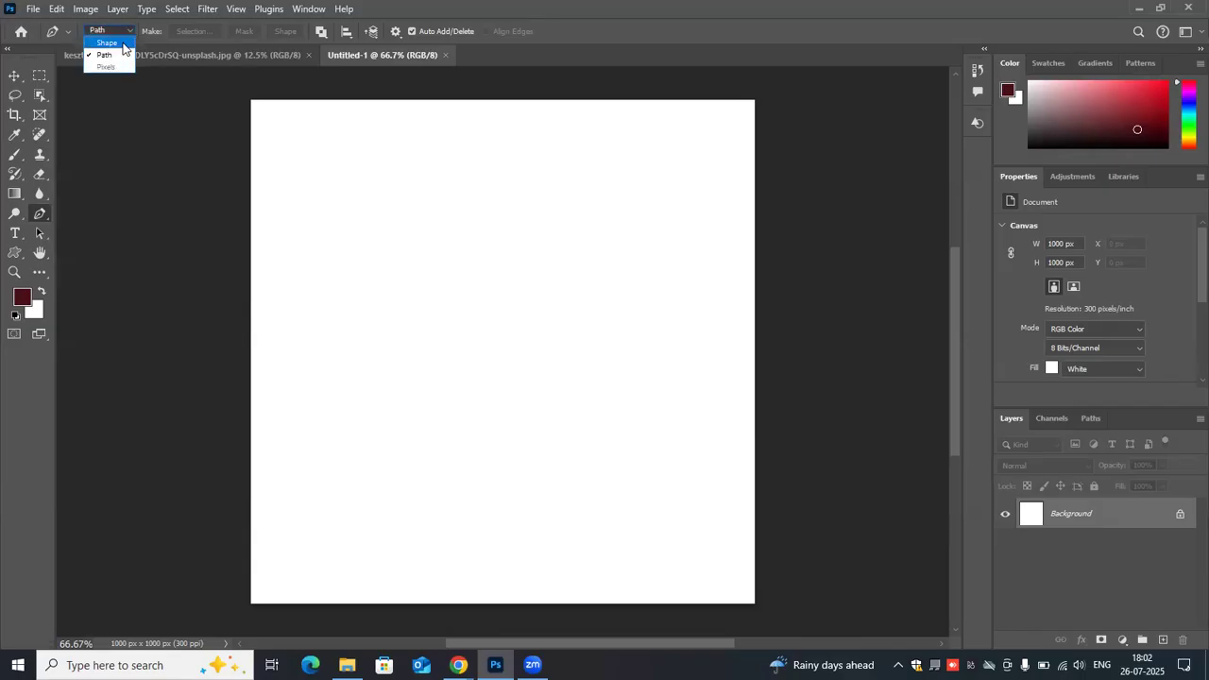
- Draw a closed five-point red polygon about 671 × 389 px in the canvas's upper half with the Pen tool in Shape mode
click(123, 45)
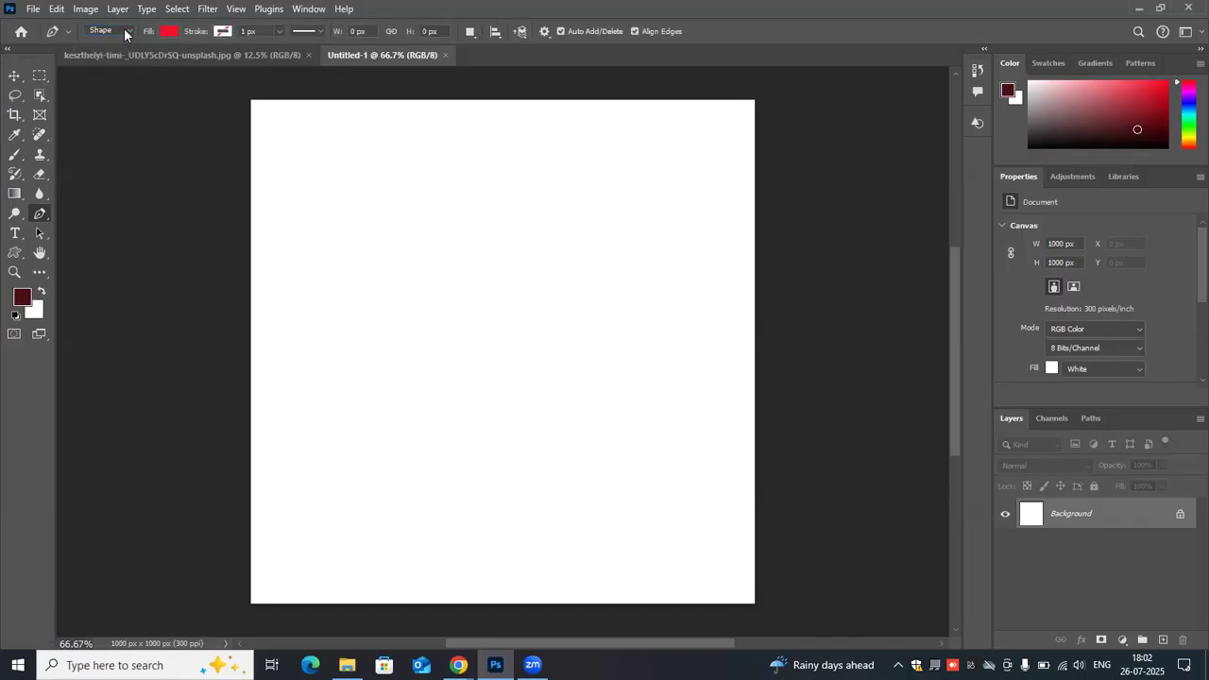
click(124, 31)
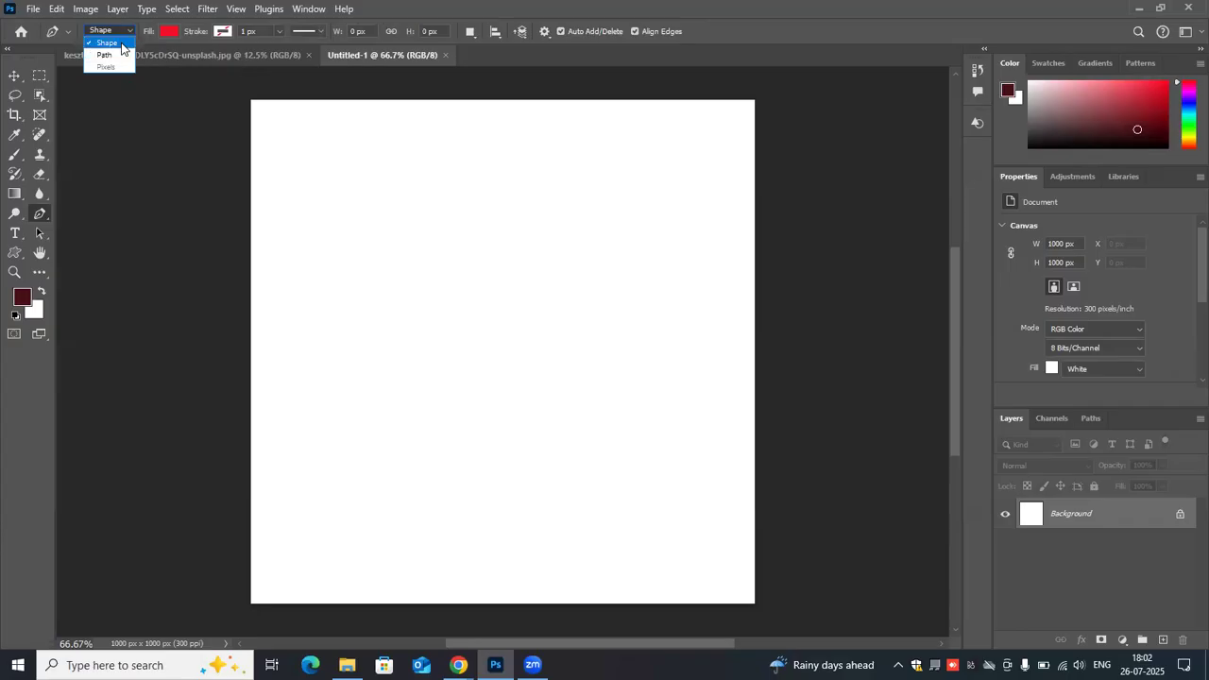
click(122, 48)
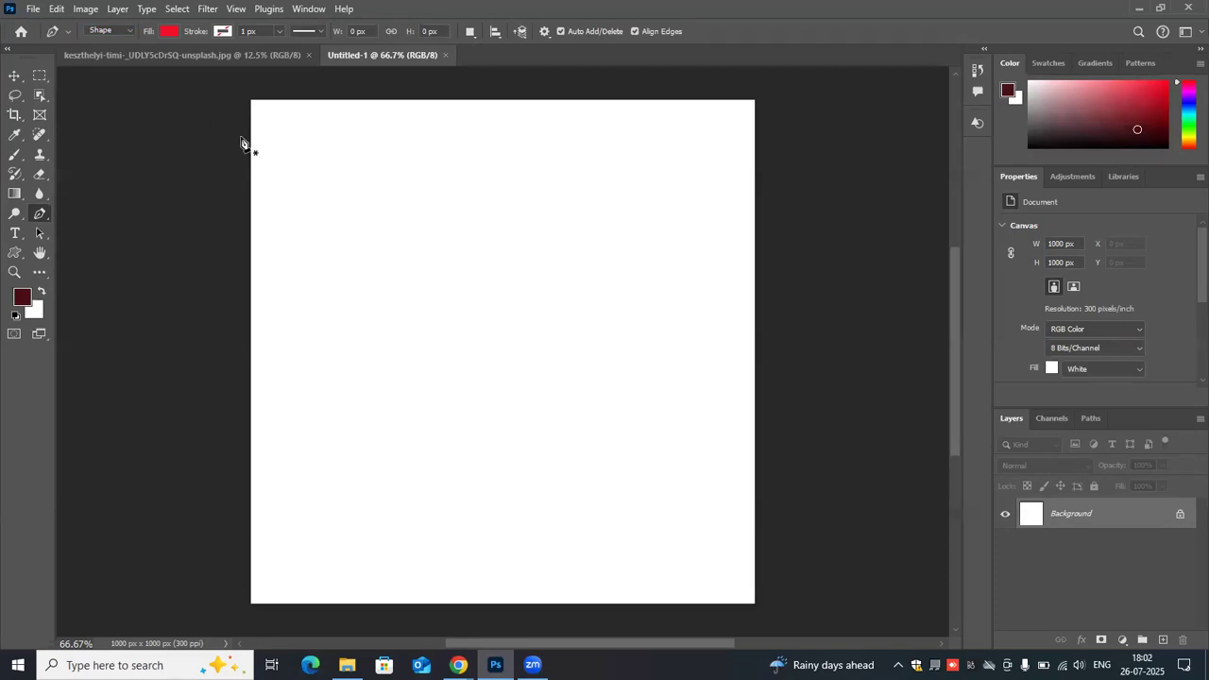
click(353, 242)
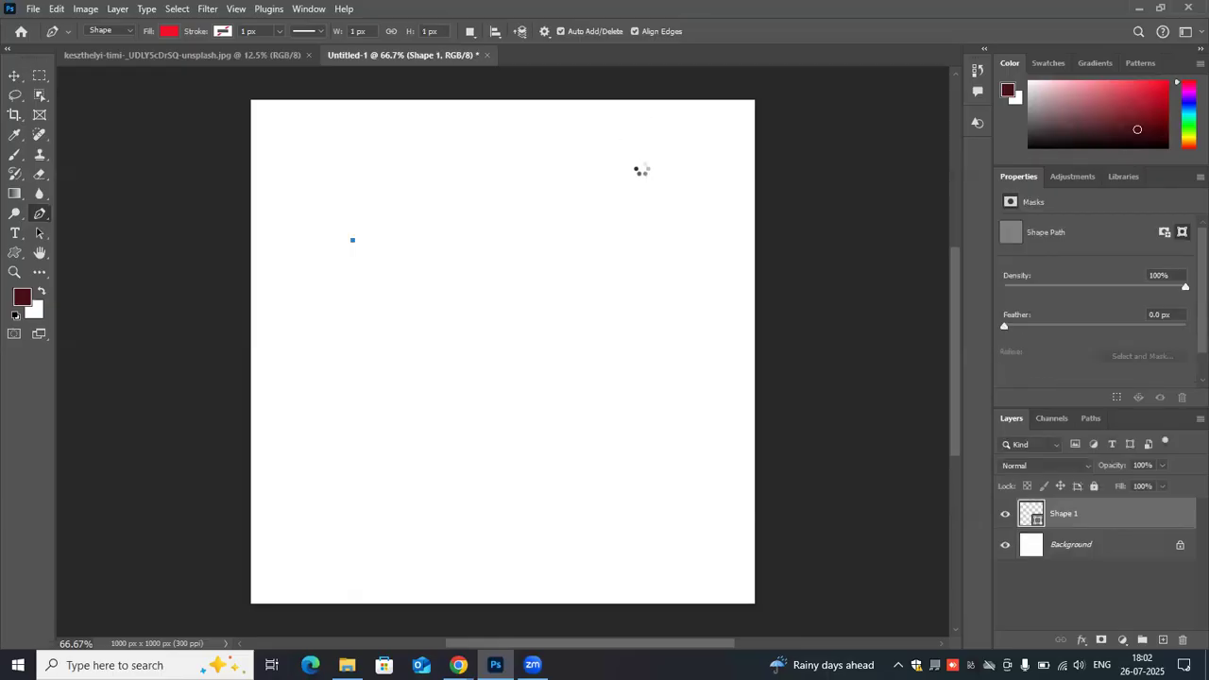
click(642, 165)
click(691, 308)
click(597, 359)
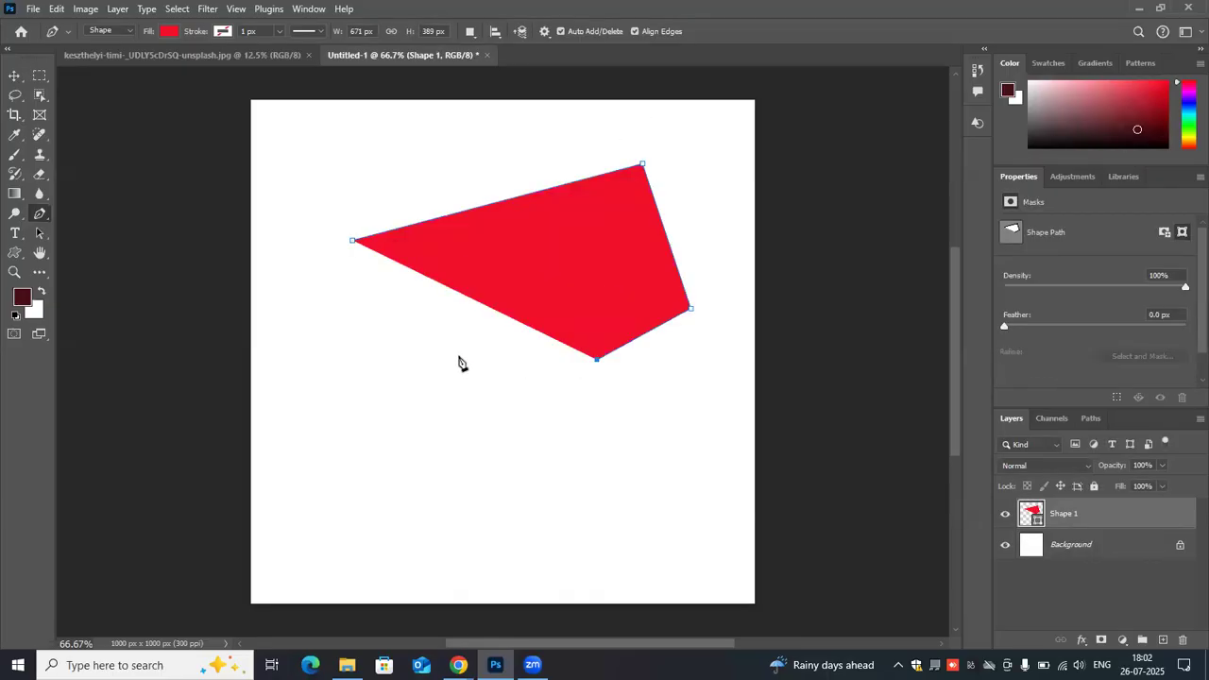
click(459, 357)
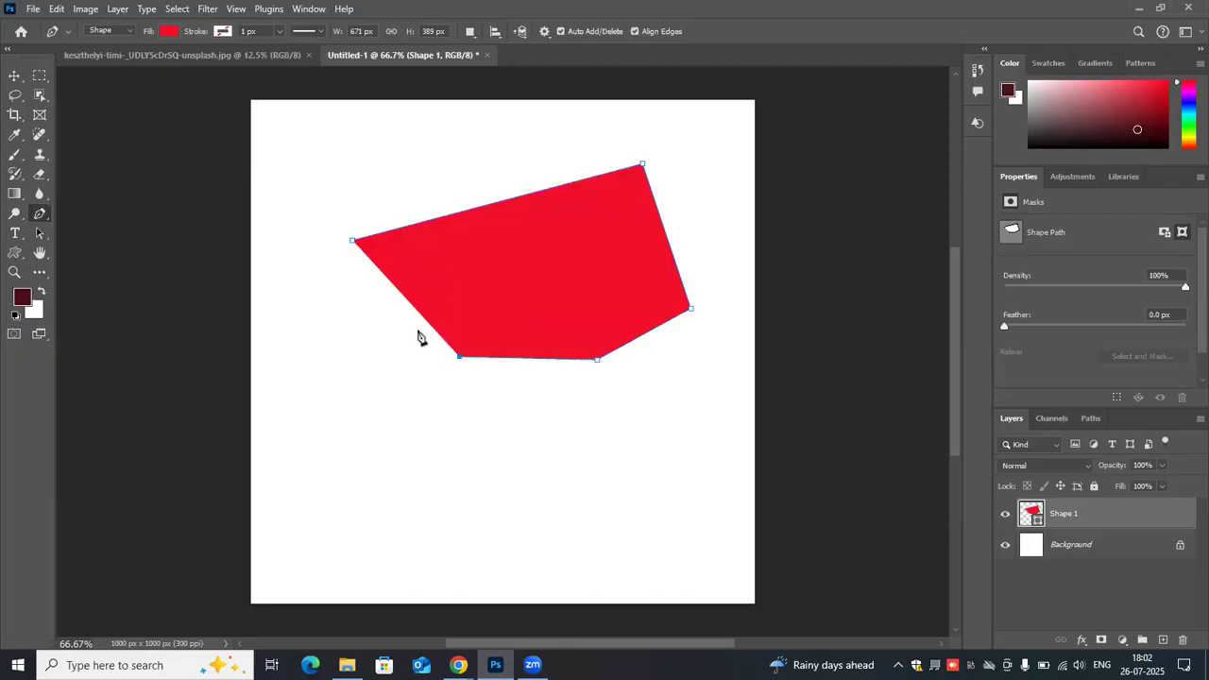
click(354, 243)
- Remove the anchor points of the red polygon one by one until none are left
click(354, 243)
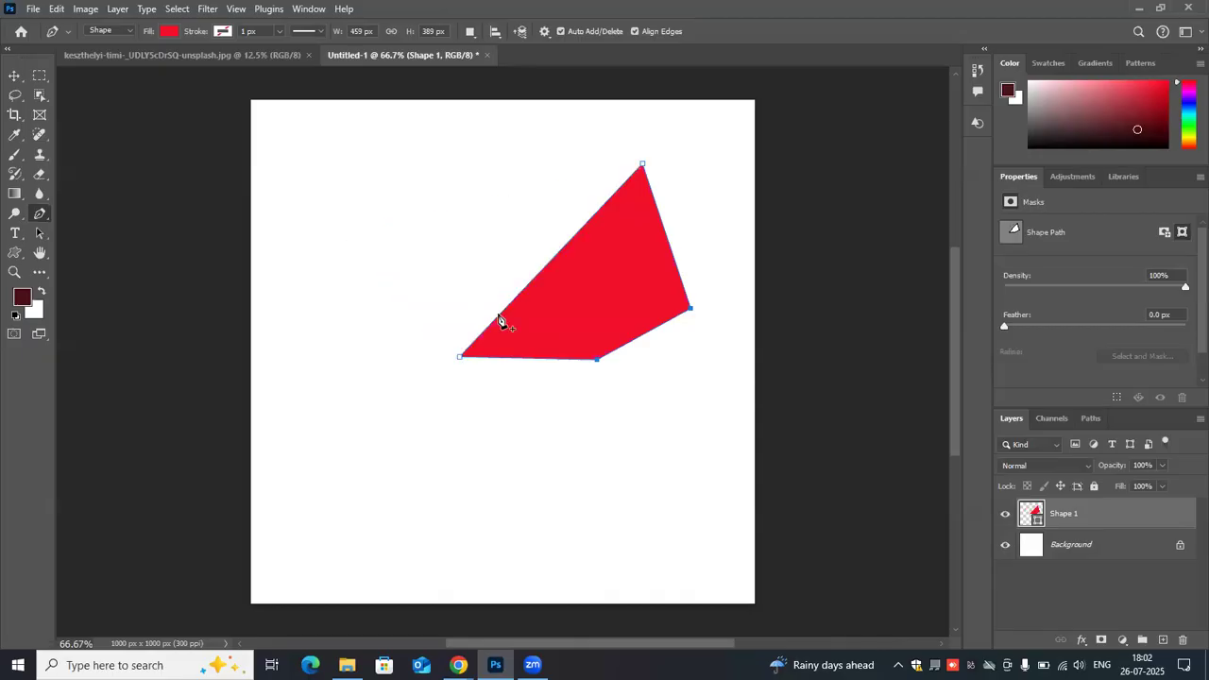
click(459, 358)
click(596, 360)
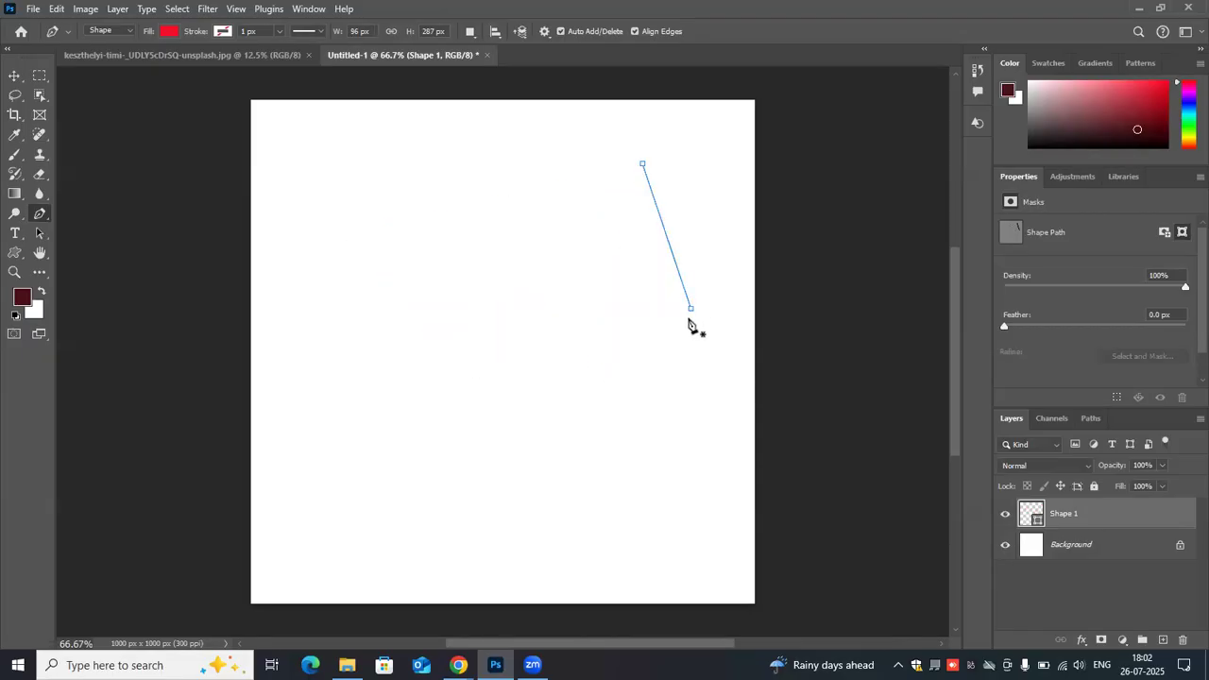
click(691, 312)
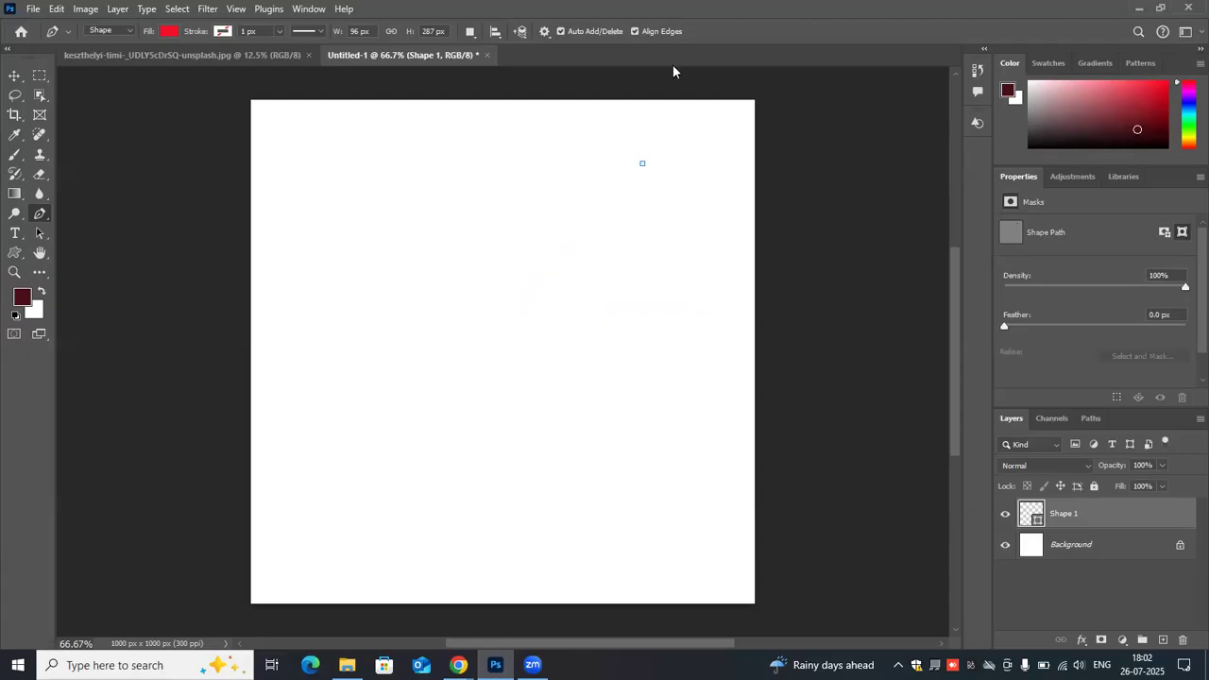
click(642, 166)
- Draw another closed five-point red shape about 573 × 308 px in the canvas's upper half with the Pen tool
right_click(47, 218)
click(88, 209)
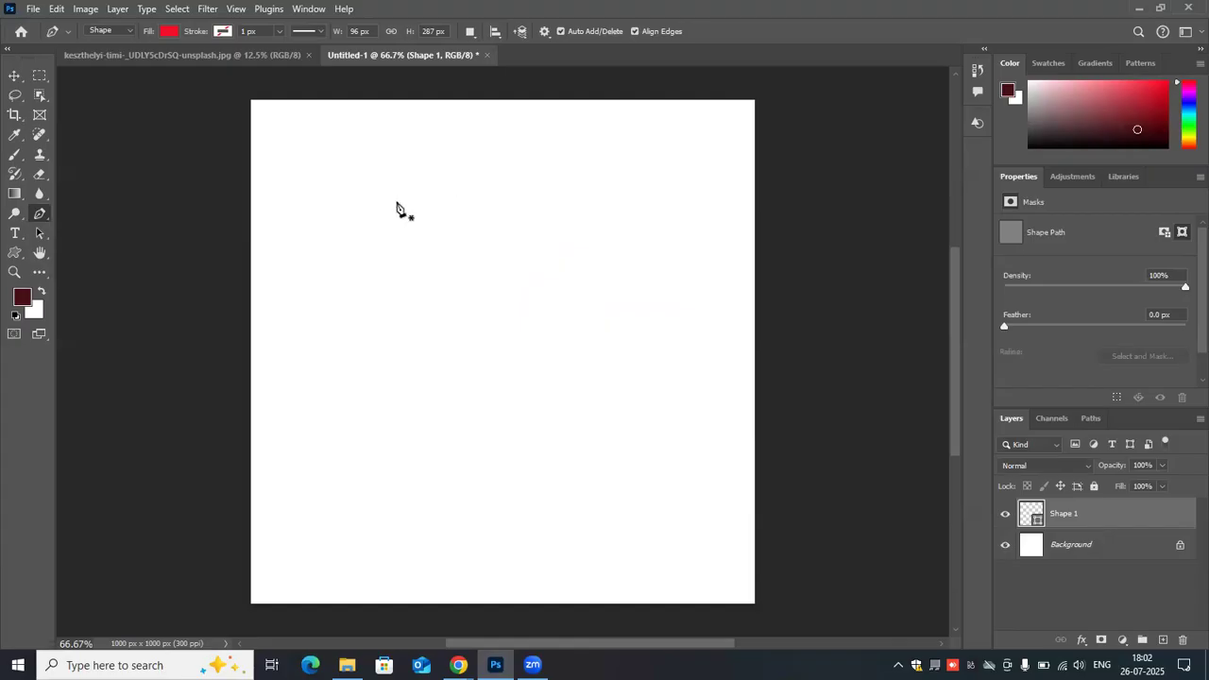
click(355, 185)
click(633, 181)
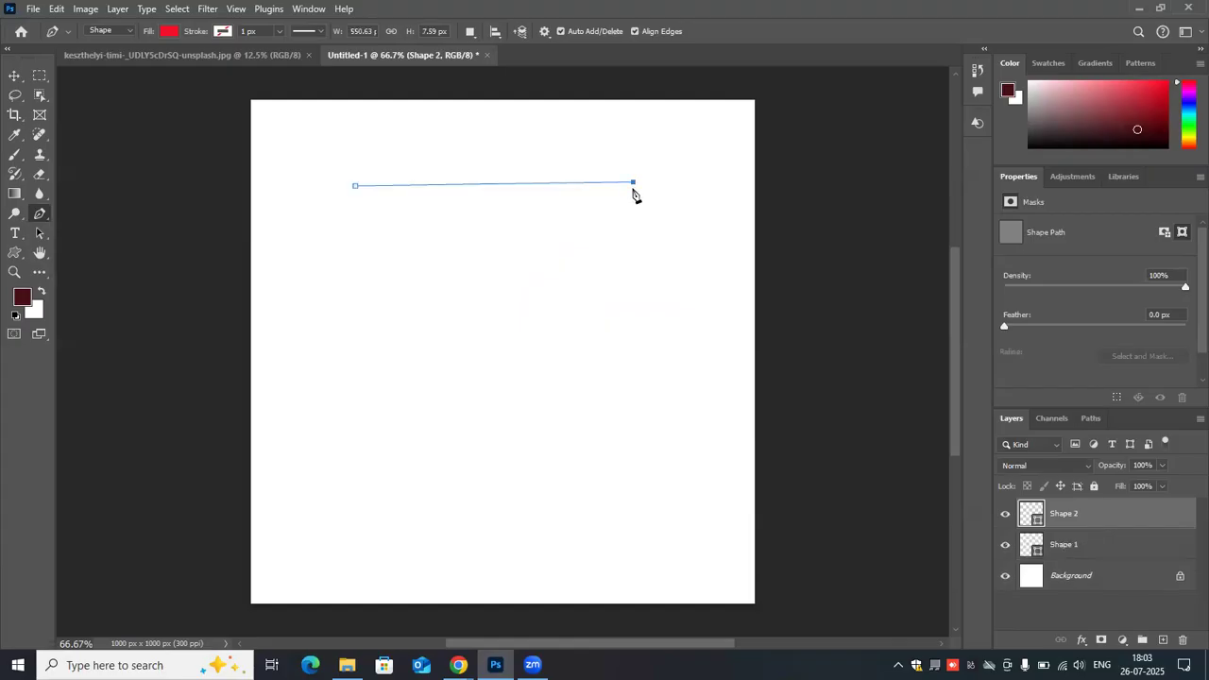
click(644, 324)
click(523, 337)
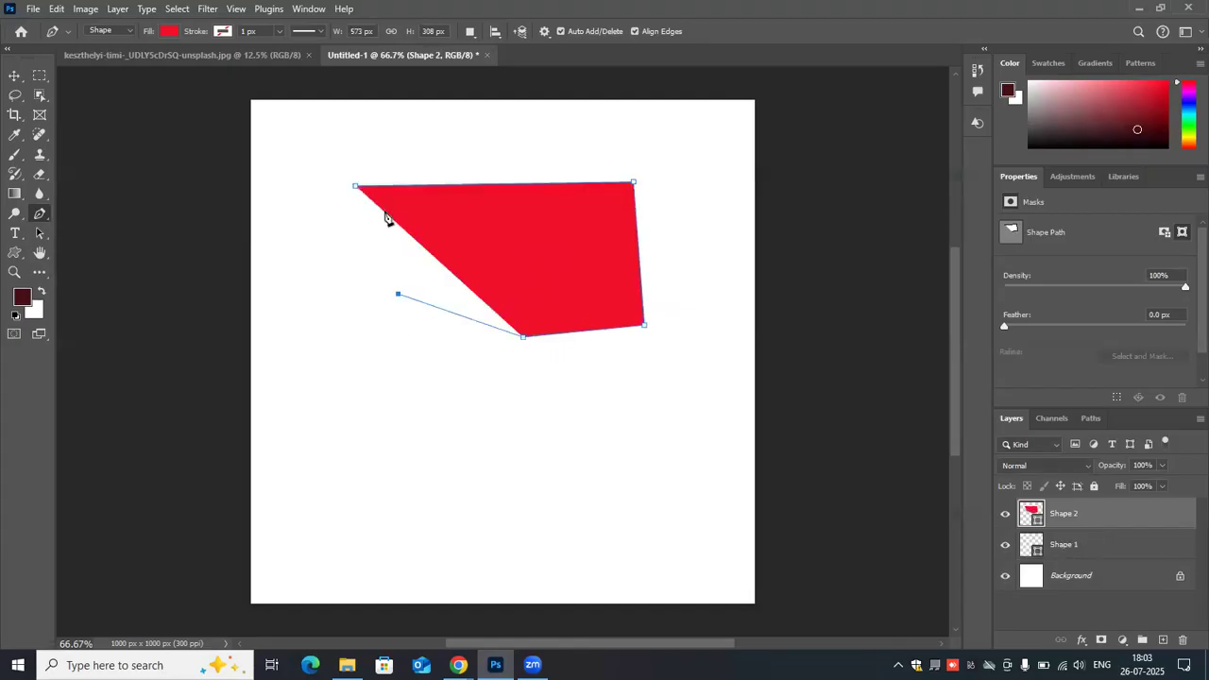
click(355, 187)
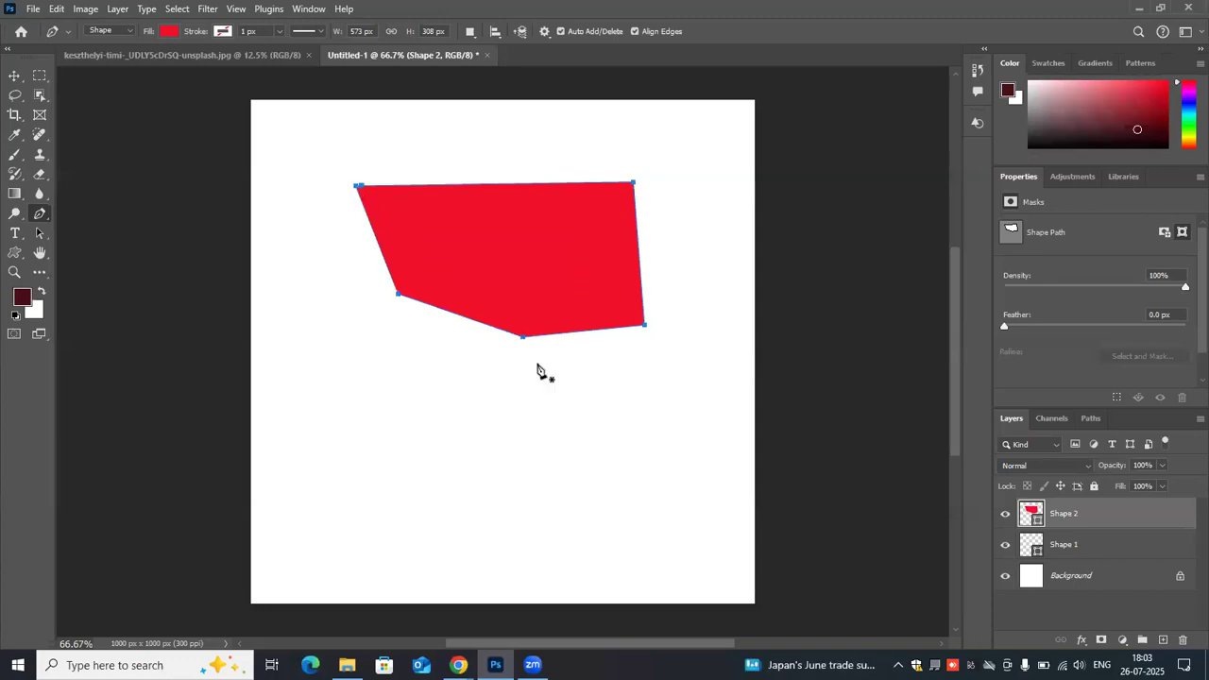
- Move the red shape and scale it up proportionally to about 145% across the canvas's upper half
click(13, 75)
drag(537, 226, 564, 305)
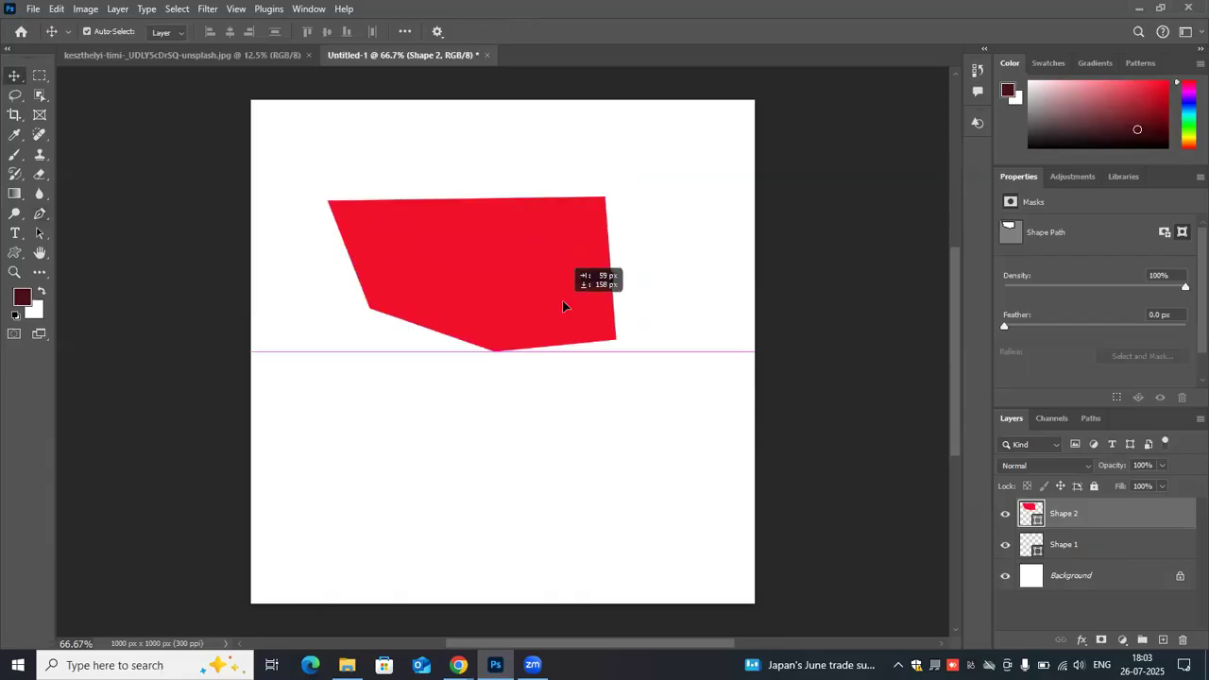
drag(616, 343, 723, 464)
drag(665, 357, 609, 346)
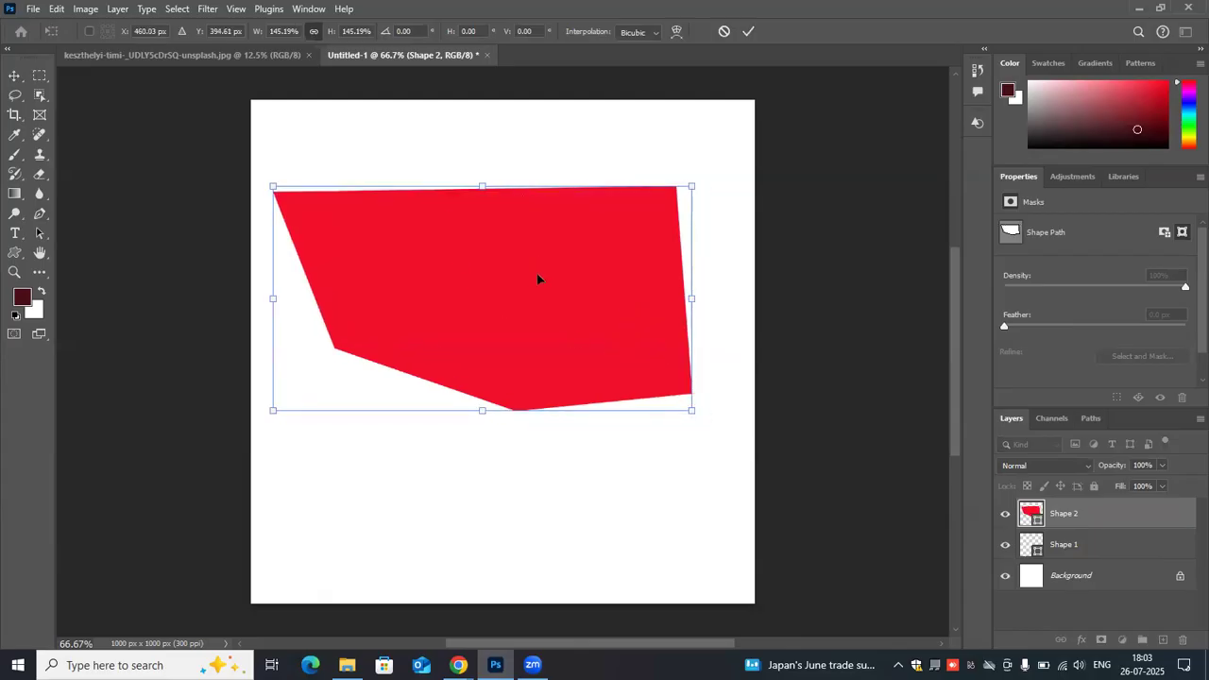
- Draw a closed, narrow four-point path above the red shape with the Pen tool in Path mode
click(39, 213)
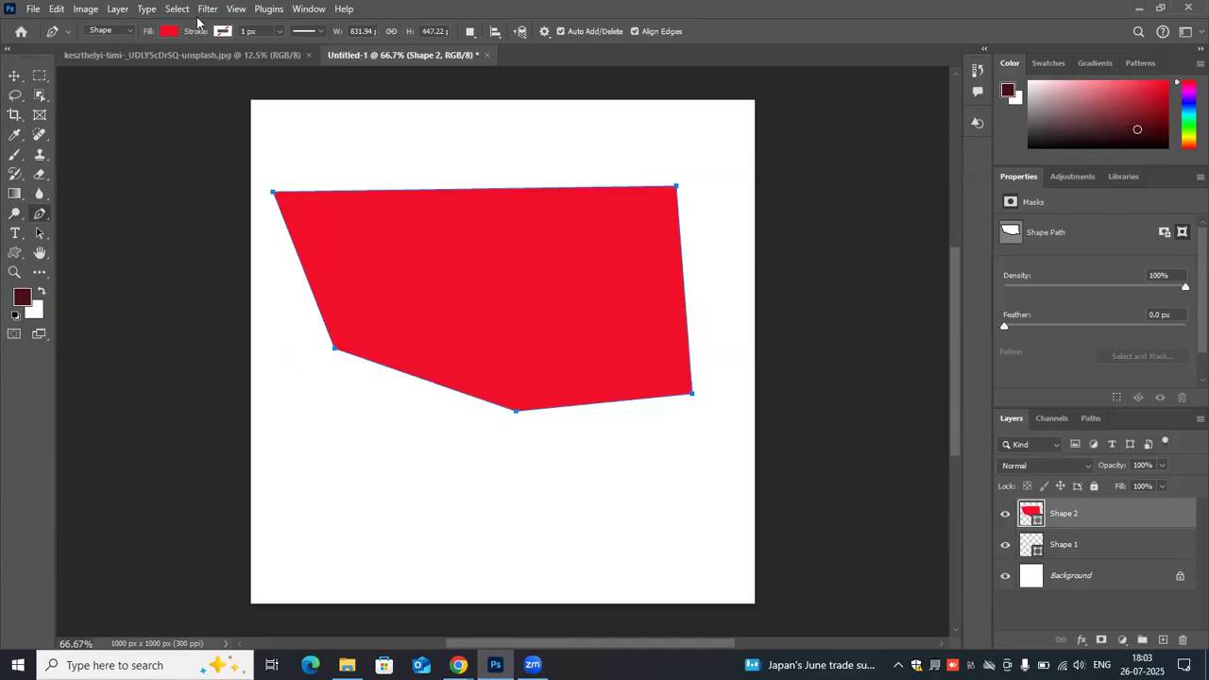
click(132, 31)
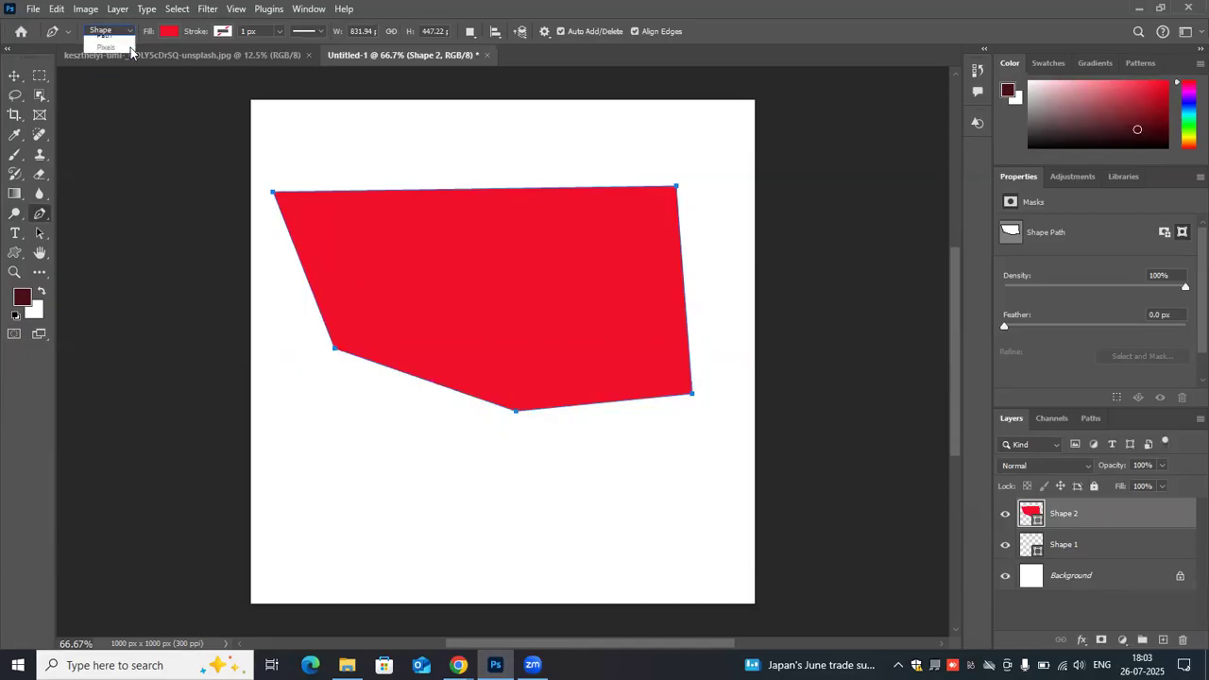
click(102, 52)
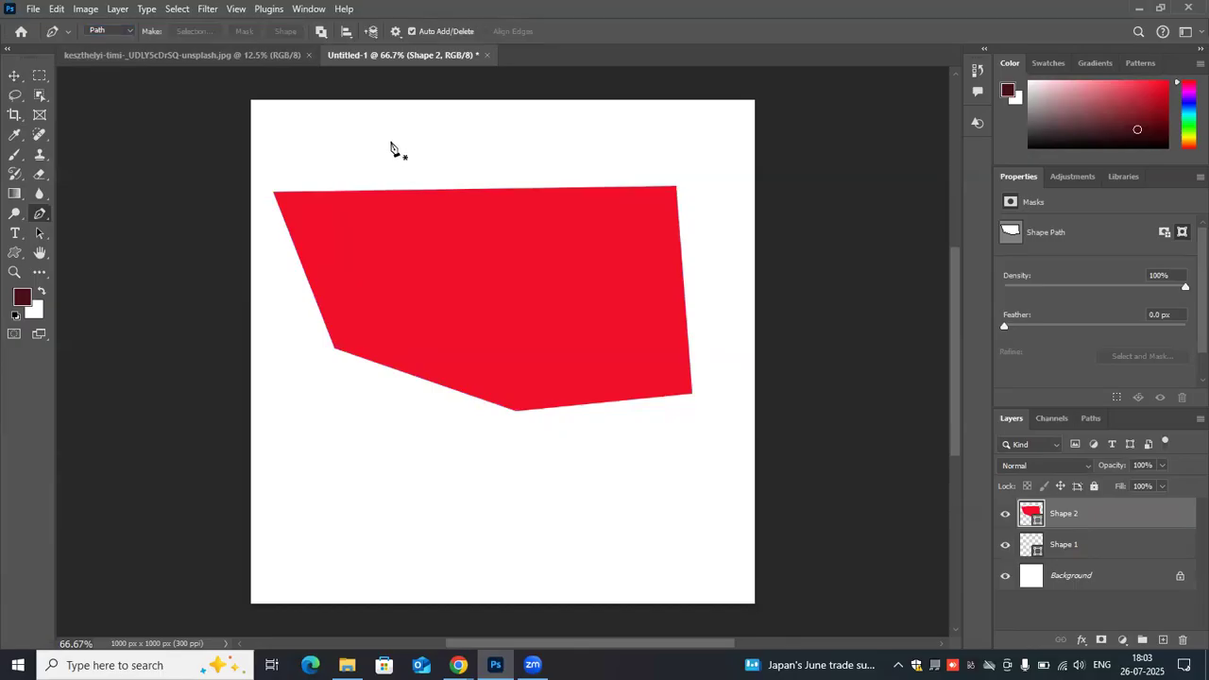
click(363, 127)
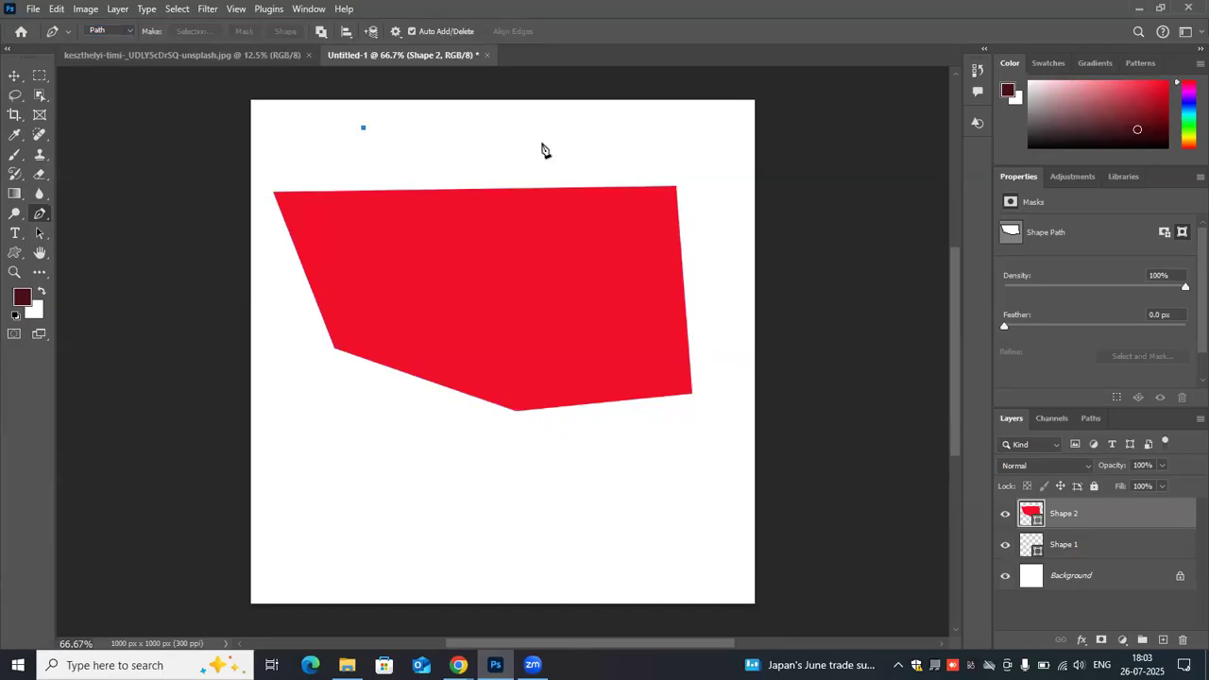
click(644, 141)
click(613, 171)
click(397, 168)
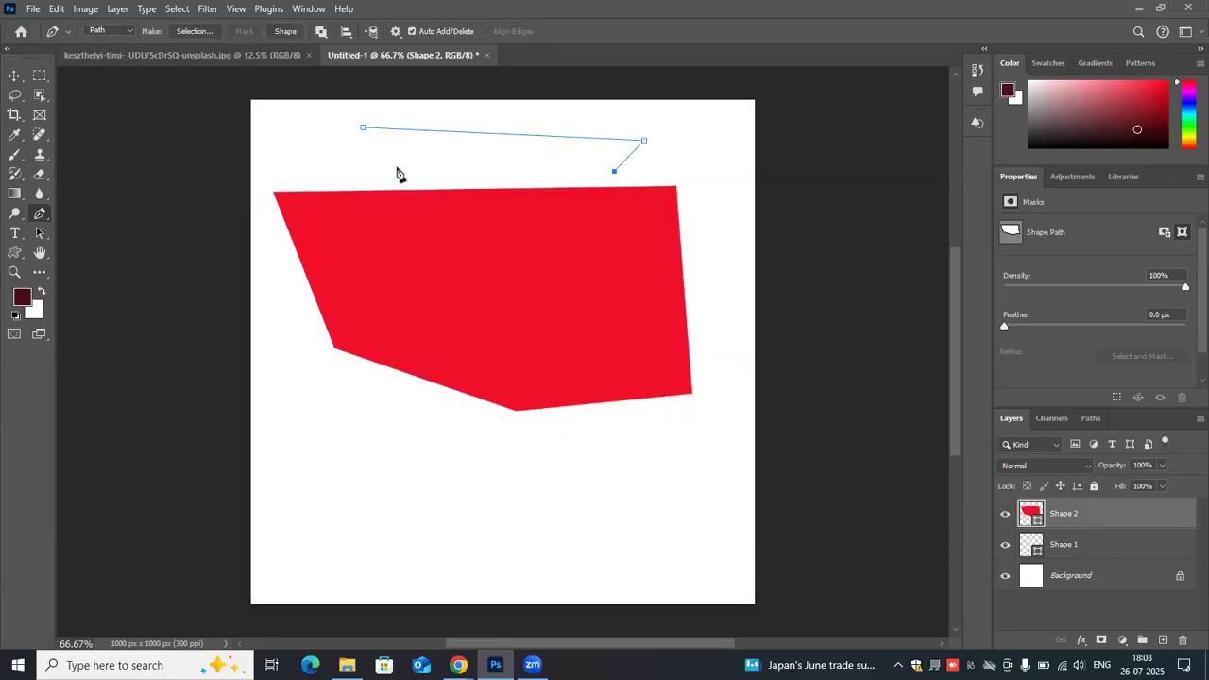
click(363, 129)
- Clear the canvas by deleting both shape layers and the four-point path
key(v)
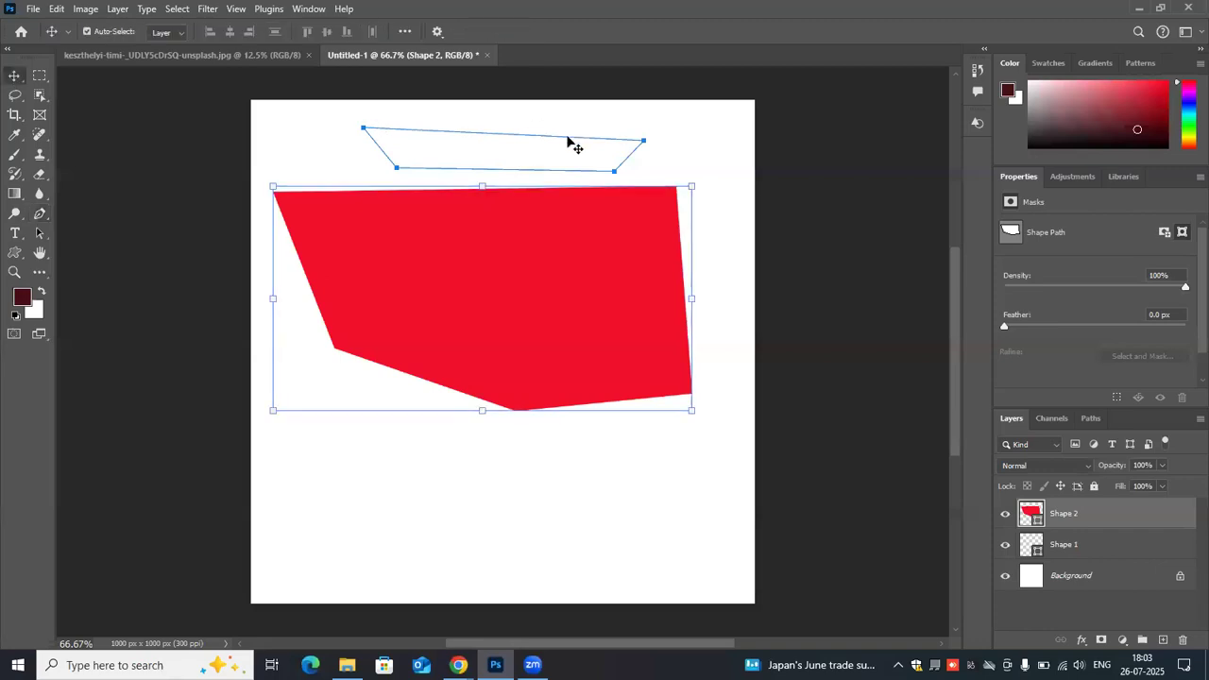
click(567, 141)
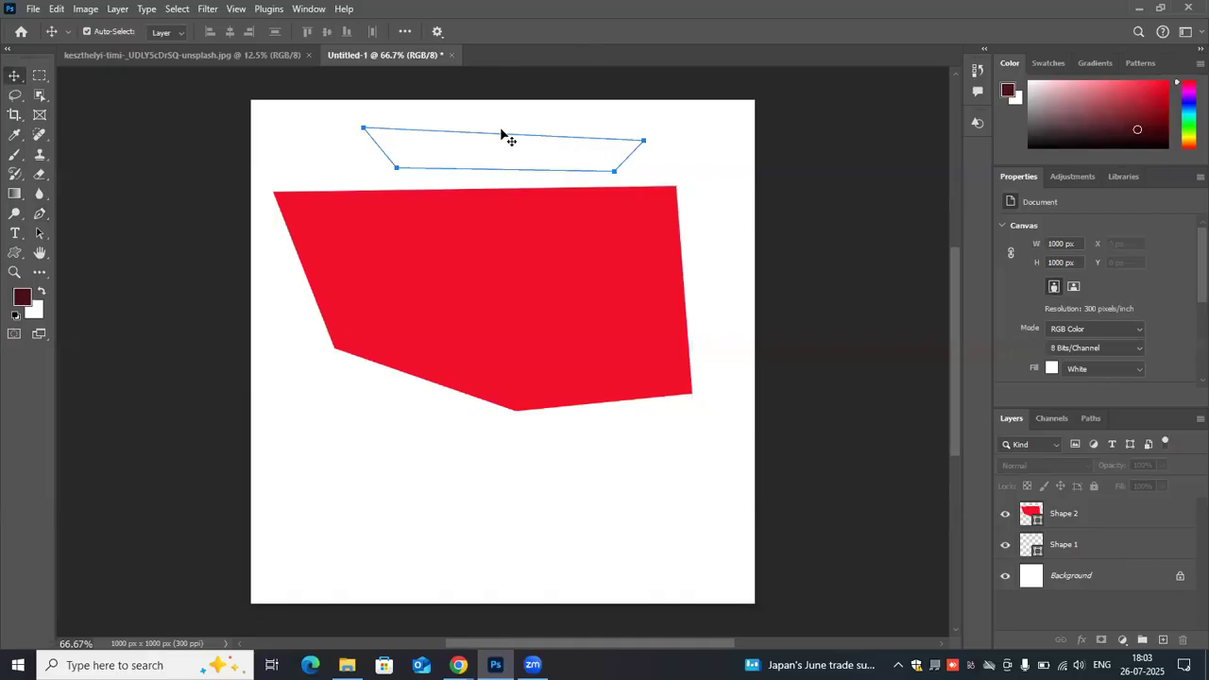
drag(1176, 516, 1182, 642)
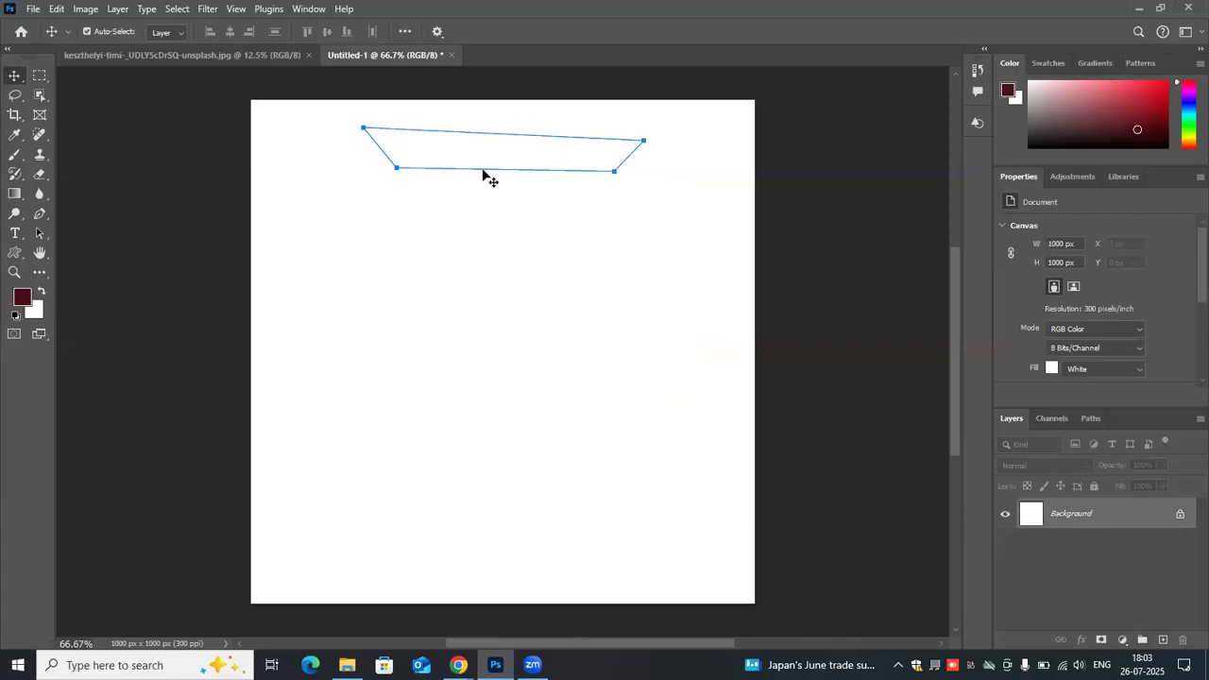
key(Delete)
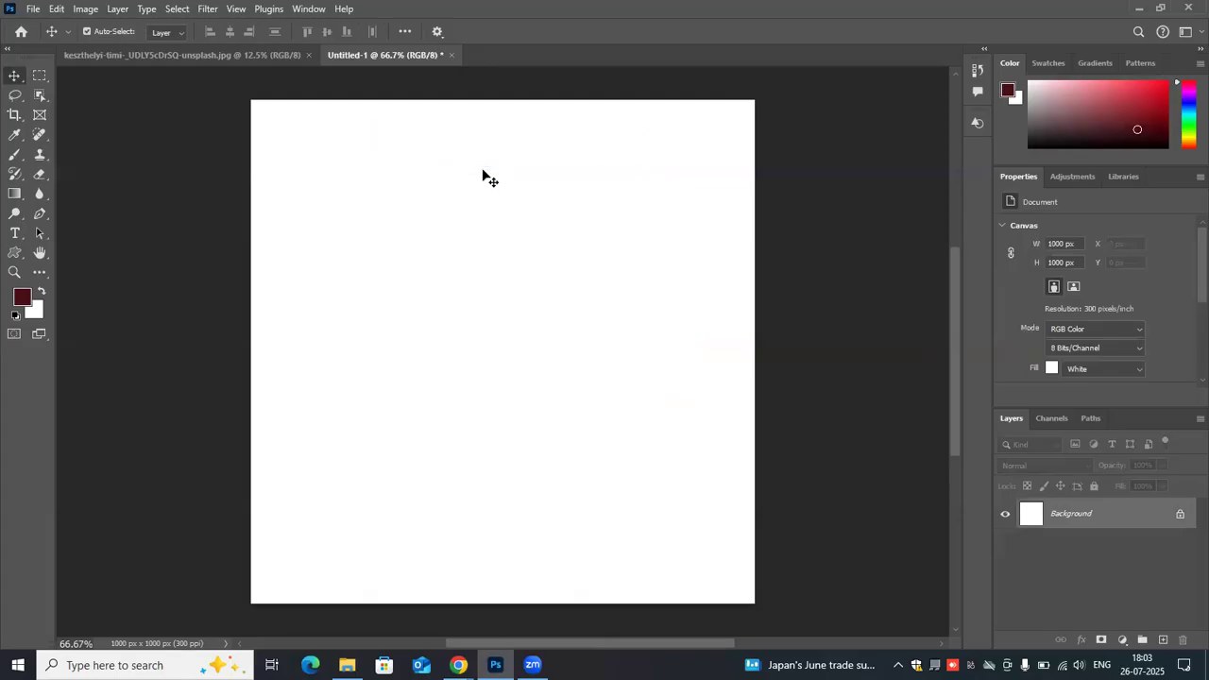
- Draw a closed six-point red polygon about 605 × 429 px with the Pen tool in Shape mode, keeping all its anchor points
click(39, 211)
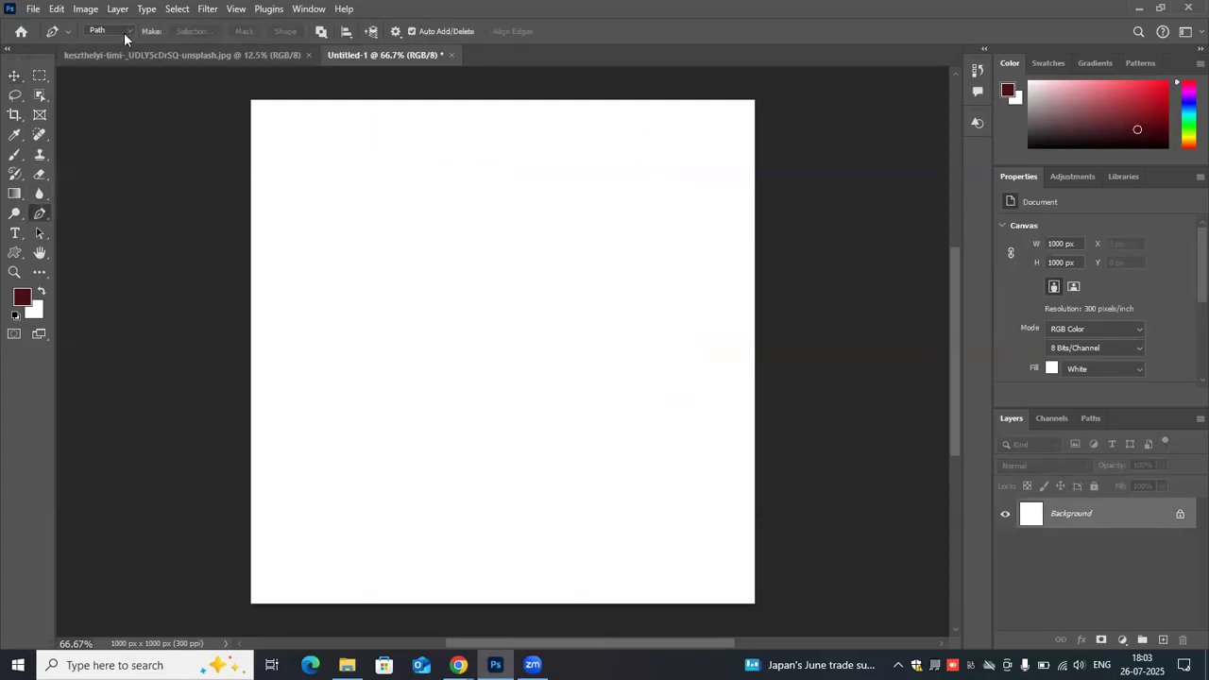
click(123, 32)
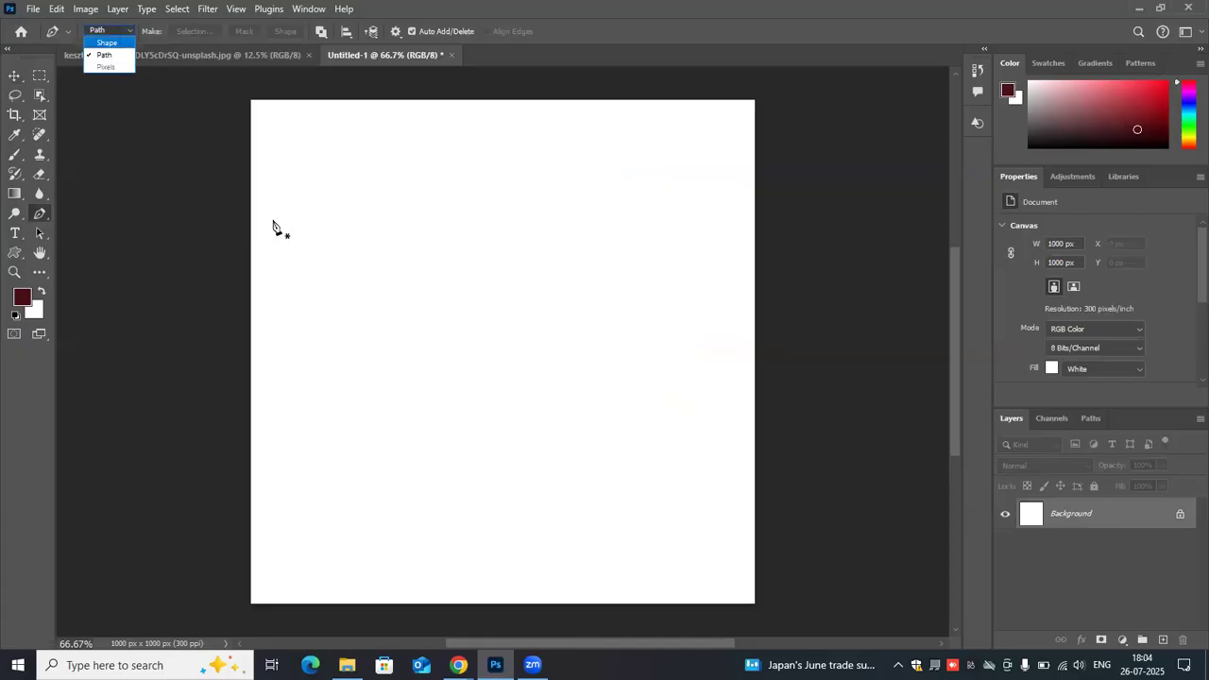
key(Return)
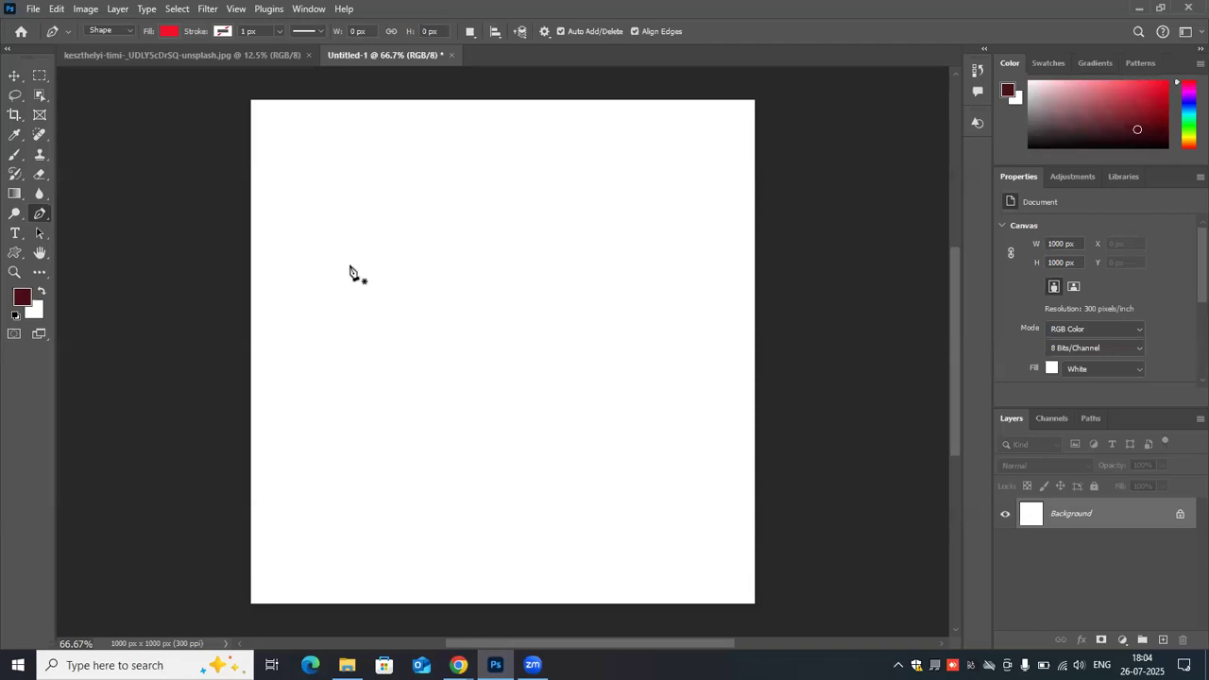
click(359, 344)
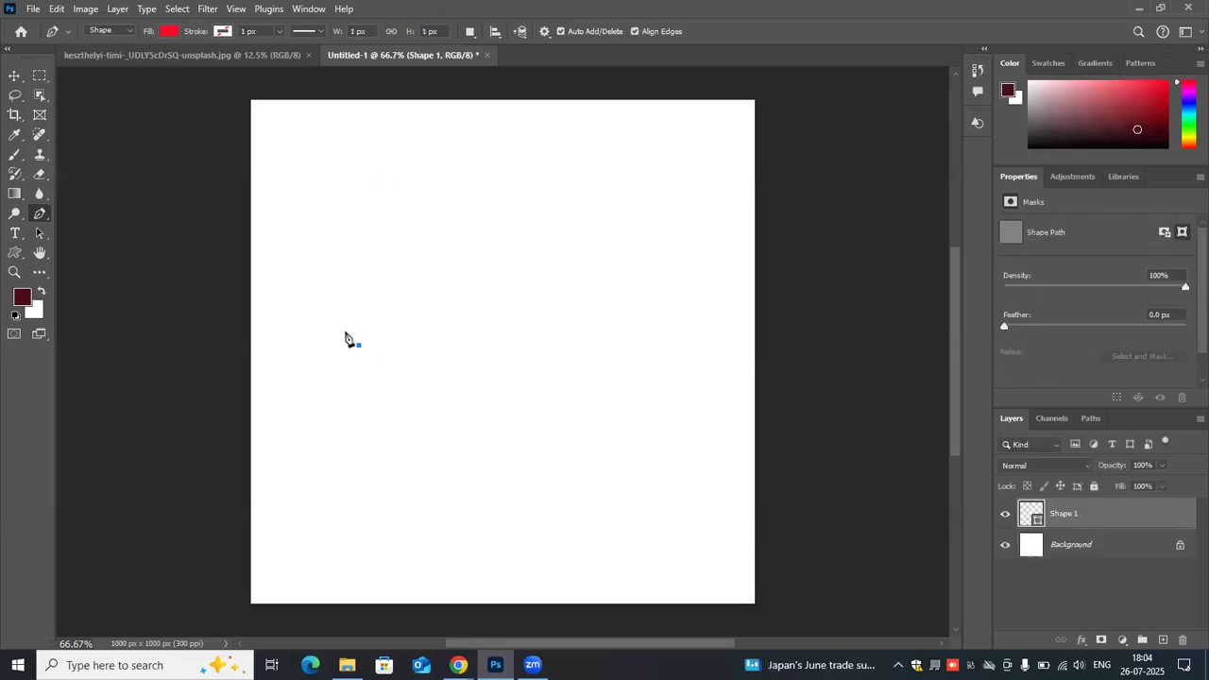
click(430, 159)
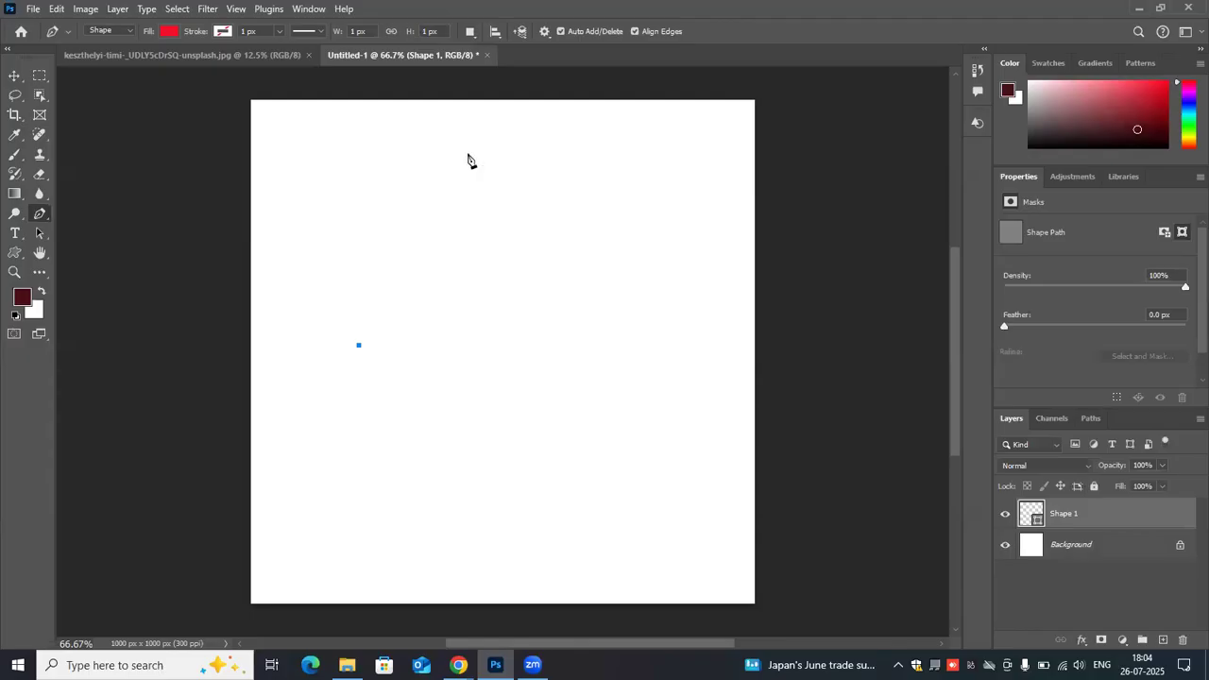
click(579, 184)
click(664, 303)
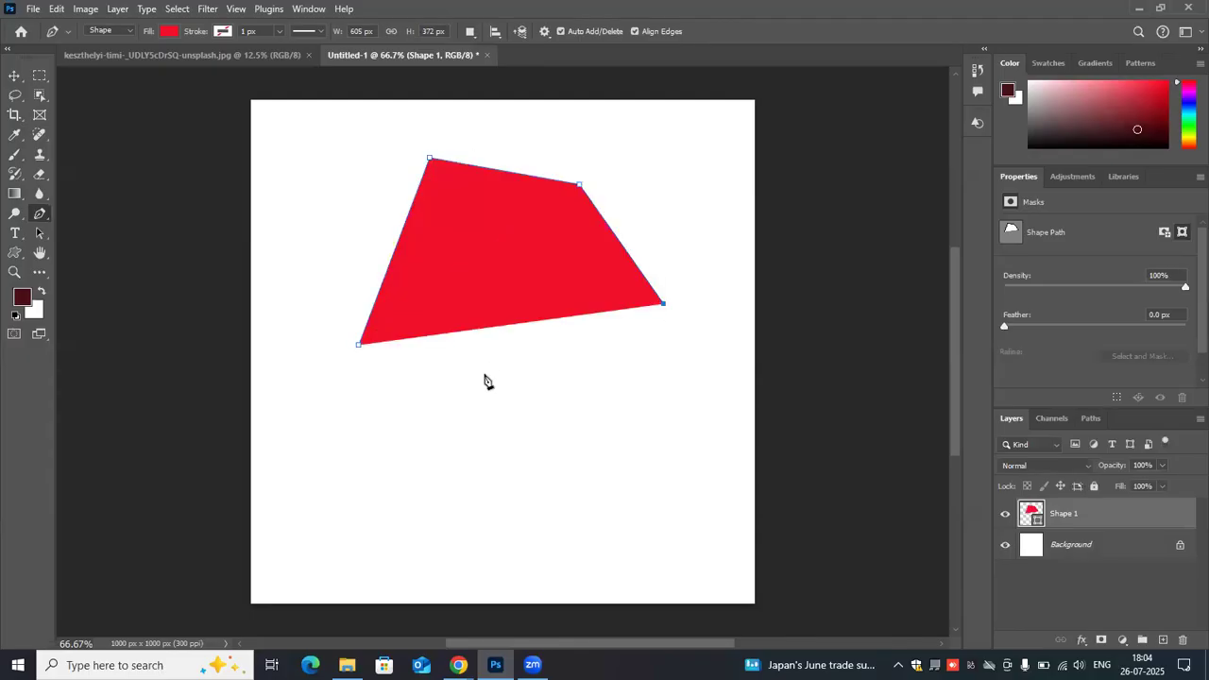
click(626, 348)
click(484, 374)
click(359, 347)
click(359, 349)
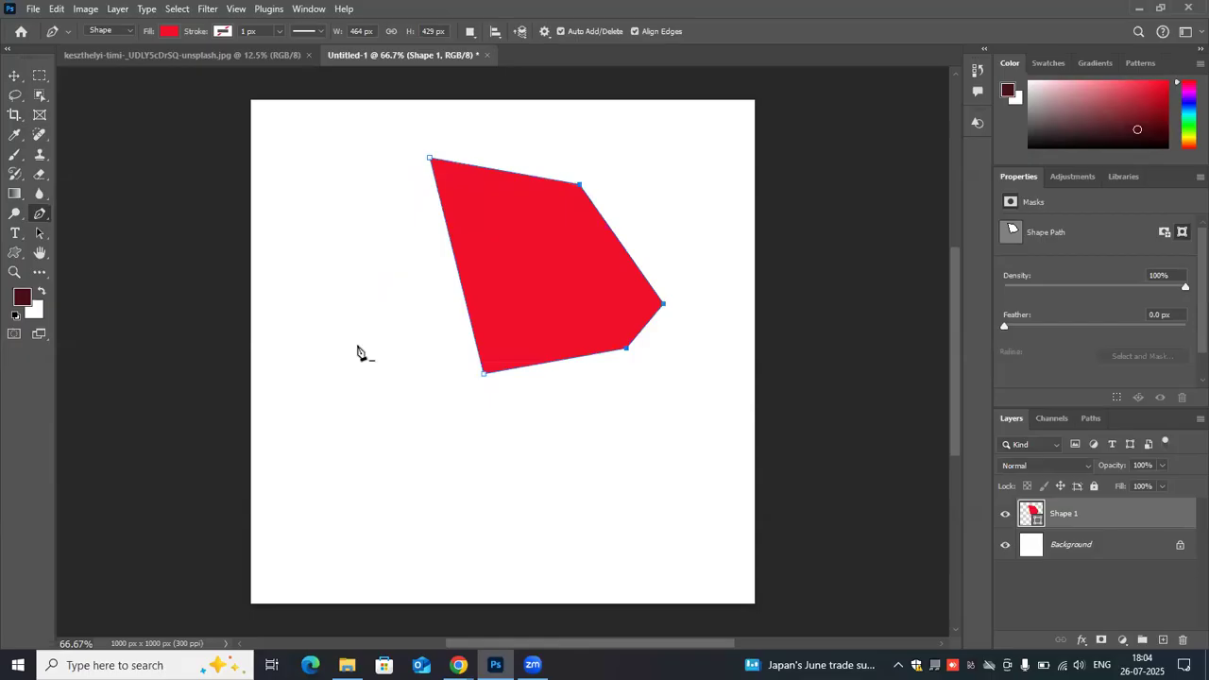
key(ctrl+z)
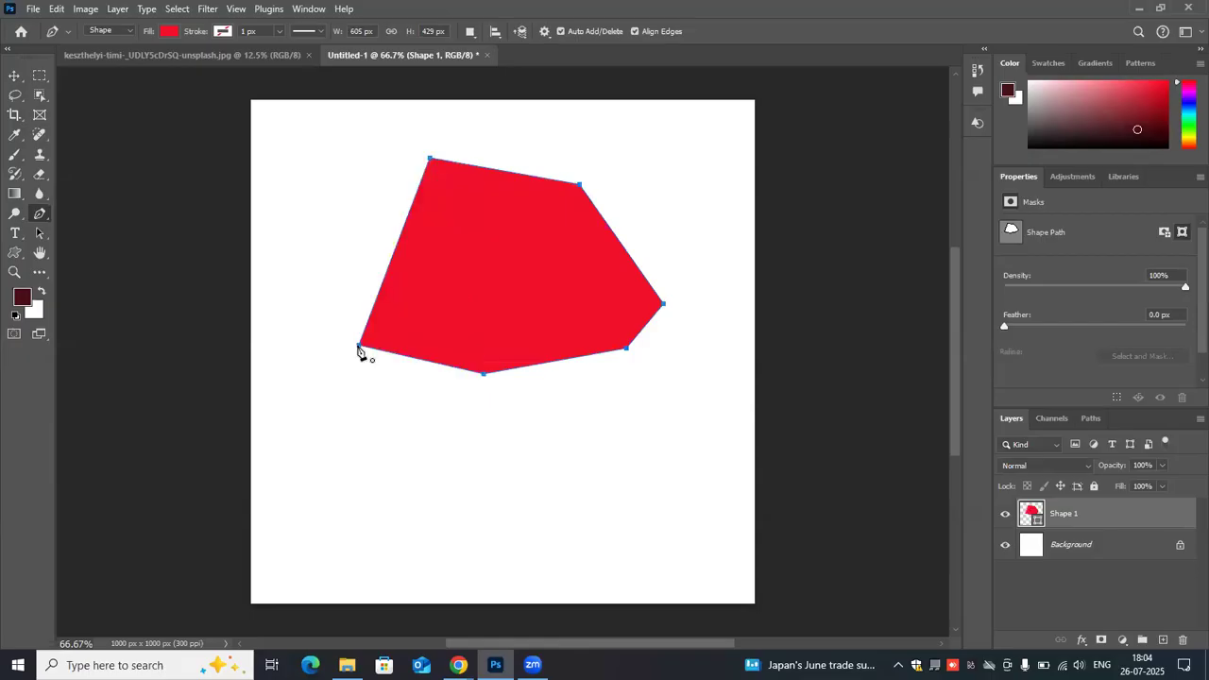
- Move the red polygon slightly left and down on the canvas, and return to the Pen tool
click(13, 76)
drag(460, 220, 439, 234)
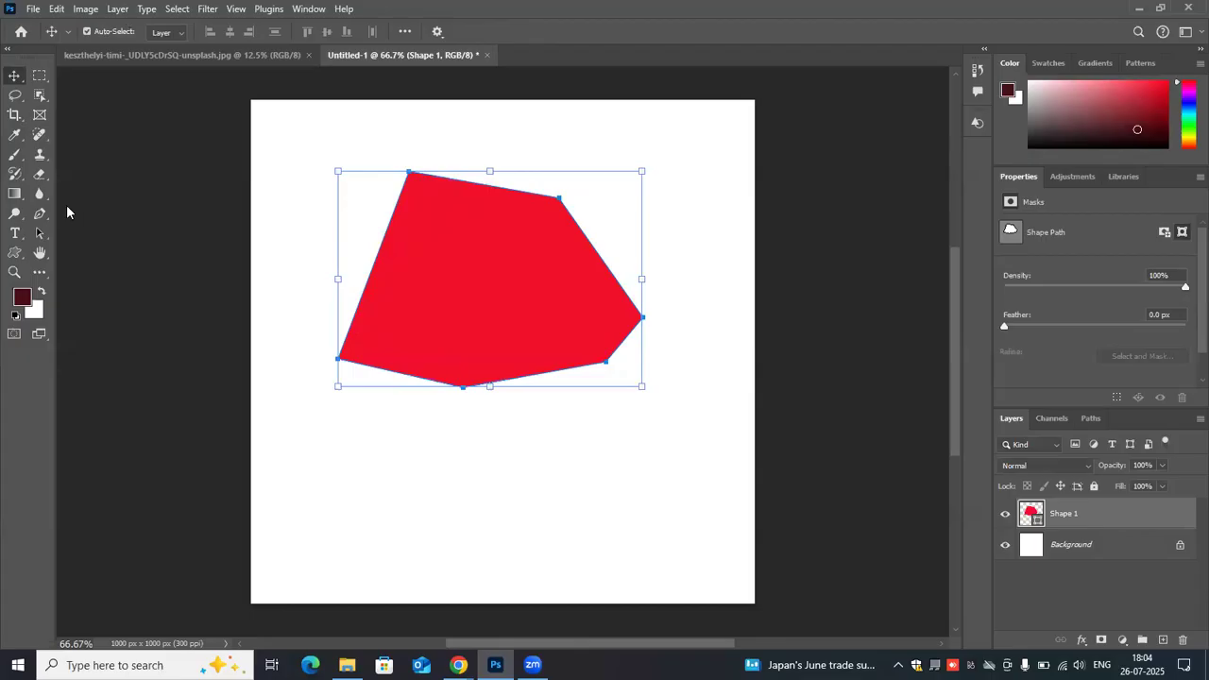
key(p)
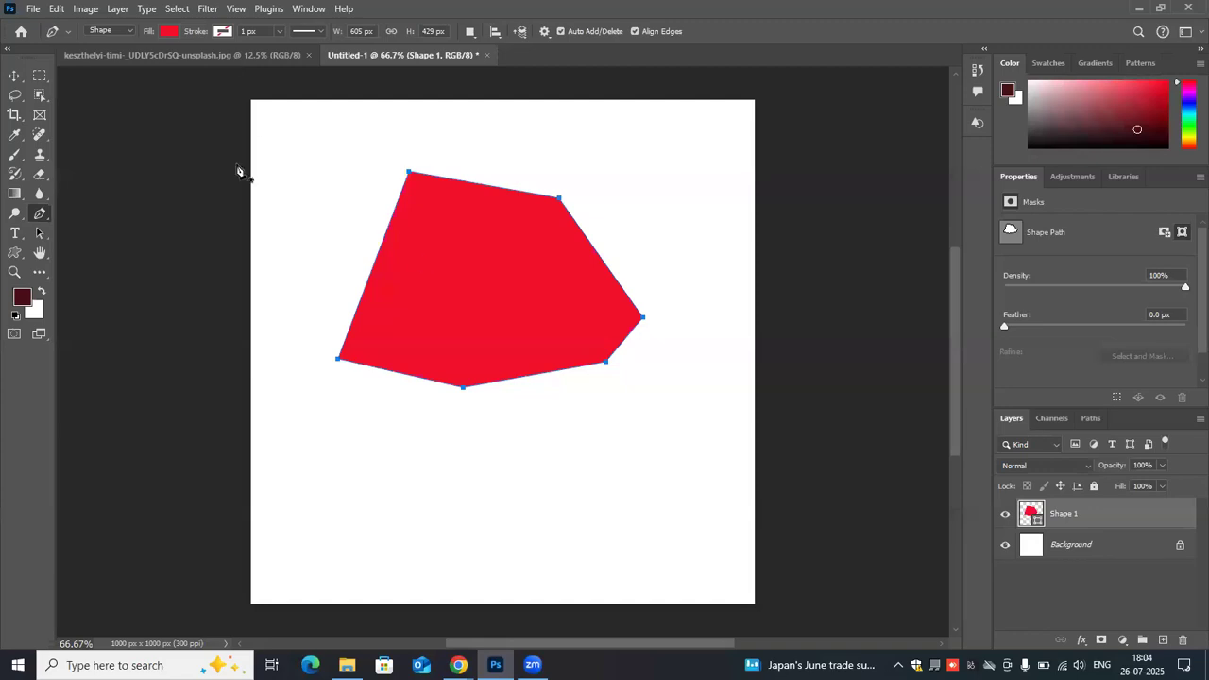
- Change the polygon's fill from its layer thumbnail to cyan, #0ff2e5
double_click(1029, 514)
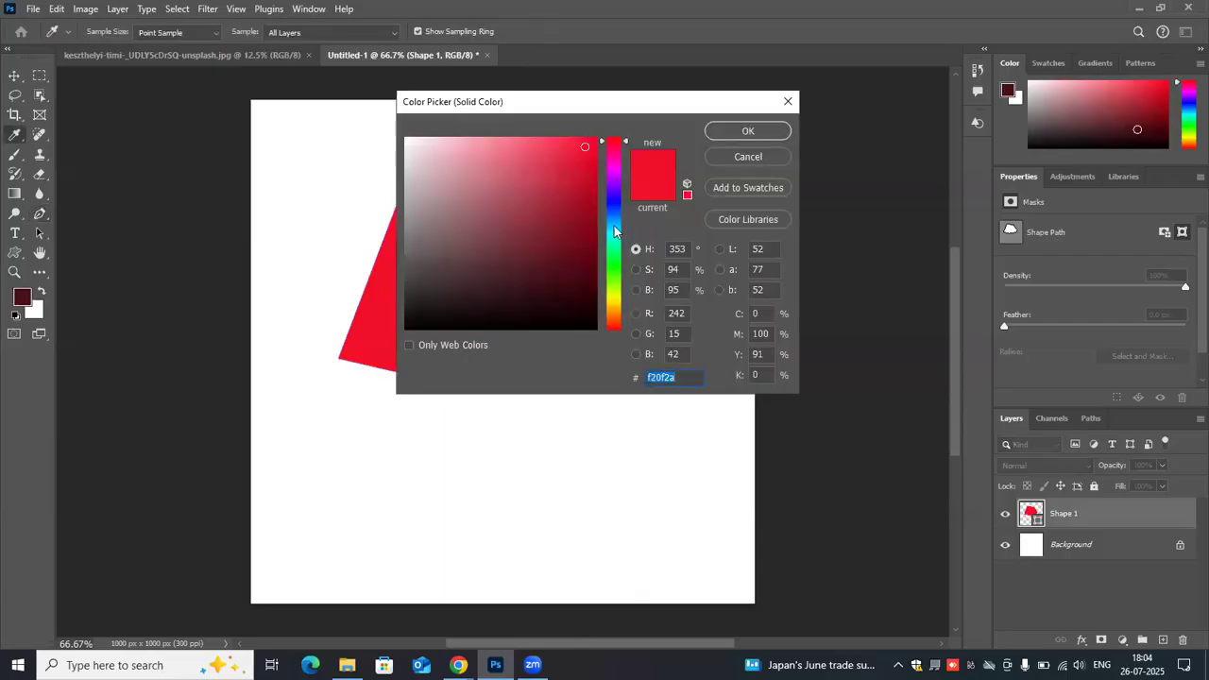
click(614, 235)
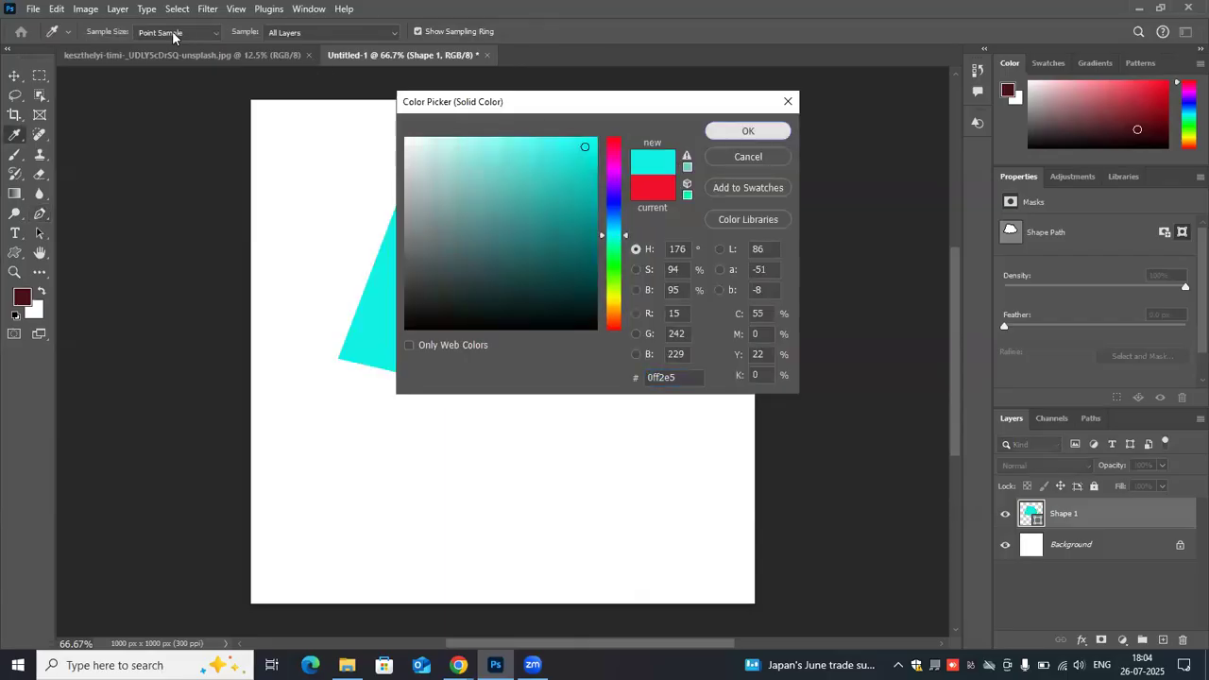
key(Return)
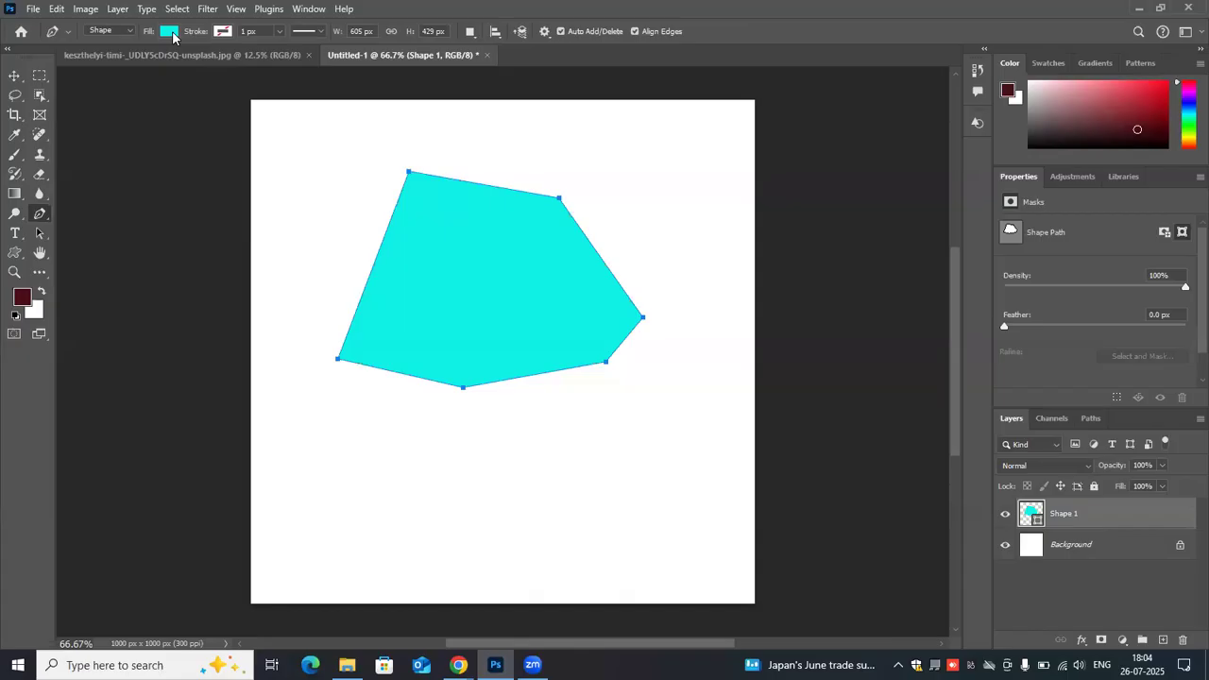
- View the color picker for the polygon's fill, keeping #0ff2e5
click(171, 32)
click(263, 60)
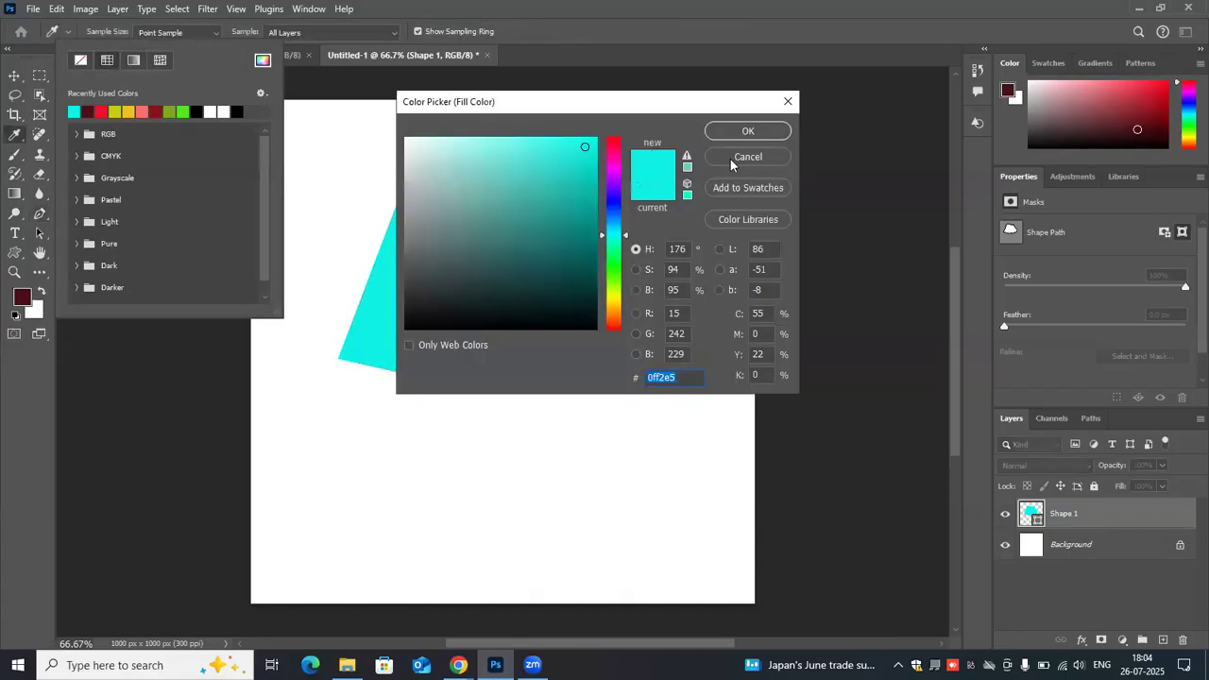
key(Return)
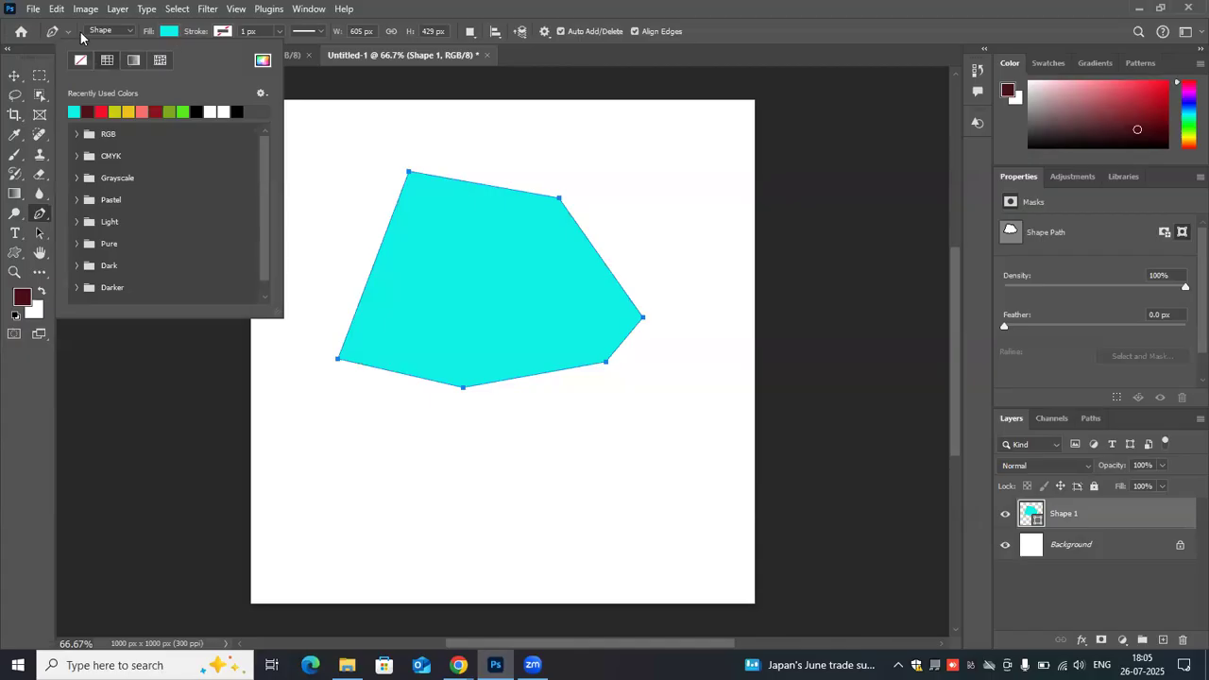
- Give the cyan polygon a dark maroon solid stroke with a width of 10 px
click(217, 33)
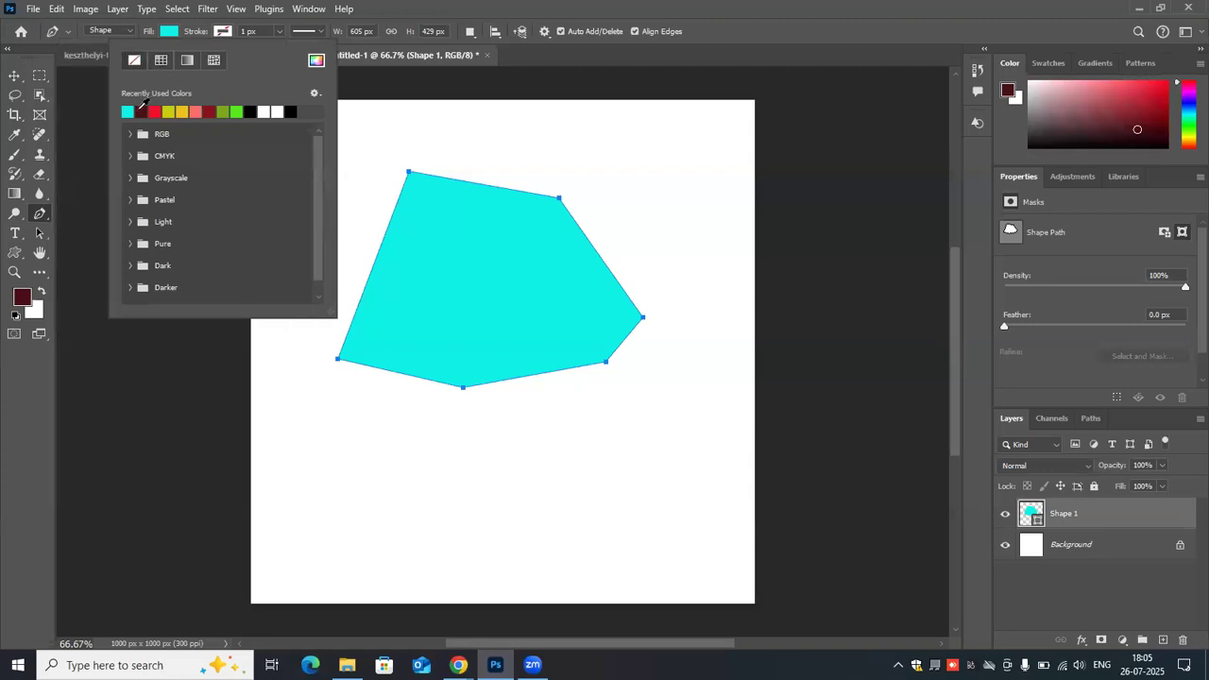
click(142, 110)
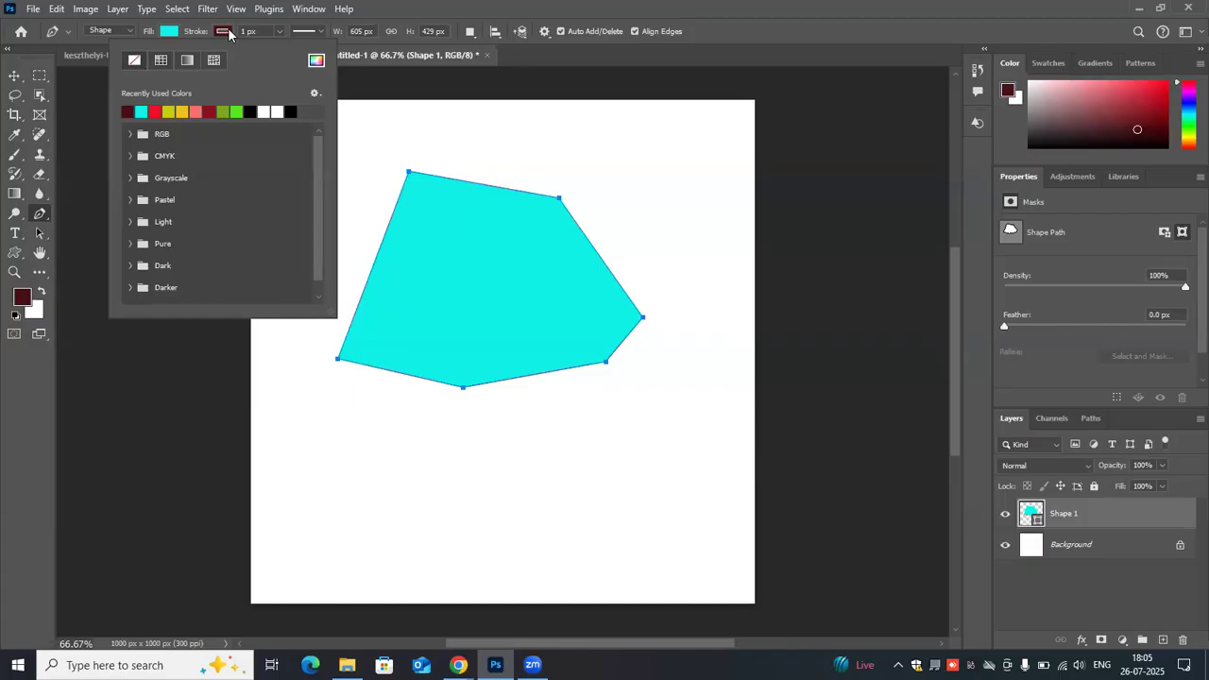
click(309, 31)
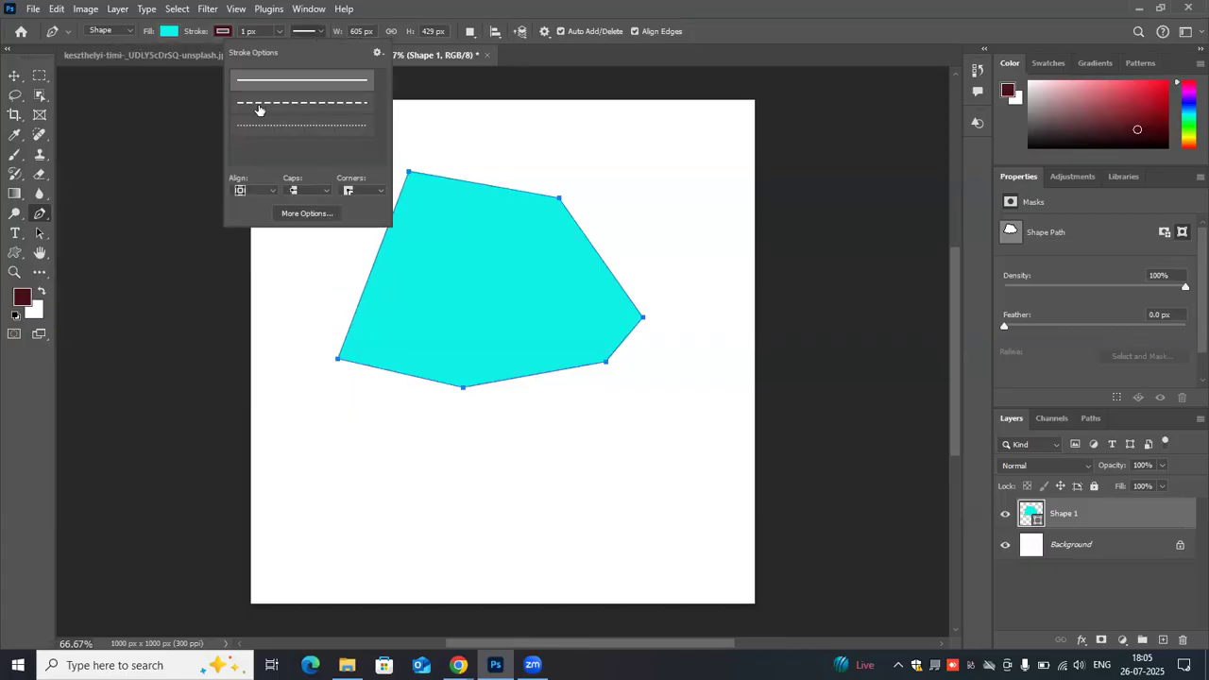
click(280, 32)
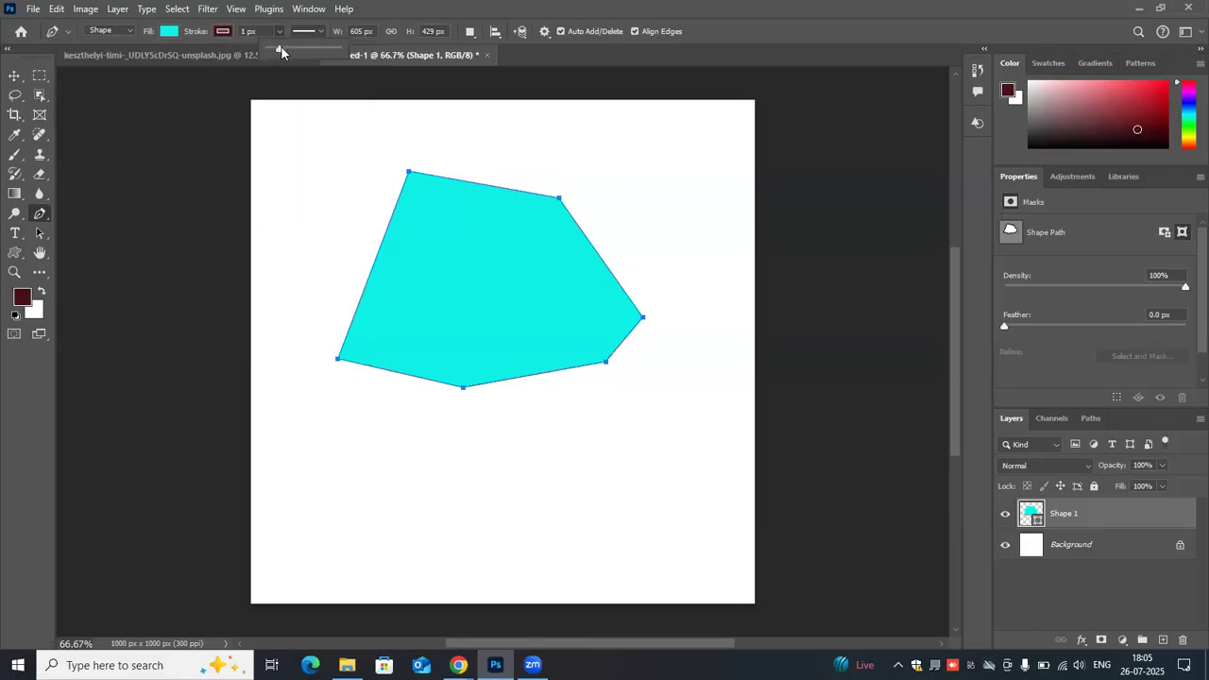
click(282, 48)
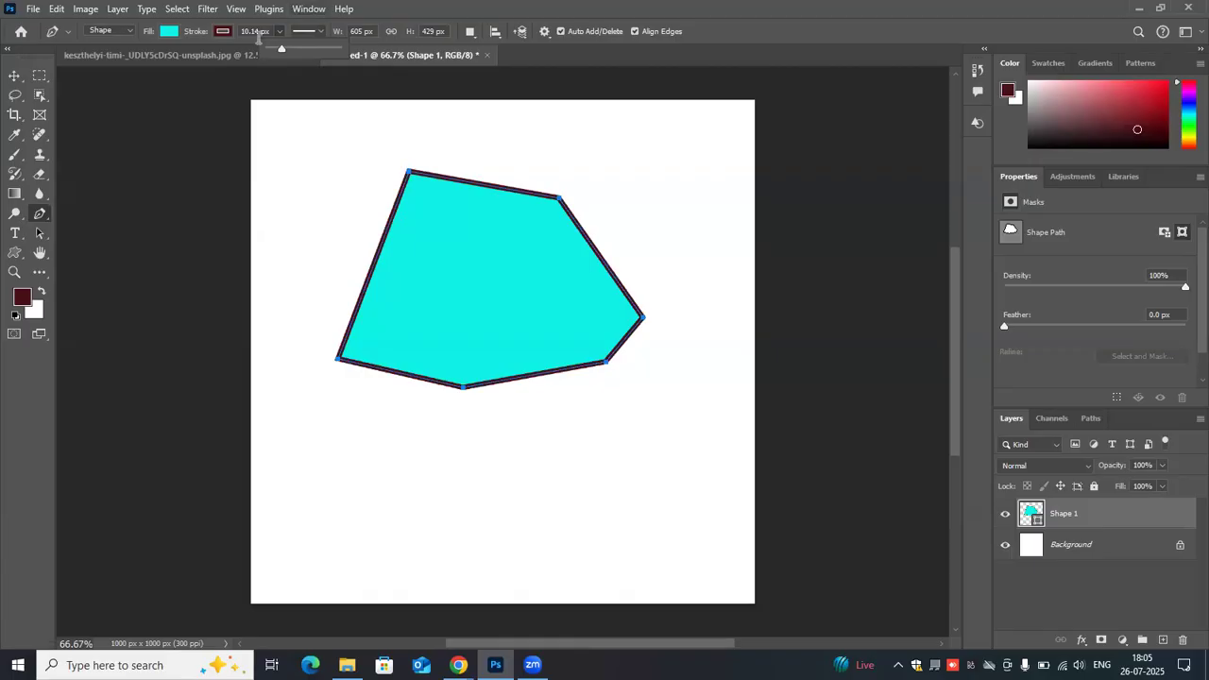
click(262, 31)
text(10)
key(Return)
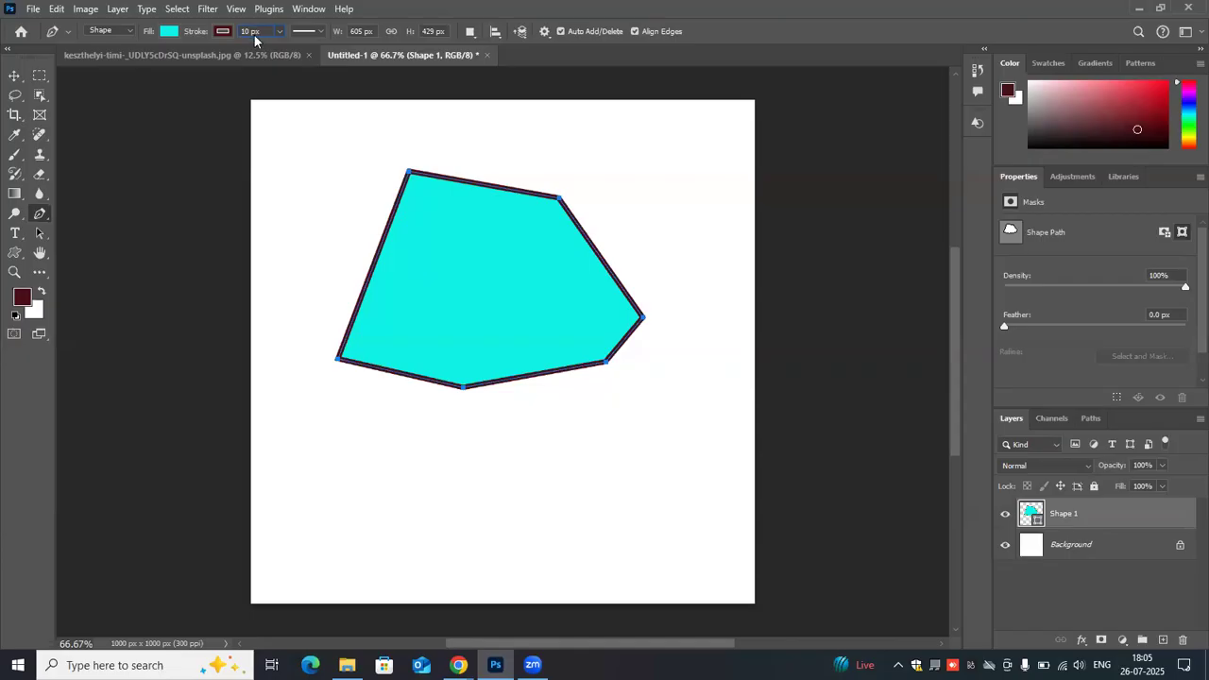
- Delete the outlined polygon's shape layer, leaving only the white background
click(440, 178)
click(249, 33)
drag(1168, 511, 1183, 643)
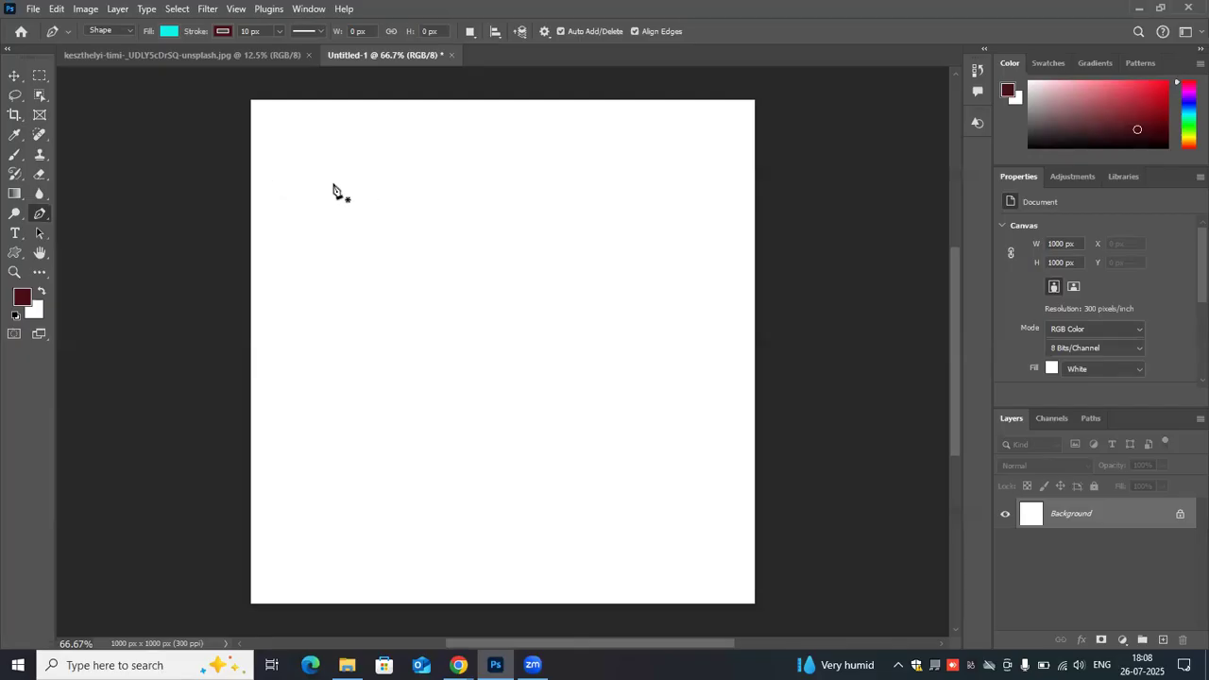
- Examine the settings for a new document and close them without creating one
click(34, 11)
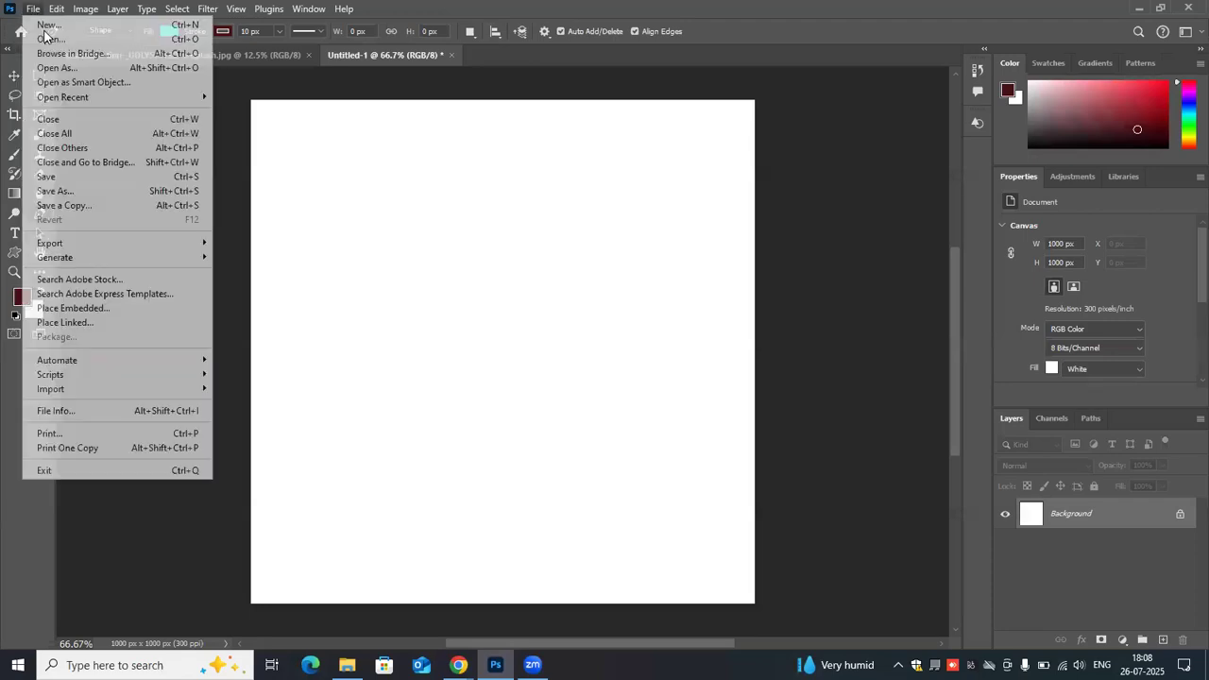
click(44, 28)
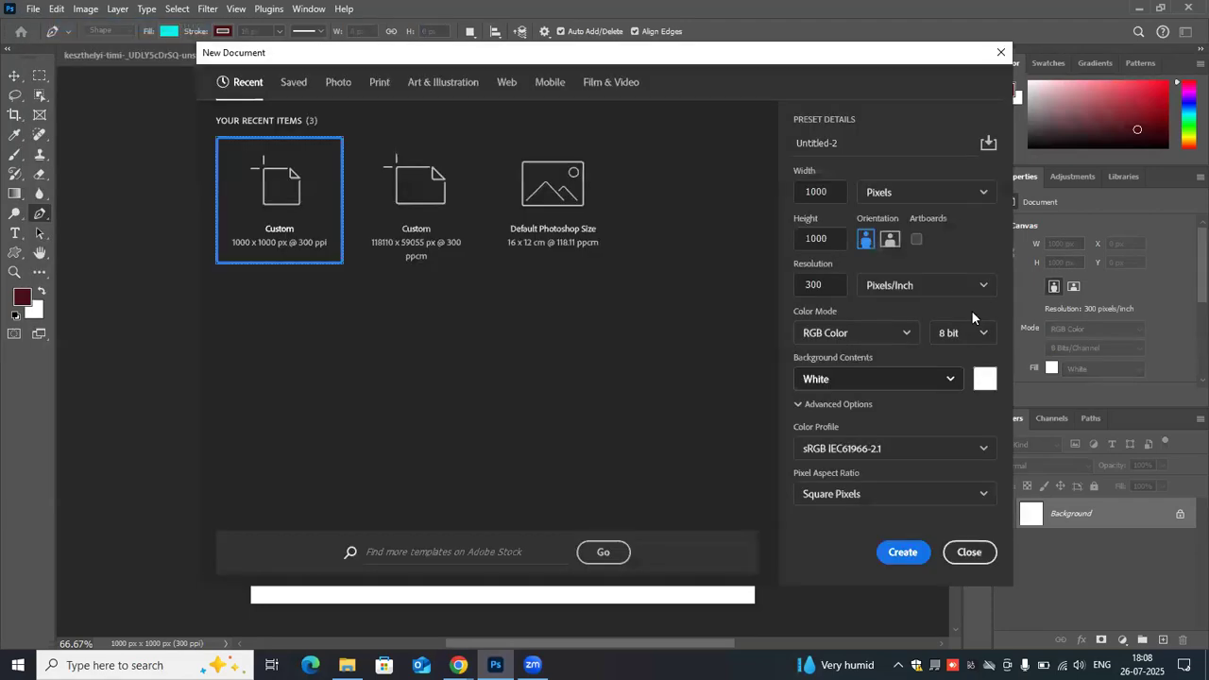
click(967, 553)
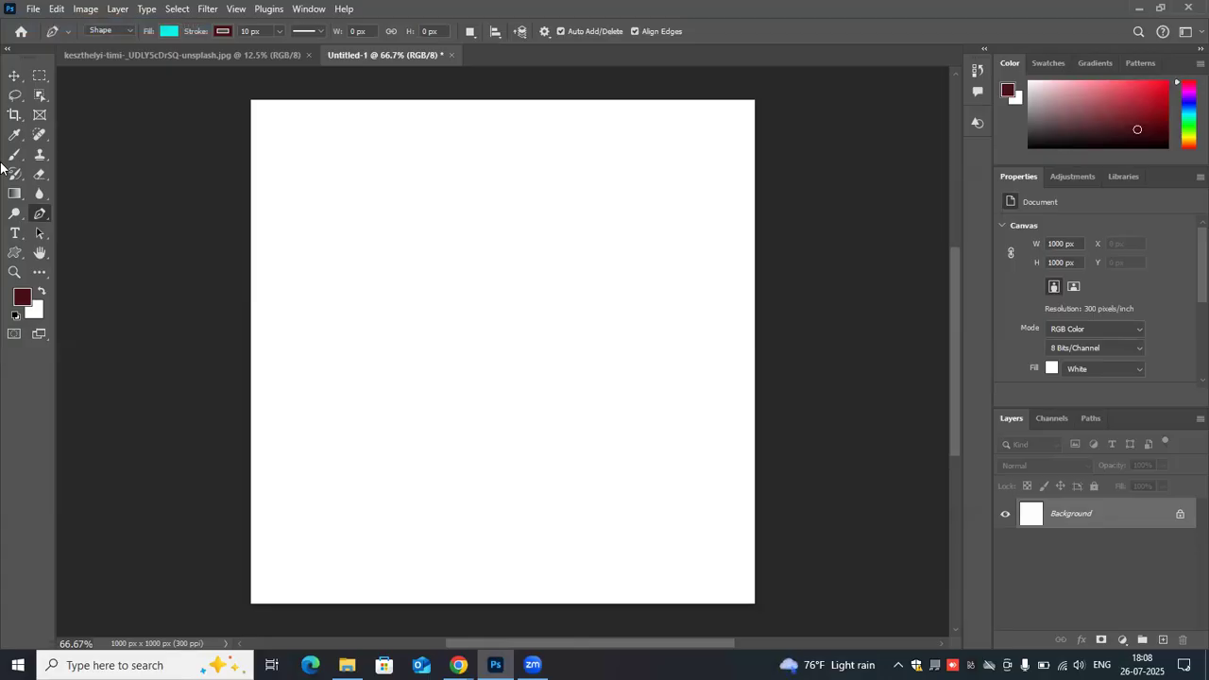
- Draw a straight diagonal two-point line about 564 × 294 px with the Pen tool in Shape mode
click(321, 329)
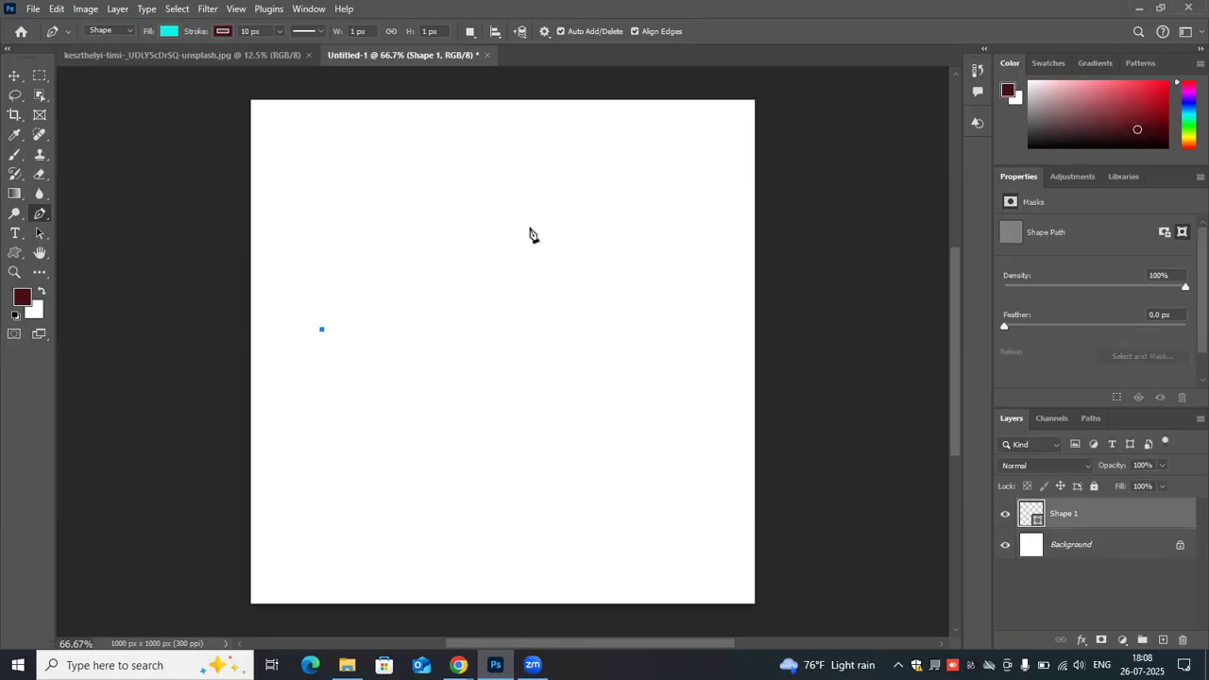
click(605, 183)
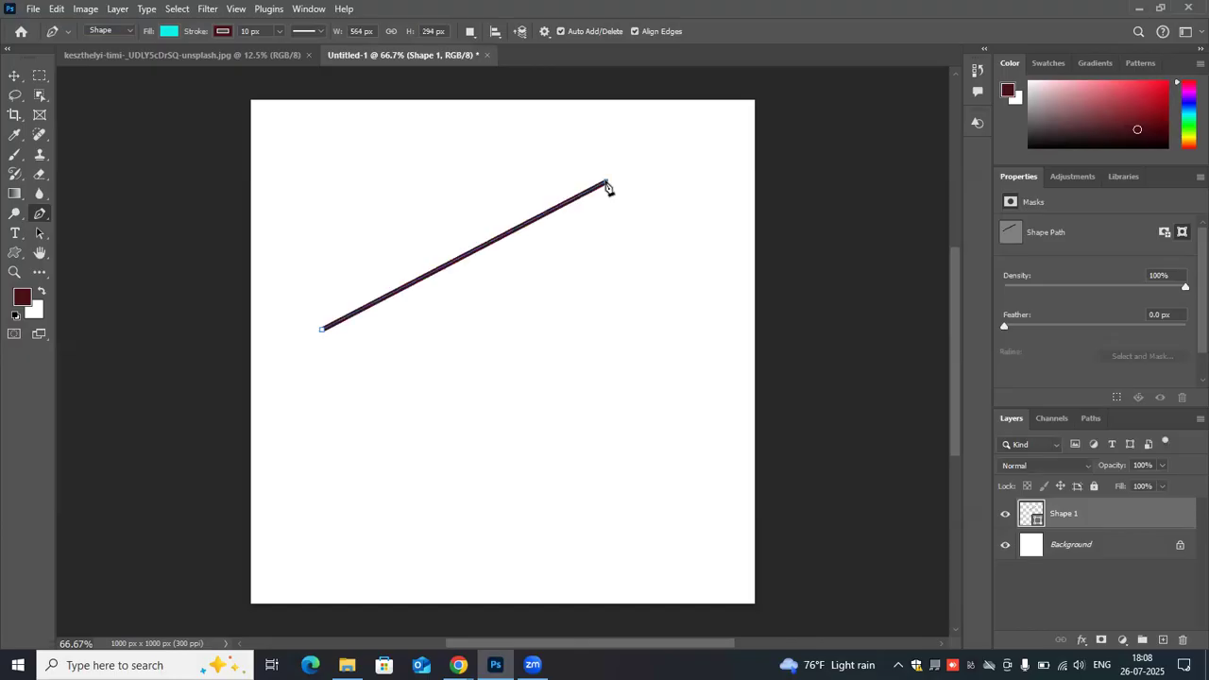
- Set the line's stroke width to 2 px and delete its shape layer
click(248, 31)
text(2)
key(Return)
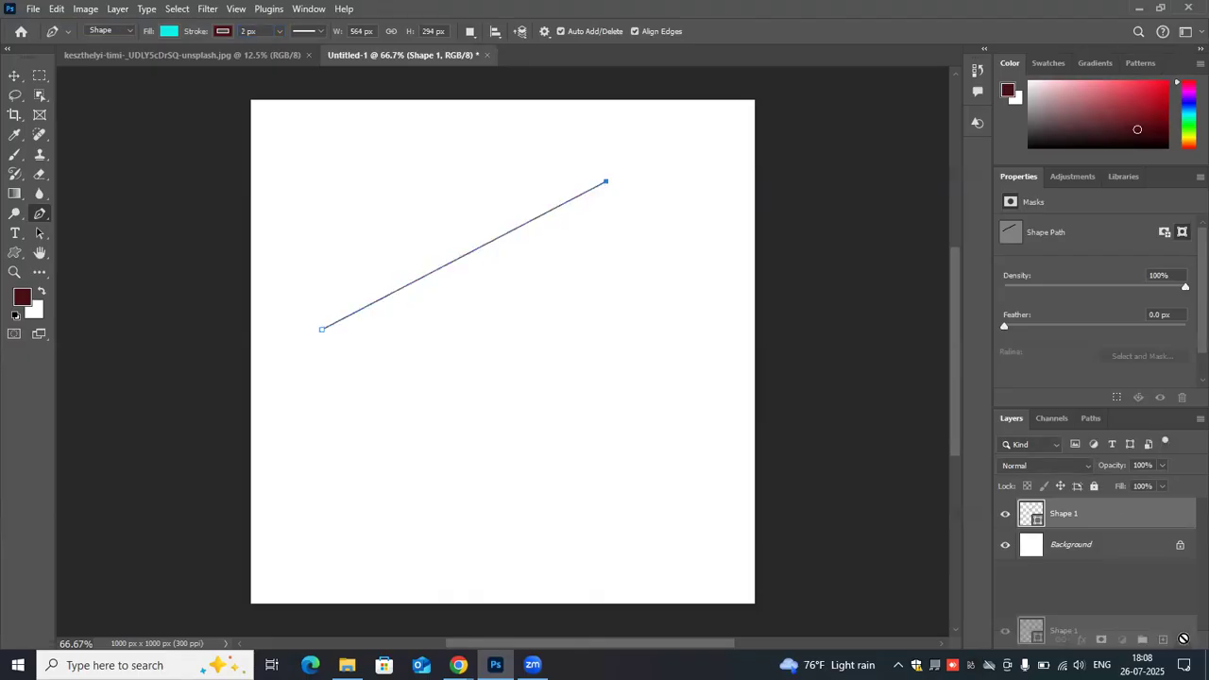
click(1182, 639)
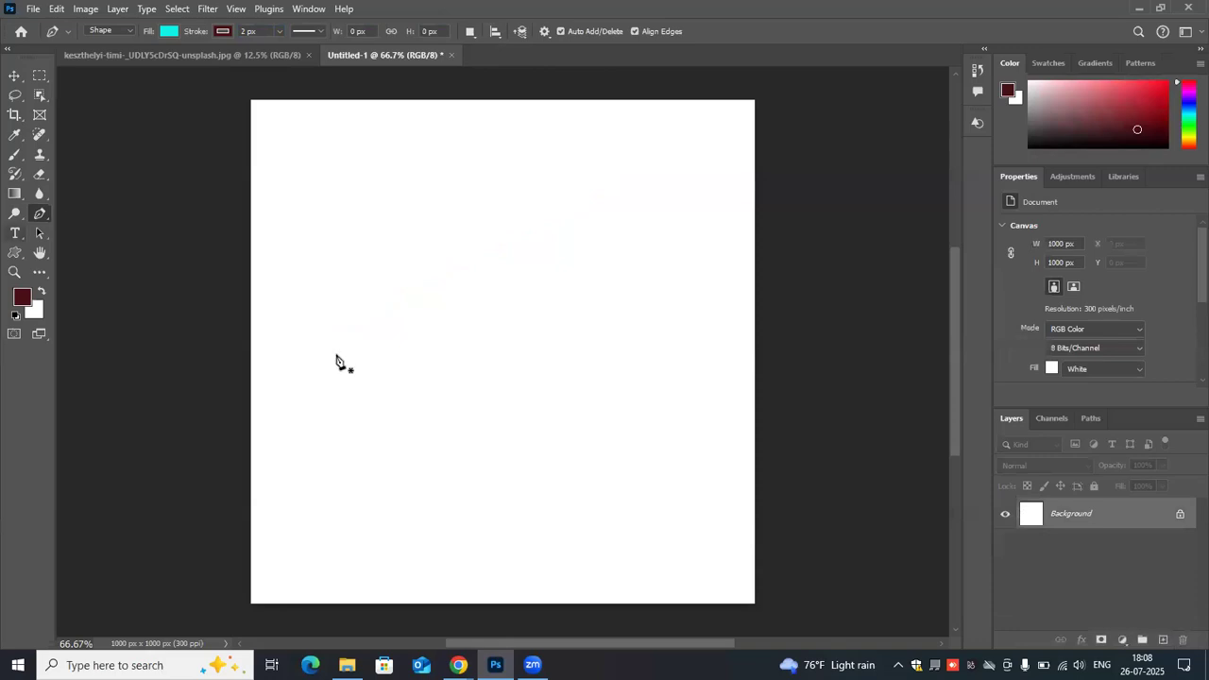
- Draw a closed five-point cyan polygon about 562 × 372 px with the Pen tool in Shape mode
click(336, 355)
click(515, 196)
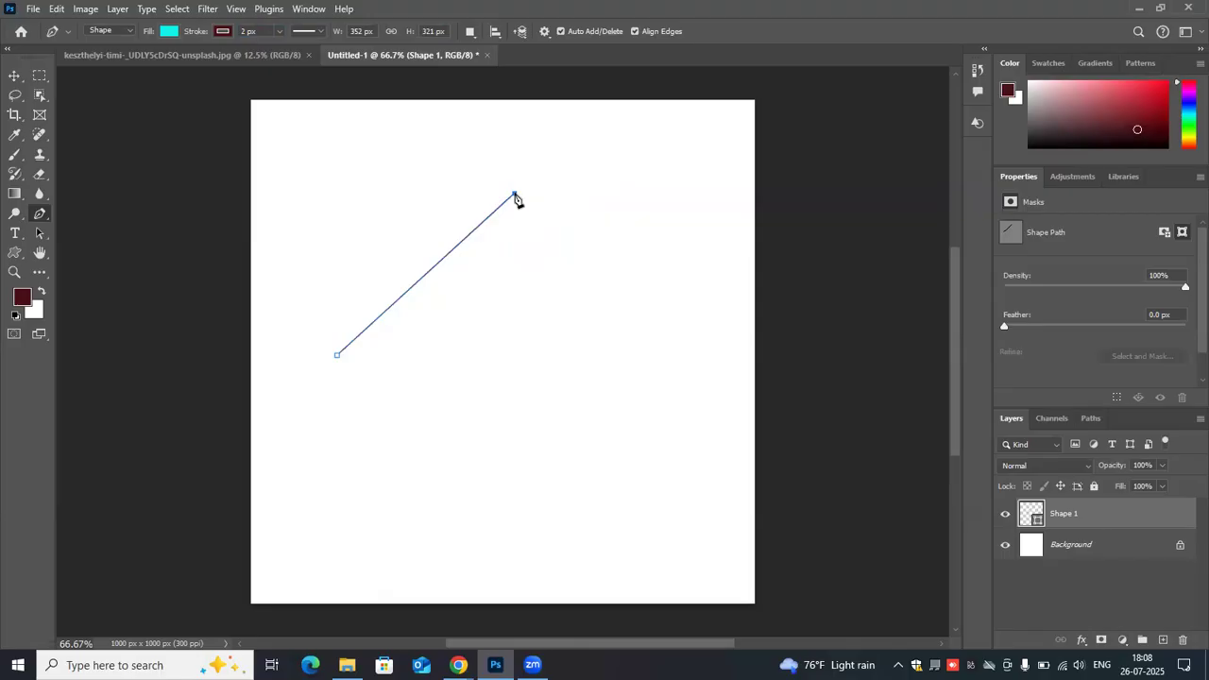
click(620, 315)
click(443, 380)
click(337, 357)
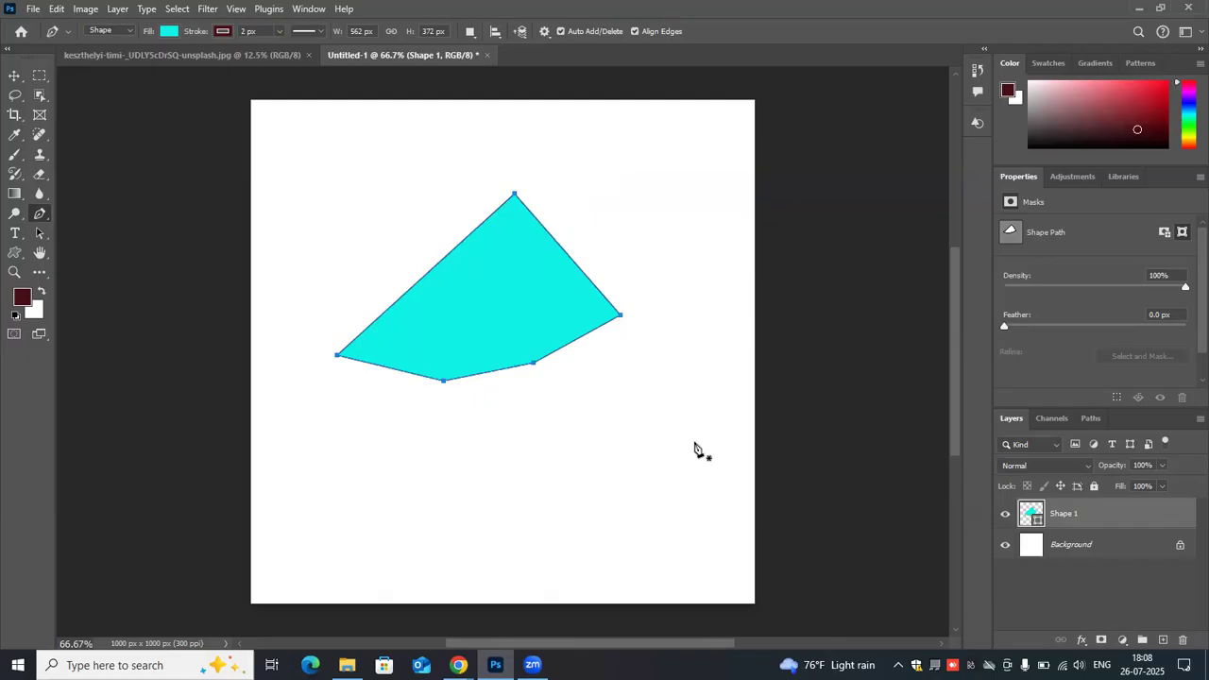
- Undo the polygon's last anchor points back to its first straight segment
key(ctrl+z)
key(ctrl+z)
key(ctrl+z)
key(ctrl+z)
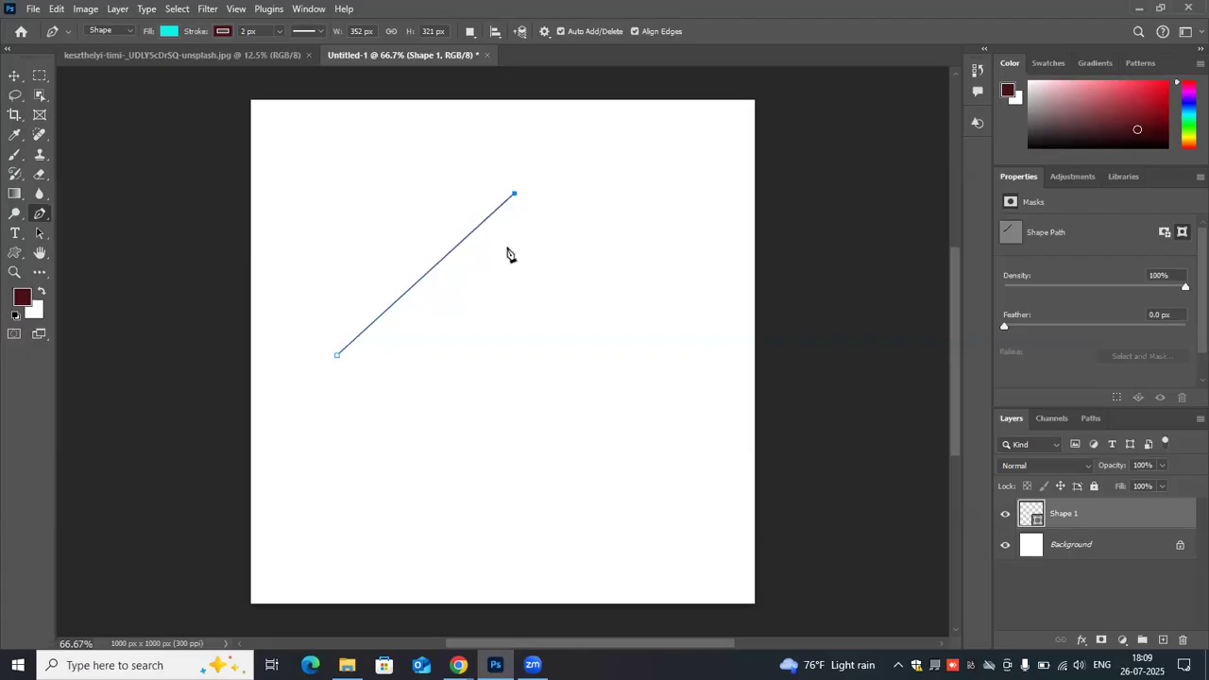
- Extend the remaining segment into a closed five-point cyan polygon about 574 × 391 px
click(626, 333)
click(561, 378)
click(462, 389)
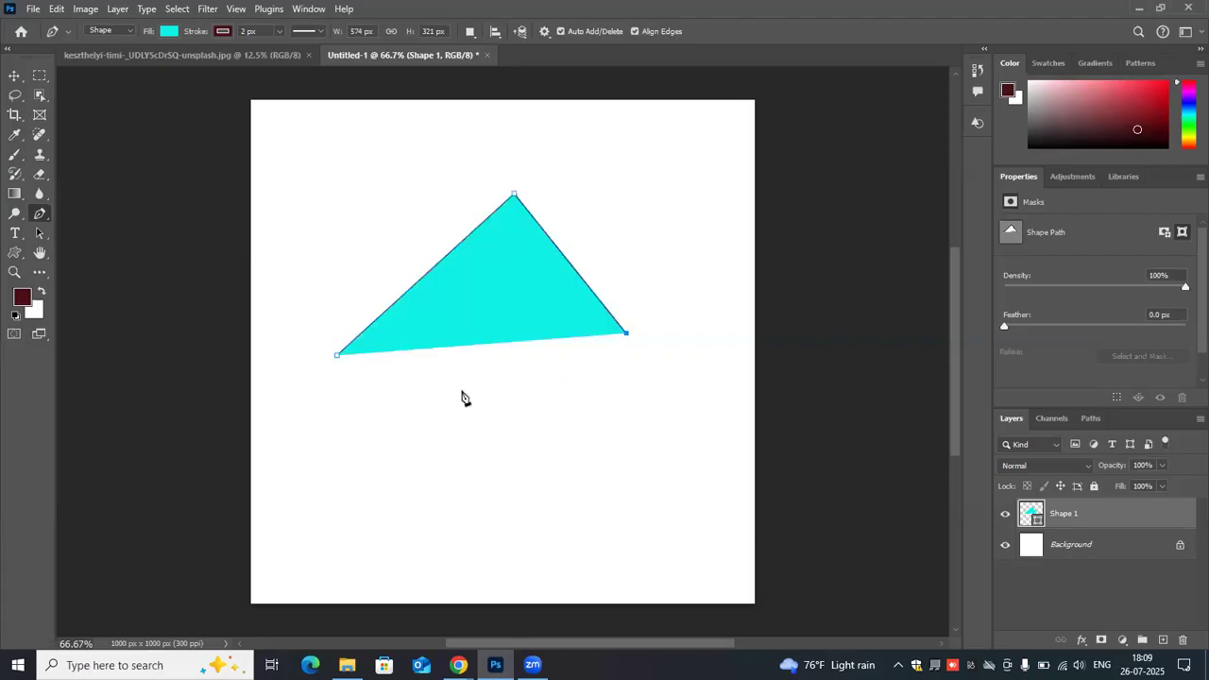
click(338, 355)
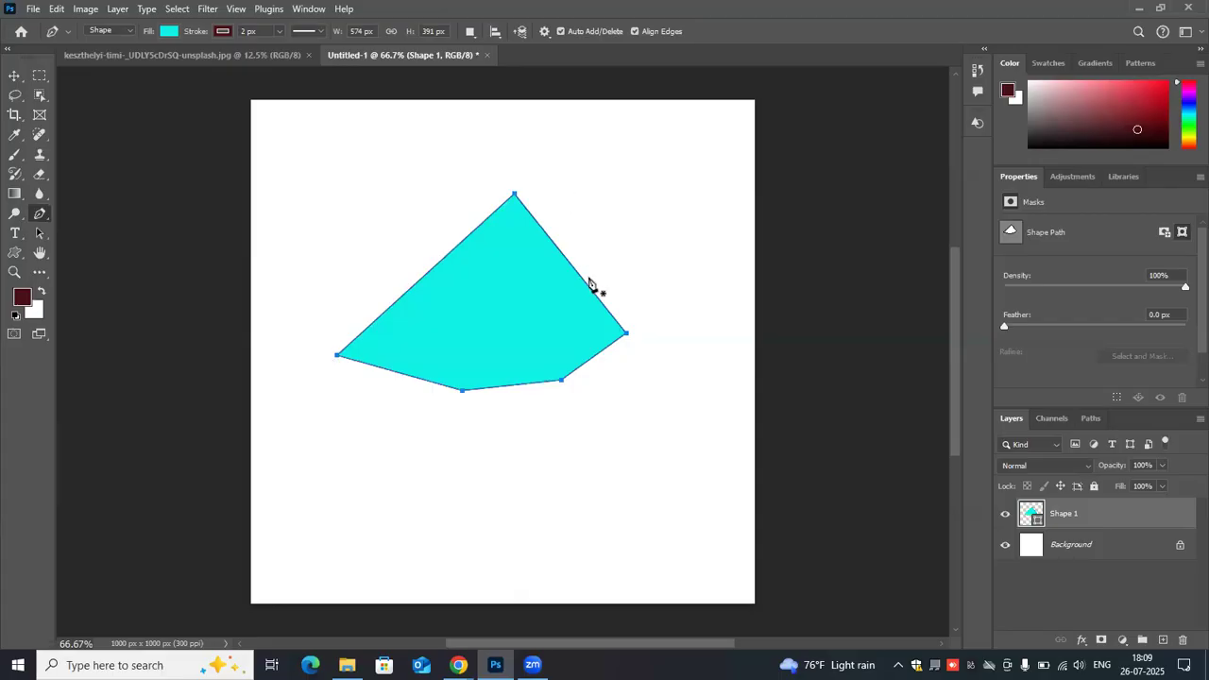
- Undo every anchor point of the polygon until the canvas is empty
click(556, 381)
key(ctrl+z)
key(ctrl+z)
key(ctrl+z)
key(ctrl+z)
key(ctrl+z)
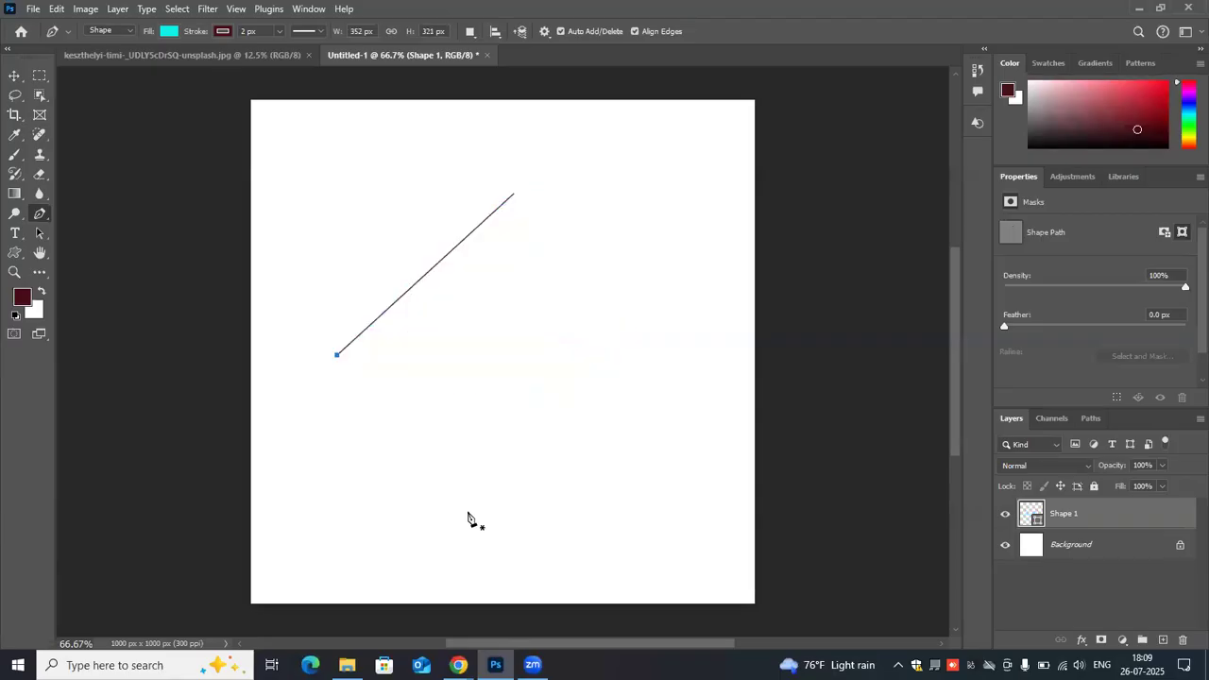
key(ctrl+z)
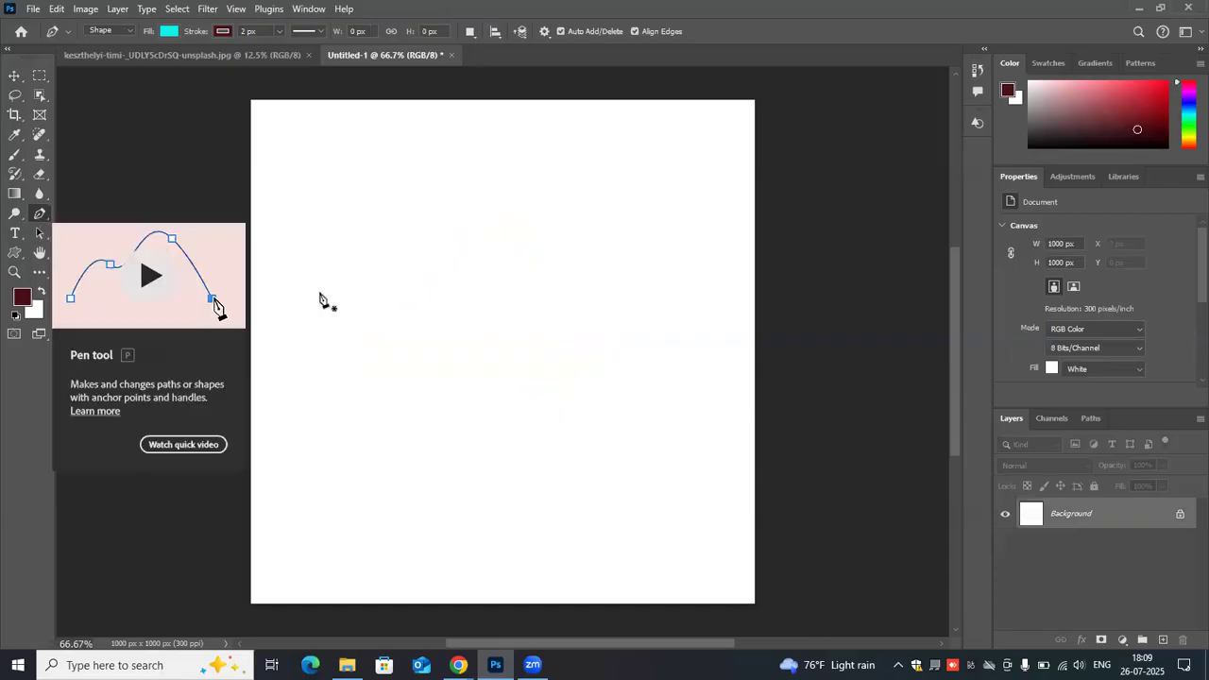
- Try a curved two-point segment about 287 × 357 px with nearly horizontal direction handles, and undo it
click(364, 355)
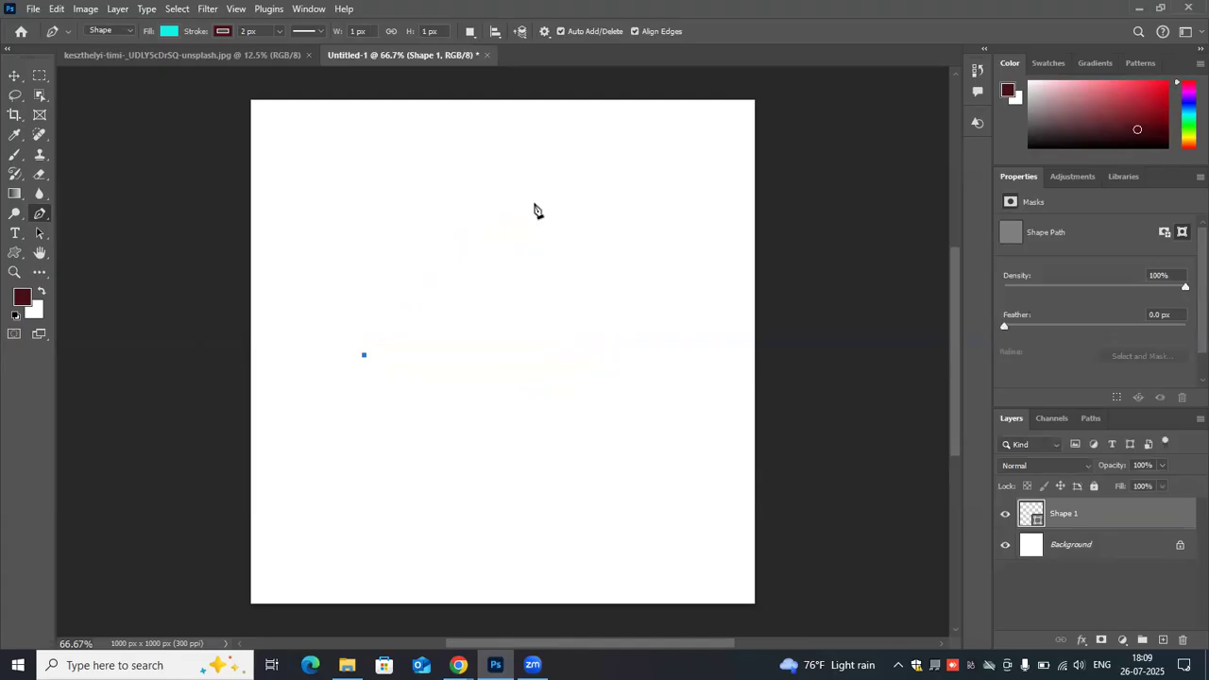
drag(507, 176, 678, 179)
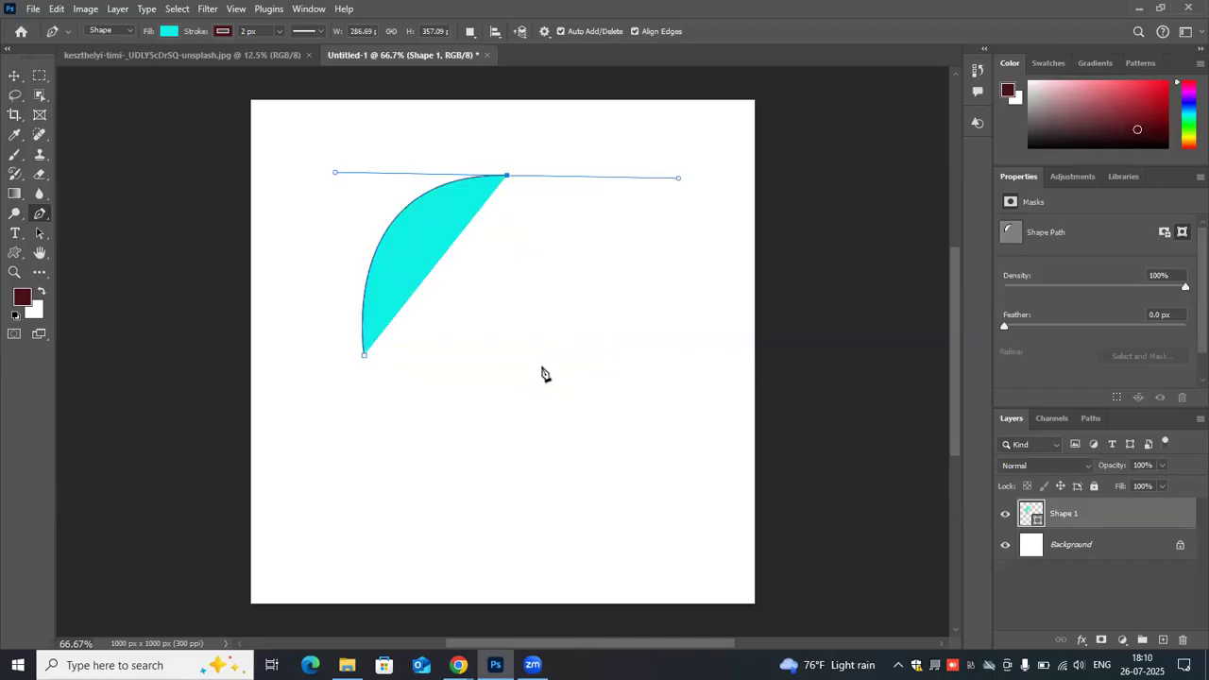
key(ctrl+z)
key(ctrl+z)
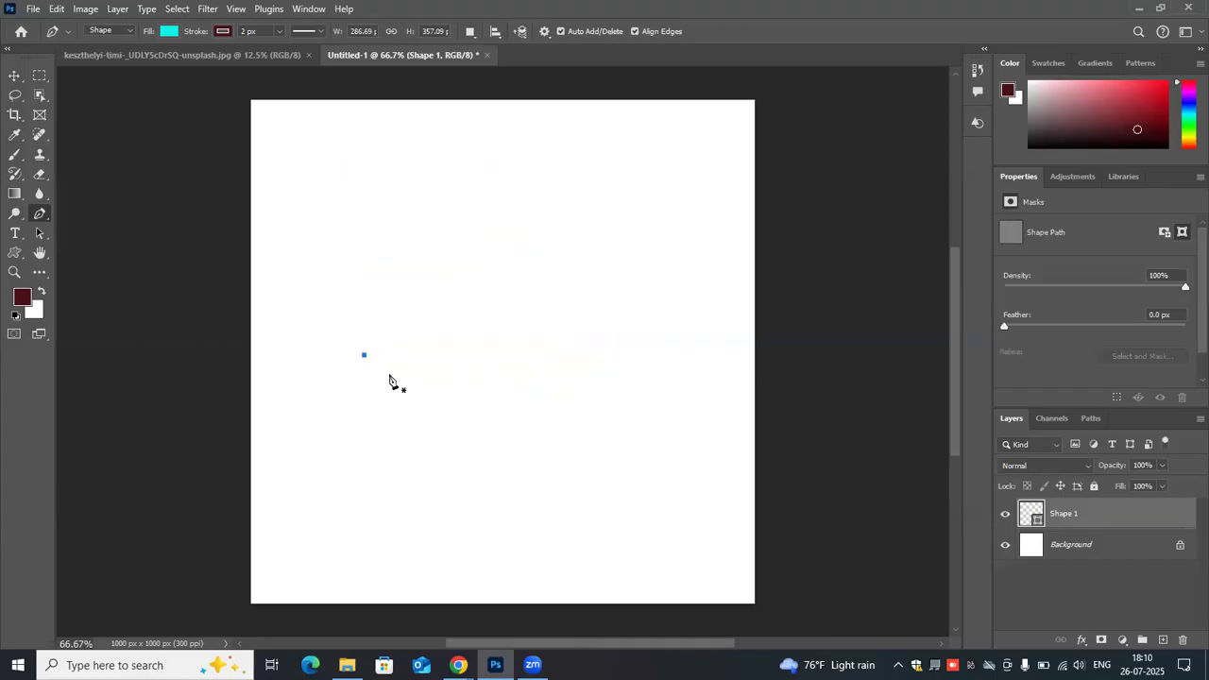
- Draw a curved two-point segment about 364 × 396 px with long, nearly horizontal handles on its upper anchor
click(308, 381)
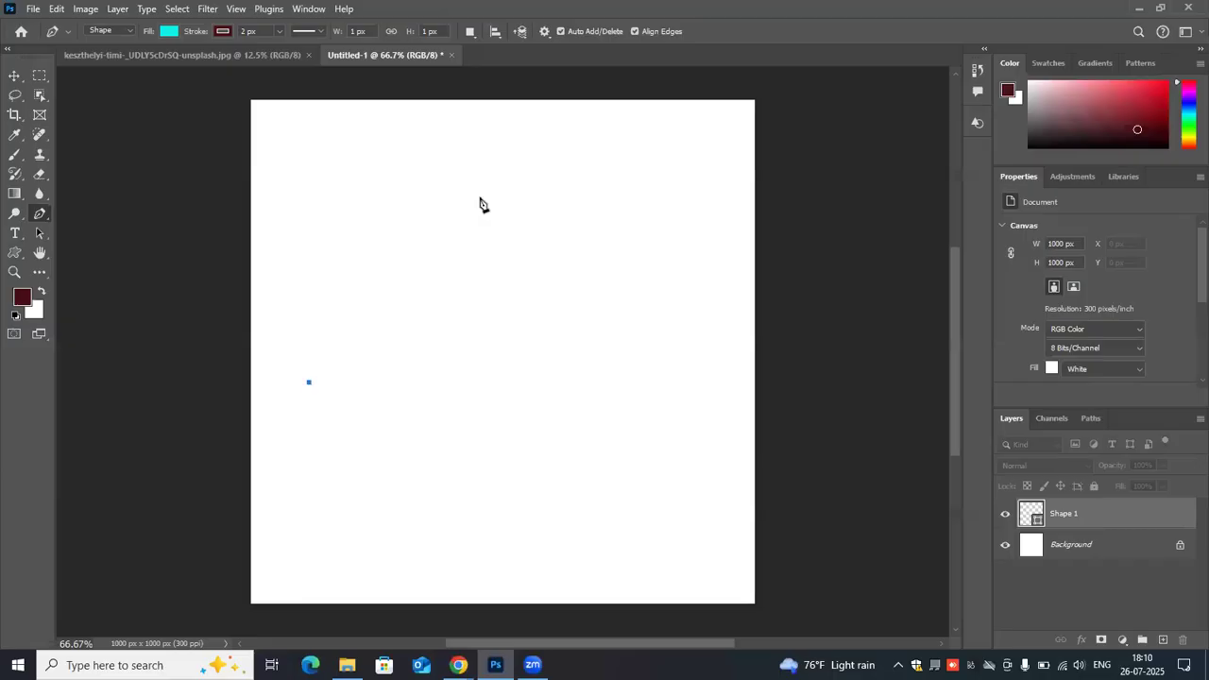
drag(491, 184, 641, 250)
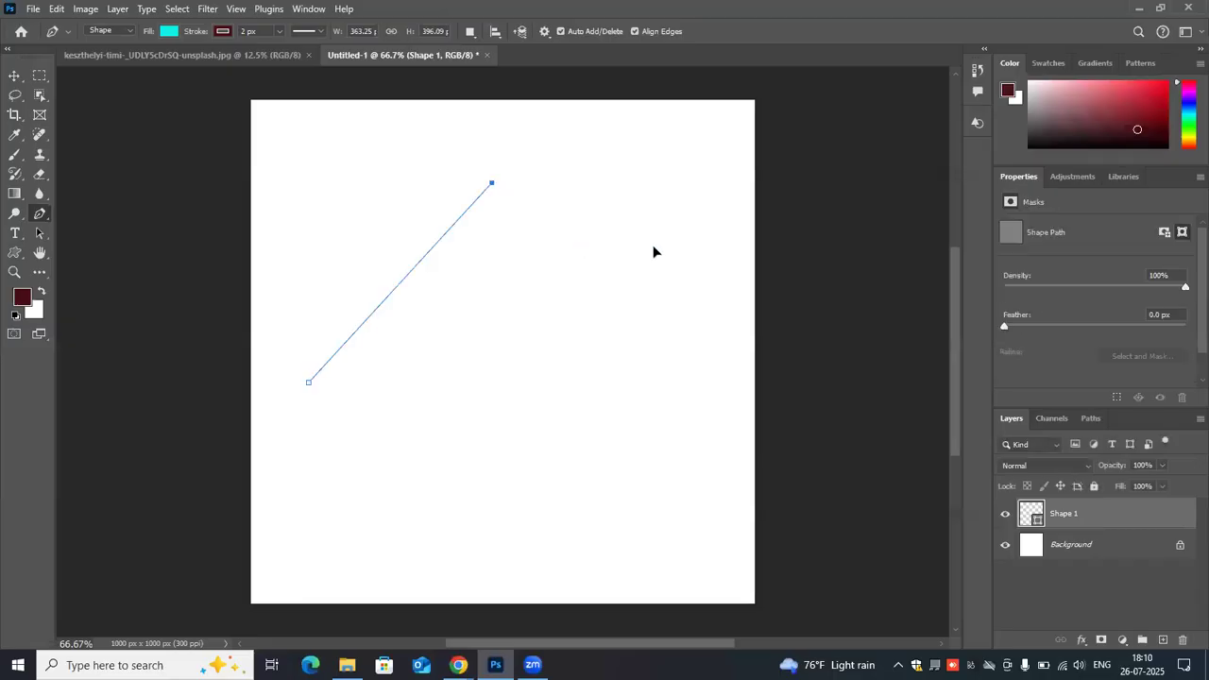
drag(694, 196, 696, 184)
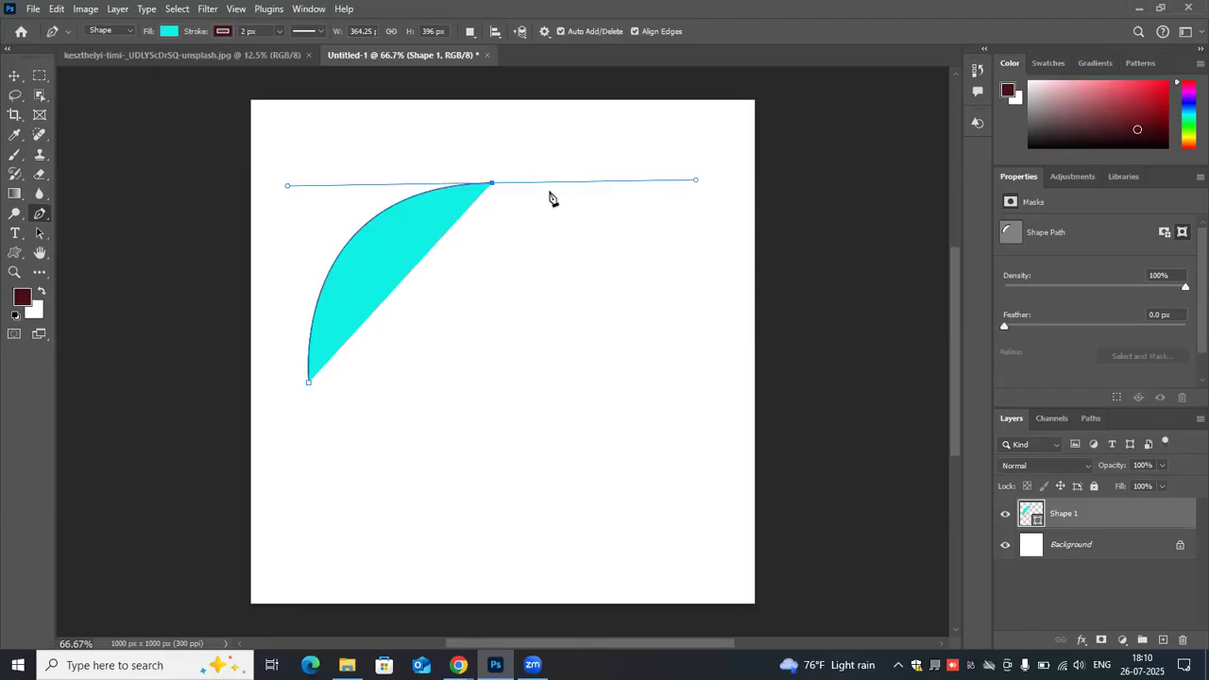
- Undo the curved segment and its starting anchor so the canvas is blank
click(482, 184)
click(491, 184)
key(ctrl+z)
key(ctrl+z)
key(ctrl+z)
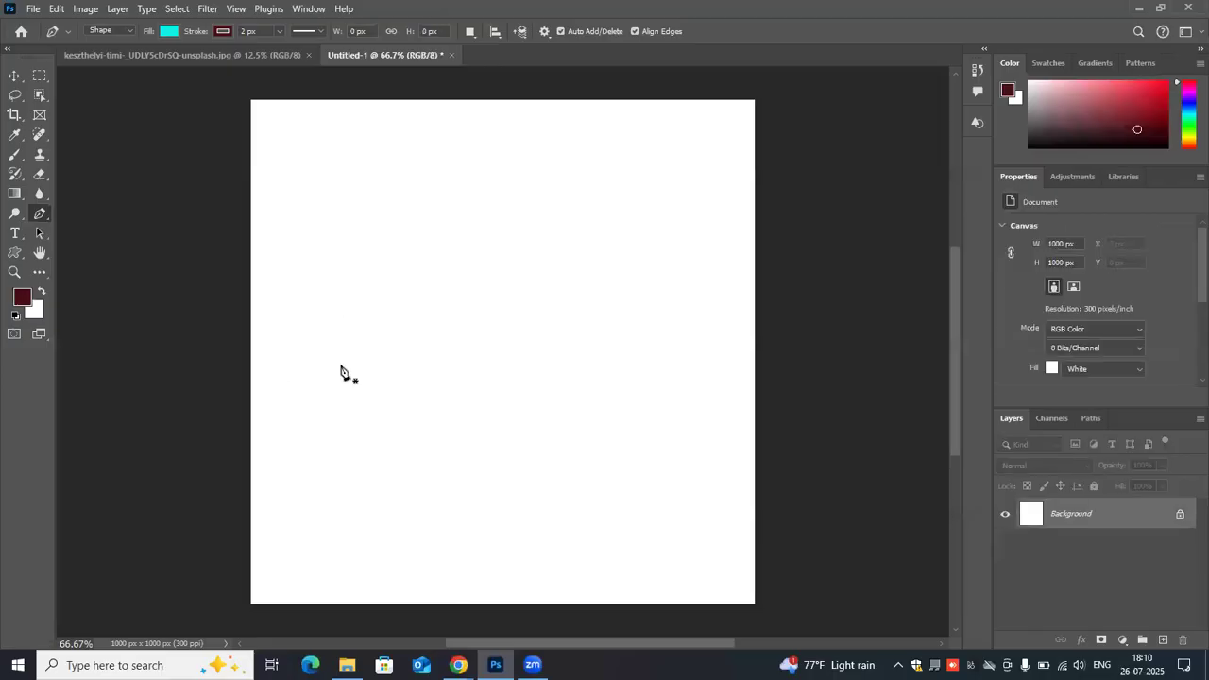
- Draw a closed three-point cyan shape about 497 × 387 px, with a smooth curved top anchor and a straight bottom edge
key(ctrl+shift+z)
drag(502, 171, 511, 179)
mouse_move(693, 161)
mouse_down()
mouse_move(693, 151)
mouse_move(696, 172)
mouse_up()
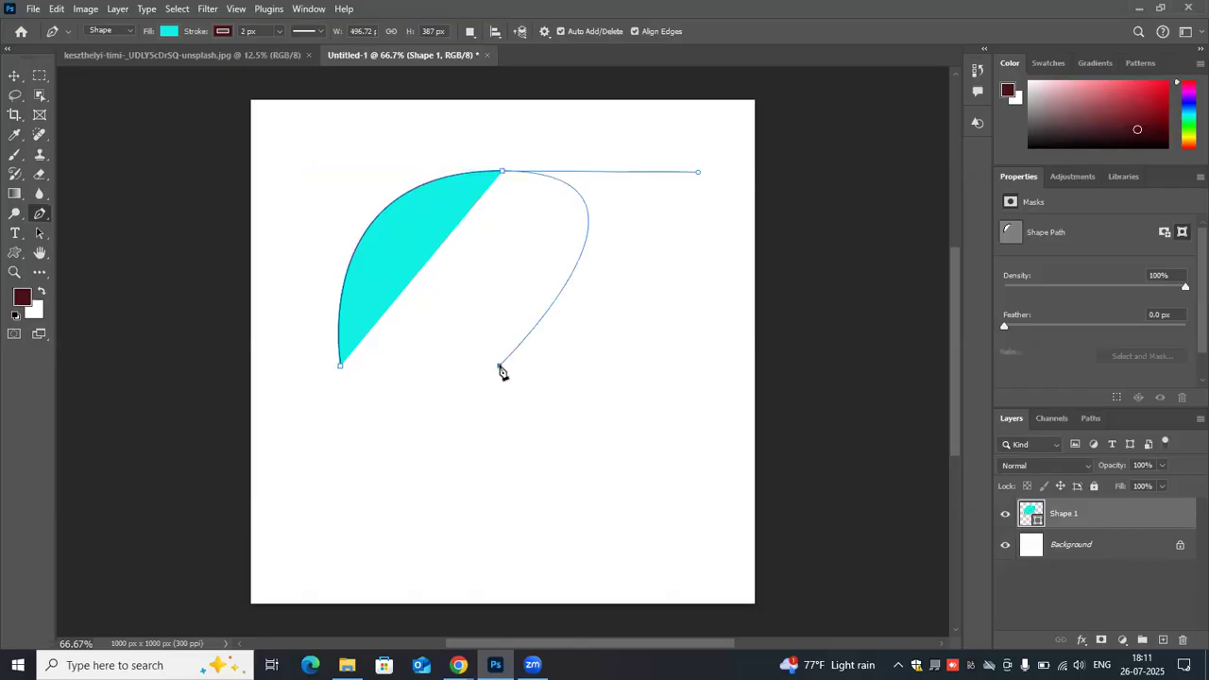
click(500, 365)
click(341, 367)
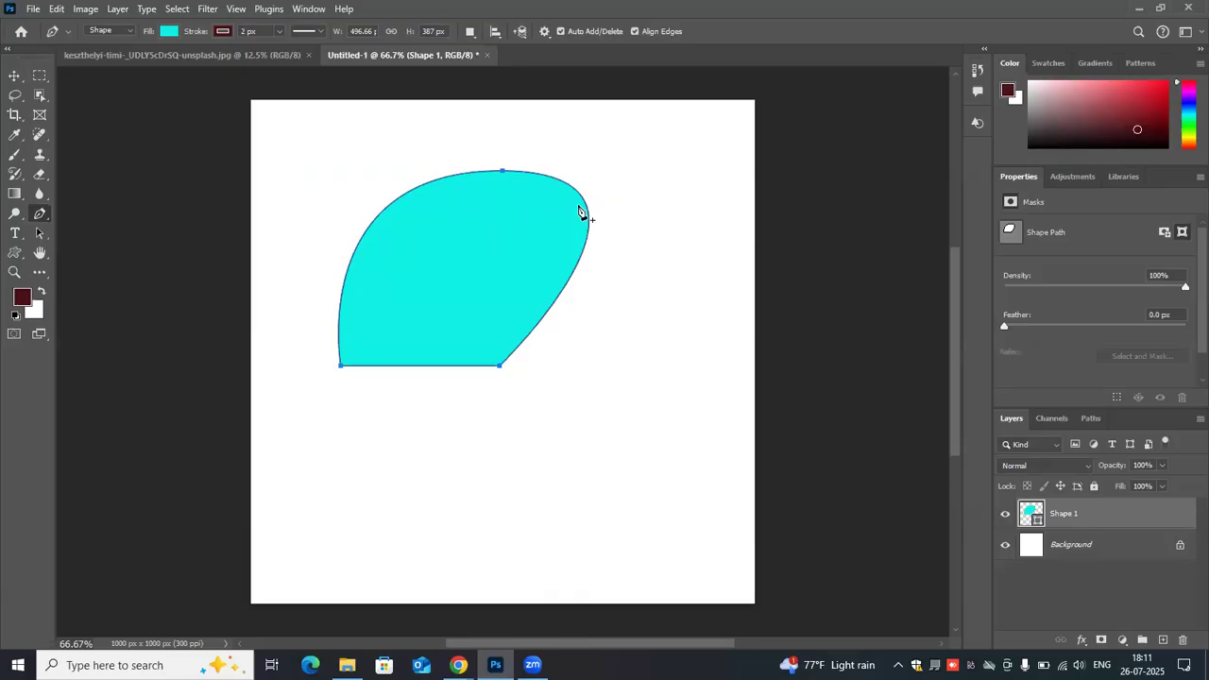
- Try adding an anchor on the shape's bottom edge and deleting its lower-right corner anchor, and undo both edits
click(412, 366)
key(ctrl+1)
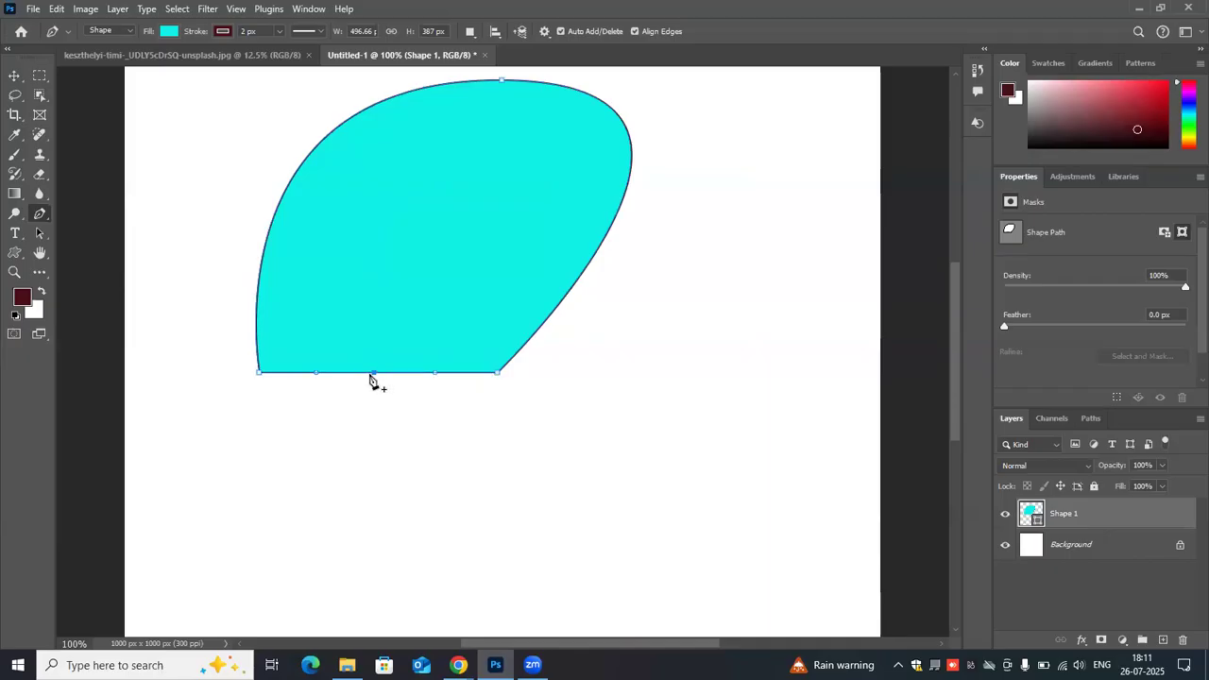
click(499, 375)
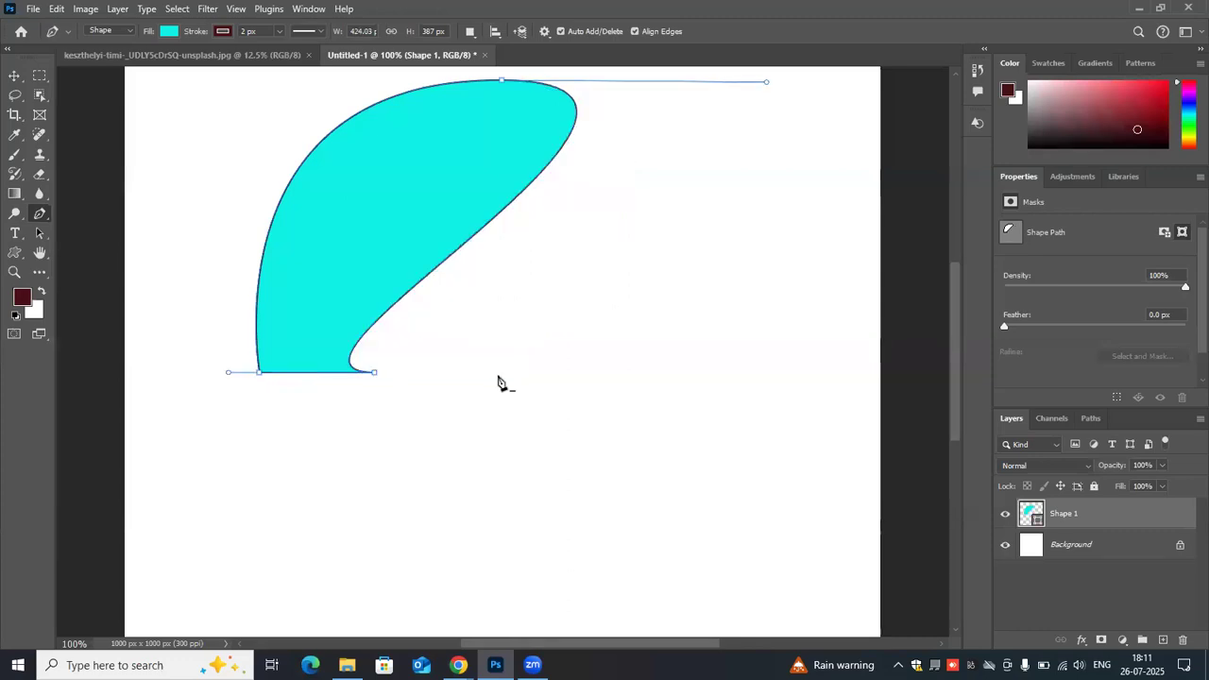
key(ctrl+z)
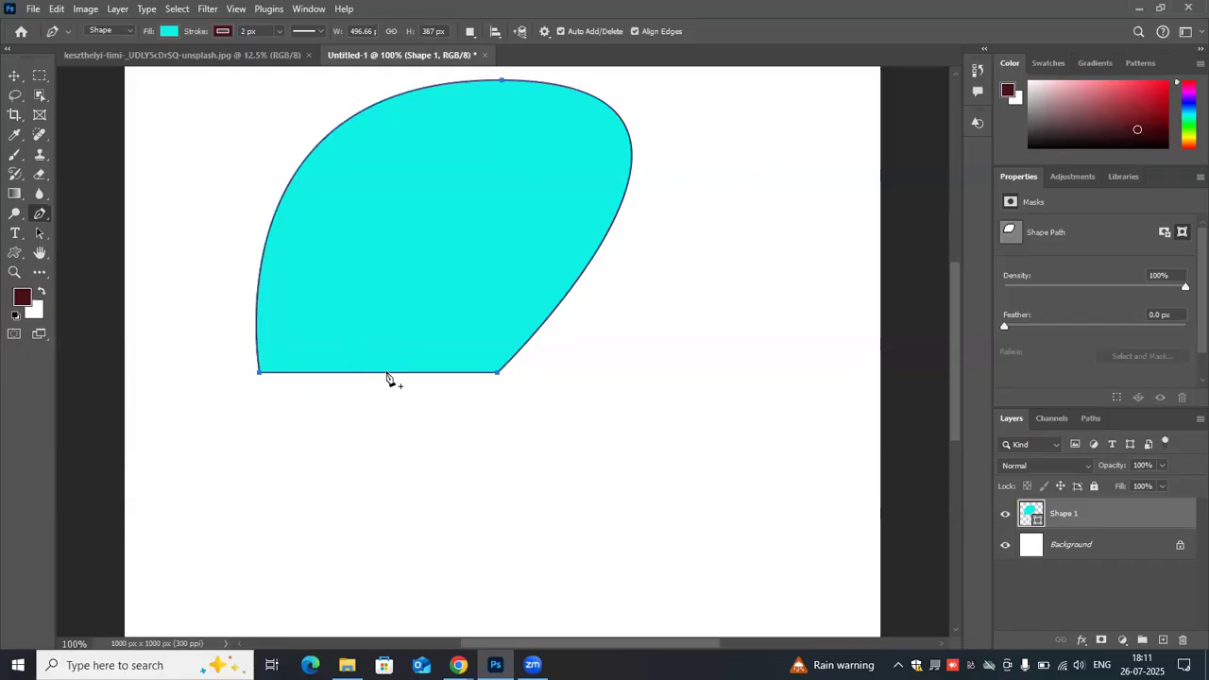
- Try adding an anchor midway along the shape's bottom edge and deleting its smooth top anchor, and undo both edits
click(386, 373)
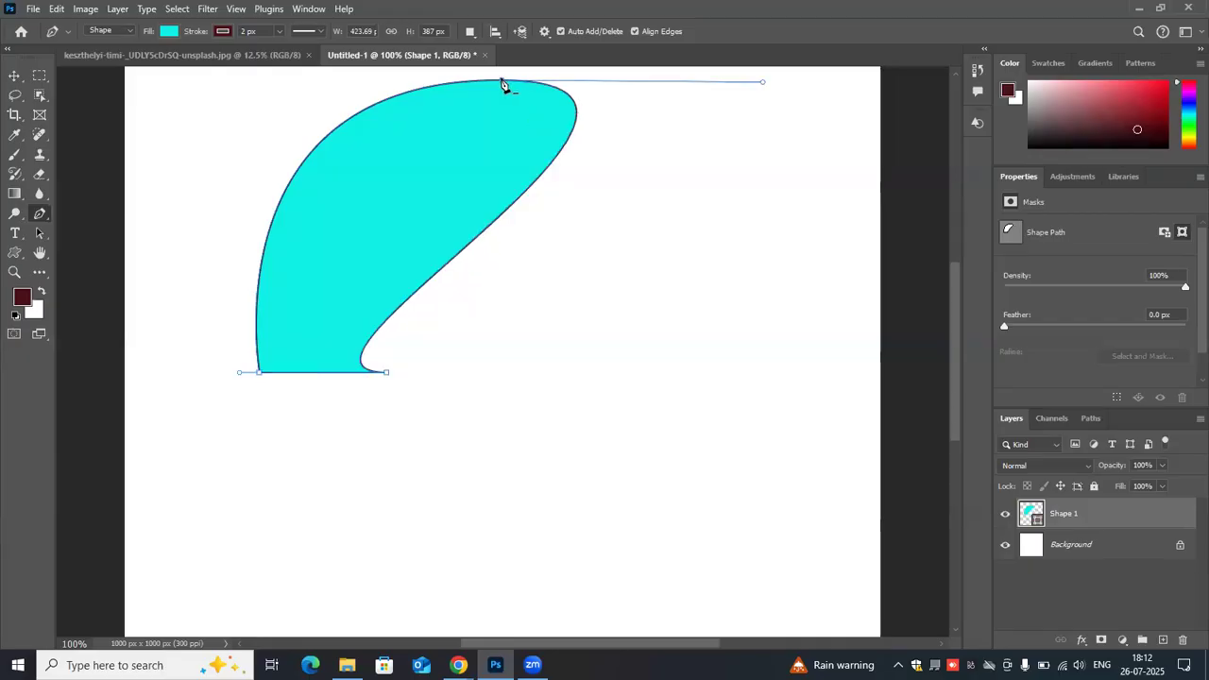
click(503, 83)
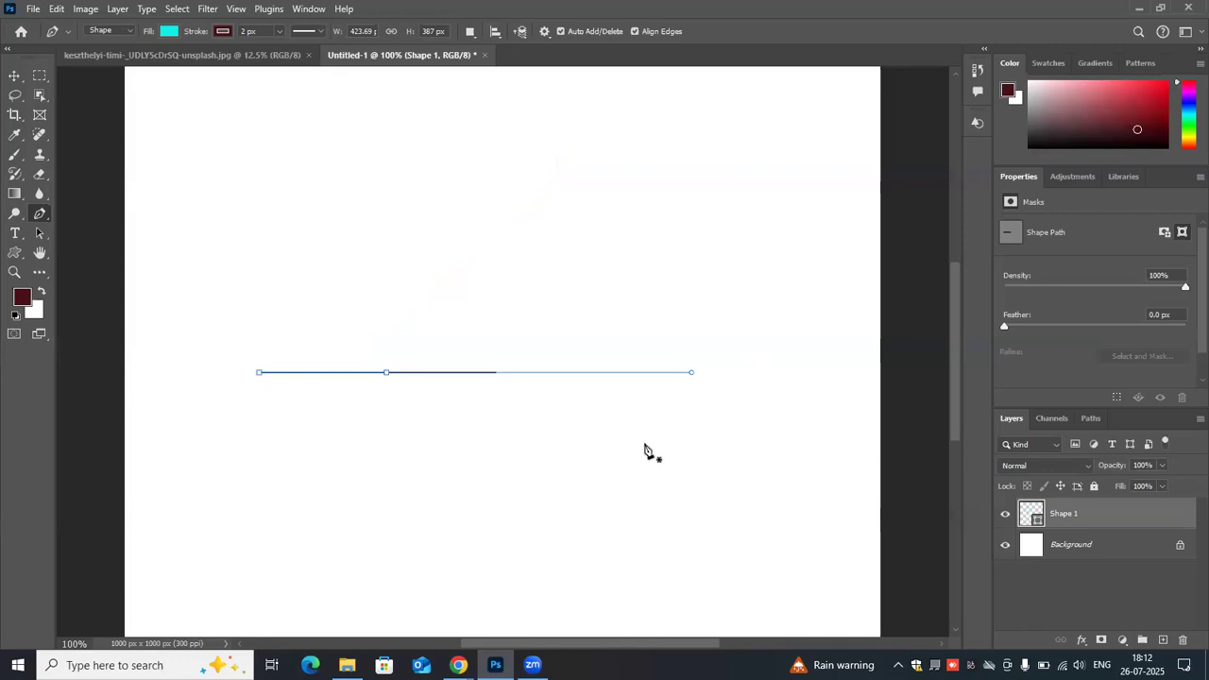
key(ctrl+z)
key(ctrl+z)
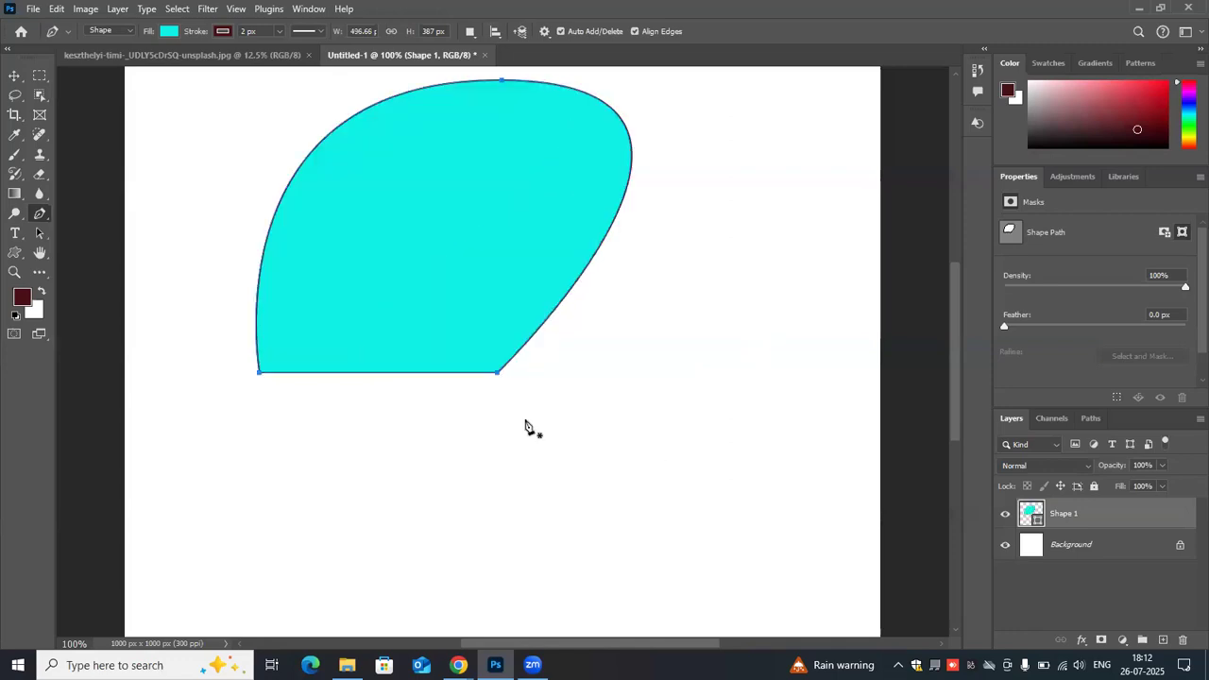
- Add anchor points to the shape's bottom edge, its upper-left curve and its right-hand curve
click(382, 373)
click(342, 125)
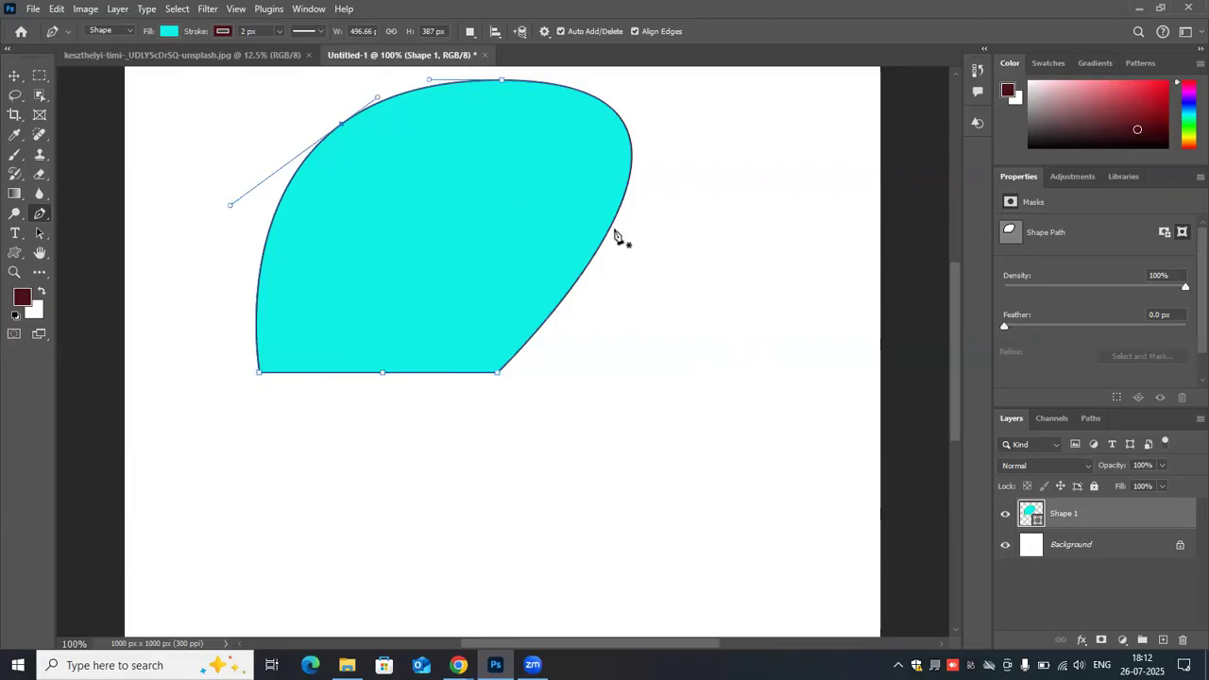
click(572, 289)
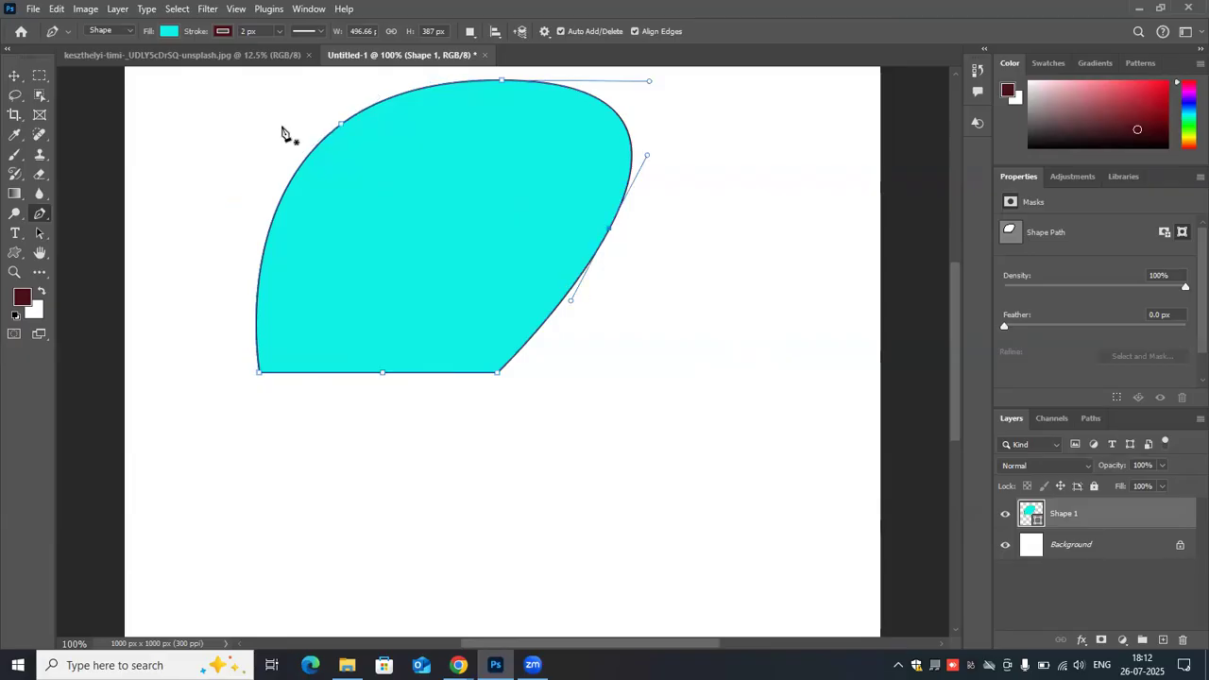
- Delete the added anchors on the upper-left and right-hand curves, and remove the Shape 1 layer
click(342, 125)
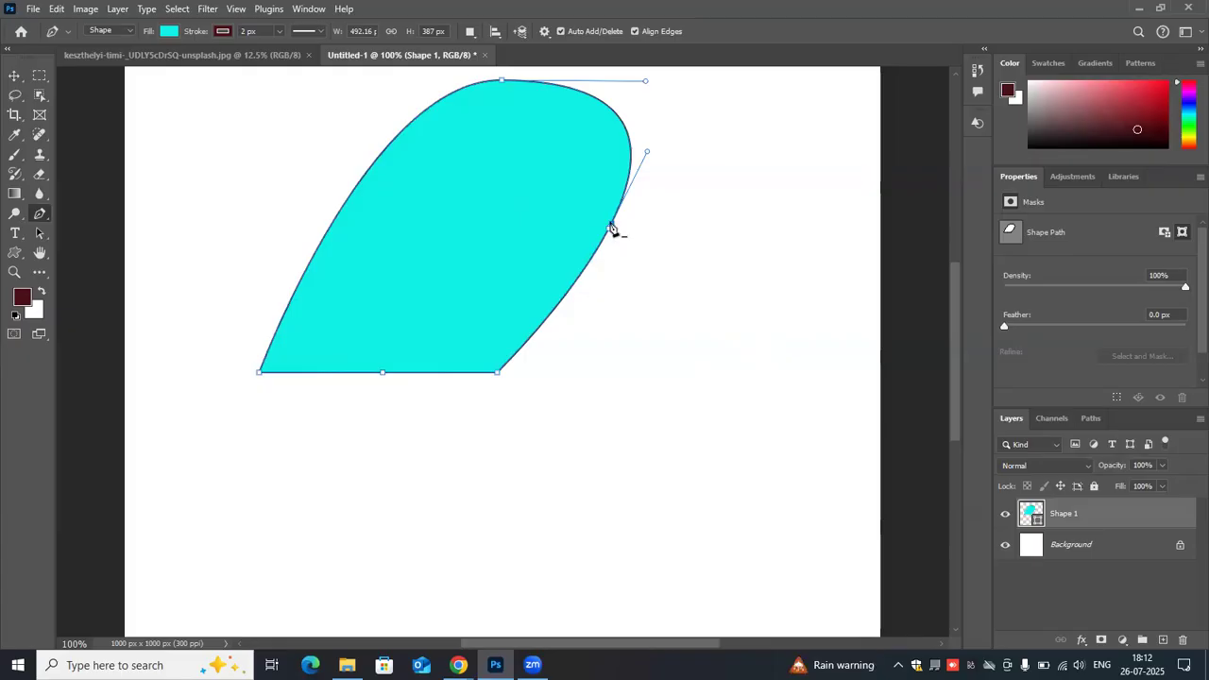
click(611, 225)
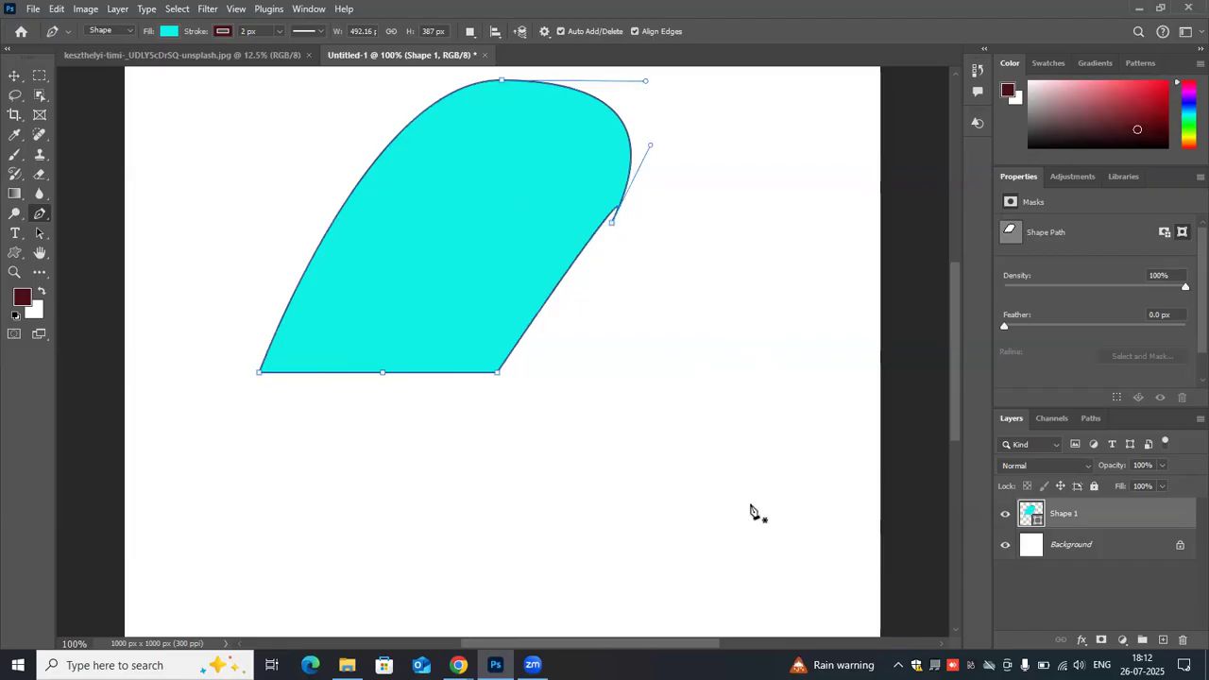
key(ctrl+z)
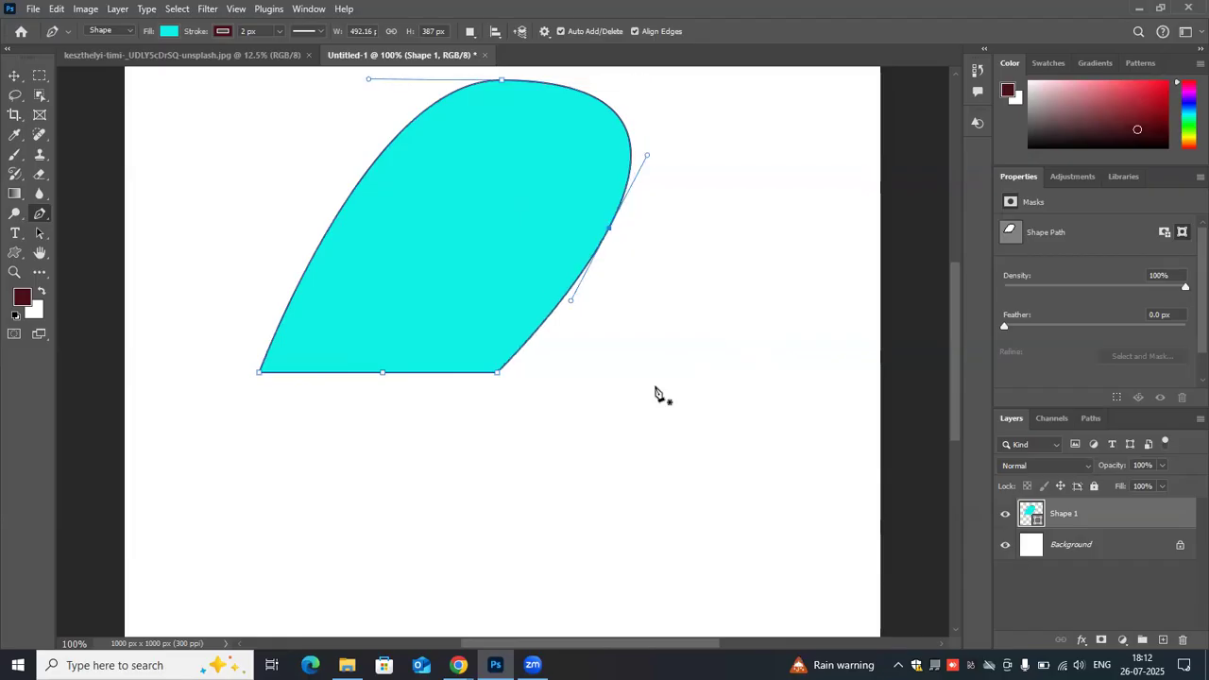
click(611, 233)
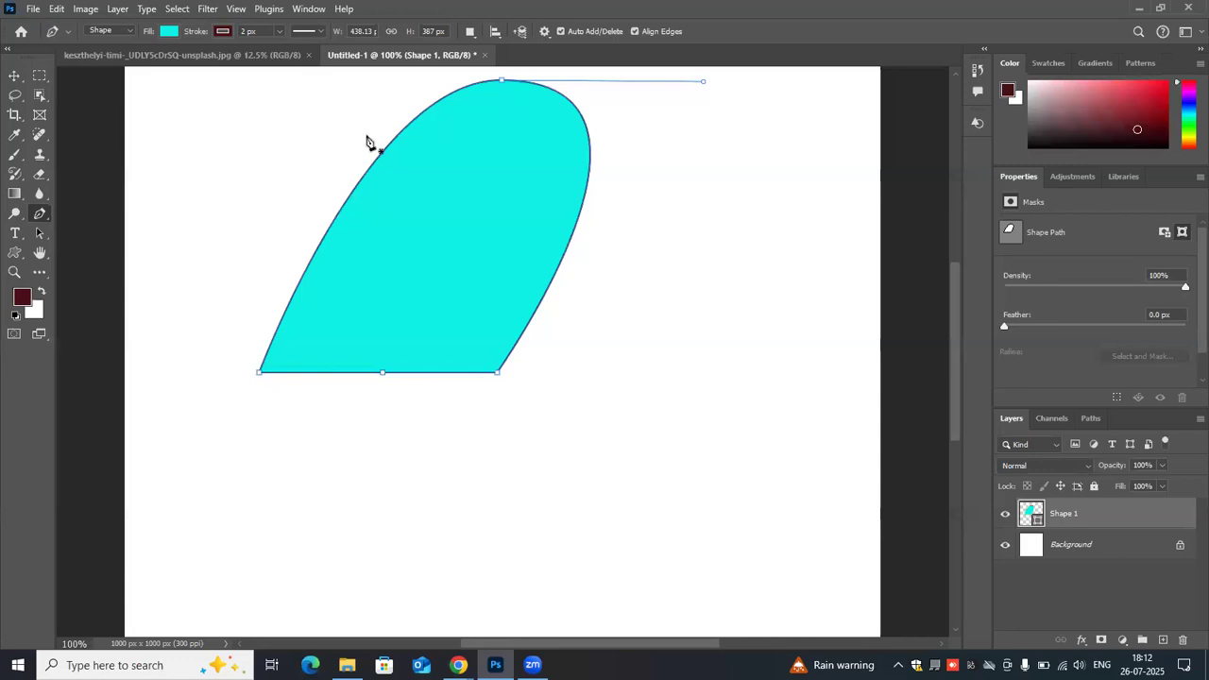
drag(1084, 521, 1181, 642)
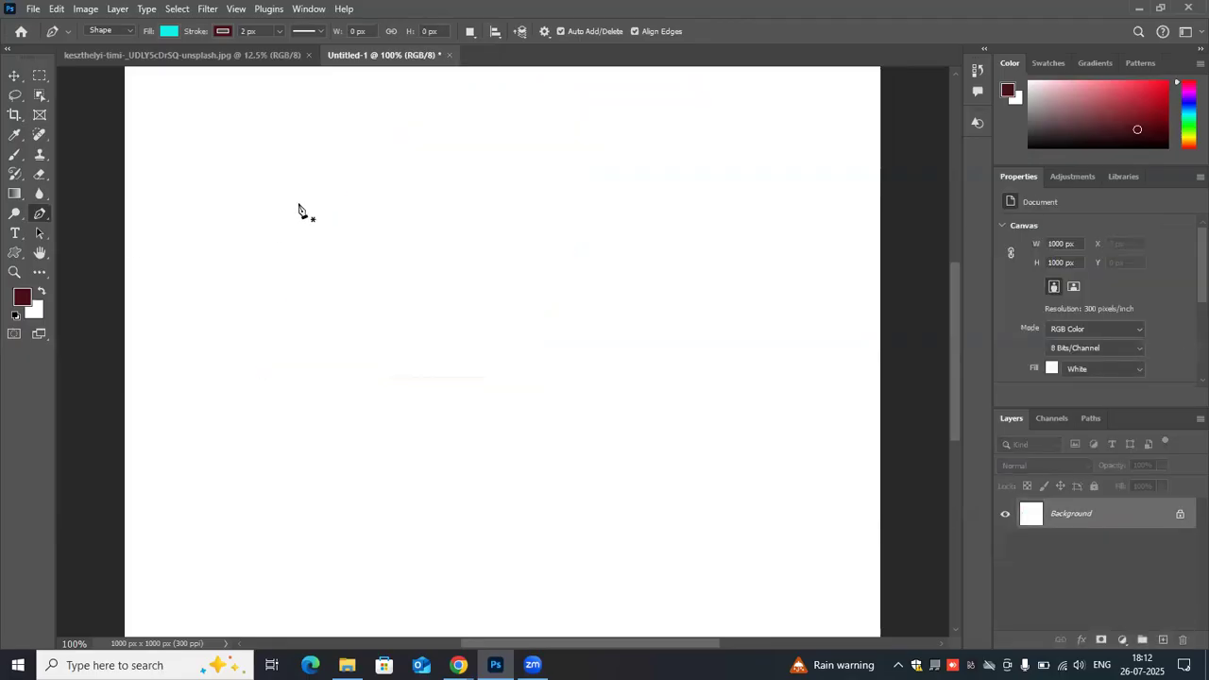
- Draw an open three-point cyan shape about 489 × 309 px with a smooth curved top anchor
click(294, 369)
click(388, 135)
drag(388, 135, 600, 136)
click(631, 268)
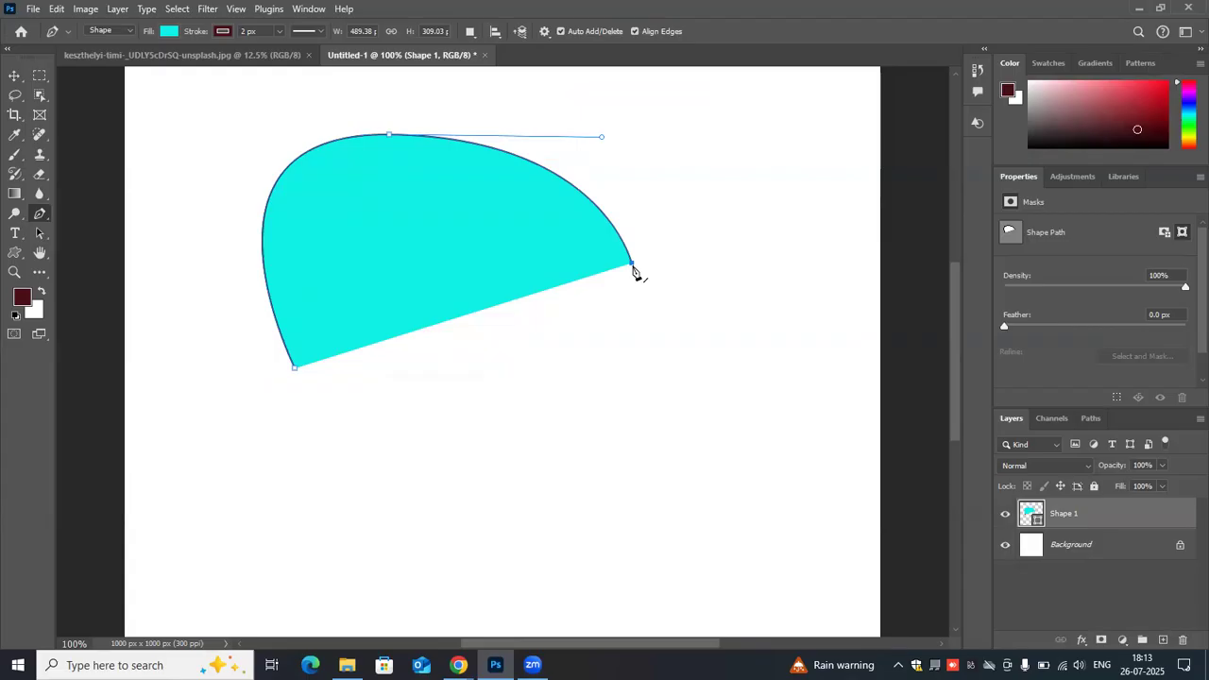
- Try pulling long handles from an extra anchor beside the shape's right endpoint, and undo back to a blank canvas
key(space)
drag(550, 248, 630, 279)
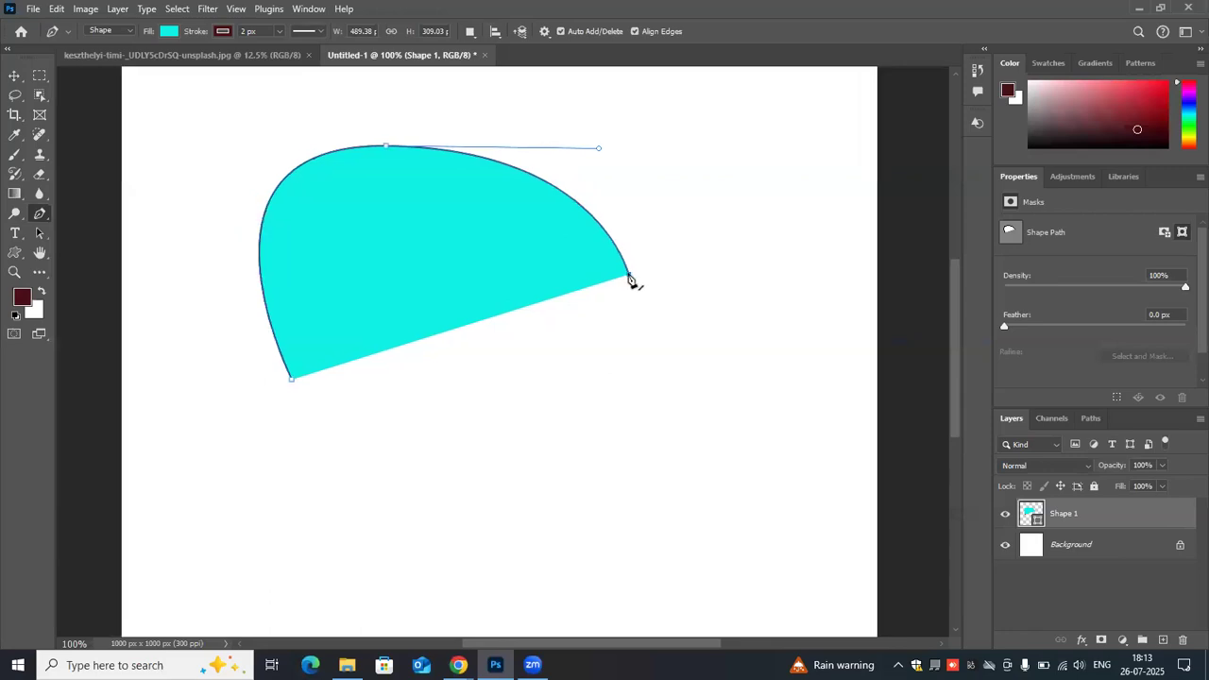
drag(620, 272, 581, 270)
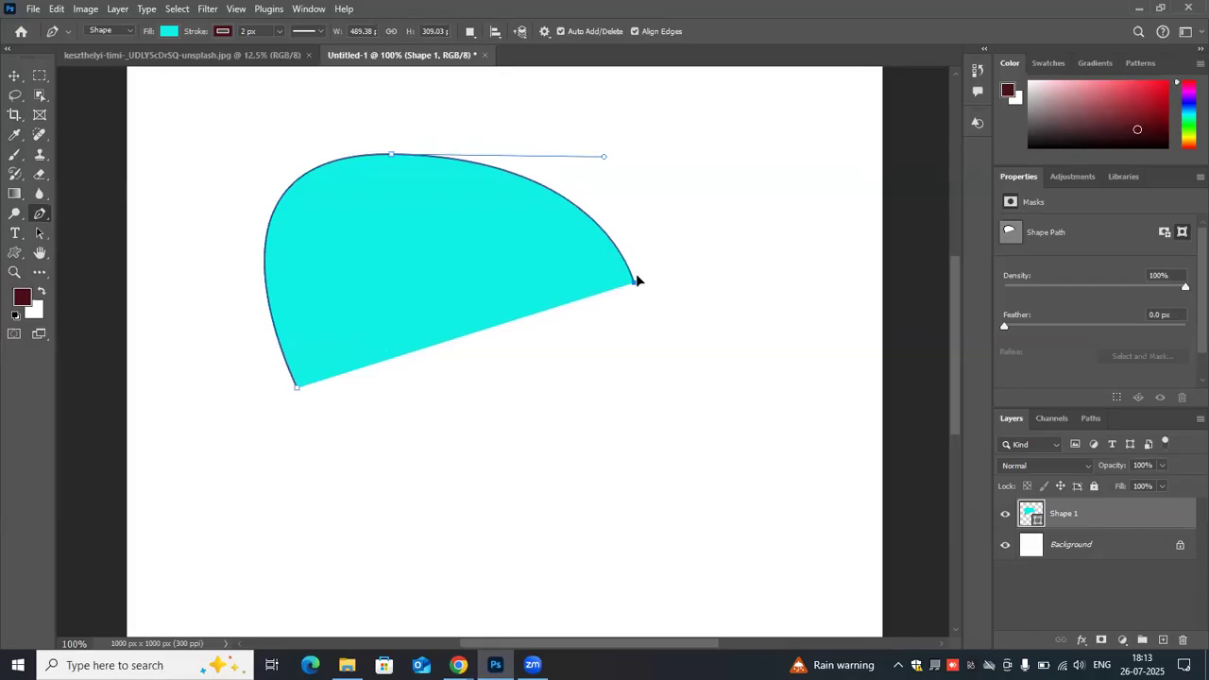
drag(631, 275, 437, 248)
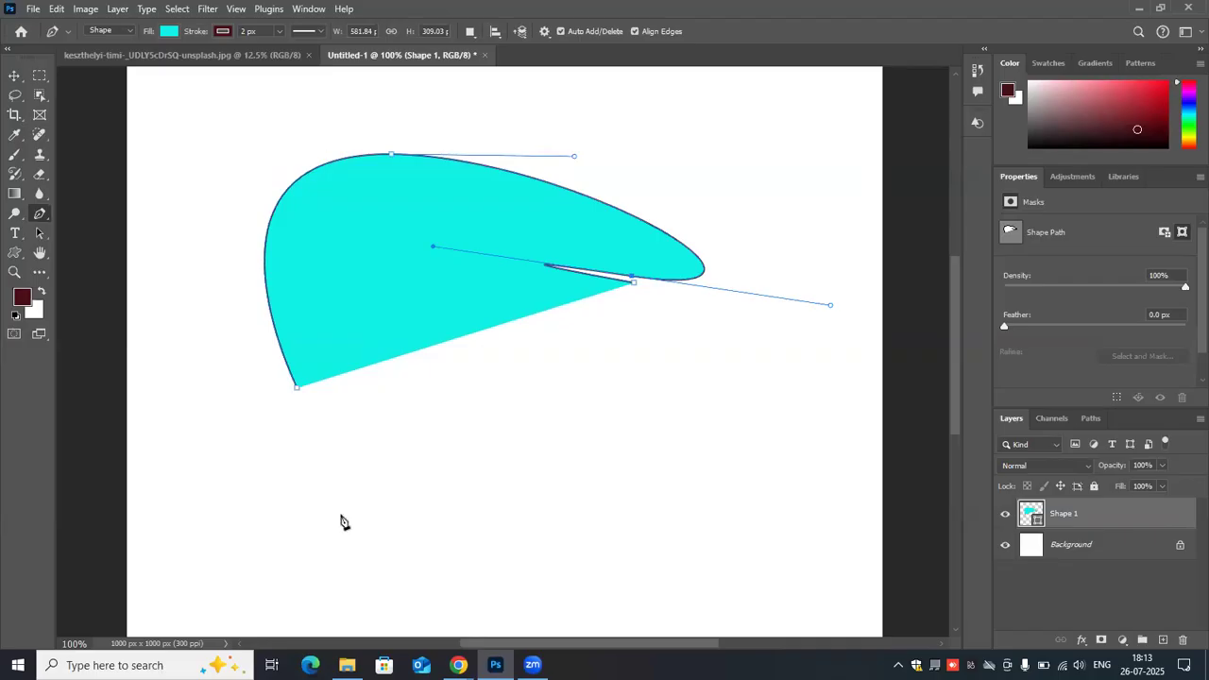
key(ctrl+z)
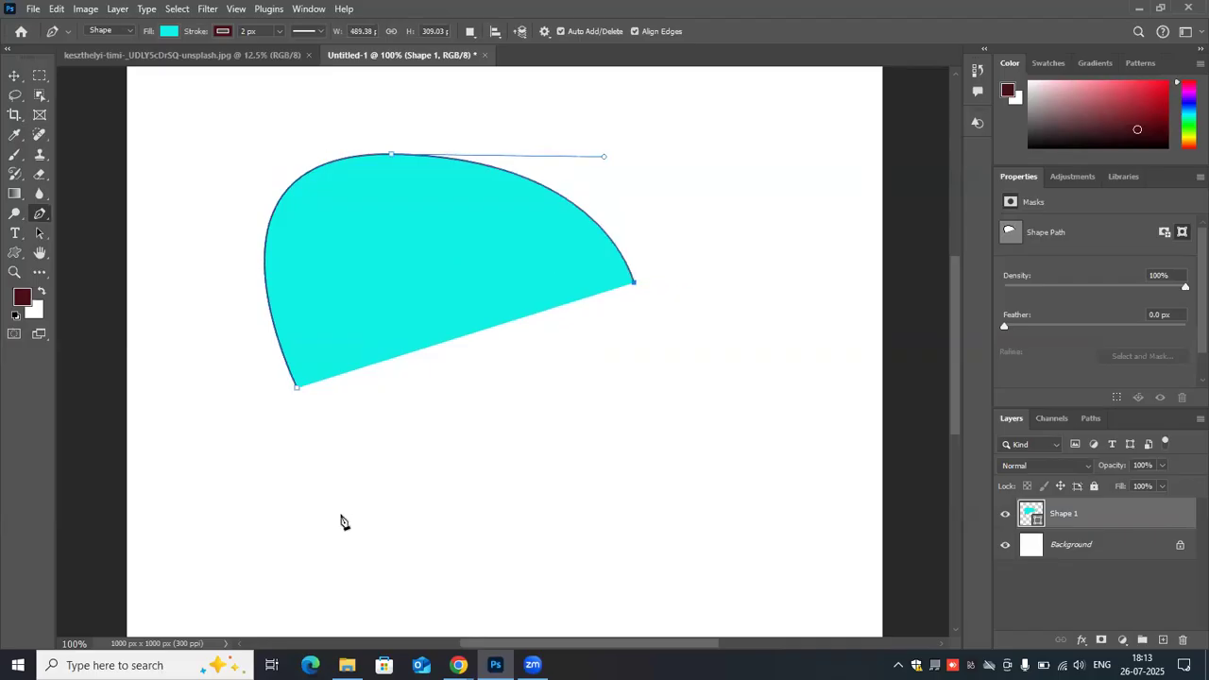
key(ctrl+z)
key(ctrl+z)
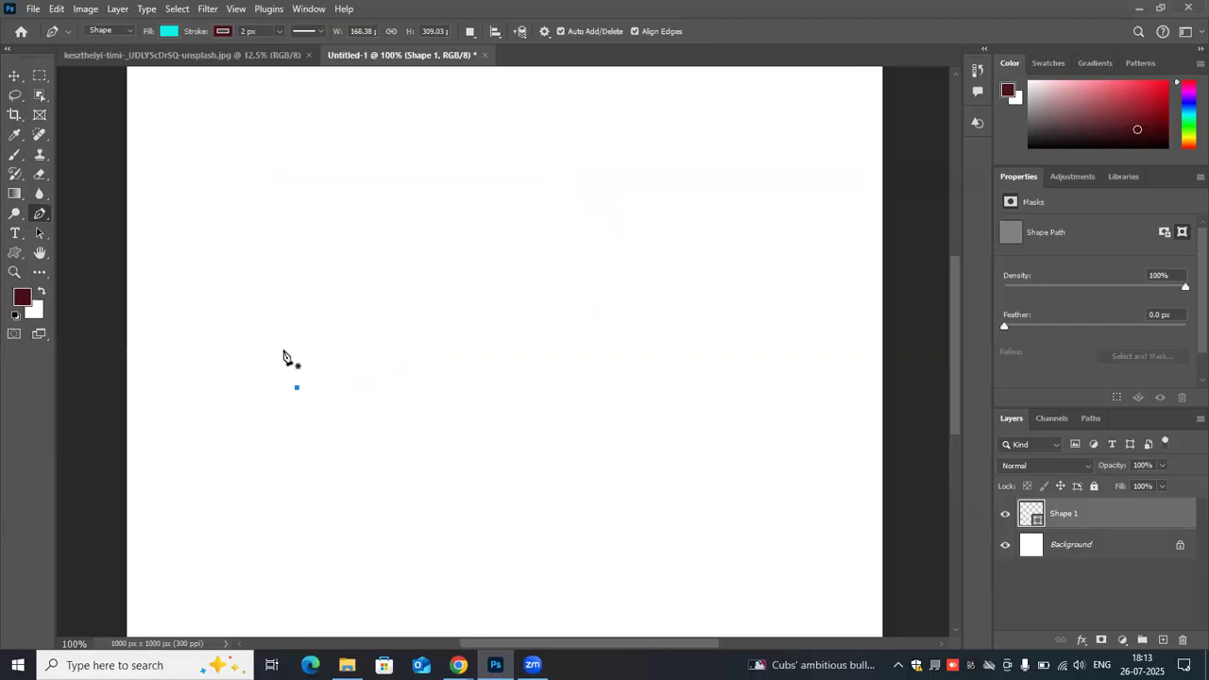
key(ctrl+z)
- Draw a curved two-point segment about 172 × 245 px with nearly horizontal upper handles, and undo it
click(283, 348)
drag(407, 165, 579, 170)
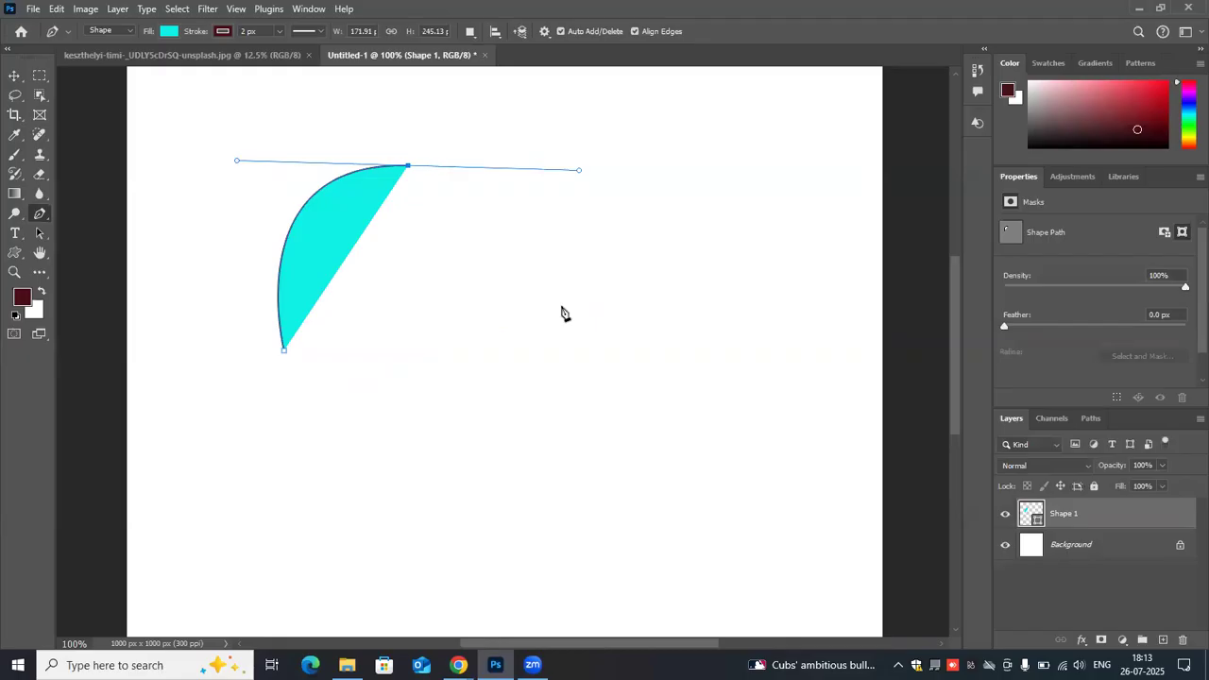
key(z)
key(ctrl+z)
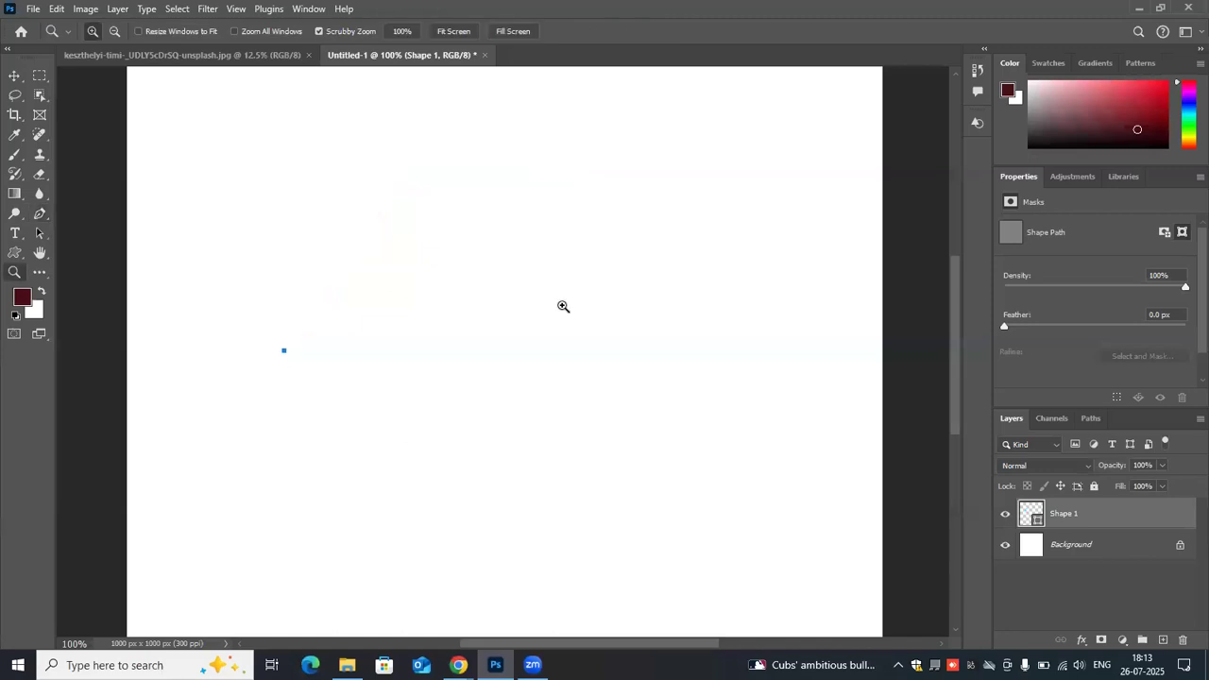
key(ctrl+z)
- Draw a closed three-point cyan shape about 405 × 288 px with the Pen tool, giving it a smooth top anchor and a straight slanted bottom edge
click(40, 215)
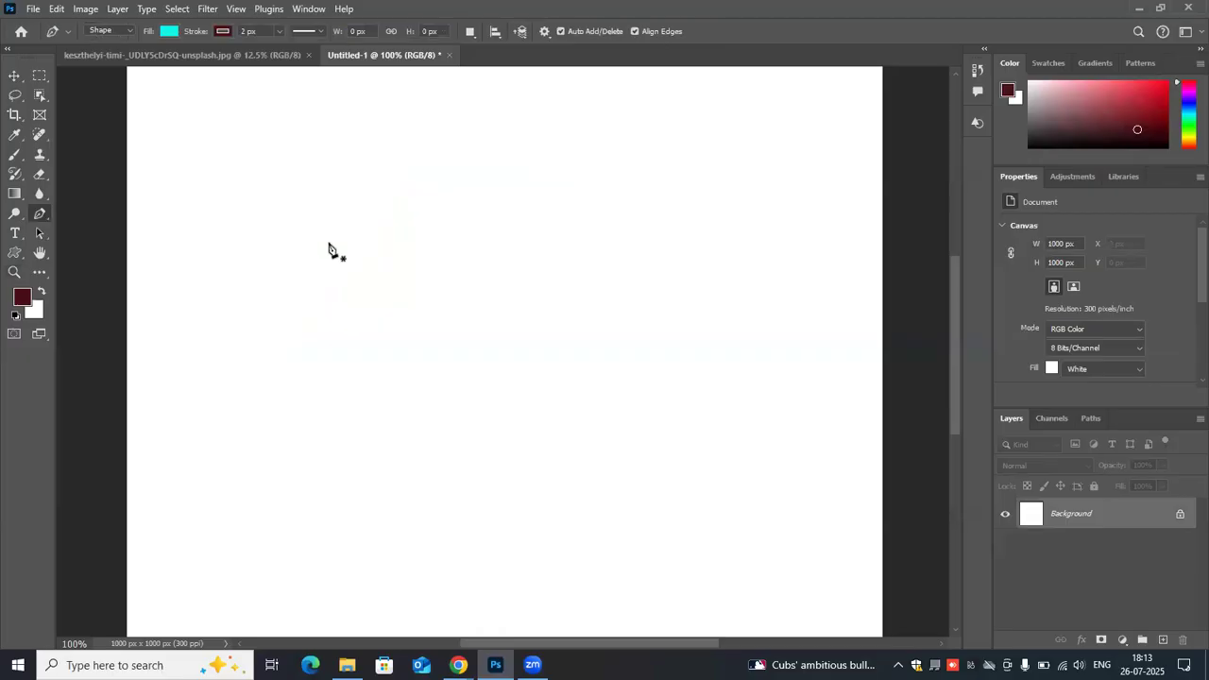
click(279, 367)
drag(396, 150, 564, 136)
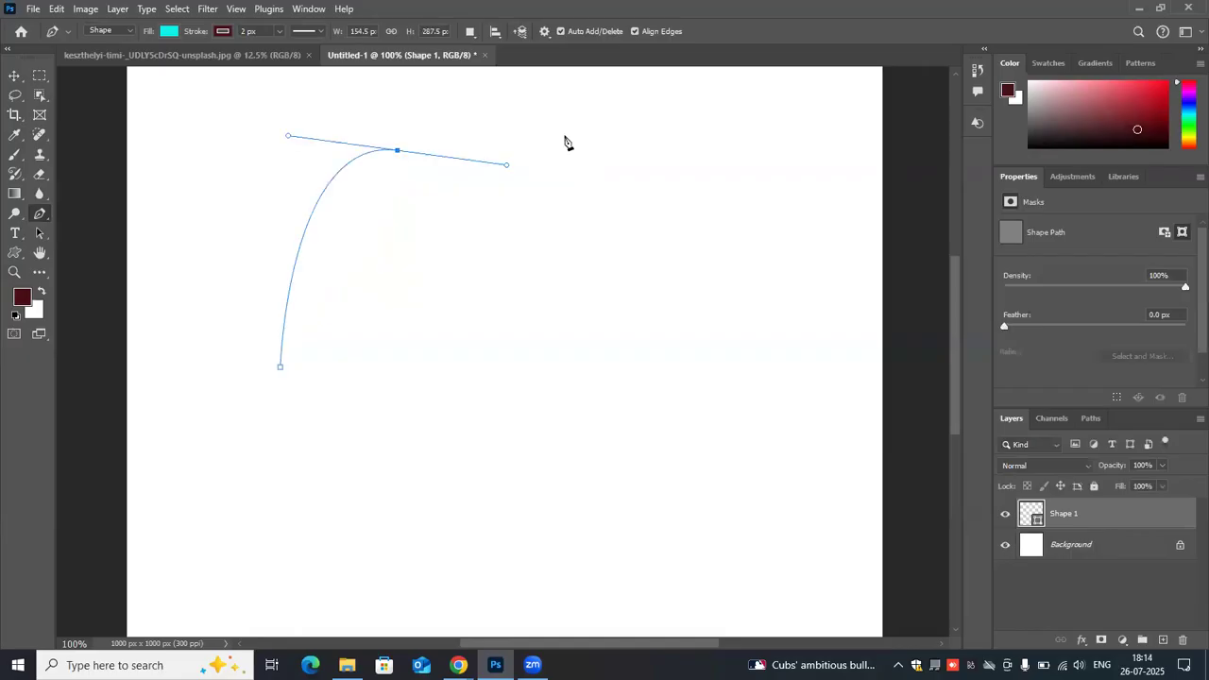
click(580, 296)
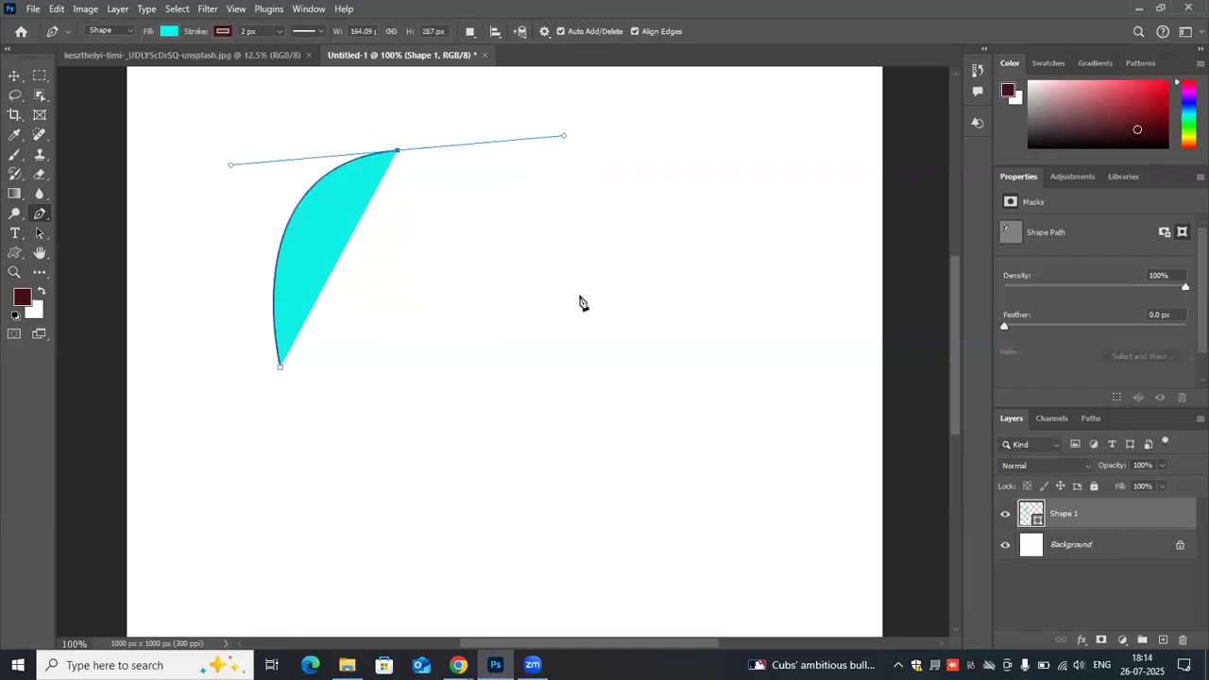
click(279, 368)
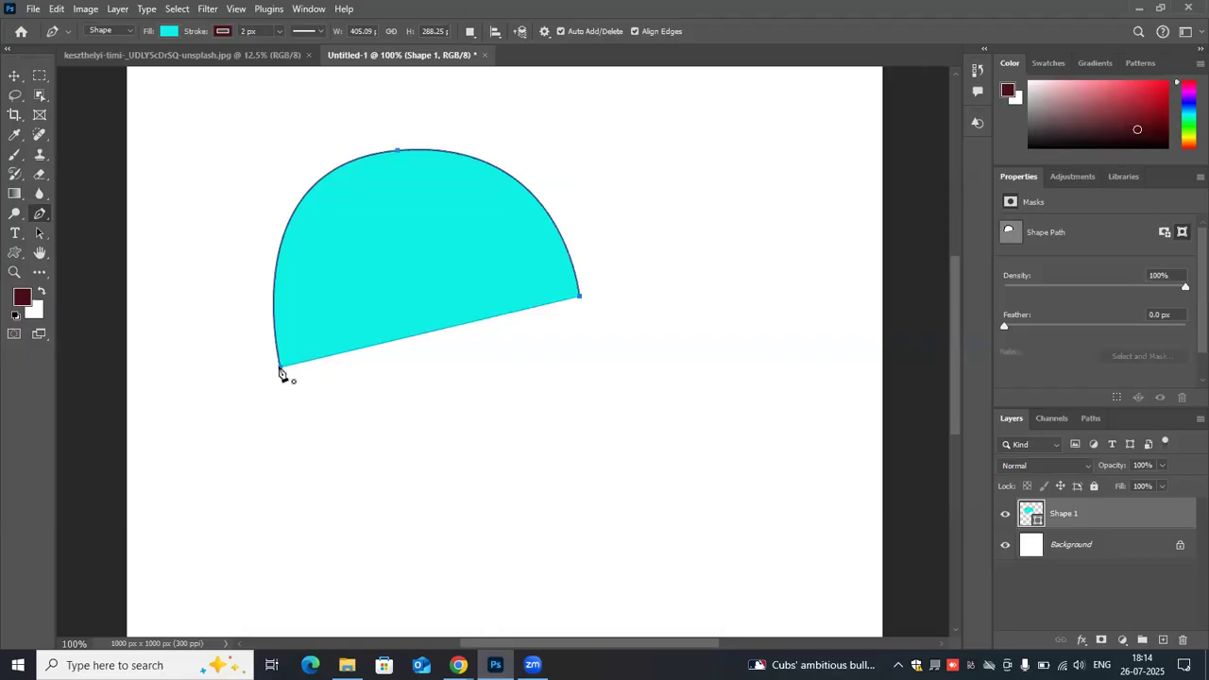
click(279, 368)
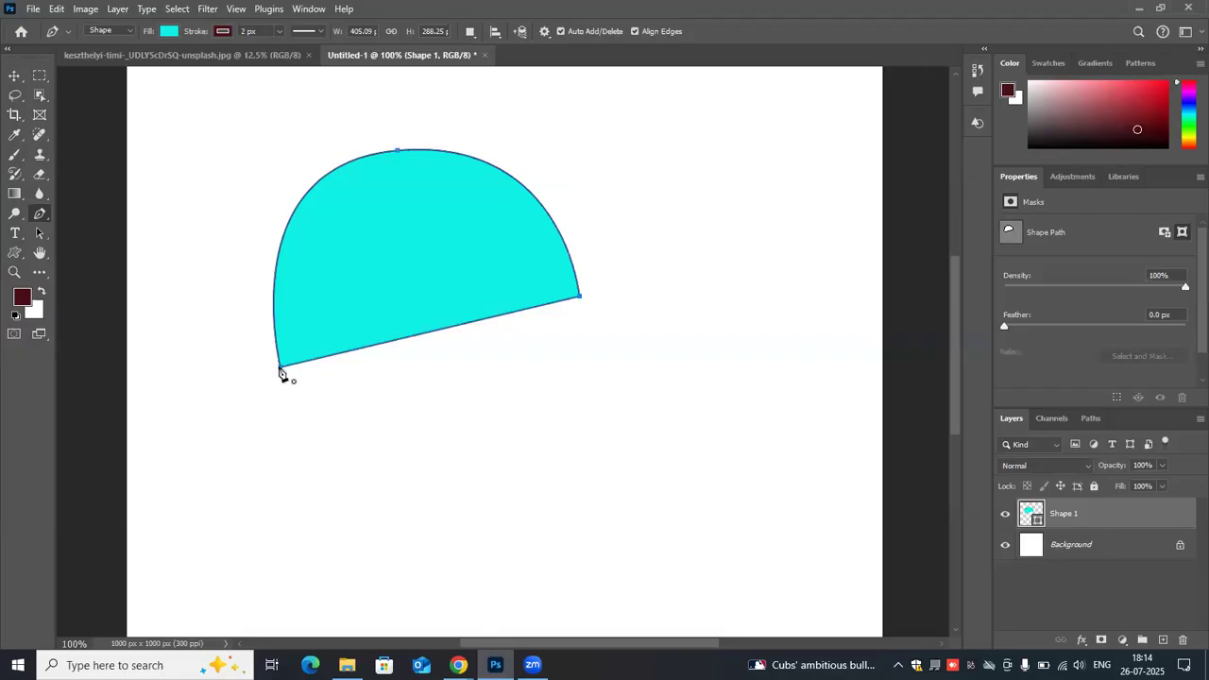
- Add an anchor midway along the slanted bottom edge, and start then undo a separate smooth anchor near the right corner
click(454, 328)
alt+click(454, 326)
click(455, 329)
click(455, 329)
drag(565, 271, 608, 342)
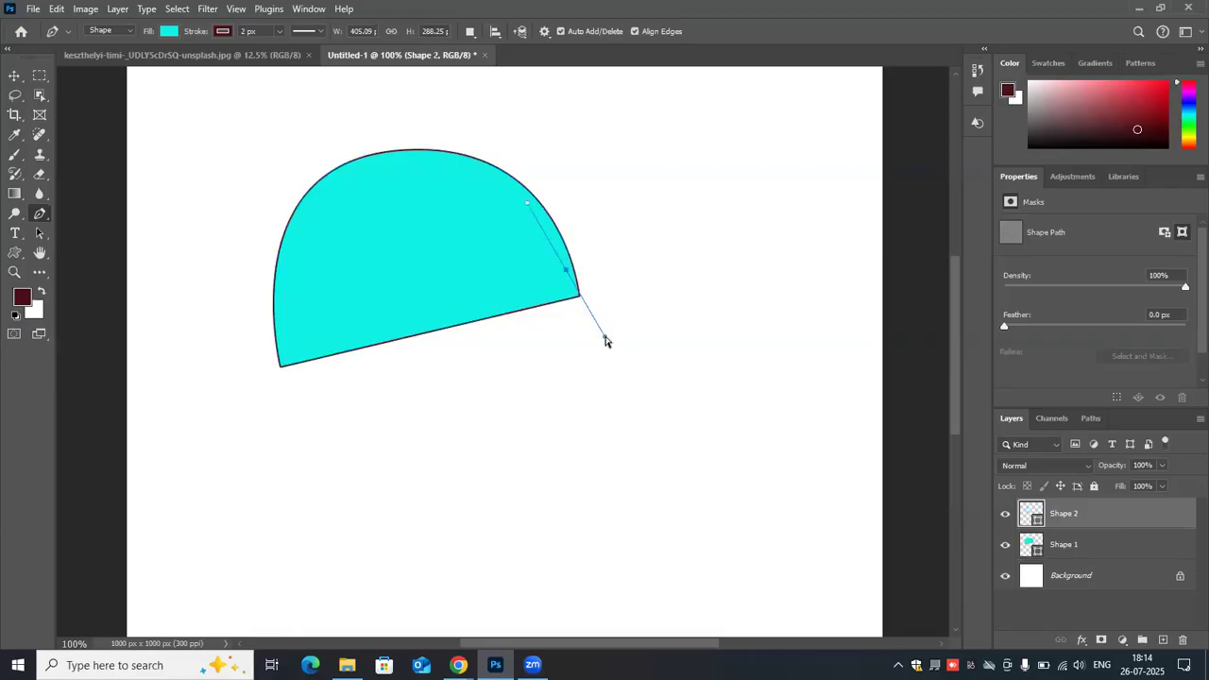
key(ctrl+z)
- Undo the added bottom-edge anchor and the entire three-point shape
key(ctrl+z)
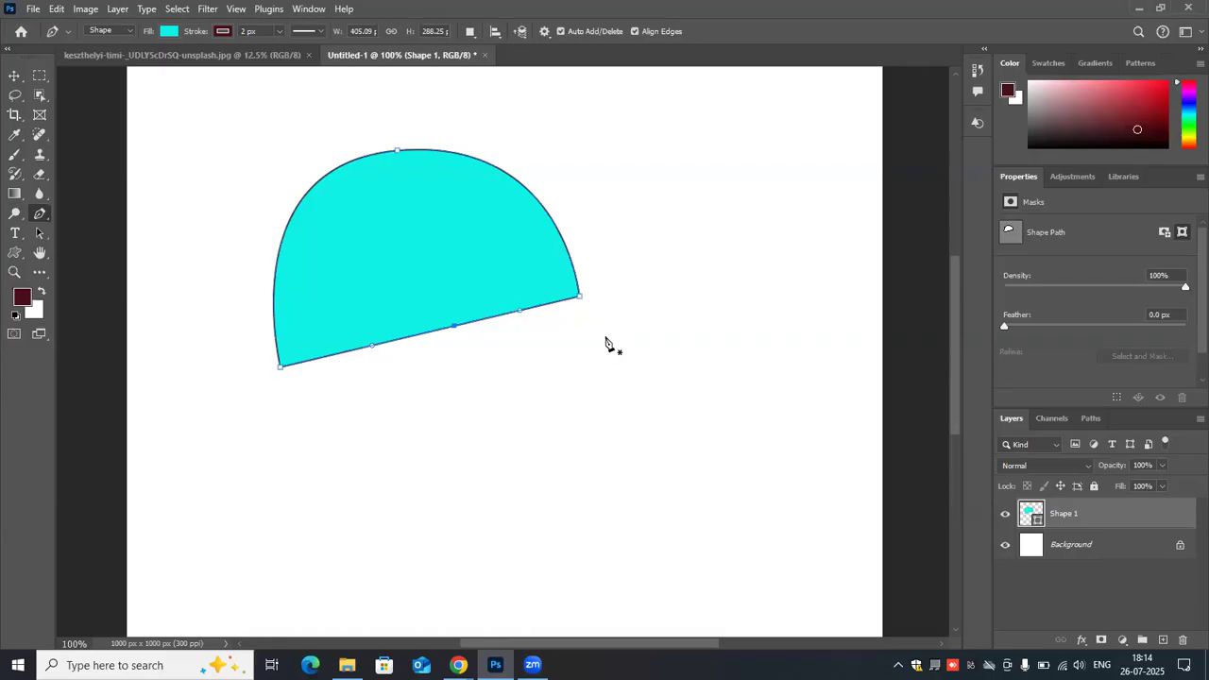
key(ctrl+z)
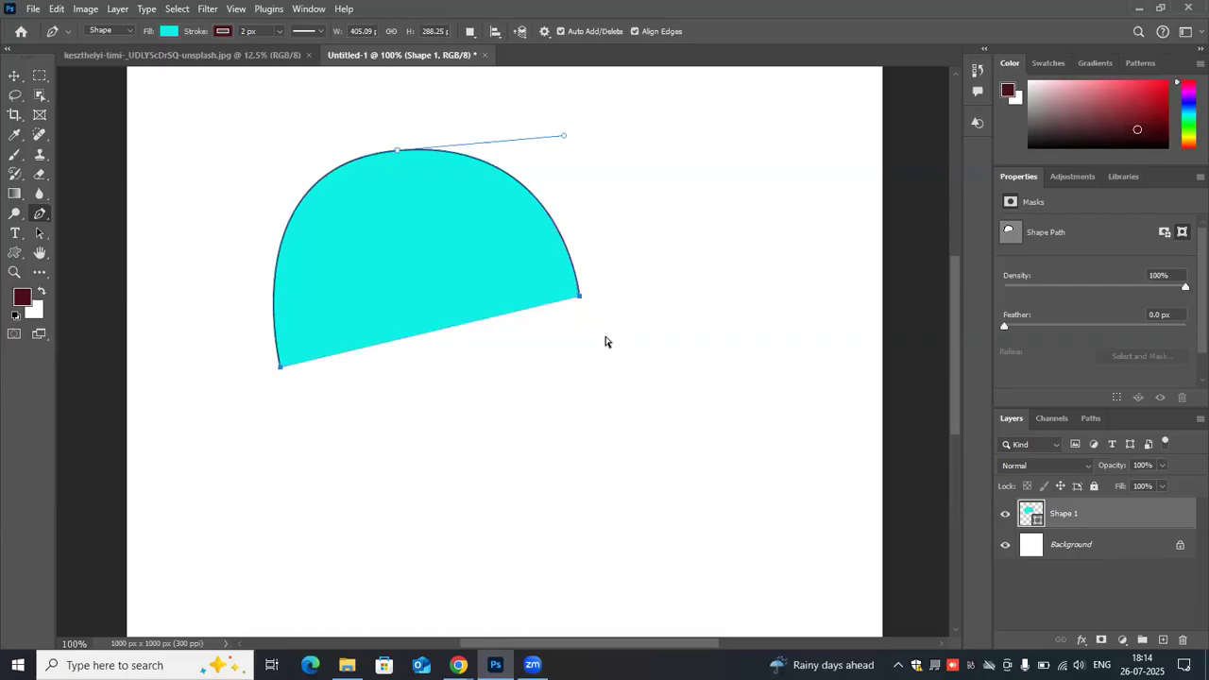
key(ctrl+z)
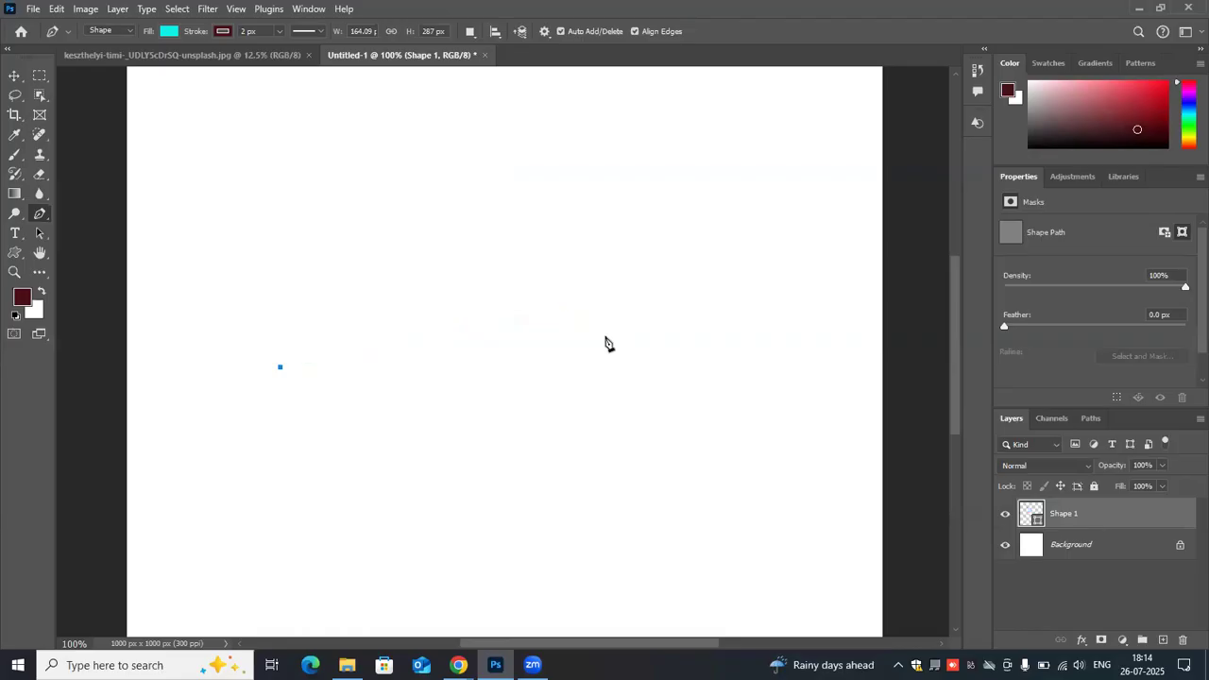
key(ctrl+z)
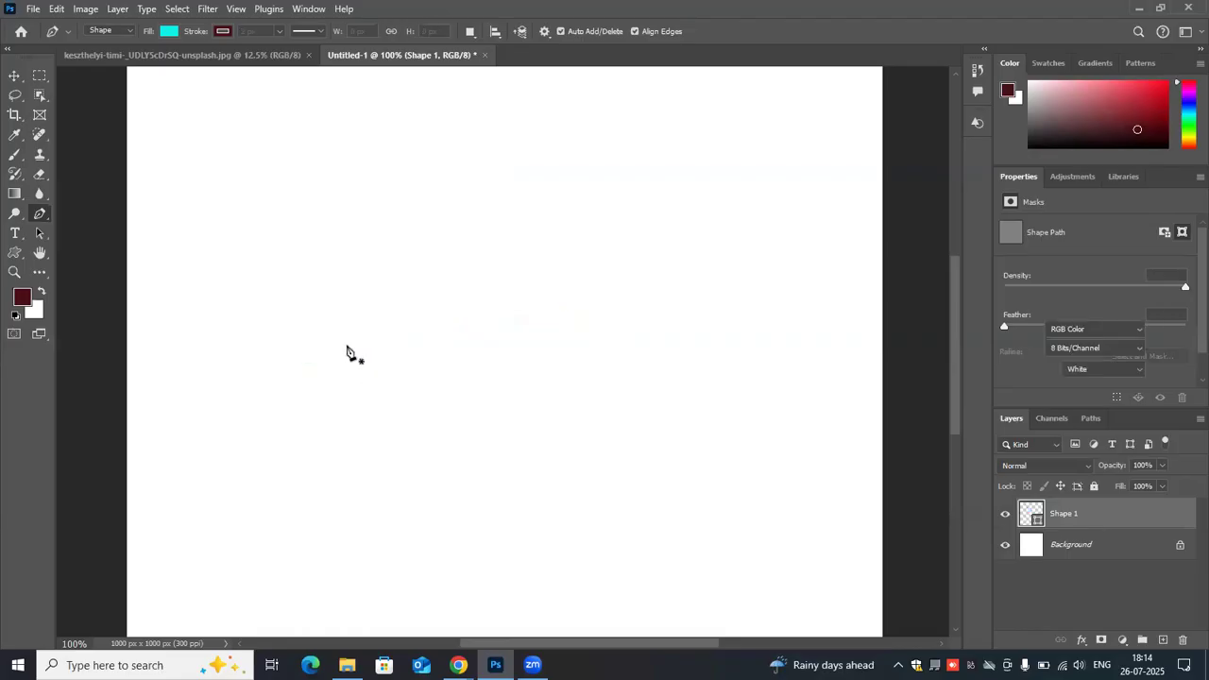
- Draw a closed fin-like cyan shape about 225 × 239 px, converting its smooth top anchor to a corner before curving the right side inward
click(268, 329)
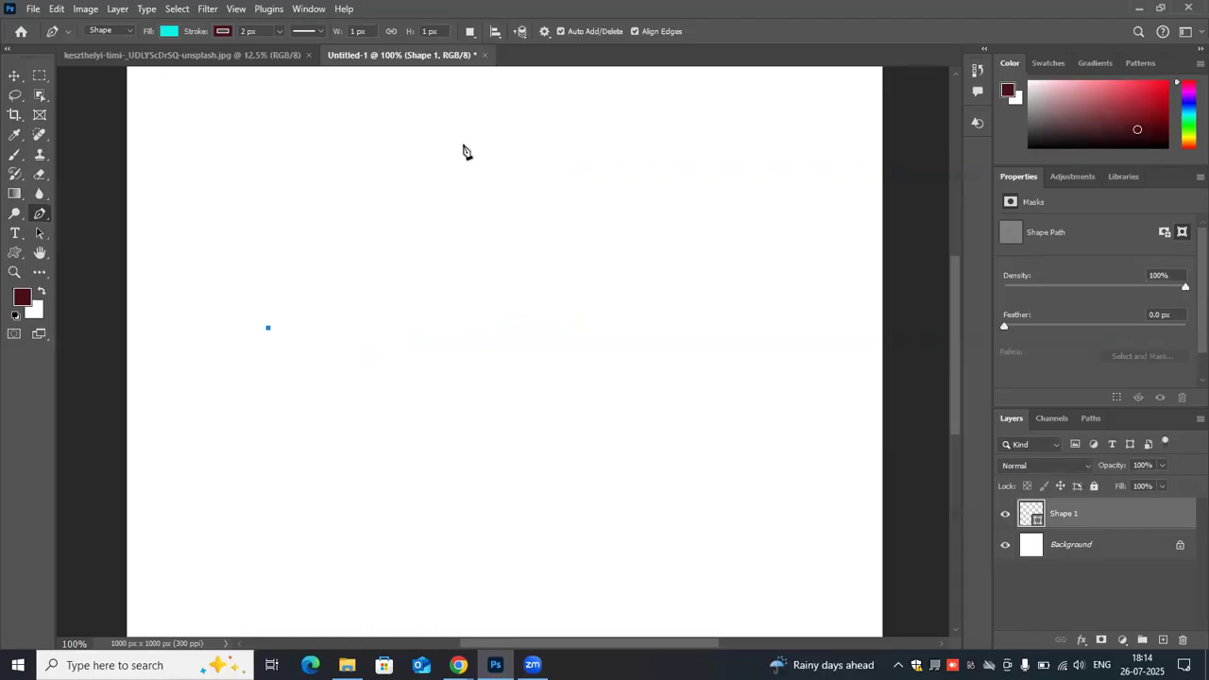
drag(435, 148, 622, 169)
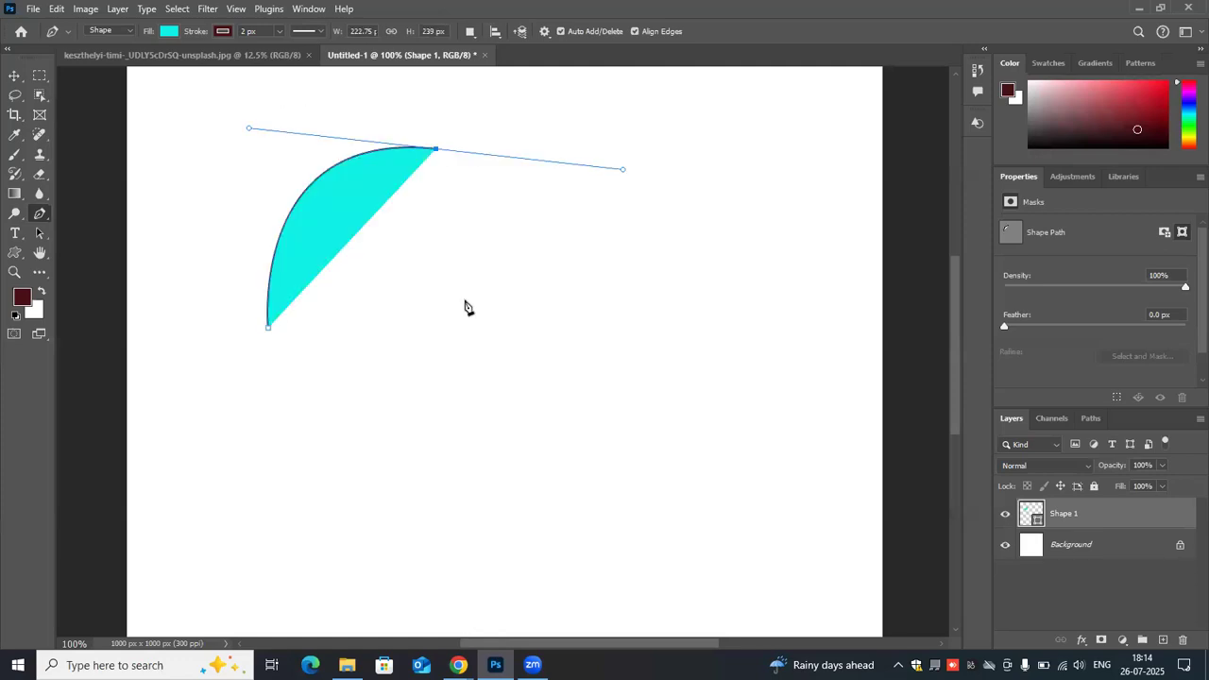
click(436, 149)
click(420, 280)
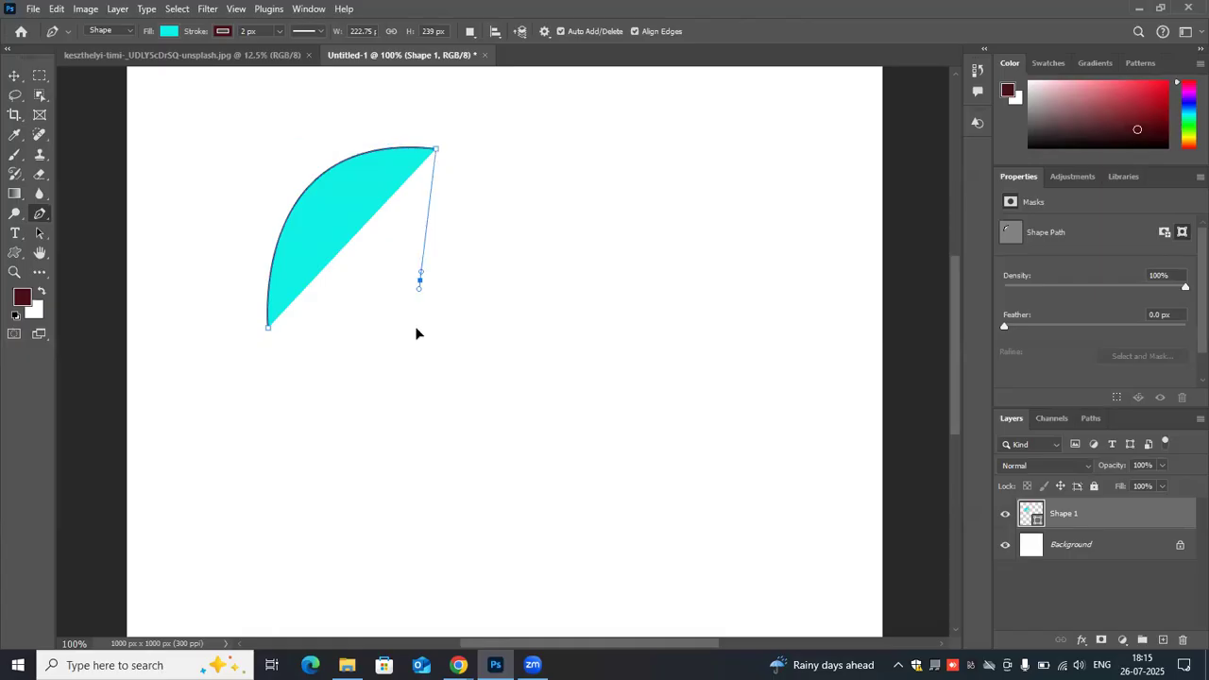
drag(419, 280, 504, 320)
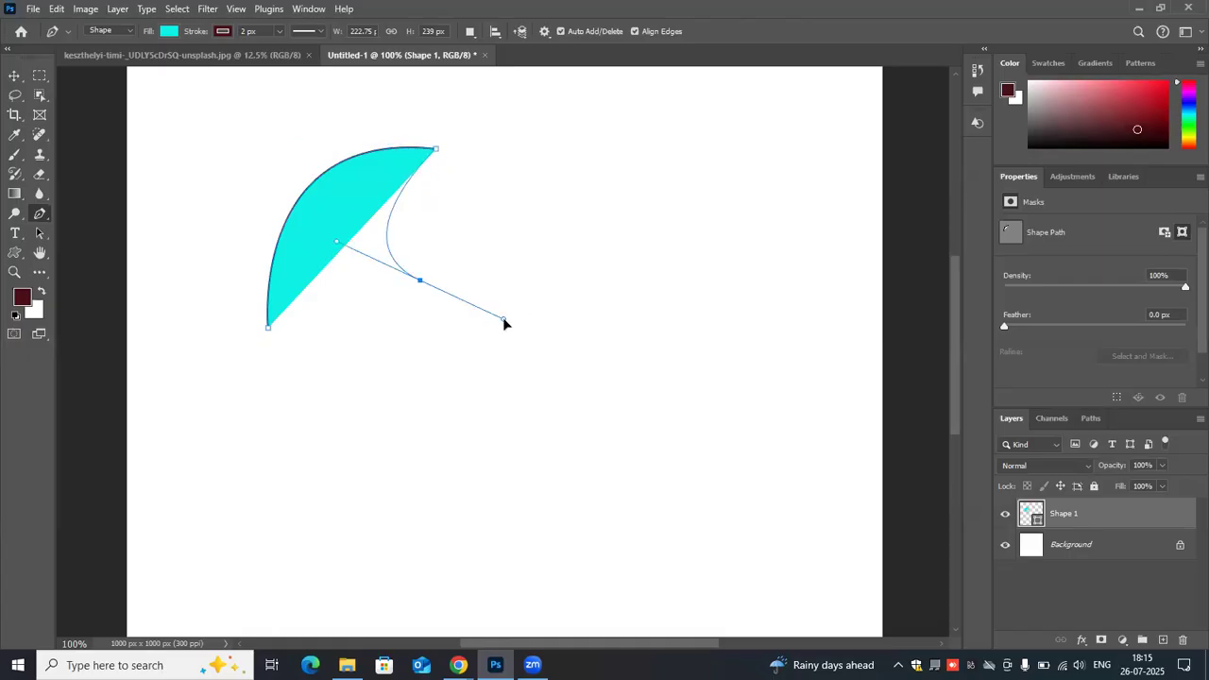
click(270, 327)
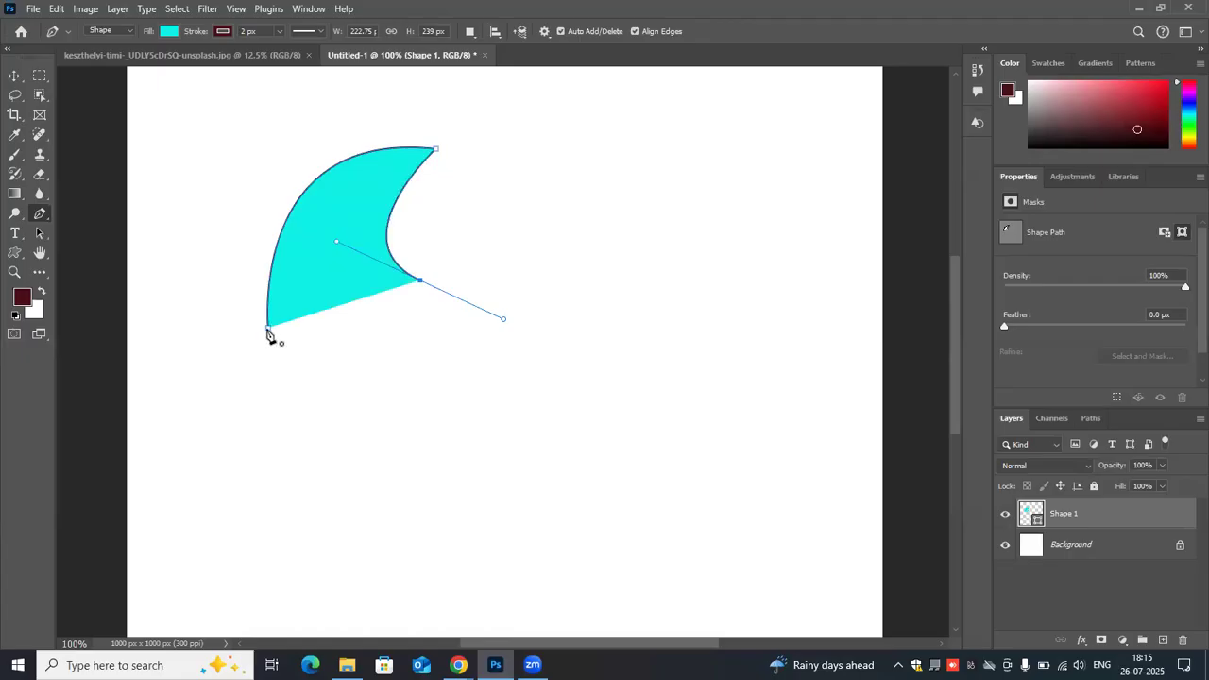
- Try deleting the fin shape's lower-right anchor, and undo that edit and the whole shape
click(421, 283)
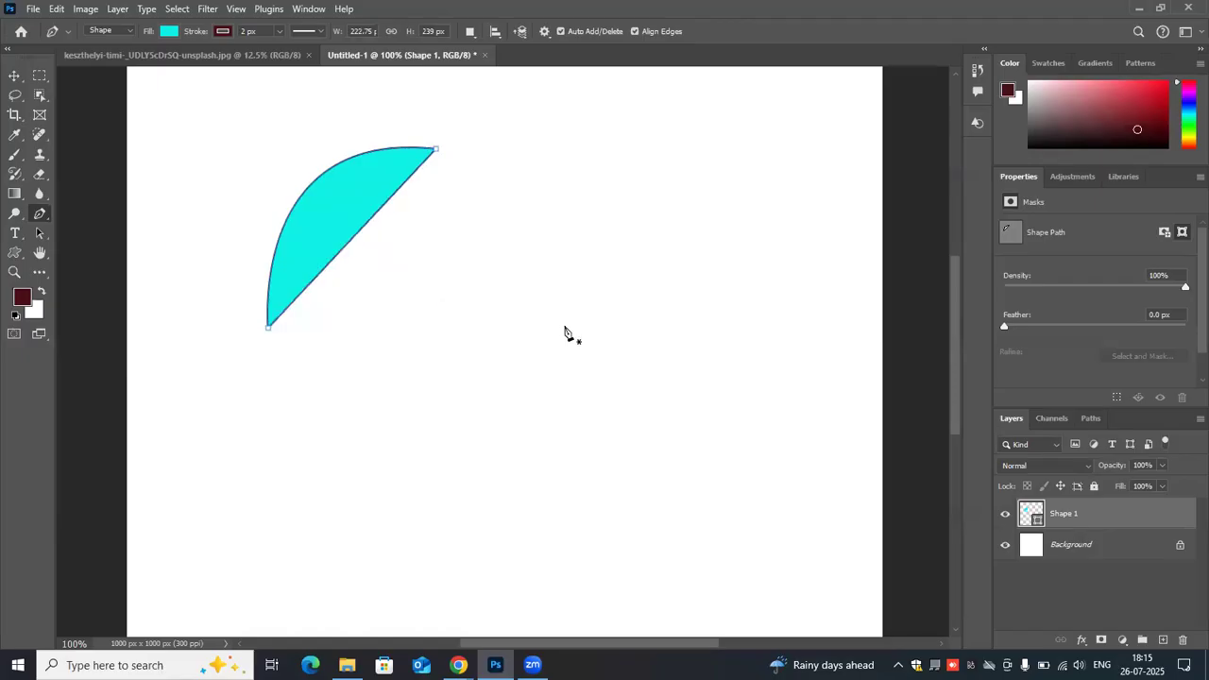
key(ctrl+z)
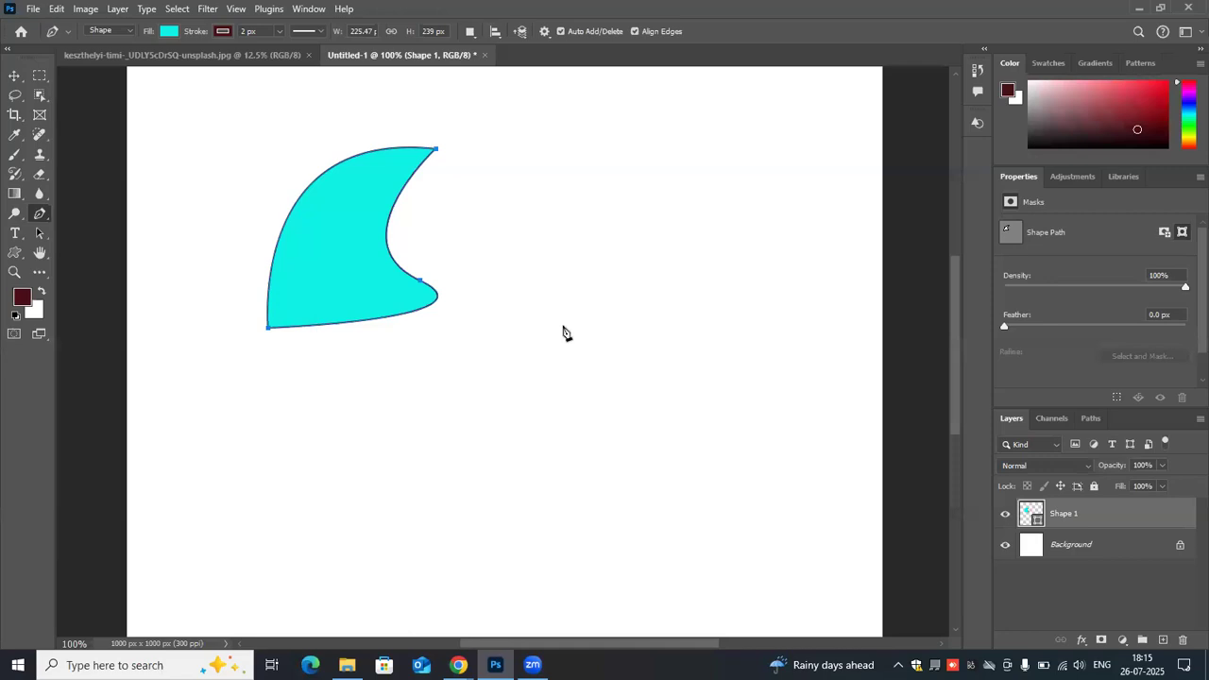
key(ctrl+z)
key(ctrl+z)
key(ctrl+z)
key(ctrl+z)
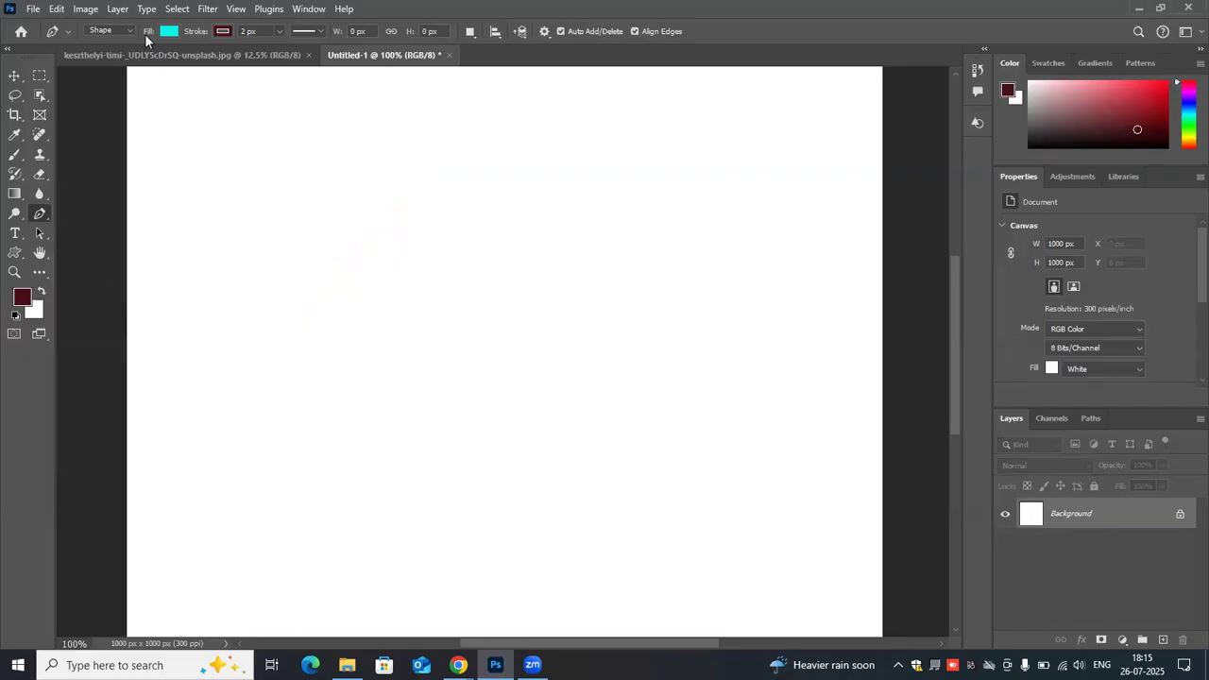
- Use the Freeform Pen Tool to draw a closed, irregular wavy cyan shape about 590 × 288 px
right_click(48, 218)
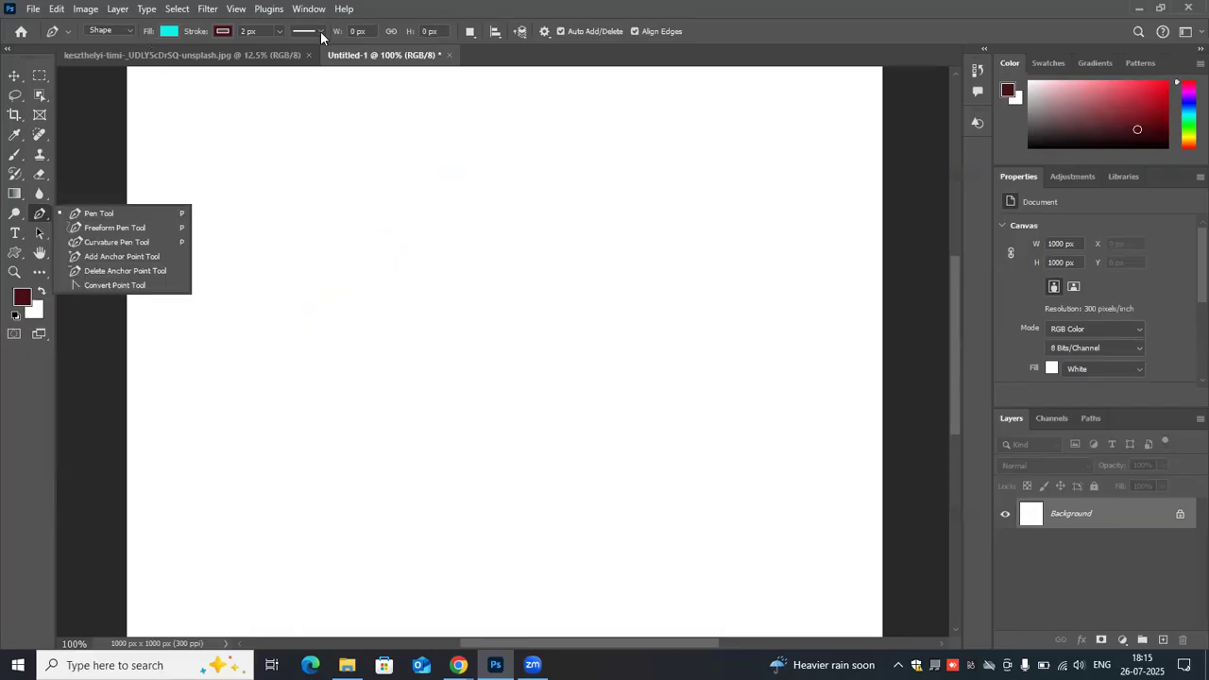
click(112, 37)
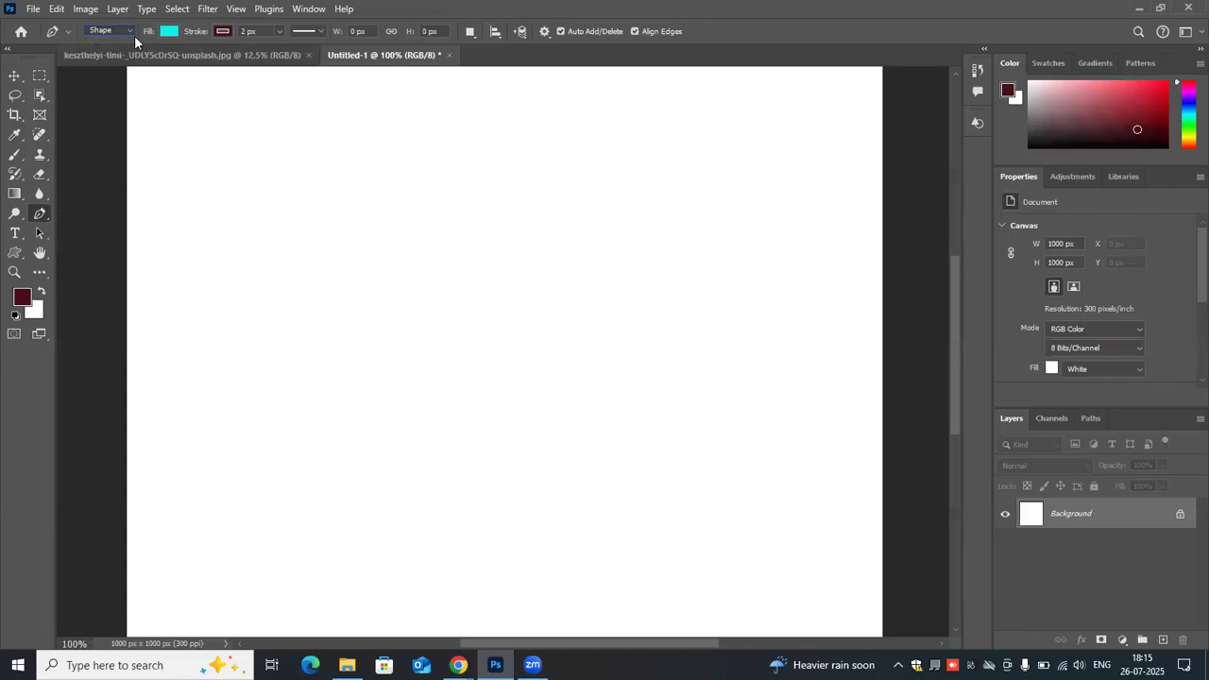
right_click(40, 215)
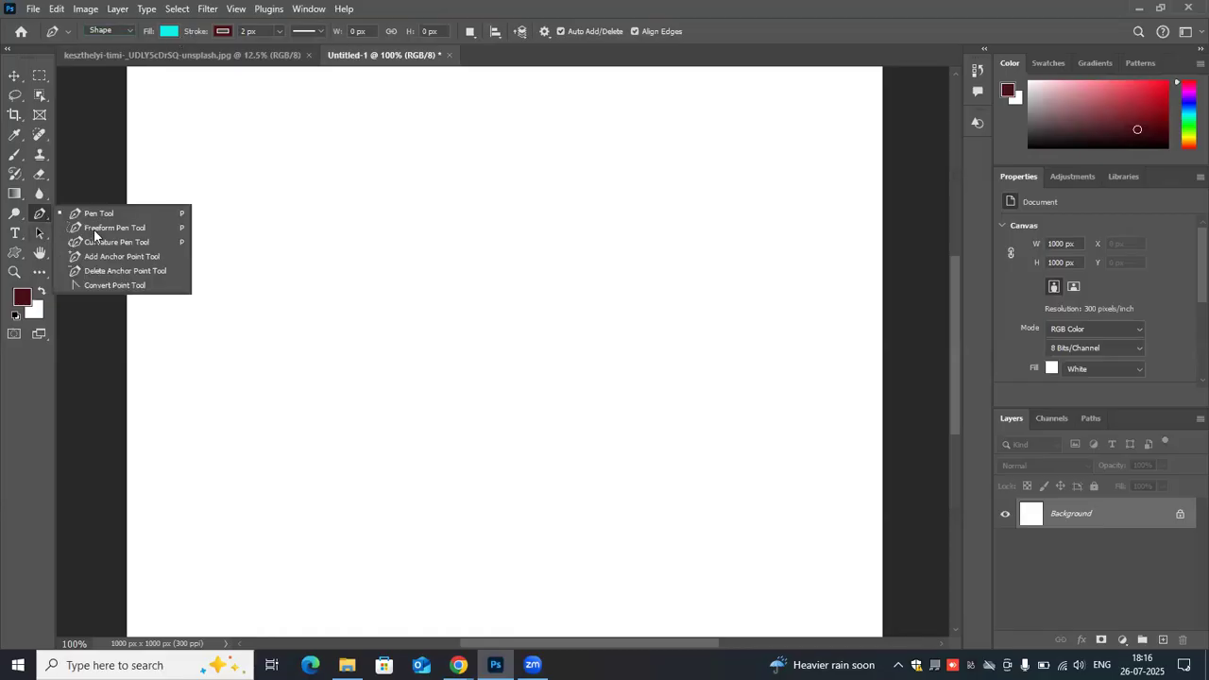
click(266, 289)
mouse_move(279, 307)
mouse_down()
mouse_move(299, 262)
mouse_move(368, 235)
mouse_up()
mouse_move(456, 235)
mouse_down()
mouse_move(689, 267)
mouse_move(721, 327)
mouse_move(575, 356)
mouse_move(548, 407)
mouse_up()
mouse_move(448, 300)
mouse_down()
mouse_move(421, 354)
mouse_move(291, 341)
mouse_move(282, 312)
mouse_up()
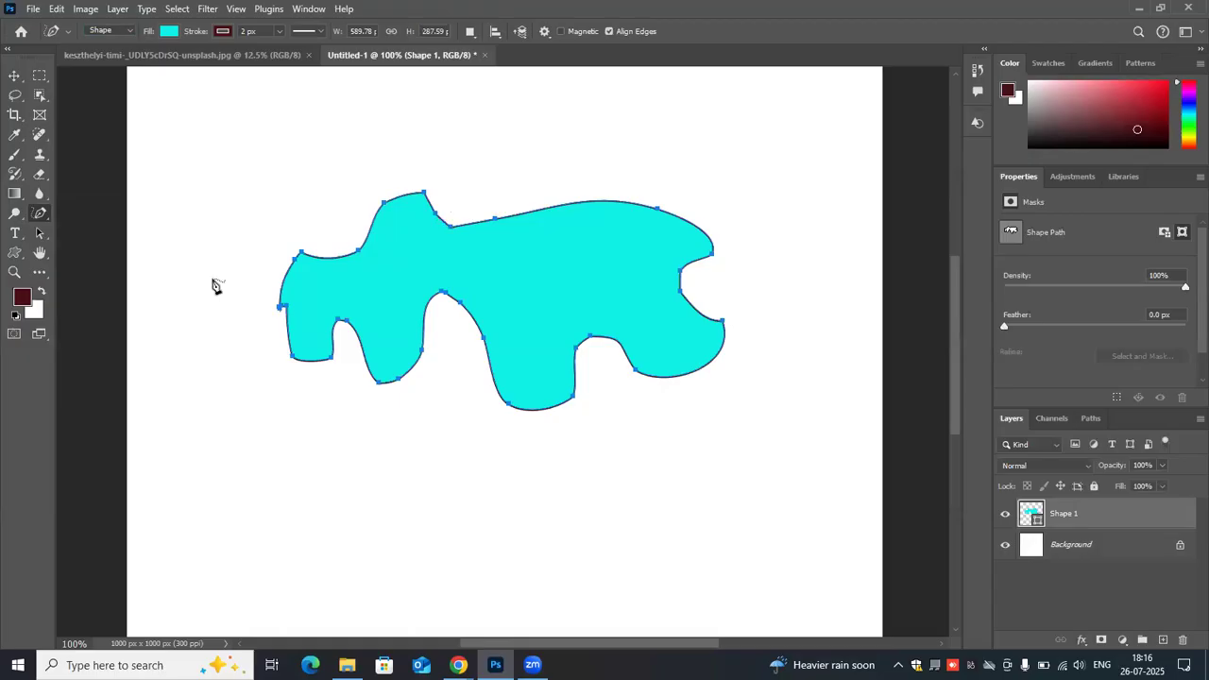
- Delete anchors along the freeform shape's top edge and at its right tip, and add one on the upper-right curve
click(495, 220)
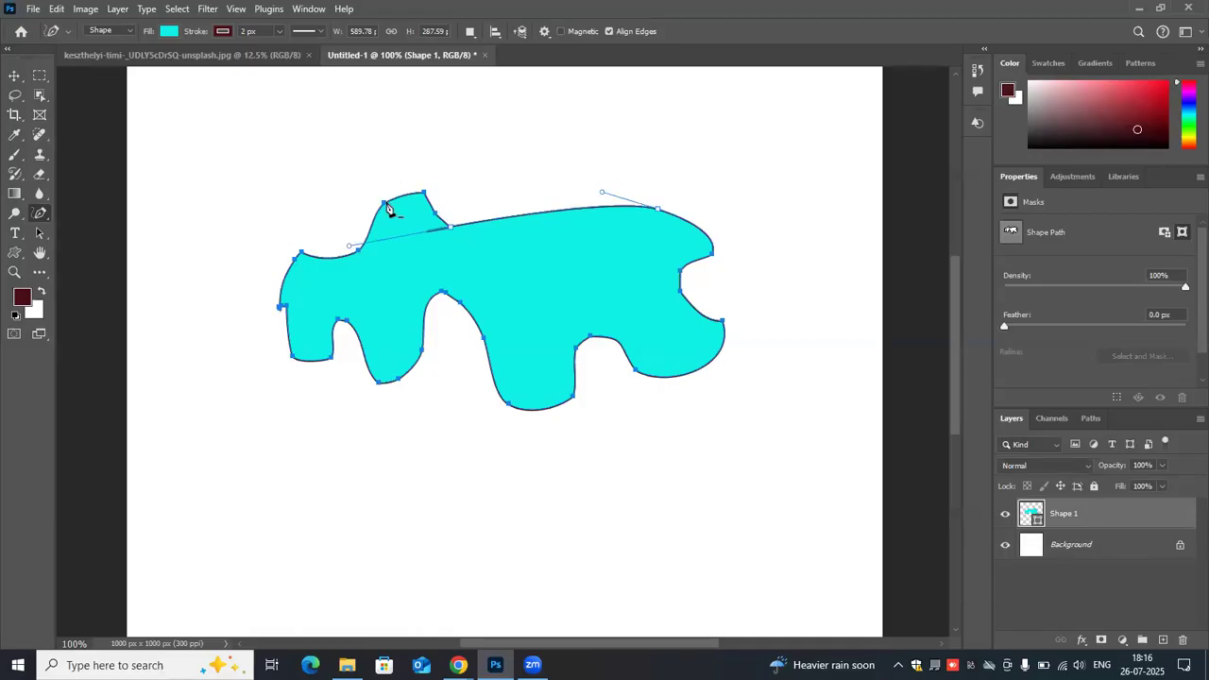
click(385, 205)
click(698, 233)
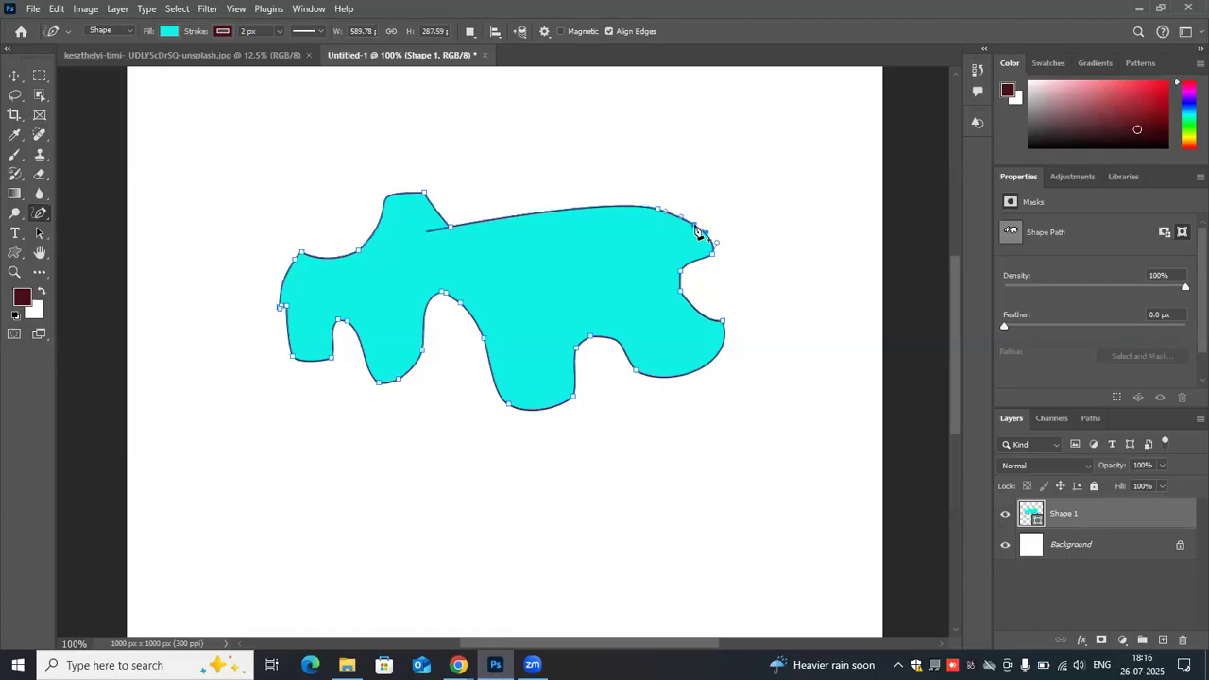
click(723, 328)
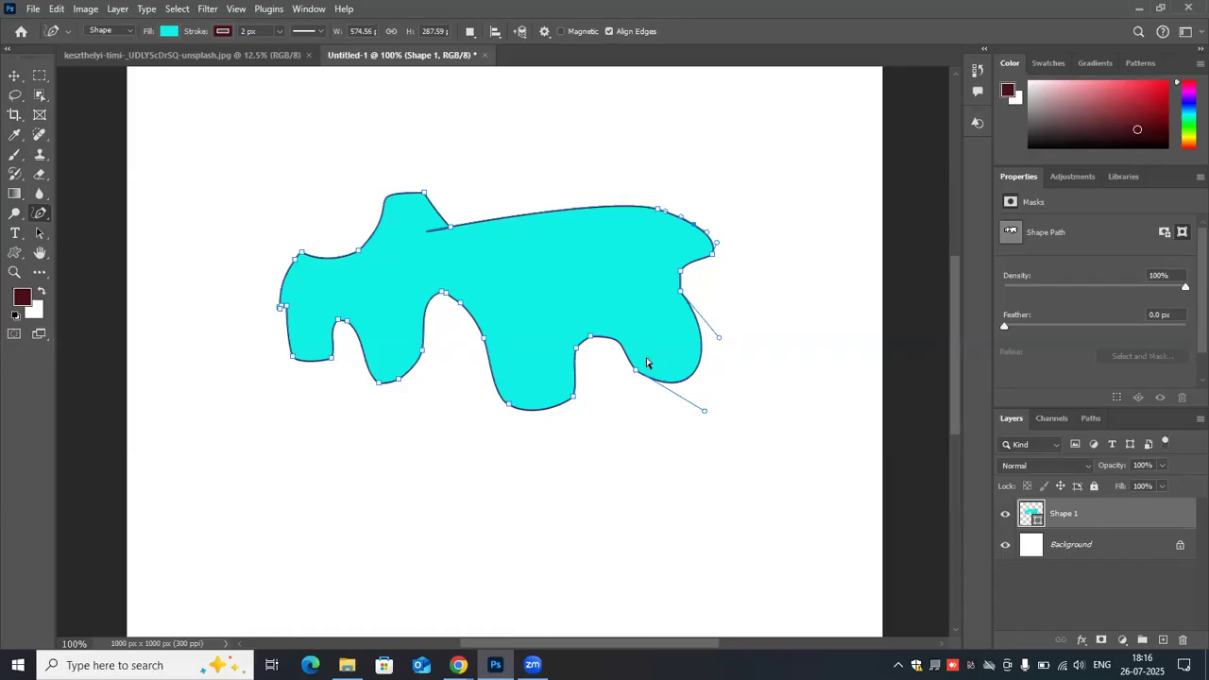
- Undo the anchor edits and the freeform shape, and delete the remaining Shape 1 layer
key(ctrl+z)
key(ctrl+z)
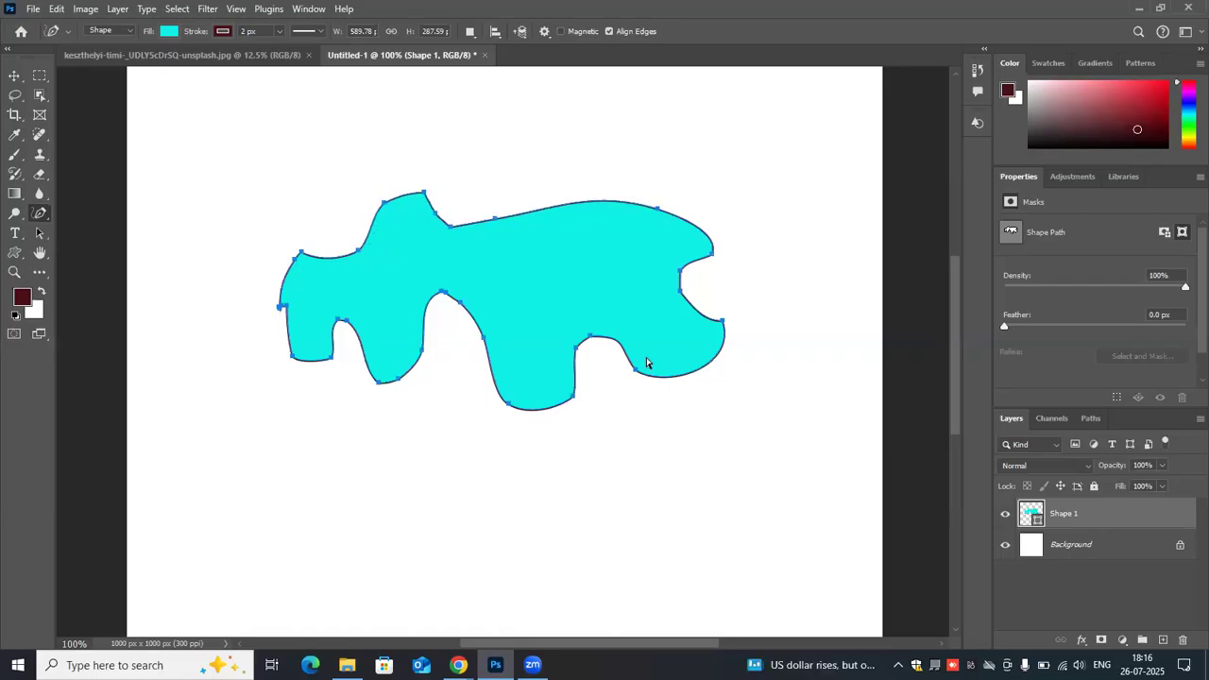
key(ctrl+z)
key(ctrl+z)
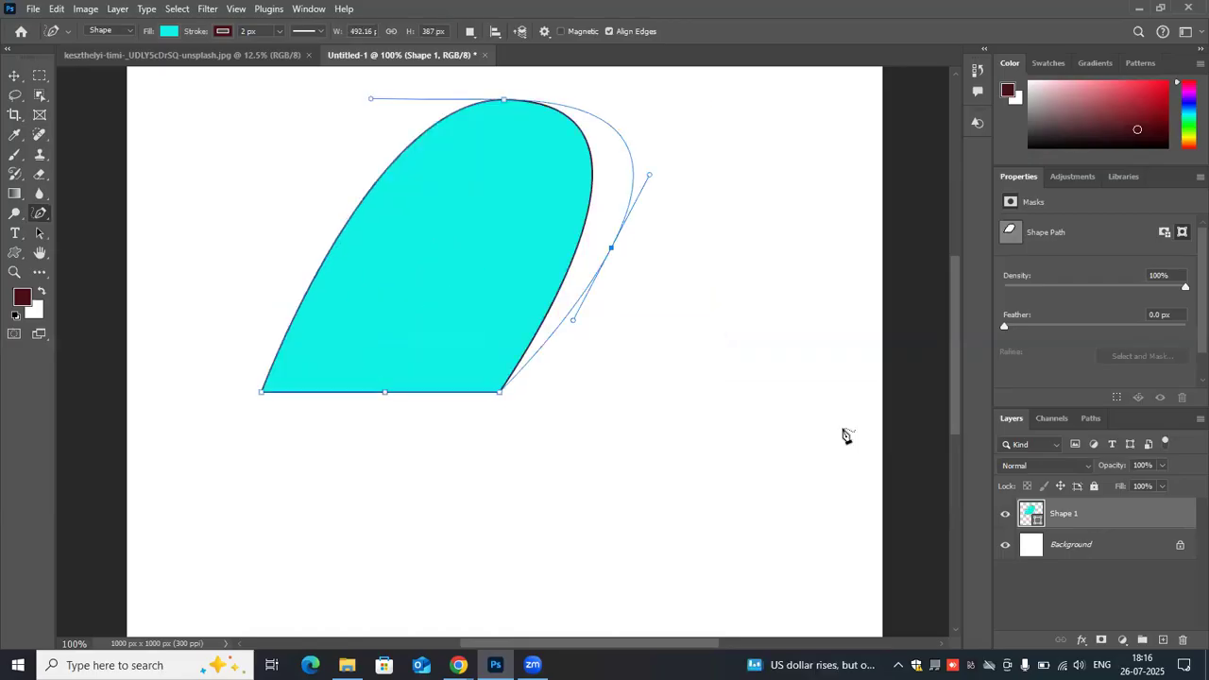
drag(1124, 516, 1176, 638)
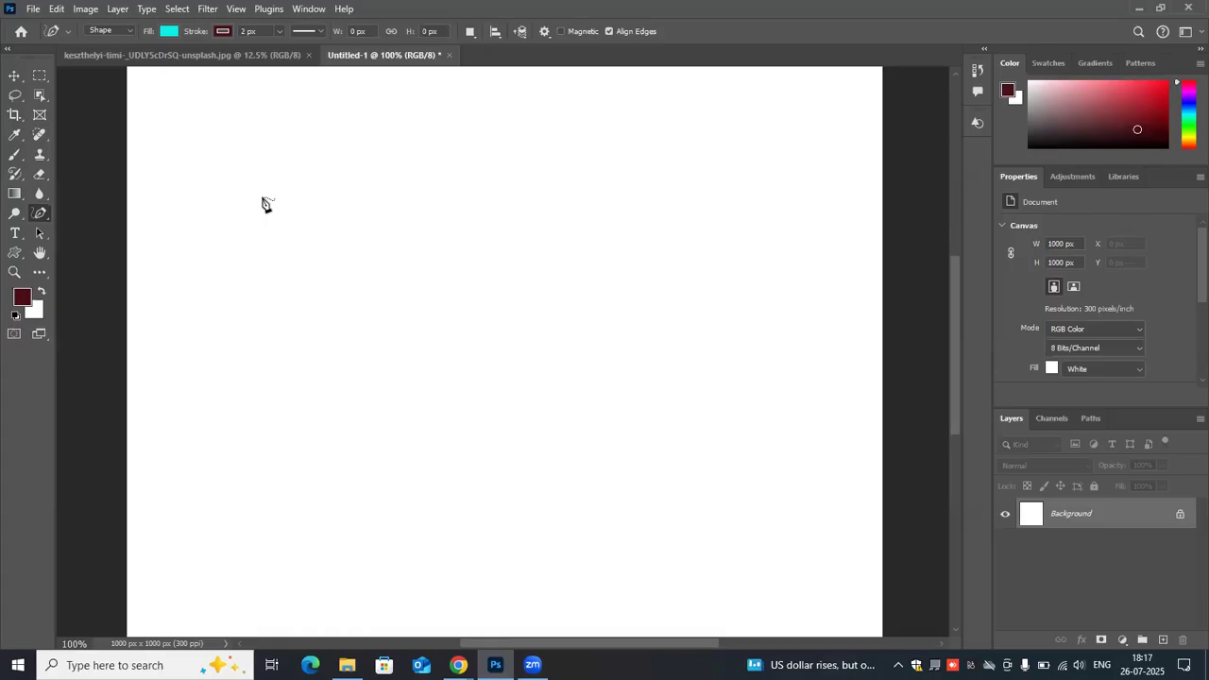
- With the Pen Tool, draw a closed straight-sided cyan triangle about 276 × 136 px
right_click(48, 217)
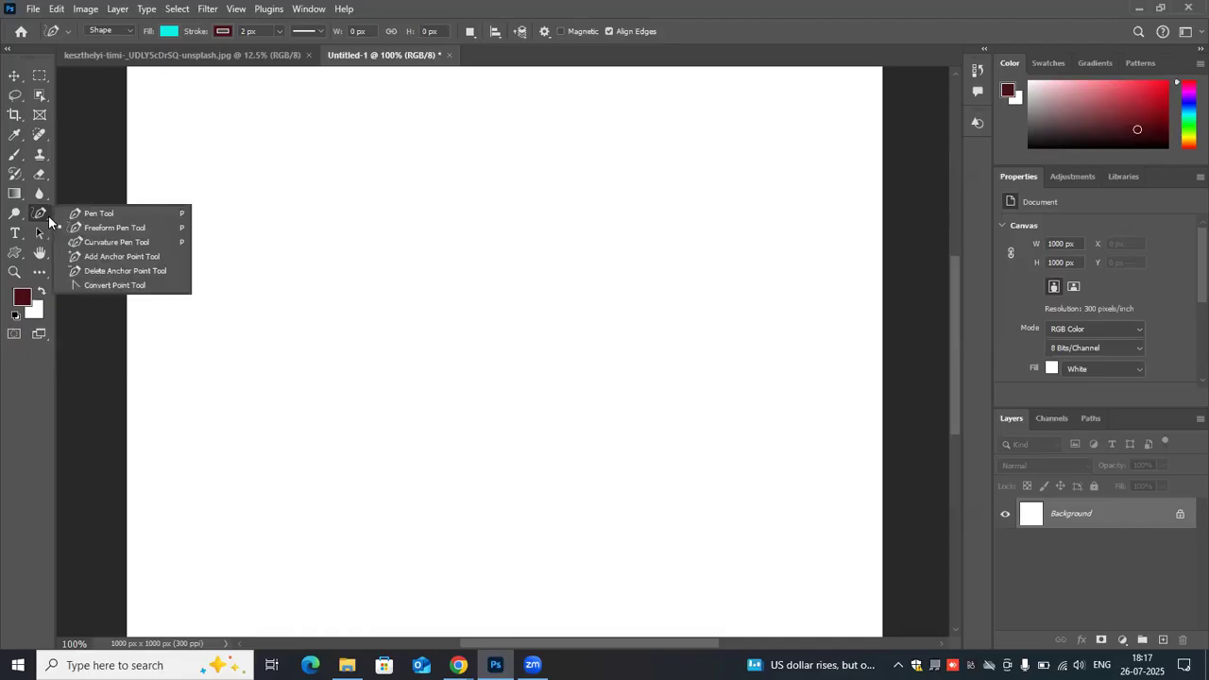
click(102, 213)
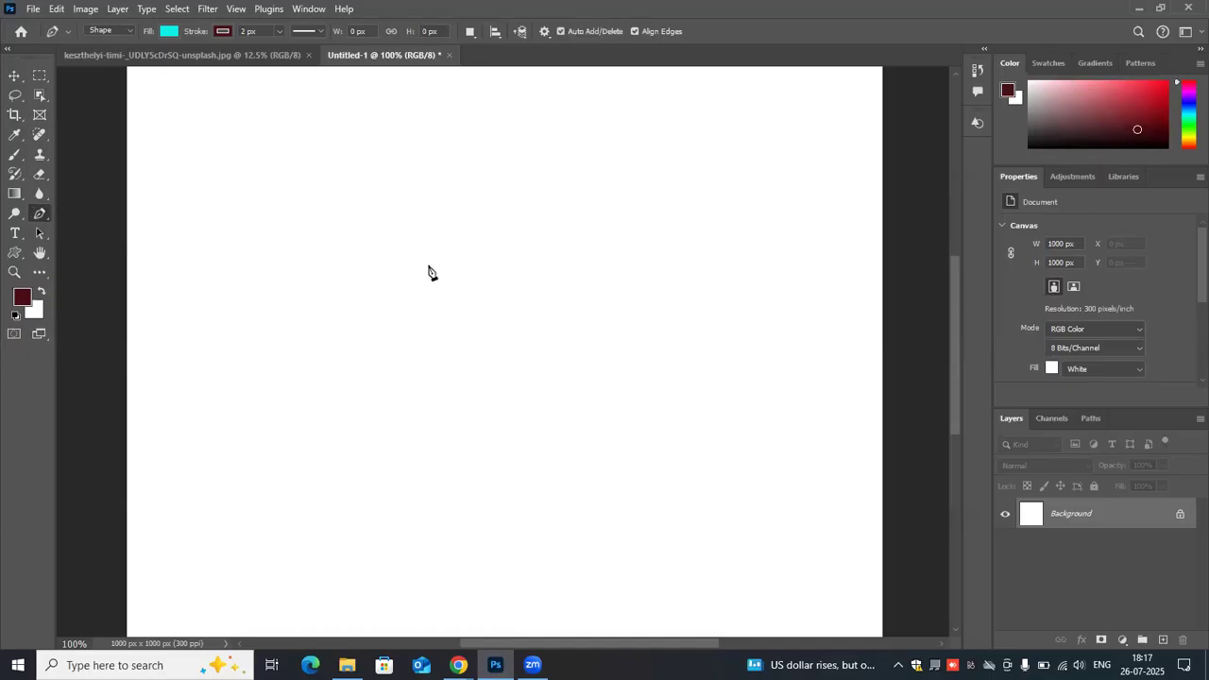
click(335, 327)
click(449, 228)
click(543, 331)
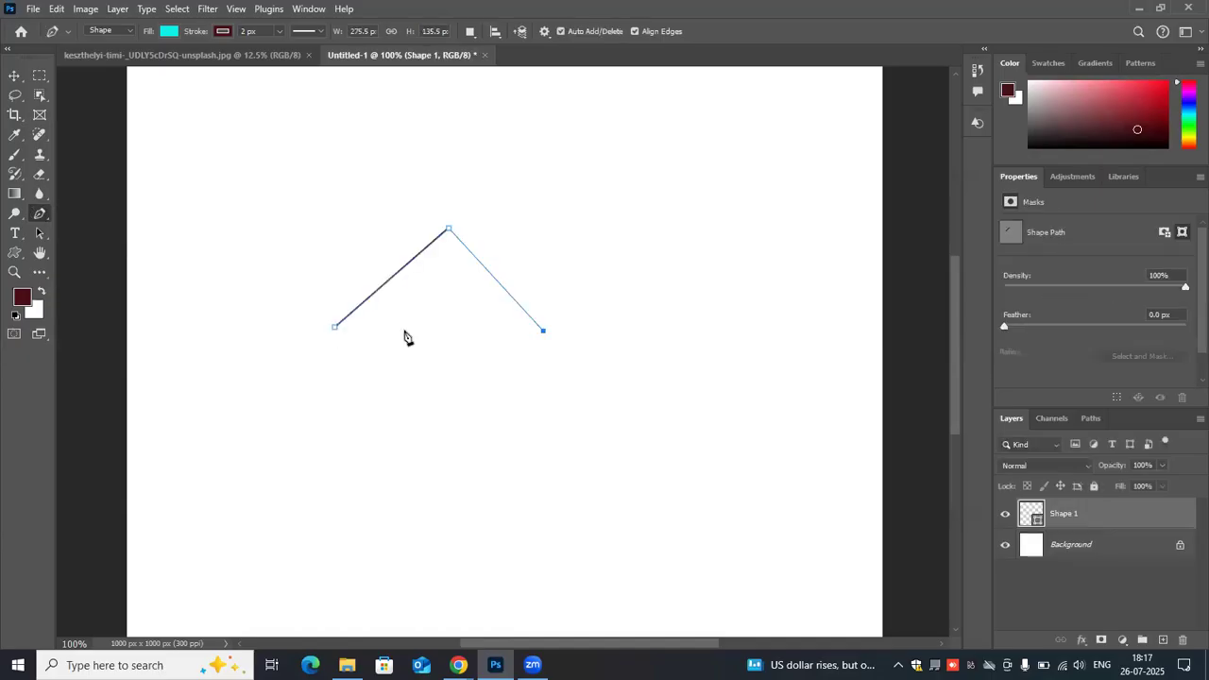
click(336, 328)
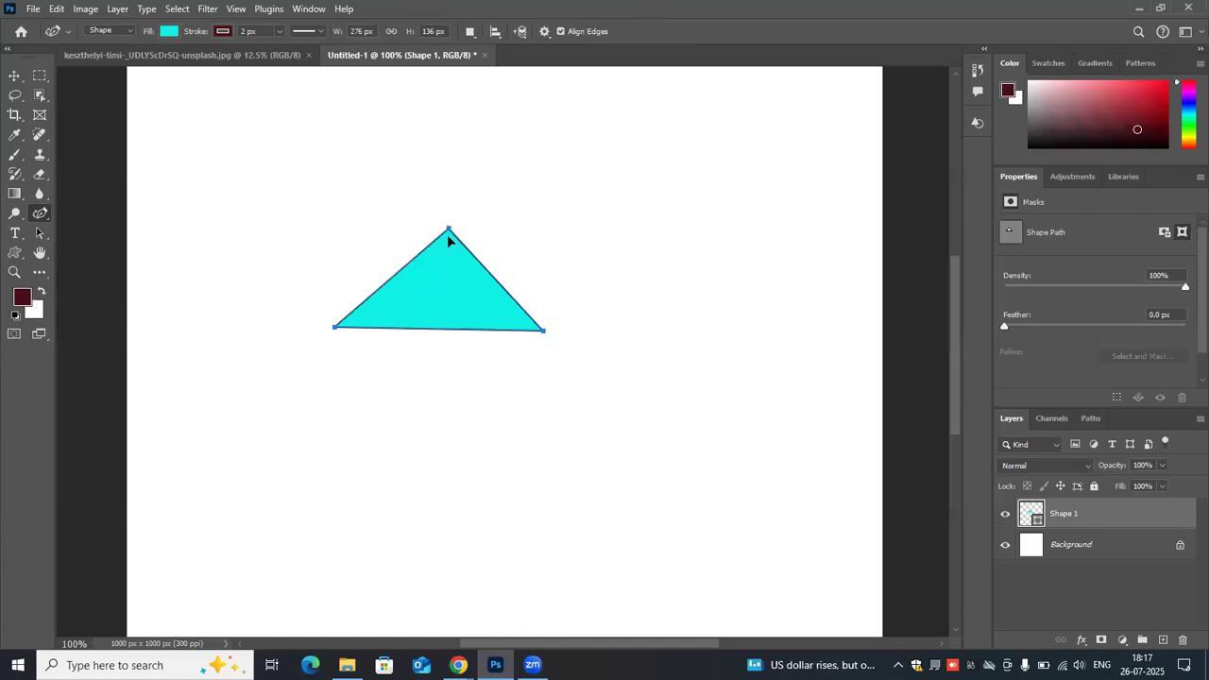
- Try moving the triangle's top anchor away and back with the Curvature Pen, and round it using the Convert Point Tool
drag(449, 229, 386, 161)
drag(446, 213, 449, 228)
right_click(39, 214)
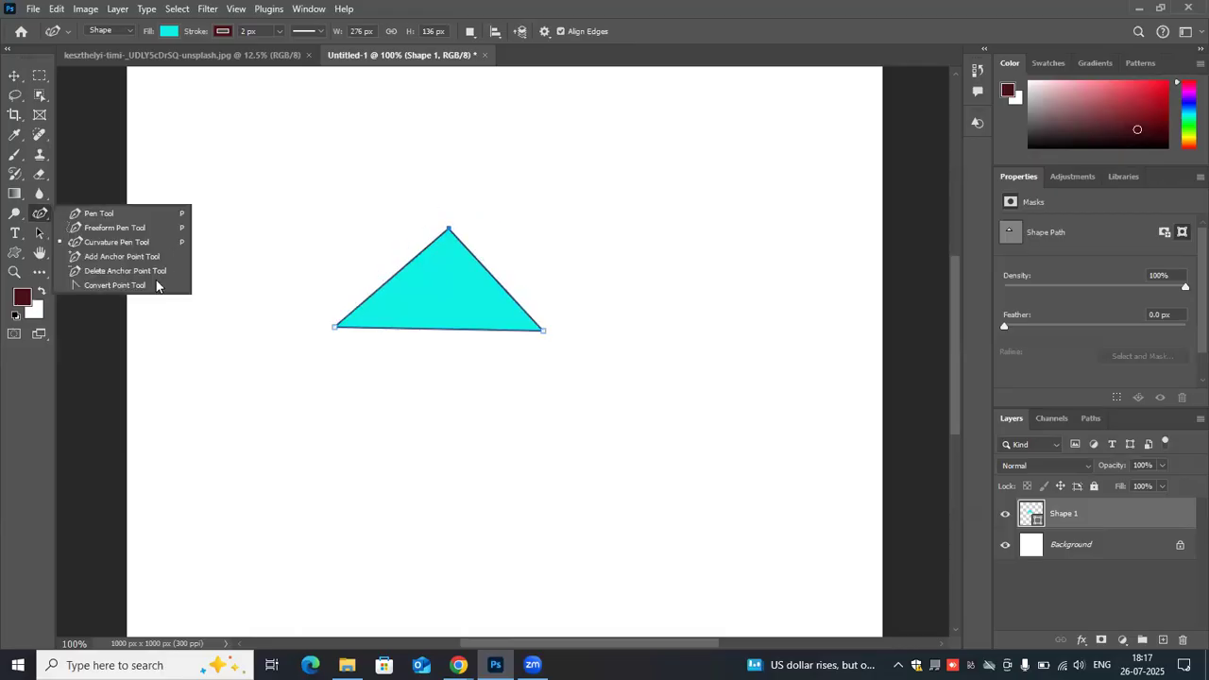
click(158, 287)
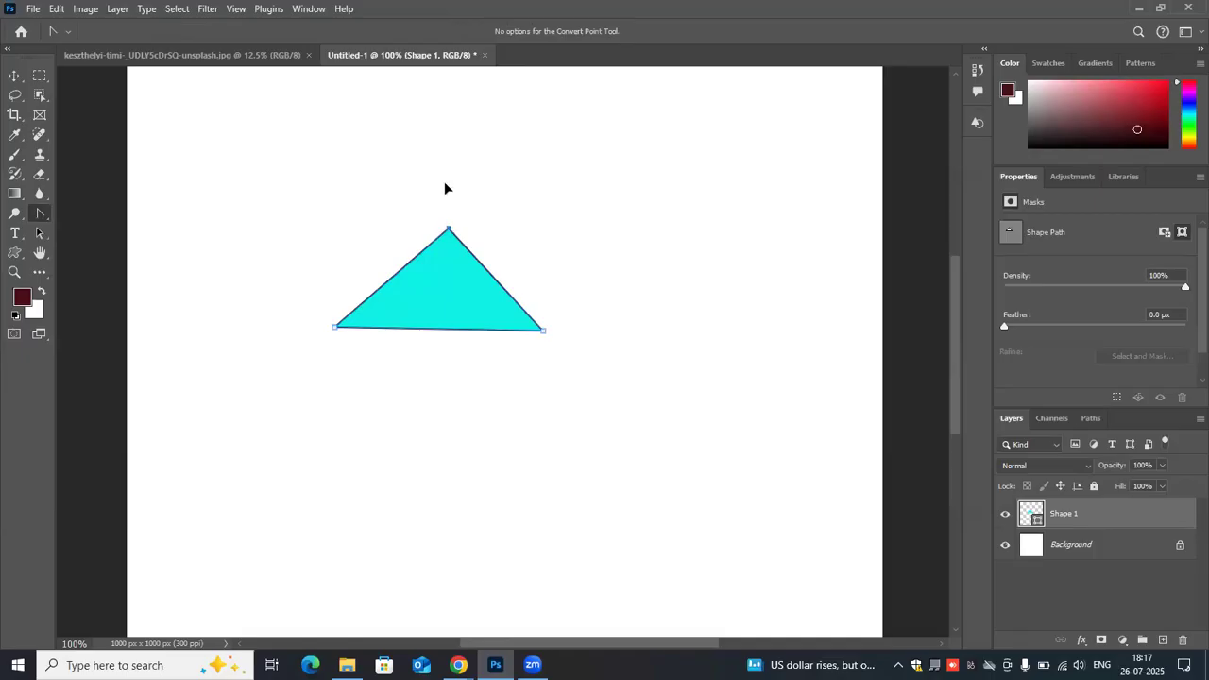
drag(448, 229, 552, 228)
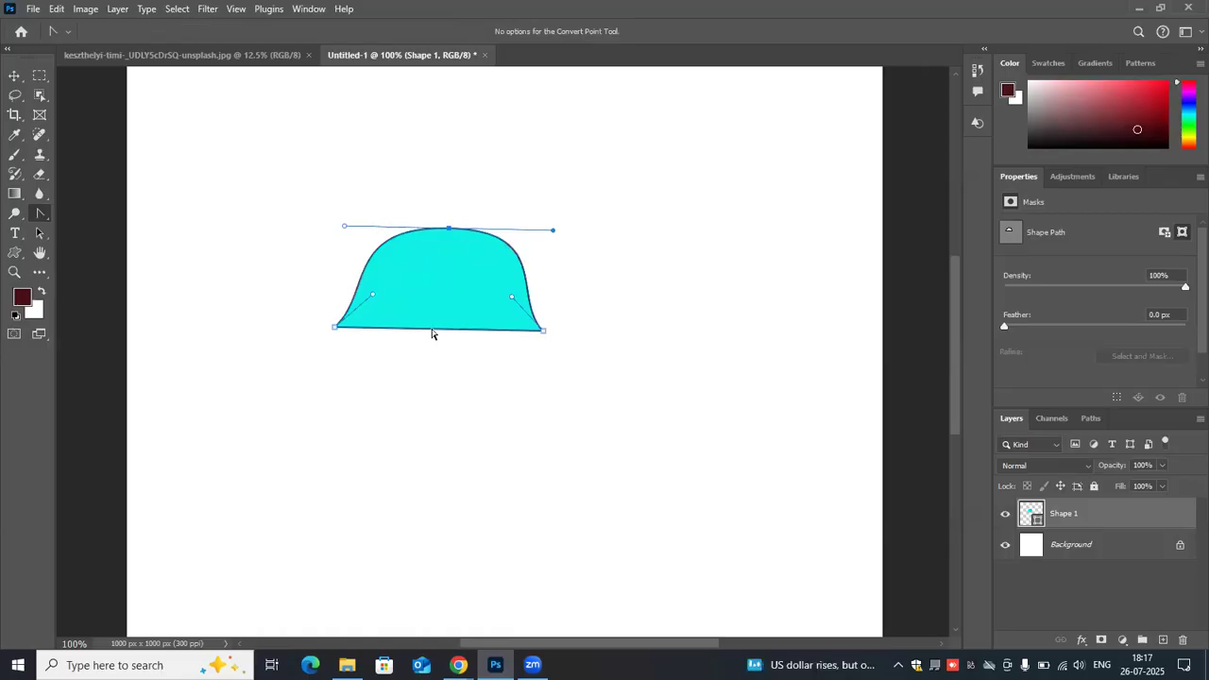
- Stretch the dome-like shape downward by moving its bottom edge in two stages with the Convert Point Tool
right_click(49, 218)
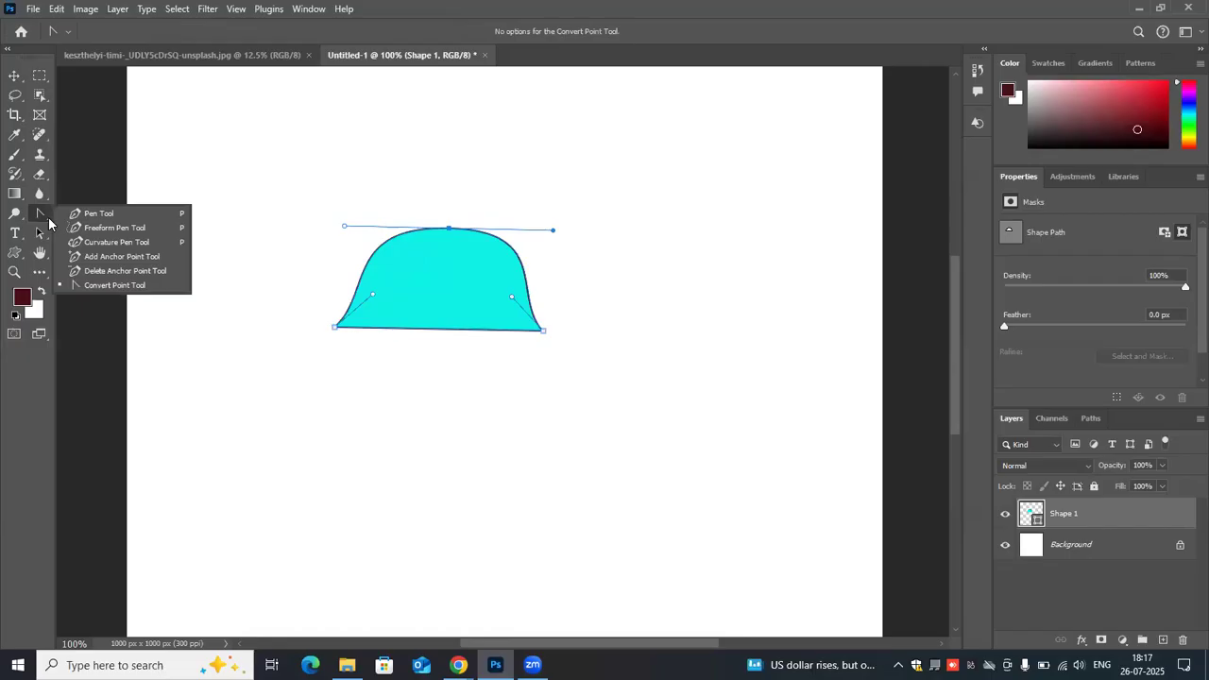
click(107, 285)
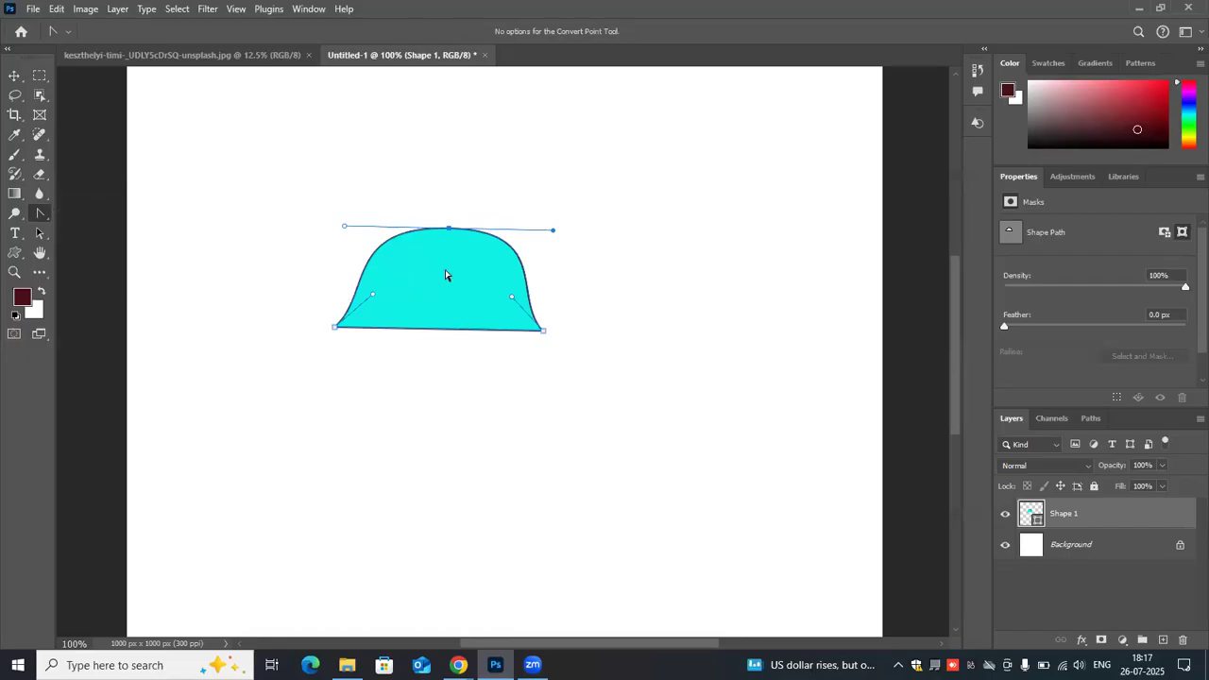
click(435, 333)
drag(434, 310, 432, 381)
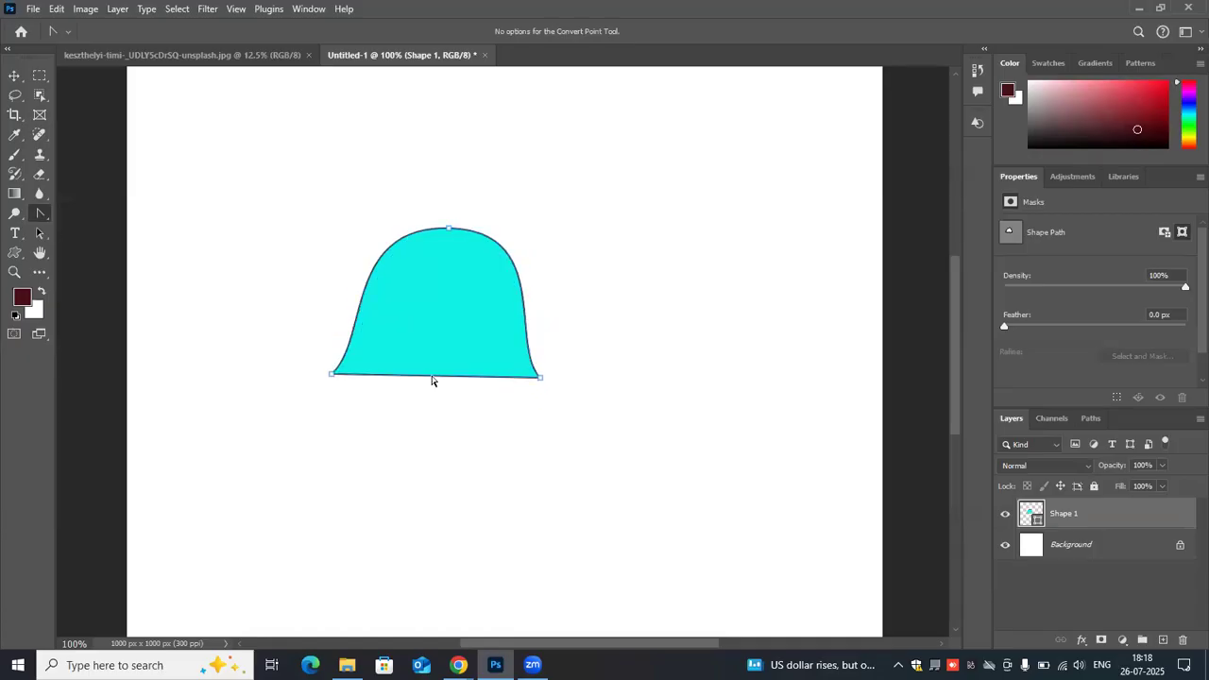
click(46, 217)
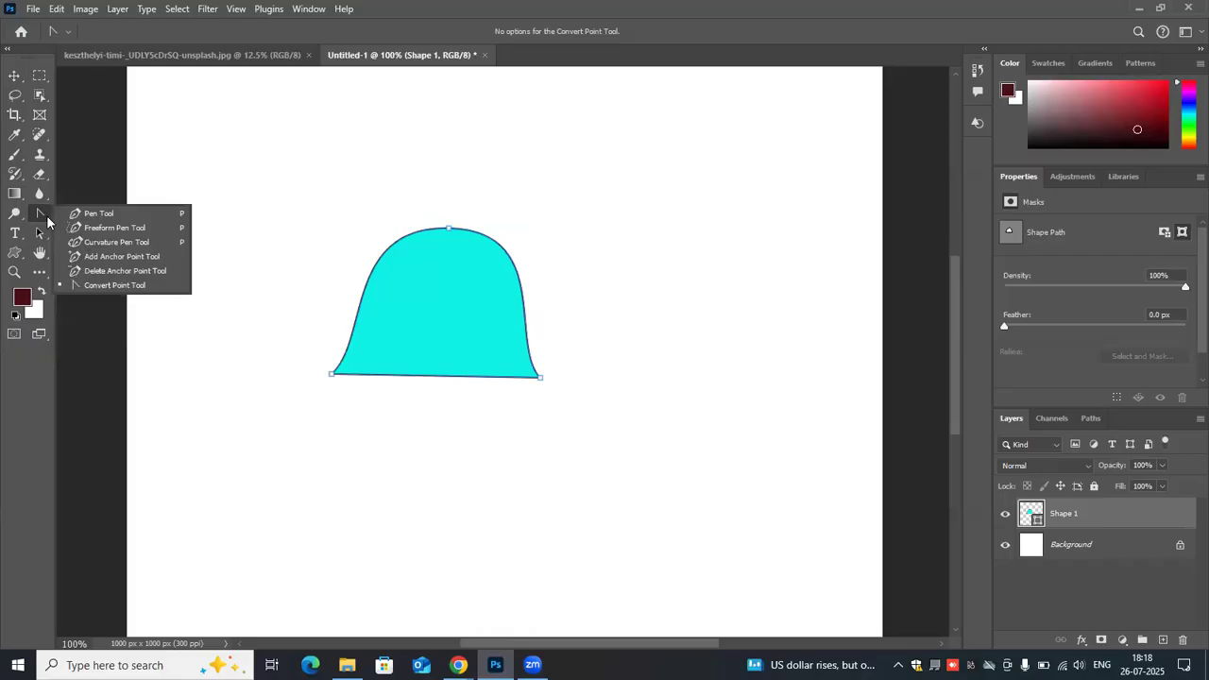
click(112, 284)
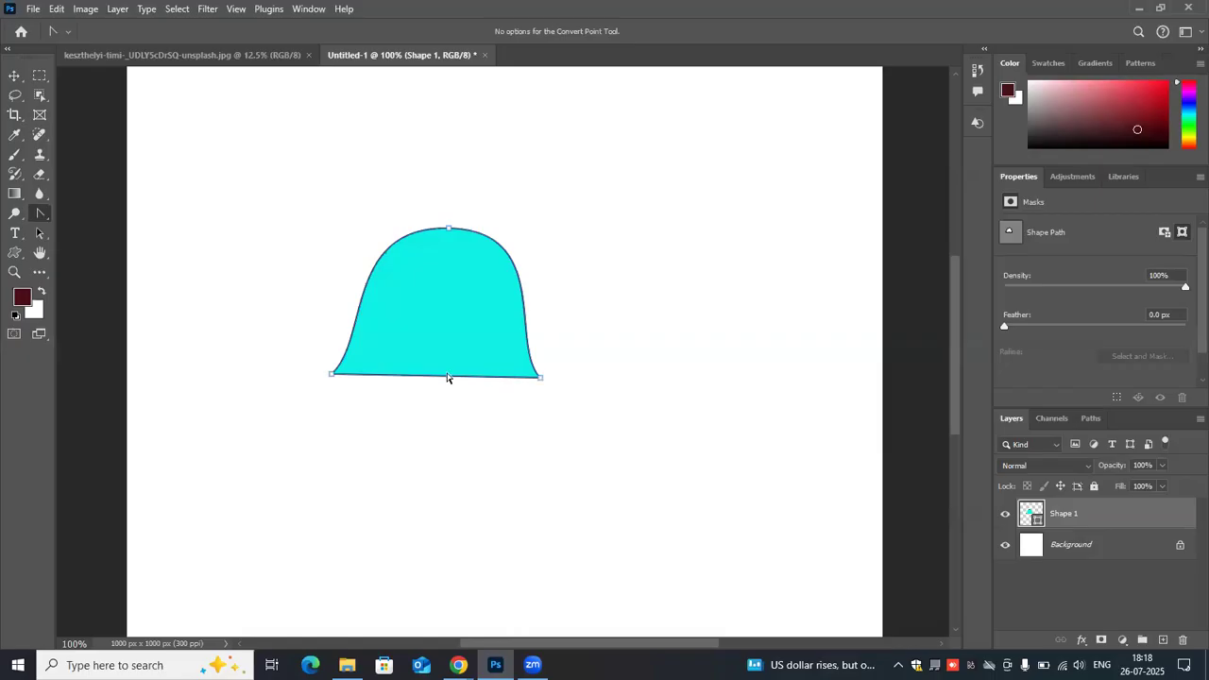
drag(446, 378, 445, 410)
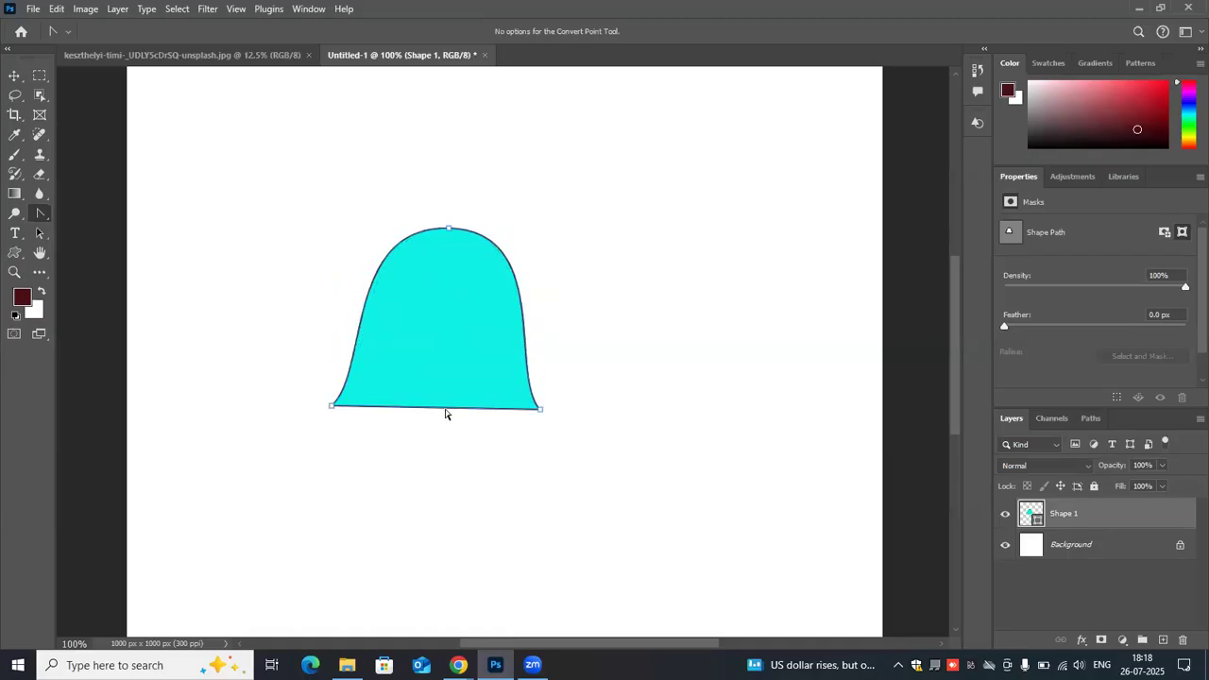
- Convert the shape's three anchors to corner points, and round the top anchor again with long horizontal handles
click(540, 409)
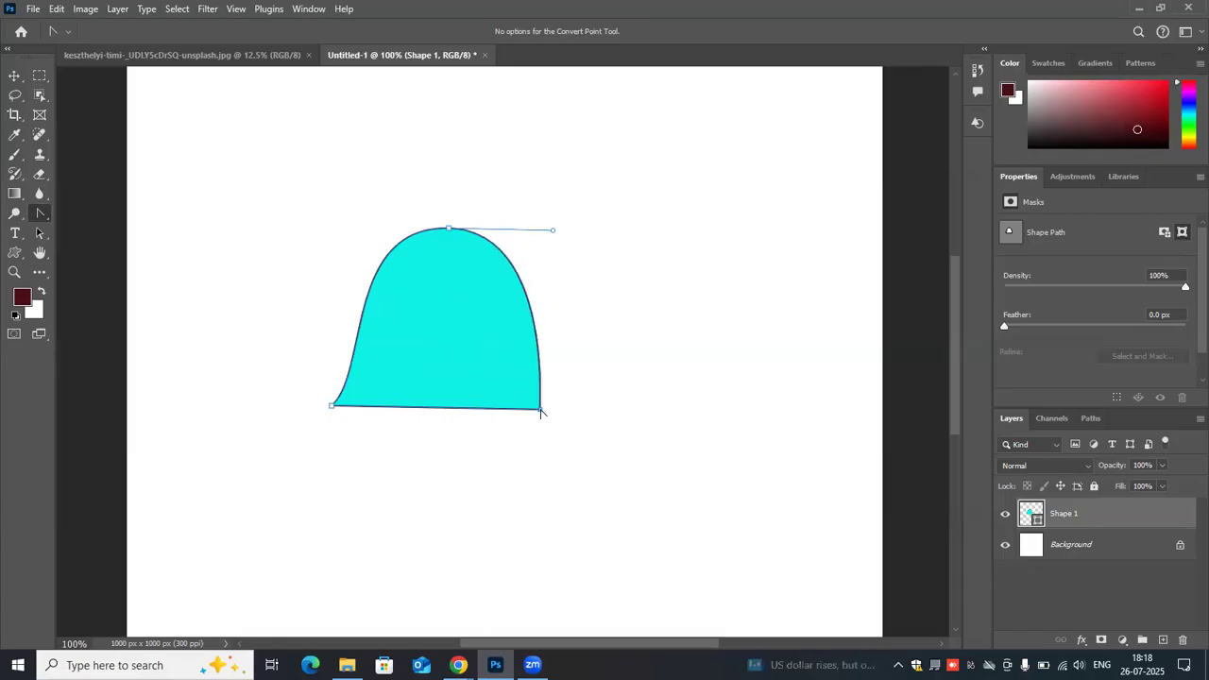
click(330, 407)
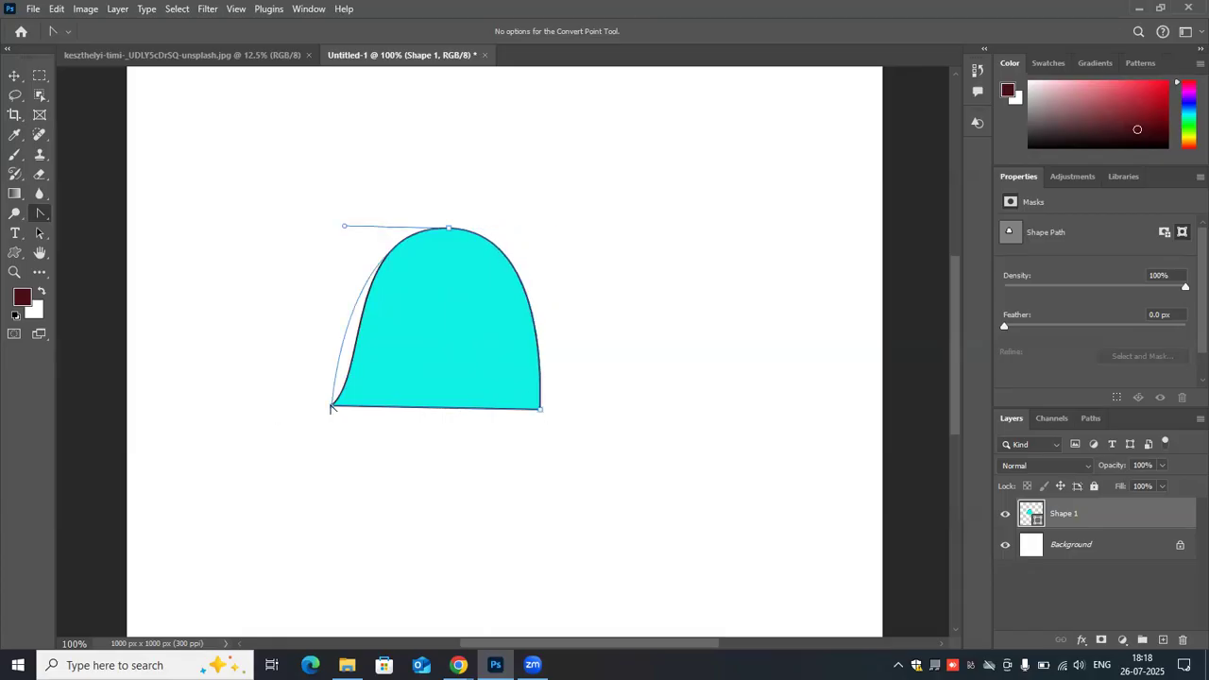
click(449, 228)
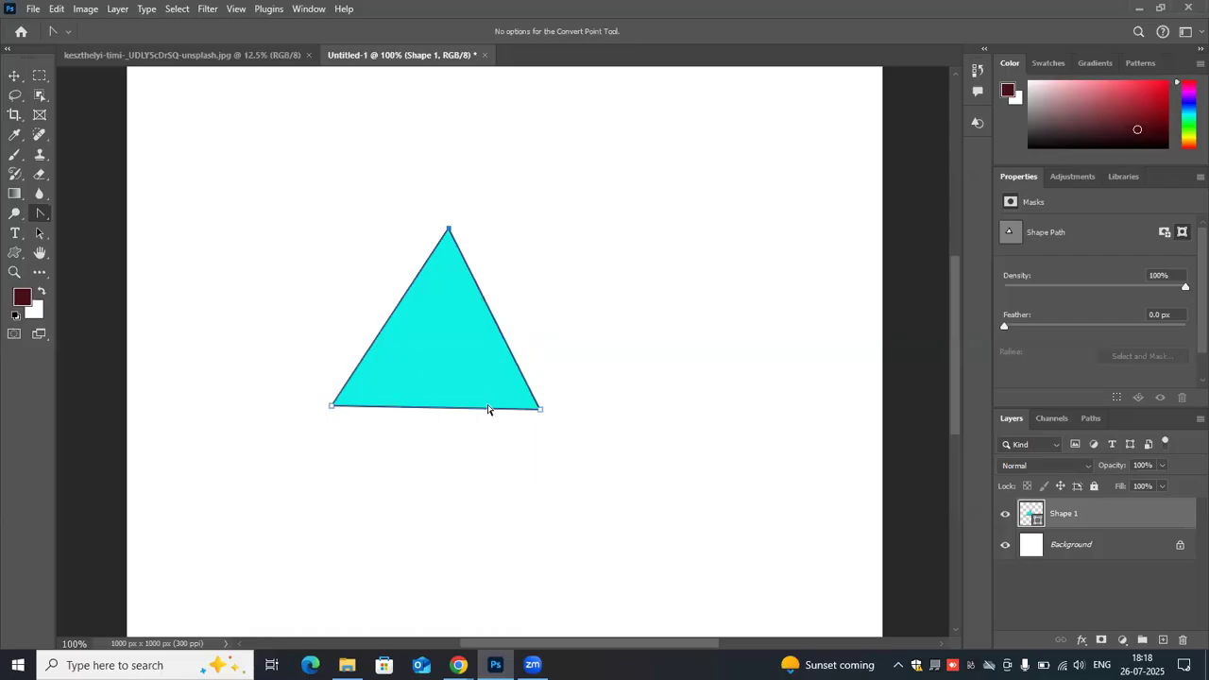
mouse_move(428, 413)
mouse_down()
mouse_move(440, 348)
mouse_move(437, 410)
mouse_move(426, 410)
mouse_up()
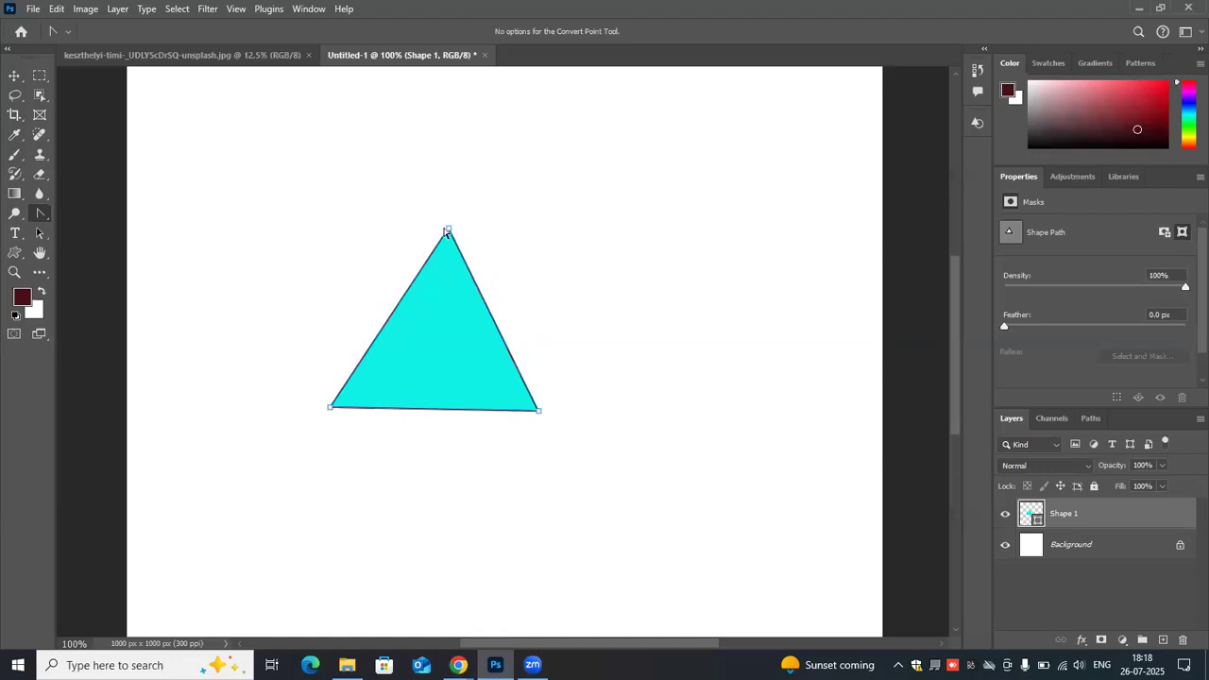
drag(449, 230, 622, 230)
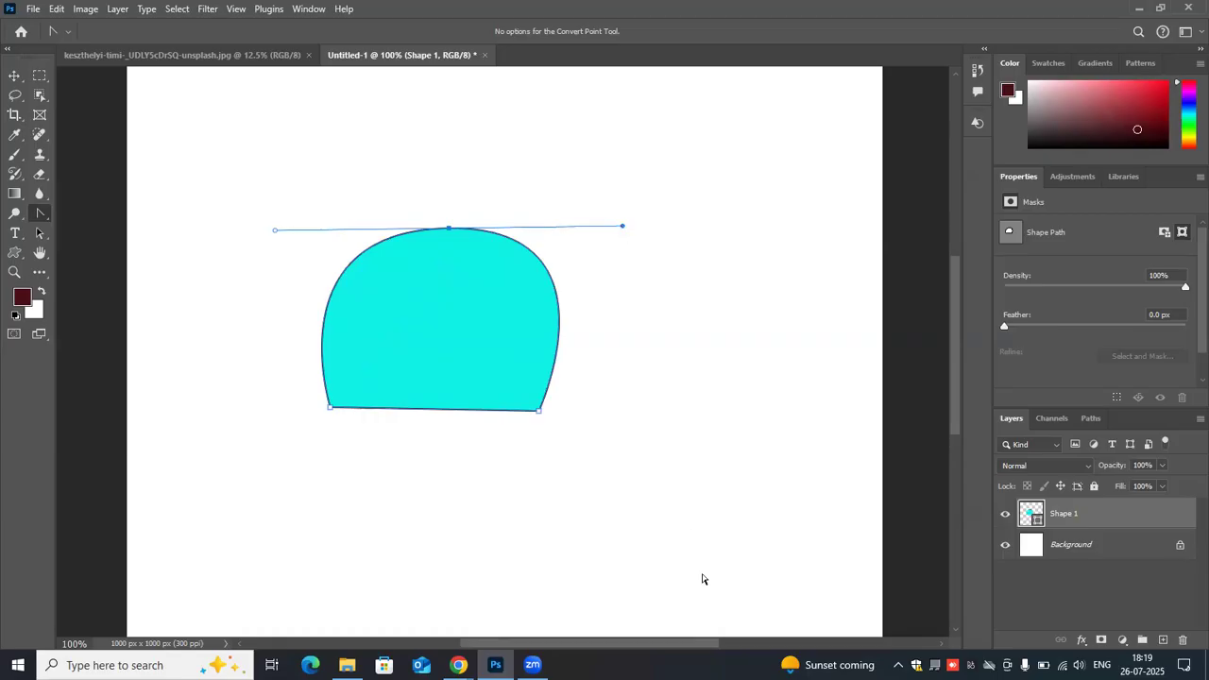
- Undo the anchor and edge edits back to the original flat triangle, and delete its Shape 1 layer
key(ctrl+z)
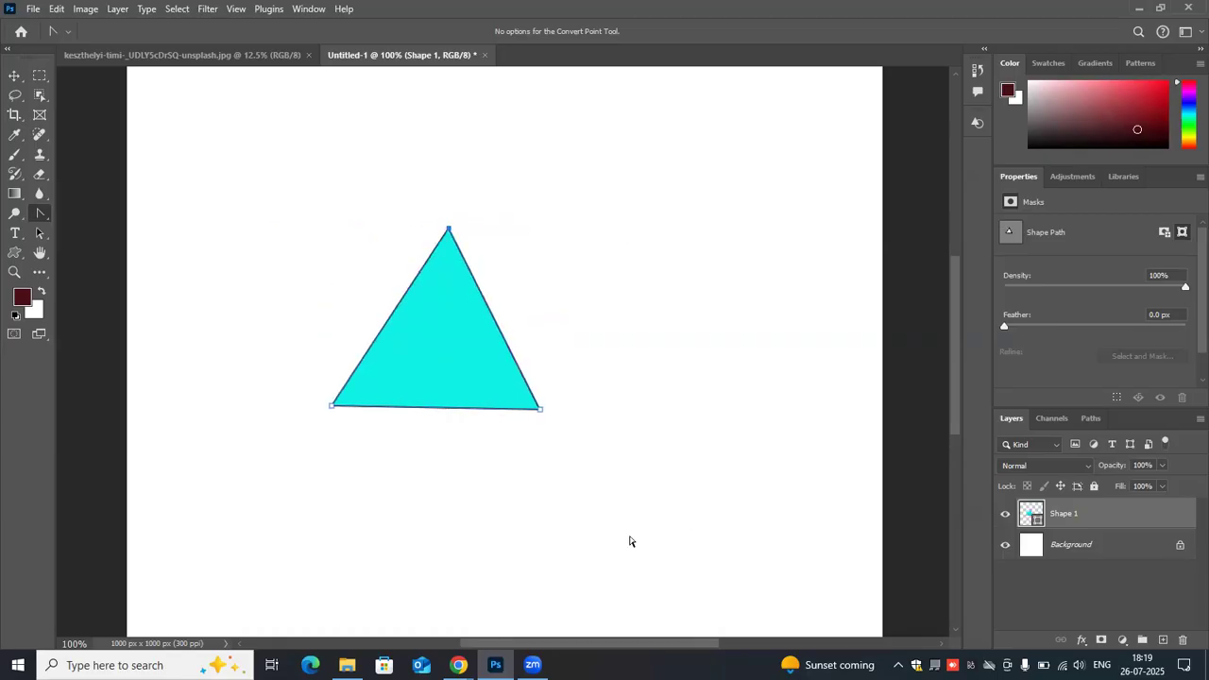
key(ctrl+shift+z)
key(ctrl+shift+z)
key(ctrl+shift+z)
key(ctrl+z)
key(ctrl+z)
key(ctrl+z)
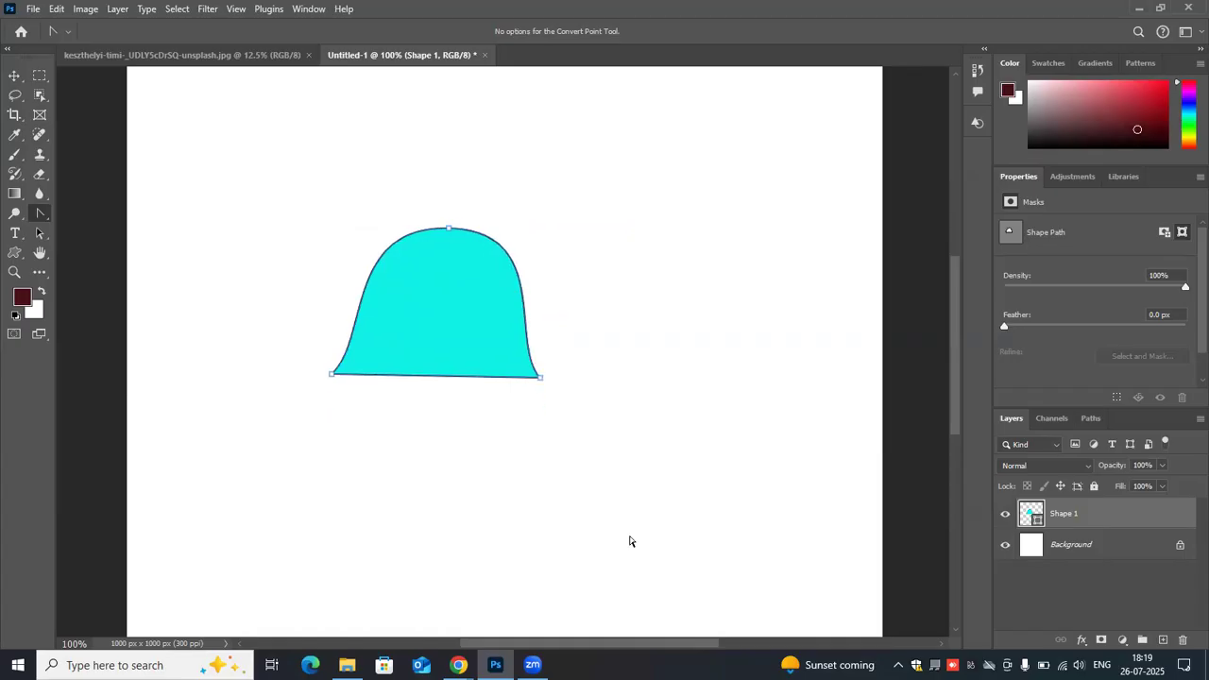
key(ctrl+z)
key(ctrl+z)
key(ctrl+z)
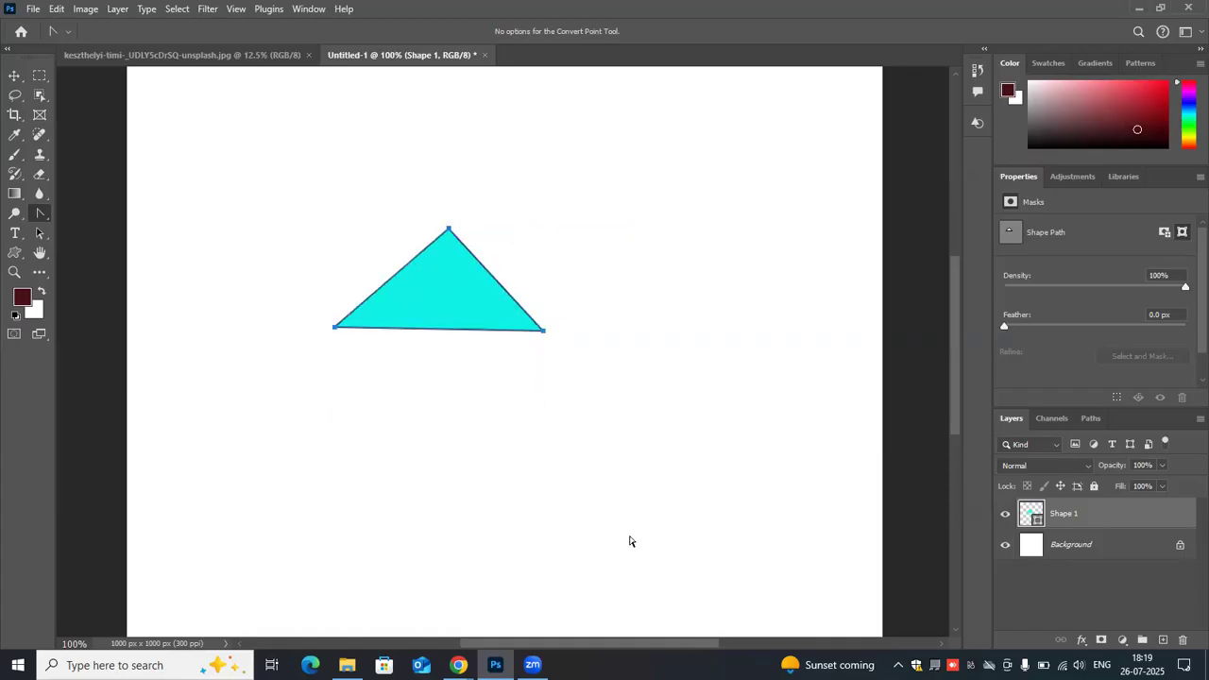
drag(1155, 511, 1181, 640)
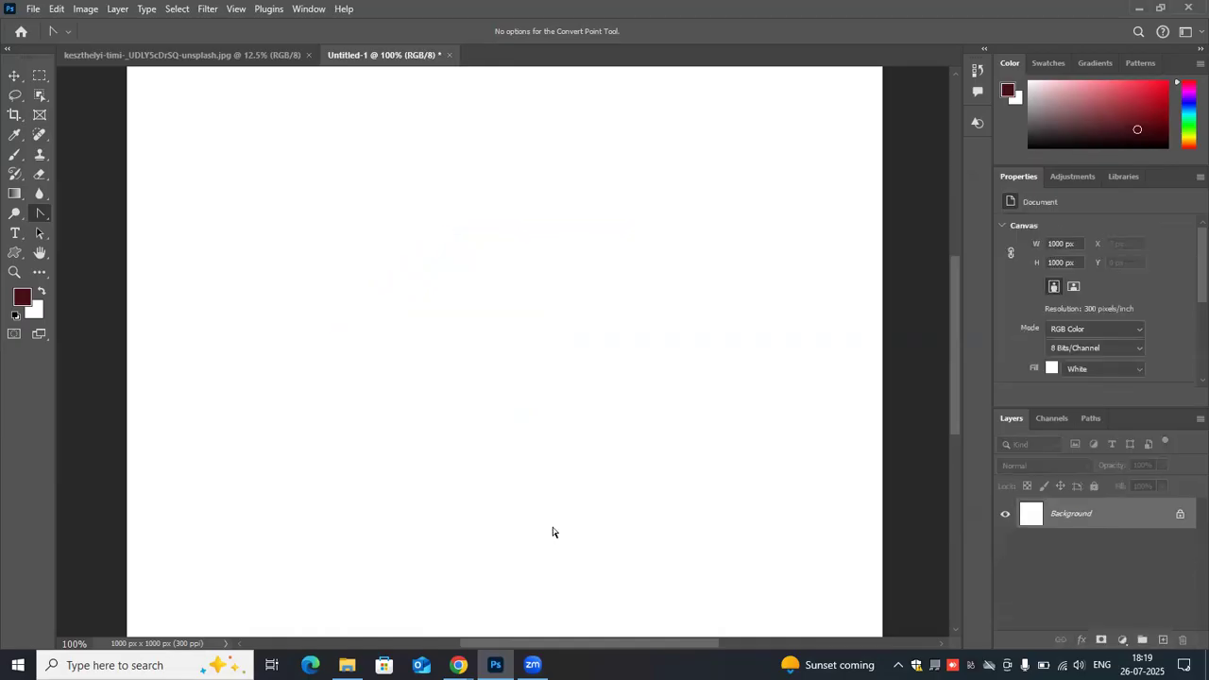
- With the Pen Tool, draw a new closed three-point cyan triangle about 307 × 166 px
right_click(42, 213)
click(85, 213)
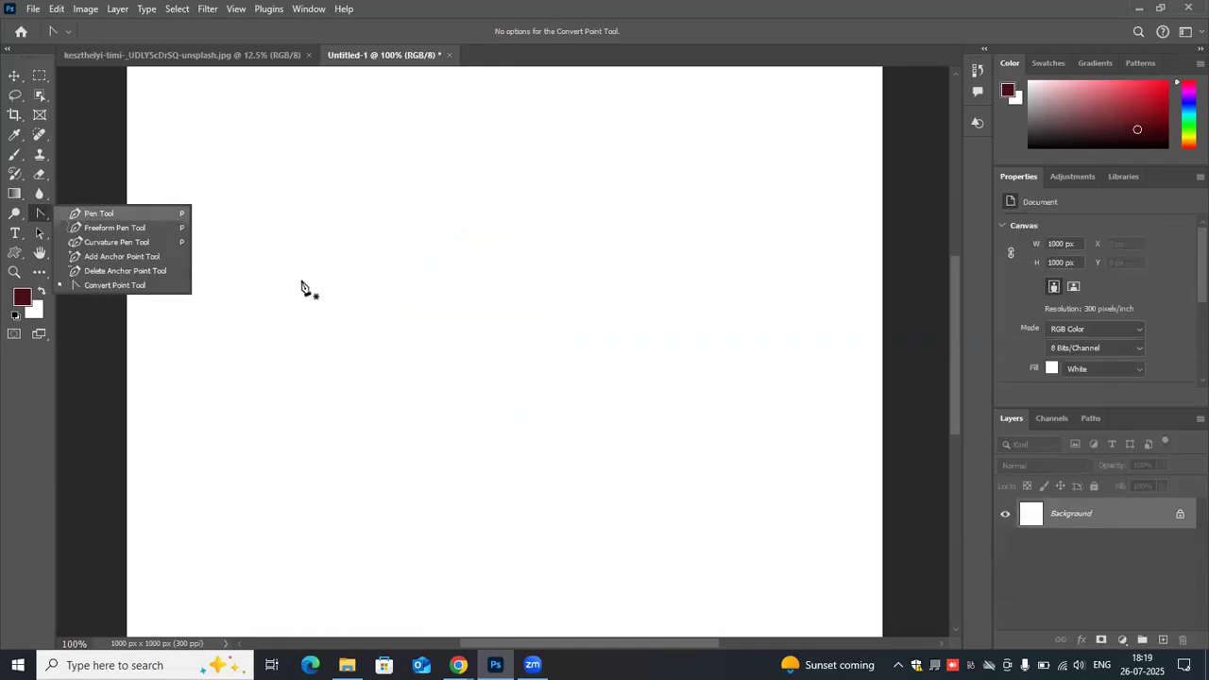
click(323, 351)
click(446, 231)
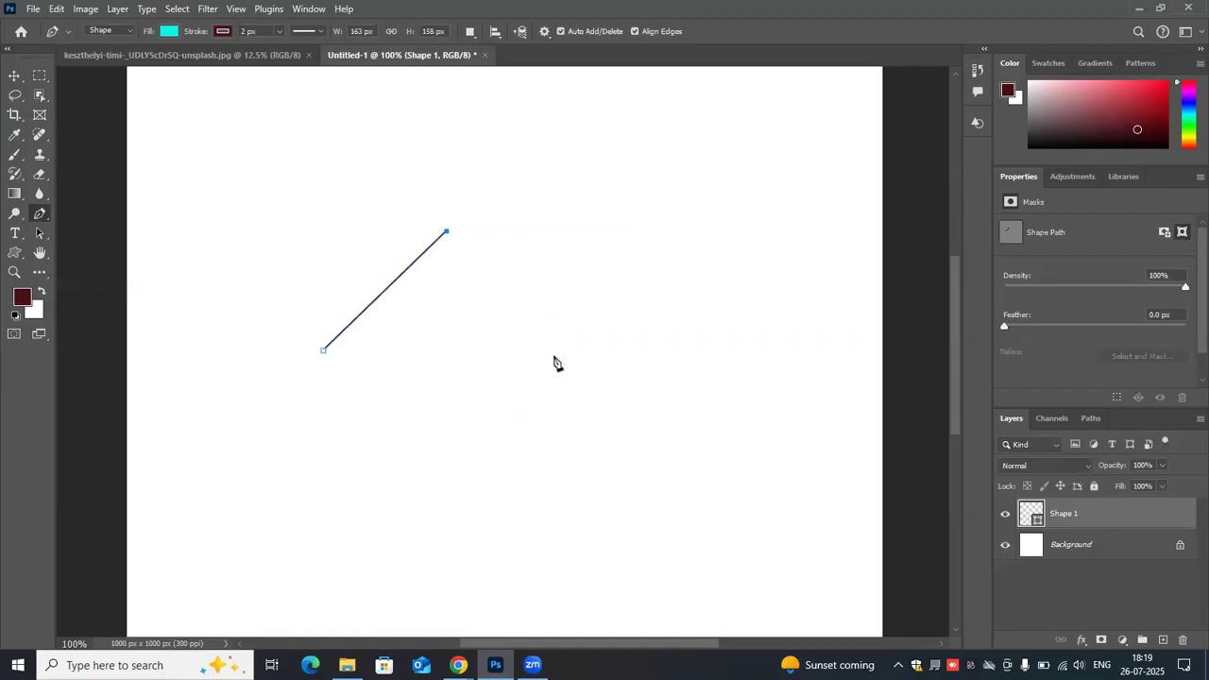
click(555, 356)
click(323, 352)
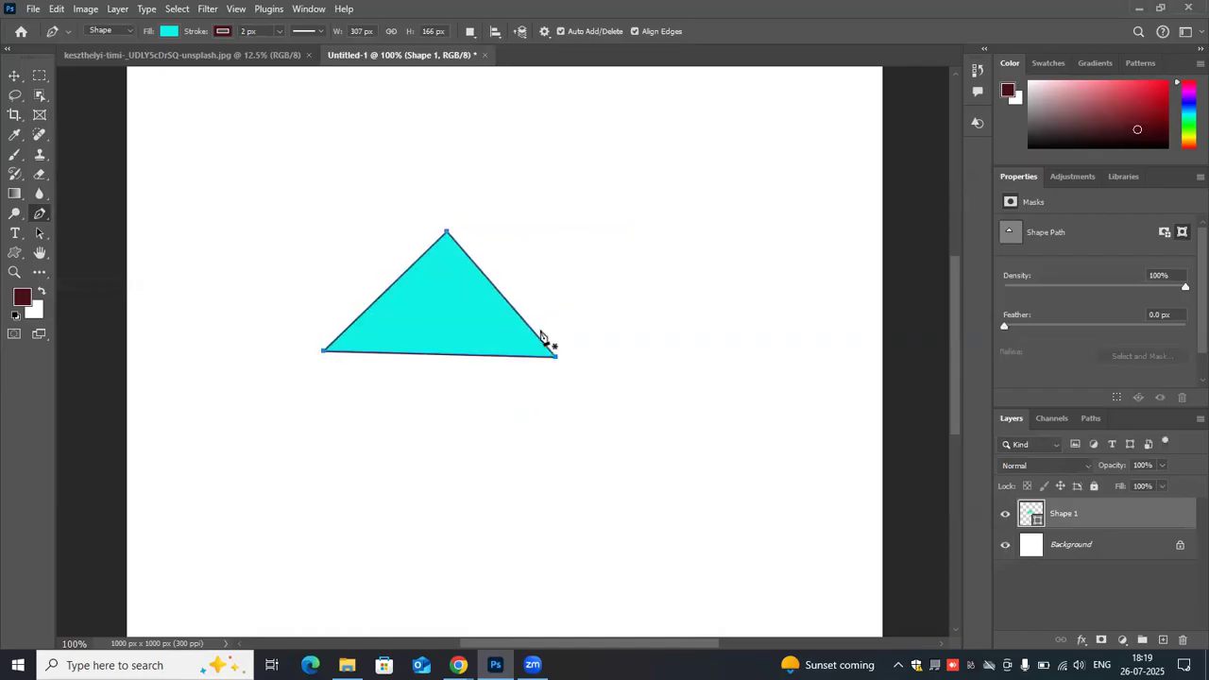
- Round the triangle's top anchor with long horizontal handles using the Convert Point Tool, and convert it back to a corner point
right_click(49, 218)
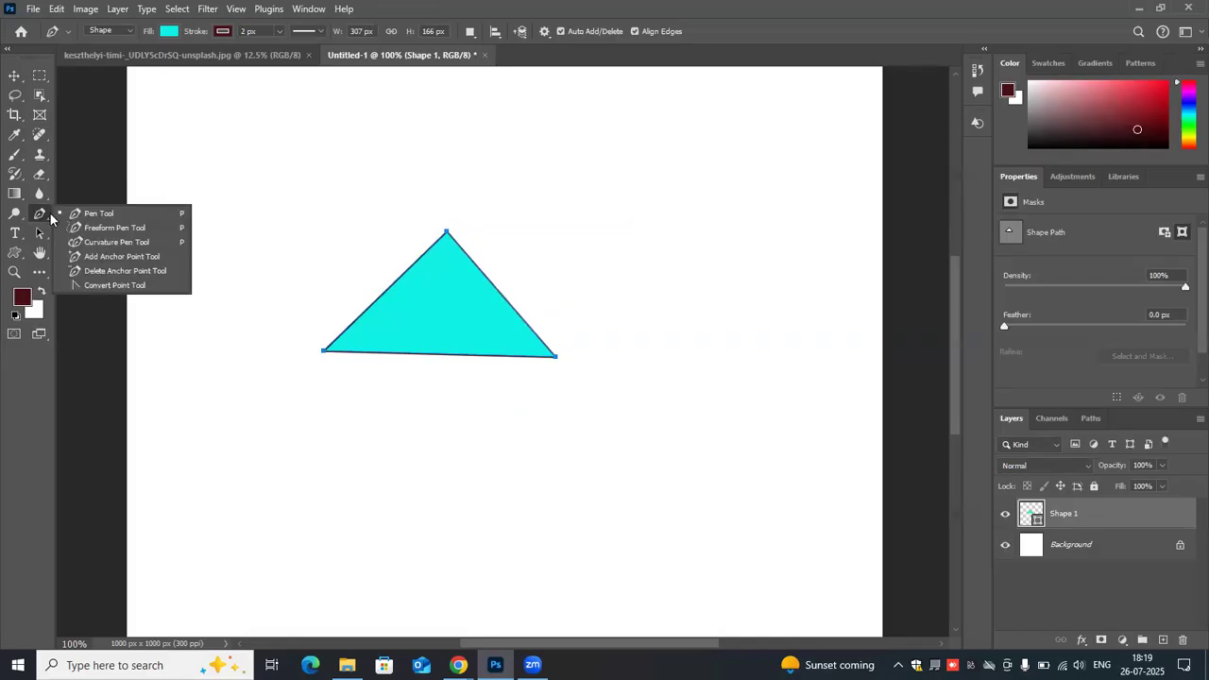
click(107, 286)
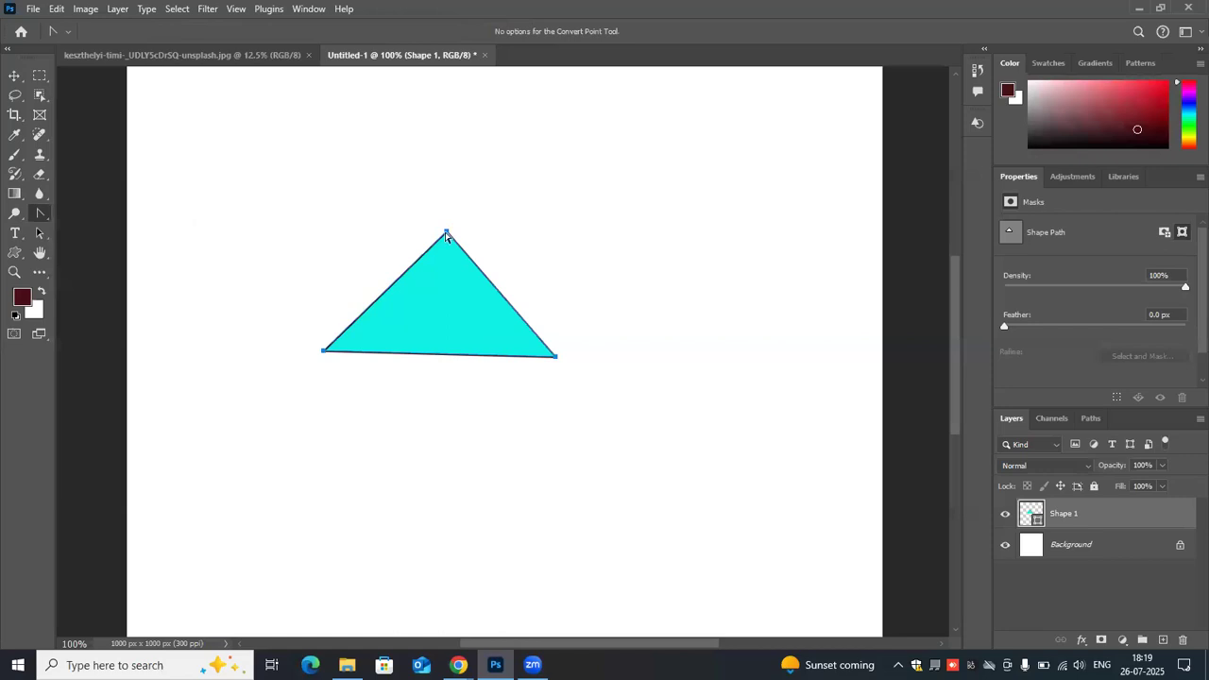
drag(446, 231, 598, 231)
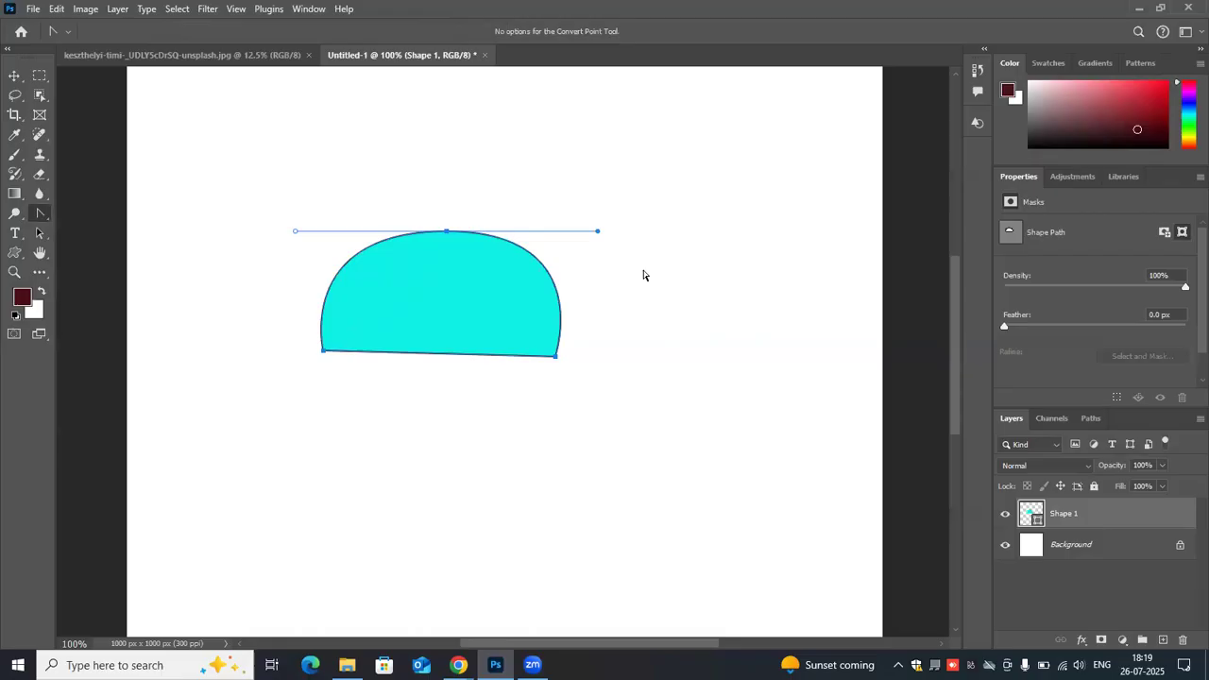
click(555, 357)
click(447, 231)
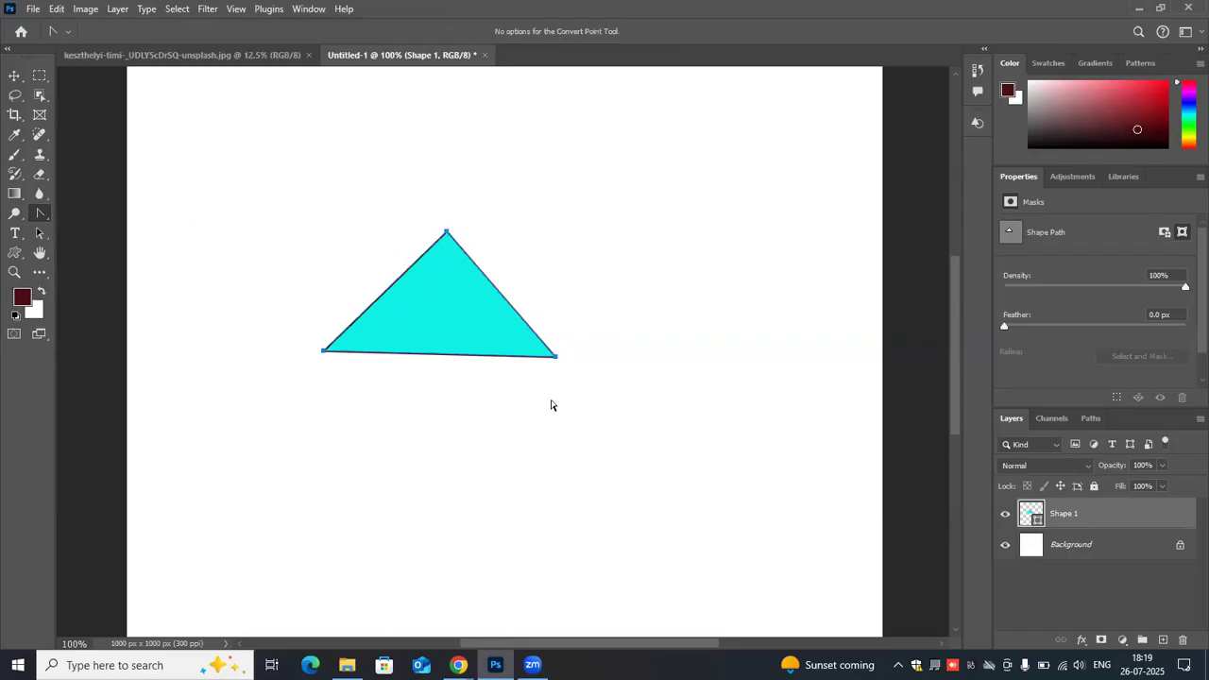
key(ctrl+z)
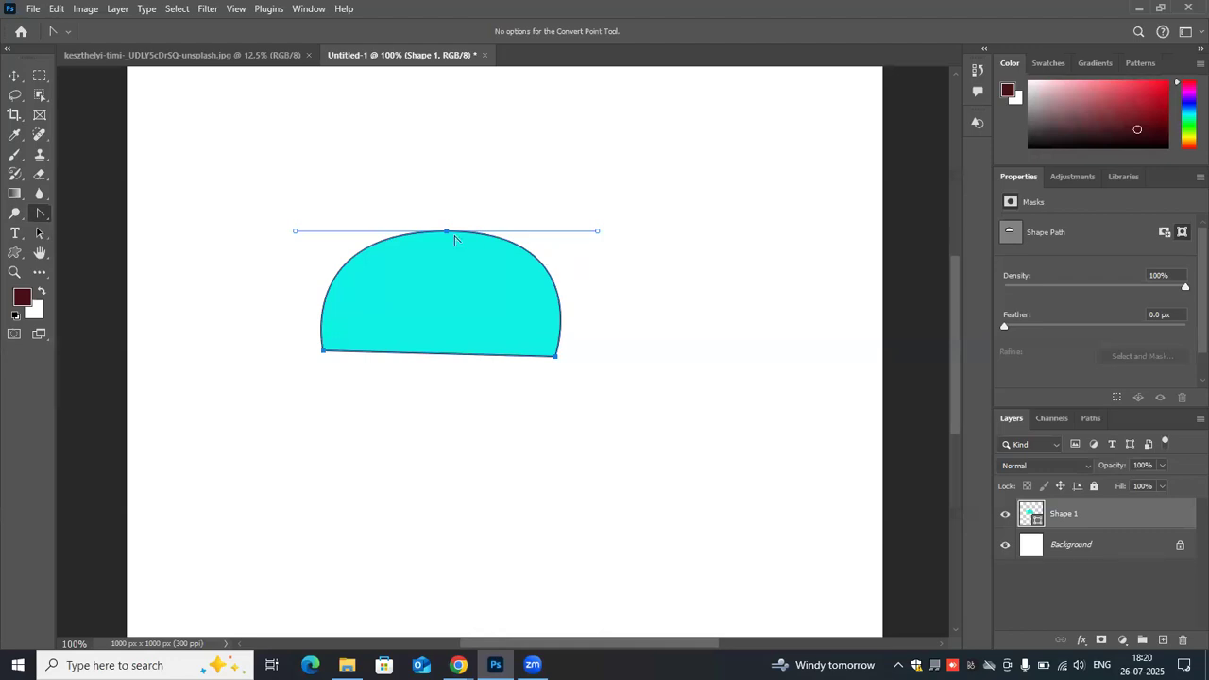
click(446, 231)
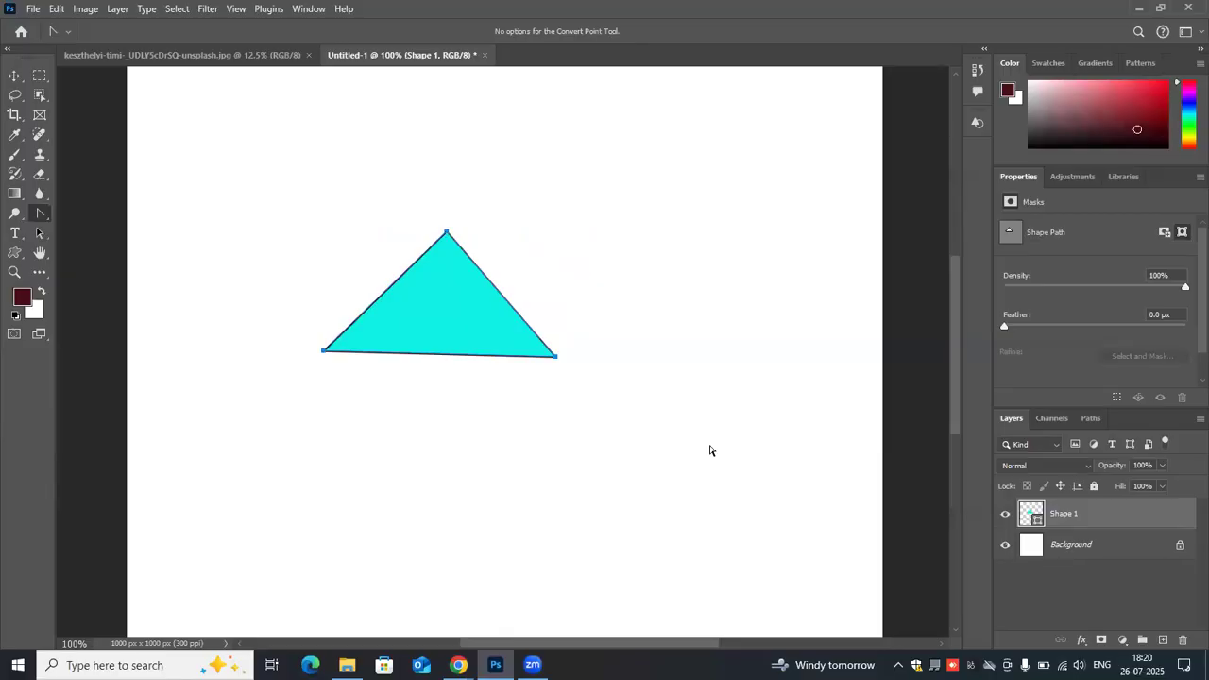
- Delete the triangle's Shape 1 layer and activate the Pen Tool
drag(1154, 523, 1184, 640)
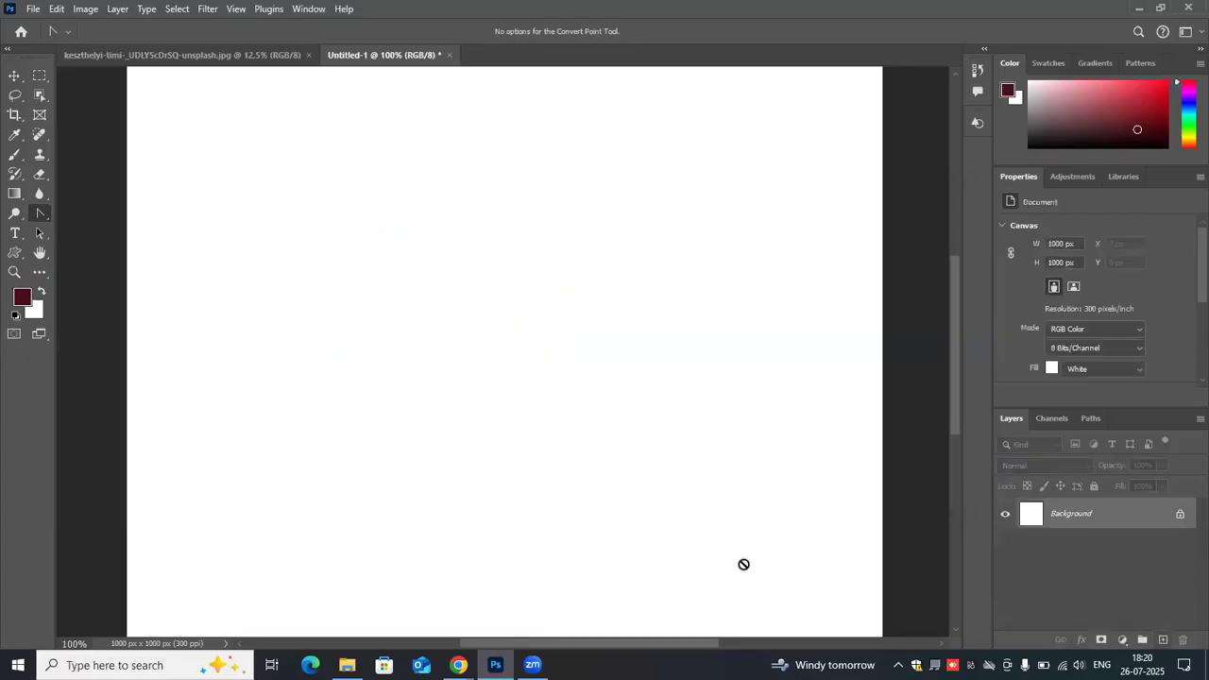
right_click(48, 216)
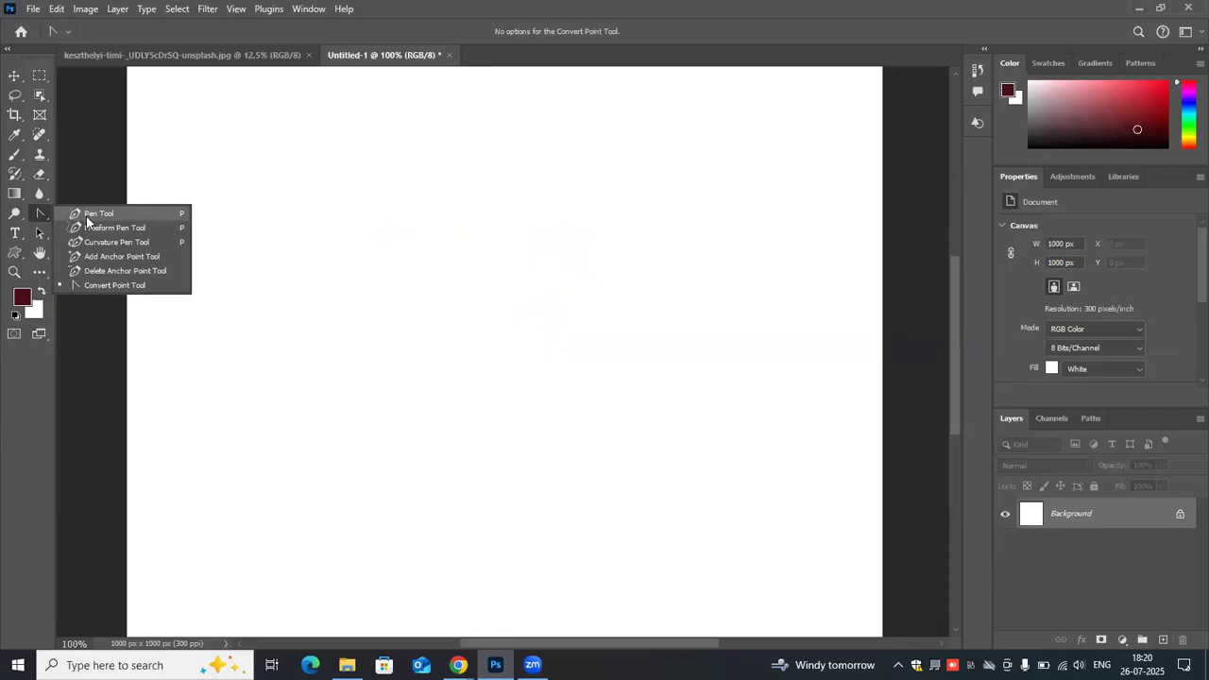
click(85, 208)
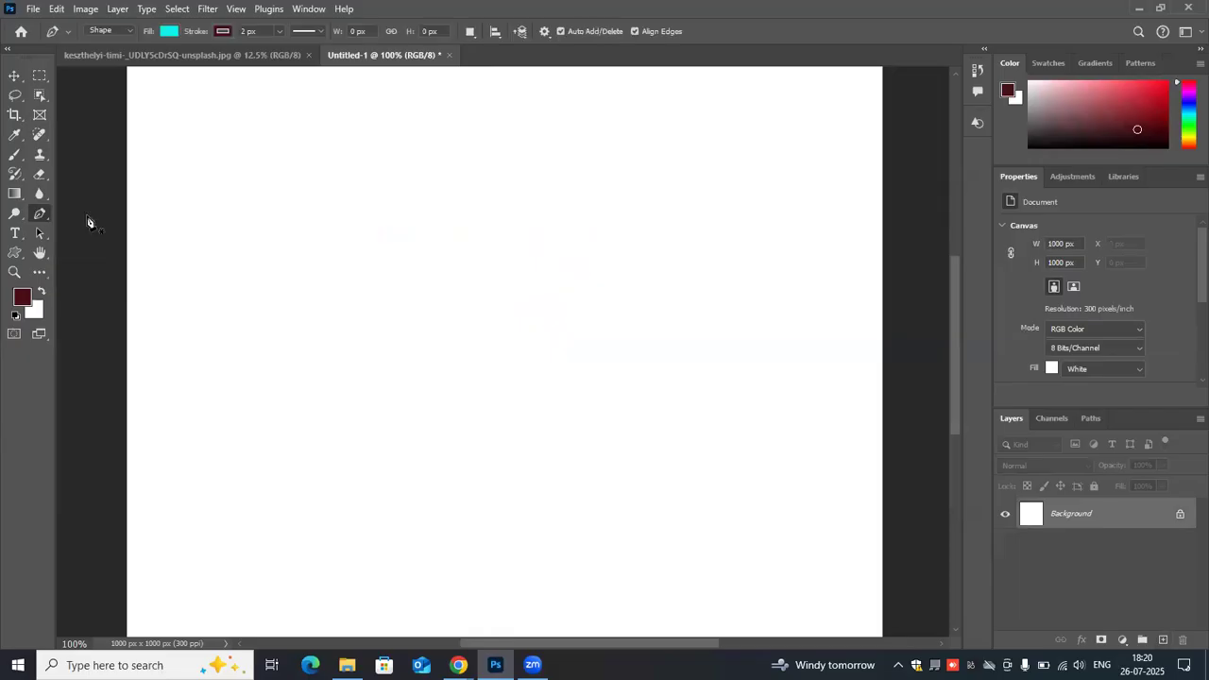
click(297, 324)
click(379, 202)
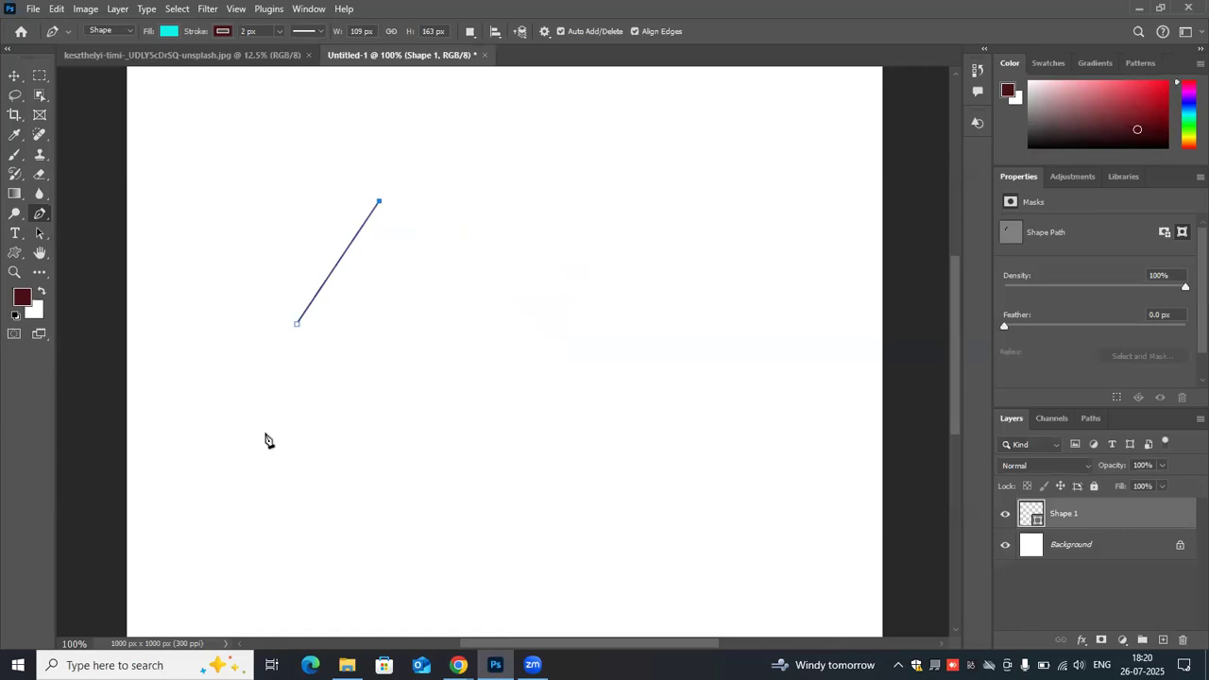
key(BackSpace)
key(BackSpace)
key(BackSpace)
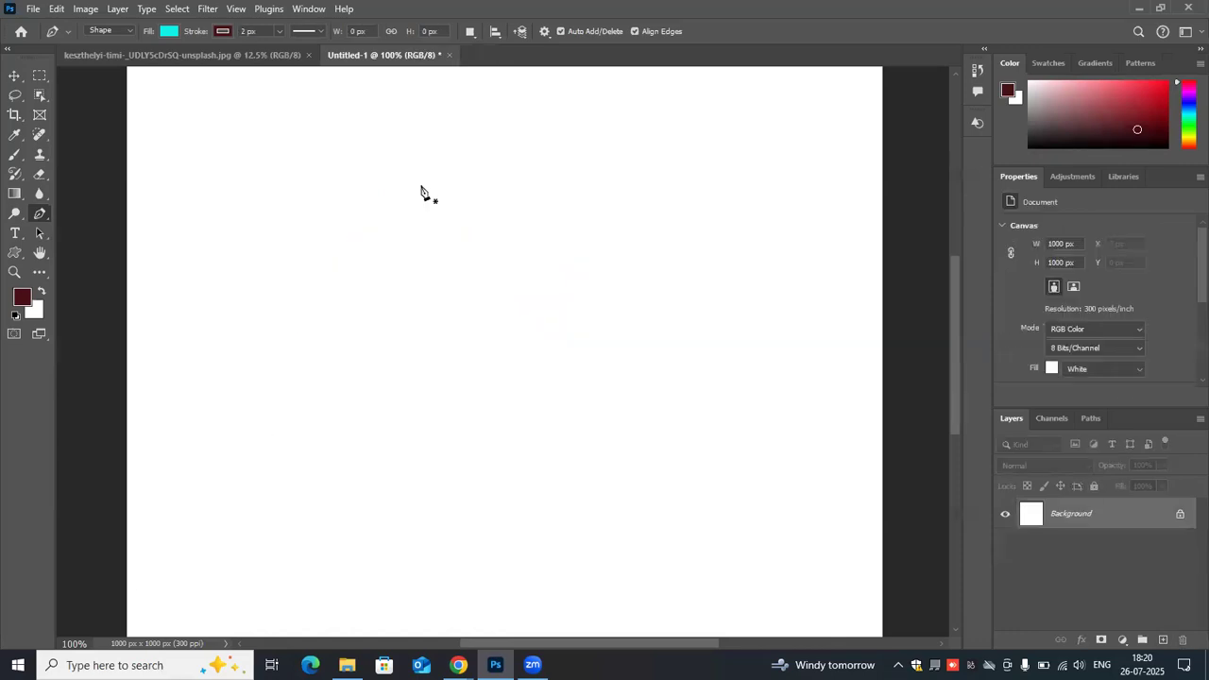
- Try a curved two-anchor Pen shape about 243 × 196 px with long direction handles, and undo it
click(271, 316)
drag(455, 176, 631, 227)
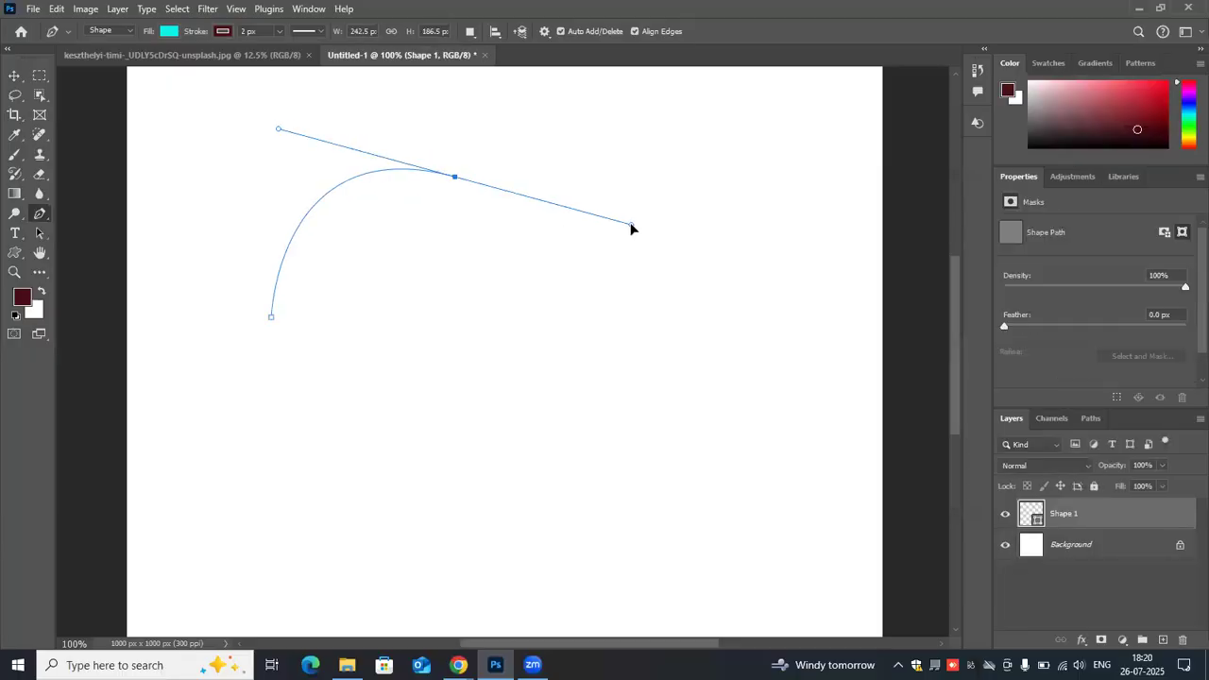
drag(632, 227, 623, 244)
key(space)
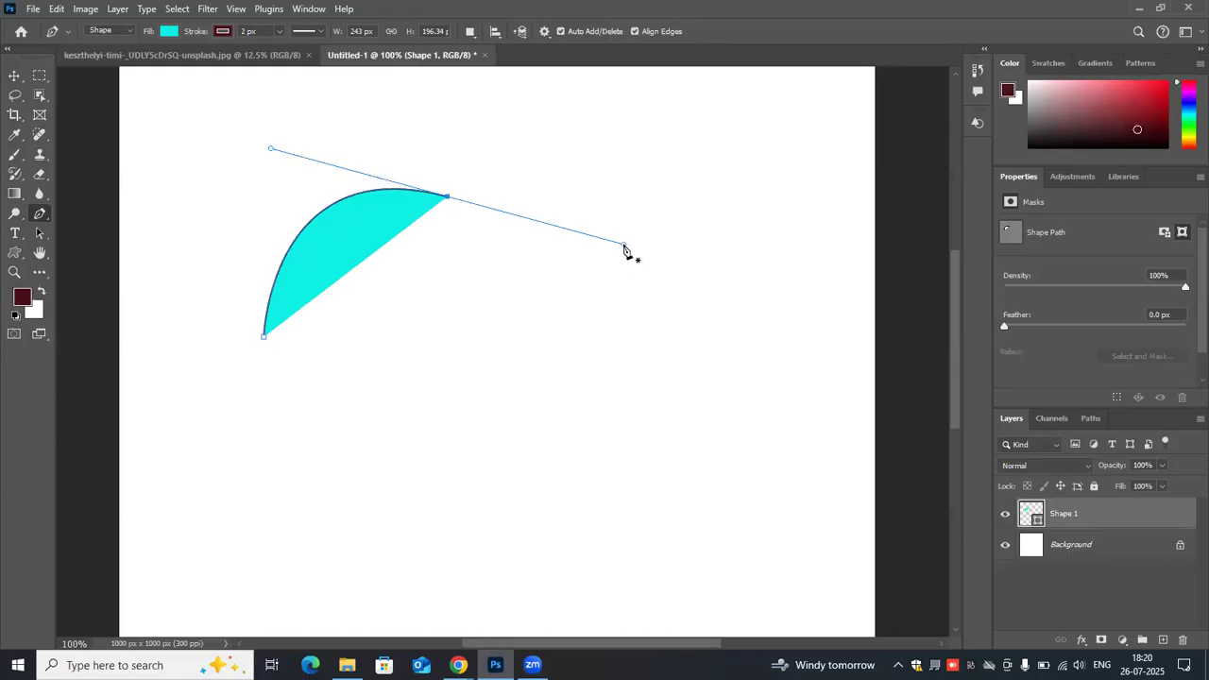
key(ctrl+z)
key(ctrl+z)
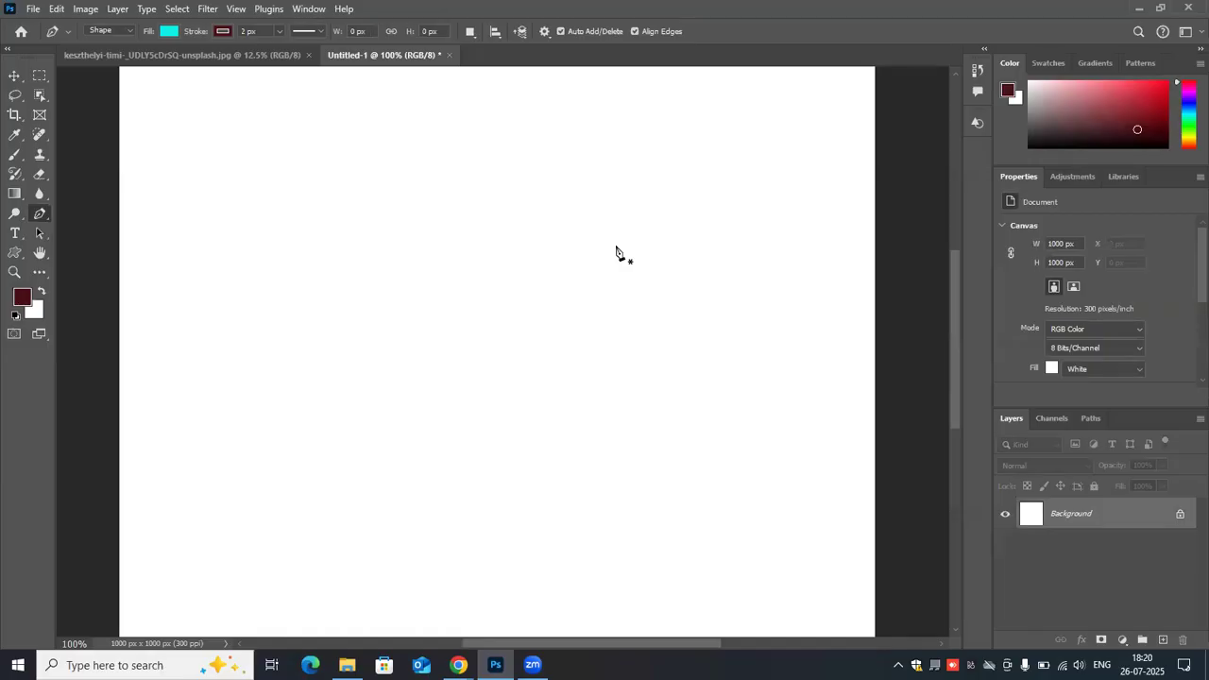
- Try a straight diagonal segment about 213 × 199 px followed by a short curved segment, and undo both
click(235, 325)
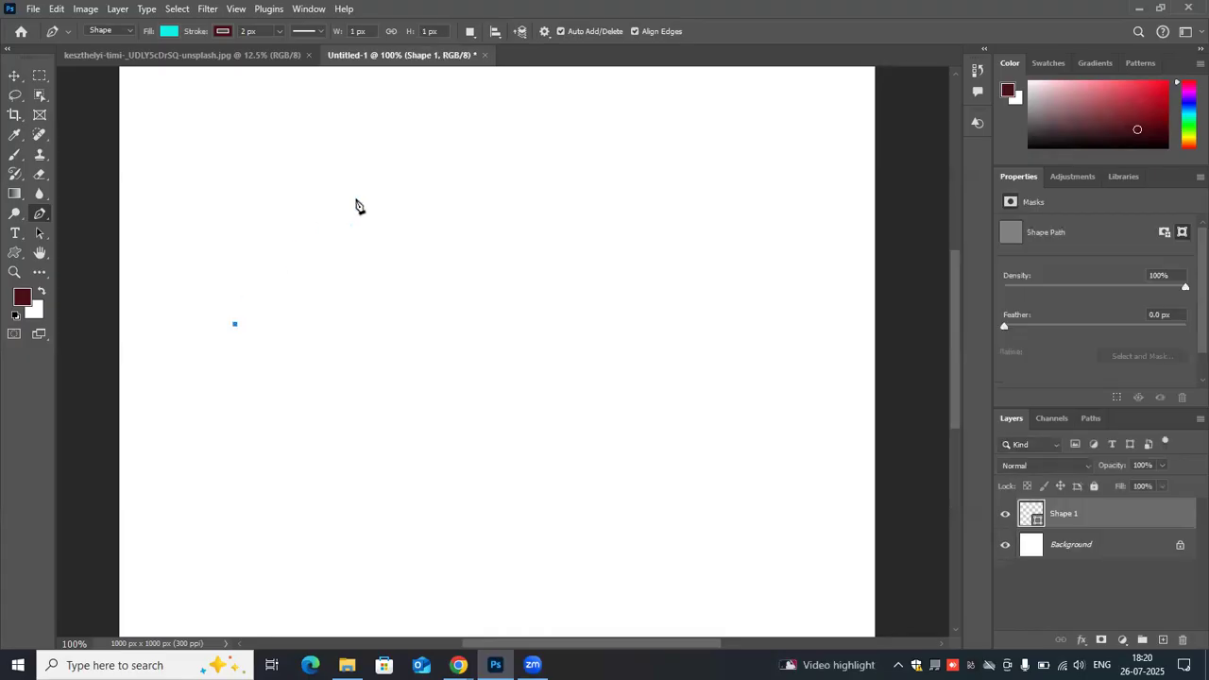
click(395, 174)
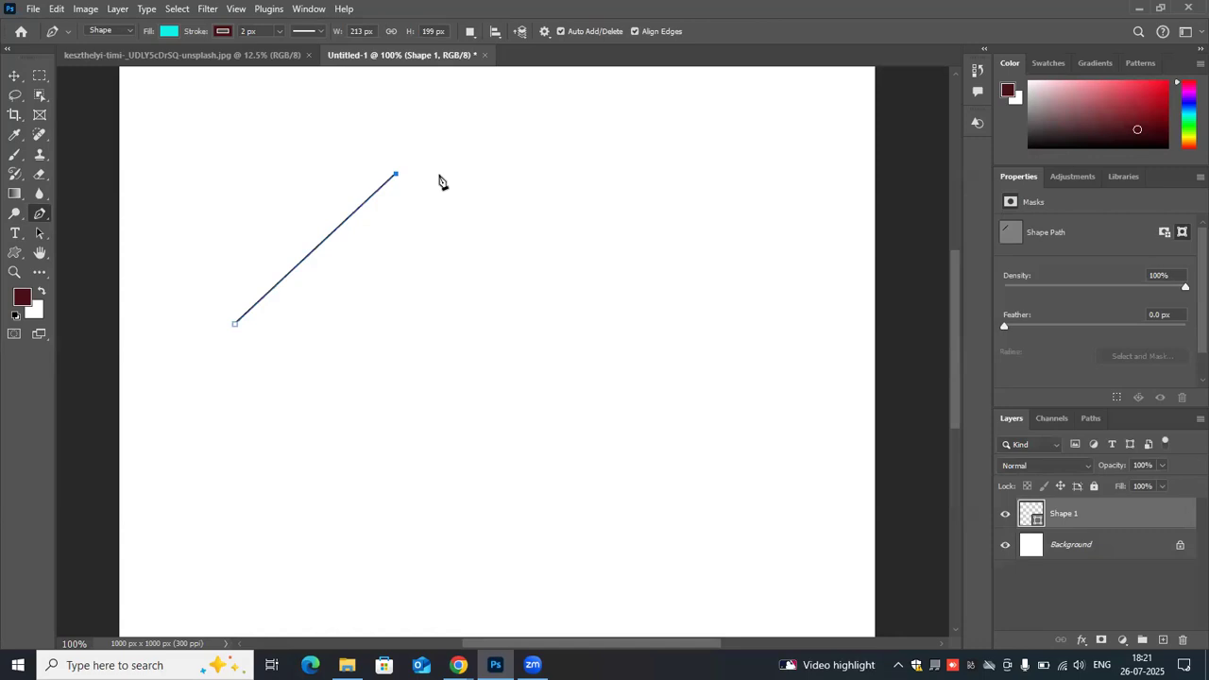
drag(437, 175, 585, 230)
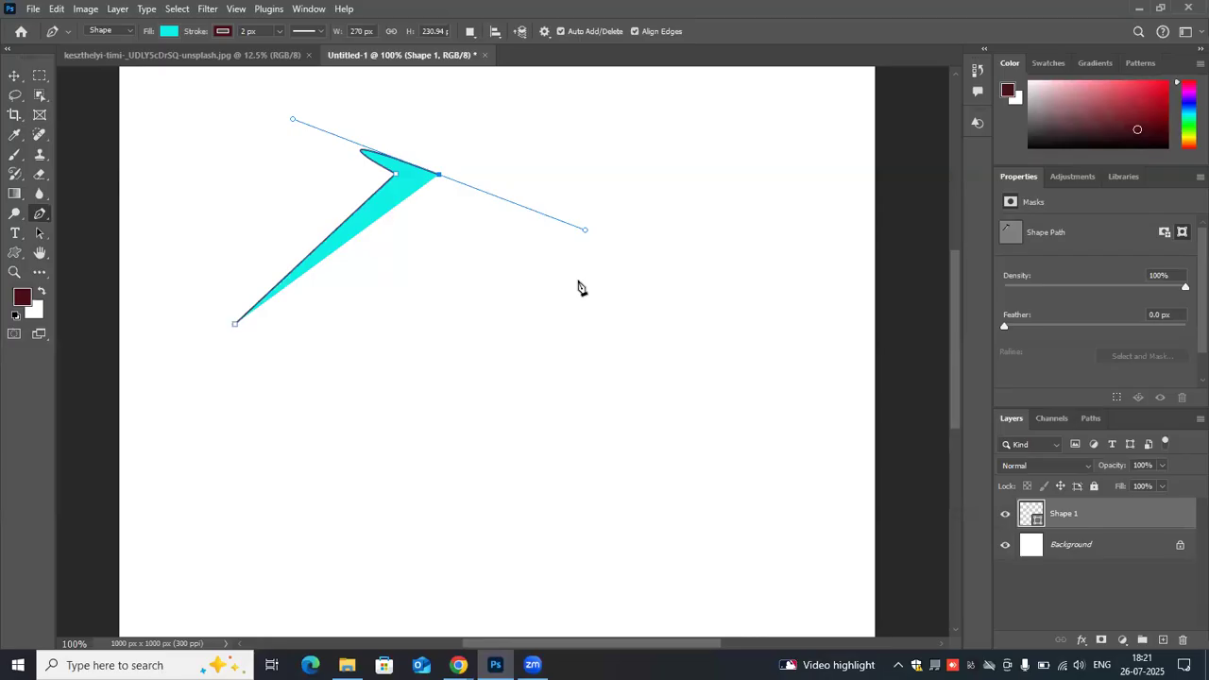
key(ctrl+z)
key(ctrl+z)
- Try an arched Pen segment about 337 × 230 px with a long diagonal handle, and undo it
click(249, 319)
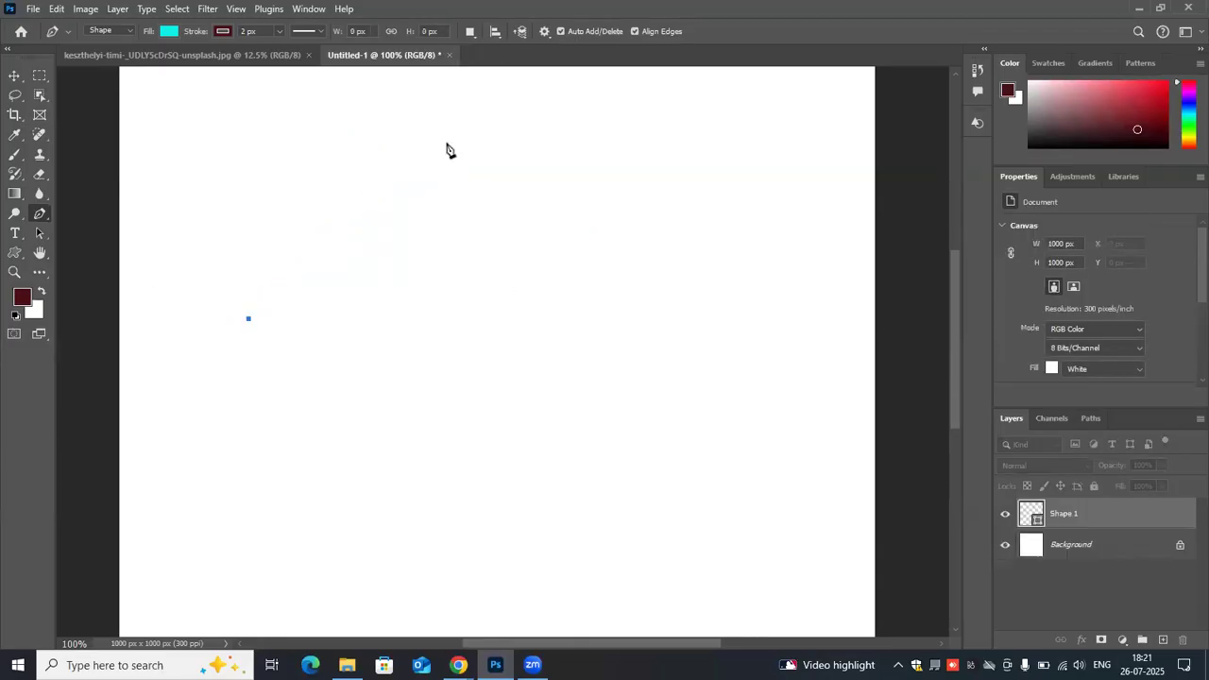
drag(484, 118, 566, 260)
drag(600, 212, 659, 298)
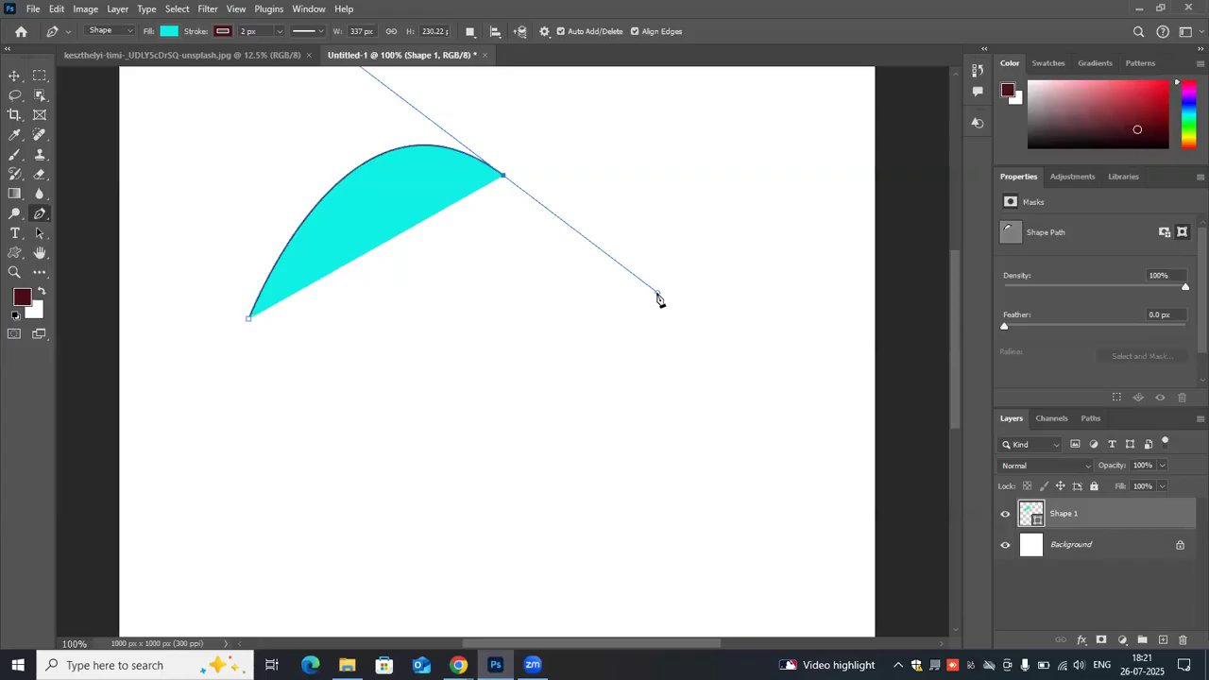
drag(654, 298, 616, 348)
key(ctrl+z)
key(ctrl+z)
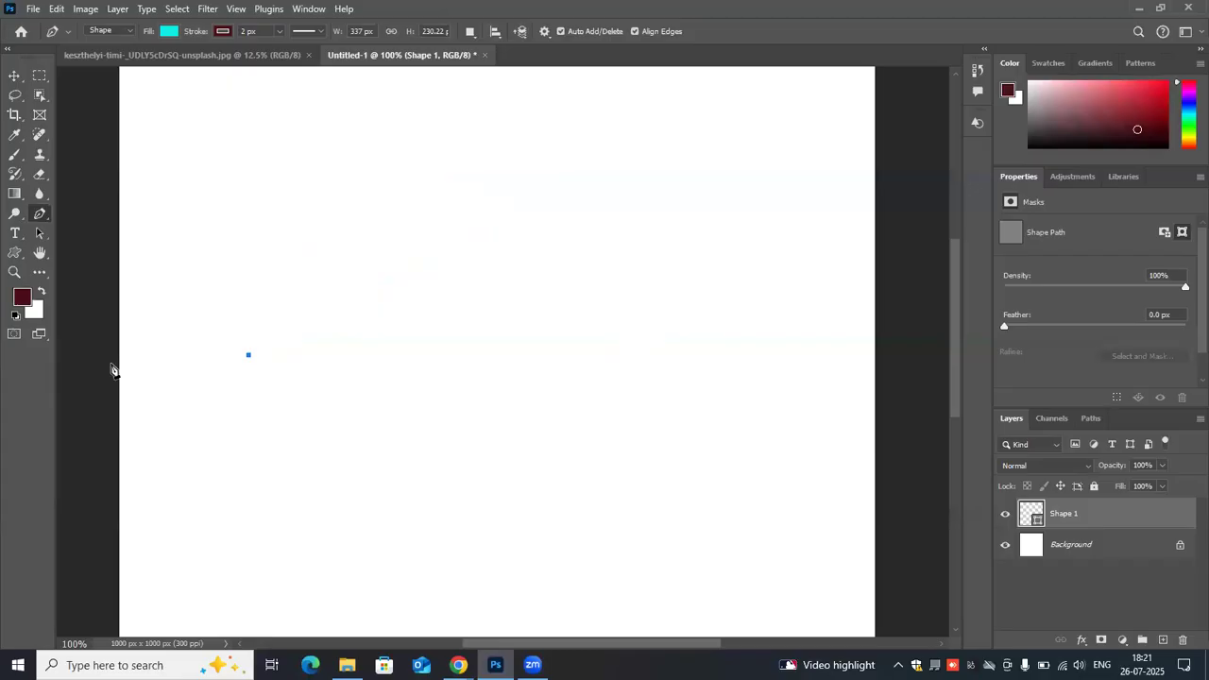
key(ctrl+z)
- Draw a closed three-anchor cyan Pen shape about 394 × 252 px, with a rounded top and a straight bottom edge
click(270, 363)
drag(436, 186, 481, 223)
drag(548, 250, 651, 214)
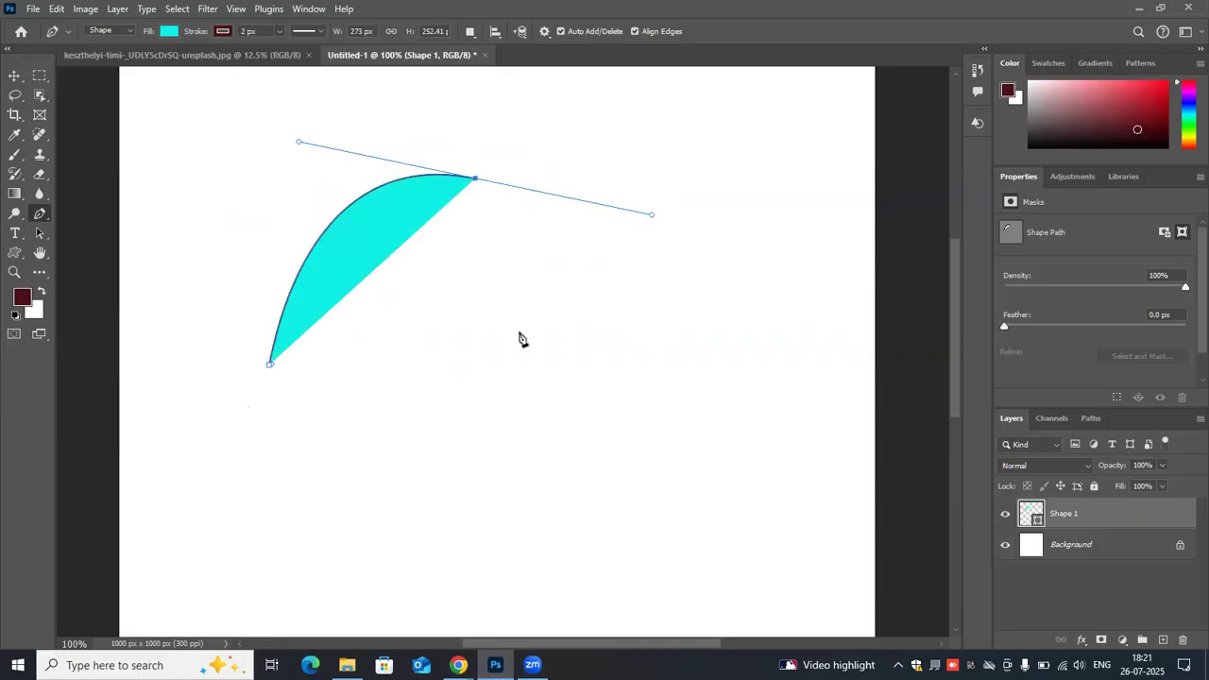
click(518, 331)
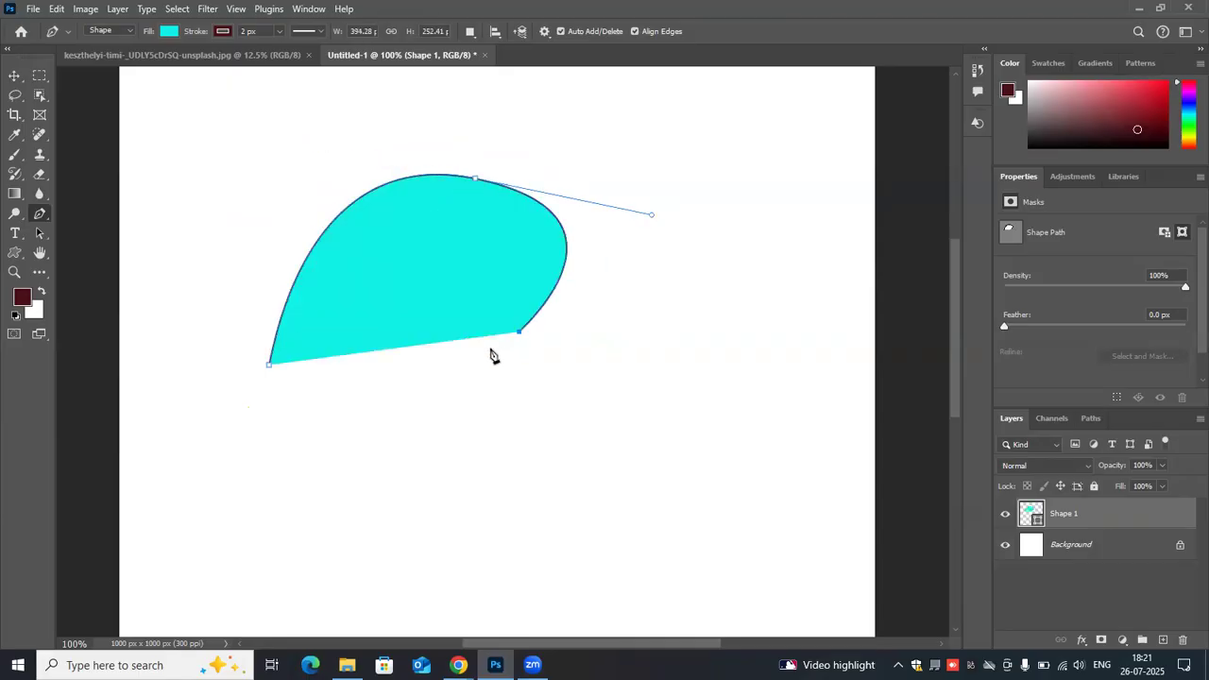
click(270, 366)
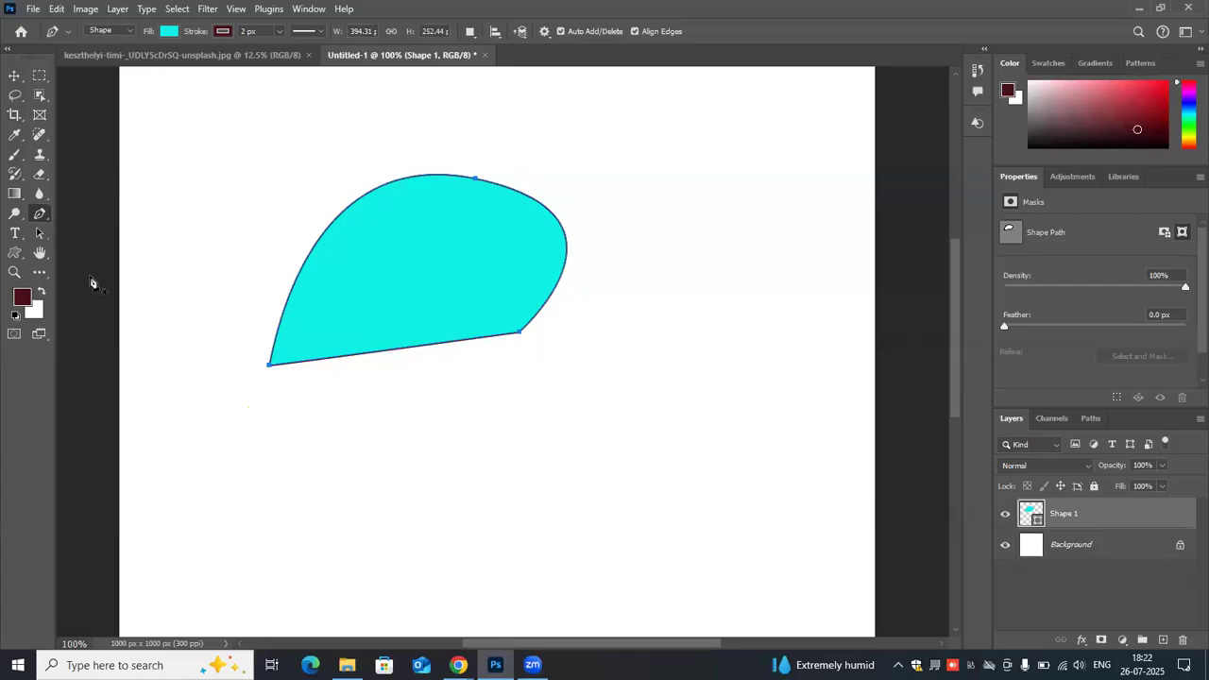
- Add an anchor midway along the straight bottom edge and pull it up into the shape to form a concave curve
click(392, 351)
drag(390, 350, 416, 257)
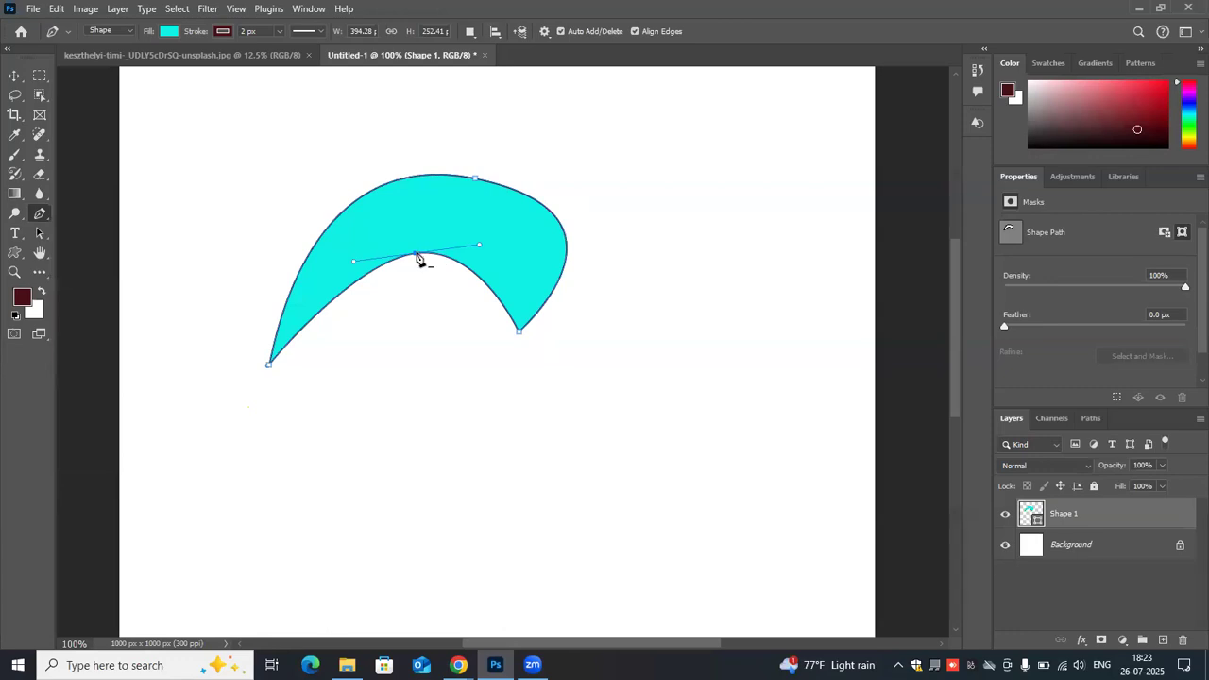
mouse_move(417, 252)
mouse_down()
mouse_move(414, 324)
mouse_move(433, 262)
mouse_up()
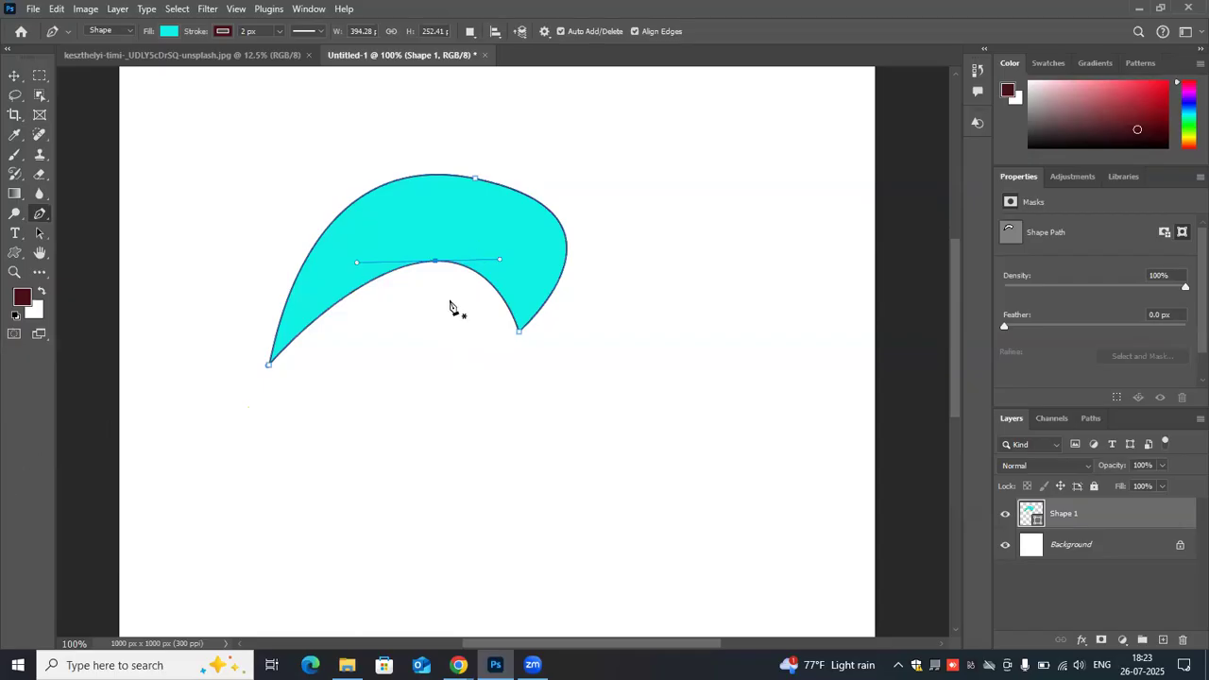
- Select the whole path with the Path Selection Tool and move it slightly up the canvas
click(45, 239)
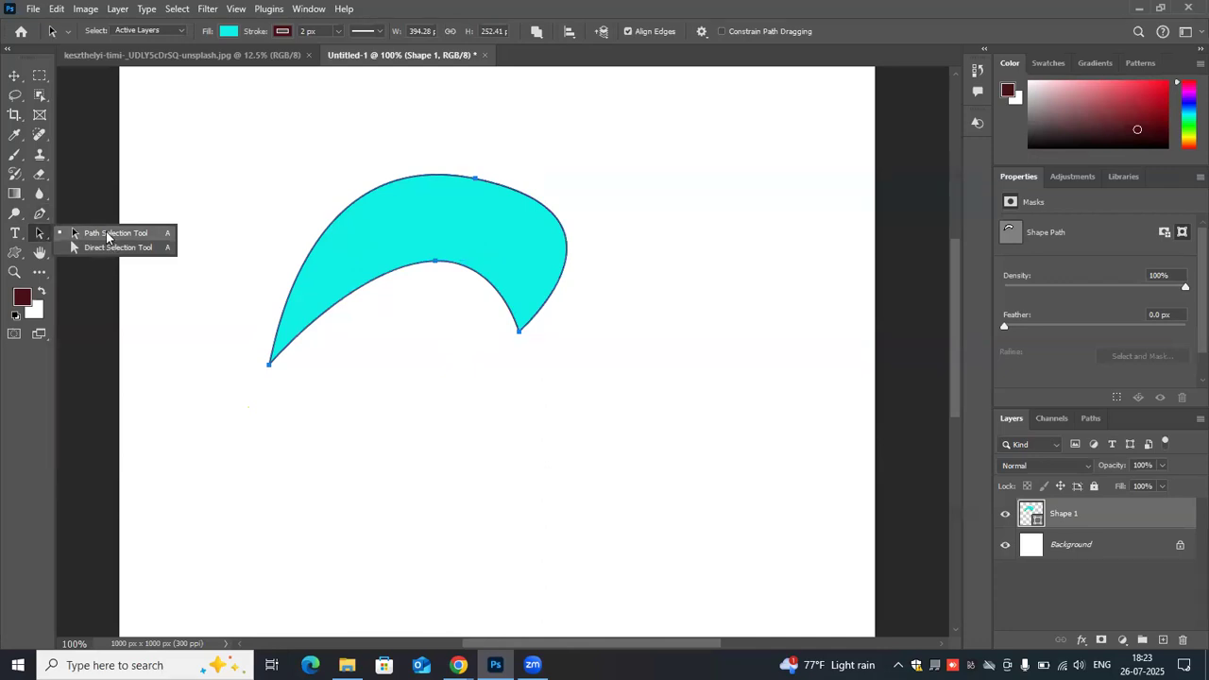
click(41, 214)
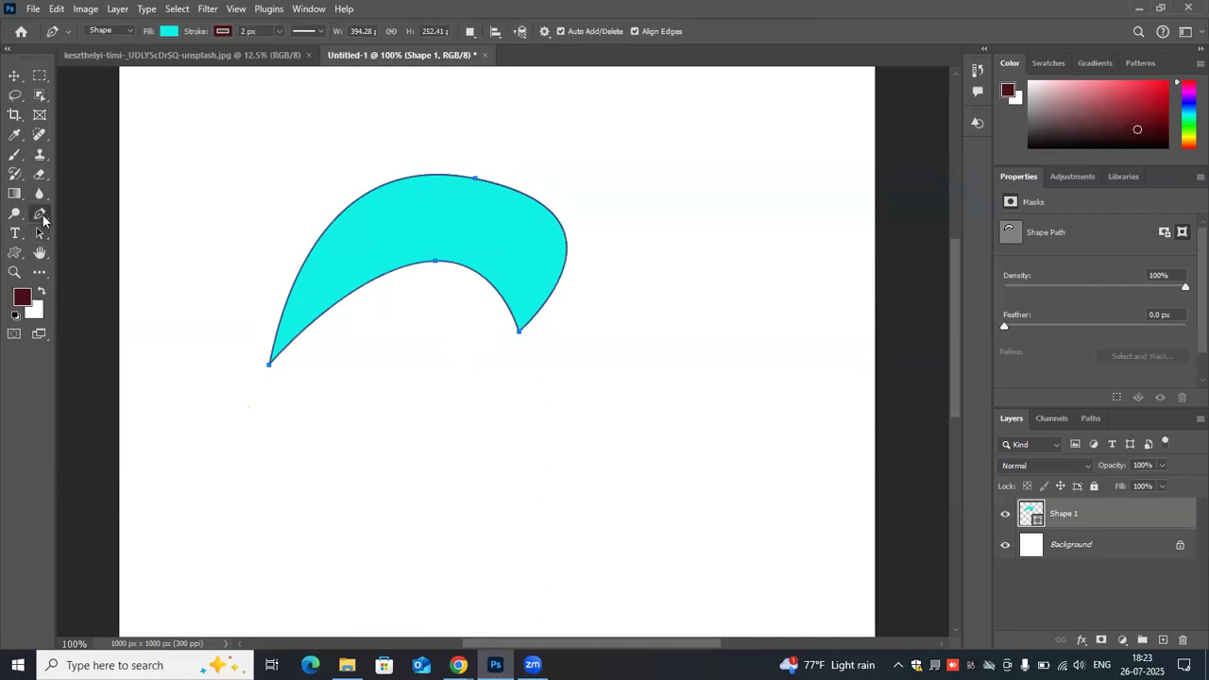
click(43, 234)
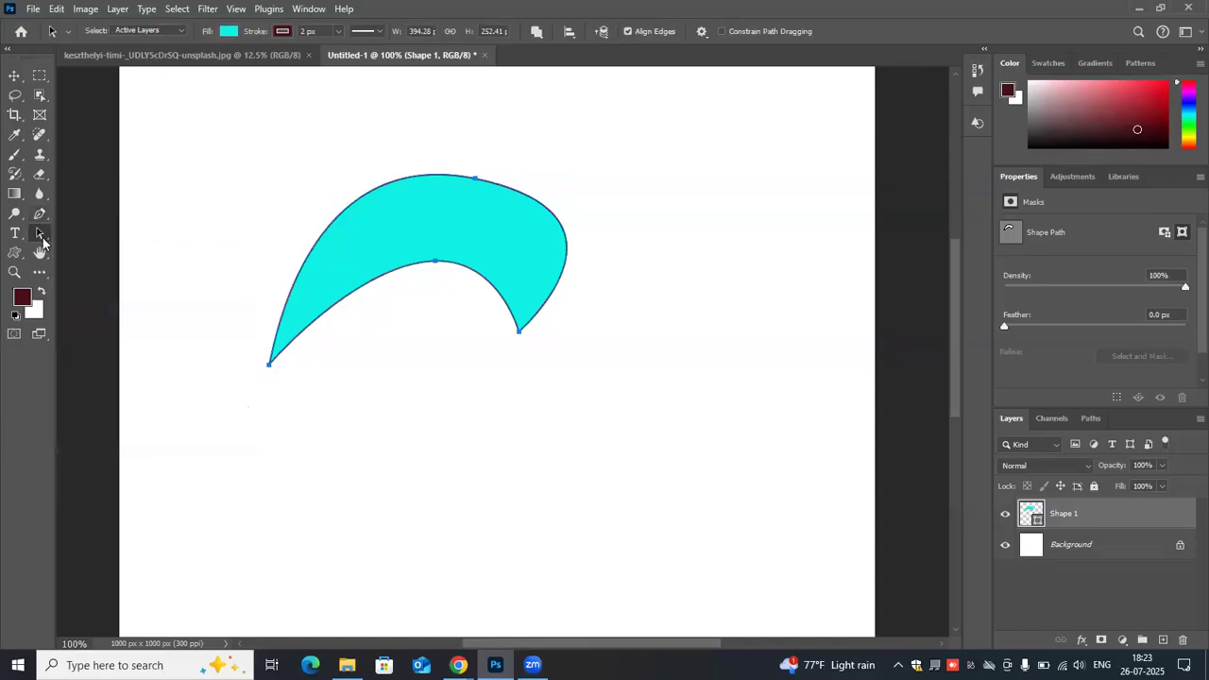
right_click(42, 236)
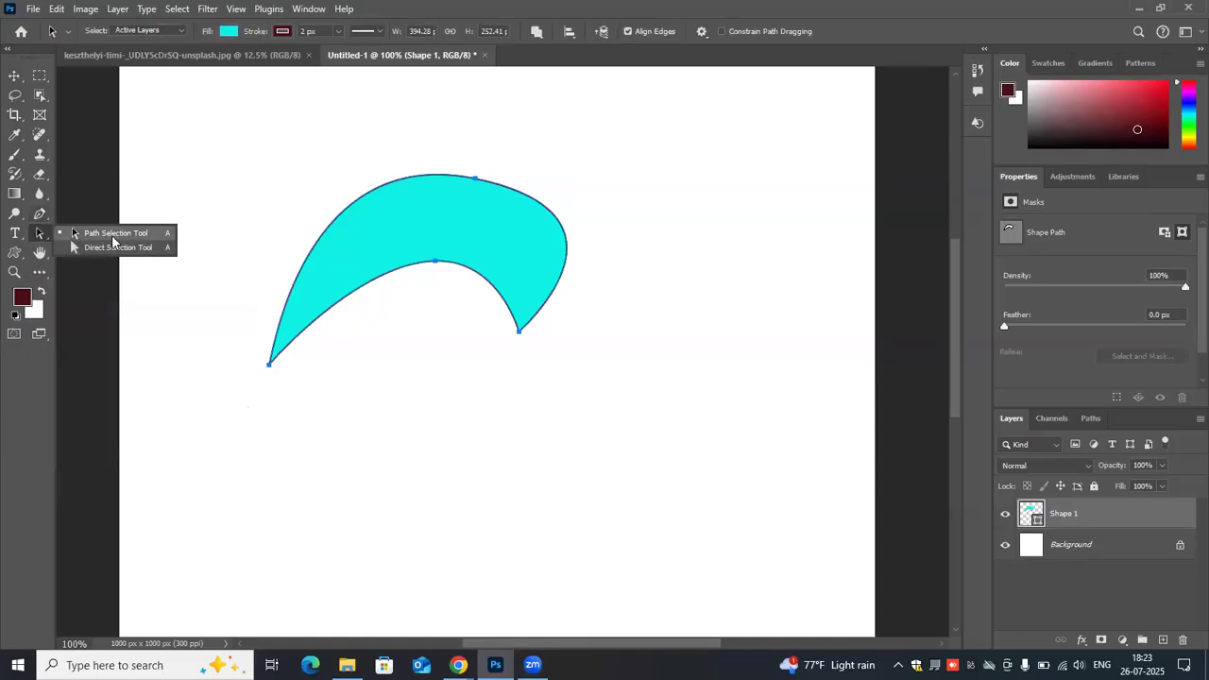
click(43, 274)
click(44, 274)
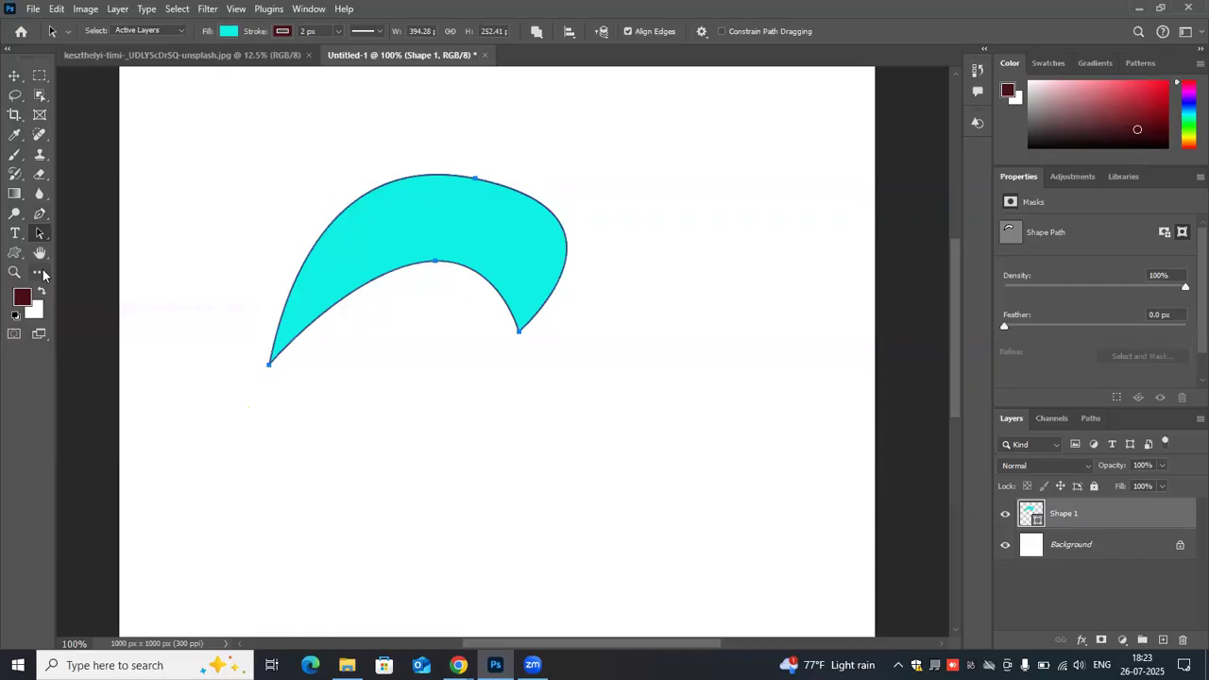
click(695, 156)
drag(257, 141, 574, 350)
drag(436, 231, 443, 196)
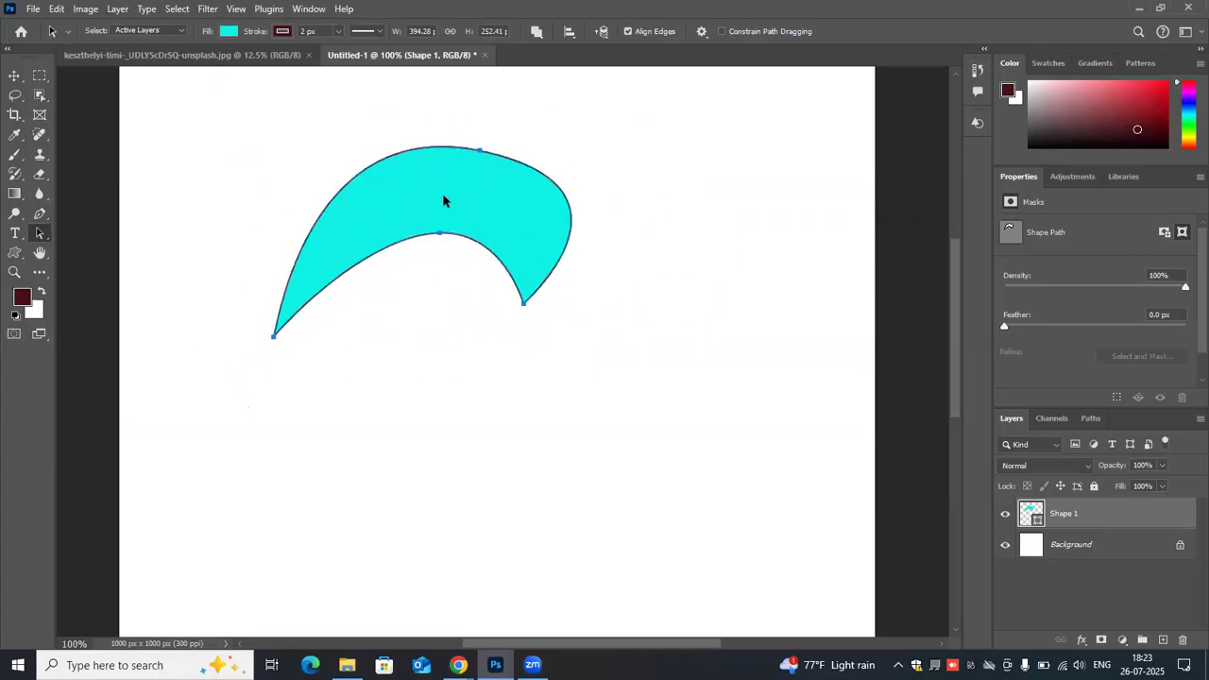
- Undo the whole-path move, and raise the shape's lower-right anchor beside the inner curve's anchor with the Direct Selection Tool
right_click(49, 238)
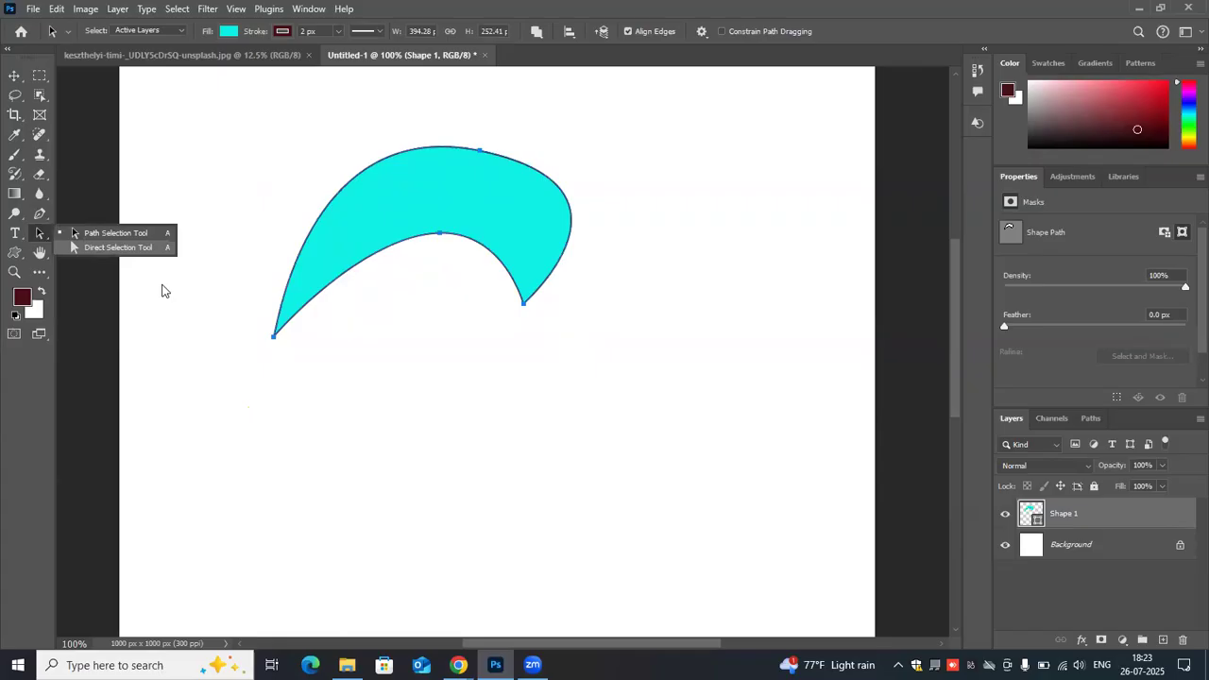
click(225, 363)
drag(239, 326, 332, 402)
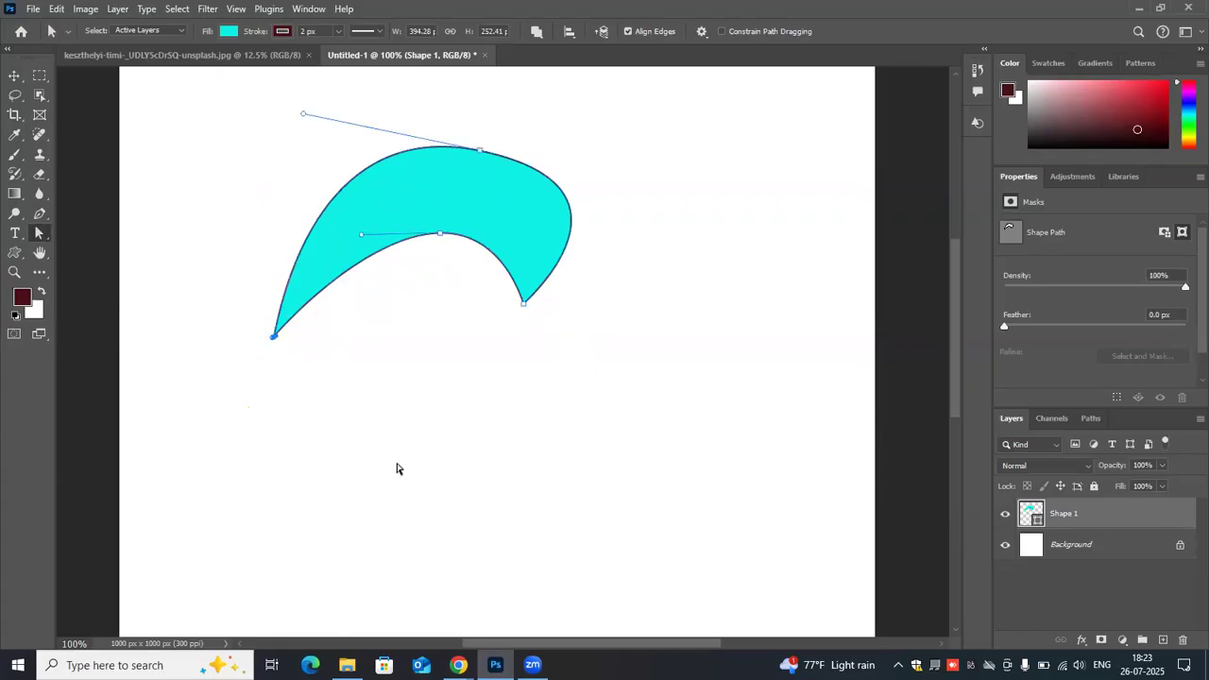
key(ctrl+z)
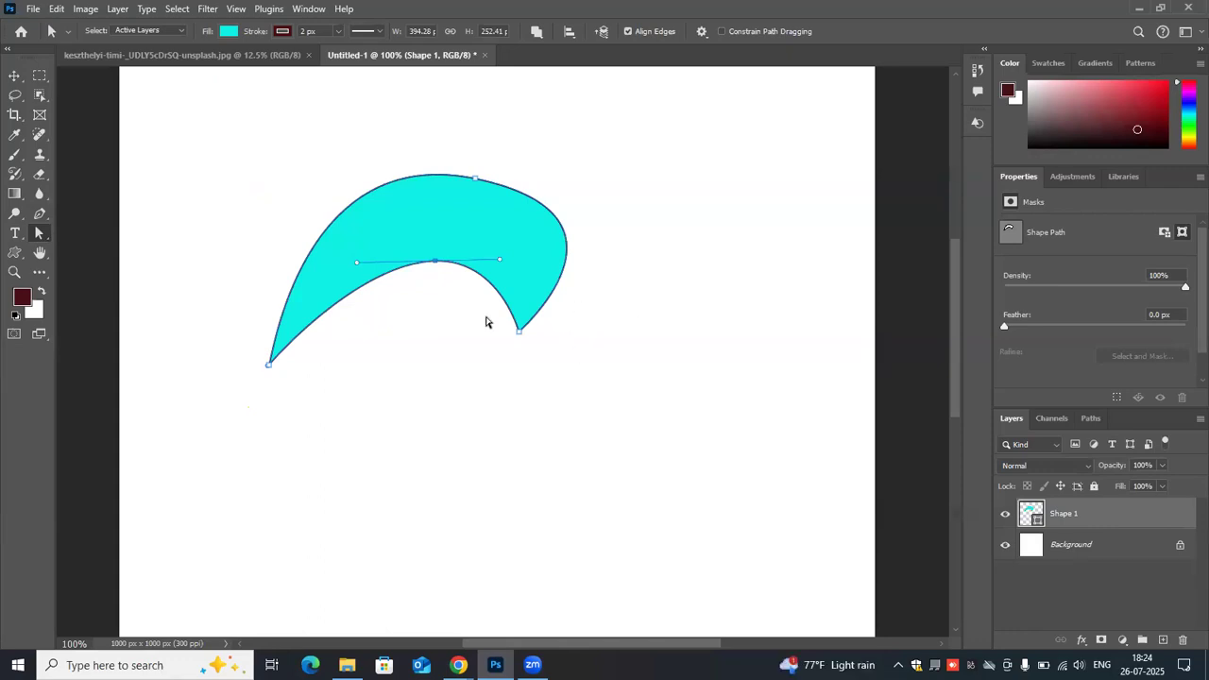
click(519, 332)
drag(519, 333, 499, 259)
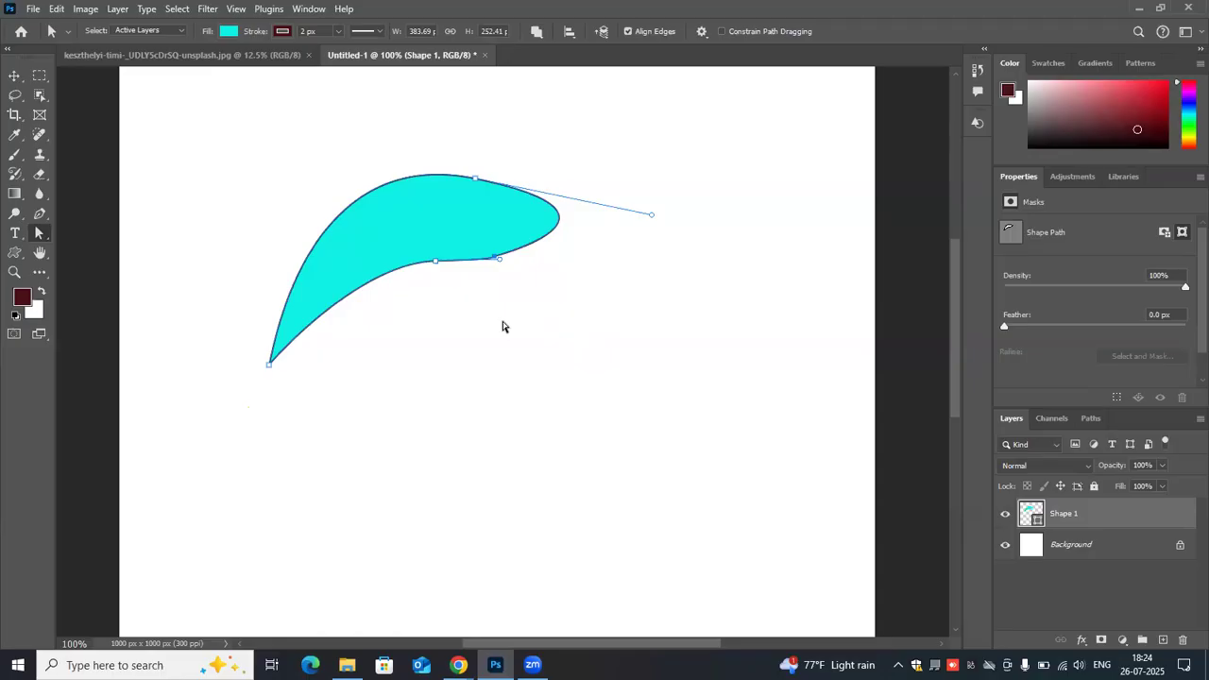
- Undo the lower-right anchor's move and reselect that anchor with the Direct Selection Tool
key(ctrl+z)
key(ctrl+z)
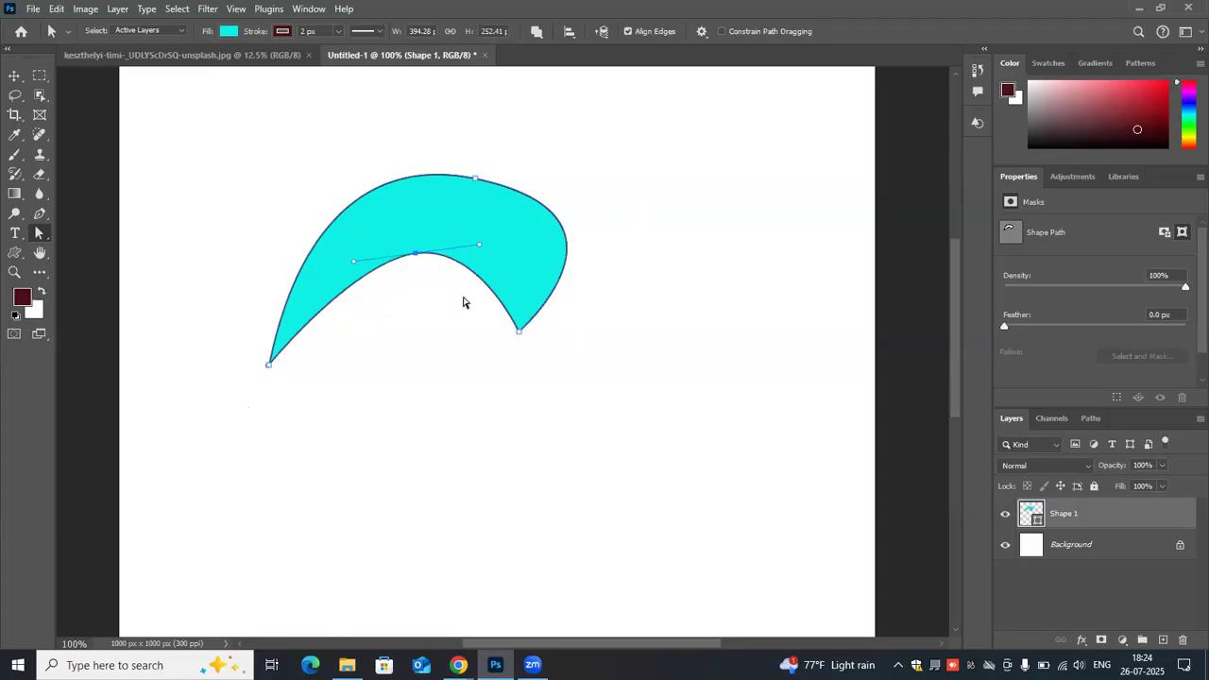
click(518, 329)
click(525, 332)
right_click(40, 234)
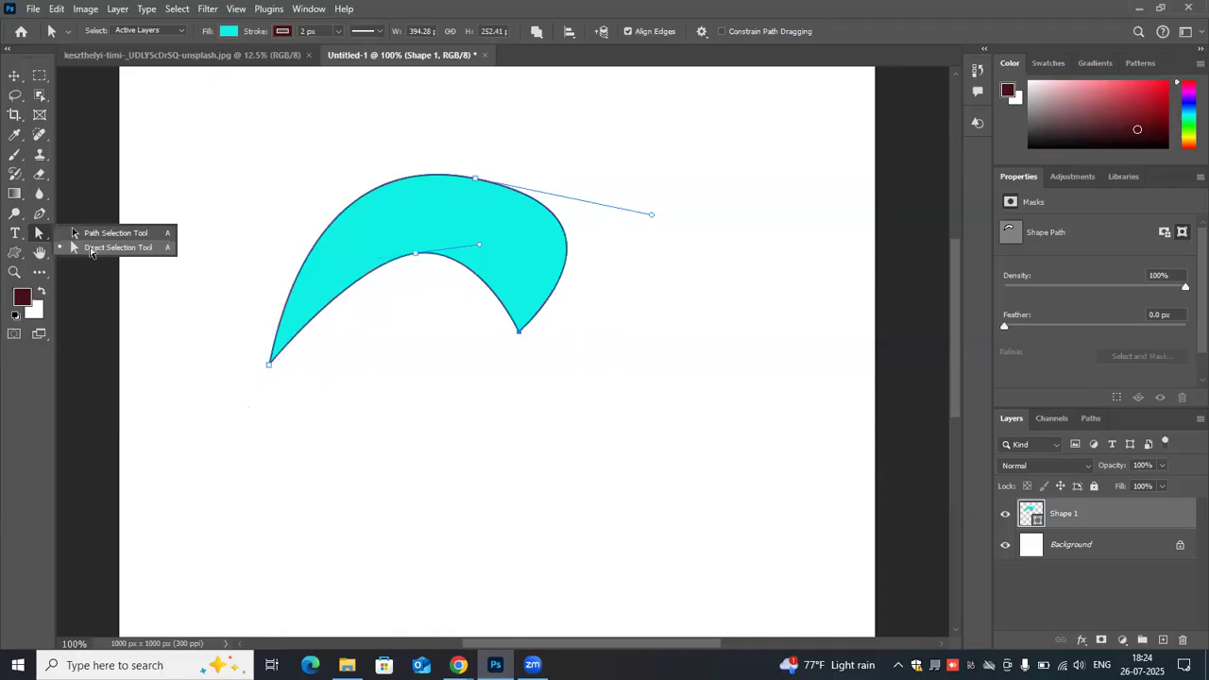
click(90, 247)
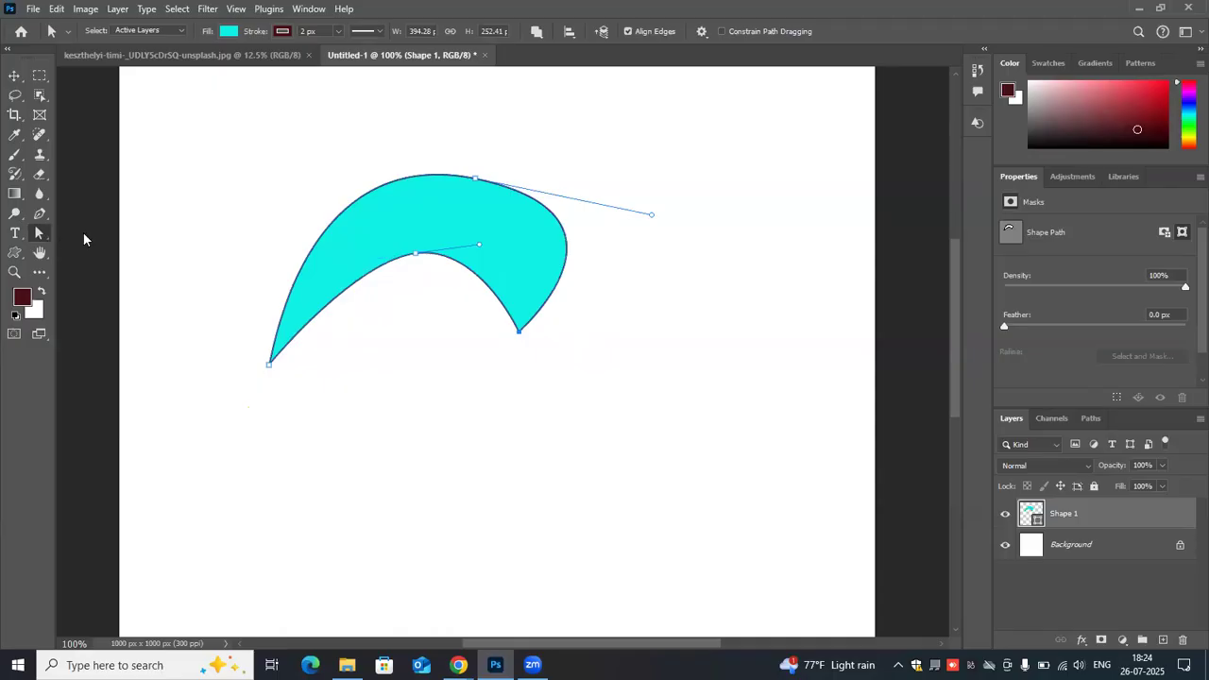
right_click(39, 233)
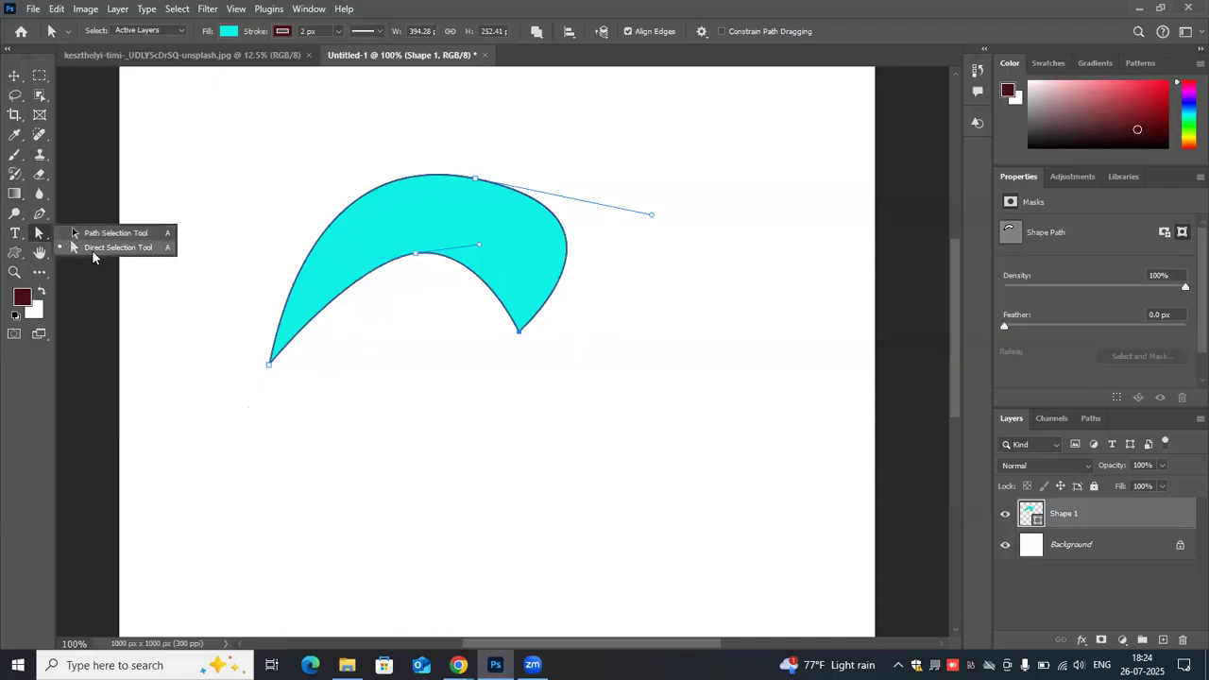
click(247, 349)
- Undo the lower-left anchor adjustment and the inner curve, and pull the lower-left anchor inward to notch the shape's left side
drag(241, 338, 268, 368)
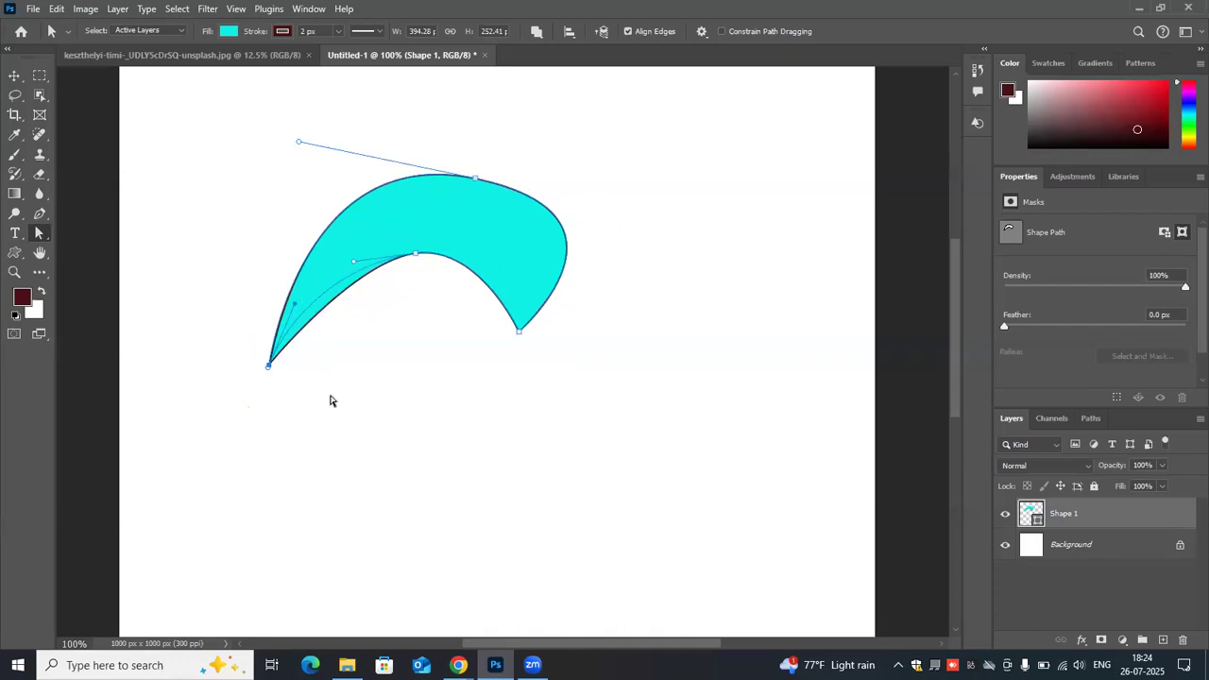
key(ctrl+z)
key(ctrl+z)
drag(238, 338, 430, 265)
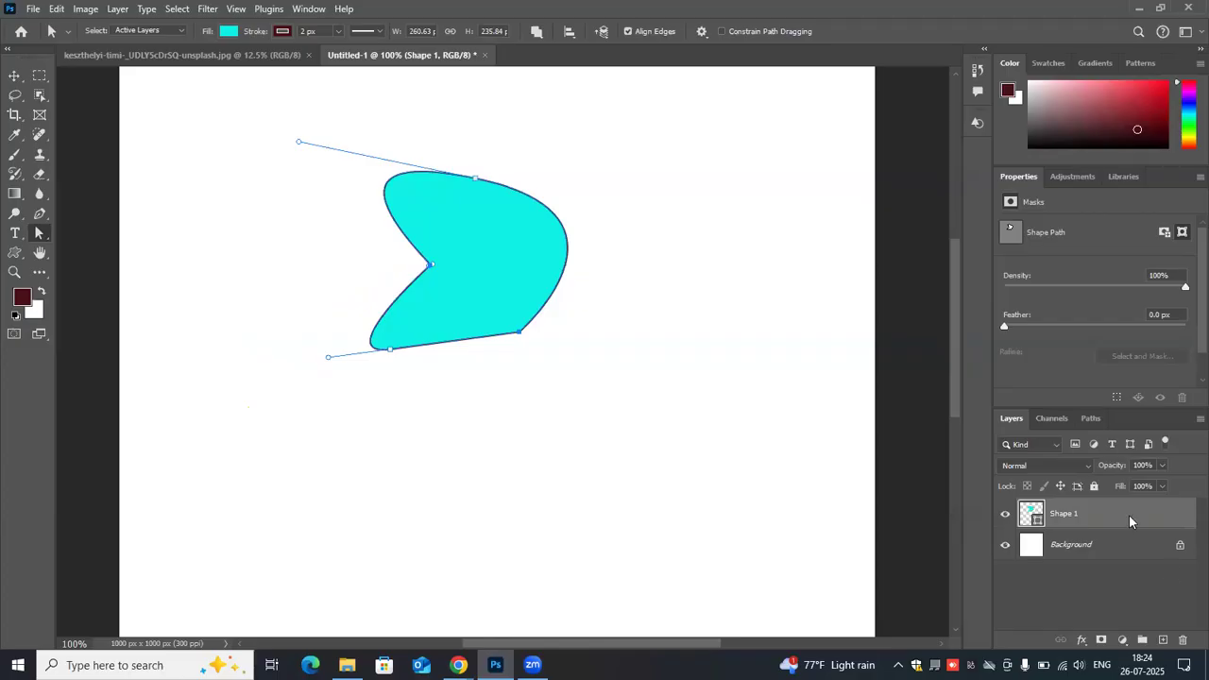
- Delete the Shape 1 layer and draw a closed three-anchor Pen shape about 412 × 192 px with a rounded top and straight bottom
click(1181, 642)
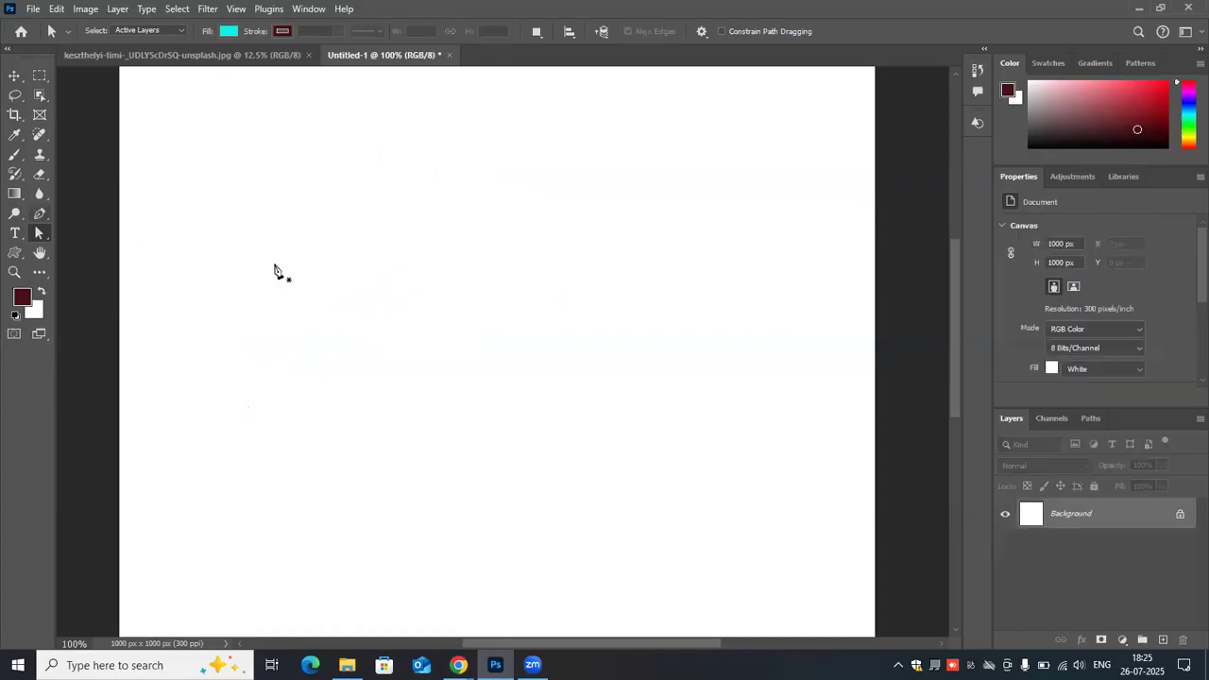
key(p)
drag(385, 212, 537, 225)
click(555, 355)
click(246, 352)
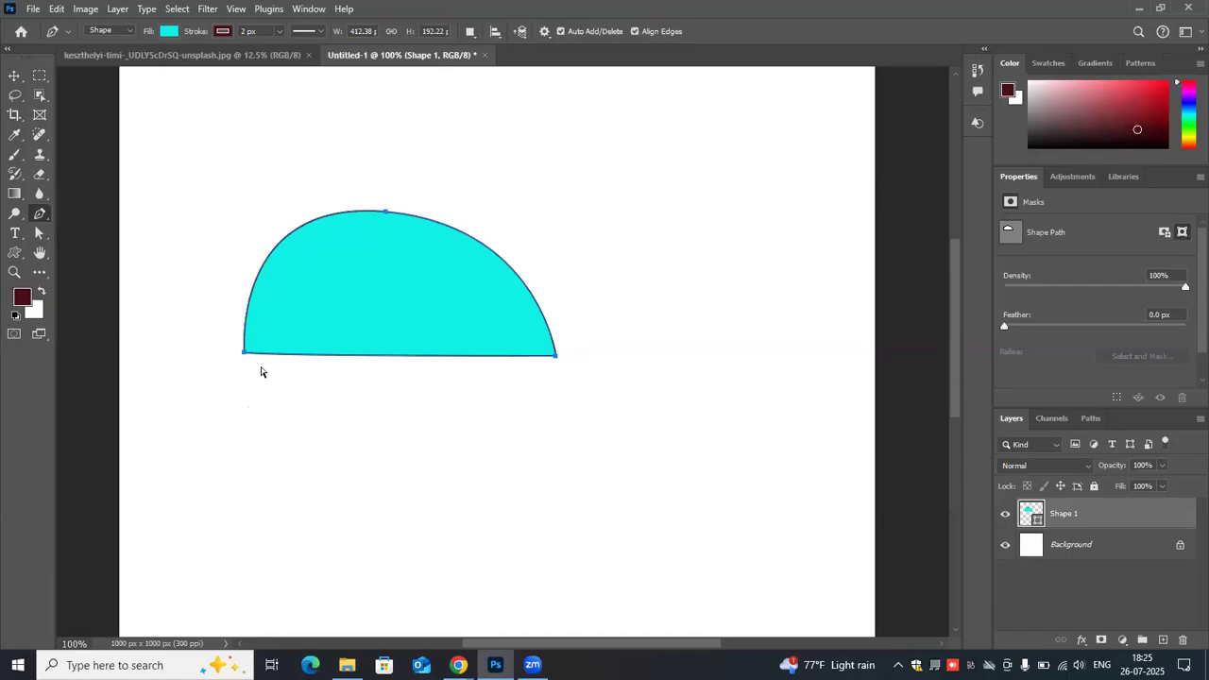
- Add an anchor midway along the bottom edge, pull it up into a concave curve, and undo the pull
mouse_move(386, 355)
mouse_down()
mouse_move(387, 304)
mouse_move(383, 359)
mouse_up()
click(385, 355)
drag(385, 353, 385, 313)
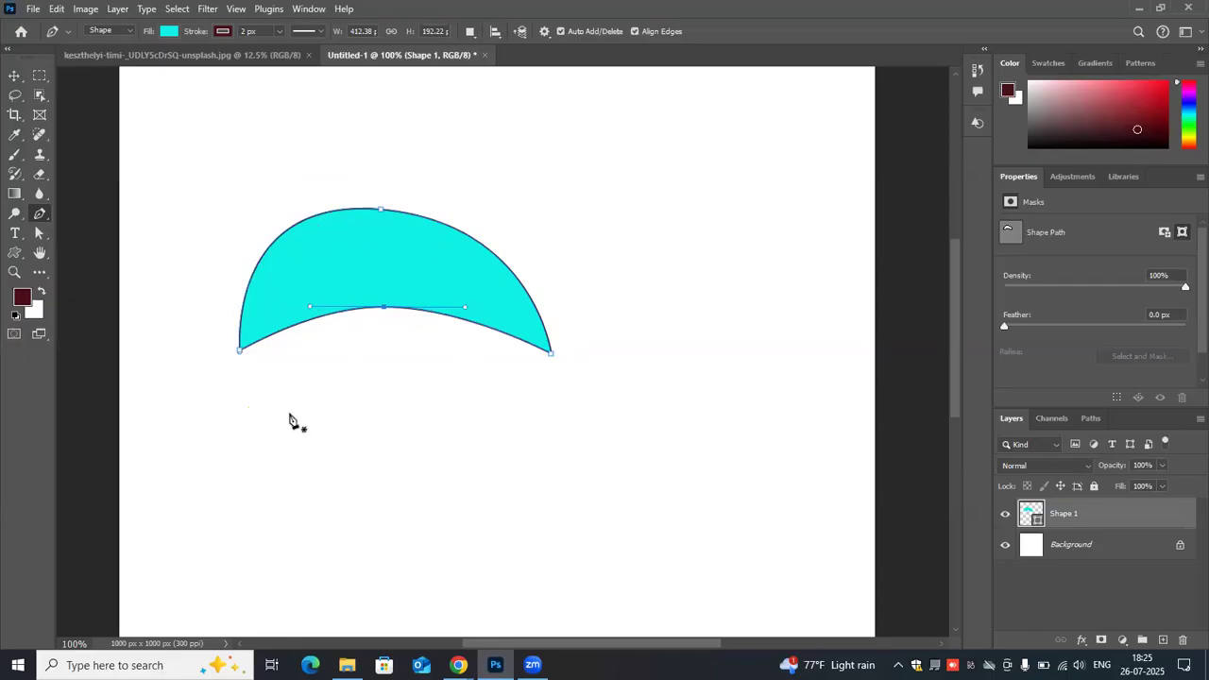
key(ctrl+z)
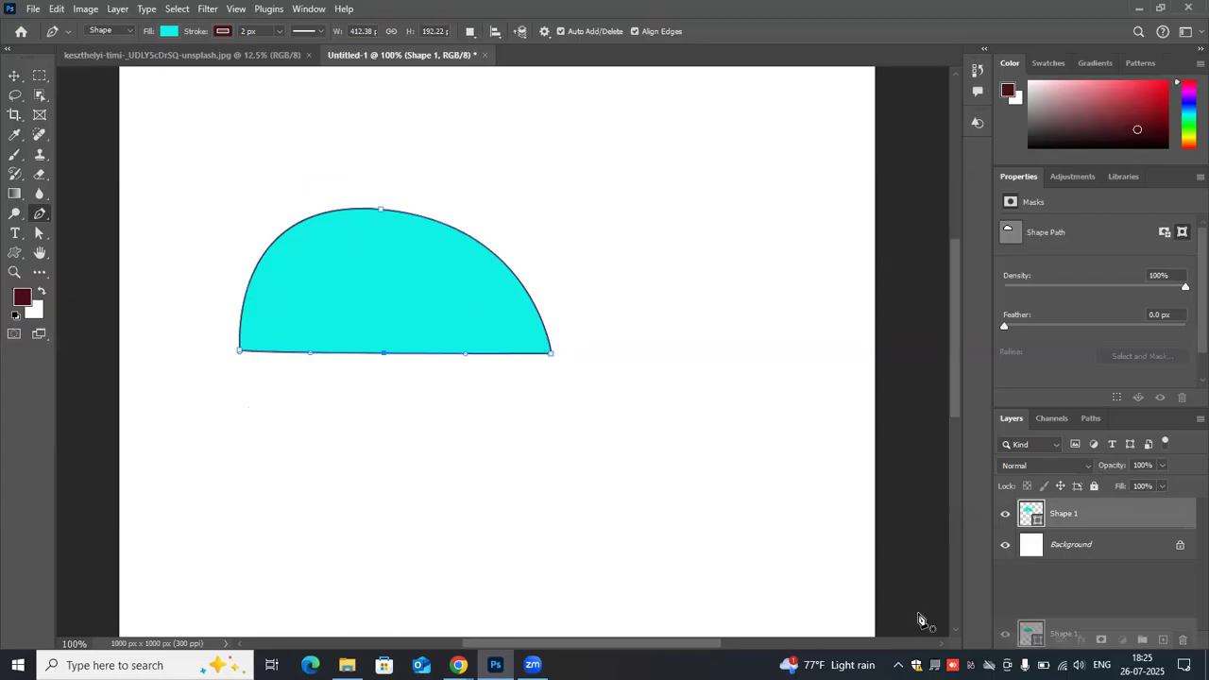
- Replace the rounded shape with a closed, straight-sided five-anchor Pen polygon about 469 × 256 px
key(Return)
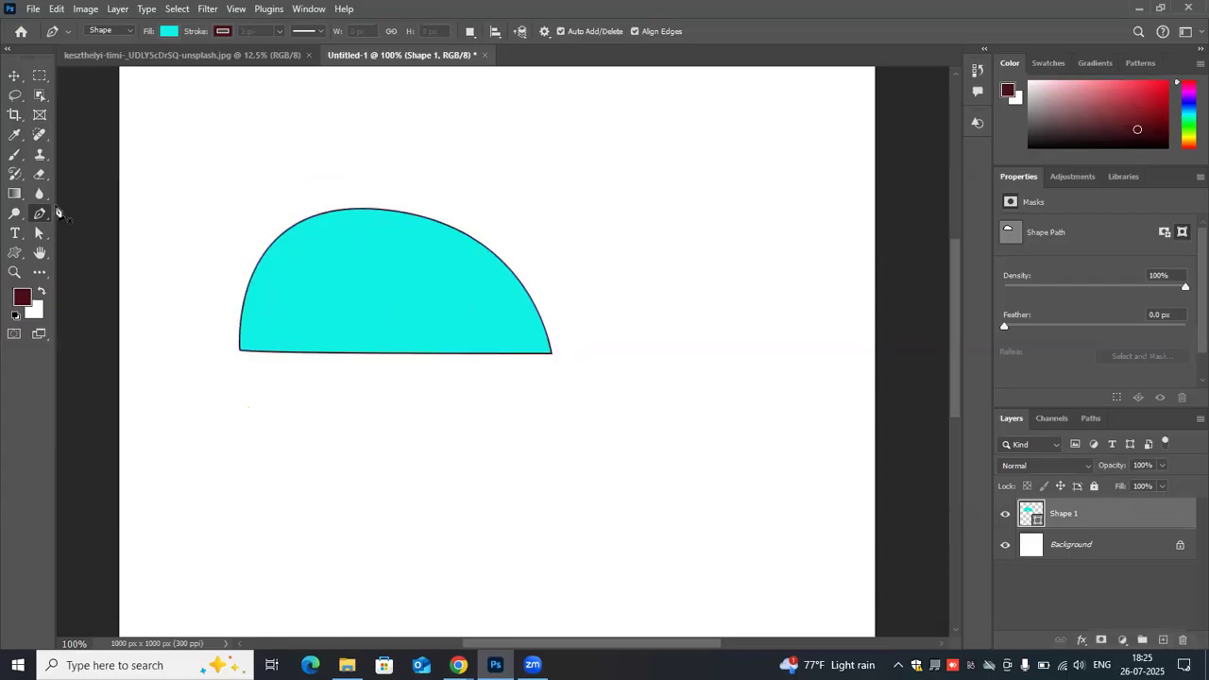
click(629, 174)
click(669, 291)
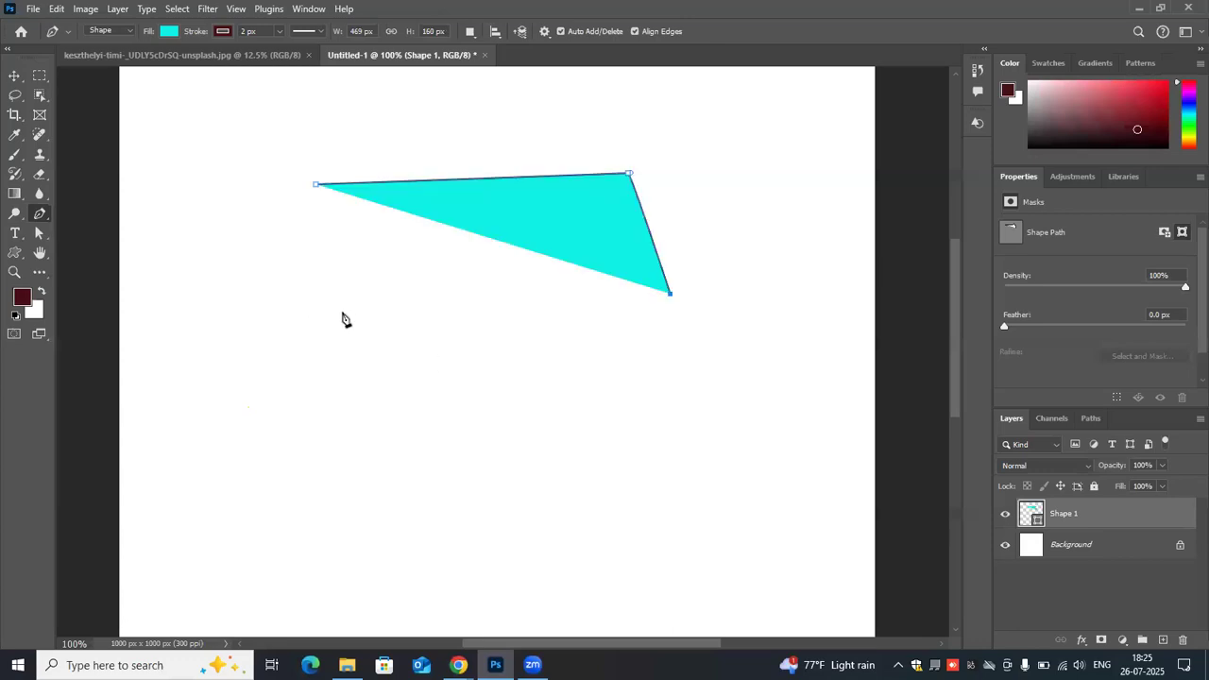
click(475, 366)
click(343, 312)
click(317, 186)
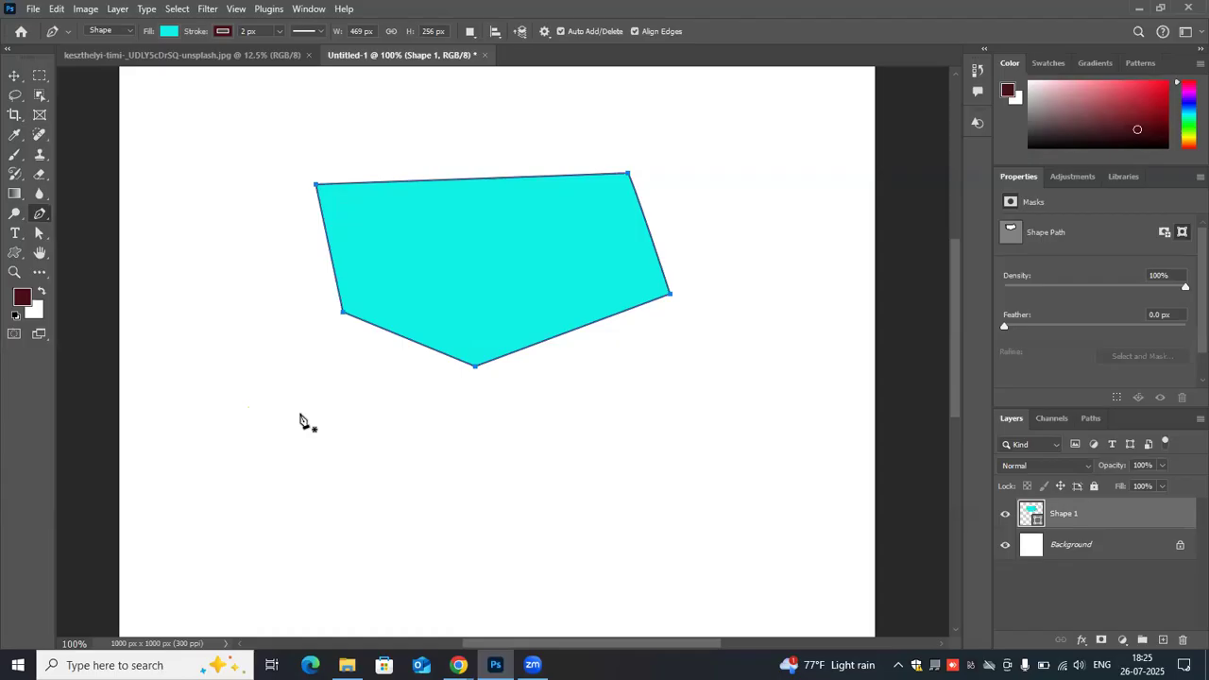
- Undo the polygon's last three anchor placements and close it as a four-sided shape about 469 × 195 px
key(ctrl+z)
key(ctrl+z)
key(ctrl+z)
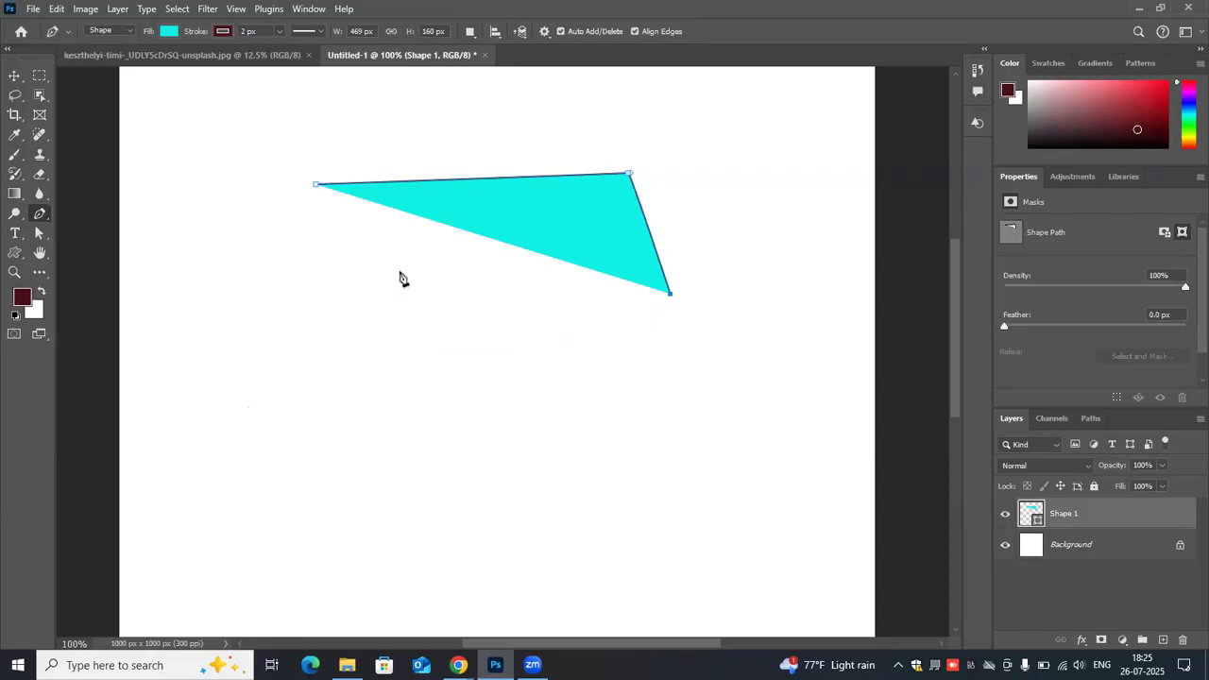
click(454, 319)
click(318, 188)
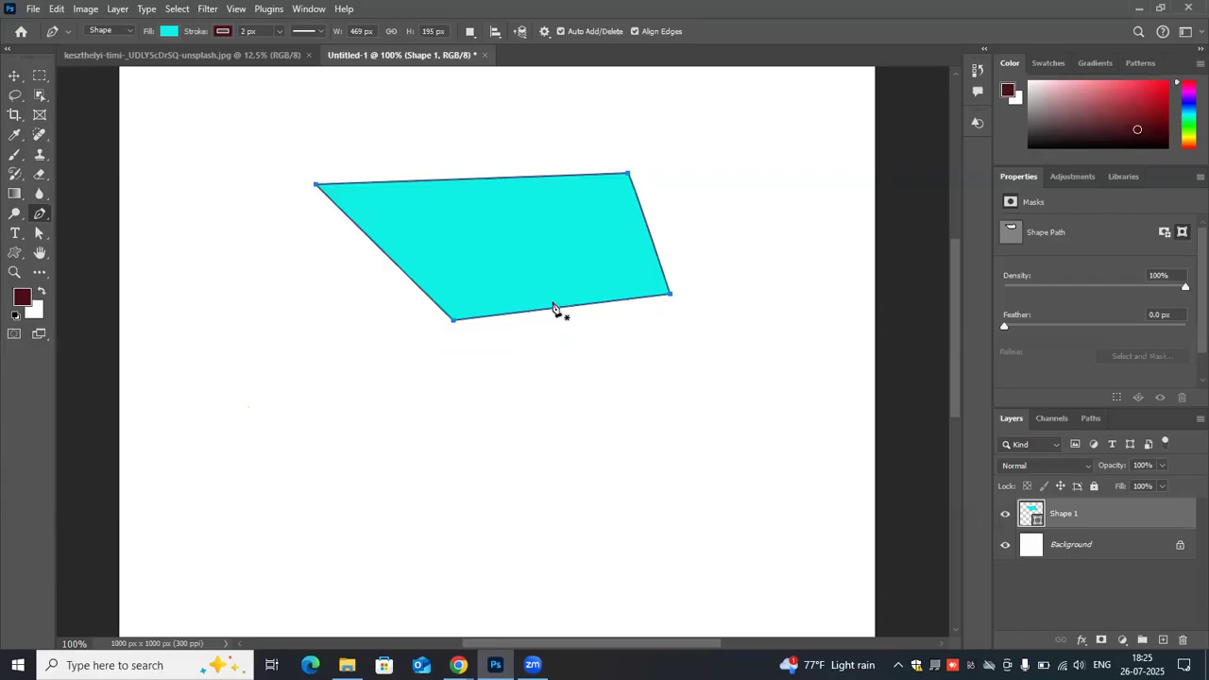
- Pull an added anchor on the lower edge up into a concave curve, and switch that anchor between corner and smooth
click(557, 312)
drag(555, 310, 535, 236)
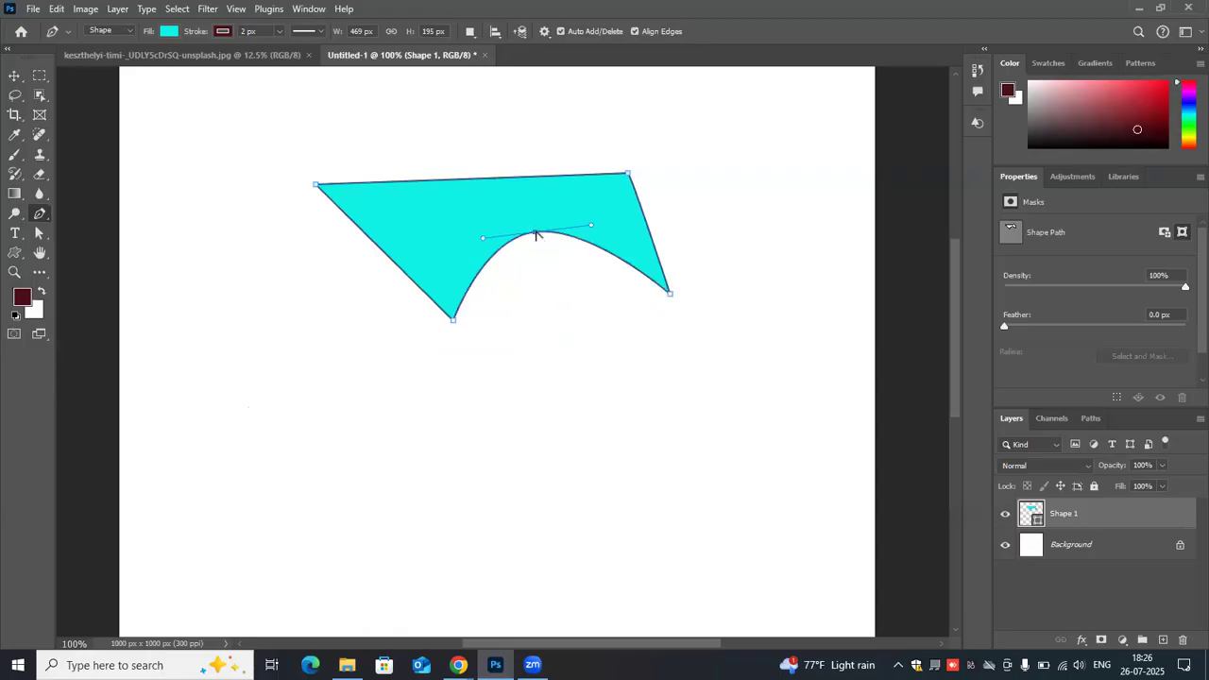
alt+click(536, 234)
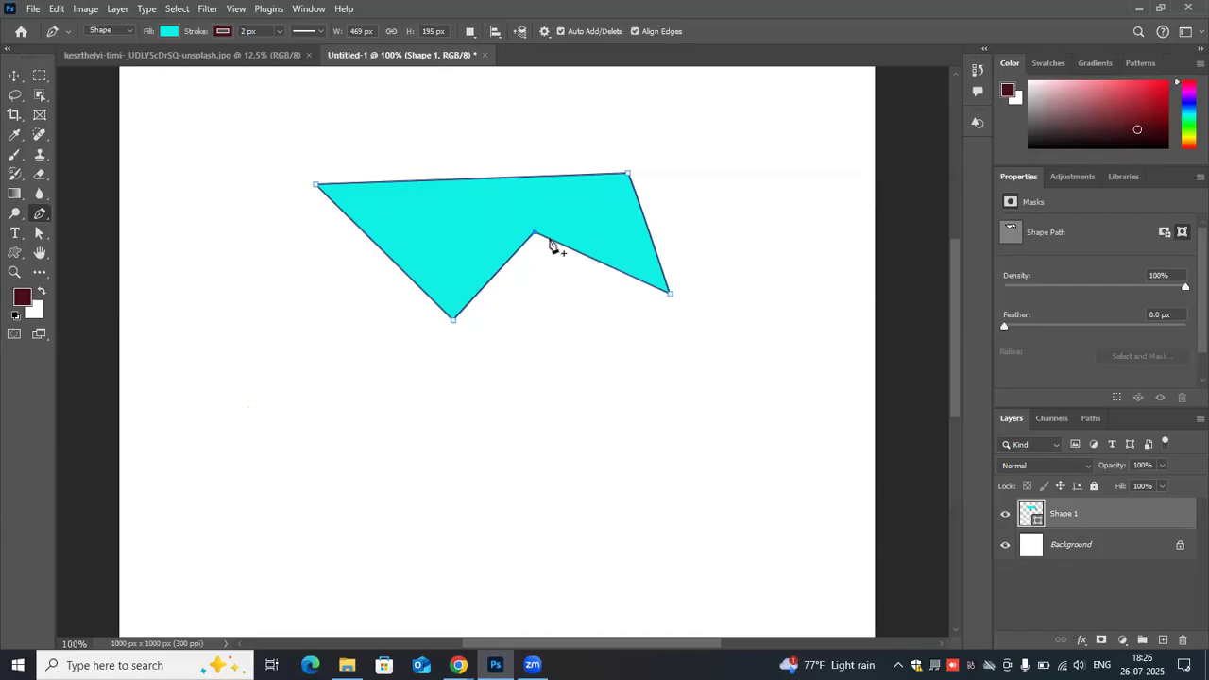
drag(572, 248, 586, 234)
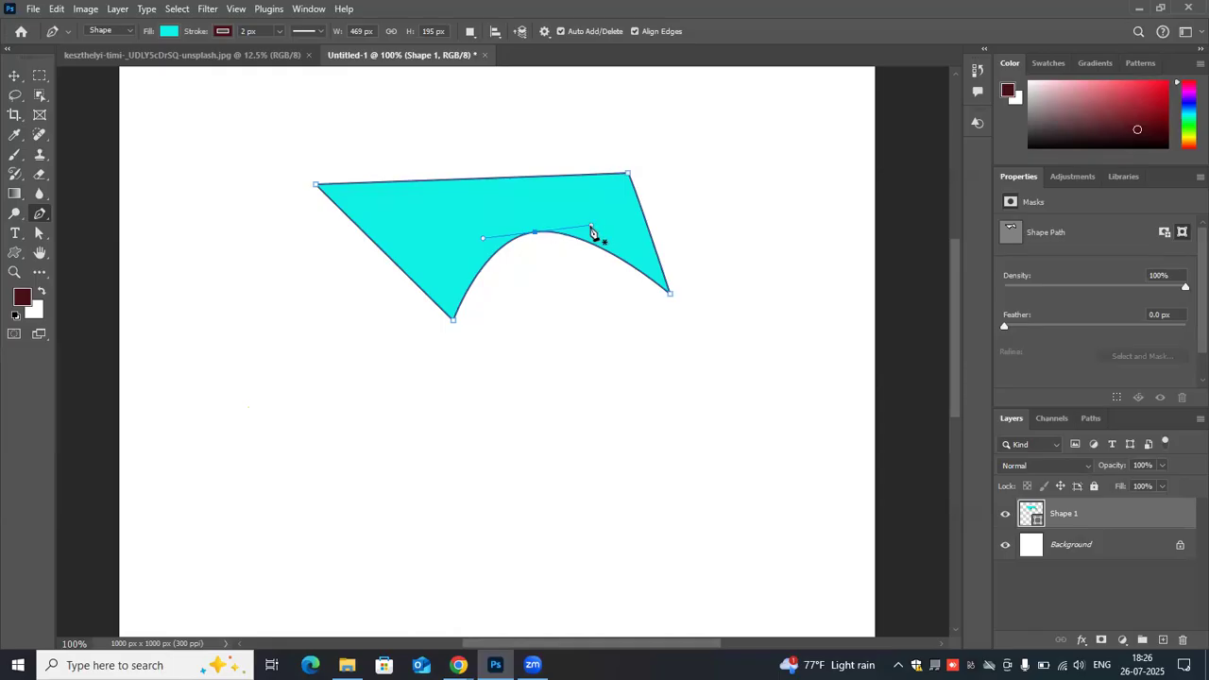
alt+click(535, 234)
alt+click(535, 233)
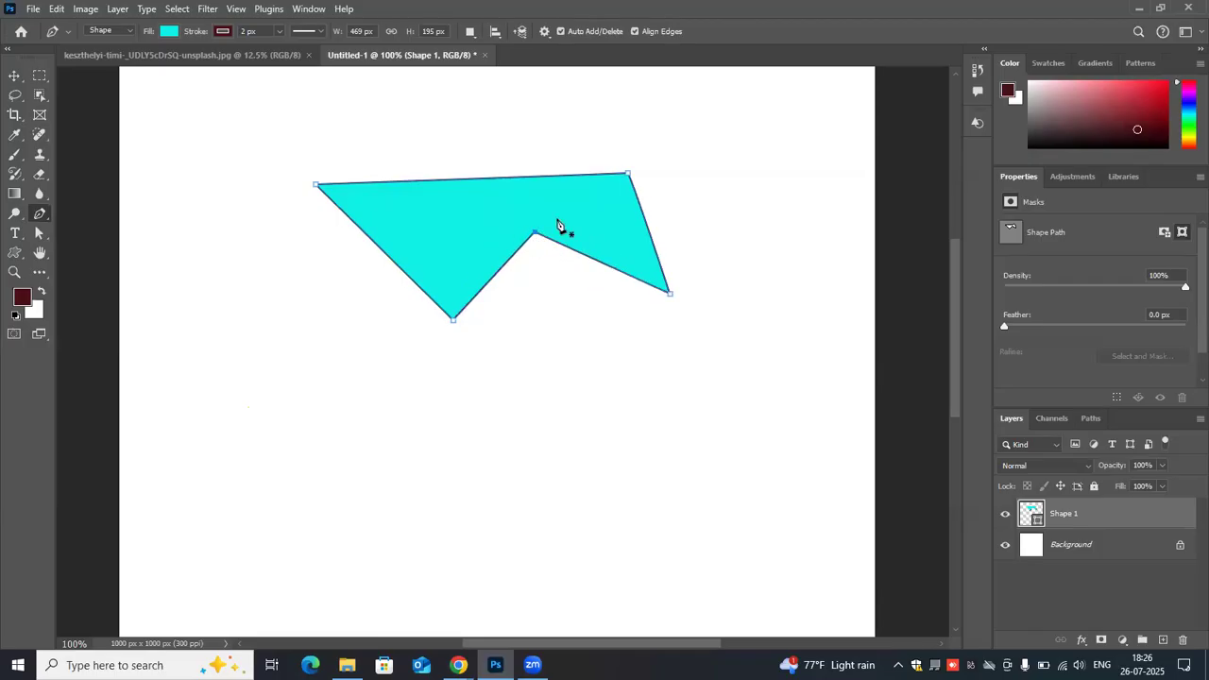
drag(535, 236, 590, 234)
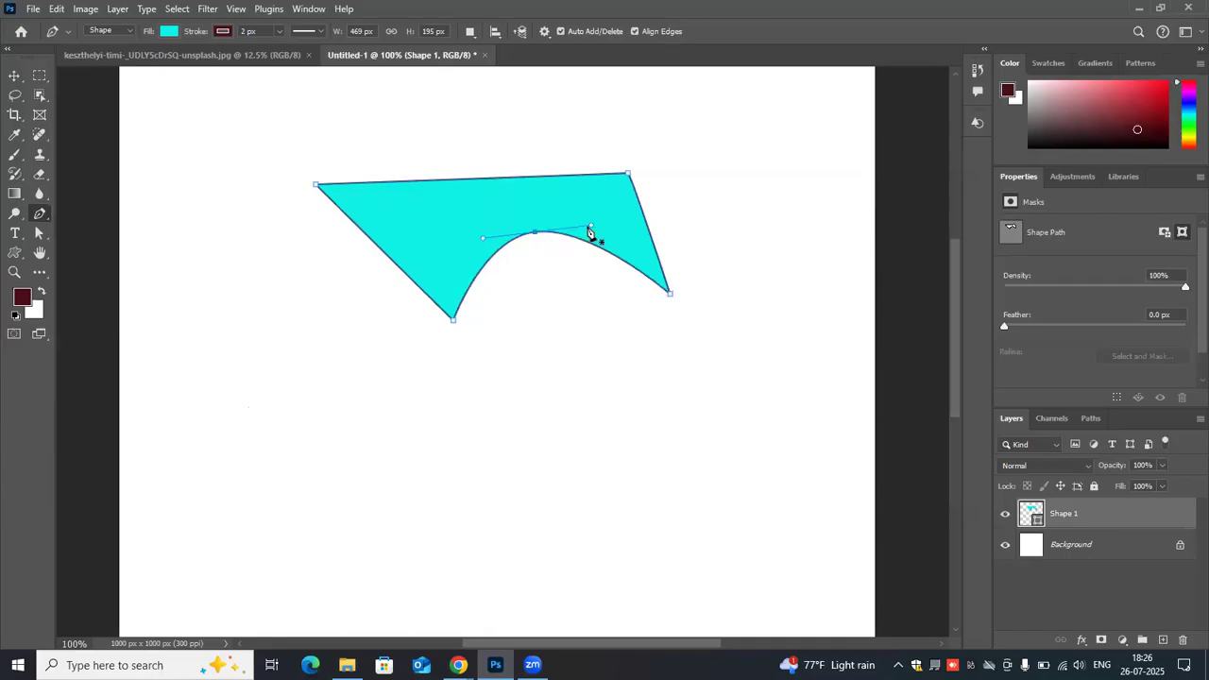
- Swing both direction handles of the inner anchor downward independently to form a narrow notch between two rounded lobes
drag(578, 269, 556, 309)
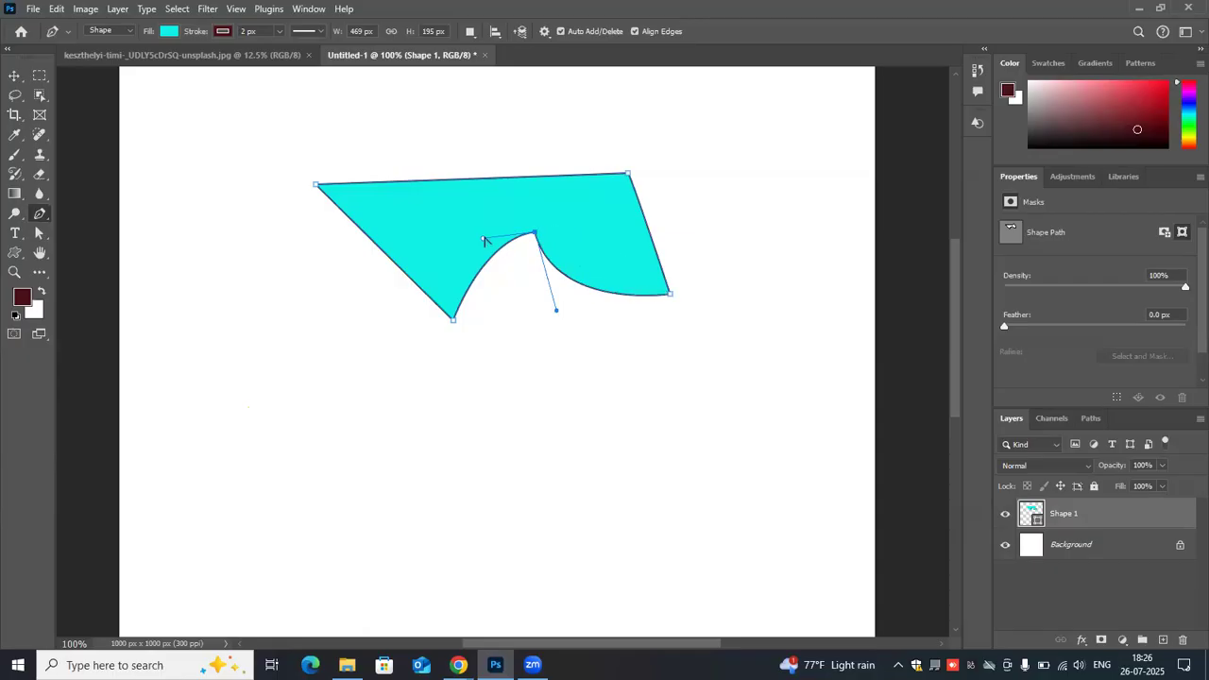
drag(484, 241, 555, 309)
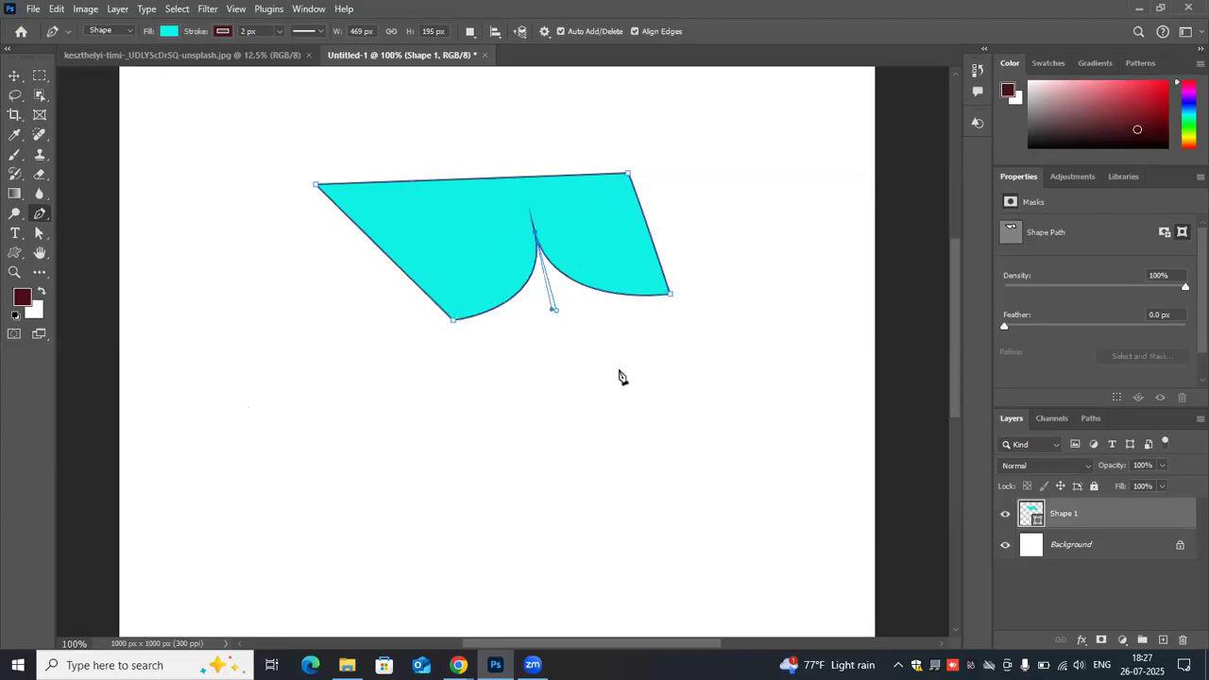
click(619, 371)
key(ctrl+z)
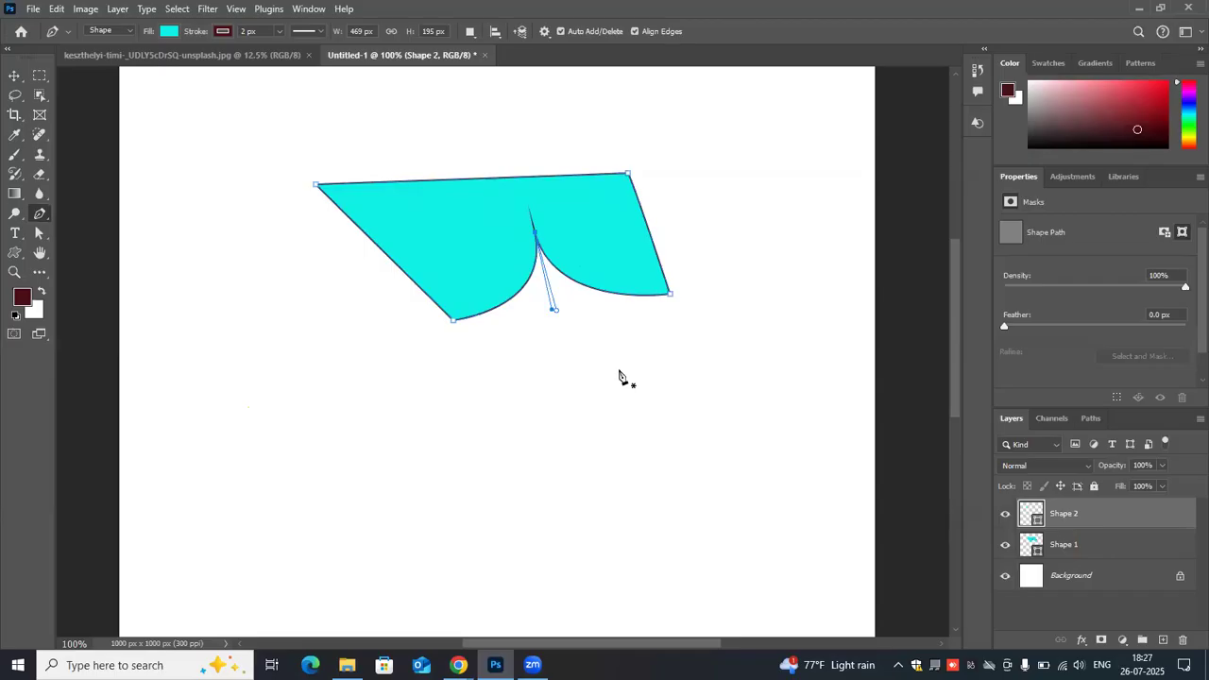
- Undo the lower-edge edits back to the straight-sided quadrilateral and delete its Shape 1 layer
key(ctrl+z)
key(ctrl+z)
key(ctrl+z)
drag(1096, 517, 1183, 639)
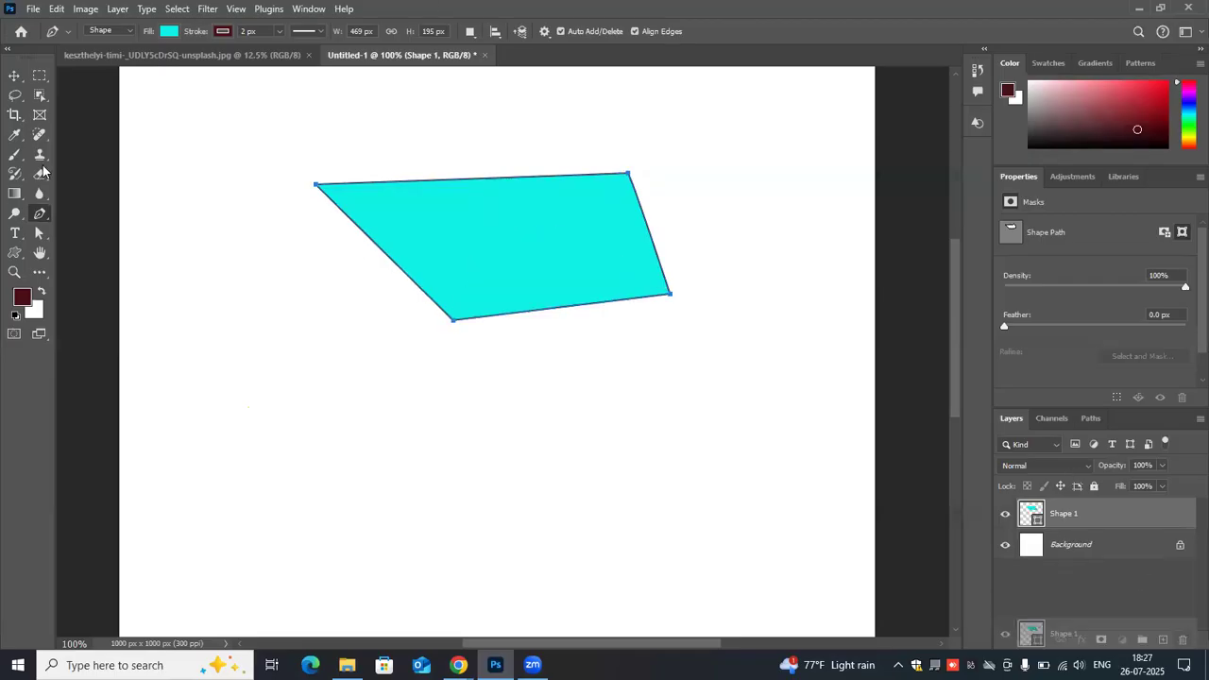
- Draw a closed, straight-sided four-anchor Pen shape about 339 × 233 px, tapering slightly toward the bottom
click(346, 178)
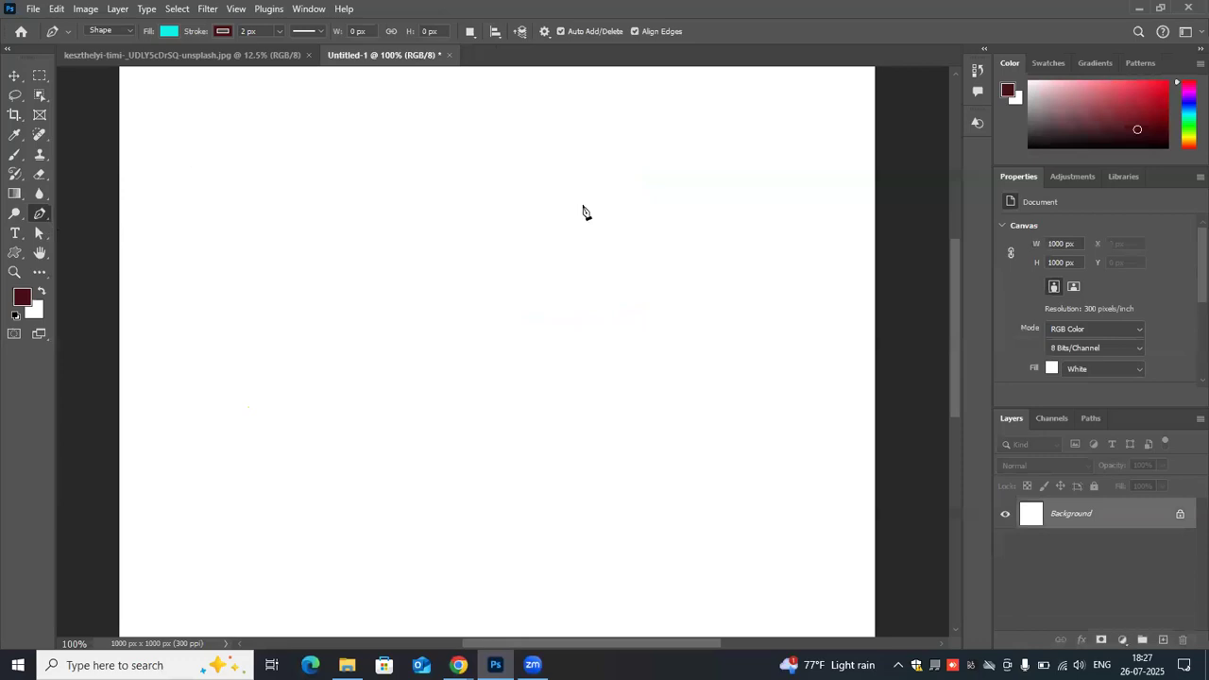
click(589, 196)
click(555, 355)
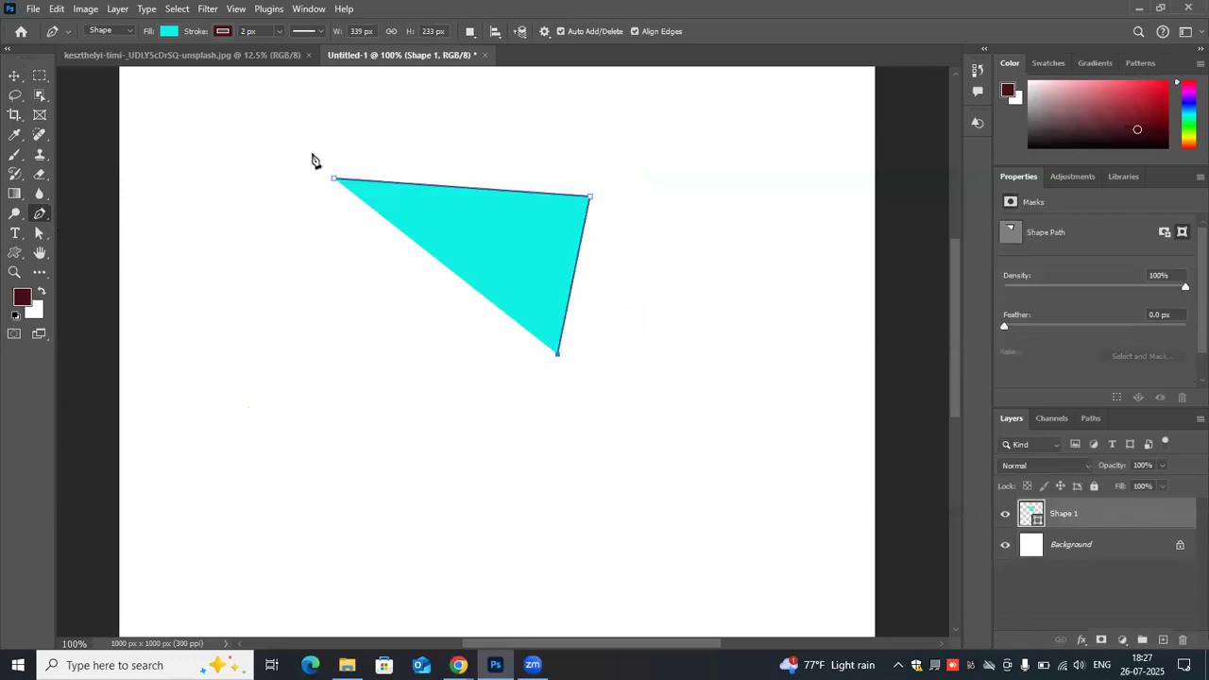
click(355, 348)
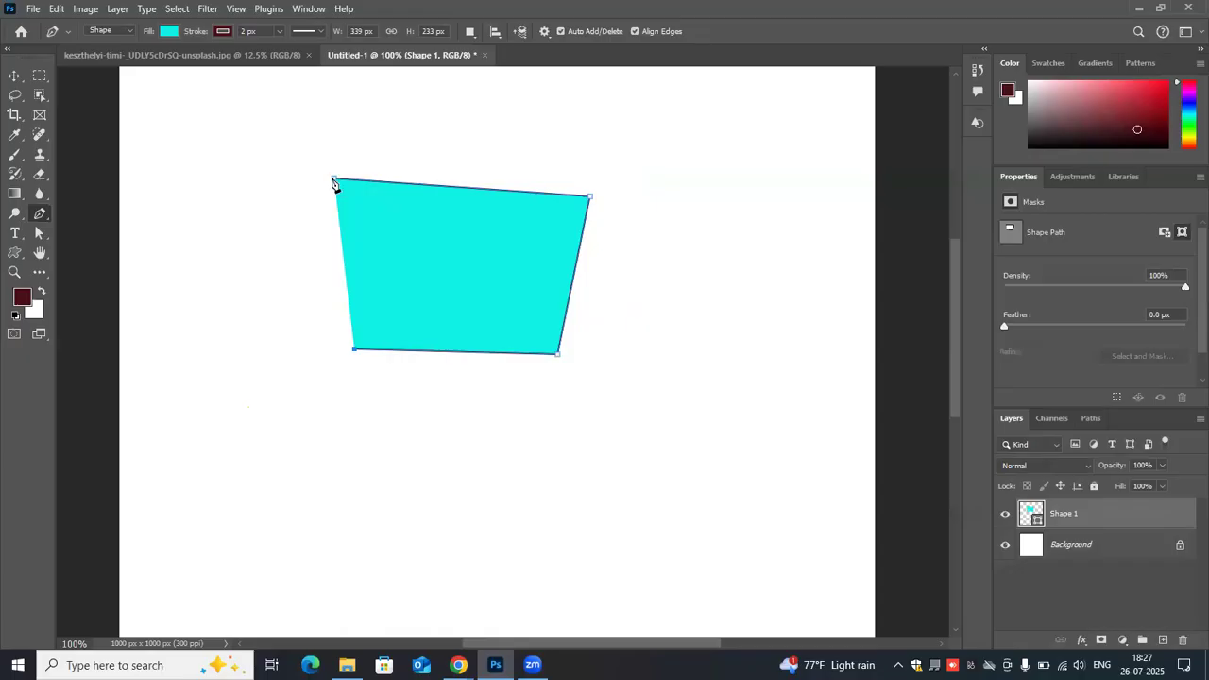
click(336, 180)
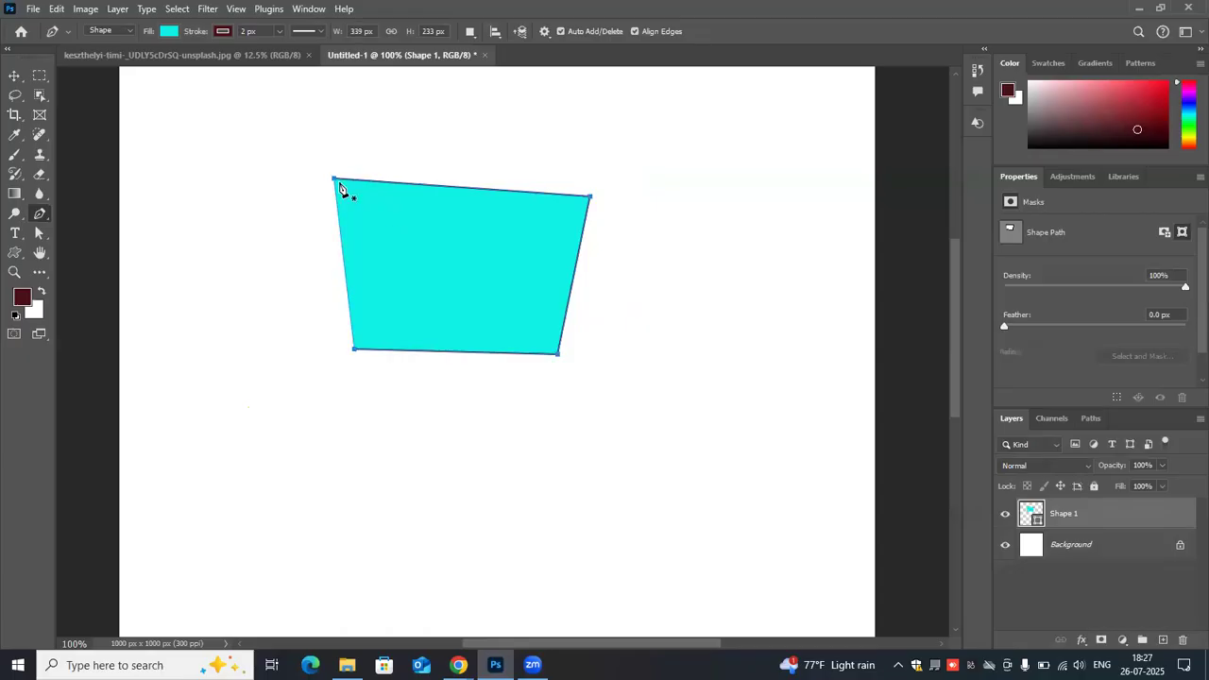
- Add and raise an anchor midway along the bottom edge, and swing both its handles down independently to form a pointed notch
click(450, 351)
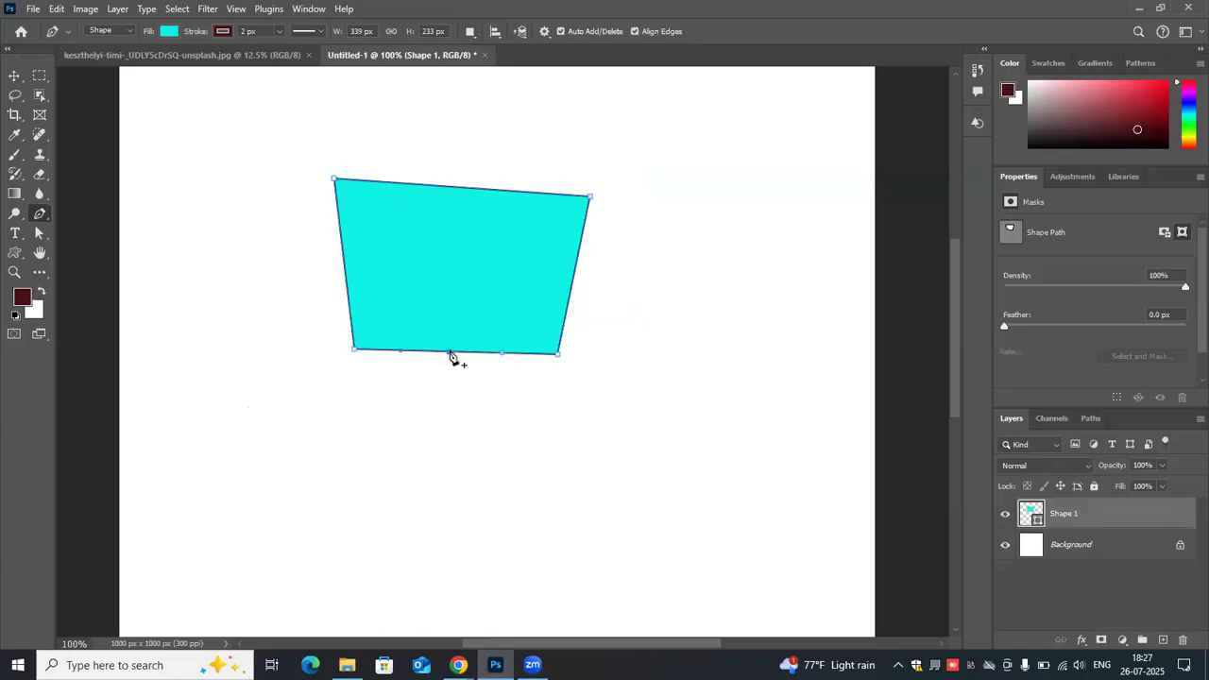
drag(452, 255, 455, 257)
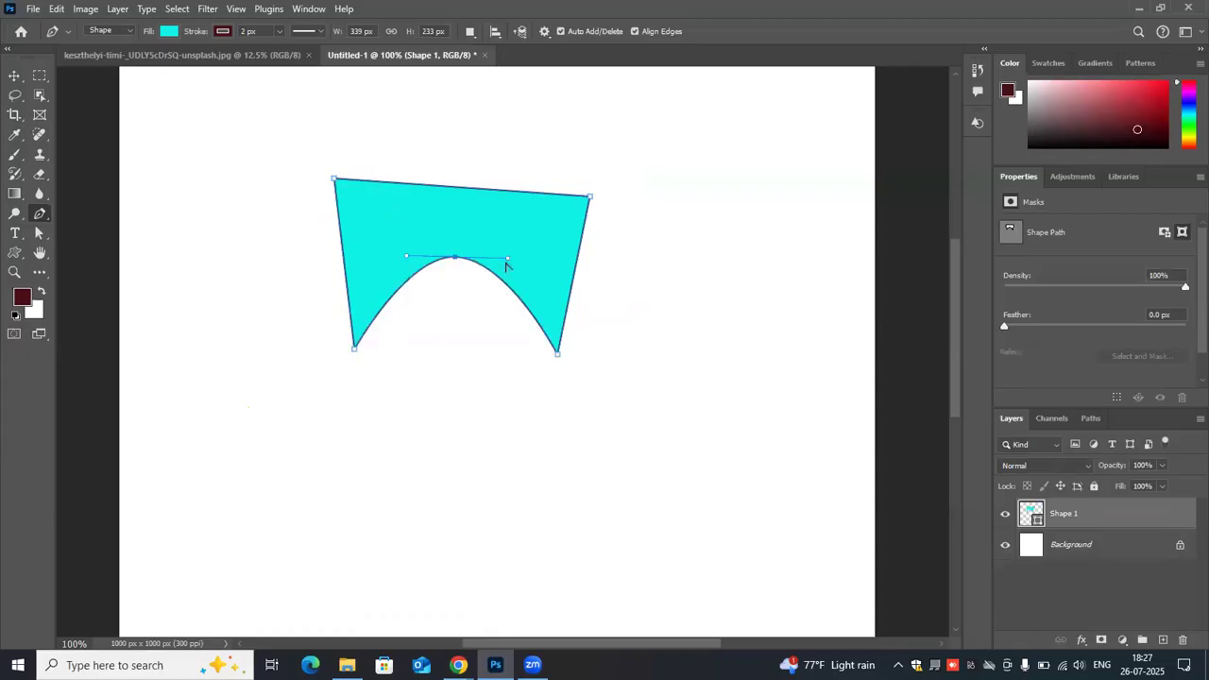
drag(508, 258, 476, 342)
click(403, 253)
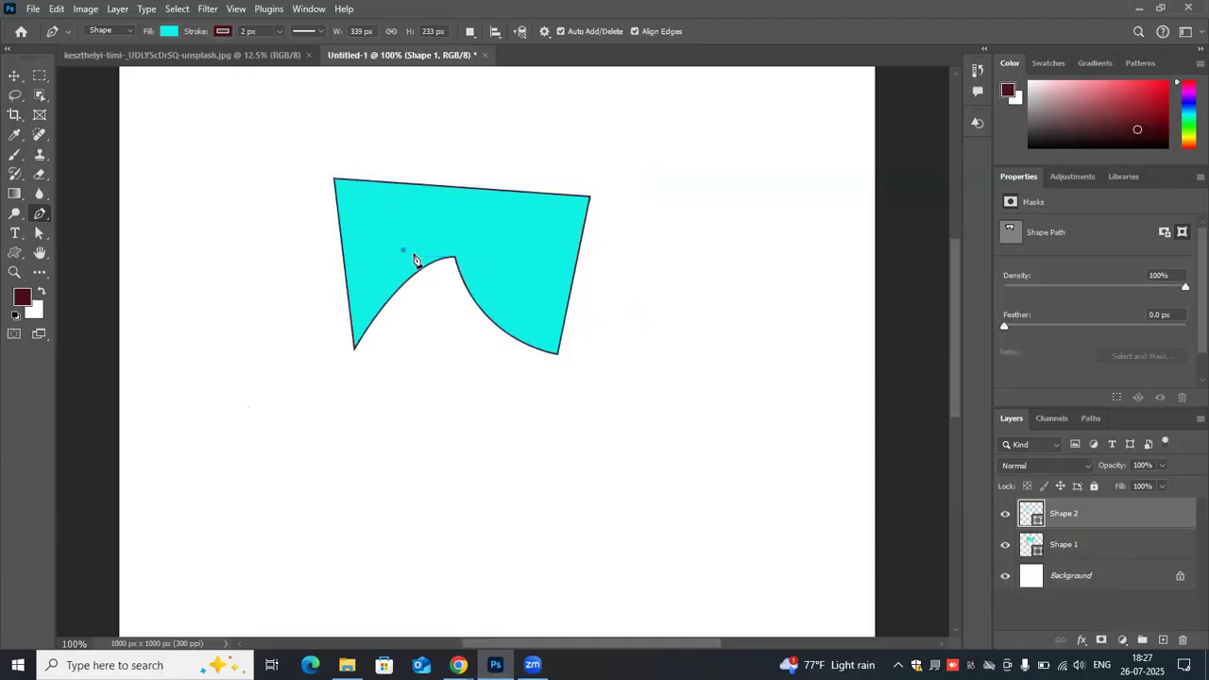
key(ctrl+z)
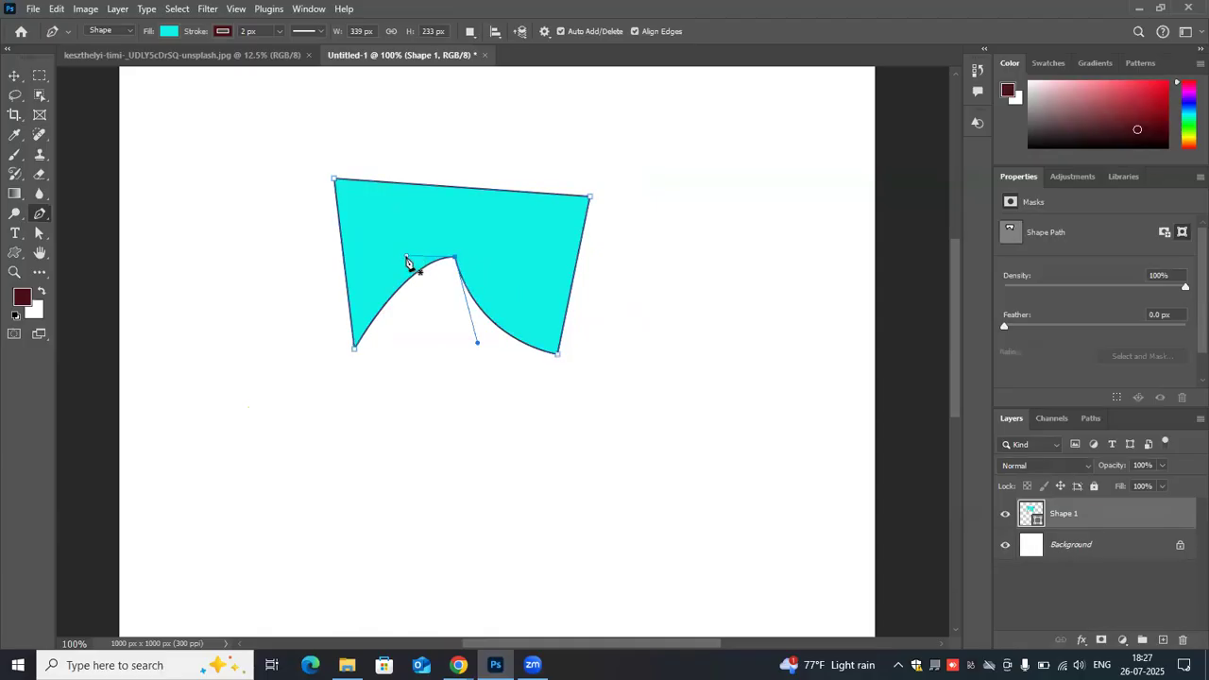
drag(407, 256, 451, 343)
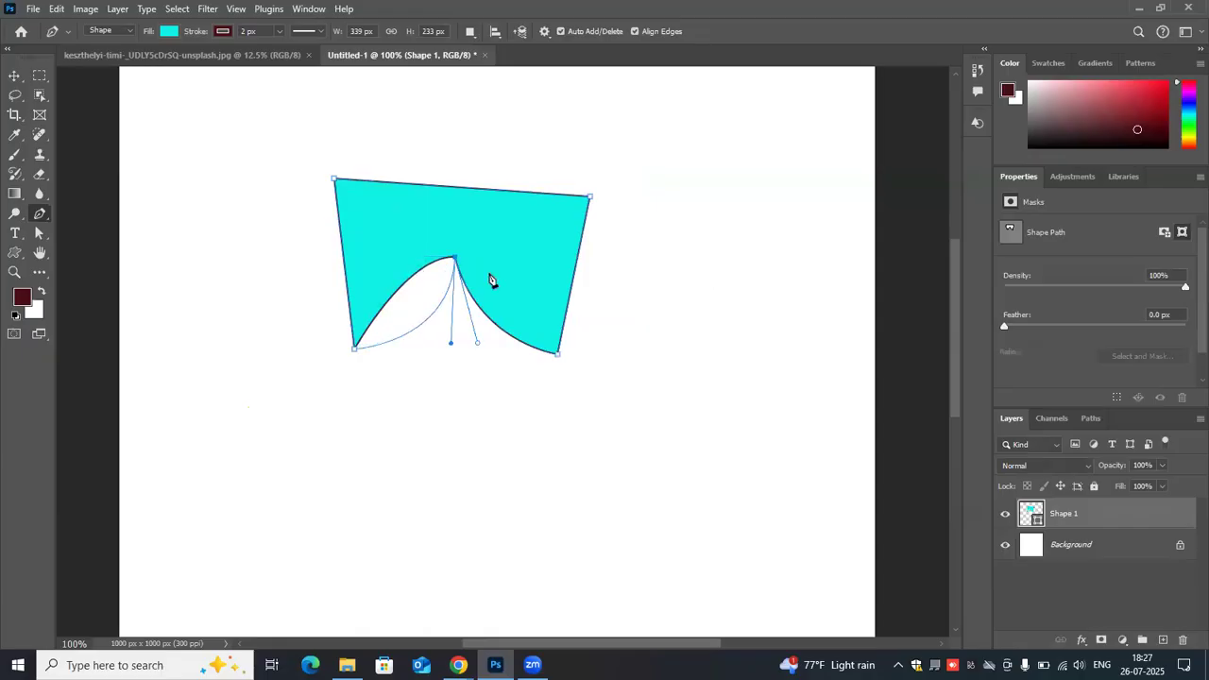
- Leave the finished shape's path and delete the stray Shape 2 layer
click(699, 267)
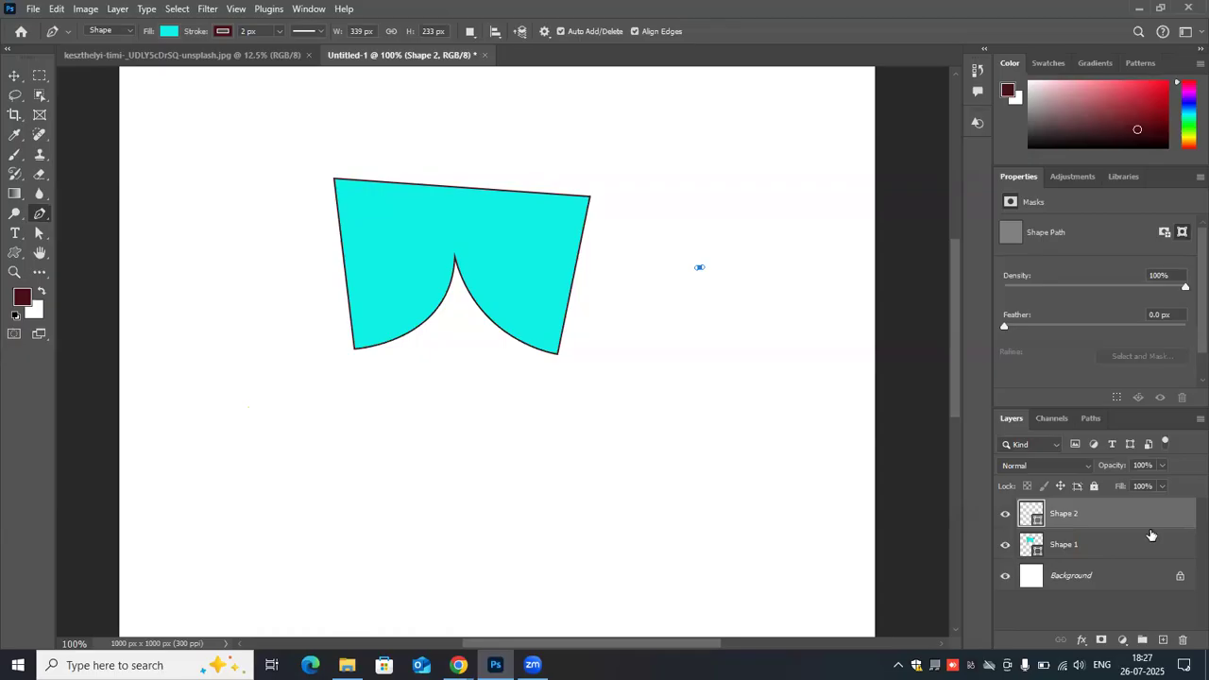
drag(1192, 652, 1187, 657)
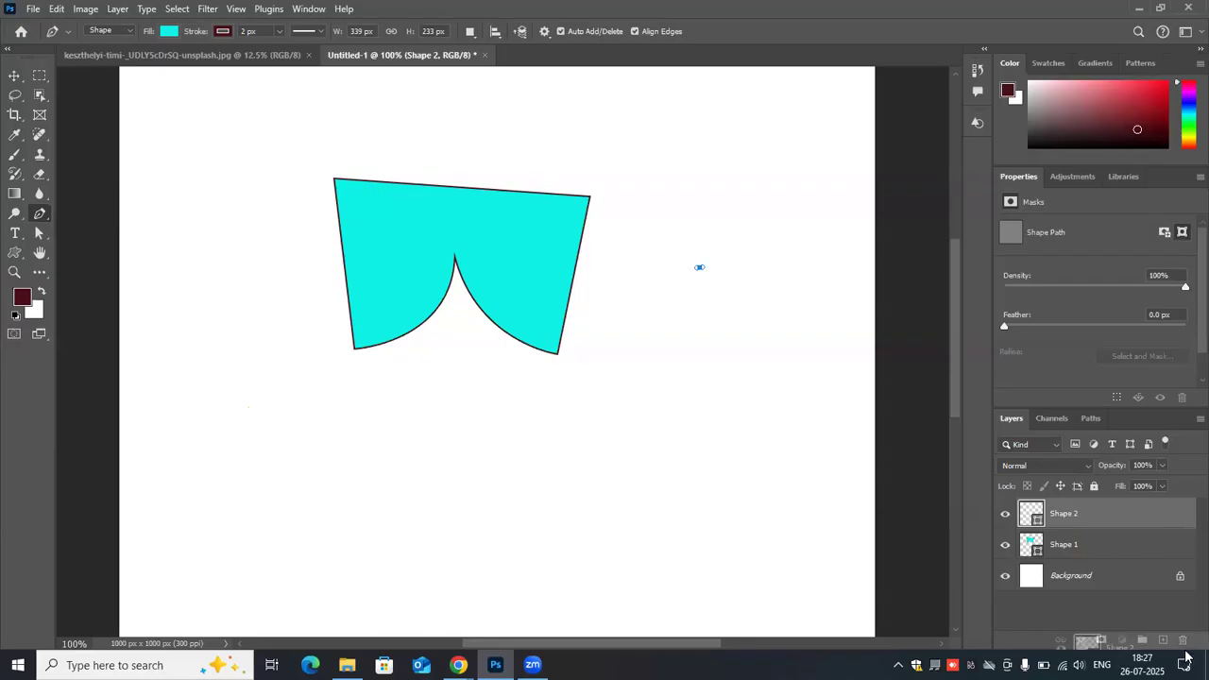
drag(1130, 522, 1183, 640)
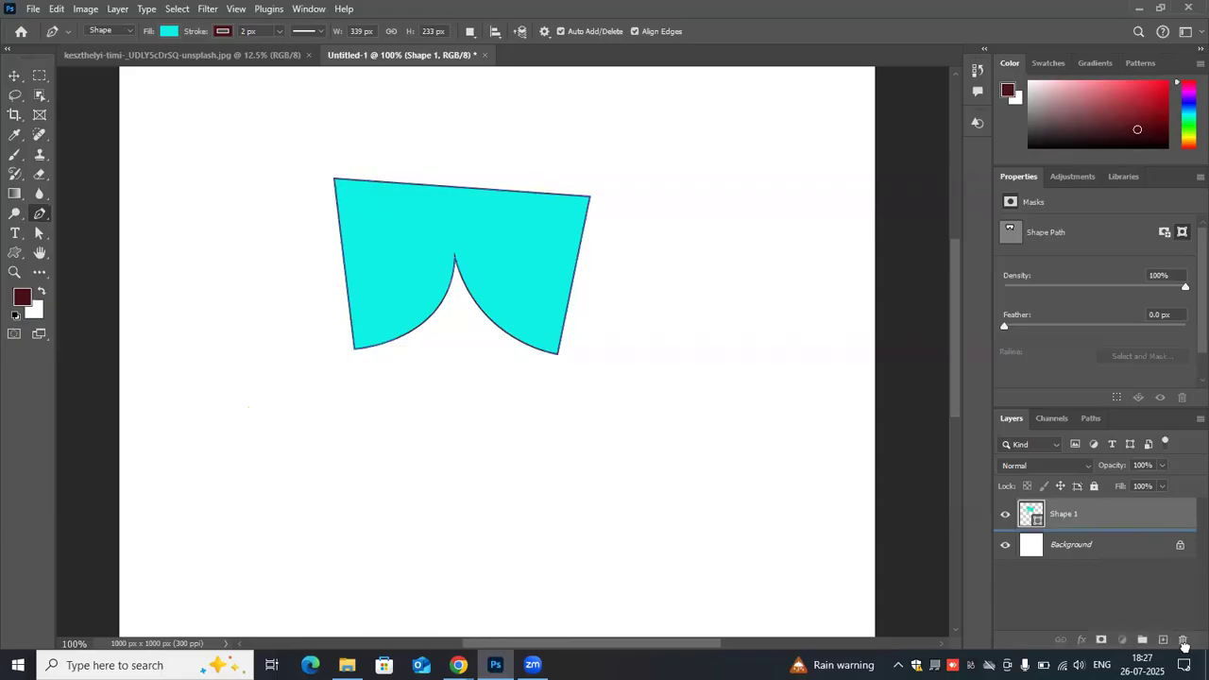
- Delete the remaining notched shape layer and switch the Pen tool from Shape to Path mode
key(Delete)
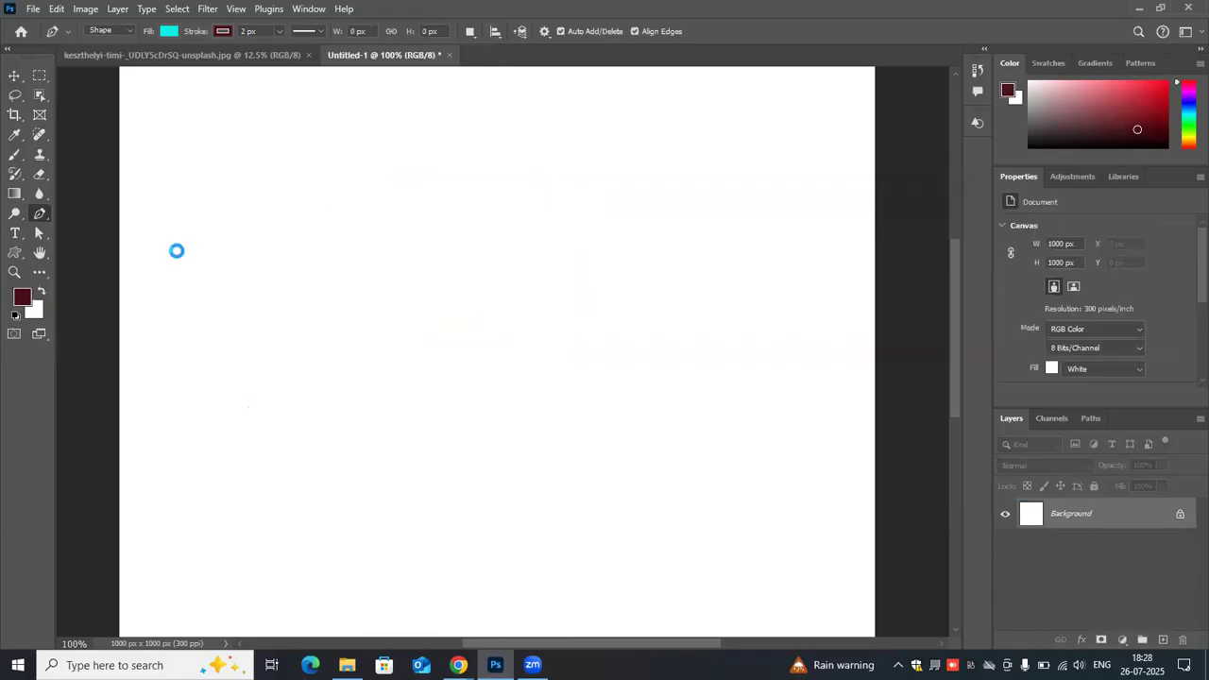
key(ctrl+shift+s)
click(554, 341)
click(130, 30)
click(104, 55)
- Draw a closed, straight-sided six-anchor path across the upper half of the canvas
click(298, 243)
click(533, 176)
click(713, 305)
click(394, 382)
click(335, 319)
click(298, 244)
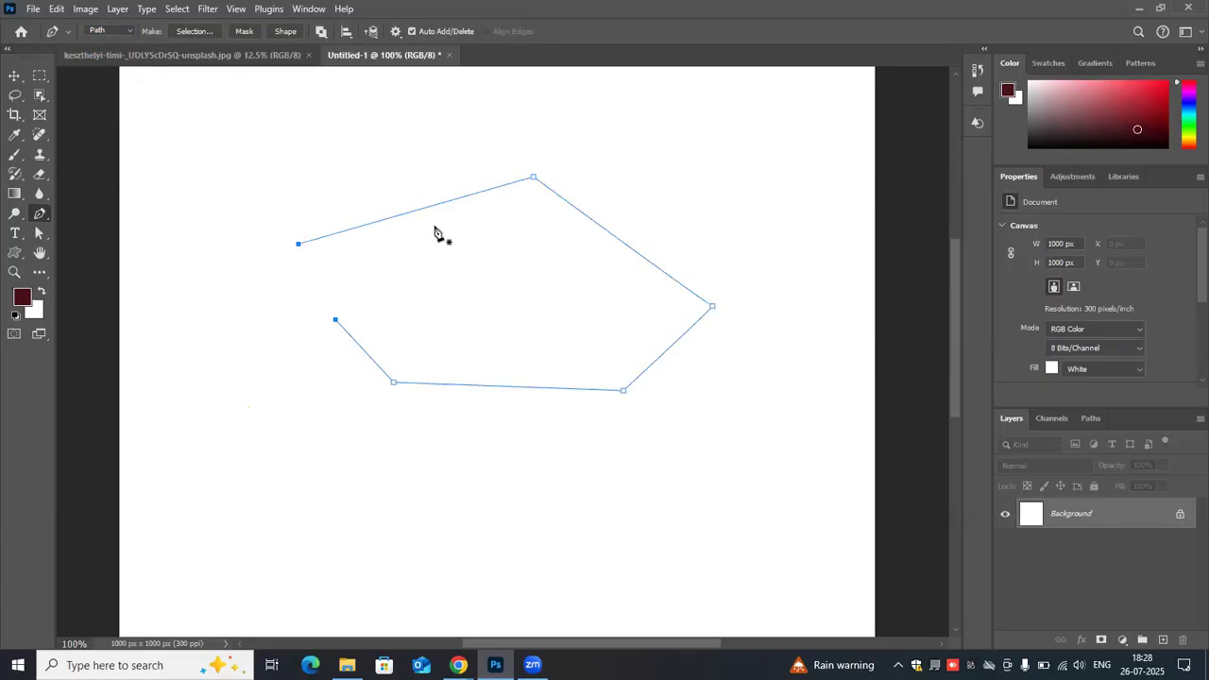
- Try to move the six-anchor path with the Move tool, and decline converting the Background layer
click(13, 76)
drag(492, 336, 464, 302)
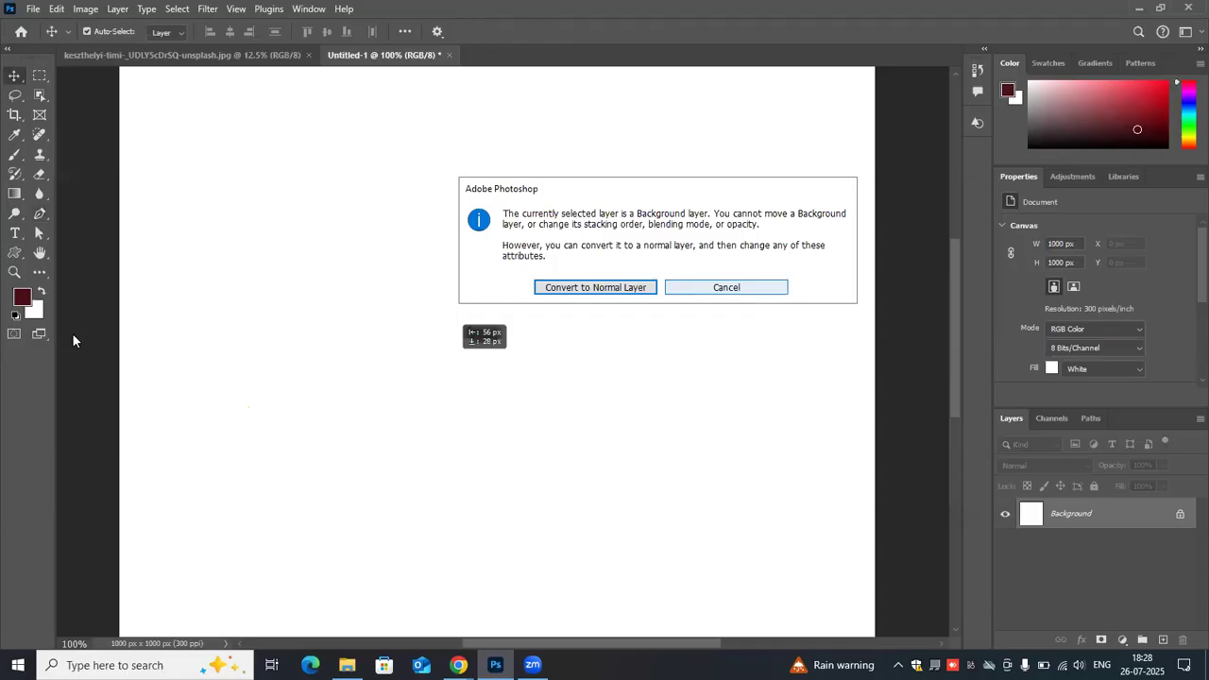
key(Escape)
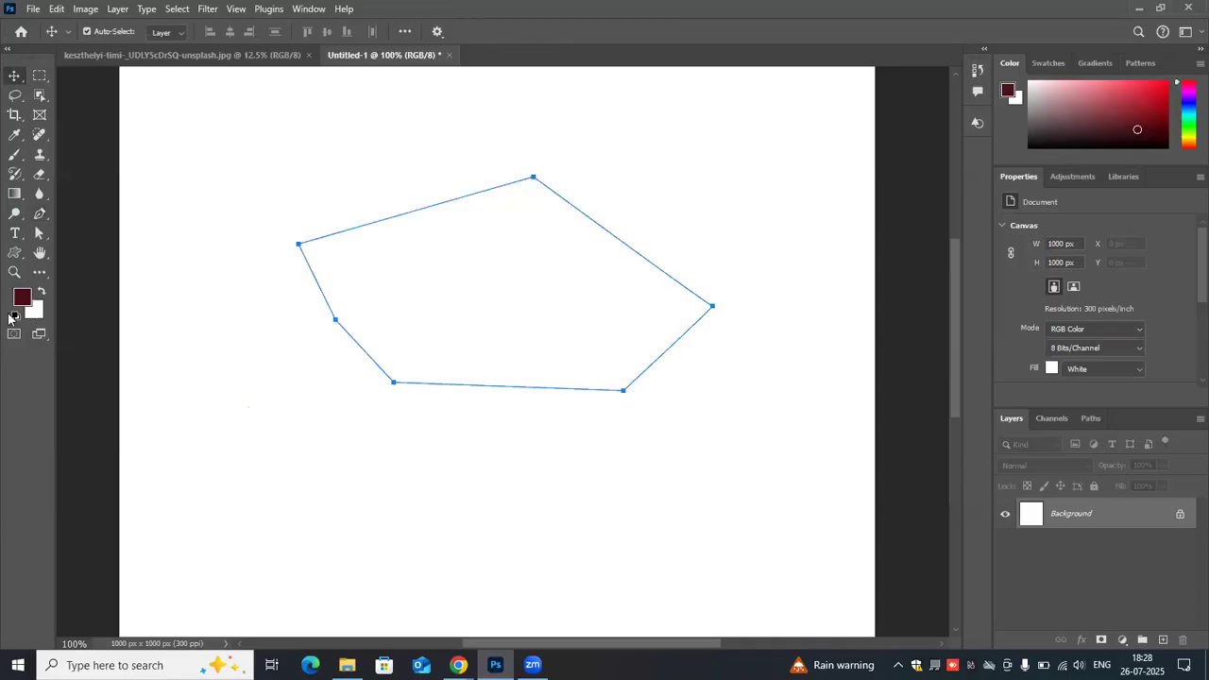
- Reset the foreground and background colours to their defaults and swap them to white over black
click(16, 315)
key(x)
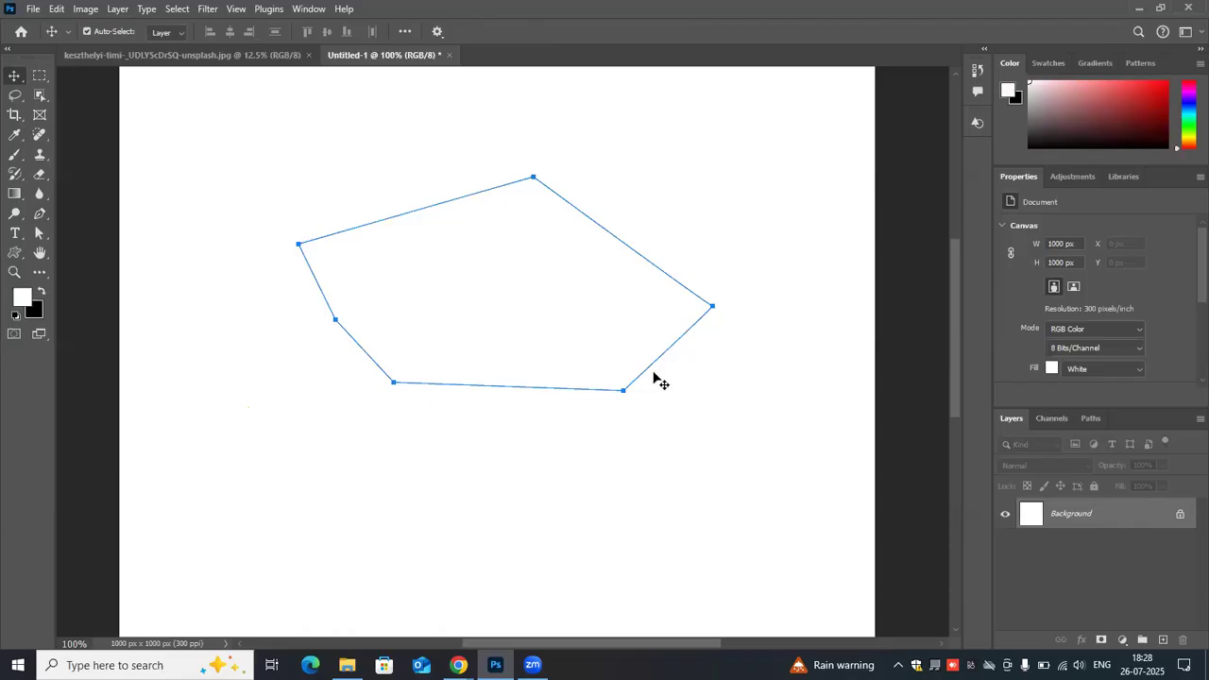
- Remove the six-anchor path one anchor at a time until the canvas is empty
key(Delete)
key(Delete)
key(Delete)
key(Delete)
key(z)
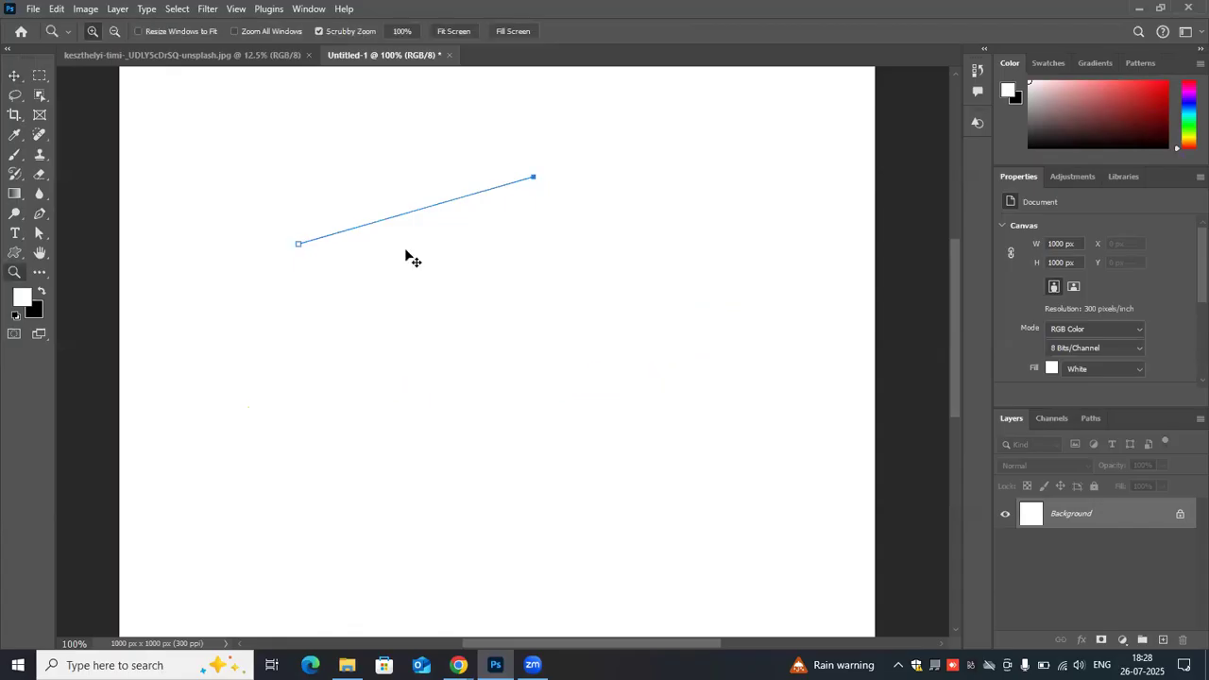
key(v)
key(Delete)
key(Delete)
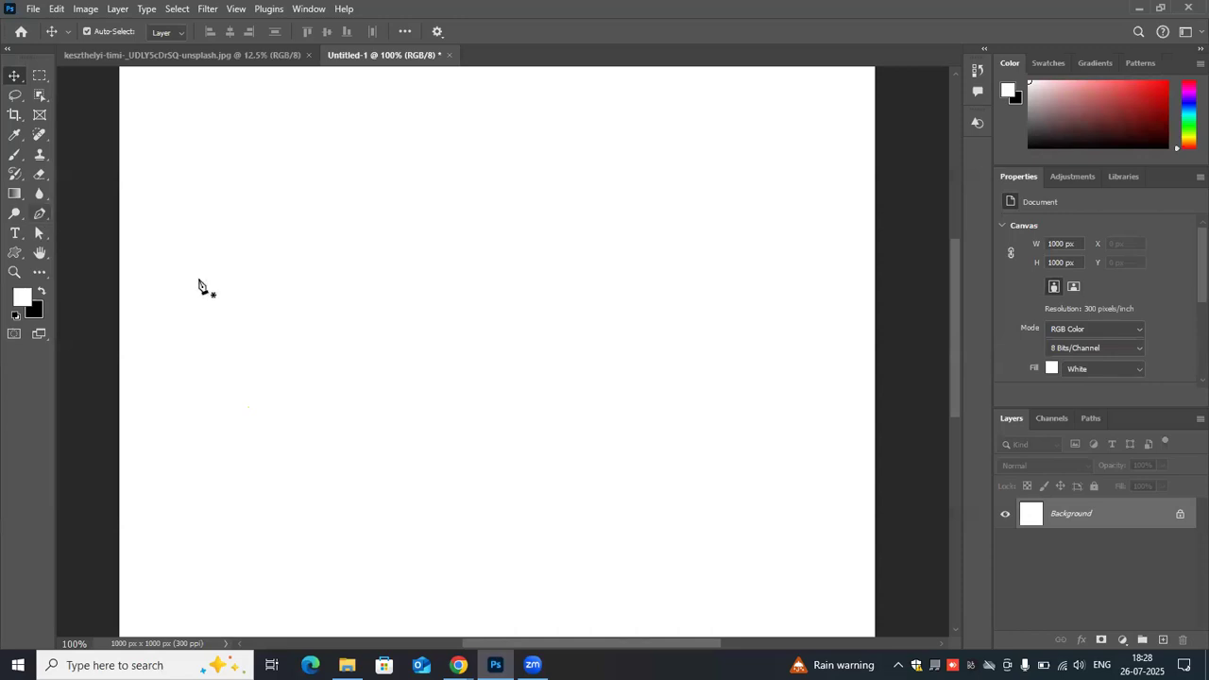
- Draw a wider closed six-anchor Pen path with straight sides, narrowing toward its left end
key(p)
click(656, 311)
click(604, 384)
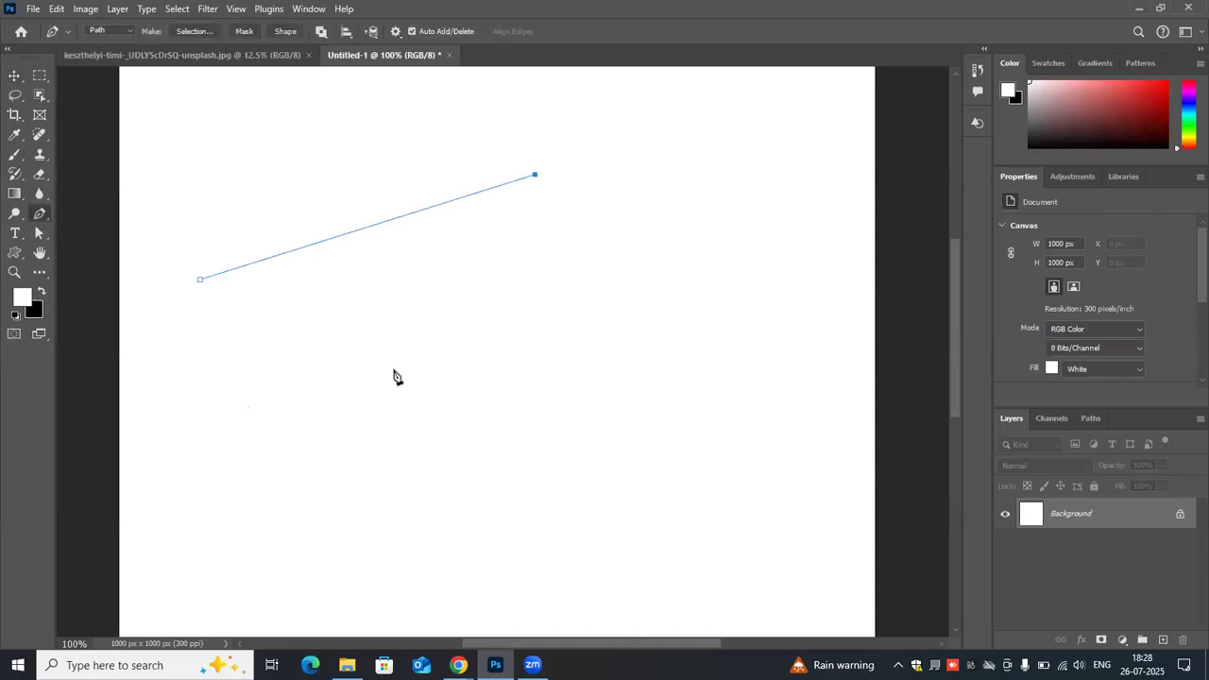
click(392, 368)
click(227, 328)
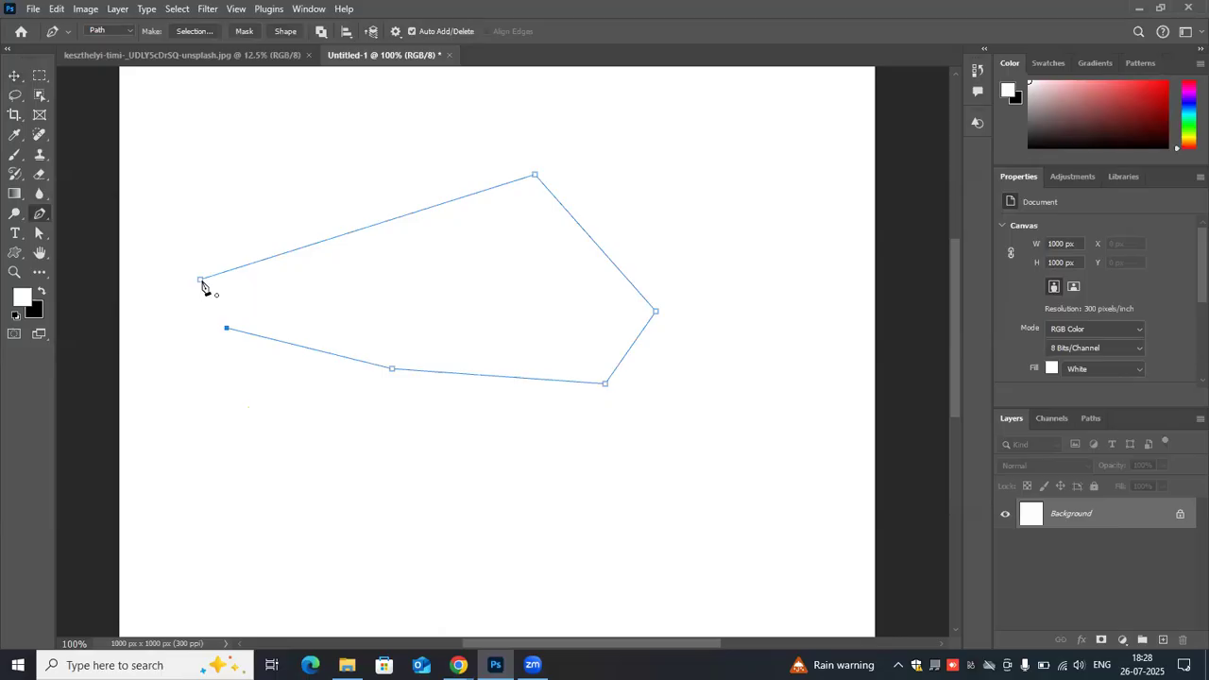
click(200, 280)
- Try to move the new path with the Move tool, and cancel the Background layer conversion
key(v)
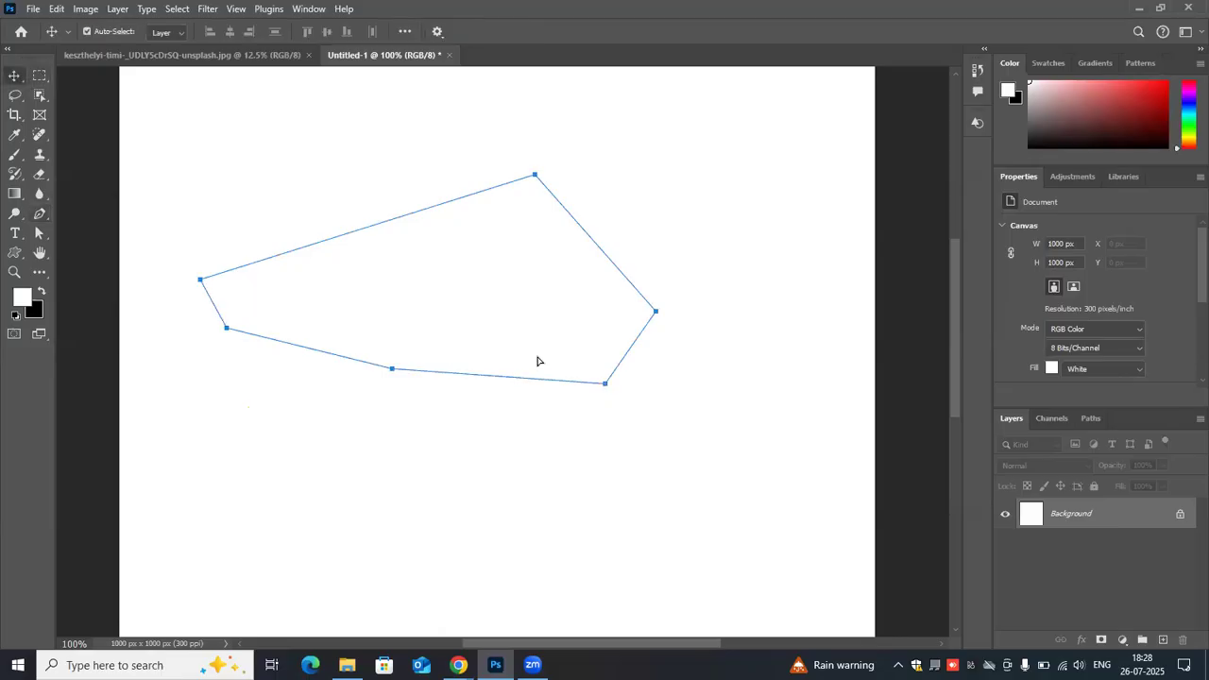
drag(436, 357, 434, 337)
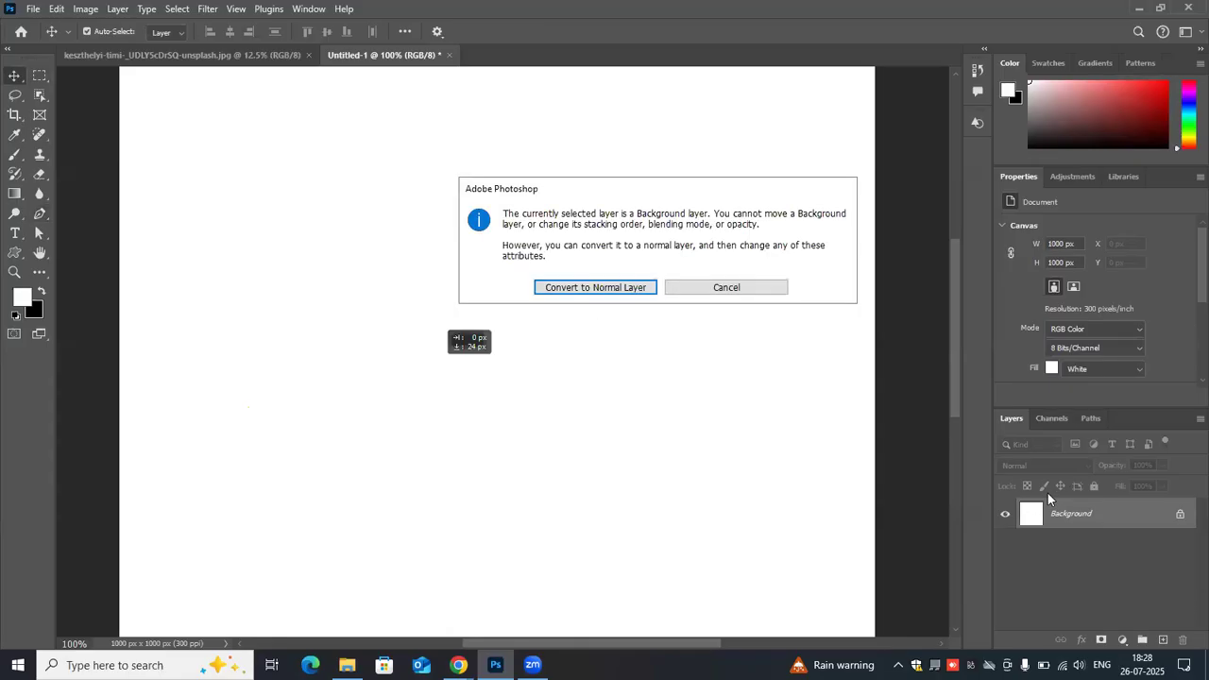
click(708, 288)
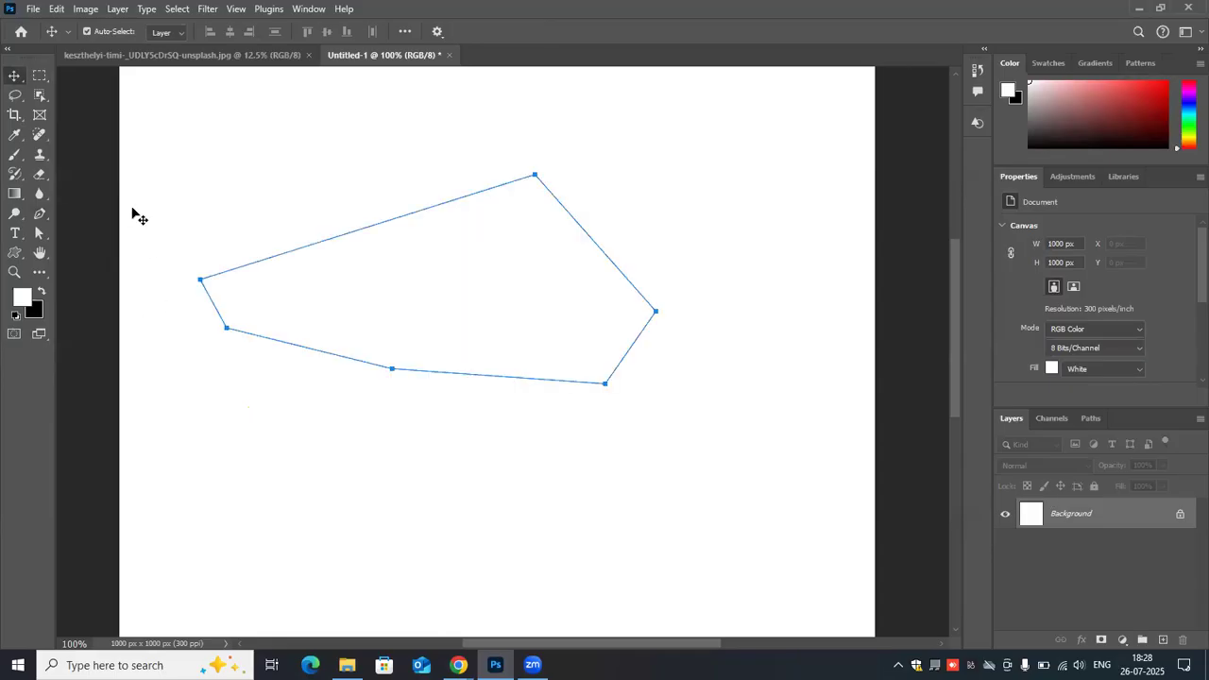
- Undo the anchors of the wider path until the whole path is gone
key(ctrl+z)
key(ctrl+z)
key(ctrl+z)
key(ctrl+z)
key(ctrl+z)
key(ctrl+z)
key(ctrl+z)
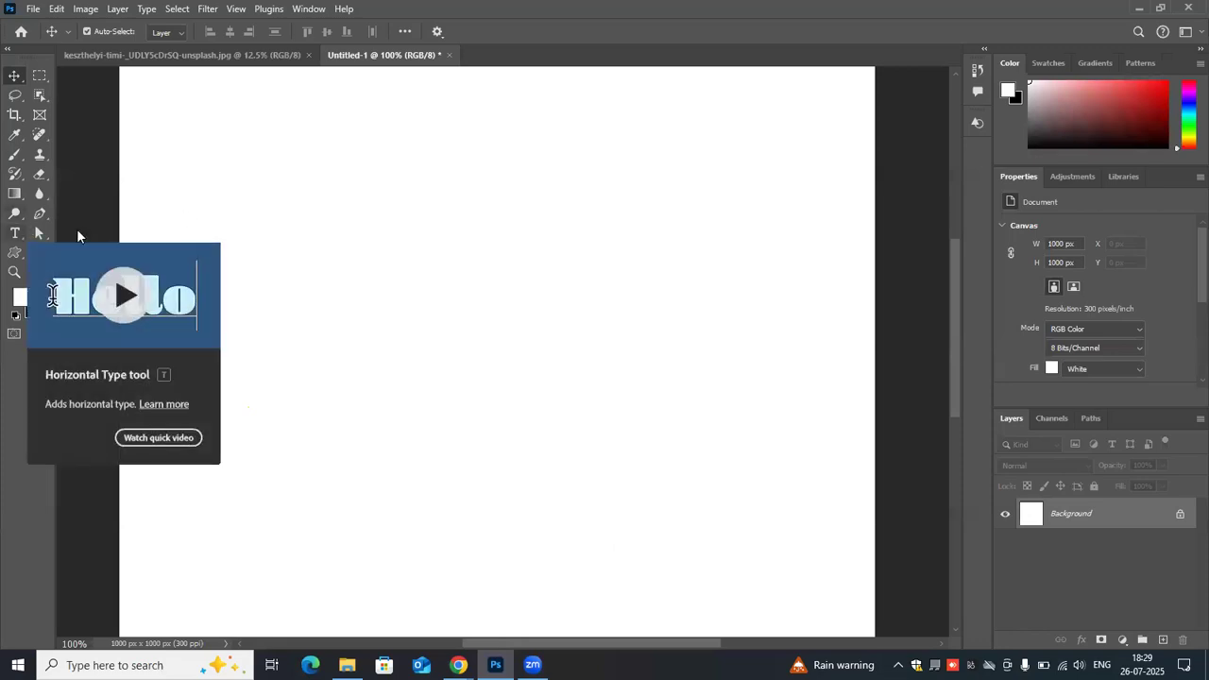
- Draw a closed, straight-sided five-anchor Pen path in the upper middle of the canvas
click(35, 216)
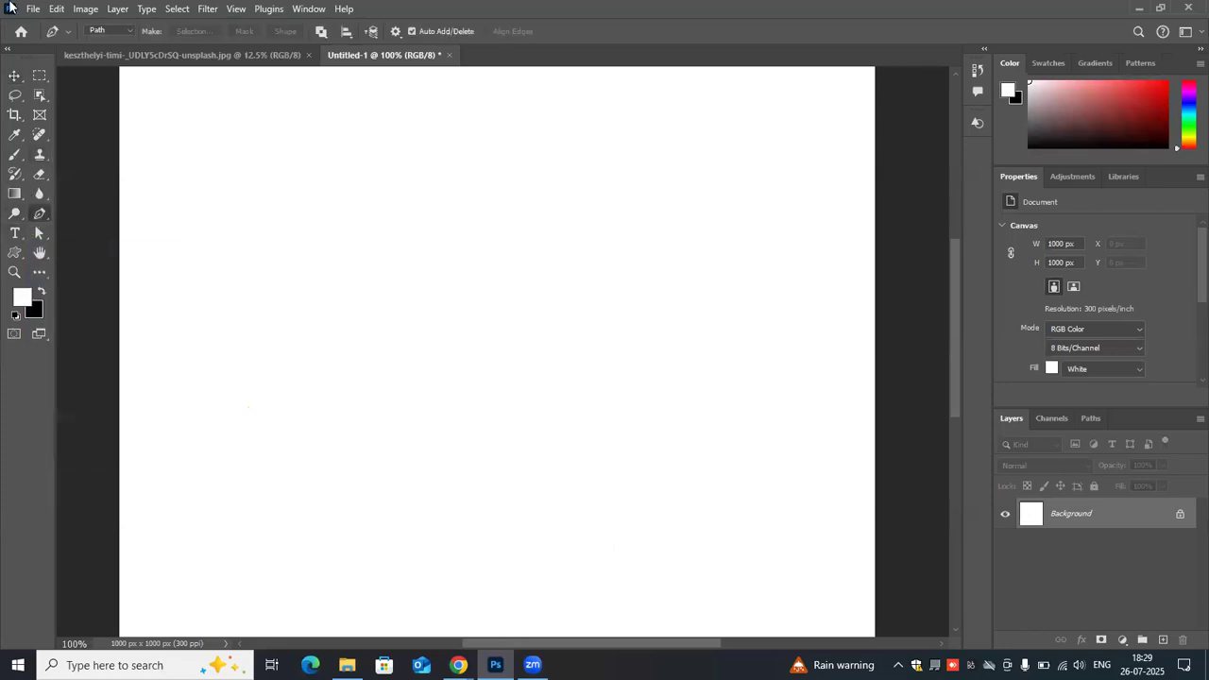
click(300, 170)
click(575, 155)
click(605, 275)
click(482, 320)
click(329, 314)
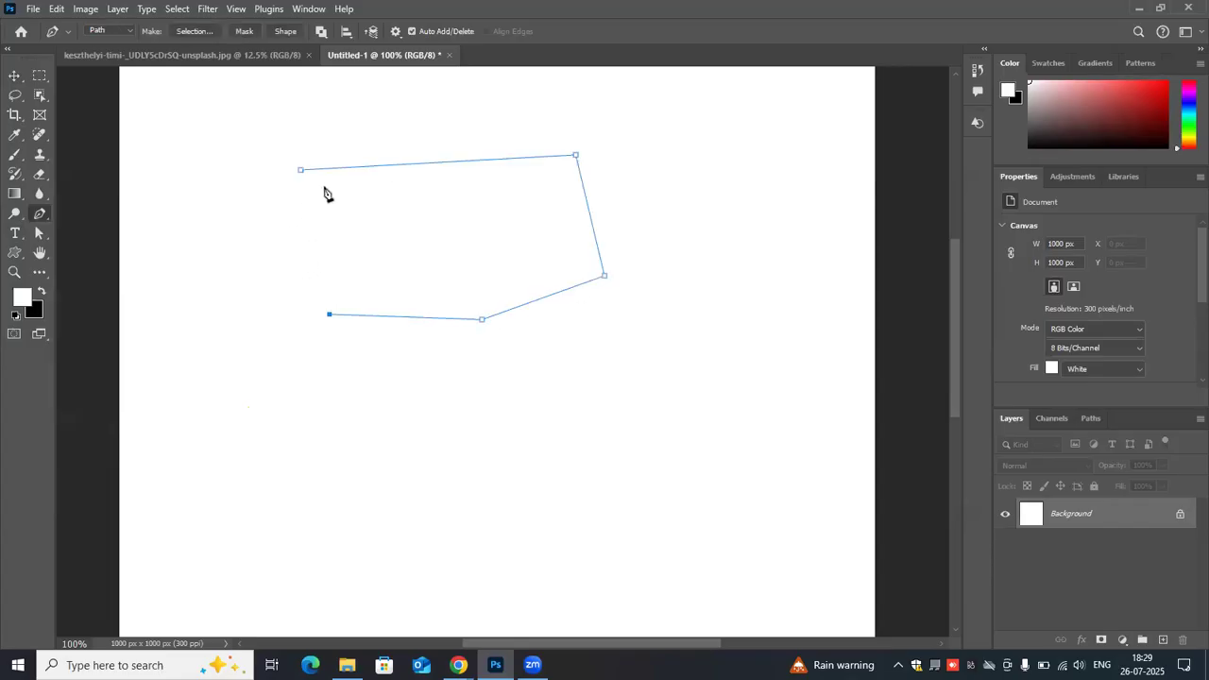
click(300, 170)
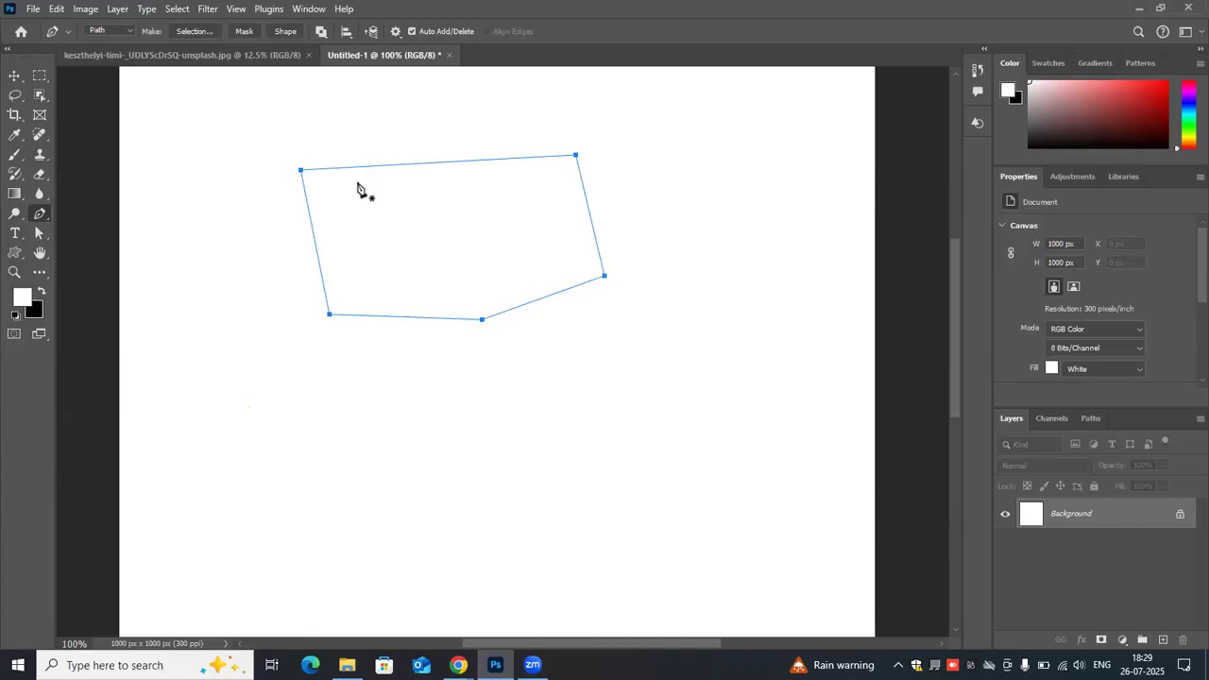
- Start making a selection from the five-anchor path
right_click(359, 188)
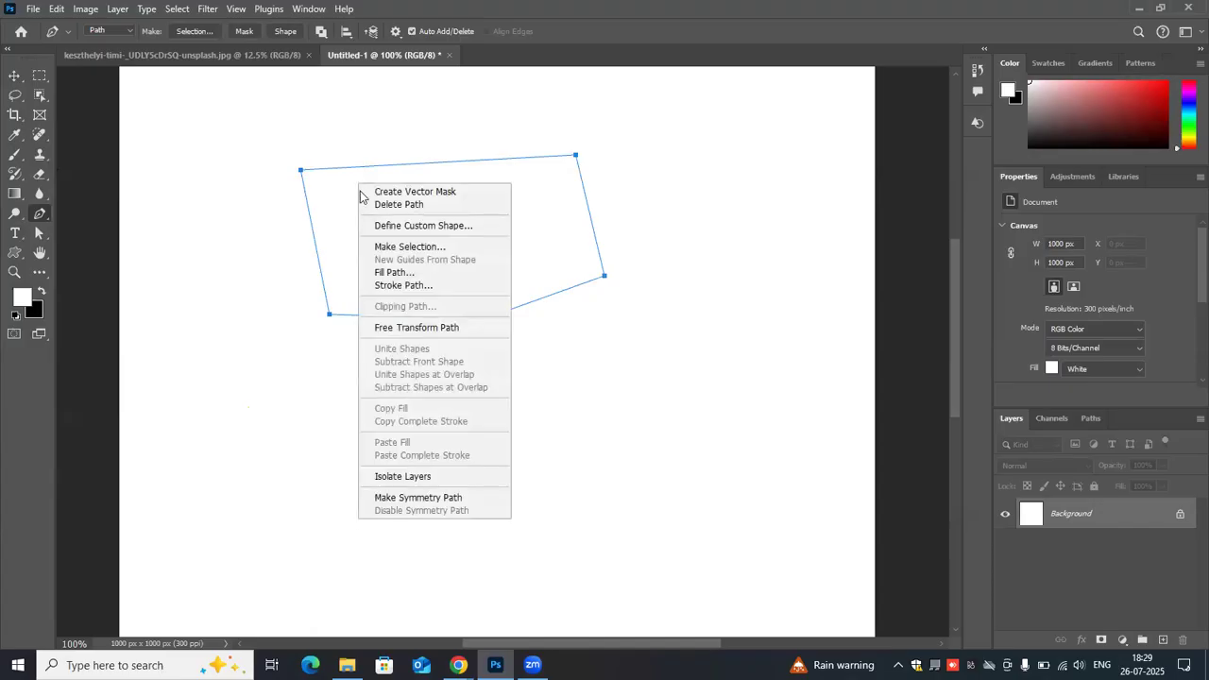
click(379, 247)
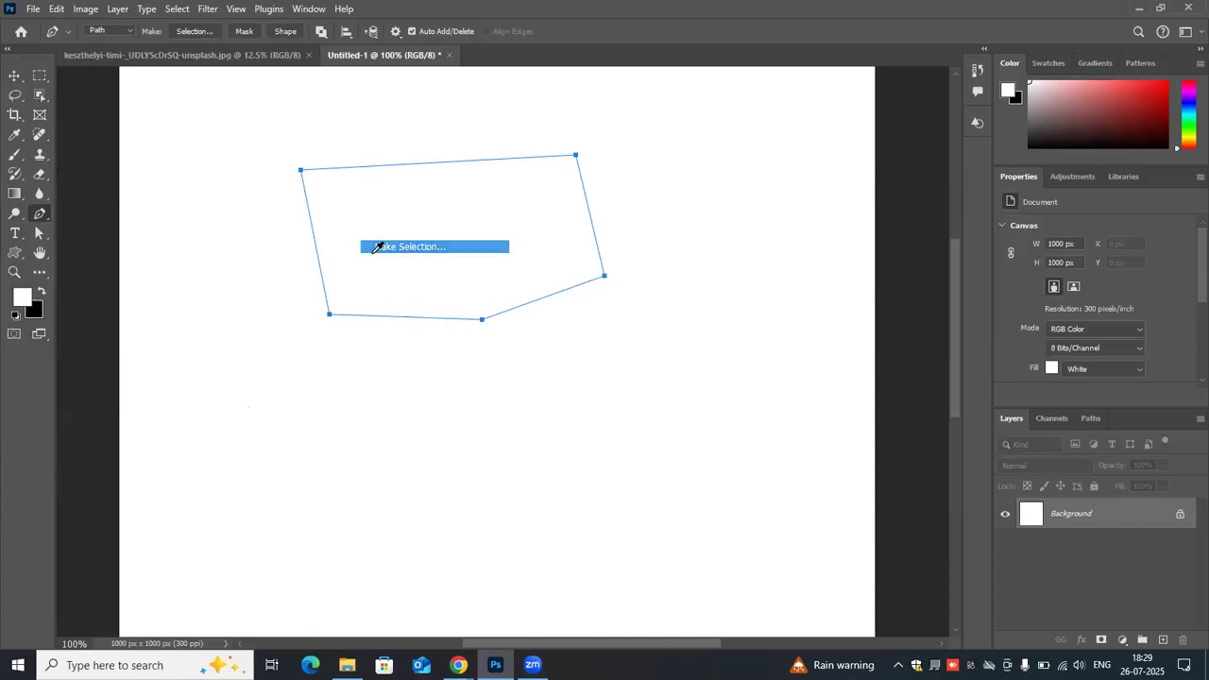
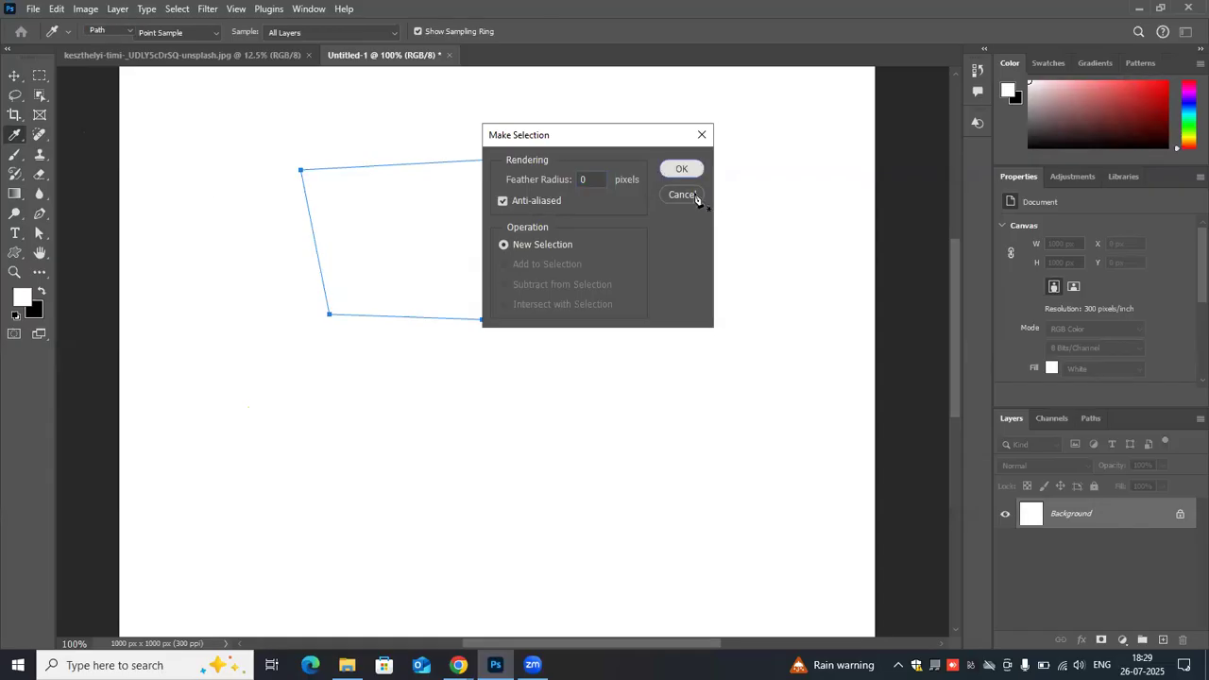
- Make the selection from the five-anchor path, and undo it together with the whole path
key(Return)
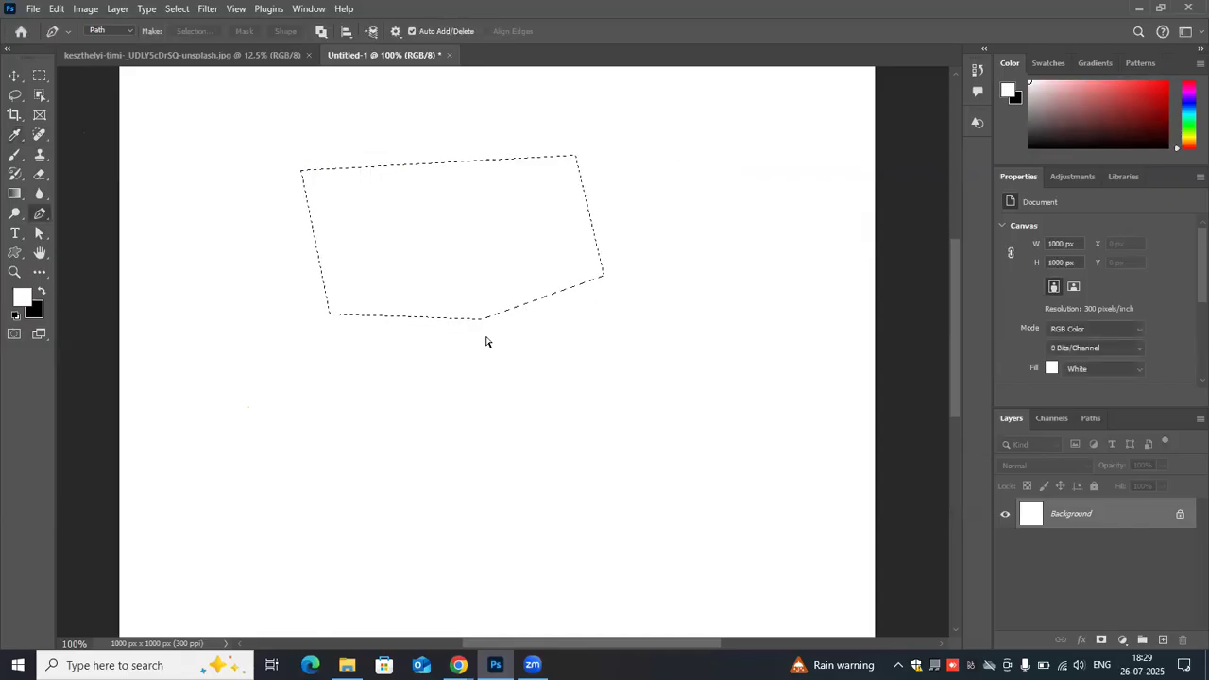
key(ctrl+z)
key(ctrl+z)
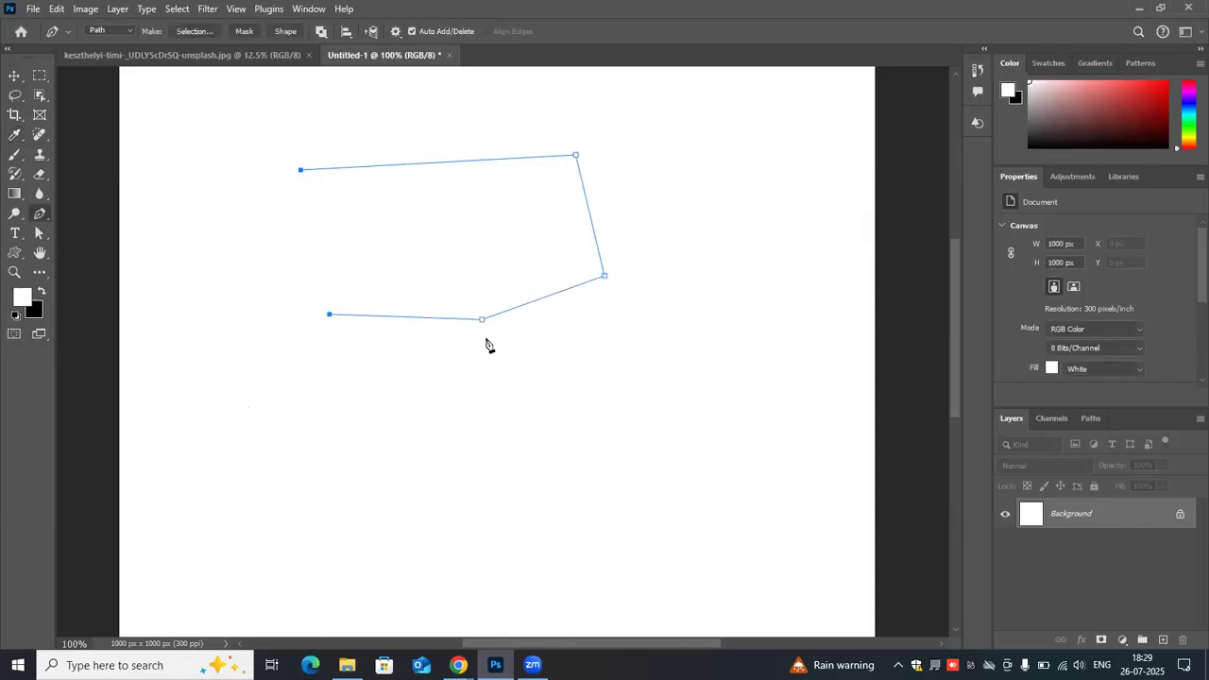
key(ctrl+z)
key(ctrl+z)
key(ctrl+z)
key(ctrl+z)
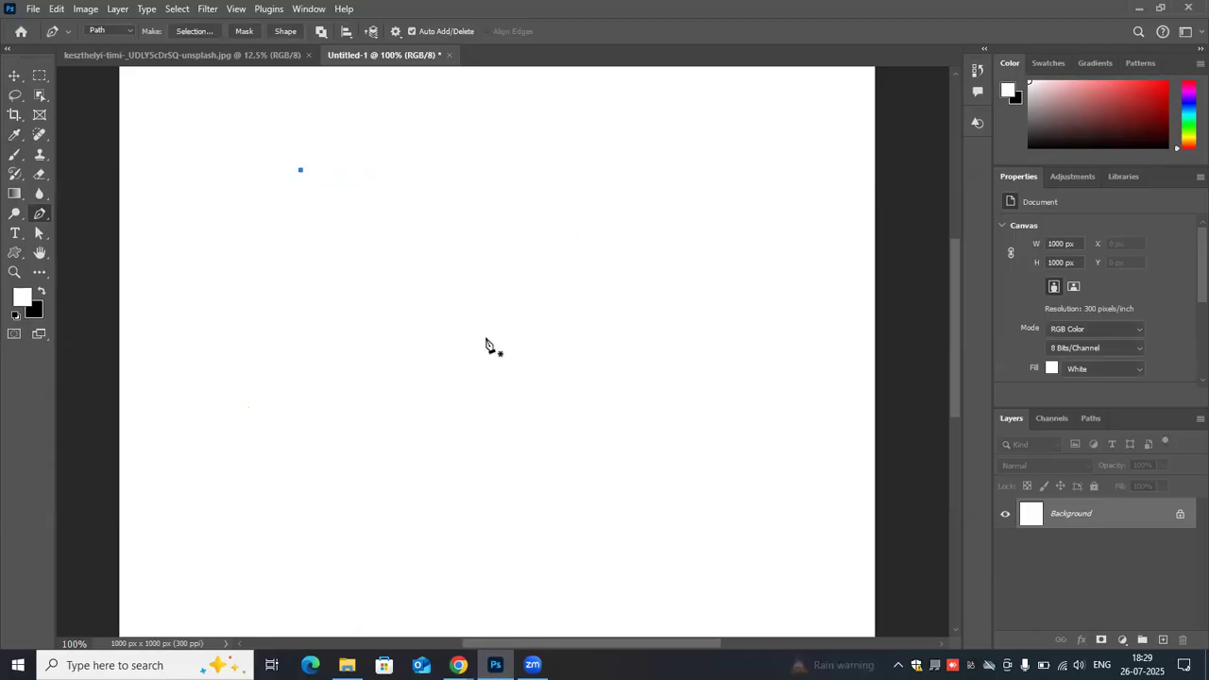
key(ctrl+z)
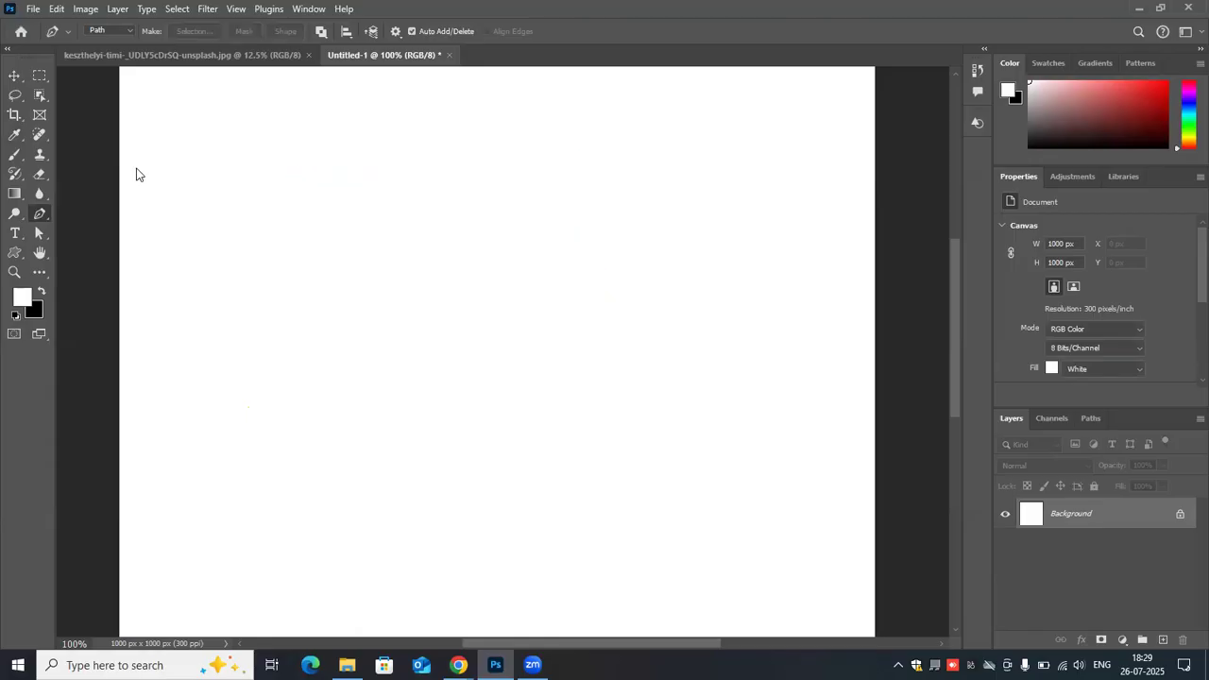
- Draw a closed, straight-sided six-anchor Pen path in the upper middle of the canvas
click(327, 178)
click(542, 163)
click(612, 315)
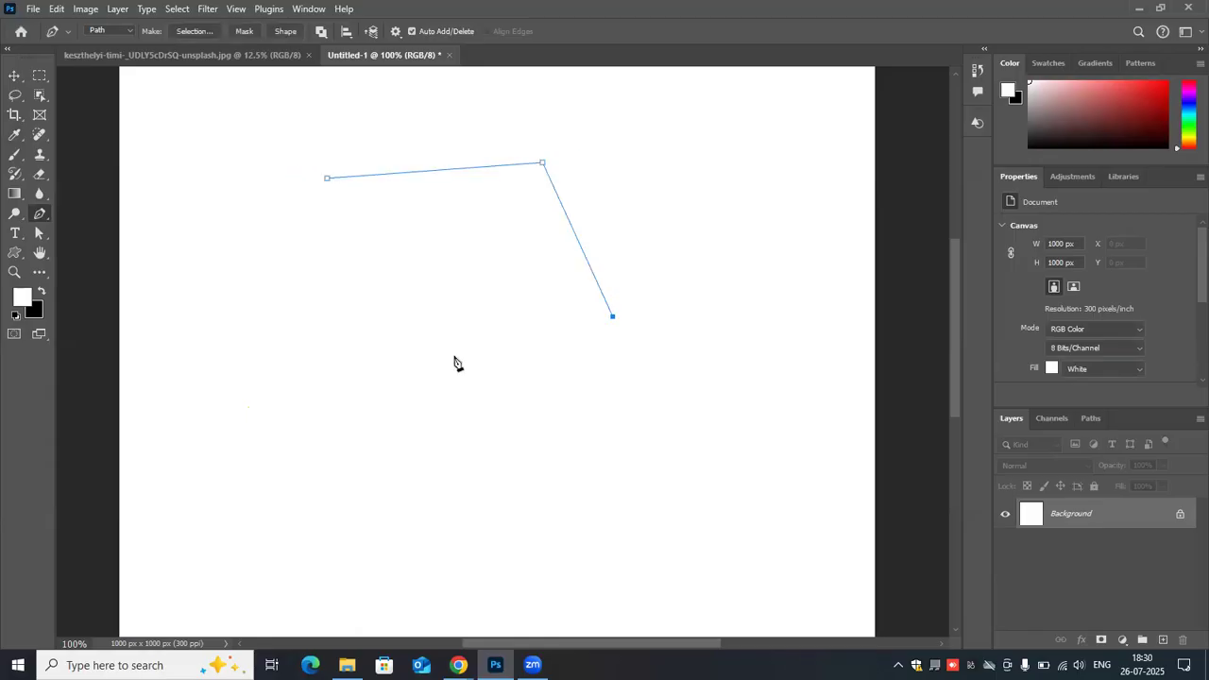
click(453, 356)
click(367, 332)
click(342, 227)
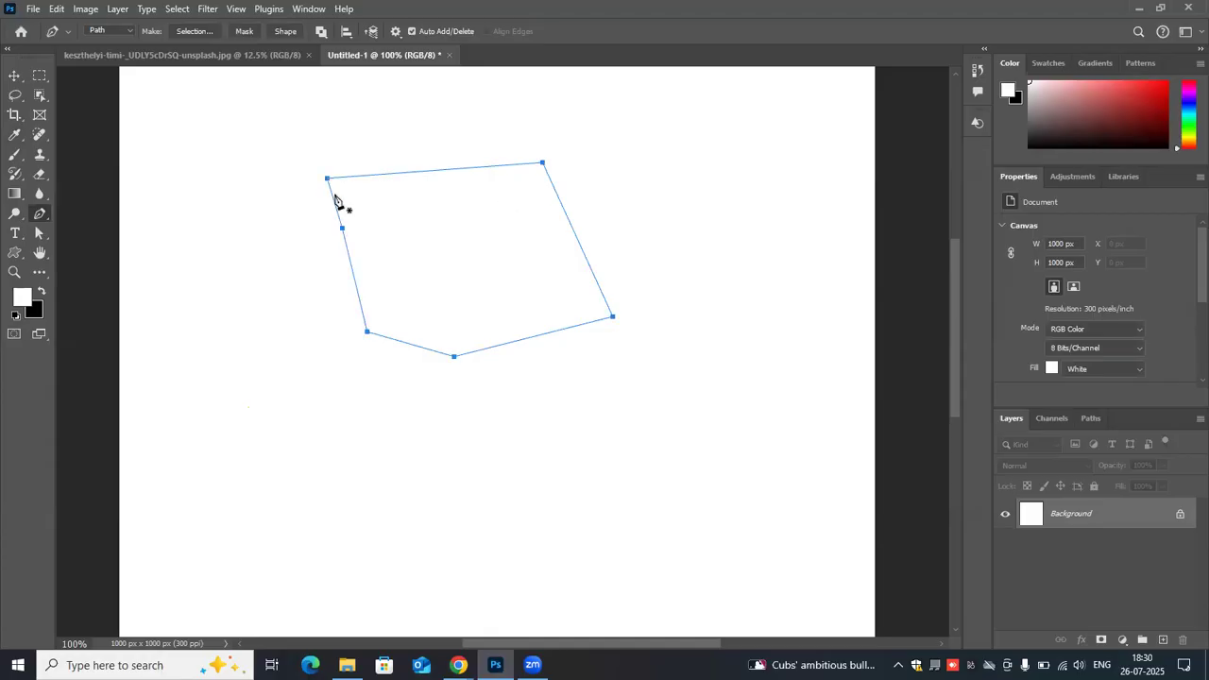
- Make a new anti-aliased selection from the six-anchor path with a feather radius of 0 pixels
right_click(402, 192)
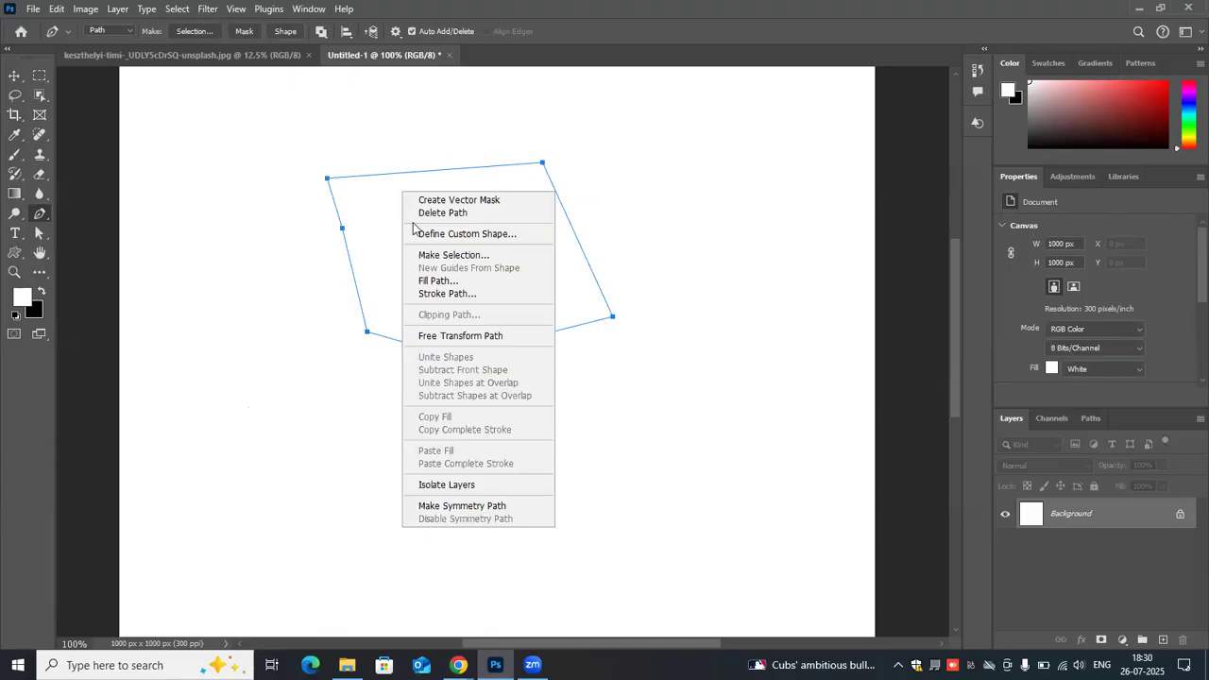
click(524, 257)
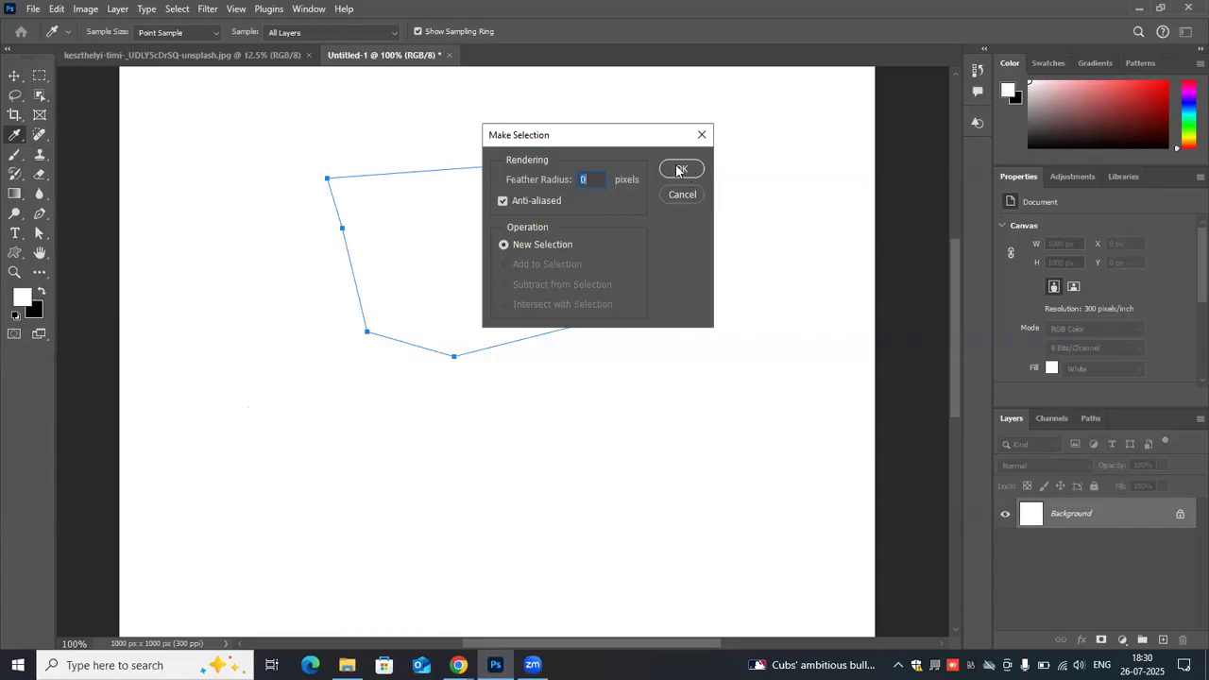
key(Return)
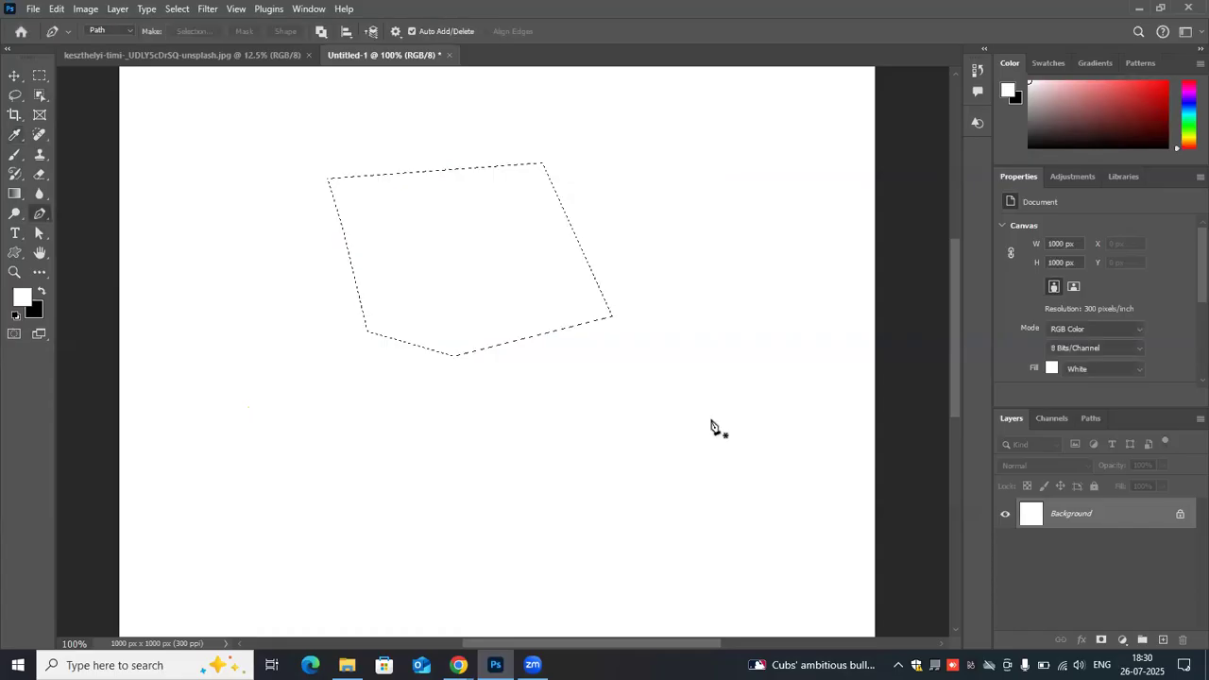
- Undo the selection and all anchors of the six-anchor path
key(ctrl+z)
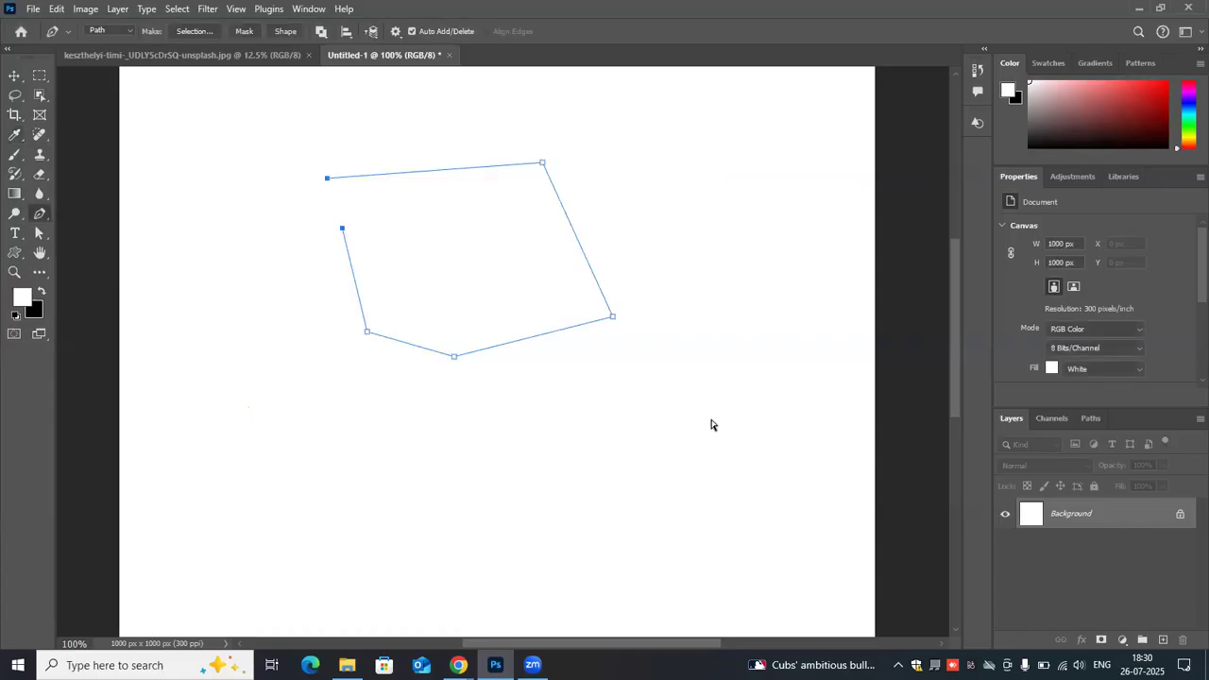
key(ctrl+z)
key(ctrl+z)
key(ctrl+z)
key(ctrl+z)
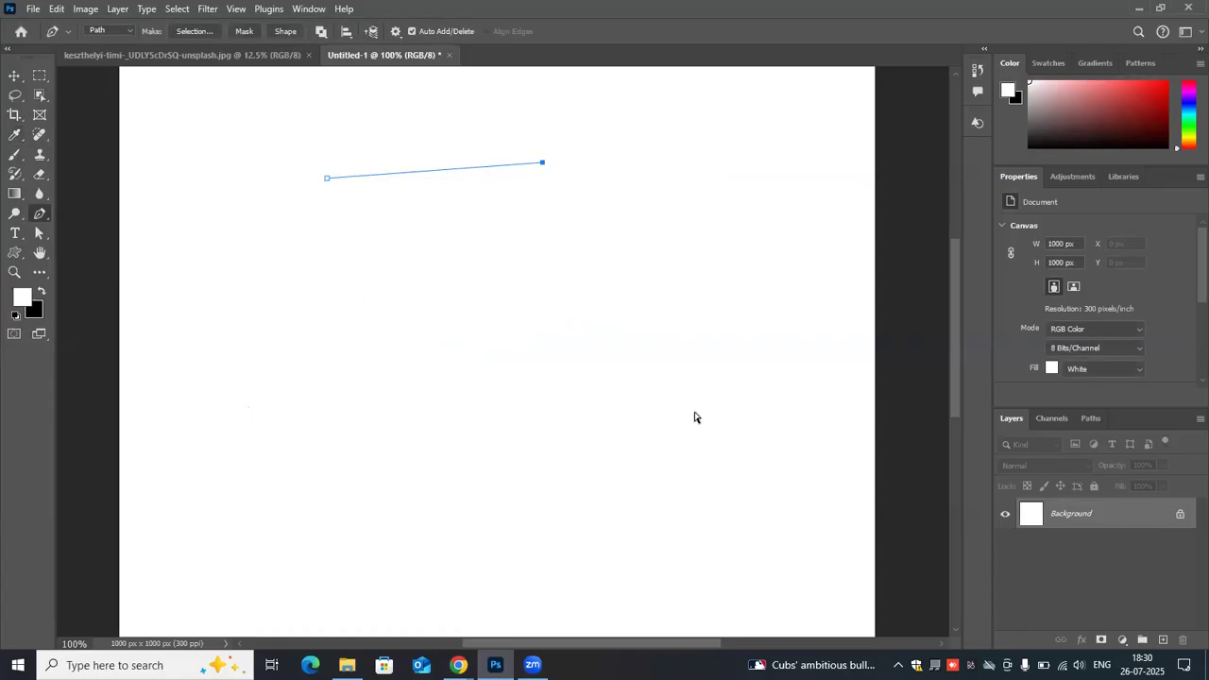
key(ctrl+z)
key(ctrl+z)
- Switch to the jar photo and start a Pen path at the jar's base, tracing around its lower right corner
key(ctrl+Tab)
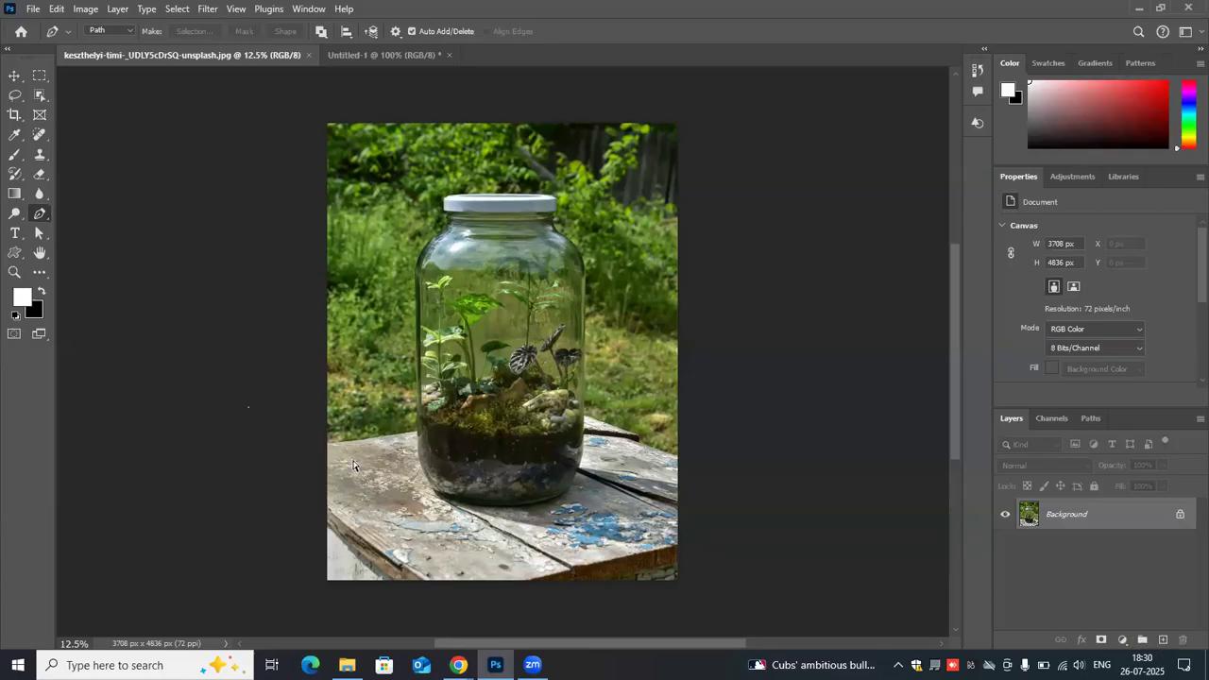
key(ctrl+plus)
key(ctrl+plus)
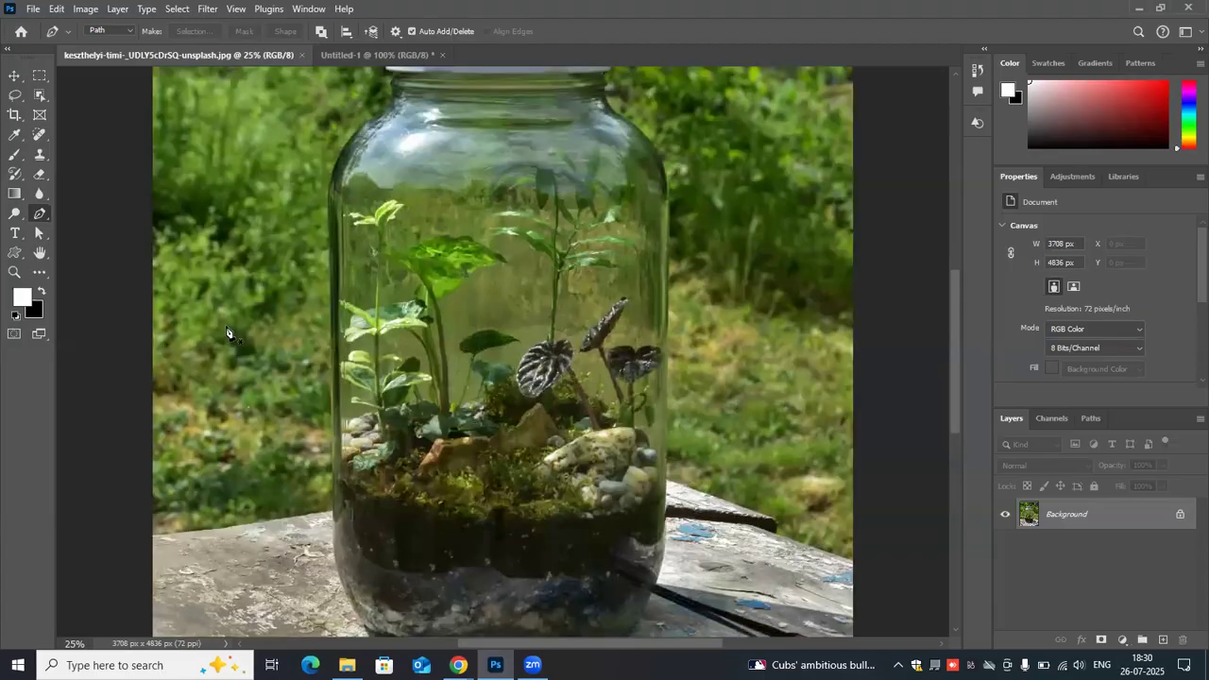
scroll(226, 333, up, 2)
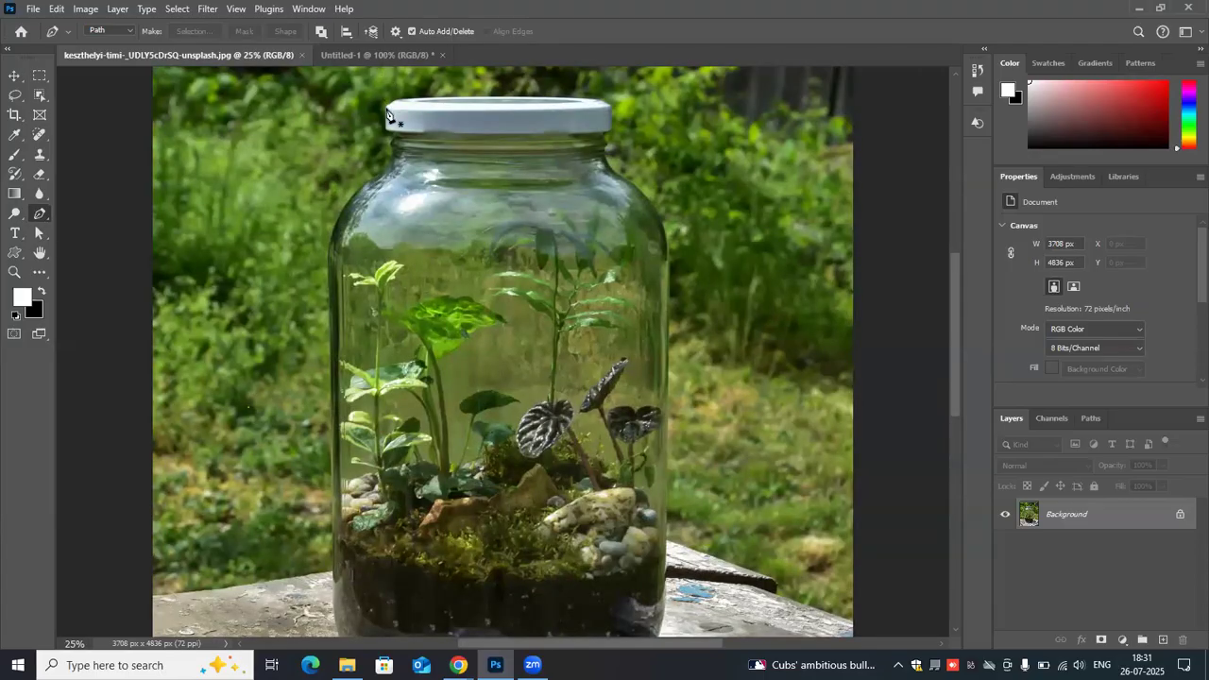
scroll(413, 351, down, 4)
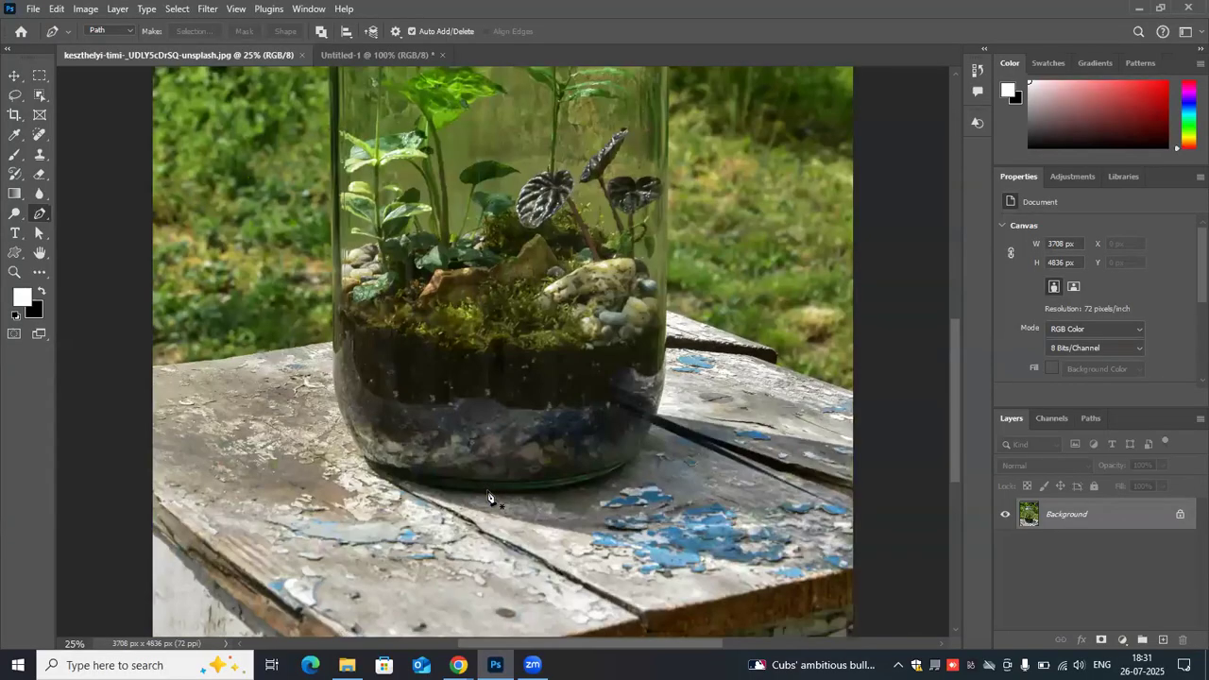
click(487, 494)
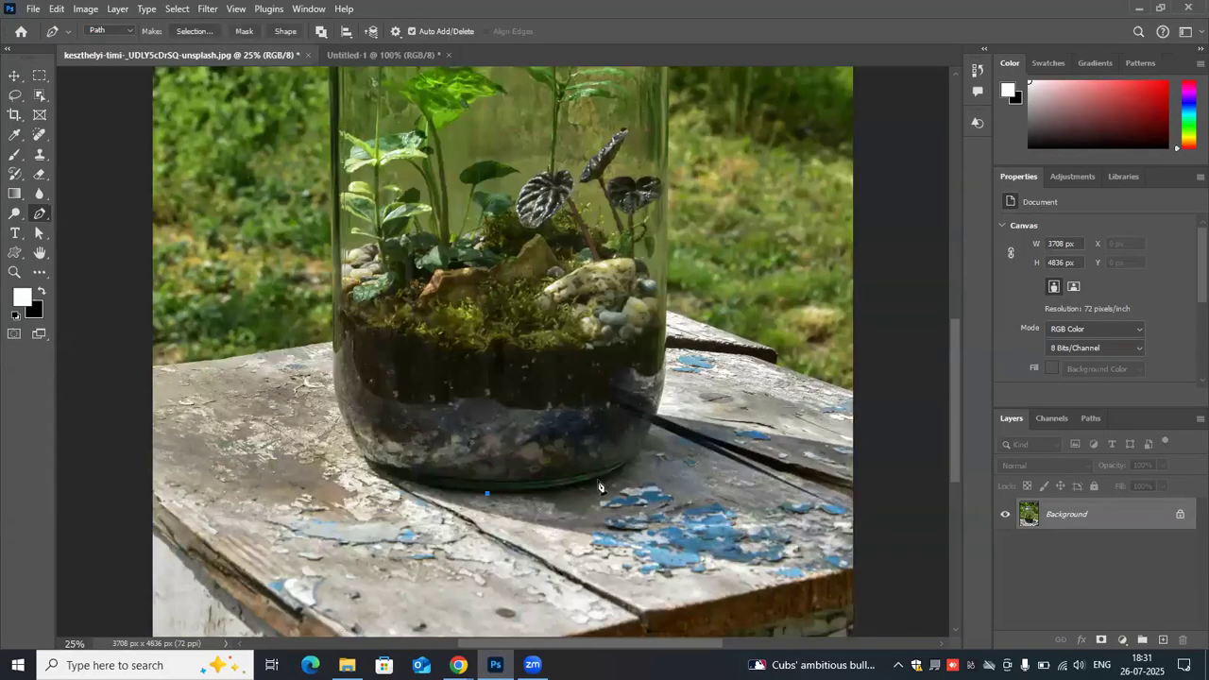
mouse_move(621, 469)
mouse_down()
mouse_move(627, 449)
mouse_move(637, 455)
mouse_up()
click(661, 402)
- Continue the Pen path up the jar's right side and around its right shoulder
scroll(661, 294, up, 3)
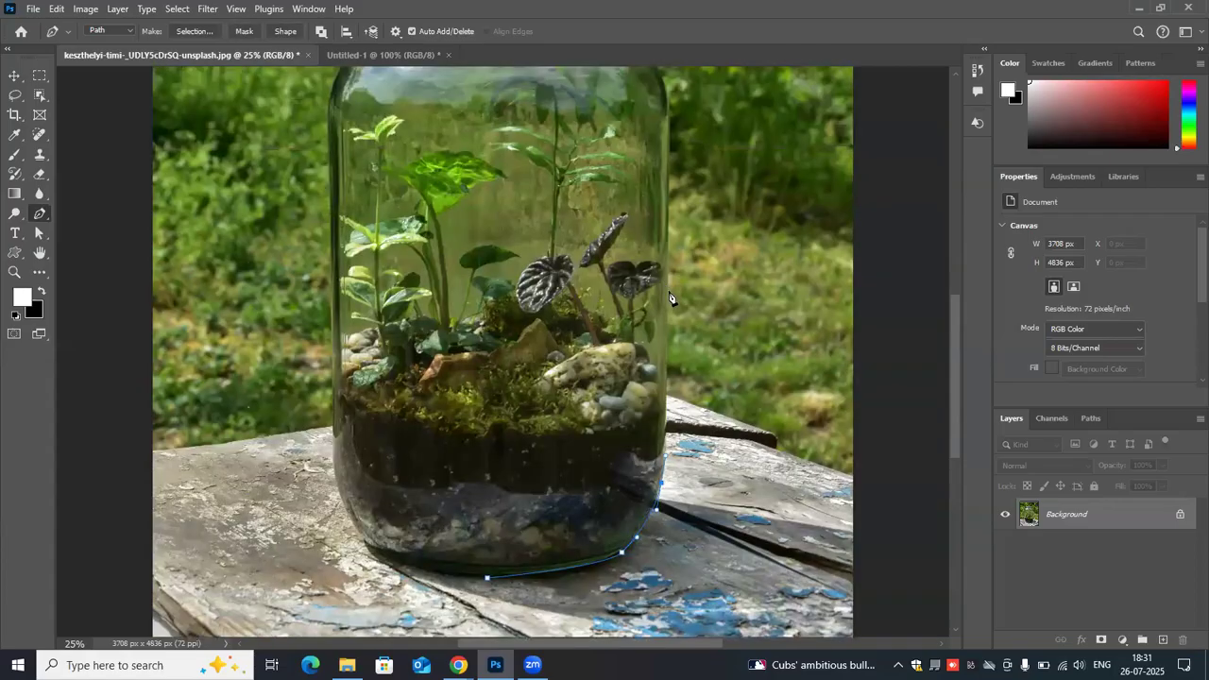
click(670, 293)
scroll(671, 209, up, 3)
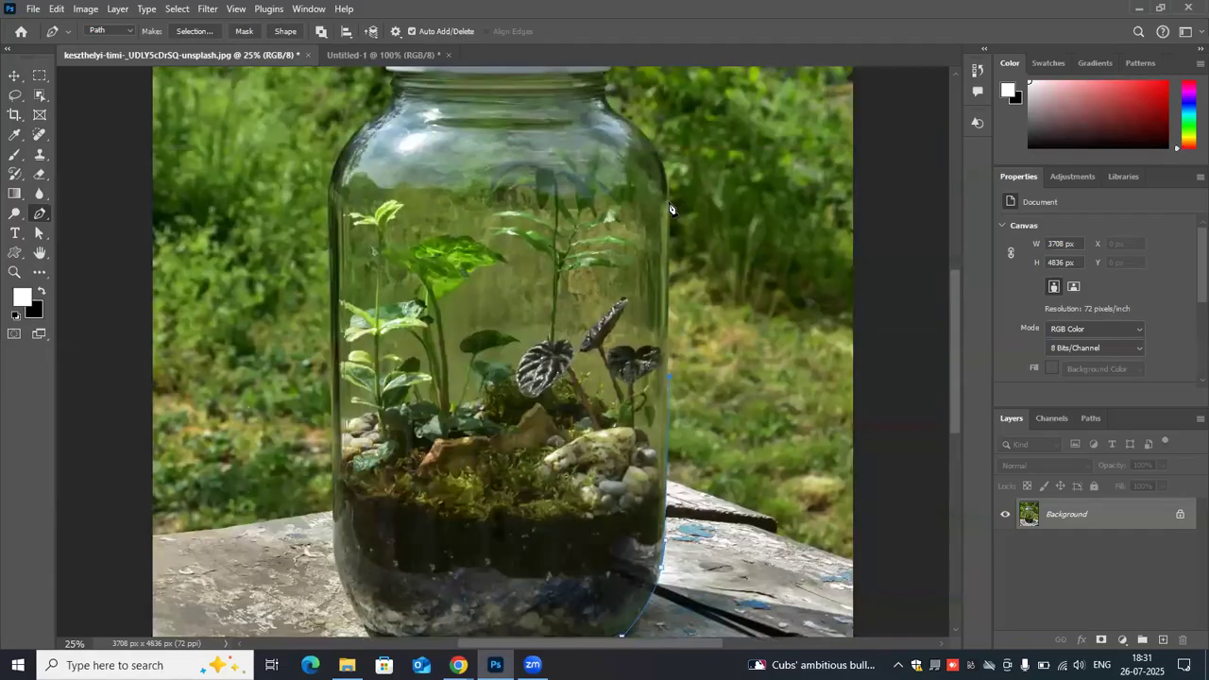
click(670, 204)
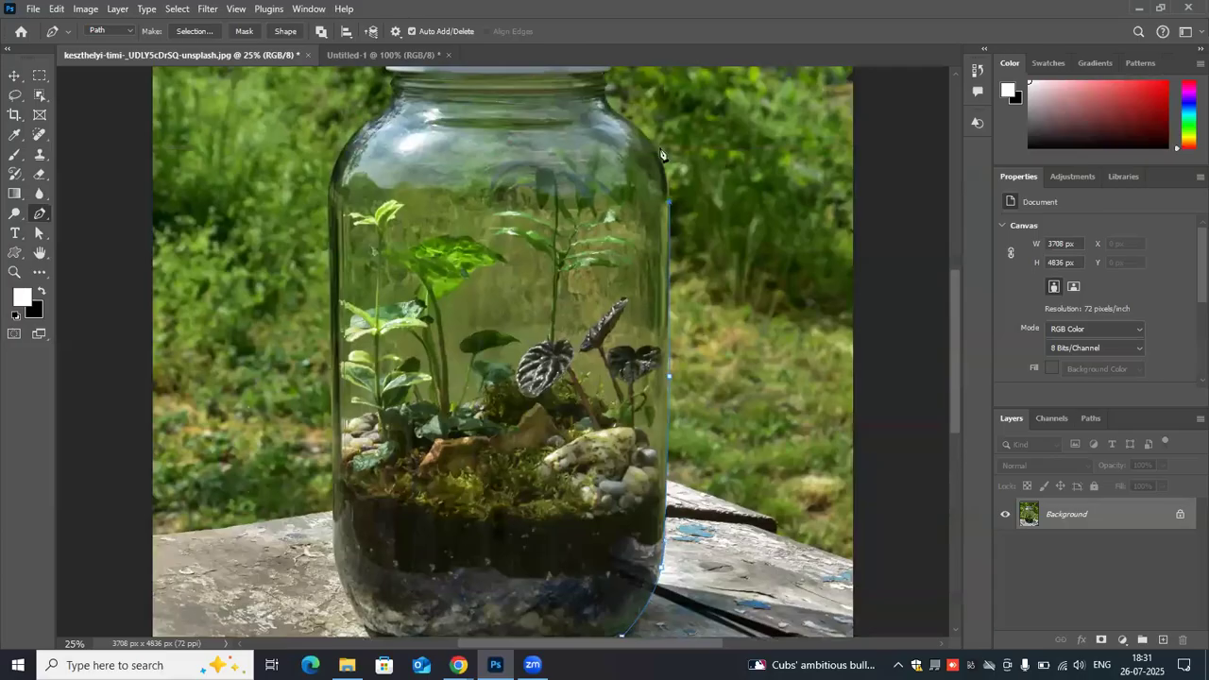
click(621, 121)
- Trace the right side of the jar's neck and lid, and place anchors along the lid's top edge
scroll(613, 123, up, 2)
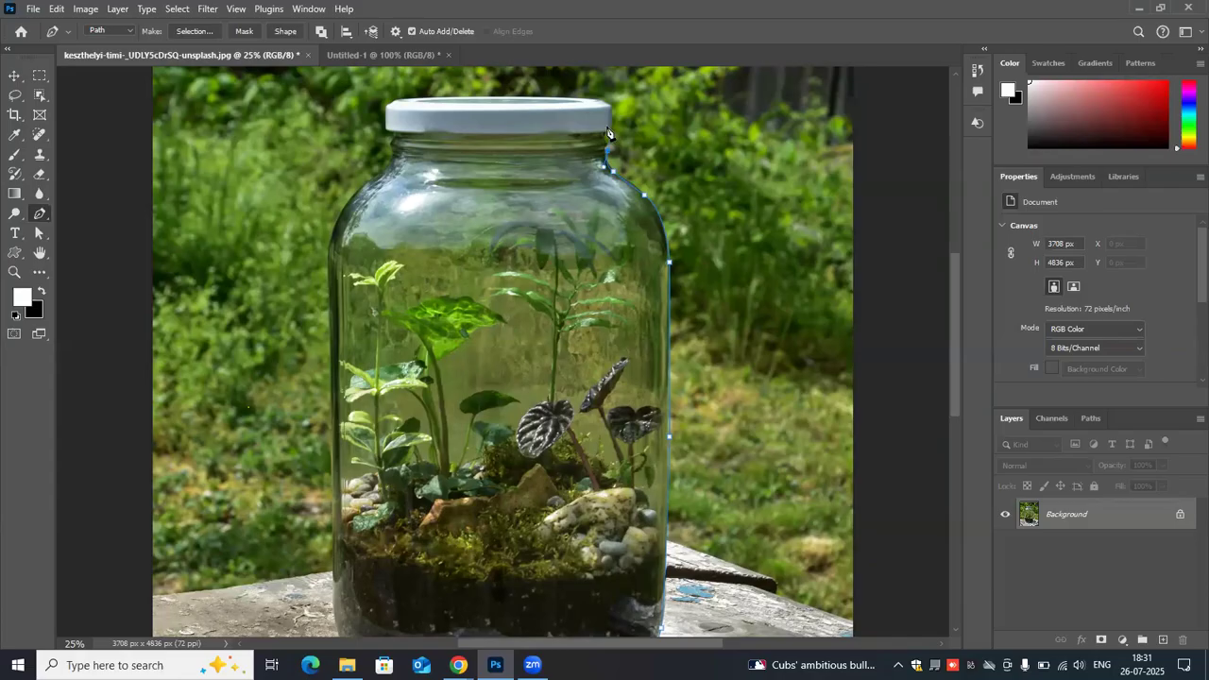
drag(608, 139, 615, 131)
click(548, 95)
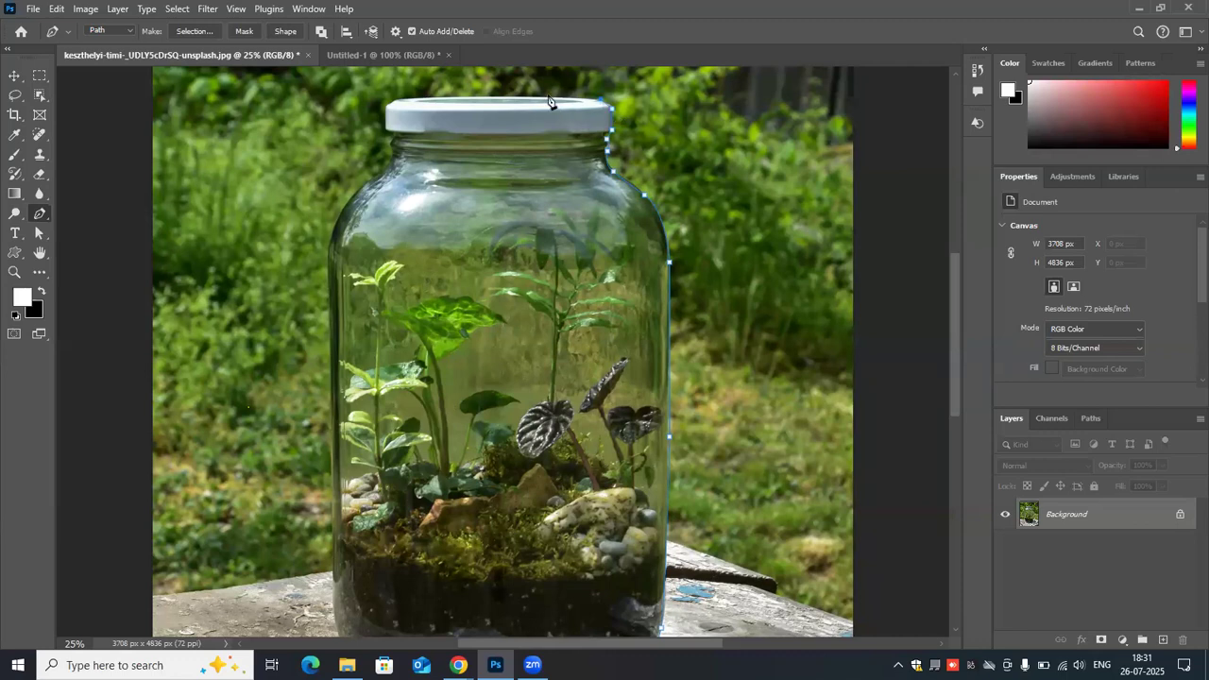
click(497, 94)
click(436, 96)
click(394, 99)
- Trace down the jar's left neck, shoulder and side, and close the path along the base
drag(388, 143, 378, 184)
drag(330, 247, 331, 284)
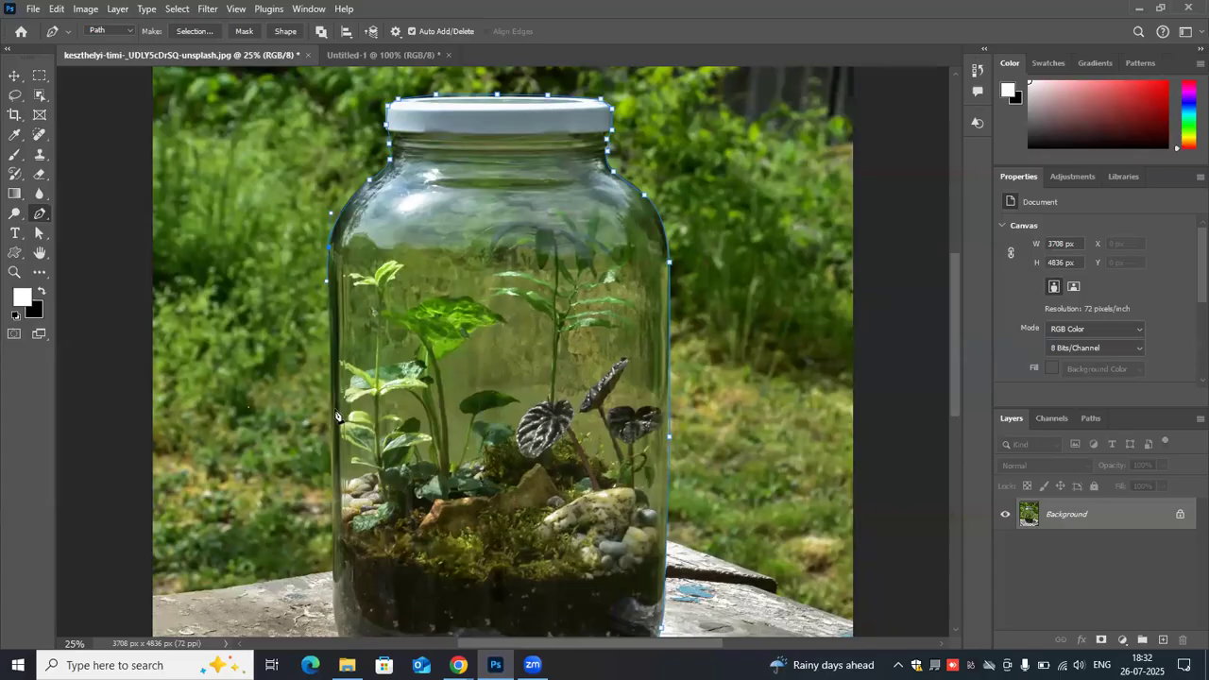
scroll(335, 411, down, 2)
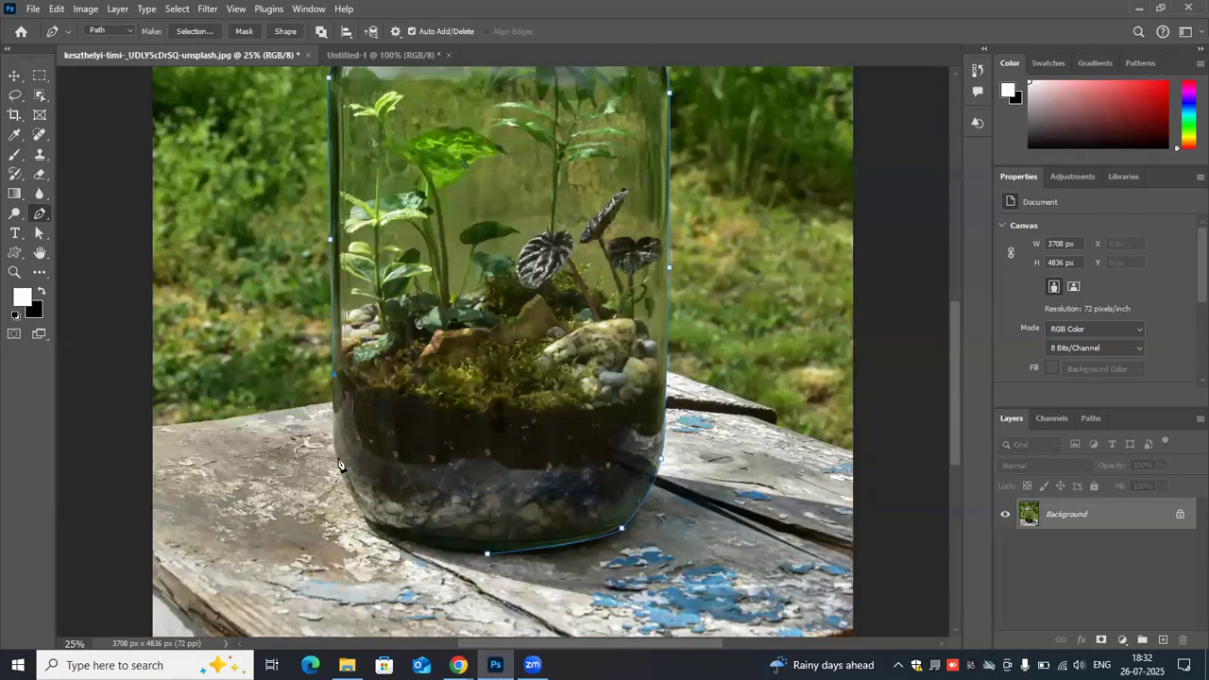
drag(344, 482, 375, 531)
drag(427, 545, 459, 552)
- Pull curve handles out of the jar path's lower right anchor, and undo the extra adjustment on the bottom segment
scroll(472, 283, up, 5)
scroll(460, 245, up, 1)
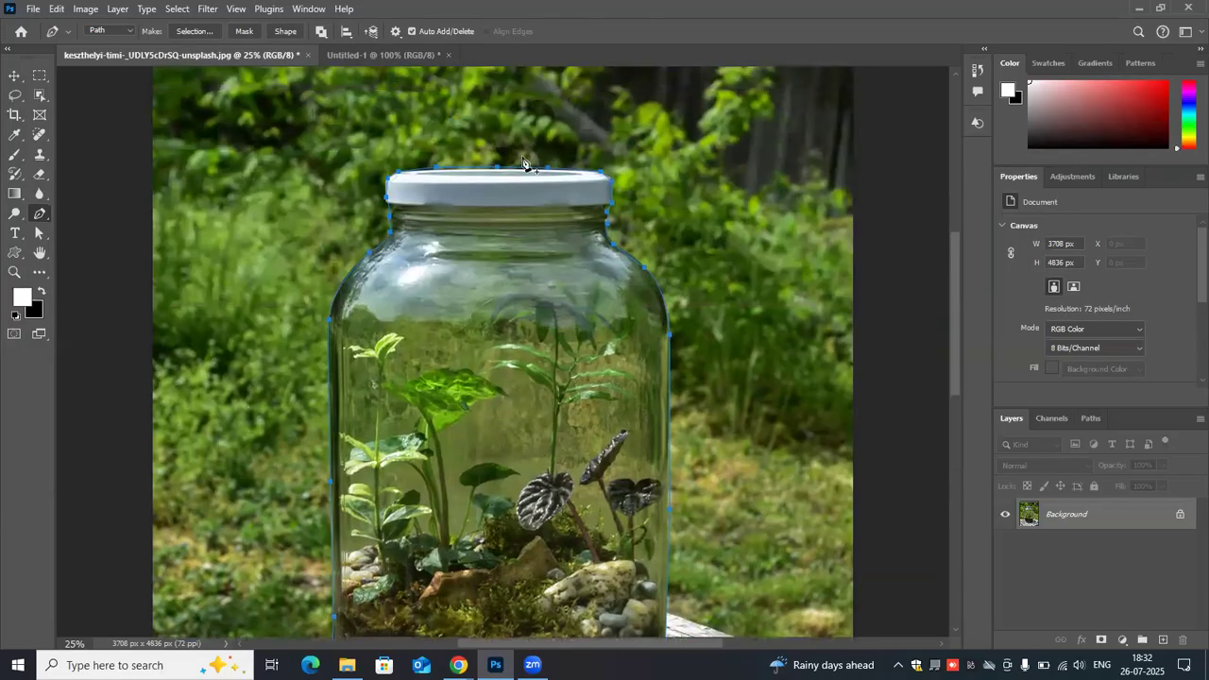
scroll(369, 318, down, 4)
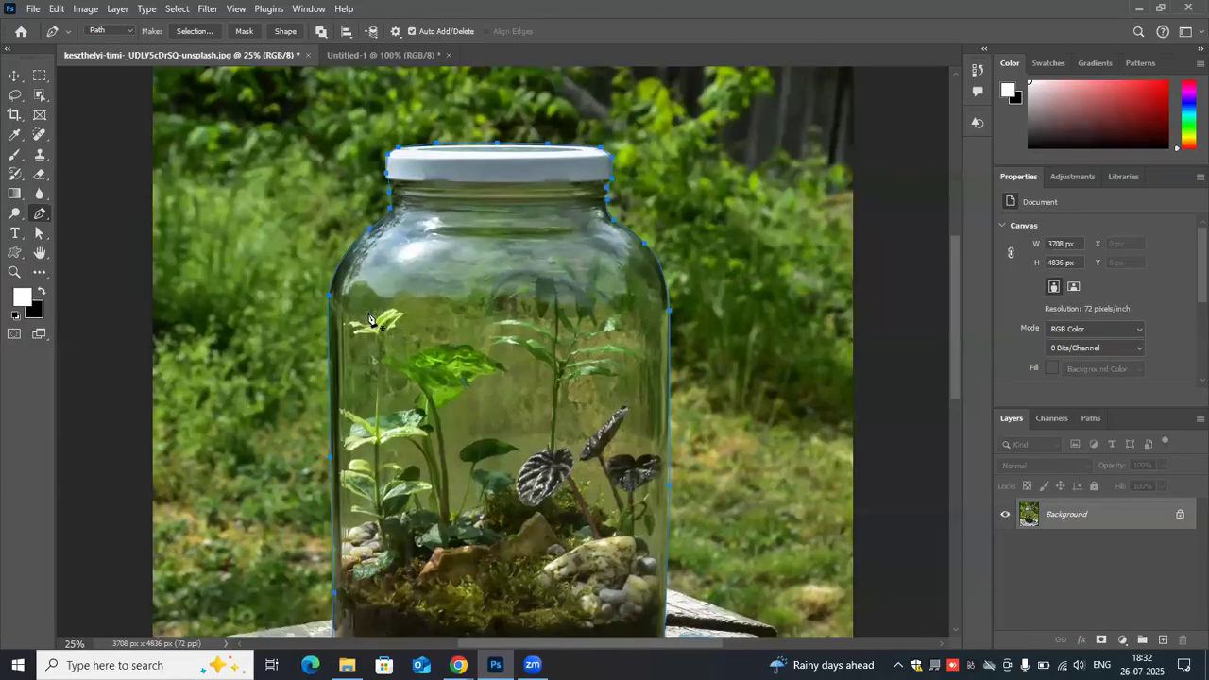
key(ctrl+minus)
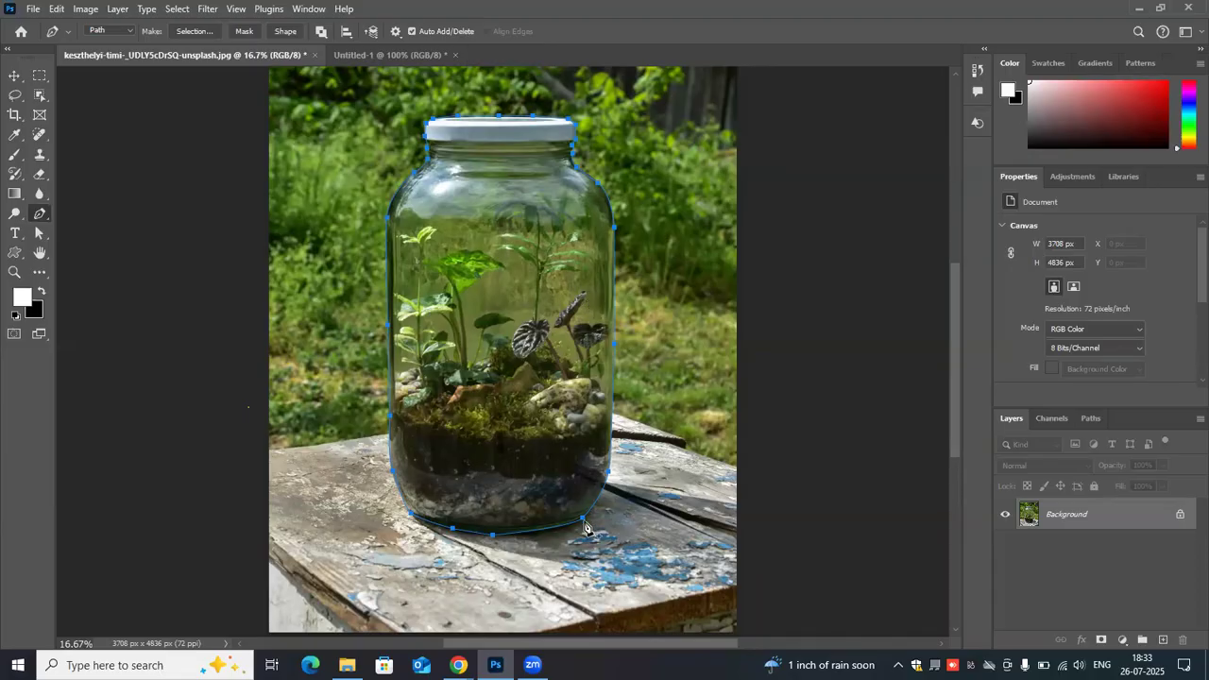
drag(582, 518, 594, 511)
drag(540, 535, 545, 534)
key(ctrl+z)
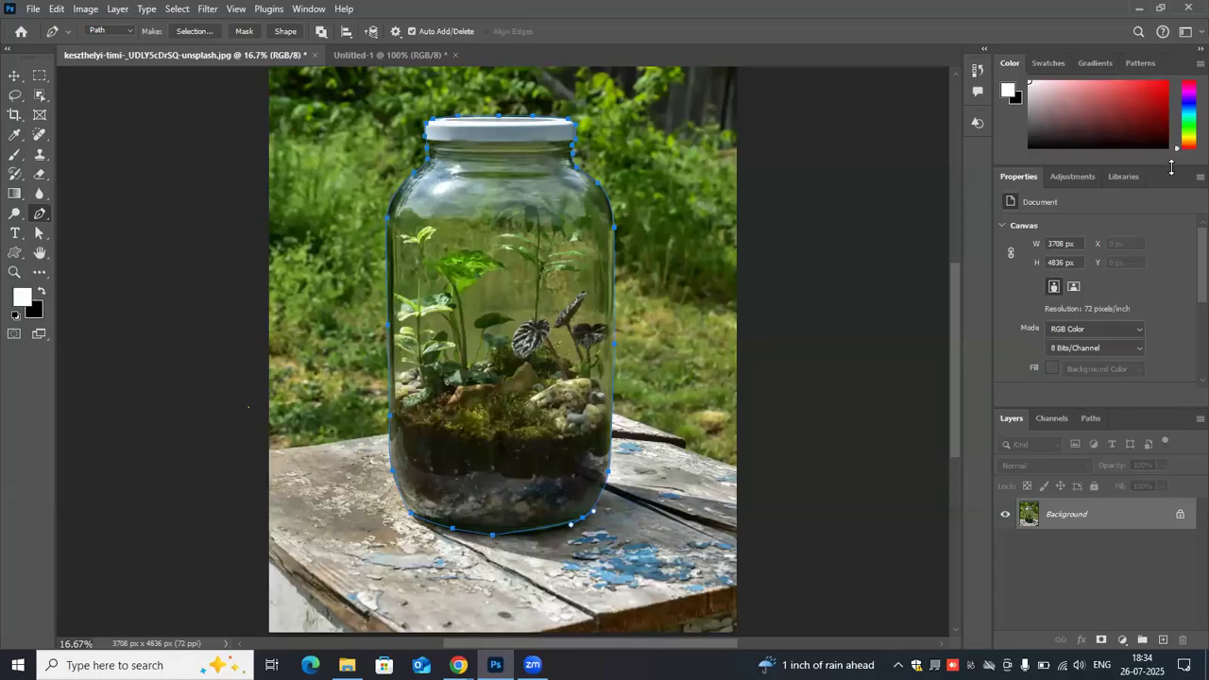
- Close the Properties panel, enlarge the Layers panel group, and display the Paths list
drag(937, 126, 874, 105)
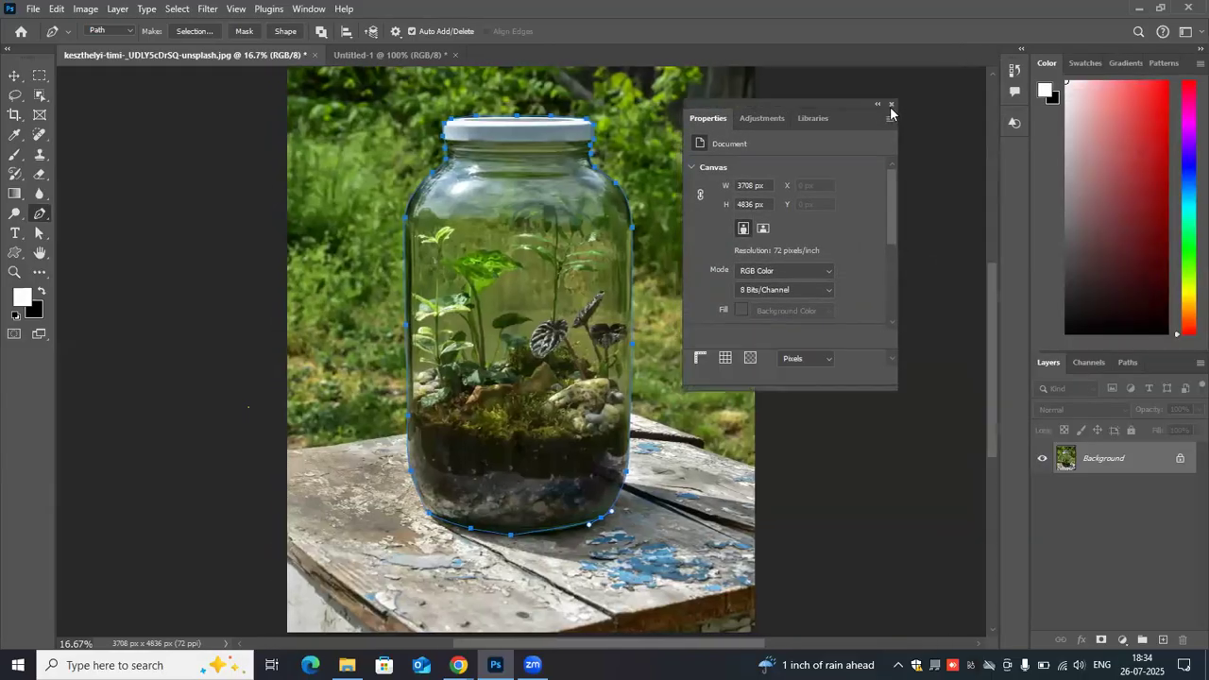
click(893, 102)
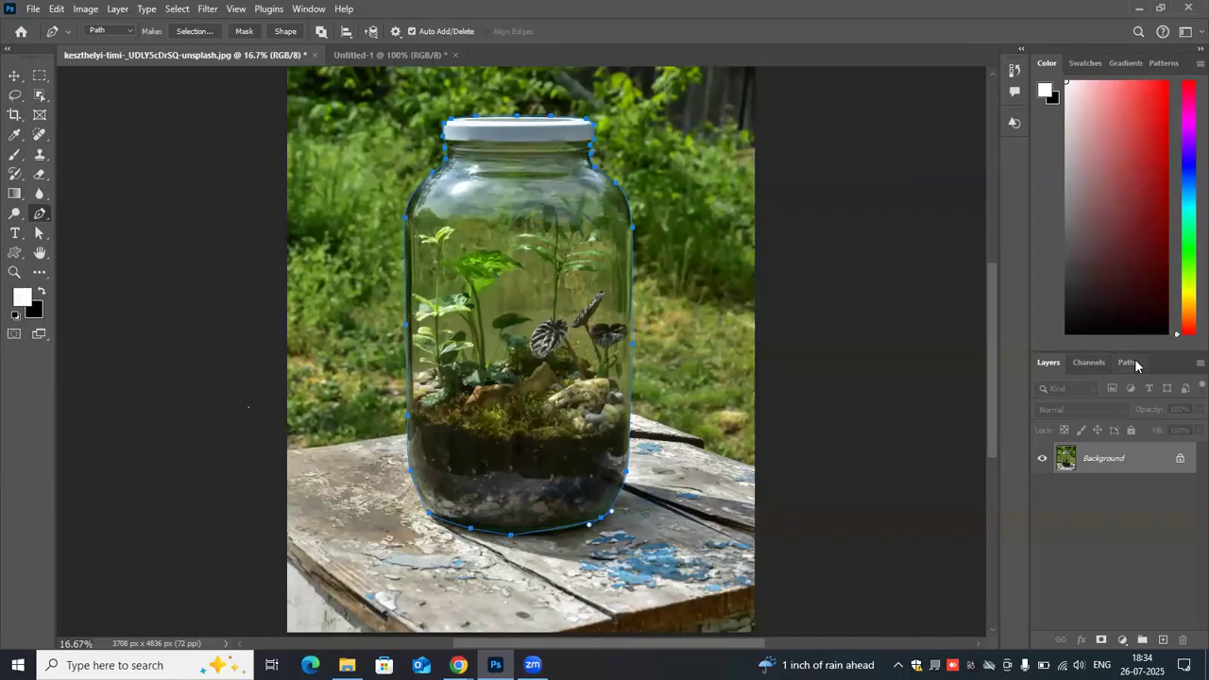
drag(1159, 349, 1128, 169)
click(1124, 169)
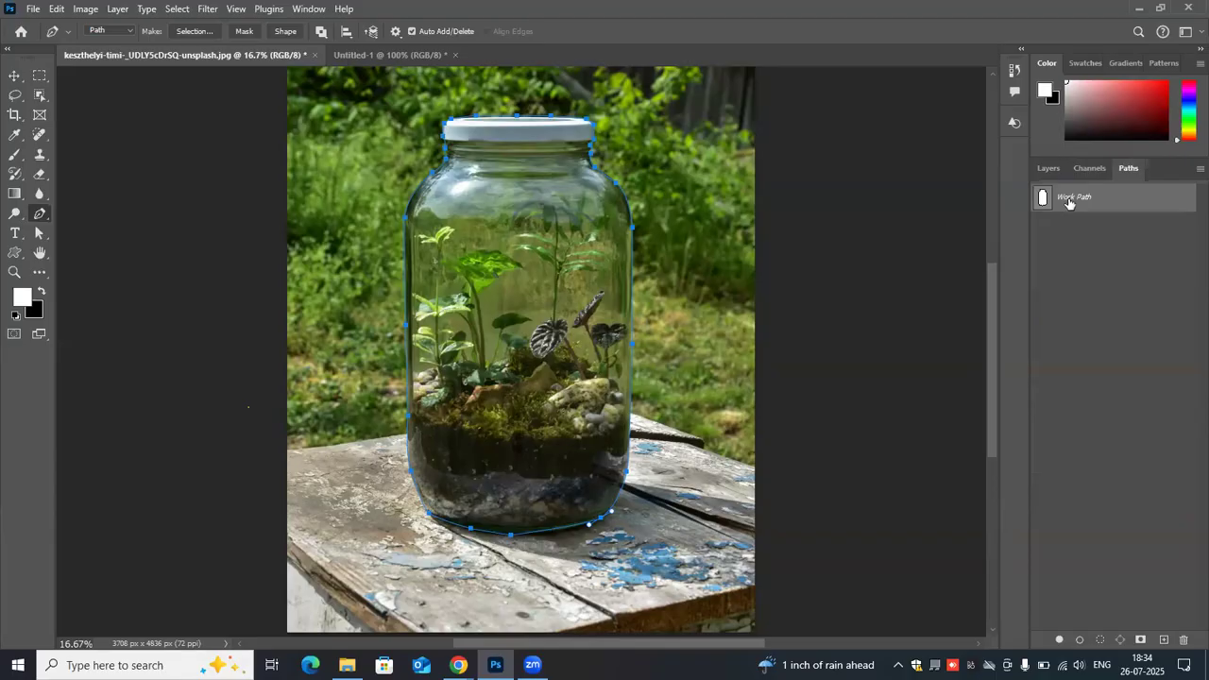
- Draw a small closed Pen path on the foliage left of the jar, and undo it
click(346, 114)
click(294, 247)
click(343, 323)
click(384, 251)
click(384, 162)
click(345, 114)
key(ctrl+z)
key(ctrl+z)
key(ctrl+z)
- Save the Work Path under the name "jar path"
double_click(1074, 196)
key(BackSpace)
text(jar path)
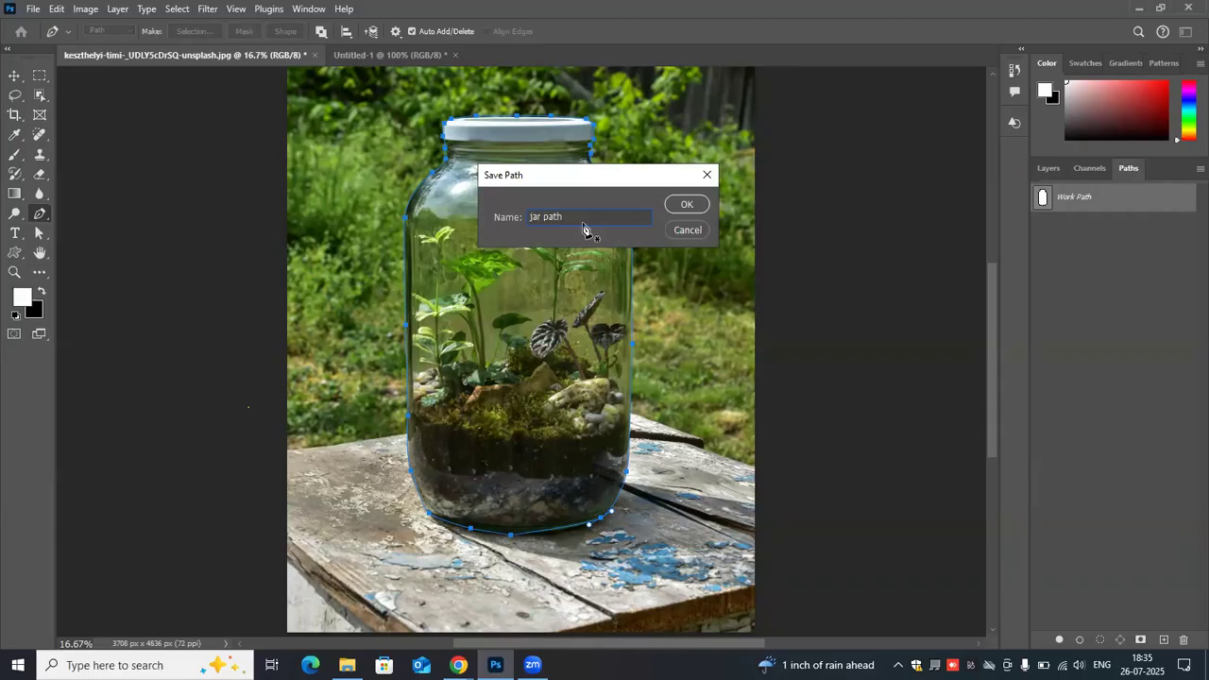
key(Return)
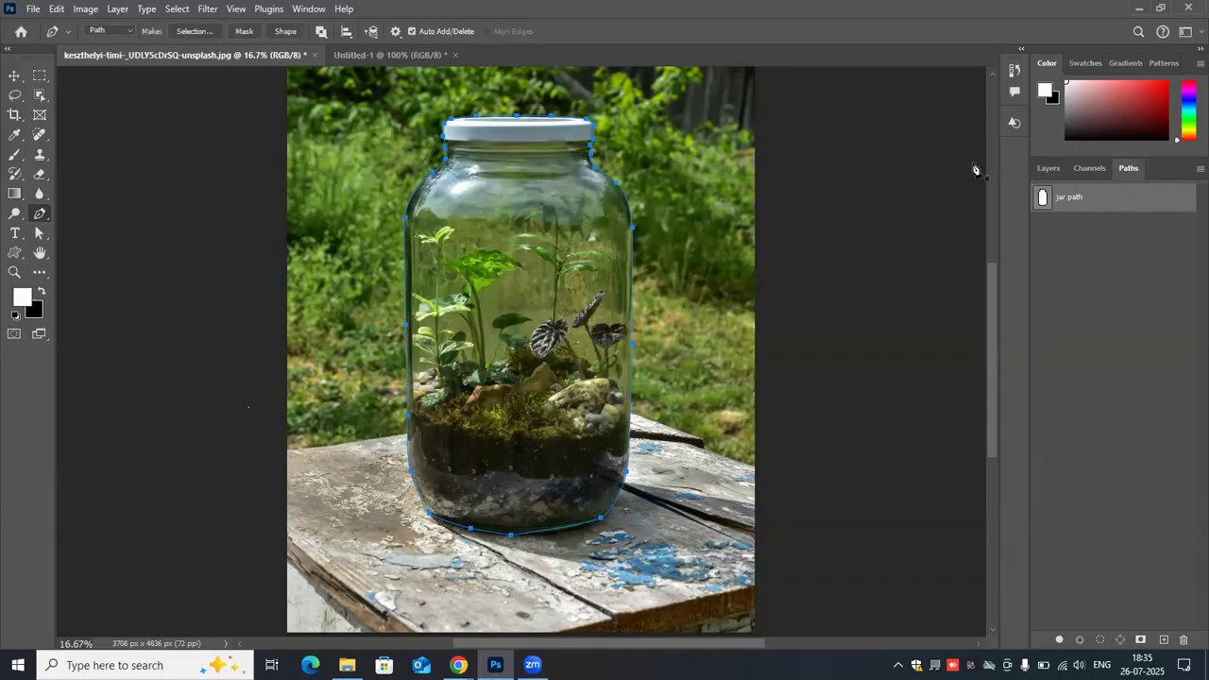
- Add a narrow closed five-anchor shape left of the jar to the saved jar path, and undo the addition
click(357, 91)
click(336, 198)
click(360, 273)
click(394, 201)
click(388, 148)
click(359, 93)
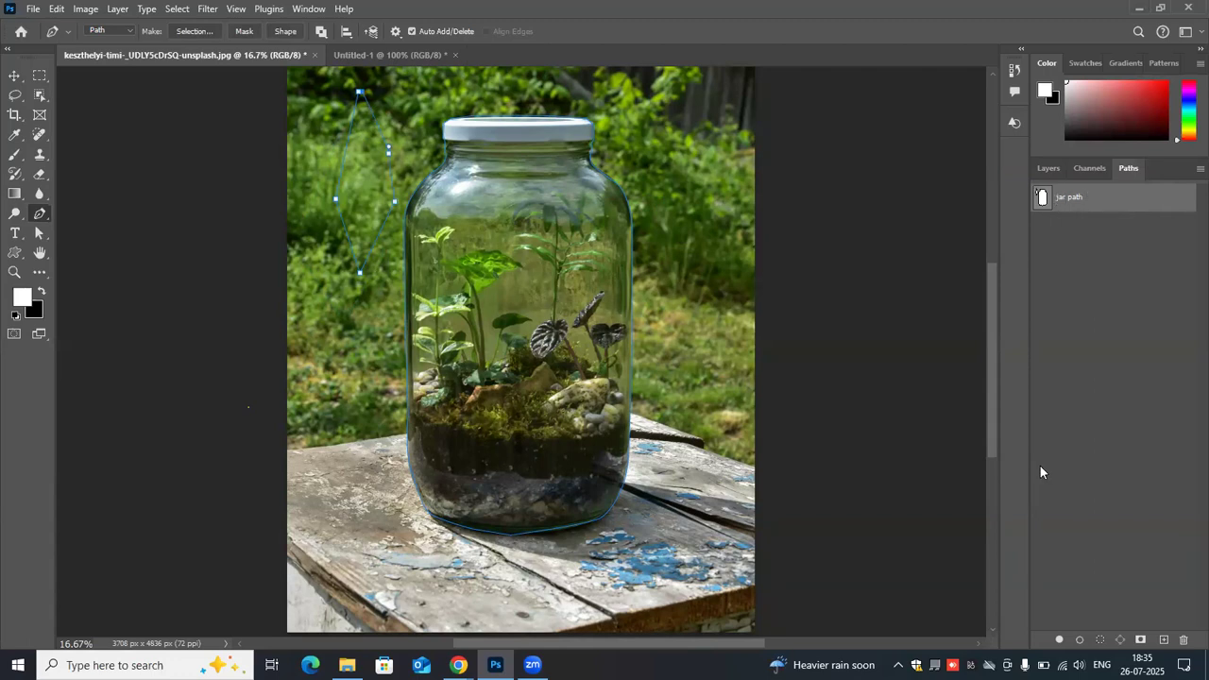
key(ctrl+z)
key(ctrl+z)
key(ctrl+z)
- Make a new anti-aliased selection from the saved jar path with a feather radius of 0 pixels
right_click(469, 211)
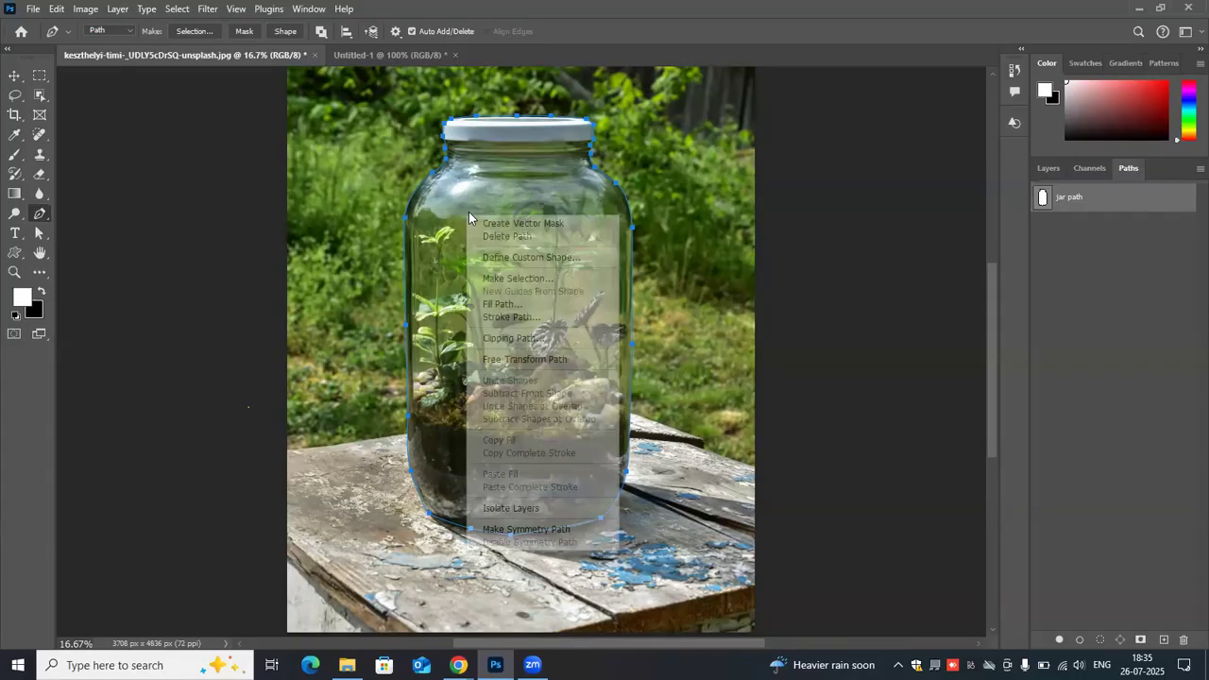
click(508, 276)
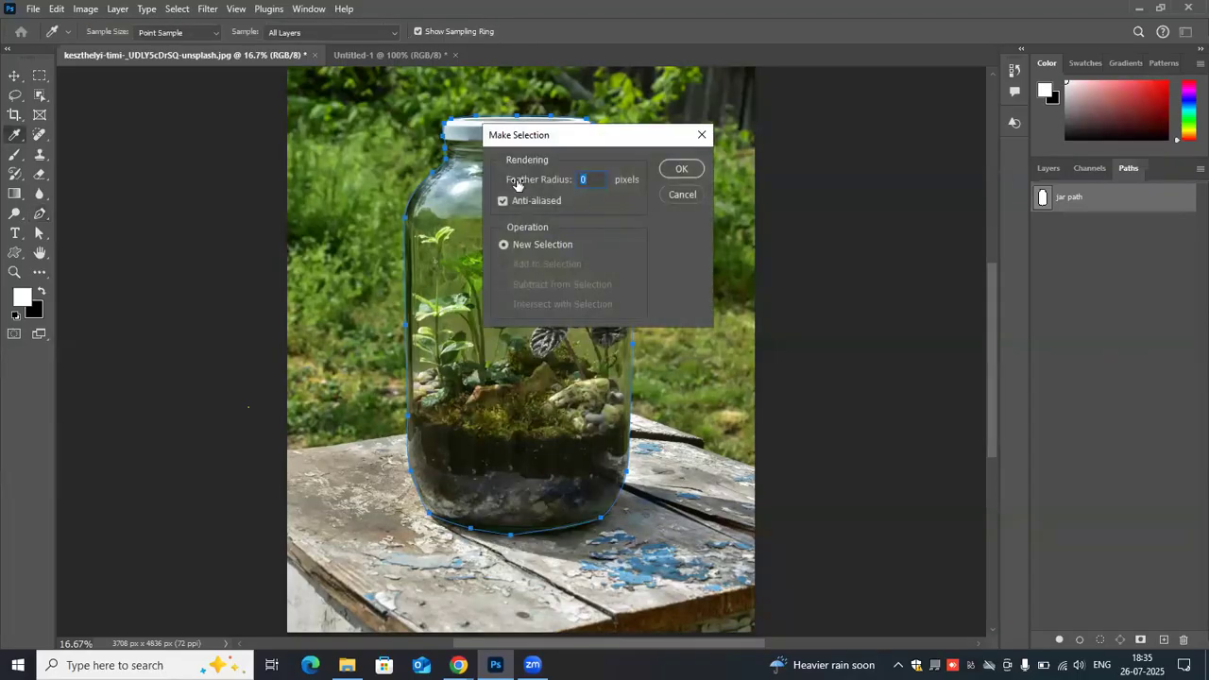
click(682, 171)
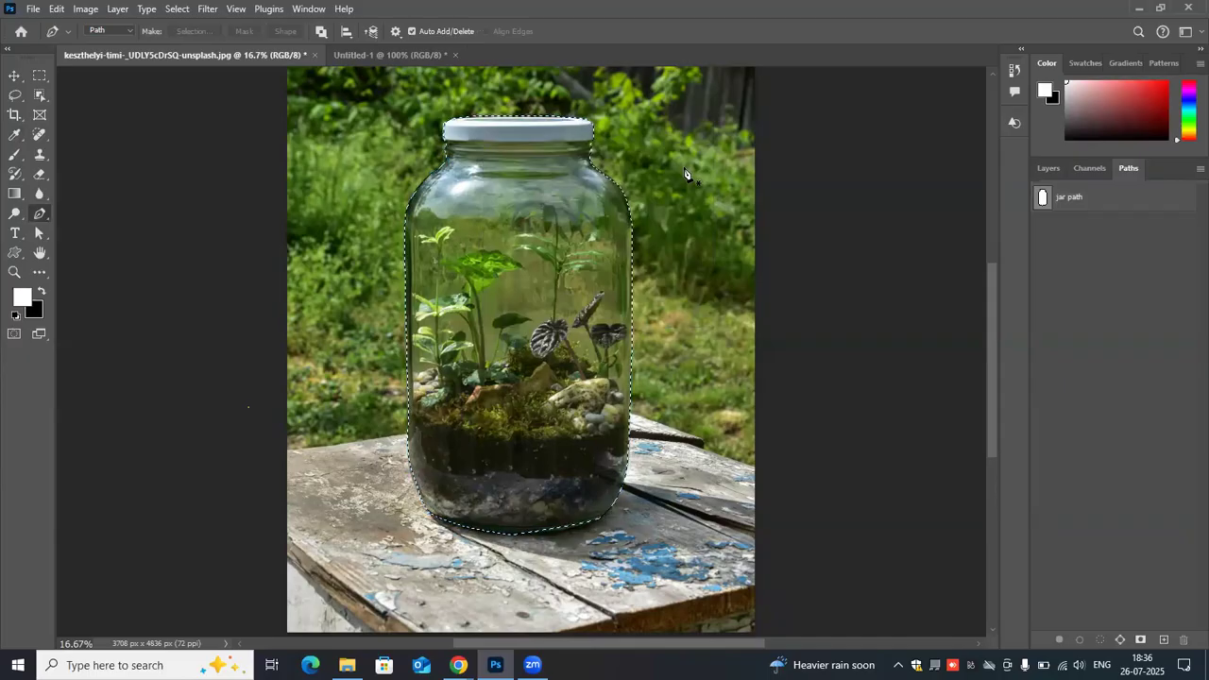
- Undo the jar selection and load a selection directly from the saved jar path
key(ctrl+z)
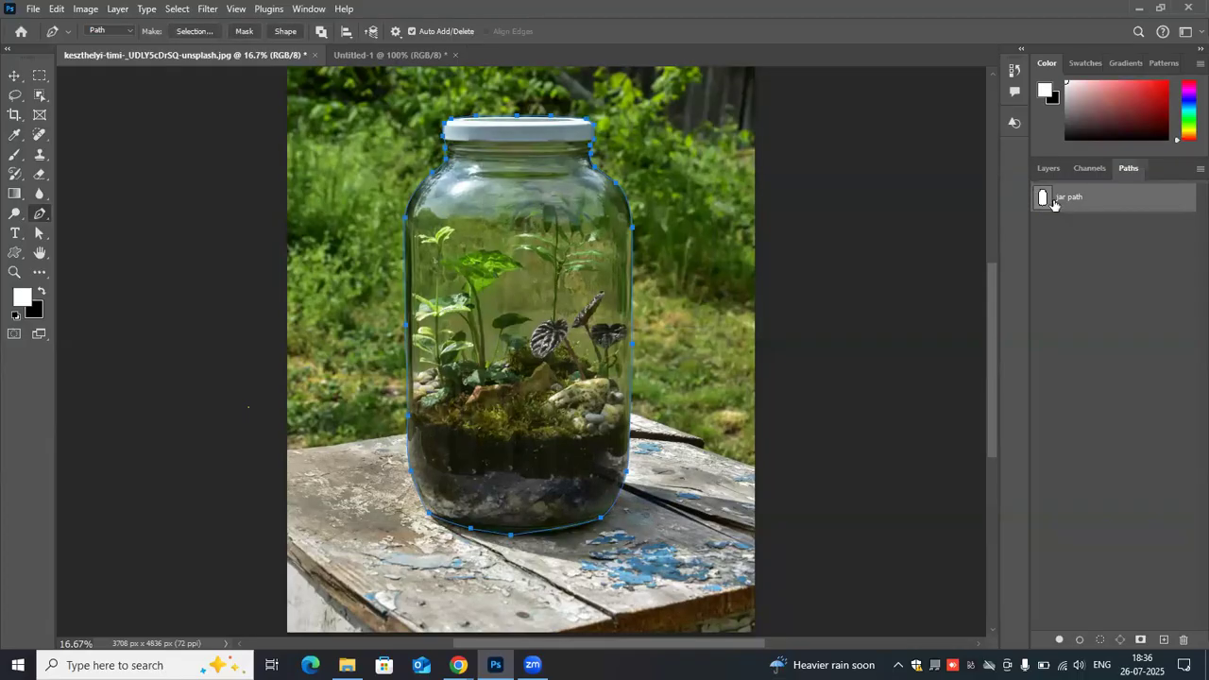
double_click(1043, 204)
key(Return)
ctrl+click(1041, 199)
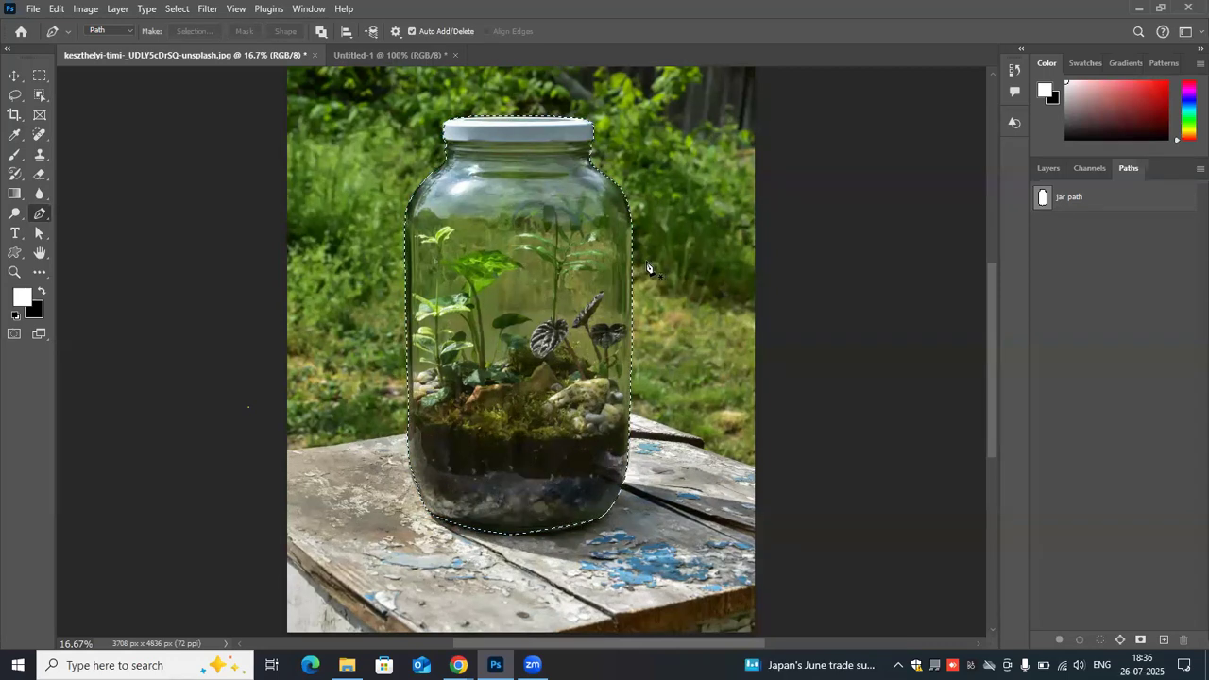
right_click(511, 250)
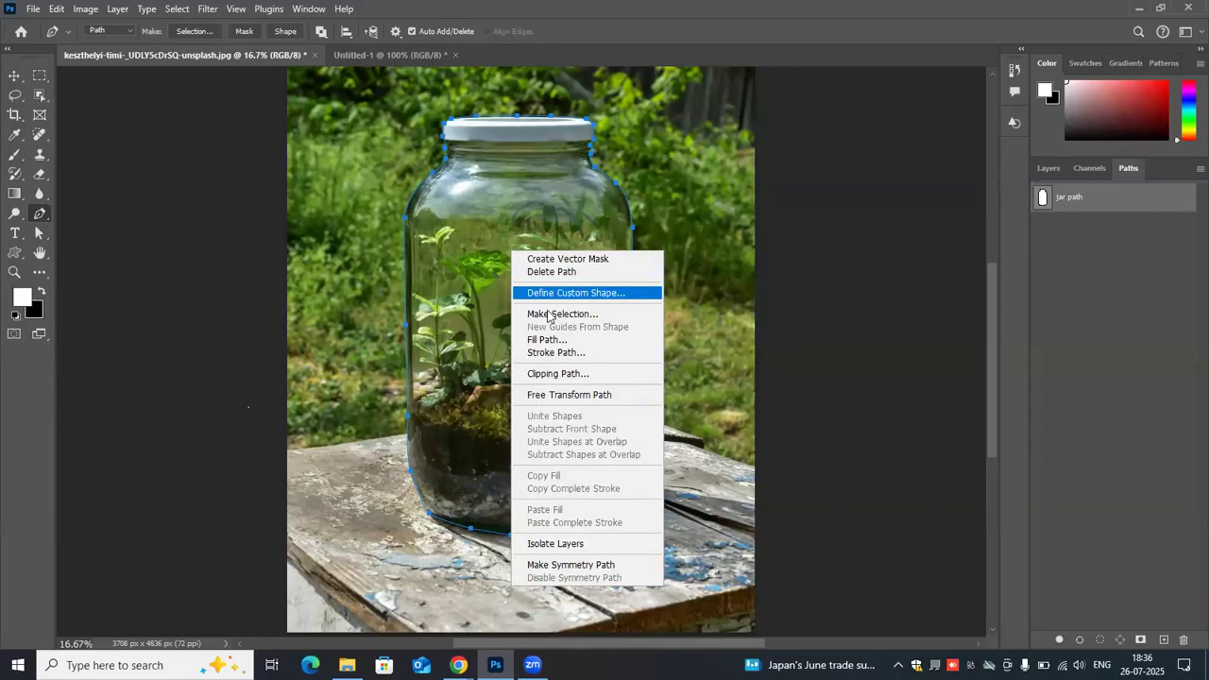
click(1044, 204)
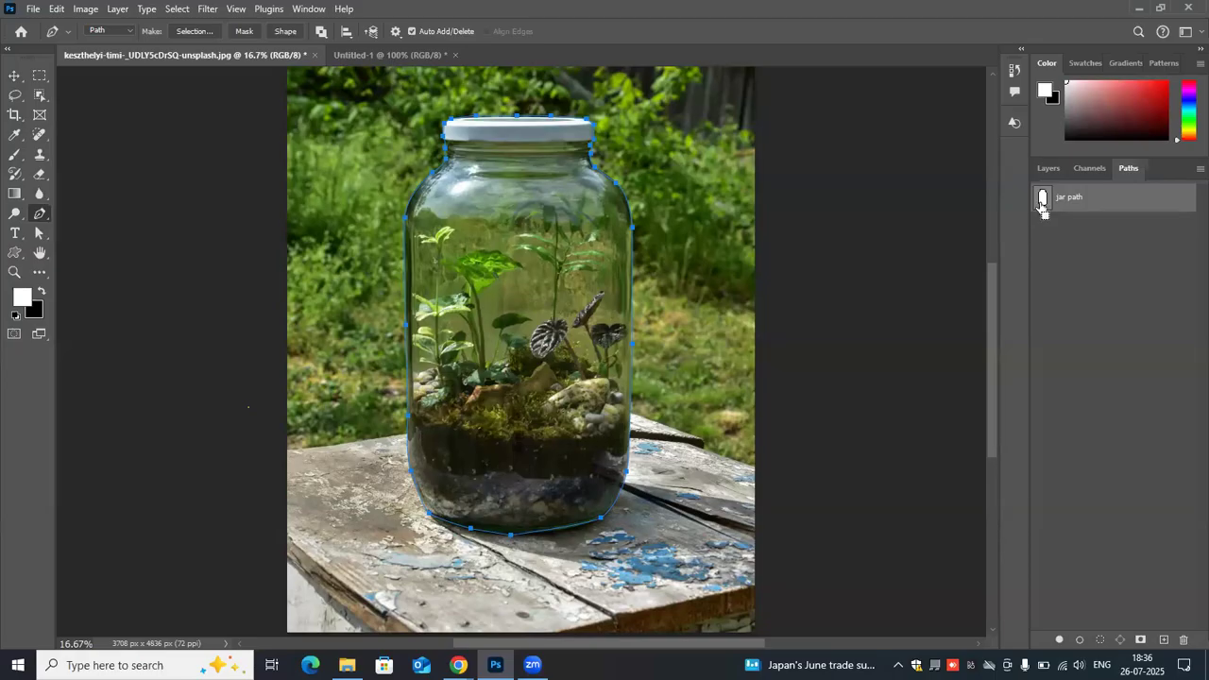
ctrl+click(1043, 204)
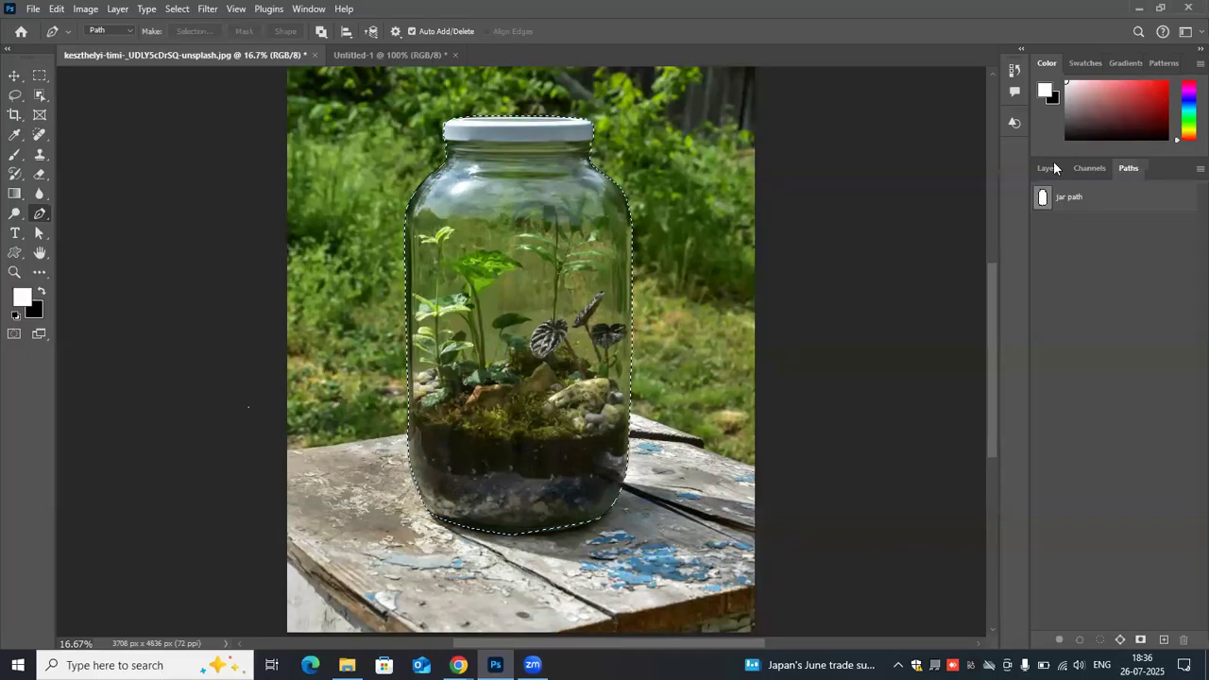
- Copy the selected jar onto its own layer, and hide and reshow the Background to check the cutout
click(1048, 167)
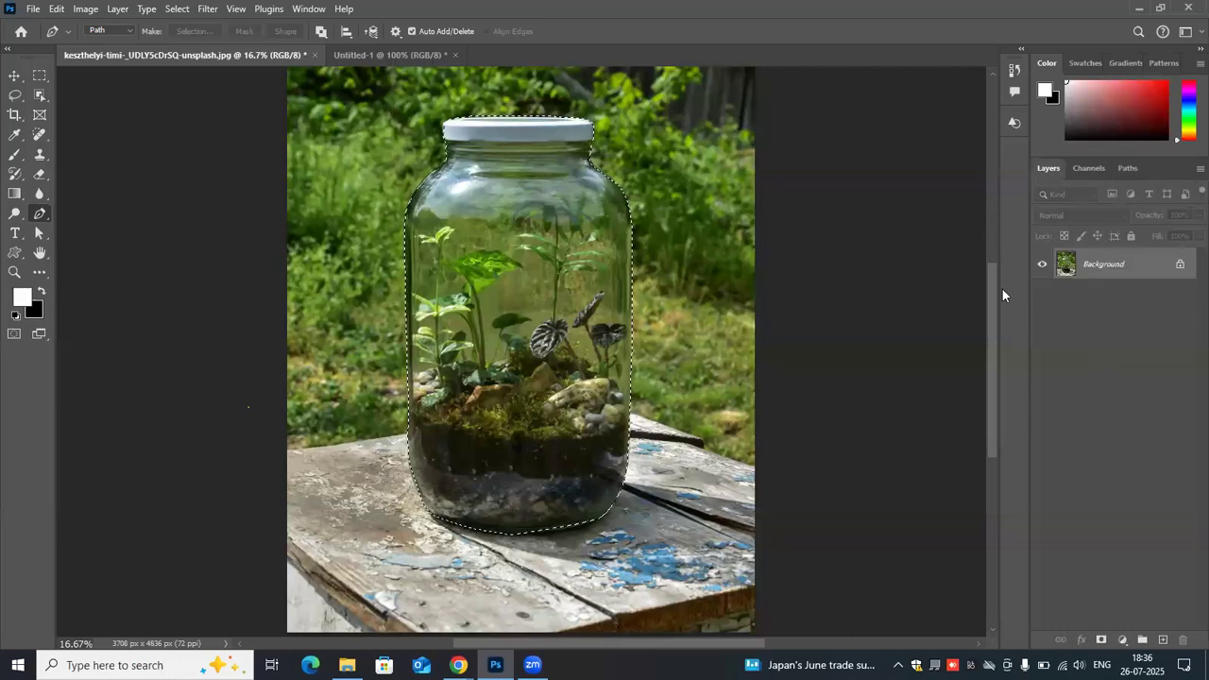
key(ctrl+j)
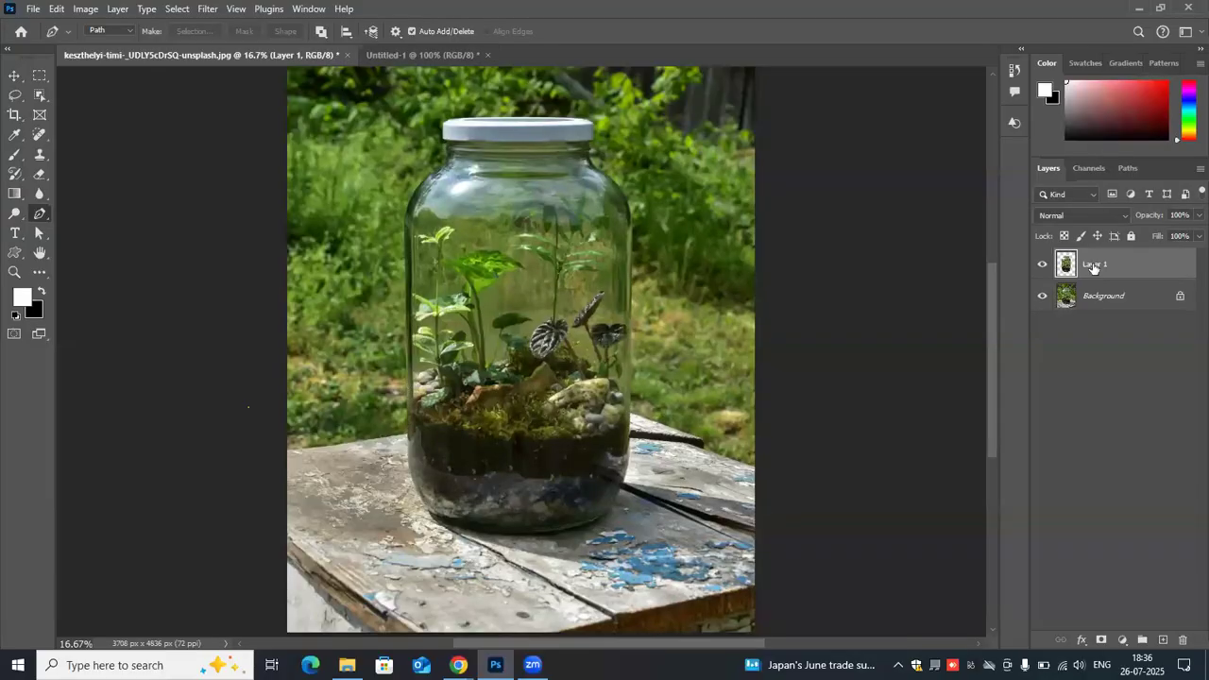
click(1041, 295)
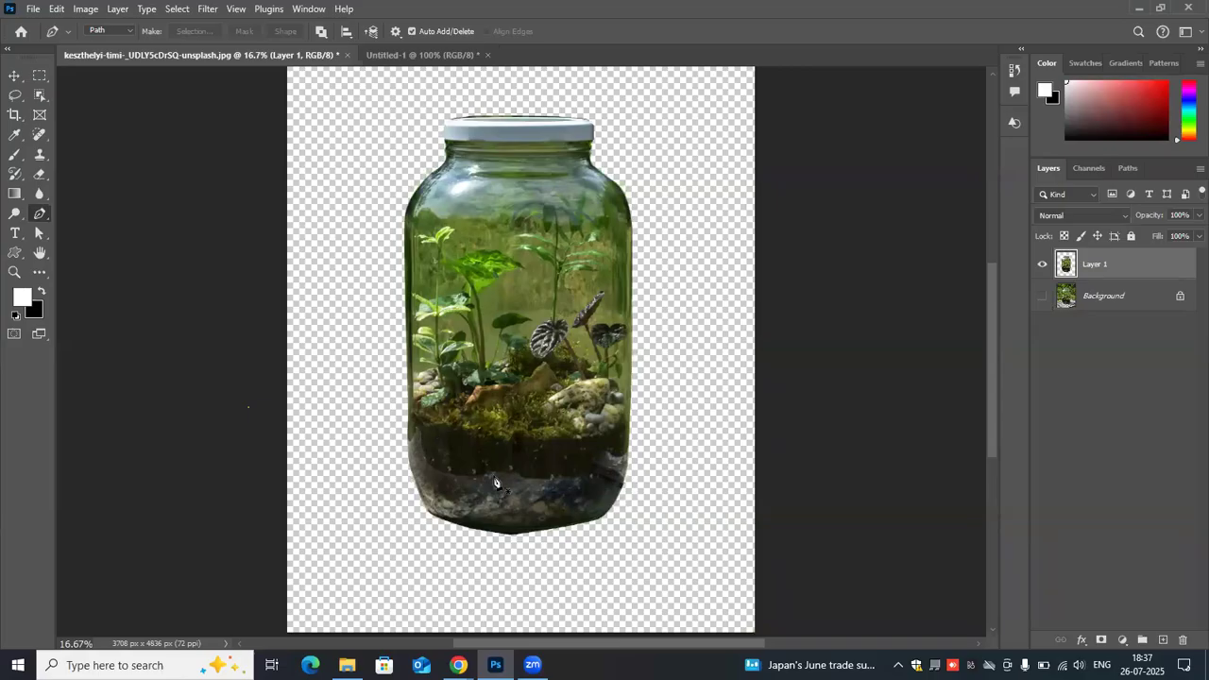
click(1043, 298)
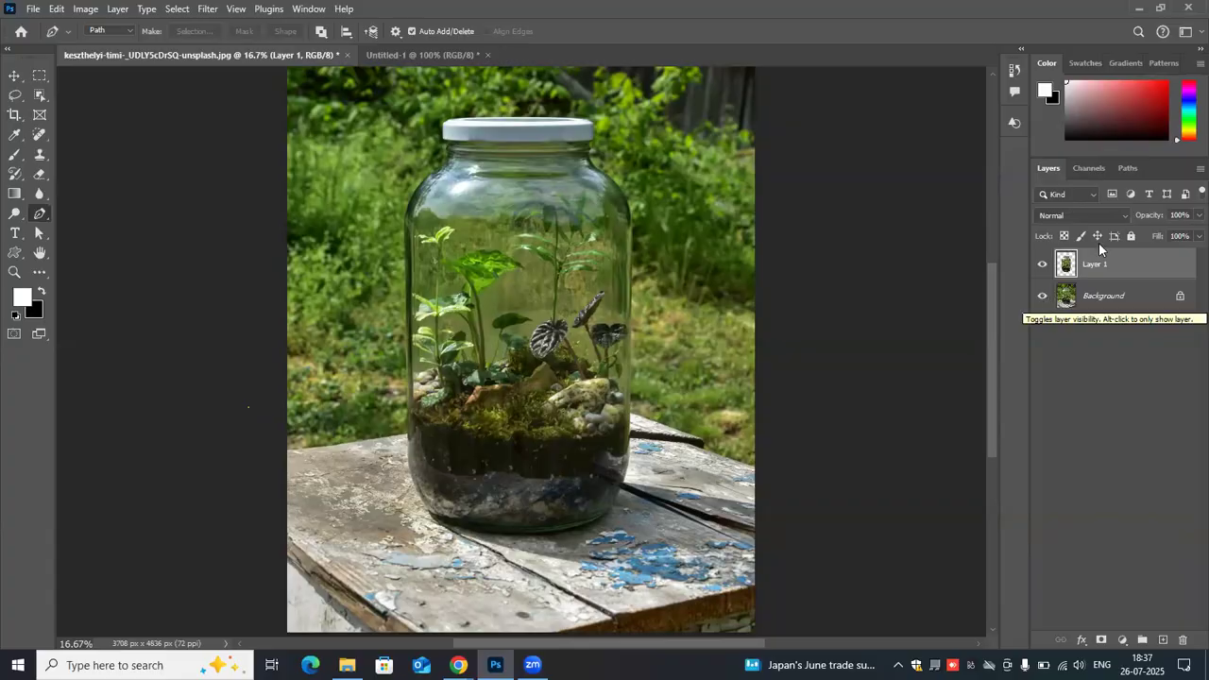
- Delete the layer holding the copied jar, leaving only the Background
click(1124, 163)
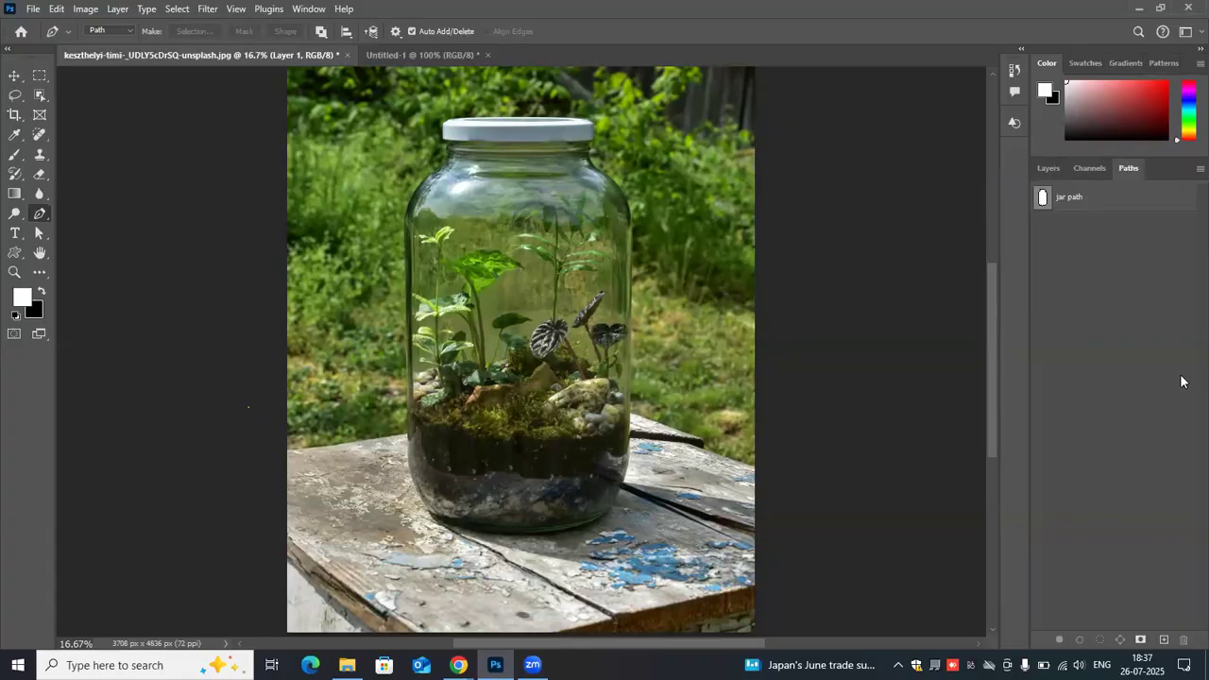
click(1056, 170)
drag(1170, 249, 1182, 639)
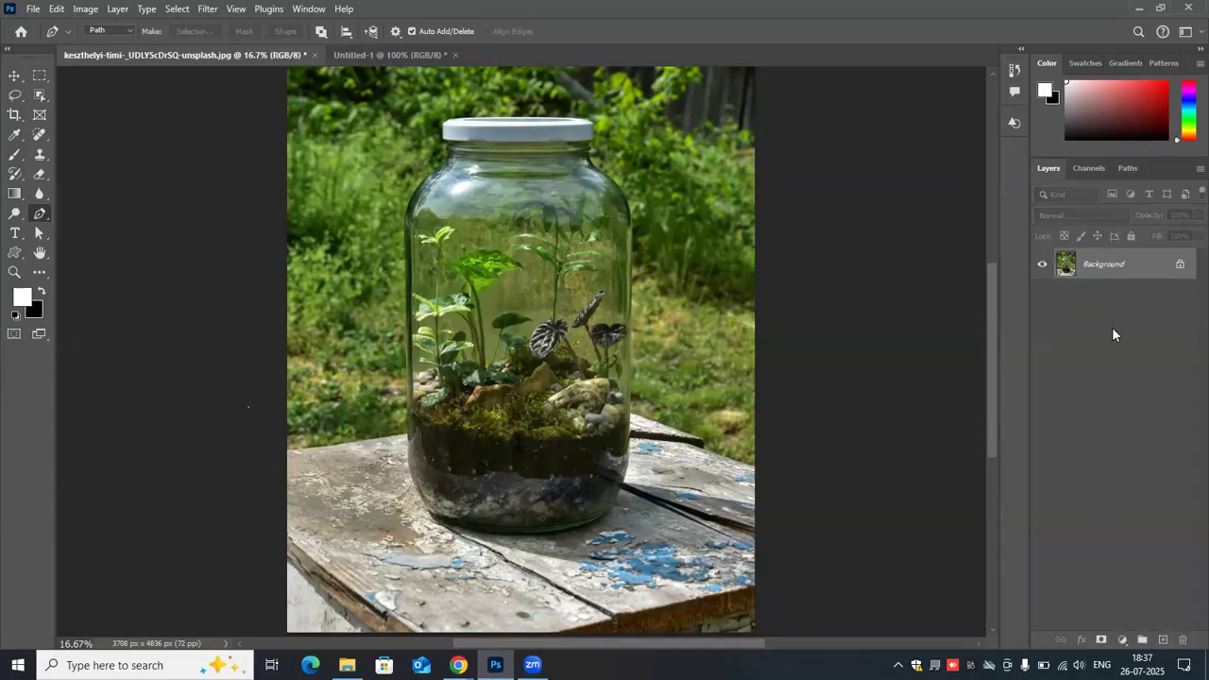
- Try adding a layer mask to the Background with only the jar path active, and undo it
click(1129, 168)
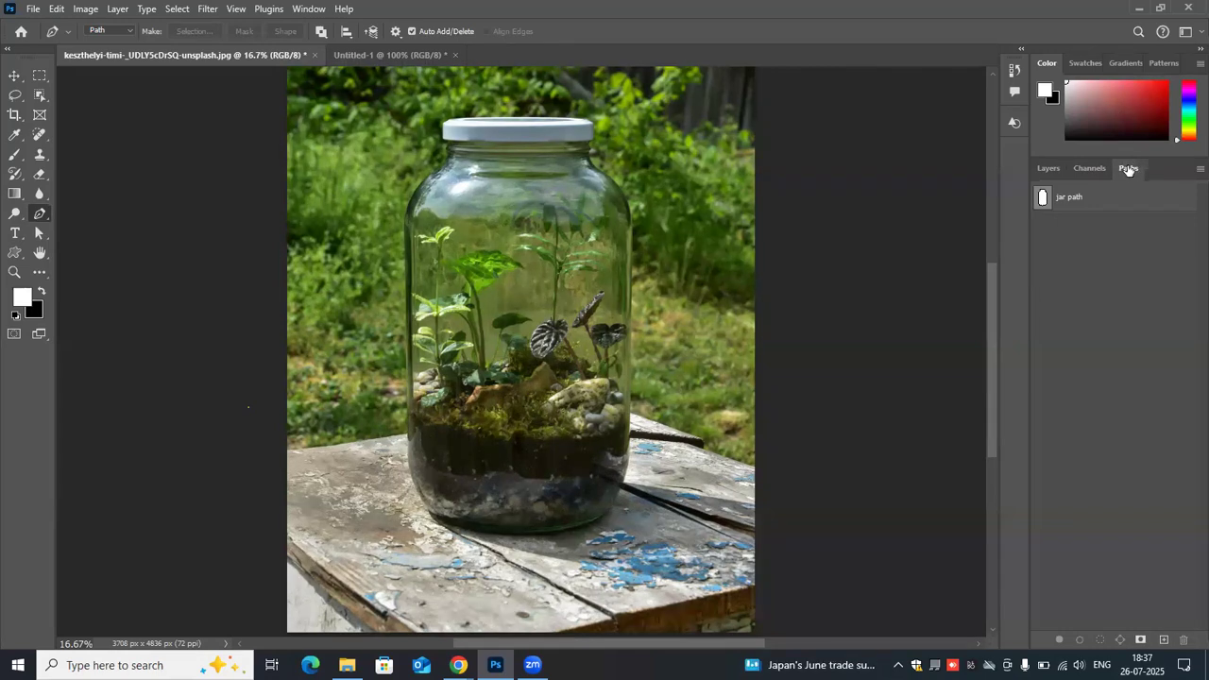
click(1064, 196)
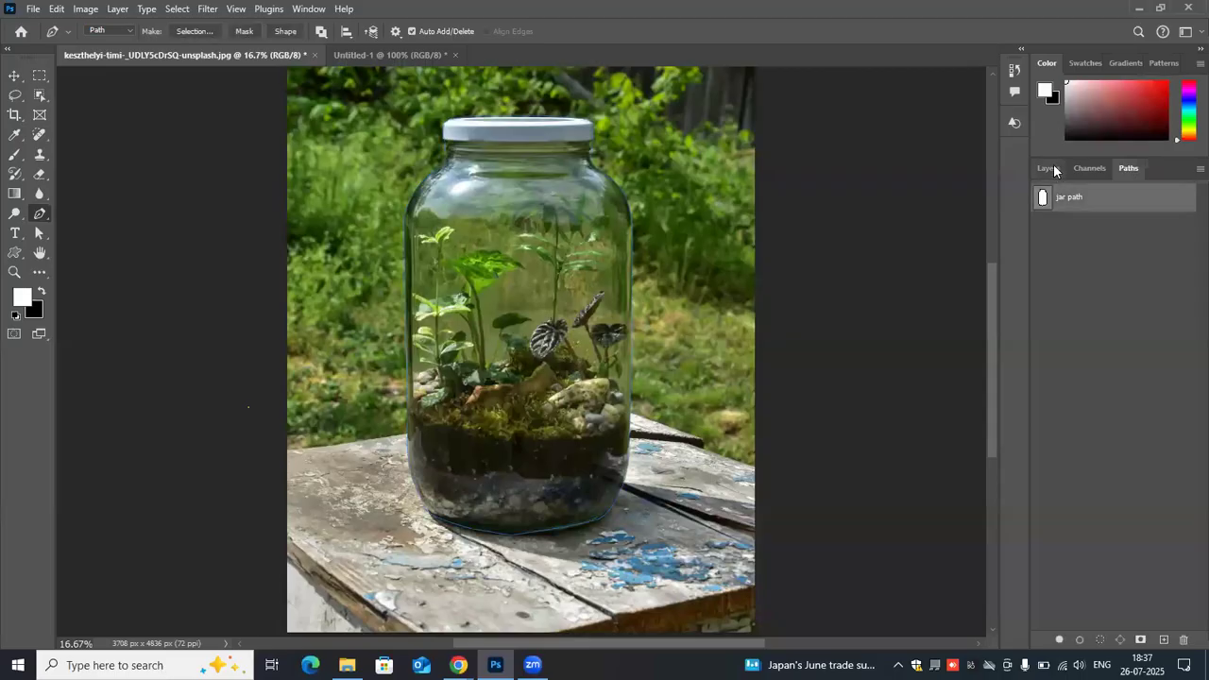
click(1053, 168)
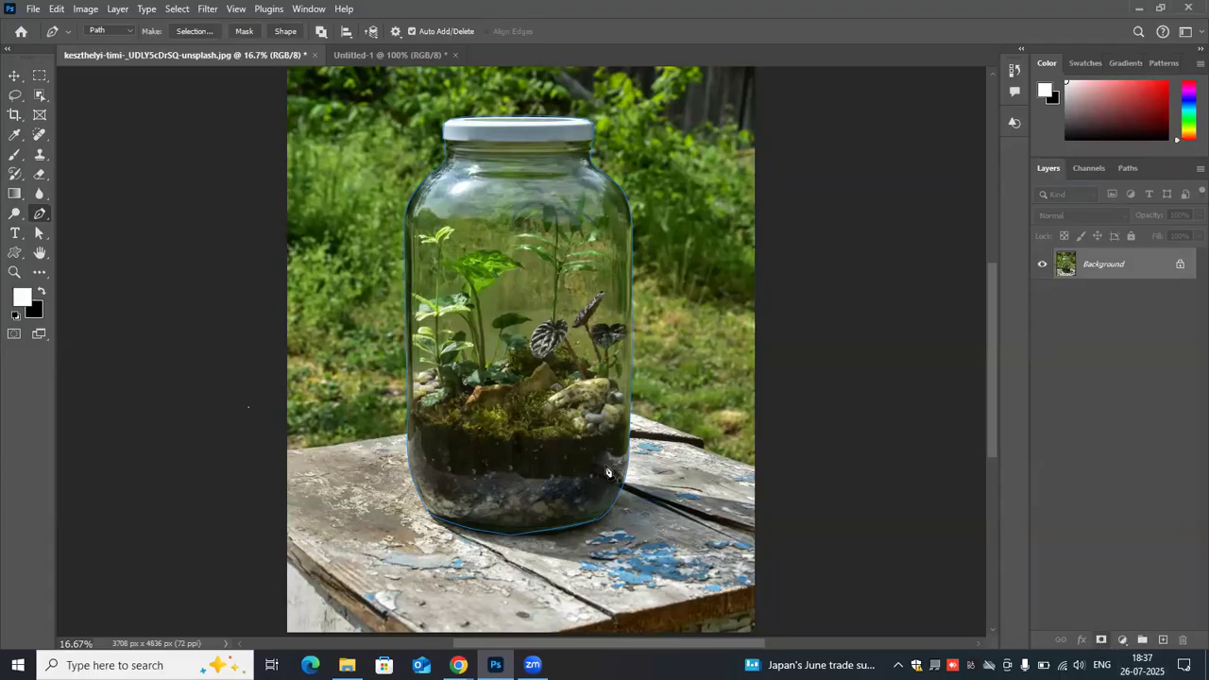
click(1100, 639)
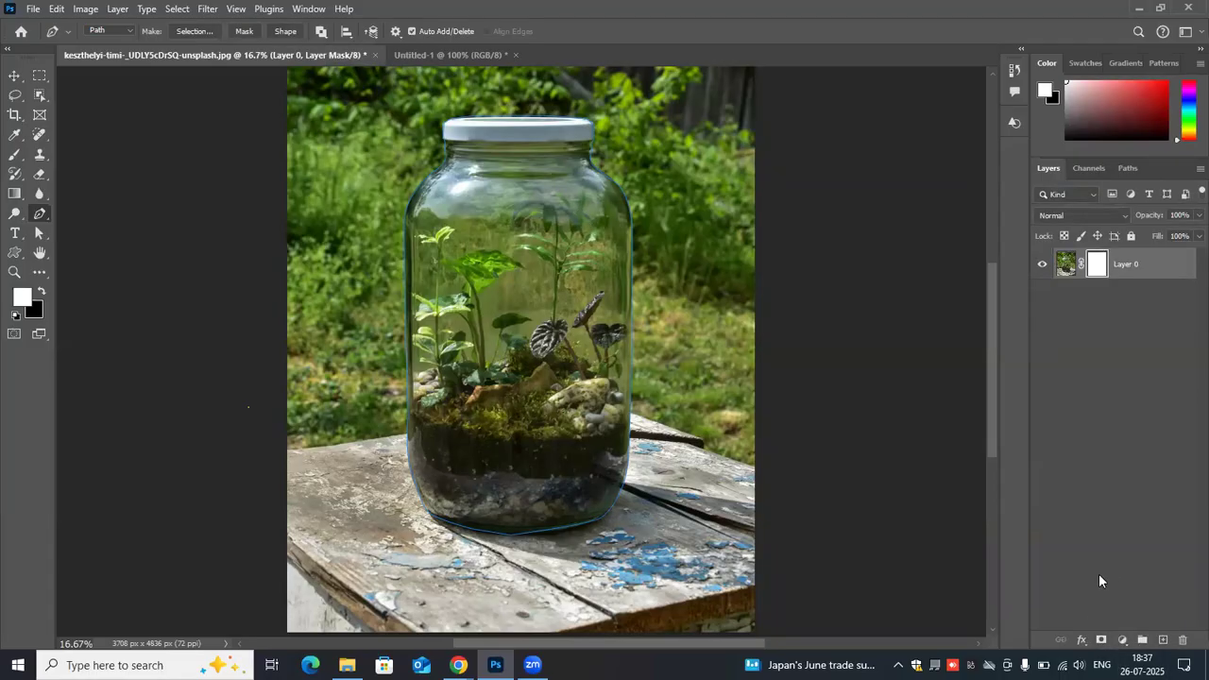
key(ctrl+z)
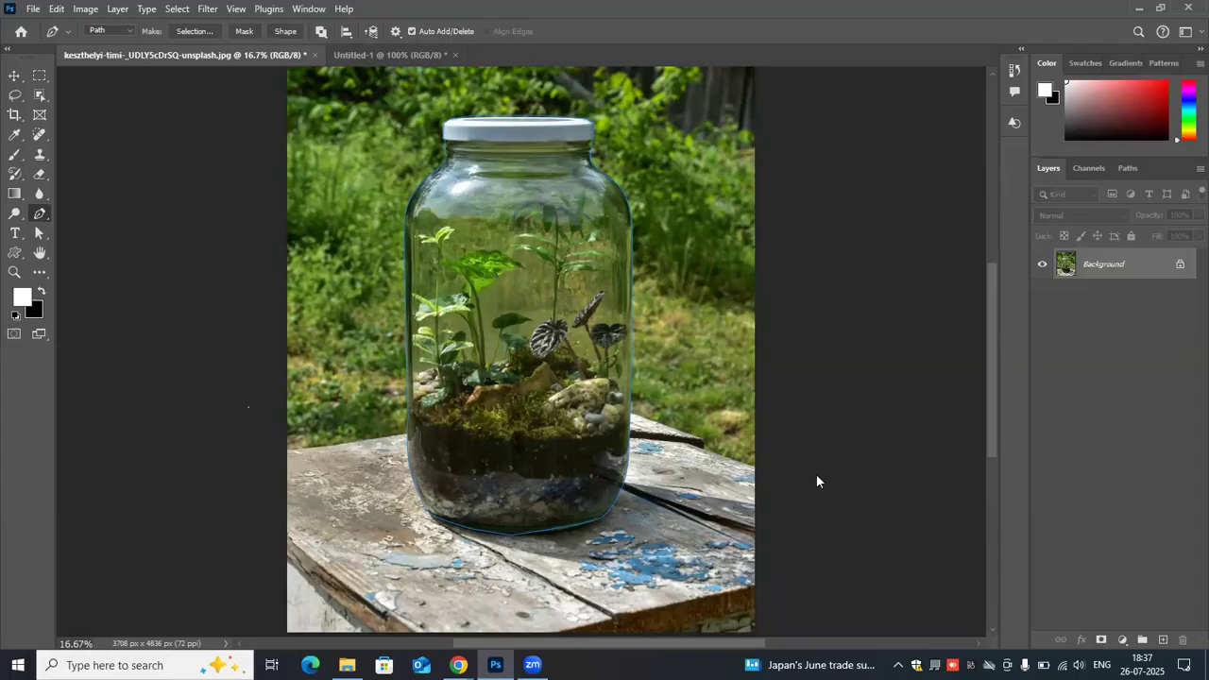
- Create a vector mask on the Background from the jar path, and undo it
click(1127, 167)
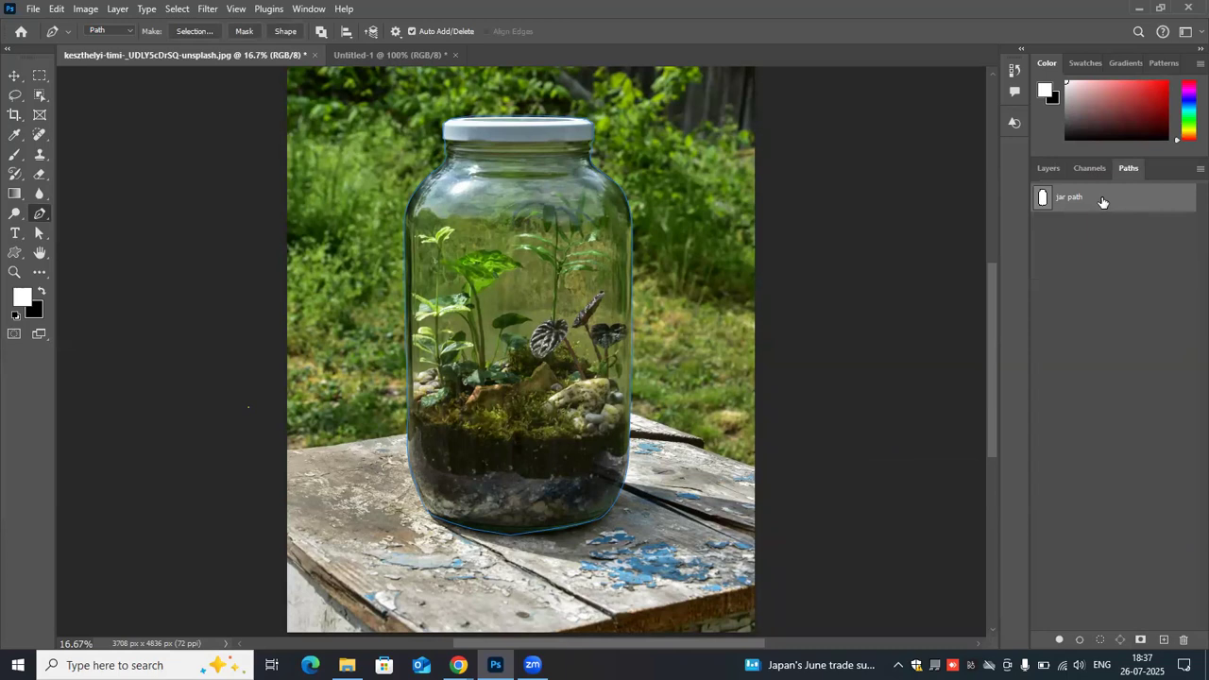
click(1046, 168)
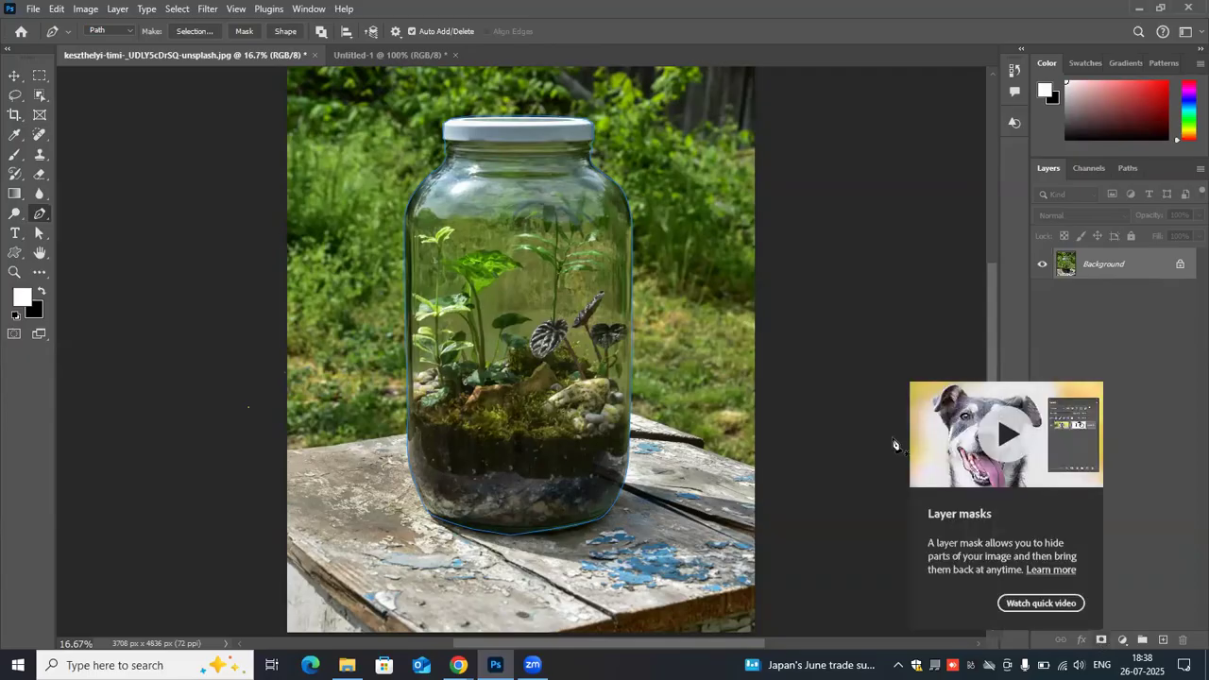
right_click(722, 313)
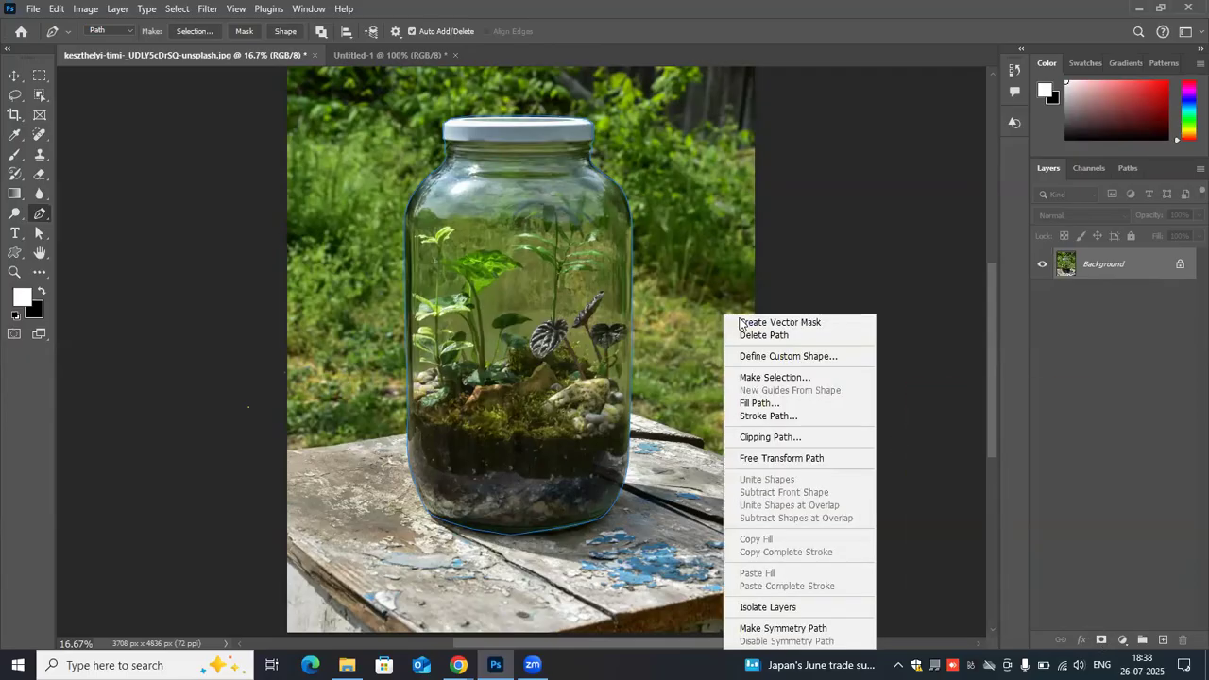
click(743, 323)
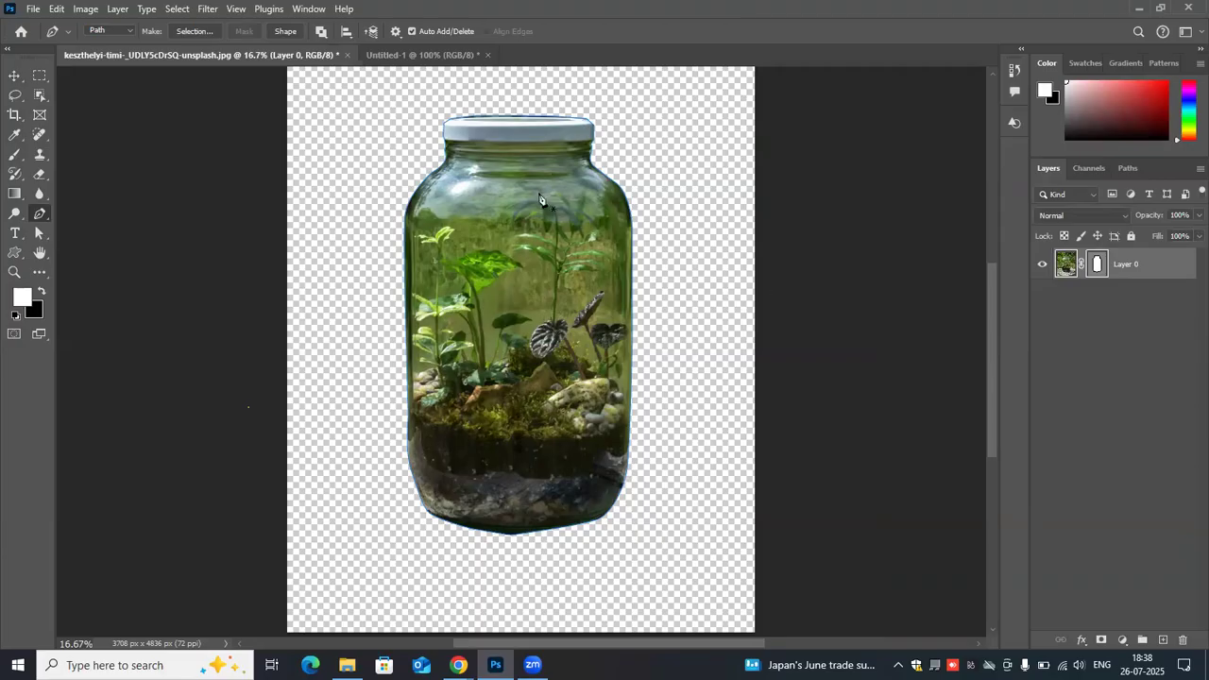
key(ctrl+z)
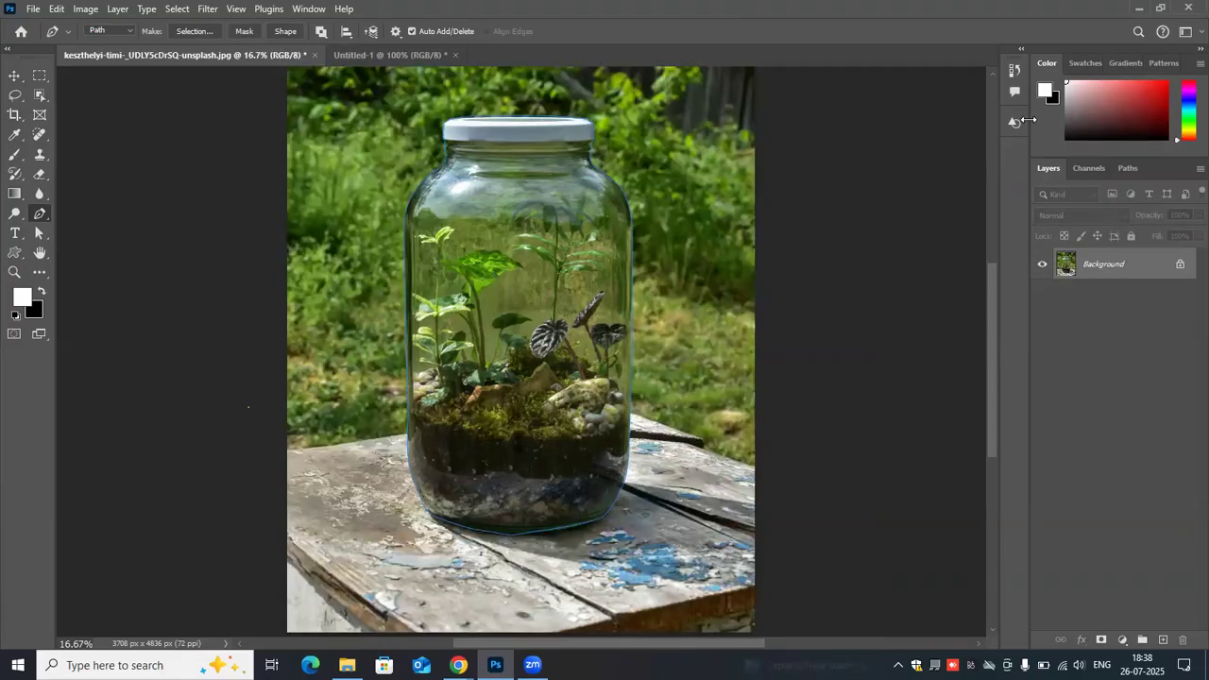
- Create a vector mask again from the active jar path to hide everything outside the jar
click(1130, 170)
click(1050, 168)
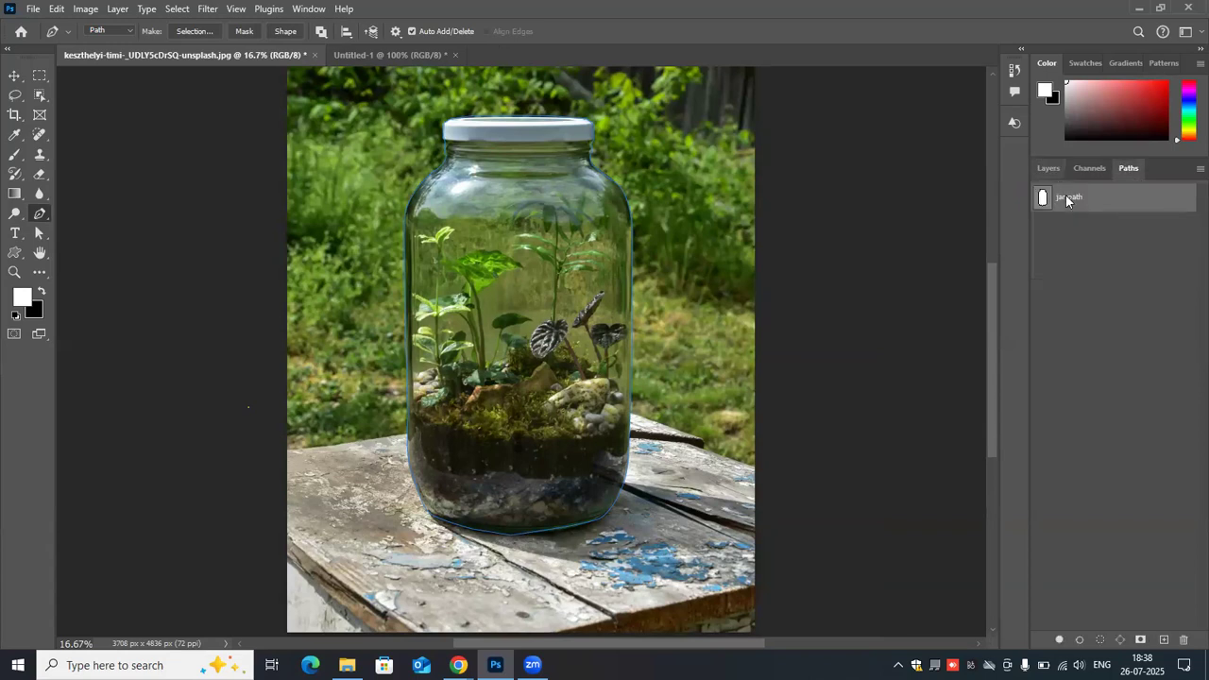
right_click(633, 222)
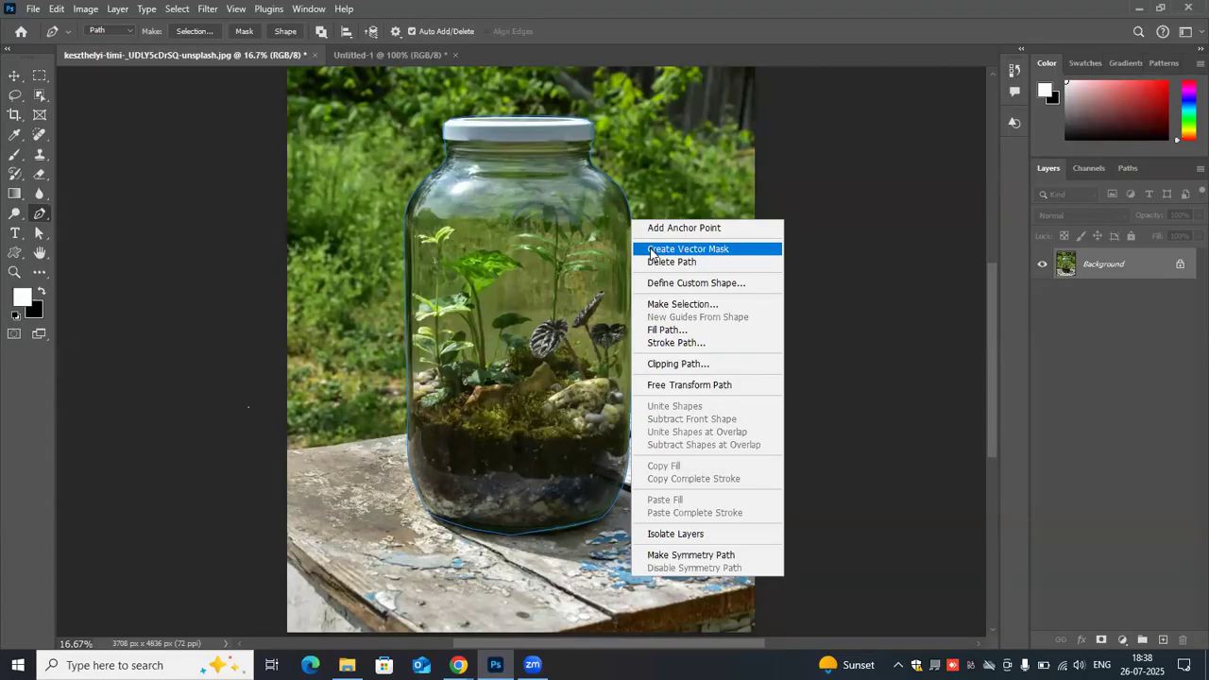
click(651, 251)
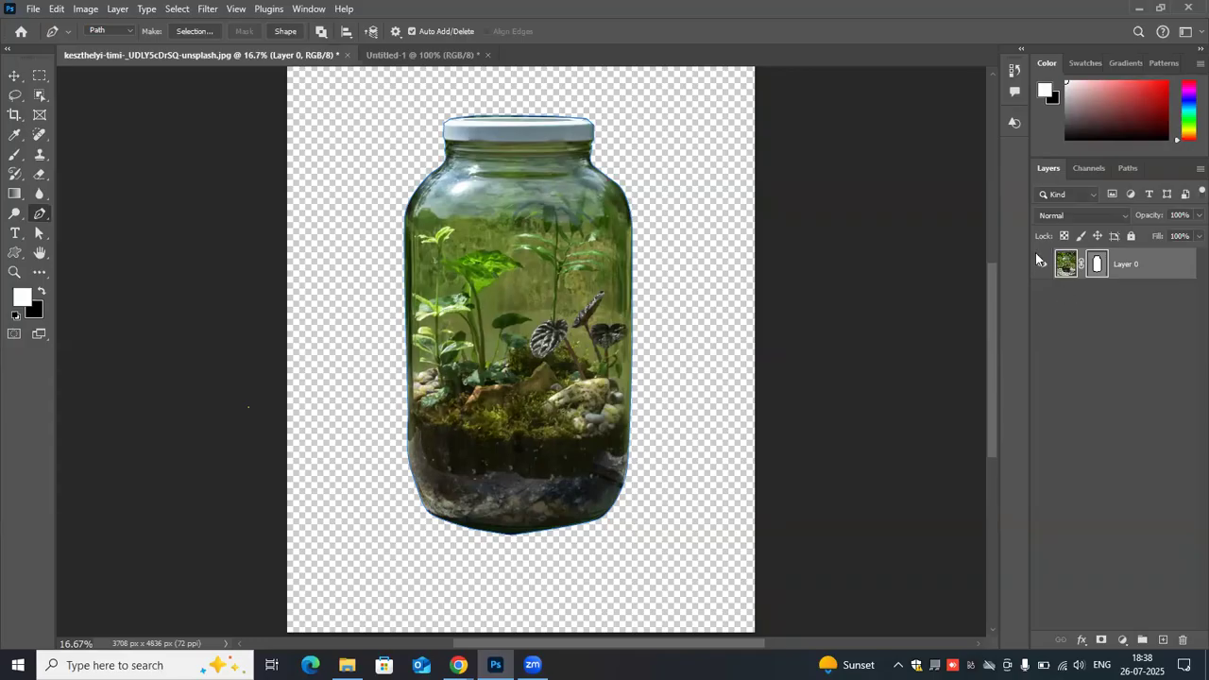
- Toggle Layer 0's vector mask off and on to compare the result, and delete the vector mask
click(1098, 265)
shift+click(1098, 265)
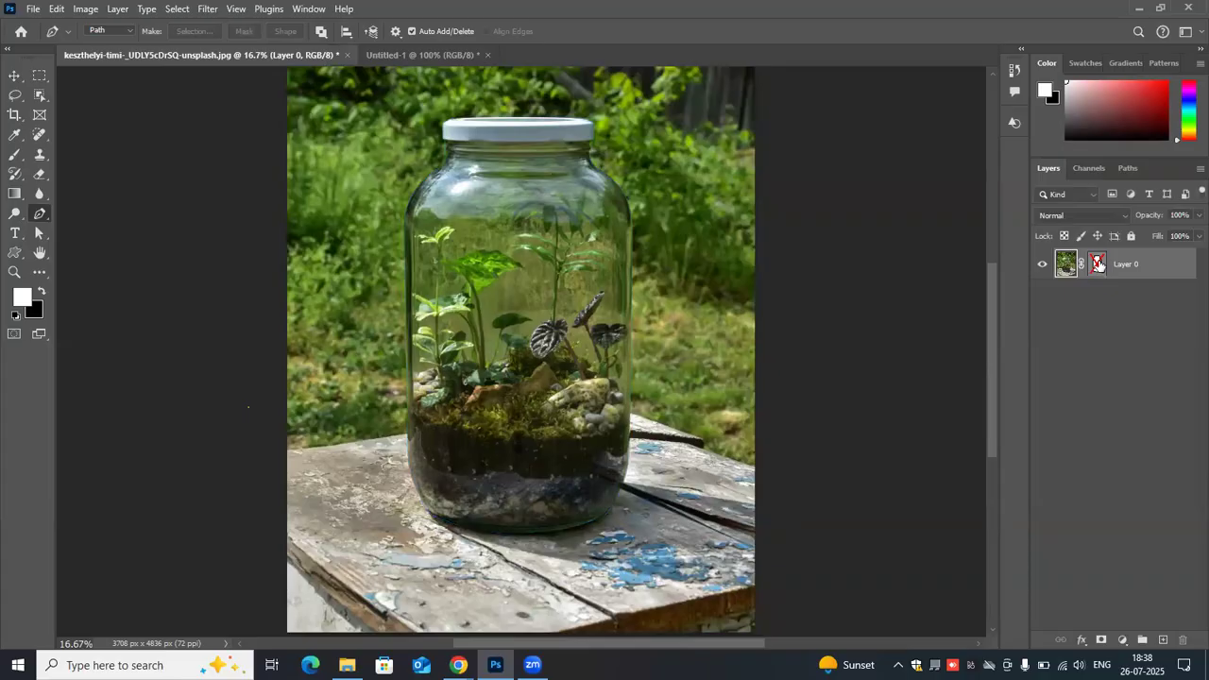
click(1097, 264)
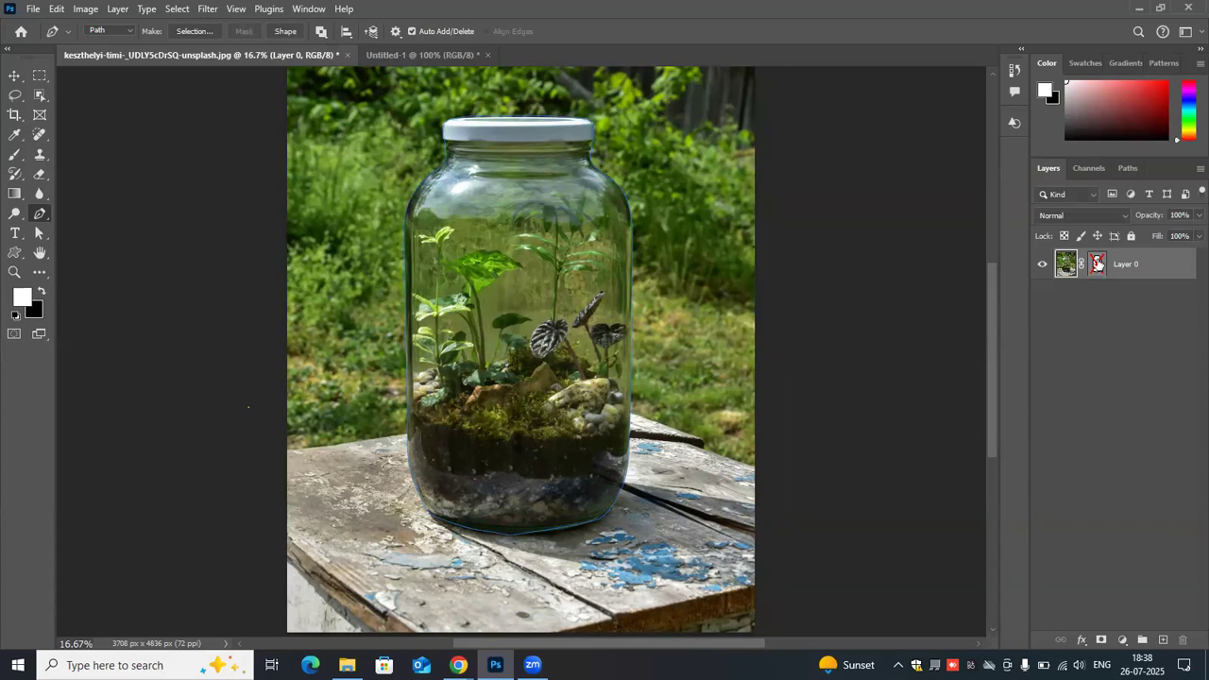
shift+click(1098, 263)
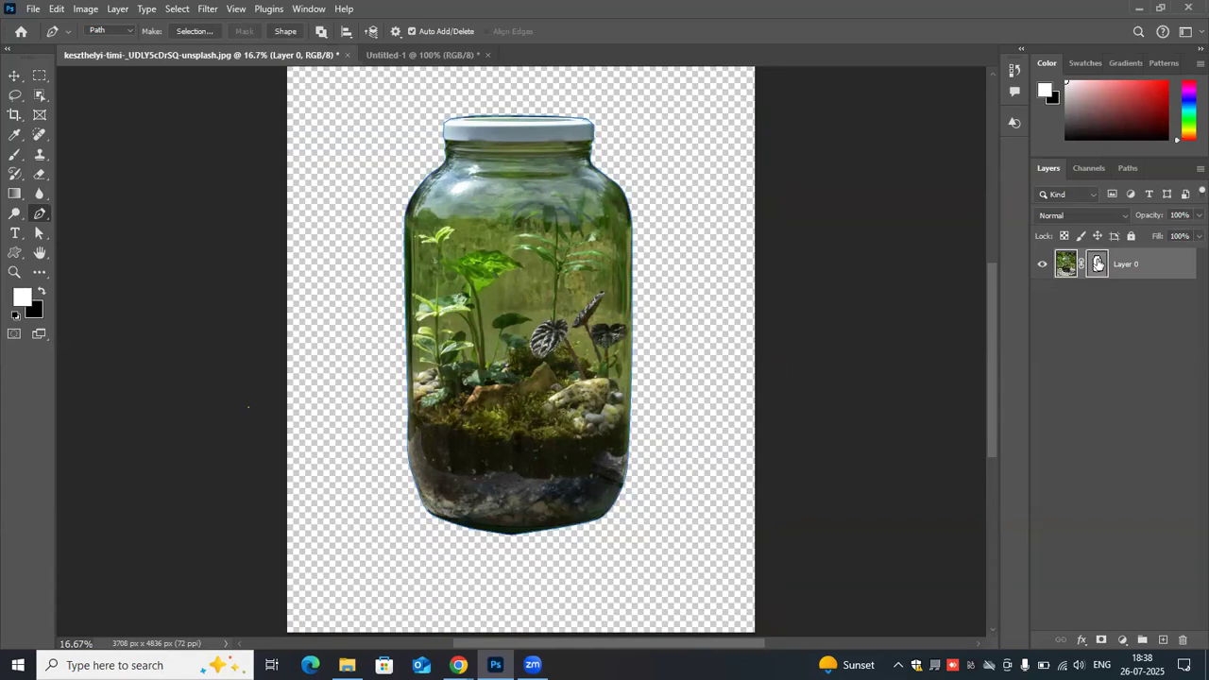
shift+click(1098, 263)
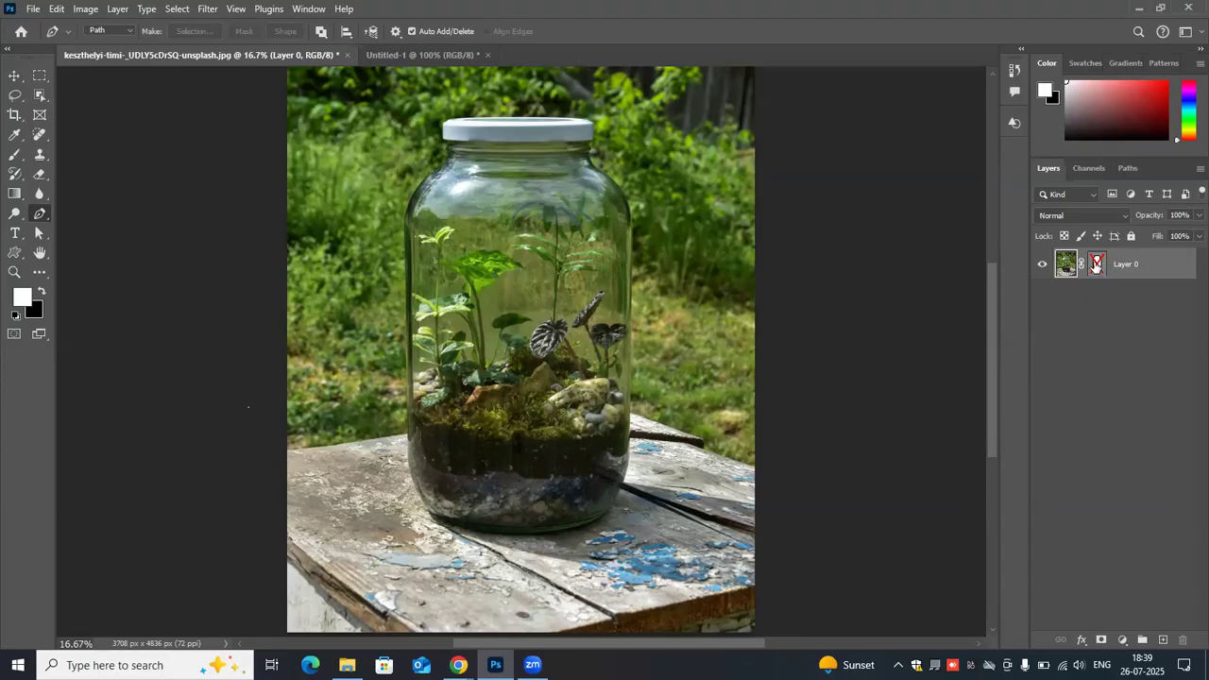
drag(1095, 264, 1188, 649)
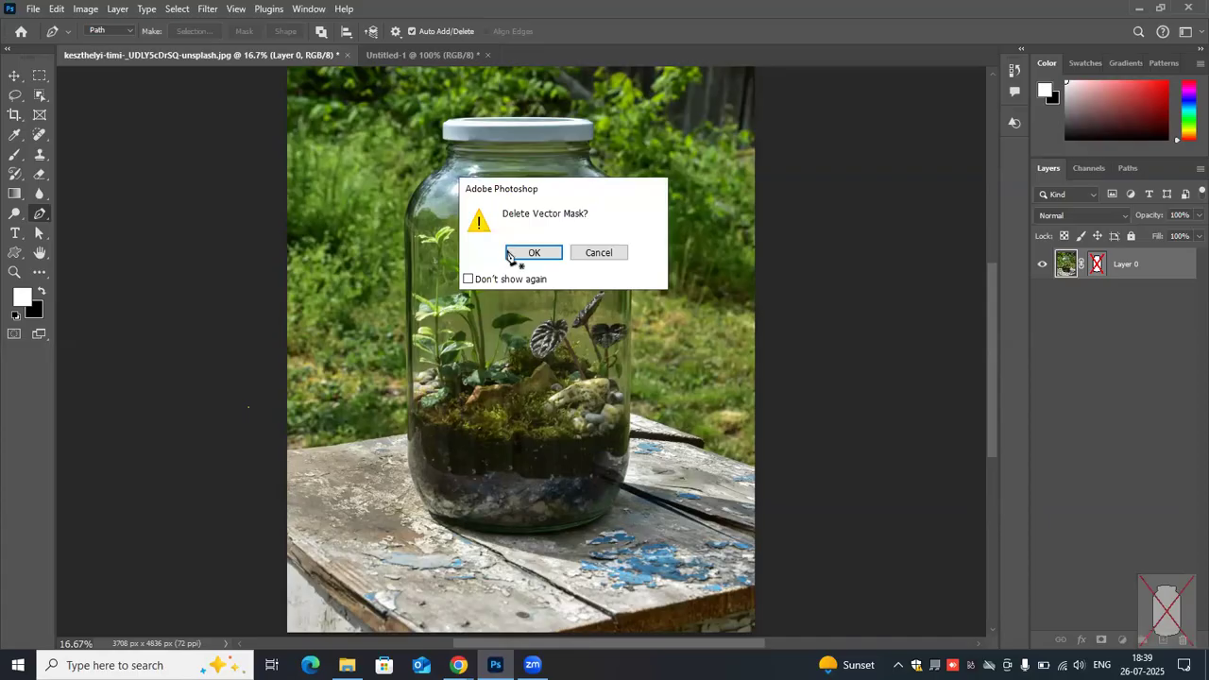
click(510, 253)
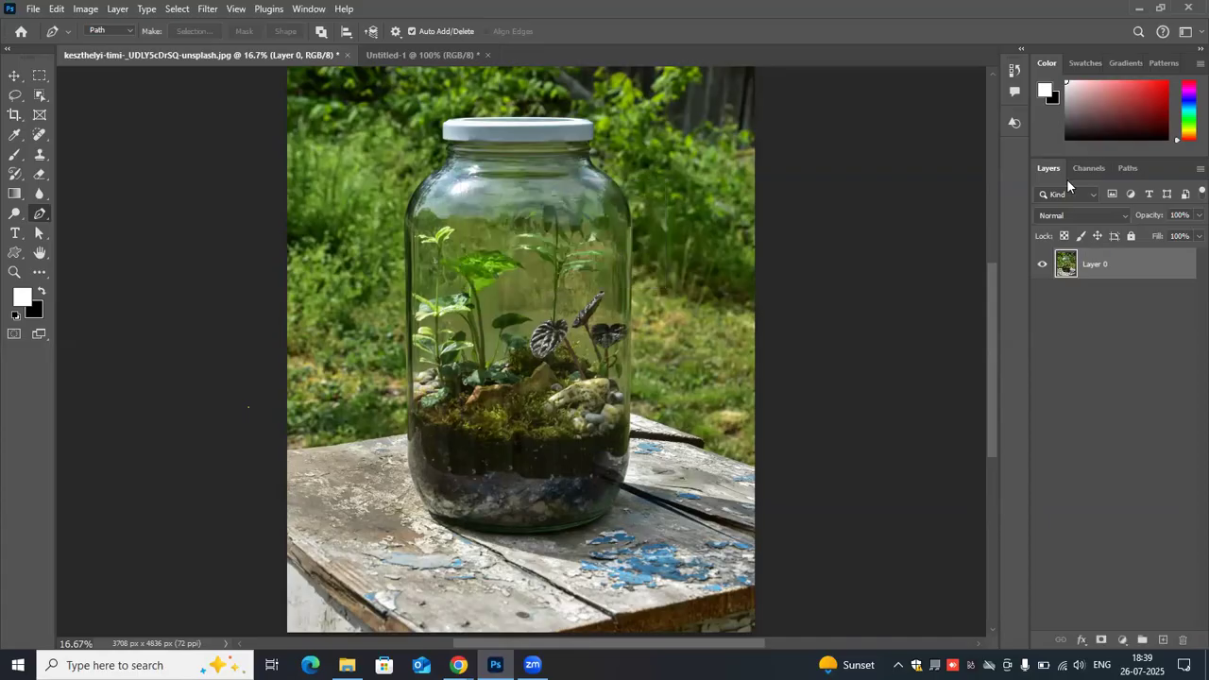
- Make a selection from the saved jar path and apply it to Layer 0 as a layer mask
click(1135, 169)
click(1085, 201)
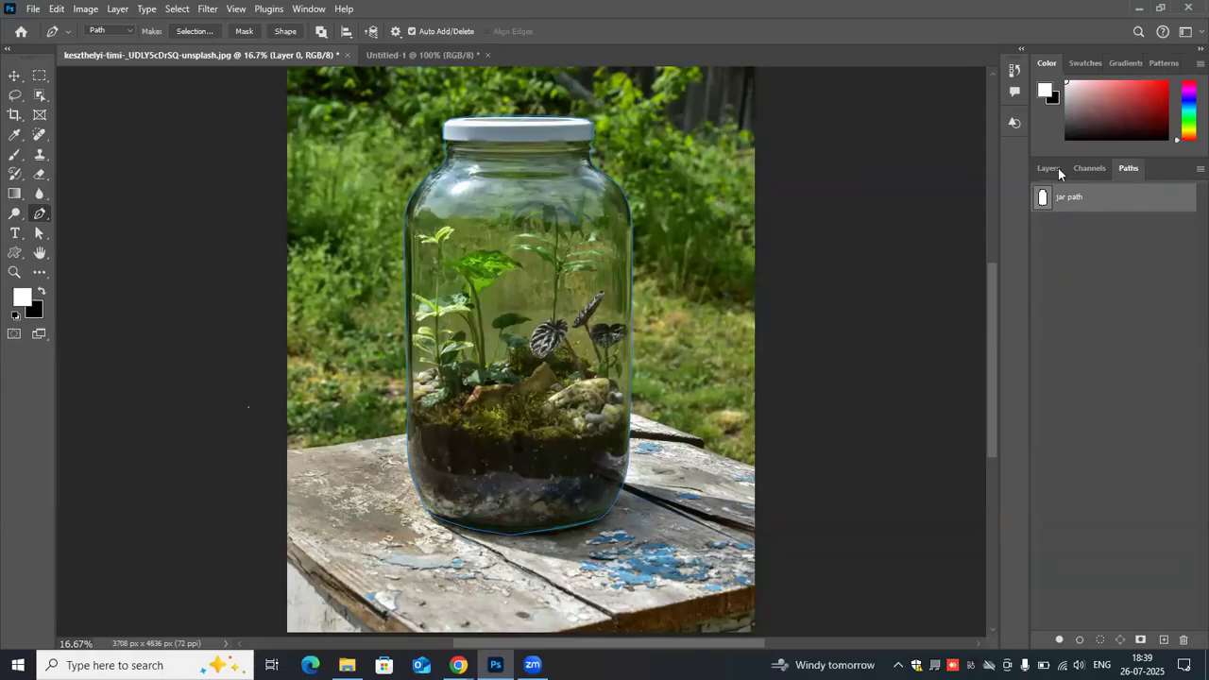
right_click(545, 306)
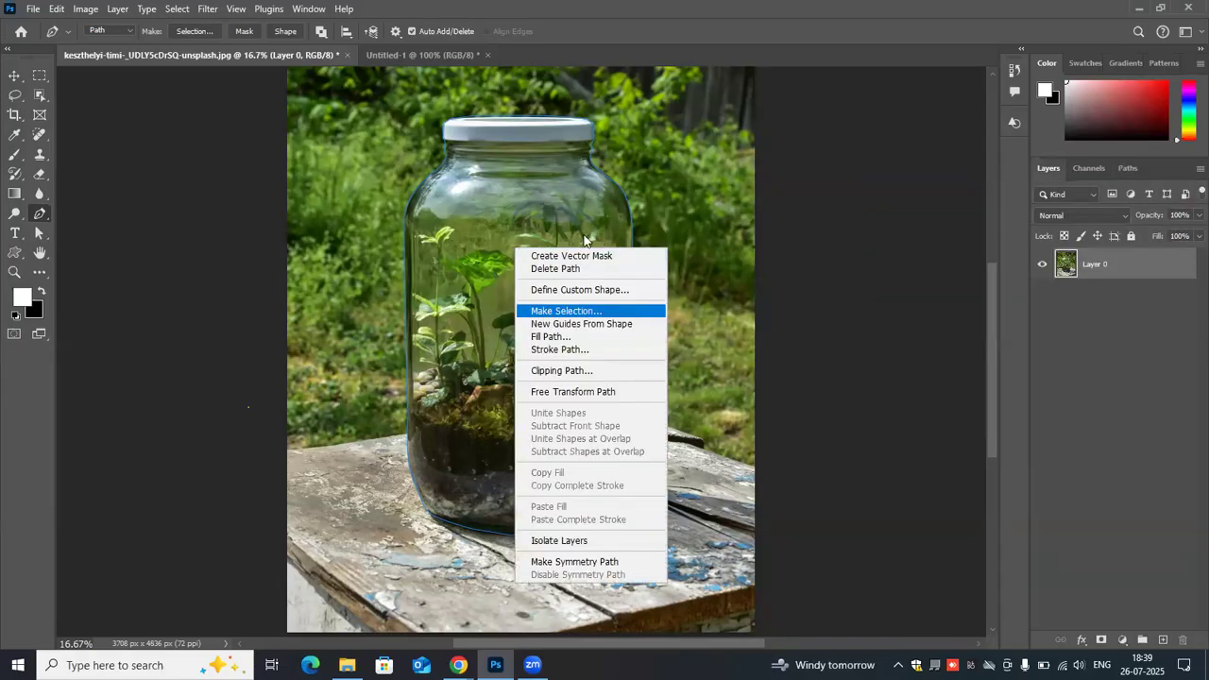
key(Return)
click(682, 171)
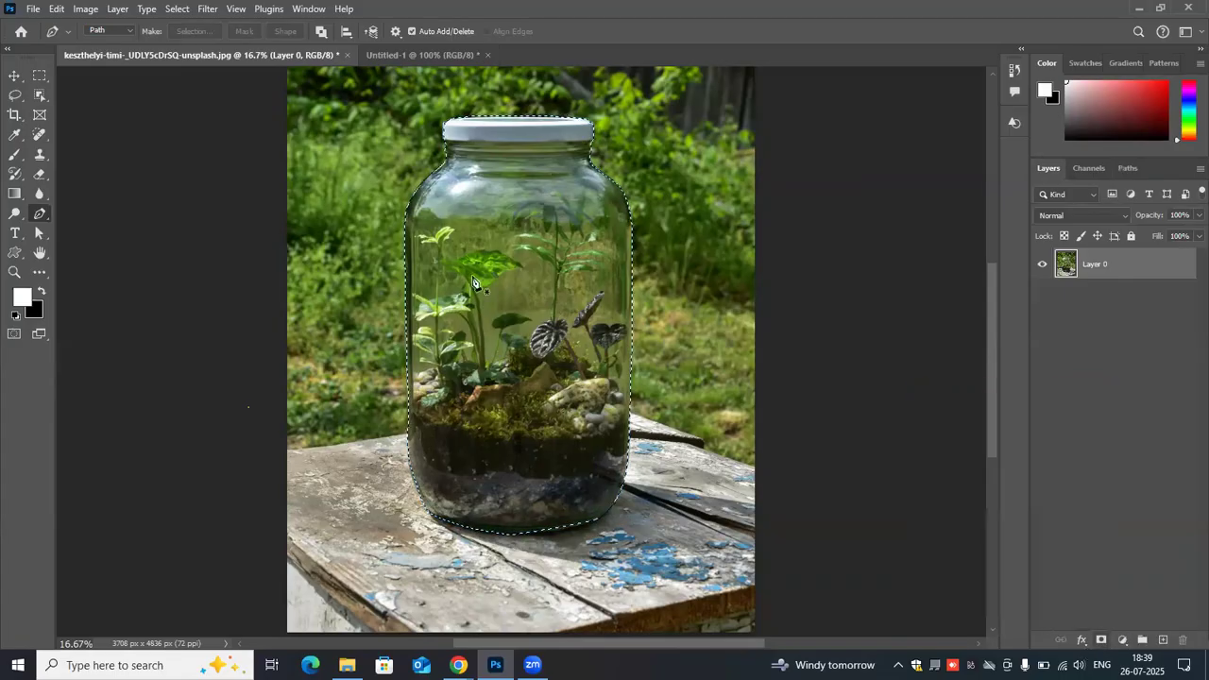
click(1101, 640)
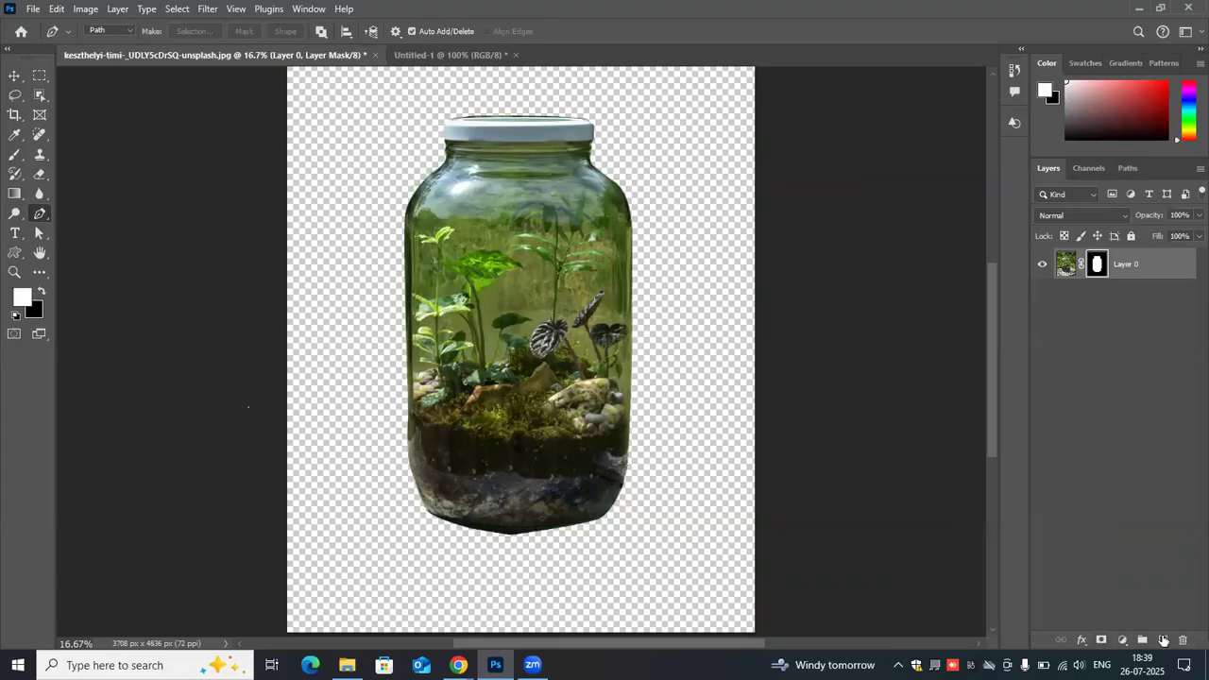
- Add a new layer filled with dark red and place it beneath the masked jar layer as a background
key(ctrl+shift+alt+n)
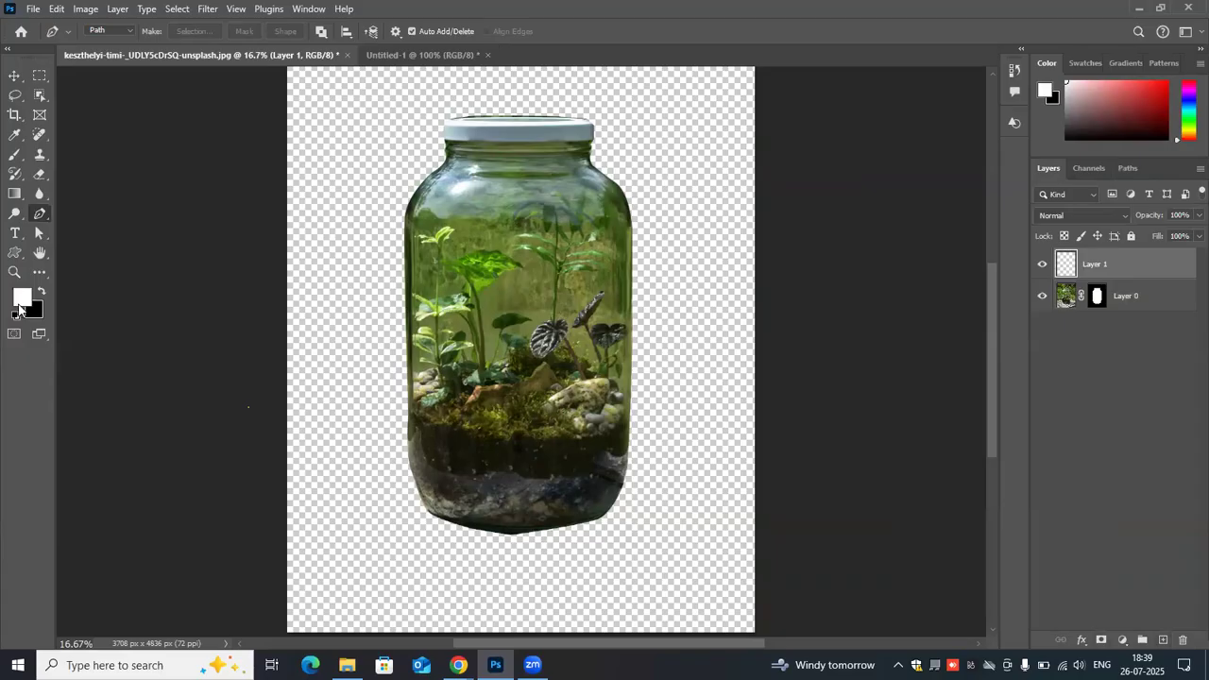
click(564, 221)
click(741, 134)
key(alt+BackSpace)
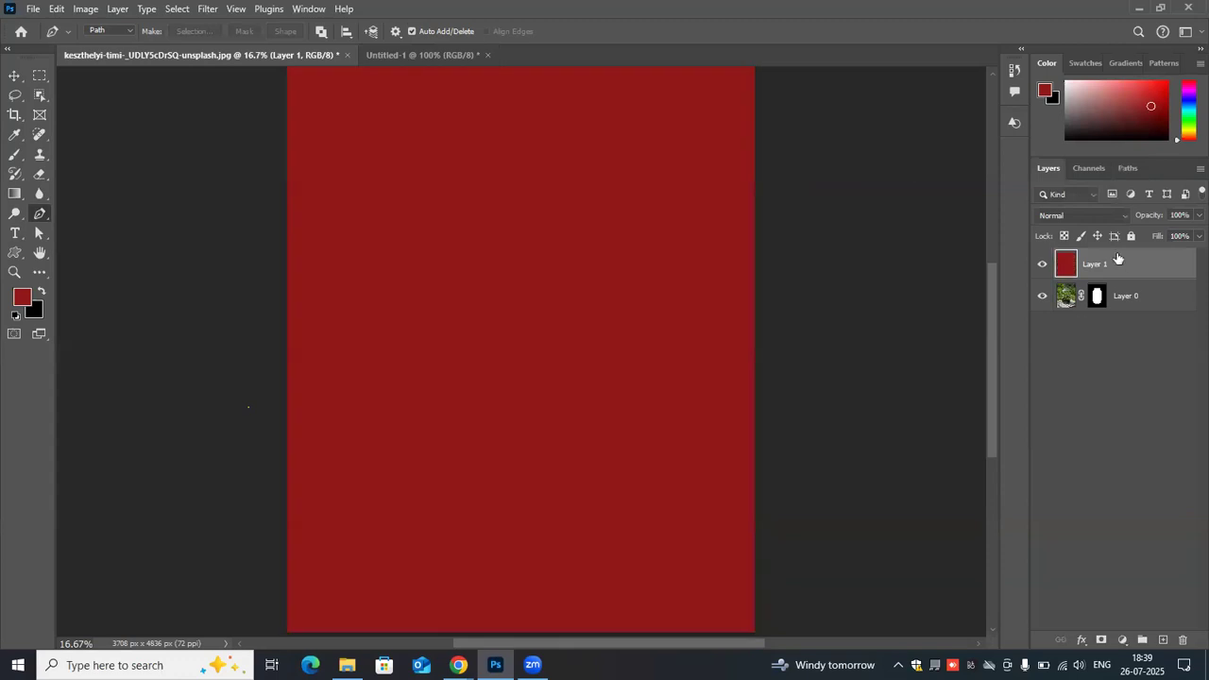
drag(1144, 263, 1148, 318)
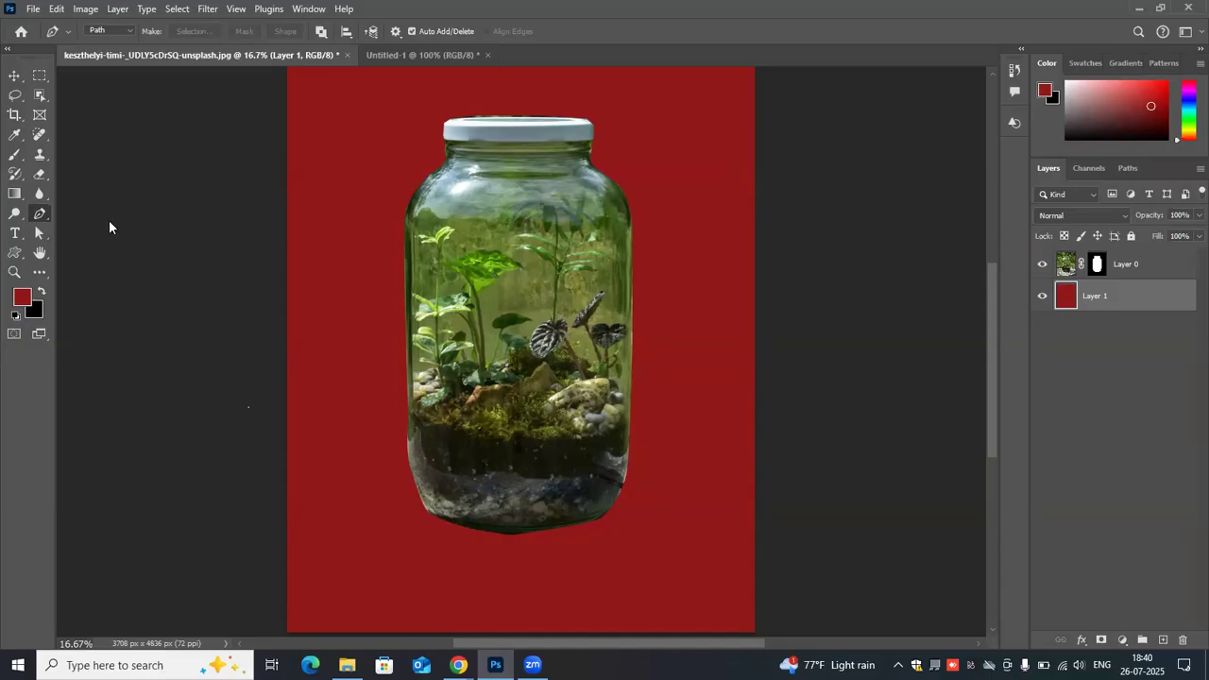
- Switch to the Untitled-1 document and activate the Rectangle tool
right_click(40, 214)
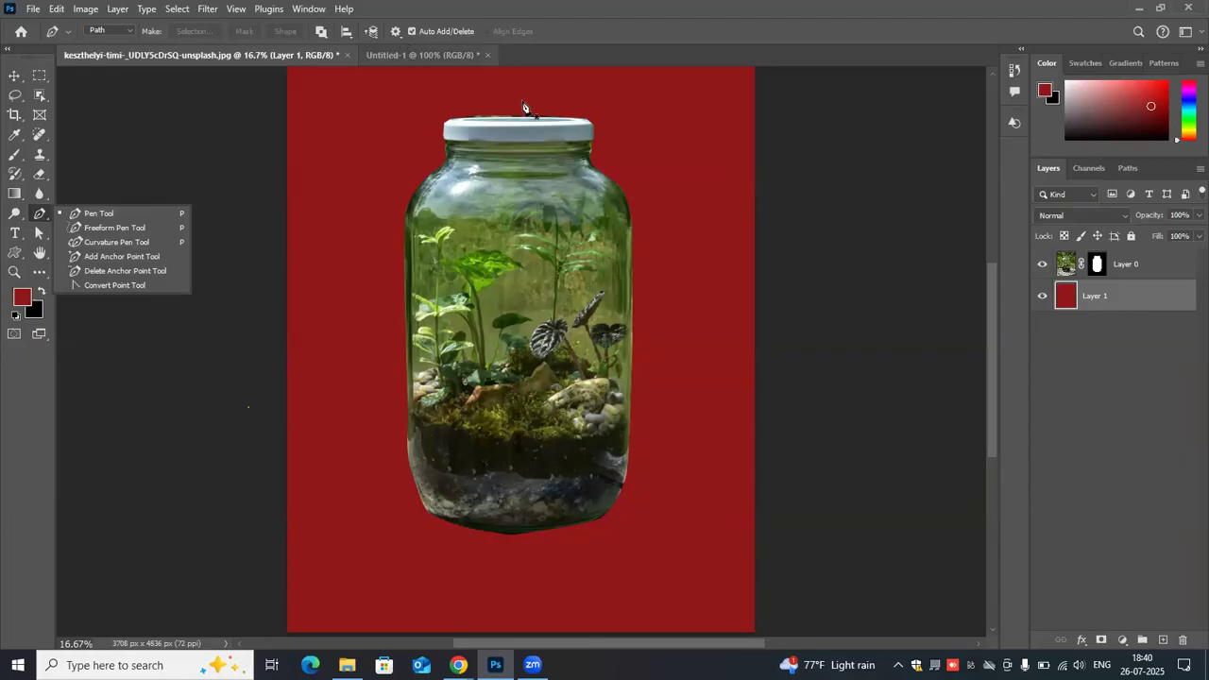
click(413, 56)
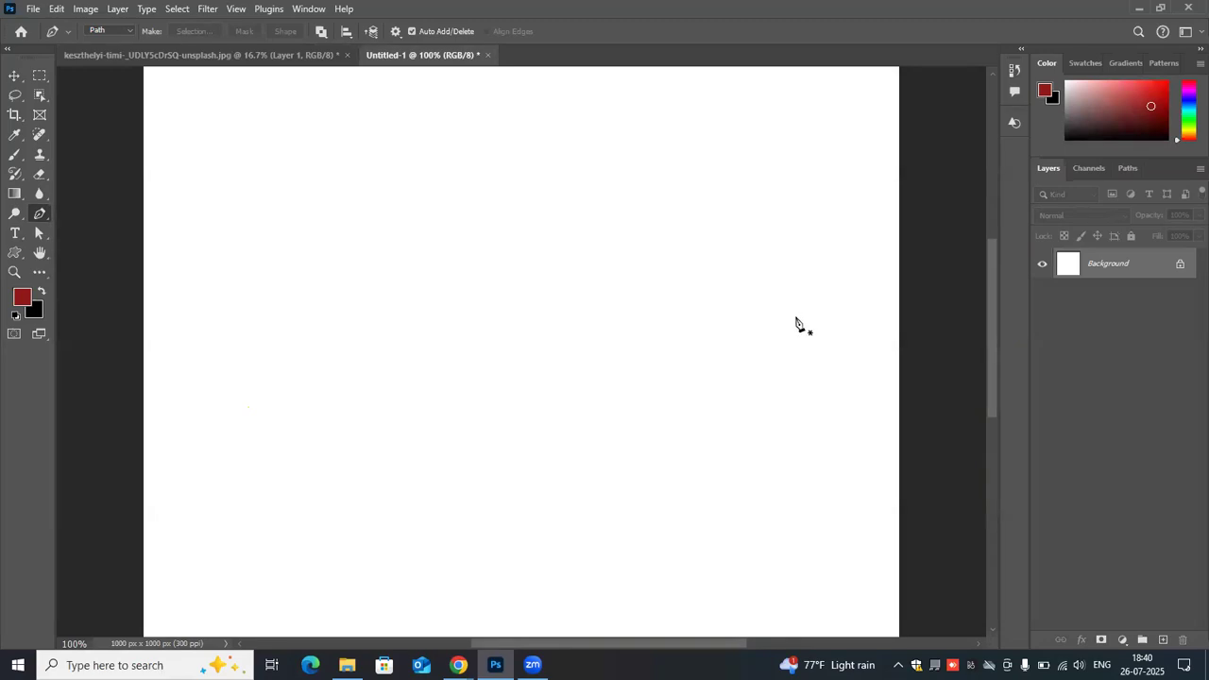
key(ctrl+minus)
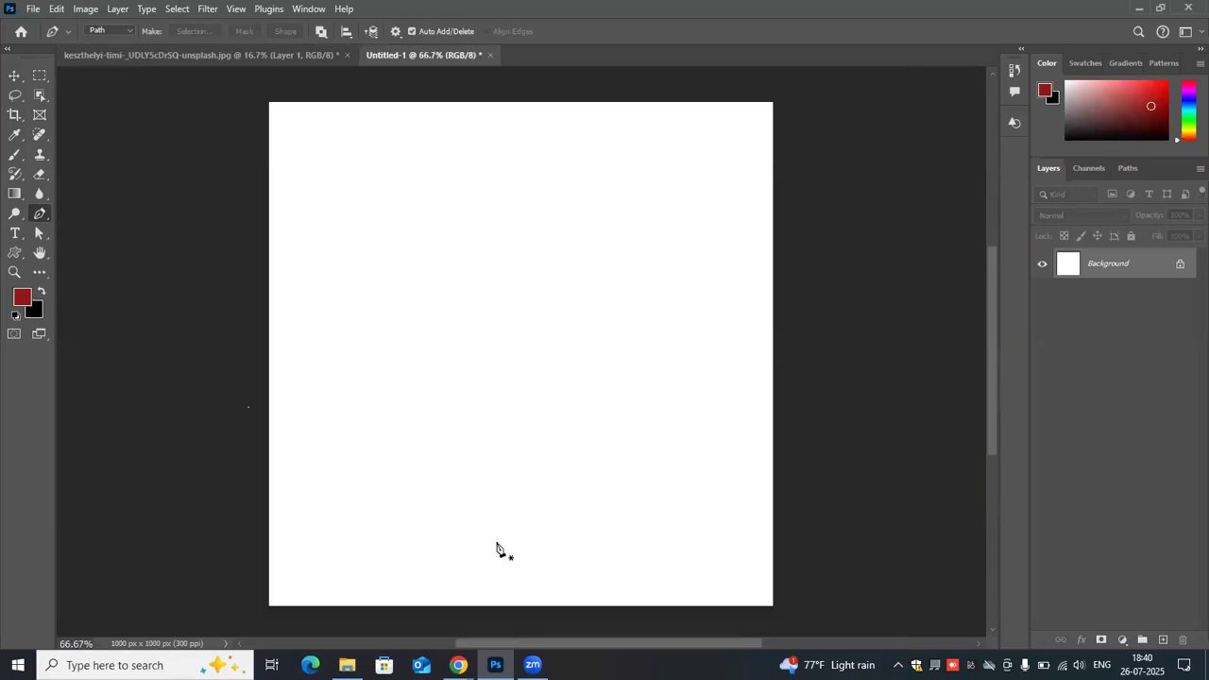
click(23, 255)
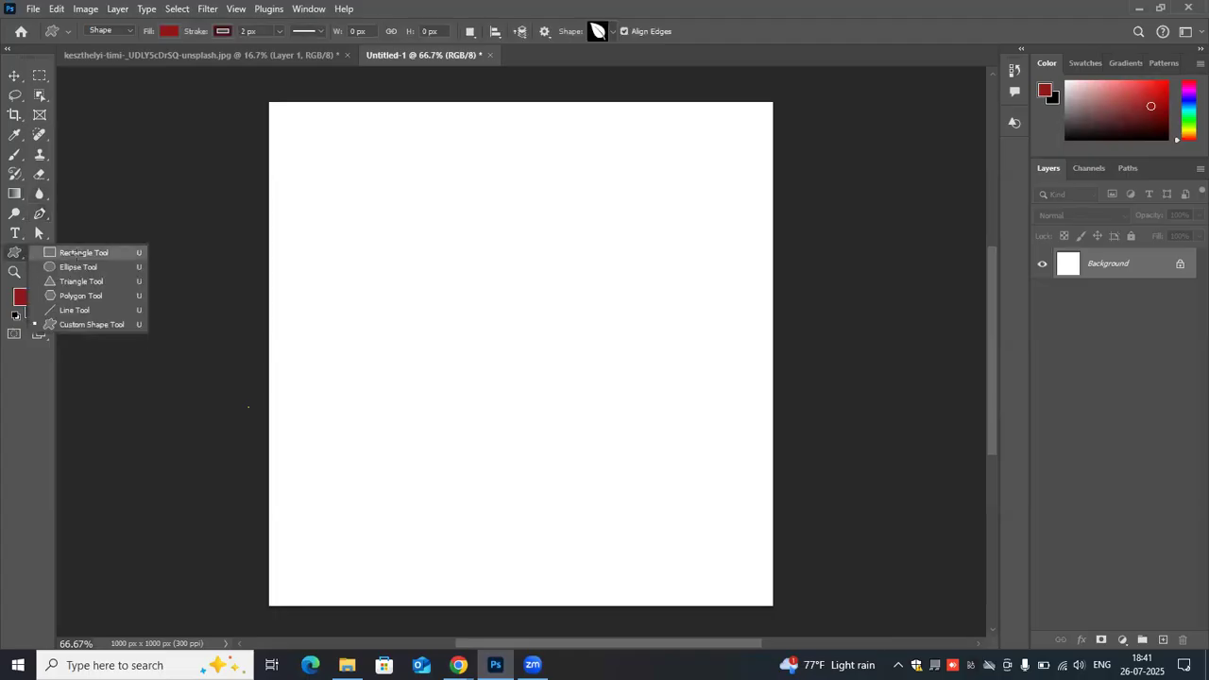
click(78, 254)
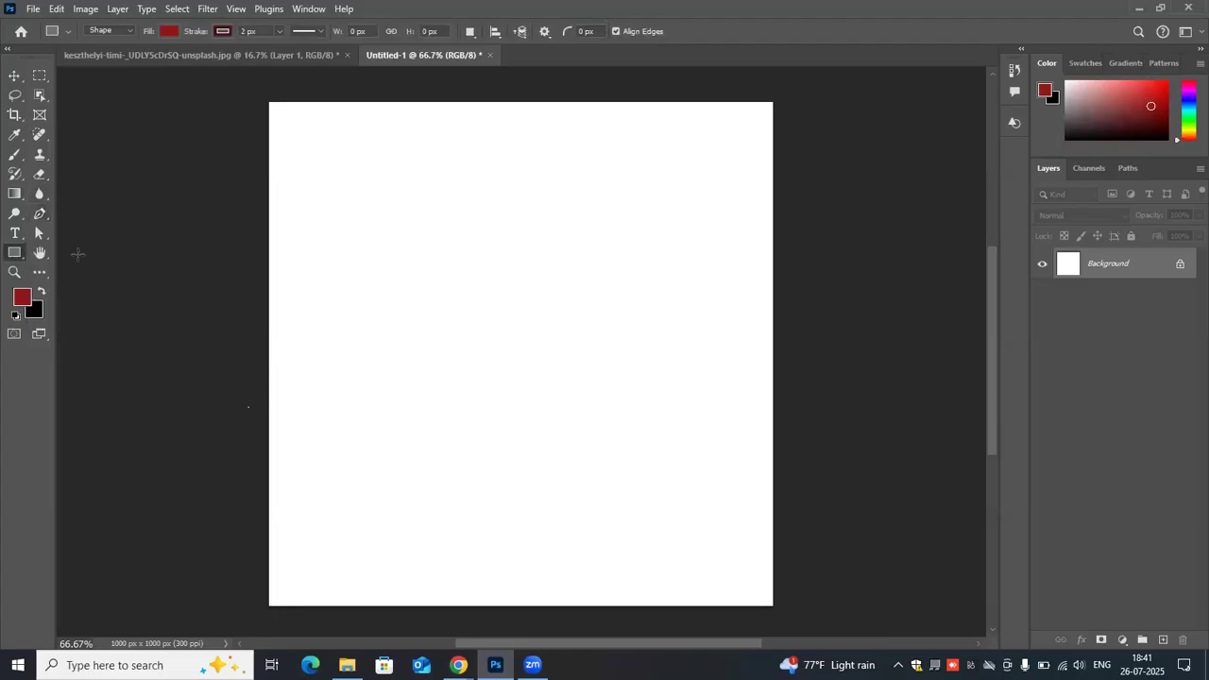
right_click(24, 258)
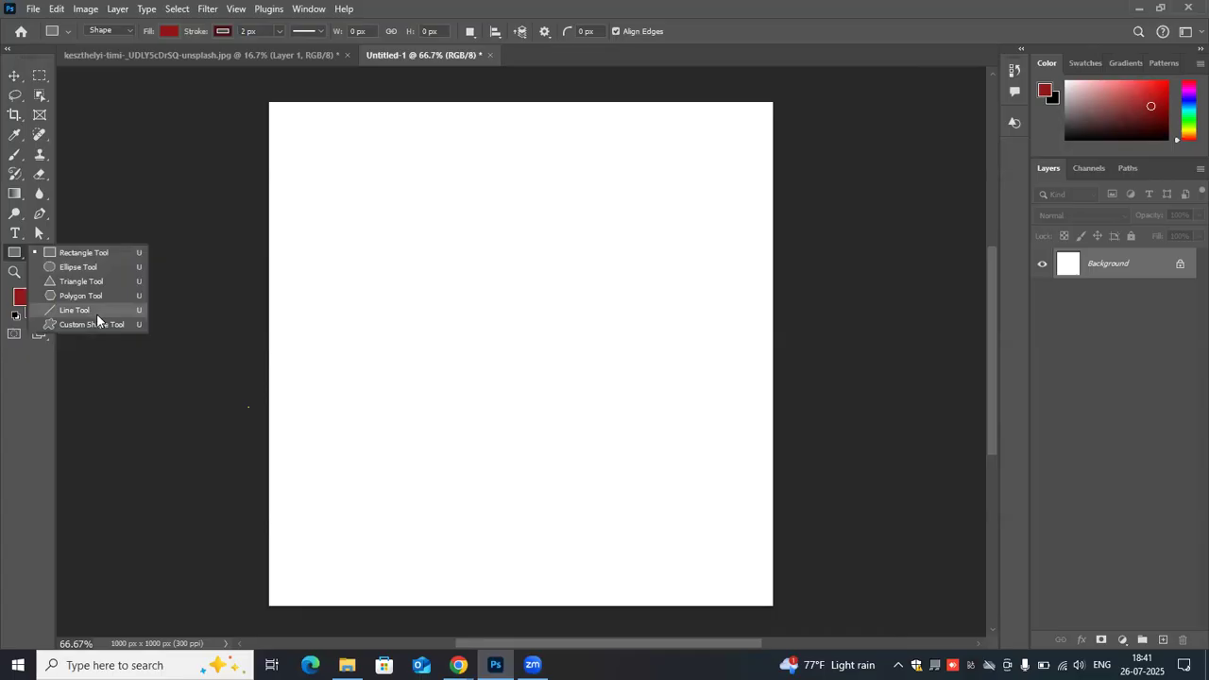
click(93, 253)
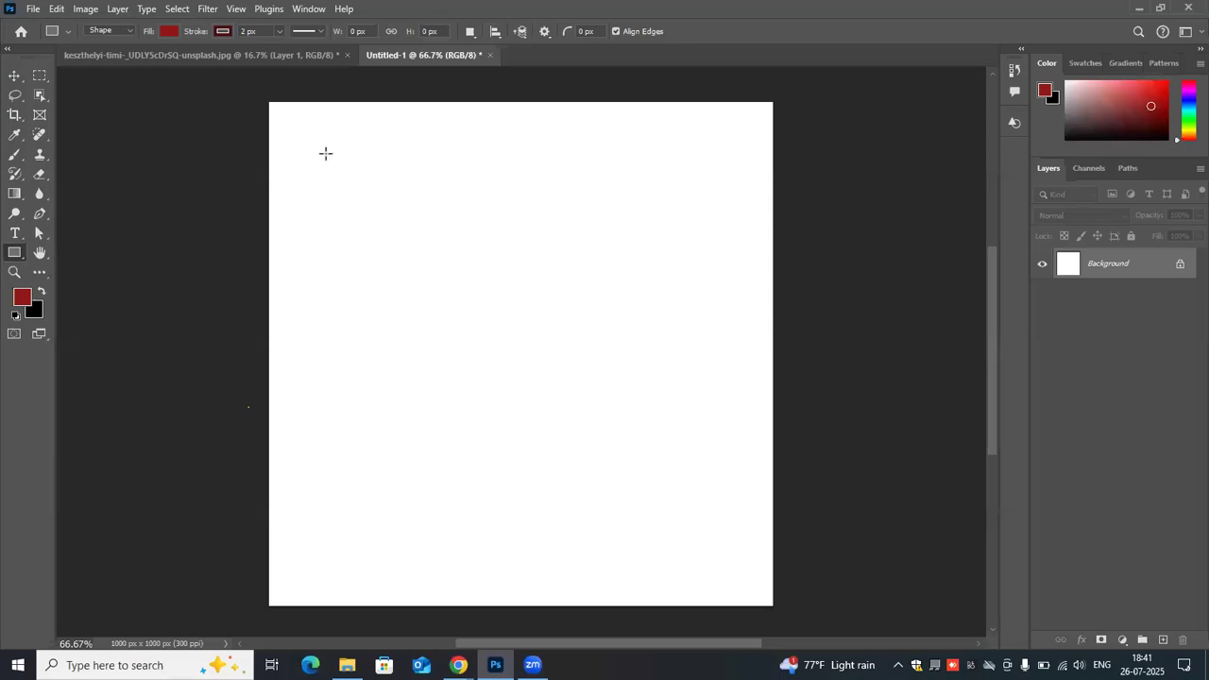
- Draw a trial rectangle on the canvas, scale it proportionally to 373 px wide, and delete it
drag(326, 153, 502, 318)
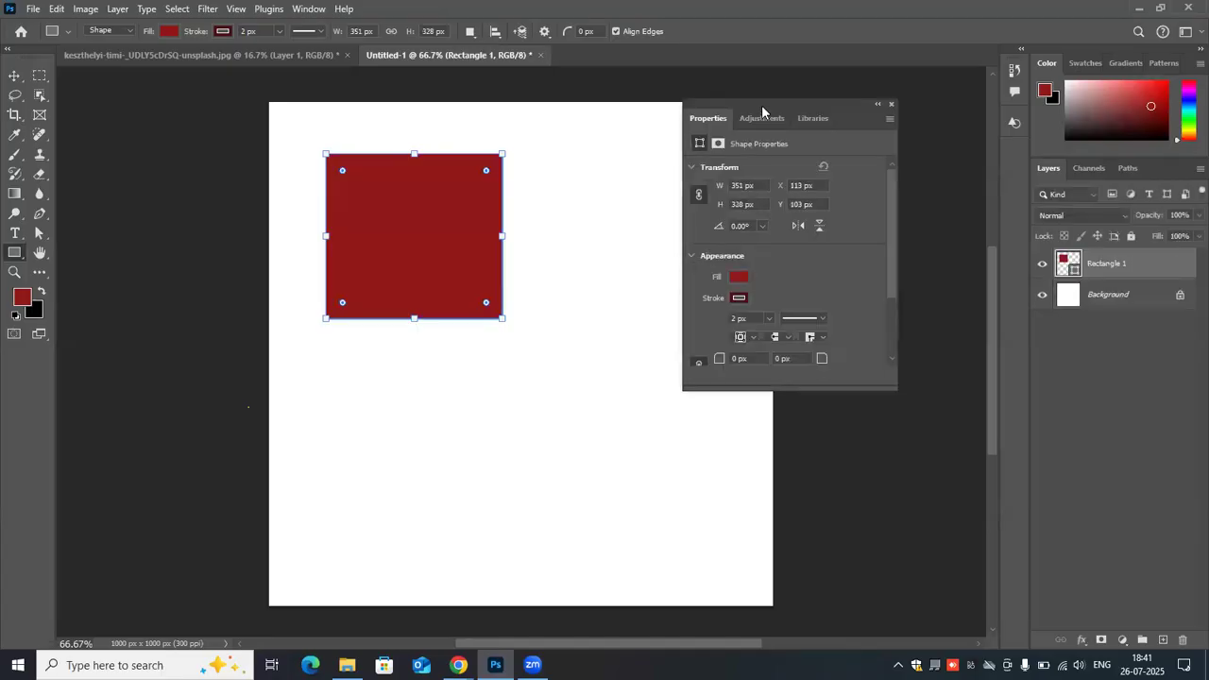
drag(747, 106, 627, 109)
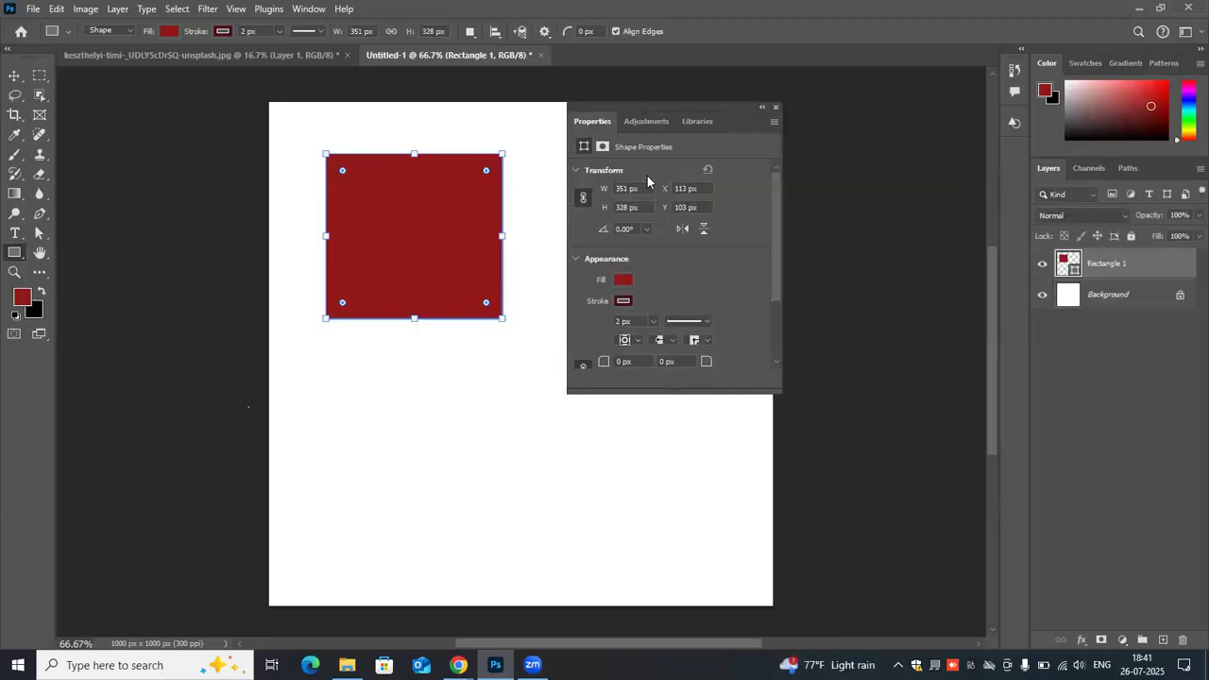
scroll(645, 179, down, 2)
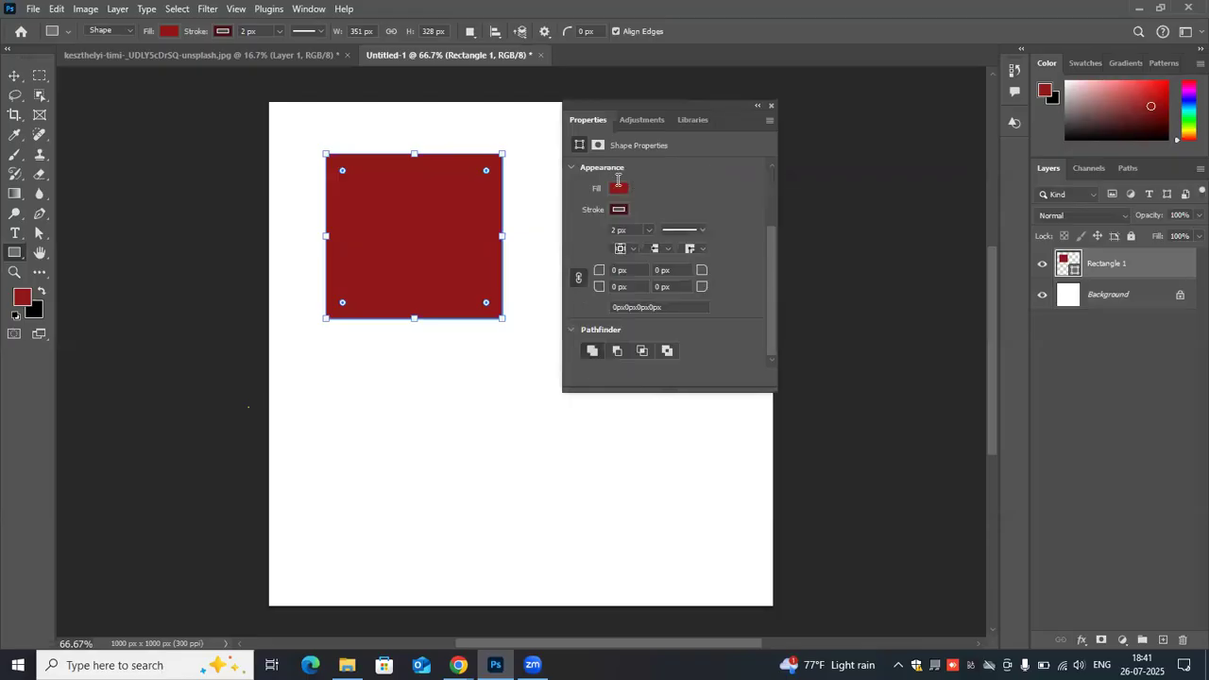
scroll(618, 182, up, 2)
drag(600, 188, 574, 189)
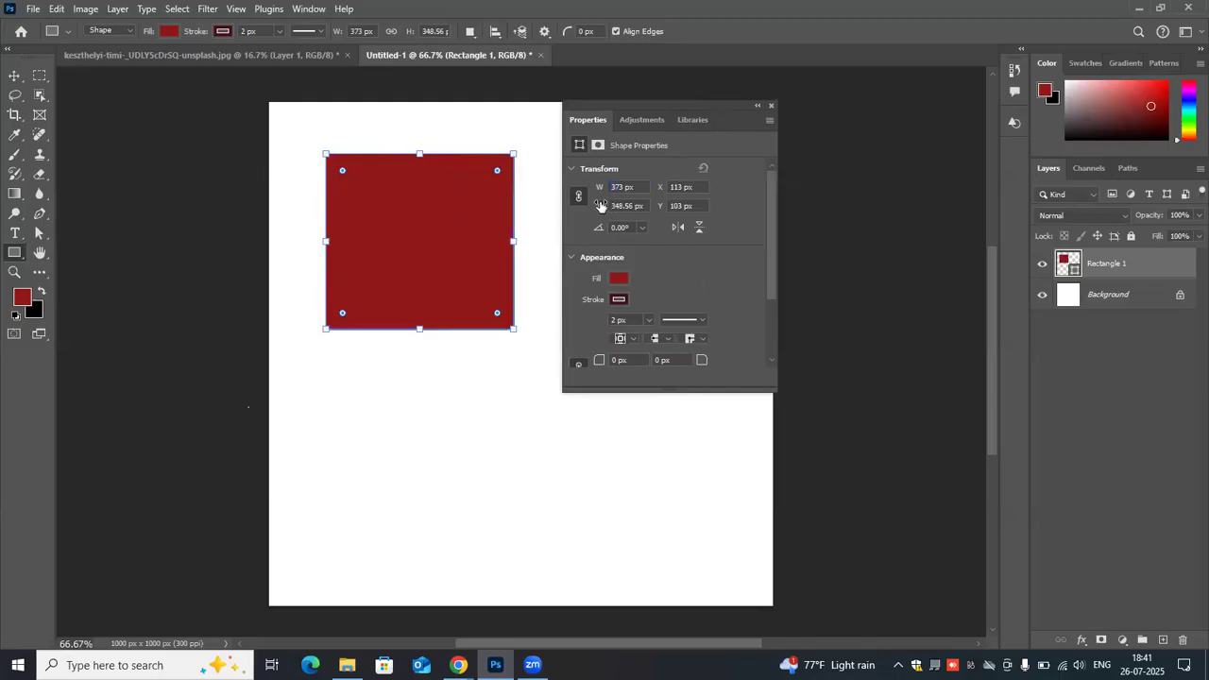
key(Delete)
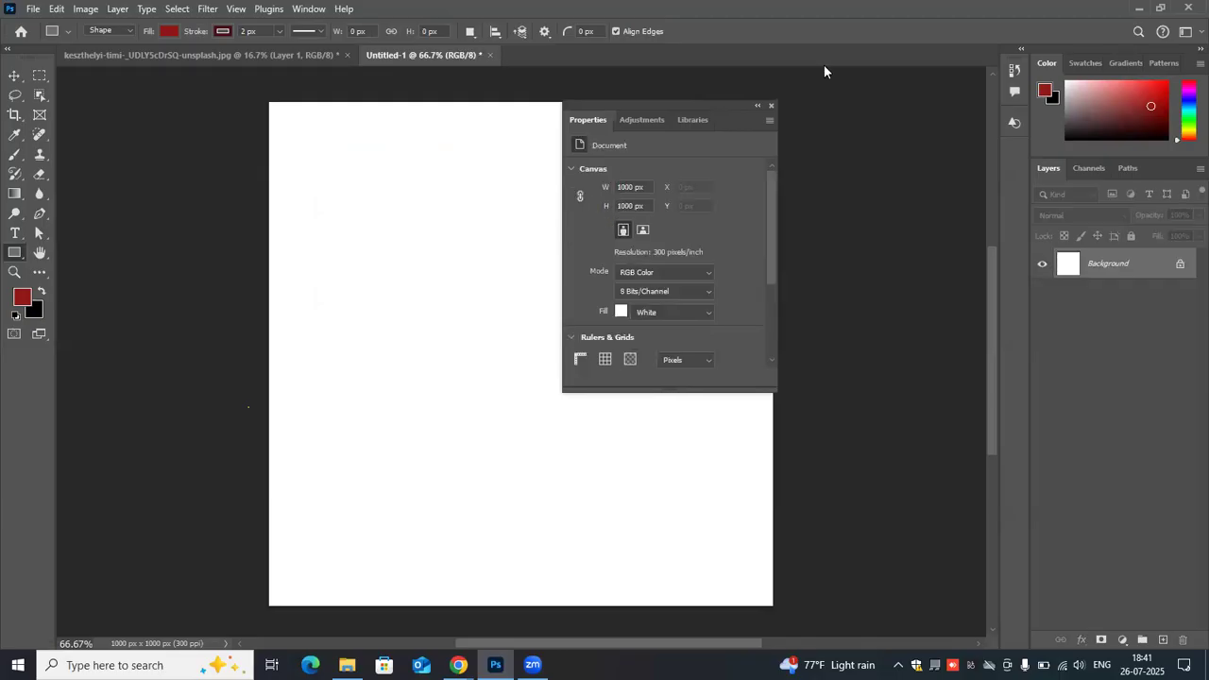
- Draw a rectangle about 374 by 335 px in the upper part of the canvas and give it a bright red fill
click(768, 105)
drag(357, 162, 546, 330)
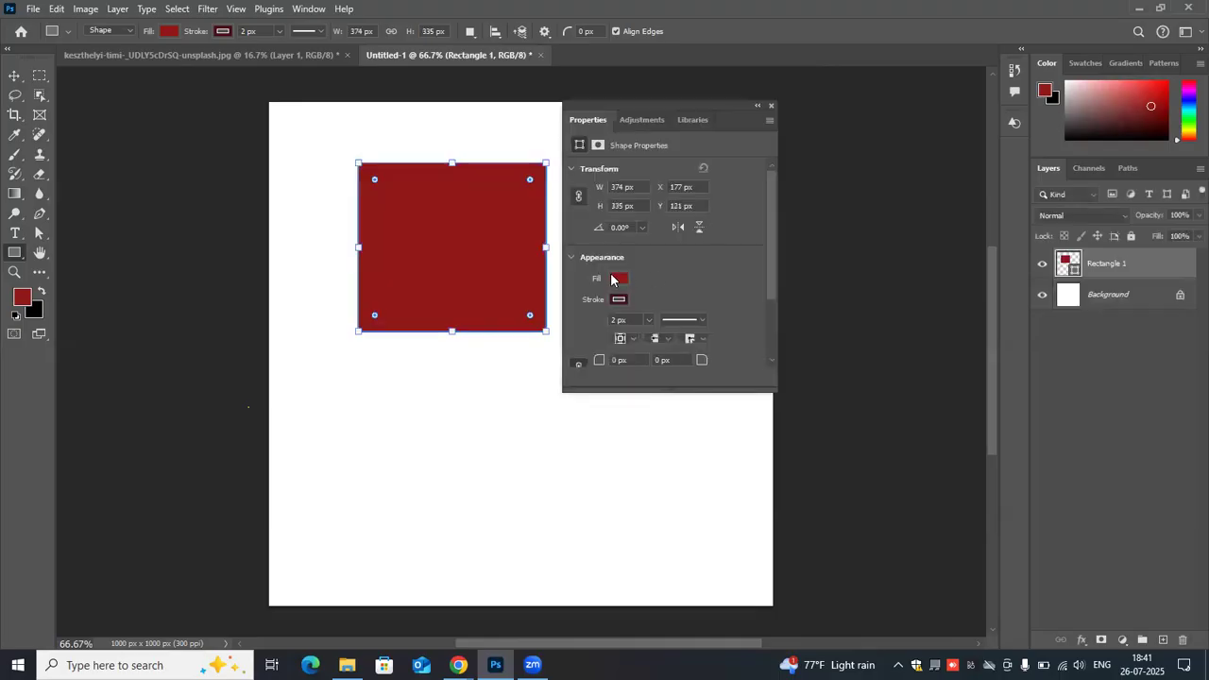
click(616, 278)
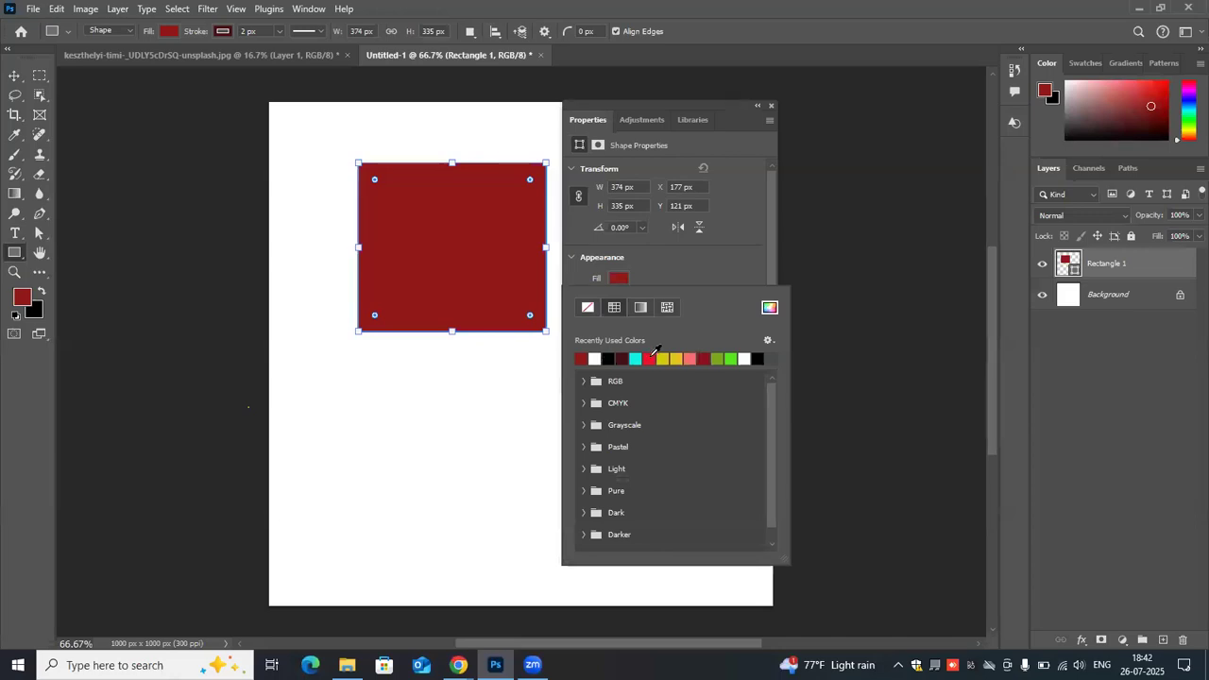
click(650, 357)
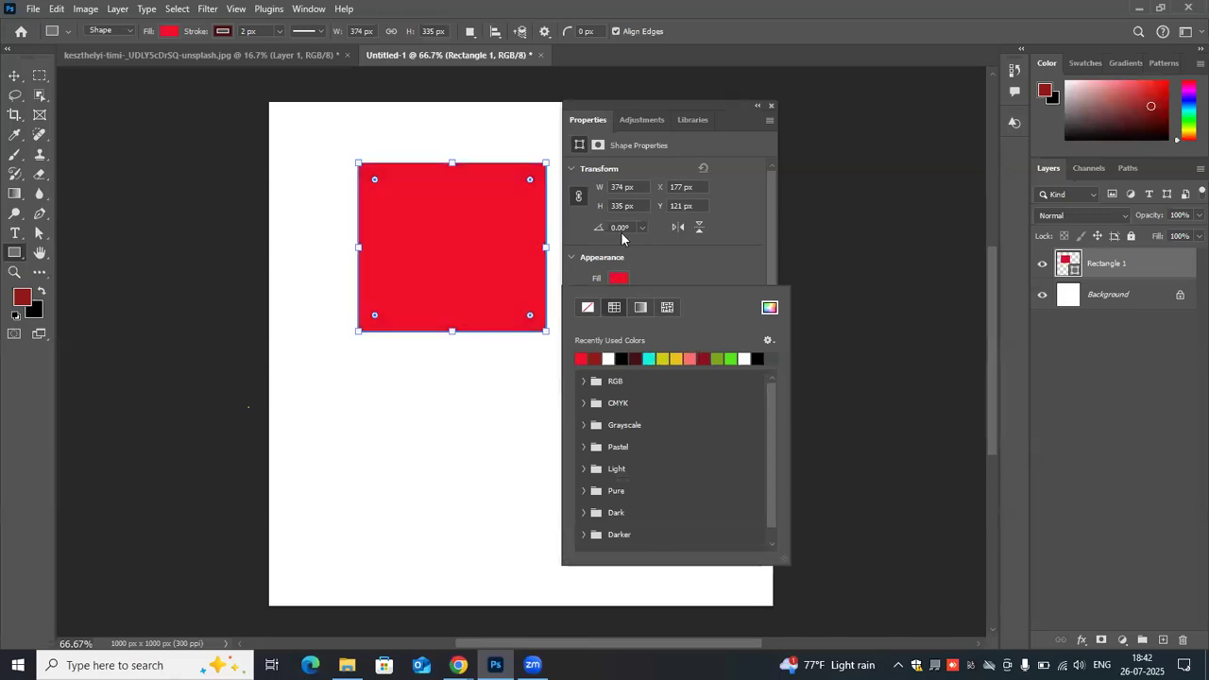
click(741, 264)
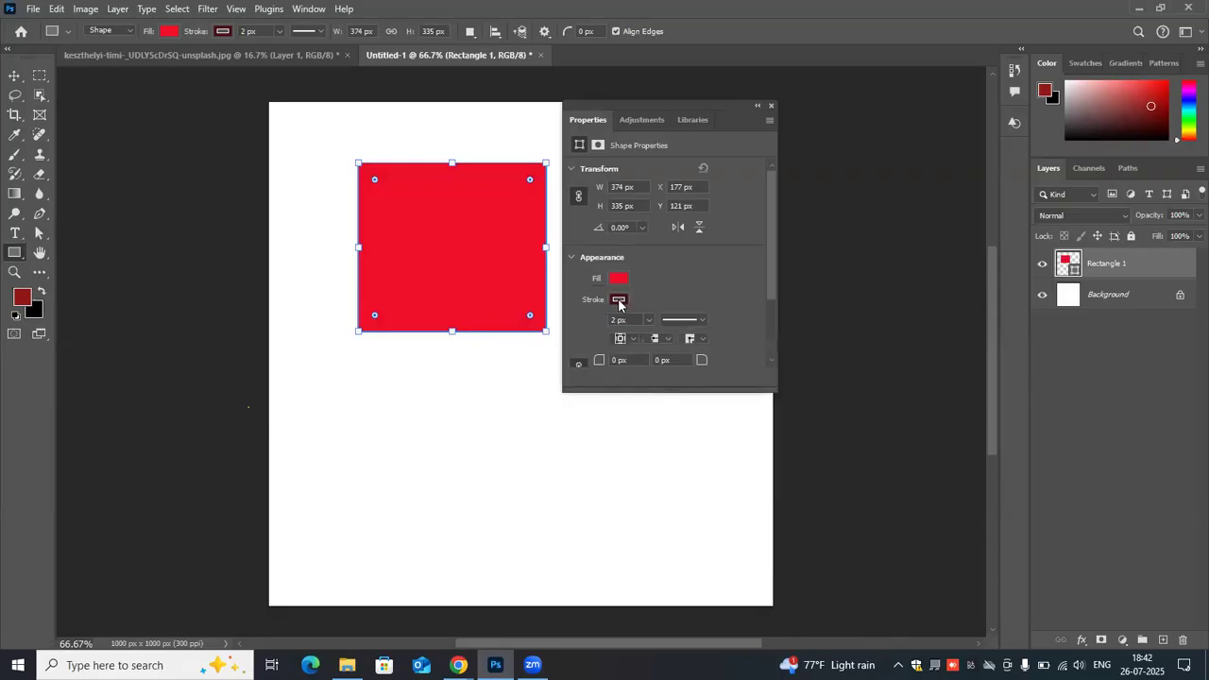
- Set the rectangle's stroke width to 15 px
click(618, 300)
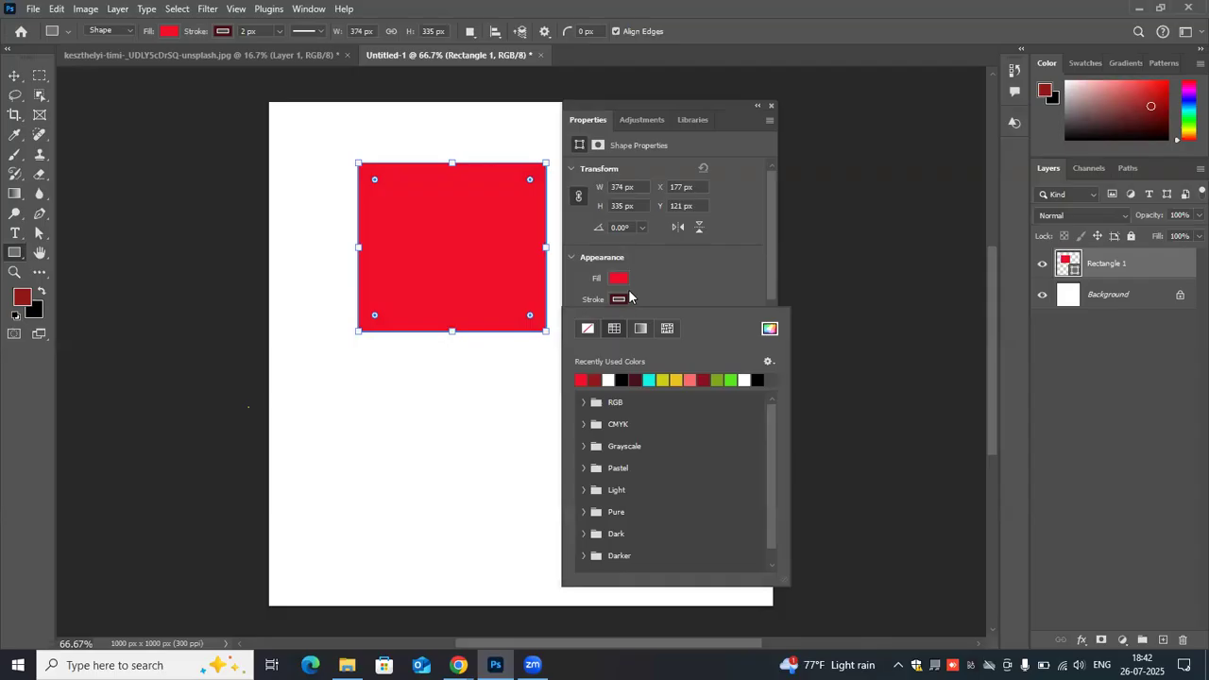
scroll(628, 289, down, 1)
scroll(646, 274, down, 2)
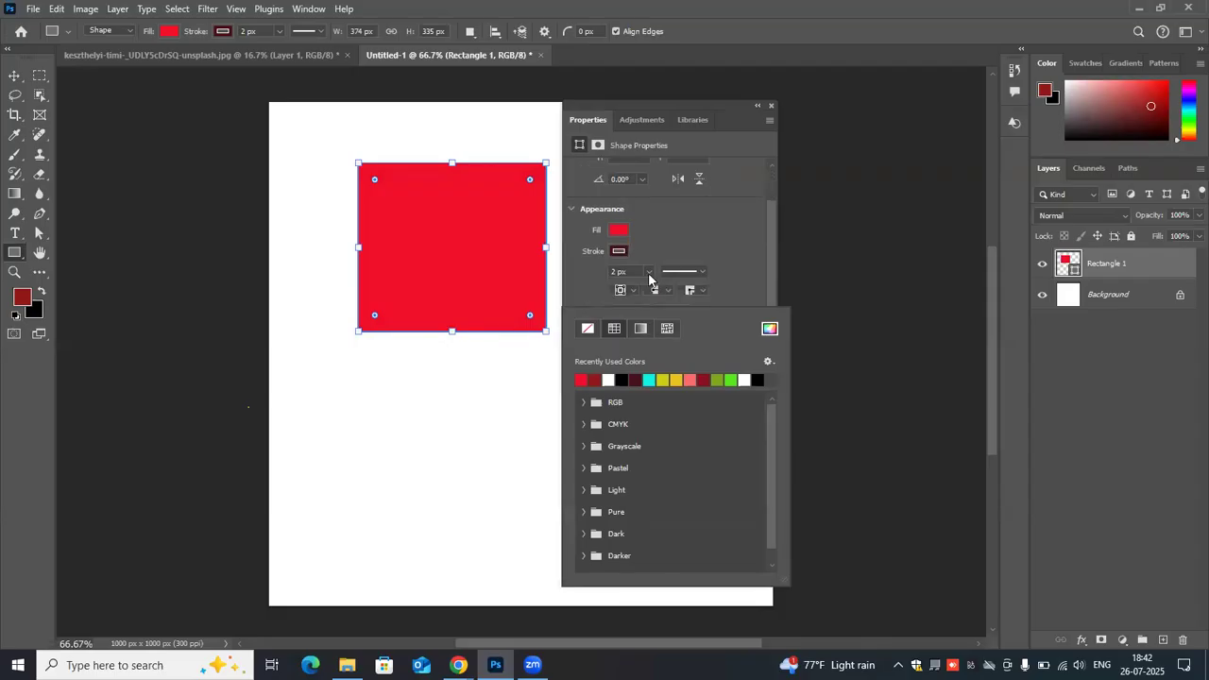
click(649, 273)
drag(653, 289, 656, 289)
click(631, 271)
key(BackSpace)
key(BackSpace)
key(BackSpace)
key(Return)
- Try the dashed and dotted stroke styles on the rectangle, and return the stroke to a solid line
click(700, 271)
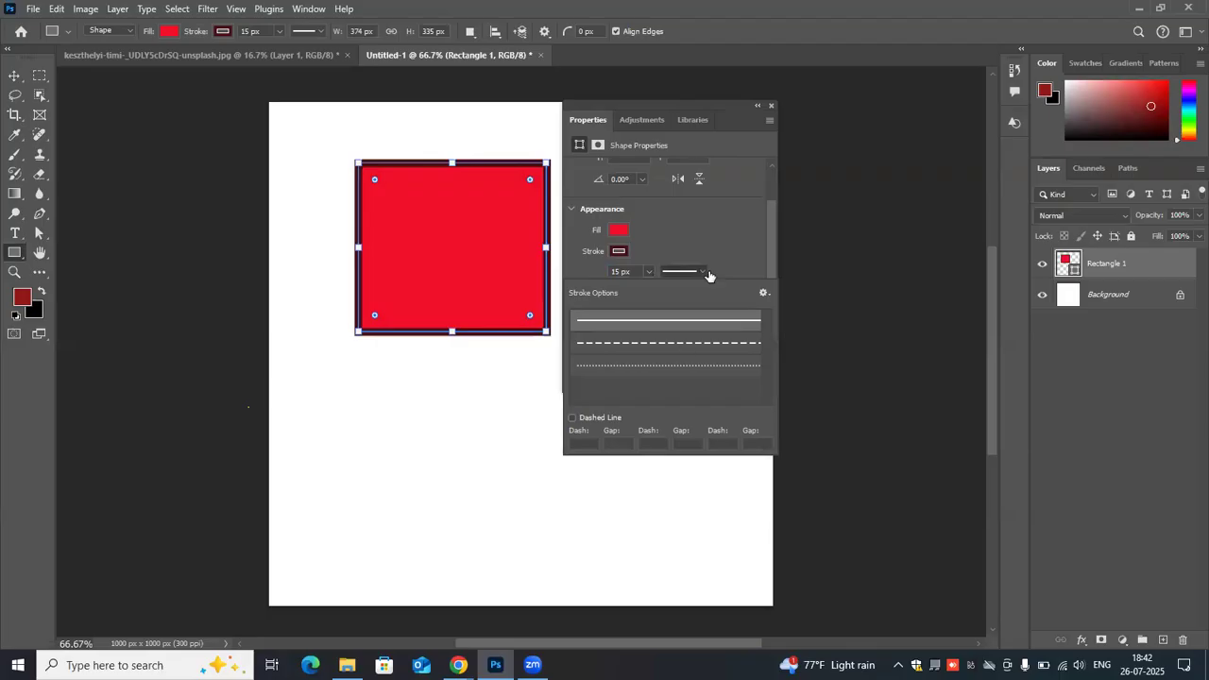
click(686, 346)
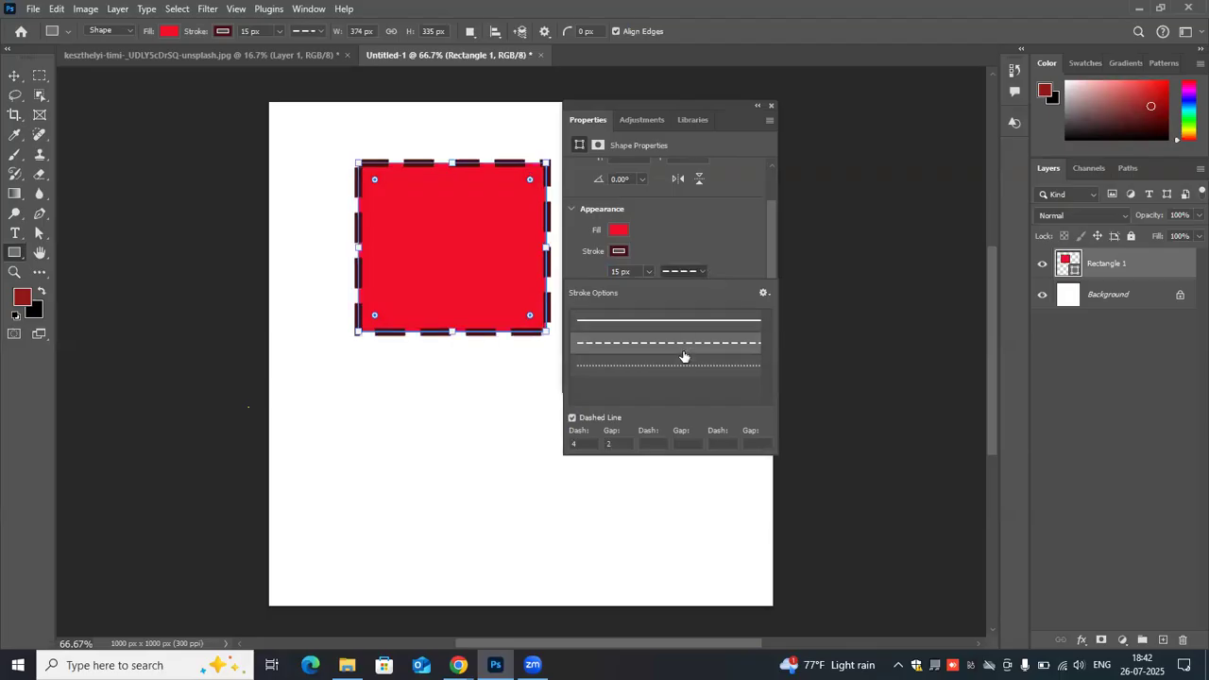
click(674, 366)
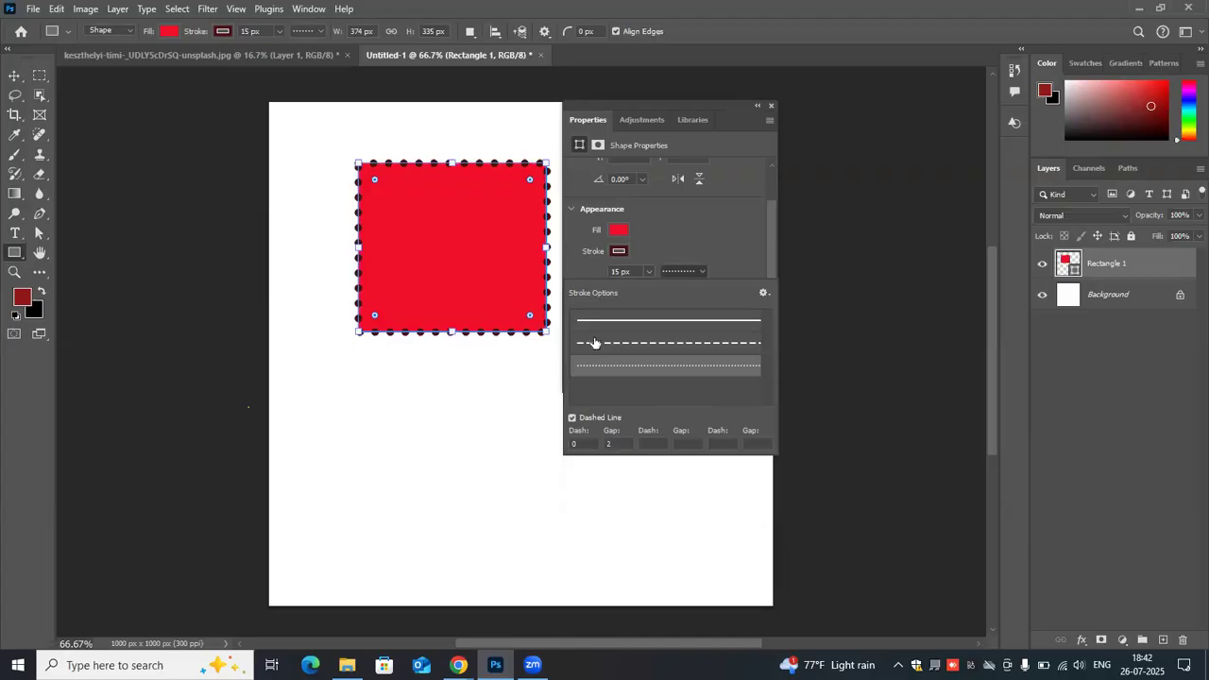
scroll(680, 232, down, 2)
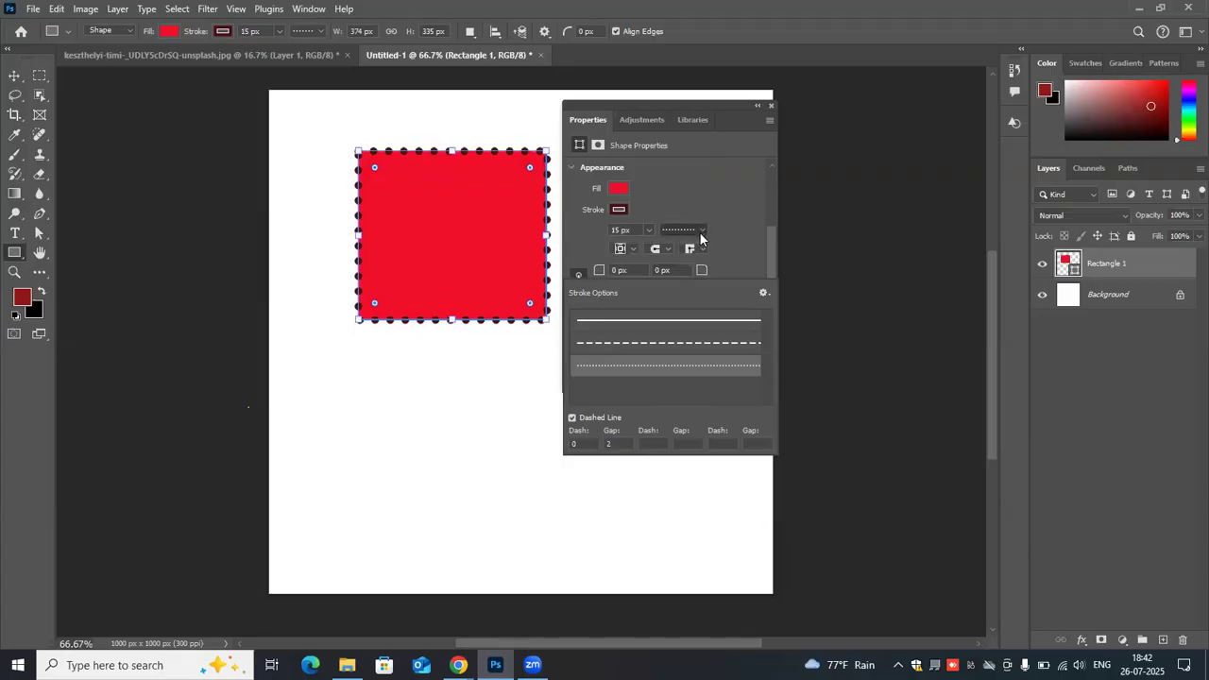
click(698, 232)
click(691, 232)
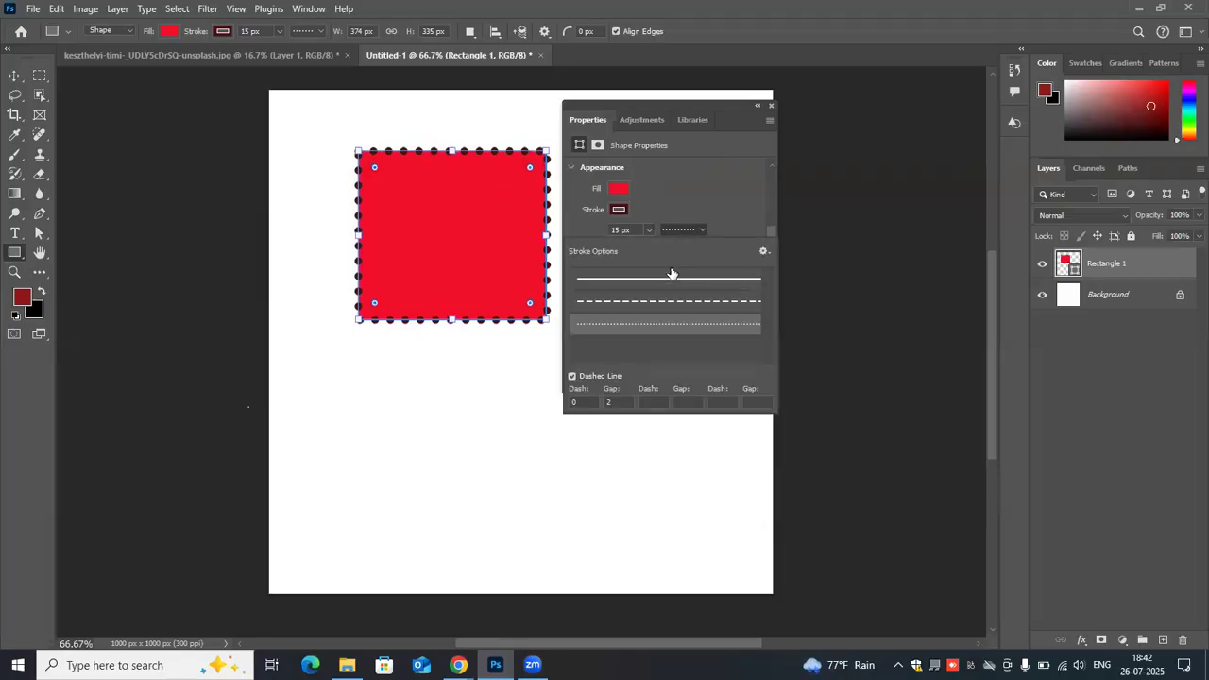
click(671, 275)
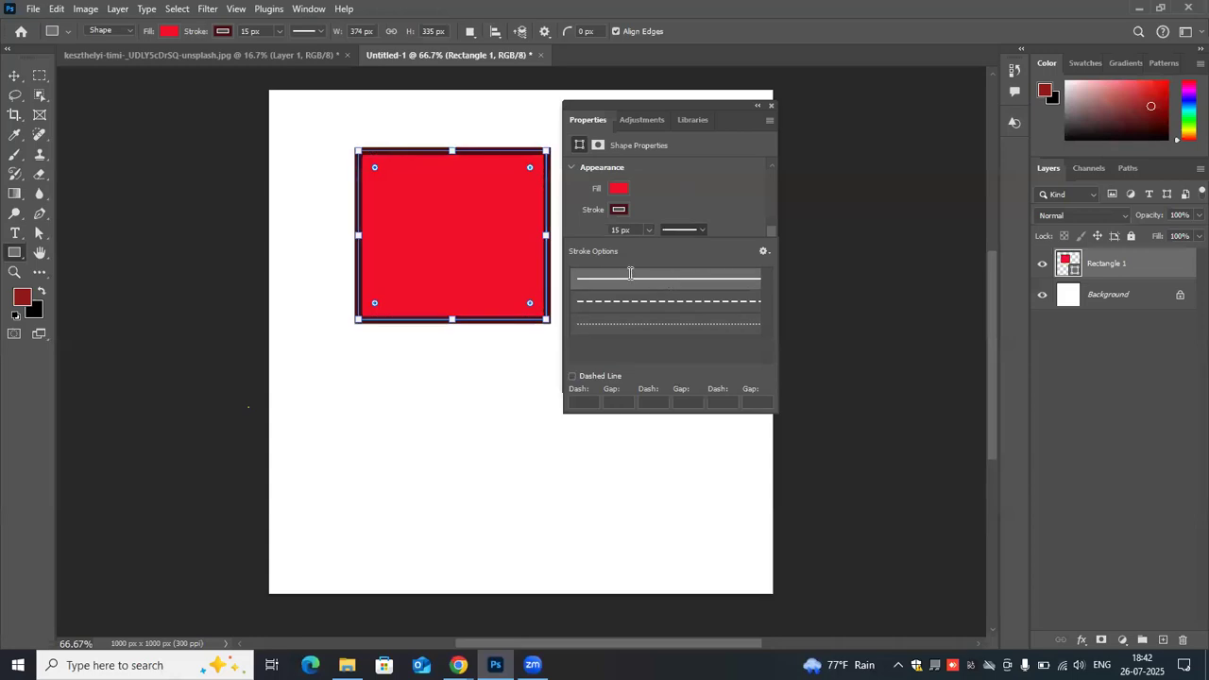
click(677, 189)
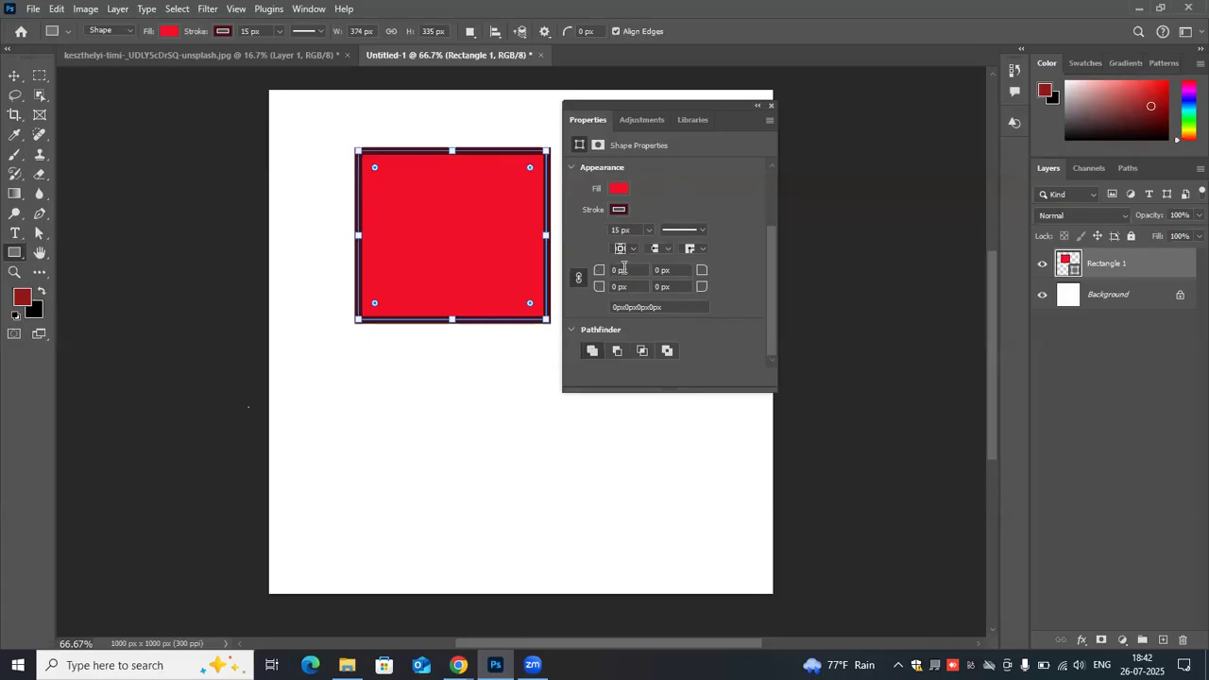
- Round all four corners of the rectangle with a linked radius of 10 px
click(630, 271)
key(BackSpace)
text(10)
key(Return)
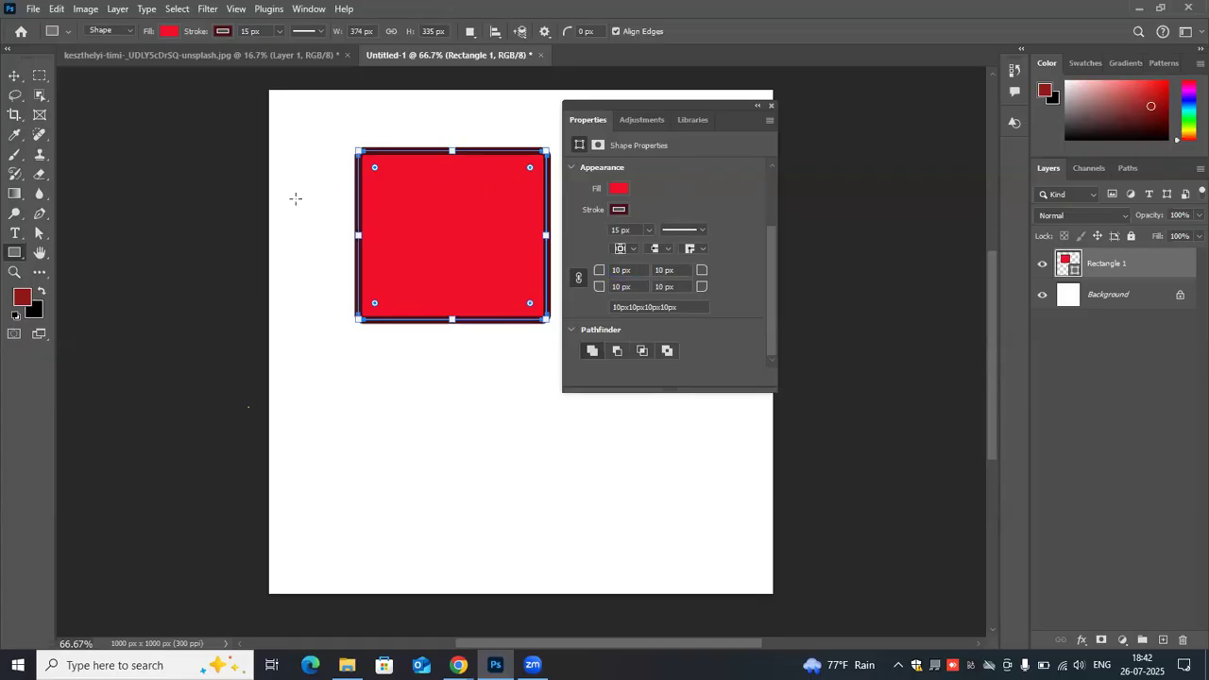
- Switch to the Move tool and deselect the rectangle to show it without its outline handles
click(327, 232)
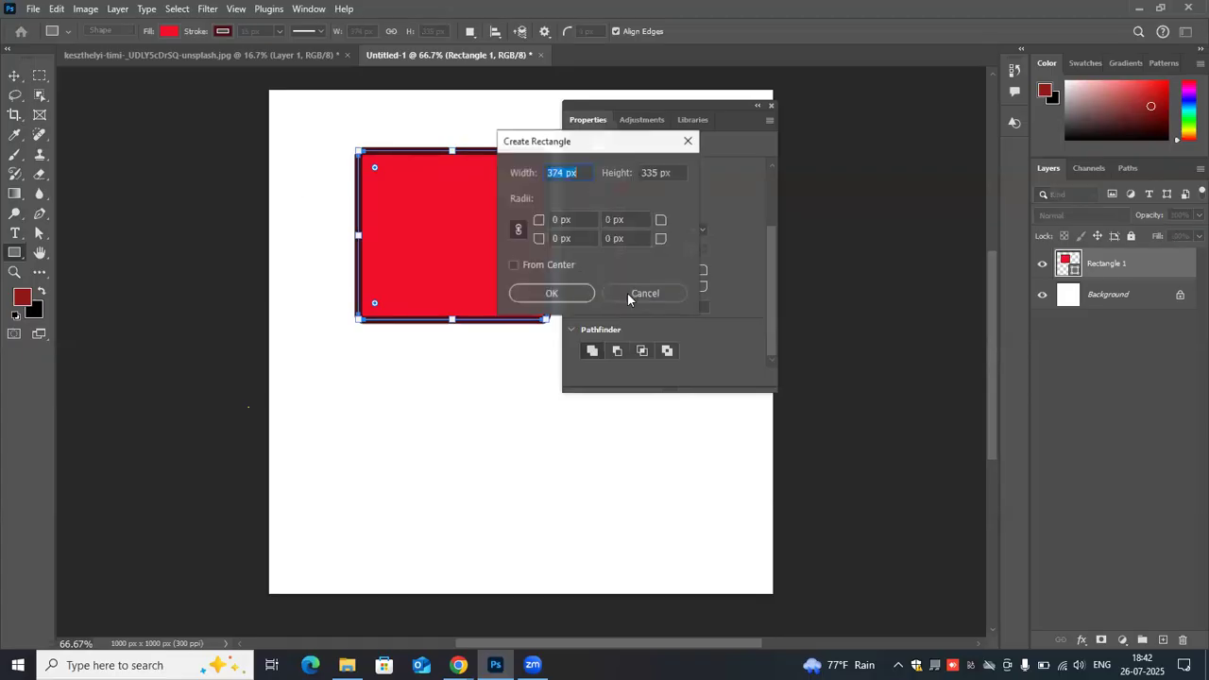
key(Escape)
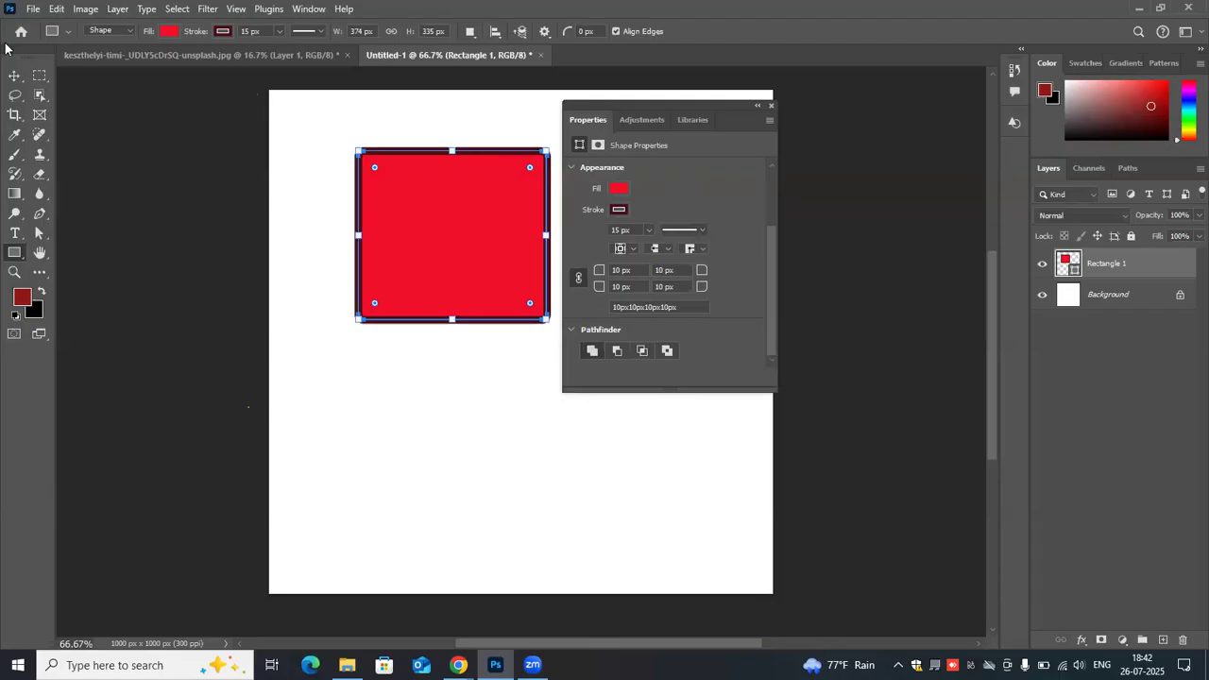
click(14, 74)
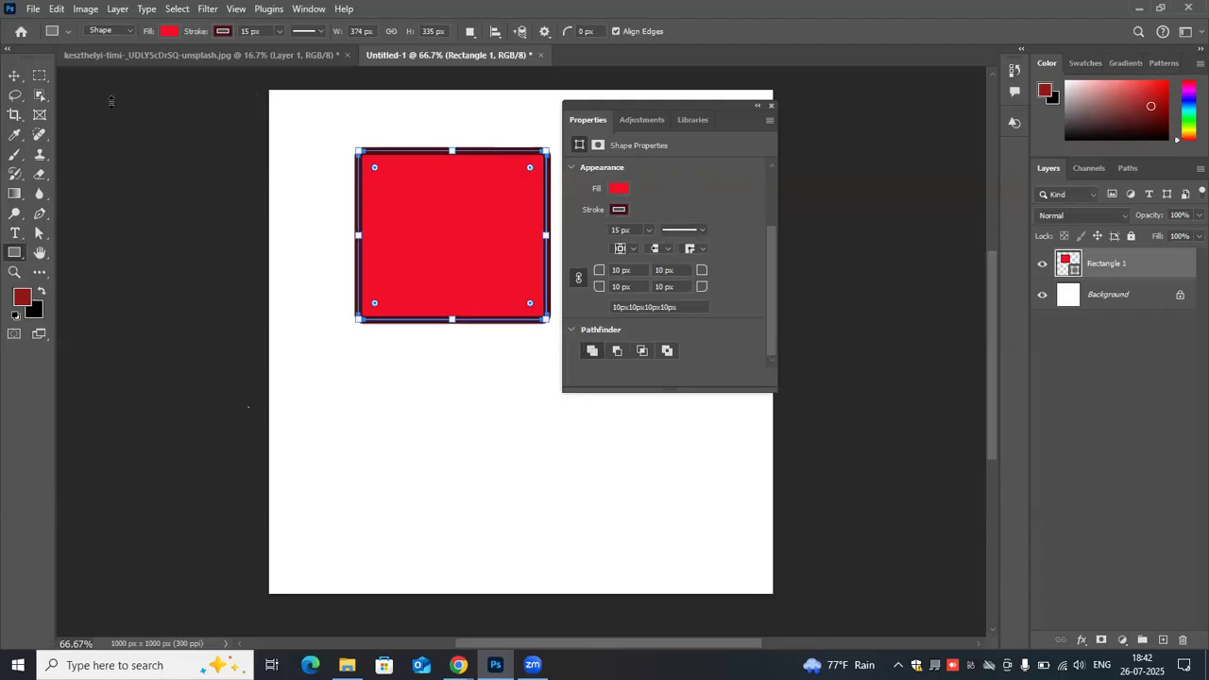
click(455, 115)
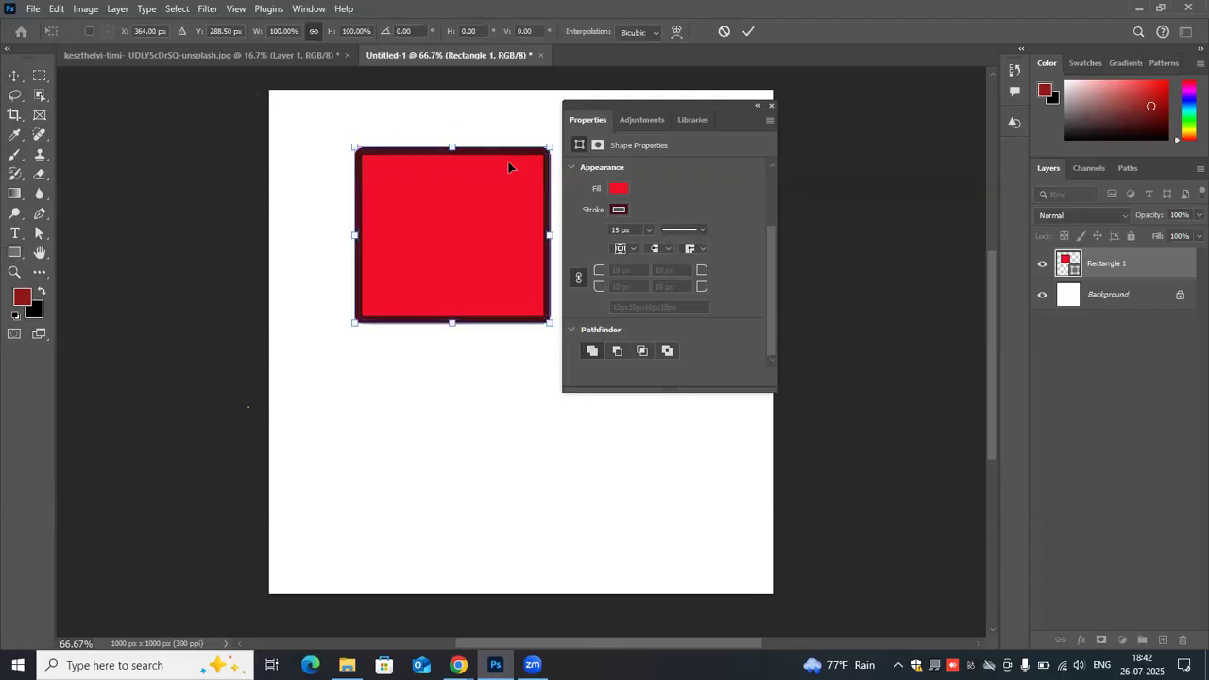
click(745, 33)
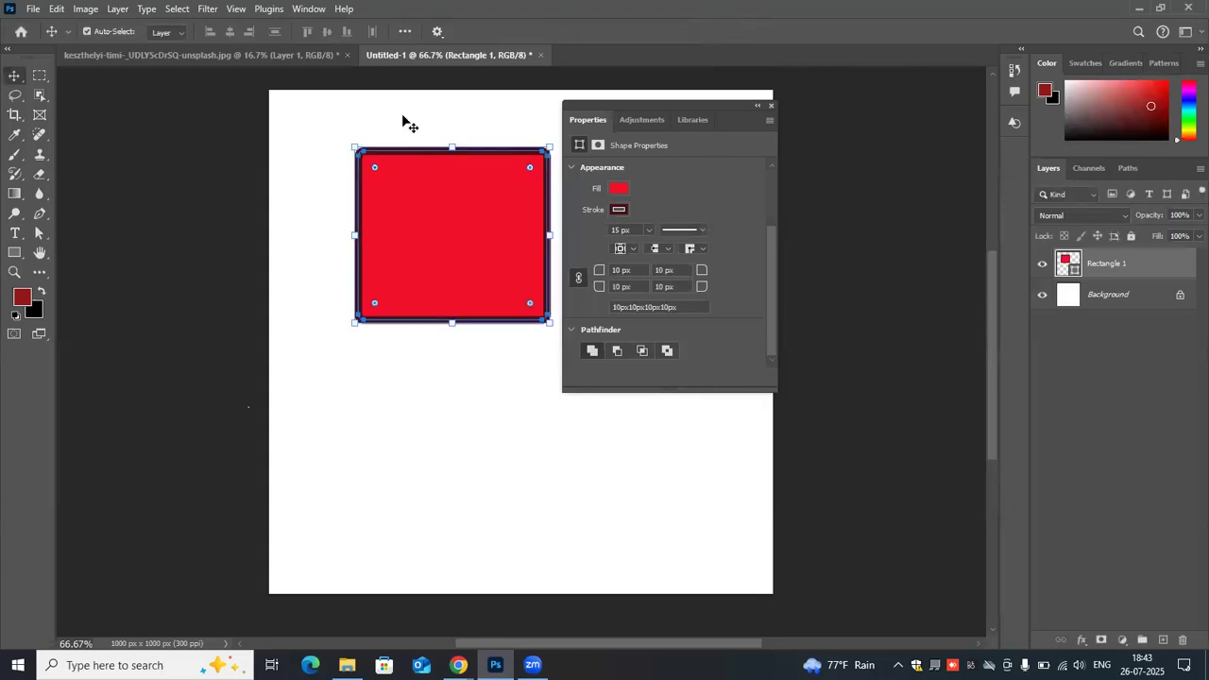
click(409, 123)
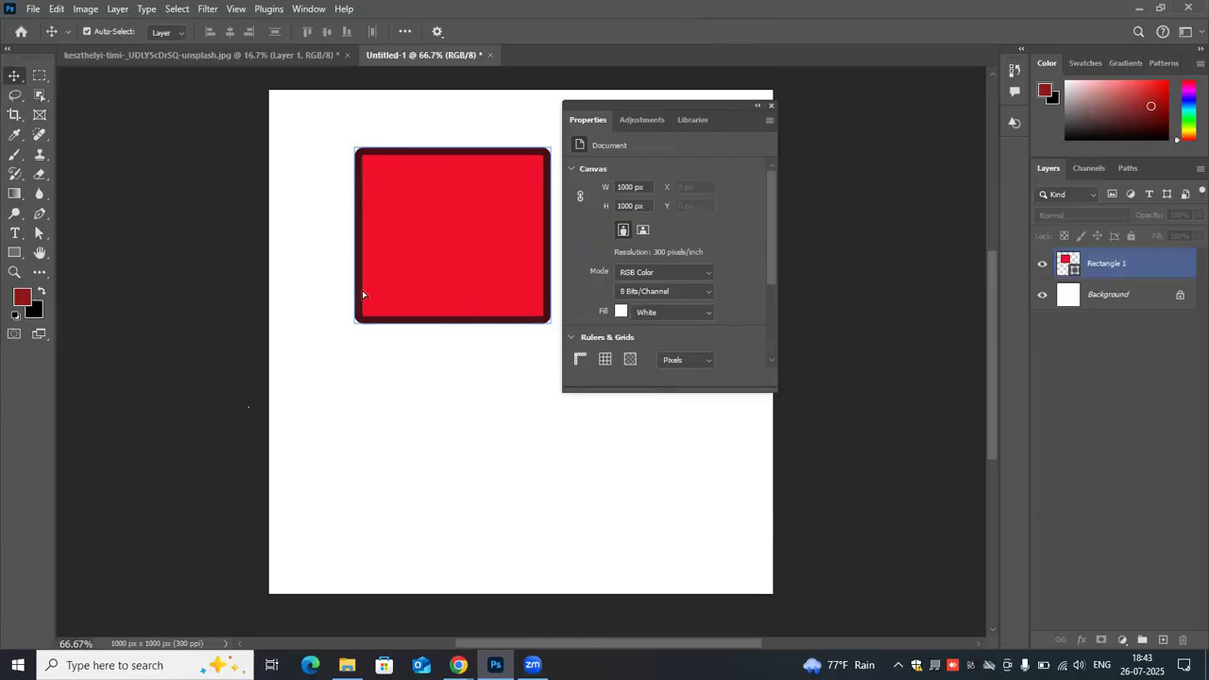
- Move the rectangle toward the canvas's left edge, and round all four corners with a linked radius of 30 px
drag(413, 211, 353, 252)
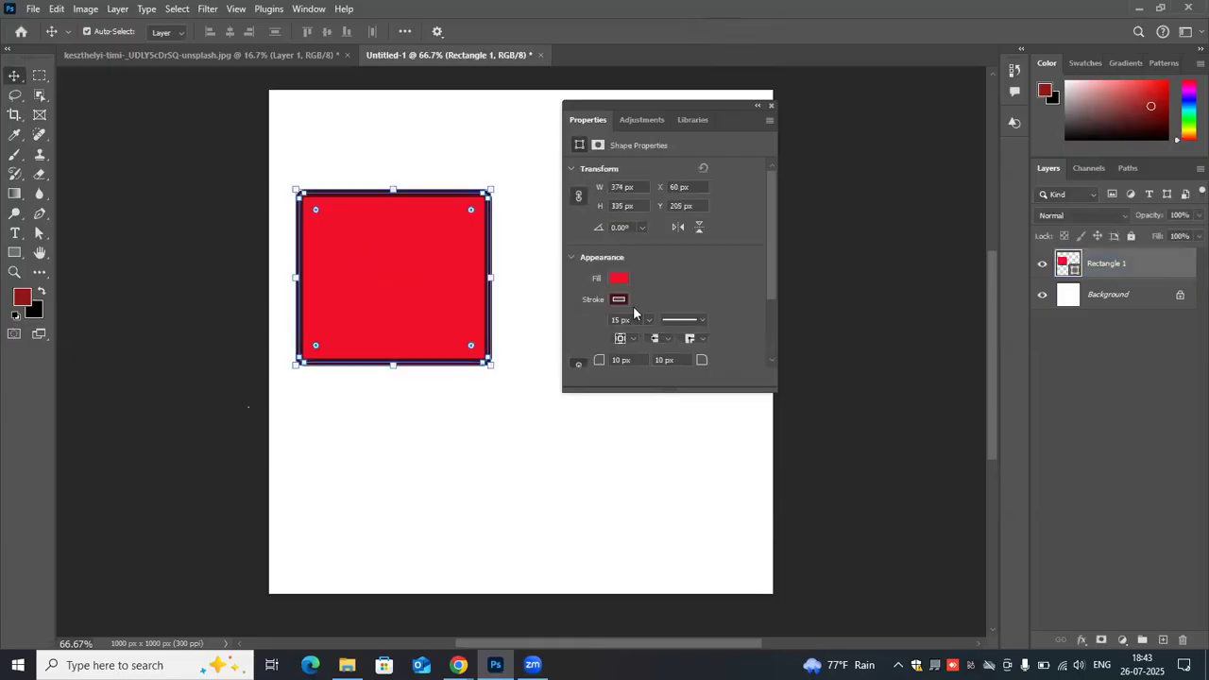
scroll(632, 306, down, 2)
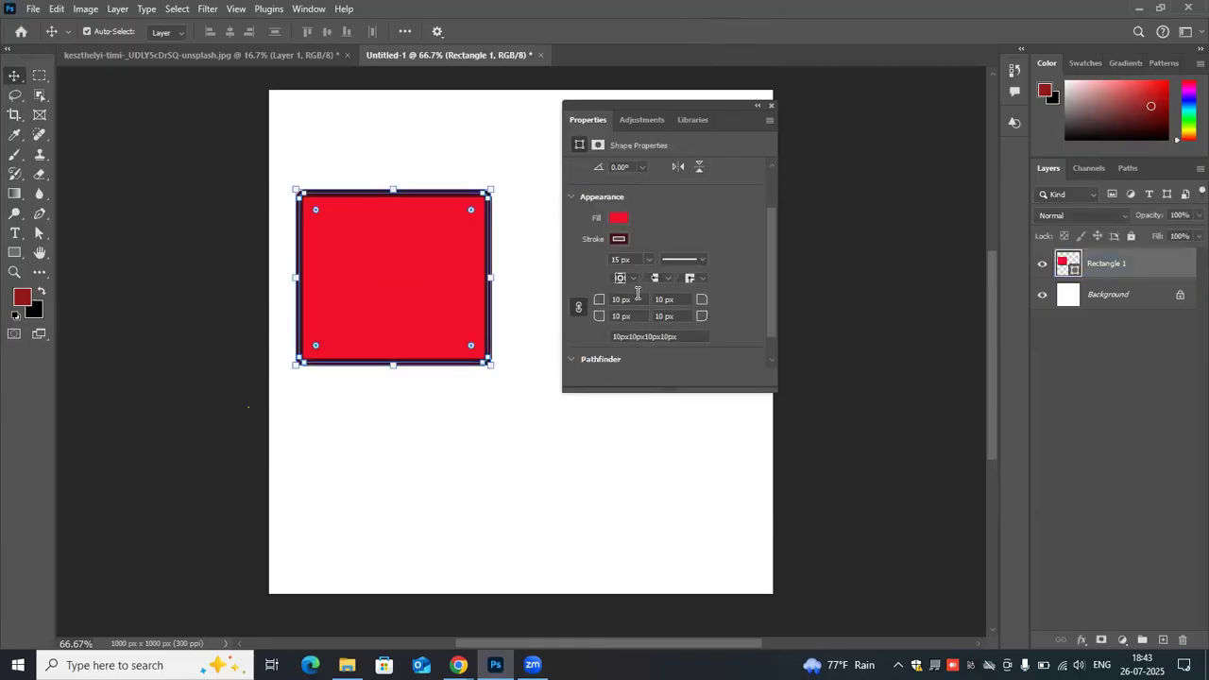
key(BackSpace)
key(BackSpace)
text(3)
key(Return)
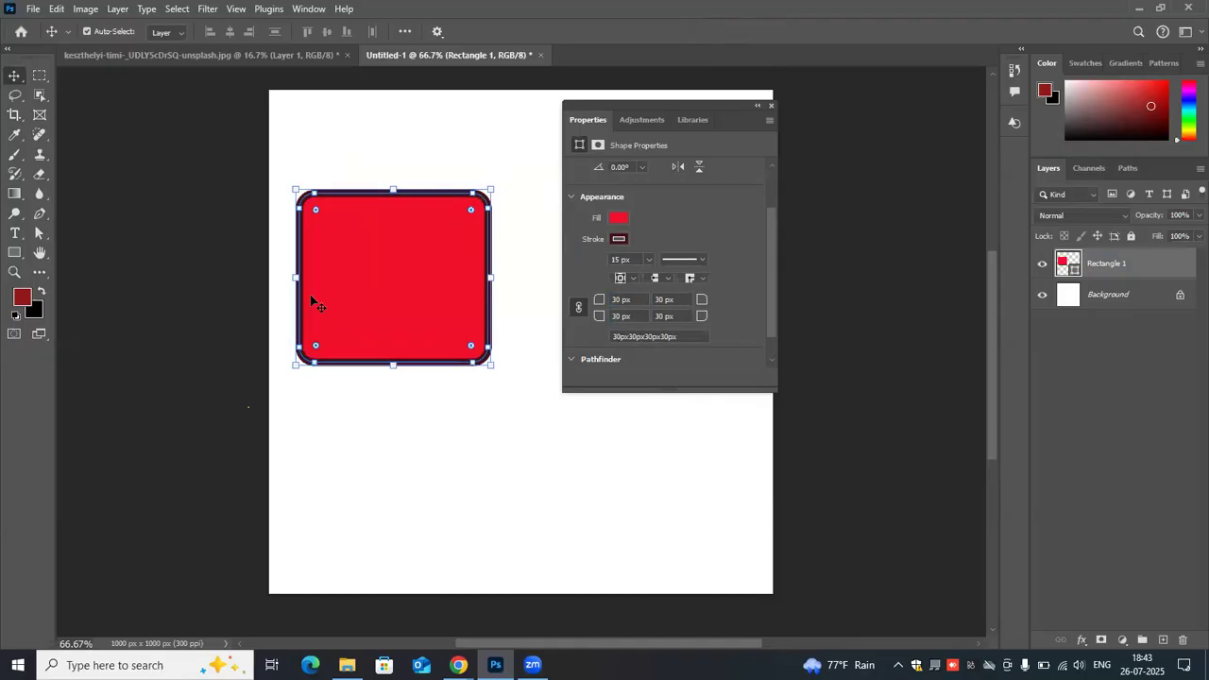
click(499, 266)
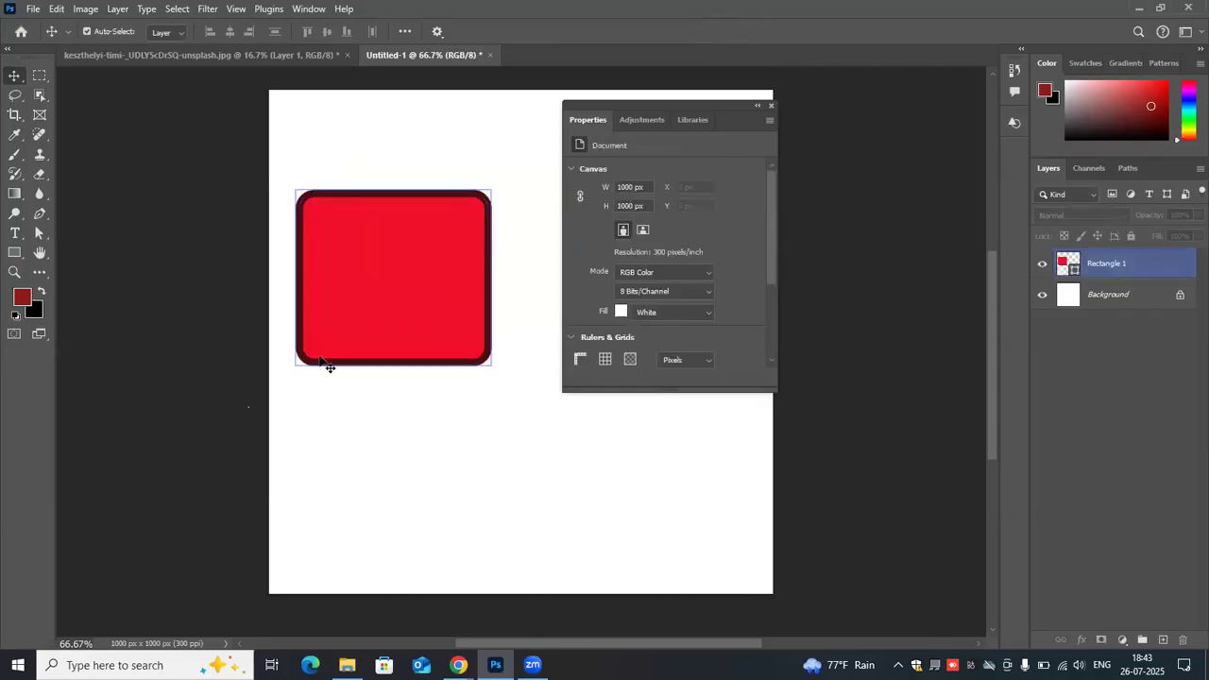
- Undo the rectangle's move and linked corner rounding, leaving square corners with their radius values unlinked
click(313, 200)
scroll(577, 273, down, 2)
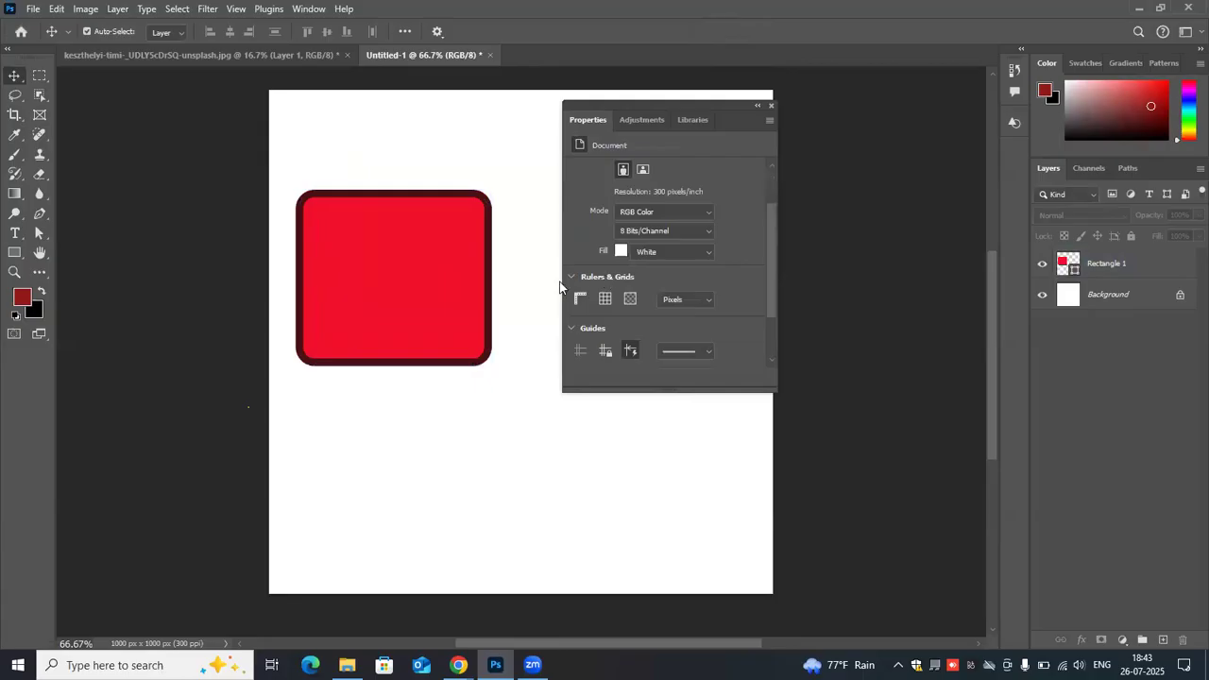
scroll(567, 281, down, 1)
click(438, 283)
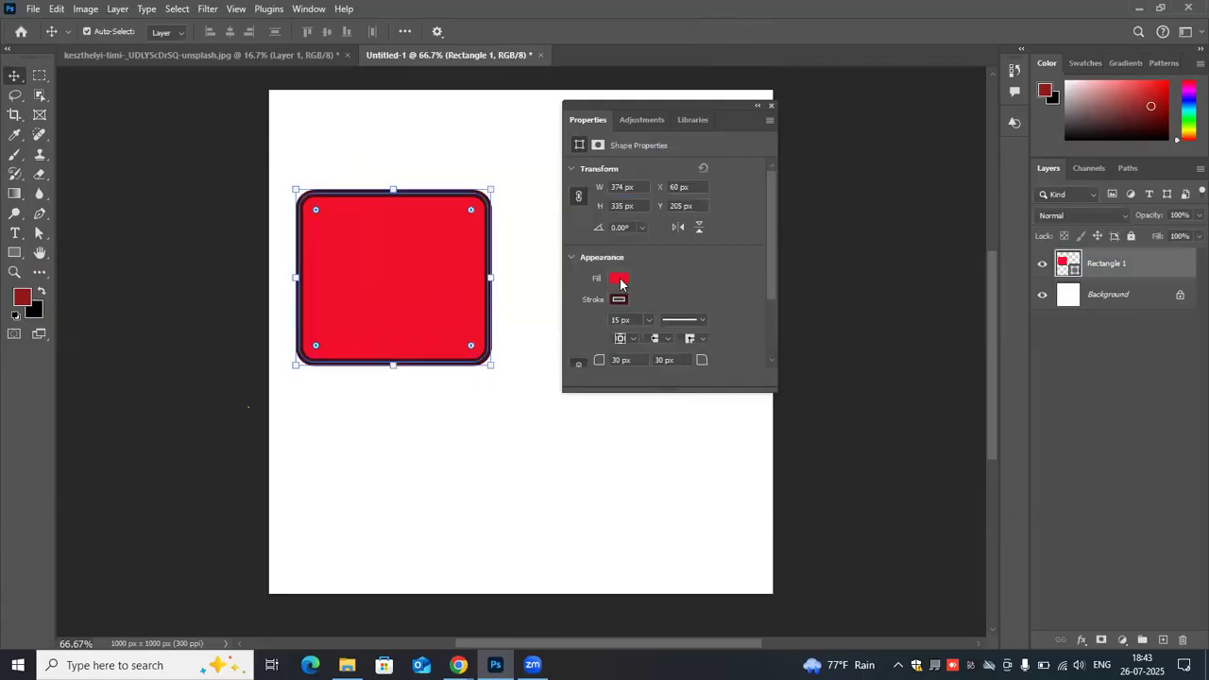
scroll(617, 281, down, 1)
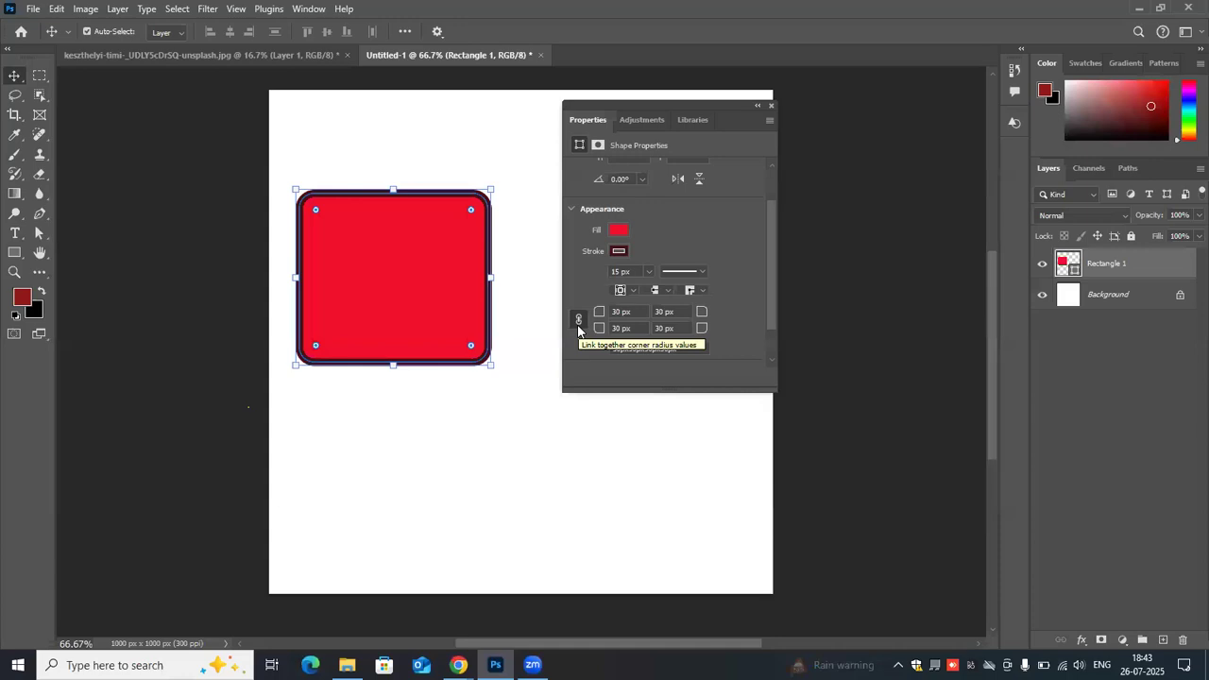
key(ctrl+z)
key(ctrl+z)
key(ctrl+z)
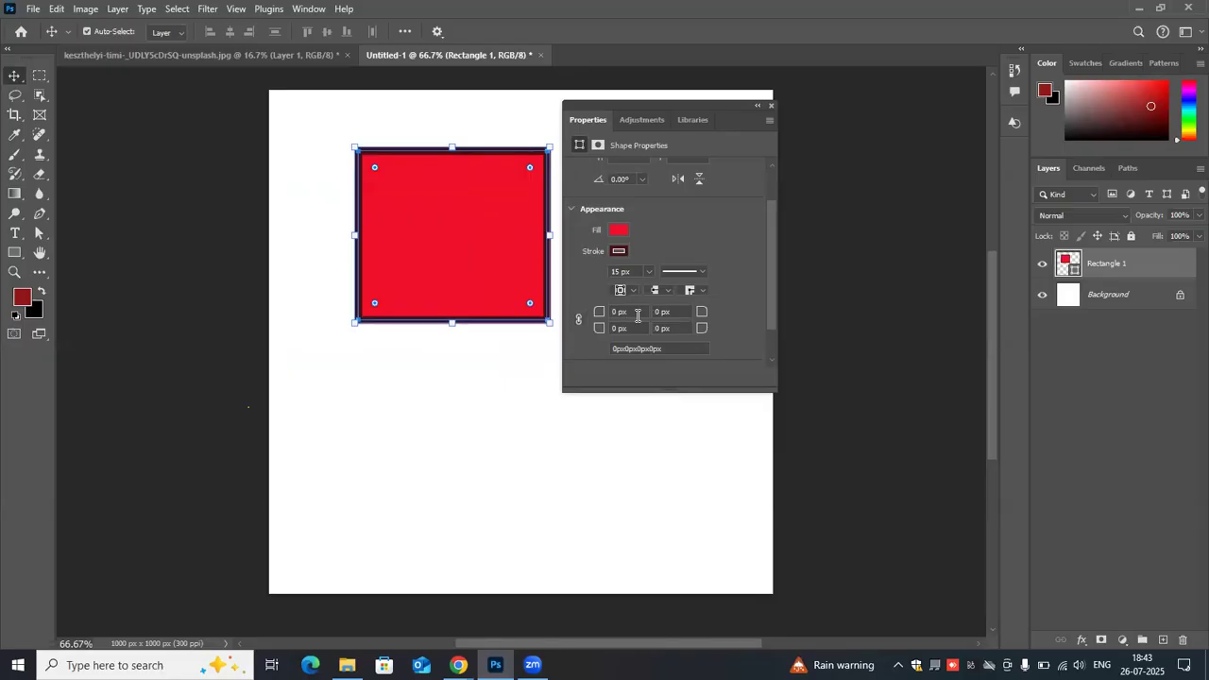
- Round only the rectangle's top-left corner with a 30 px radius, and deselect the shape
key(BackSpace)
text(30)
key(Return)
click(332, 181)
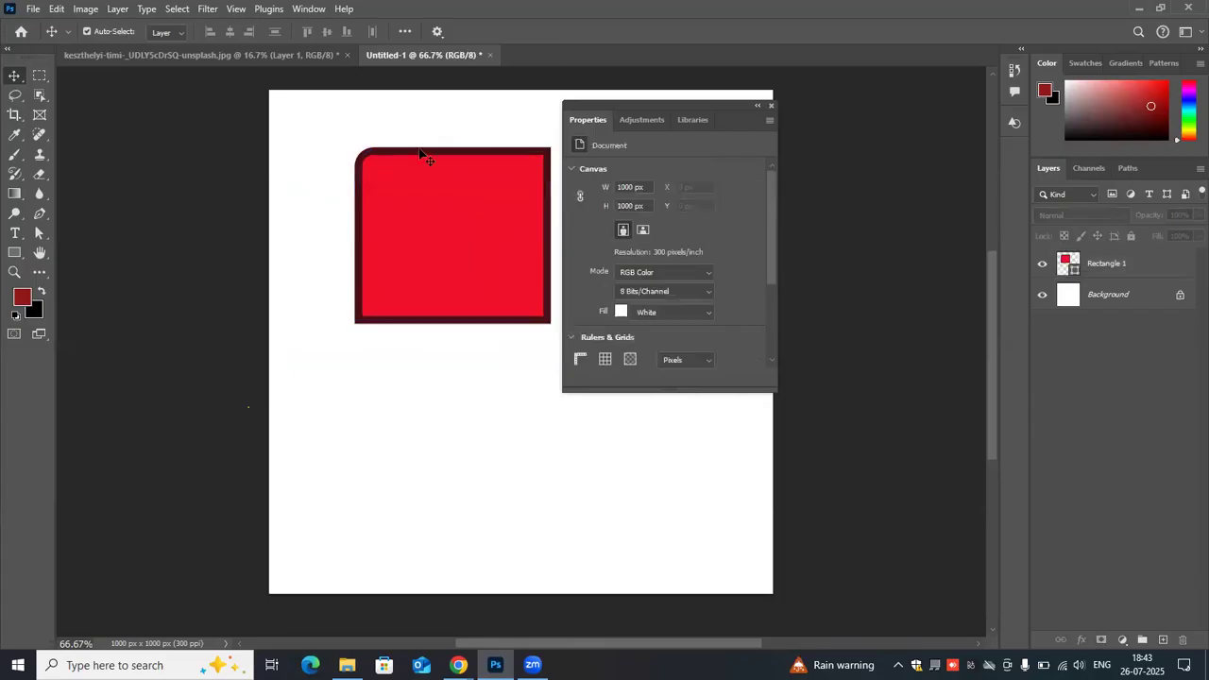
- Reselect the rectangle, move it closer to the canvas's left edge, and deselect it
click(421, 152)
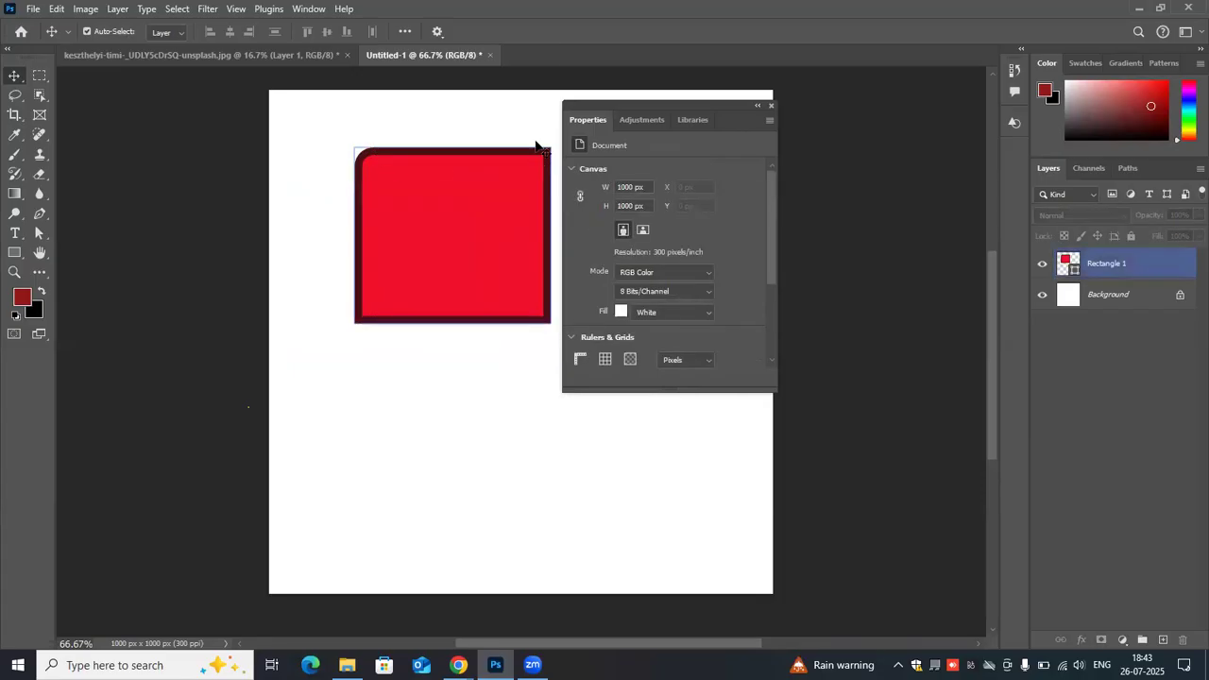
click(364, 319)
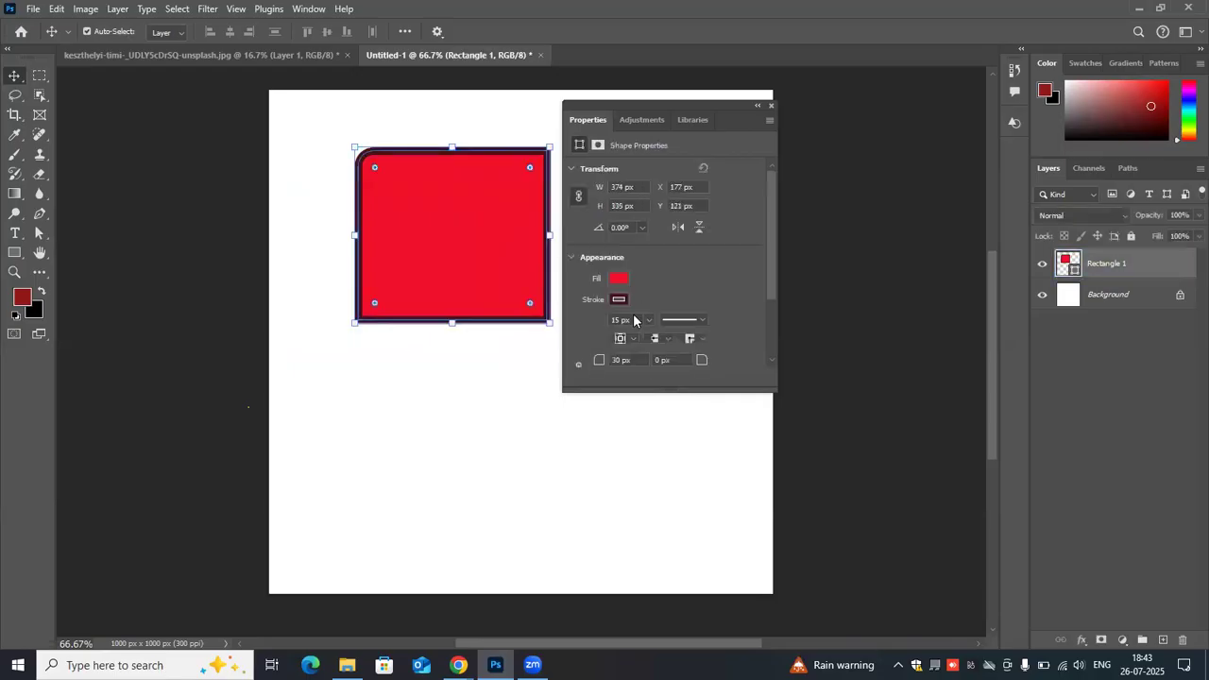
scroll(633, 319, down, 2)
drag(423, 237, 401, 235)
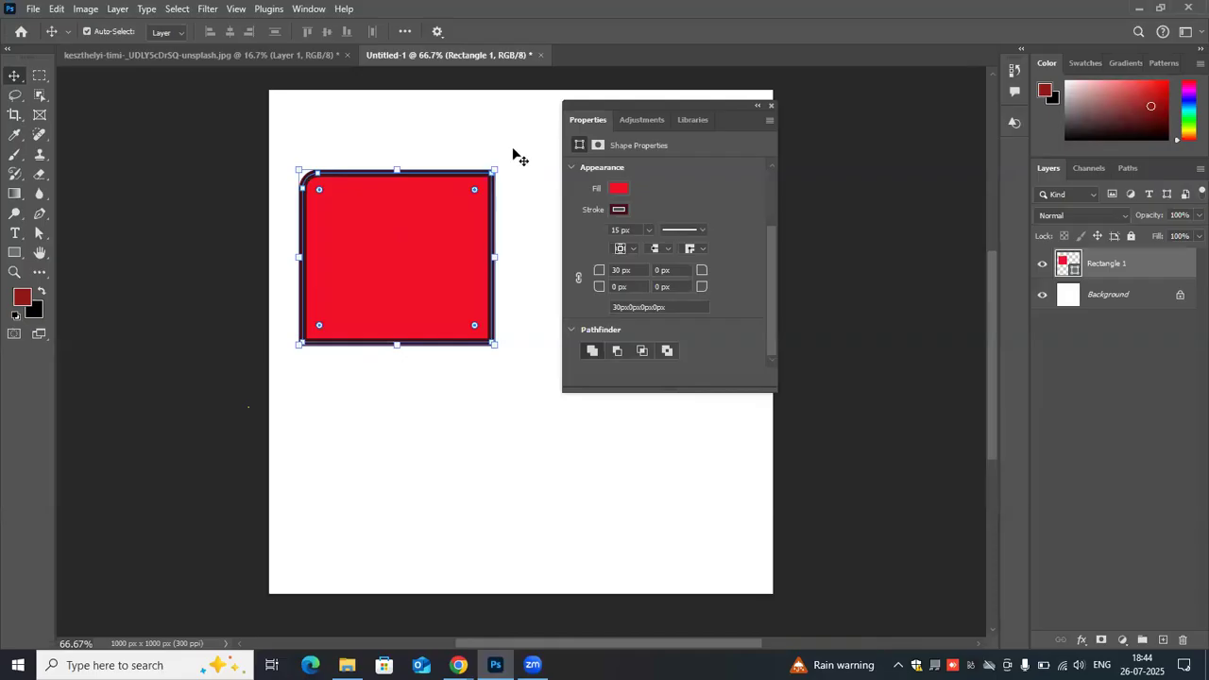
click(301, 176)
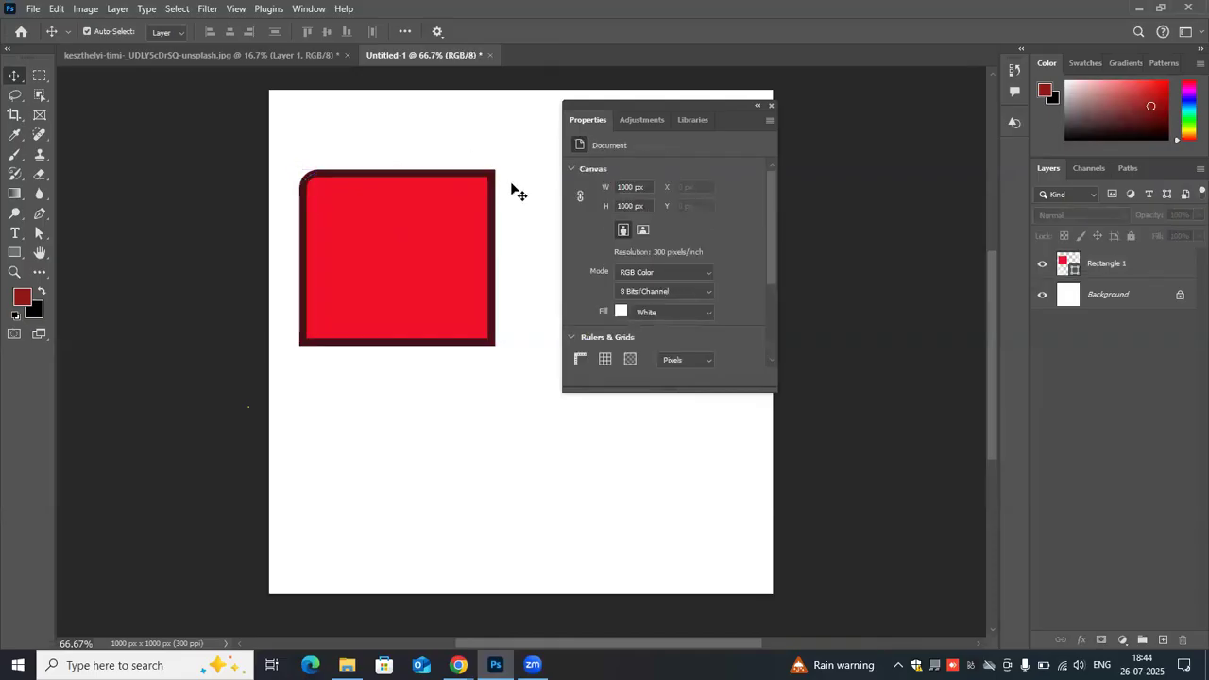
- Round the rectangle's bottom-right corner with a 30 px radius, and deselect the shape
click(340, 346)
scroll(634, 260, down, 3)
scroll(635, 260, up, 2)
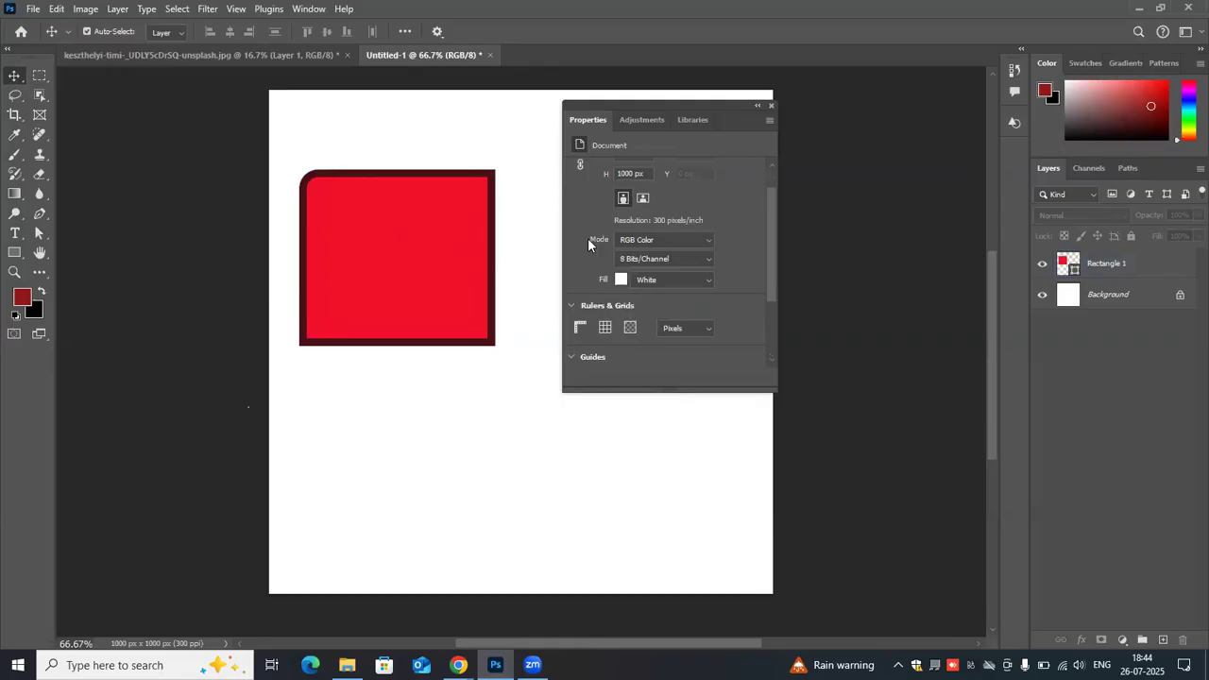
scroll(643, 274, down, 2)
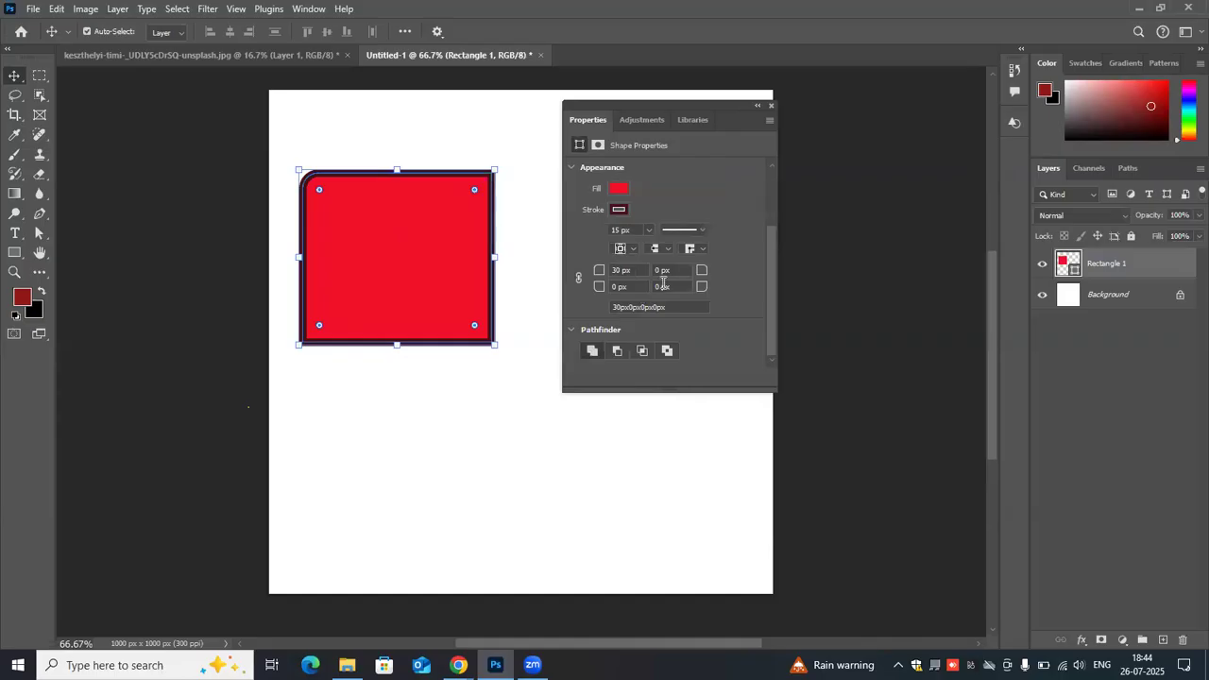
click(662, 287)
text(30)
key(Return)
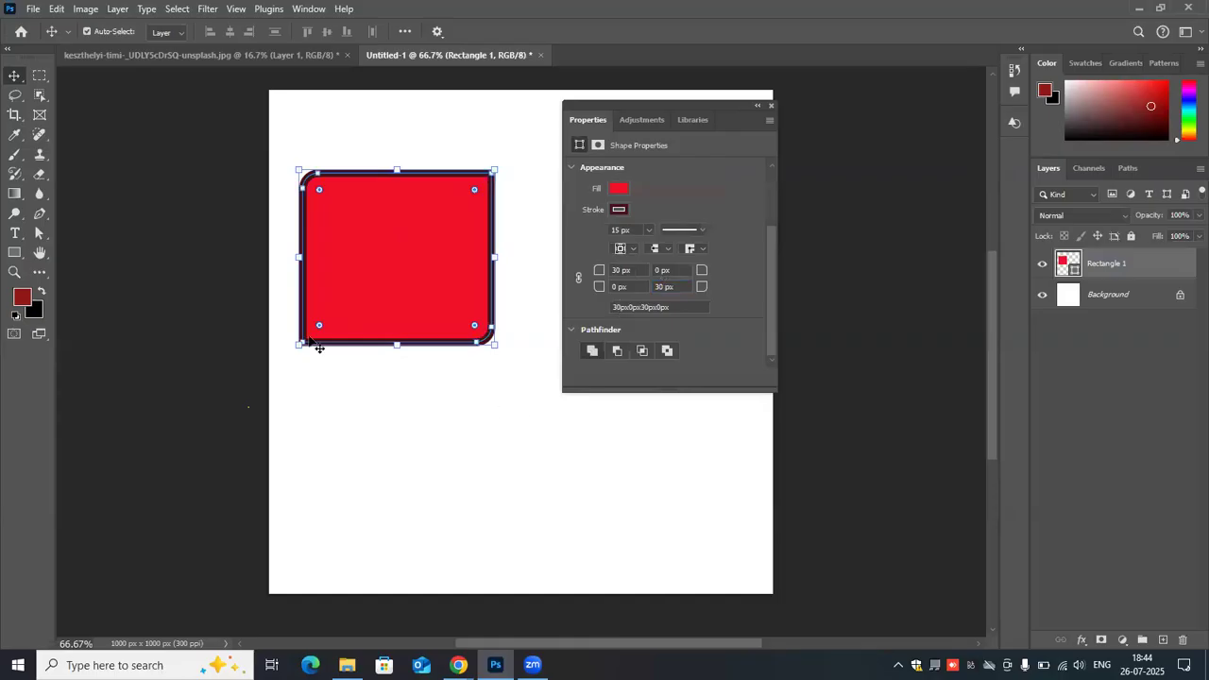
click(362, 350)
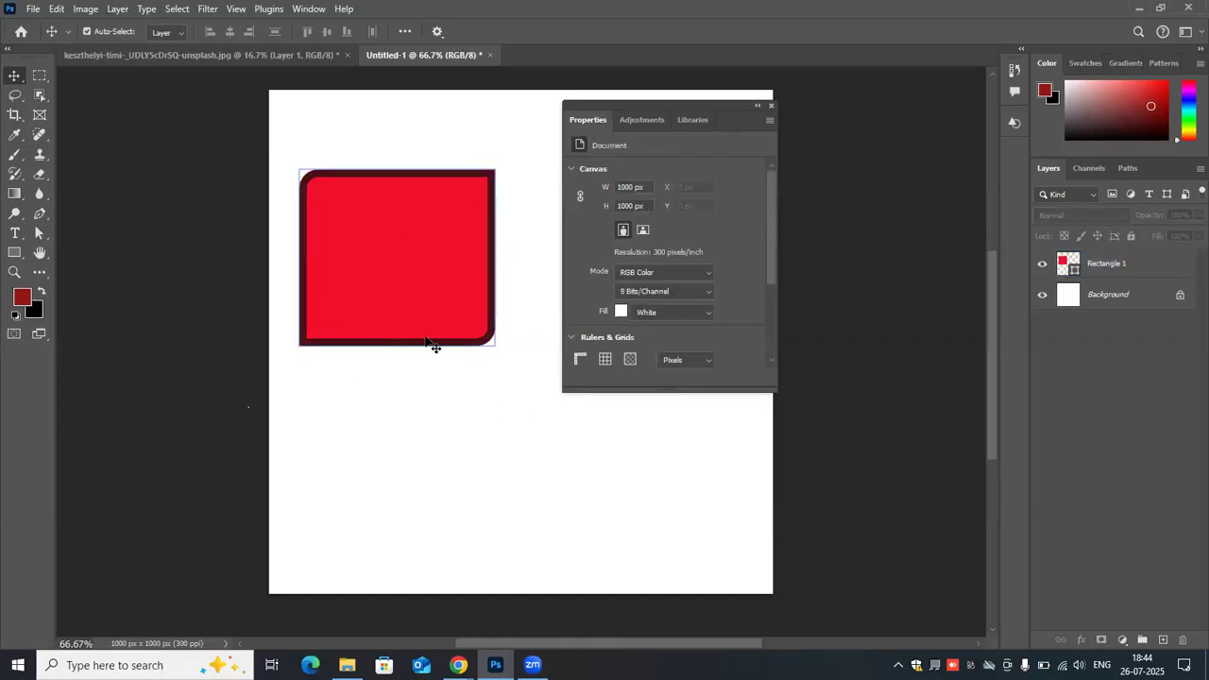
click(487, 342)
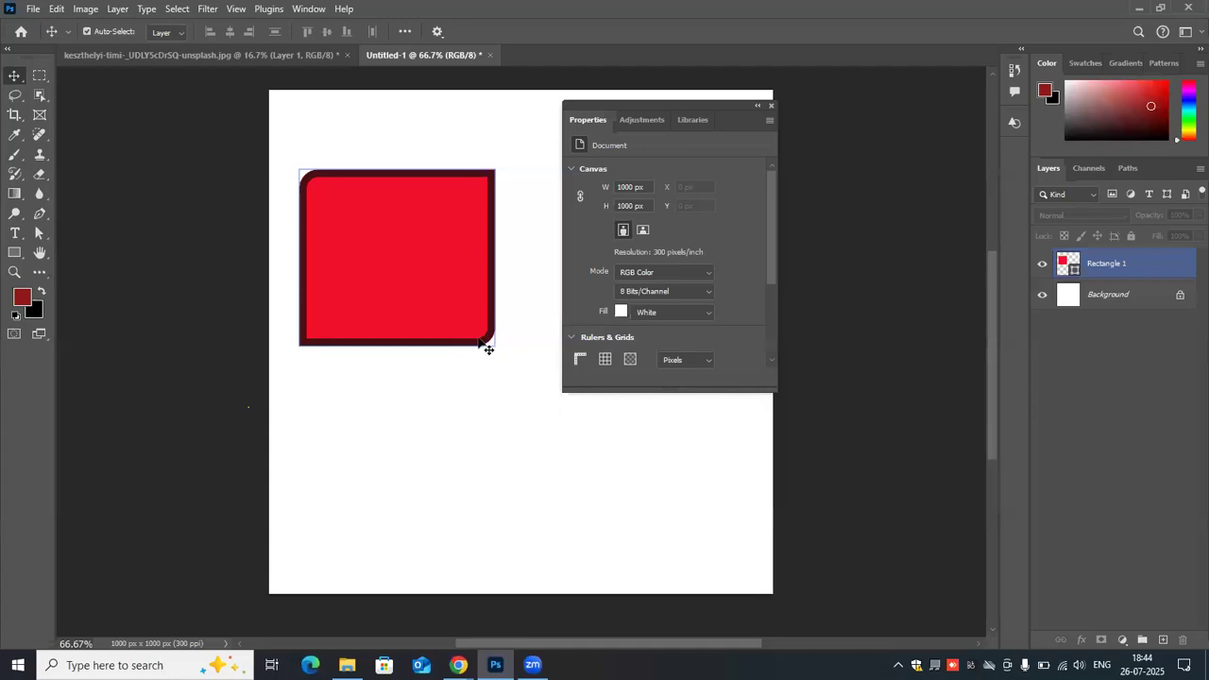
- Scale the rectangle up proportionally to about 129%, and apply the transformation
click(434, 310)
drag(395, 256, 526, 443)
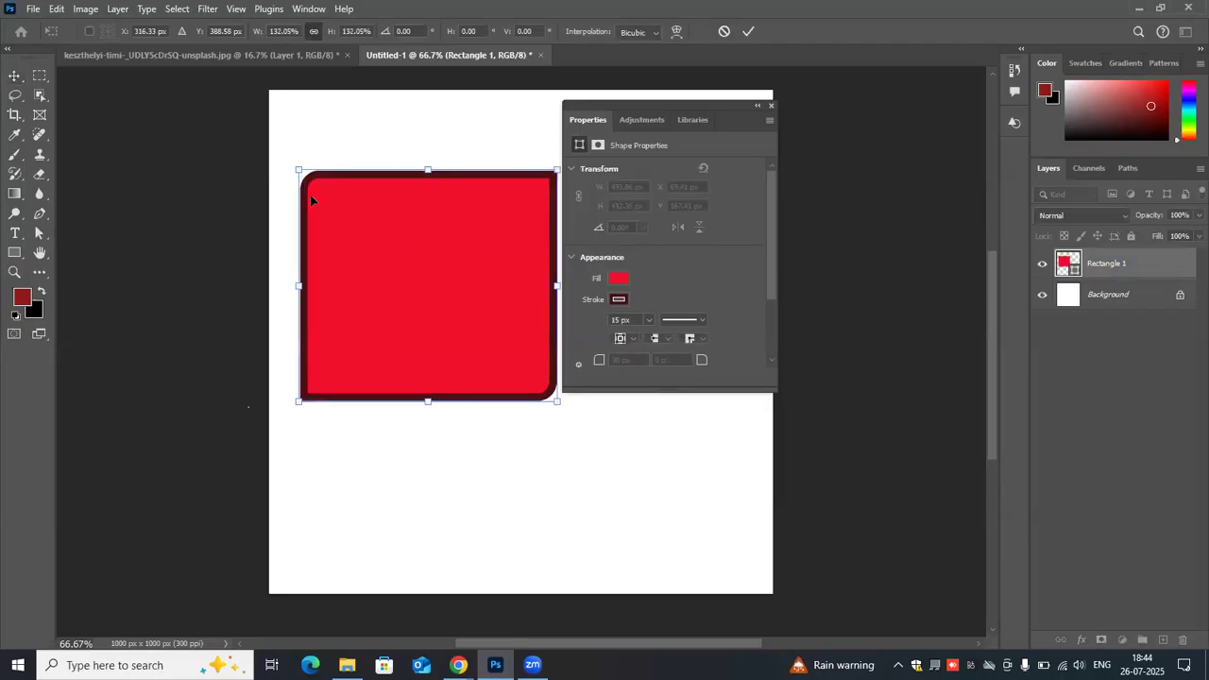
drag(427, 269, 303, 175)
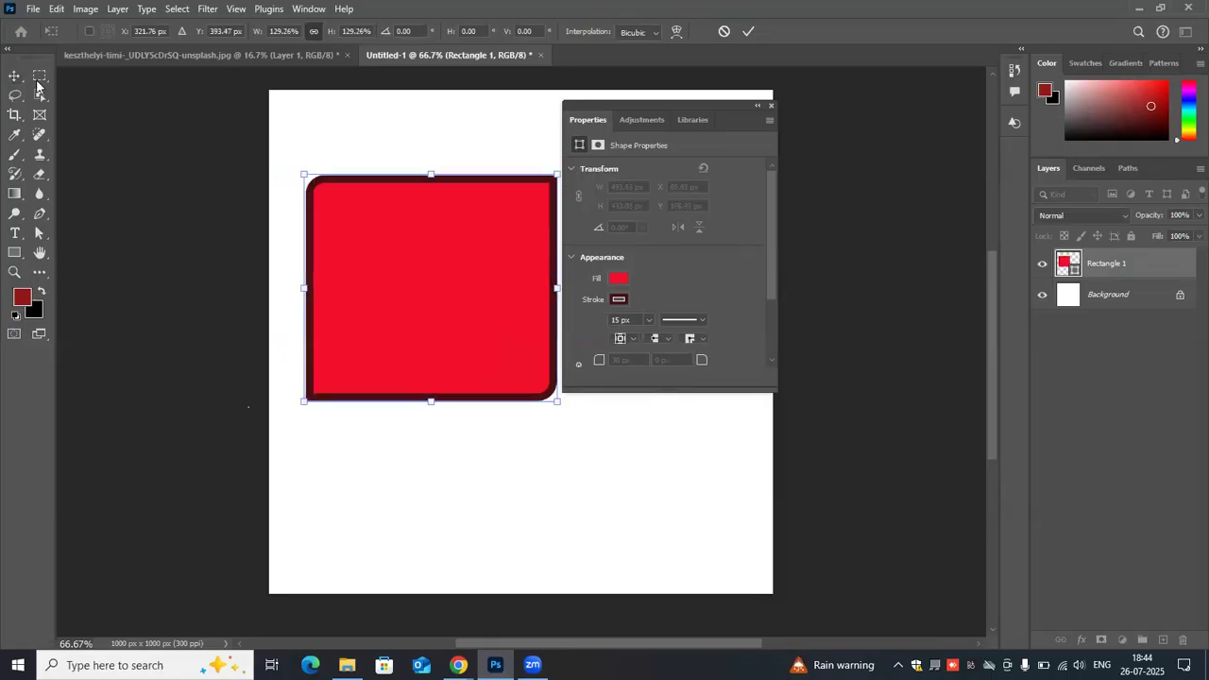
click(14, 253)
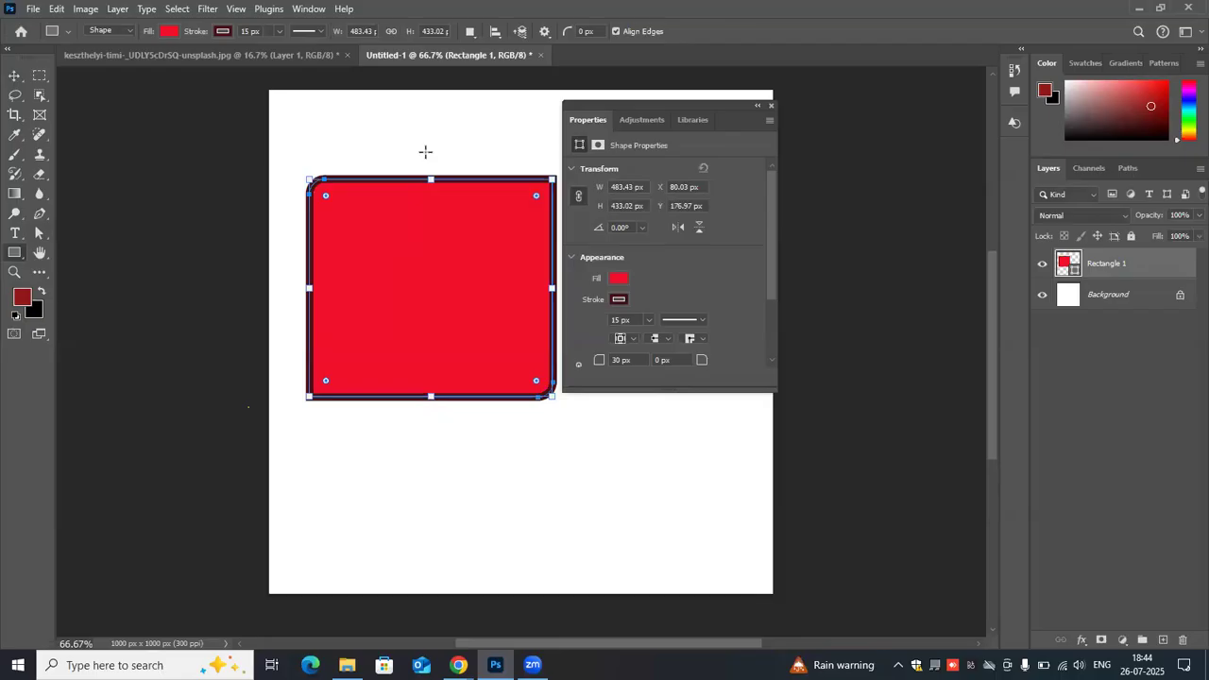
click(15, 74)
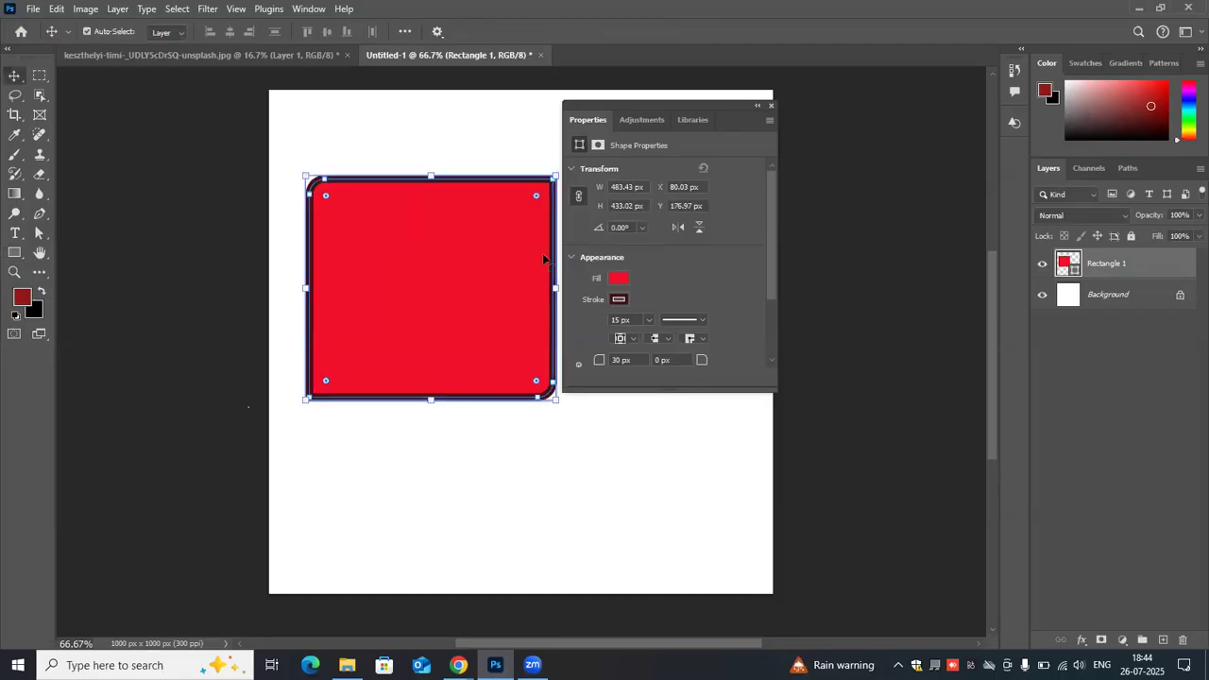
- Try rounding all corners with the on-canvas radius handles at two different sizes, and undo back to the original square-cornered rectangle
drag(337, 370, 375, 335)
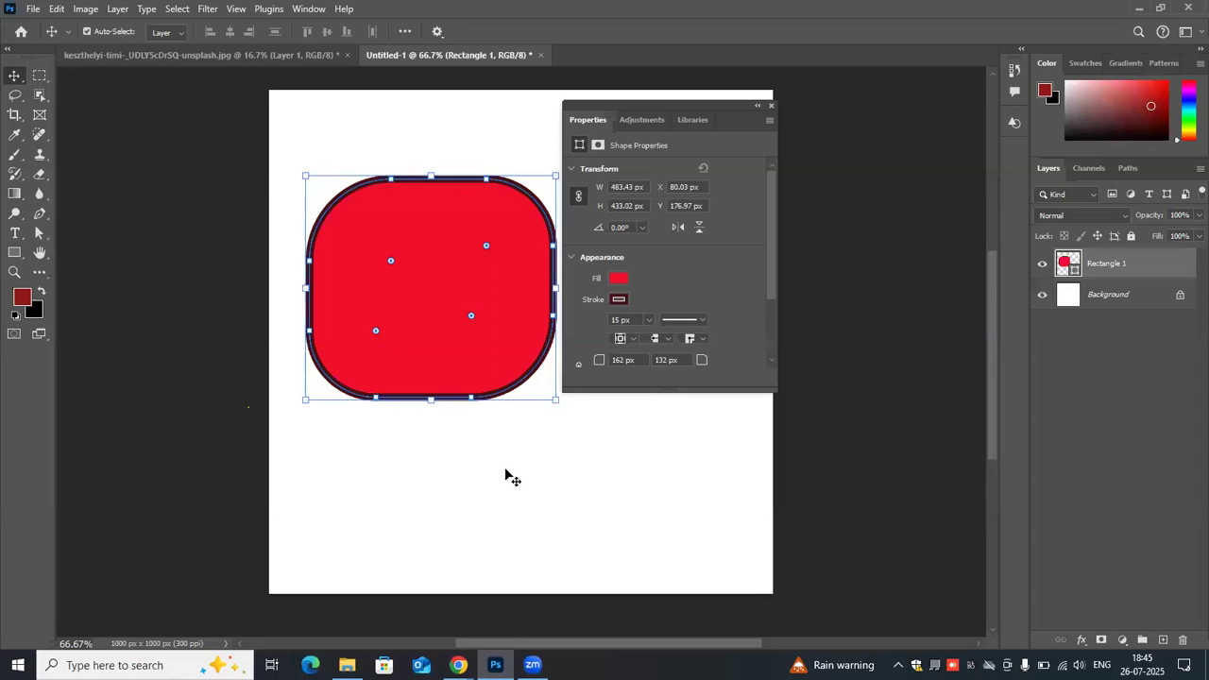
key(ctrl+z)
key(ctrl+z)
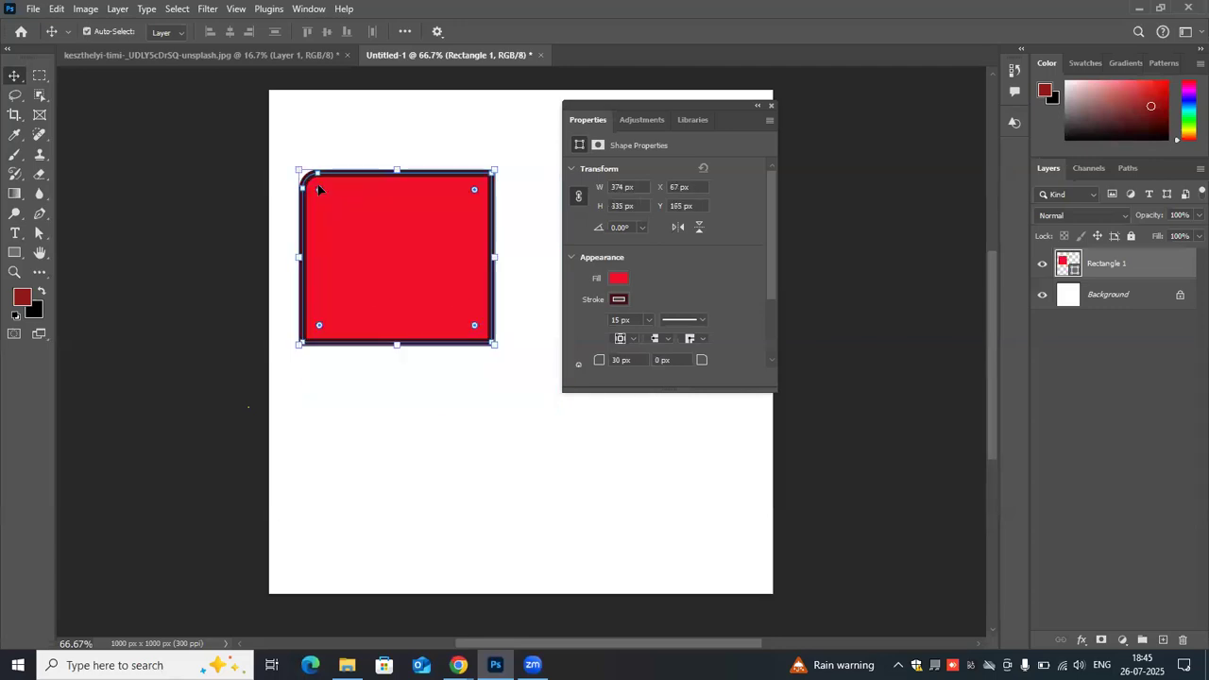
drag(319, 189, 362, 245)
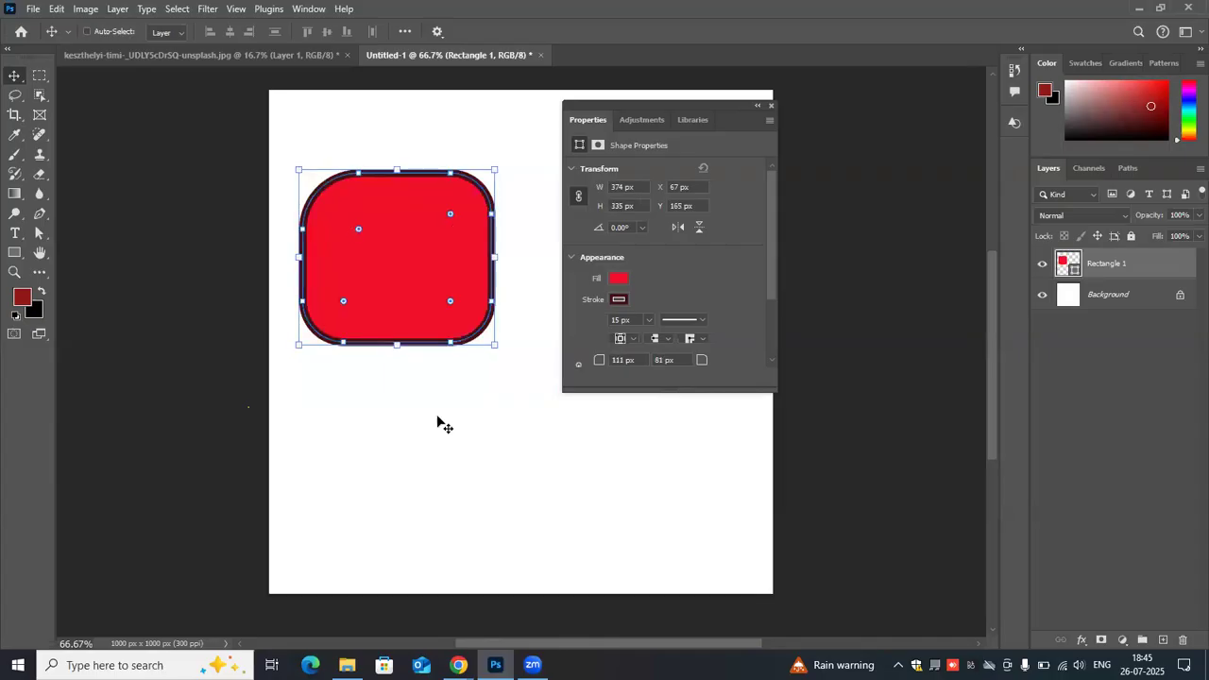
key(ctrl+z)
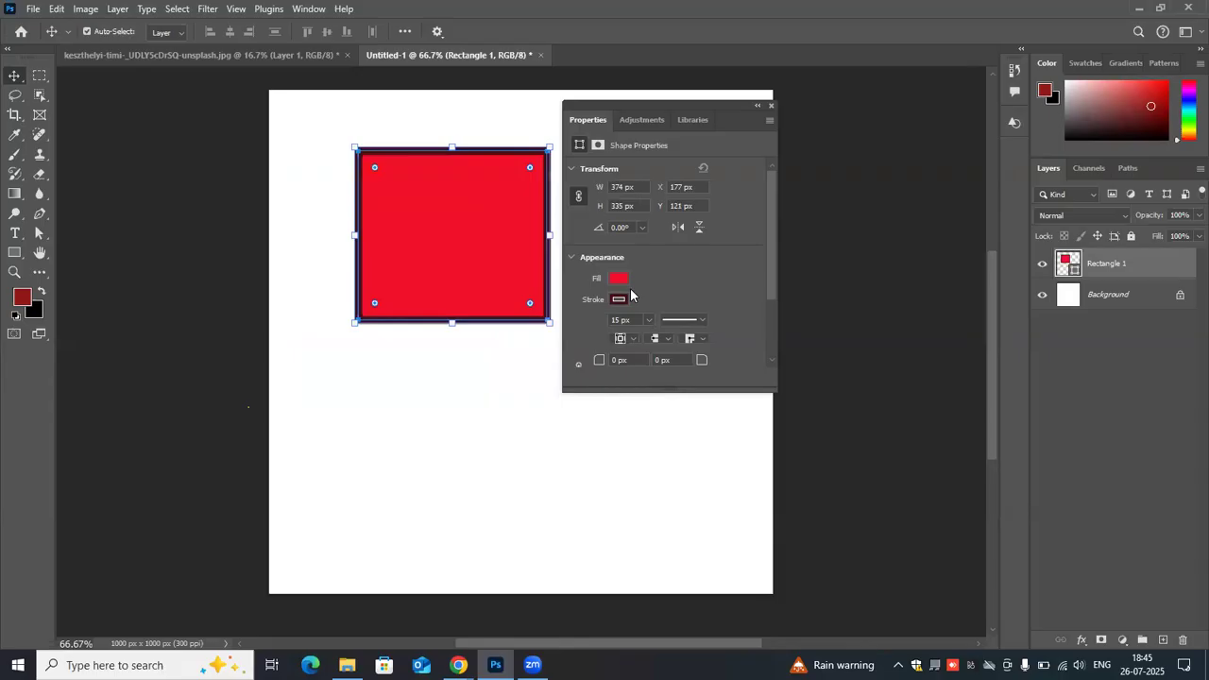
- View the rectangle's Pathfinder options, and move the rectangle closer to the canvas's left edge
scroll(635, 318, down, 1)
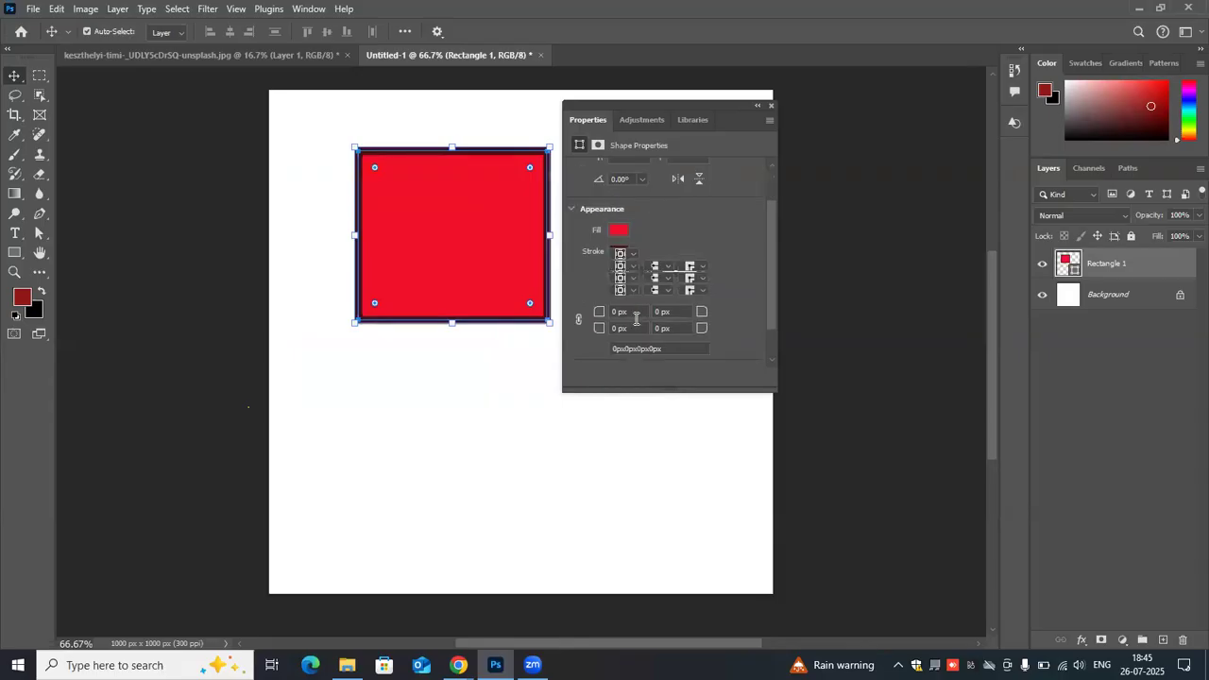
scroll(635, 318, down, 1)
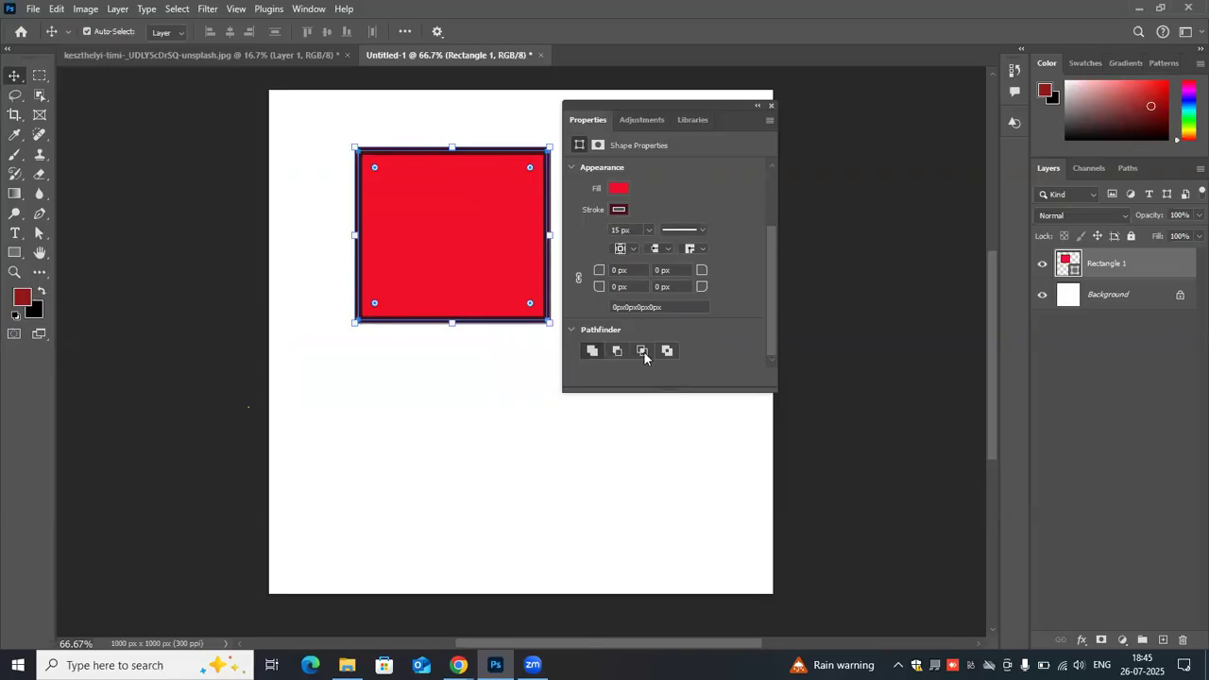
drag(465, 259, 405, 254)
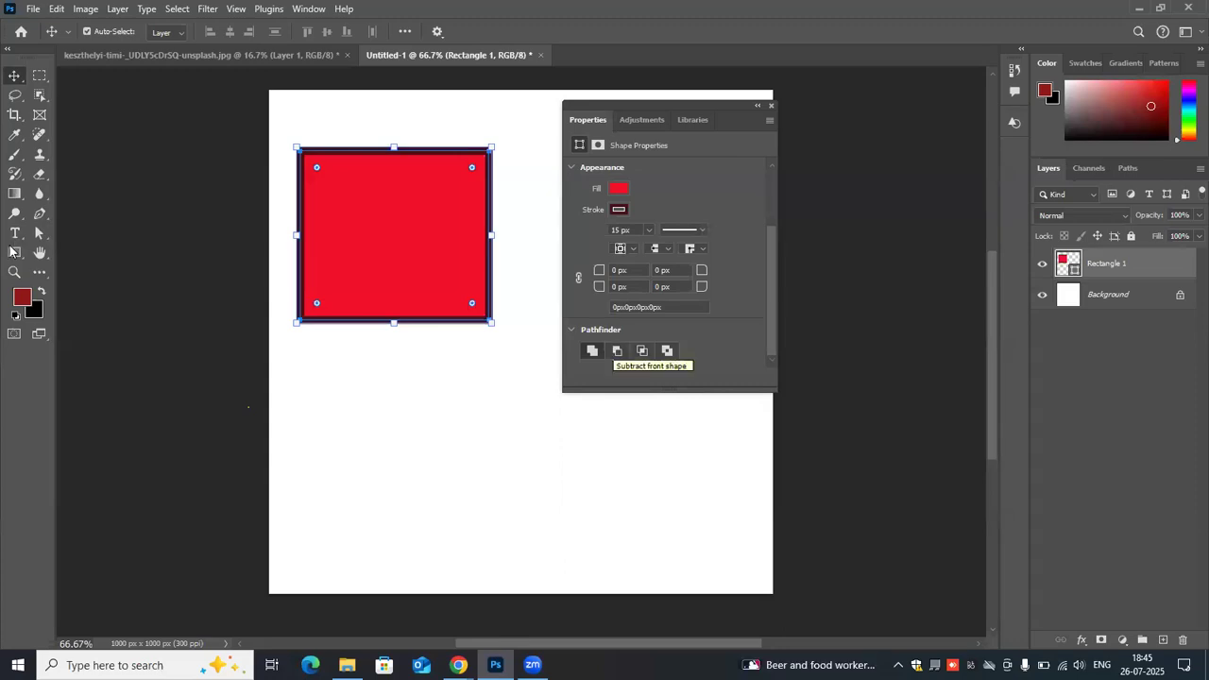
- Try the Pathfinder subtract and intersect modes while drawing overlapping rectangles of 300 × 270, 369 × 316 and 303 × 383 px
key(u)
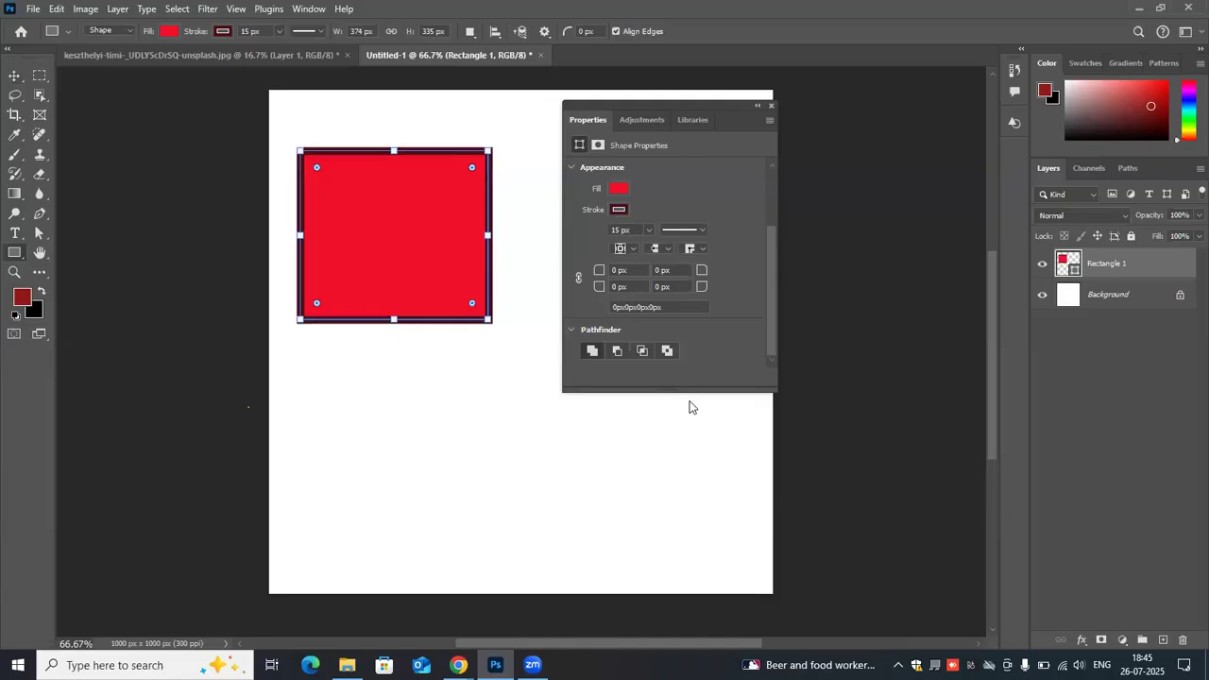
drag(380, 263, 534, 399)
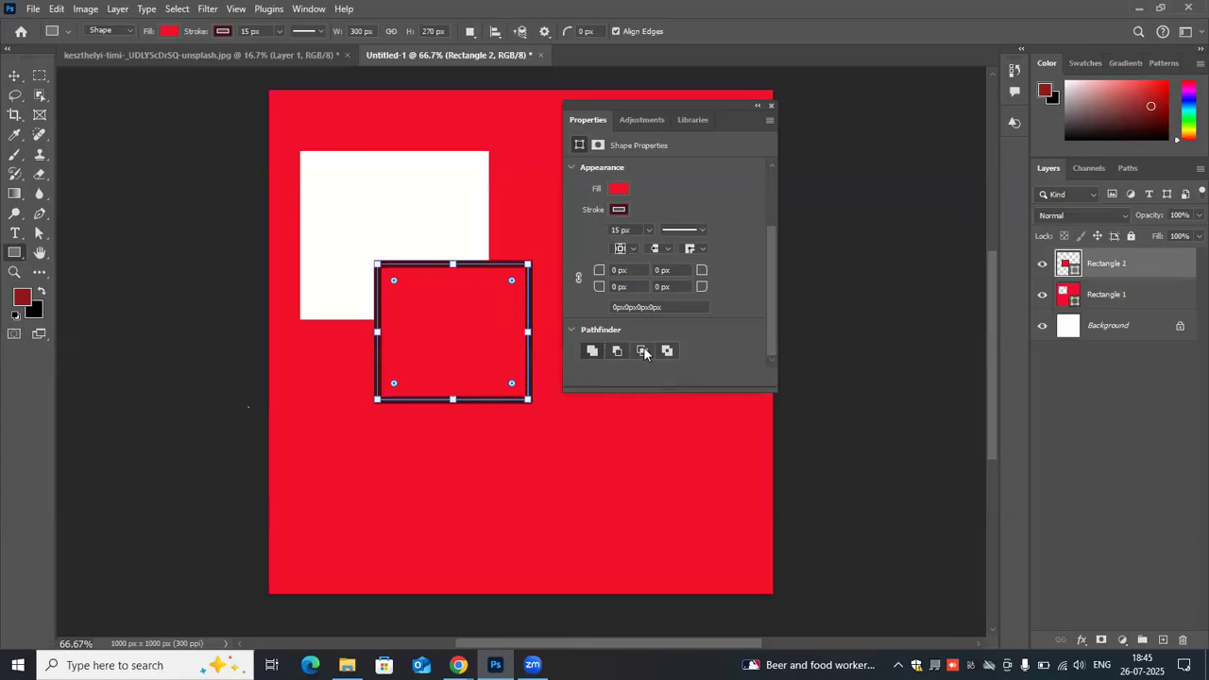
click(644, 352)
drag(326, 167, 511, 326)
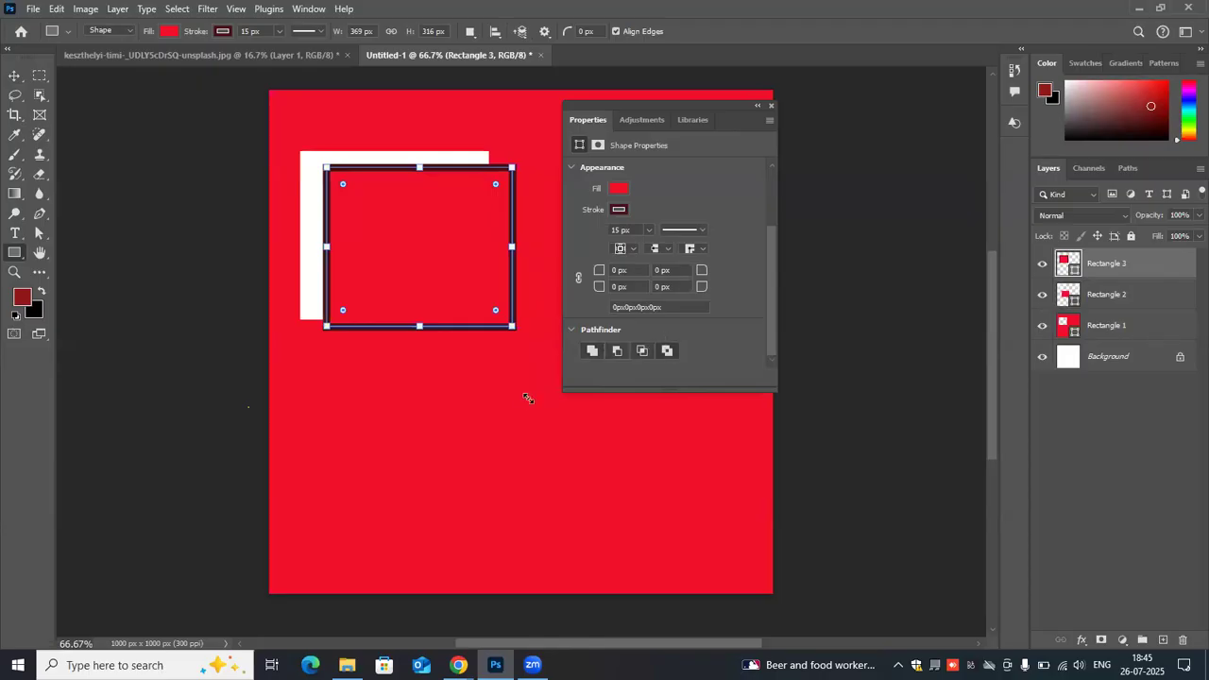
drag(376, 206, 527, 397)
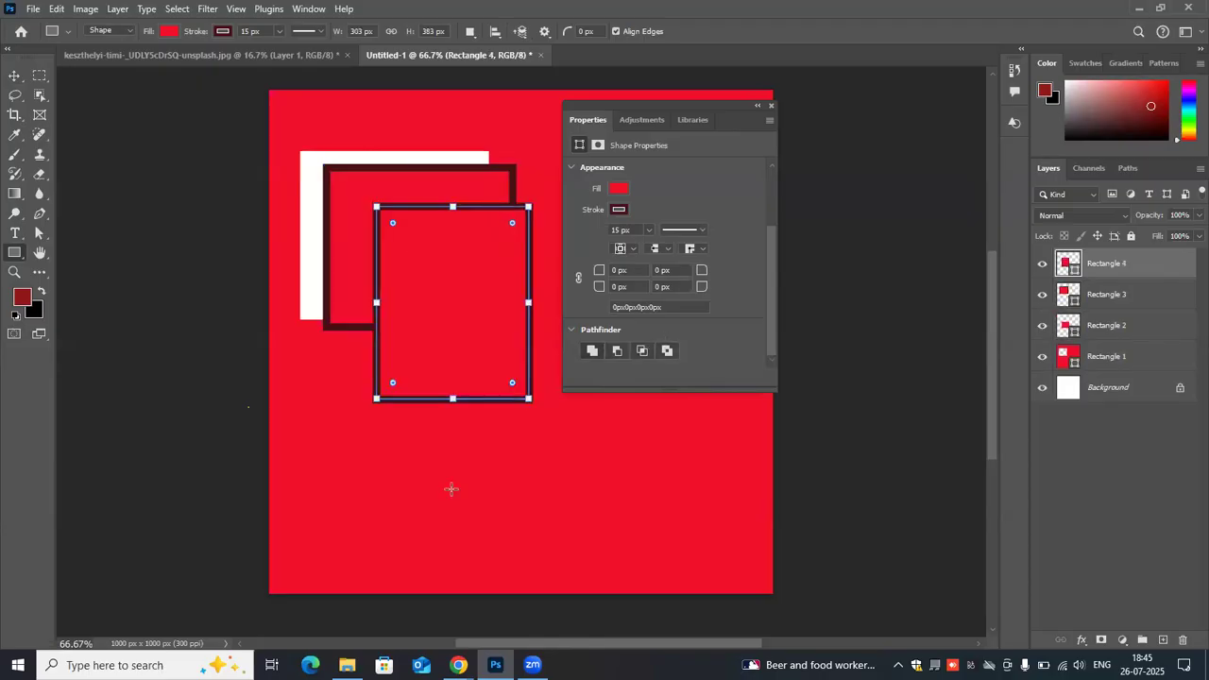
- Undo the extra overlapping rectangles, the Pathfinder change and the first rectangle's move
key(ctrl+z)
key(ctrl+z)
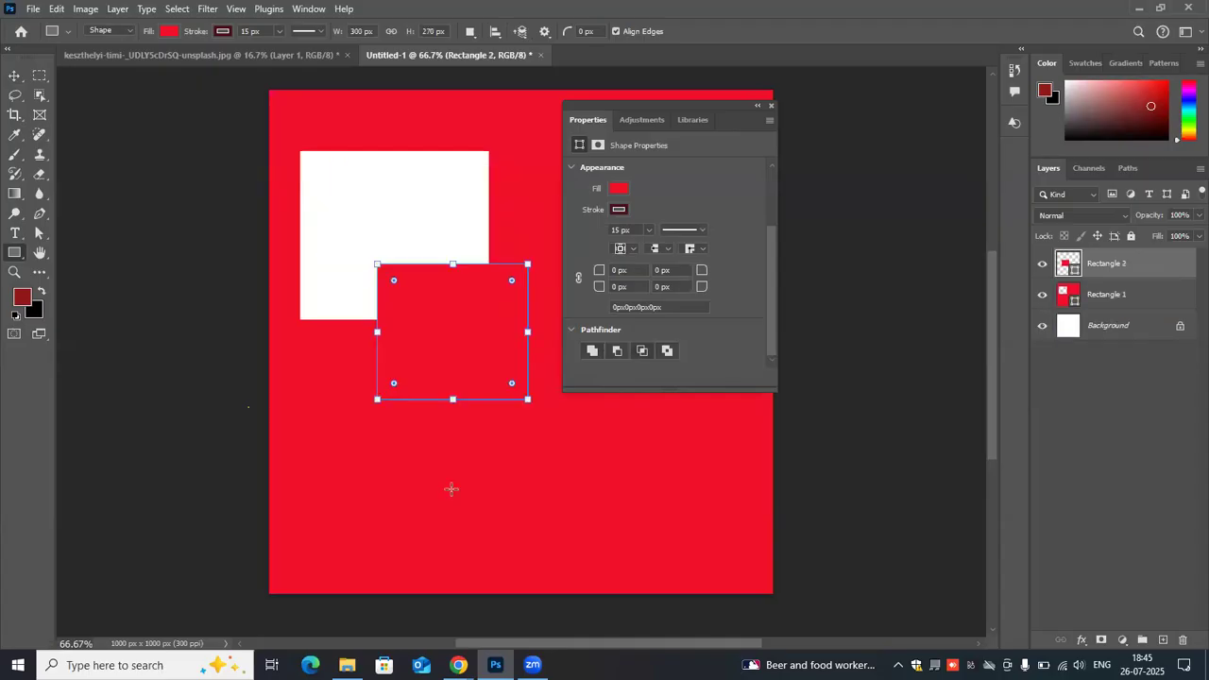
key(ctrl+z)
key(ctrl+z)
key(ctrl+z)
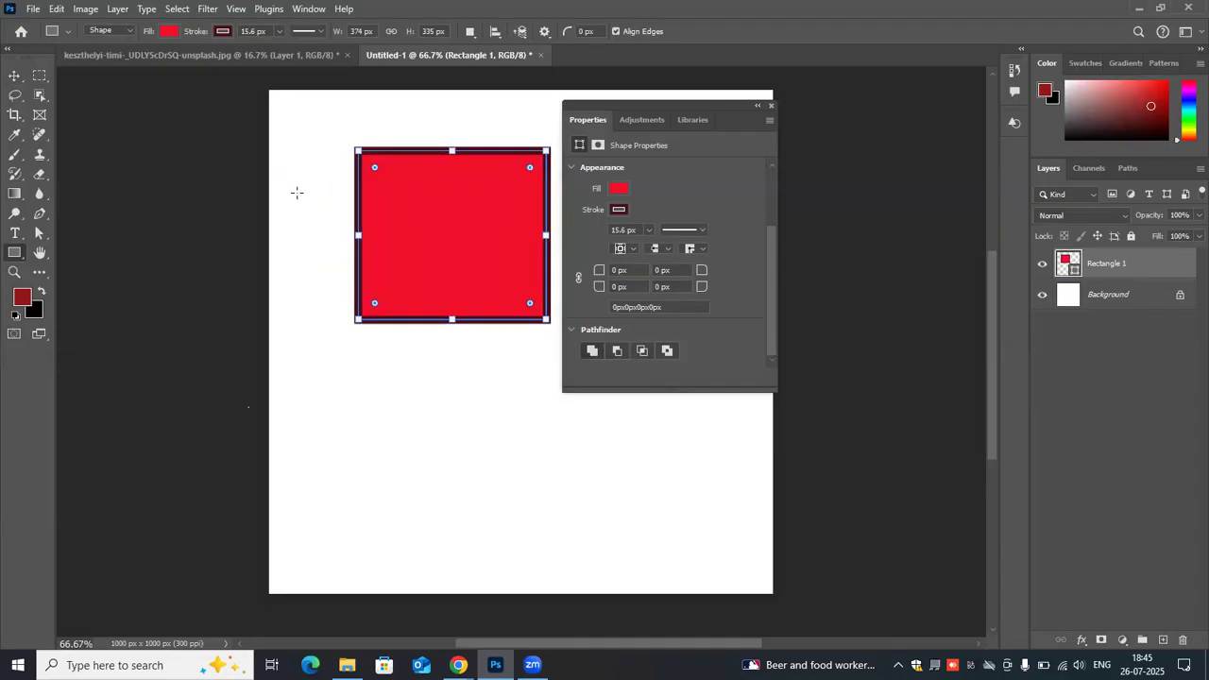
- Draw a rectangle about 351 × 418 px overlapping the first one, and try the Pathfinder subtract, intersect and exclude modes on it
drag(286, 193, 464, 403)
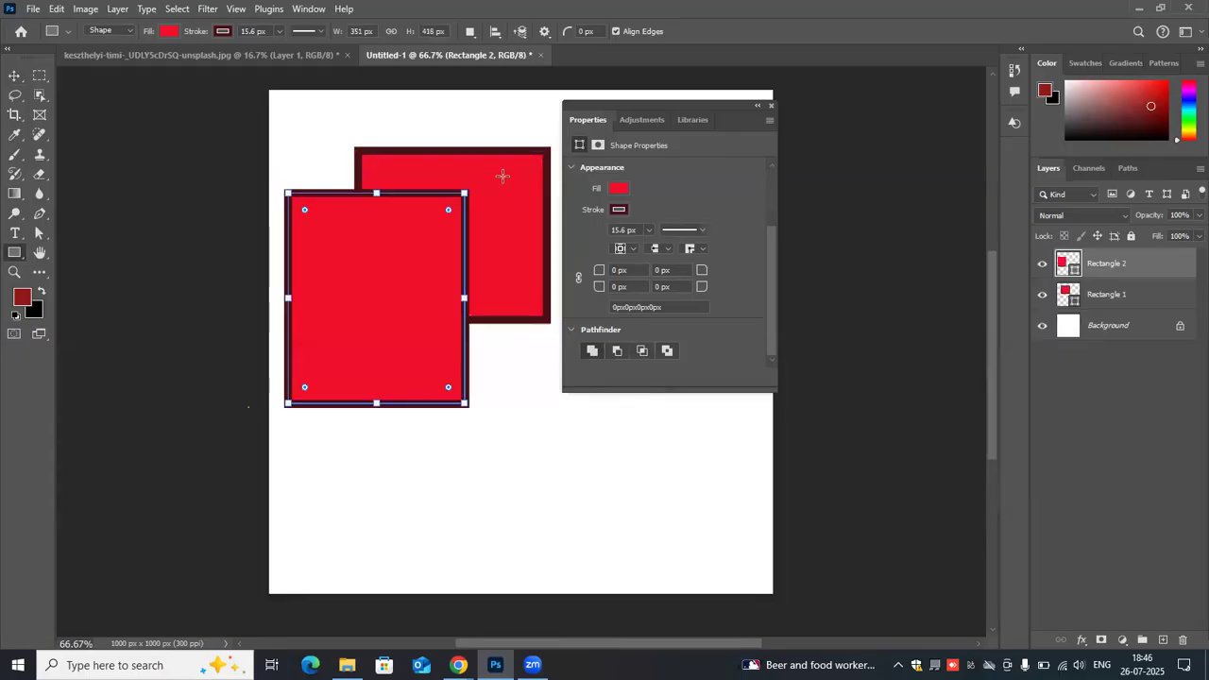
click(619, 351)
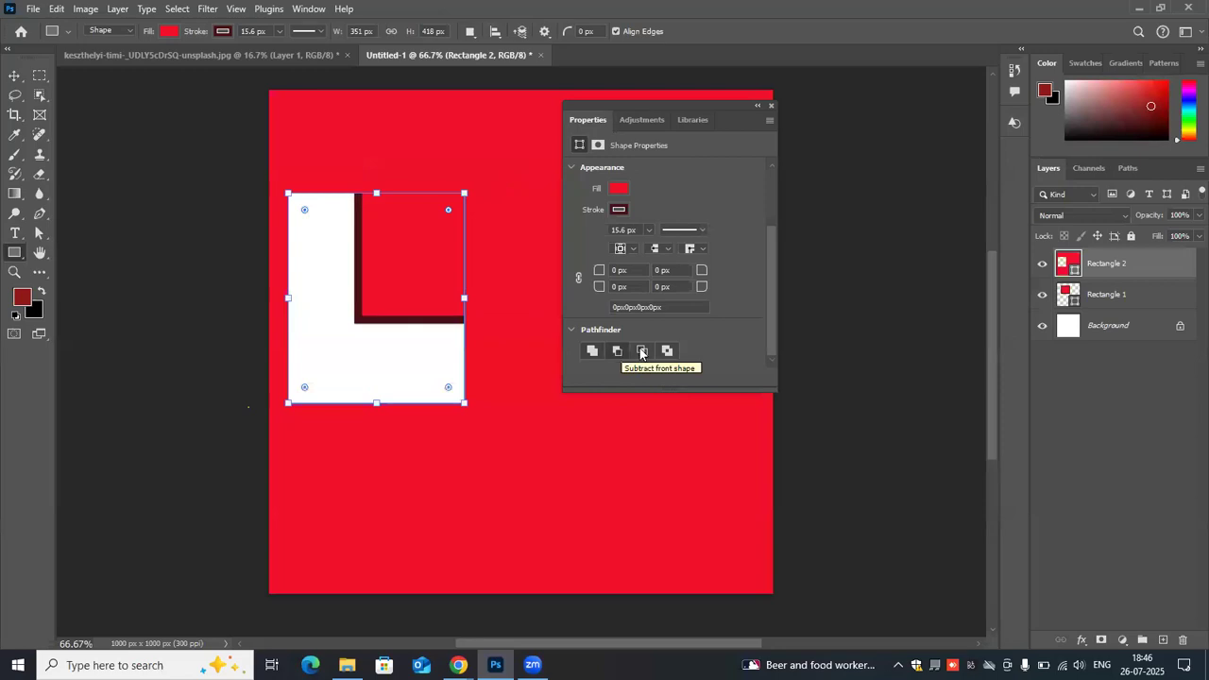
click(641, 352)
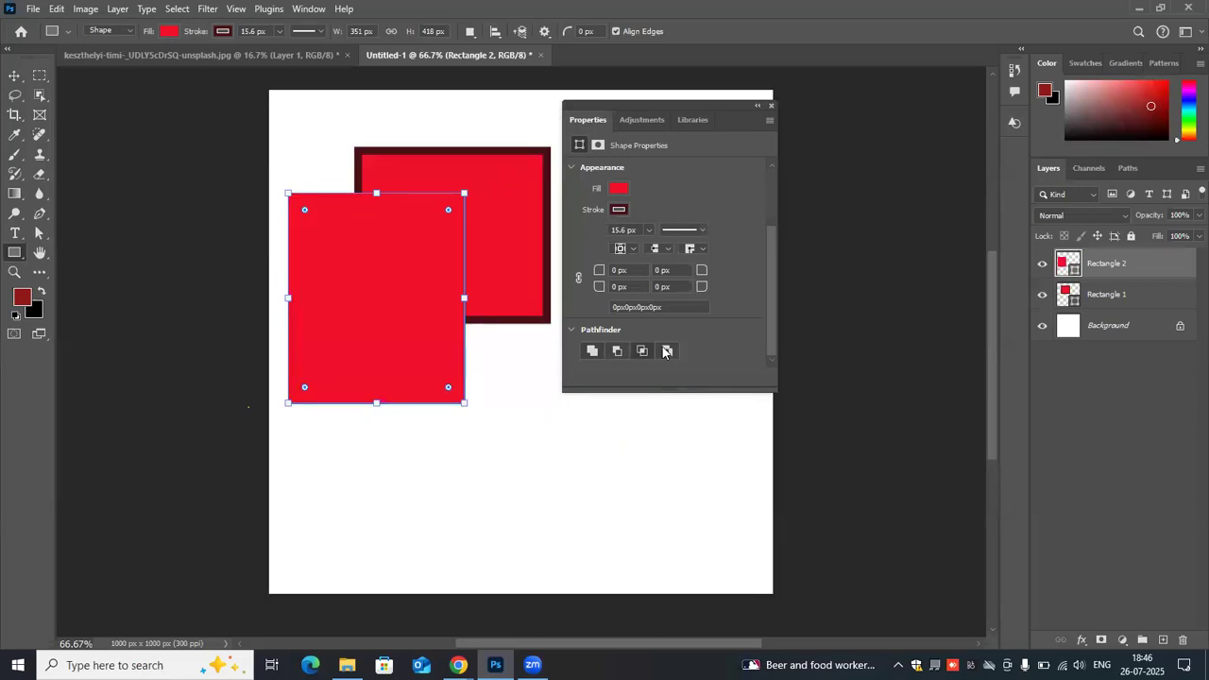
click(665, 351)
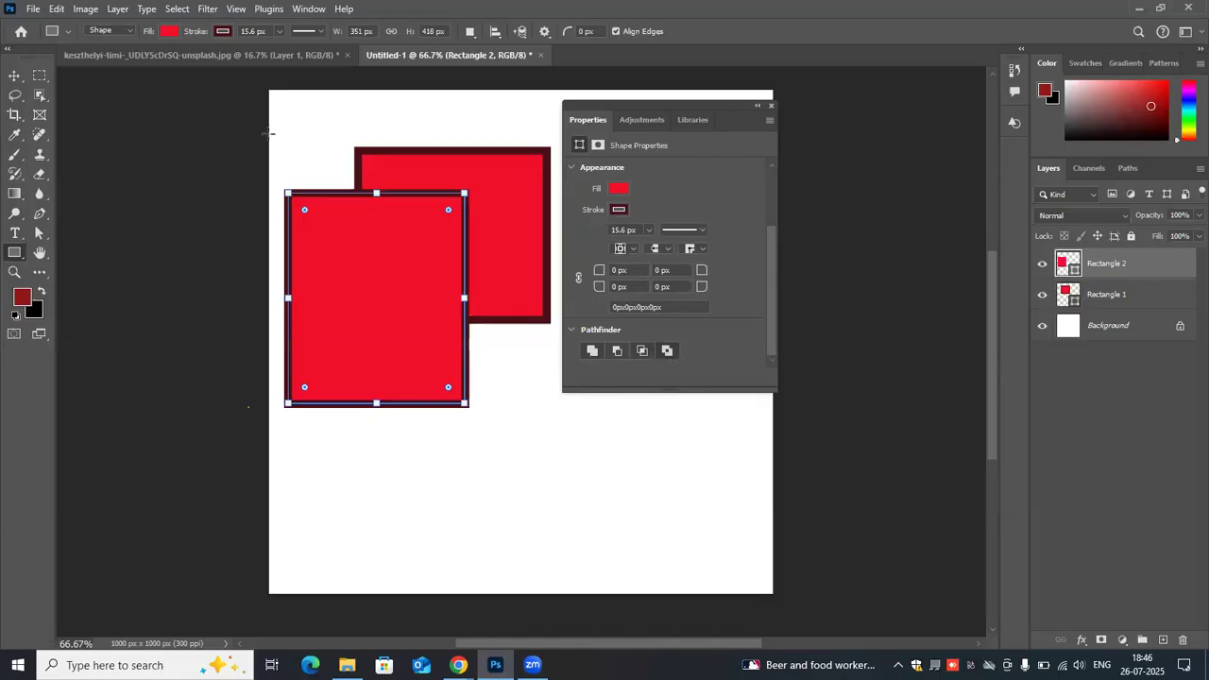
- Try the Pathfinder unite and subtract modes on a third overlapping rectangle of about 429 × 305 px, and undo it
drag(287, 135, 507, 291)
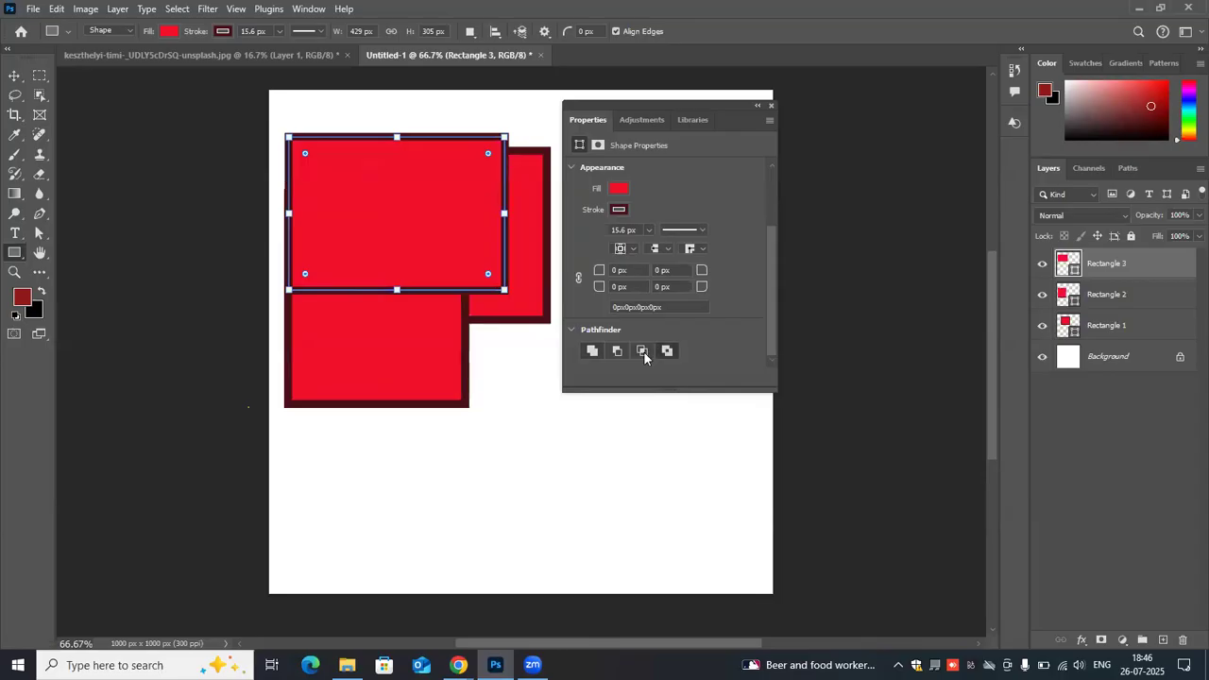
click(594, 352)
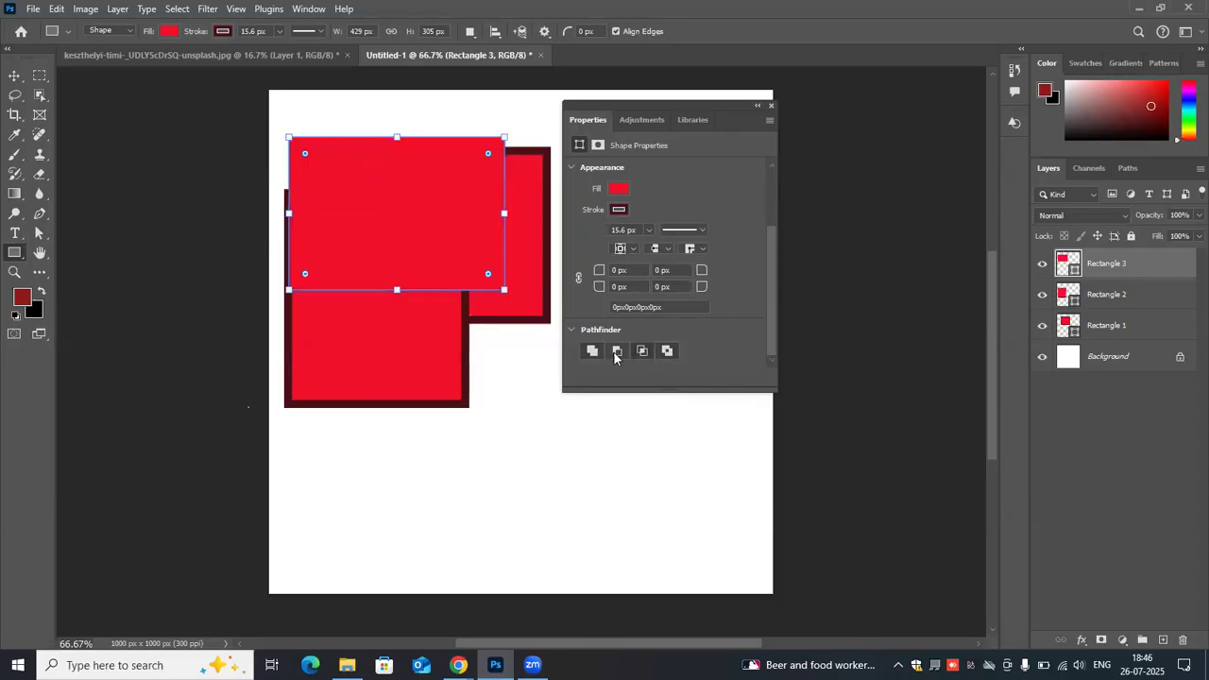
click(618, 351)
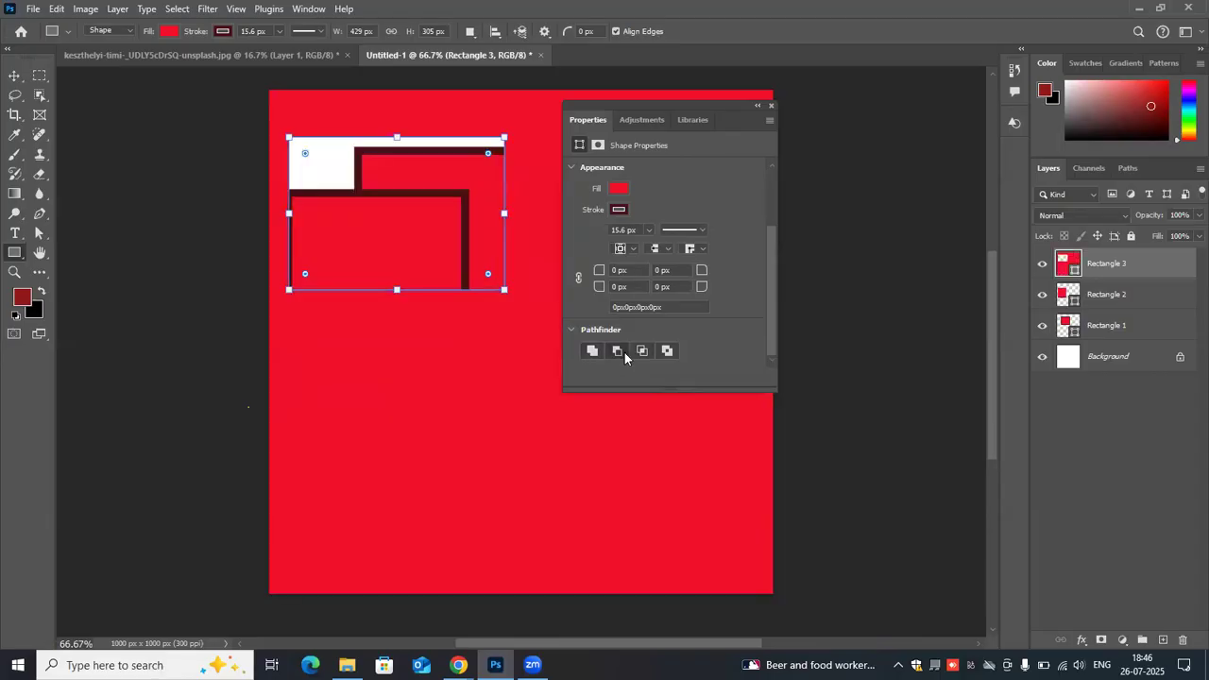
key(ctrl+z)
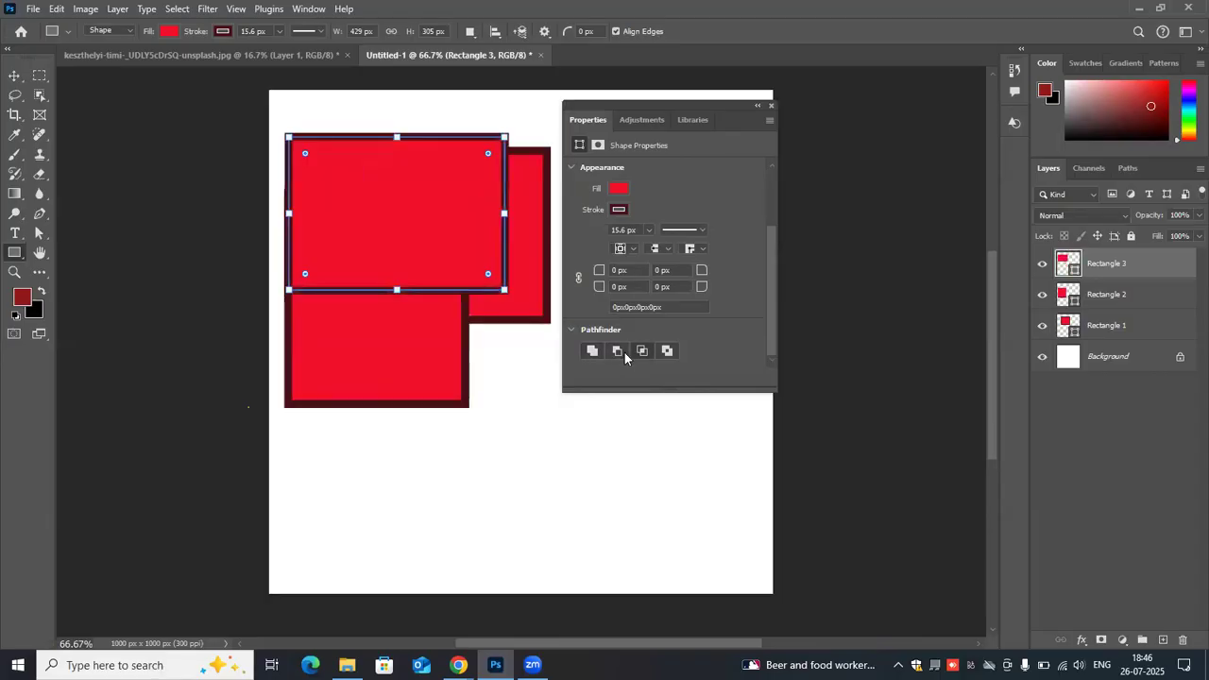
key(ctrl+z)
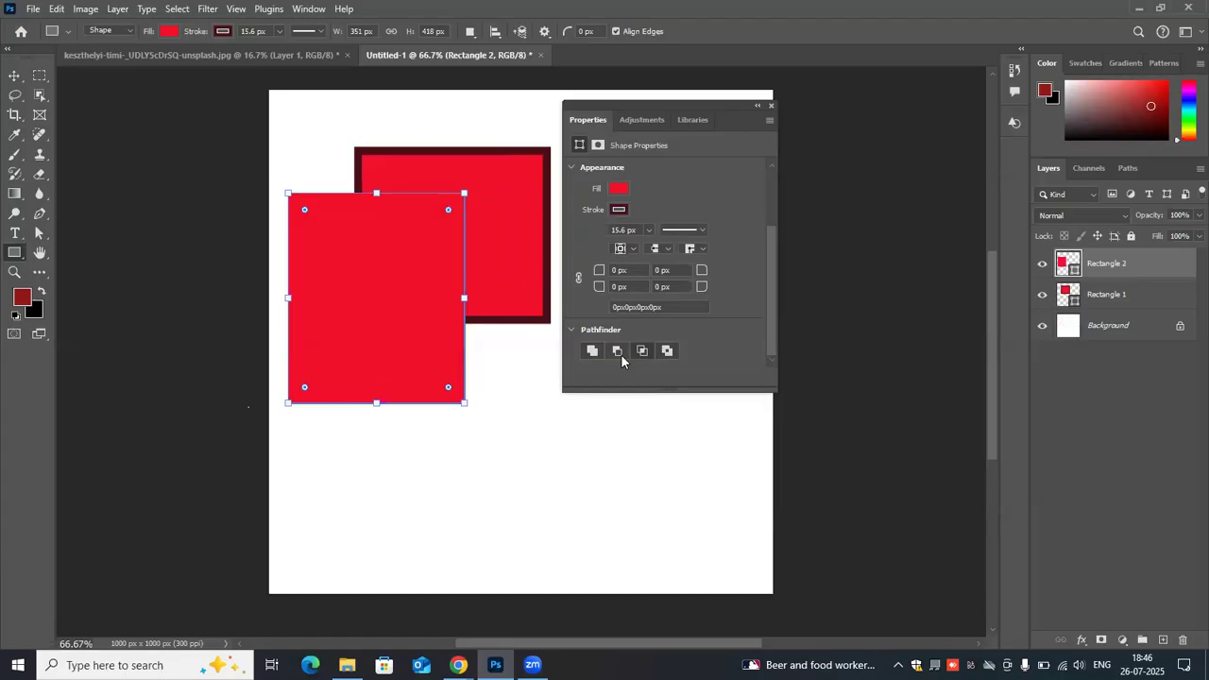
- Delete both remaining rectangle layers so only the Background layer is left
click(620, 354)
key(Delete)
drag(1137, 275, 1169, 634)
key(Delete)
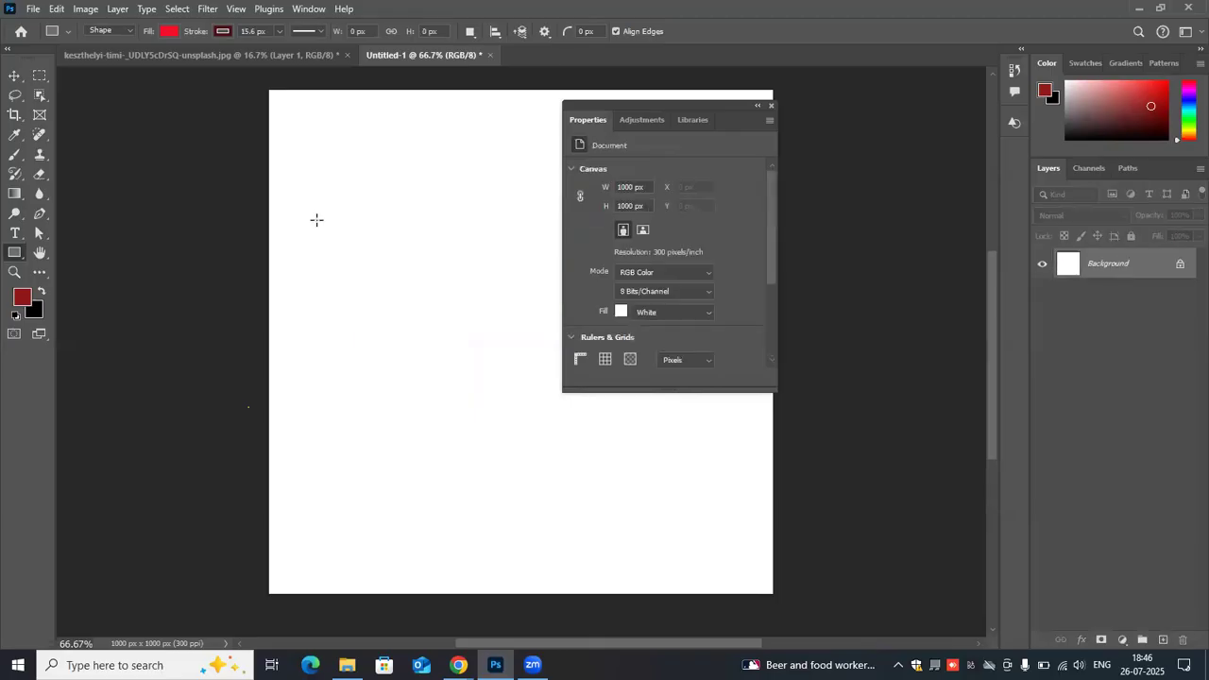
- Draw a red rectangle about 326 × 292 px in the upper part of the canvas and remove its stroke
drag(343, 136, 510, 286)
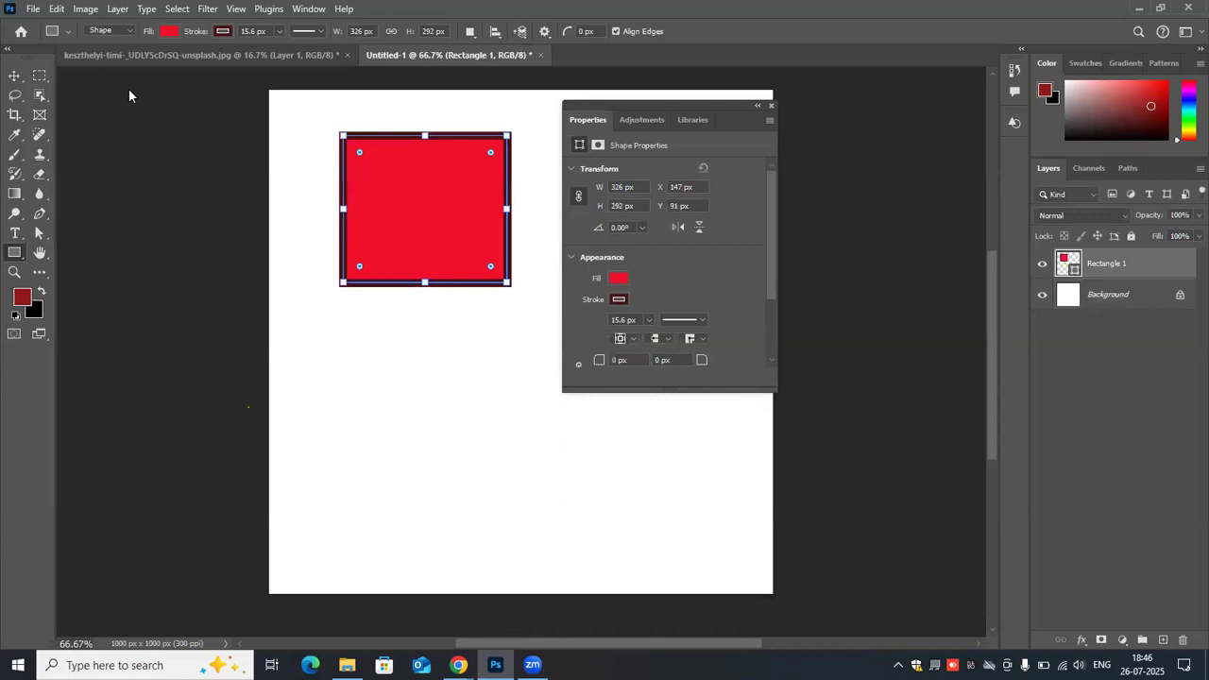
click(134, 60)
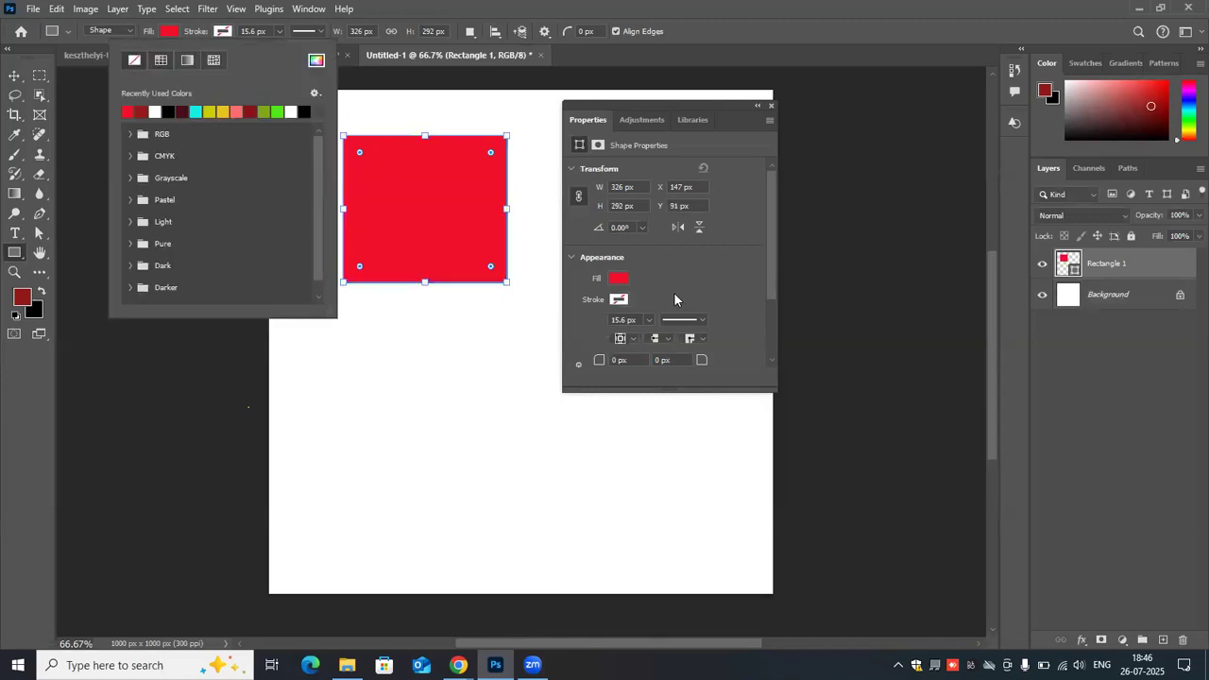
- Try the Pathfinder subtract mode on the single stroke-free rectangle, and undo it
scroll(674, 299, down, 2)
scroll(621, 353, down, 1)
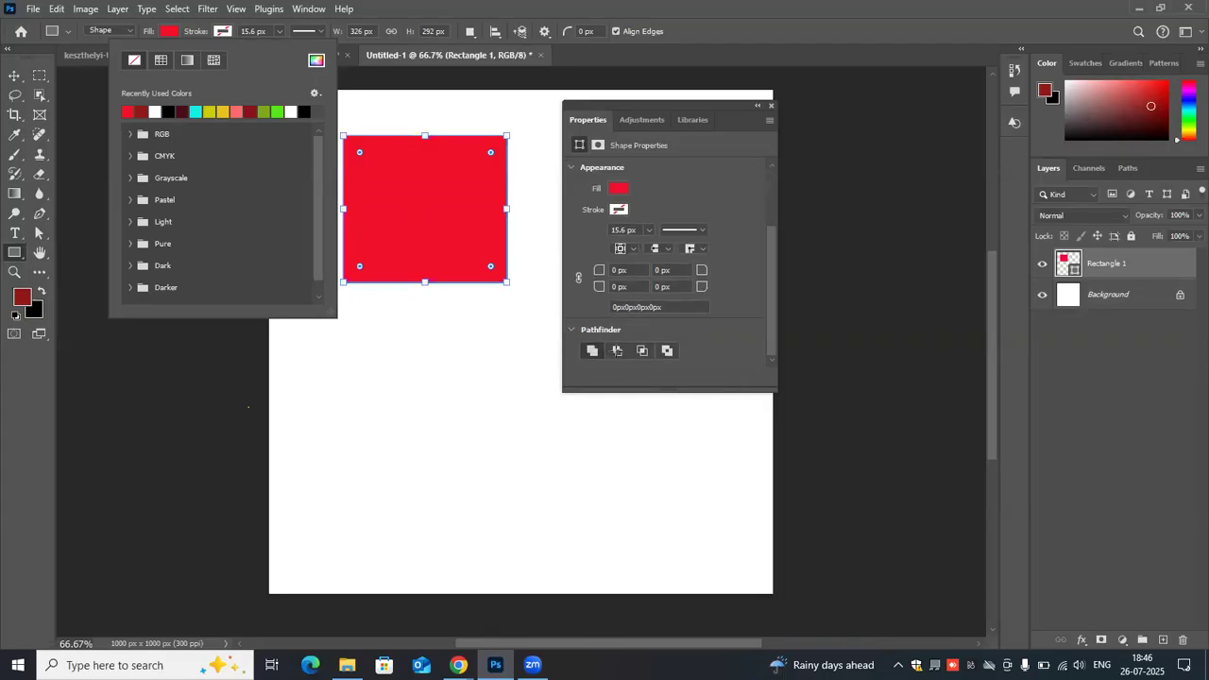
click(616, 350)
click(616, 351)
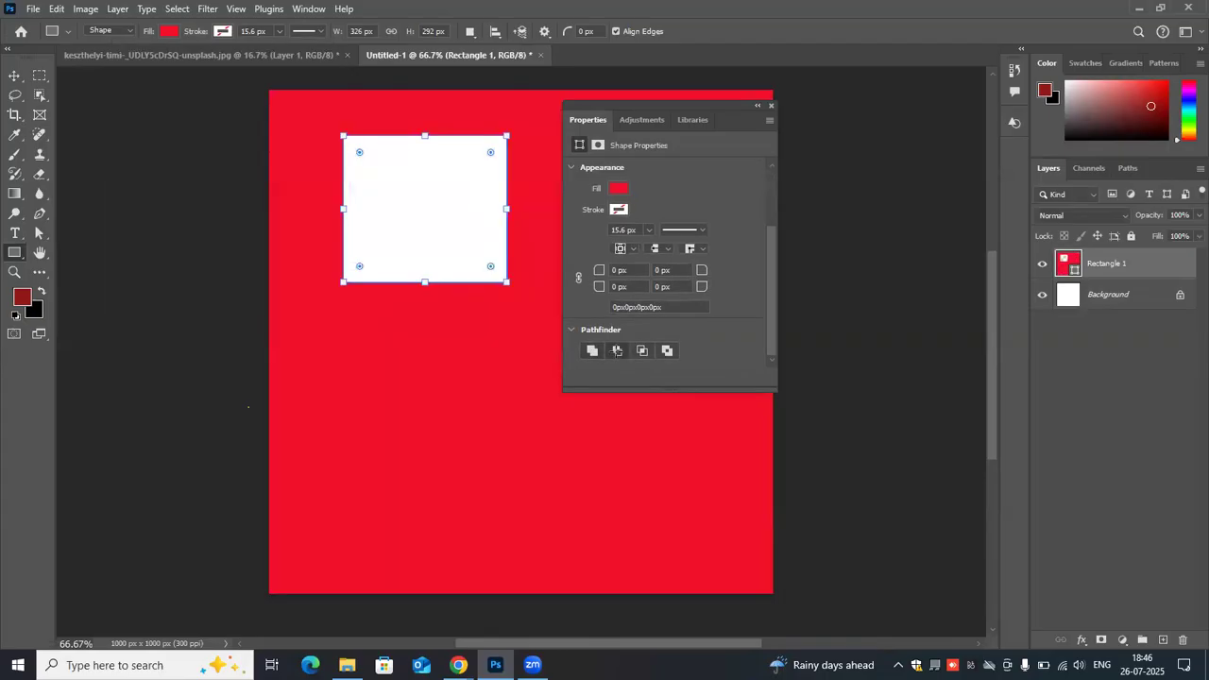
key(ctrl+z)
- Draw a rectangle about 250 × 263 px over the first one's lower-right corner, and try the Pathfinder subtract and intersect modes
drag(419, 220, 545, 352)
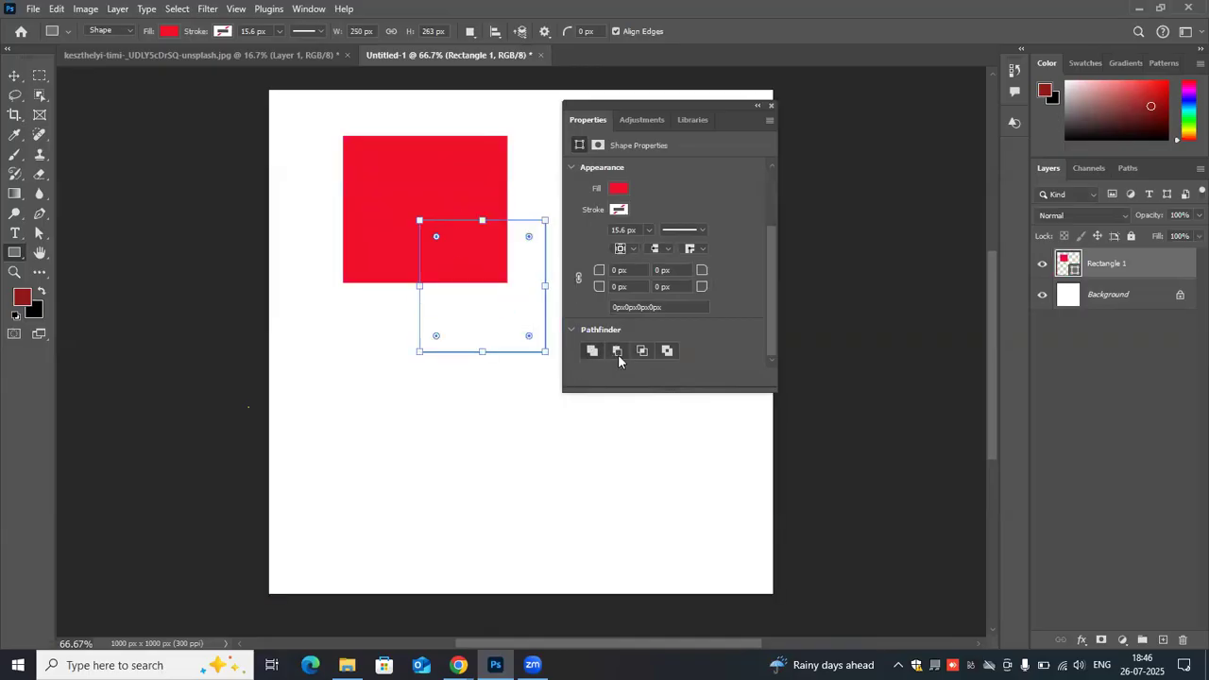
click(619, 351)
click(620, 350)
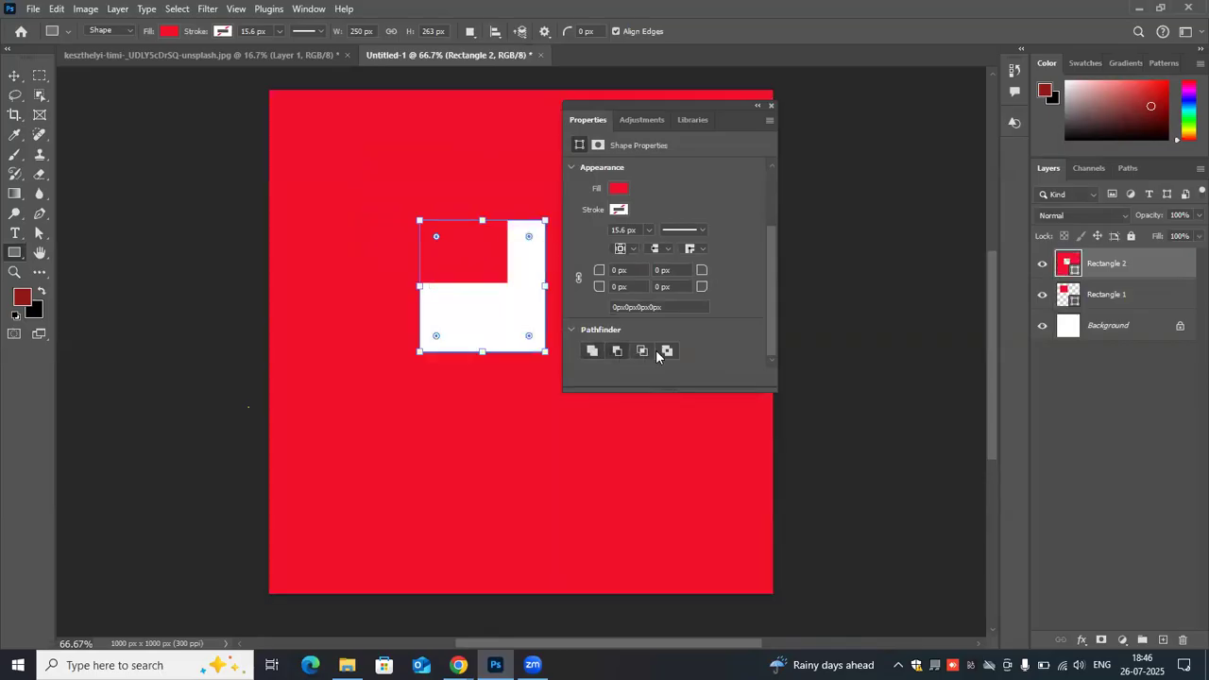
click(646, 353)
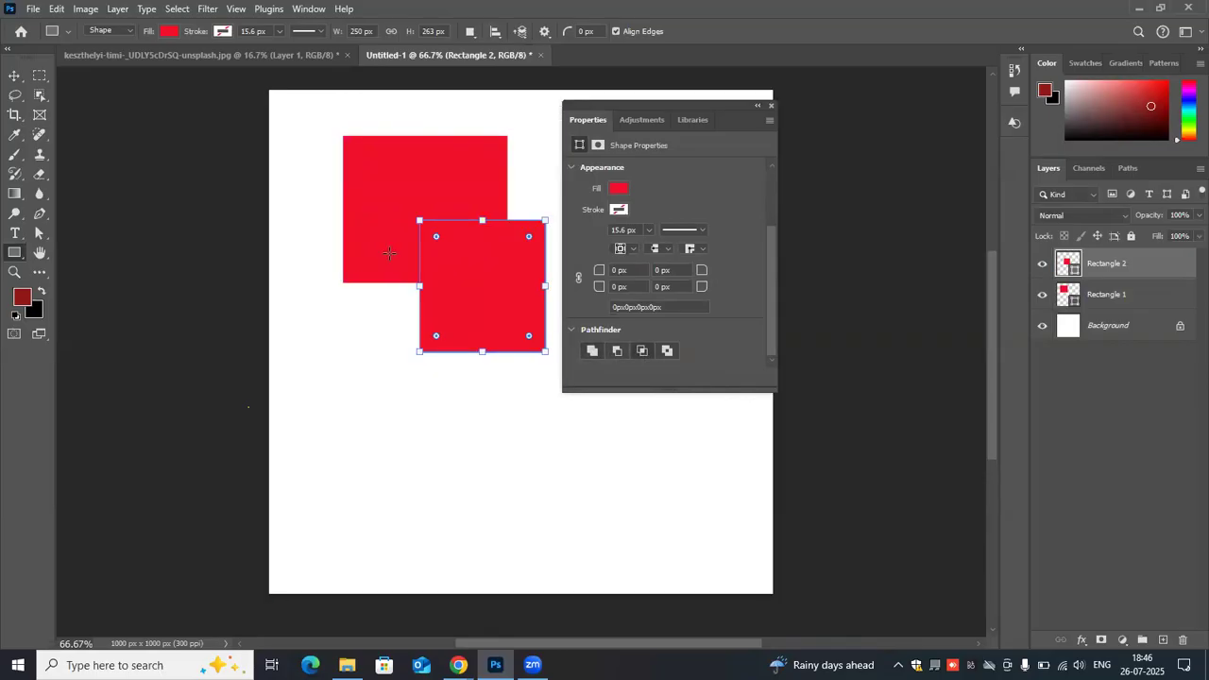
- Draw a third rectangle about 312 × 216 px over the other two, and try the Pathfinder subtract and exclude modes
drag(319, 235, 475, 343)
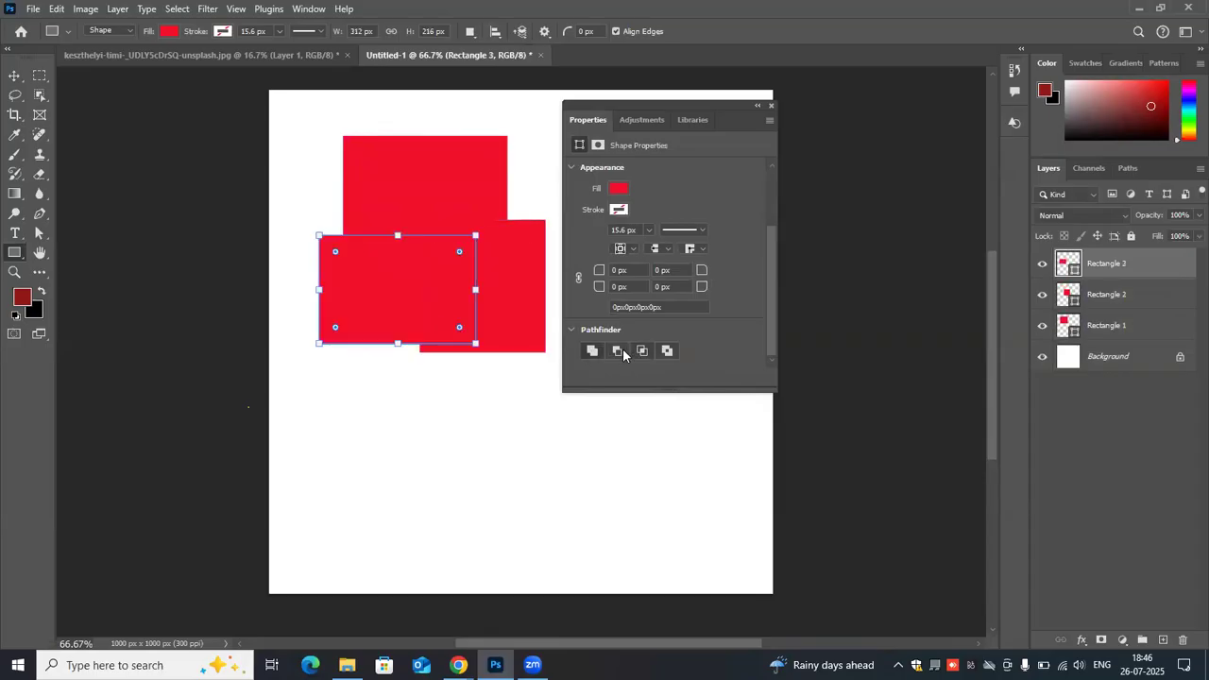
click(619, 352)
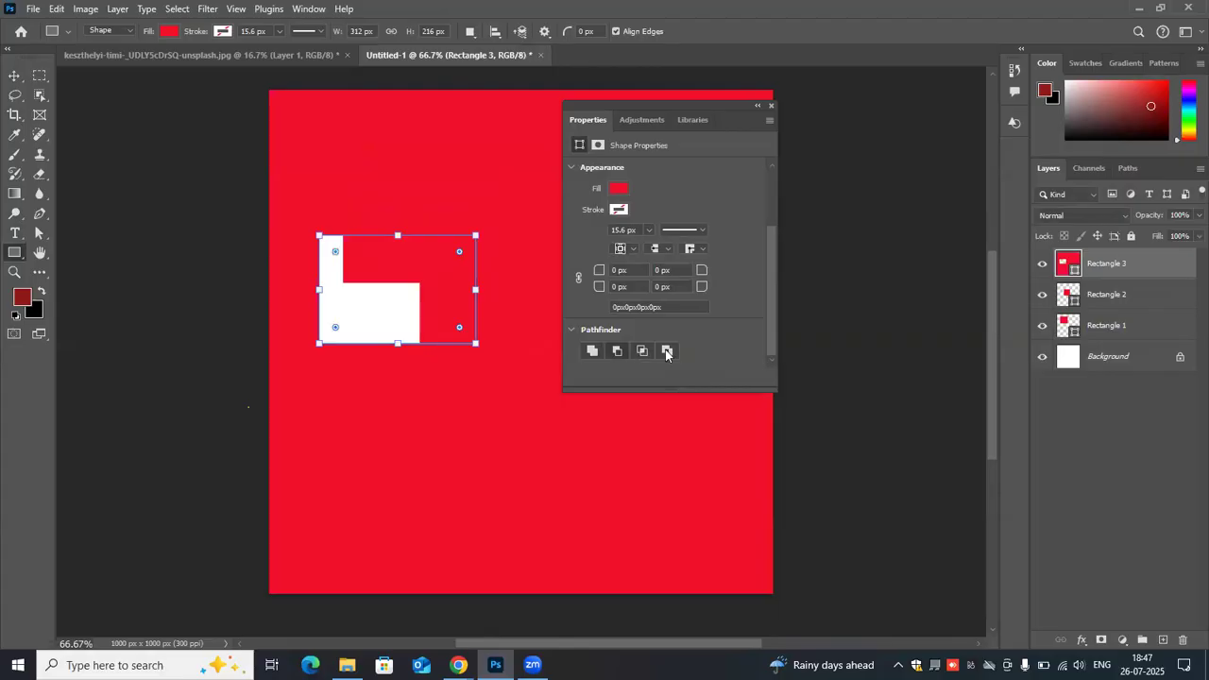
click(667, 351)
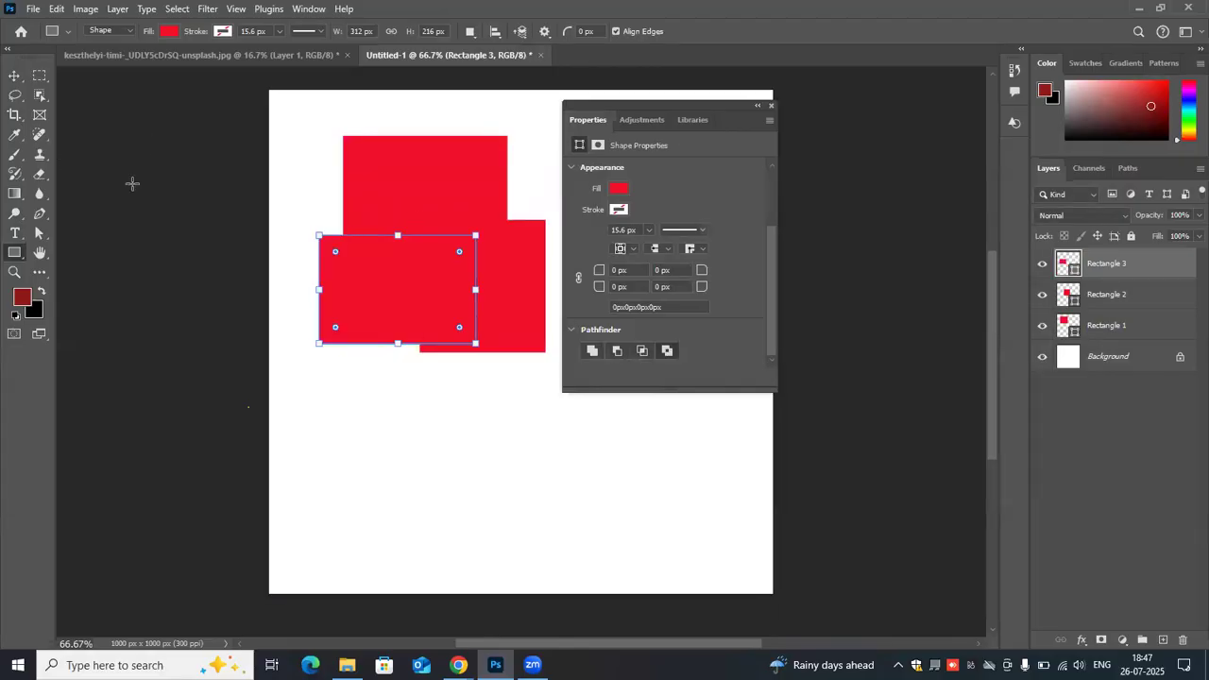
- Set the third rectangle's stroke width to 1 px
click(278, 32)
drag(276, 51, 264, 51)
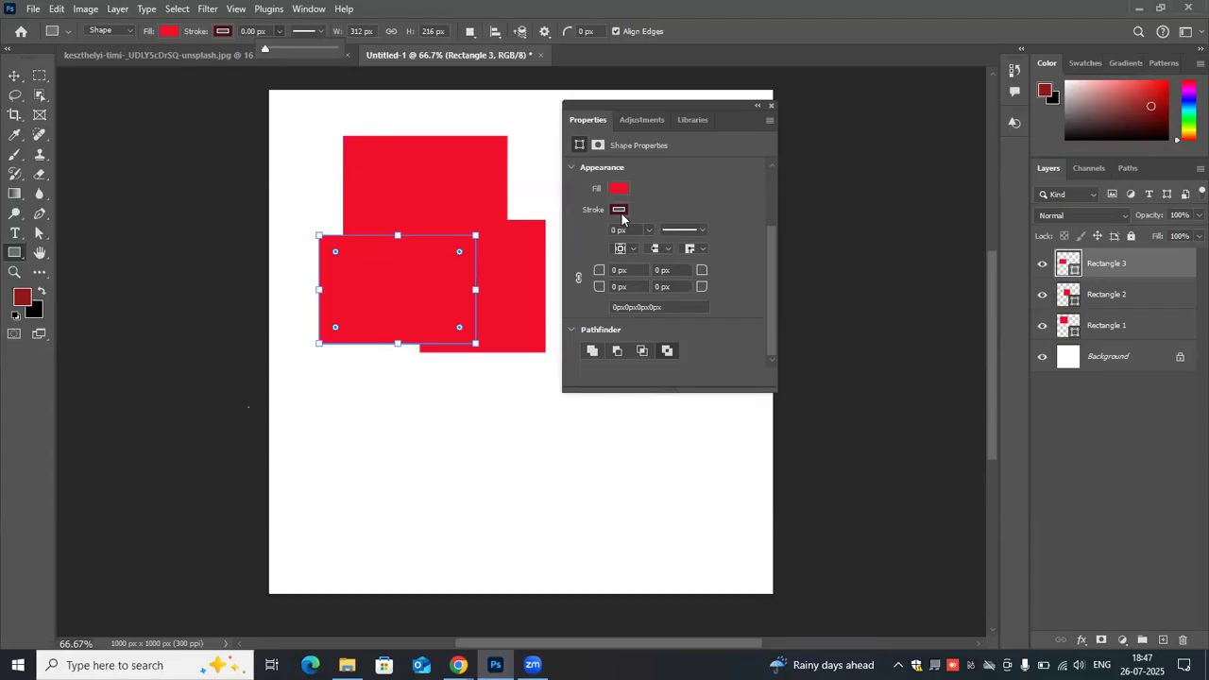
click(622, 229)
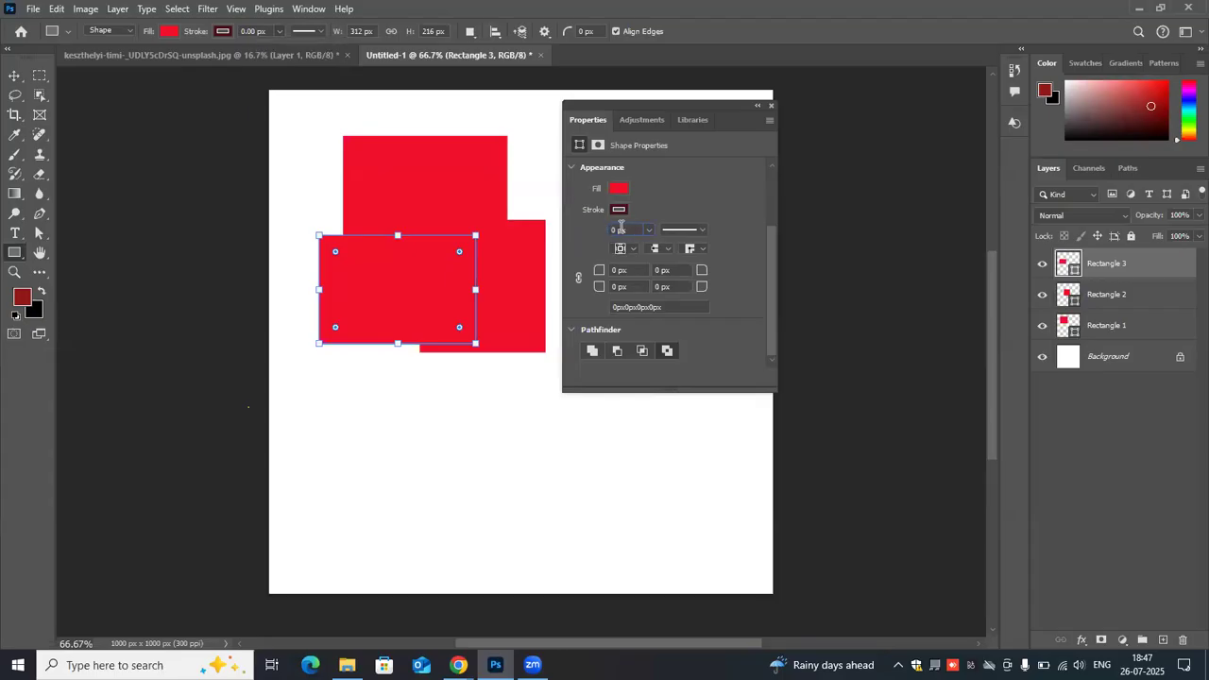
key(BackSpace)
text(1)
key(Return)
- Select and delete all three overlapping rectangles, and close the shape properties
click(14, 75)
drag(505, 367, 528, 391)
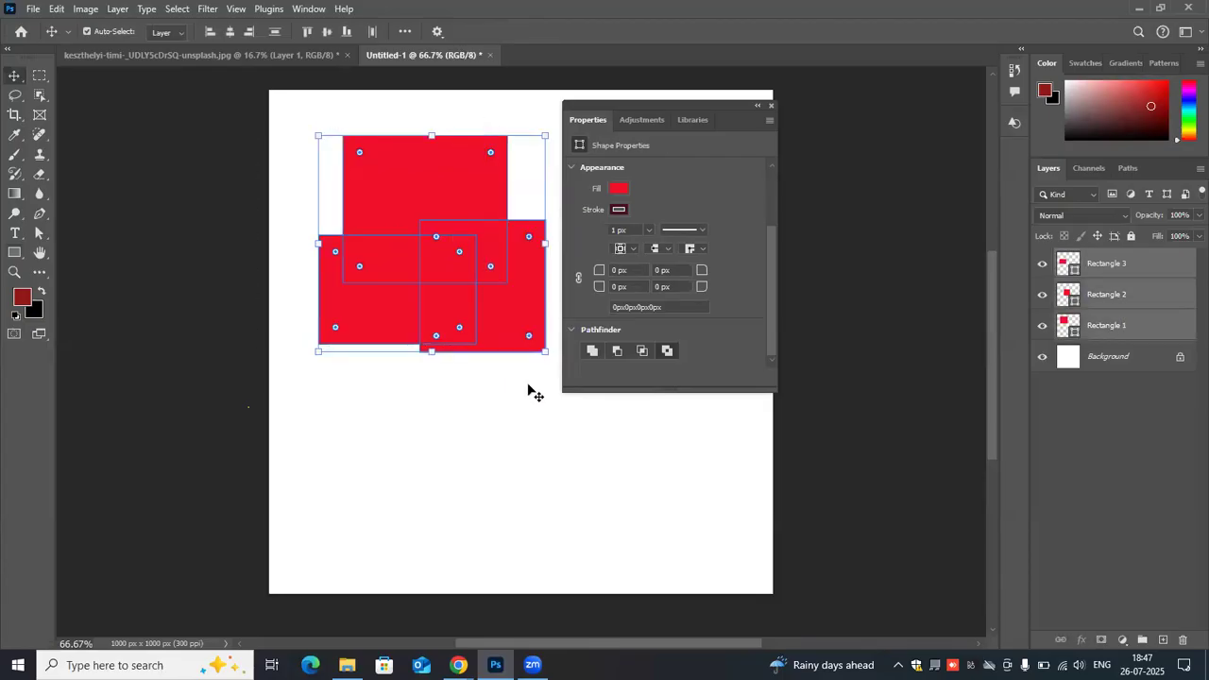
key(Delete)
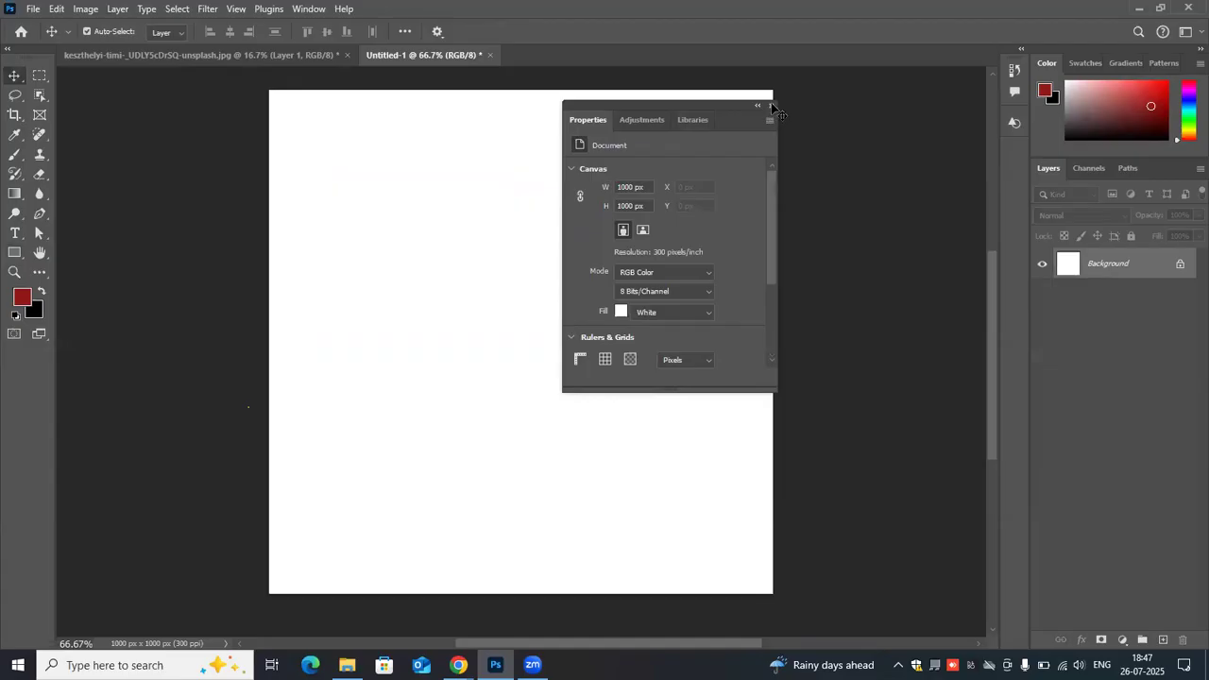
click(770, 105)
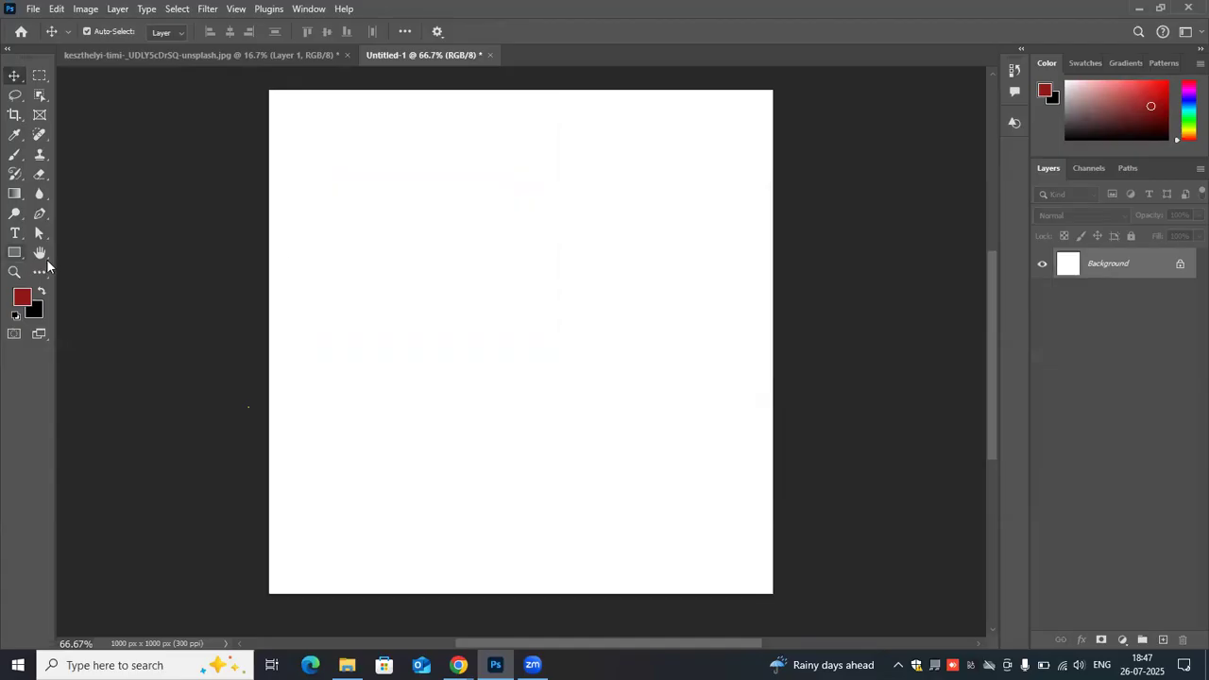
- Draw a red ellipse about 433 × 417 px in the upper middle of the canvas with the Ellipse tool
right_click(14, 253)
click(388, 216)
key(shift+u)
drag(352, 155, 569, 364)
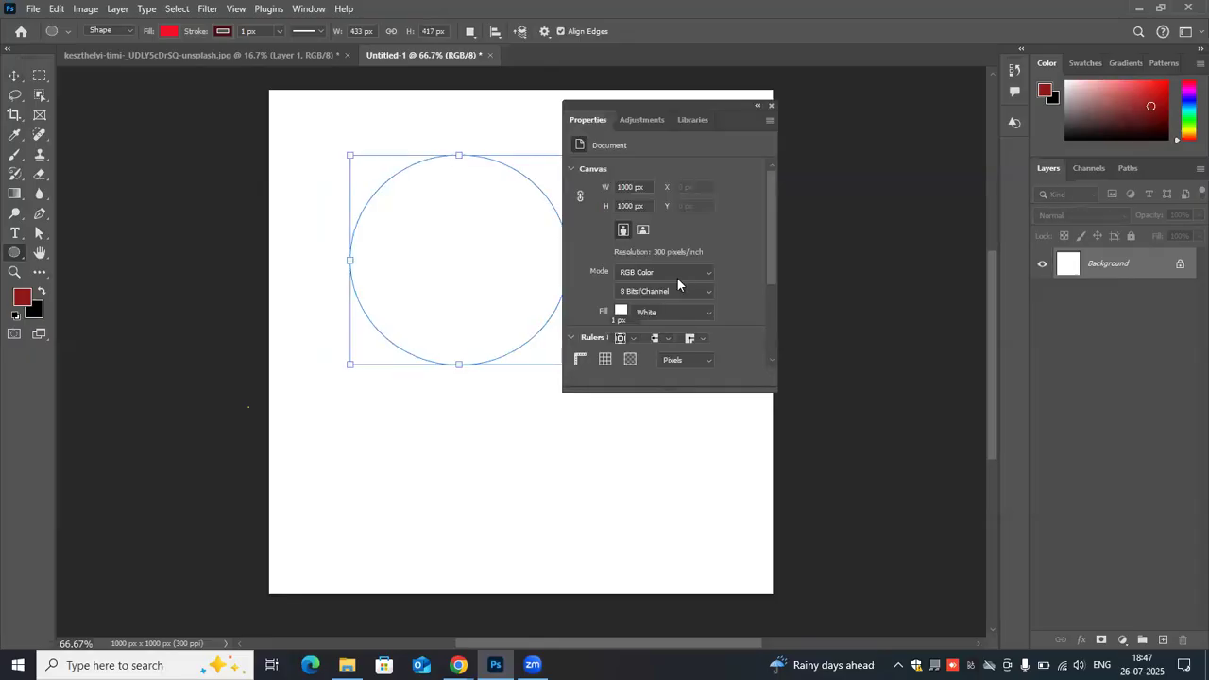
scroll(673, 351, down, 2)
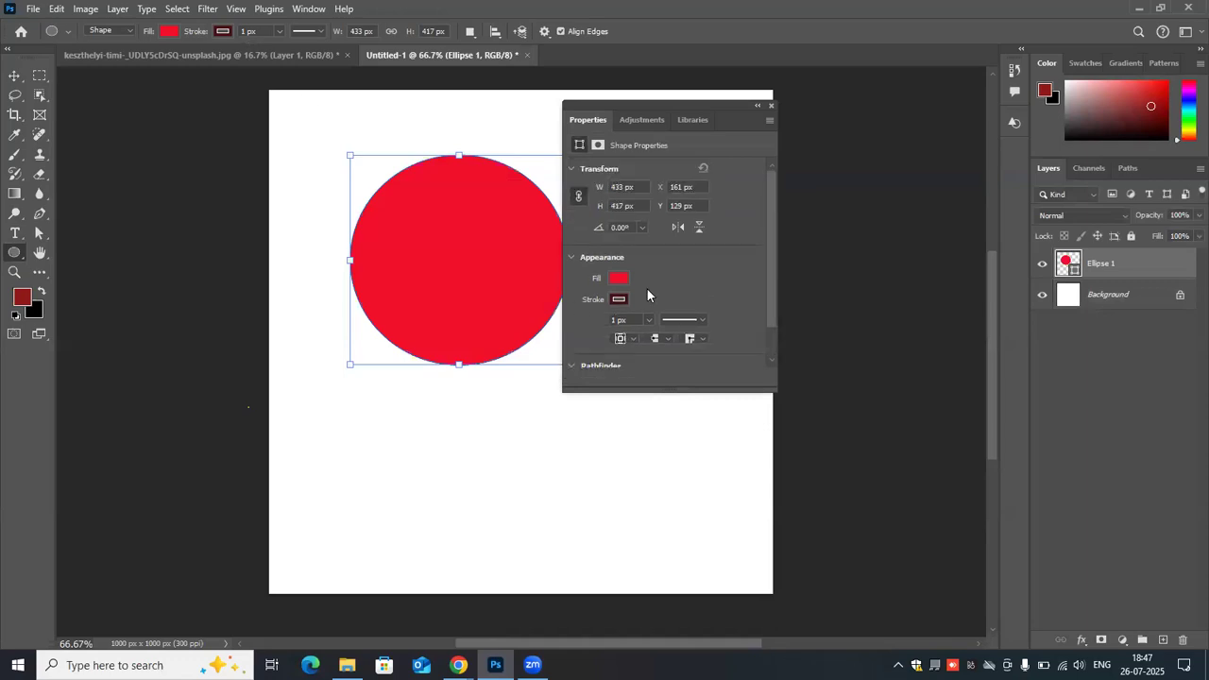
- Switch the Ellipse tool to Pixels mode, rasterize the red ellipse's layer, and draw a dark red ellipse overlapping its lower-right edge
click(126, 30)
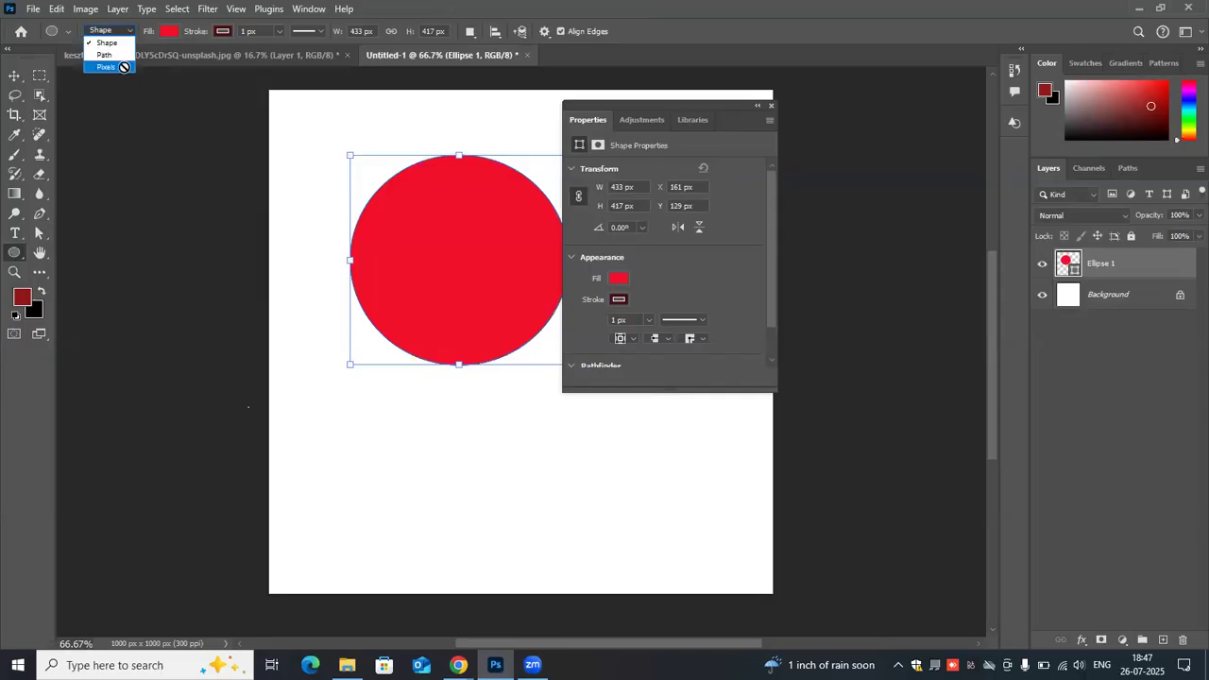
click(123, 67)
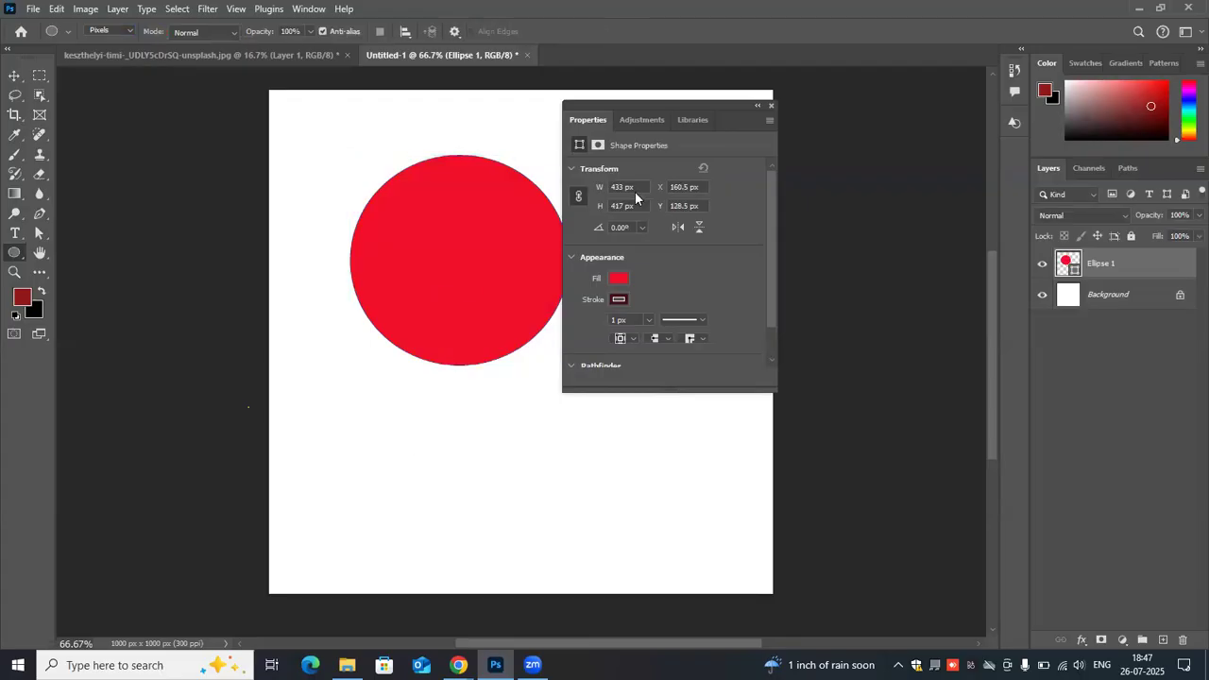
key(Escape)
click(776, 105)
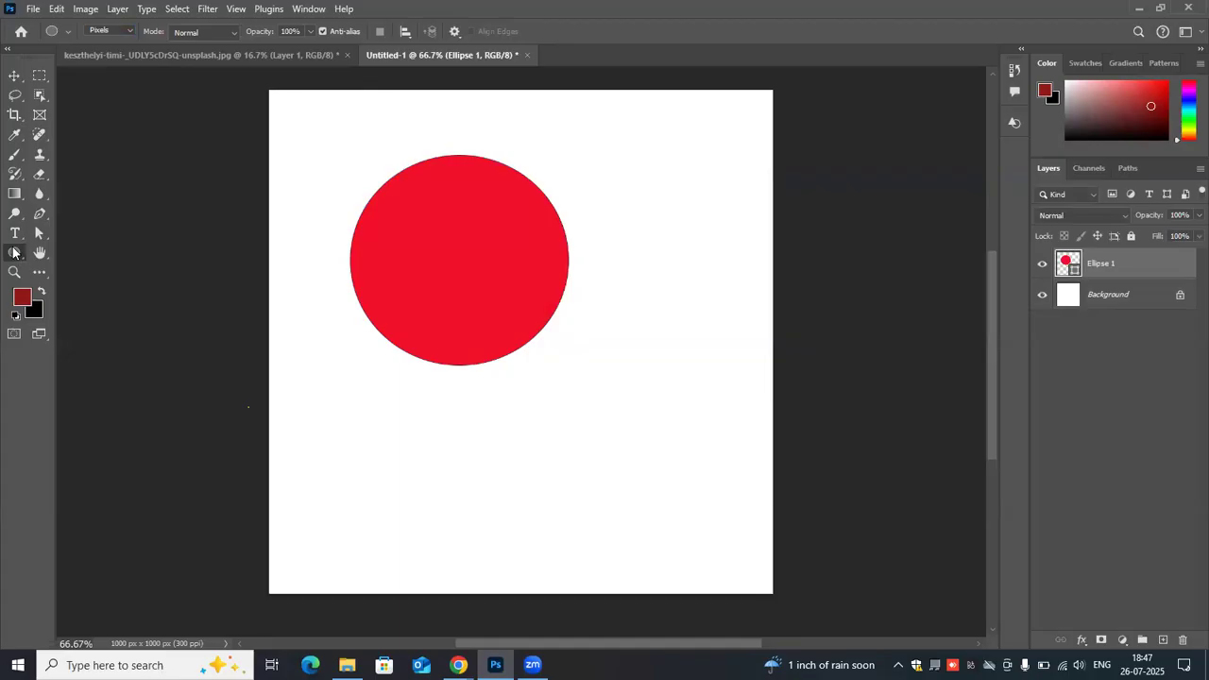
click(615, 250)
click(527, 249)
drag(470, 285, 675, 476)
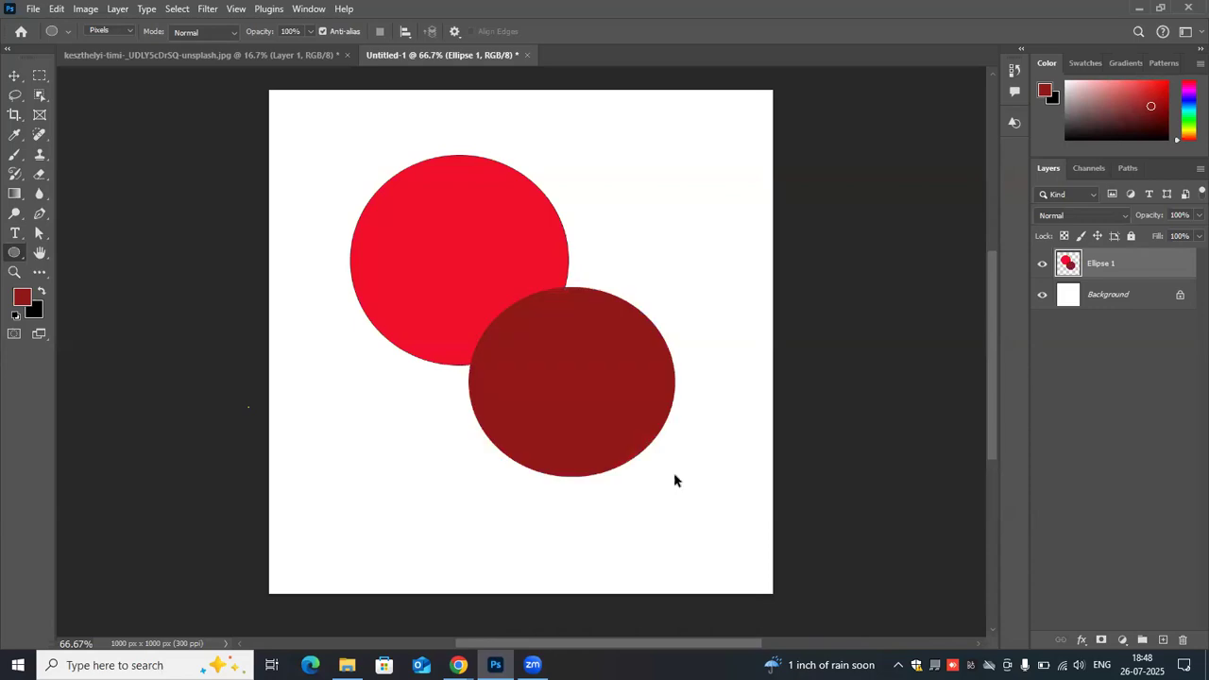
- Examine the edges of the red and dark red ellipses up close around their overlap
key(ctrl+plus)
key(ctrl+plus)
key(ctrl+plus)
key(ctrl+plus)
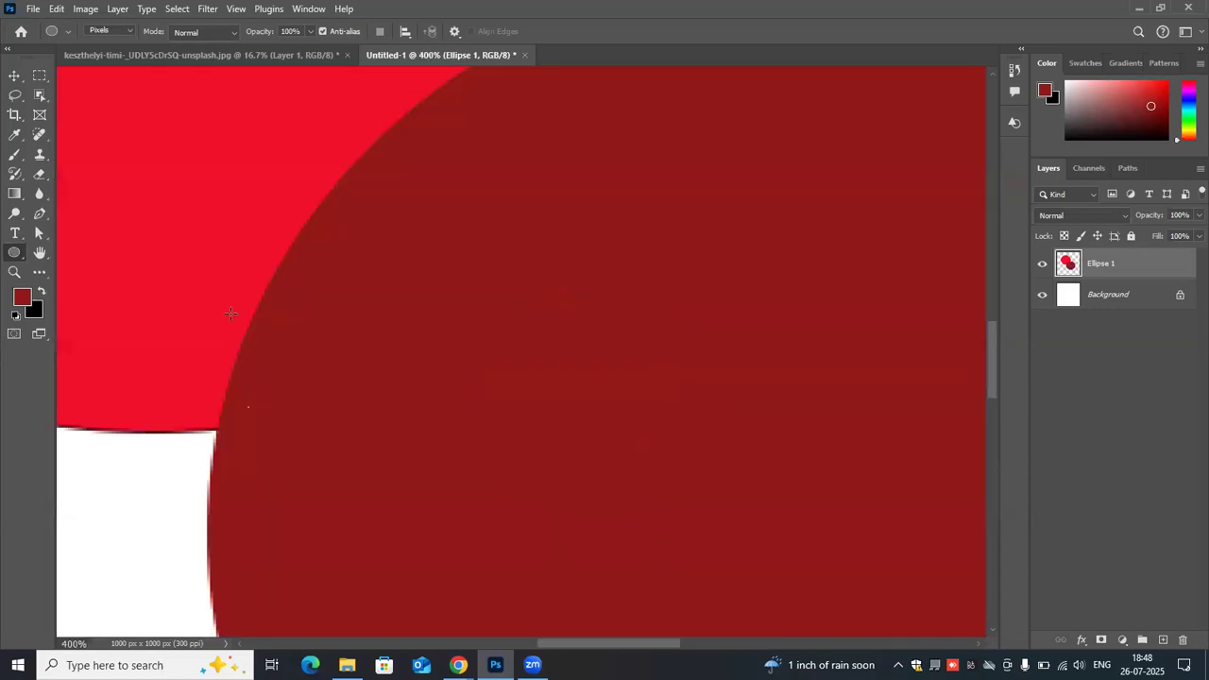
scroll(255, 346, up, 1)
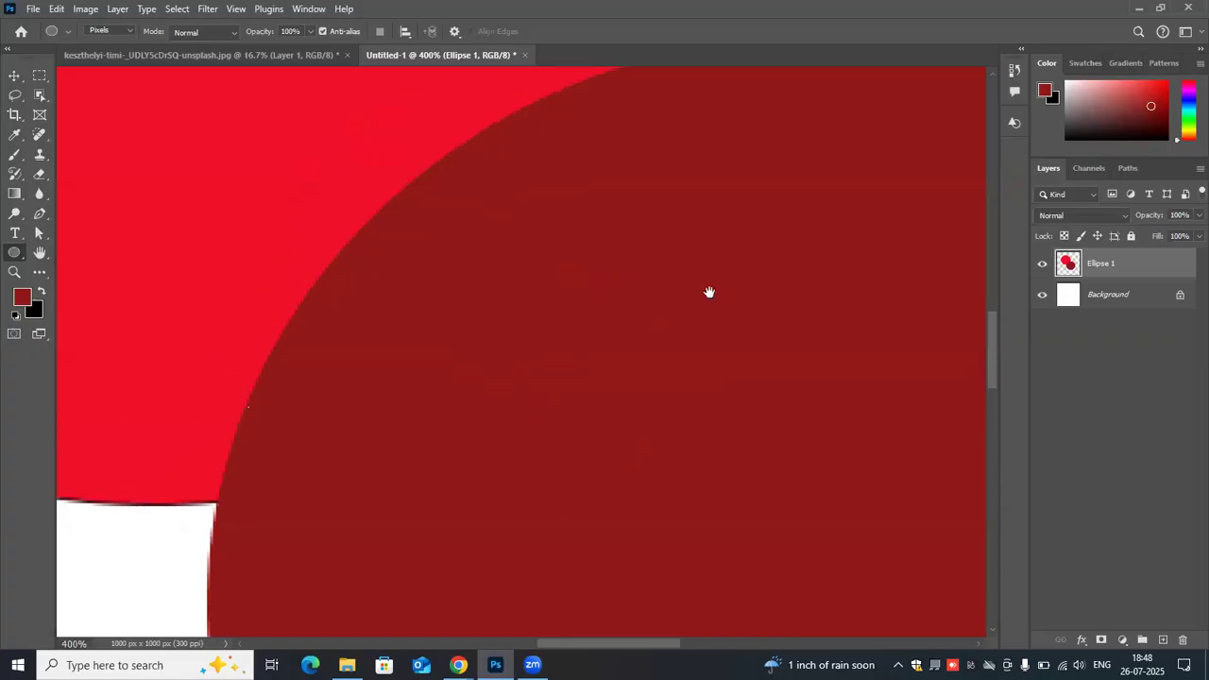
scroll(709, 292, up, 3)
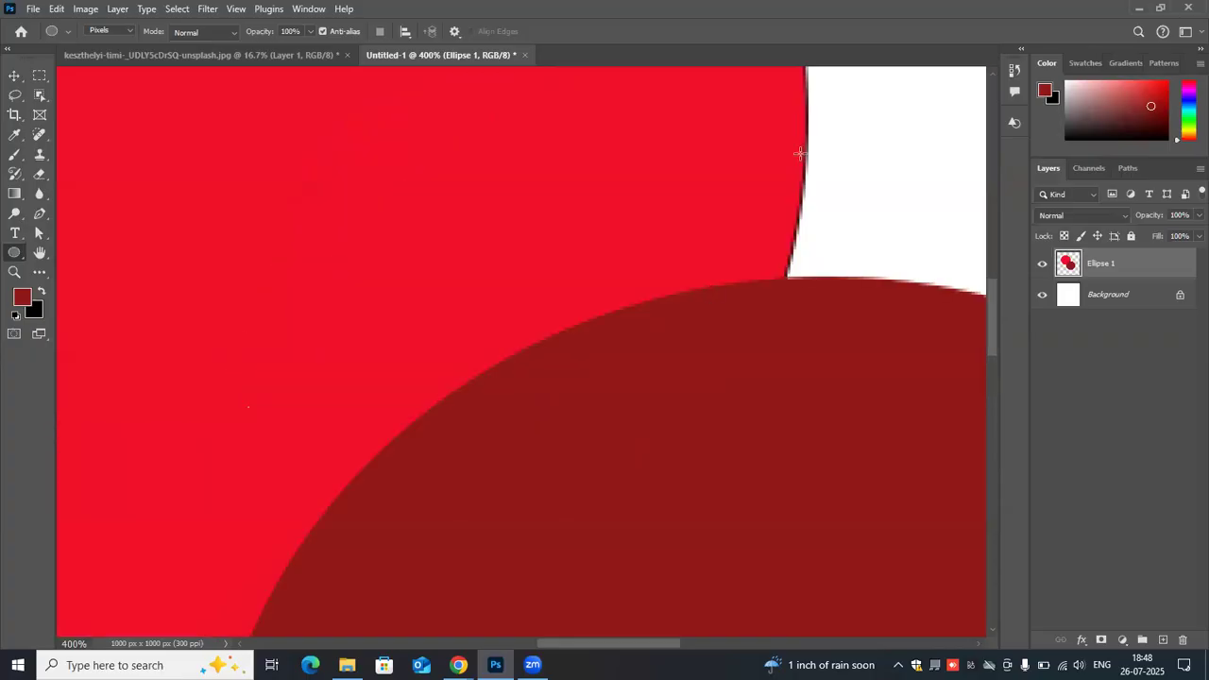
- Try a small ellipse of about 38 × 35 px in Shape mode on the white area beside the red ellipse, and undo it
click(128, 34)
click(124, 44)
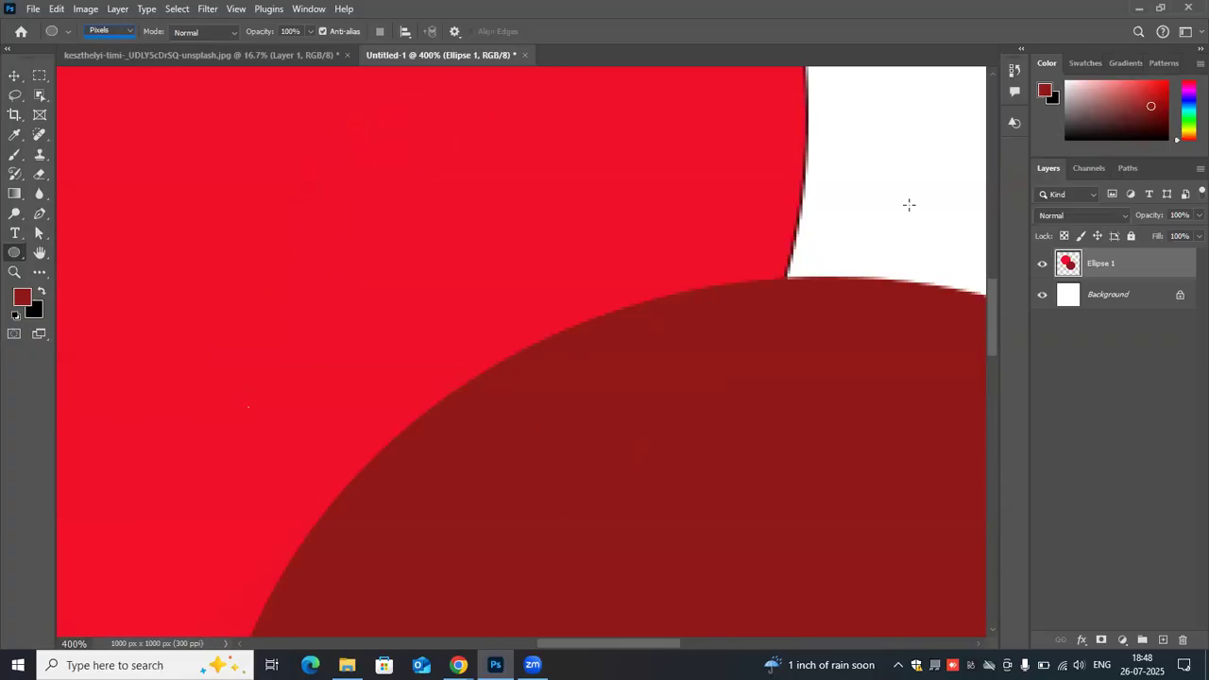
drag(857, 129, 984, 242)
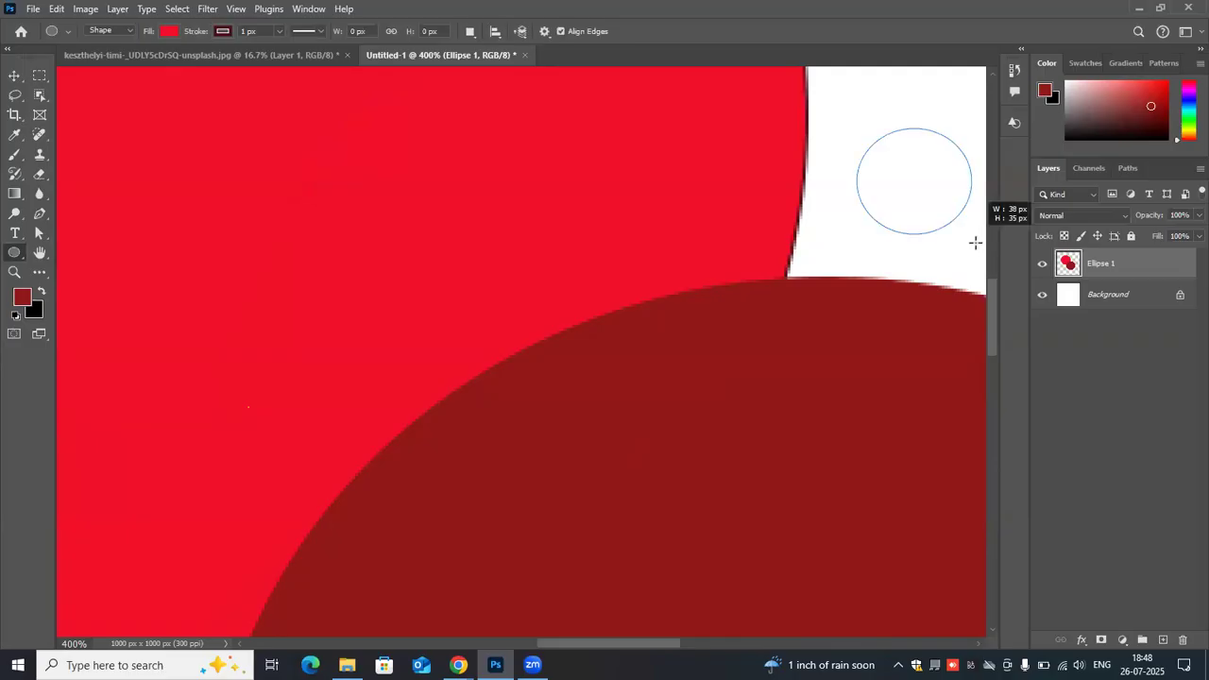
key(ctrl+z)
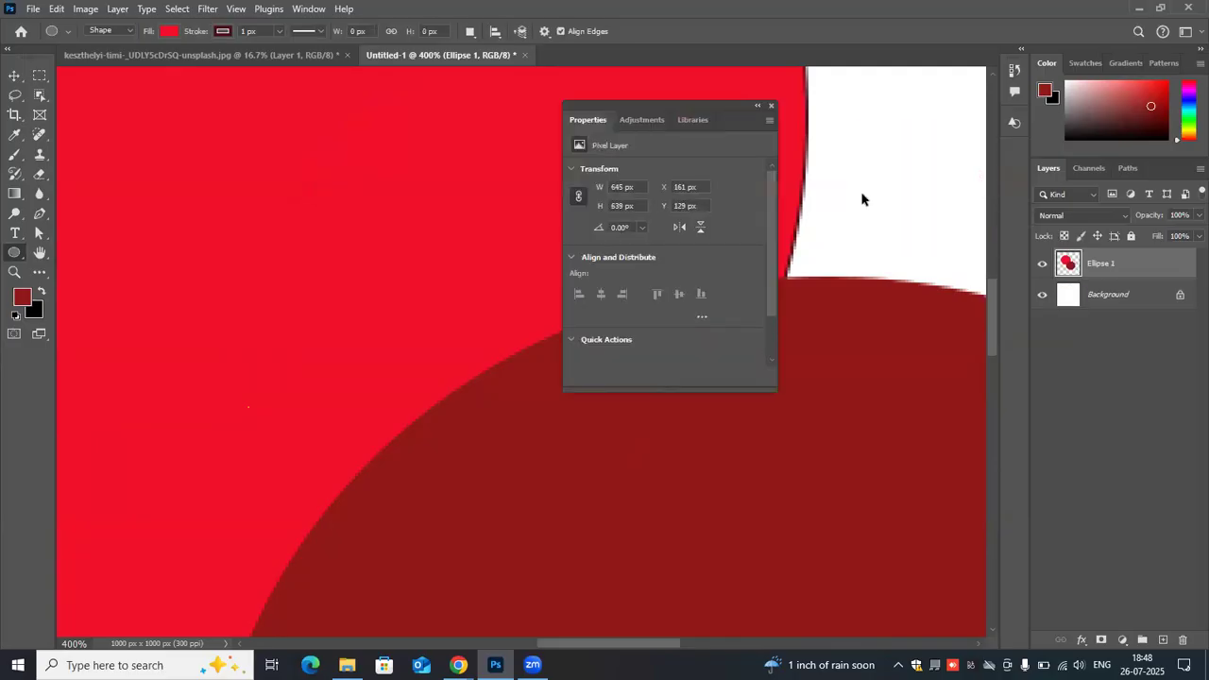
- Undo the dark red ellipse and the rasterization, close the shape properties, and delete the Ellipse 1 layer
key(ctrl+z)
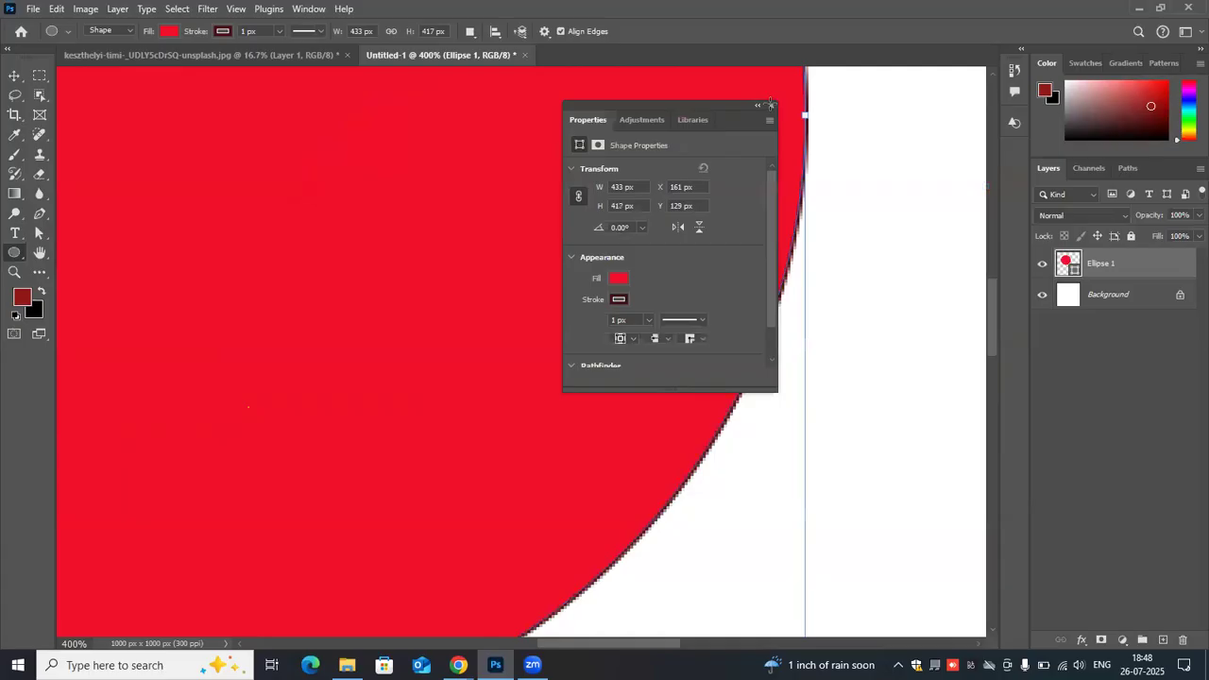
click(771, 105)
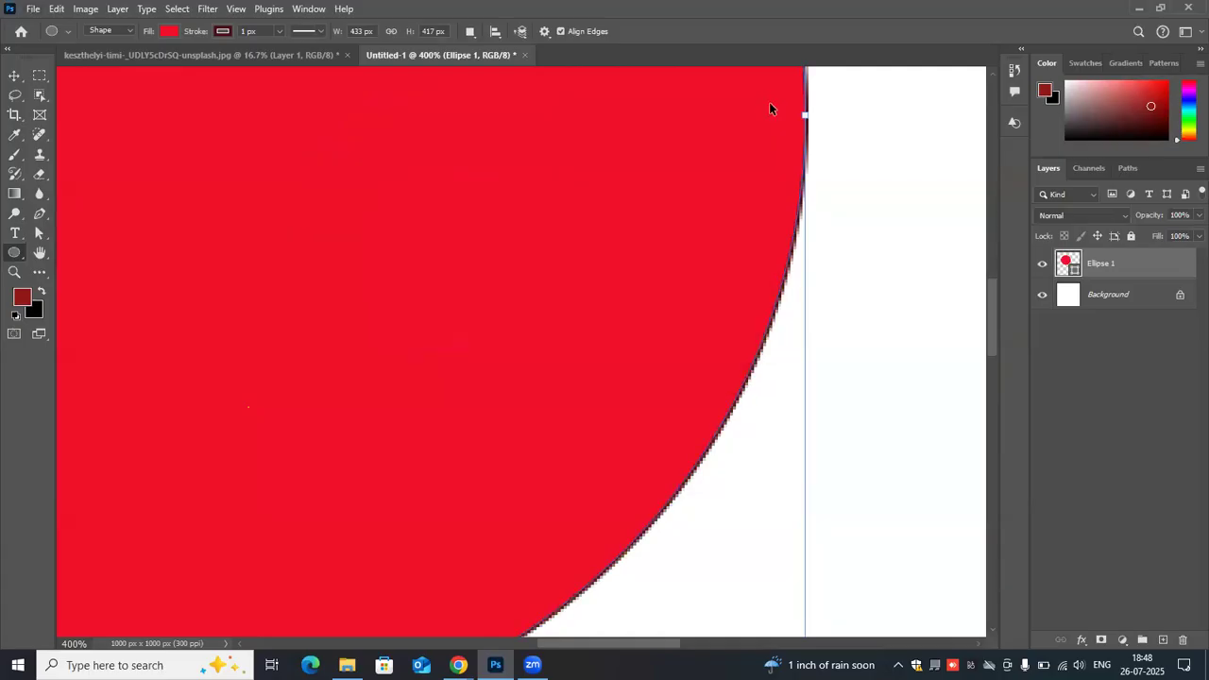
key(ctrl+minus)
key(ctrl+minus)
key(ctrl+minus)
key(ctrl+minus)
key(ctrl+minus)
drag(1168, 390, 1185, 640)
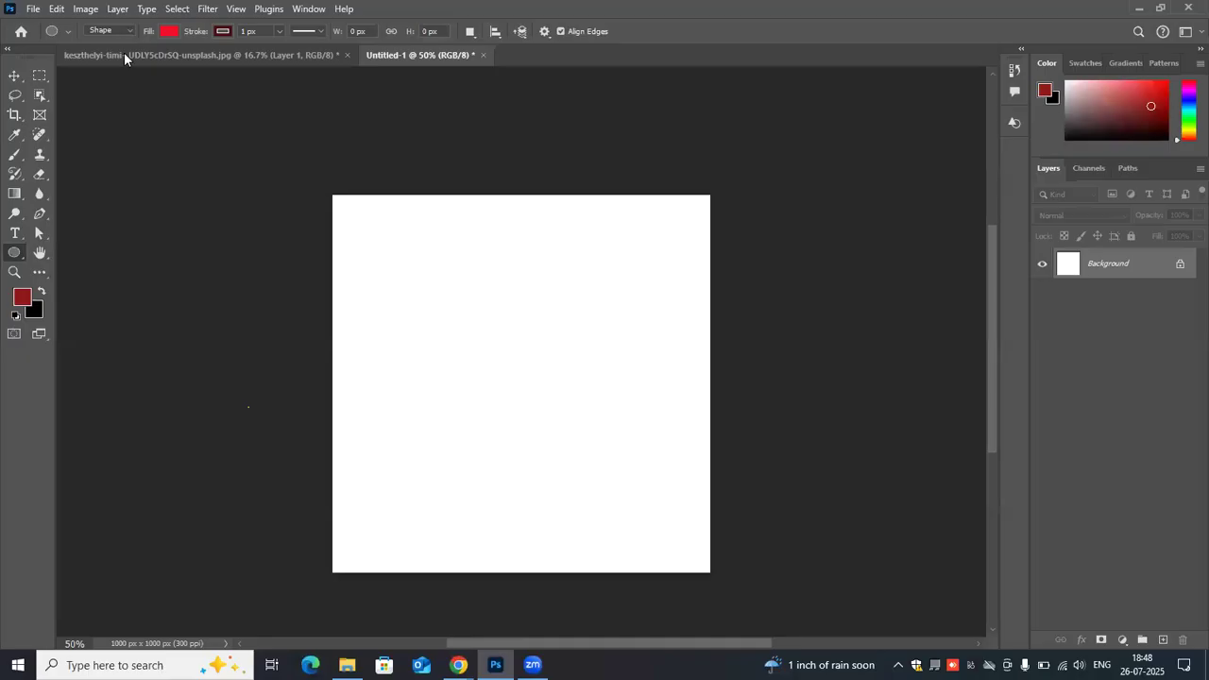
- Set the Ellipse tool to Pixels mode, try a dark red ellipse directly on the Background layer, and undo it
click(106, 30)
click(121, 66)
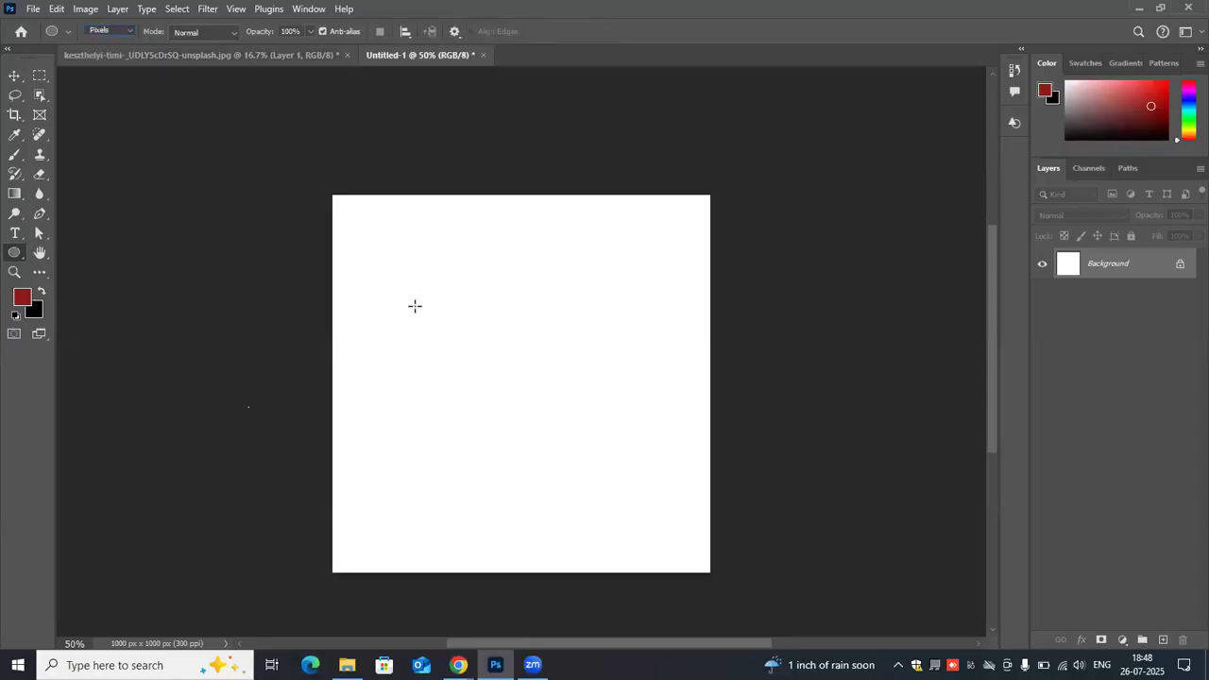
drag(395, 269, 580, 440)
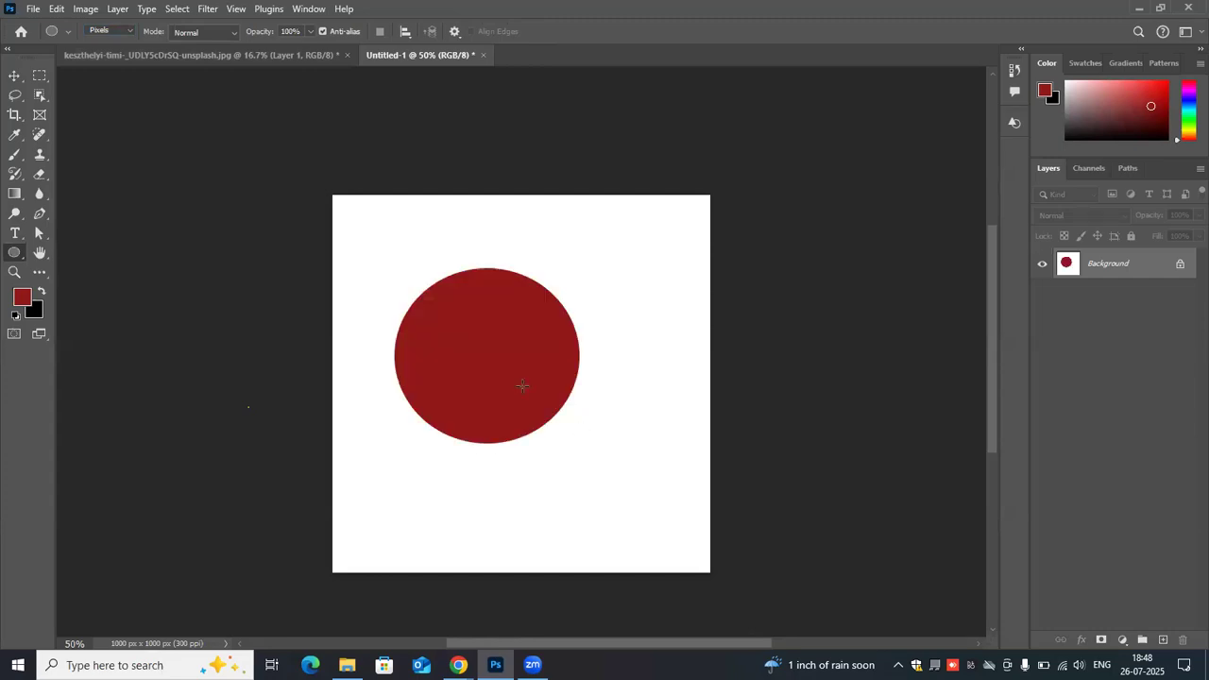
click(14, 76)
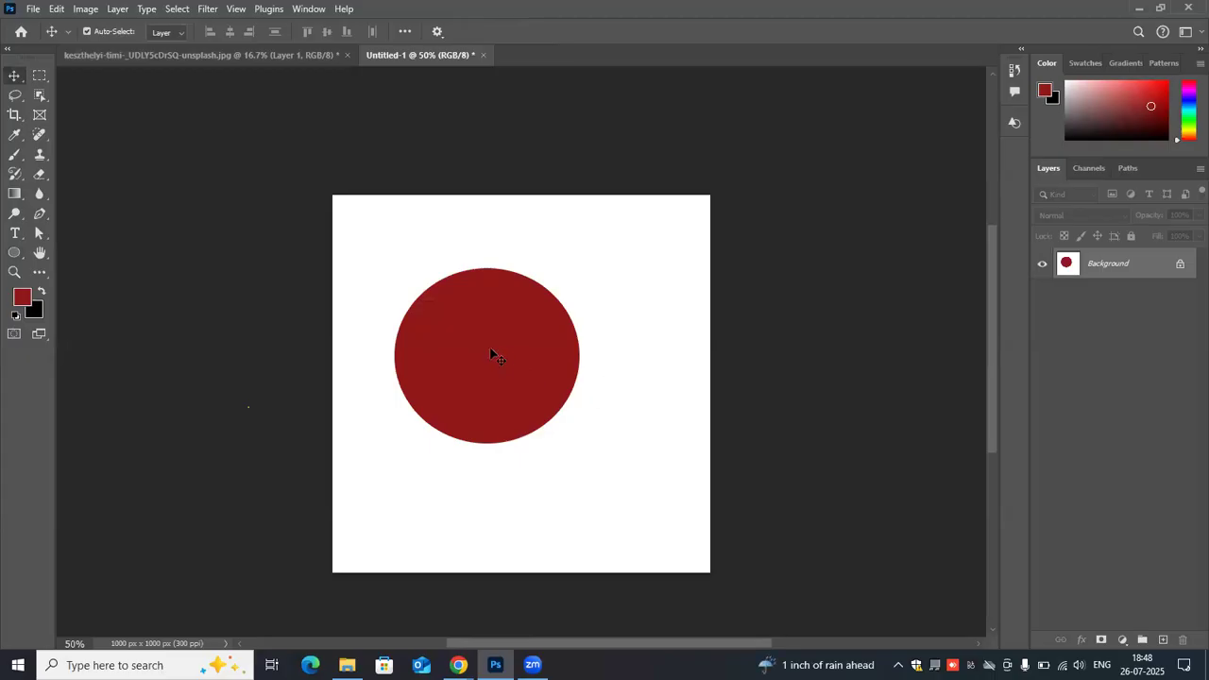
key(ctrl+z)
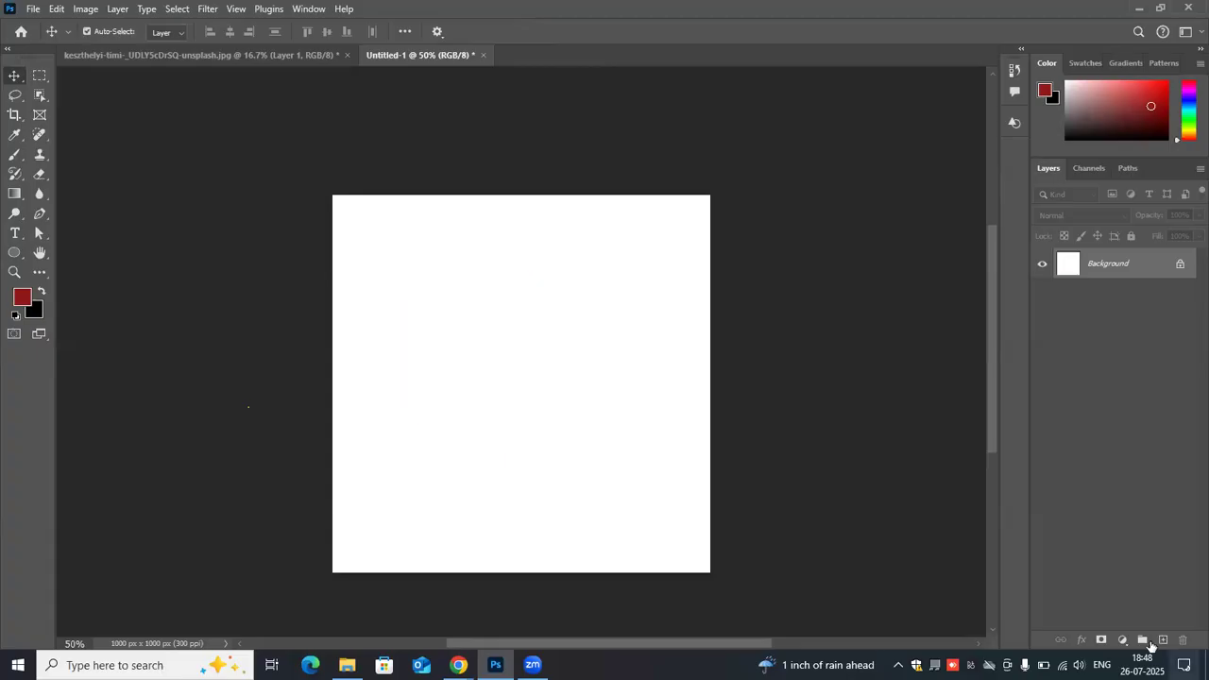
- Create a new layer and draw a large dark red ellipse on it in Pixels mode
click(1161, 641)
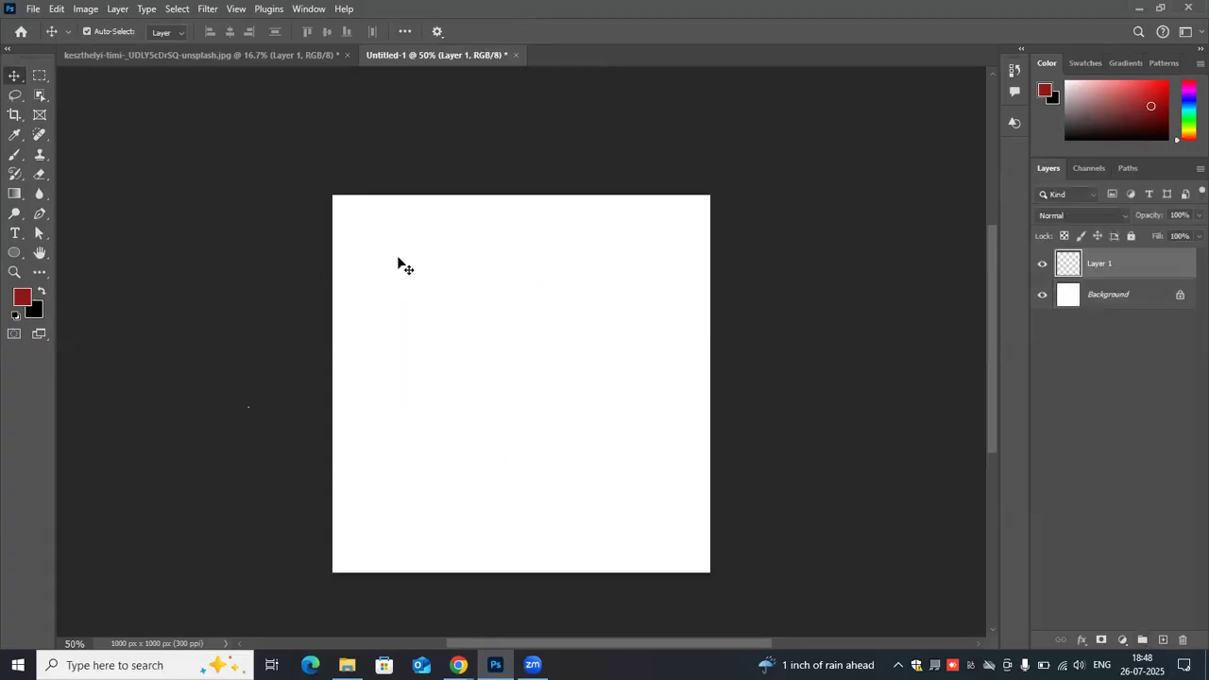
key(u)
drag(408, 271, 652, 496)
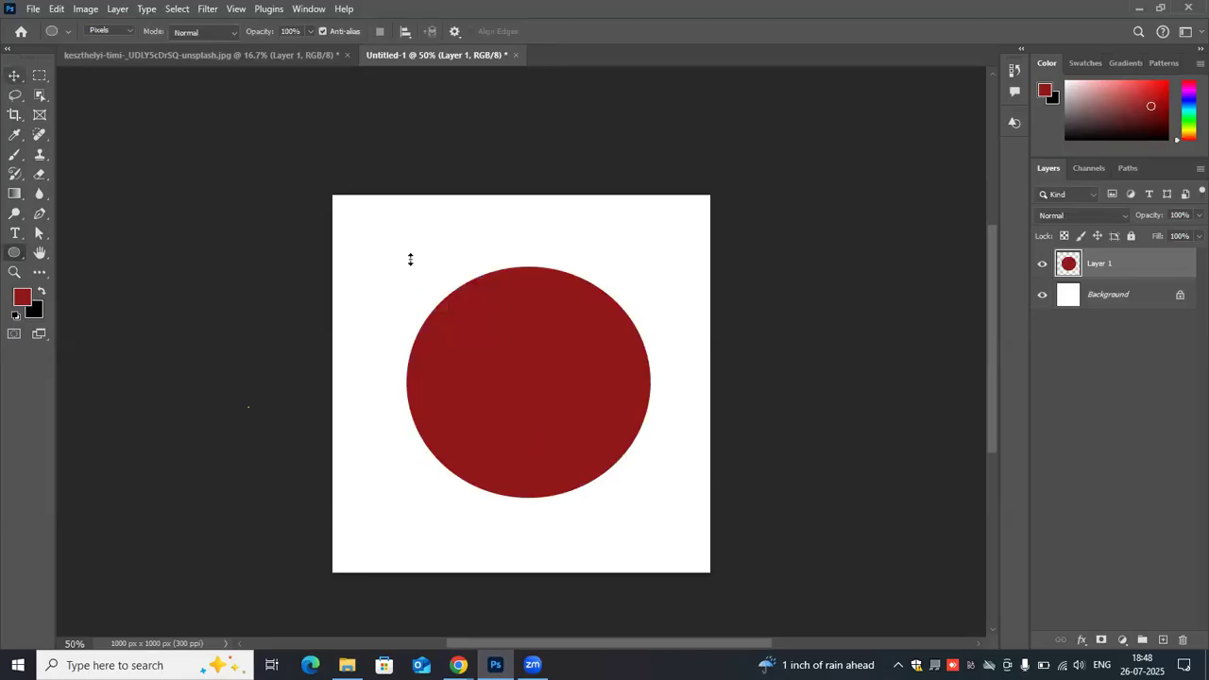
- Scale the dark red pixel ellipse down to about 13.97% towards its lower-right corner
key(v)
drag(406, 268, 613, 482)
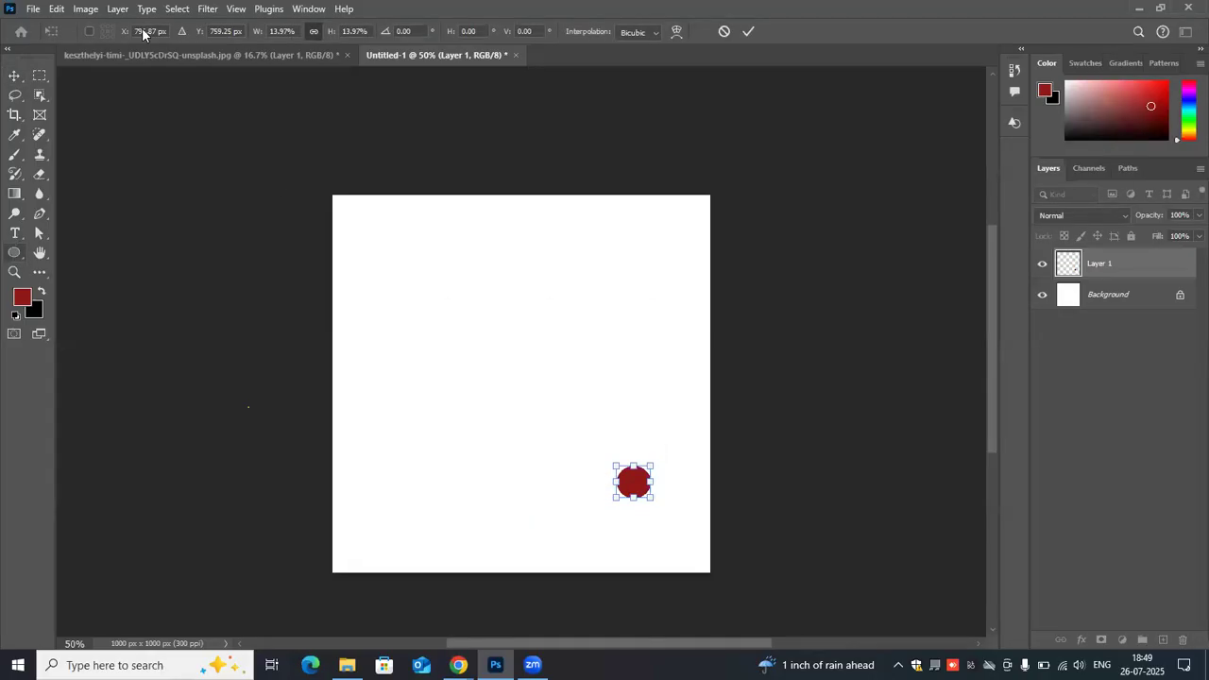
key(Return)
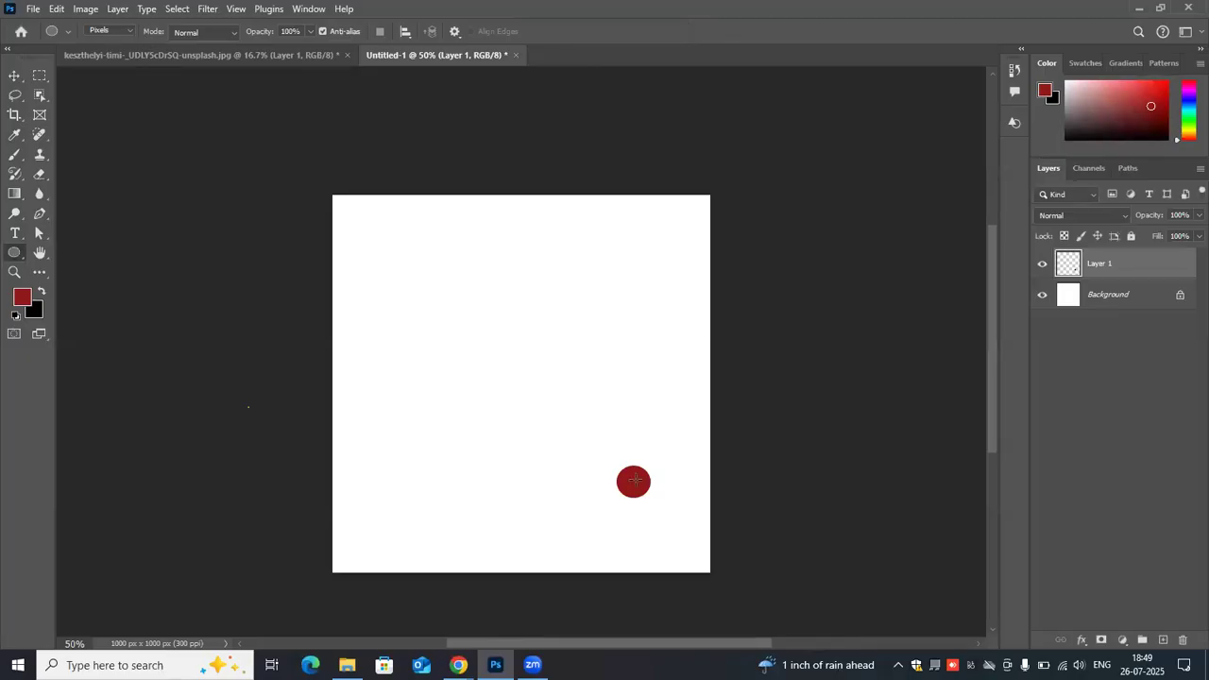
- Enlarge the shrunken pixel ellipse with Free Transform until it covers most of the canvas
key(ctrl+t)
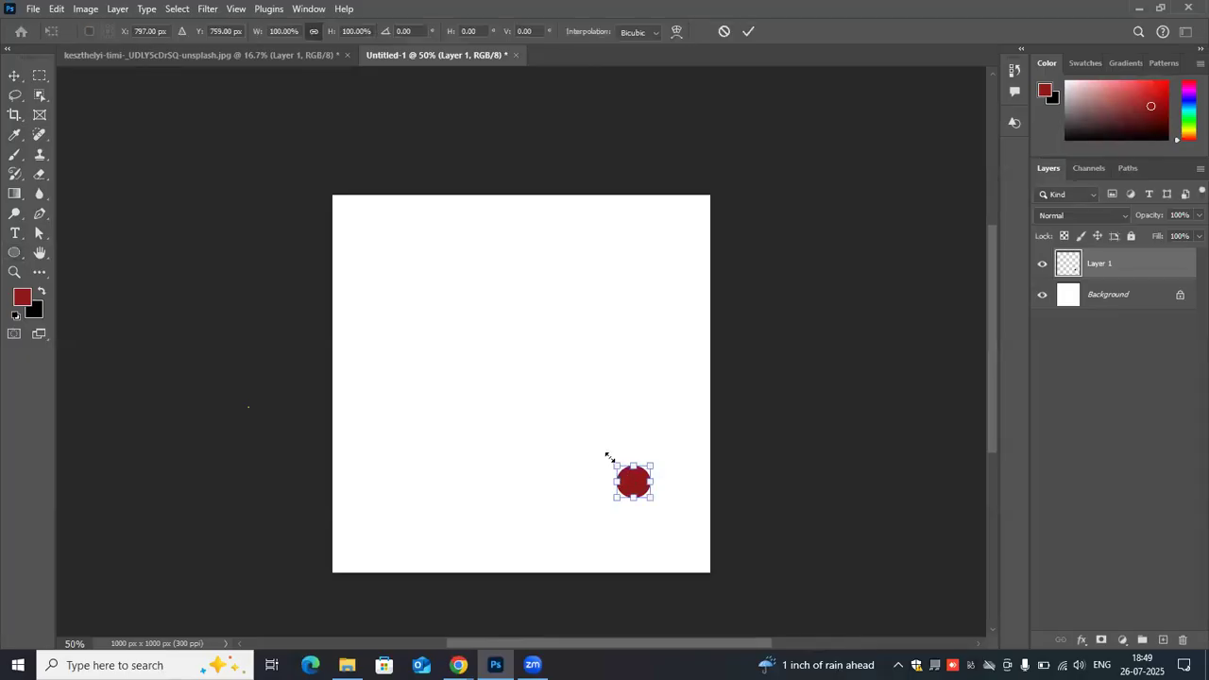
drag(609, 457, 325, 238)
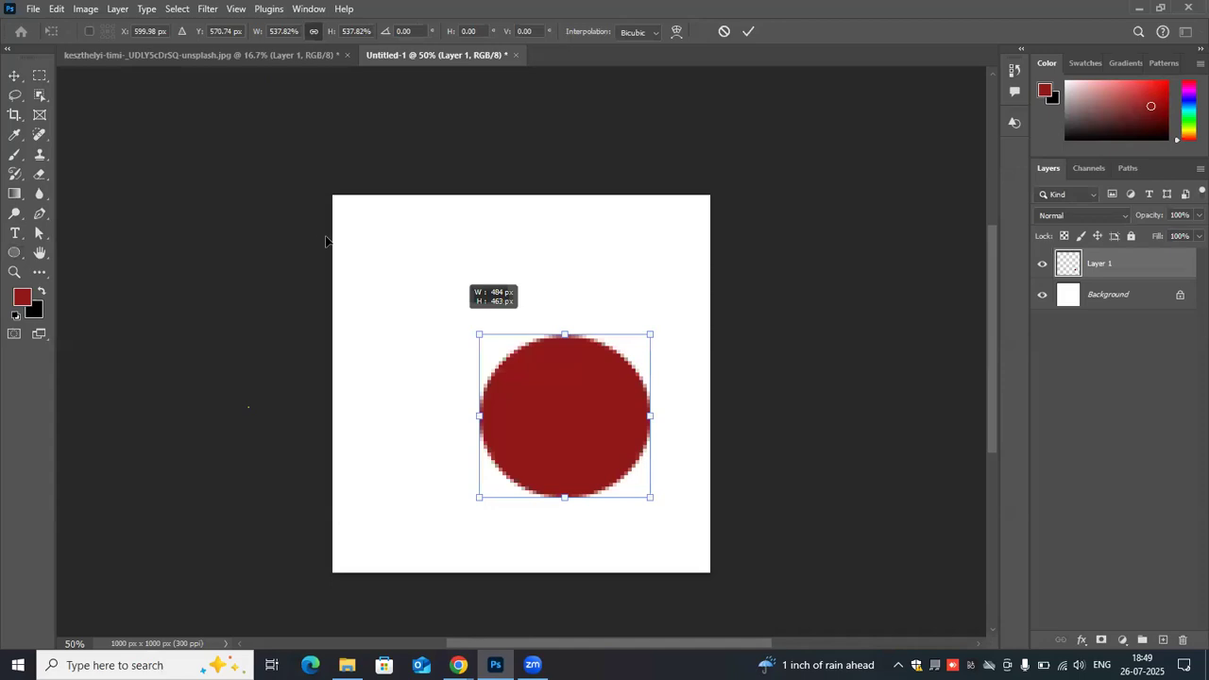
click(746, 33)
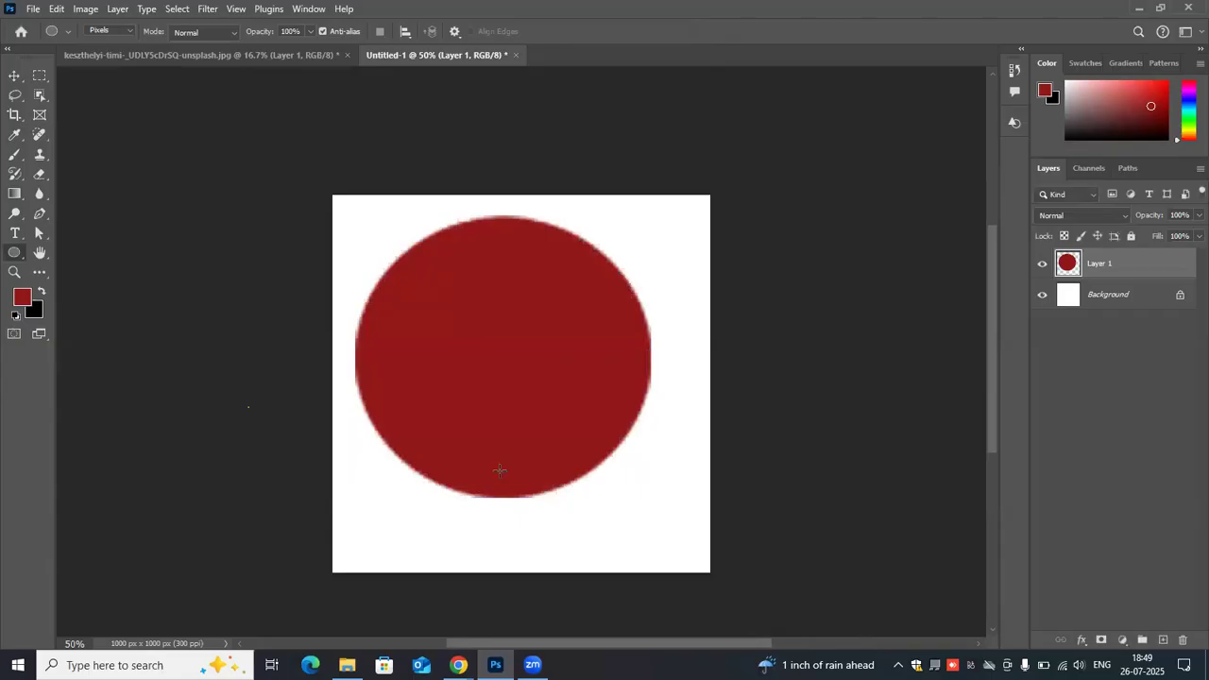
- Undo both scalings of the pixel ellipse and delete its layer
key(ctrl+z)
key(ctrl+shift+z)
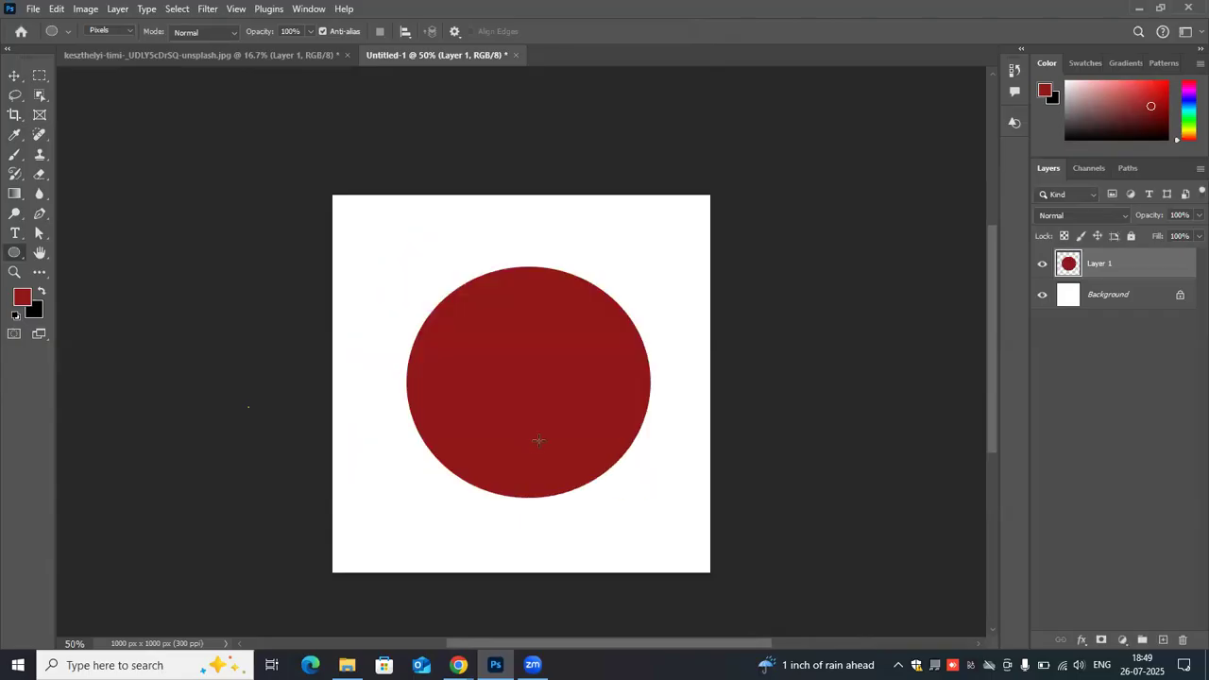
drag(1184, 263, 1183, 641)
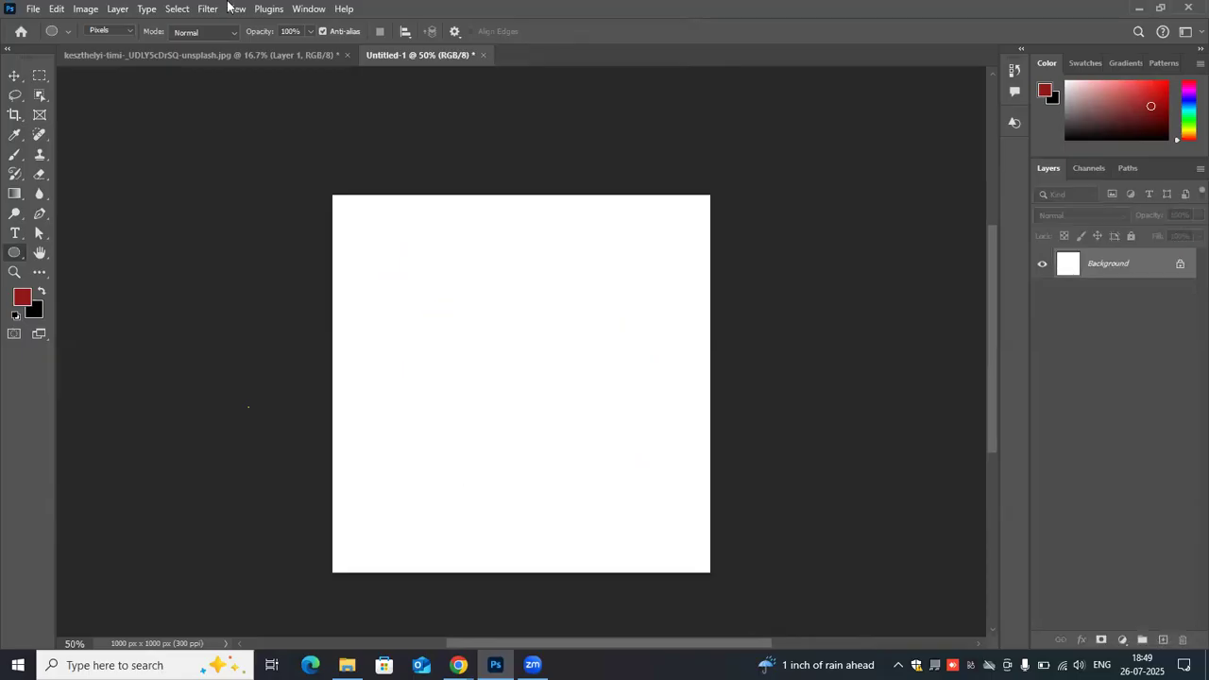
- Draw a red ellipse about 504 × 470 px in Shape mode and move the shape properties clear of the canvas
click(122, 31)
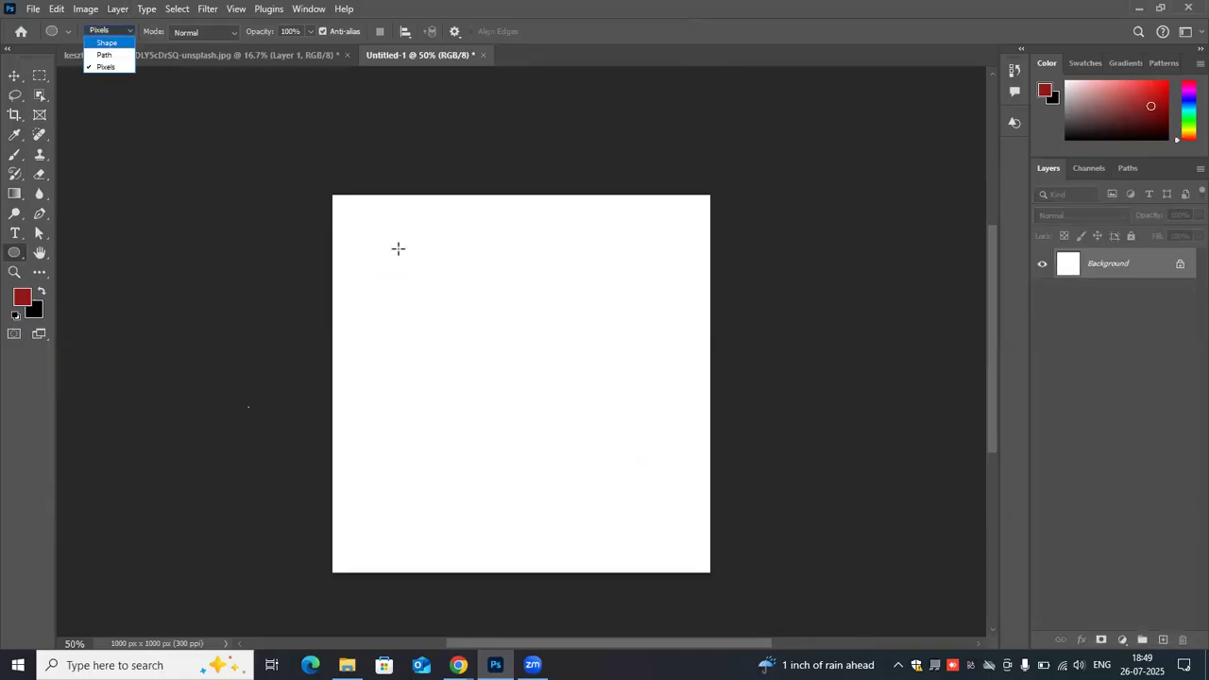
click(122, 42)
drag(400, 247, 589, 424)
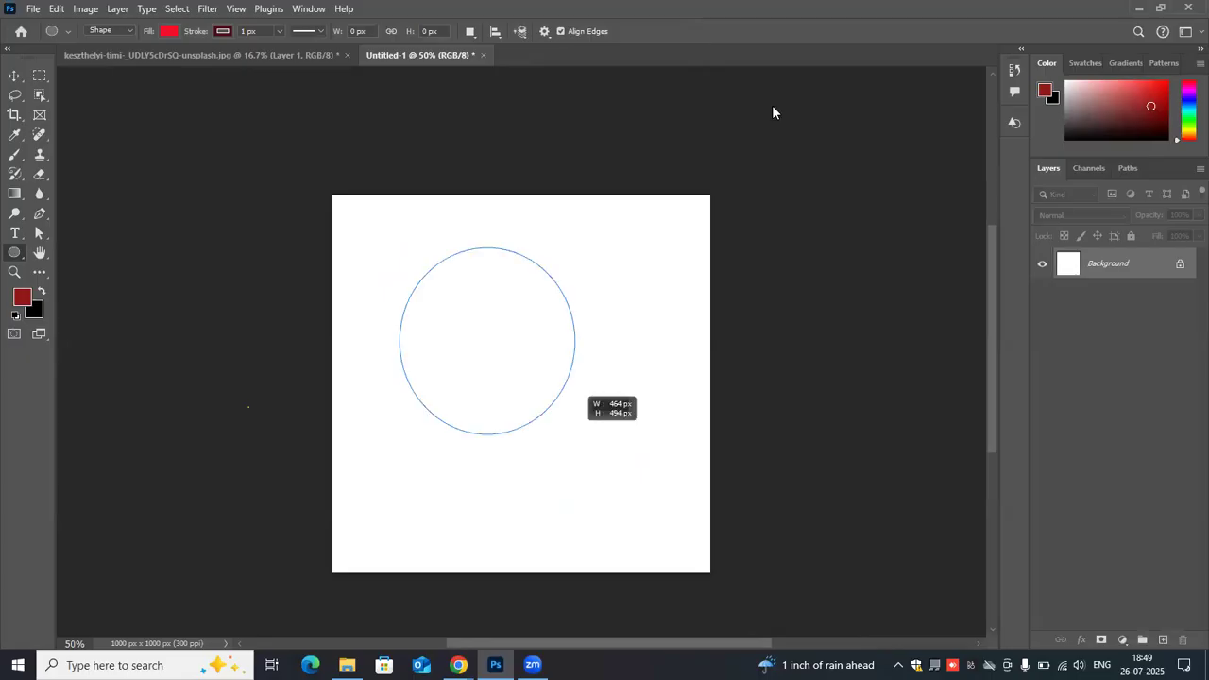
drag(638, 106, 840, 123)
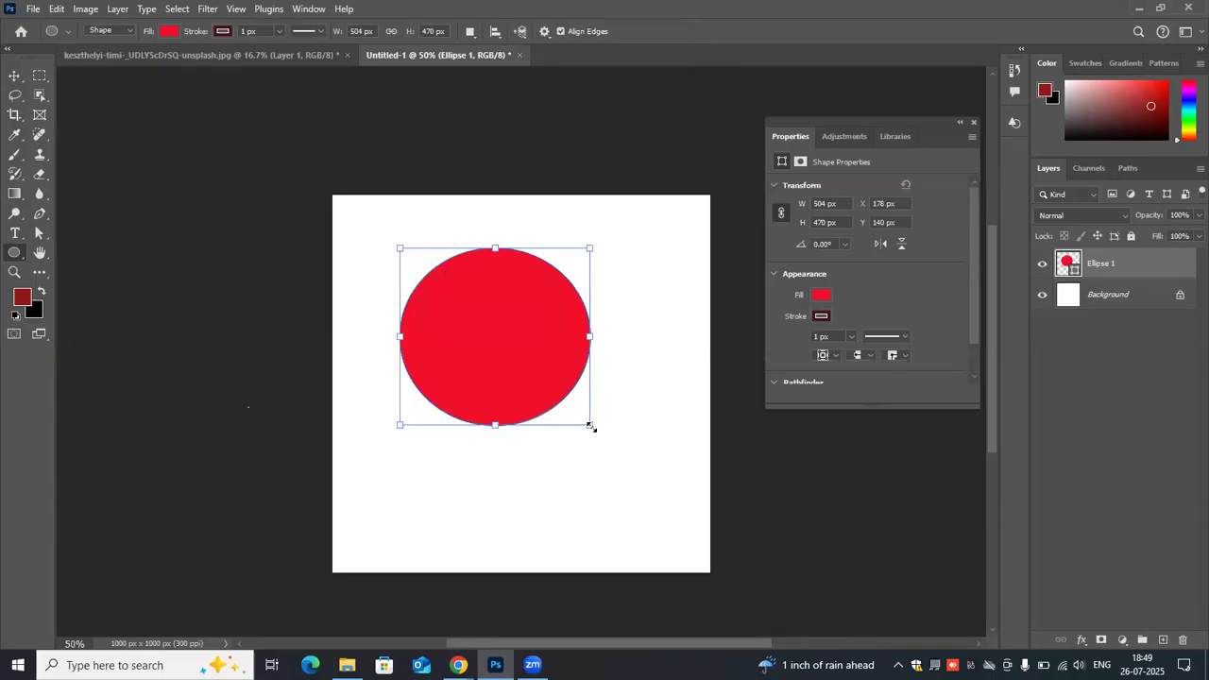
- Shrink the red shape ellipse to about 98 × 96 px and enlarge it to about 572 × 614 px
drag(430, 257, 439, 286)
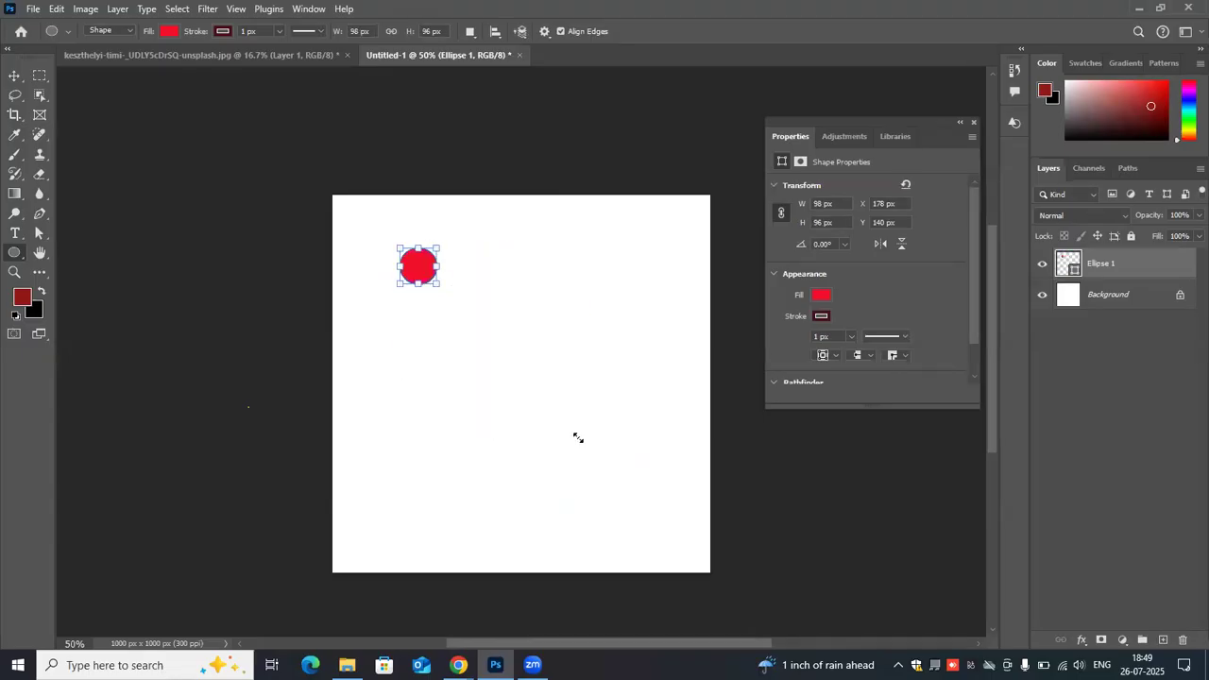
key(ctrl+z)
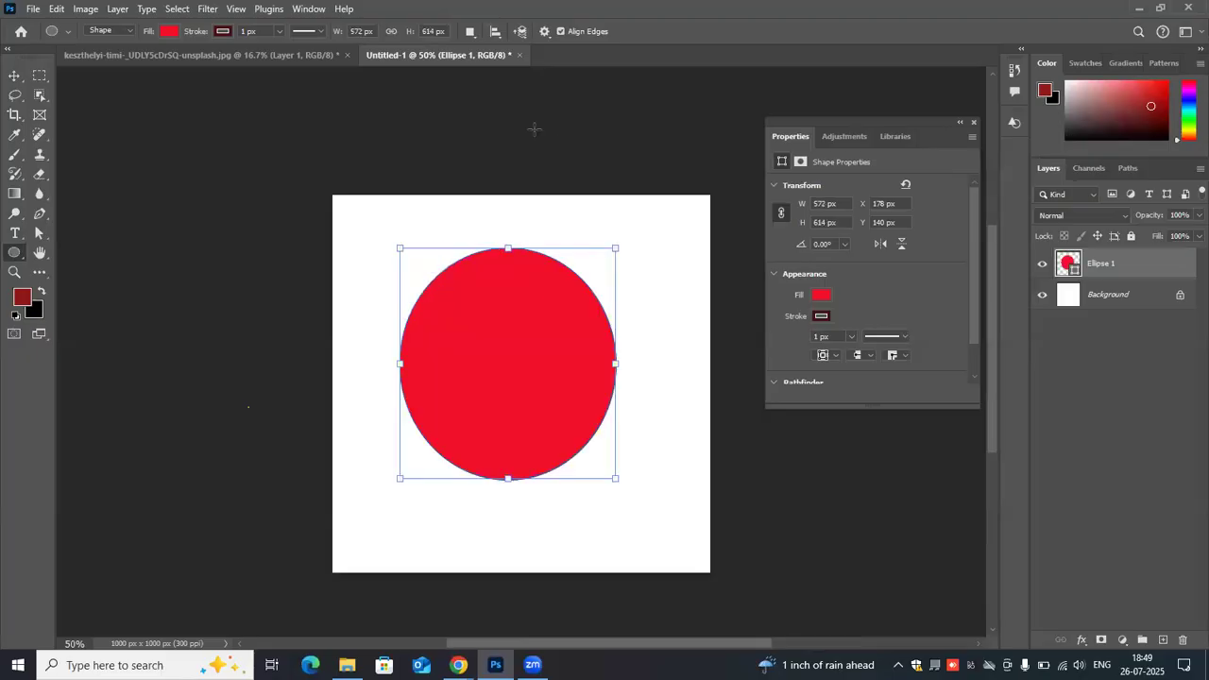
- Move the red ellipse to about X 112 px, Y 144 px, and delete it
click(15, 75)
drag(440, 348, 431, 363)
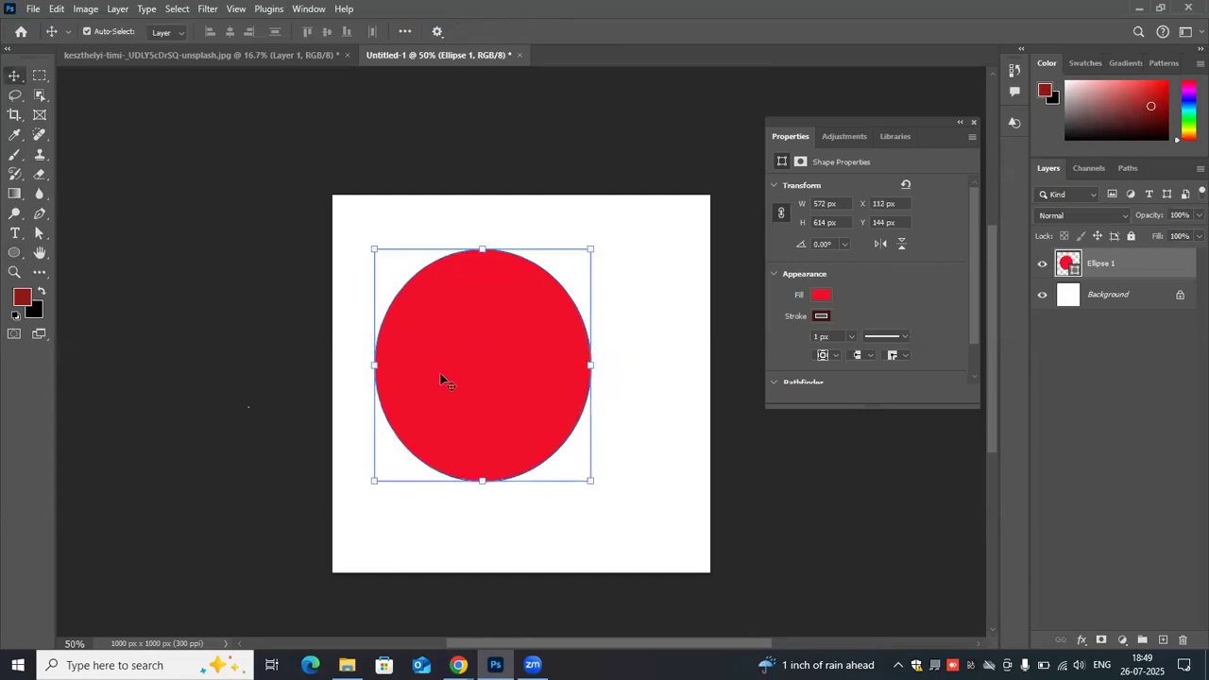
key(Delete)
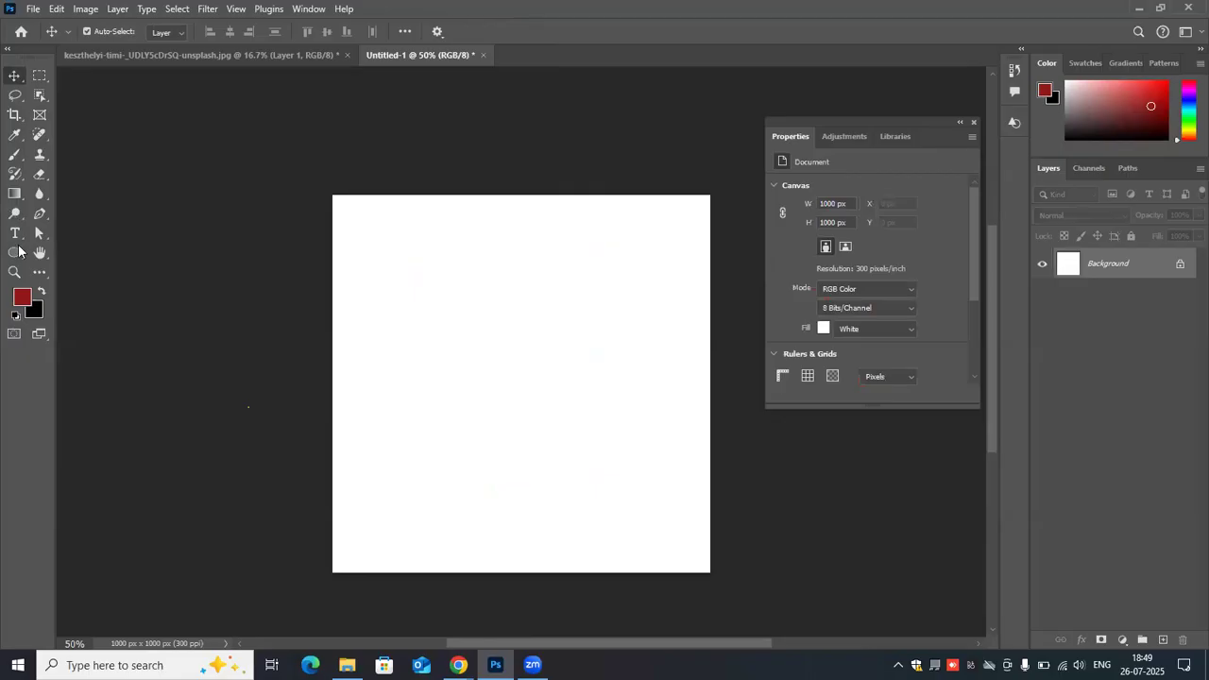
- Draw a red octagon about 258 × 266 px in the upper middle of the canvas with the Polygon tool
key(u)
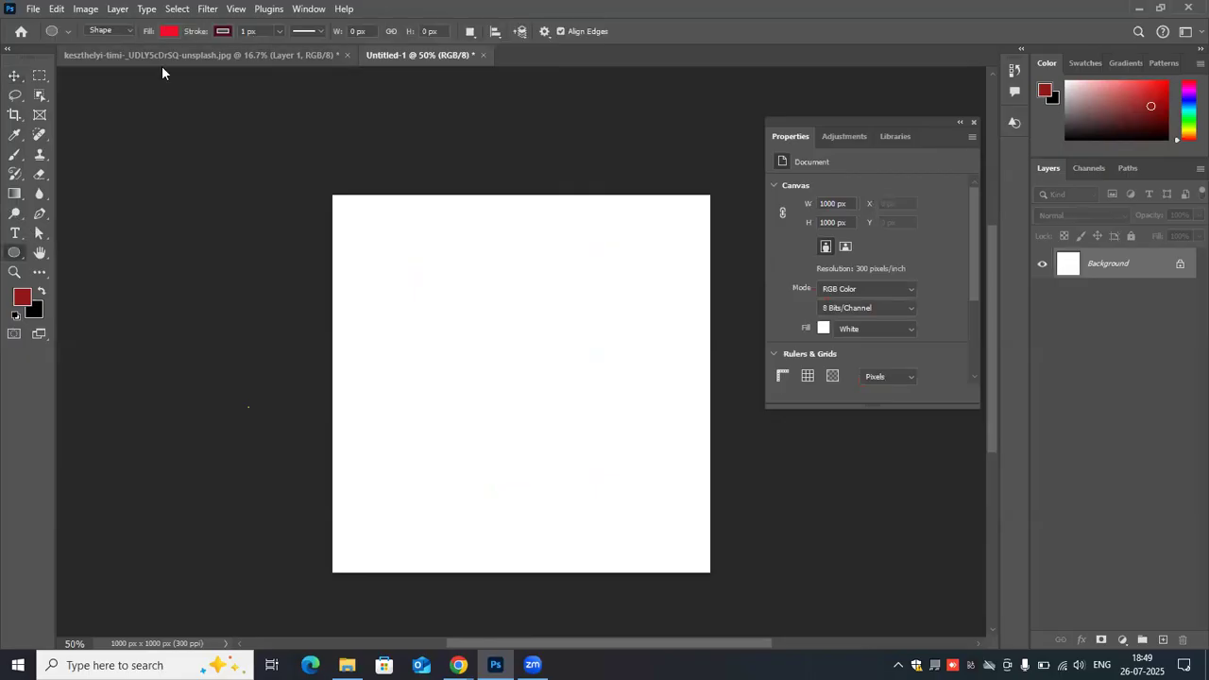
right_click(22, 257)
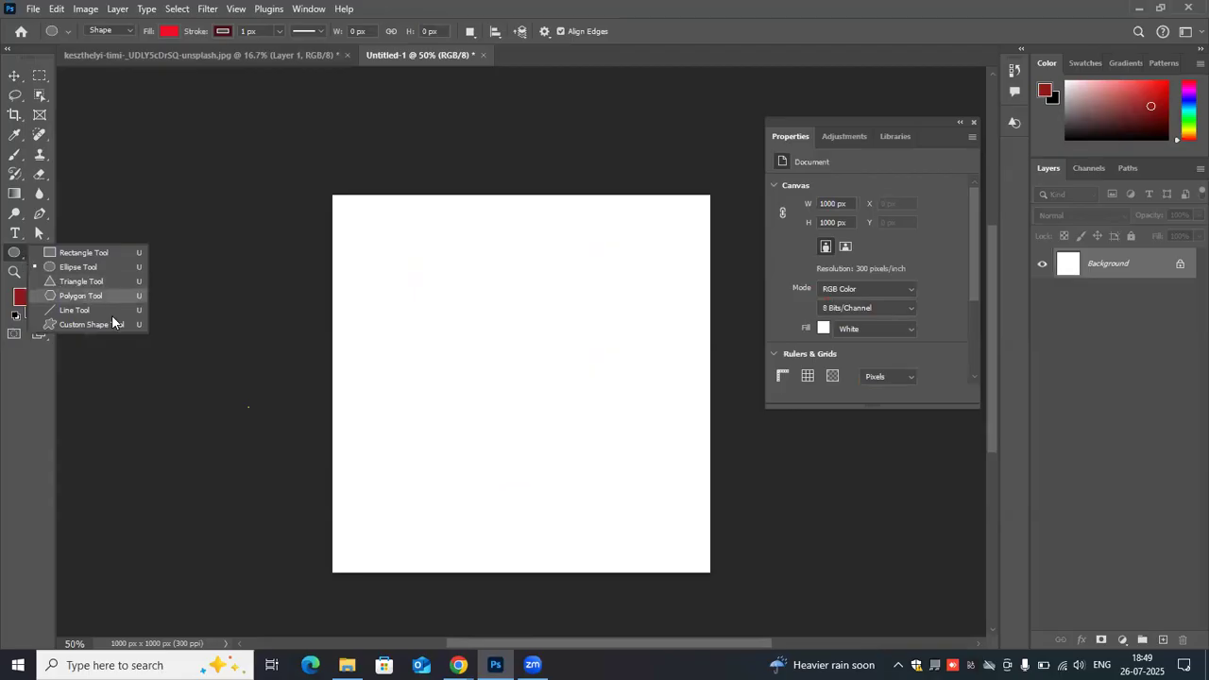
click(442, 248)
key(shift+u)
key(shift+u)
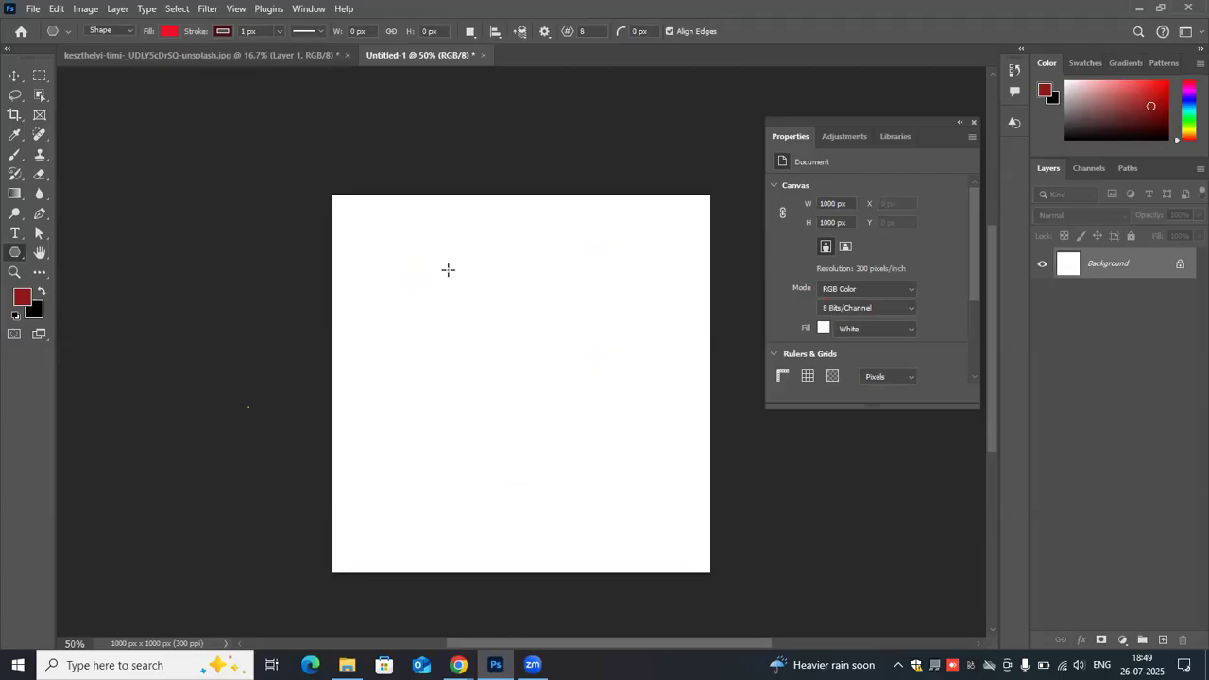
drag(442, 247, 540, 345)
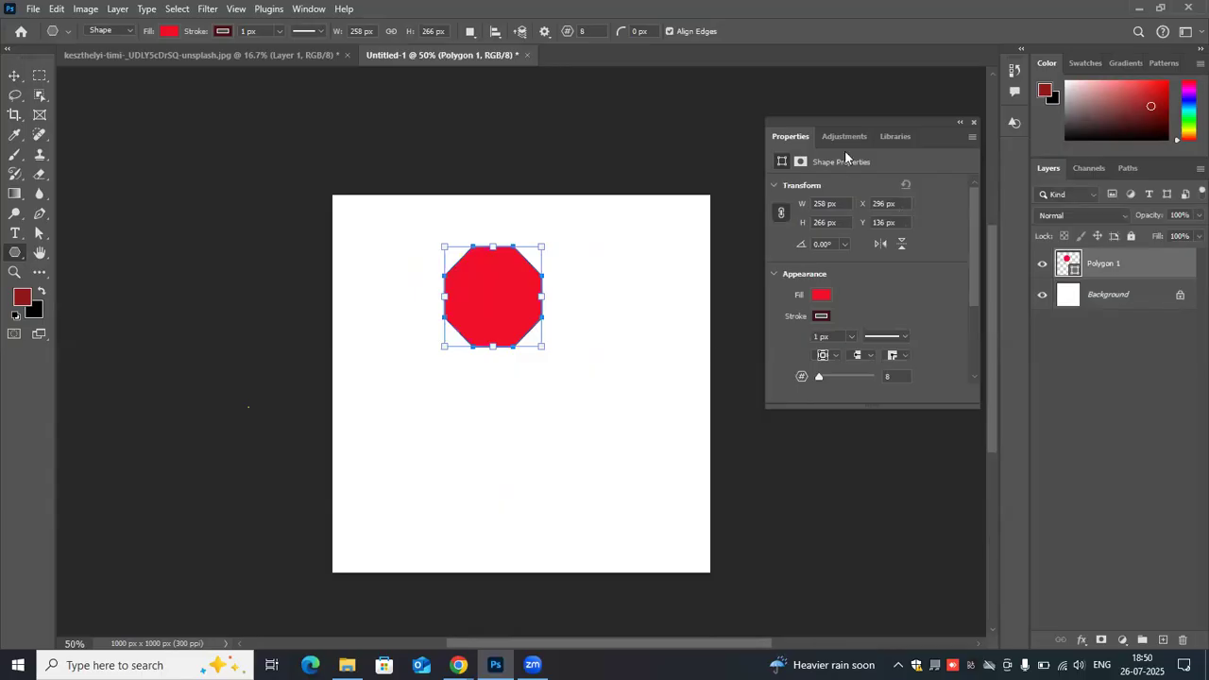
scroll(778, 243, down, 2)
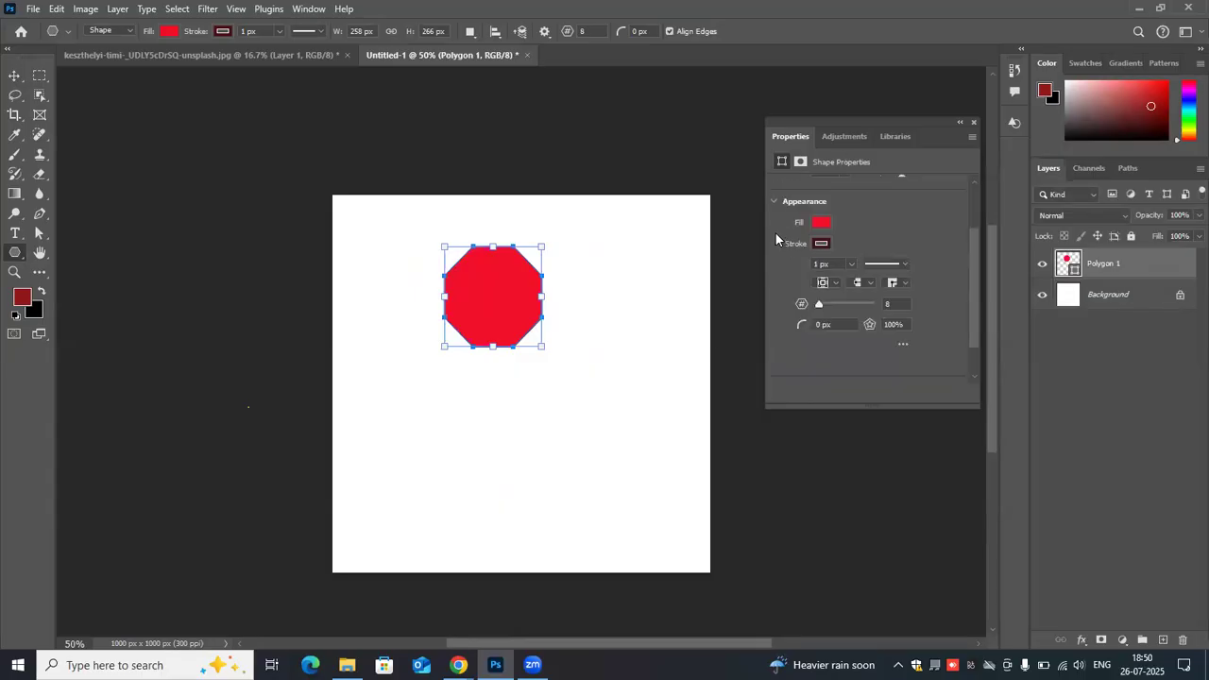
scroll(776, 238, up, 2)
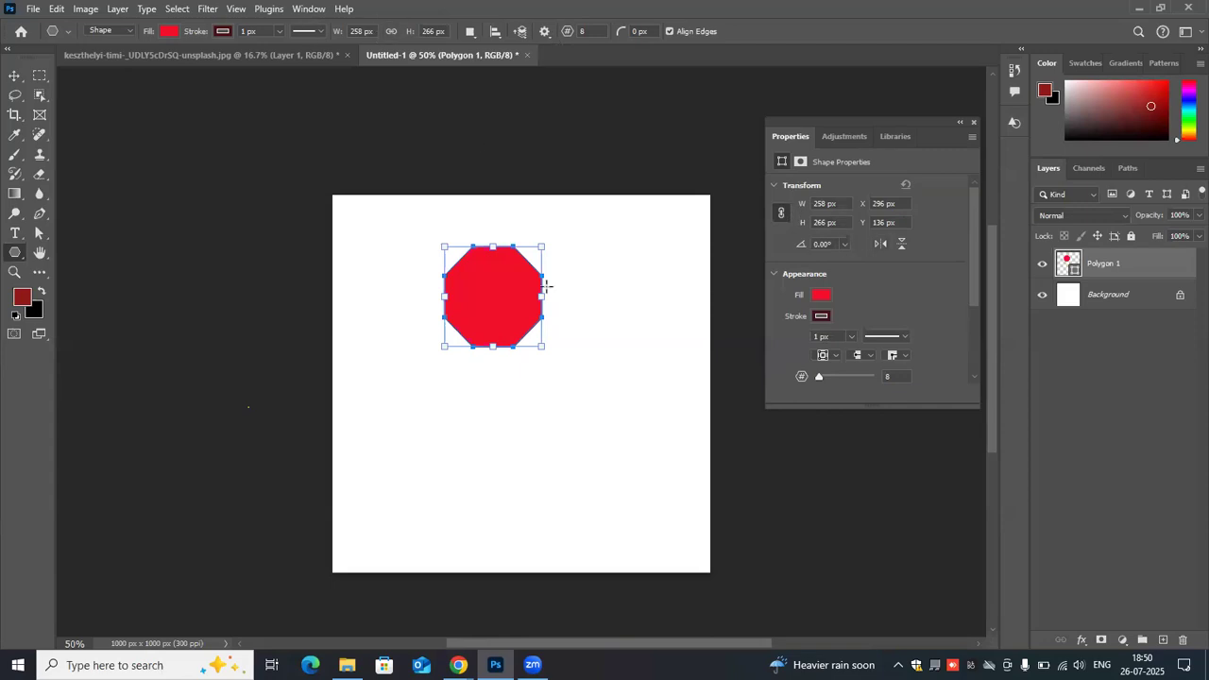
- Create a red 12-sided polygon 258 × 266 px overlapping the lower right of the octagon
click(505, 291)
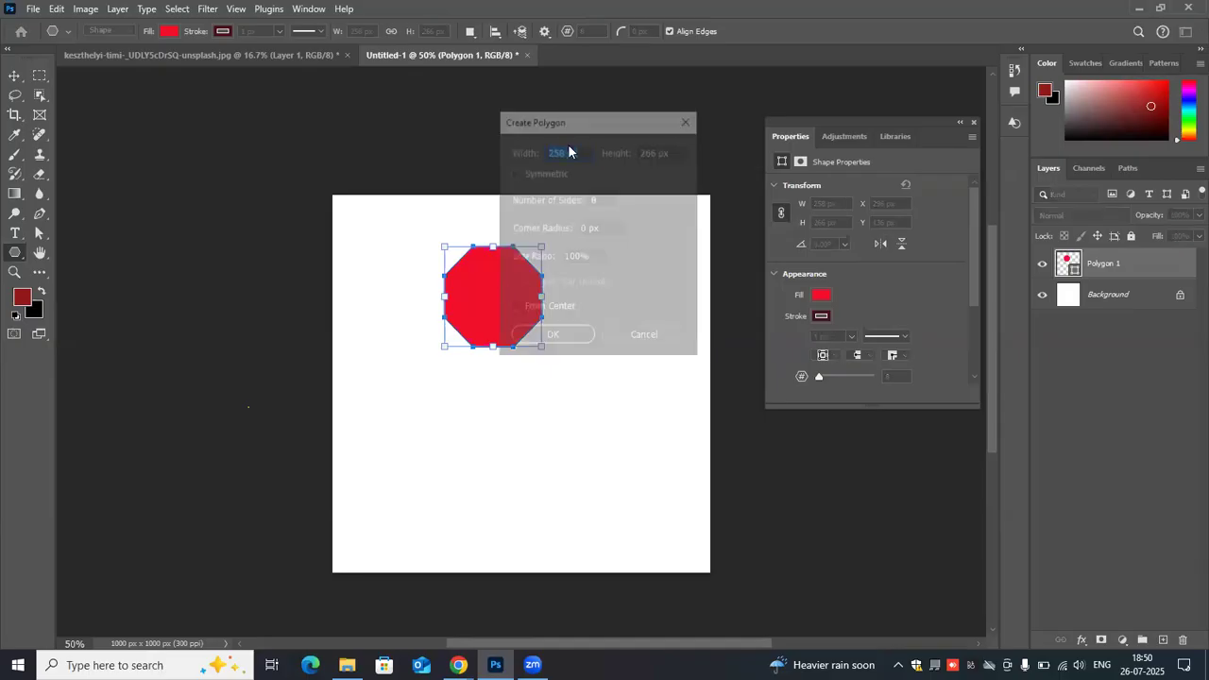
double_click(596, 199)
key(BackSpace)
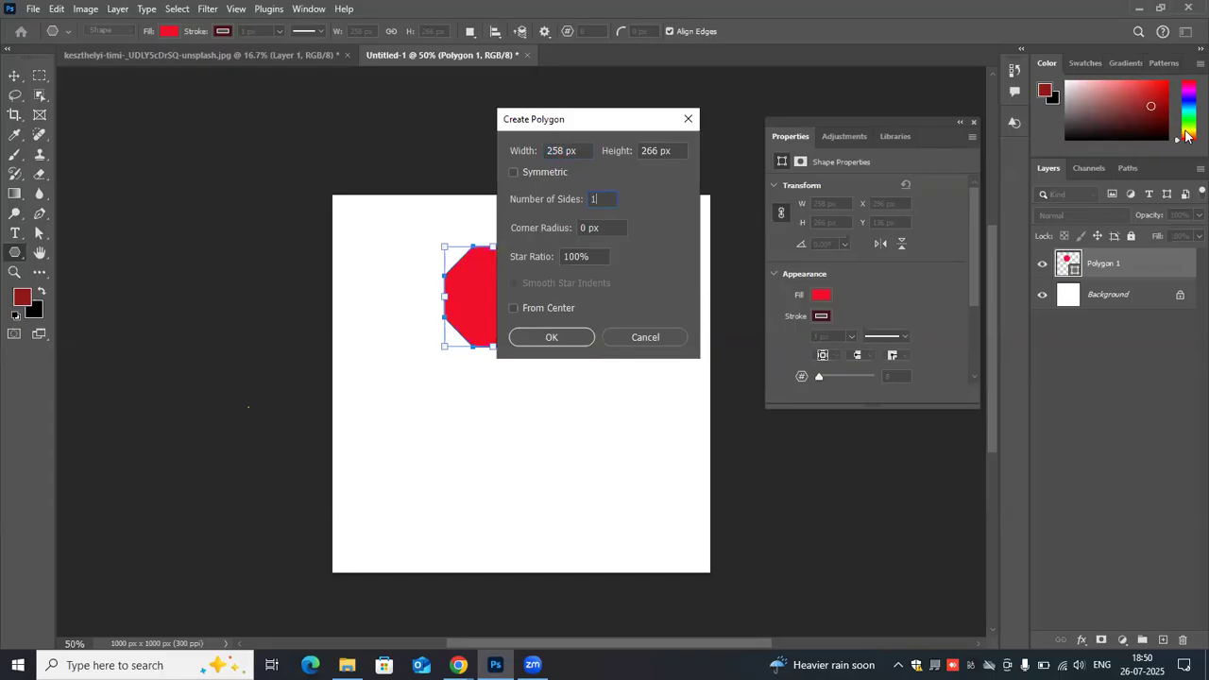
click(551, 337)
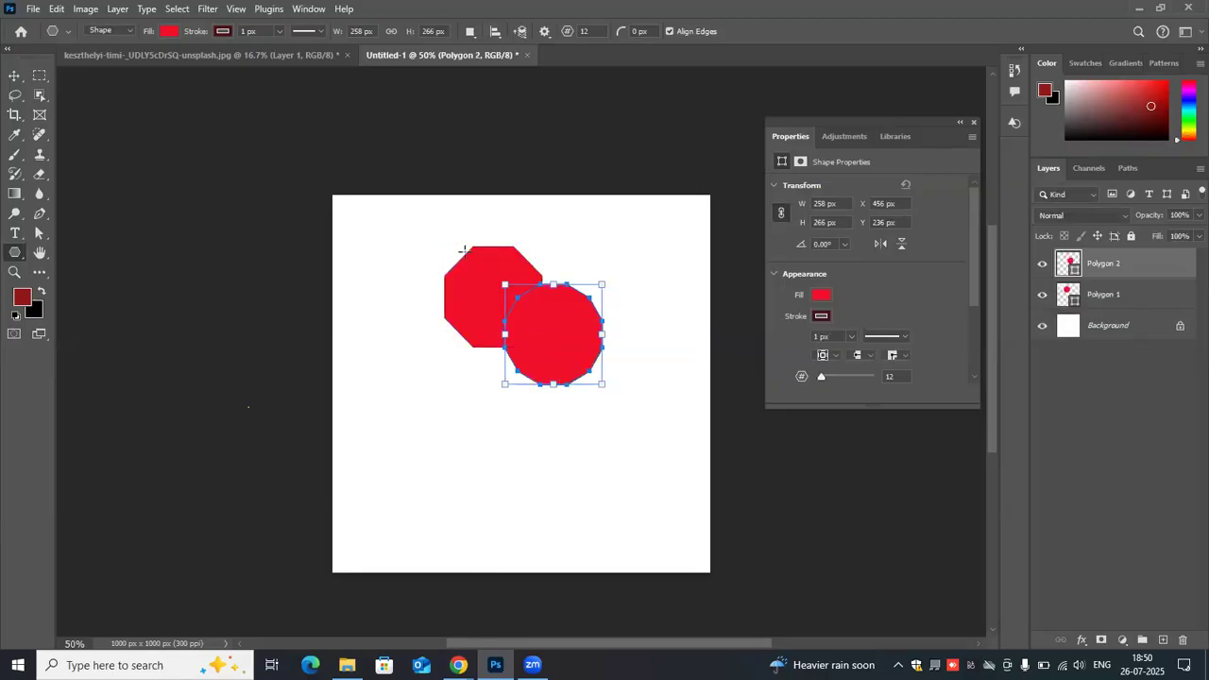
- Draw another 12-sided polygon about 326 × 284 px and undo the last two polygons
drag(440, 432, 417, 427)
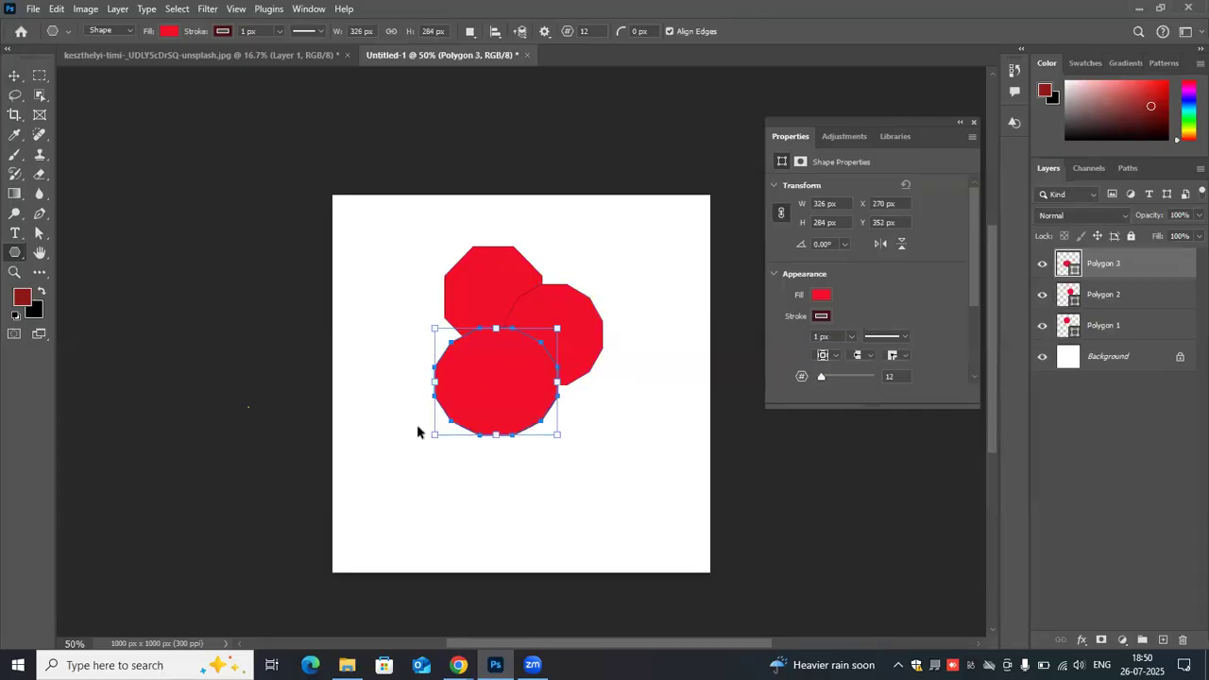
key(ctrl+z)
key(ctrl+z)
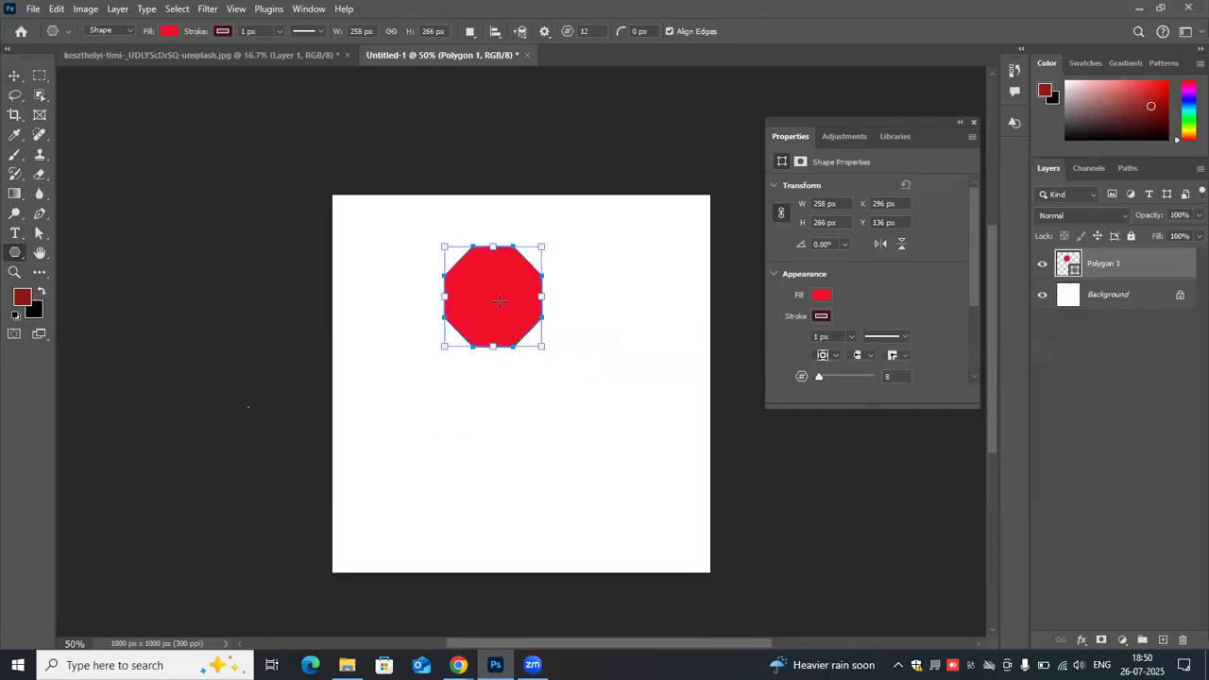
- Create a 12-sided polygon 258 × 266 px and move it directly below the red octagon
click(655, 369)
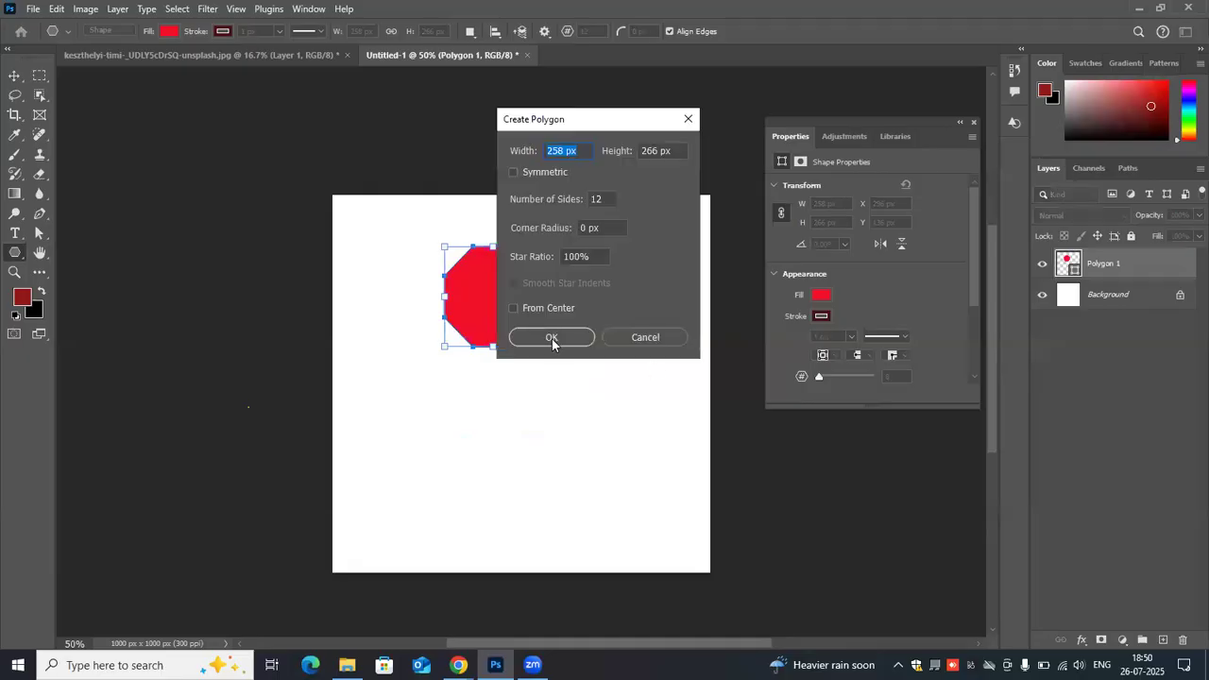
key(Return)
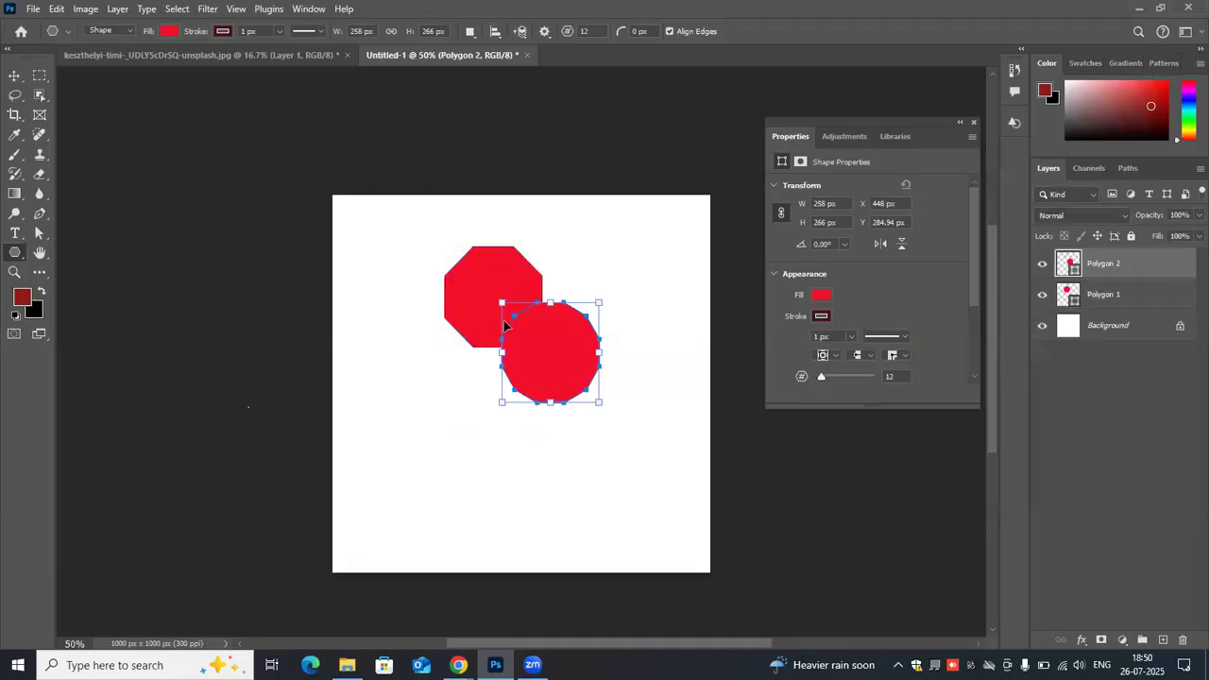
key(v)
drag(567, 359, 573, 444)
click(462, 386)
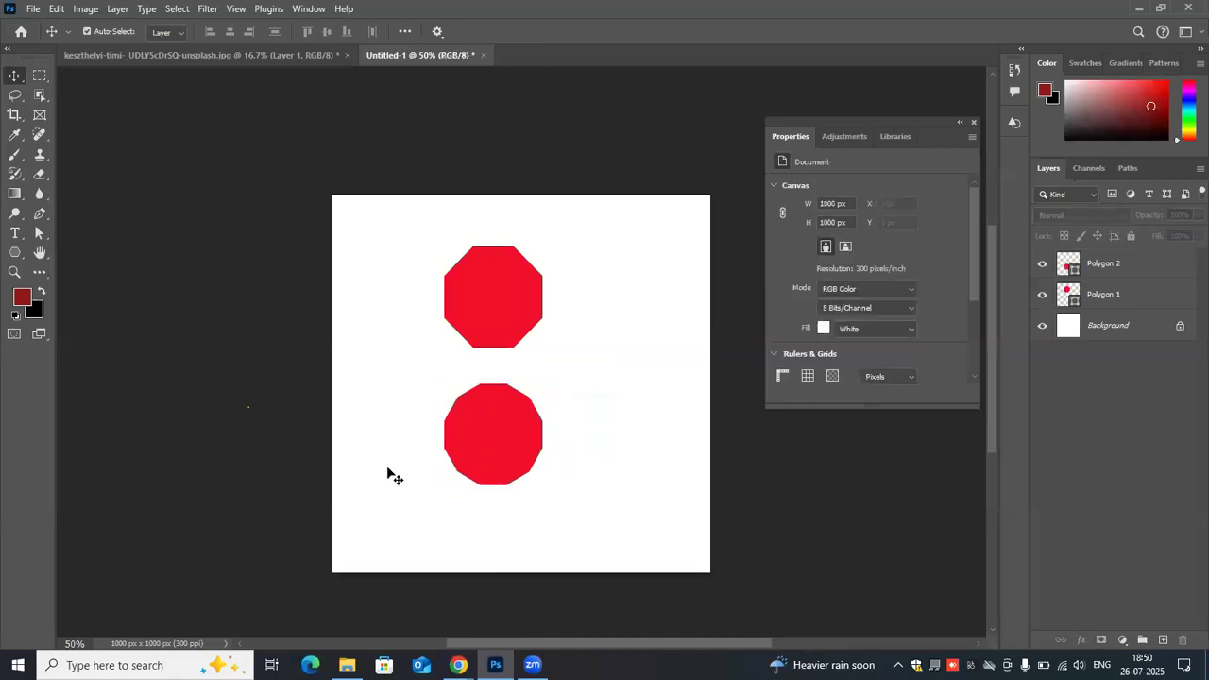
- Delete both polygons and draw a horizontal line about 636 px long near the canvas's upper edge
drag(418, 215, 614, 530)
key(Delete)
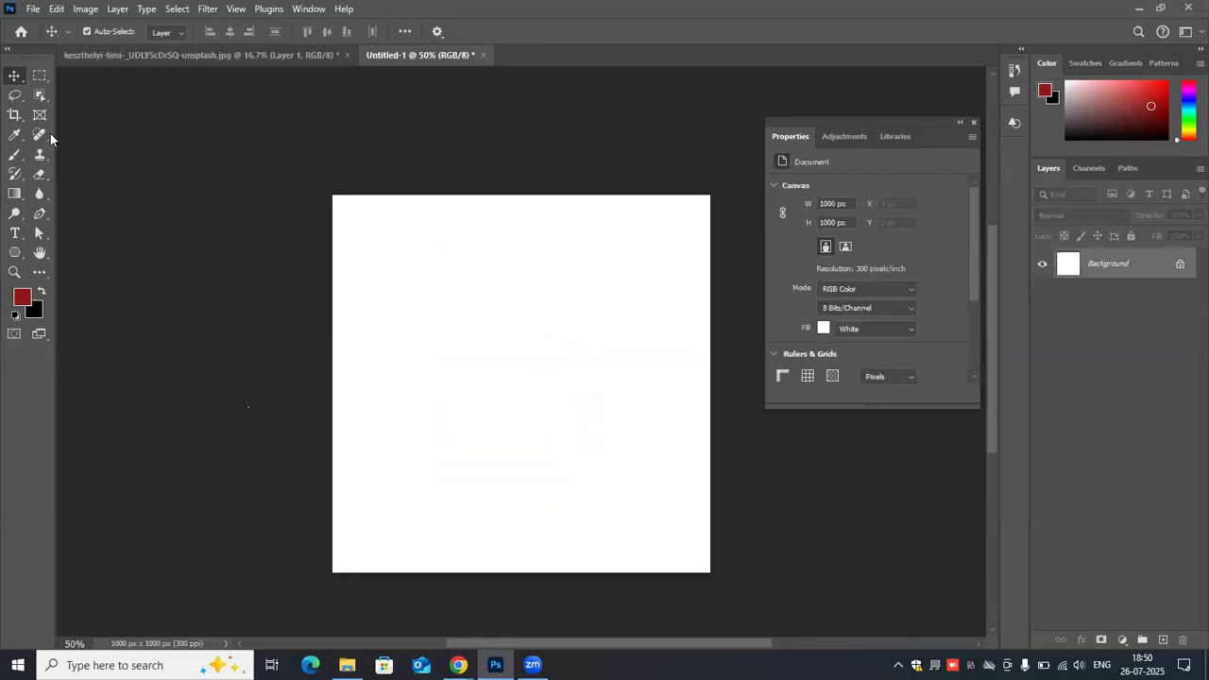
click(15, 253)
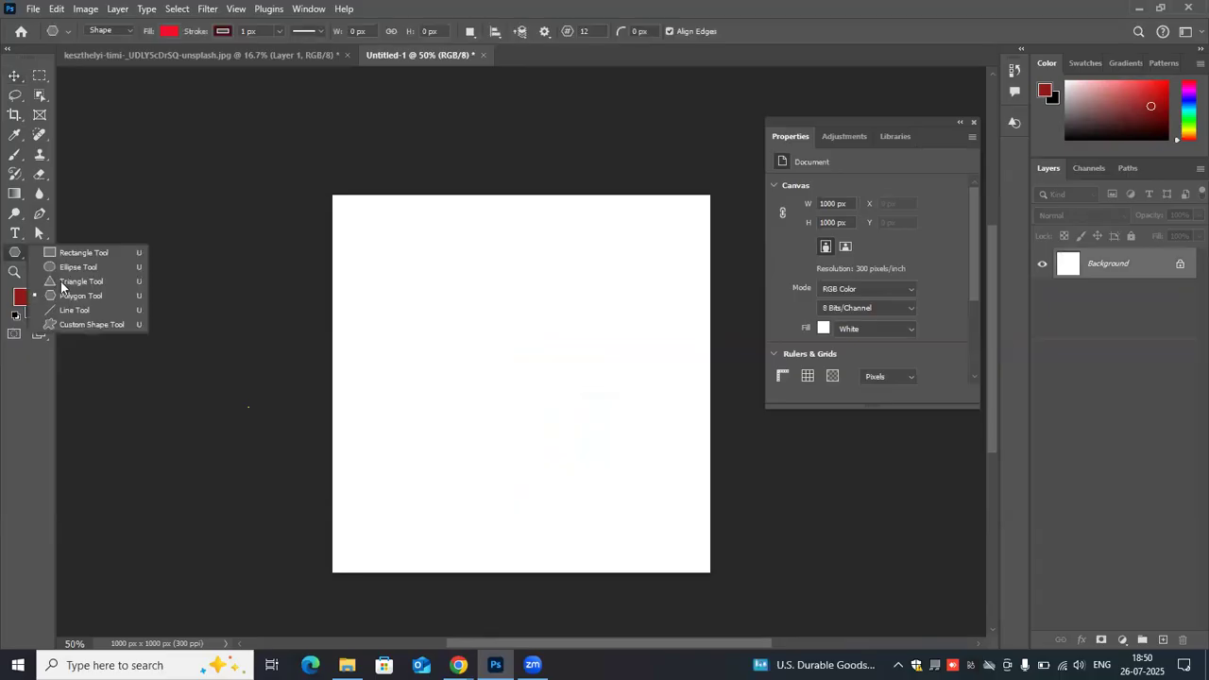
click(377, 251)
key(shift+u)
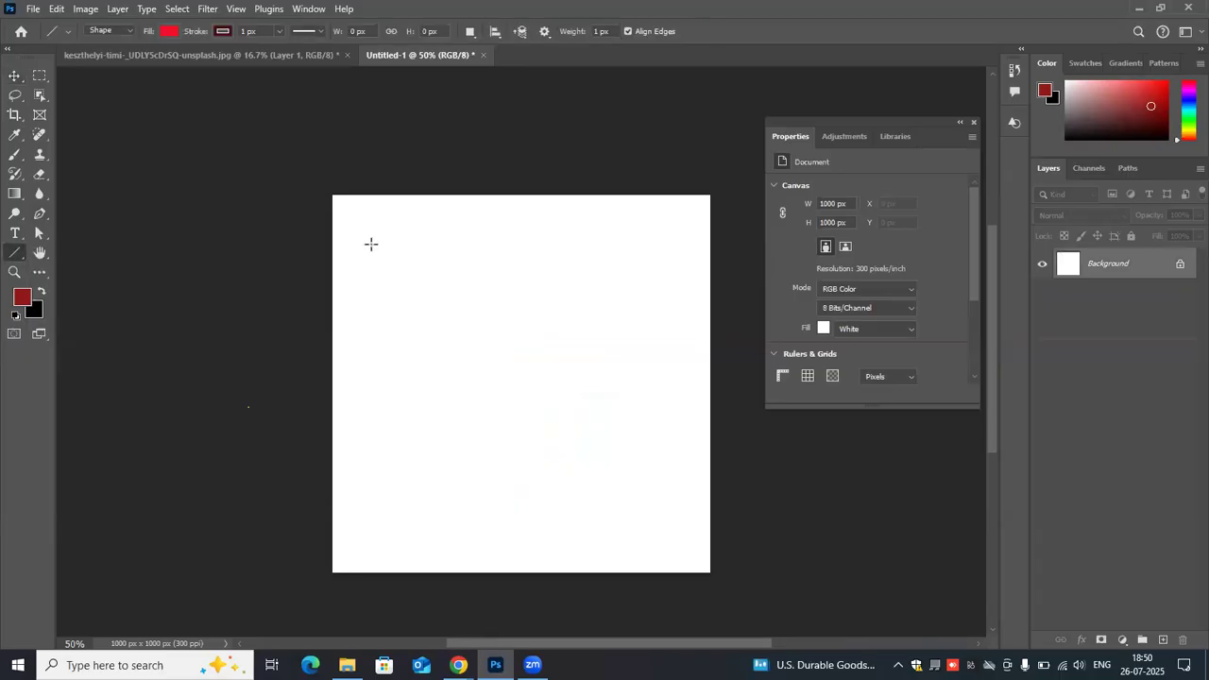
drag(370, 244, 610, 256)
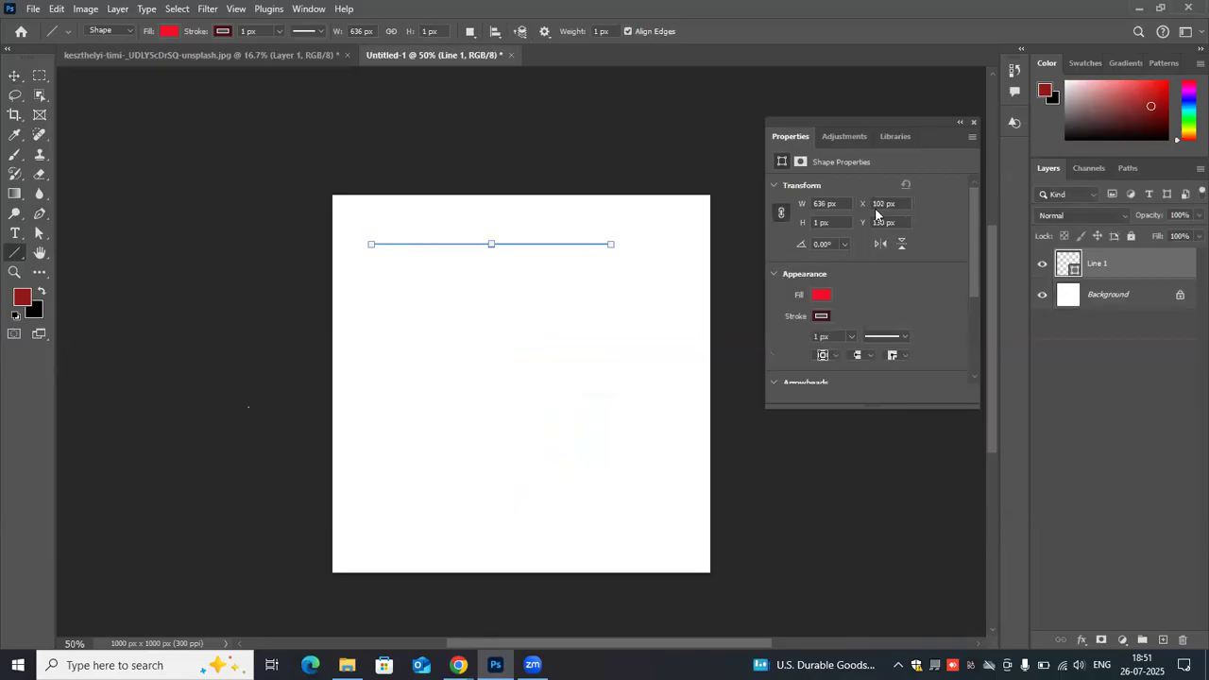
scroll(853, 350, down, 2)
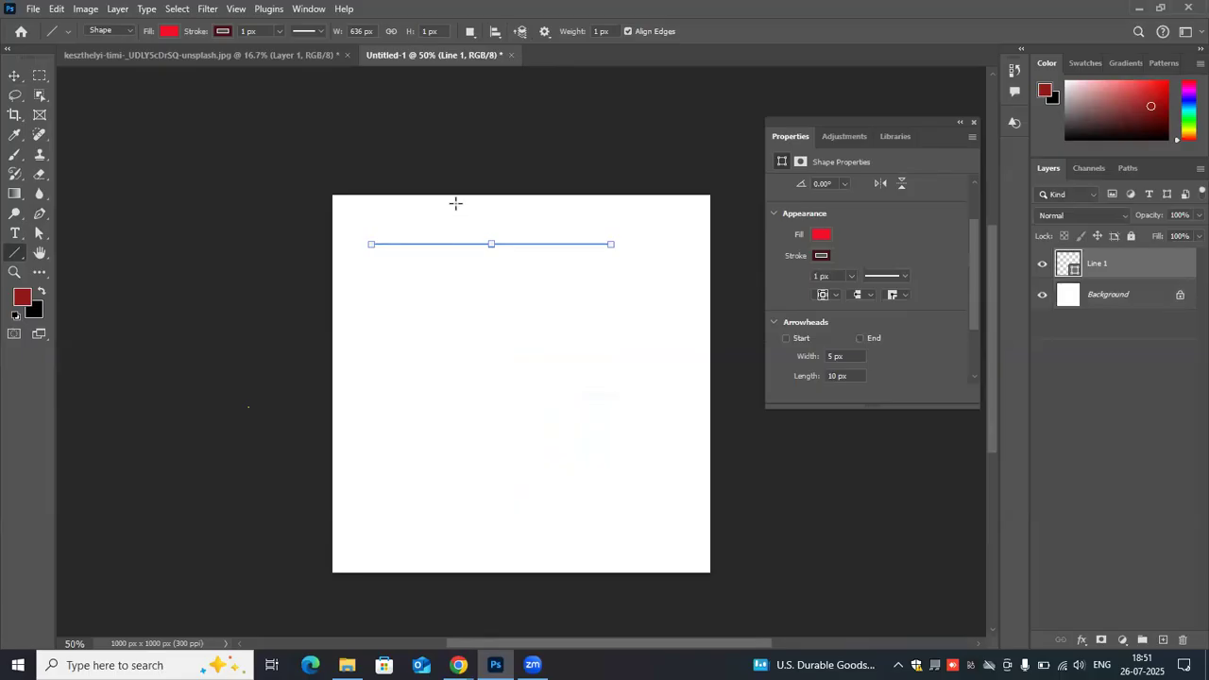
- Draw another line near the middle of the canvas and delete all lines
drag(475, 413, 456, 441)
key(v)
drag(339, 206, 610, 434)
key(Delete)
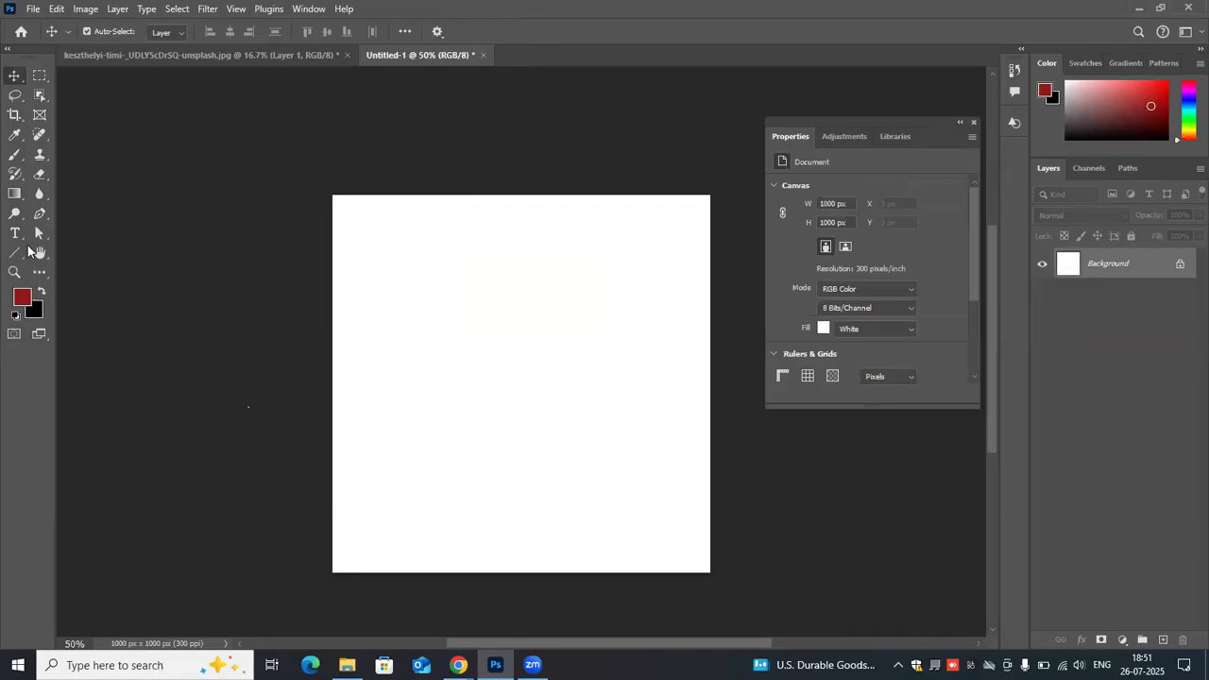
- Activate the Custom Shape tool and load the Legacy Shapes and More set into the shape library
drag(18, 258, 113, 321)
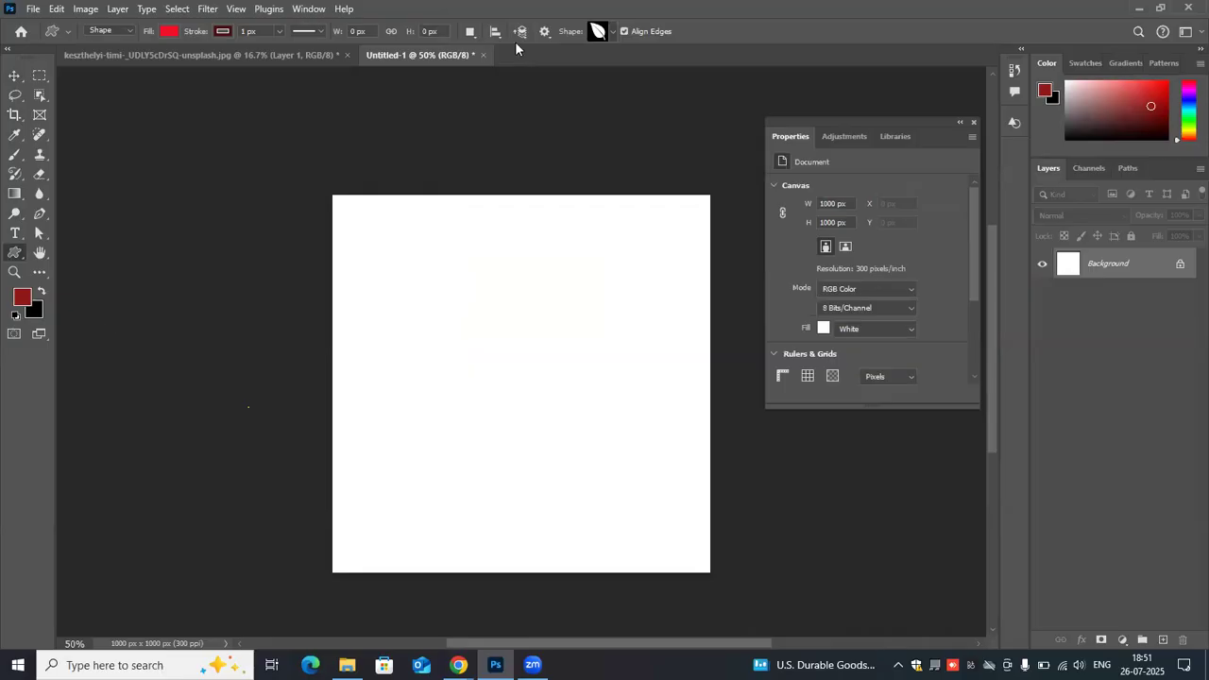
click(310, 9)
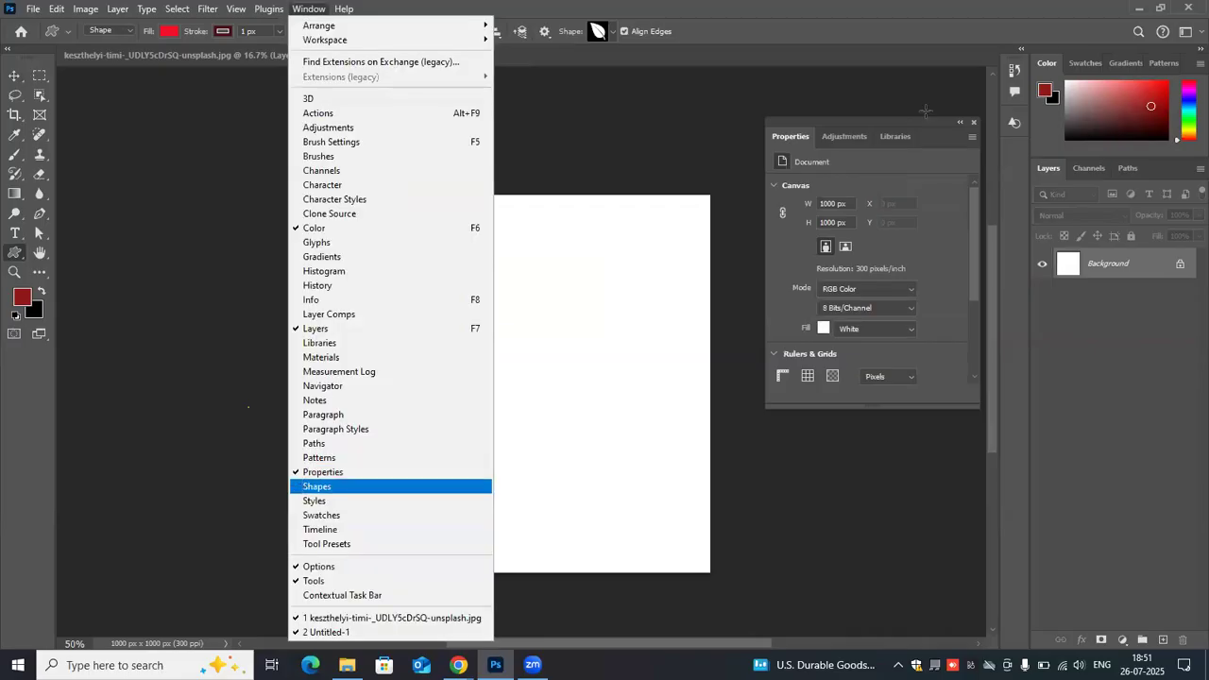
click(321, 486)
drag(933, 111, 603, 69)
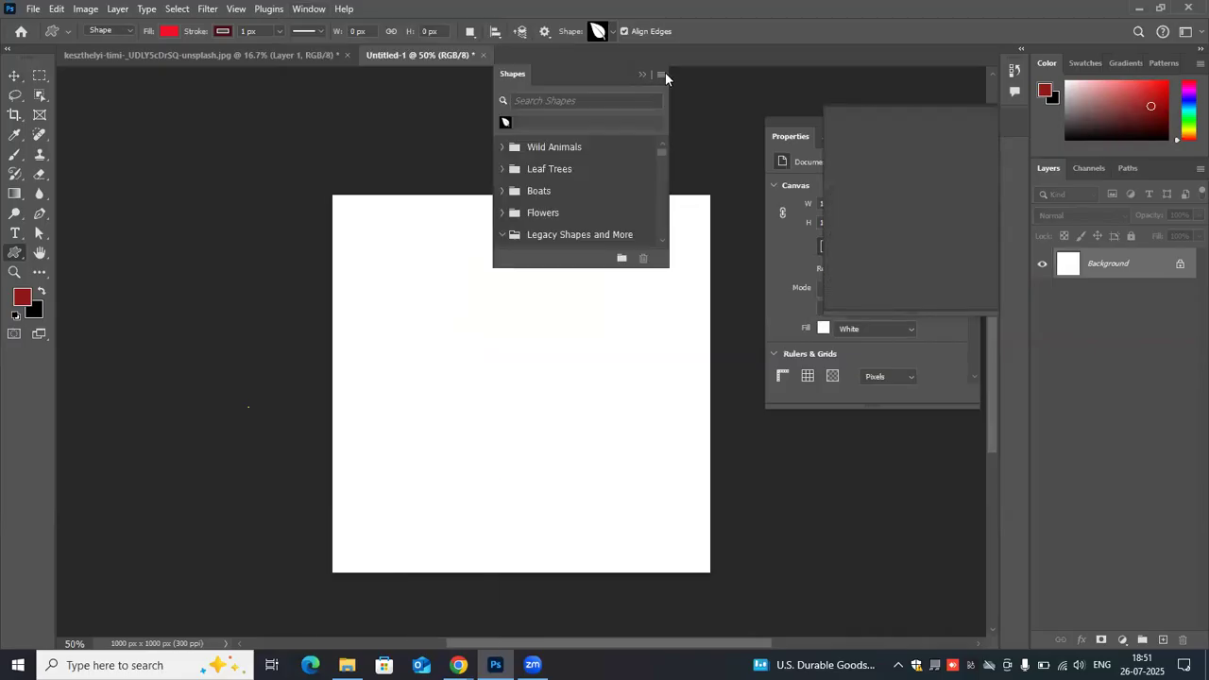
click(664, 74)
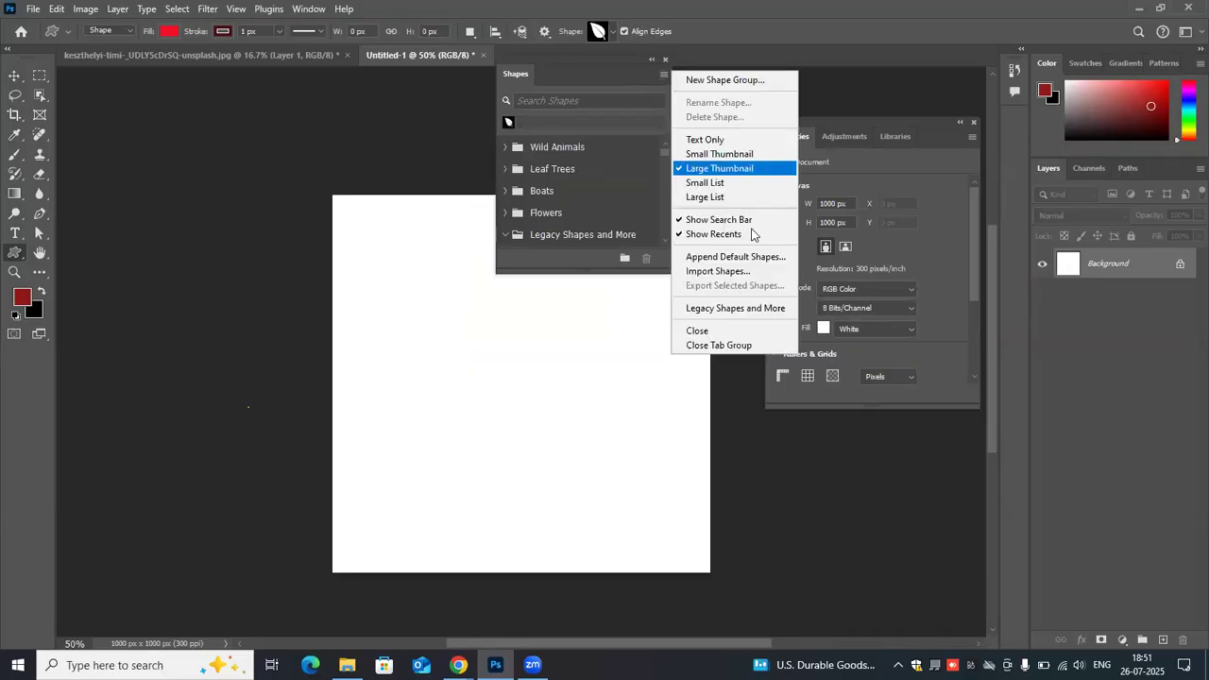
click(758, 303)
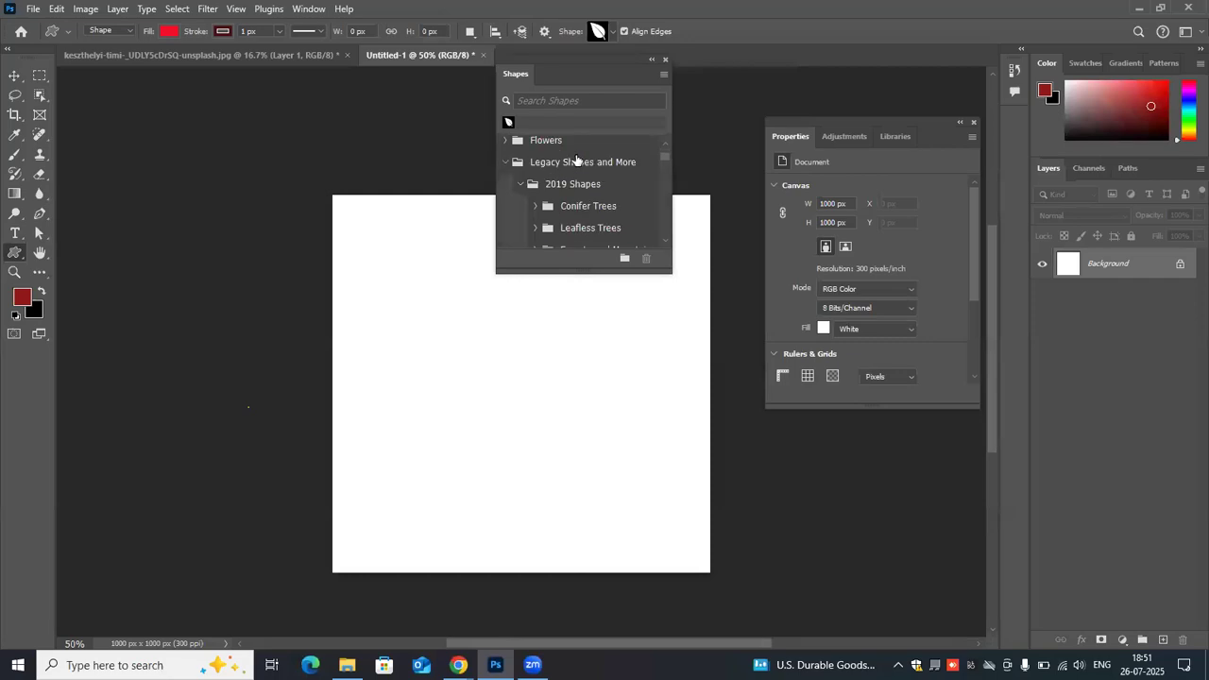
- Choose the palm tree from the Leaf Trees shapes and draw it about 320 × 468 px on the canvas's left half
scroll(576, 160, down, 5)
scroll(575, 159, down, 2)
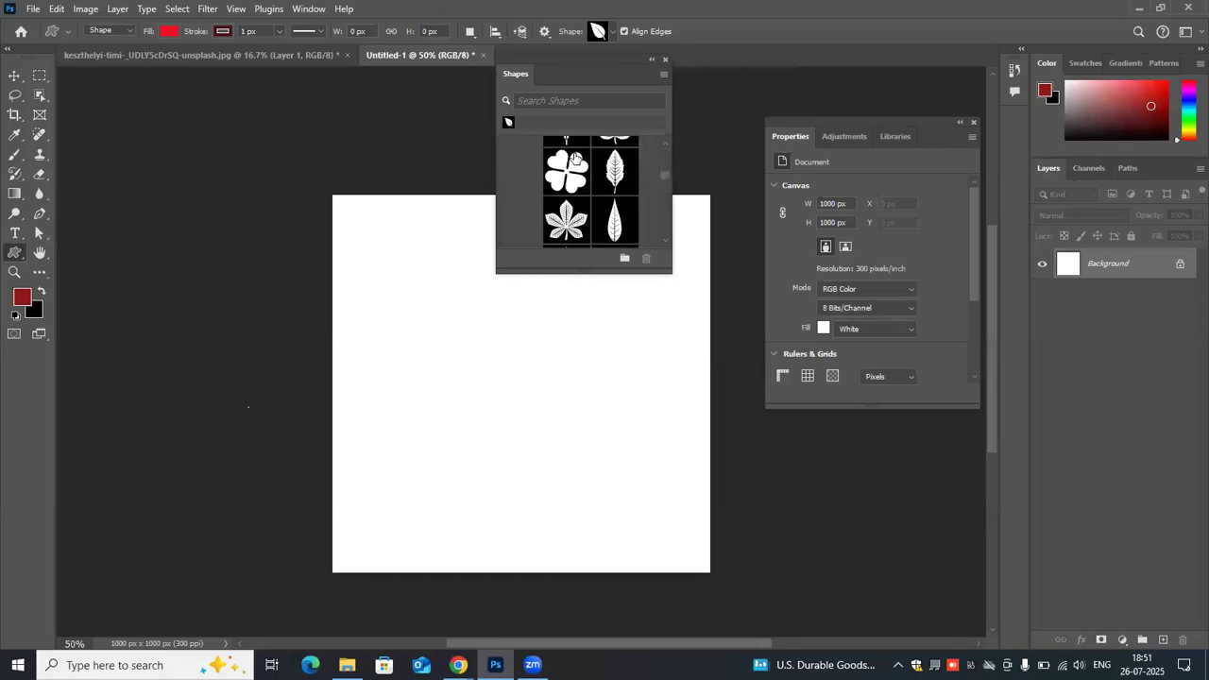
scroll(576, 158, up, 4)
scroll(578, 160, up, 2)
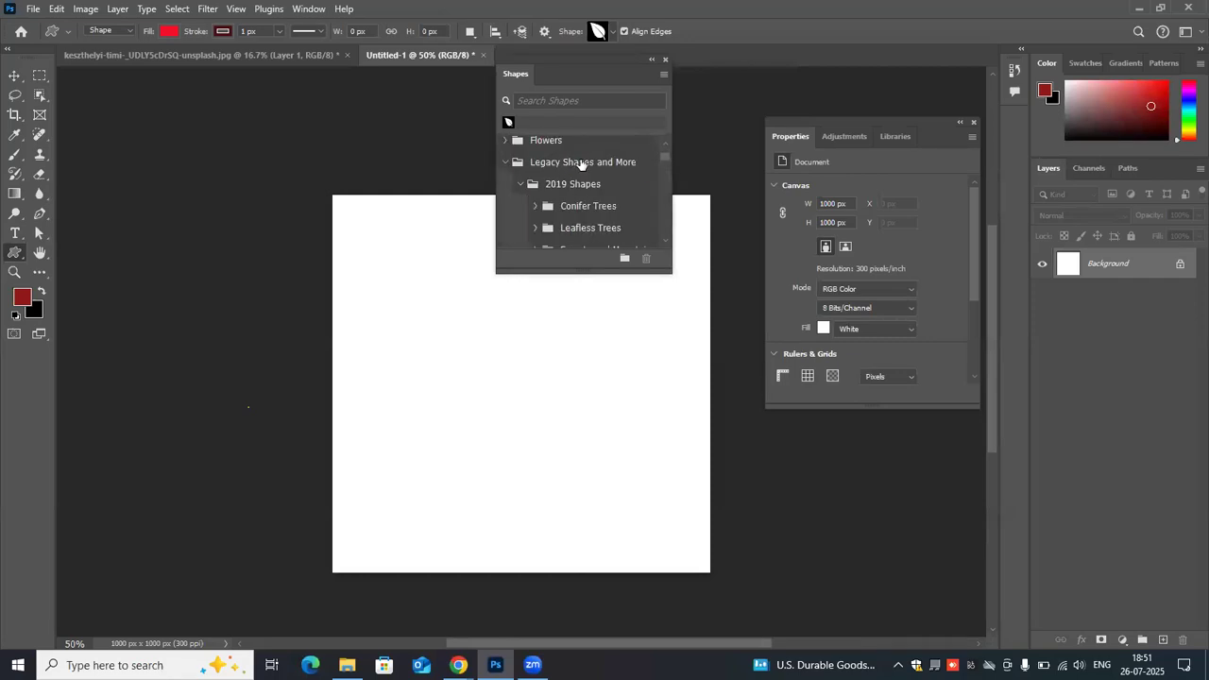
scroll(581, 164, down, 1)
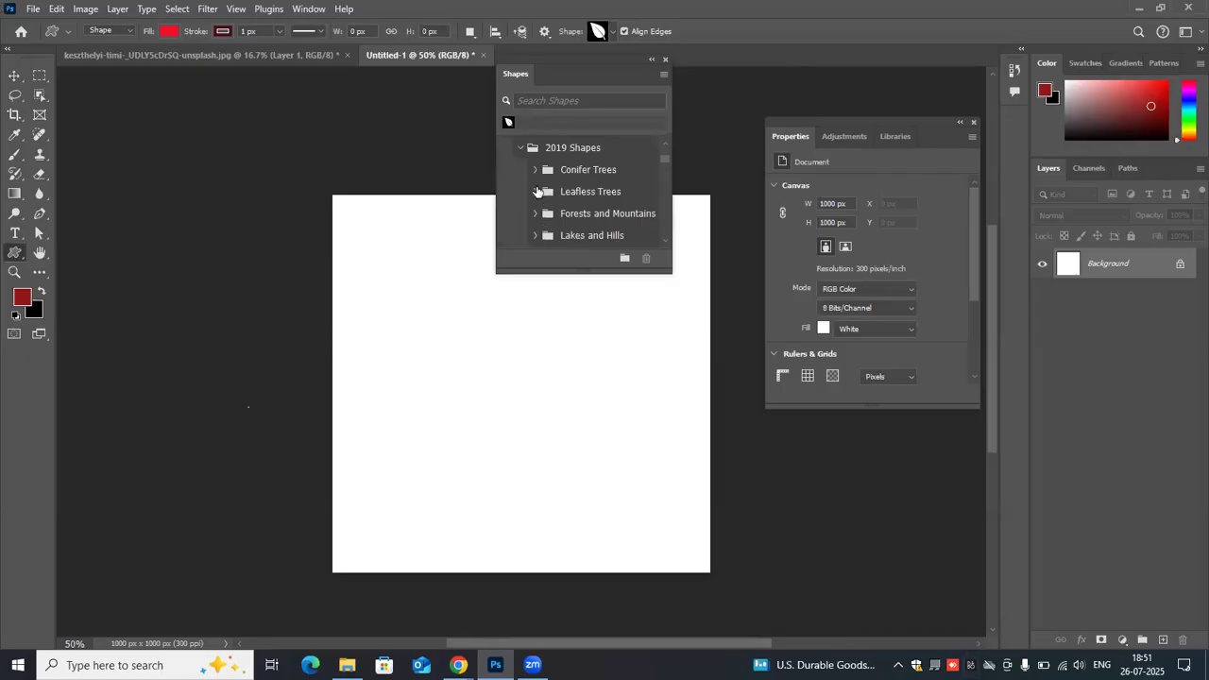
scroll(537, 192, up, 2)
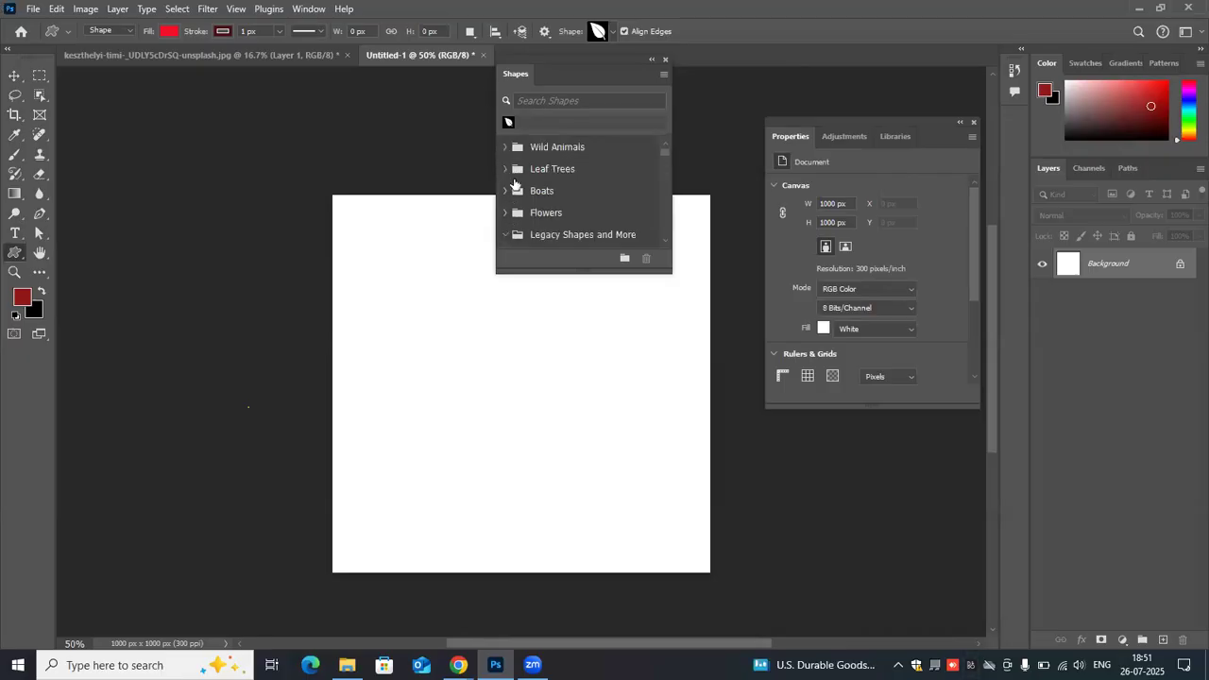
click(513, 176)
scroll(570, 207, down, 2)
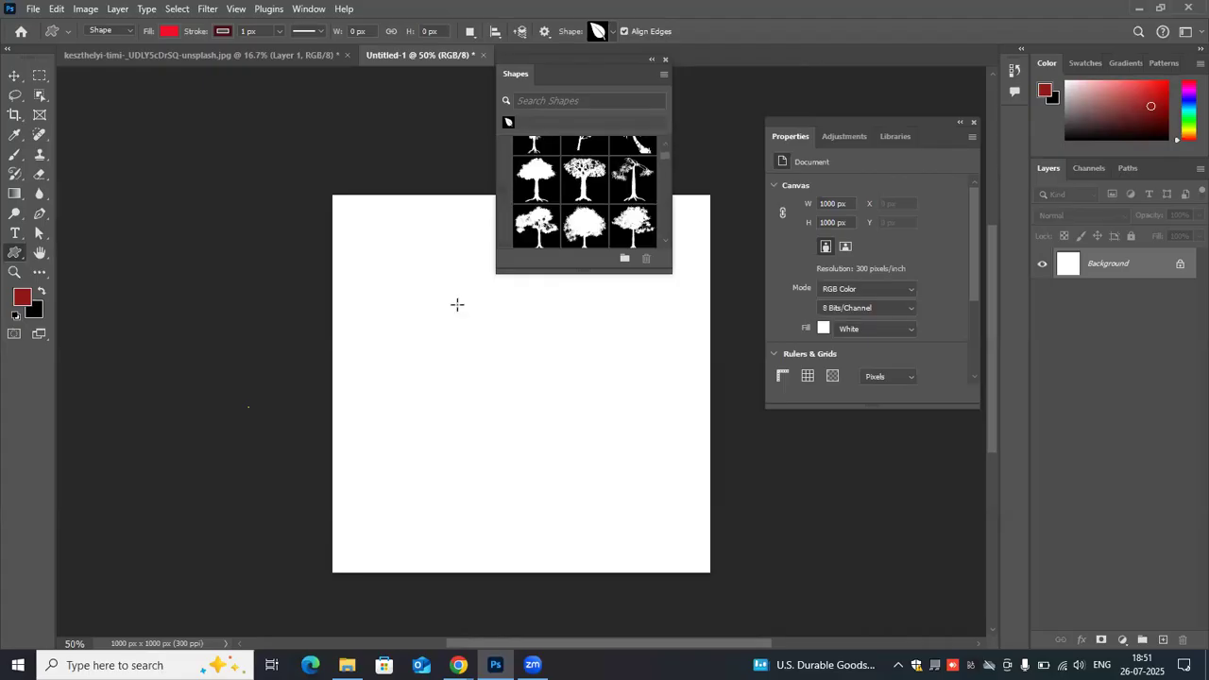
scroll(537, 192, down, 1)
click(536, 192)
drag(386, 274, 508, 452)
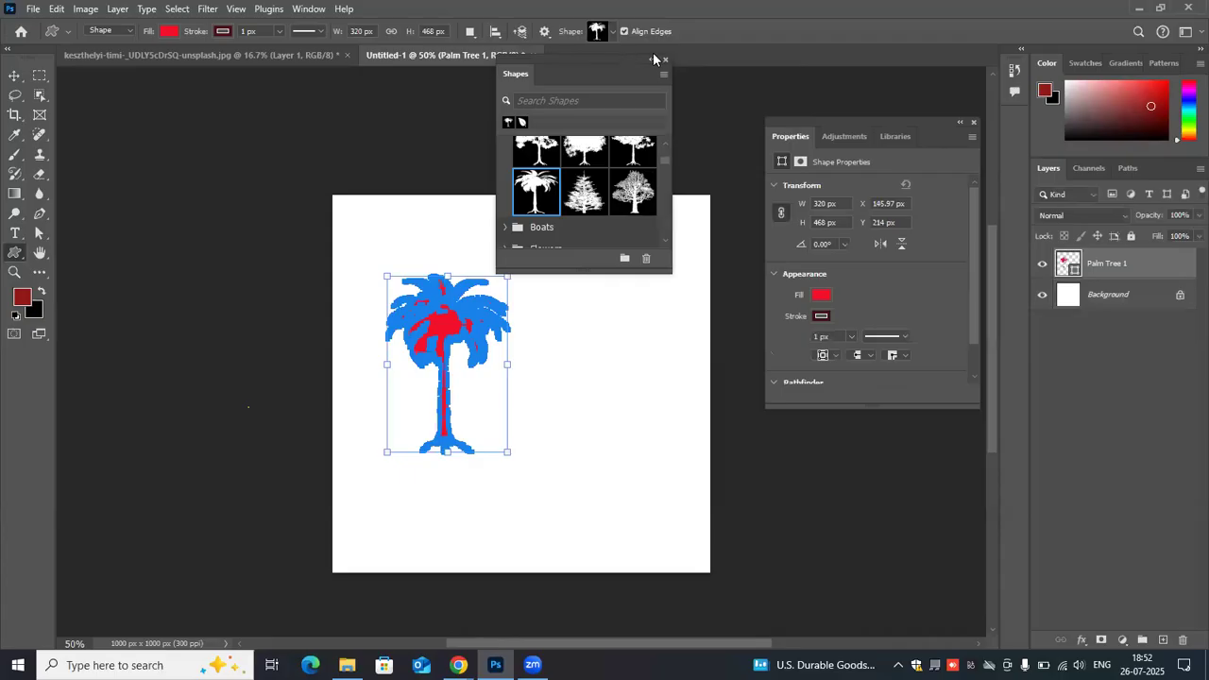
- Move the shape library clear of the canvas and deselect the palm tree
drag(524, 75, 4, 80)
click(14, 76)
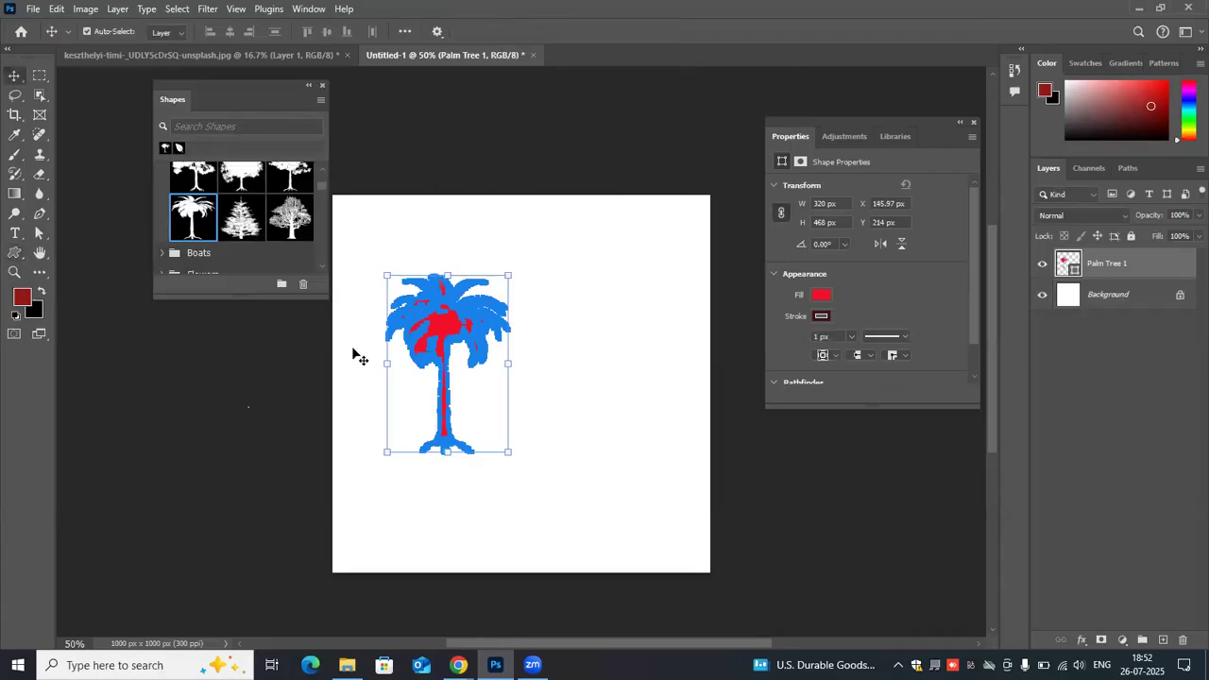
click(552, 377)
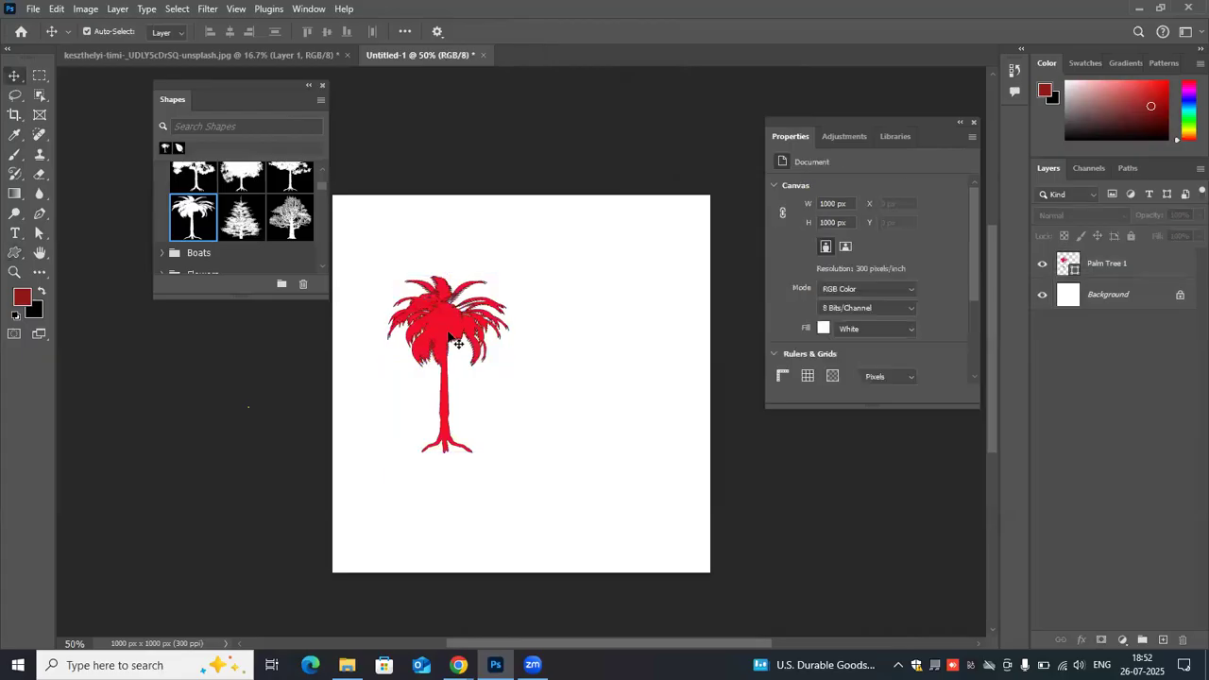
- Set the palm tree's fill to green #1b8f0b and deselect the tree
click(457, 343)
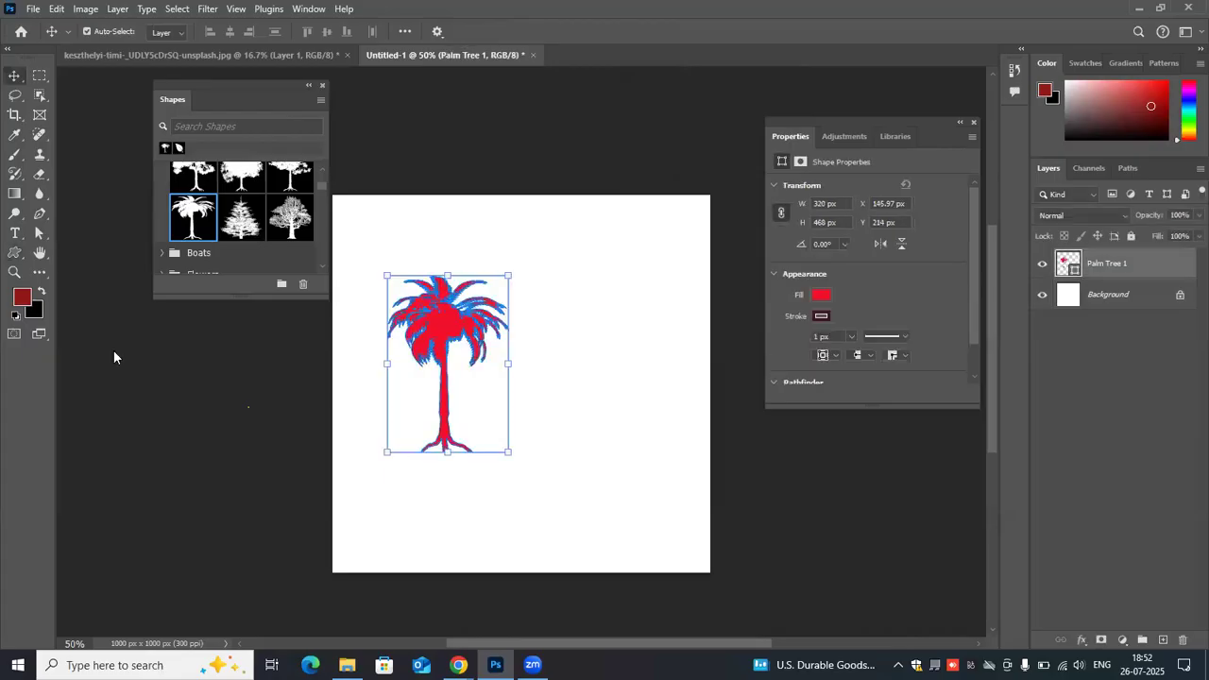
click(822, 295)
click(972, 324)
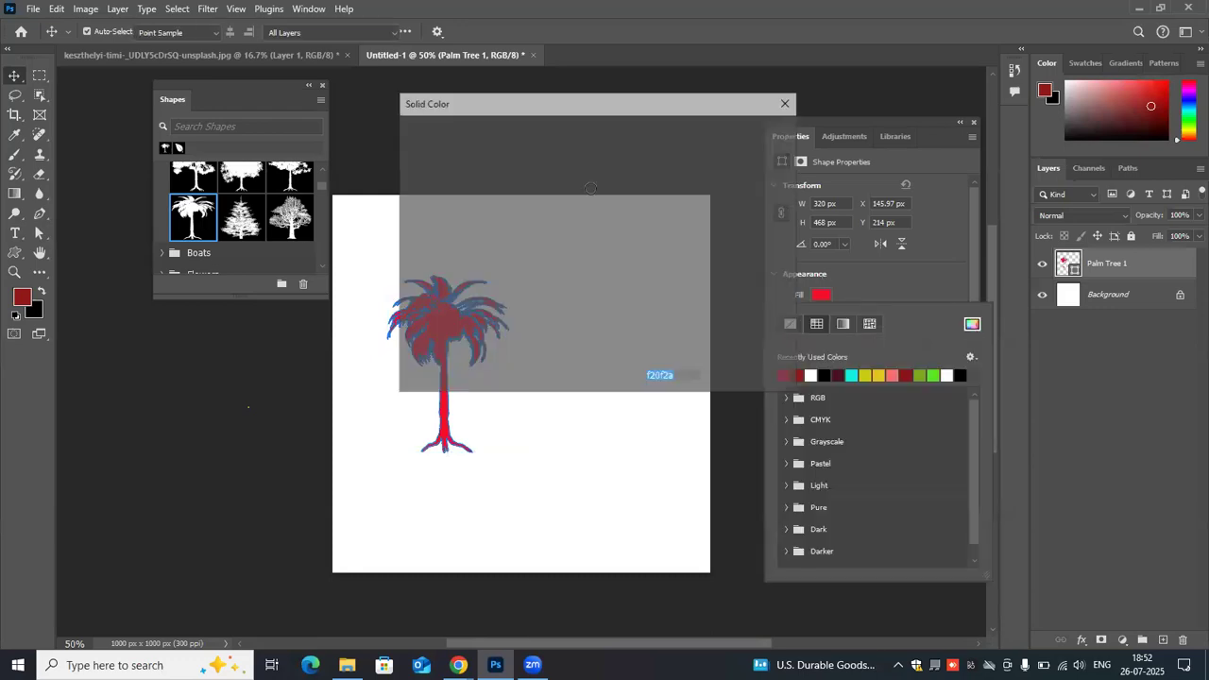
click(616, 272)
drag(580, 177, 582, 222)
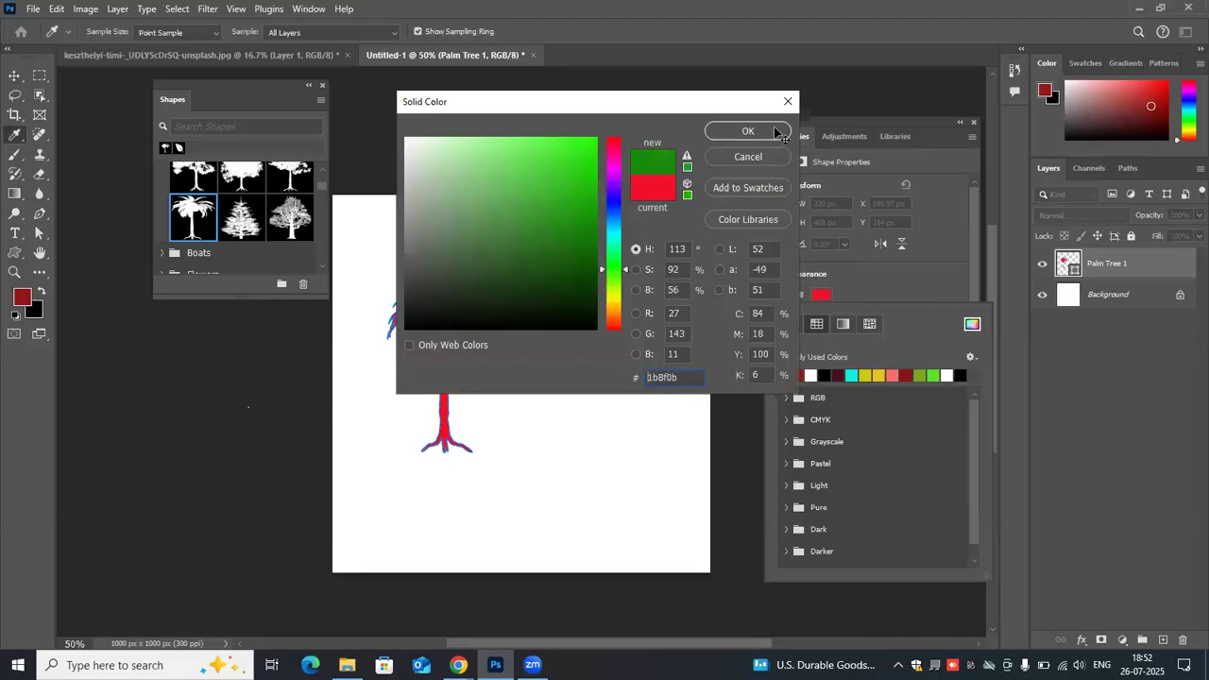
click(776, 132)
click(557, 292)
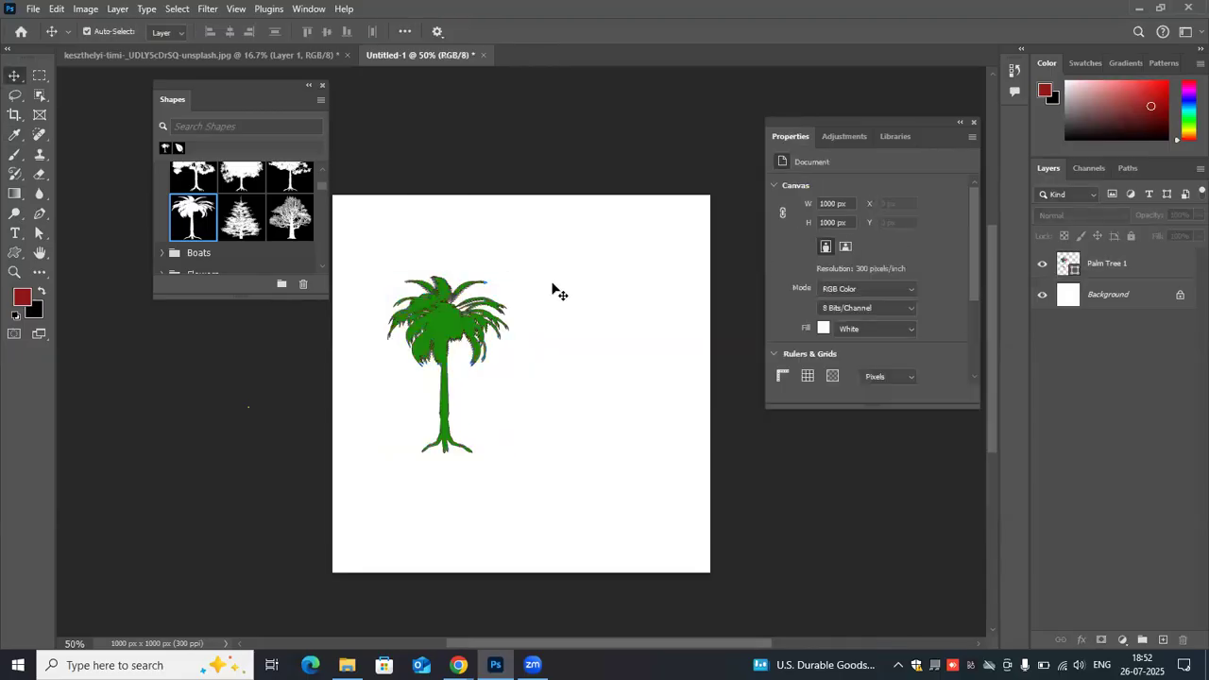
- Set the palm tree's stroke colour to dark green #1a3508 and deselect the tree
click(430, 304)
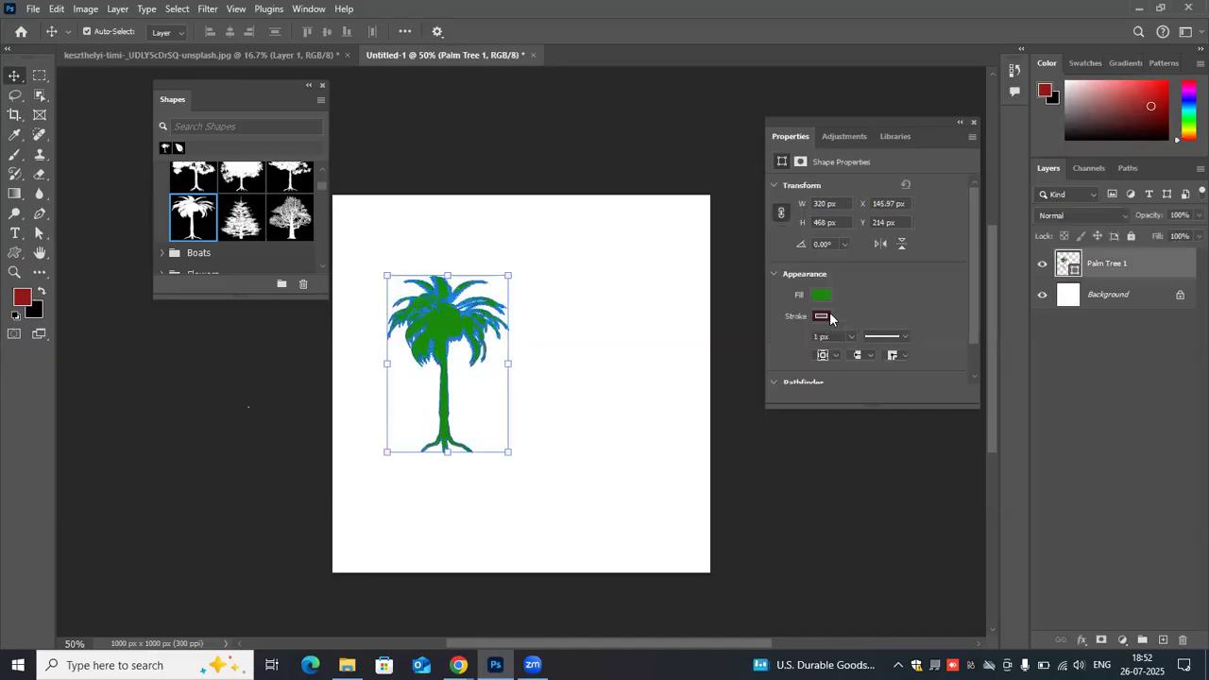
click(820, 315)
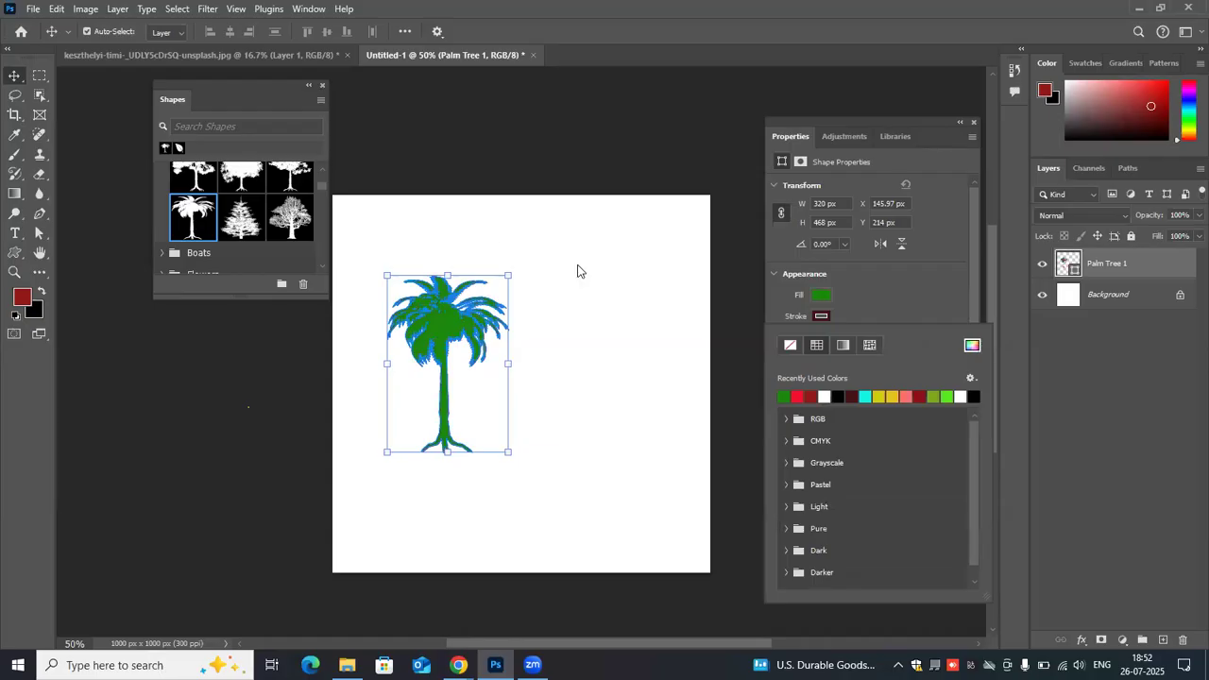
click(613, 278)
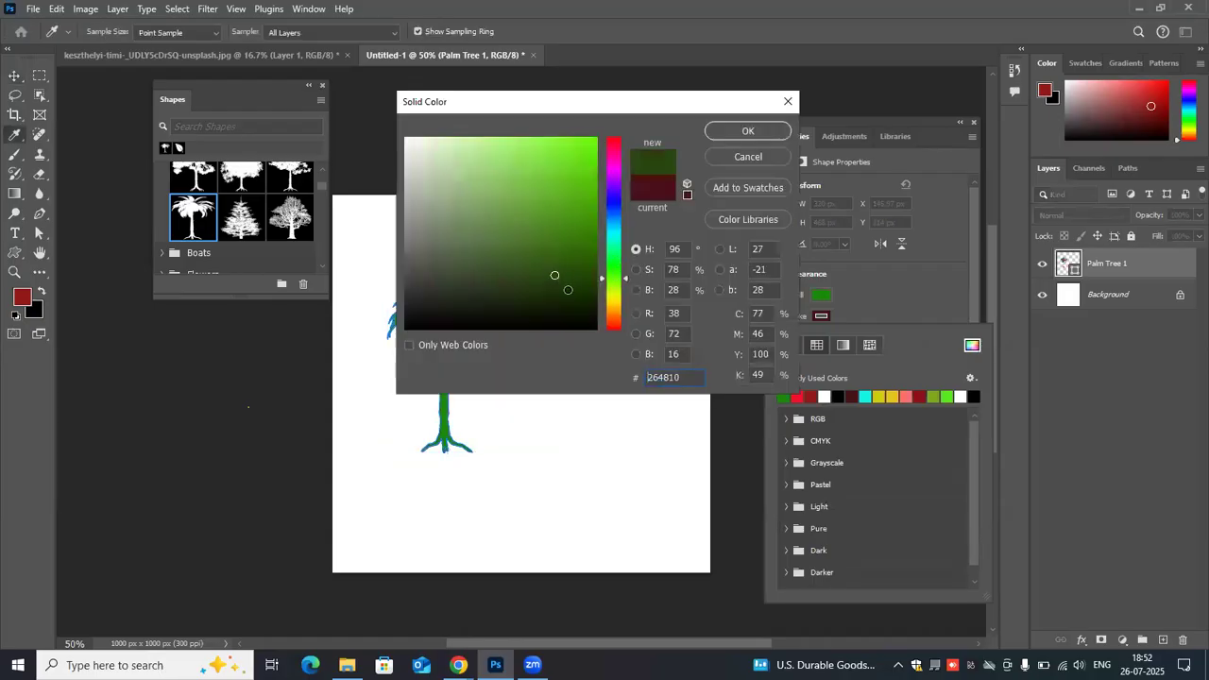
click(567, 289)
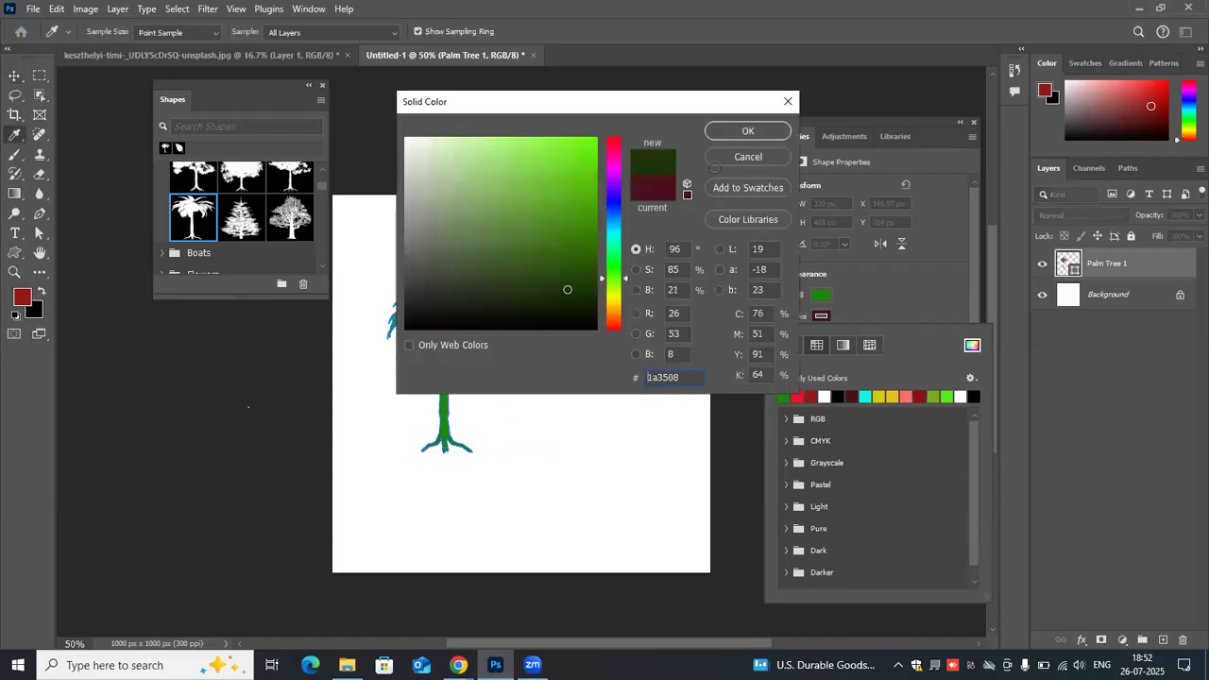
key(Return)
key(v)
click(635, 253)
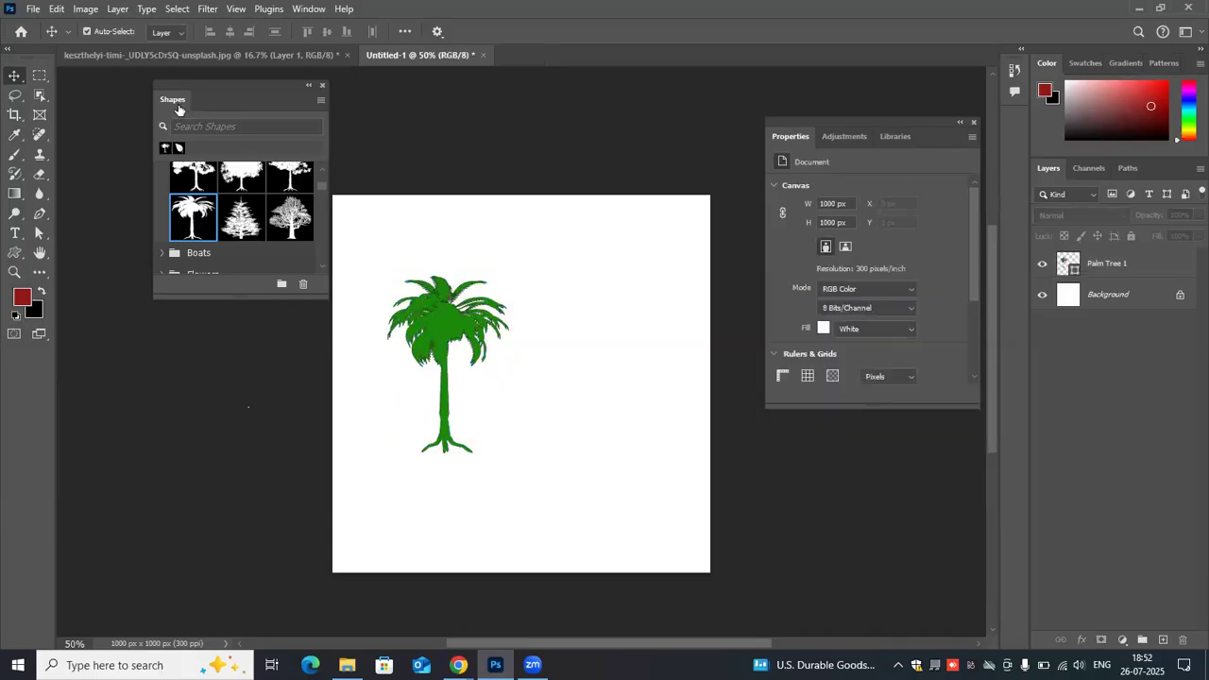
- Choose the fig leaf from the Leaves shapes and draw it about 186 × 238 px beside the palm tree's crown
scroll(215, 196, up, 3)
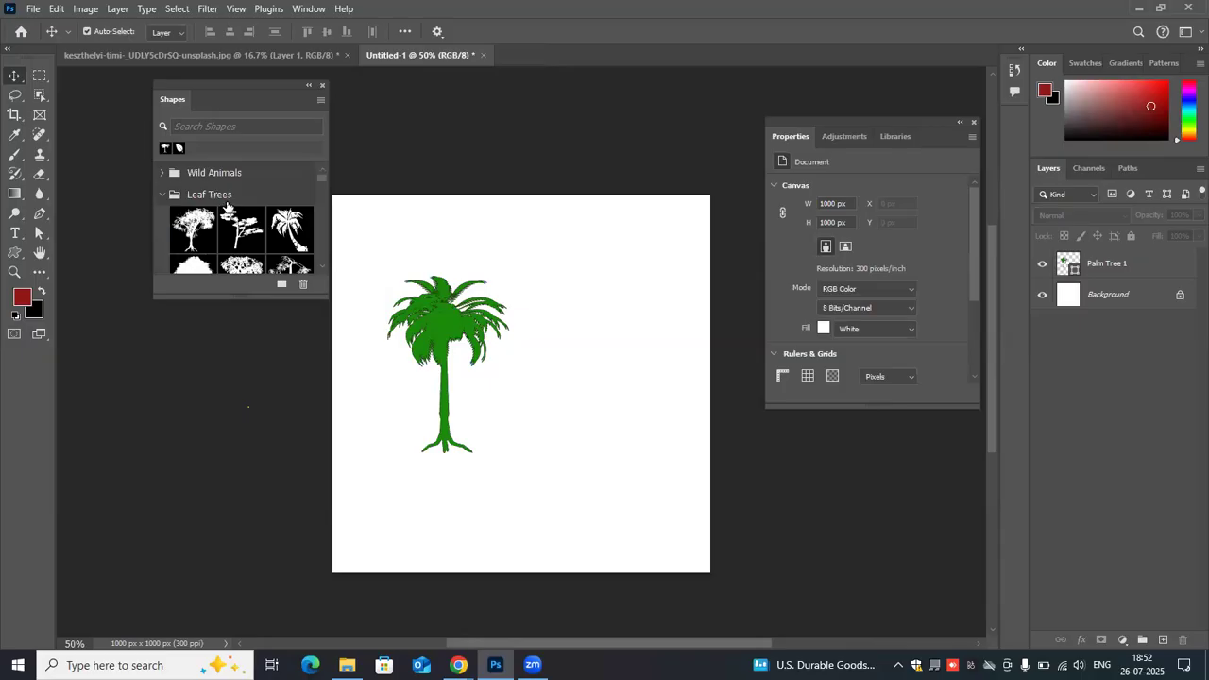
scroll(237, 198, down, 2)
scroll(237, 197, down, 3)
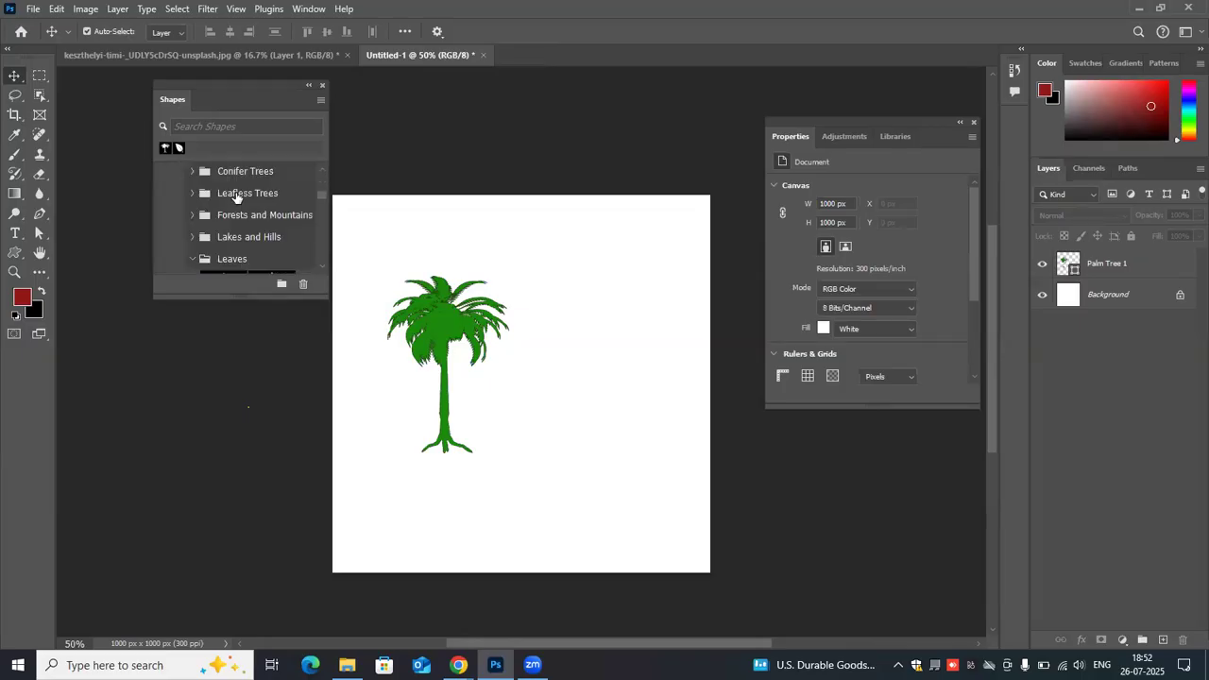
scroll(237, 199, down, 3)
scroll(226, 220, down, 2)
click(225, 221)
drag(548, 250, 649, 328)
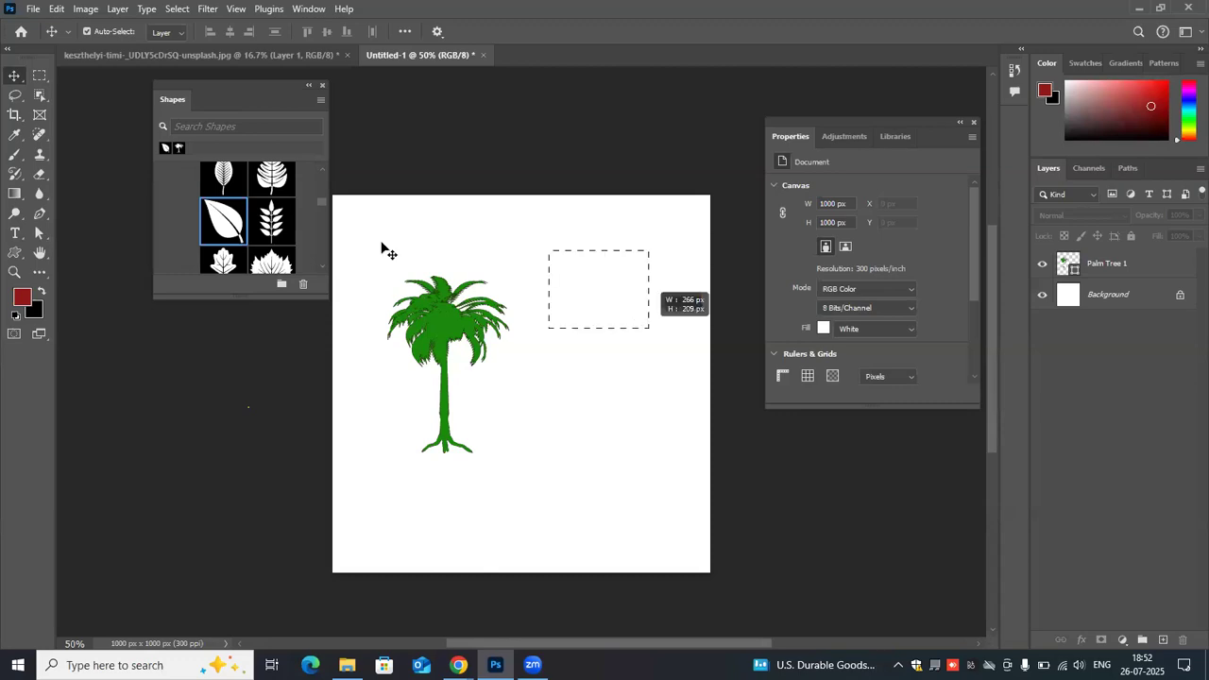
click(229, 230)
drag(545, 264, 615, 355)
- Give the fig leaf the recently used dark green fill and brighter green stroke, and deselect it
click(822, 296)
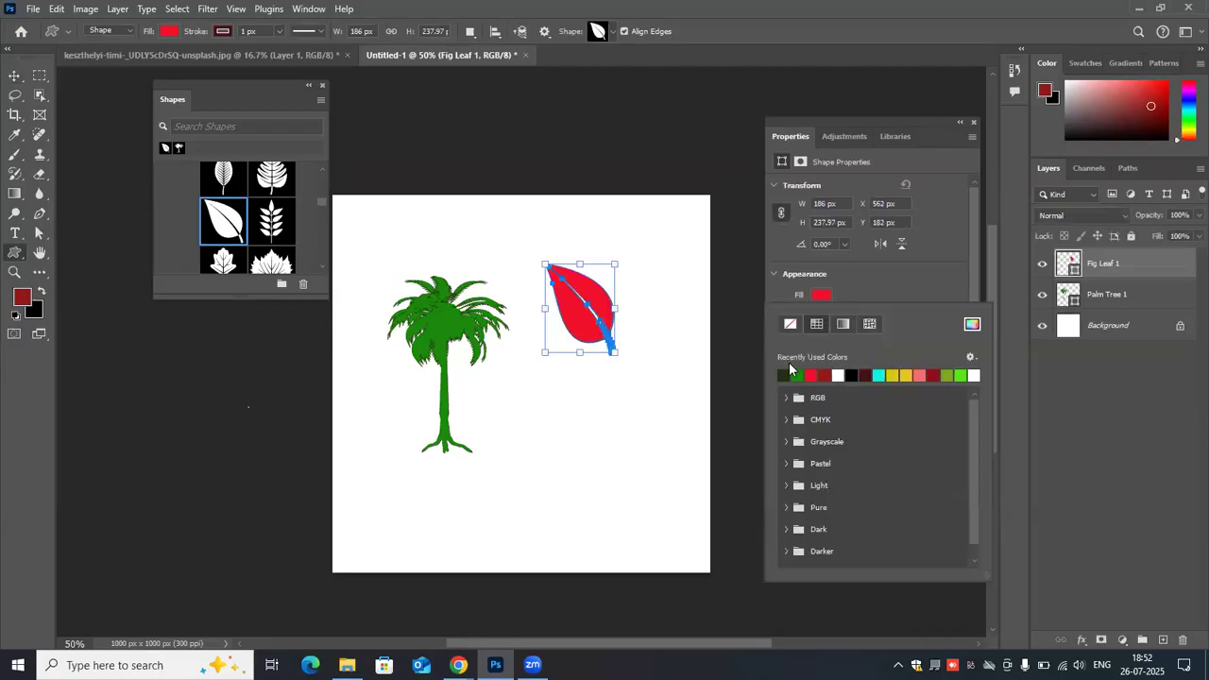
click(786, 376)
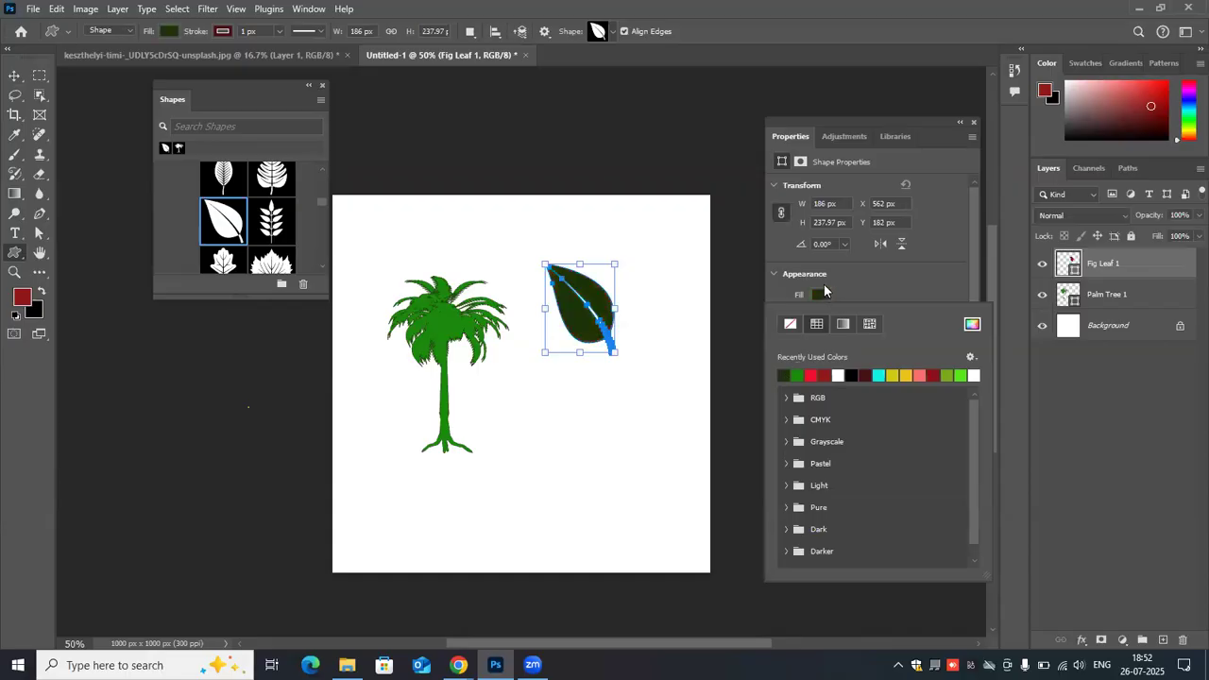
scroll(825, 281, down, 1)
click(822, 280)
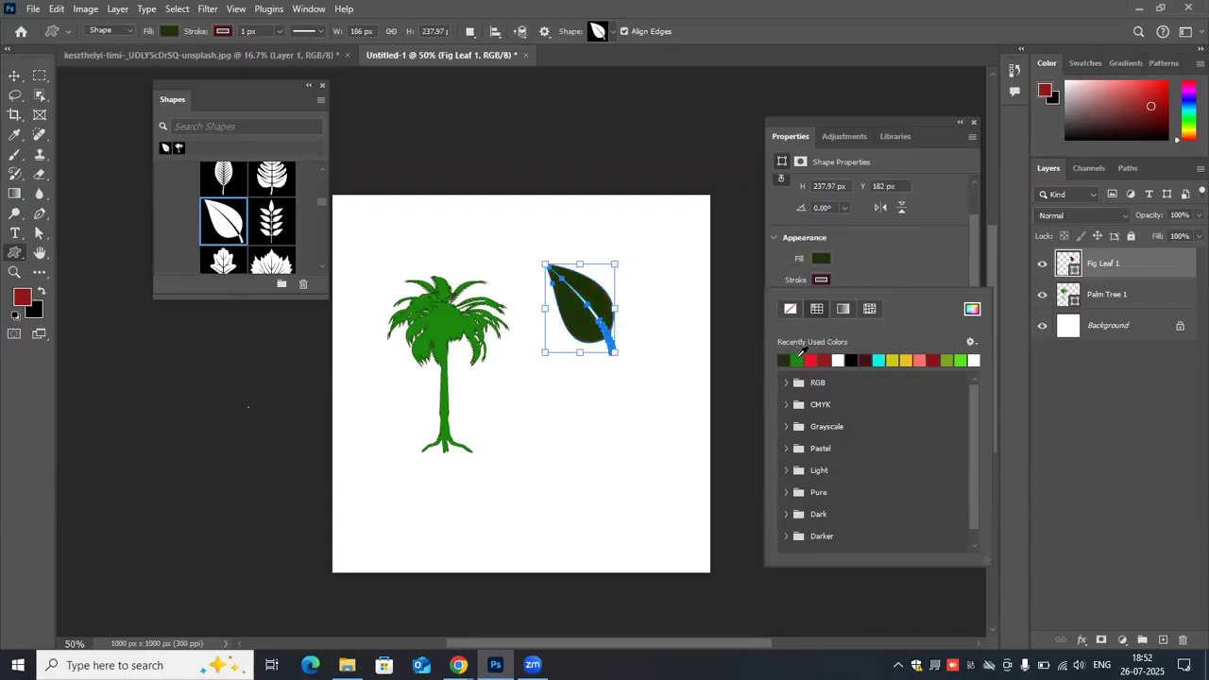
click(796, 360)
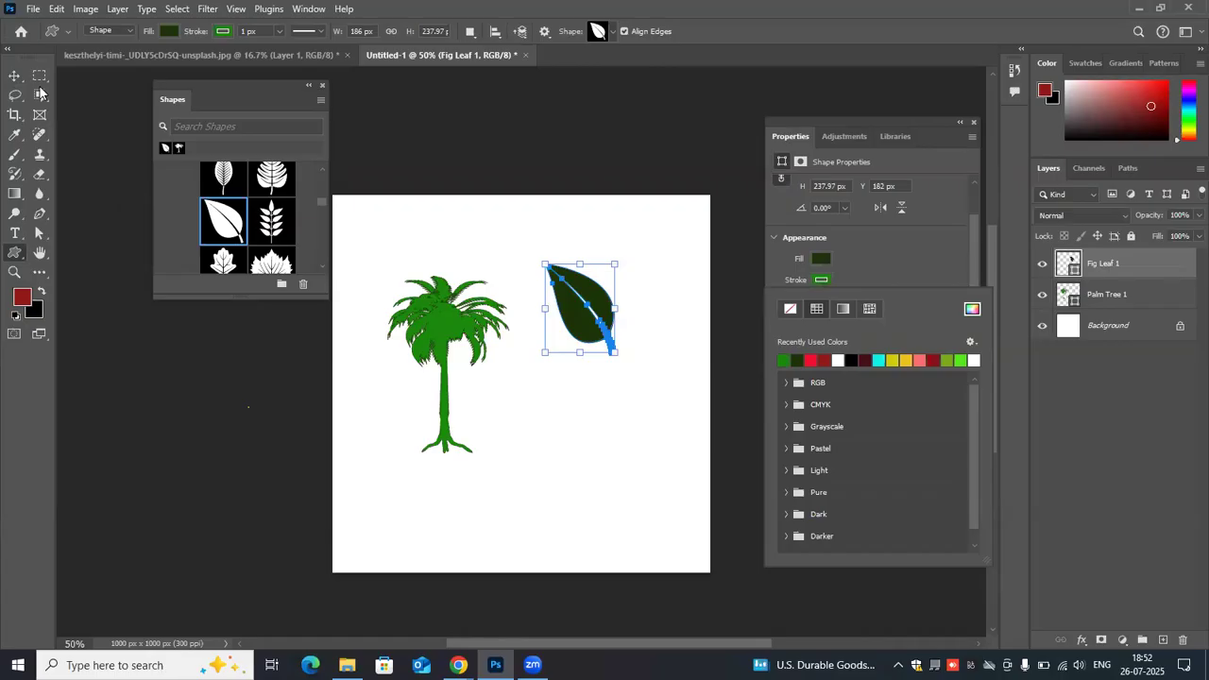
click(518, 431)
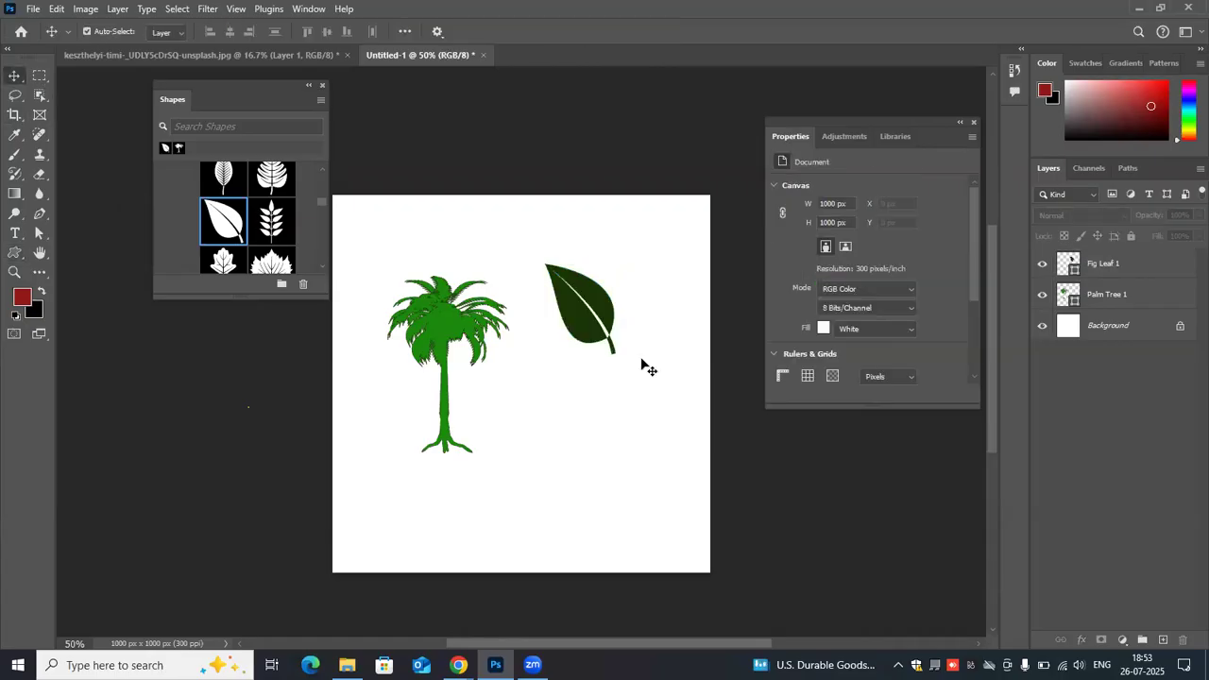
- Choose the four-leaf clover from the Leaves shapes and draw it about 306 × 294 px below the fig leaf
scroll(597, 359, up, 1)
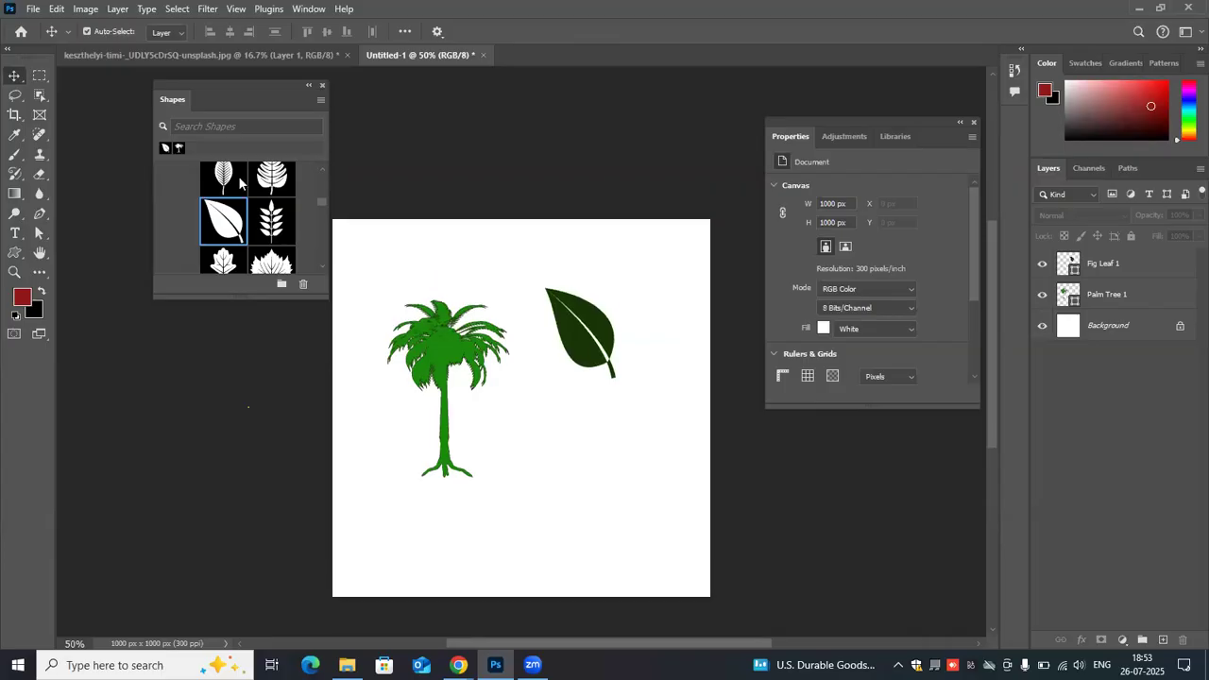
scroll(236, 190, down, 1)
scroll(237, 191, down, 1)
drag(237, 190, 541, 409)
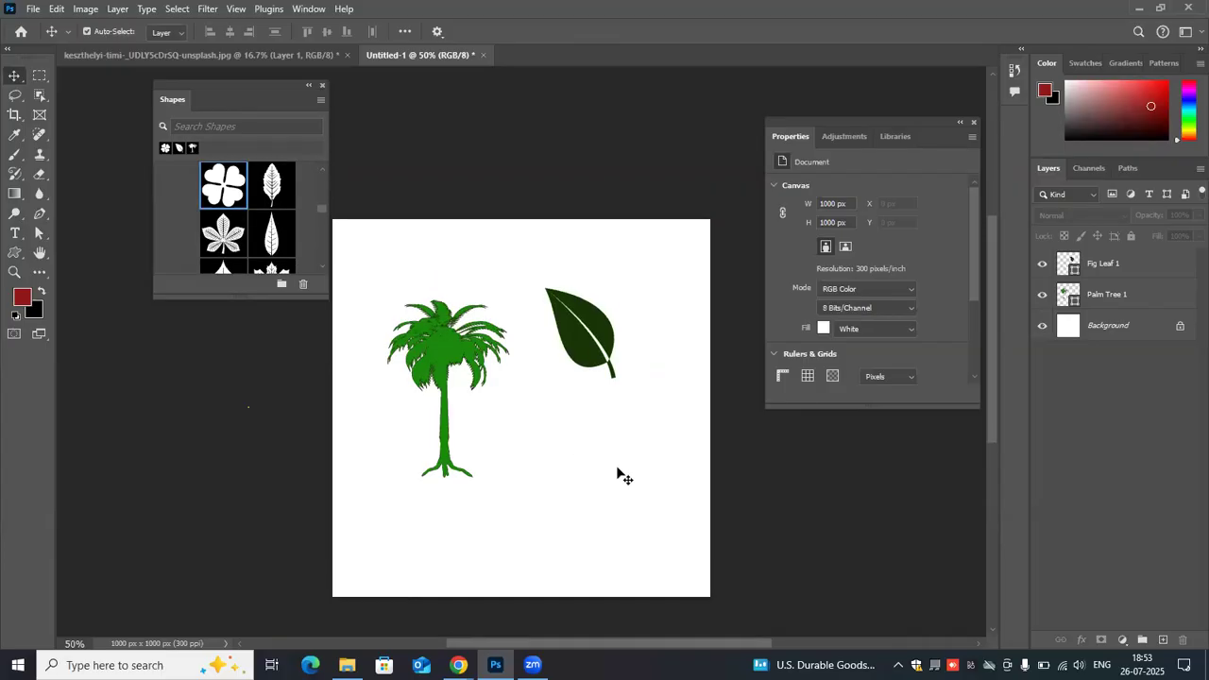
click(226, 189)
drag(534, 453, 626, 492)
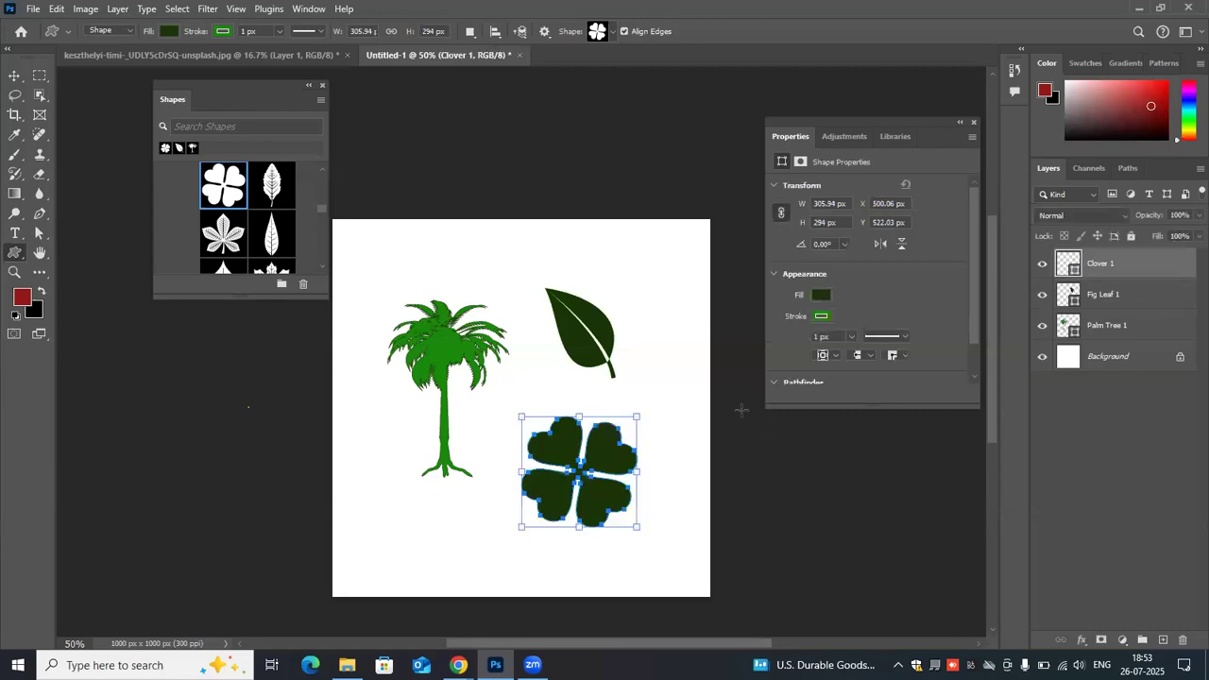
- Set the clover's fill to the recently used bright red and deselect it
click(821, 295)
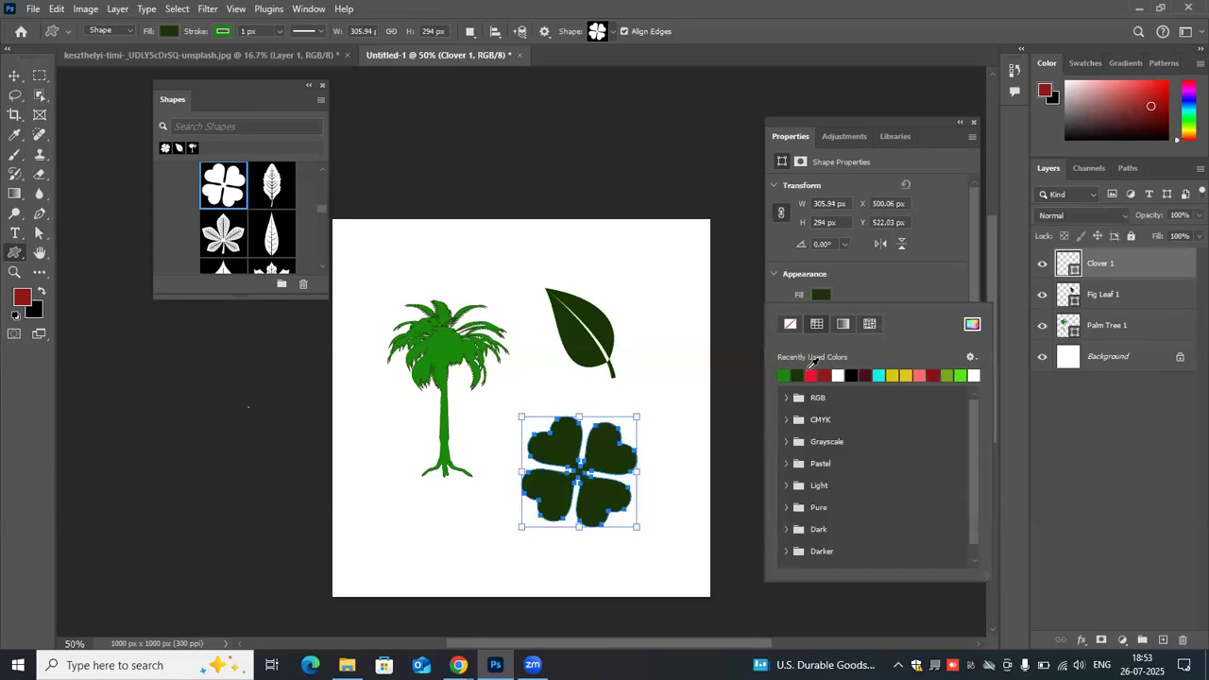
click(810, 375)
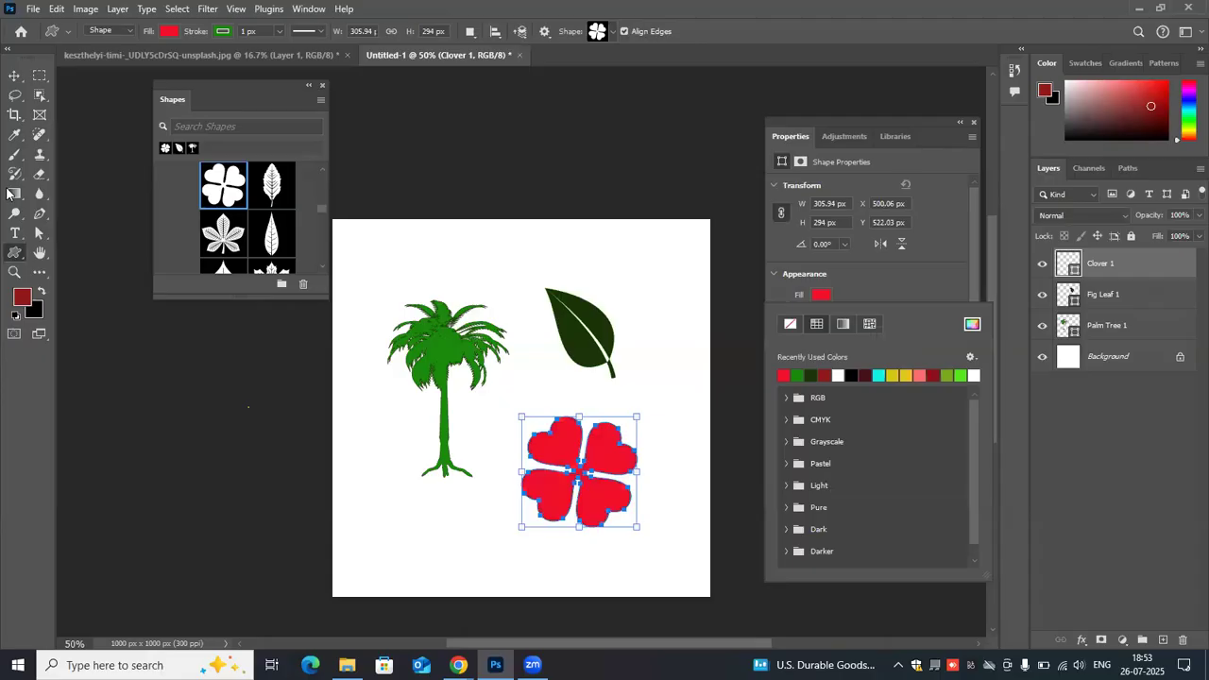
click(14, 81)
click(639, 286)
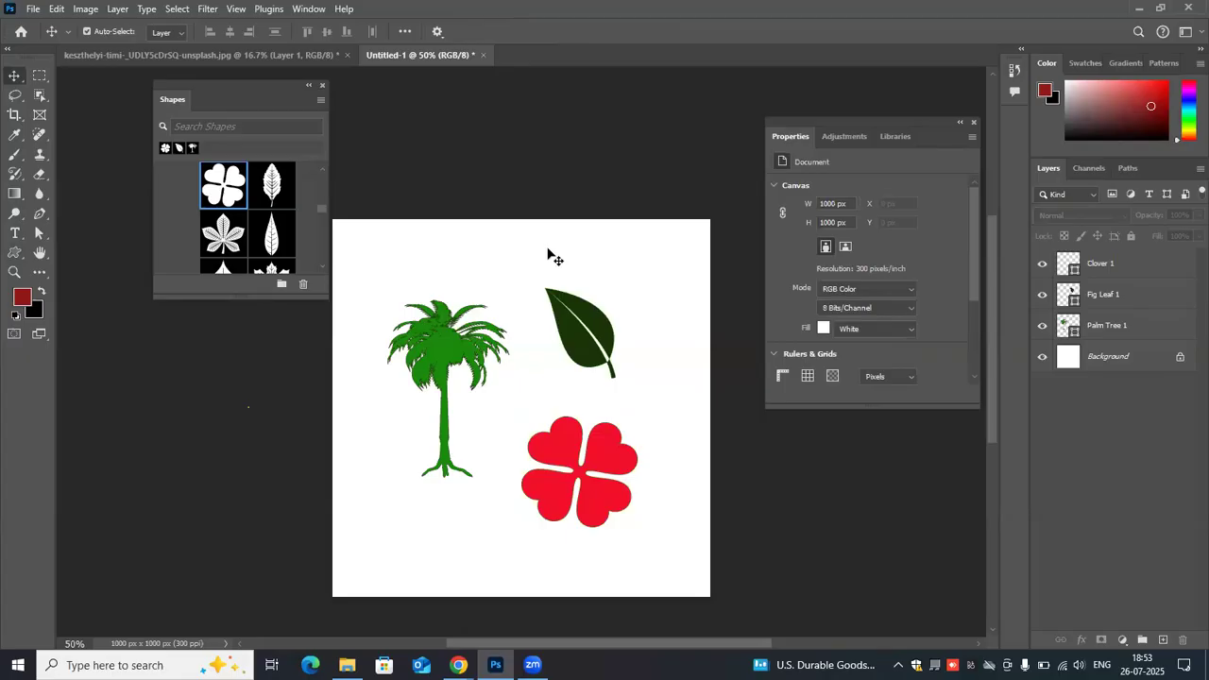
- Reactivate the Custom Shape tool, search the shape library for "sym", and browse the matching symbol shapes
click(12, 250)
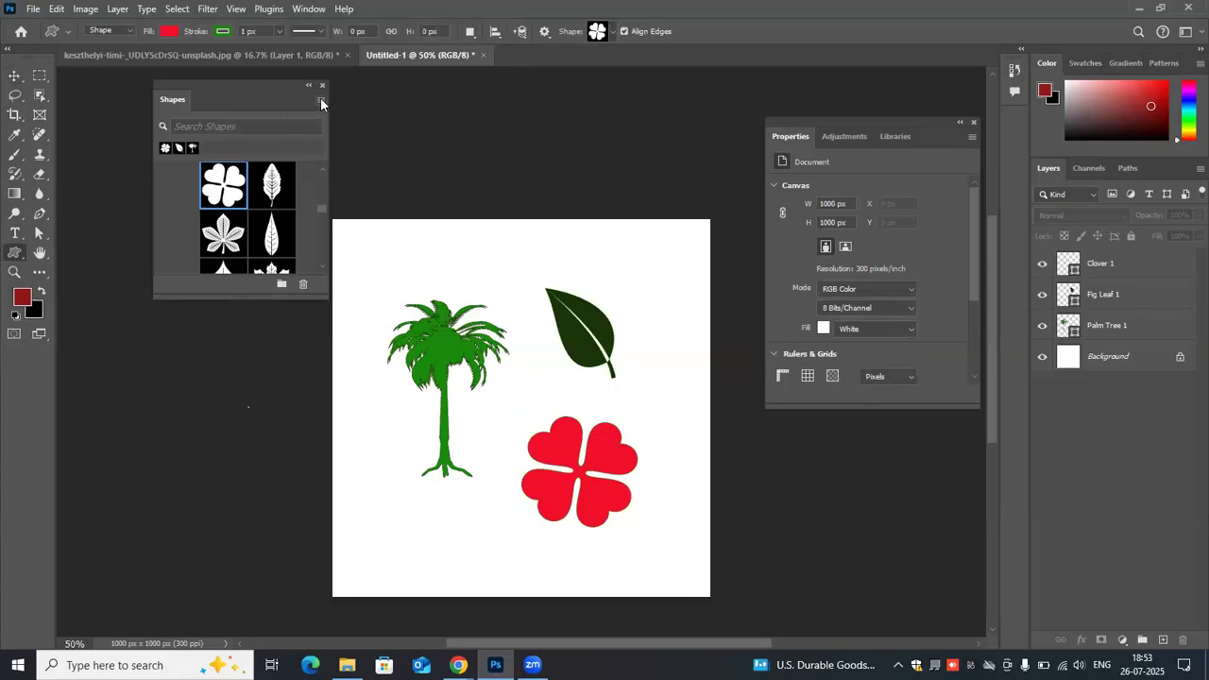
click(252, 128)
text(sy)
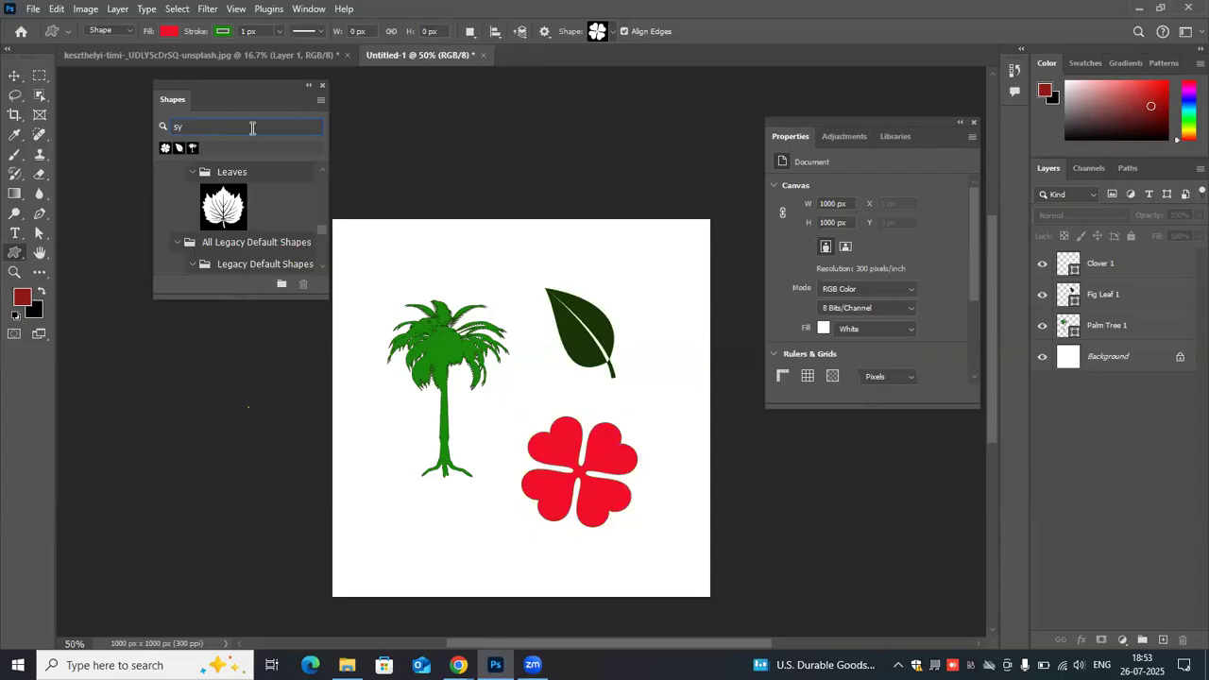
text(m)
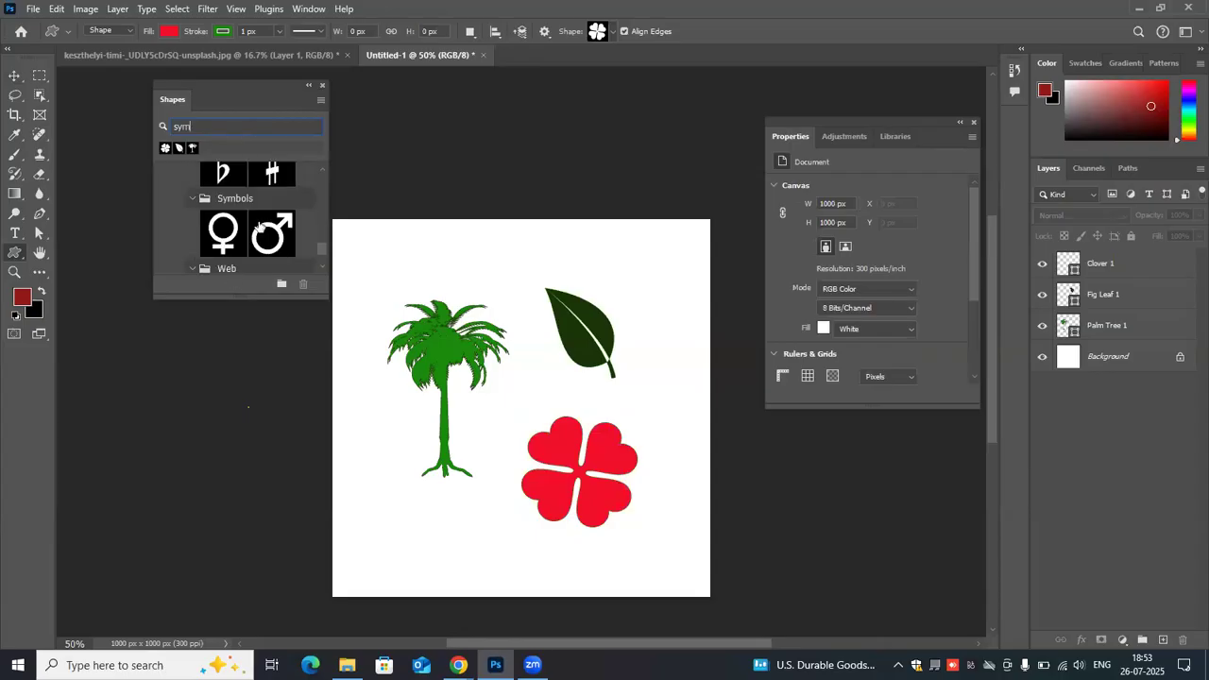
scroll(255, 226, down, 1)
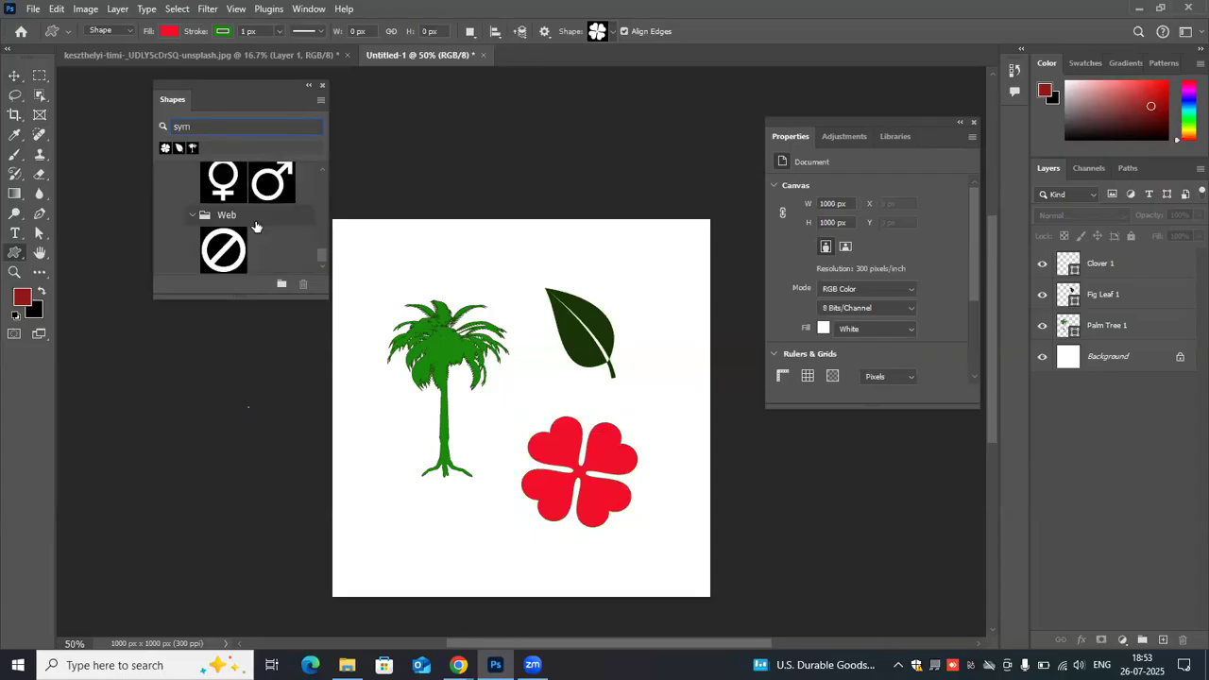
scroll(255, 227, down, 2)
scroll(255, 226, up, 1)
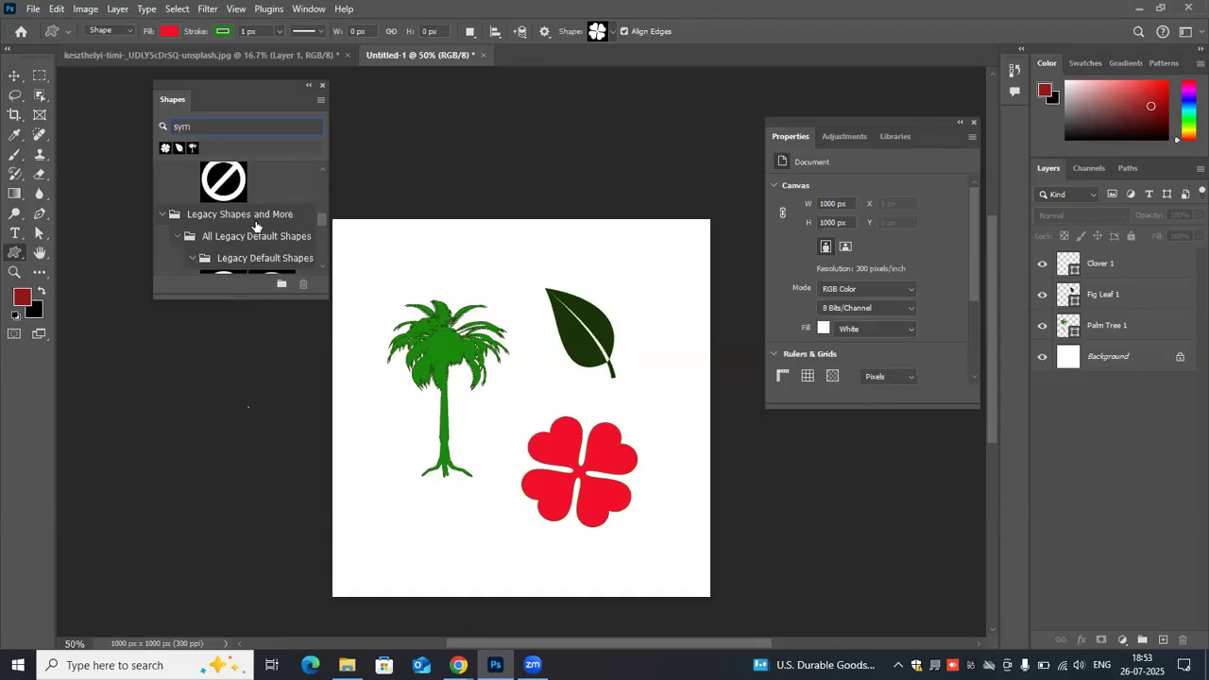
scroll(255, 227, down, 2)
scroll(255, 226, up, 1)
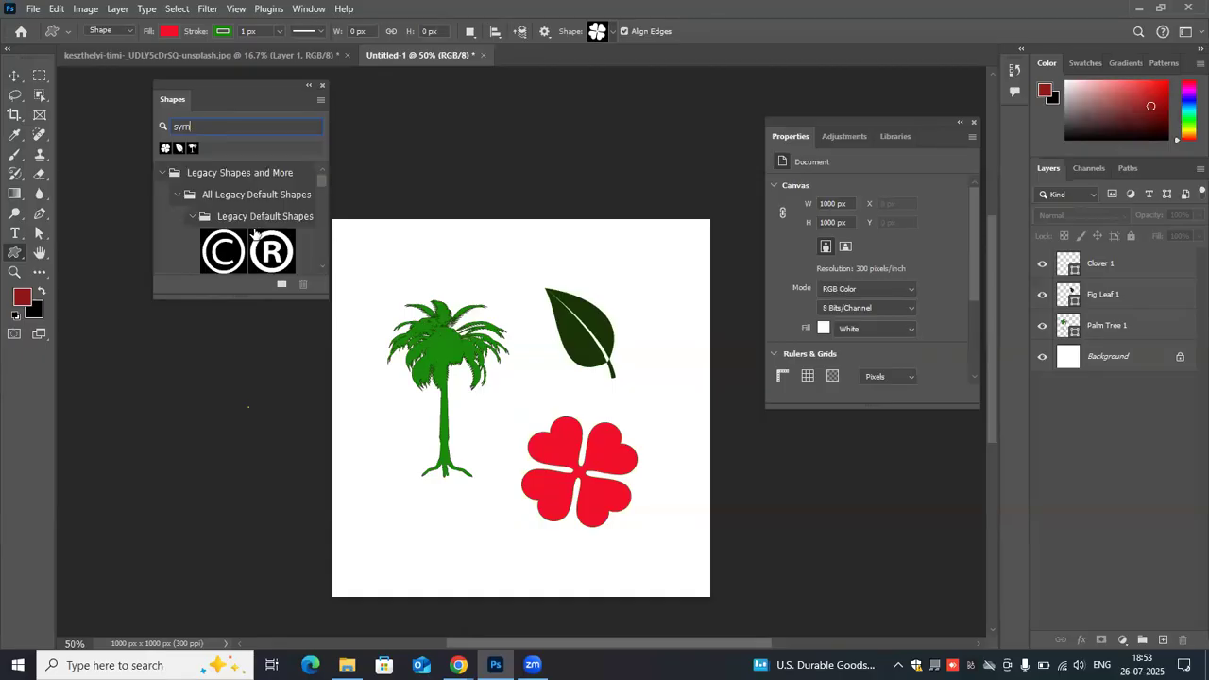
scroll(255, 231, down, 1)
scroll(269, 209, down, 2)
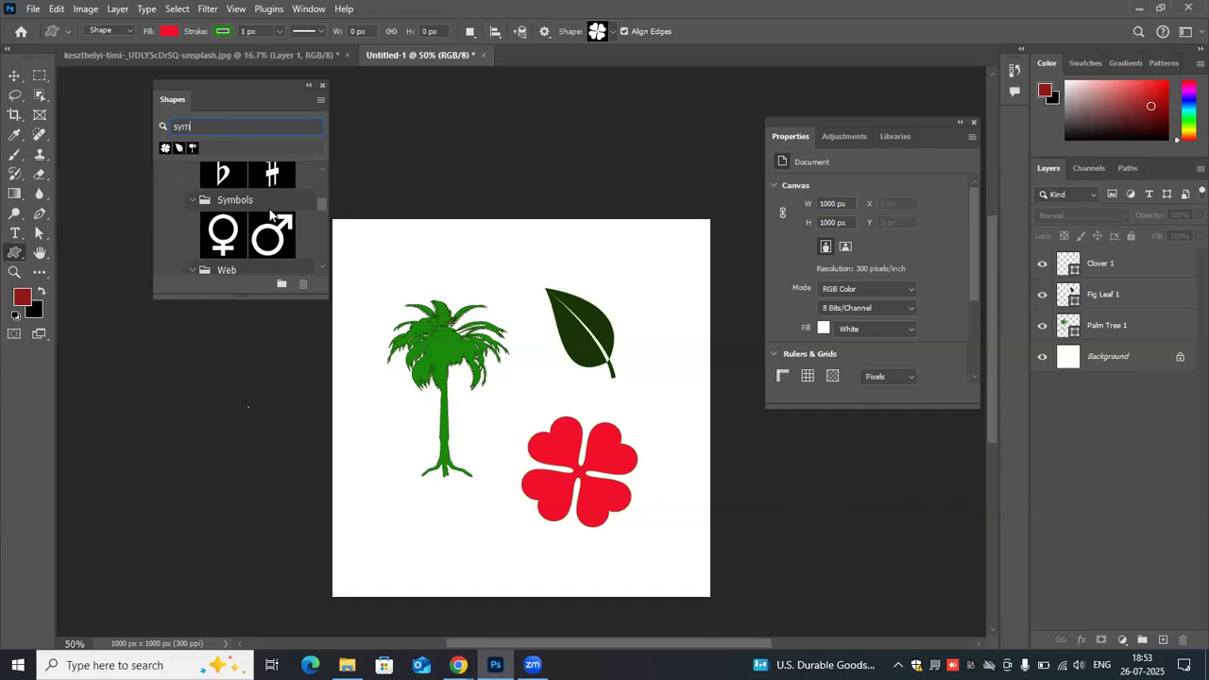
scroll(233, 197, up, 3)
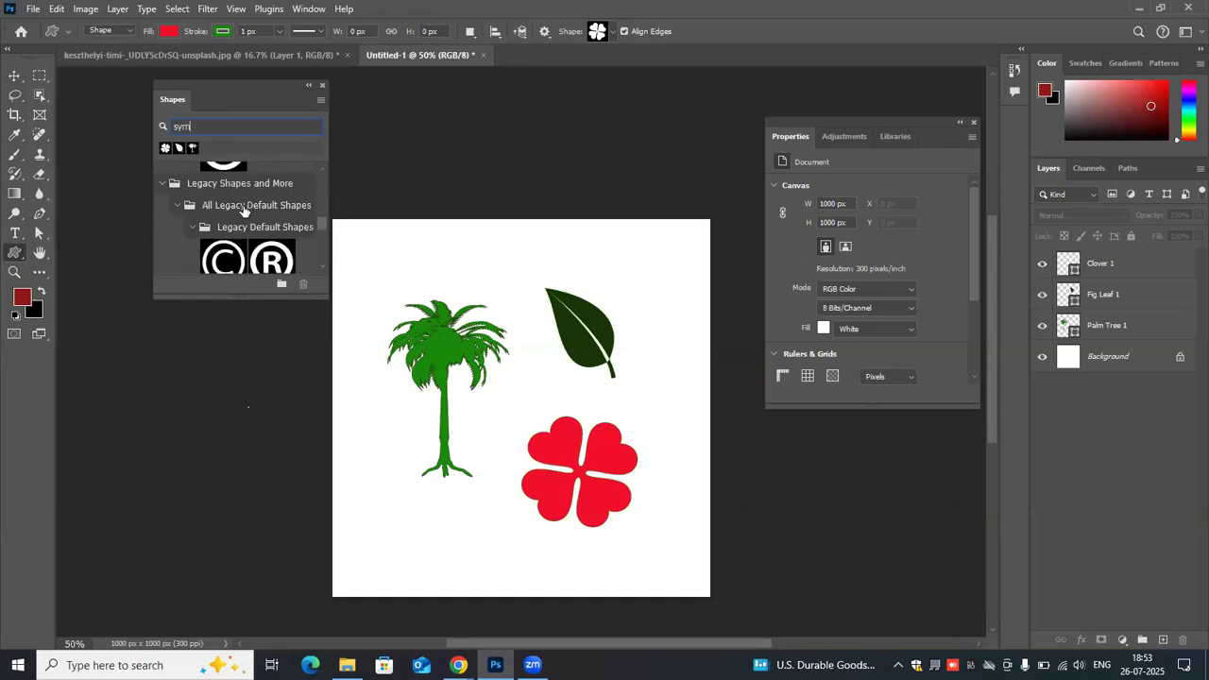
scroll(243, 210, down, 1)
scroll(247, 213, down, 2)
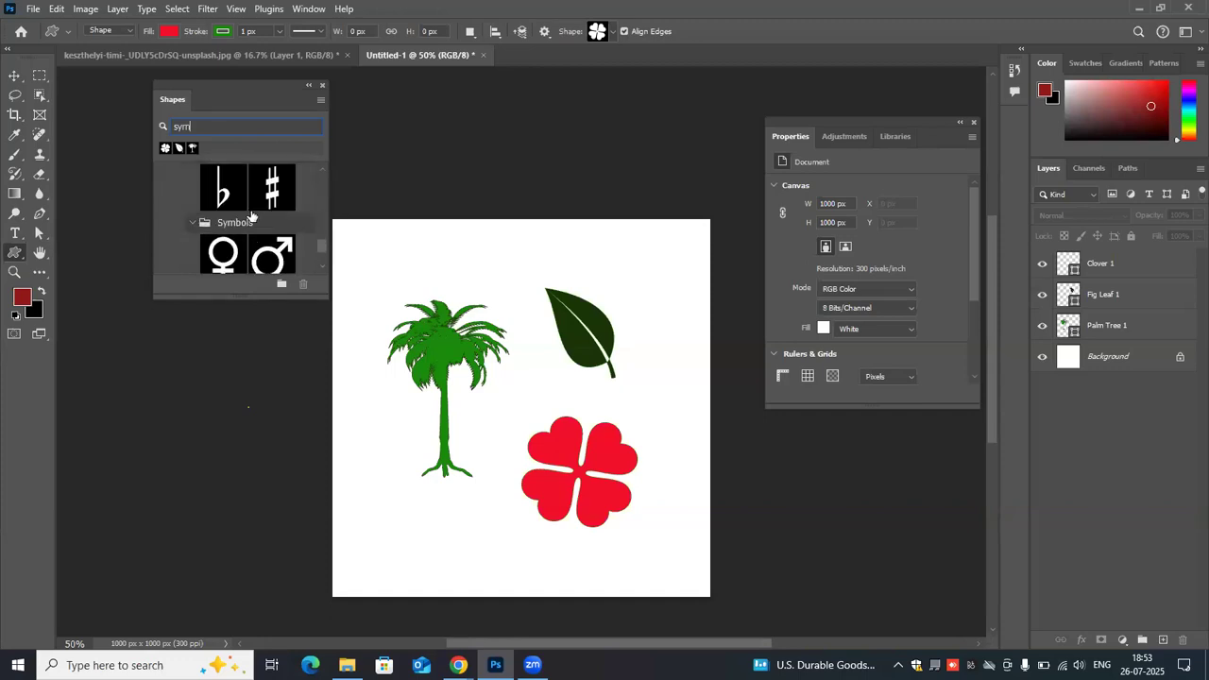
scroll(250, 217, down, 2)
- Try the male symbol about 274 × 104 px above the palm tree, and undo it together with the clover's red fill
click(271, 182)
drag(465, 271, 473, 275)
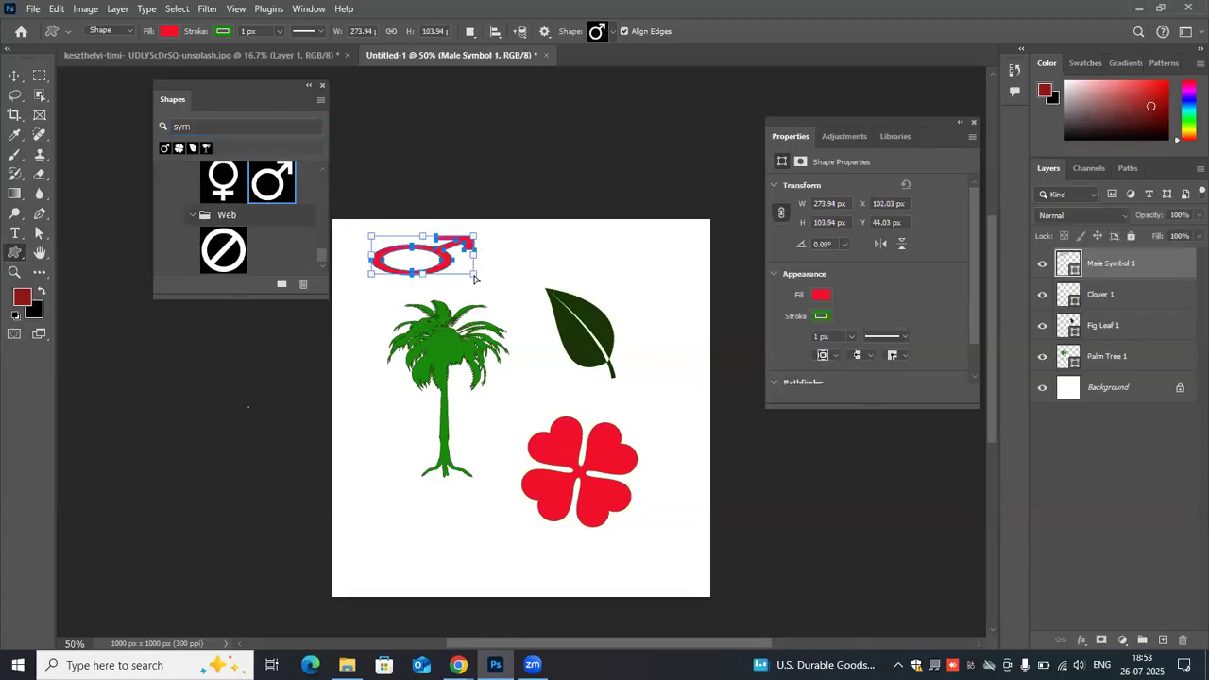
key(ctrl+z)
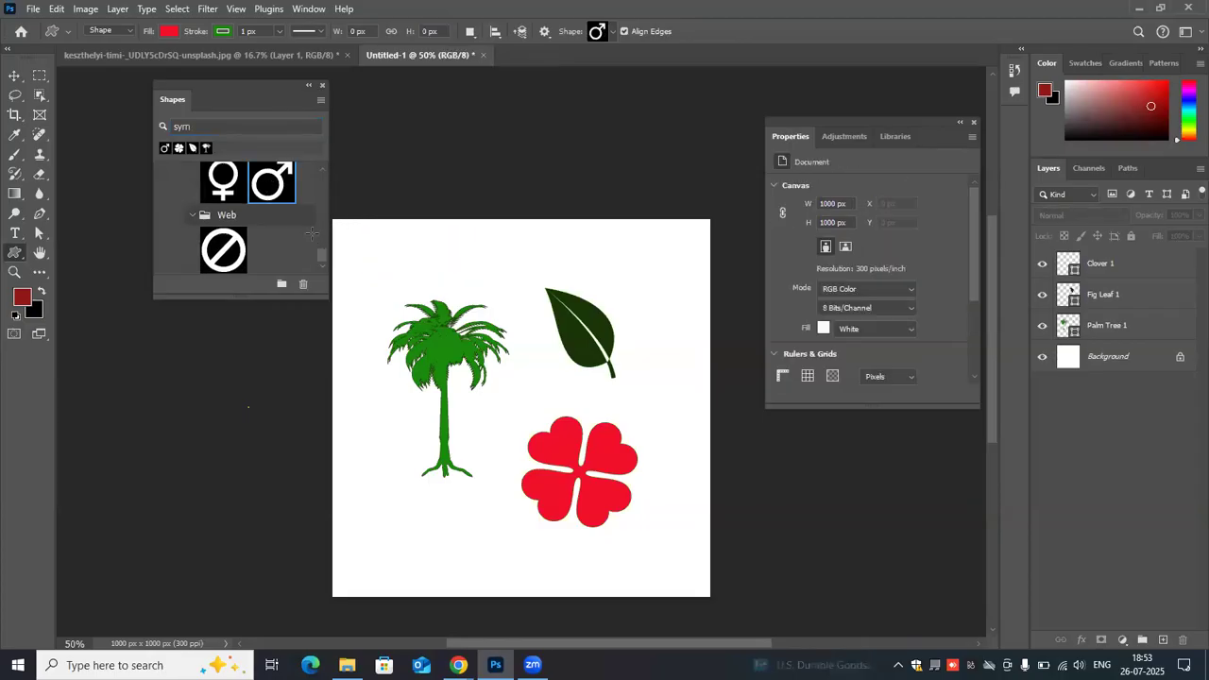
key(ctrl+z)
- Select the clover, fig leaf and palm tree together and delete them from the canvas
click(16, 78)
drag(376, 241, 692, 536)
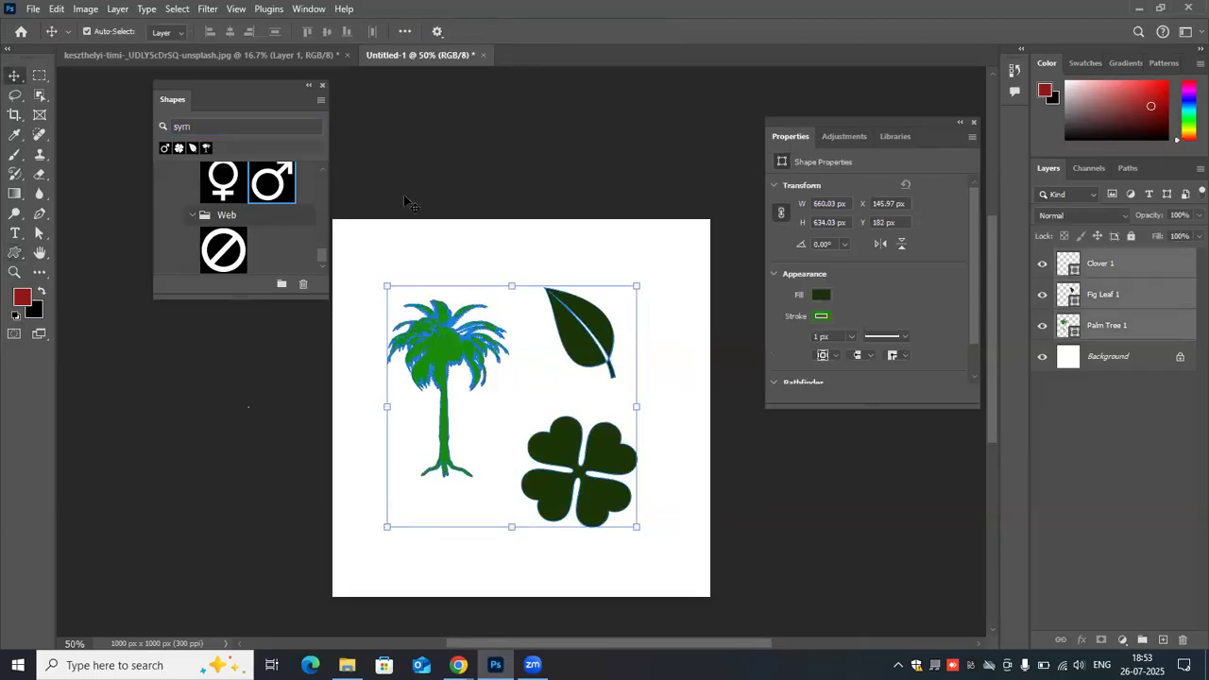
key(Delete)
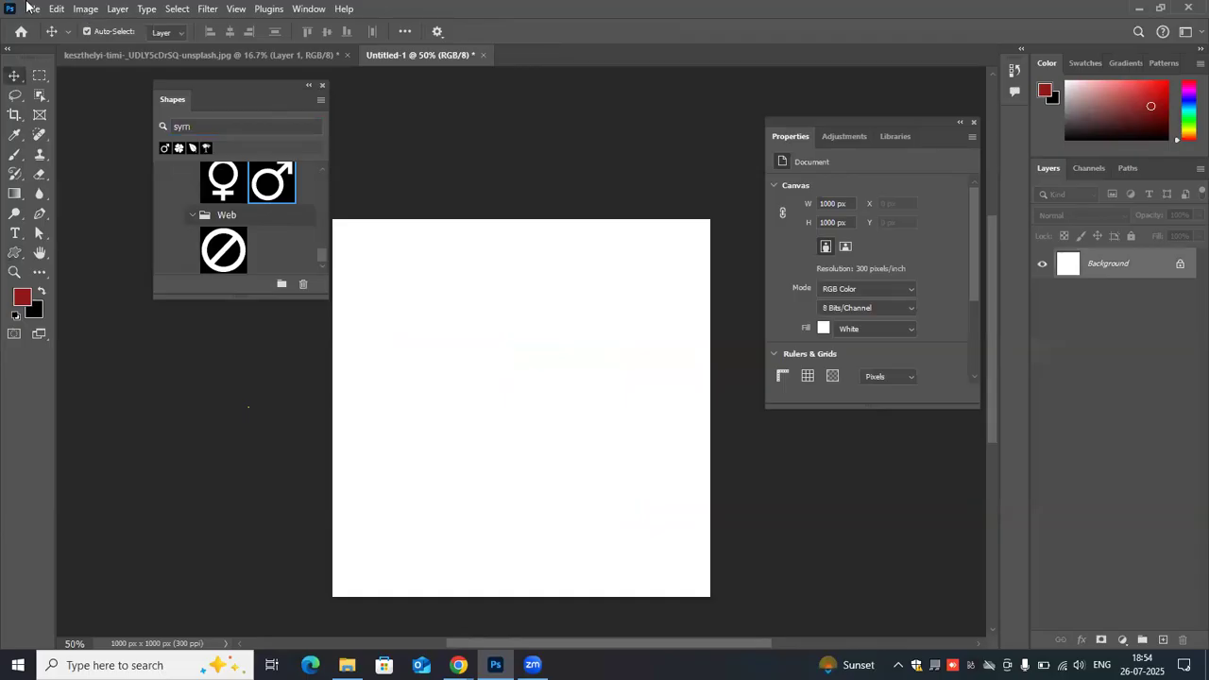
key(alt+f)
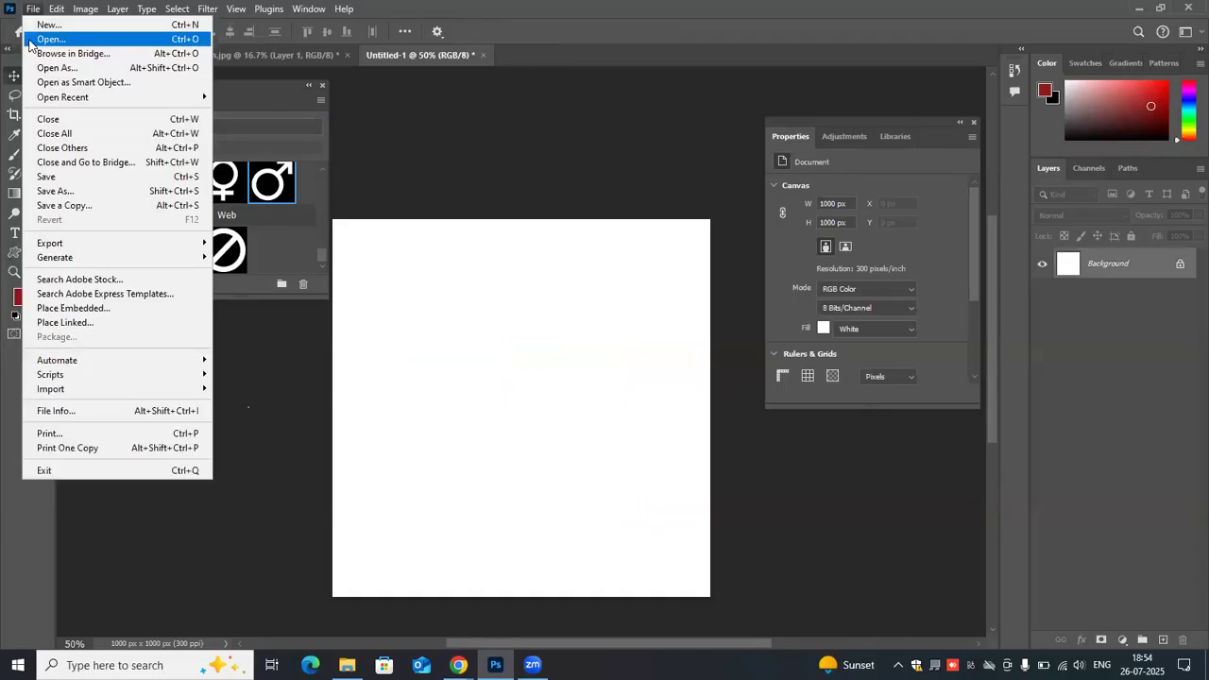
click(30, 43)
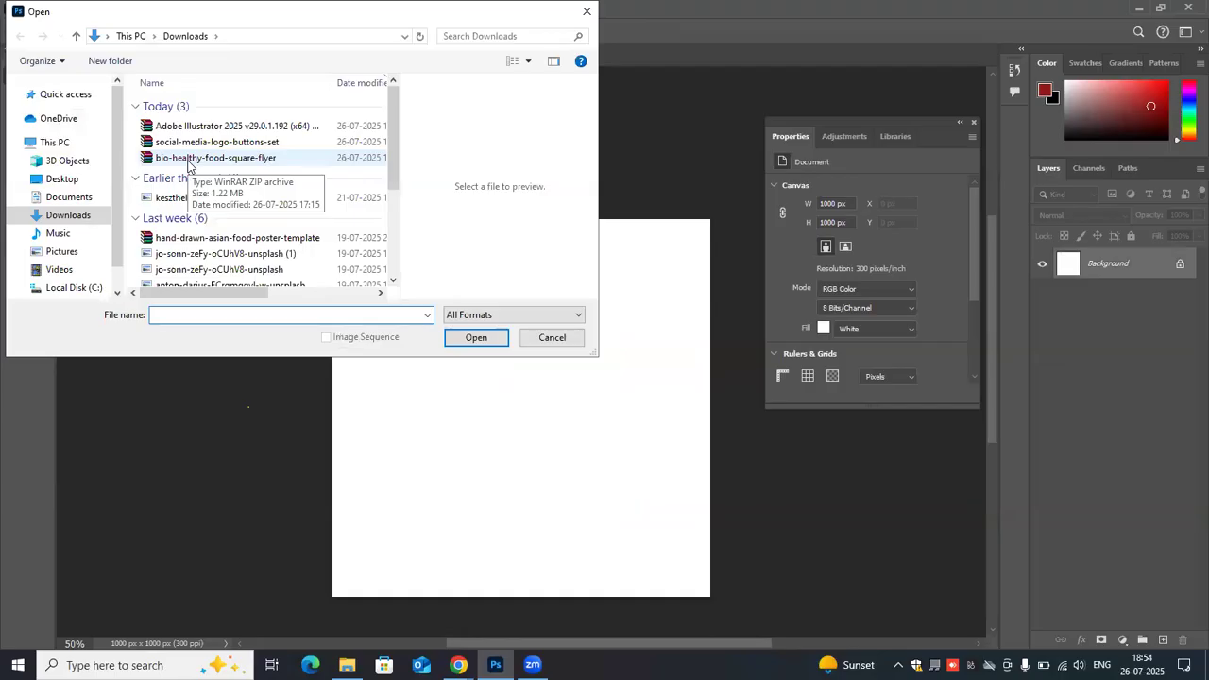
click(550, 337)
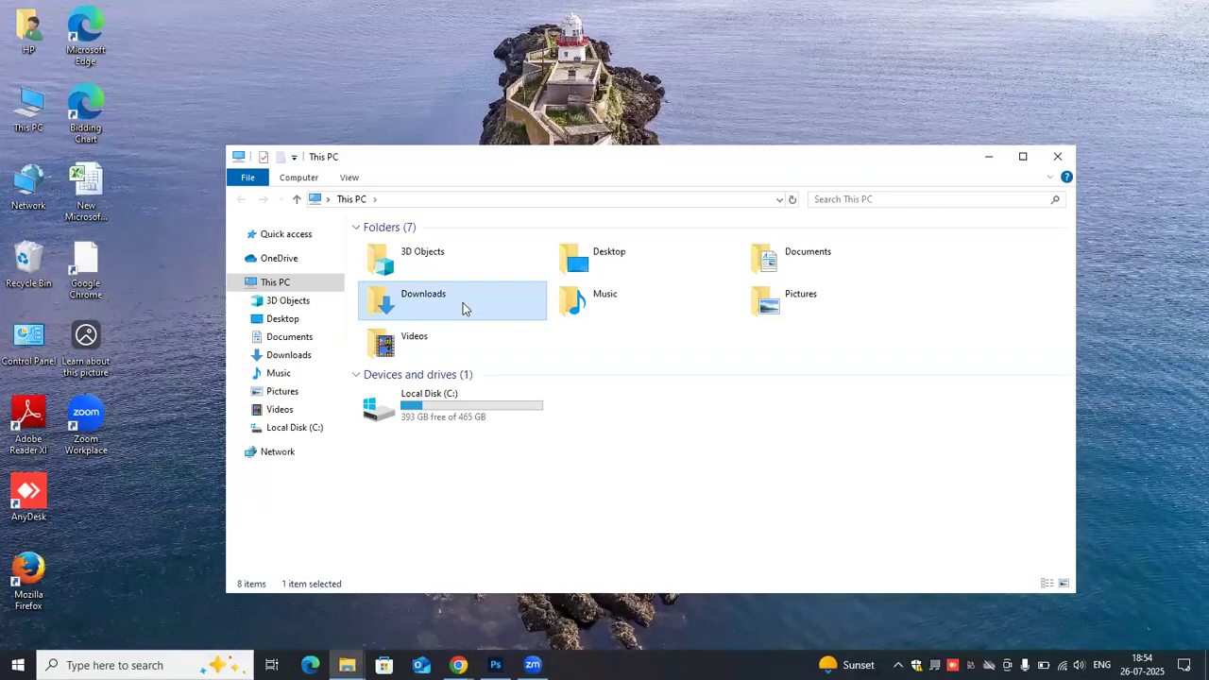
- Open the social-media-logo-buttons-set archive from the Downloads folder and dismiss the licence reminder
double_click(413, 286)
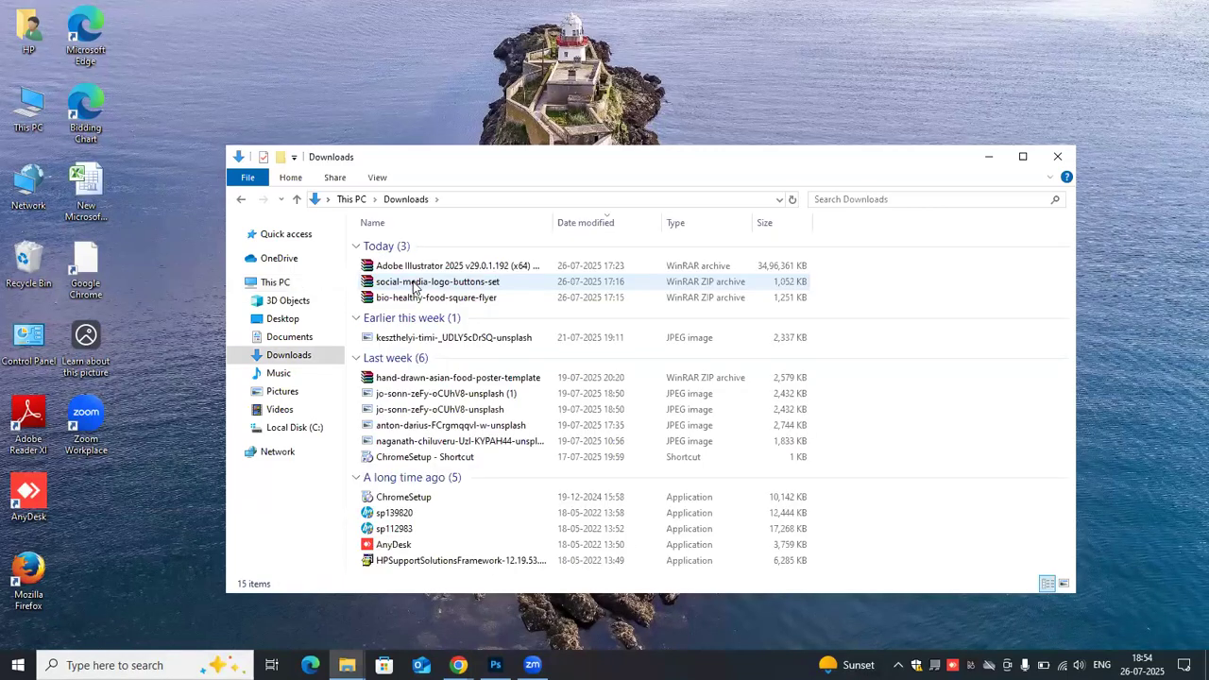
click(413, 281)
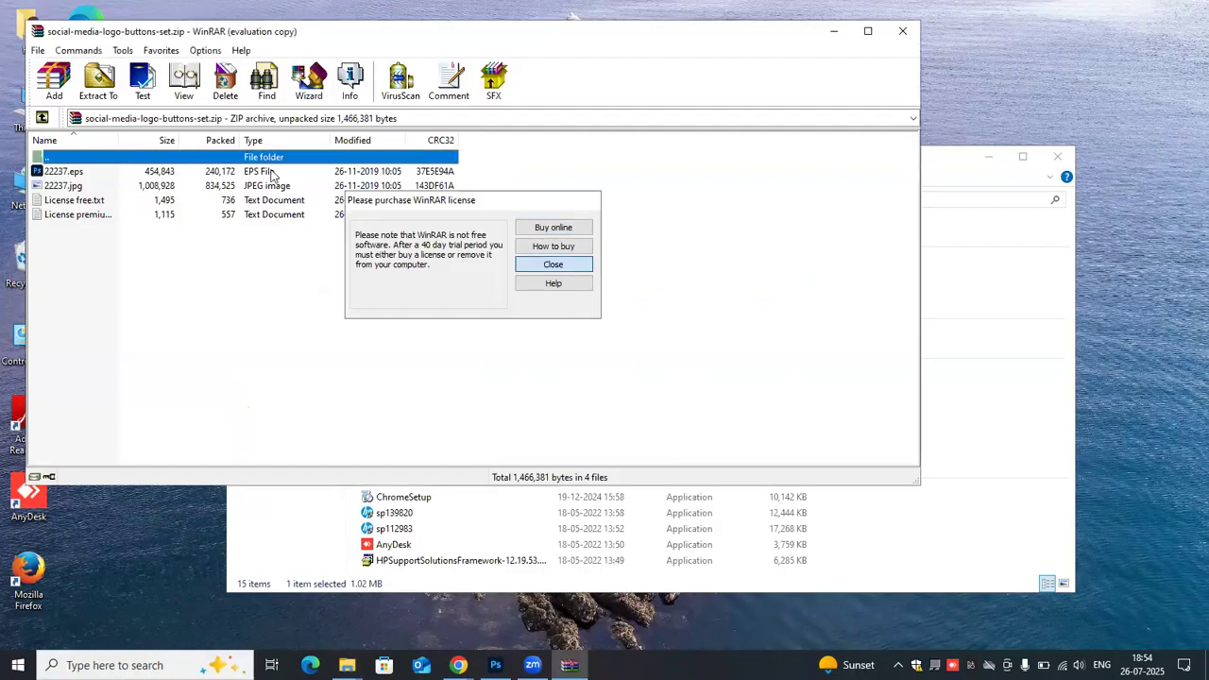
key(Return)
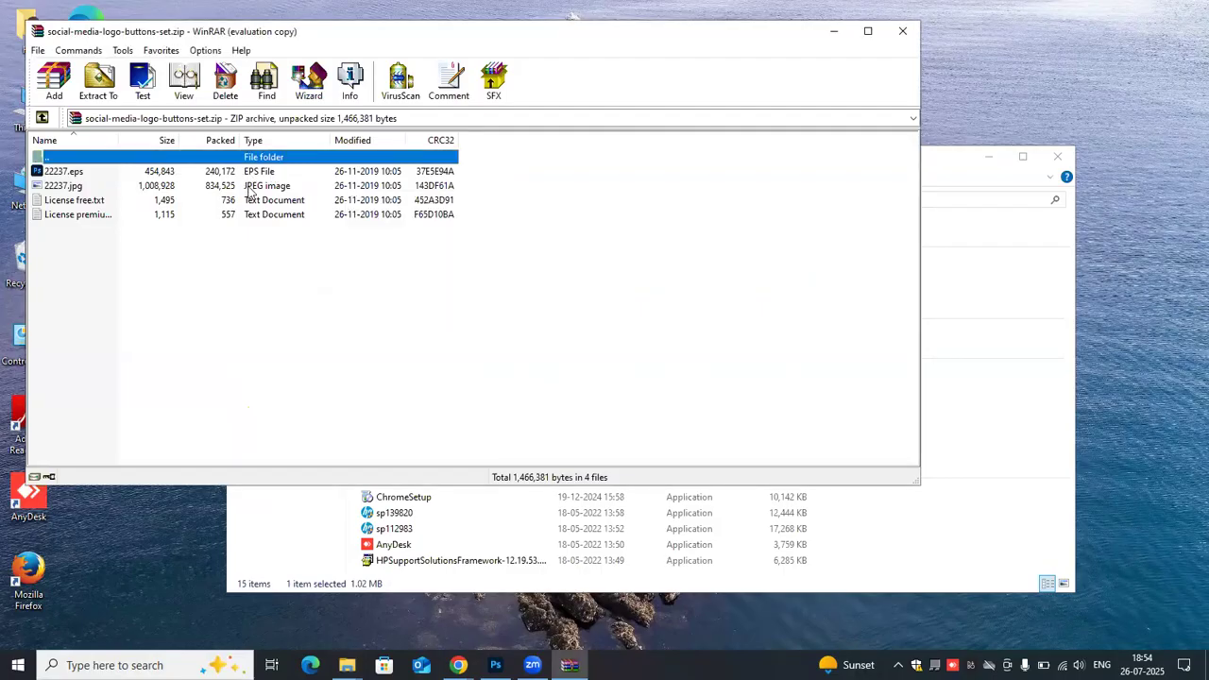
- Try to preview 22237.jpg from the archive and close the viewer
double_click(249, 187)
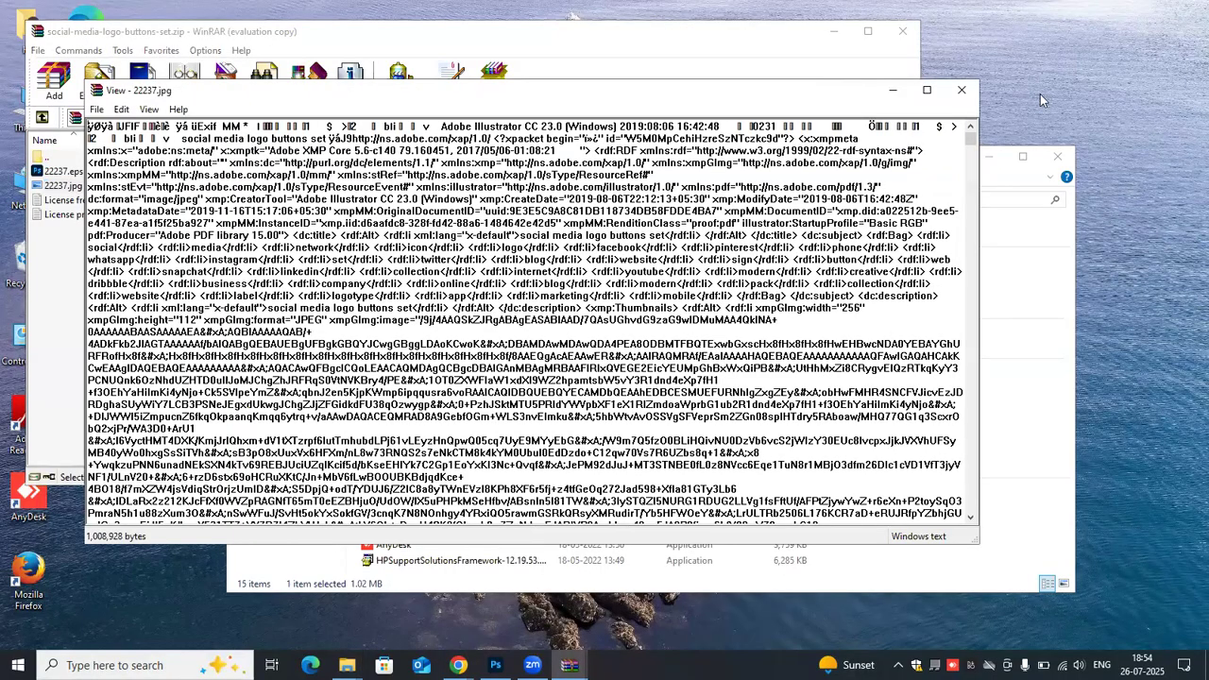
key(Escape)
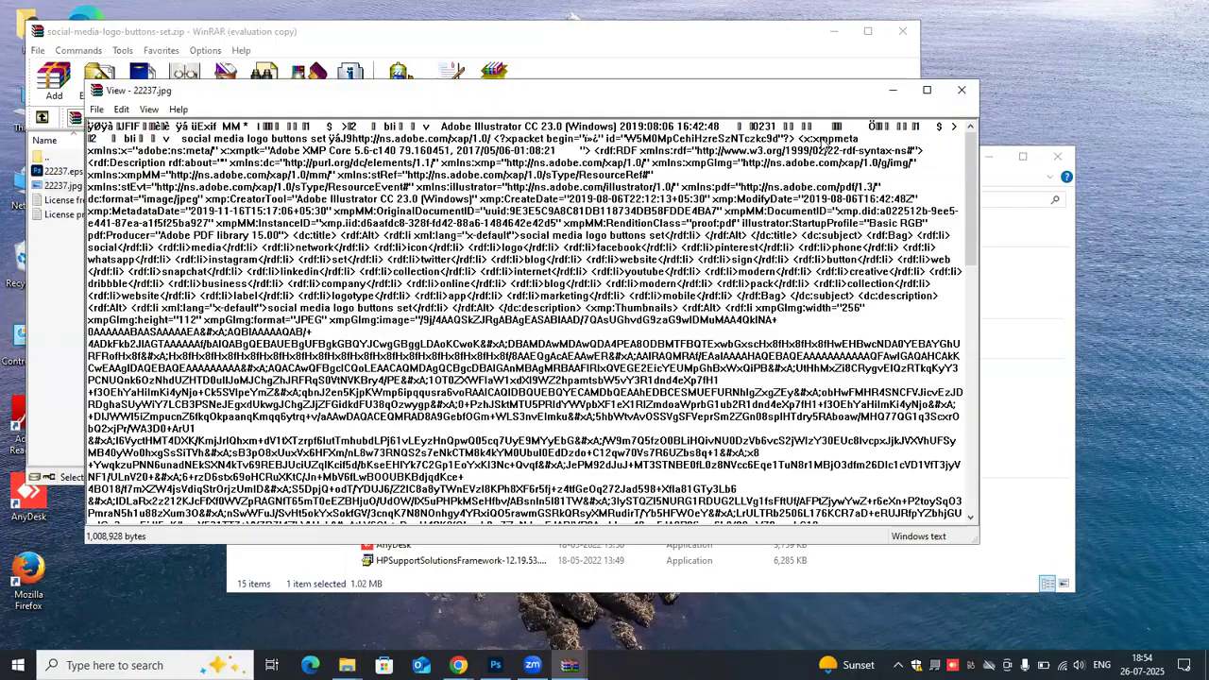
double_click(102, 186)
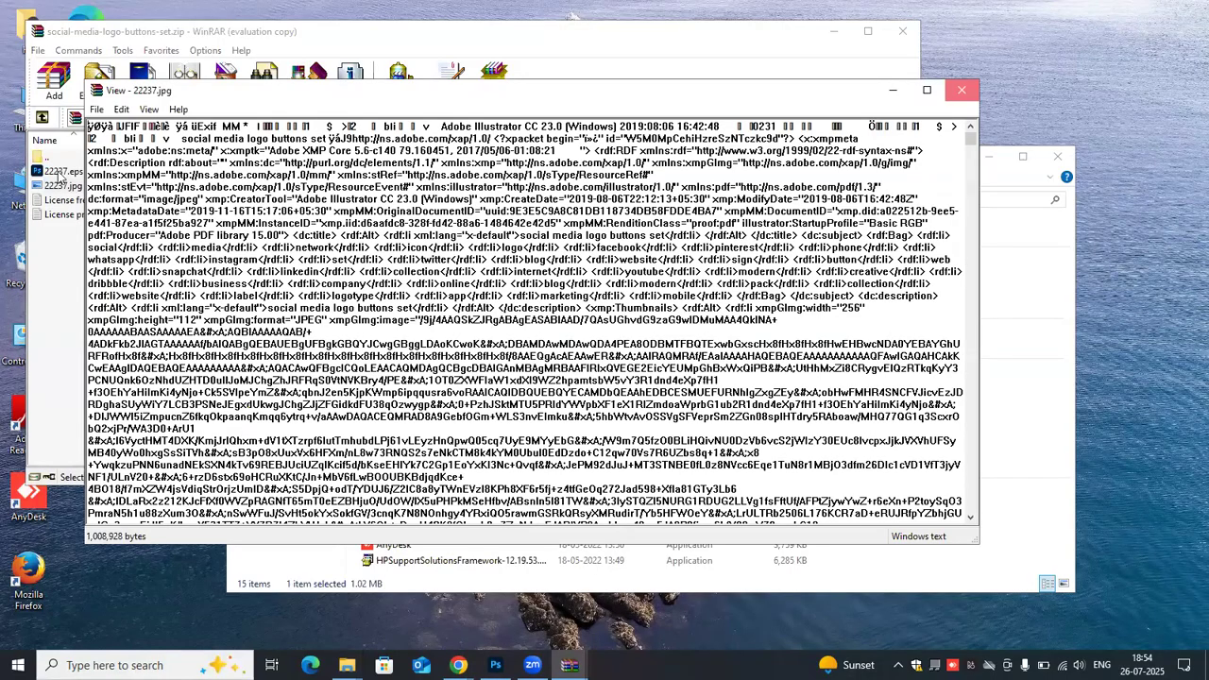
key(Escape)
- Open 22237.eps from the archive in Photoshop with the default rasterize settings and look over the social media buttons
click(59, 174)
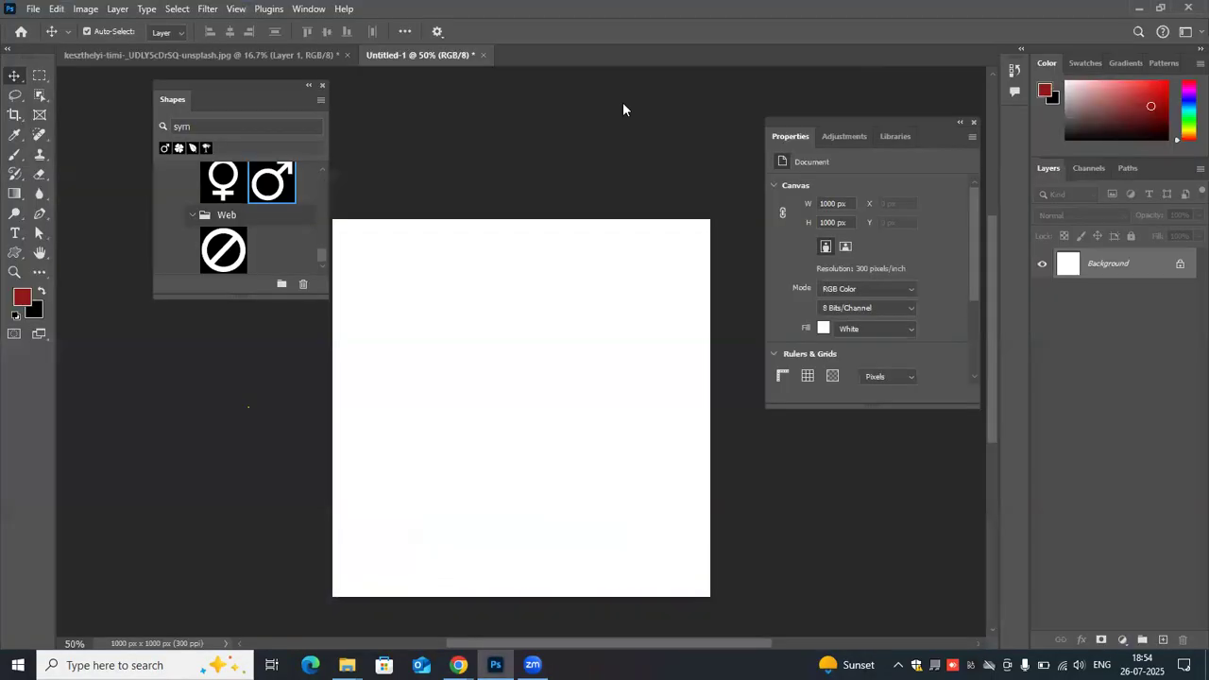
click(699, 167)
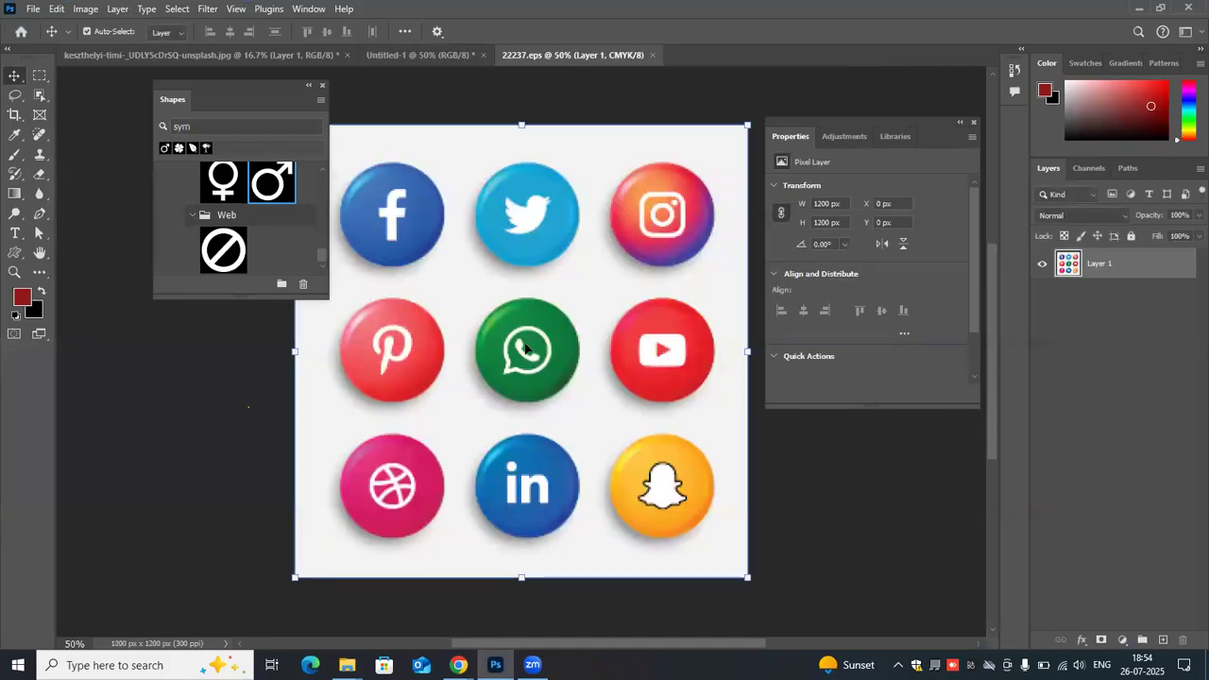
scroll(526, 349, down, 1)
scroll(742, 238, up, 1)
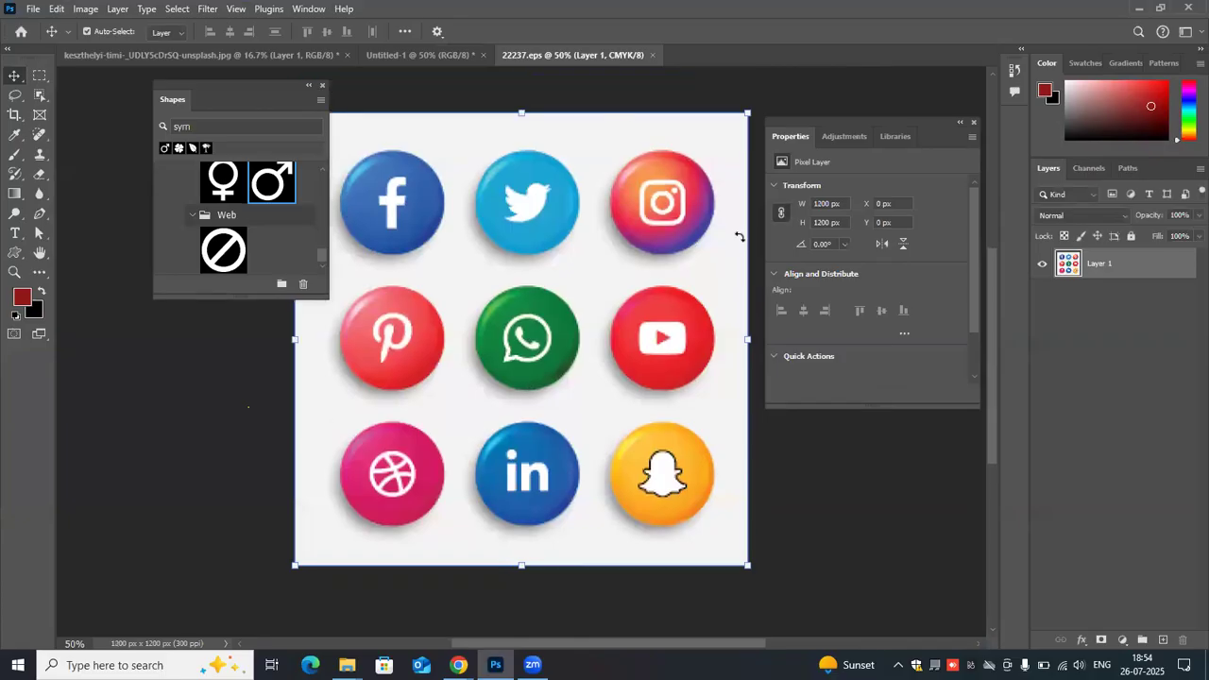
click(676, 91)
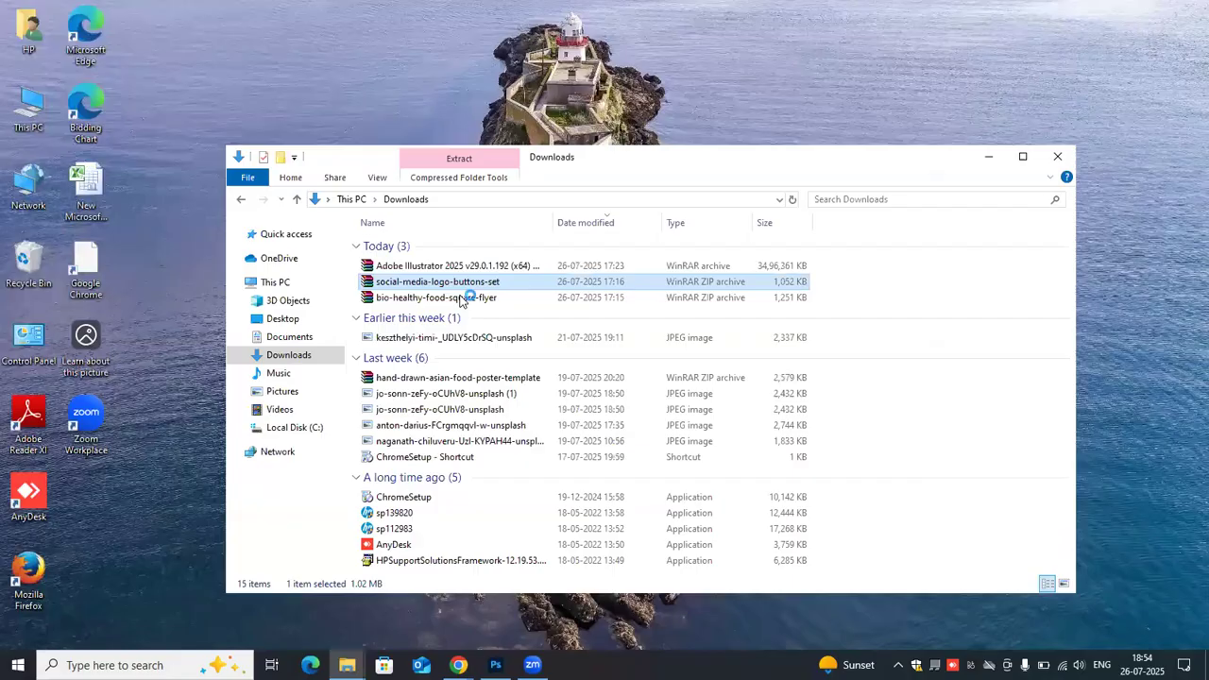
- Open 4738710.eps from the bio-healthy-food-square-flyer archive, rasterized at 2201 × 2201 pixels, 300 pixels/inch, CMYK Color
click(460, 300)
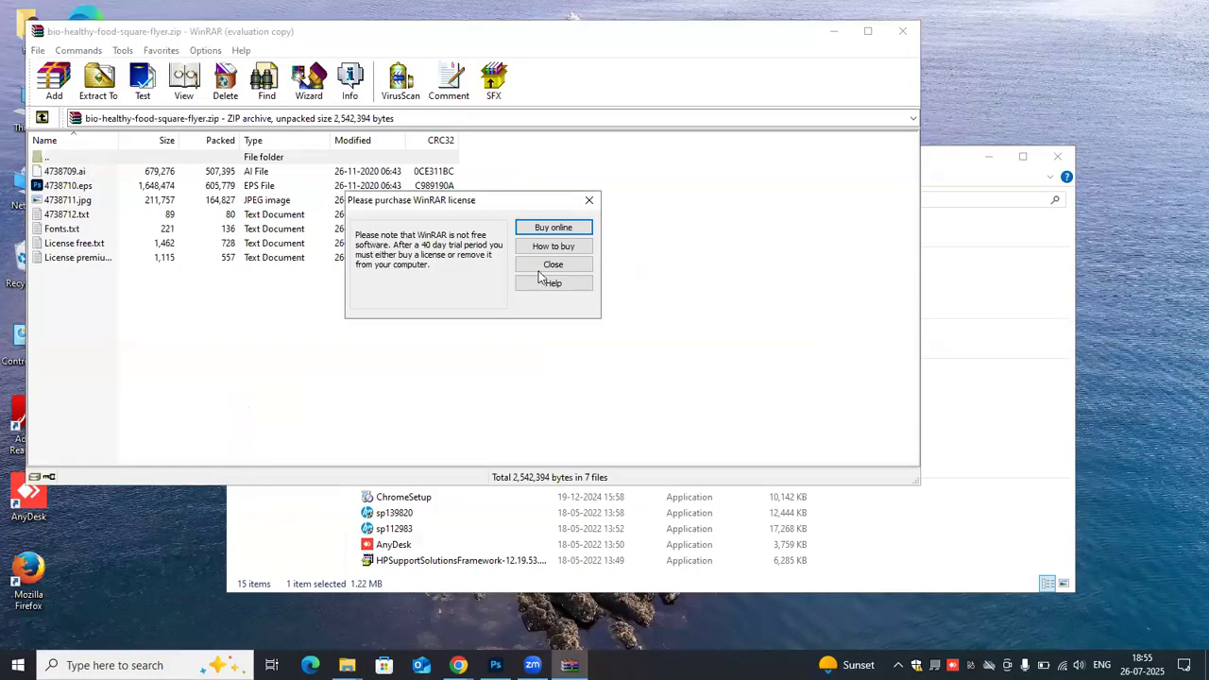
click(544, 270)
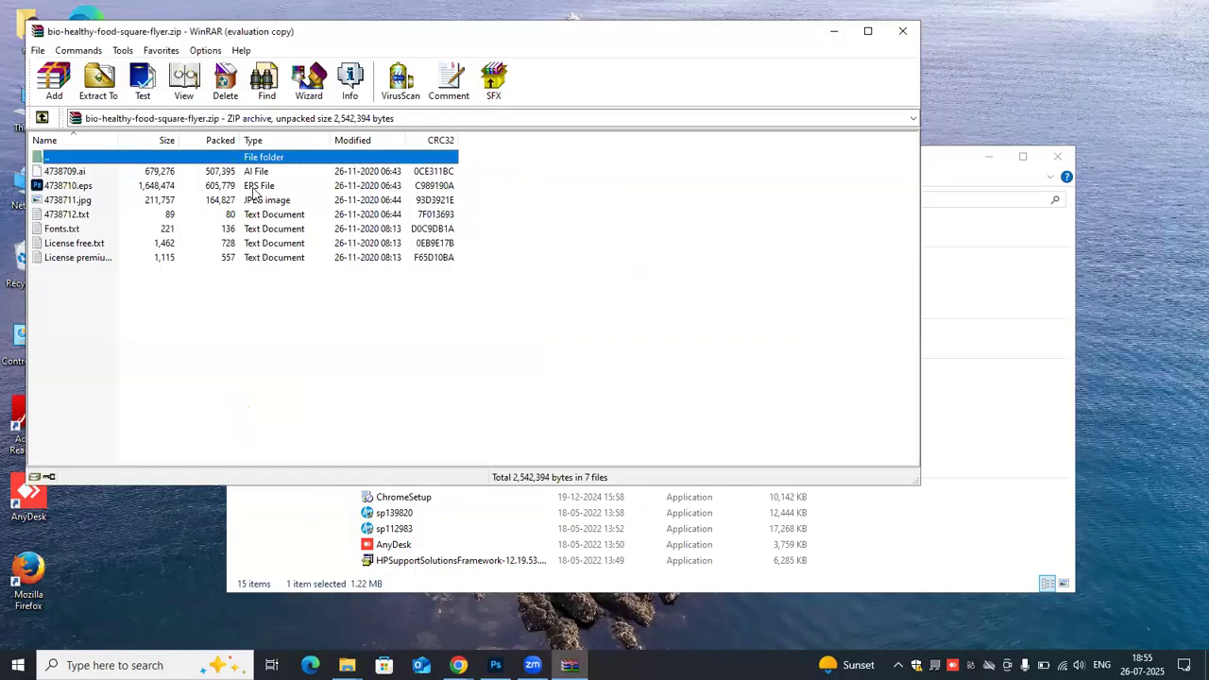
click(255, 186)
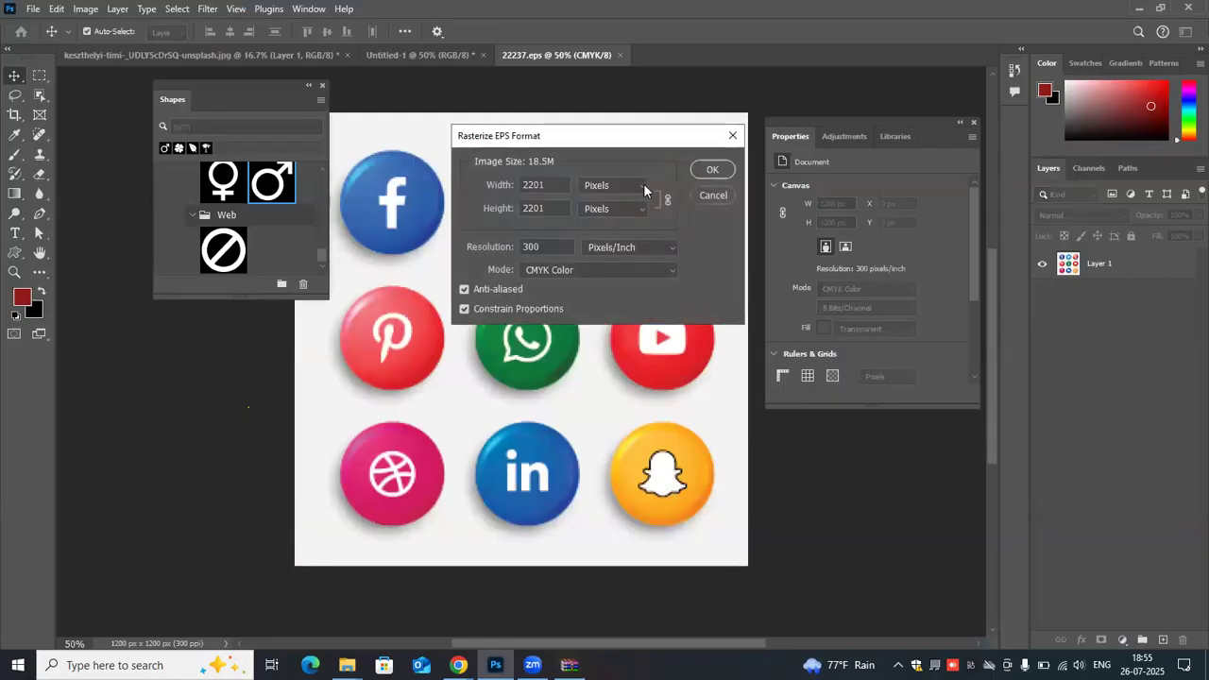
click(643, 189)
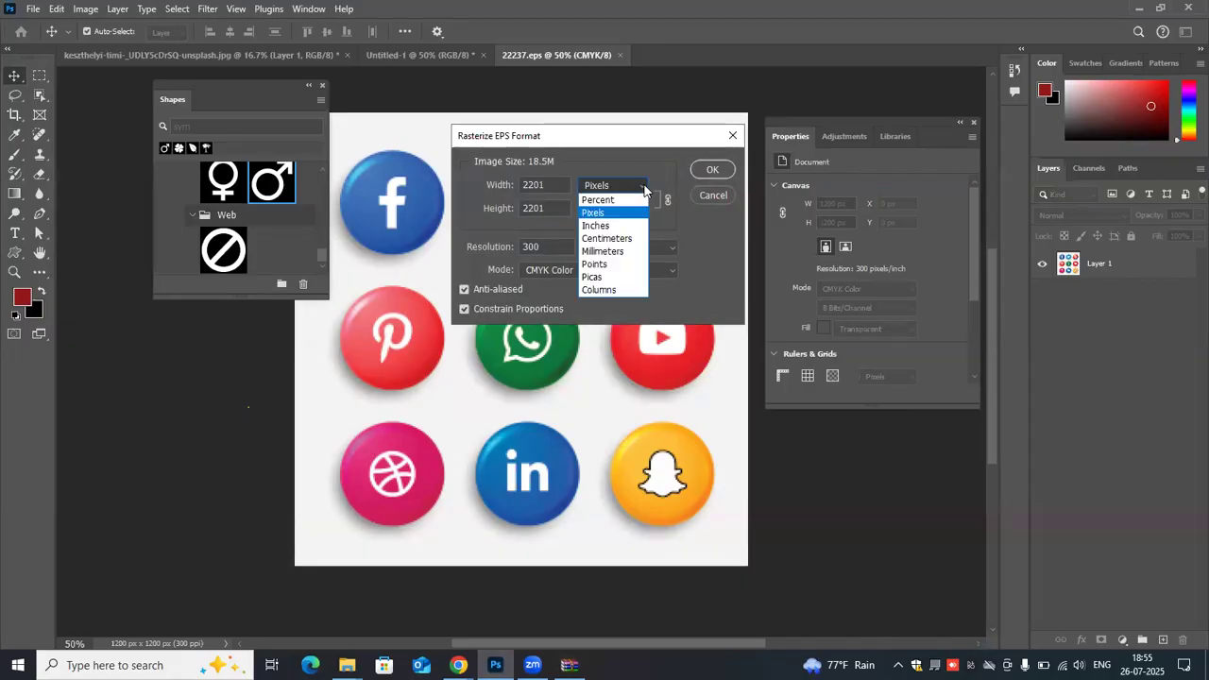
click(711, 173)
click(711, 173)
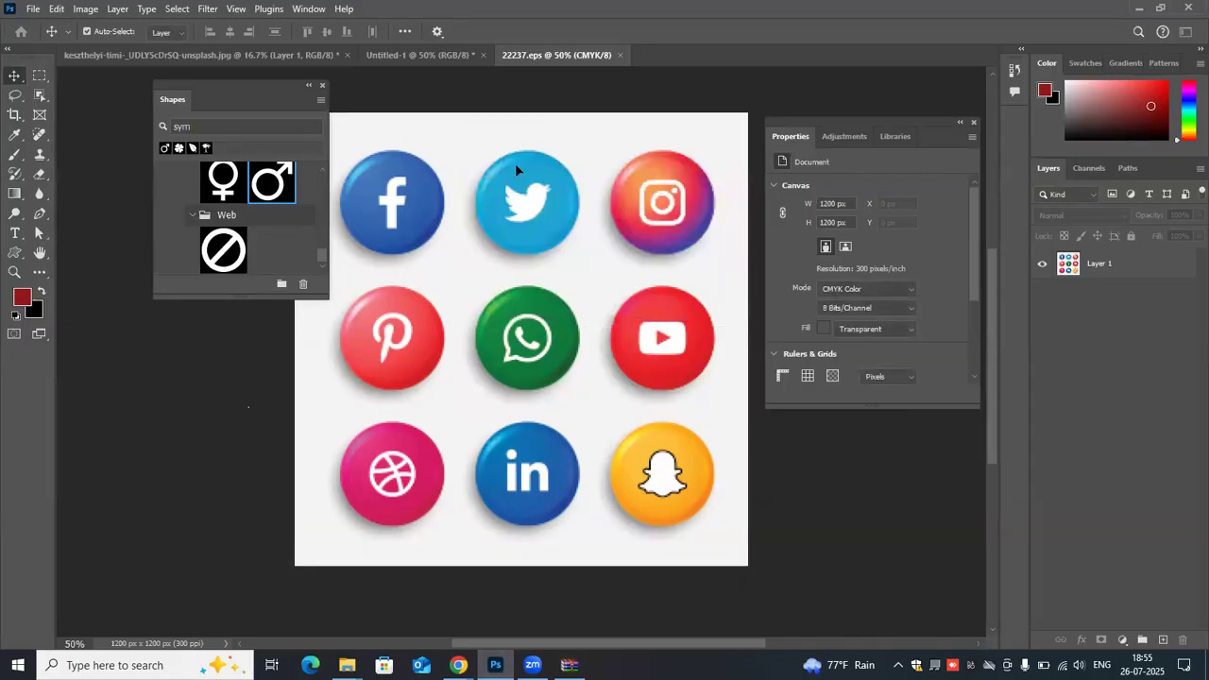
- Close the keszthelyi-timi unsplash jar photo without saving its changes
click(346, 53)
key(ctrl+w)
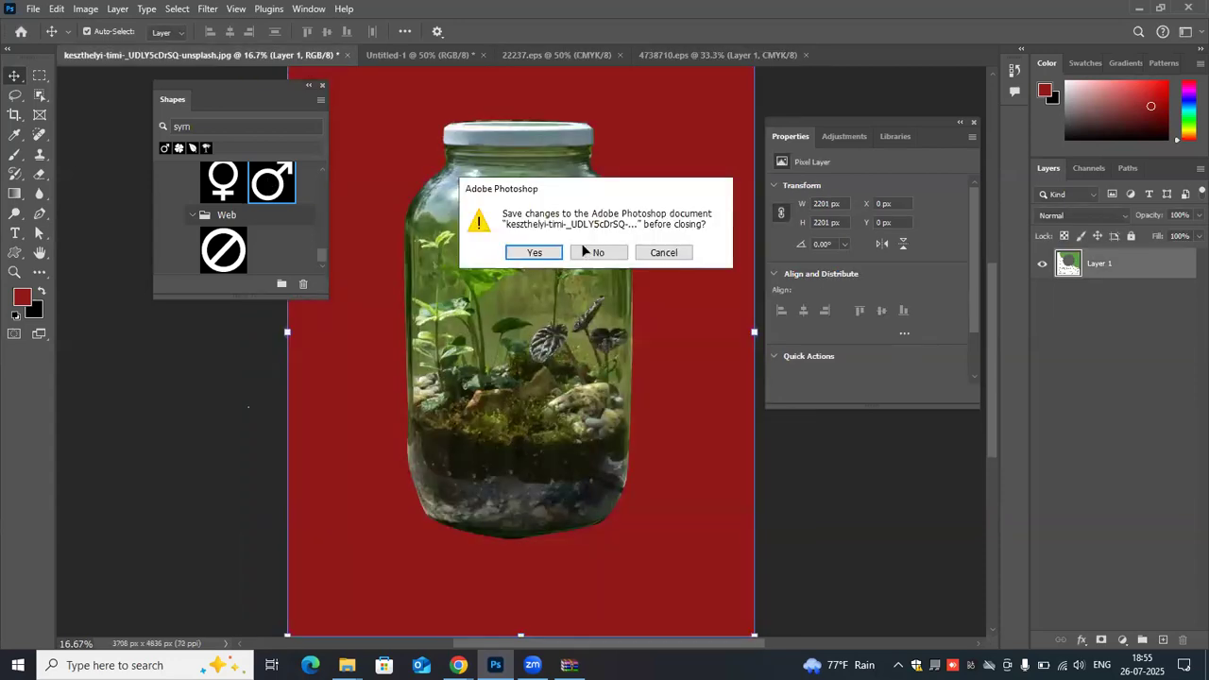
click(587, 251)
- Switch to the Untitled-1 document and close its floating Shapes and Properties panels
click(281, 59)
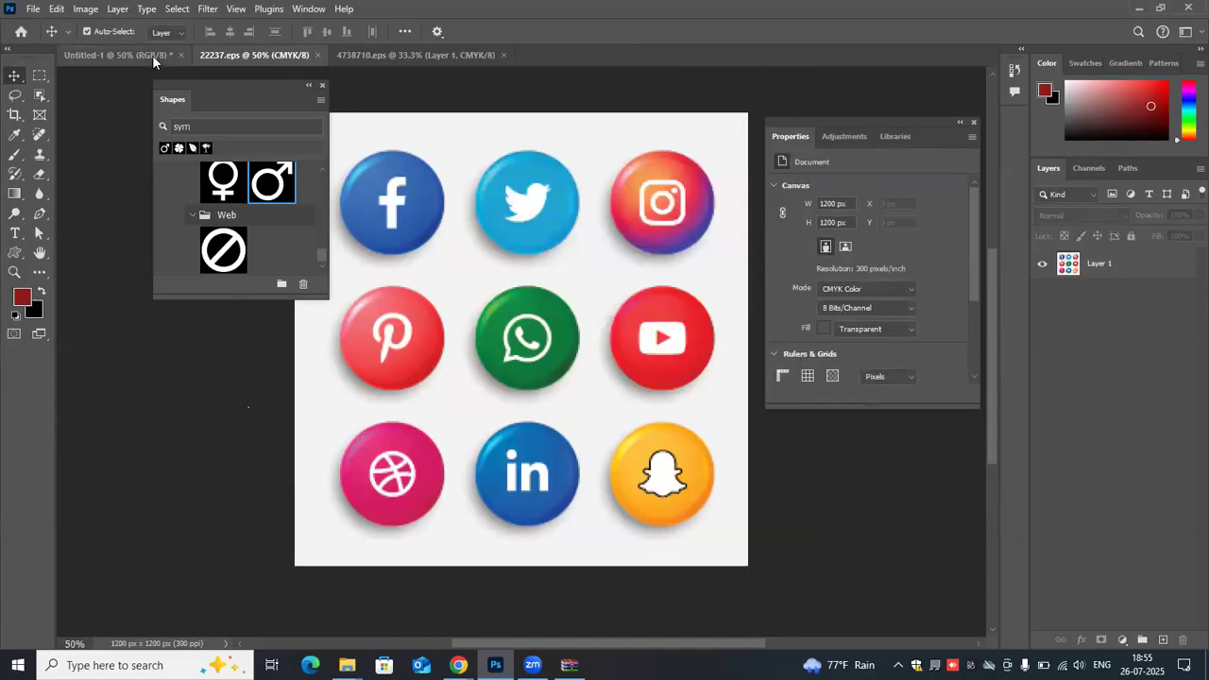
click(152, 54)
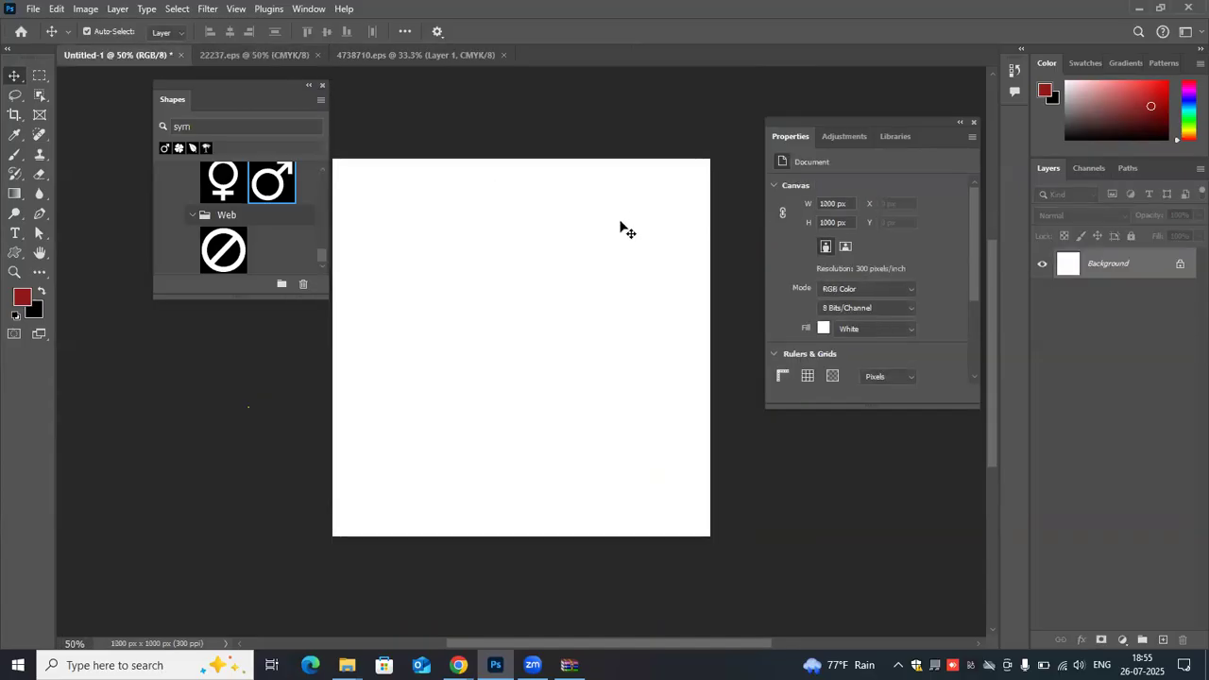
click(322, 86)
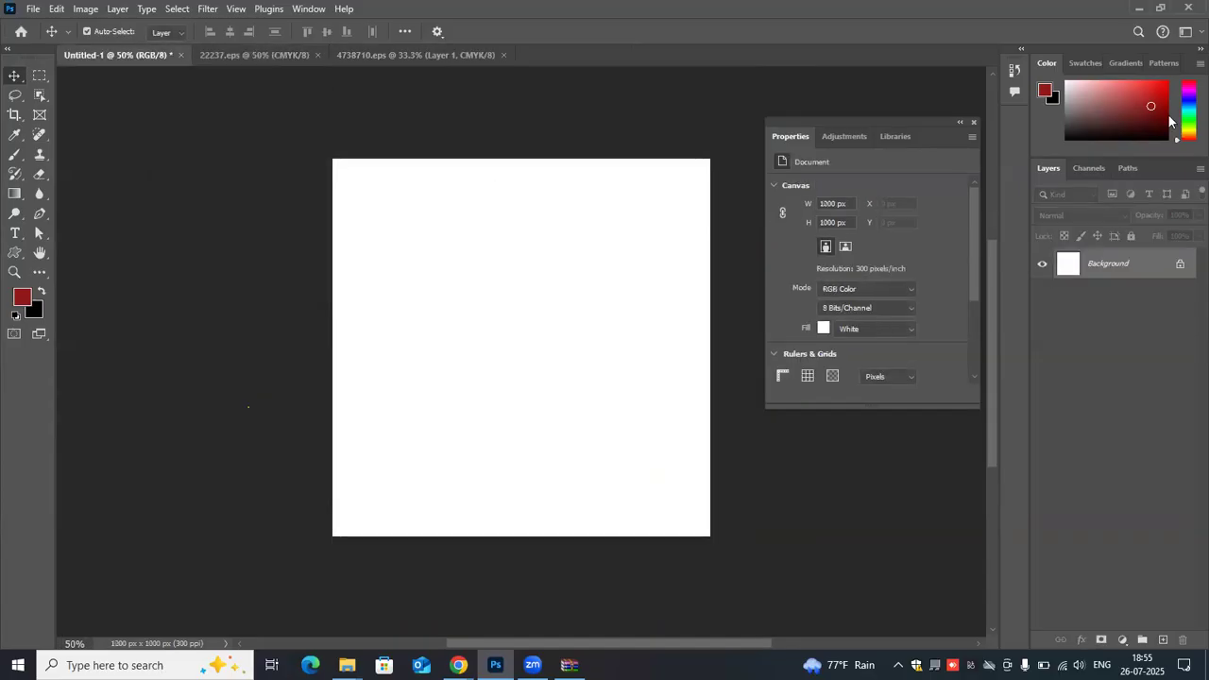
click(974, 122)
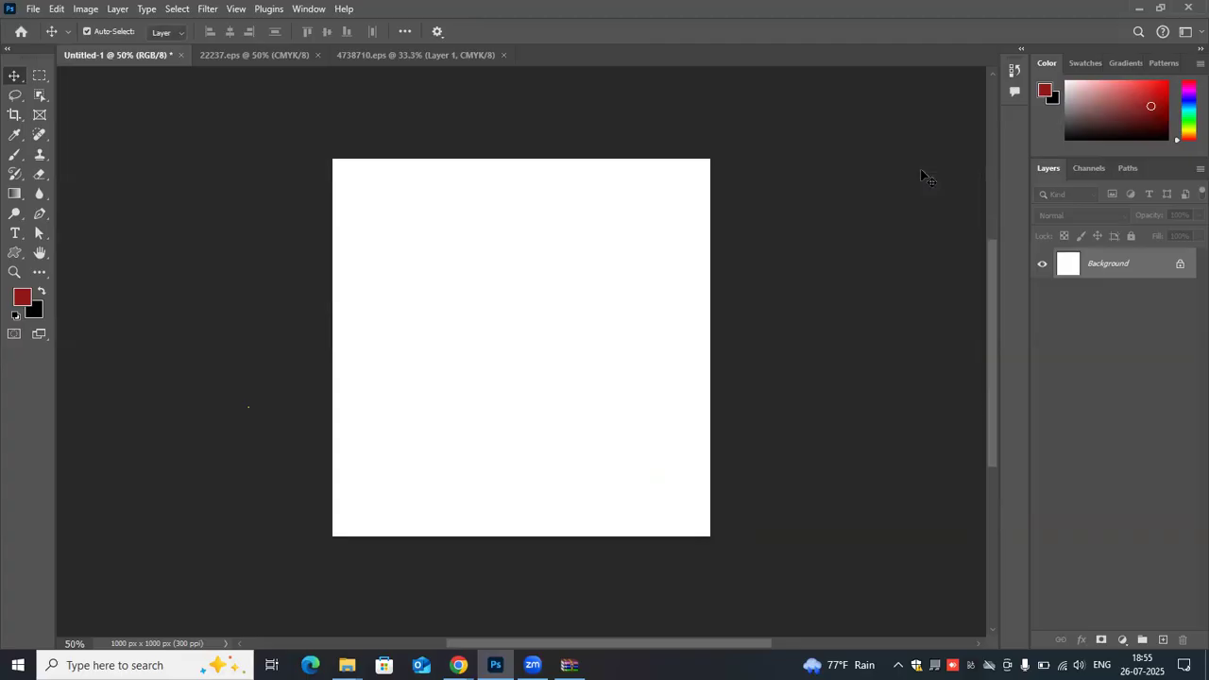
- Copy the Healthy Food flyer layer from 4738710.eps into Untitled-1 and shift it toward the canvas's lower left
click(256, 55)
click(419, 53)
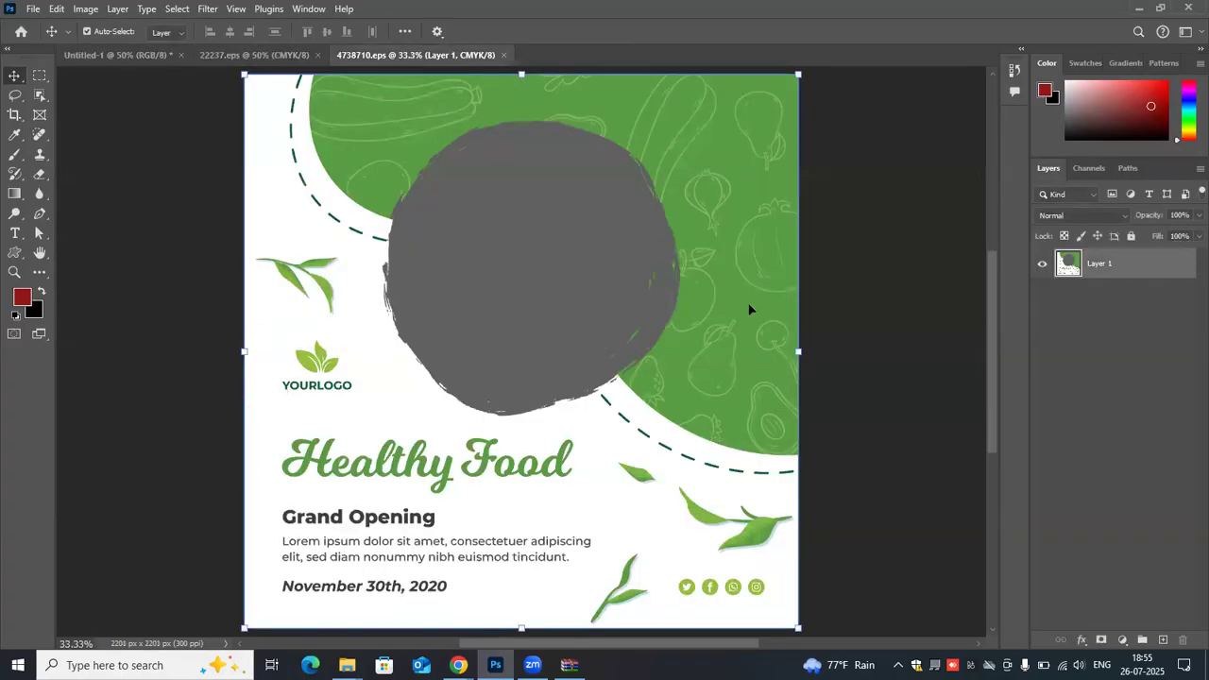
scroll(741, 323, up, 1)
drag(543, 160, 857, 283)
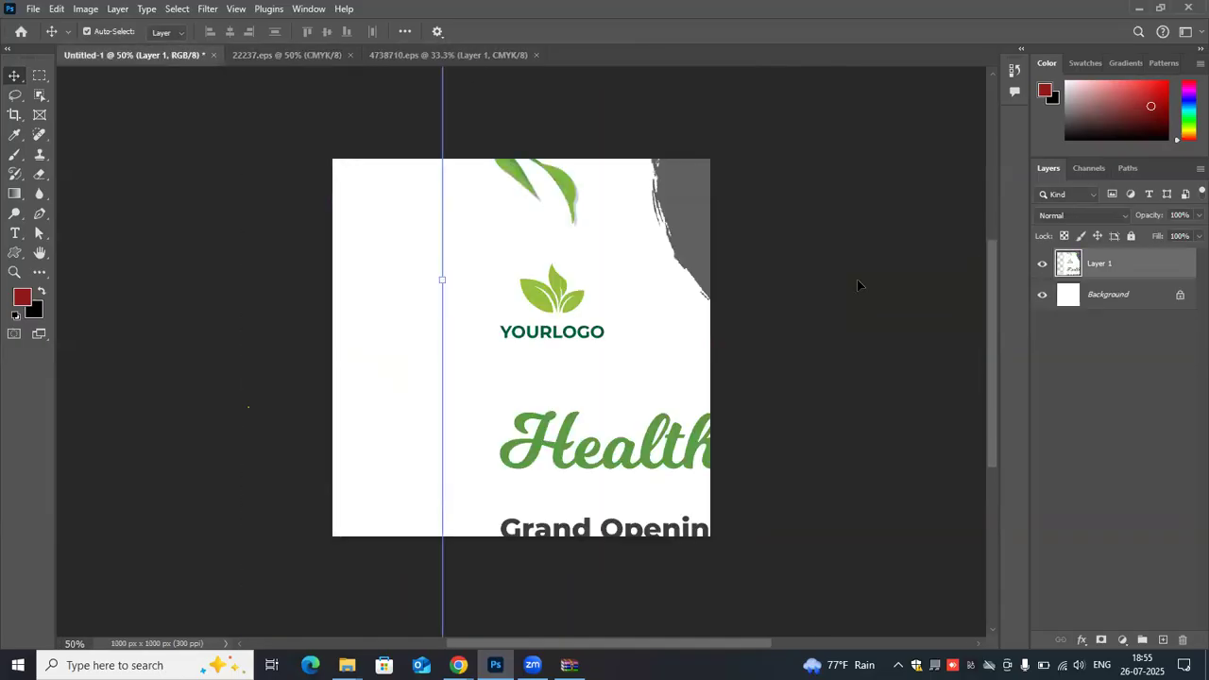
drag(643, 336, 374, 508)
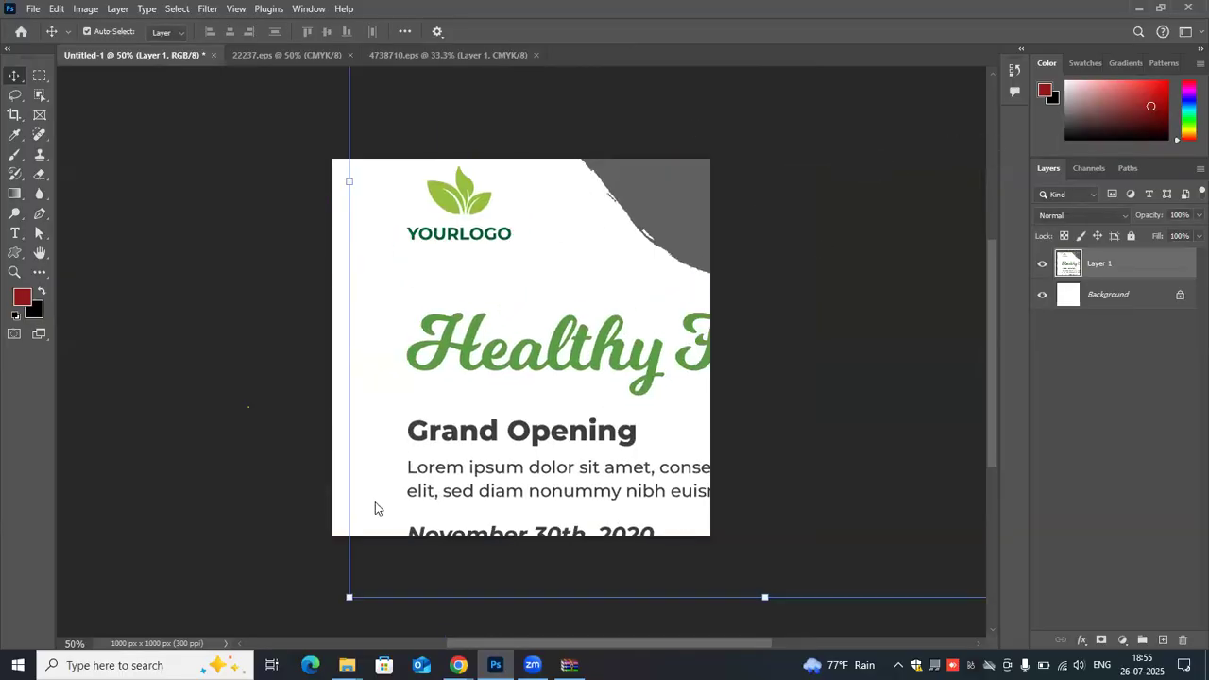
- Scale the flyer layer to 27.21% width and 36.39% height and move it to about X 333 px, Y 566 px
scroll(349, 426, down, 3)
drag(349, 427, 498, 260)
drag(328, 309, 383, 281)
drag(573, 194, 688, 135)
drag(595, 187, 341, 313)
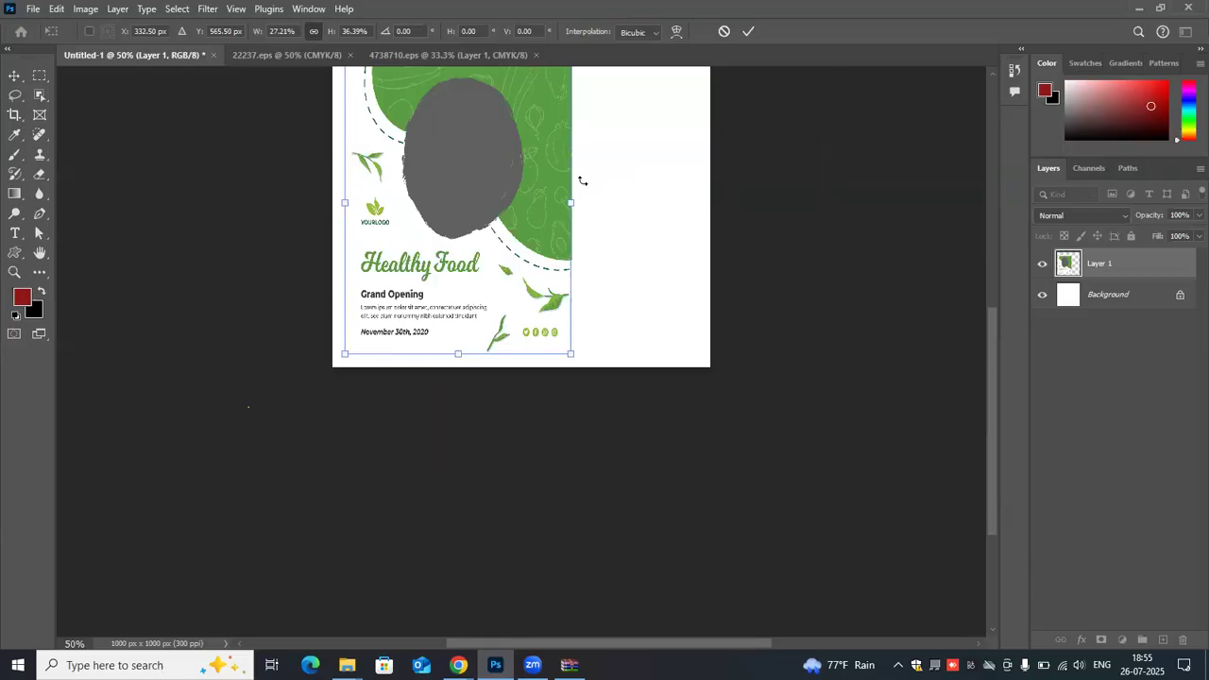
- Undo the flyer's last moves within the active transform
key(ctrl+z)
key(ctrl+z)
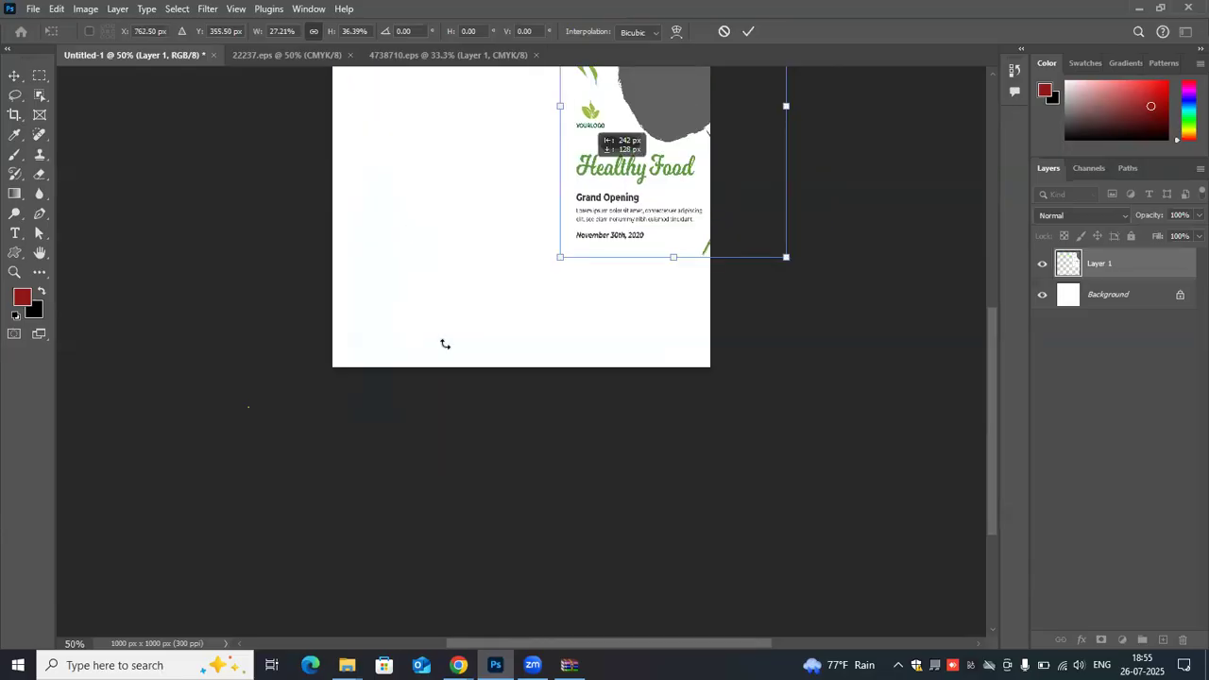
drag(444, 344, 444, 355)
key(ctrl+z)
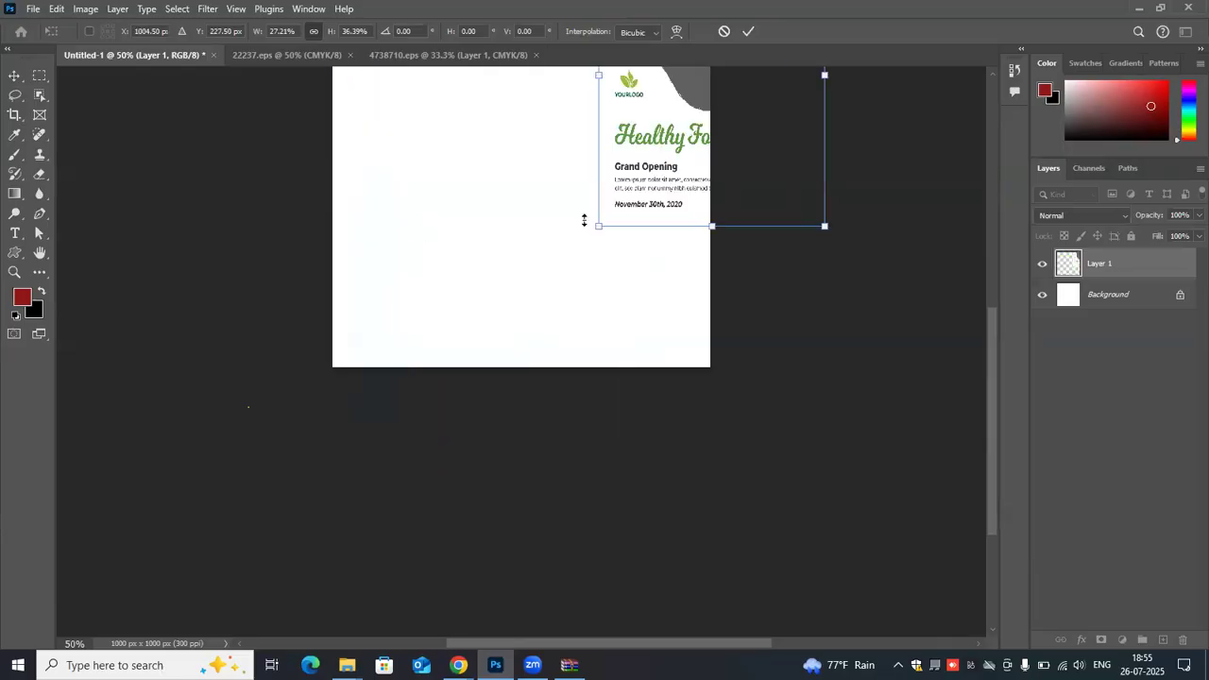
- Scale the flyer down to about 390 × 522 px and move it to about X 371 px, Y 666 px
drag(588, 233, 705, 183)
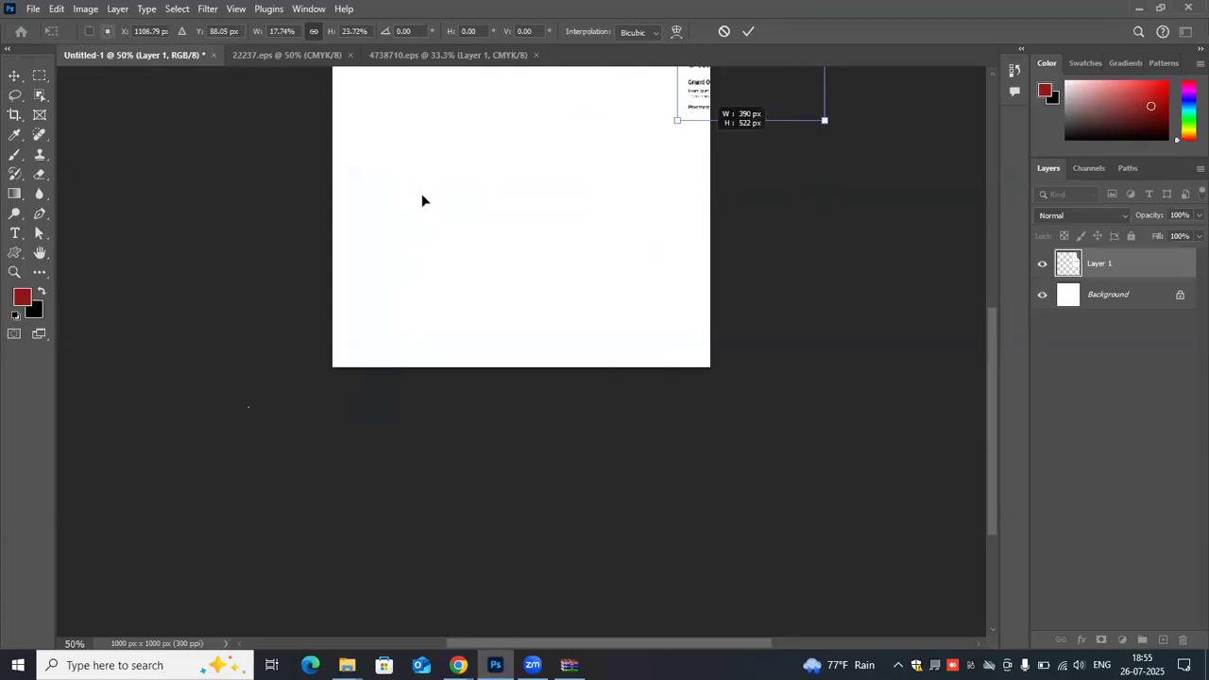
drag(422, 200, 419, 306)
drag(509, 193, 374, 311)
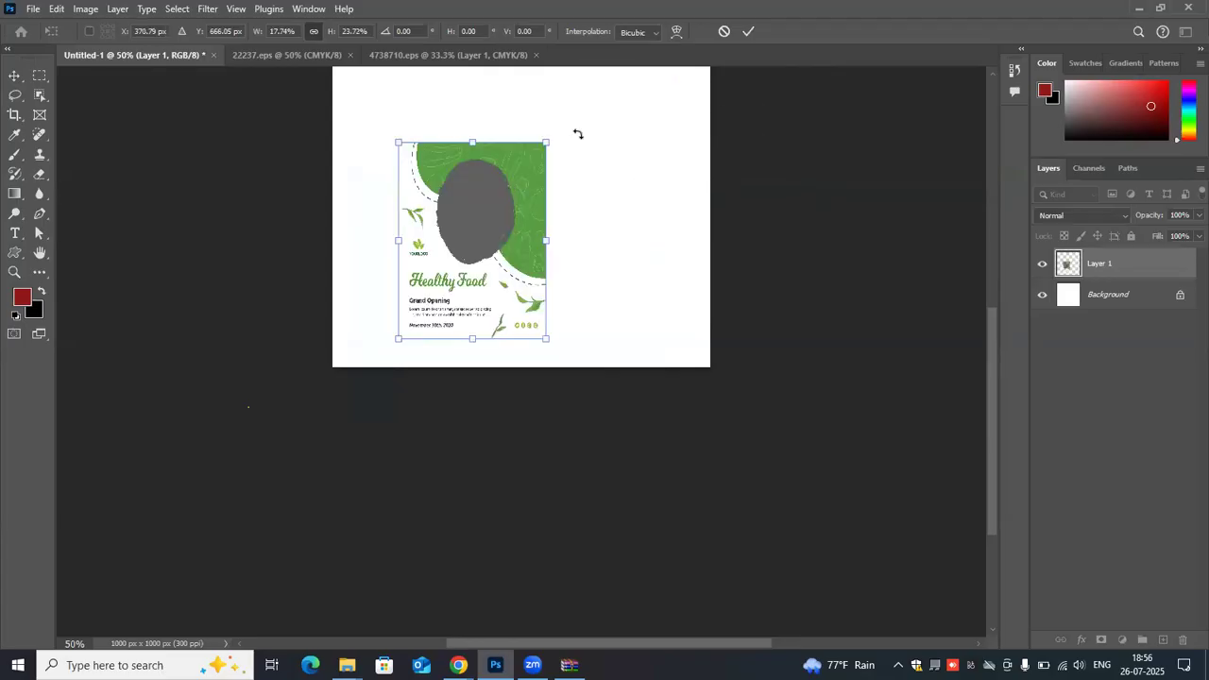
- Move the scaled flyer toward the canvas's right half, to about X 630 px, Y 556 px
scroll(587, 115, up, 2)
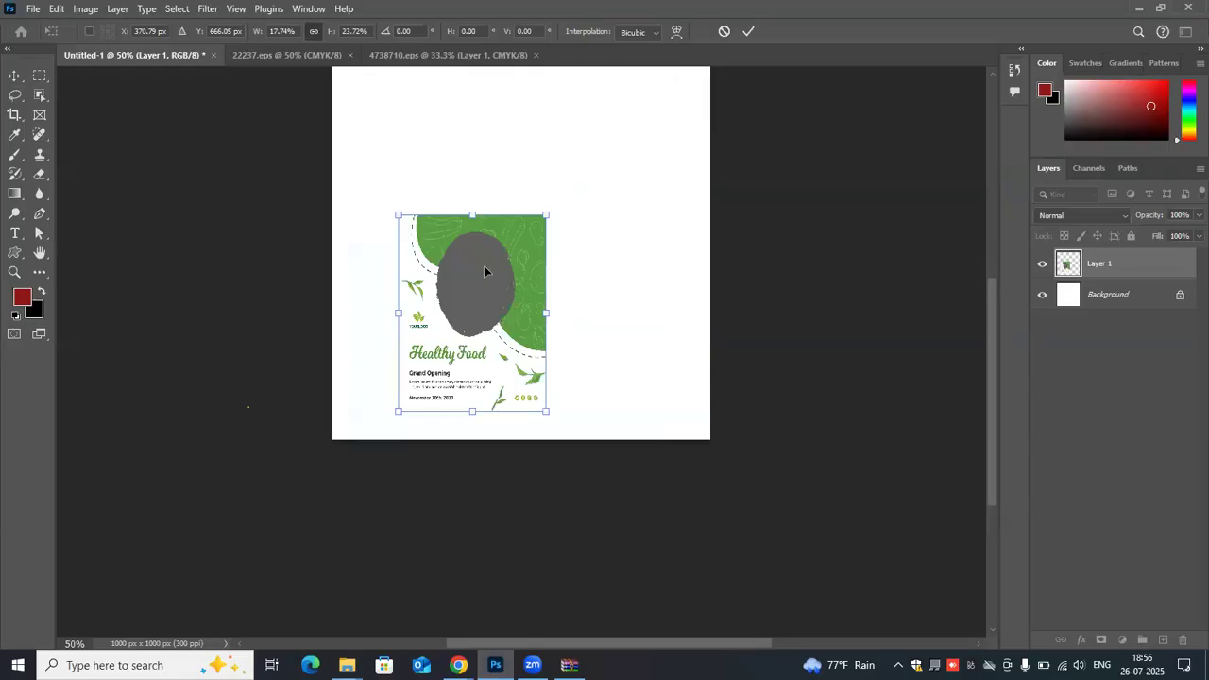
key(ctrl+plus)
key(ctrl+plus)
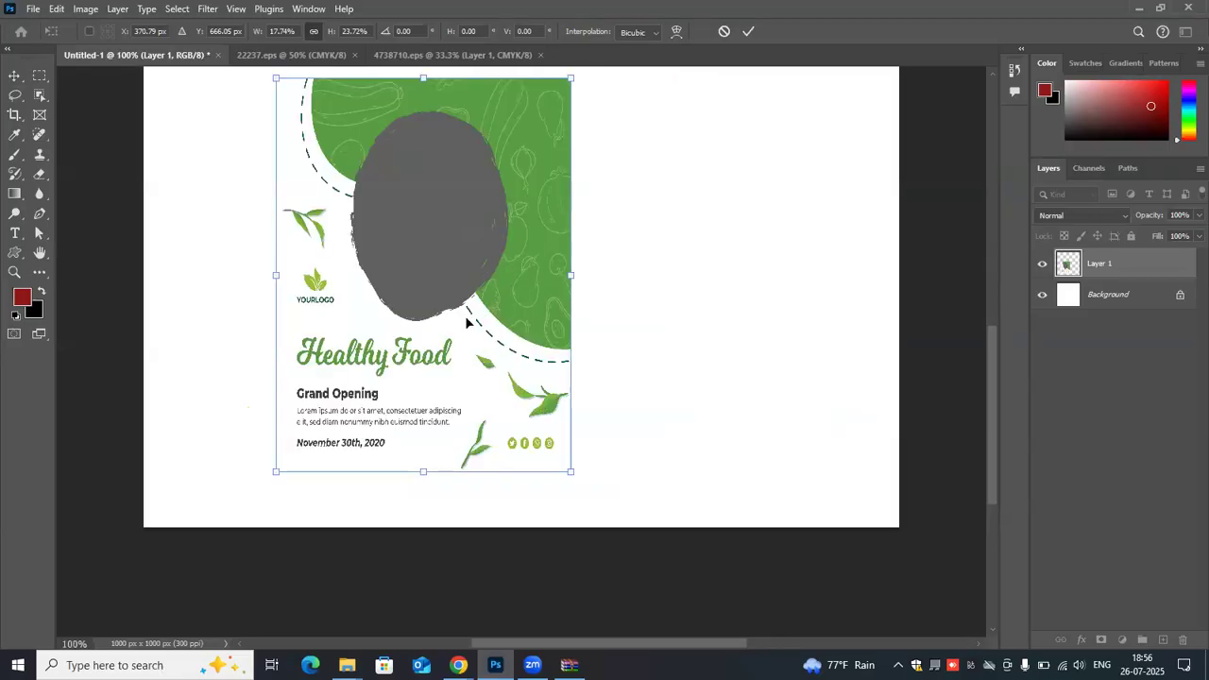
scroll(670, 253, up, 3)
drag(844, 235, 691, 244)
scroll(655, 236, up, 1)
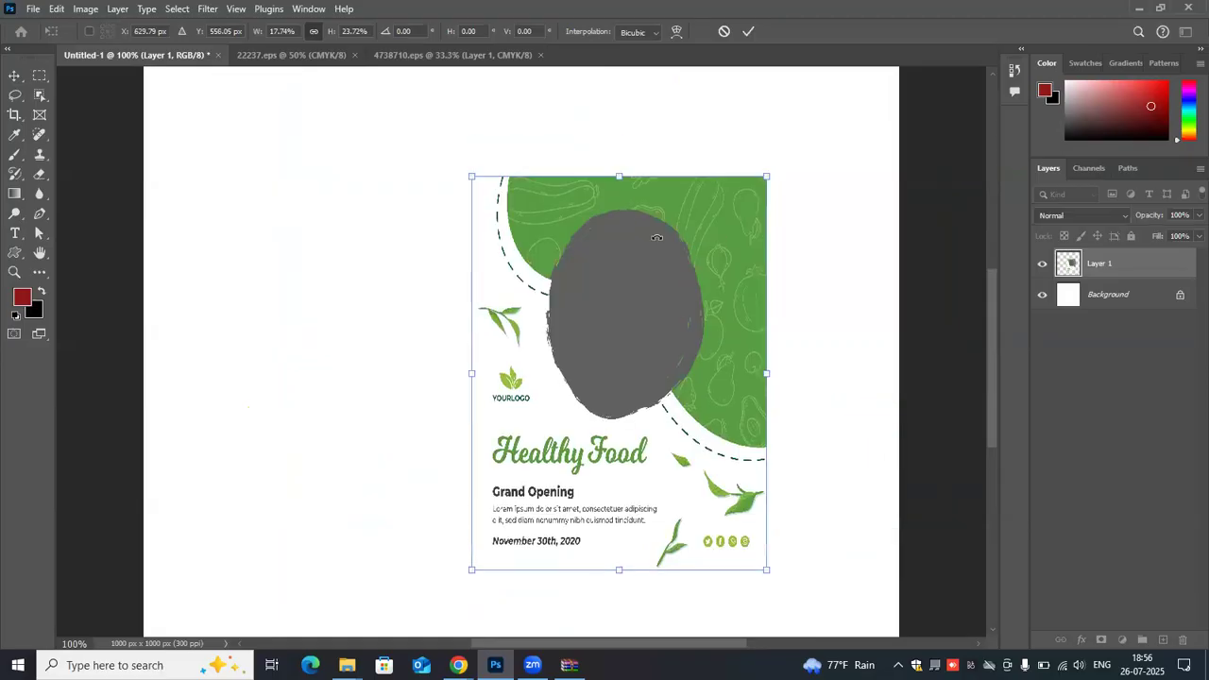
scroll(661, 224, up, 2)
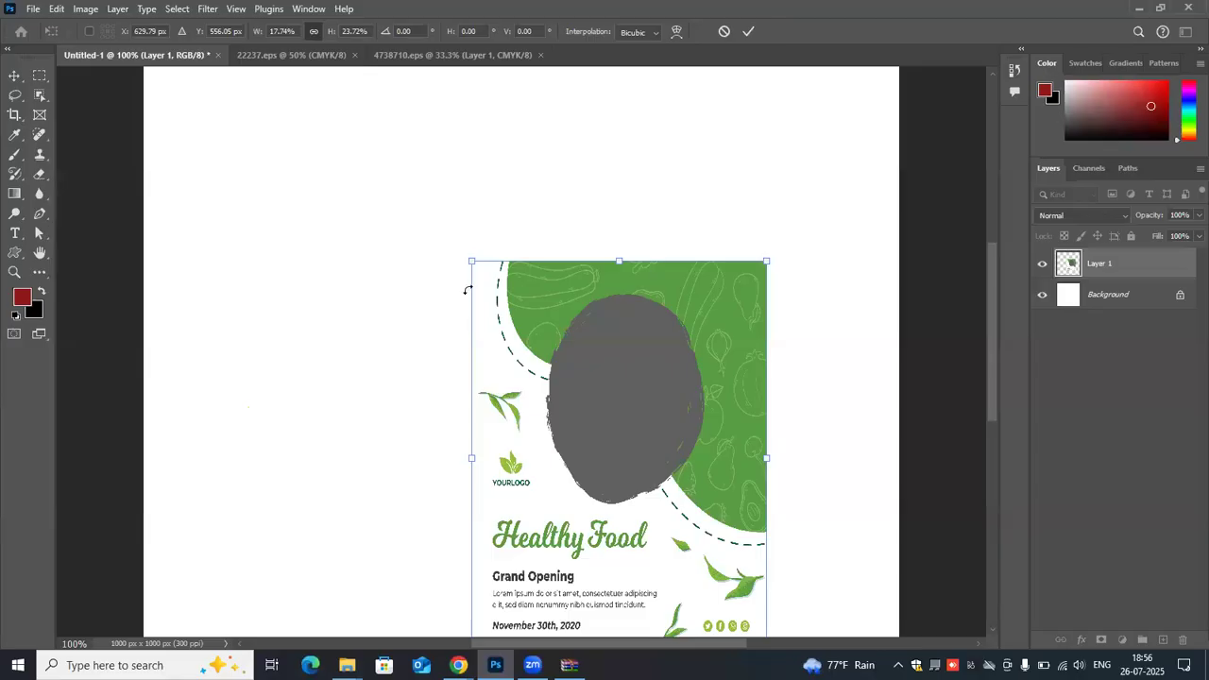
- Draw a closed triangular path over the canvas's upper-right corner with the Pen tool
key(ctrl+minus)
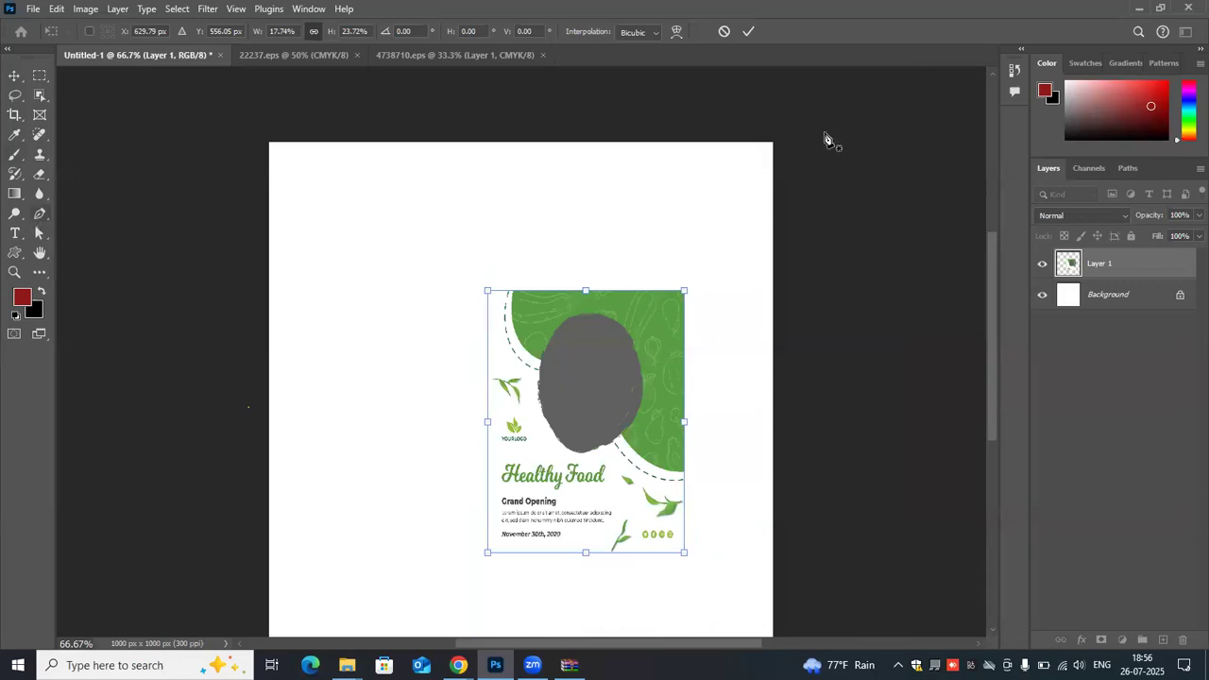
click(773, 144)
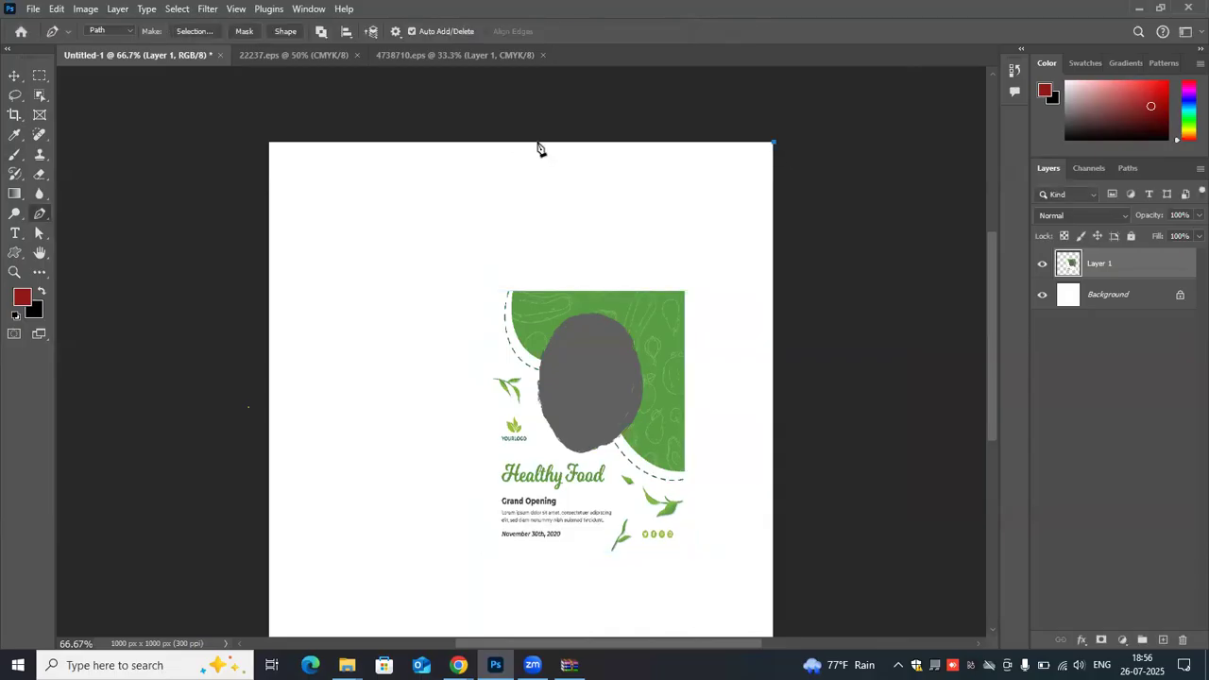
click(538, 144)
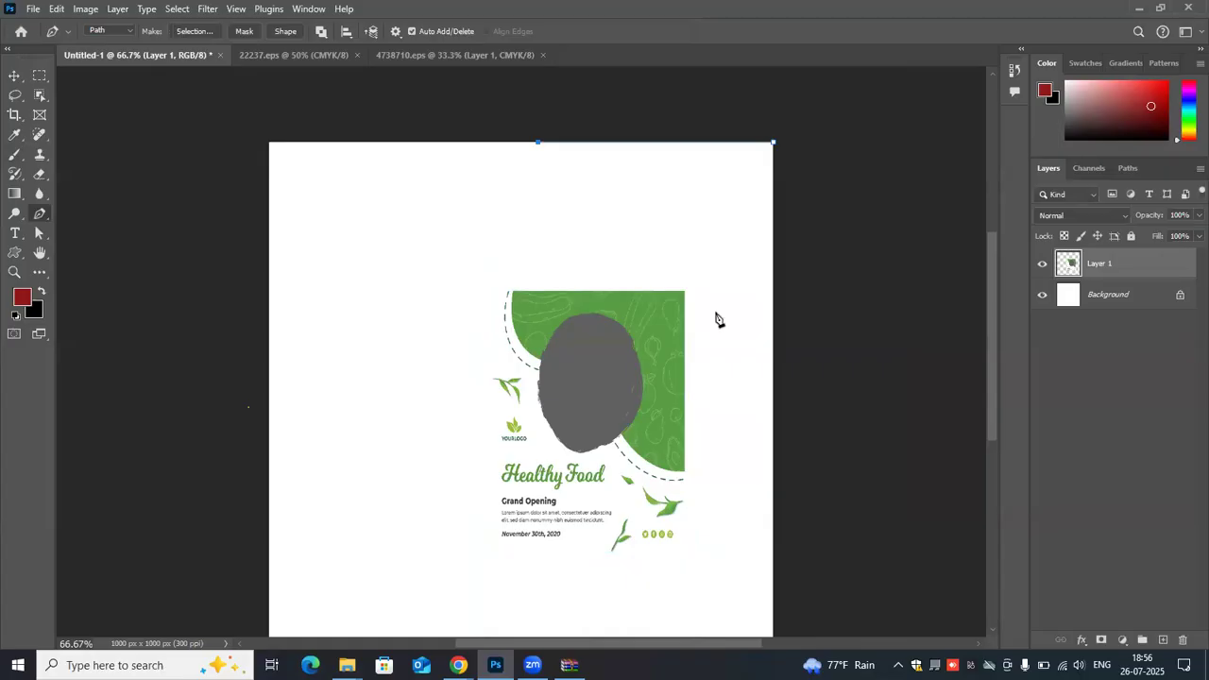
click(774, 376)
click(774, 144)
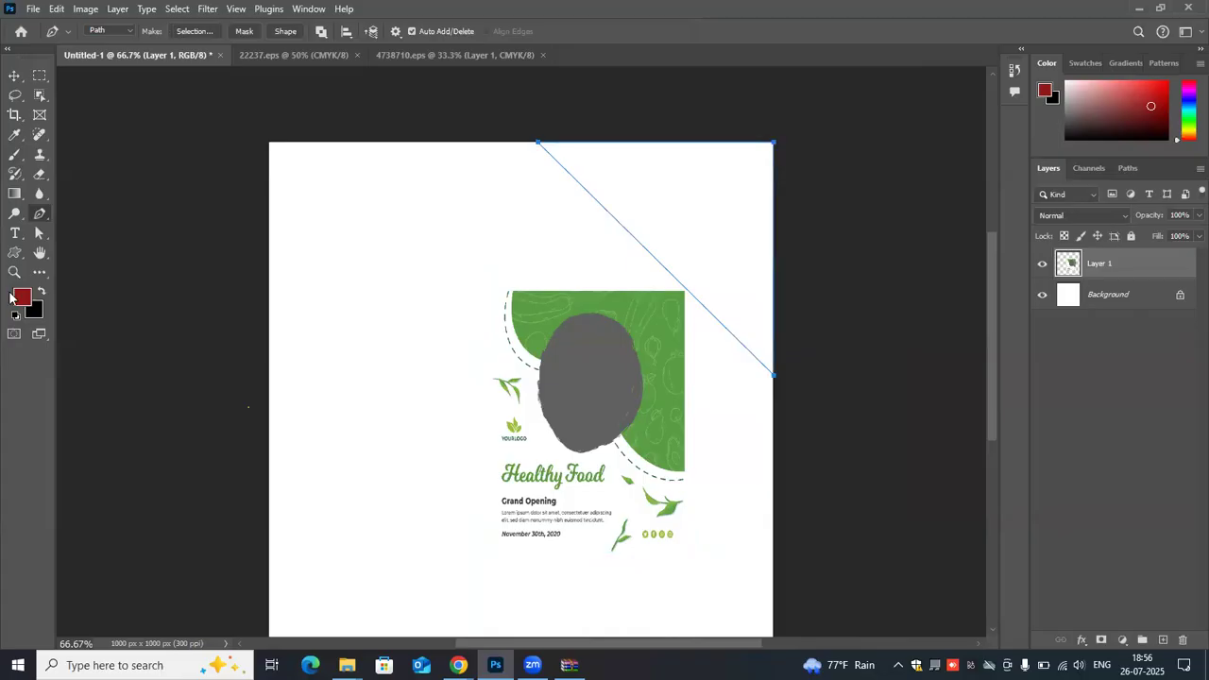
- Set the Pen tool to Shape mode and draw a filled triangle about 375 × 478 px in the canvas's upper-right corner
click(129, 34)
click(130, 42)
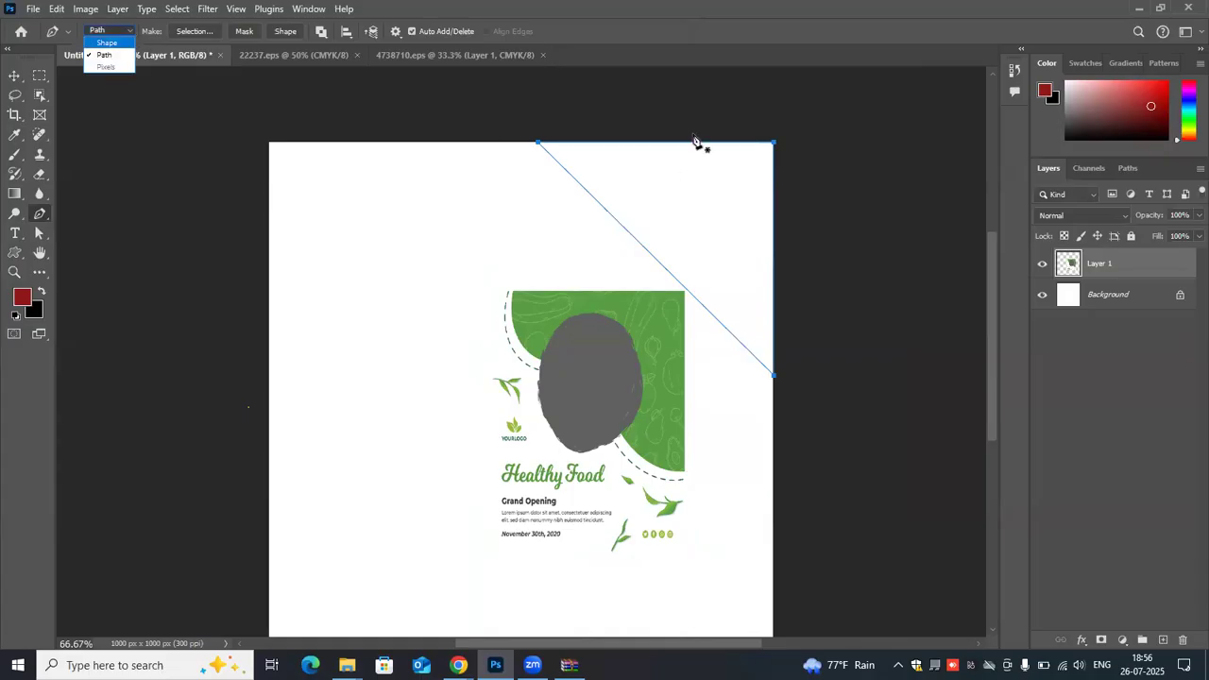
click(770, 143)
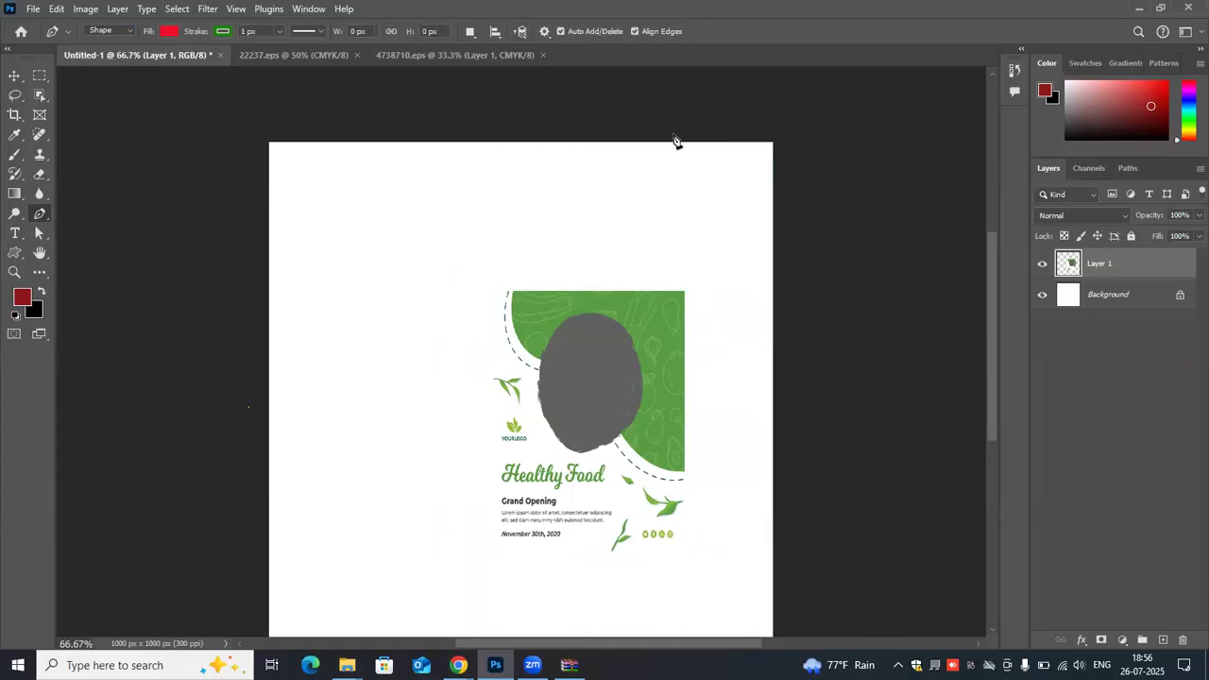
click(583, 142)
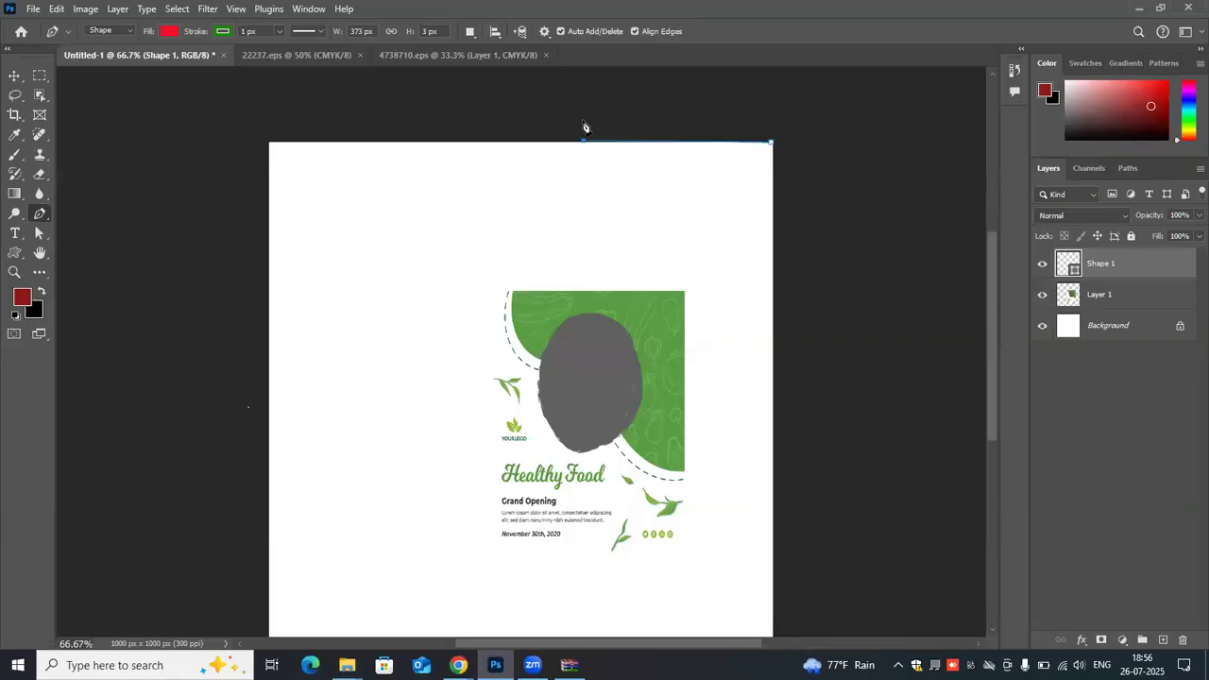
click(773, 382)
click(772, 142)
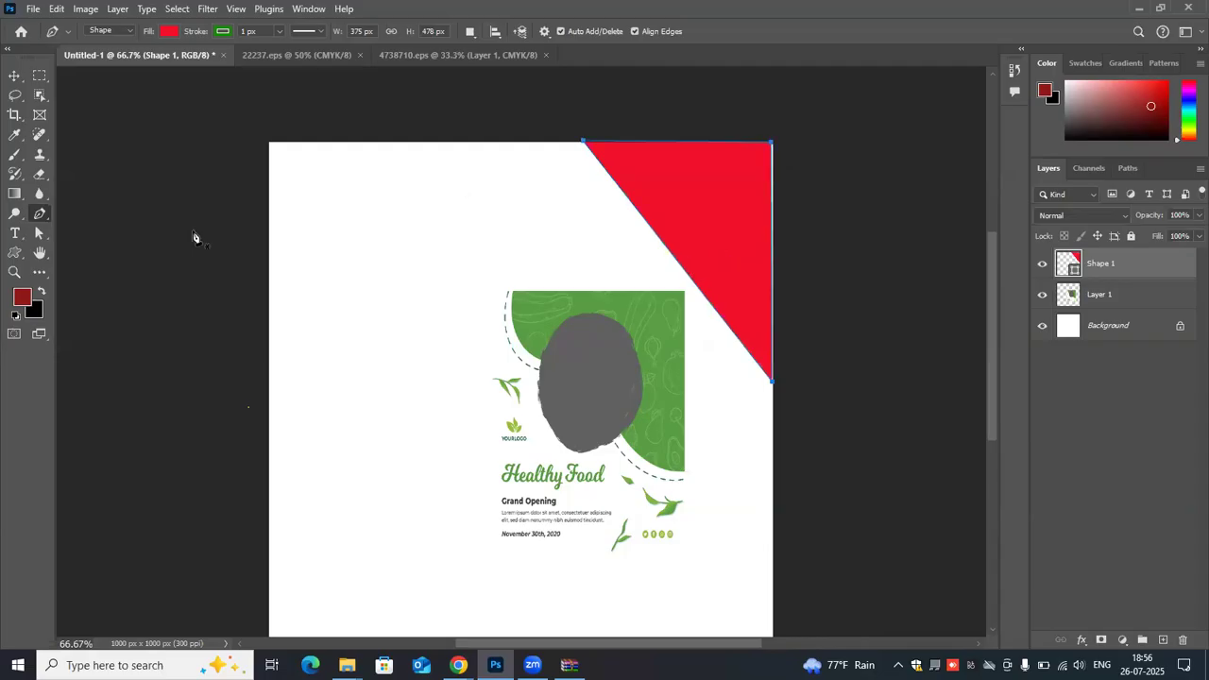
- Sample the flyer's green with the Eyedropper and fill the corner triangle with it
click(15, 134)
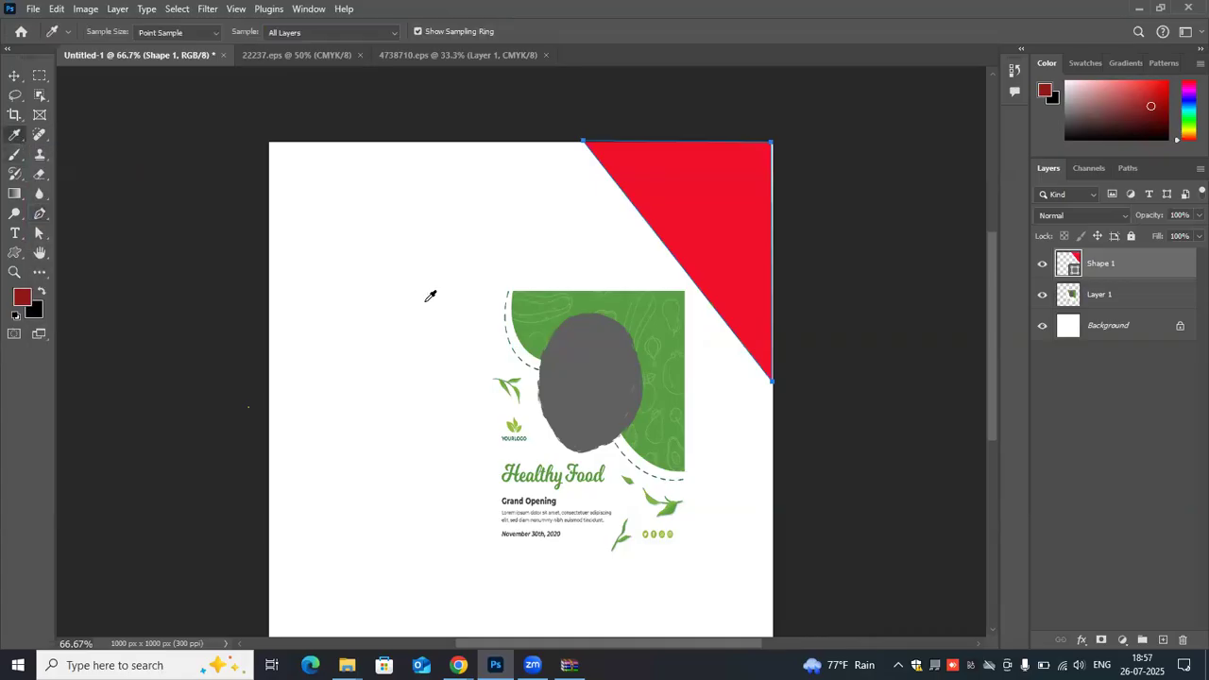
click(586, 294)
key(alt+BackSpace)
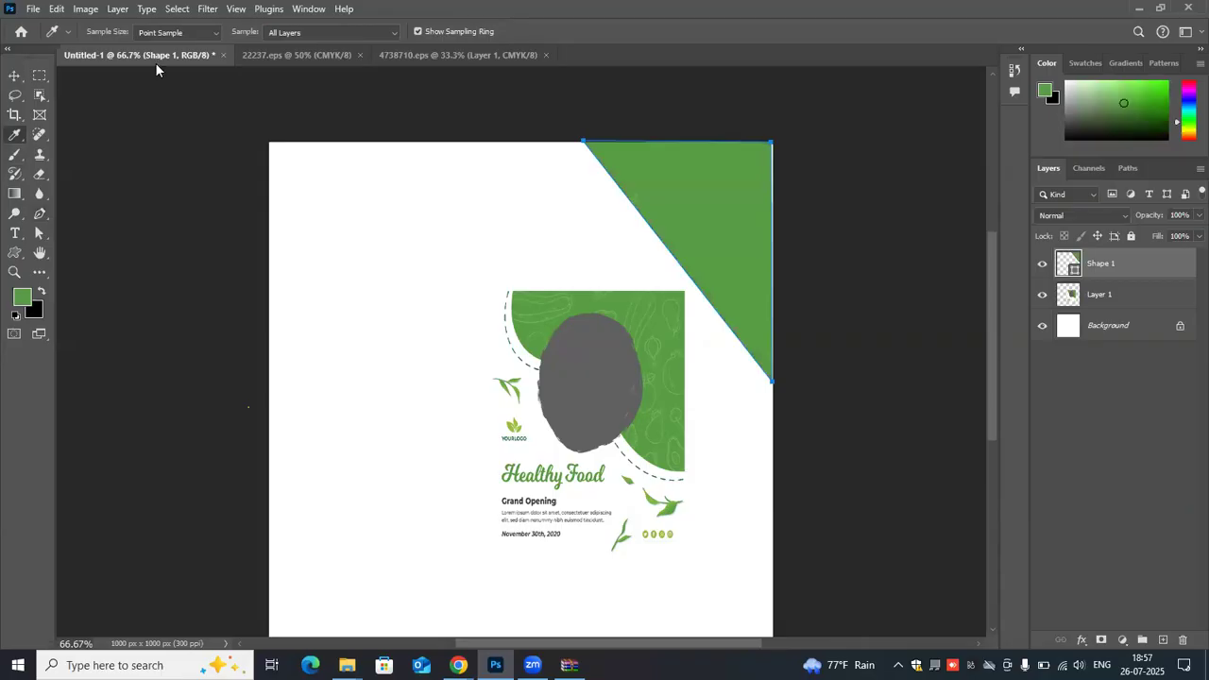
- Align the green triangle with the canvas's right edge and scale it proportionally to 127.54%
key(v)
mouse_move(683, 187)
mouse_down()
mouse_move(667, 186)
mouse_move(676, 172)
mouse_up()
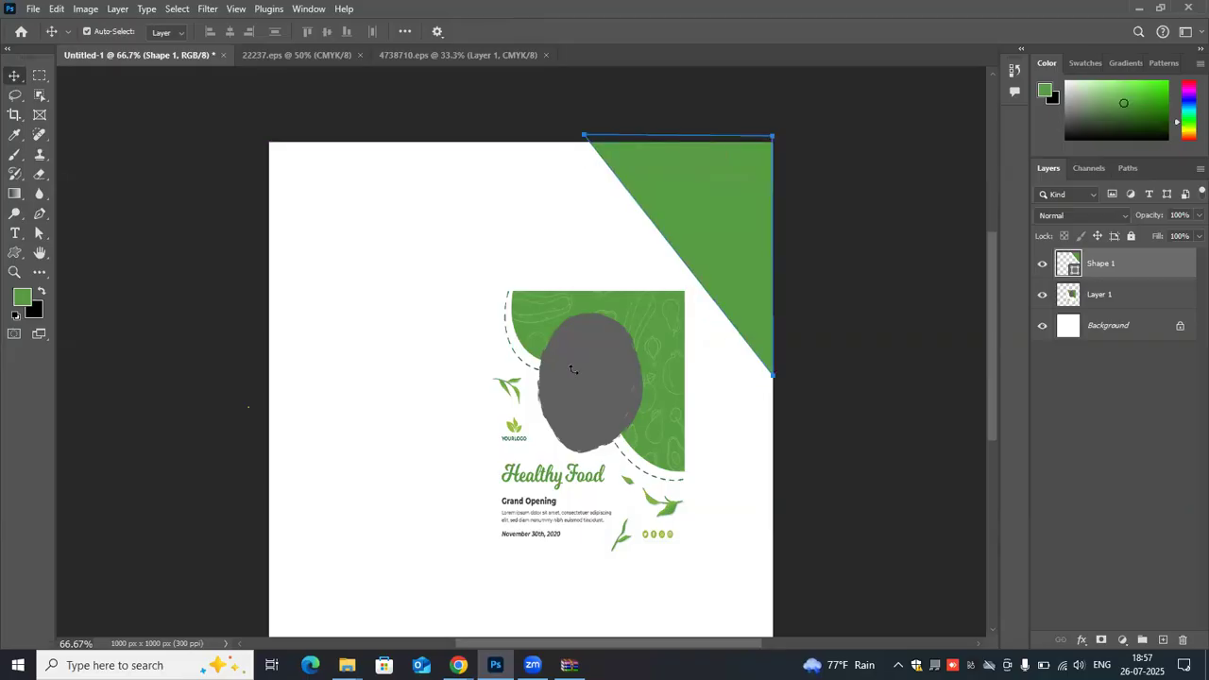
key(ctrl+t)
drag(580, 376, 510, 395)
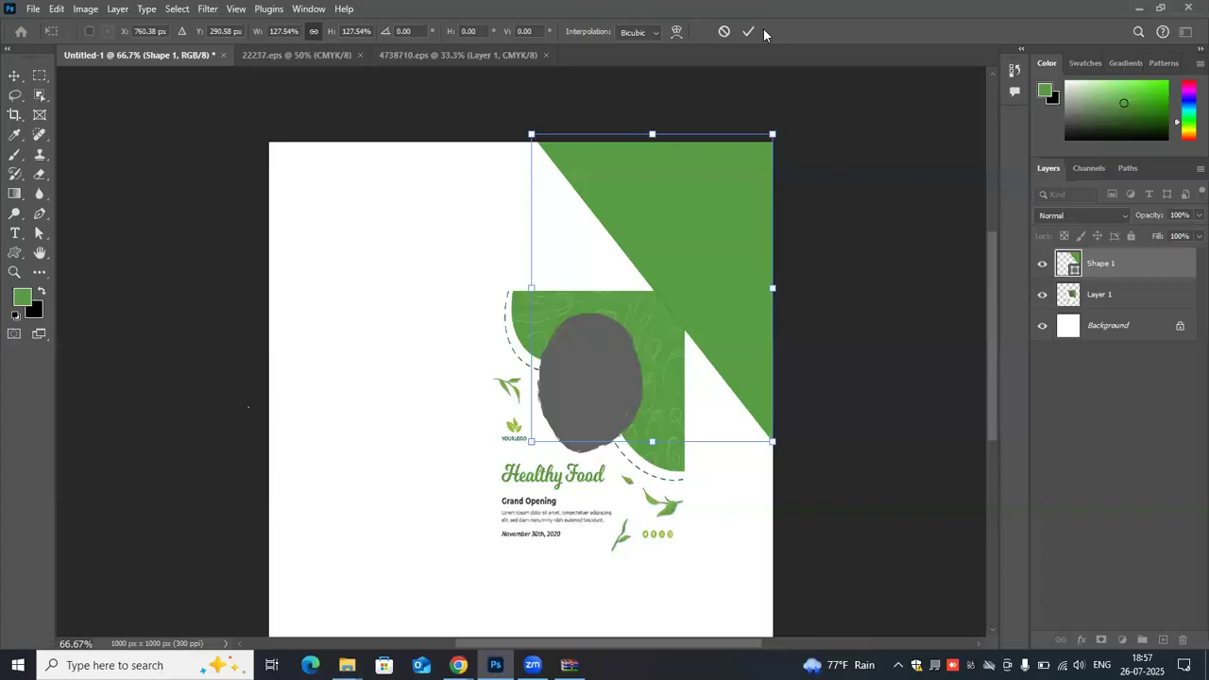
click(748, 31)
- Move the reference flyer to the canvas's left edge, clear of the green triangle
click(592, 407)
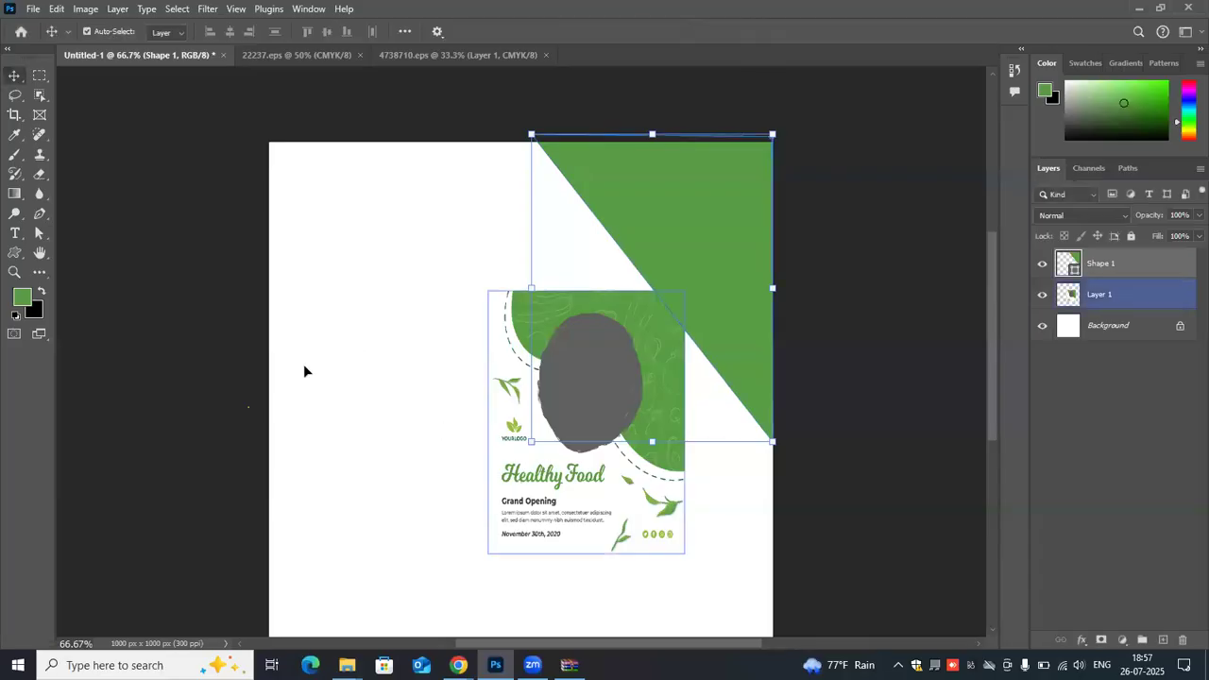
drag(522, 477, 303, 364)
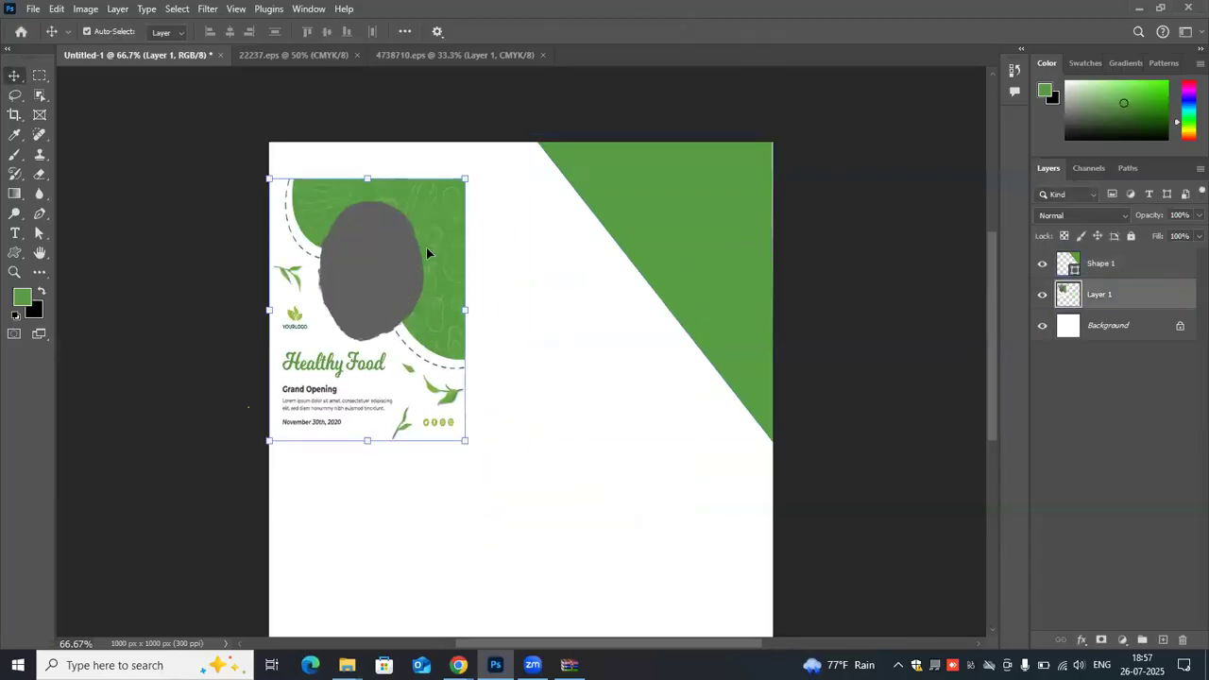
- Draw an ellipse about 362 × 383 px overlapping the green triangle's diagonal edge
click(14, 254)
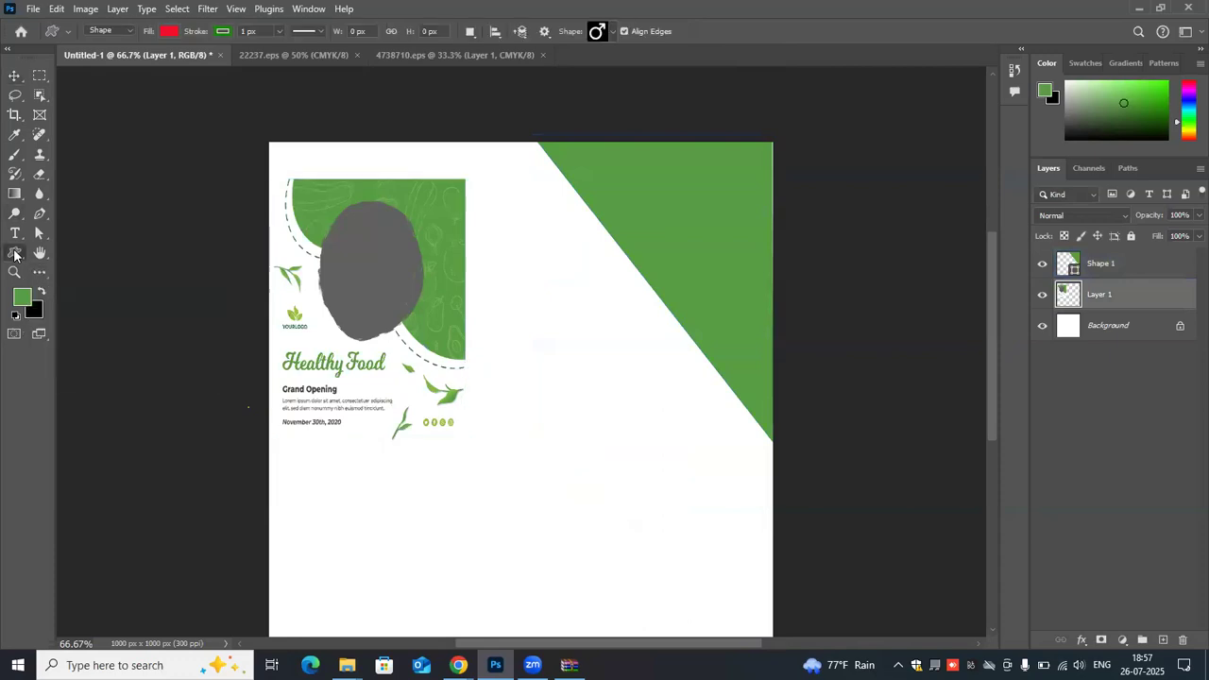
right_click(14, 253)
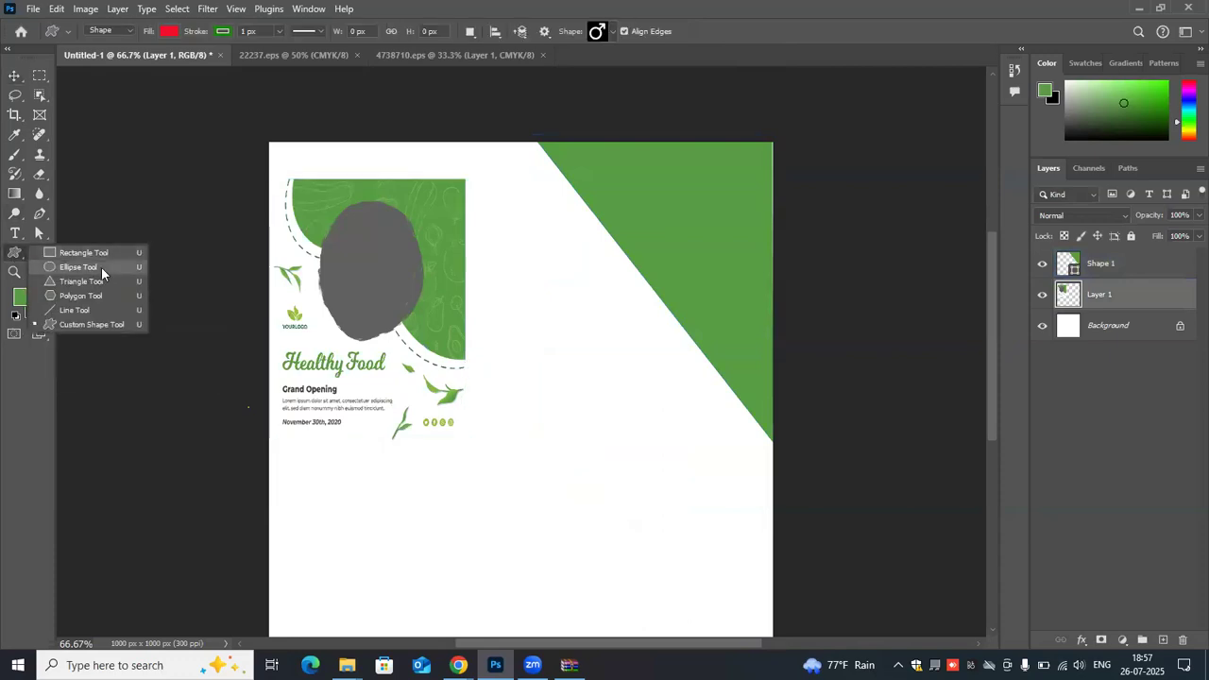
click(101, 268)
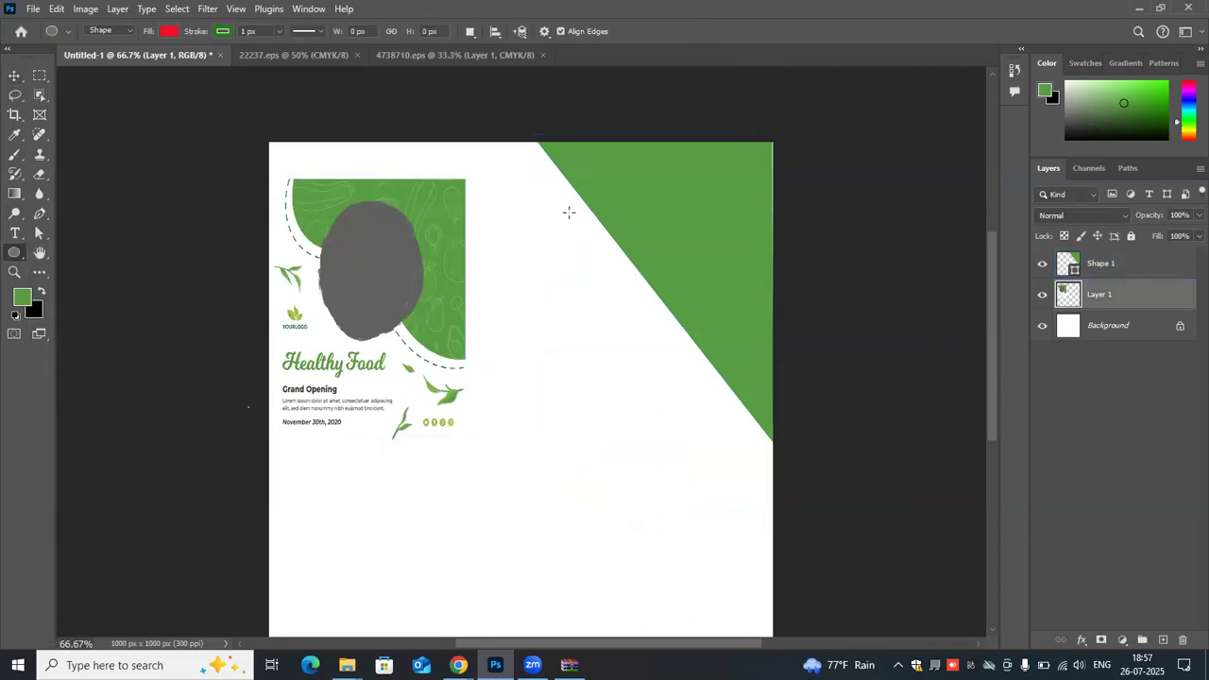
drag(555, 197, 736, 389)
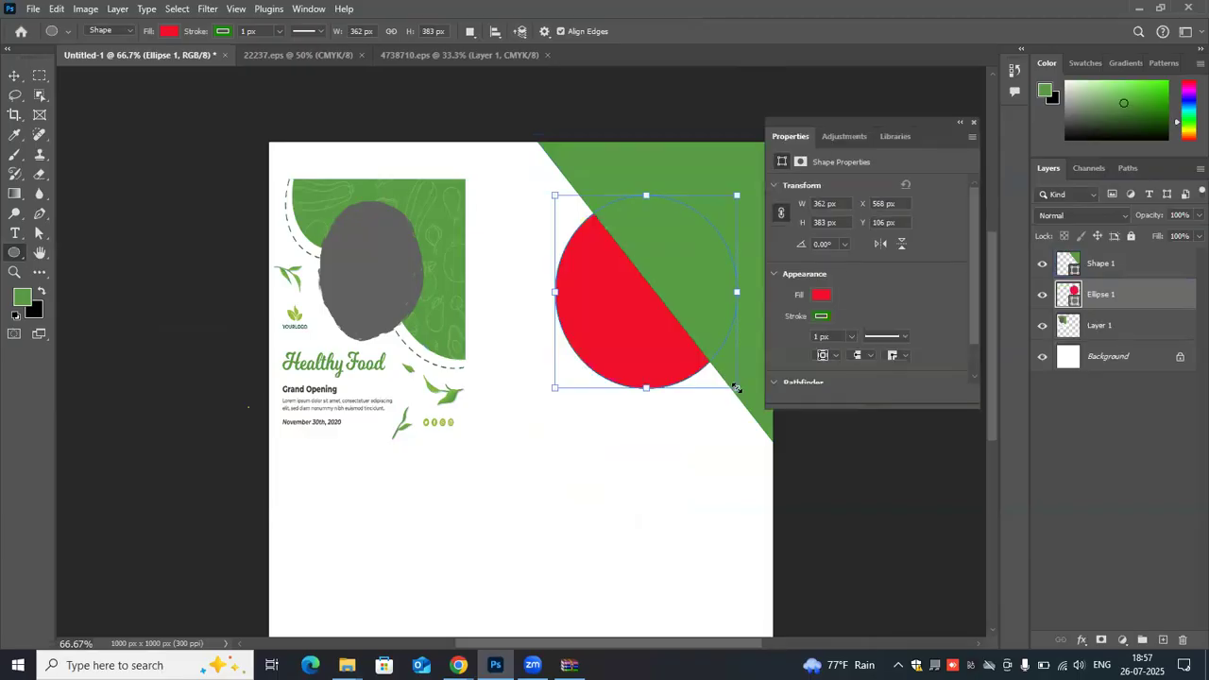
- Set the ellipse's stroke to no color
click(222, 31)
click(134, 61)
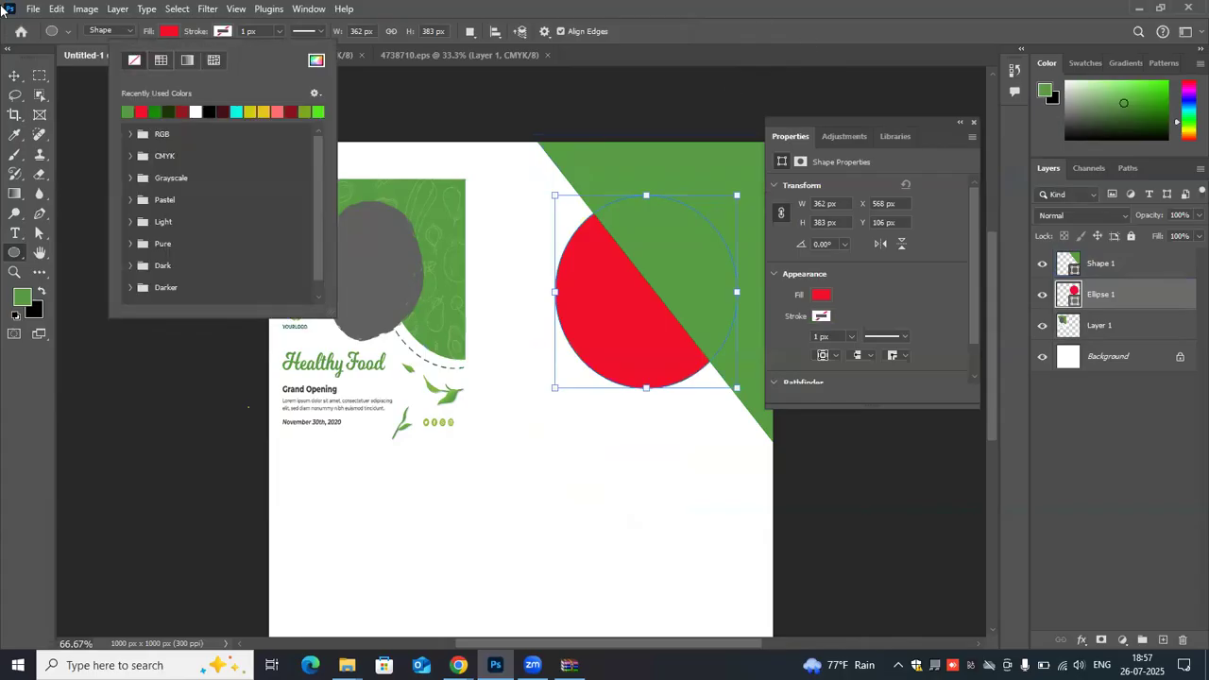
click(376, 81)
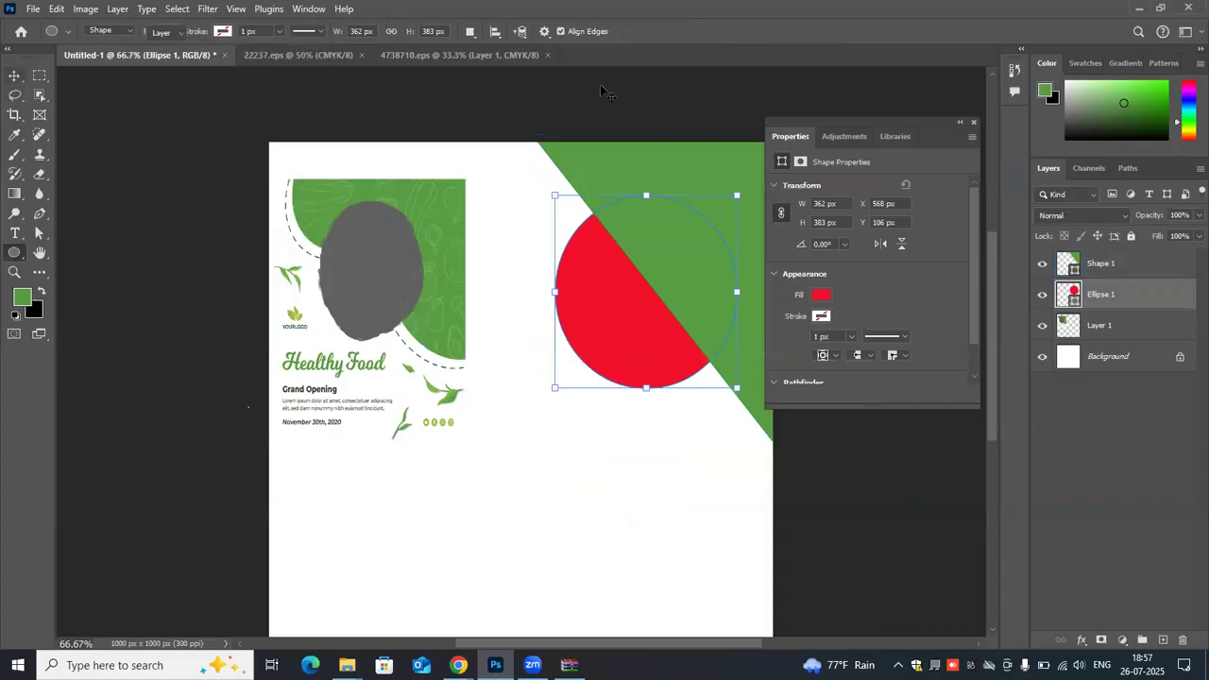
- Try to move the ellipse where it overlaps the green triangle, and undo the resulting move
key(v)
click(610, 312)
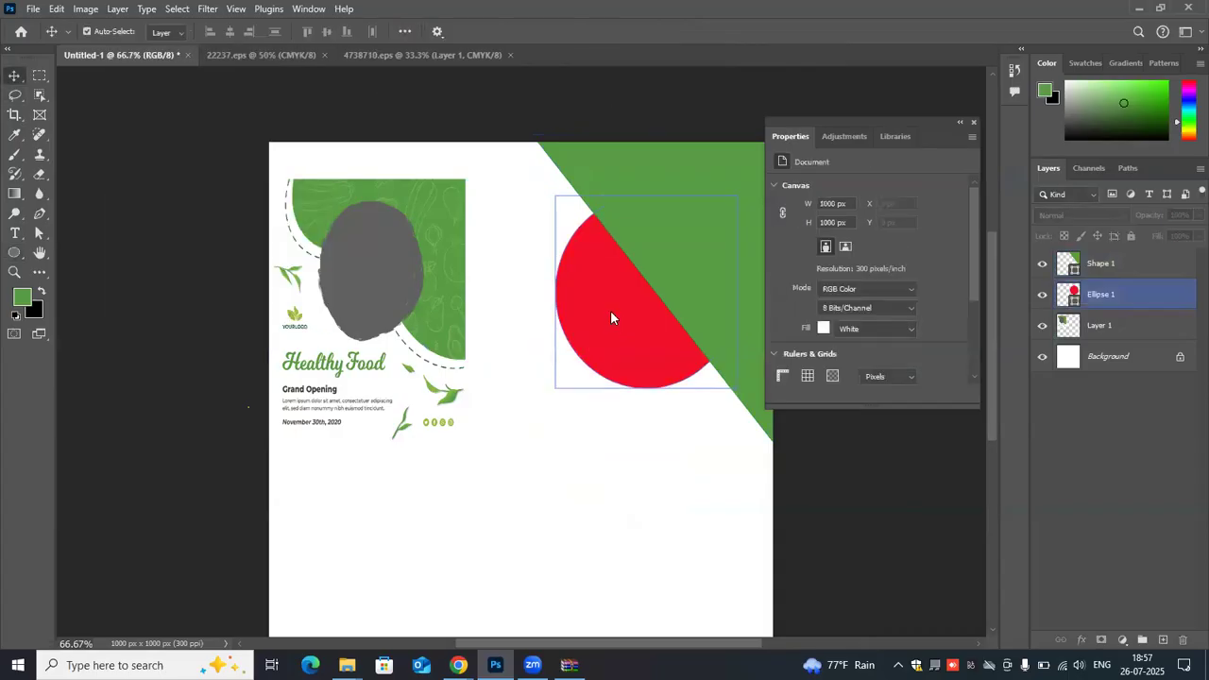
right_click(610, 283)
click(722, 234)
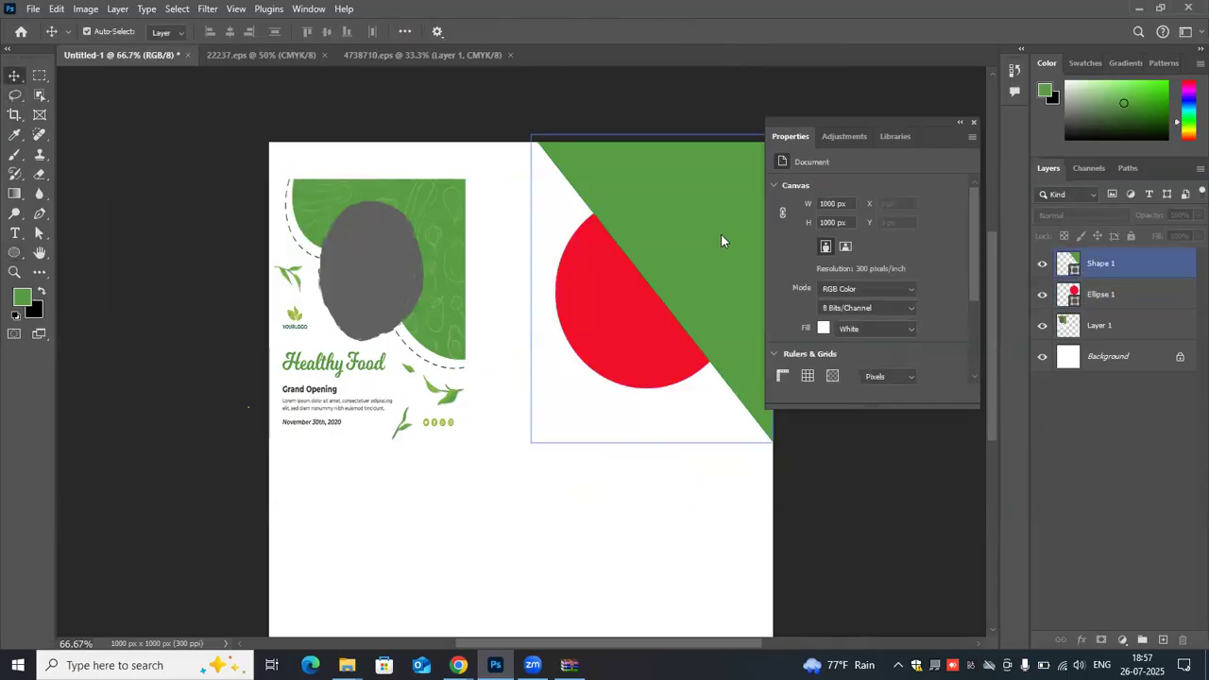
click(1135, 296)
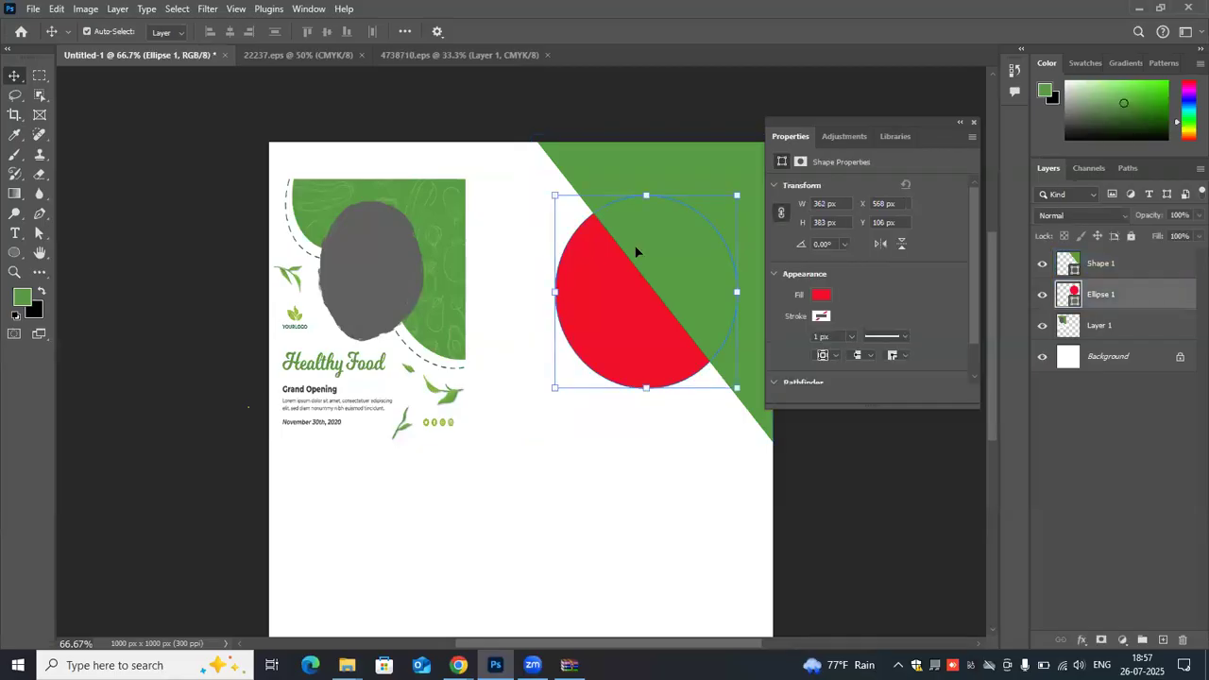
drag(668, 245, 635, 278)
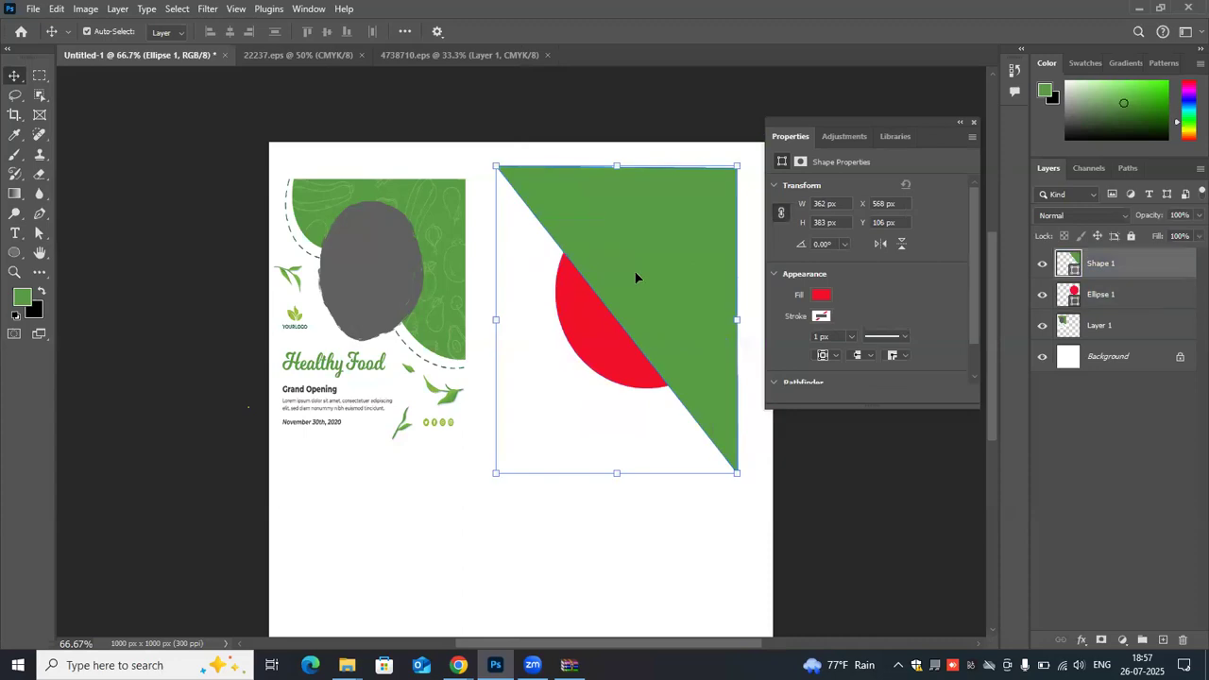
key(ctrl+z)
- Stack the ellipse above the green triangle and move it across the canvas onto the flyer, to about X -31 px, Y 290 px
drag(1153, 273, 1152, 312)
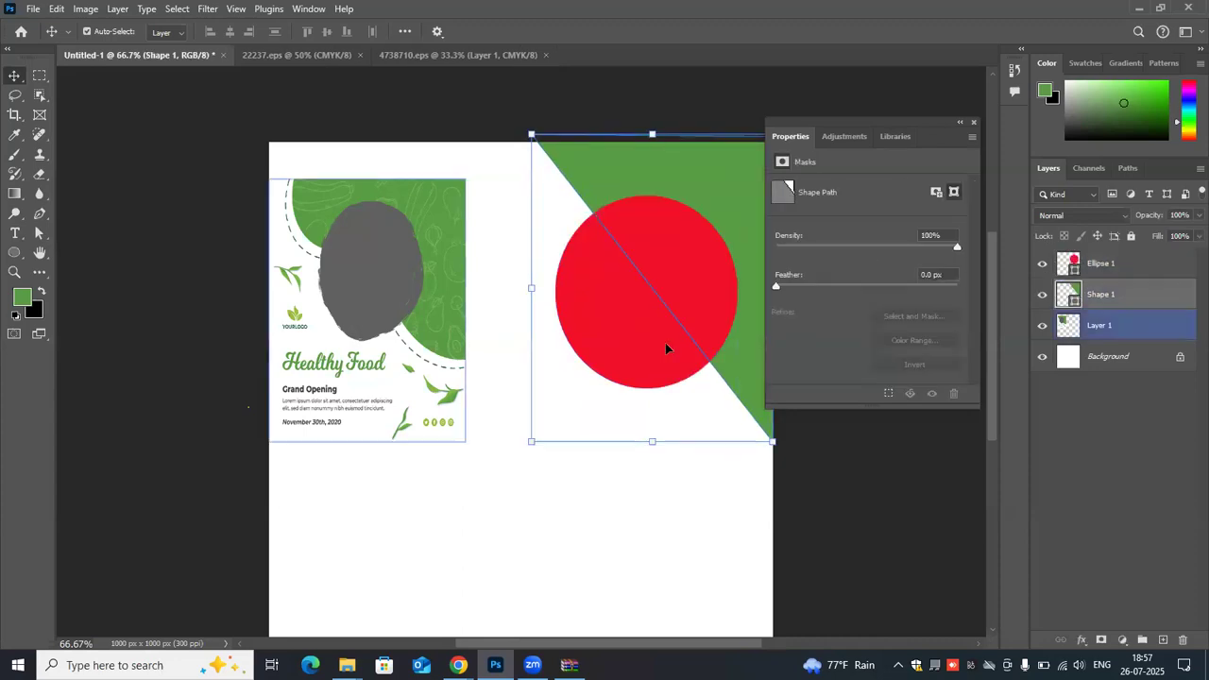
click(702, 303)
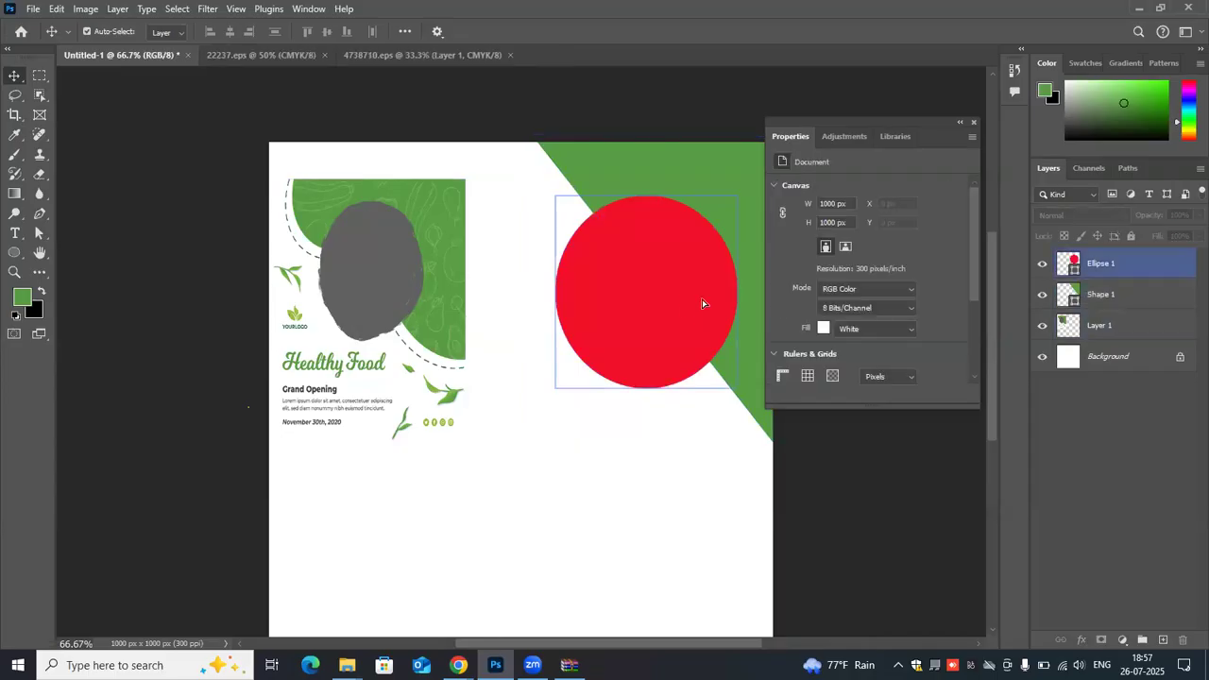
drag(702, 302, 702, 301)
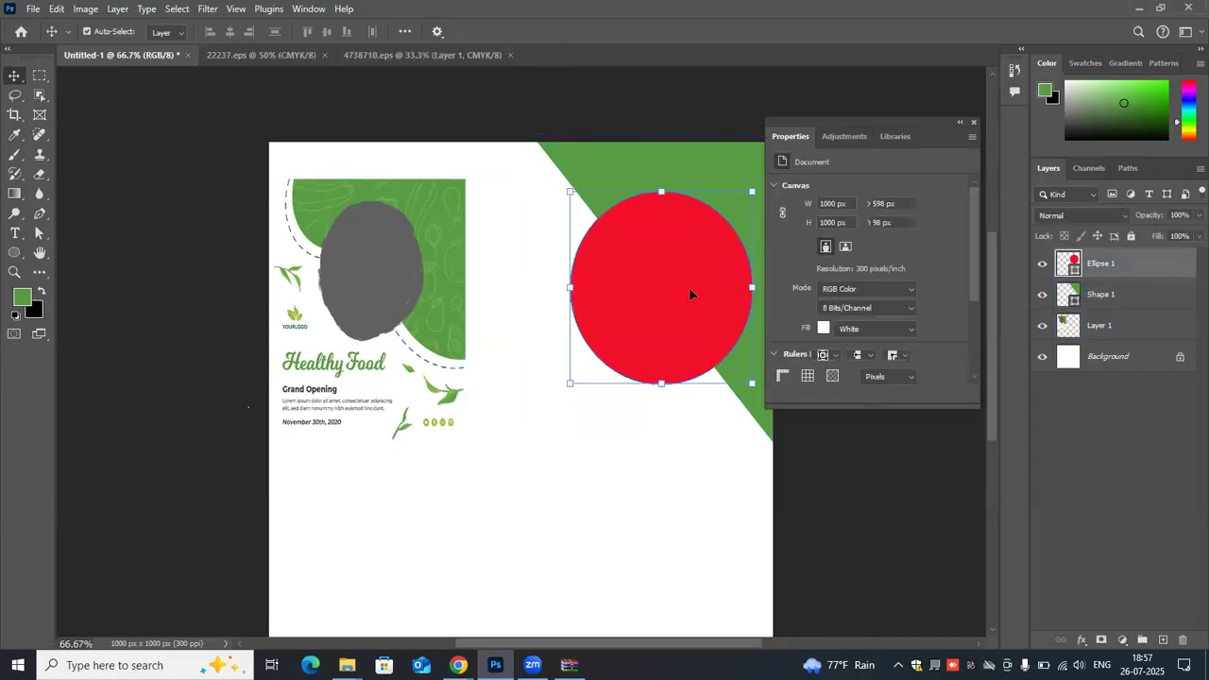
click(555, 156)
click(687, 254)
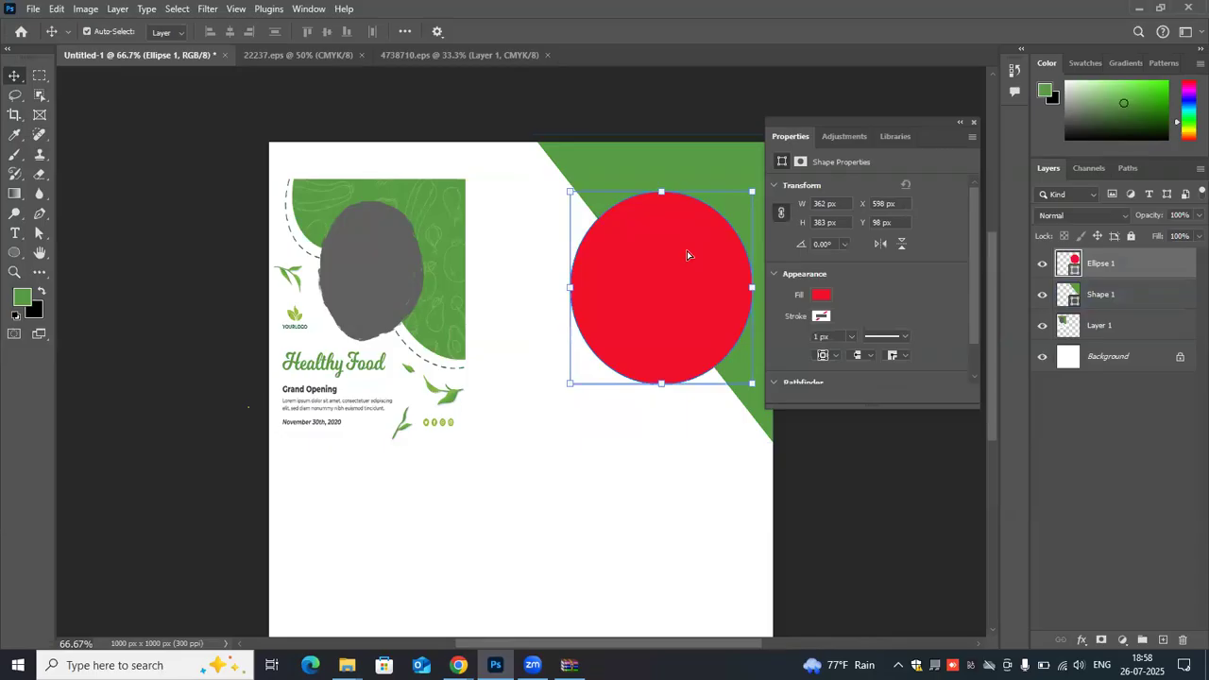
drag(520, 395, 526, 407)
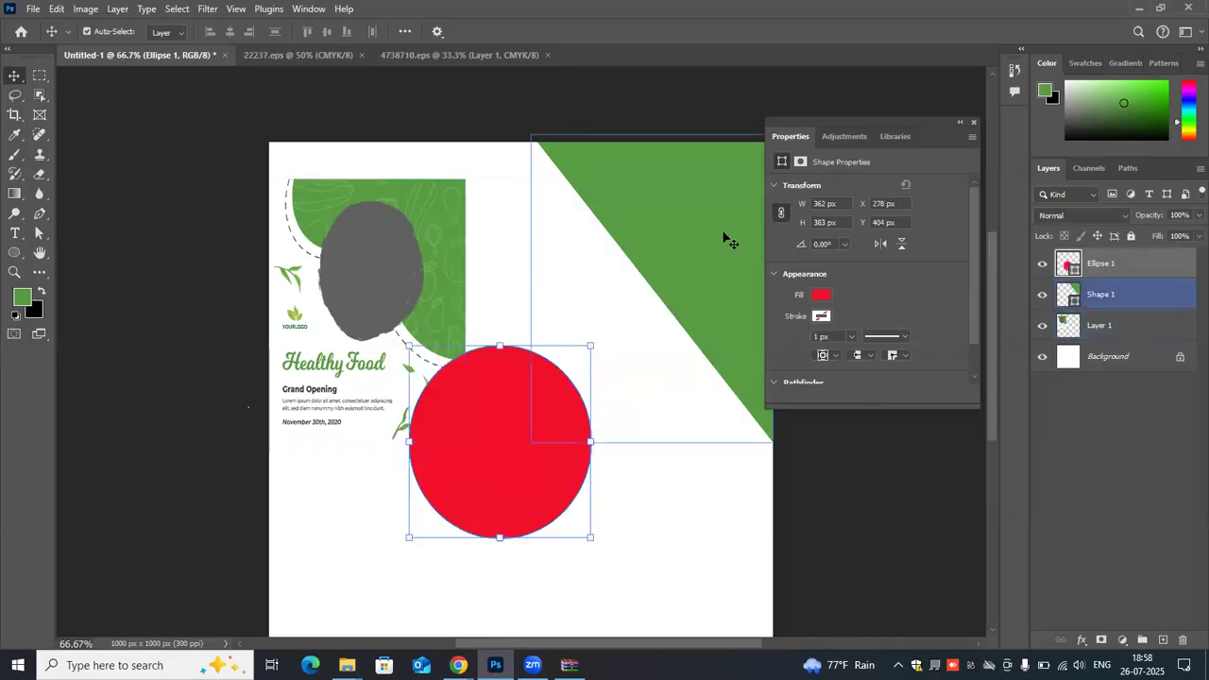
drag(505, 413, 349, 356)
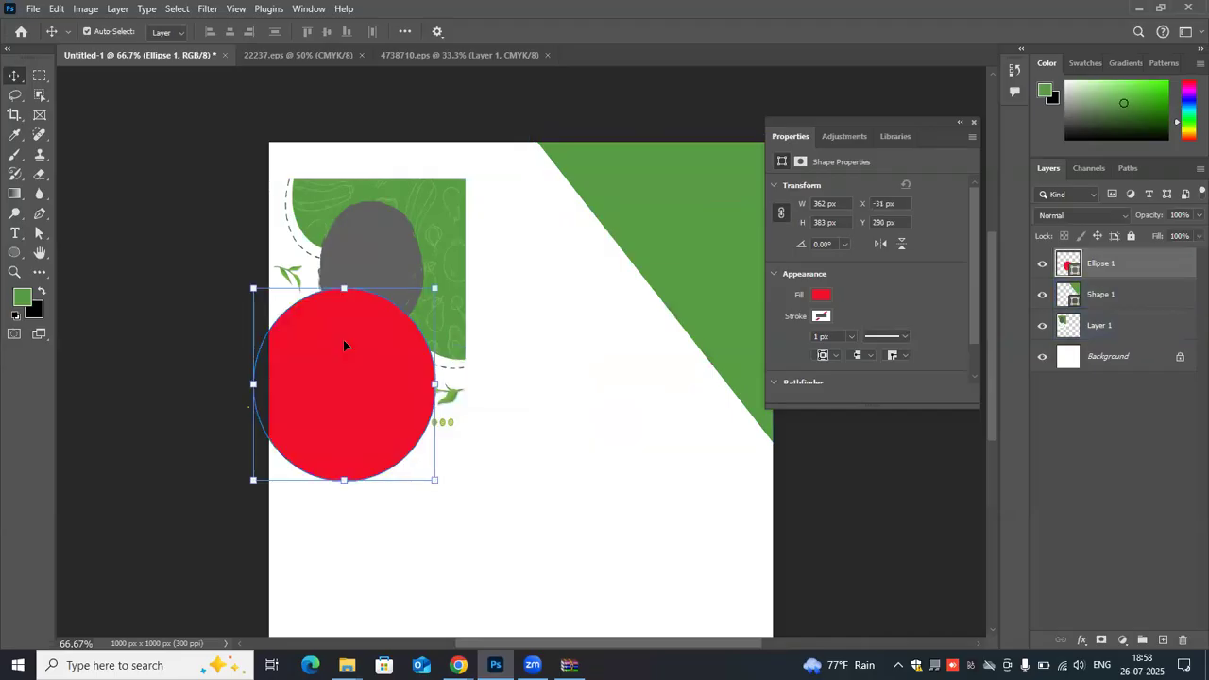
- Delete the red ellipse and the green corner triangle
key(Delete)
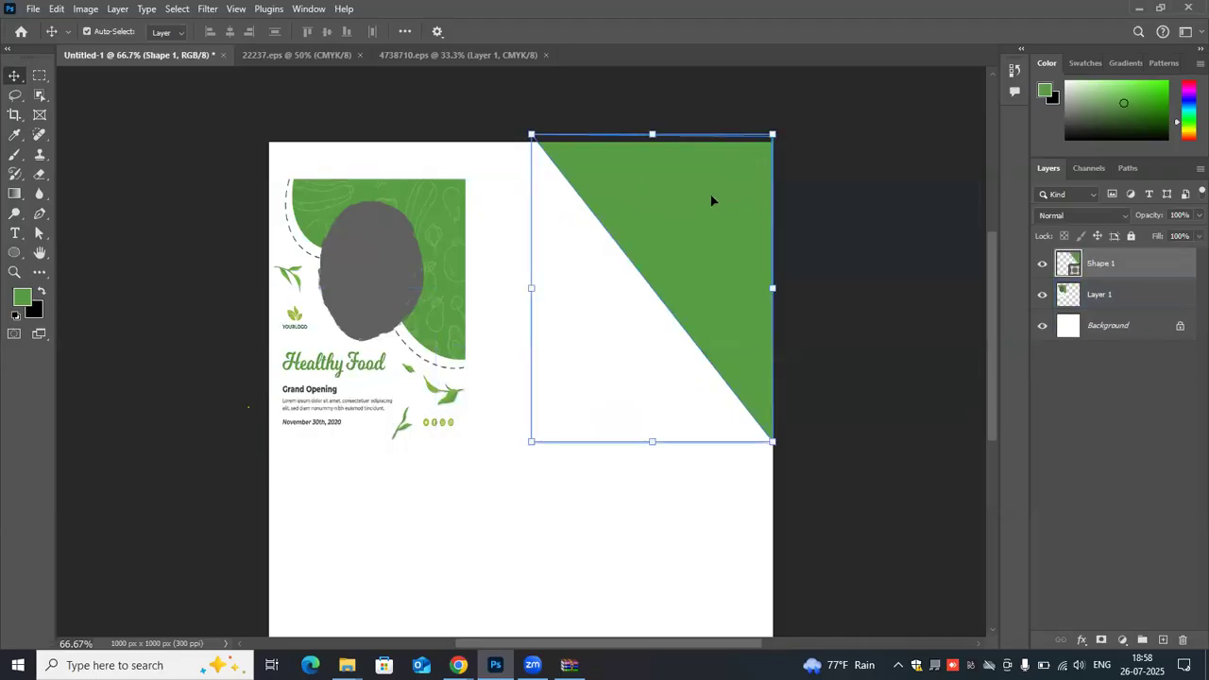
key(Delete)
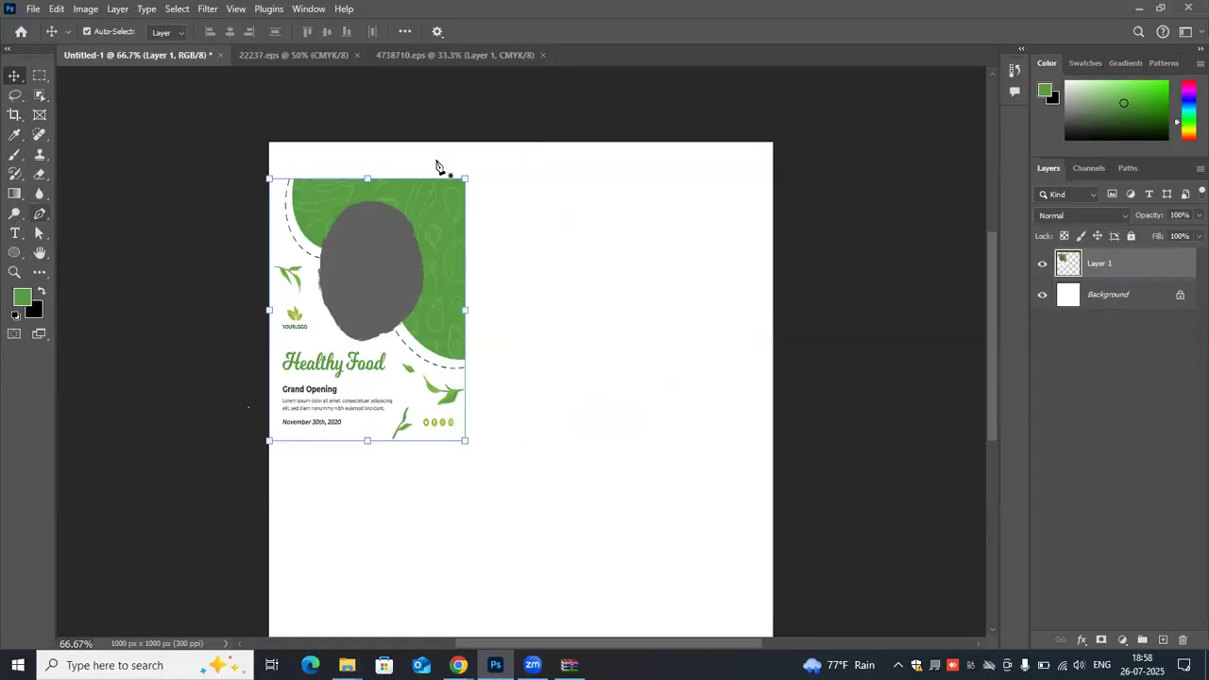
- With the Pen tool, start a red shape at the canvas's upper-right corner with a straight top edge and a curved lobe, about 394 × 250 px
key(p)
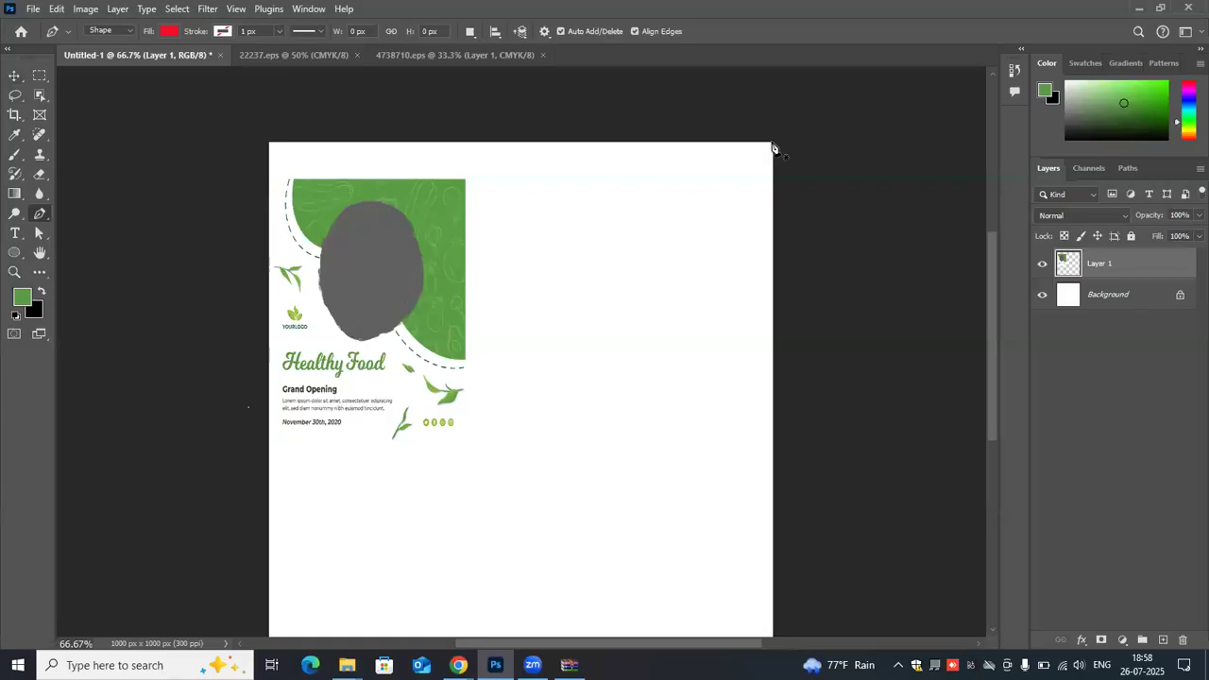
click(772, 143)
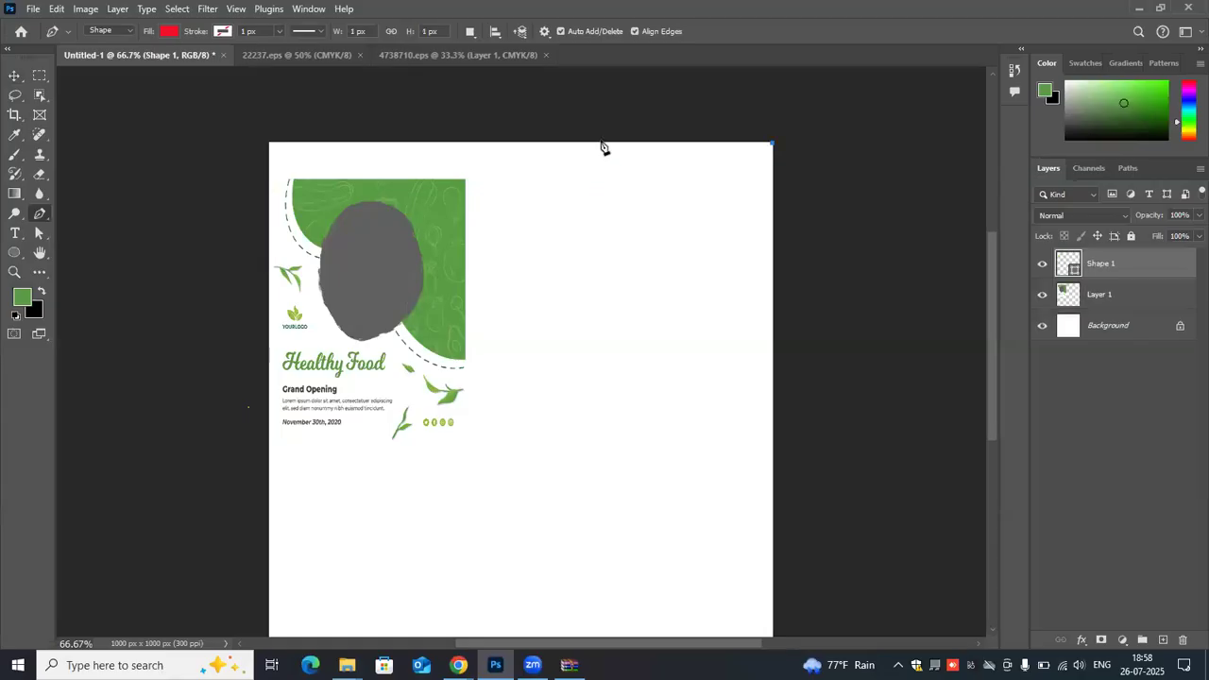
click(601, 143)
drag(599, 237, 660, 293)
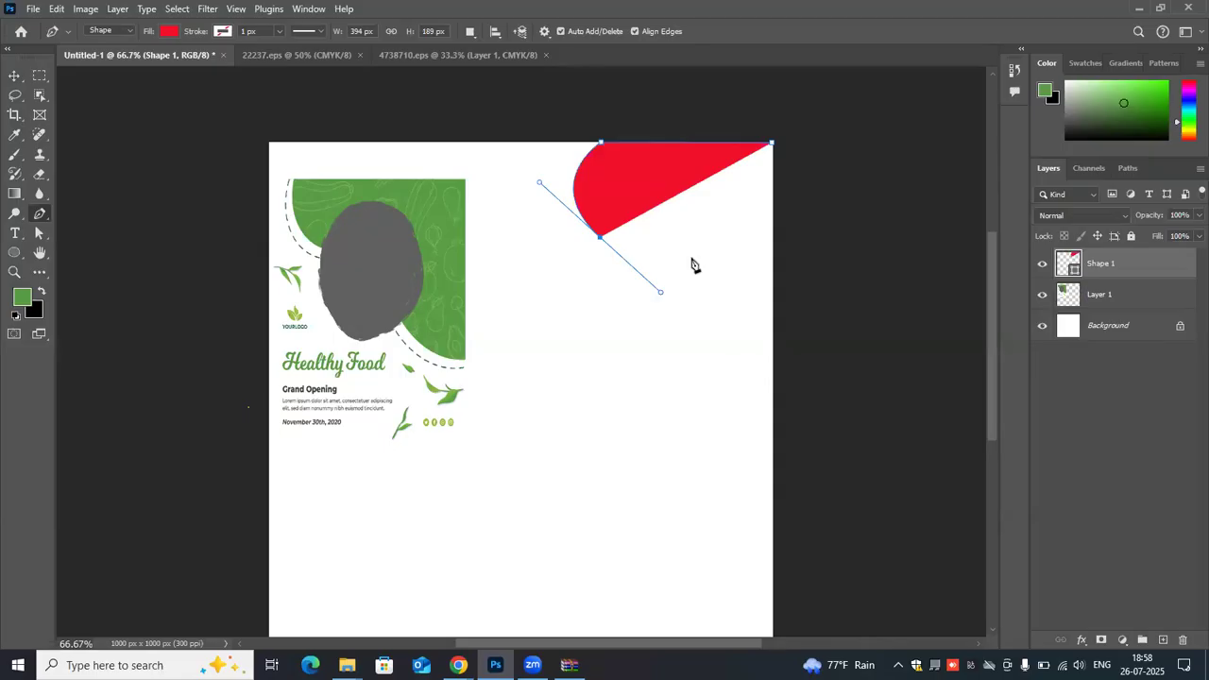
click(691, 257)
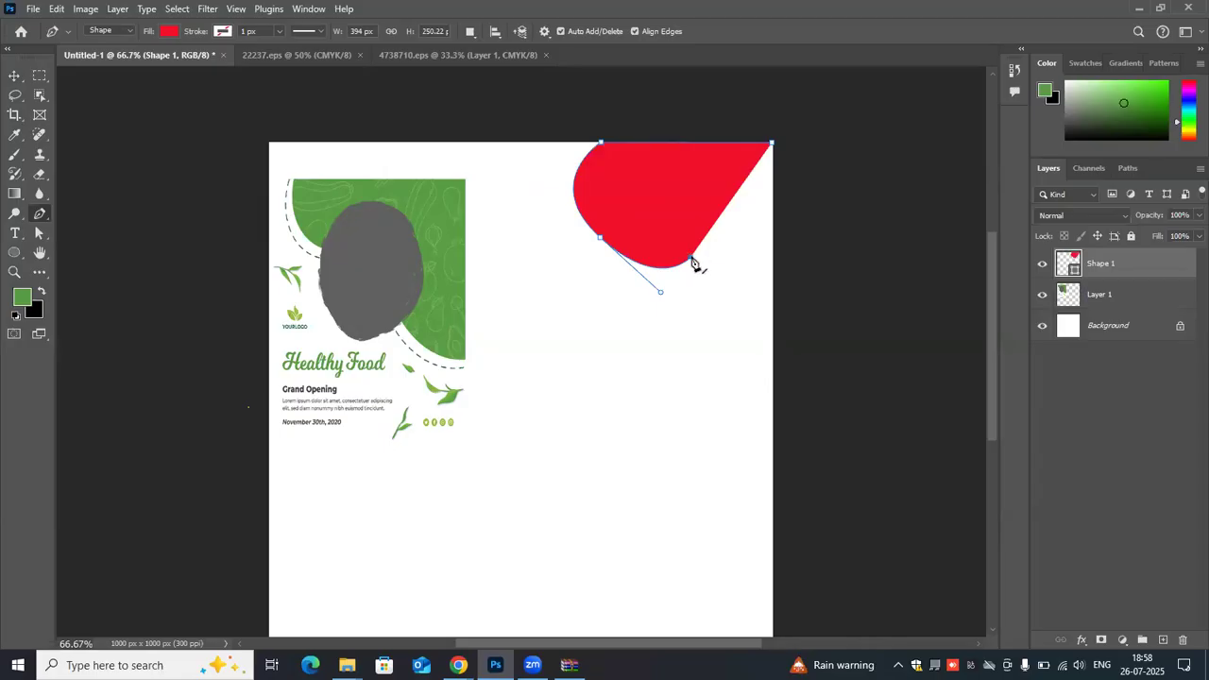
- Add a curved lower lobe and close the red shape along the canvas's right edge, about 395 × 391 px overall
drag(689, 274, 691, 331)
click(691, 330)
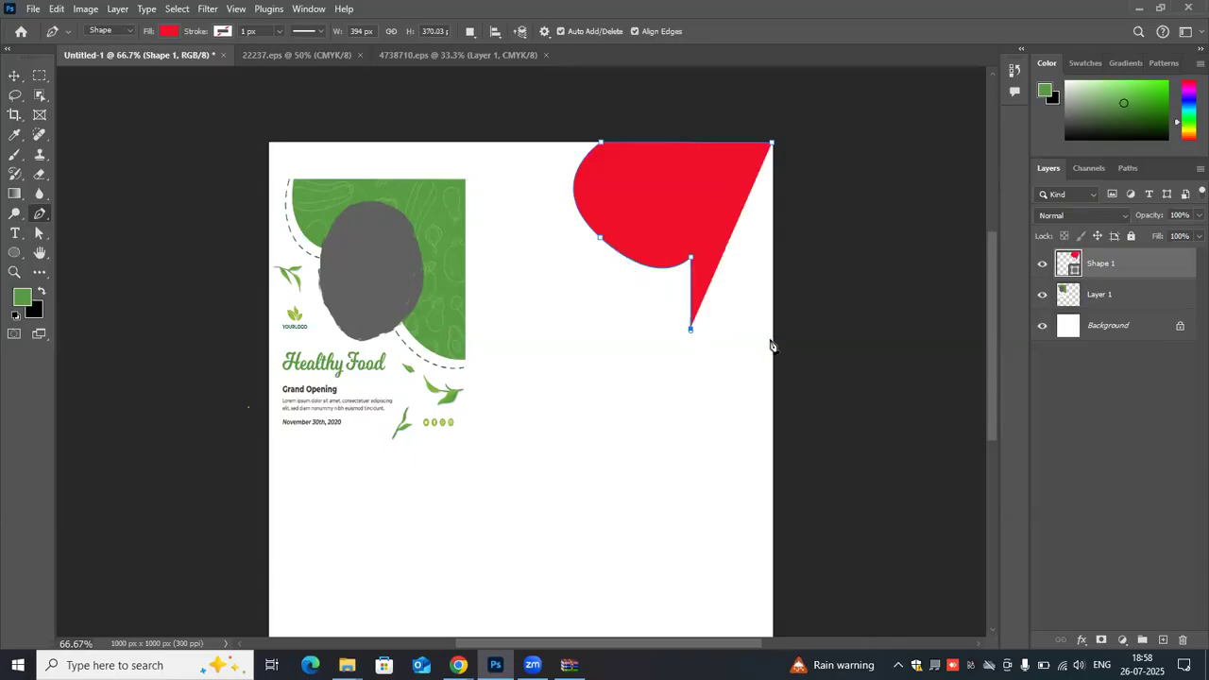
key(ctrl+z)
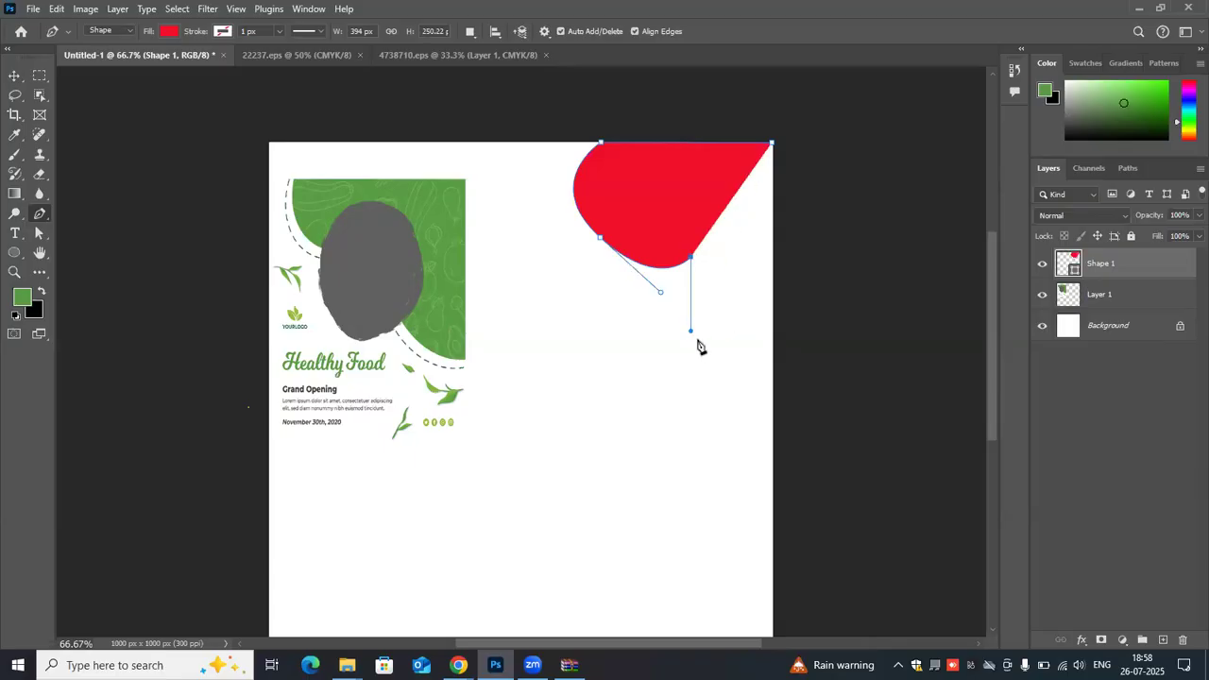
click(692, 261)
drag(716, 337, 773, 341)
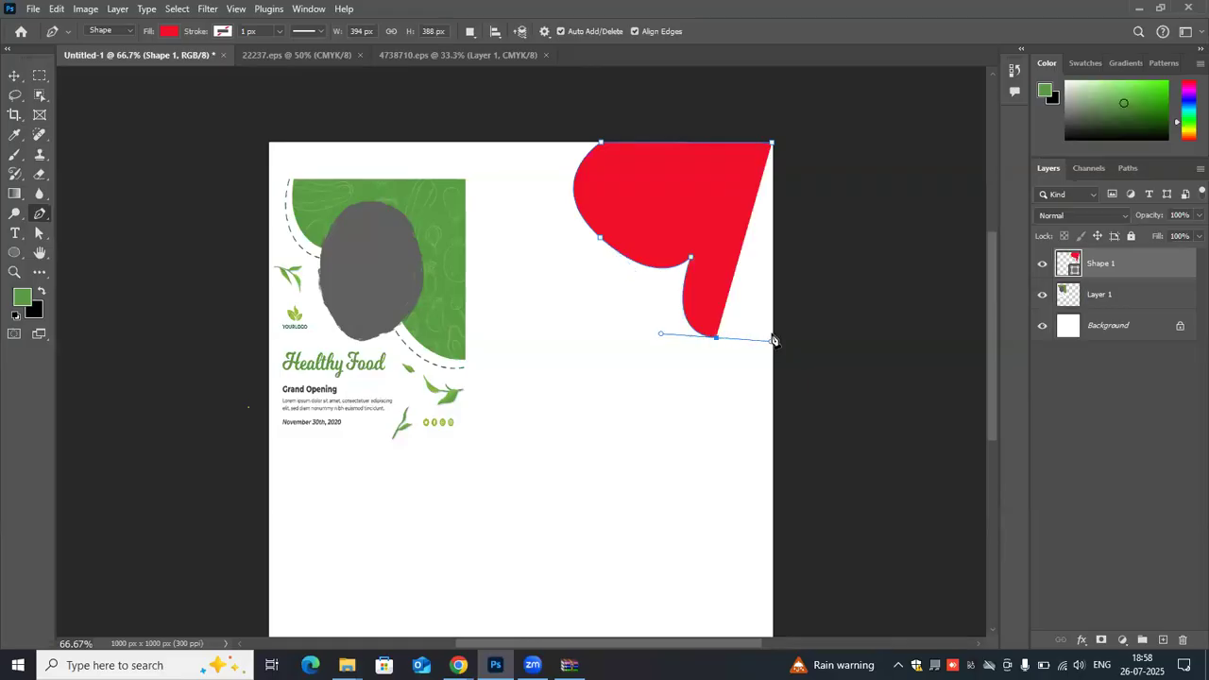
drag(774, 343, 775, 342)
click(774, 340)
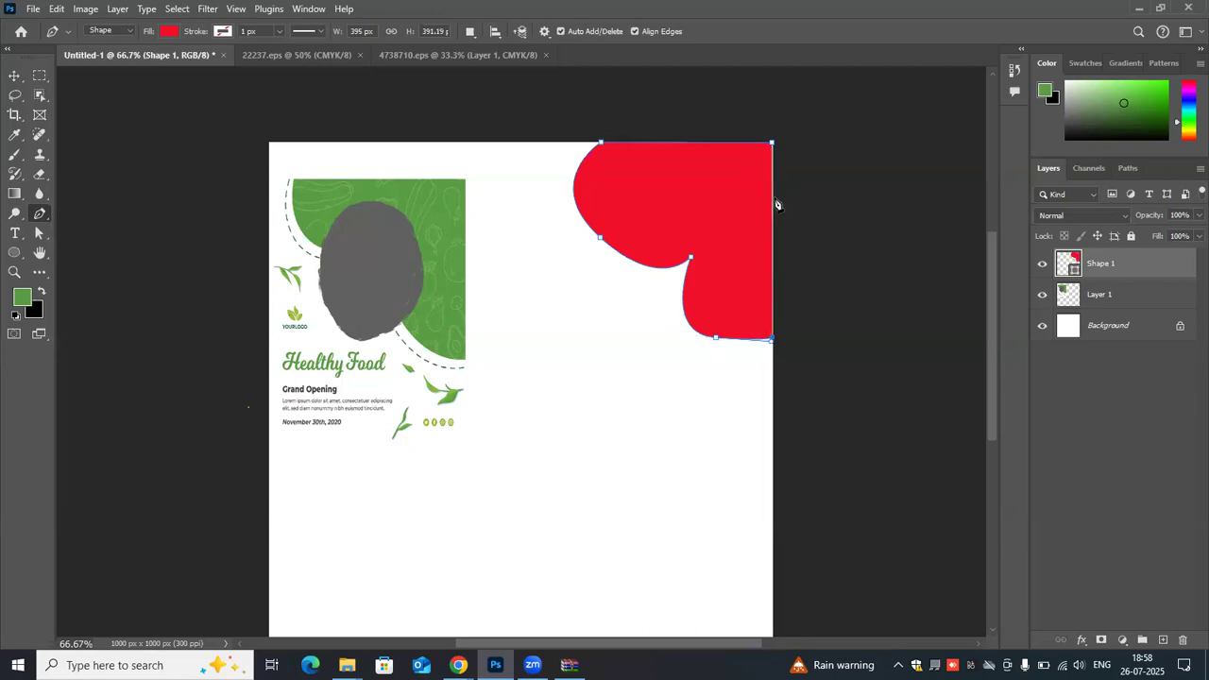
click(773, 147)
- Remove the upper lobe's middle anchor and redraw that side of the red shape as one wide curve
click(600, 240)
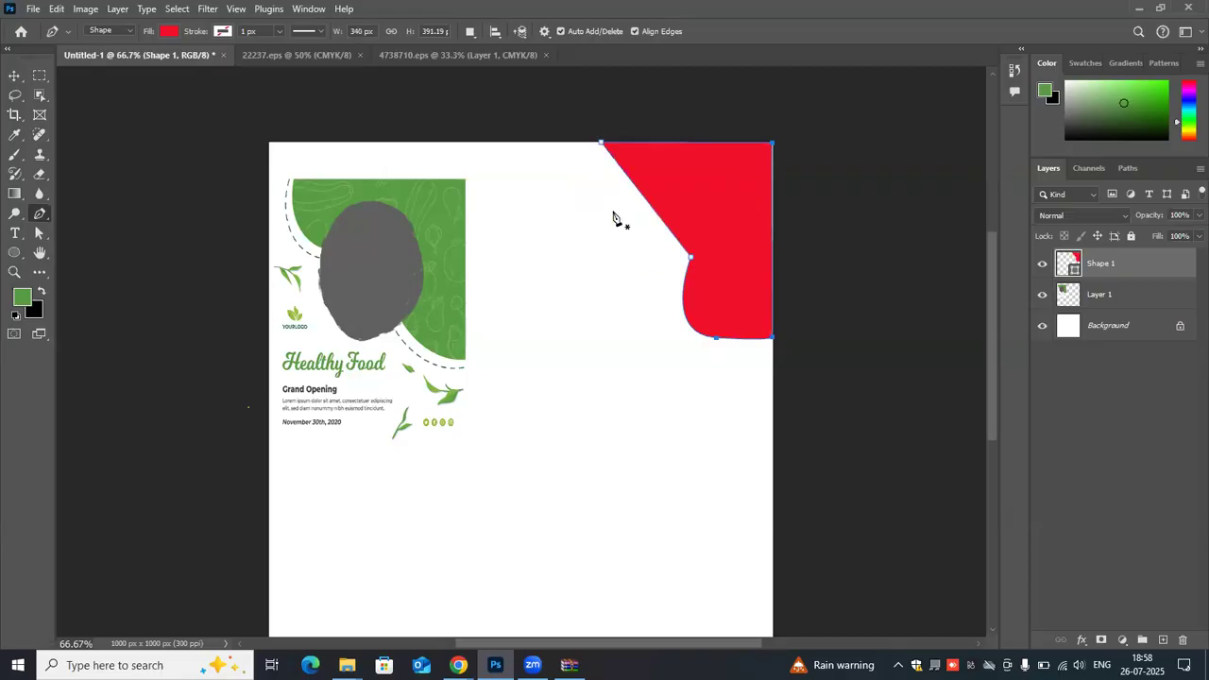
click(640, 194)
drag(641, 193, 583, 248)
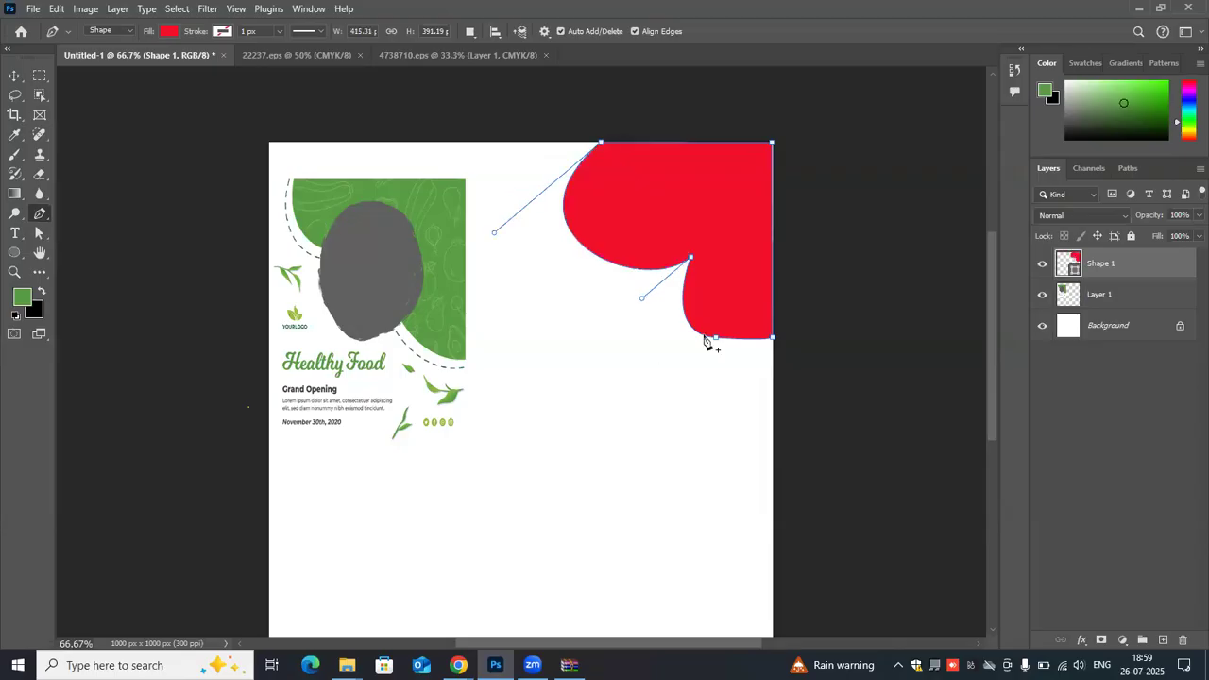
- Remove the lower lobe's anchor and pull a new anchor outward to reshape that curve
click(715, 338)
click(726, 293)
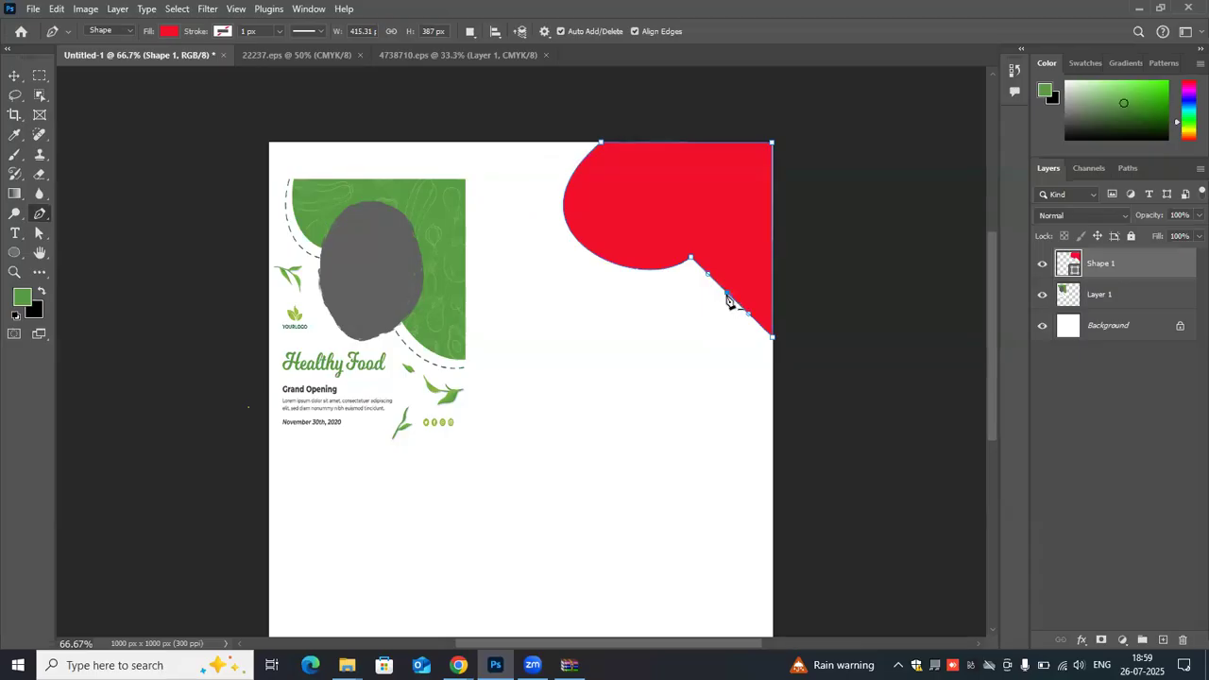
drag(726, 292, 697, 335)
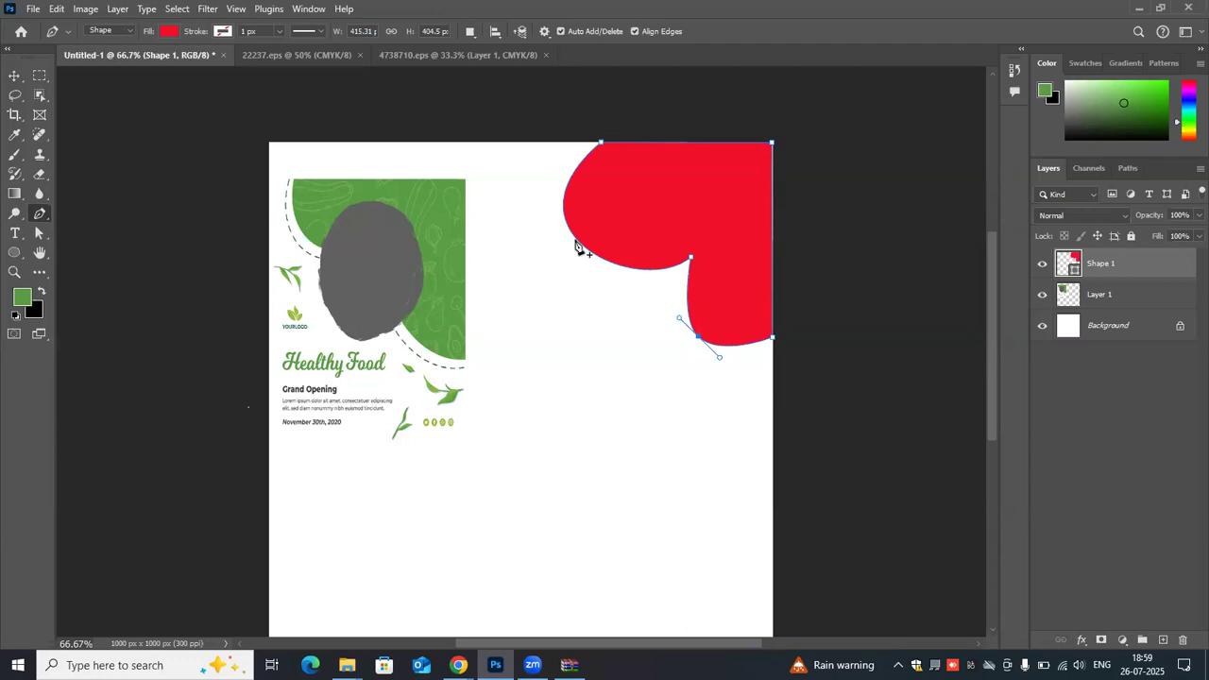
- Shift the red shape's upper-left anchor along the top edge to narrow the shape to about 327.5 px
click(605, 146)
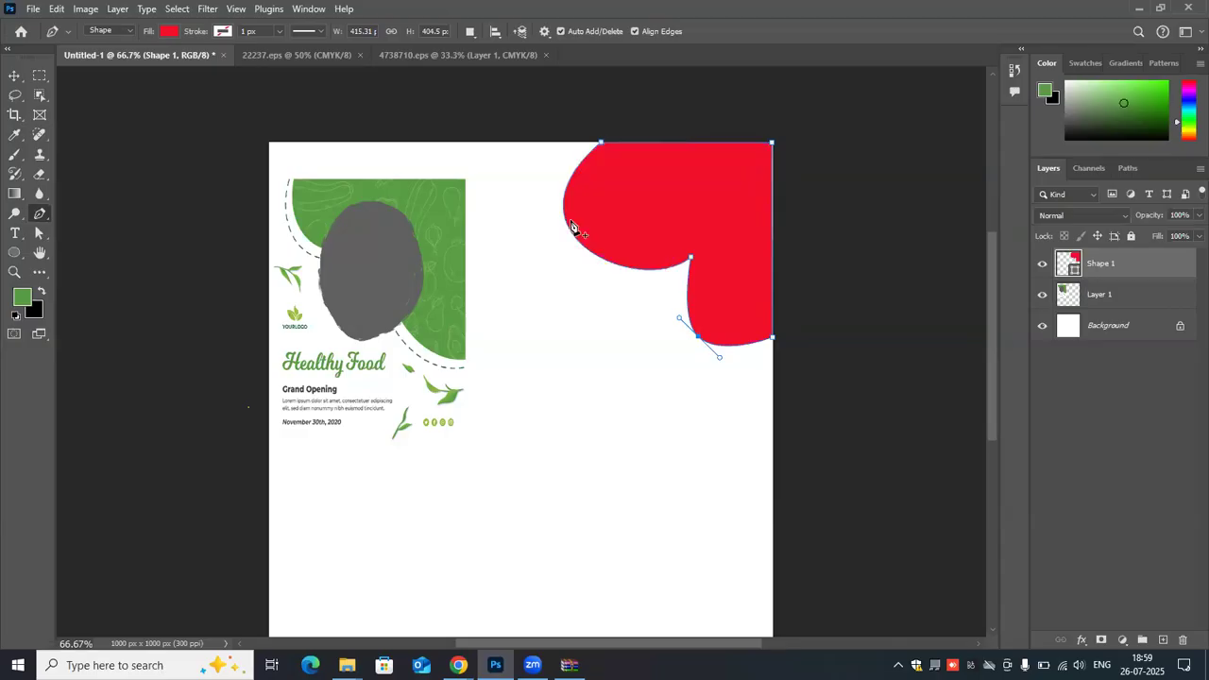
click(566, 226)
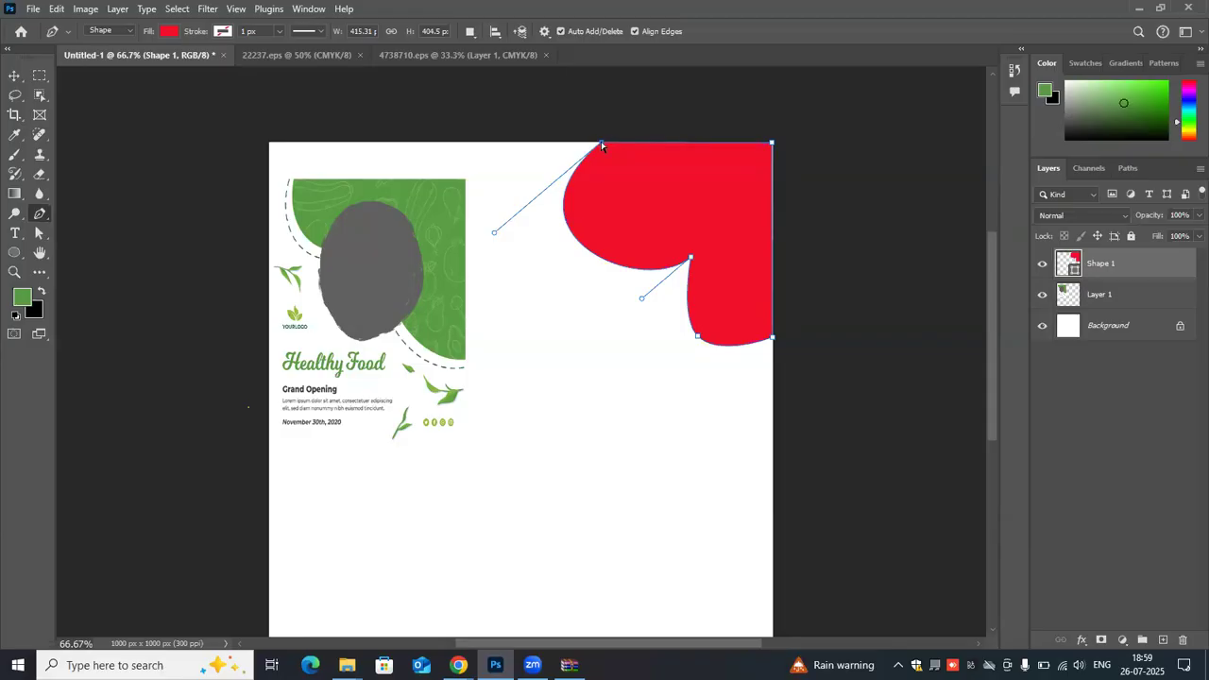
drag(620, 143, 658, 144)
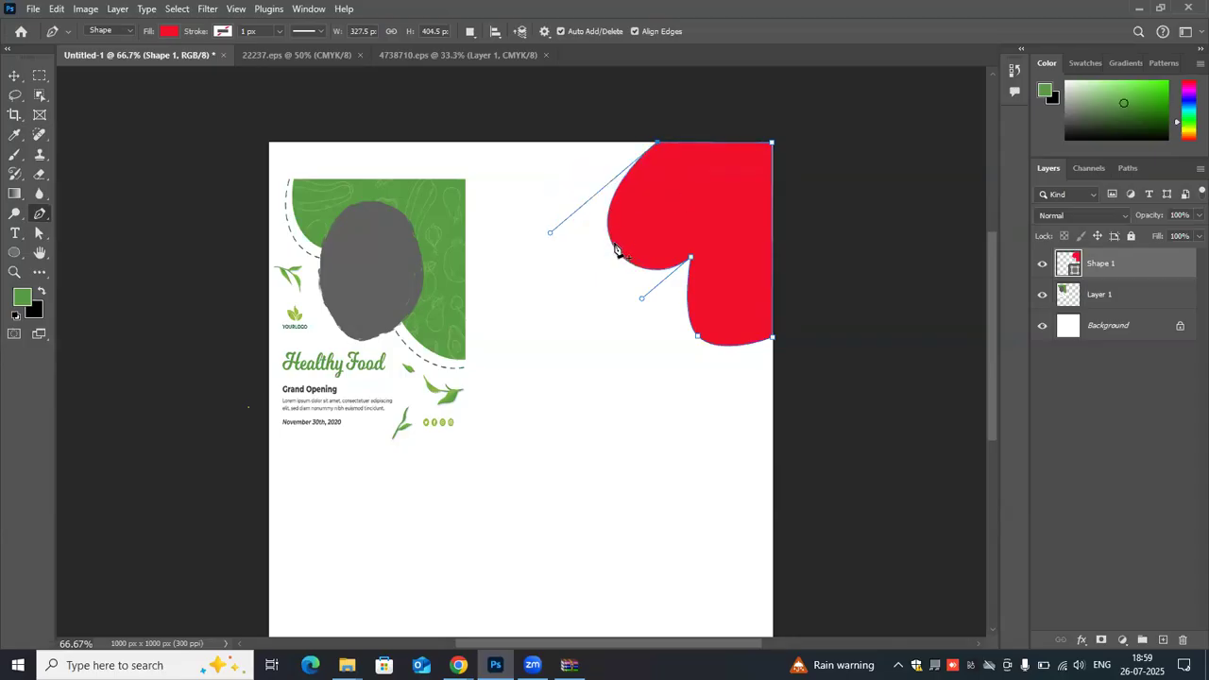
- Try to pull the upper lobe's outer edge inward with an added anchor, and undo the edits
click(616, 243)
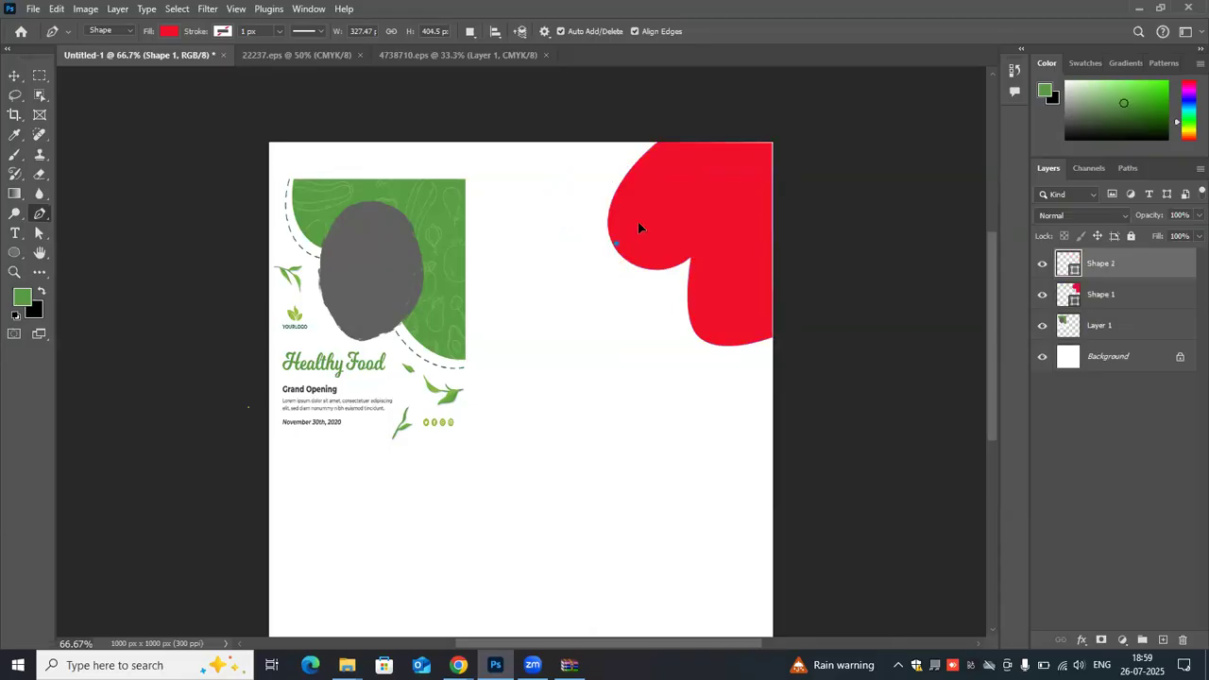
key(ctrl+z)
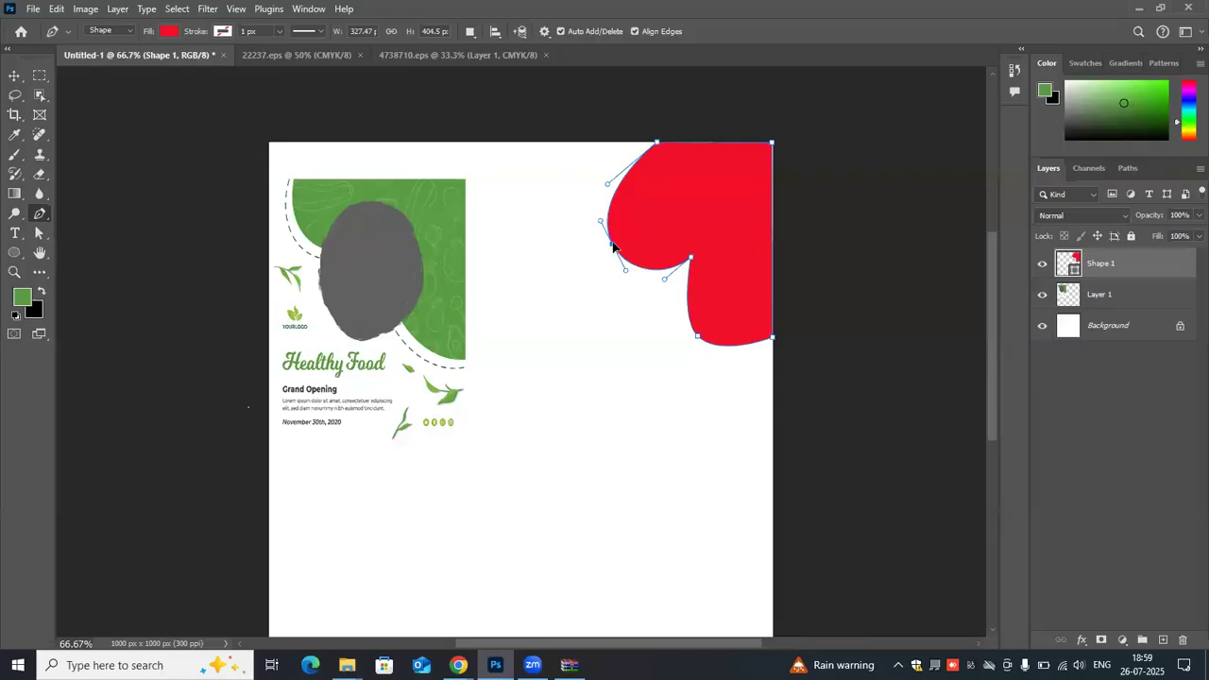
drag(633, 223, 623, 233)
click(807, 215)
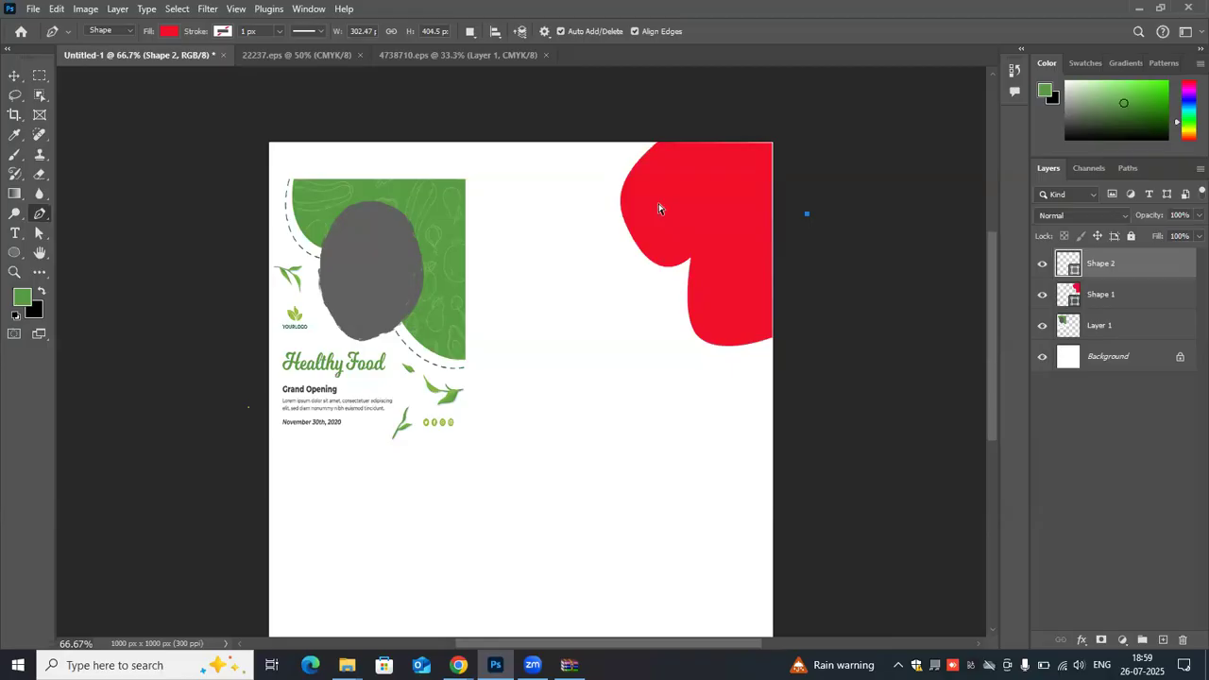
key(ctrl+z)
key(ctrl+z)
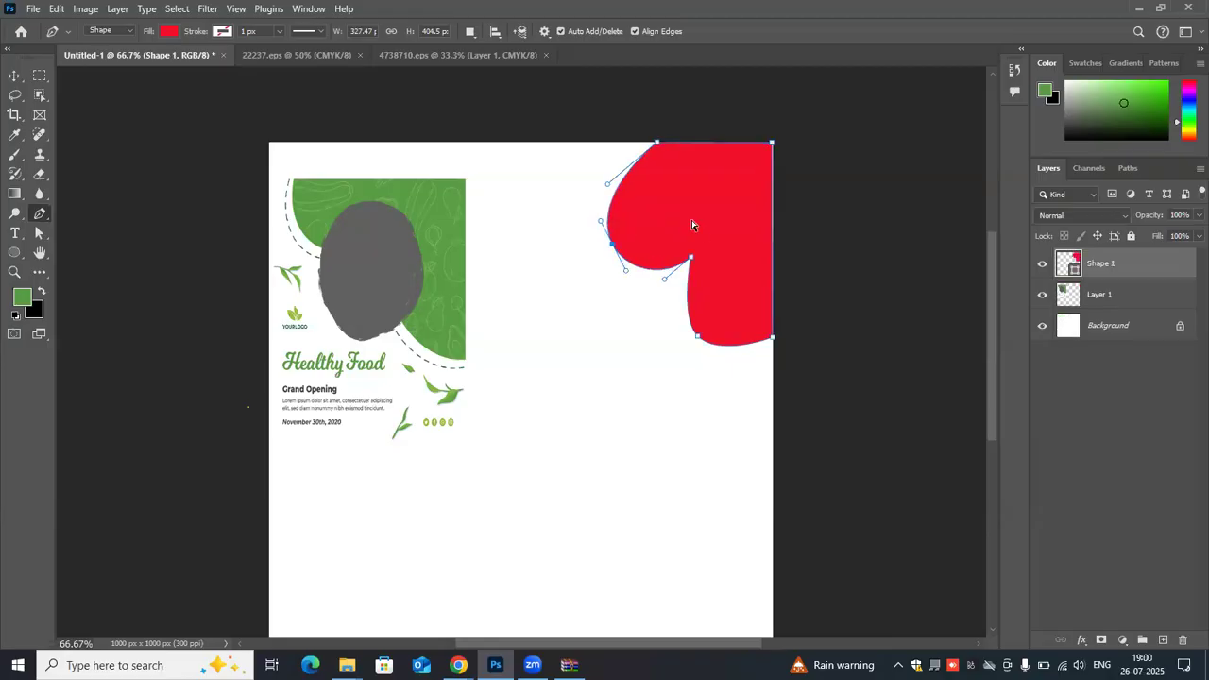
- Undo the stray curve point and delete the red pen shape
key(ctrl+z)
drag(718, 214, 540, 251)
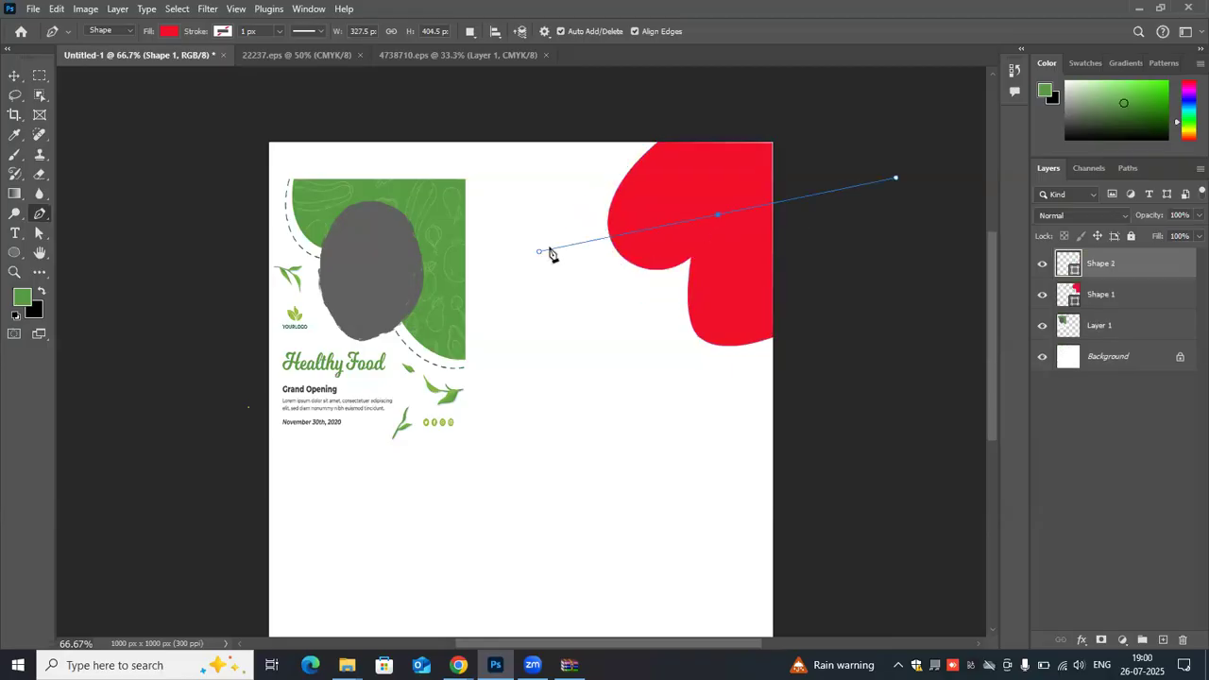
key(ctrl+z)
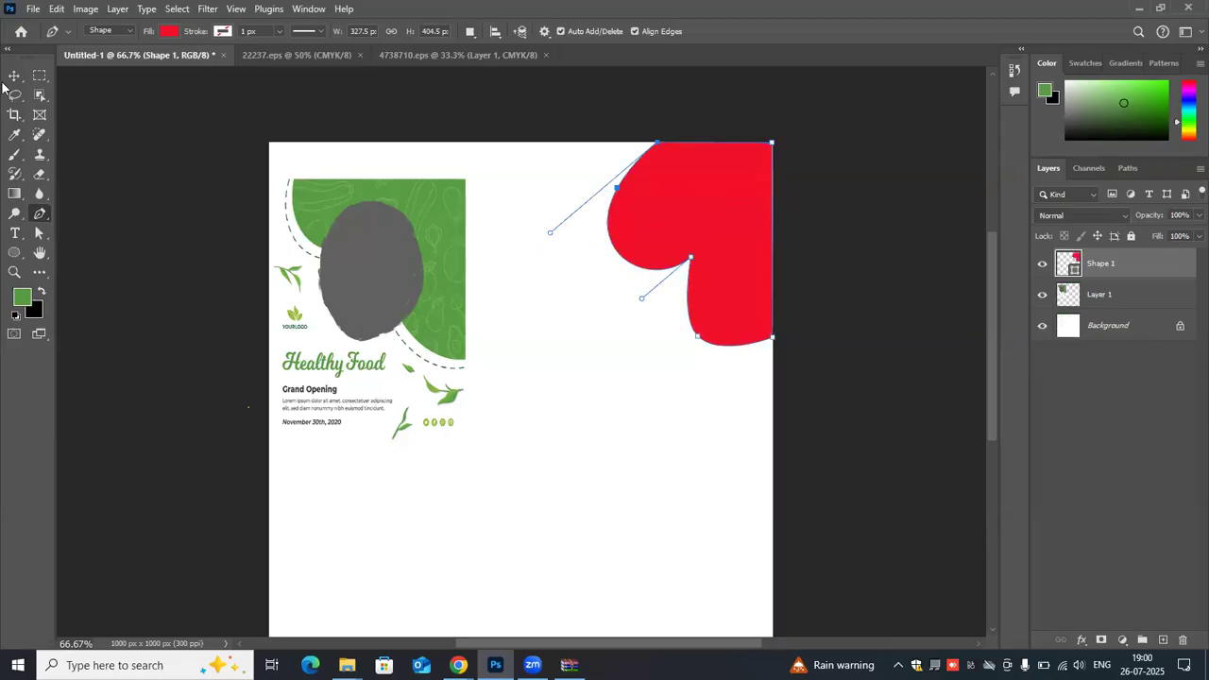
key(v)
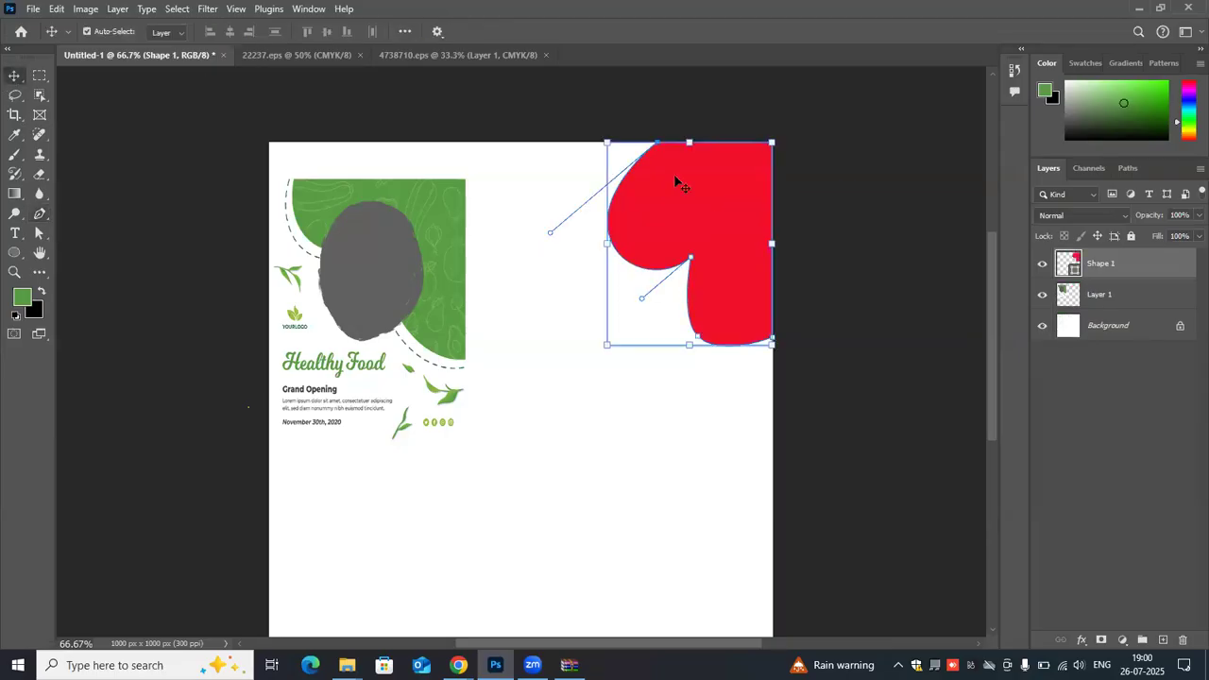
key(Delete)
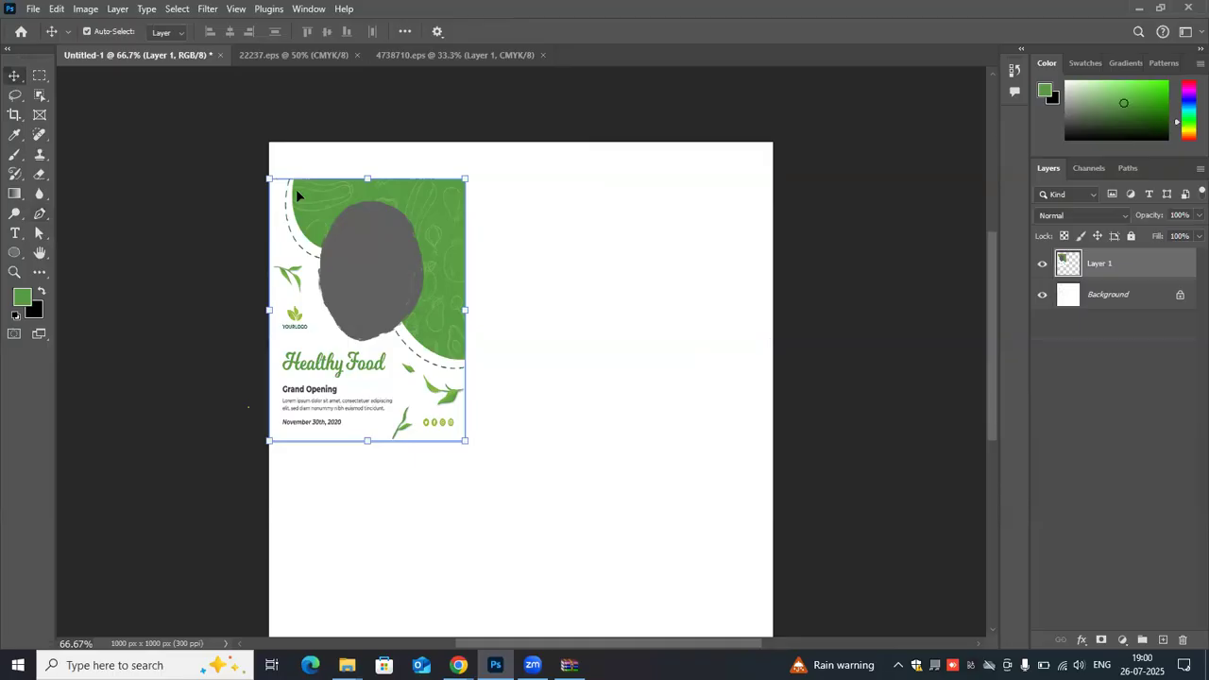
- With the Pen tool, trace the straight top and right edges of the flyer's green area, about 339 × 358 px
click(41, 215)
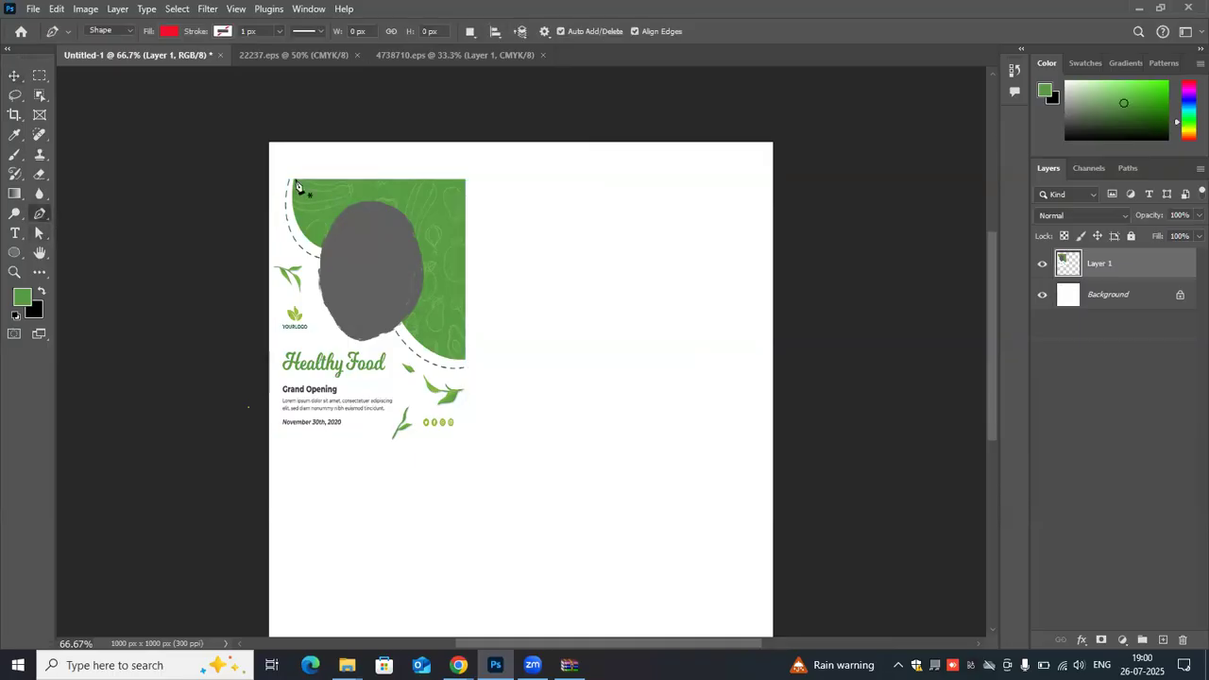
click(471, 188)
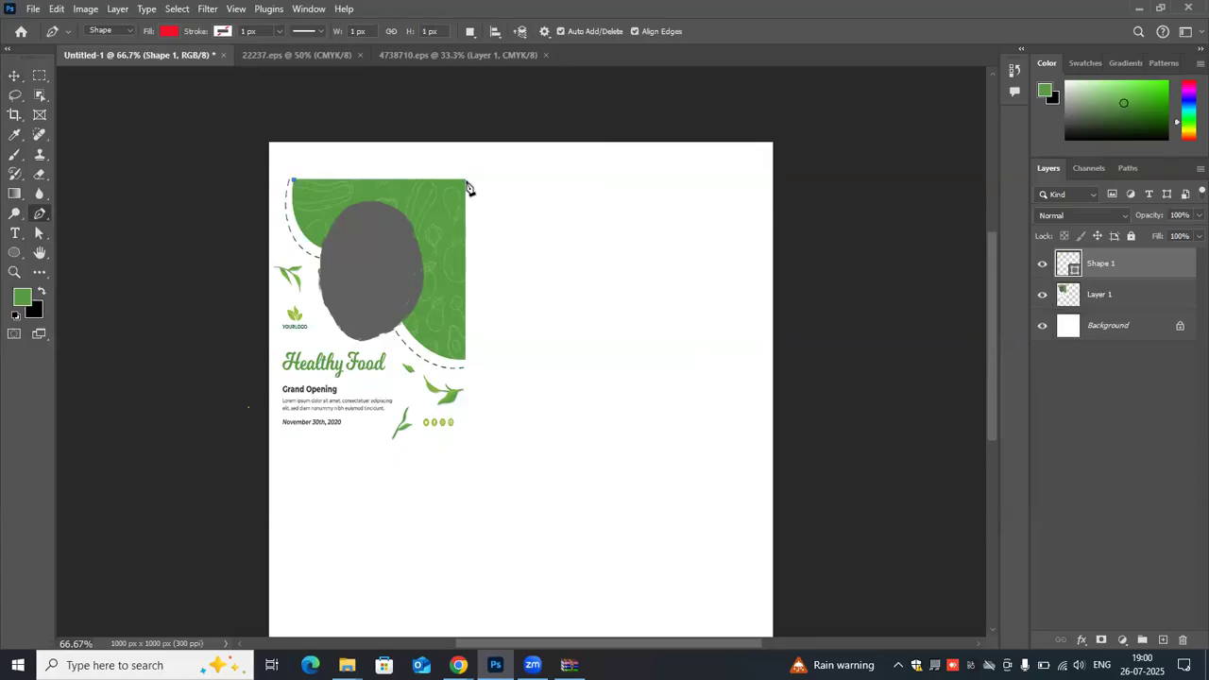
click(464, 180)
click(465, 364)
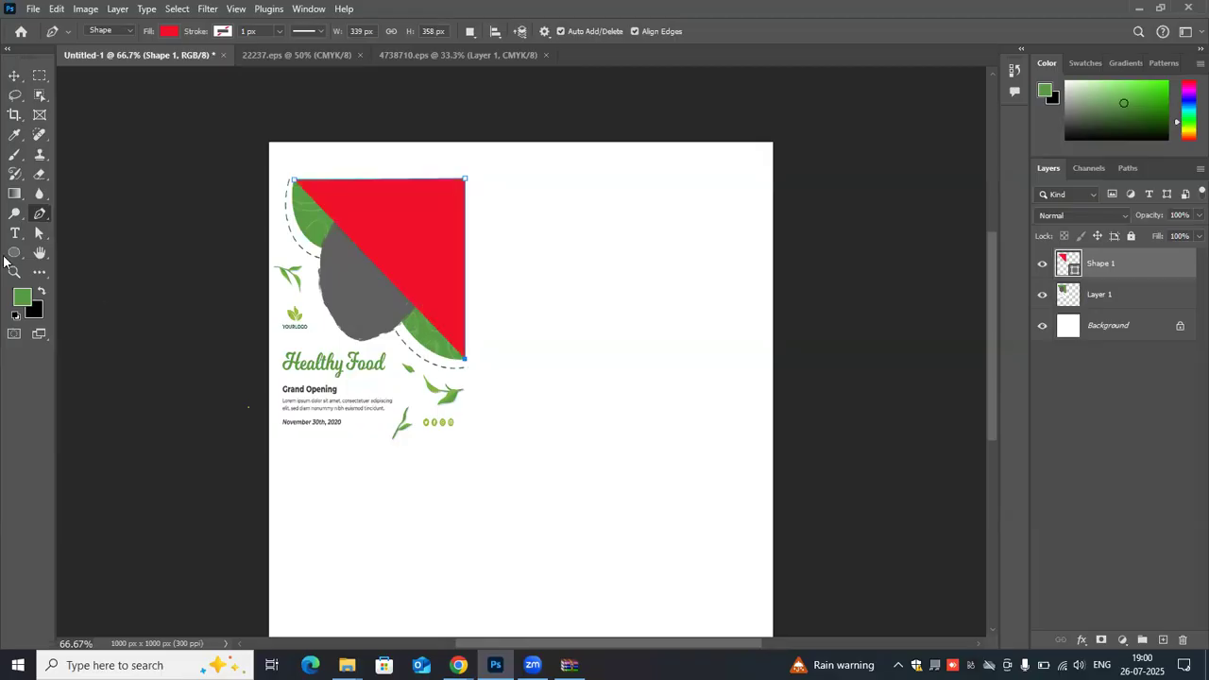
- Set the traced shape's fill to no color and its stroke to green, 4 px wide
click(159, 31)
click(79, 61)
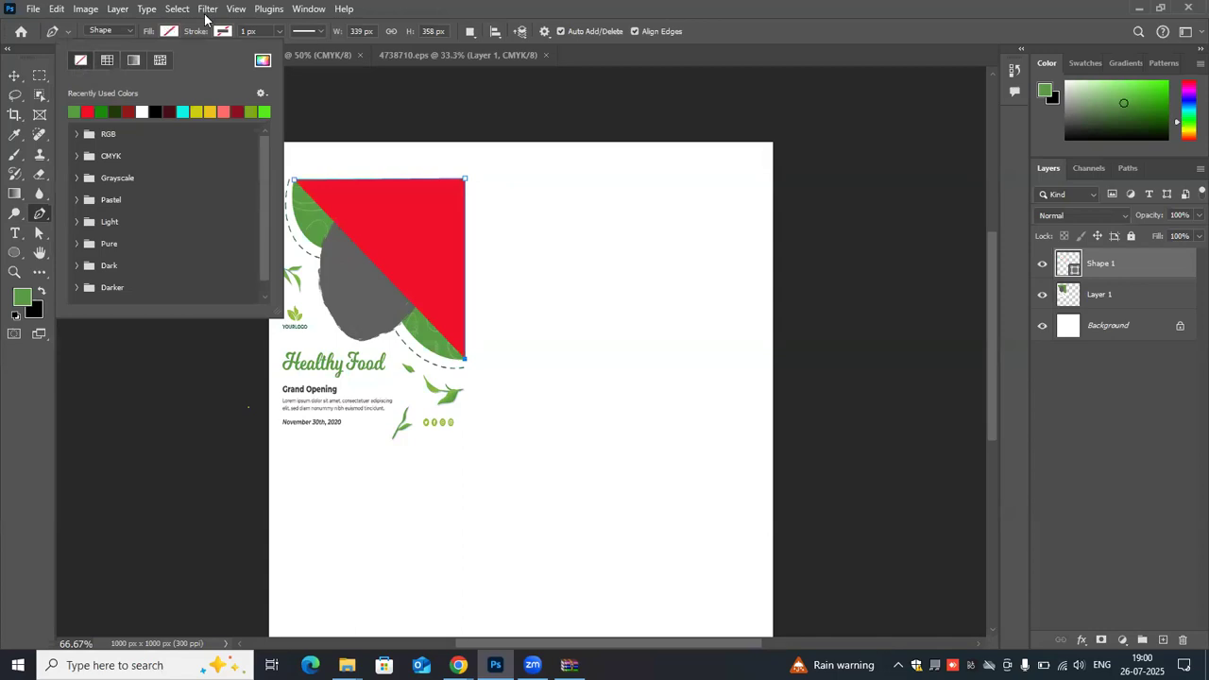
click(221, 32)
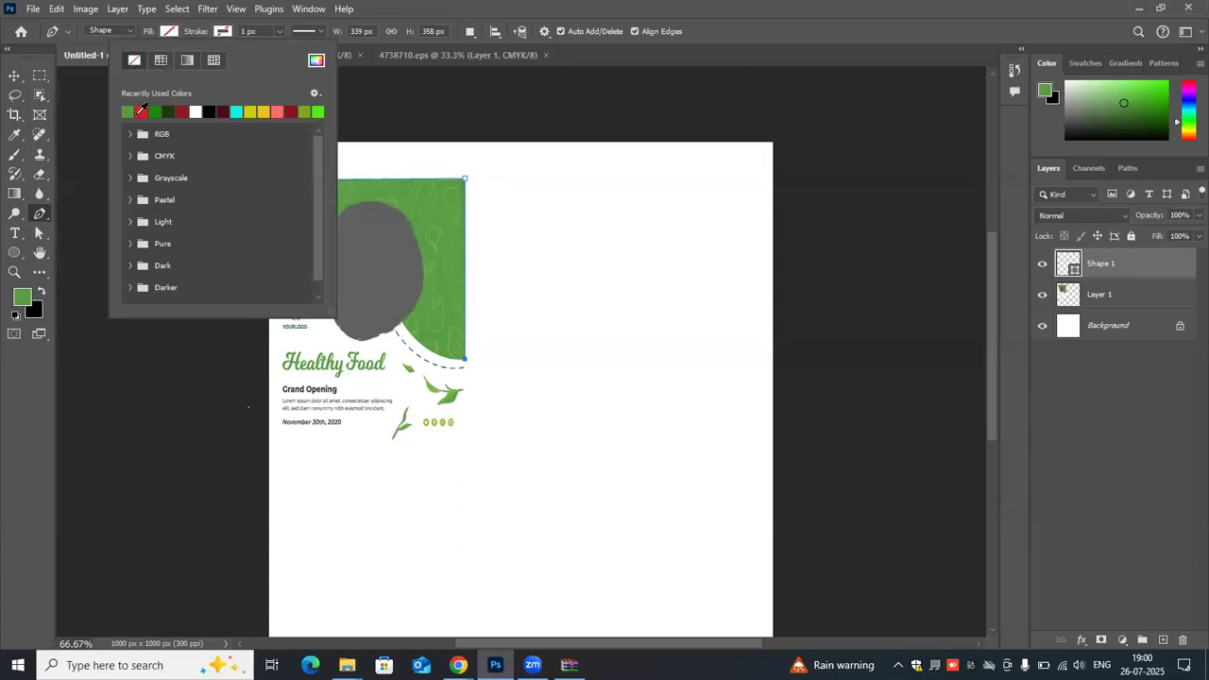
click(128, 111)
click(244, 31)
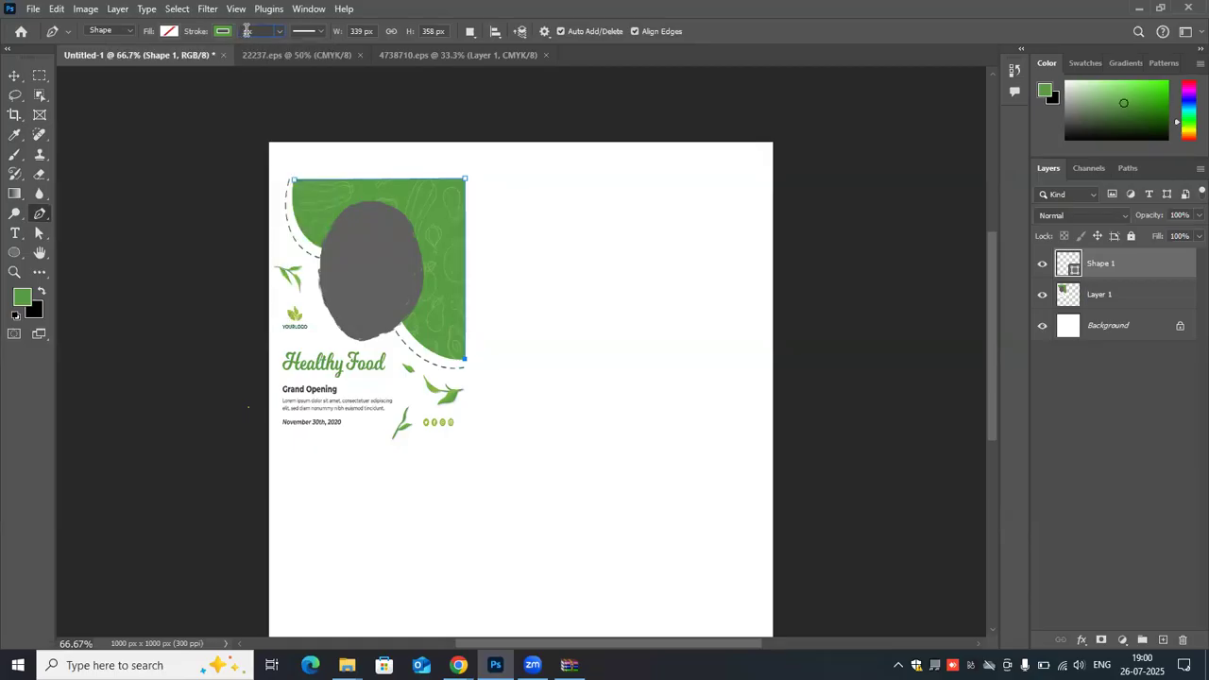
text(4)
key(Return)
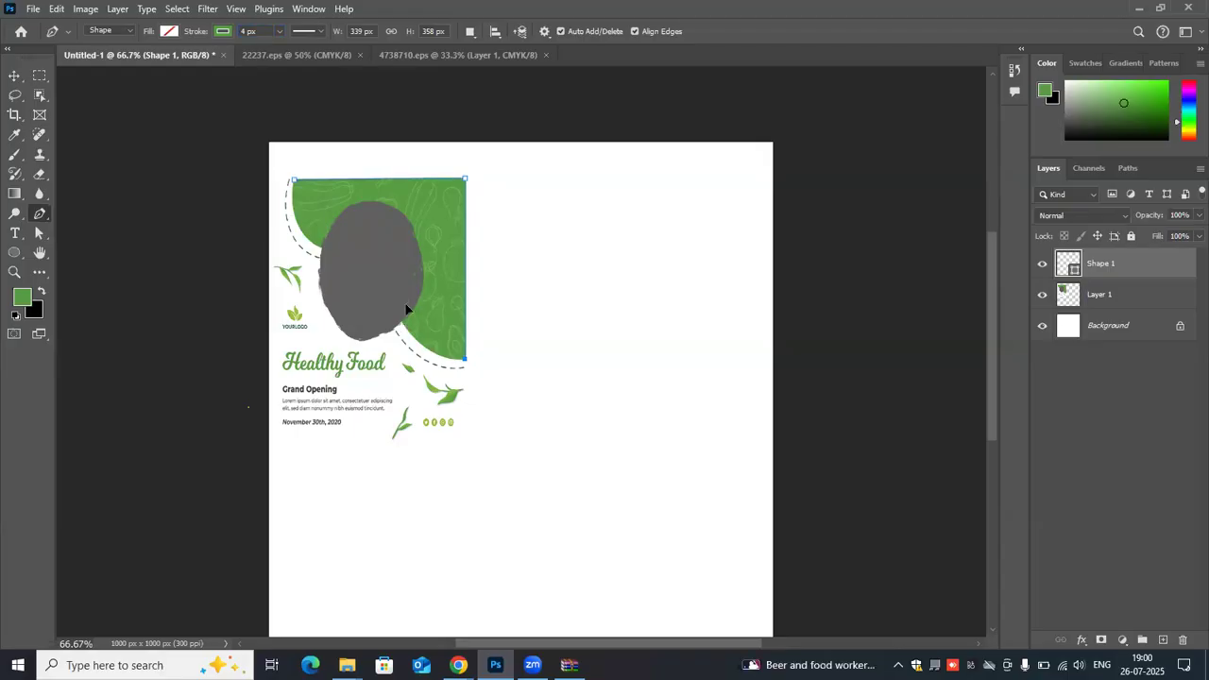
- Trace the wavy curved edge of the flyer's green area and close the outline
drag(401, 324, 390, 290)
- Move the flyer out from under the traced outline to the canvas's lower-left edge
key(v)
click(428, 224)
drag(383, 318, 622, 296)
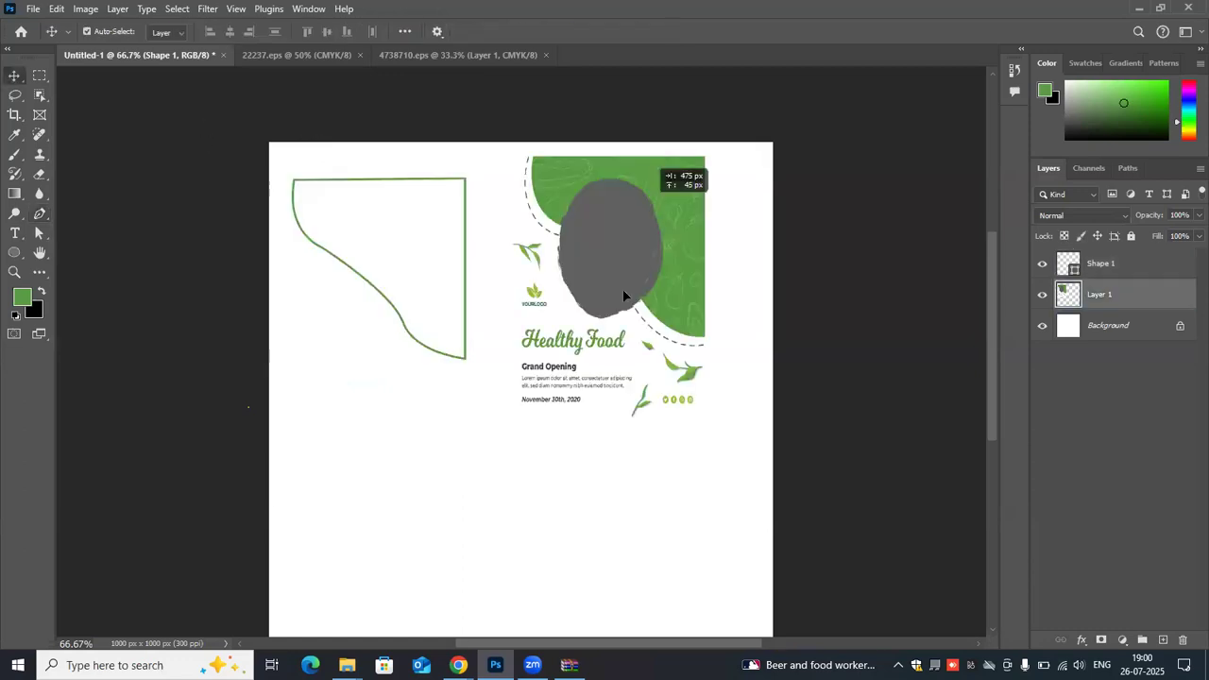
key(ctrl+z)
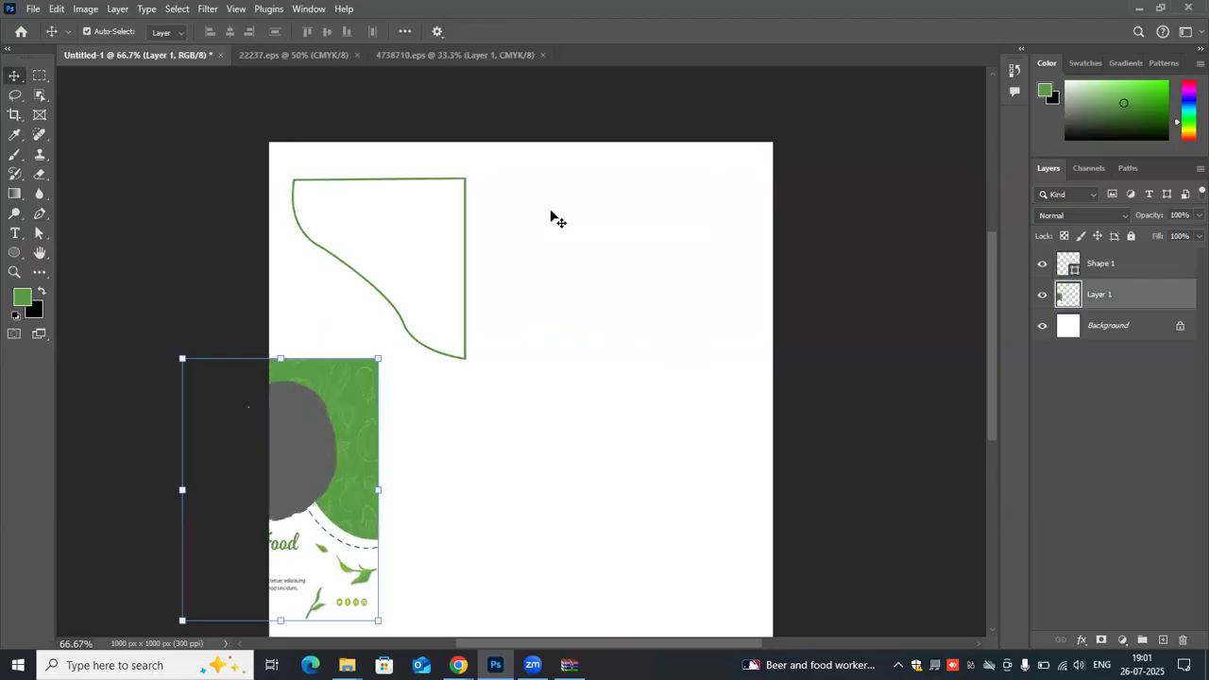
- Select the traced outline and move it into the upper-right area of the canvas
key(alt+bracketright)
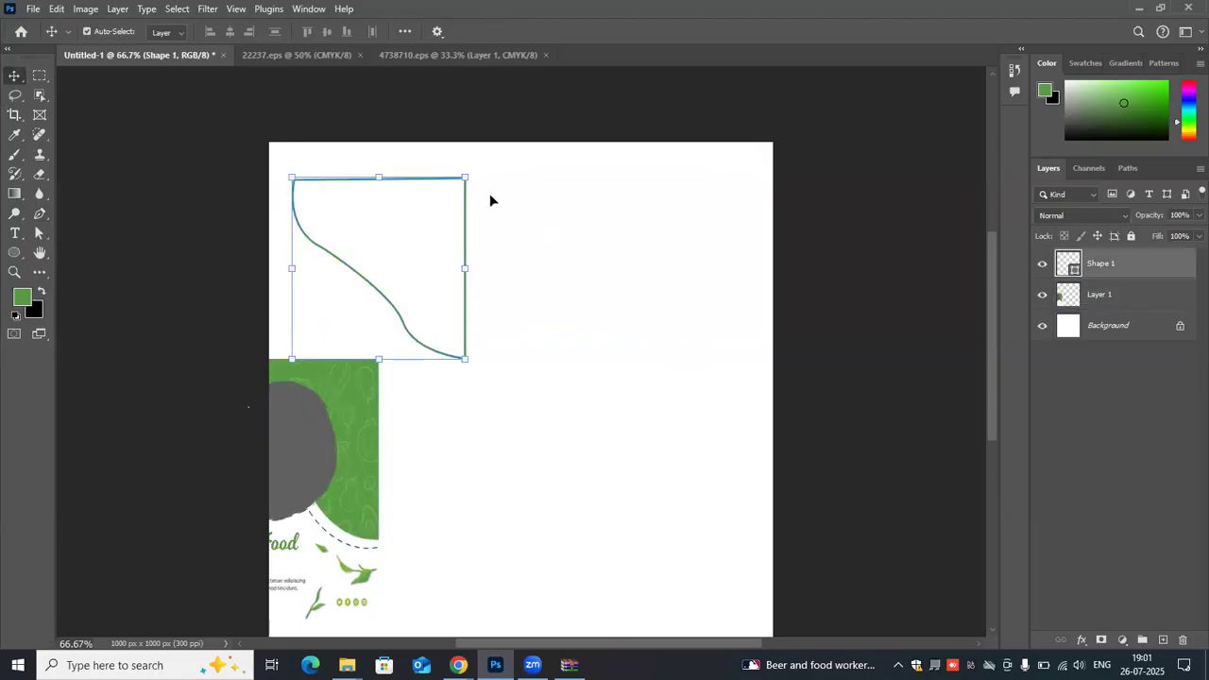
drag(397, 204, 582, 196)
drag(395, 313, 661, 302)
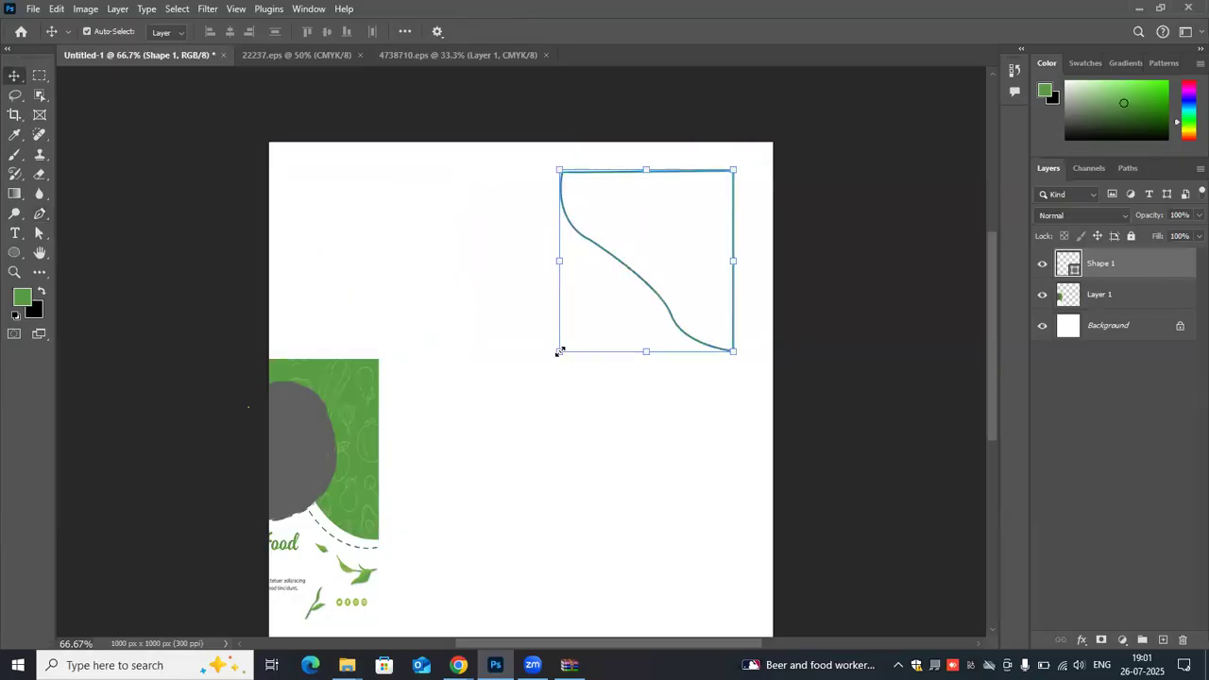
- Enlarge the traced outline proportionally to about 157% and move it into the canvas's upper-right corner
drag(560, 352, 408, 425)
key(ctrl+z)
drag(658, 246, 695, 204)
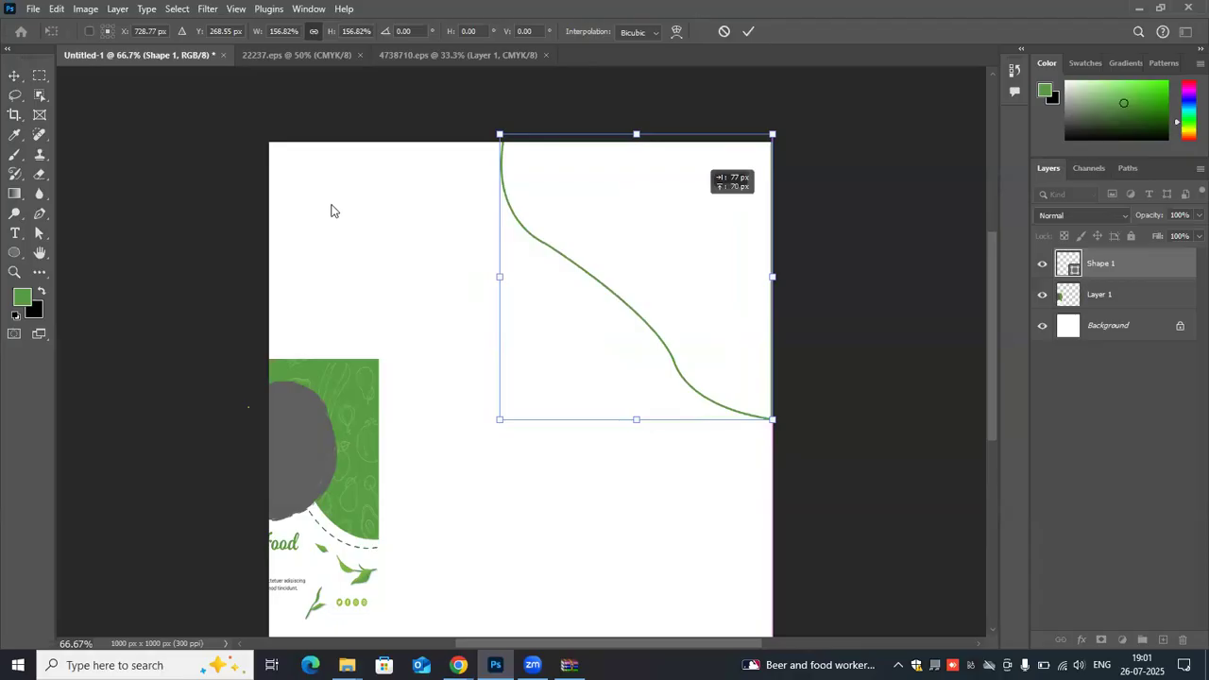
key(Return)
click(819, 125)
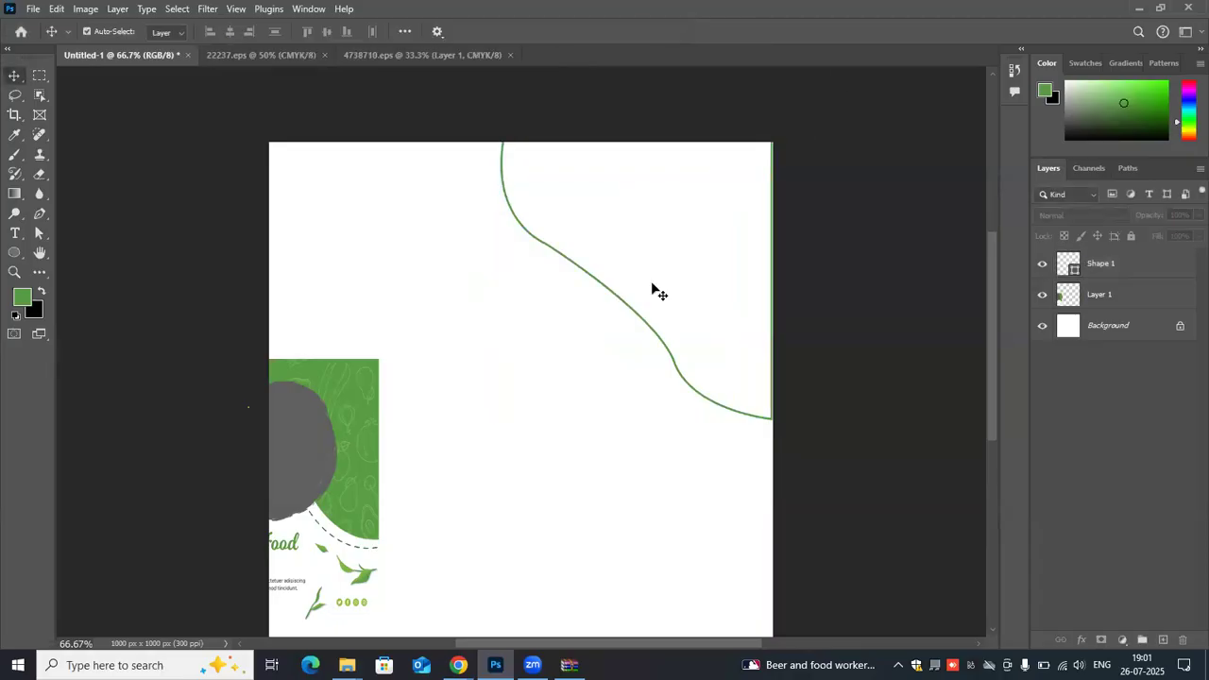
- Stretch the traced outline's height to about 102% and realign it with the canvas's top and right edges
drag(665, 278, 631, 312)
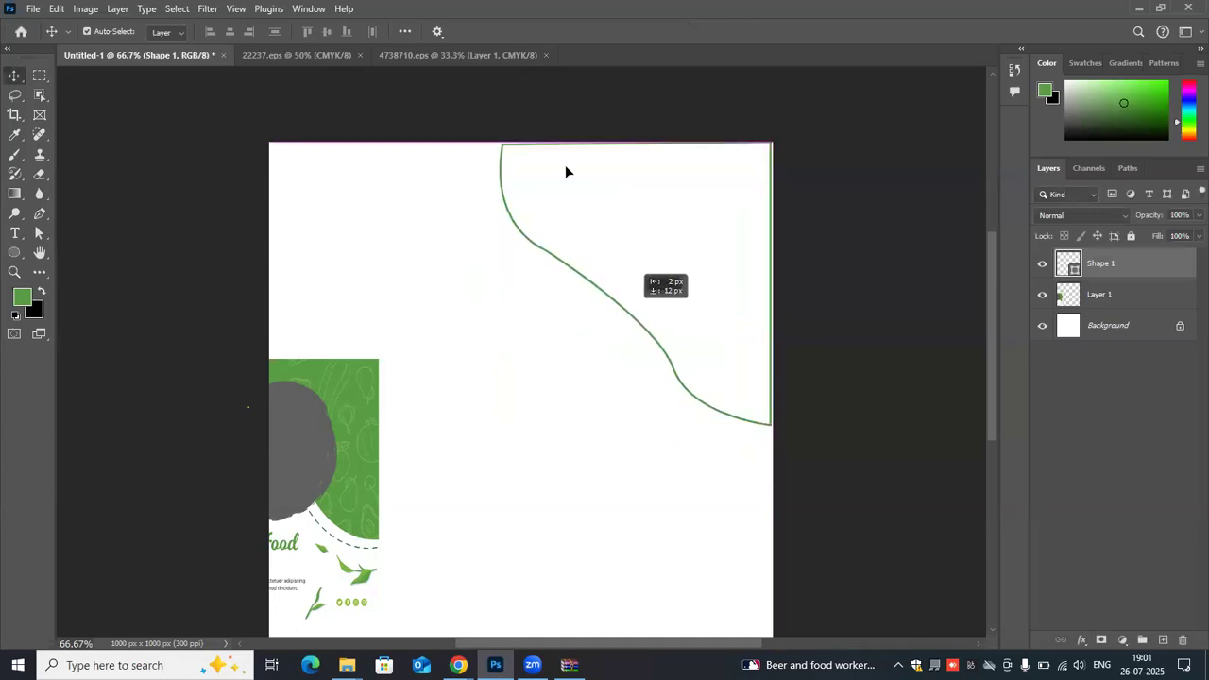
click(635, 139)
drag(636, 138, 631, 134)
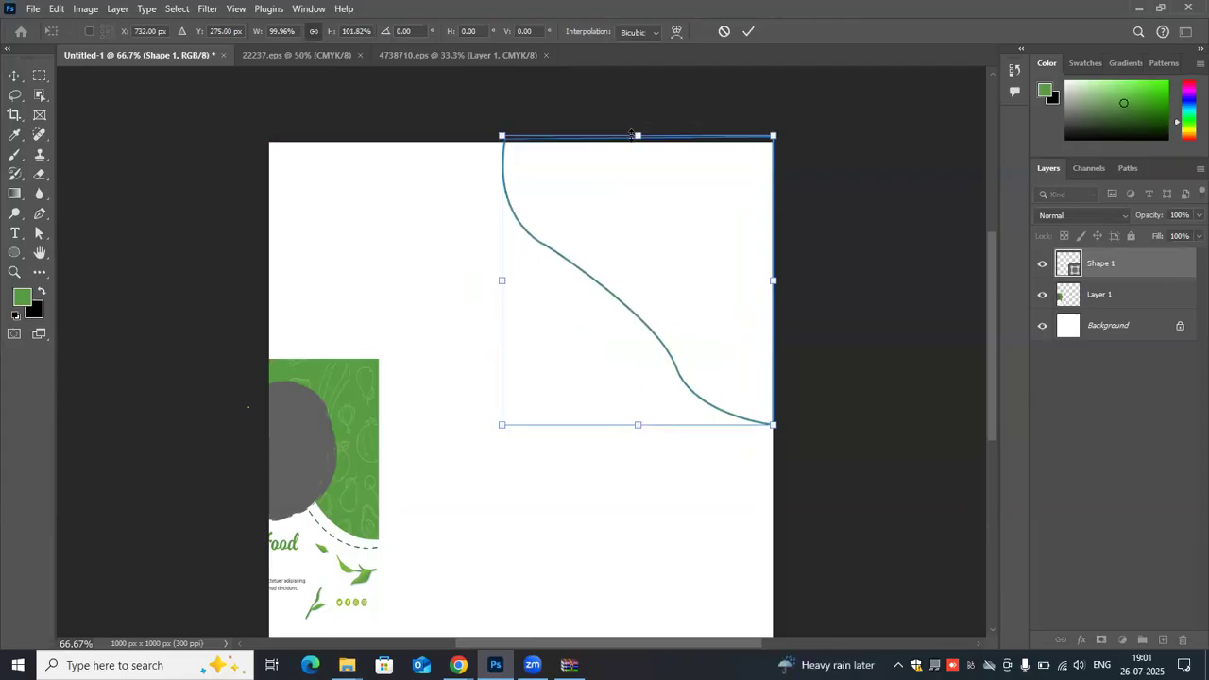
click(748, 31)
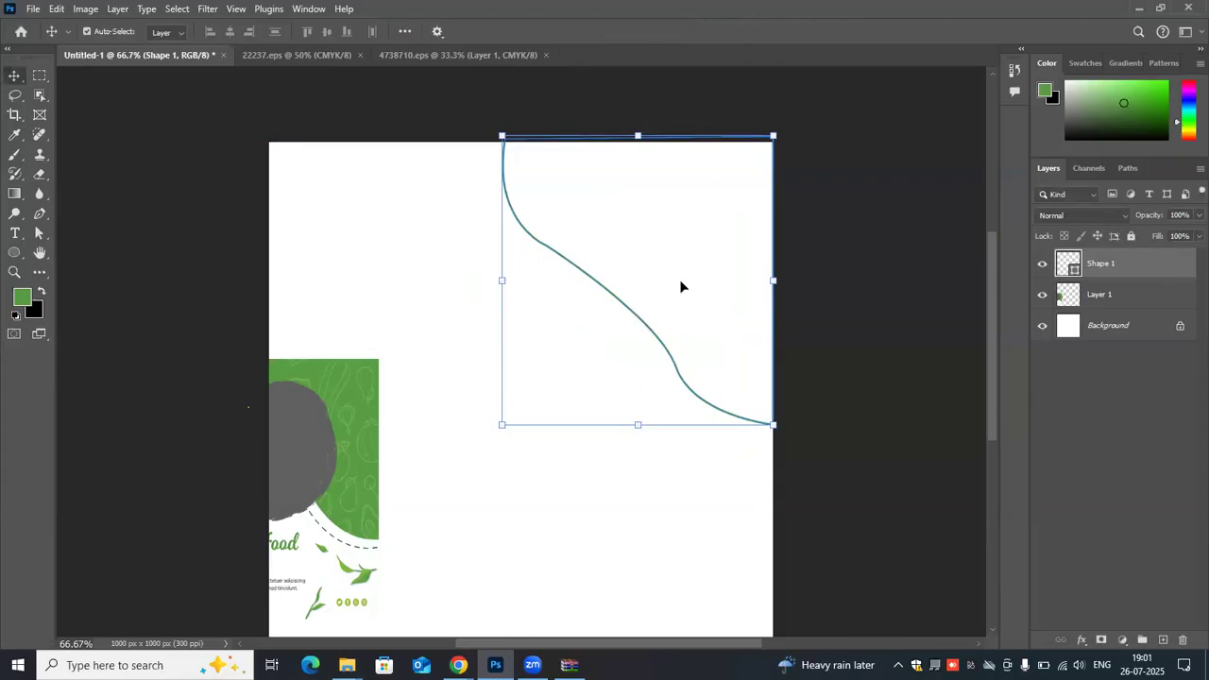
drag(661, 343, 648, 318)
click(663, 109)
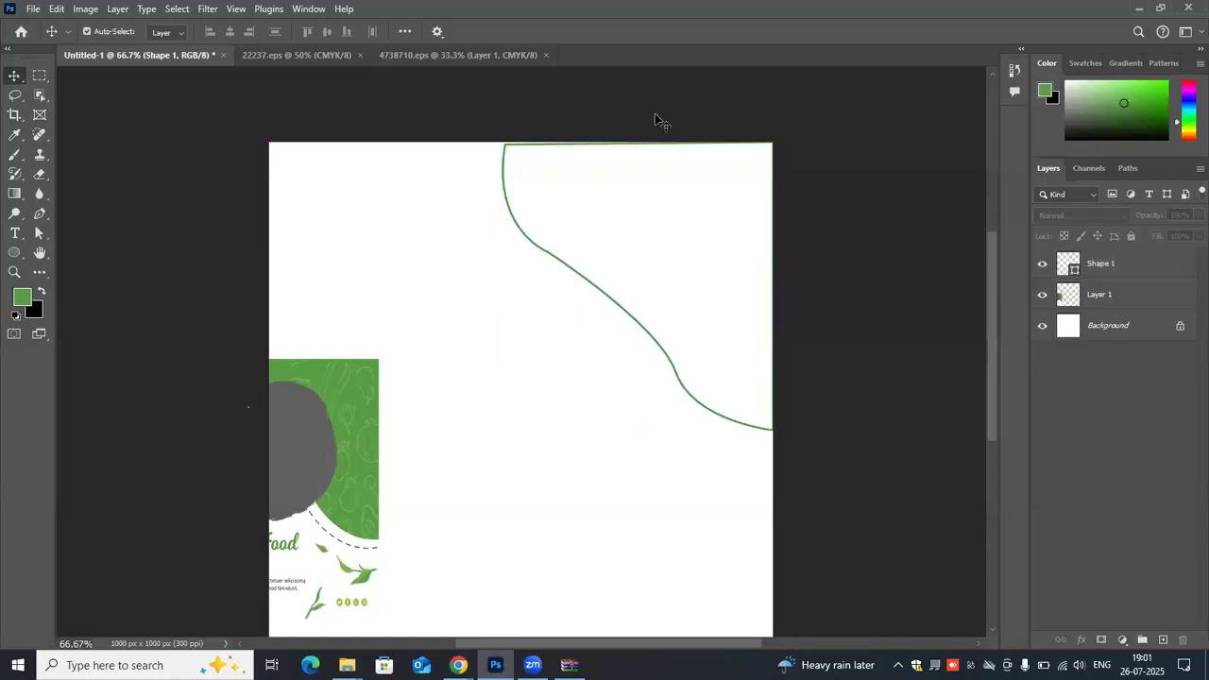
click(555, 261)
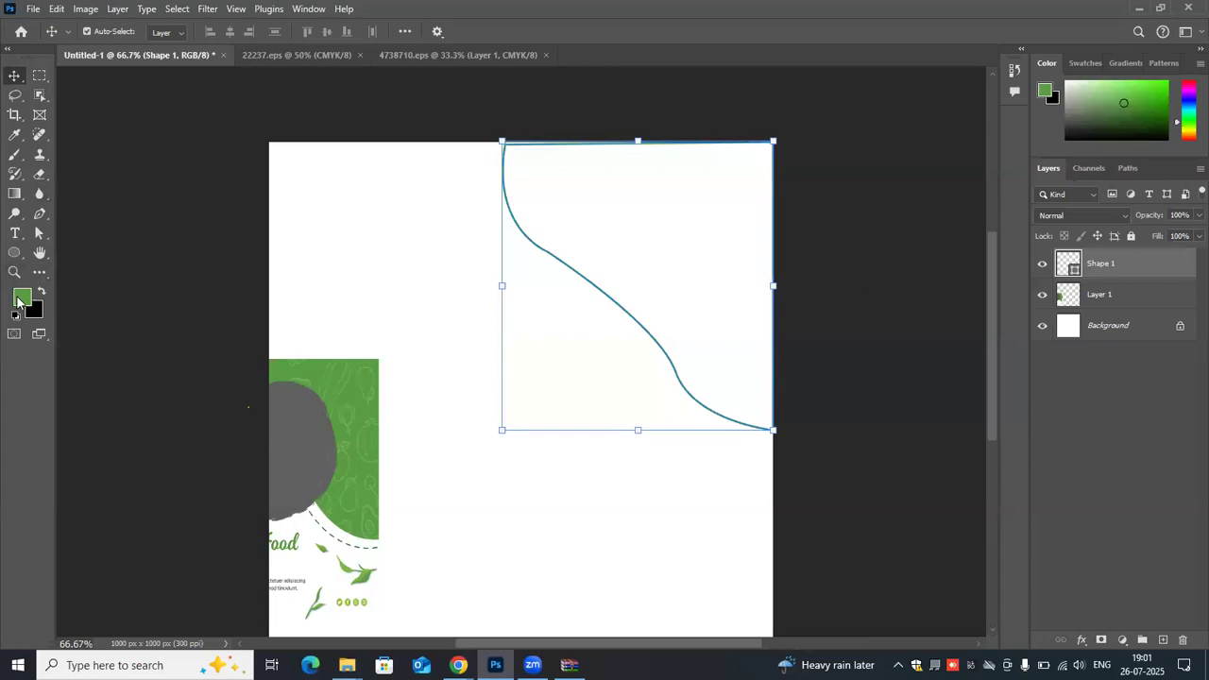
click(548, 253)
click(549, 255)
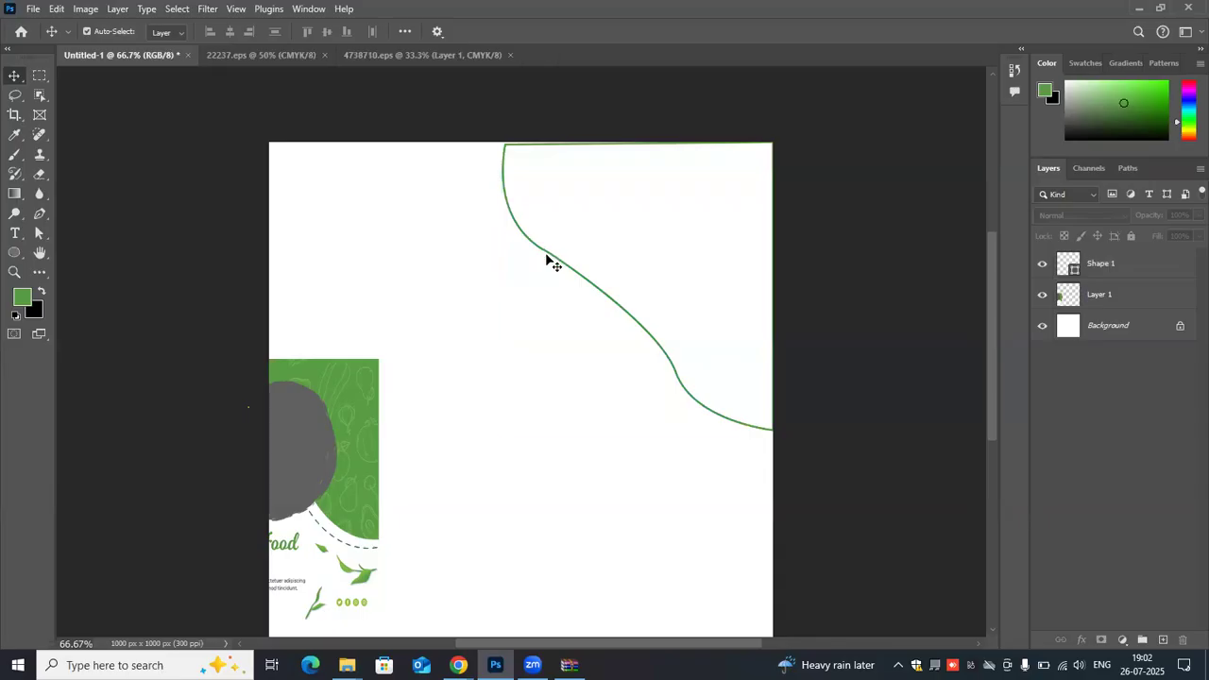
click(552, 259)
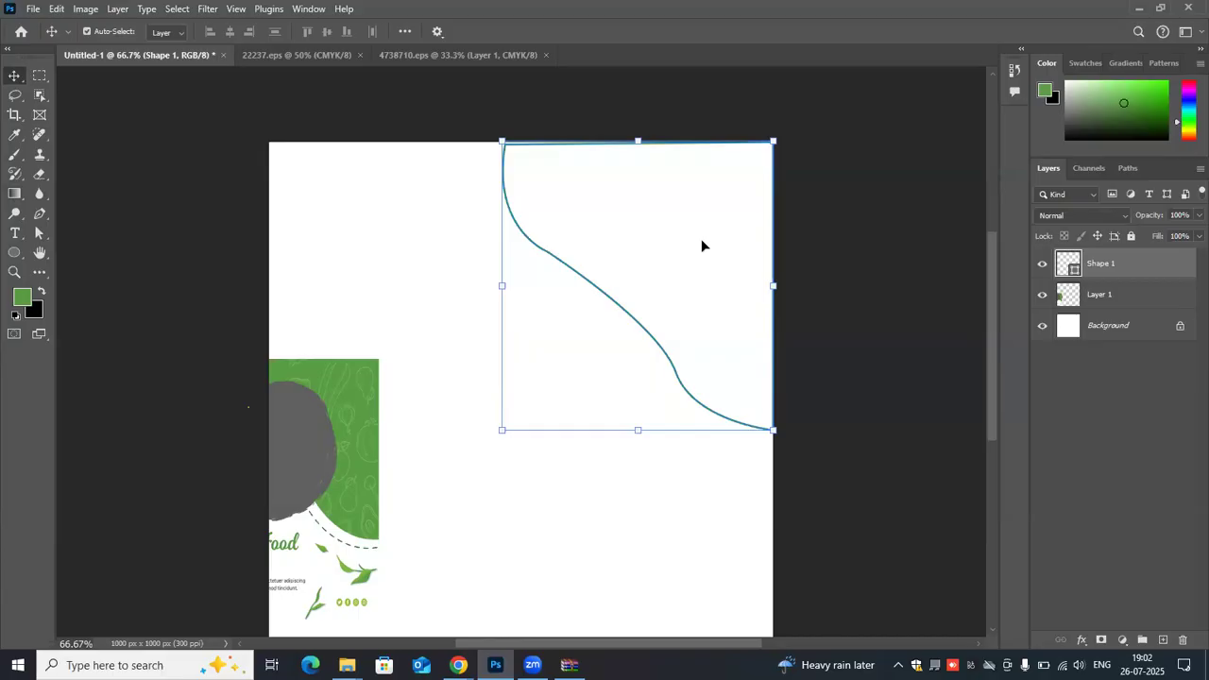
click(20, 299)
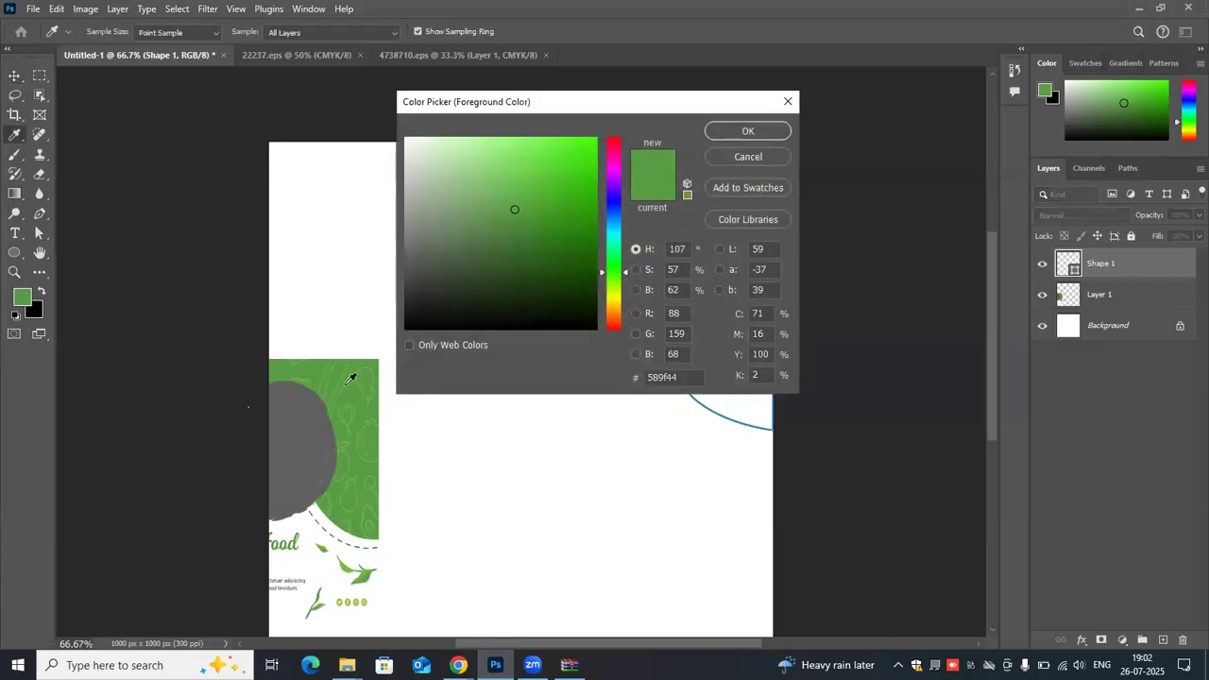
click(779, 130)
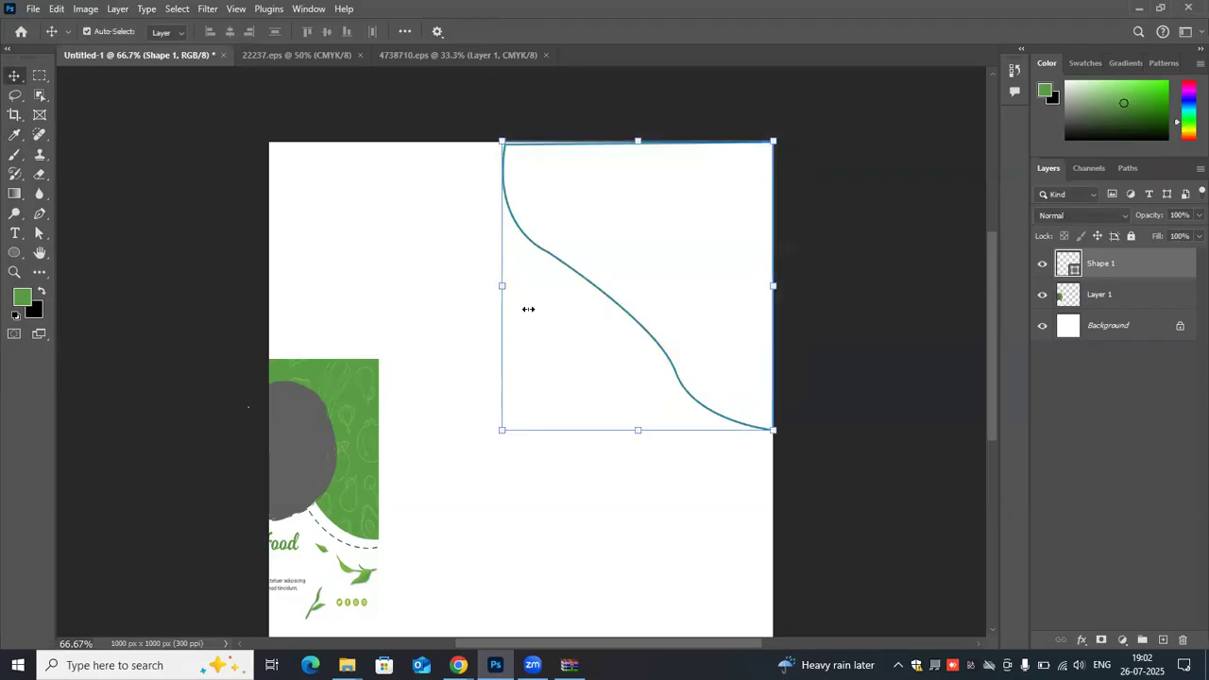
click(1131, 299)
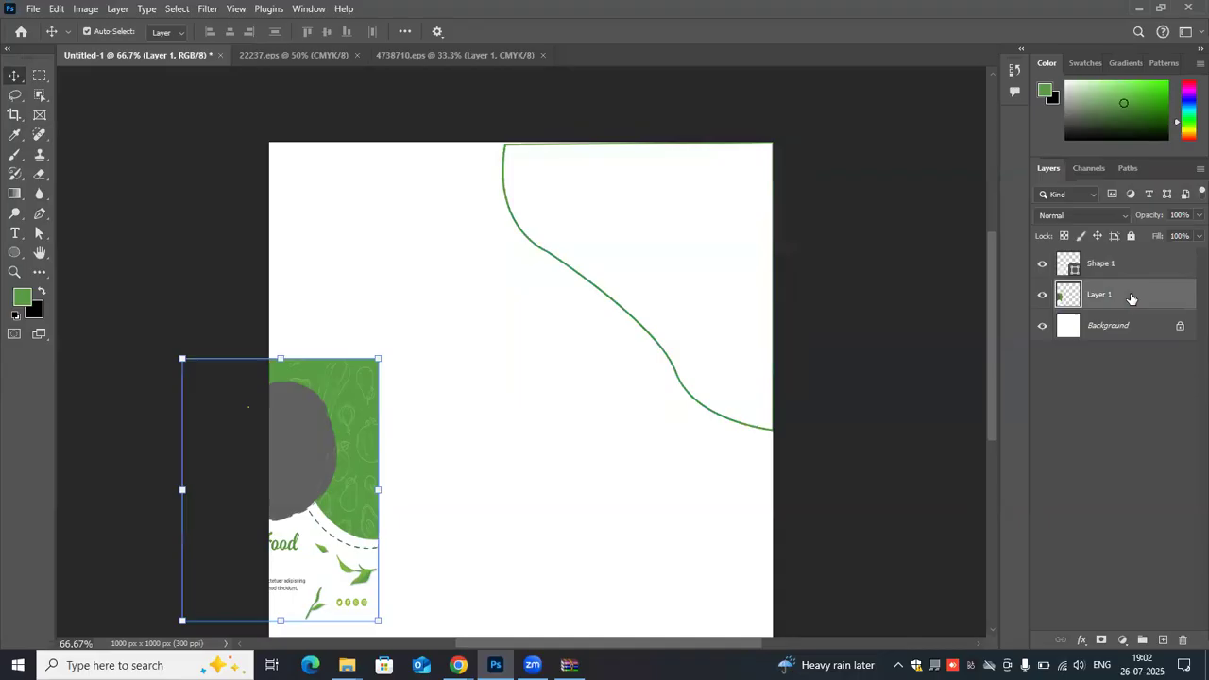
- Select the traced shape, sample the flyer's green, and fill the shape with that green
click(1140, 268)
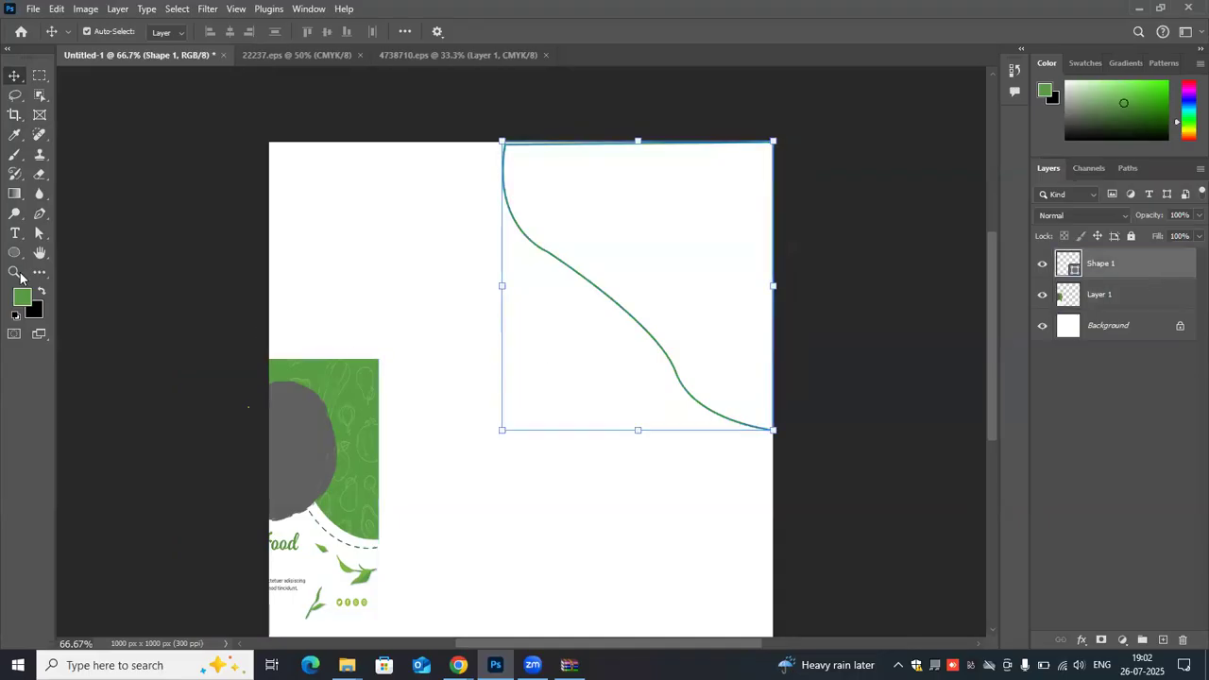
click(15, 135)
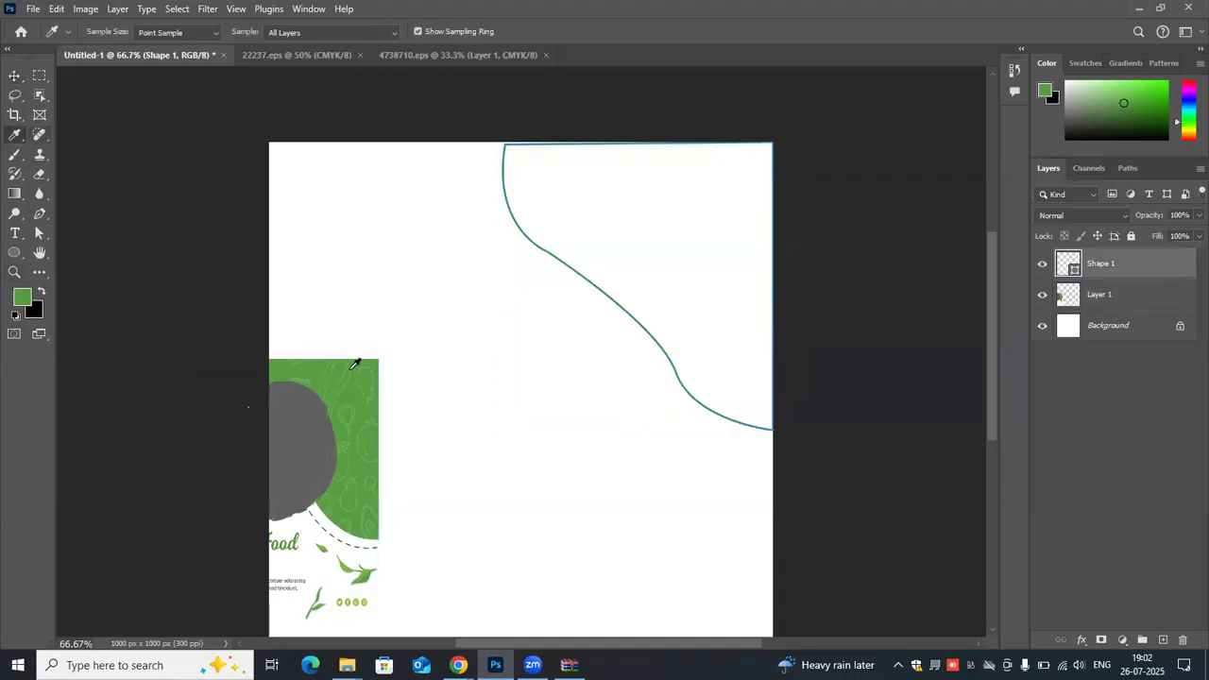
click(319, 373)
key(p)
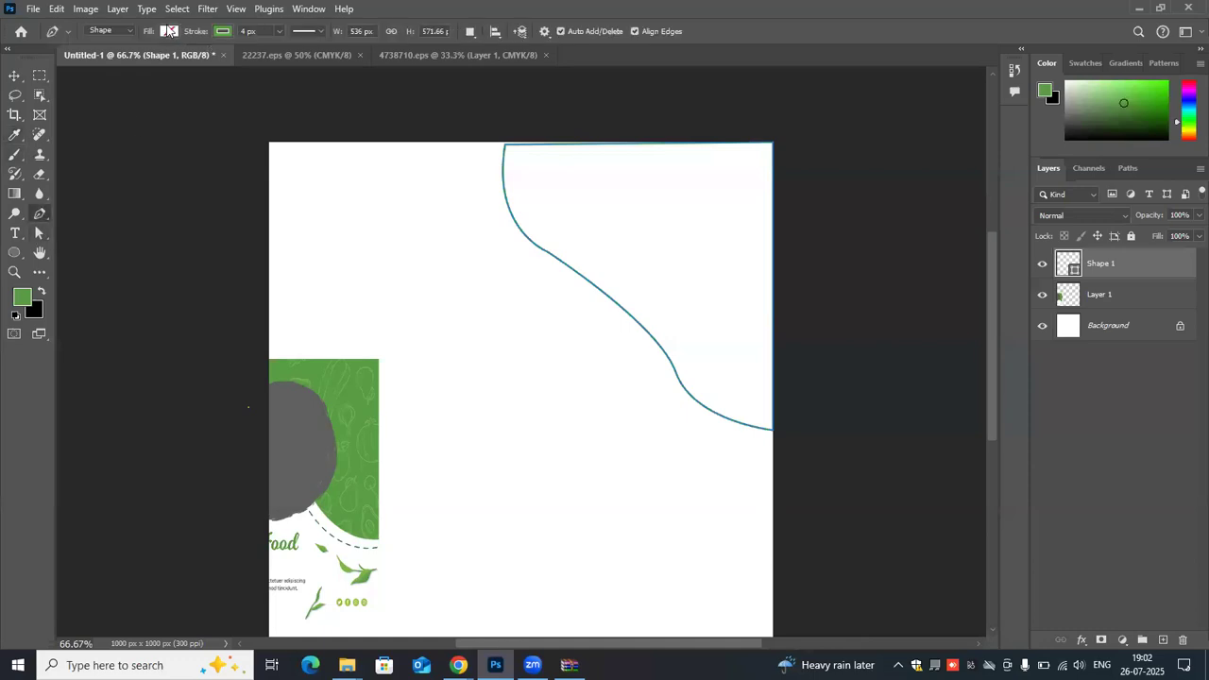
click(169, 31)
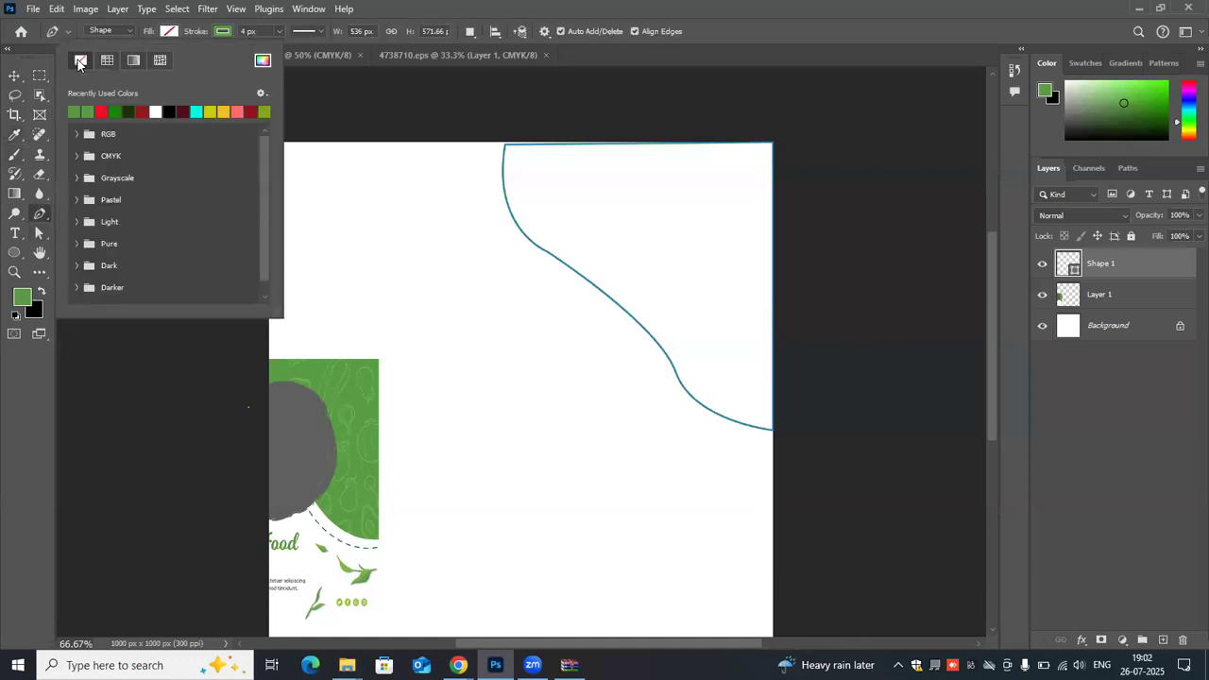
click(77, 109)
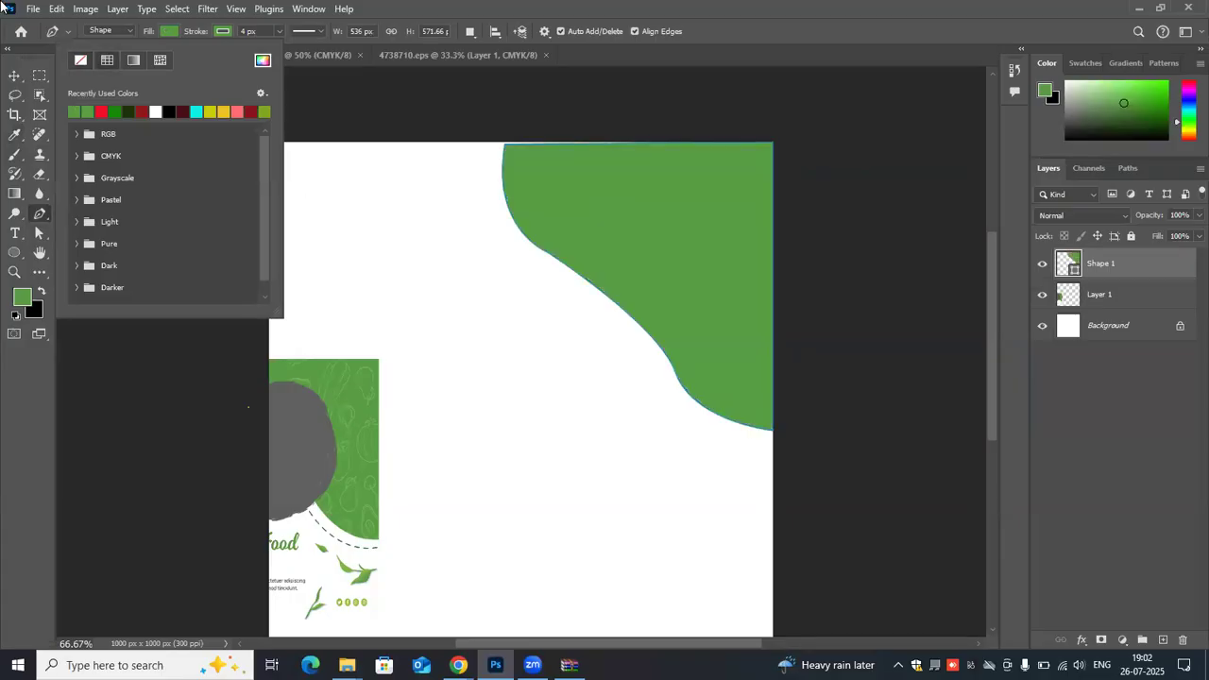
click(12, 73)
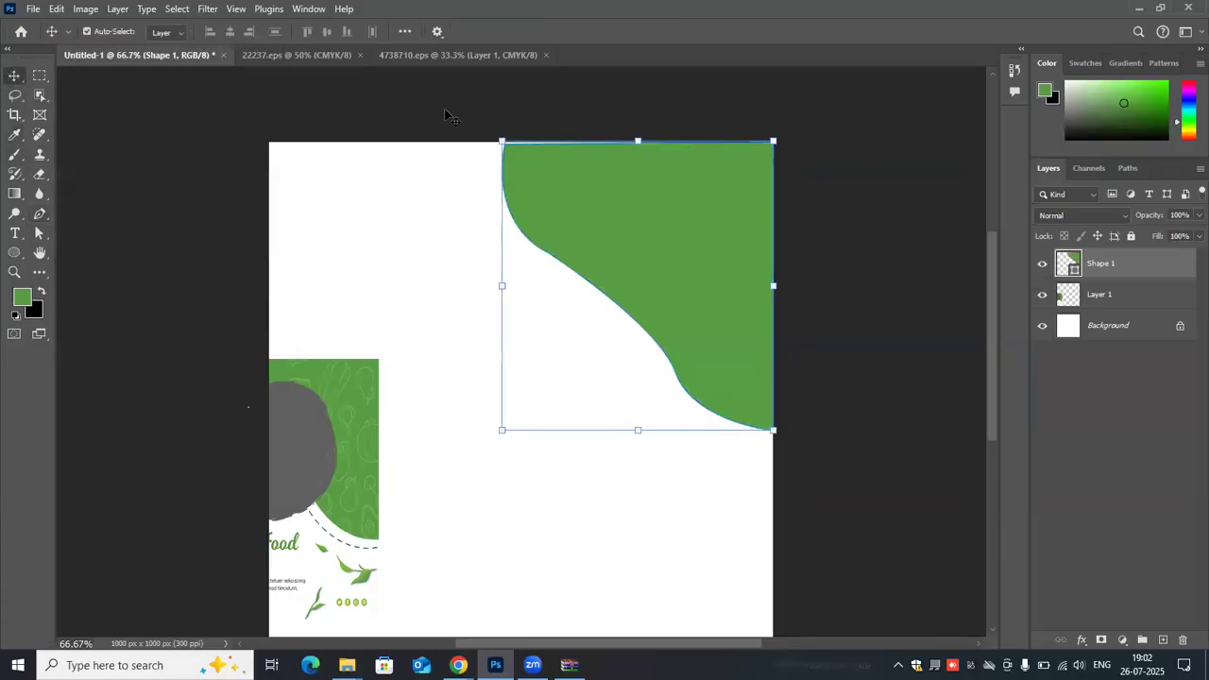
click(39, 214)
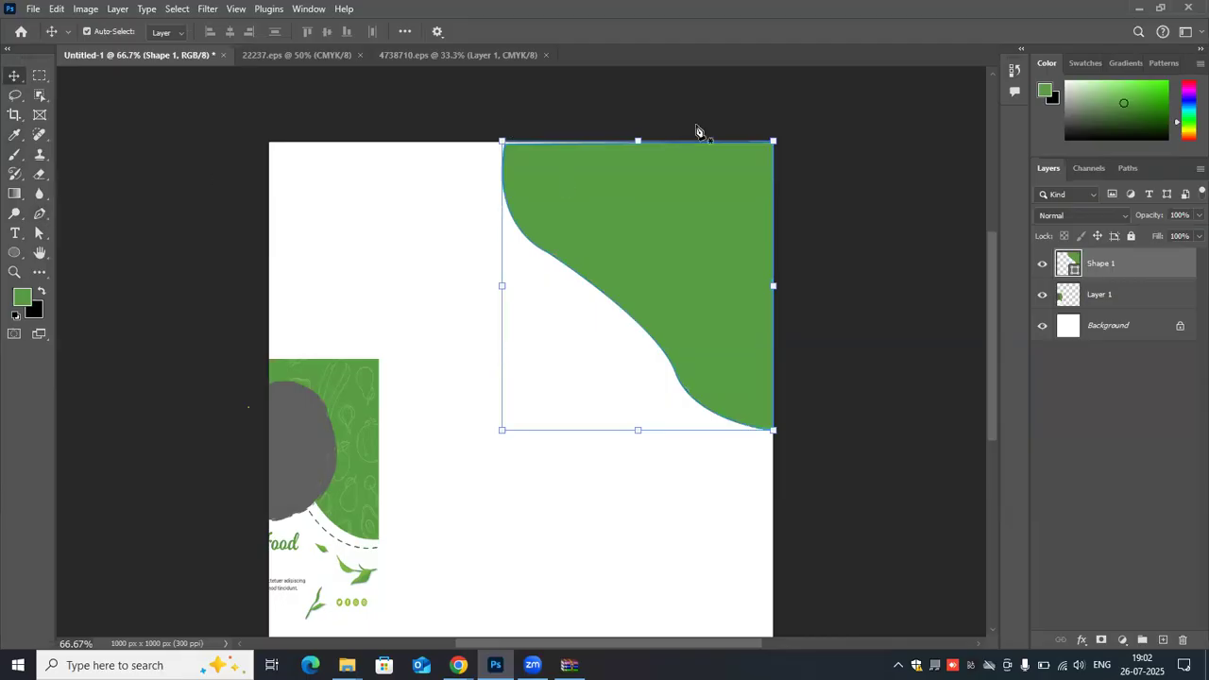
click(549, 140)
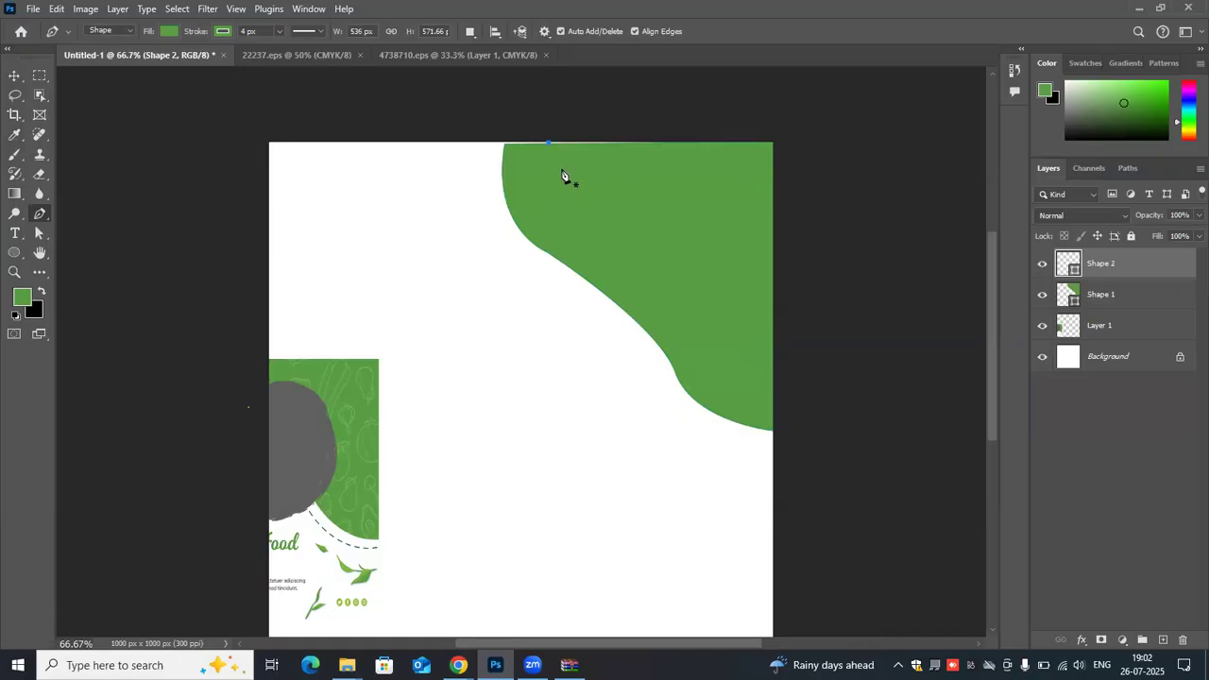
key(ctrl+z)
click(562, 169)
key(ctrl+z)
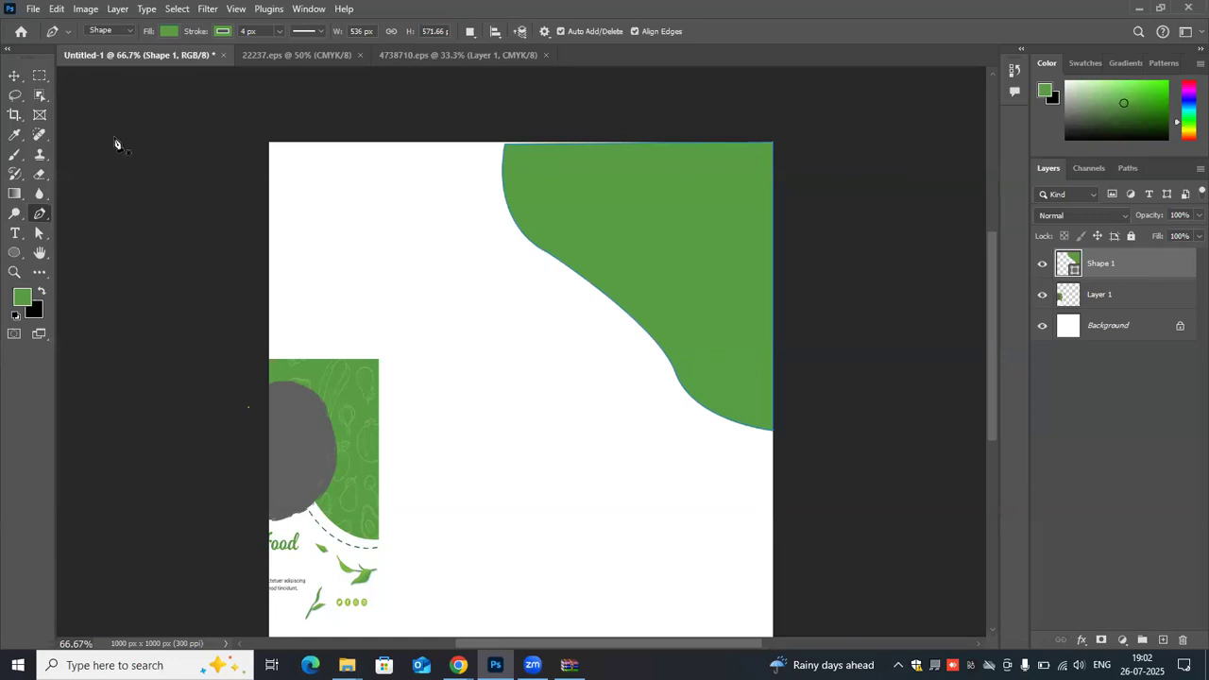
- Raise the green shape's upper-left corner point to the canvas's top edge with the Direct Selection tool
click(39, 234)
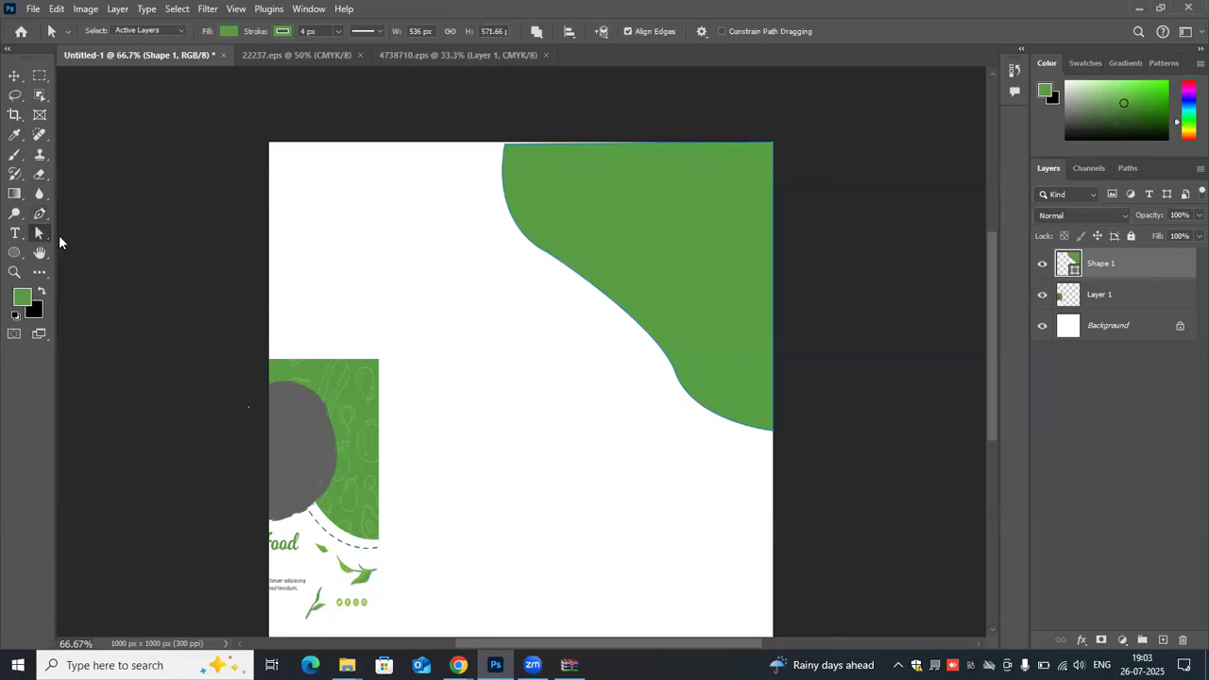
click(106, 250)
click(506, 141)
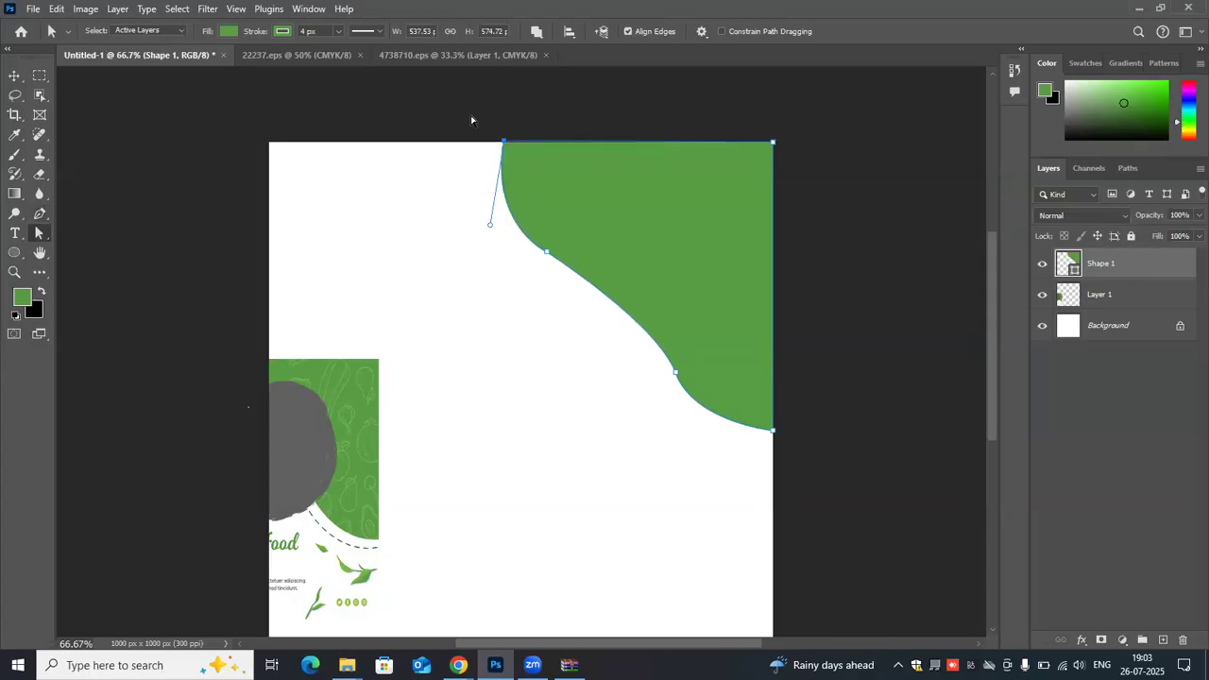
click(324, 201)
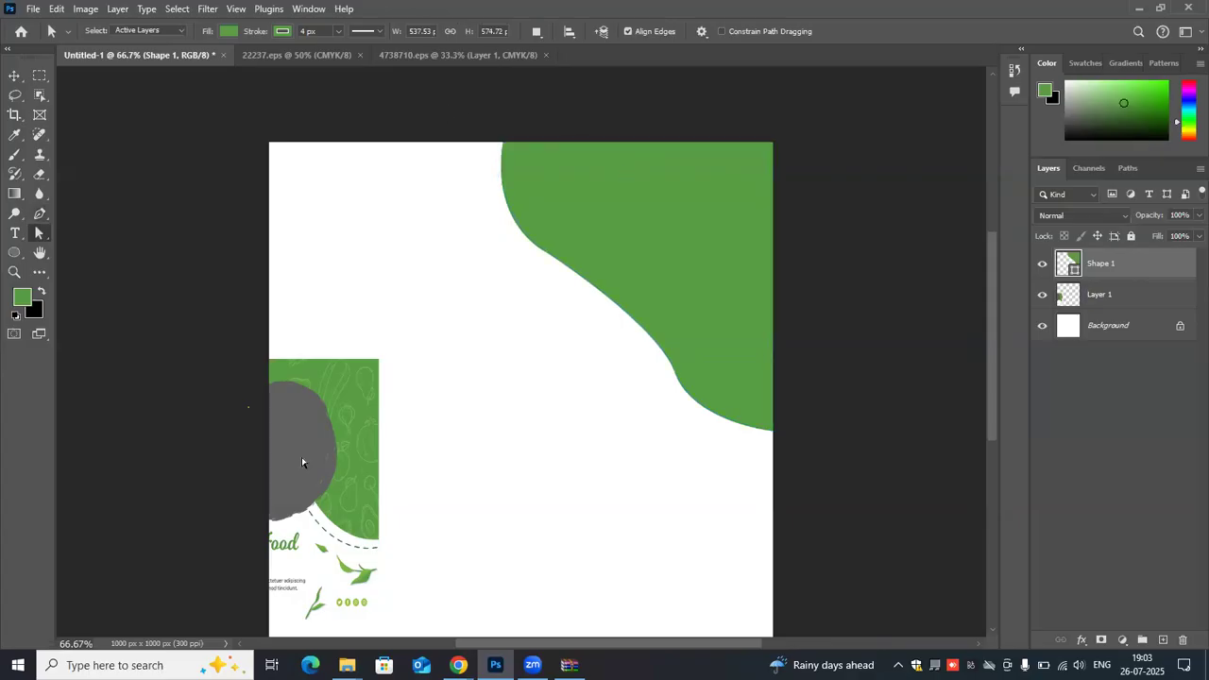
- Move the flyer fully onto the canvas's left side and draw an ellipse about 383 by 339 px across the green shape's curved edge
key(v)
drag(309, 417, 381, 270)
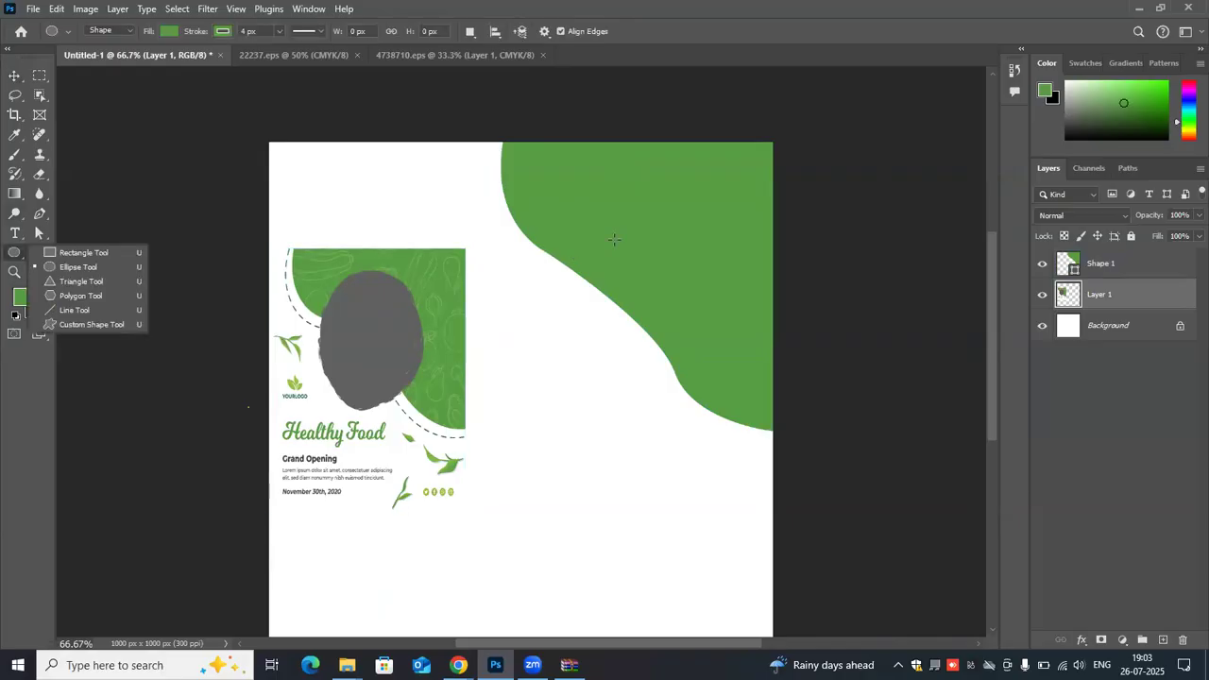
drag(514, 243, 622, 285)
drag(709, 403, 704, 414)
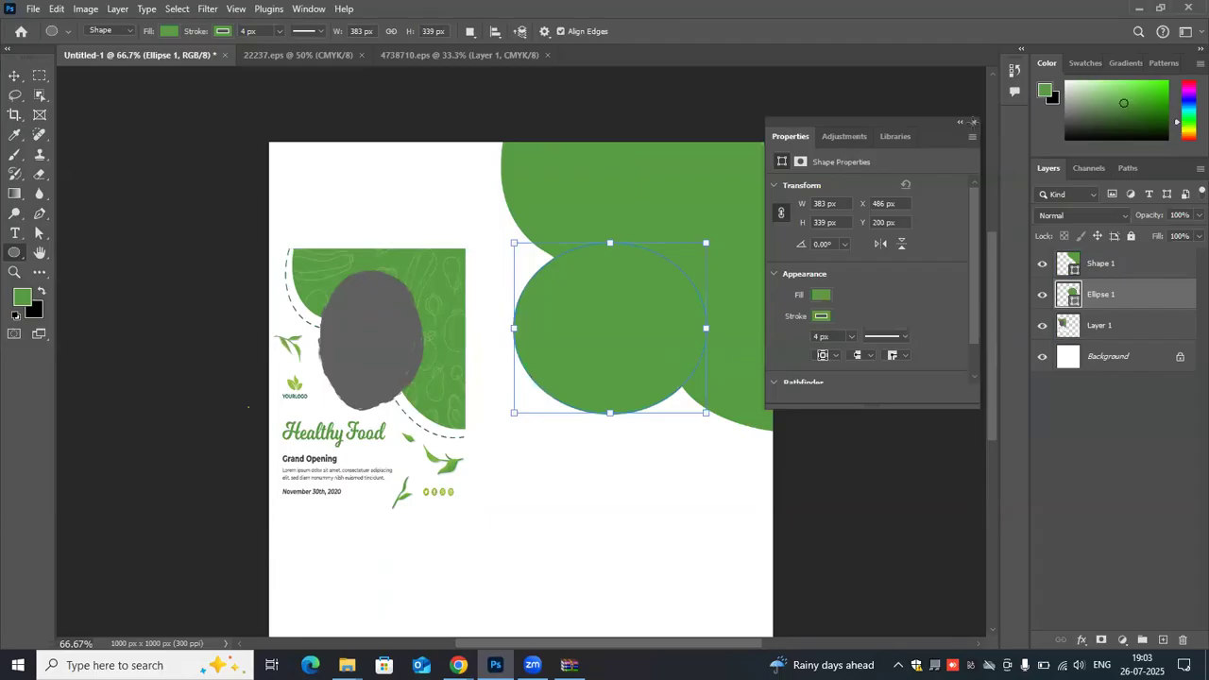
click(974, 122)
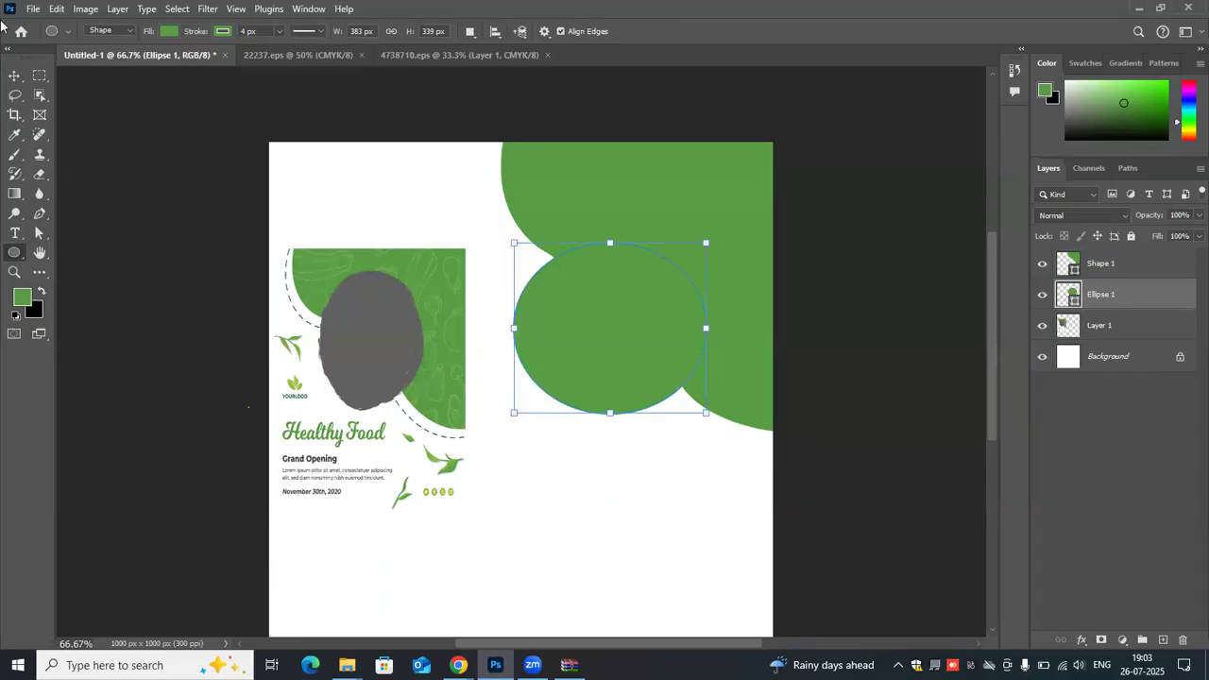
- Set the foreground color to the dark gray of the flyer's blob
click(14, 75)
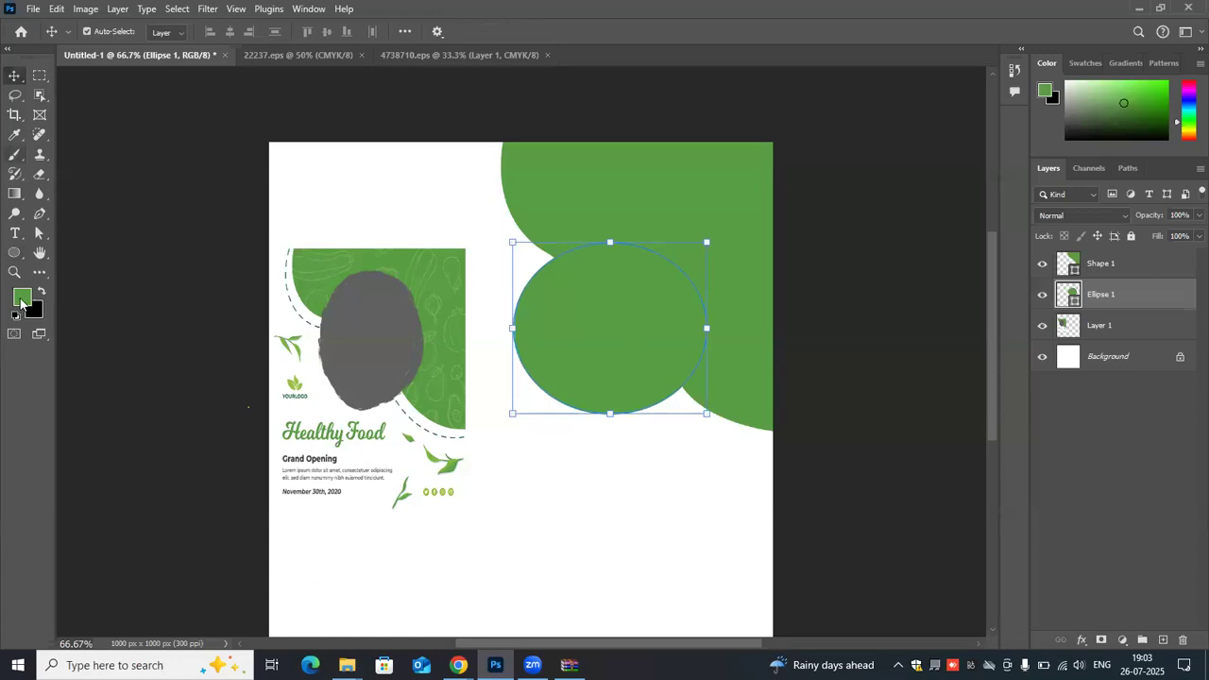
click(21, 296)
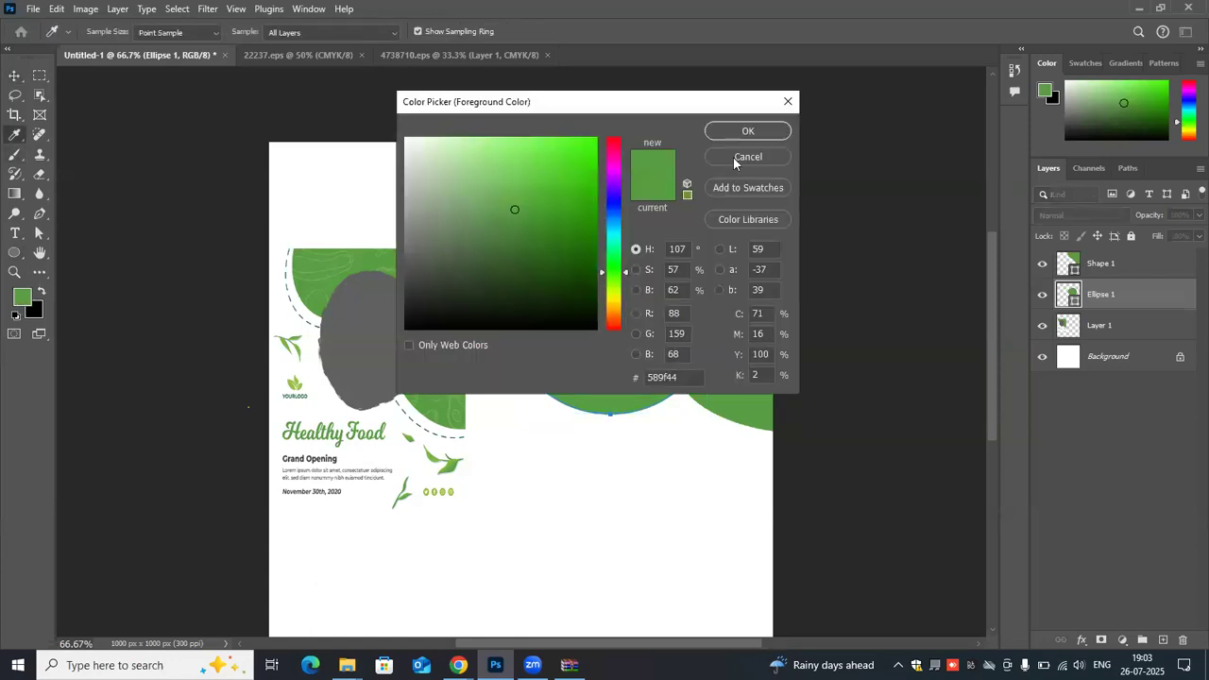
click(747, 130)
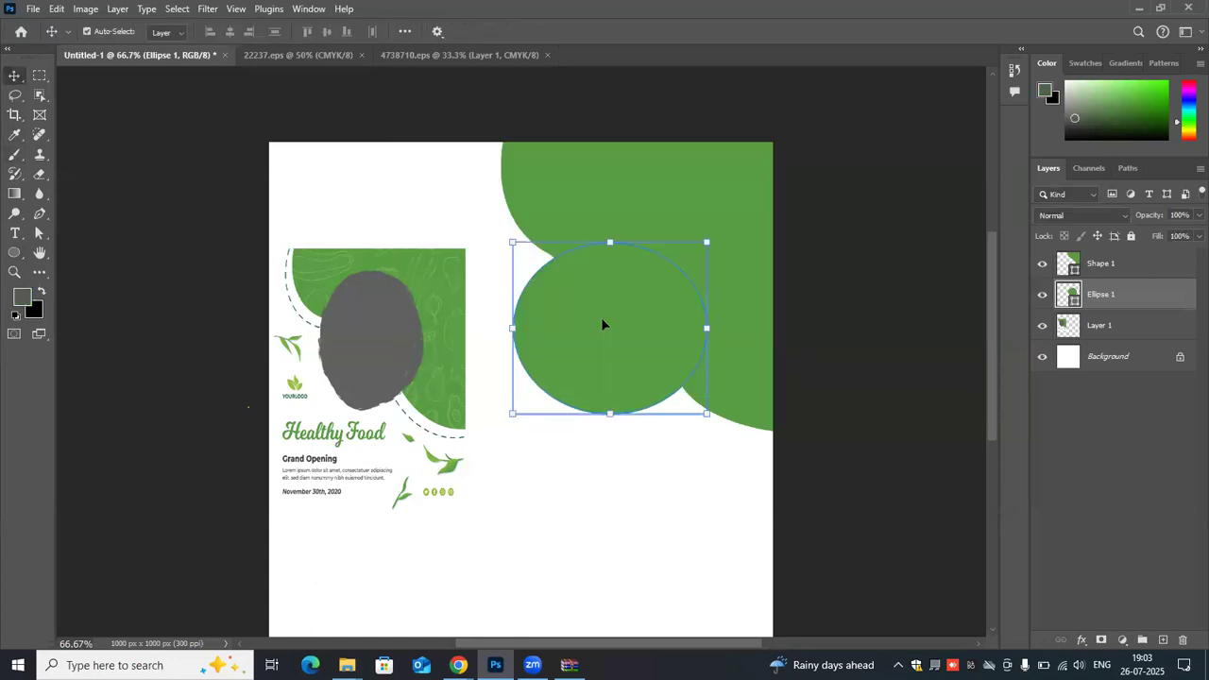
- Shift the ellipse about 14 px right and 23 px up, and fill it with the dark gray
drag(602, 325, 611, 310)
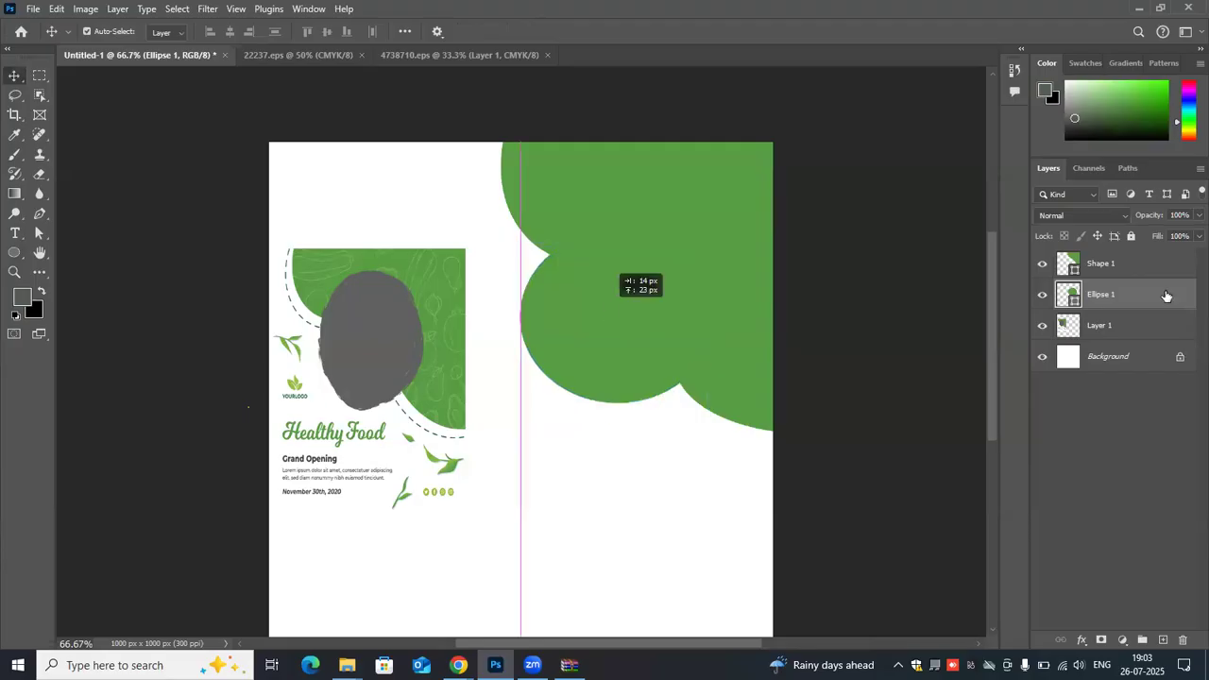
ctrl+click(1164, 264)
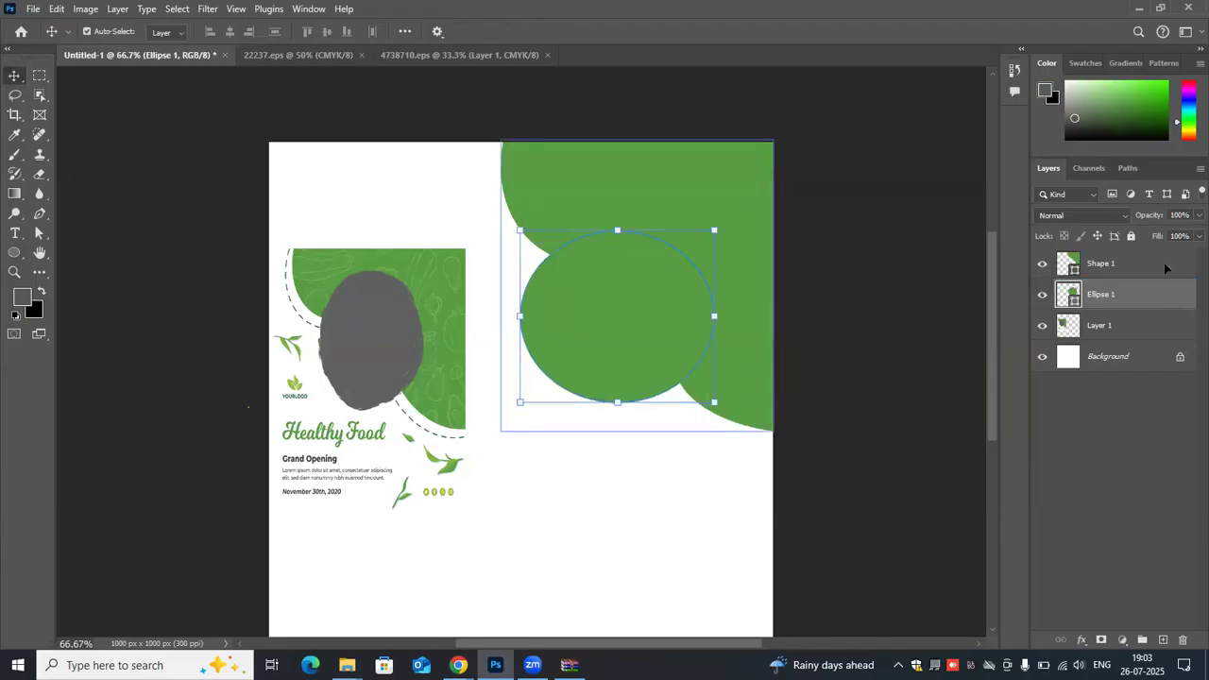
click(12, 252)
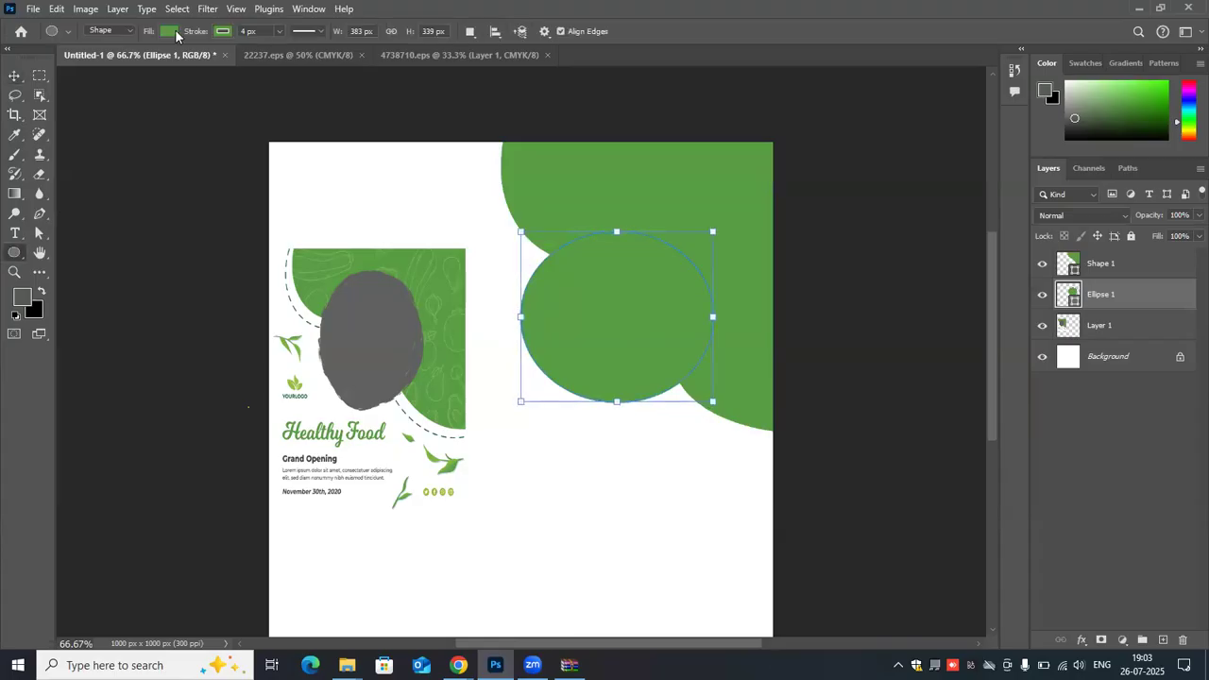
click(175, 33)
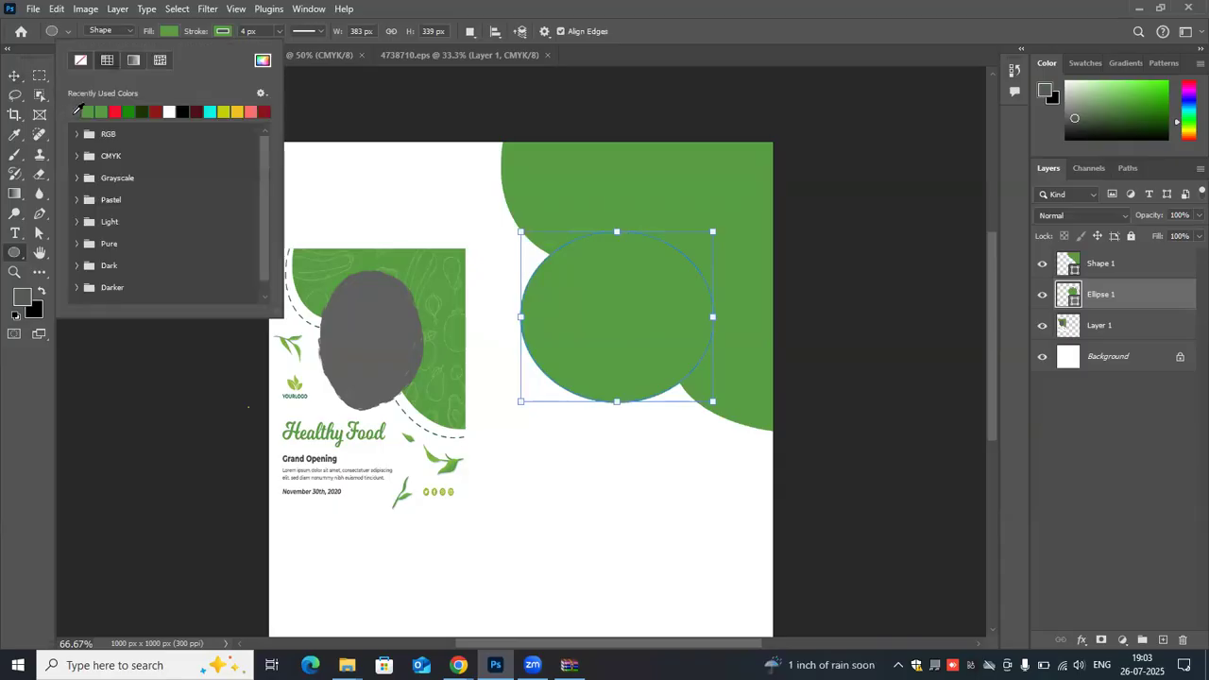
click(77, 111)
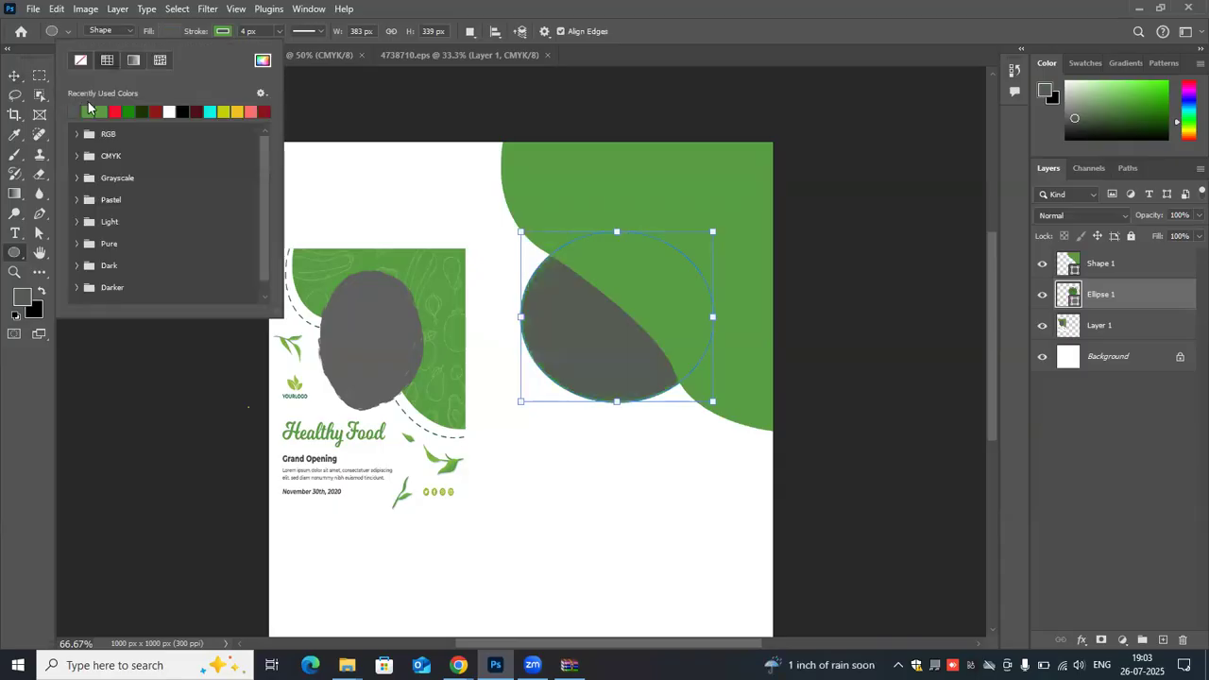
- Remove the gray ellipse's outline and bring its layer above the green shape
click(223, 31)
click(134, 60)
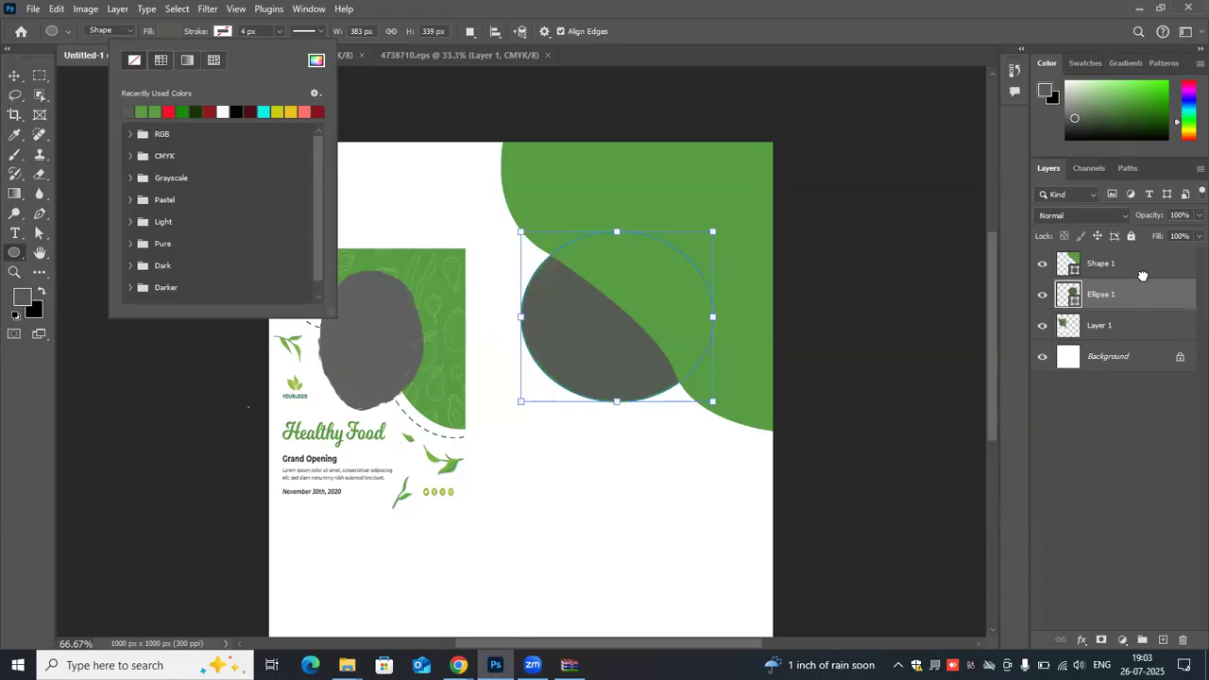
click(1141, 267)
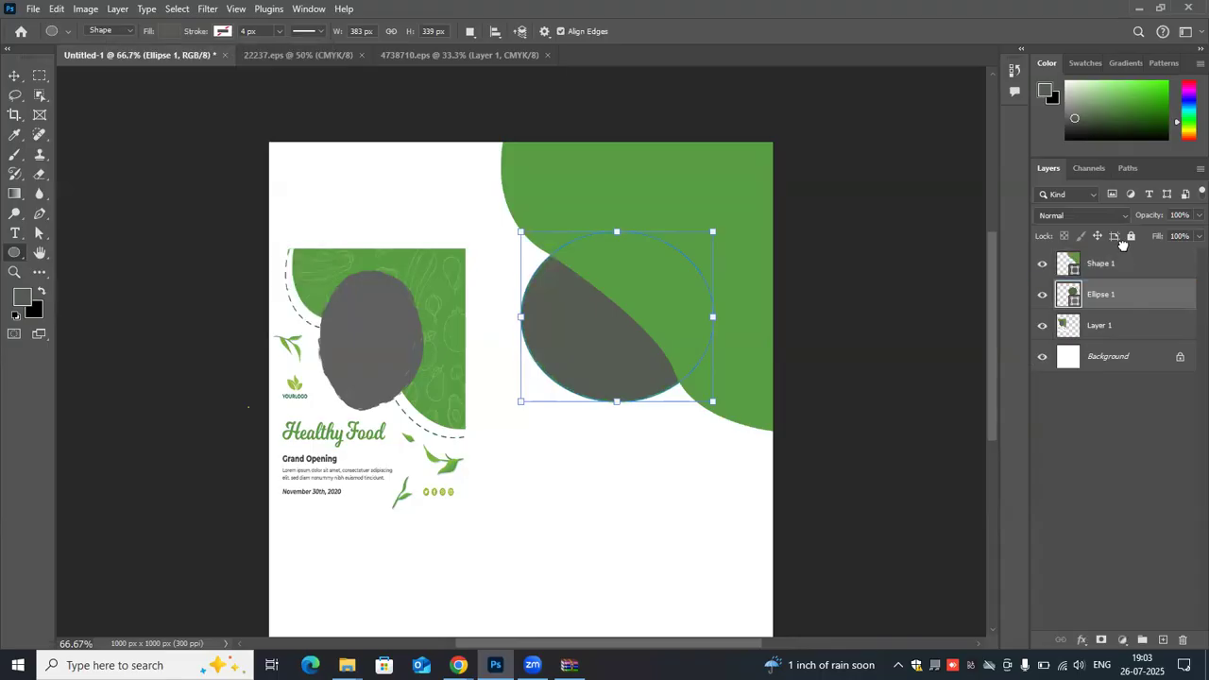
drag(1126, 293, 1124, 248)
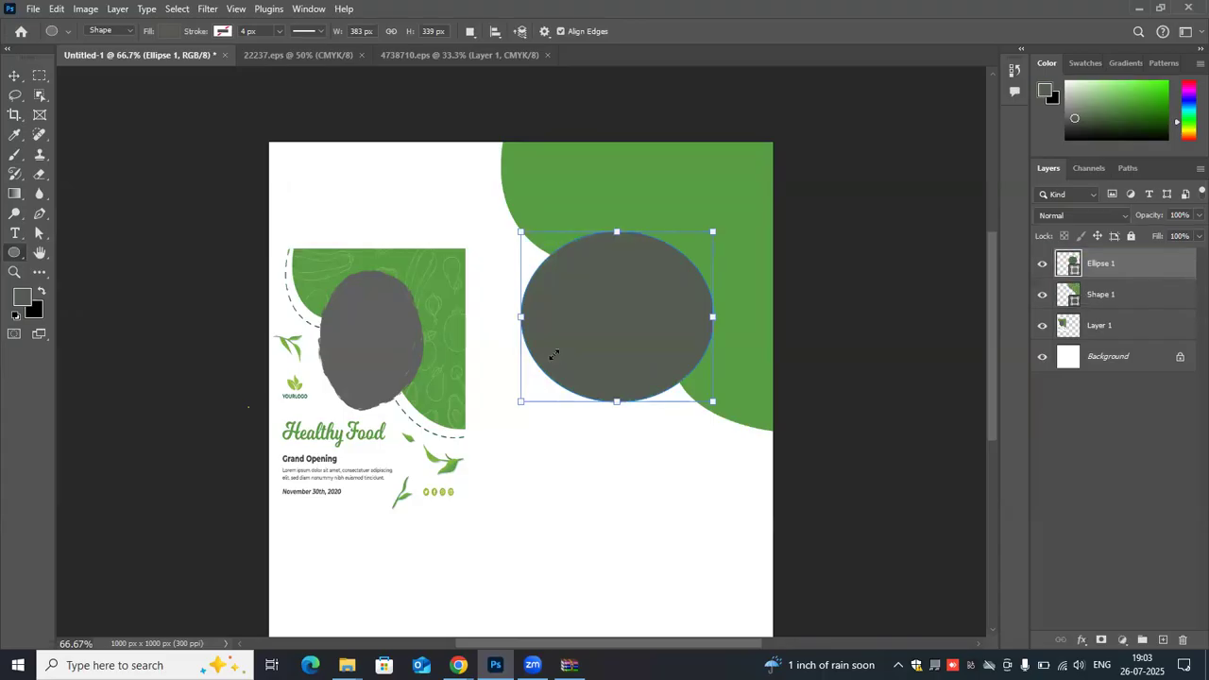
- Resize the gray ellipse to about 350 by 310 px over the green shape's curved edge, removing the stray small ellipse
drag(545, 375, 573, 350)
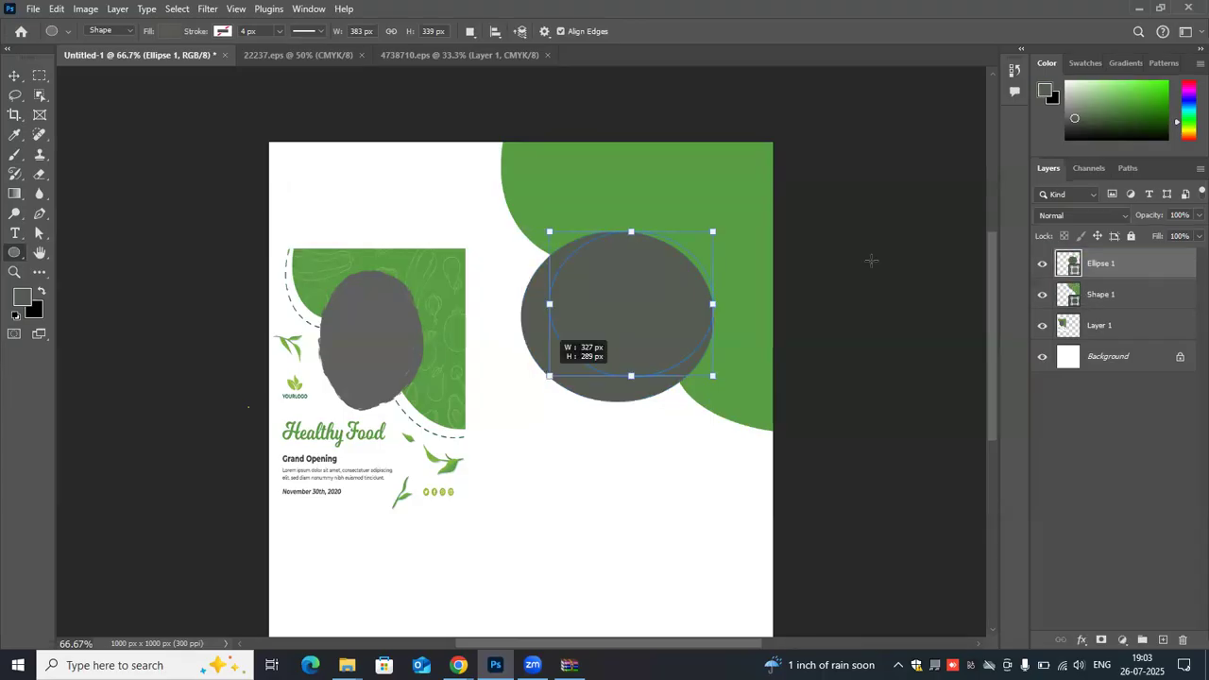
drag(624, 284, 620, 271)
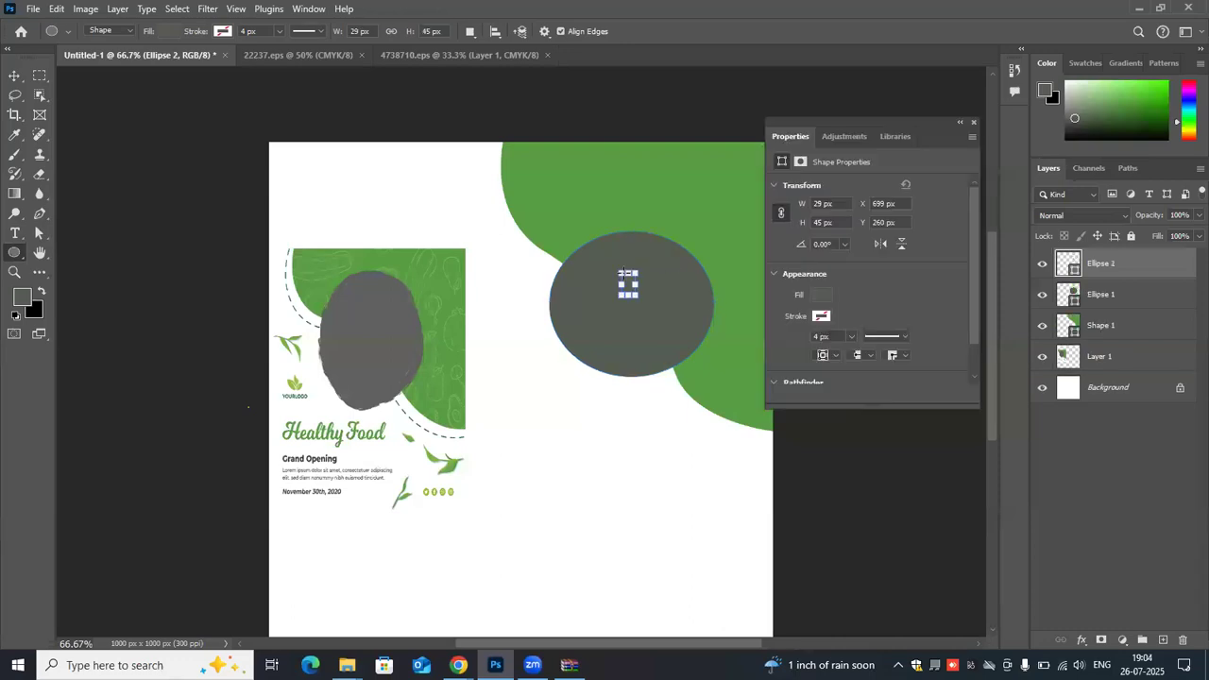
key(ctrl+z)
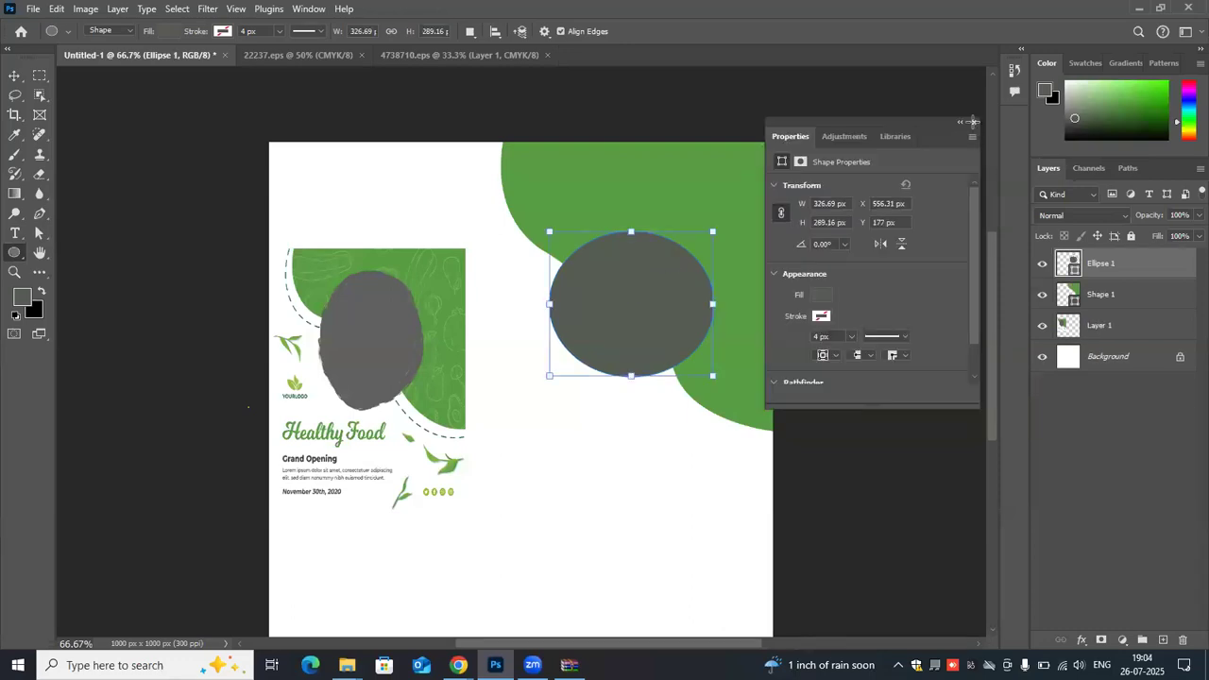
click(975, 122)
key(v)
drag(631, 293, 628, 283)
drag(627, 380, 638, 378)
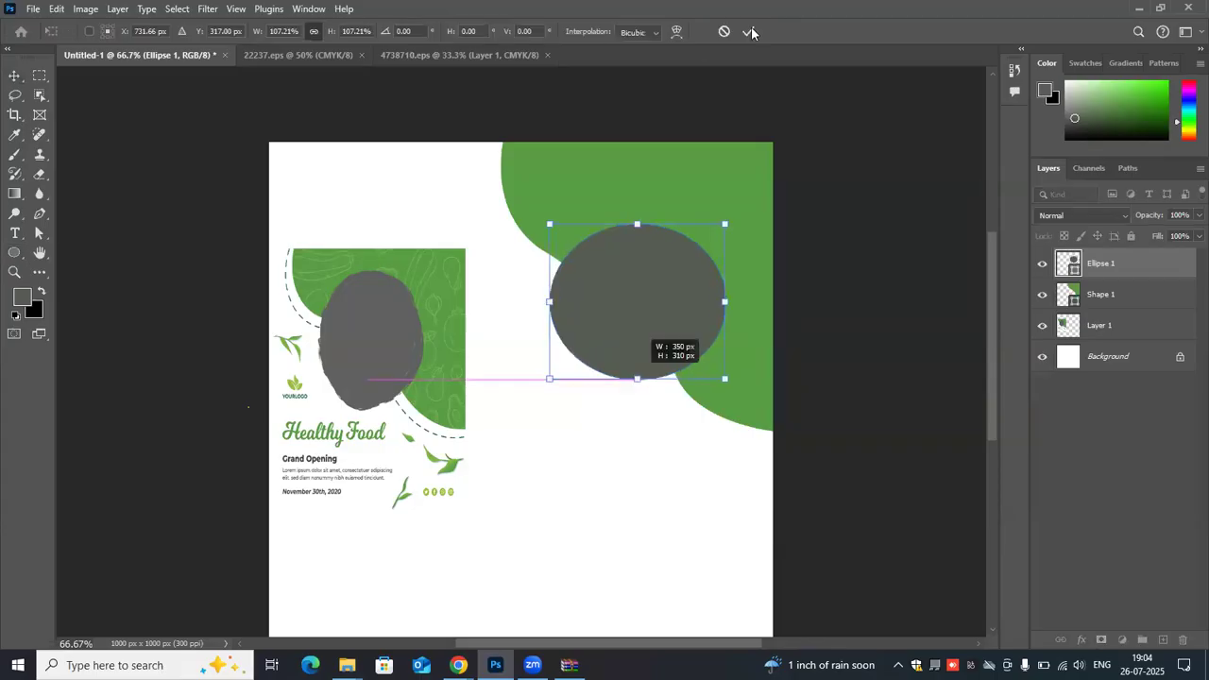
key(Return)
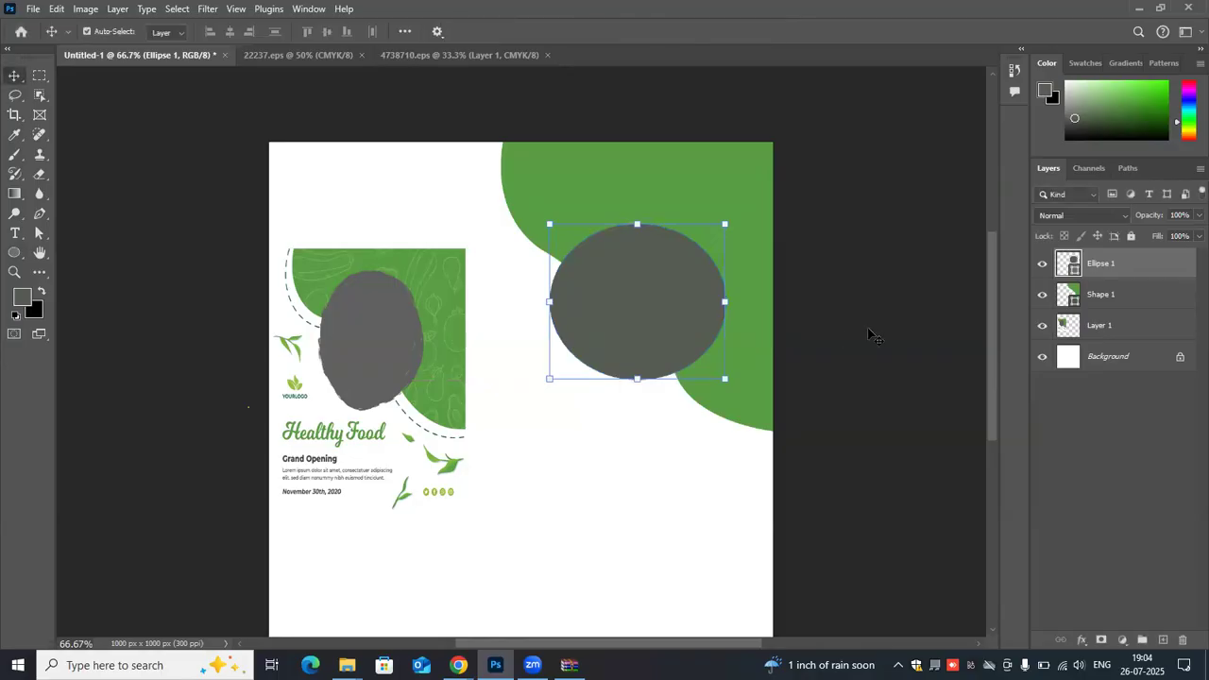
click(520, 139)
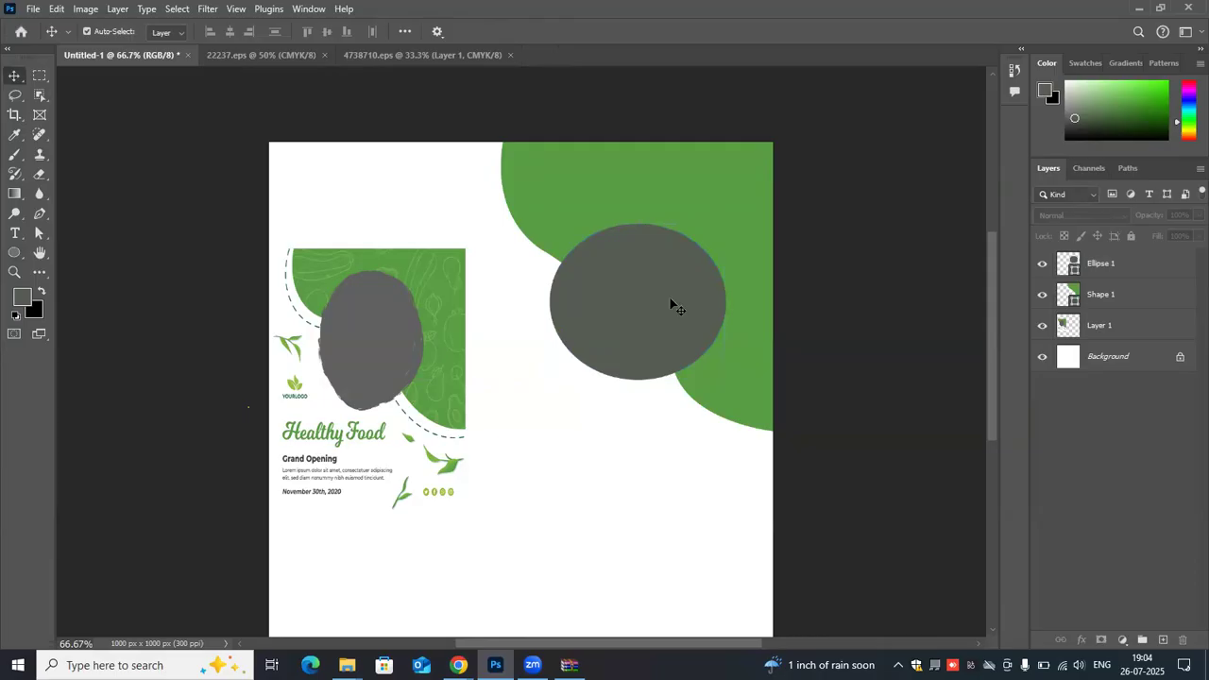
- Move the gray ellipse down off the green shape and start a pen path just outside the shape's curved edge from the canvas's top
drag(664, 315, 601, 515)
drag(652, 366, 651, 361)
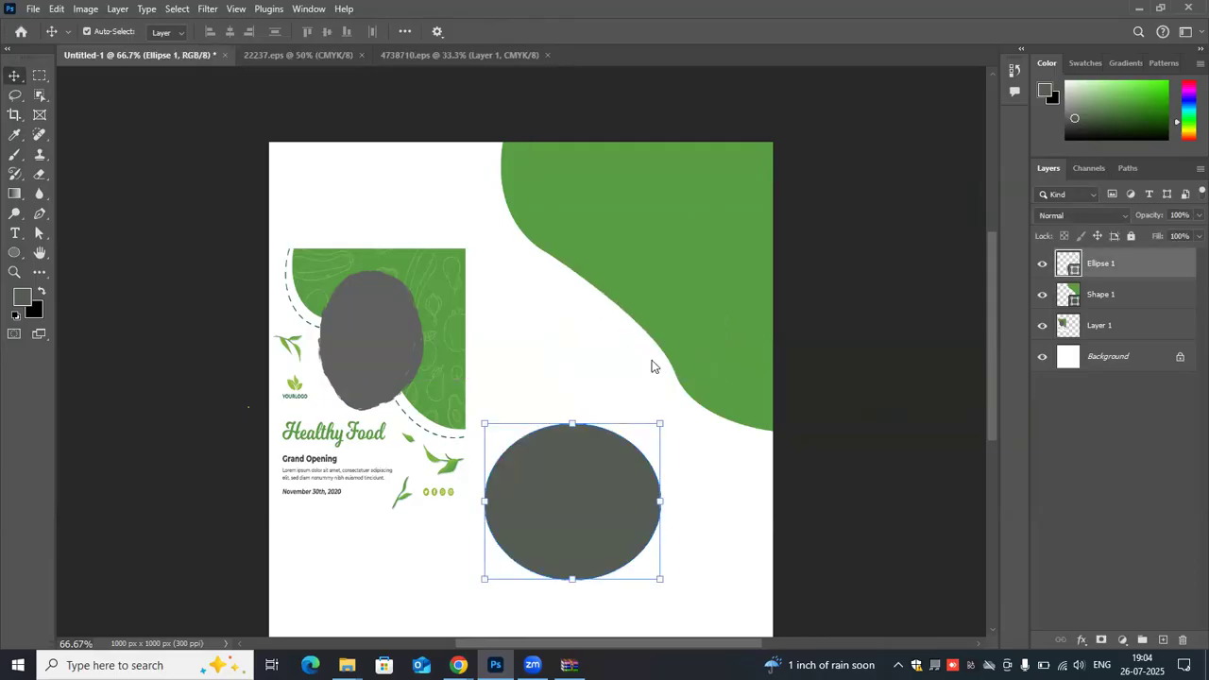
click(49, 218)
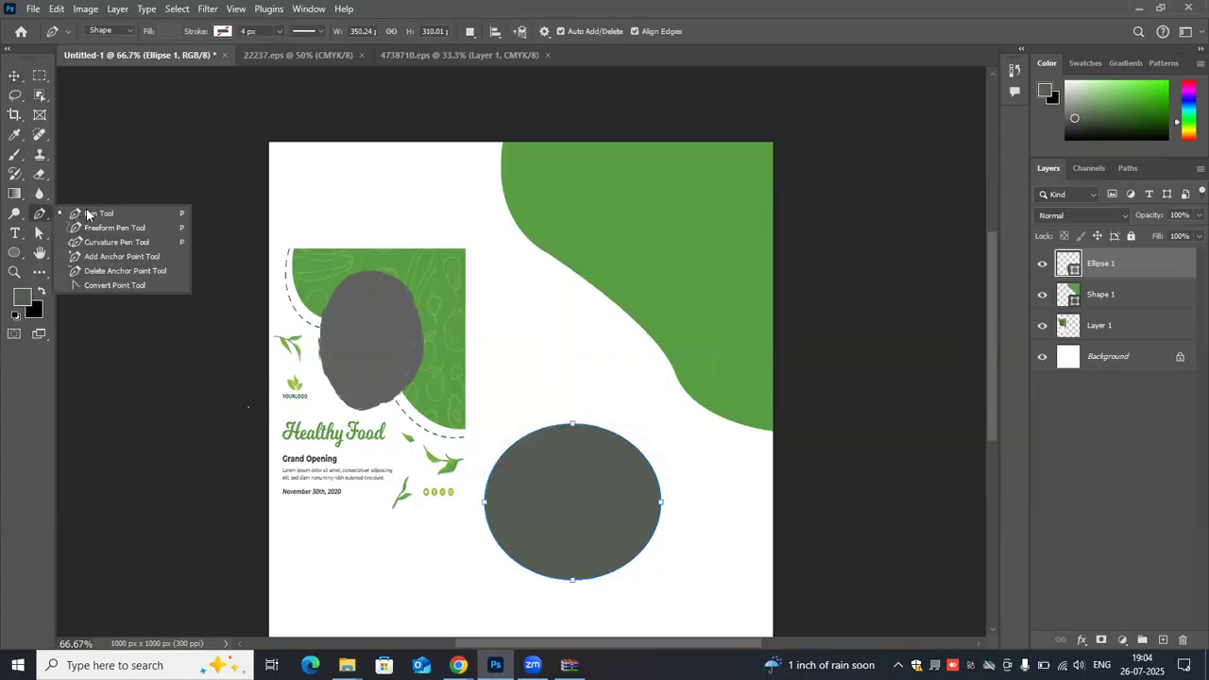
click(491, 143)
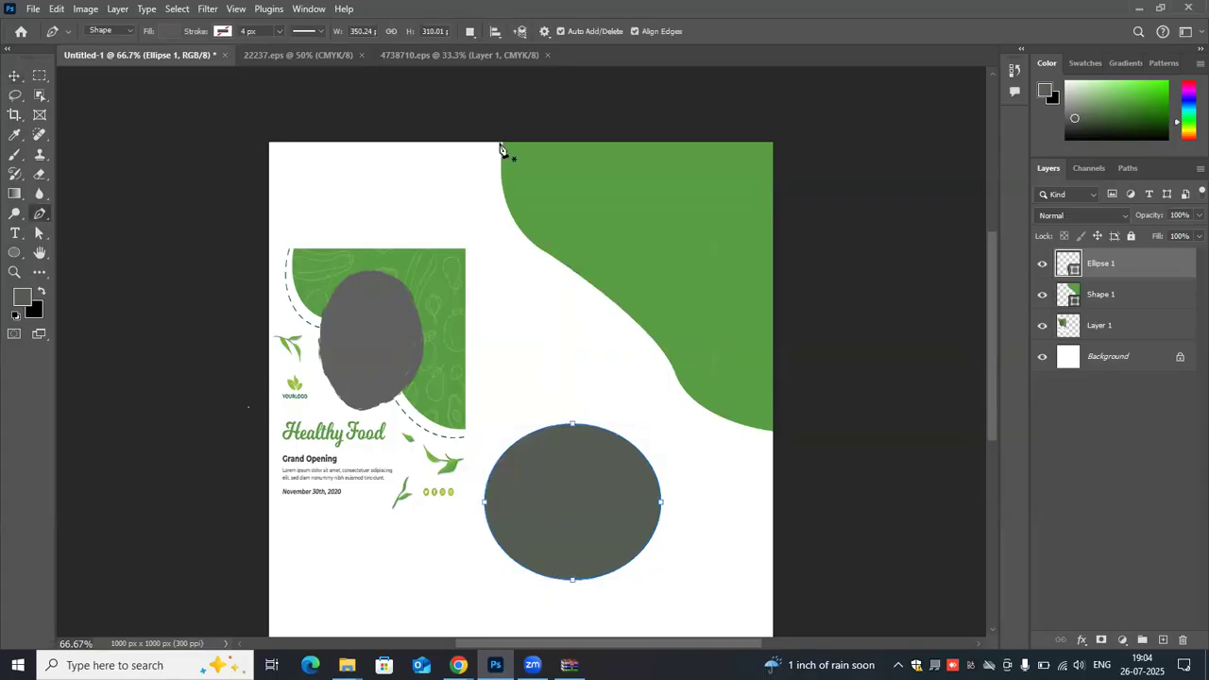
click(499, 144)
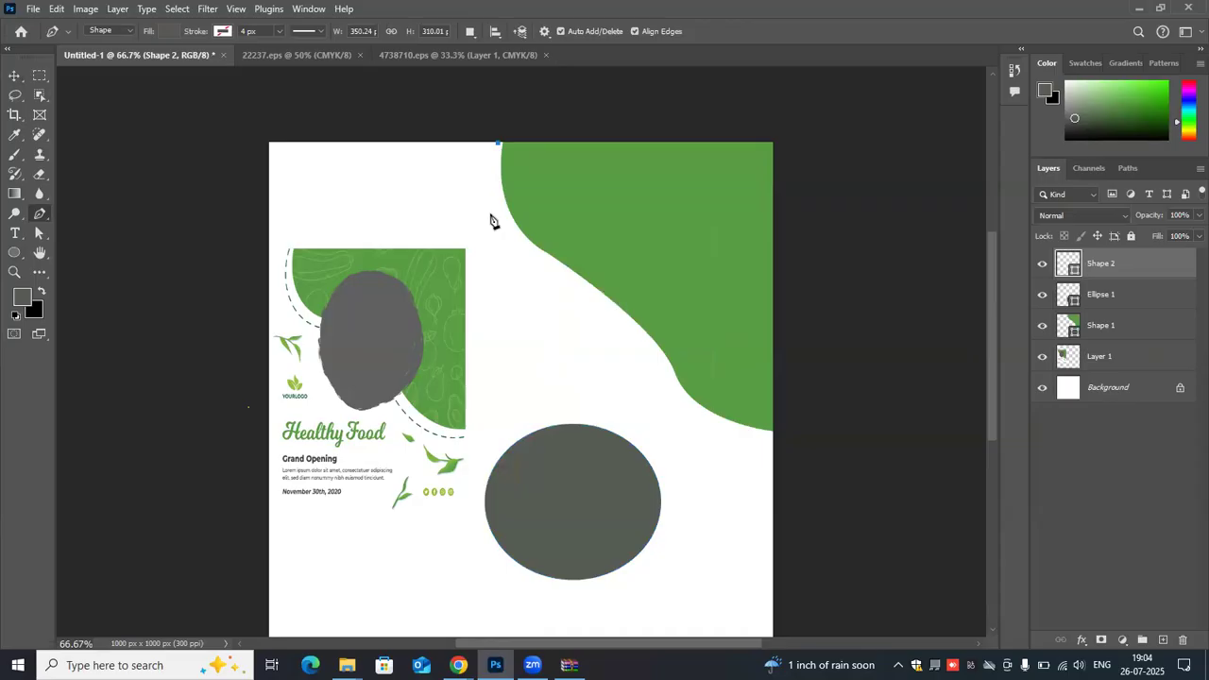
drag(518, 247, 553, 272)
- Give the new pen path no fill and a green stroke
click(169, 32)
click(80, 57)
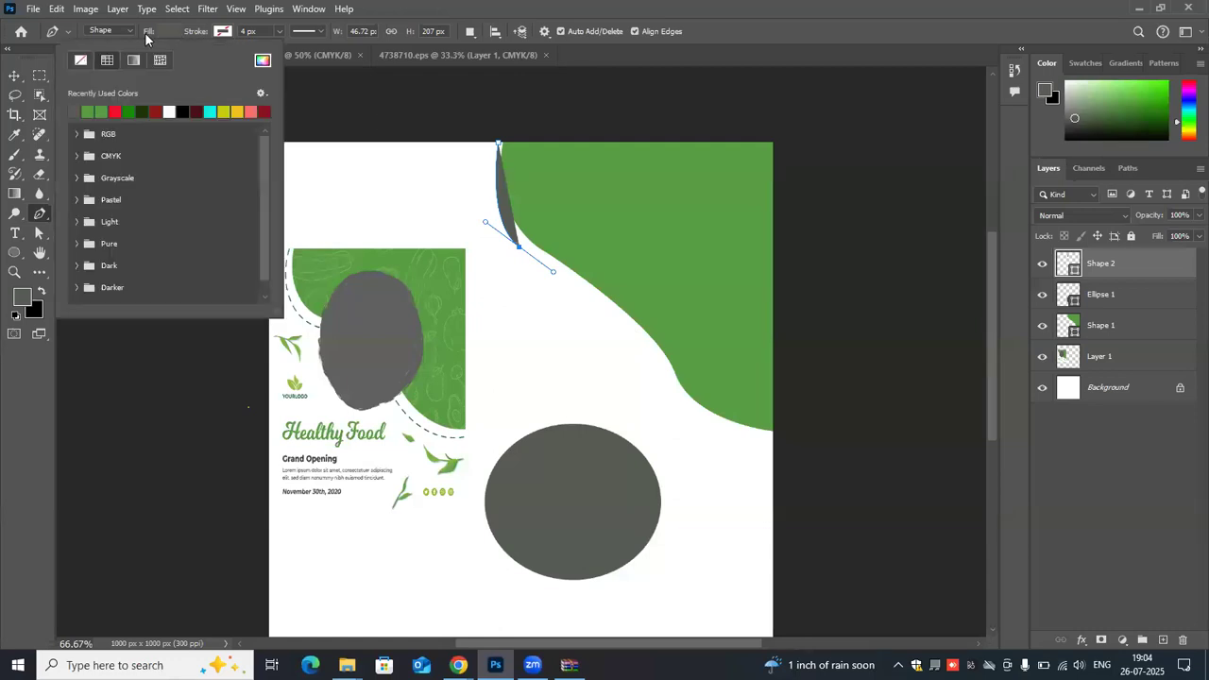
click(222, 32)
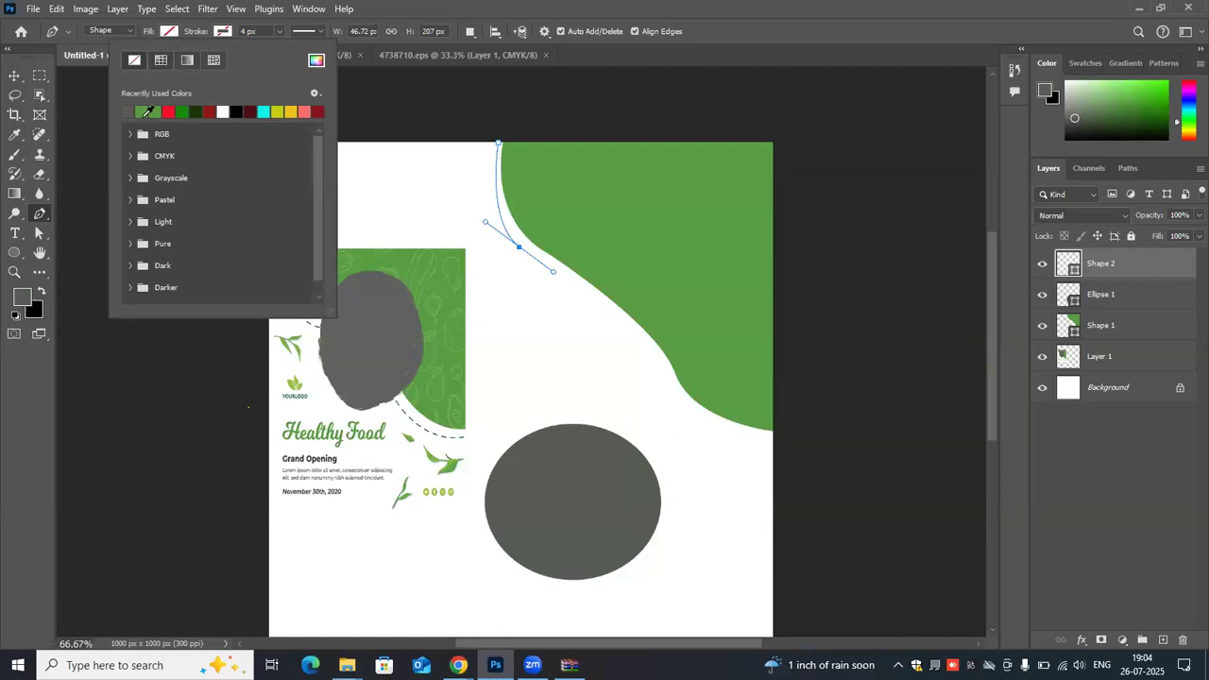
click(147, 110)
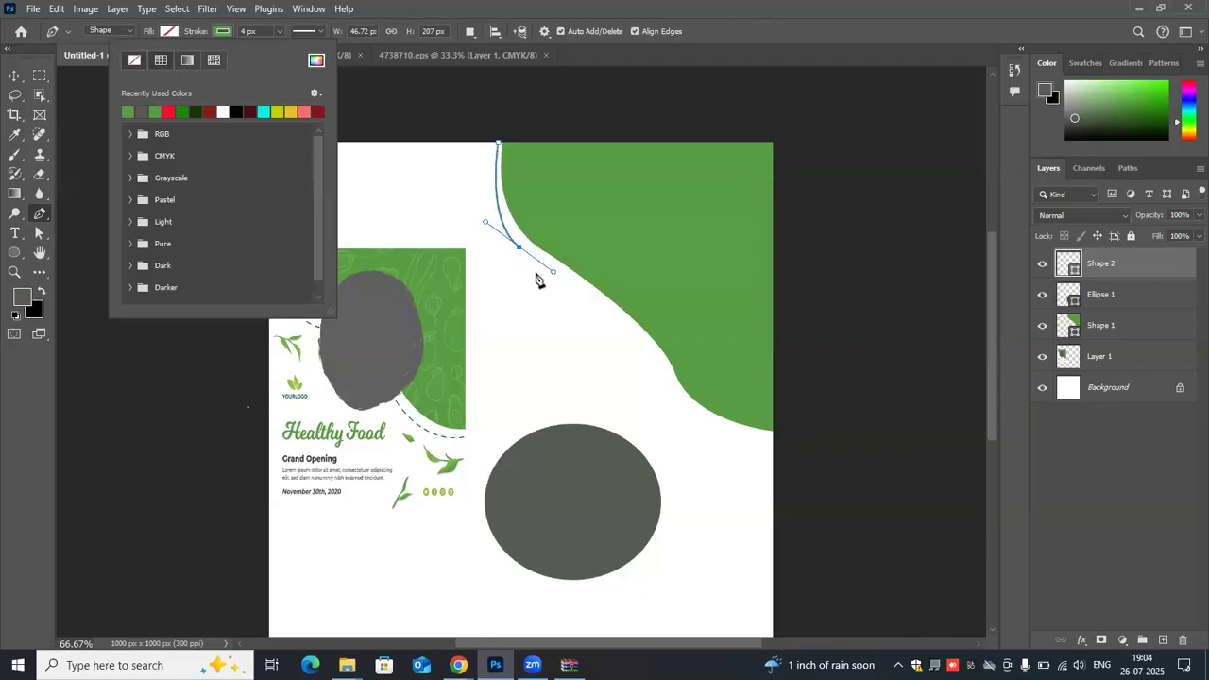
- Continue the pen path along the outside of the green shape's curved edge until just short of the canvas's right edge
click(597, 304)
drag(597, 304, 601, 307)
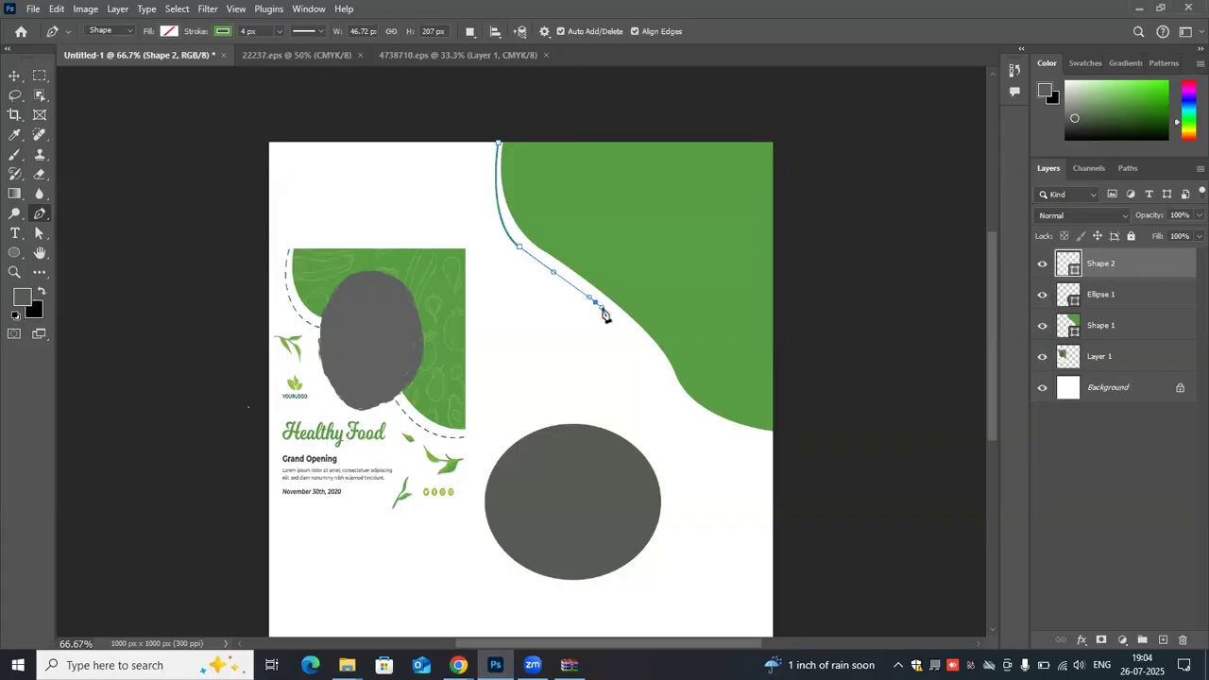
click(645, 350)
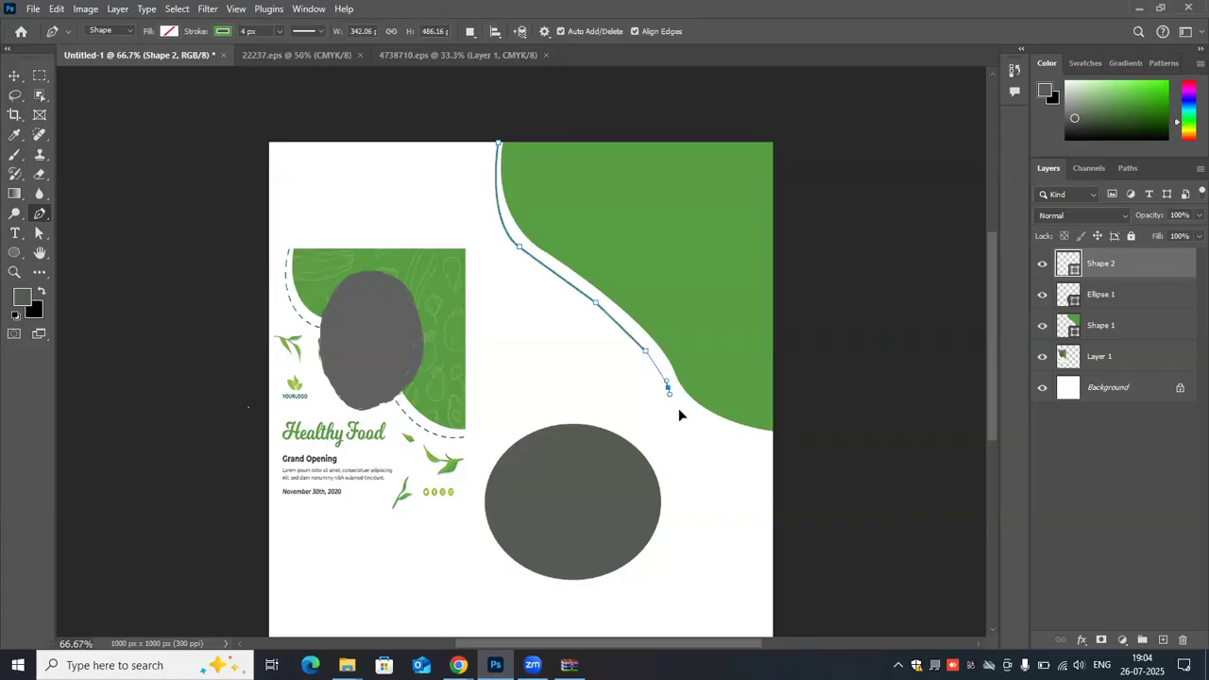
drag(668, 387, 679, 411)
drag(753, 437, 772, 439)
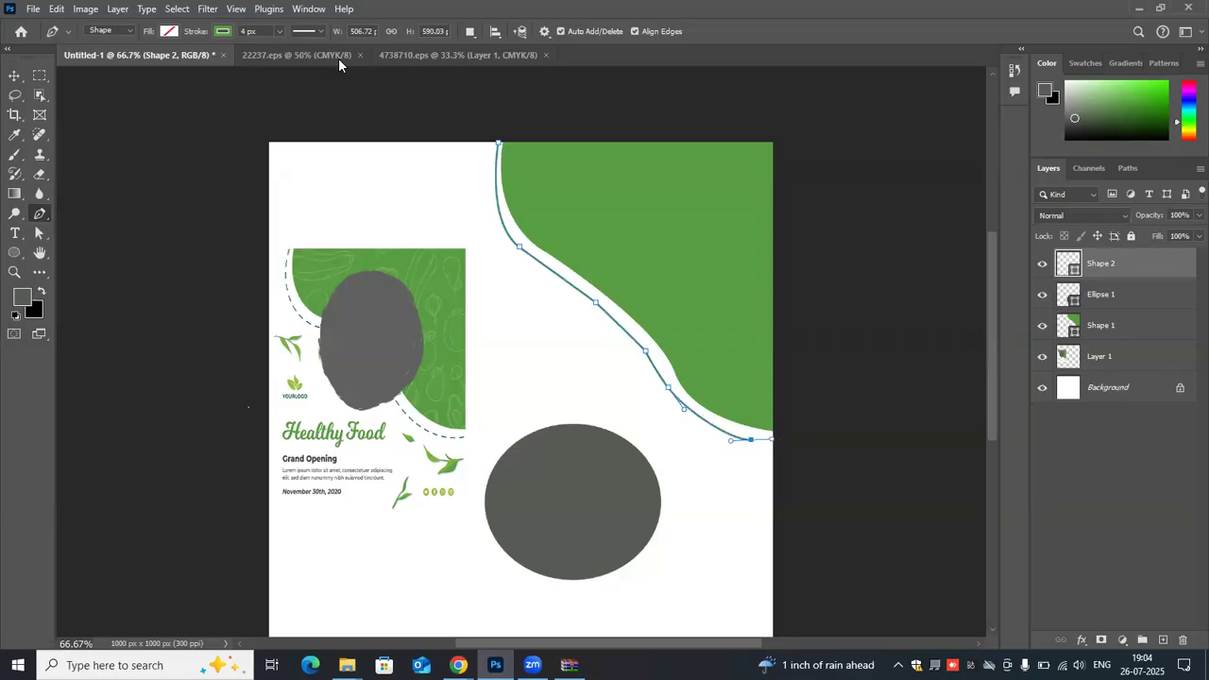
- Change the green path's stroke to a dashed line and deselect the path
click(321, 31)
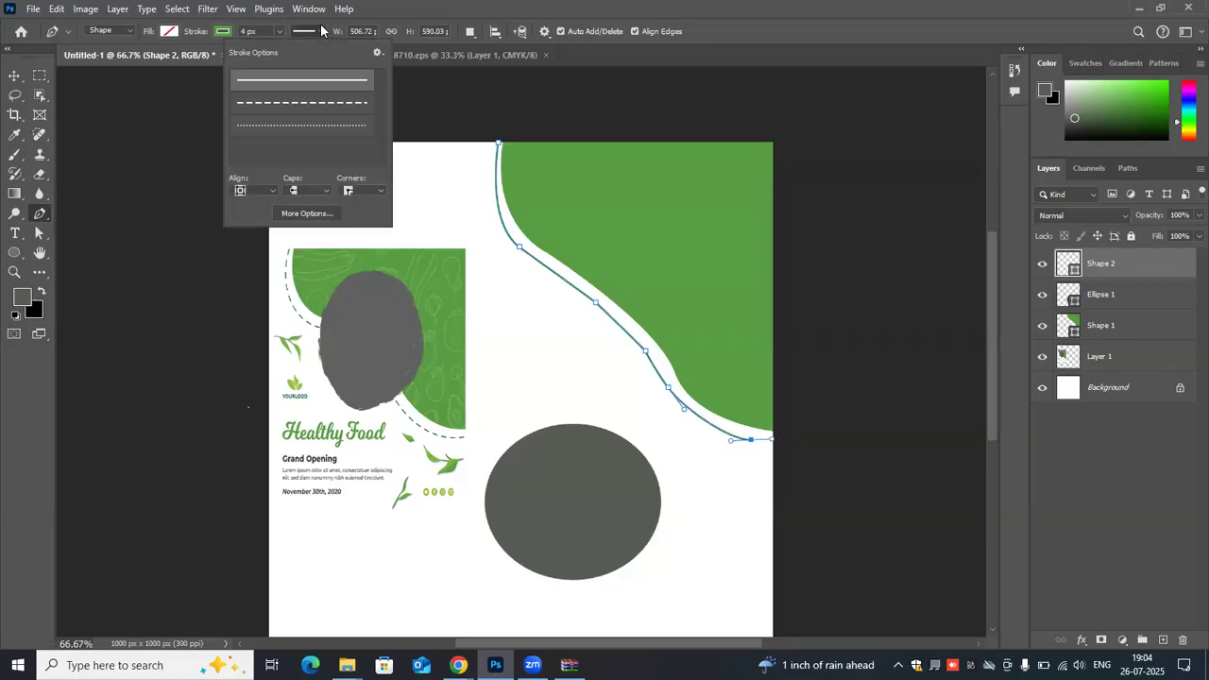
click(326, 106)
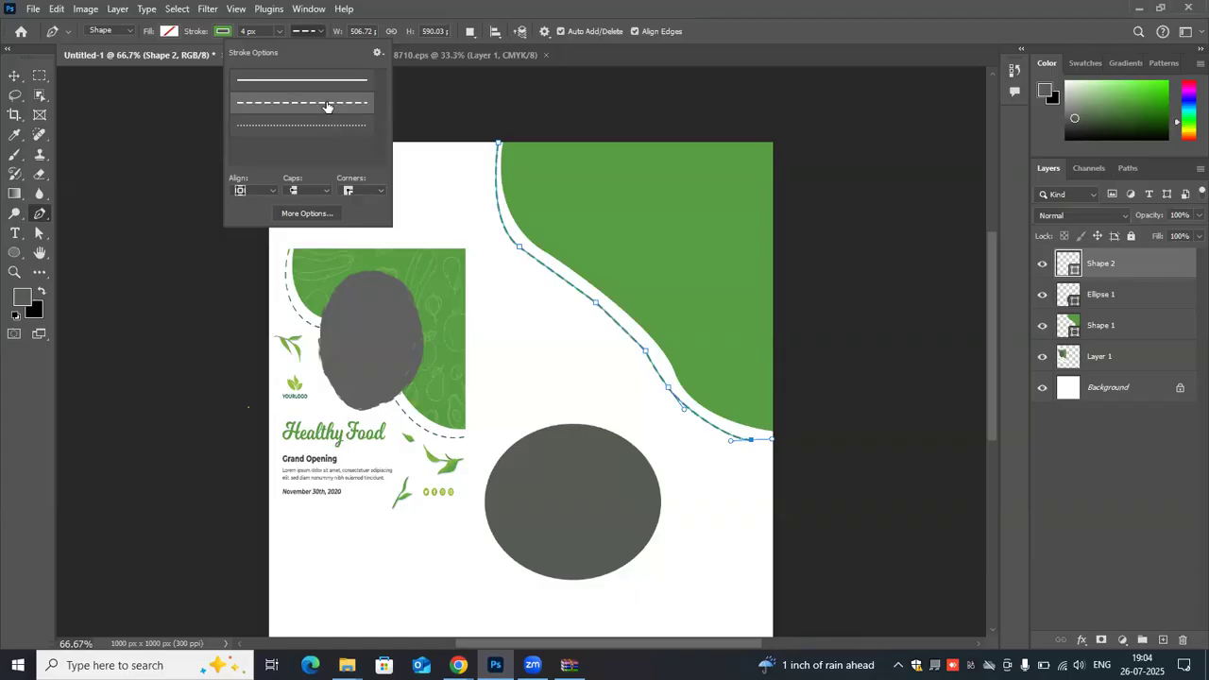
click(13, 78)
click(170, 138)
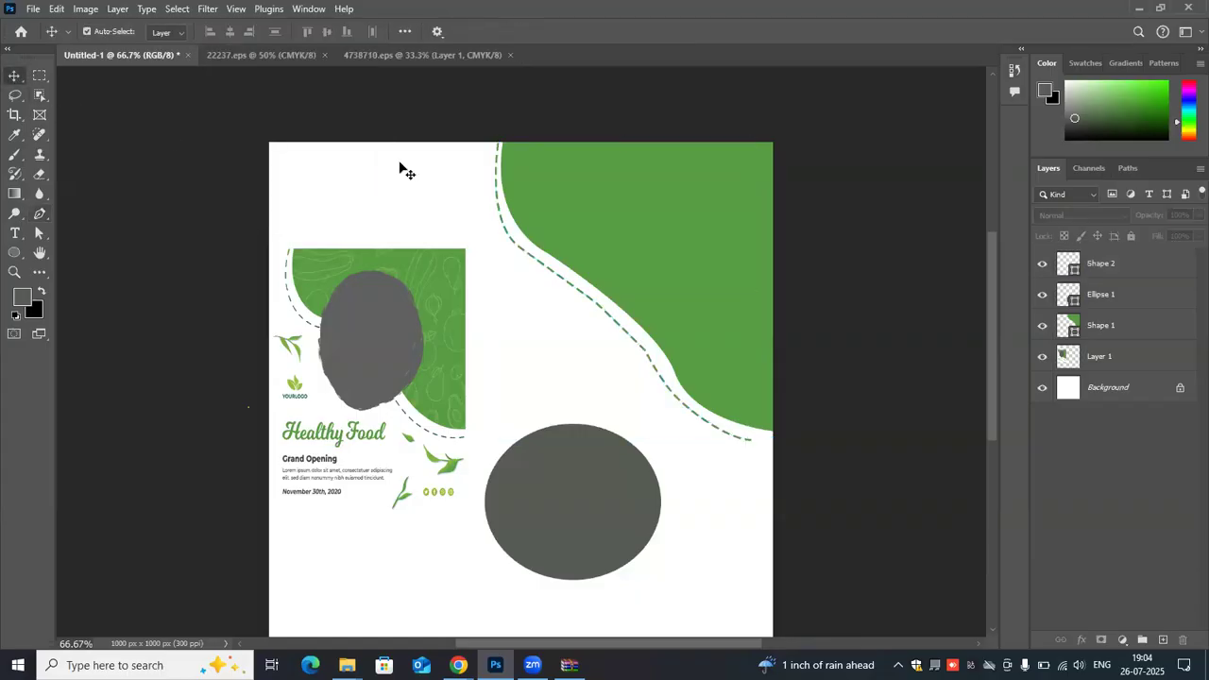
- Scale the dashed line proportionally to about 109% so that it reaches the canvas's right edge
click(708, 427)
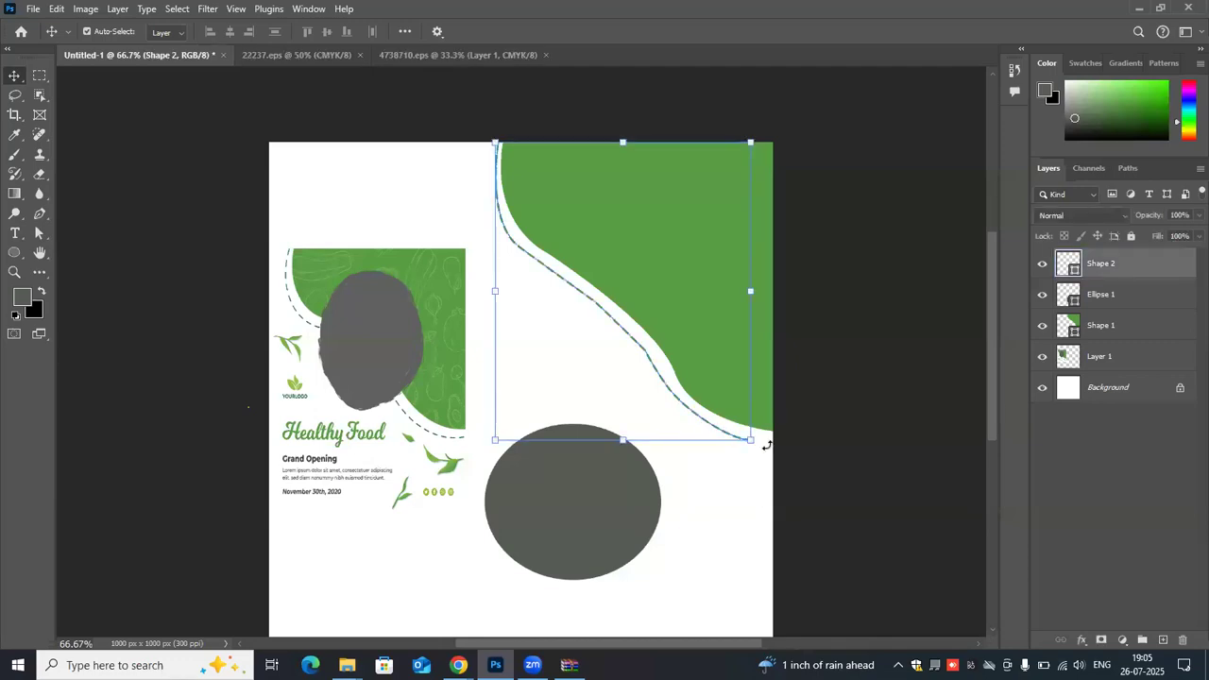
drag(753, 444, 788, 463)
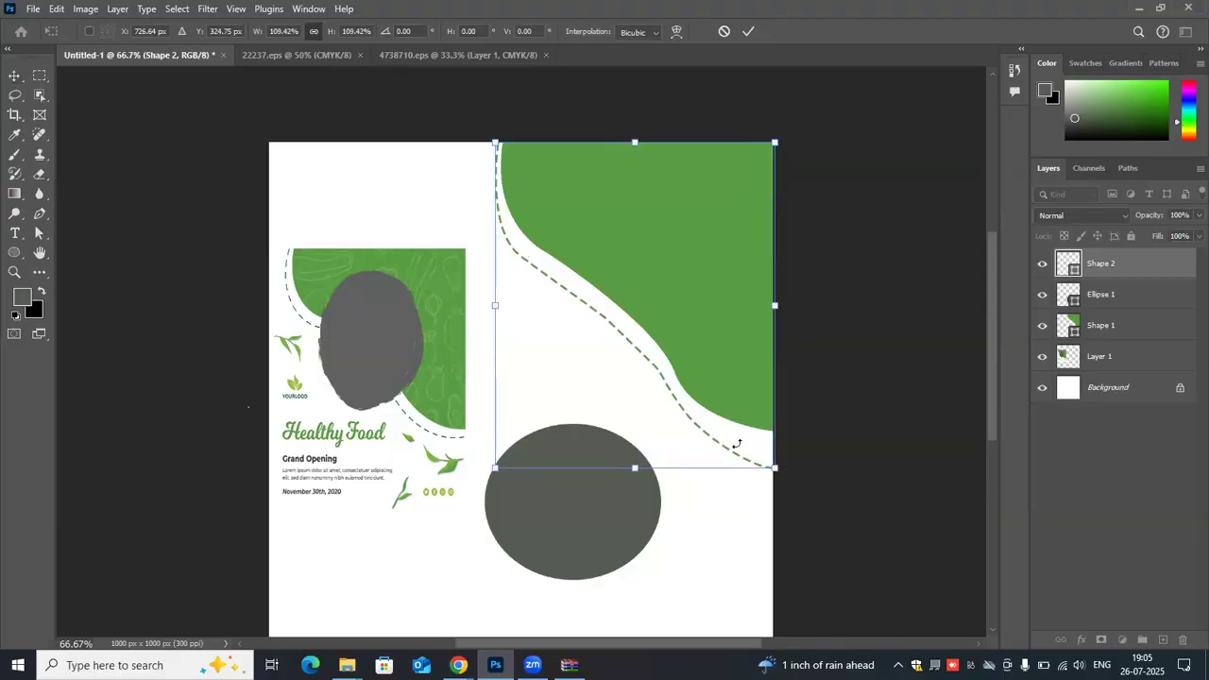
click(748, 31)
click(745, 435)
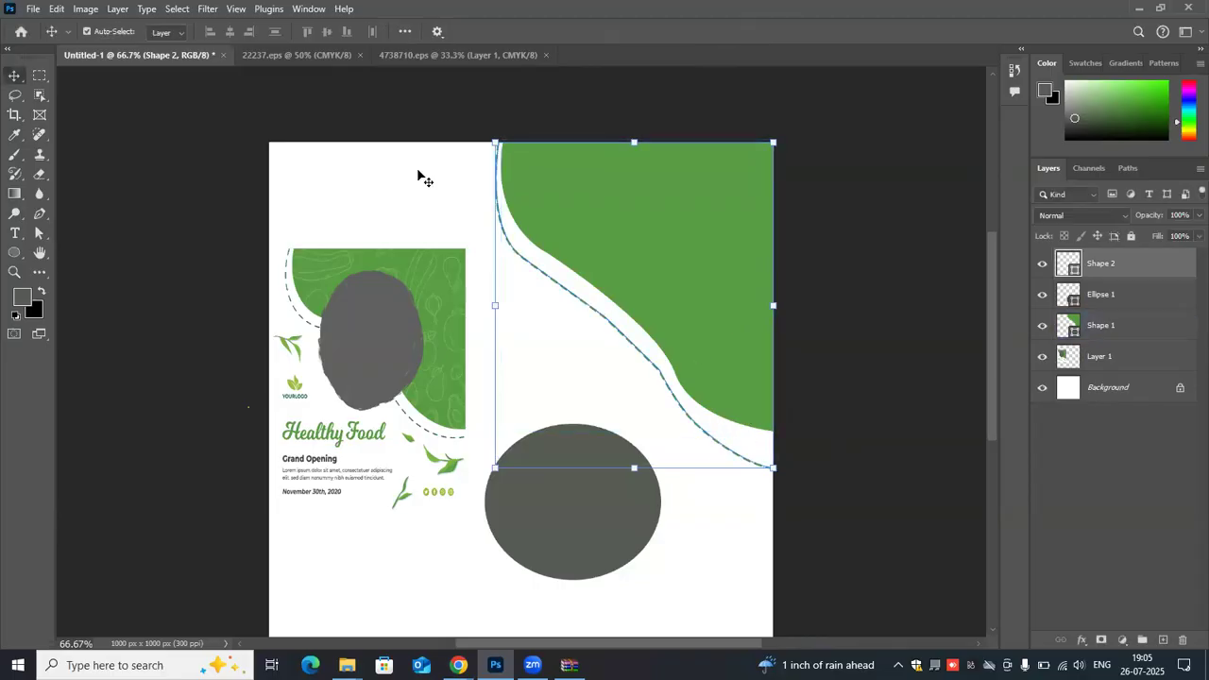
click(661, 448)
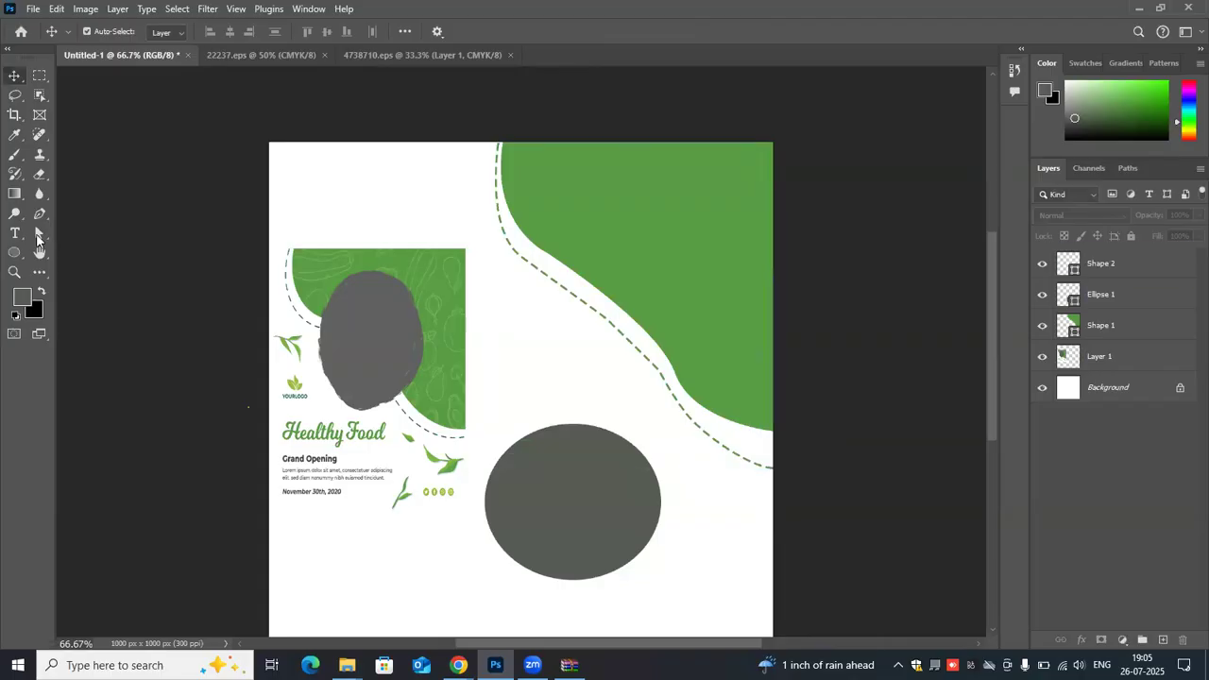
- Raise the dashed line's lower end point and extend it slightly past the canvas's right edge with the Direct Selection tool
drag(39, 231, 113, 233)
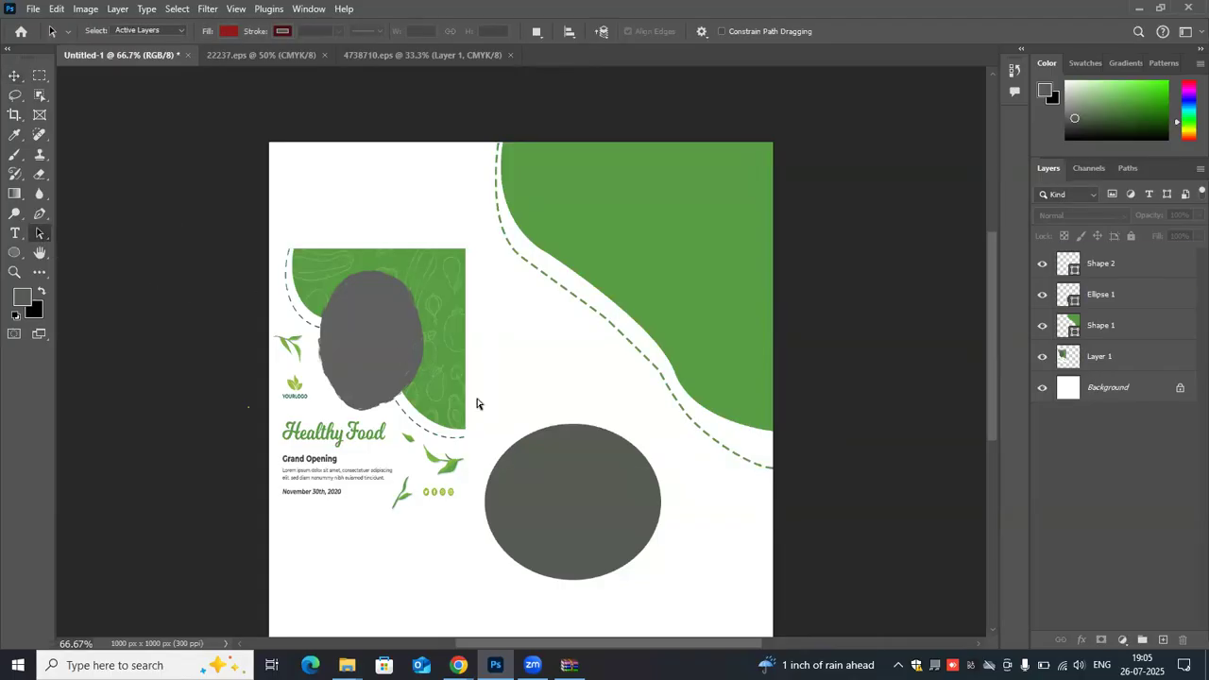
drag(799, 462, 773, 461)
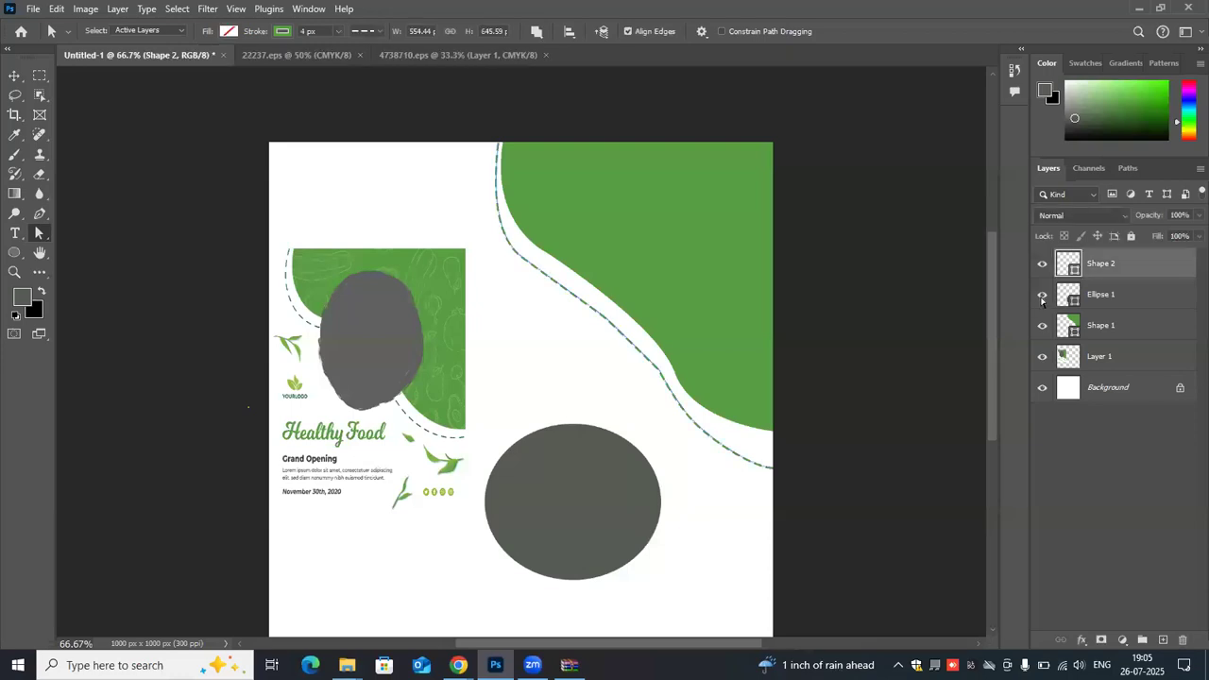
click(762, 462)
mouse_move(760, 451)
mouse_down()
mouse_move(766, 440)
mouse_move(773, 457)
mouse_up()
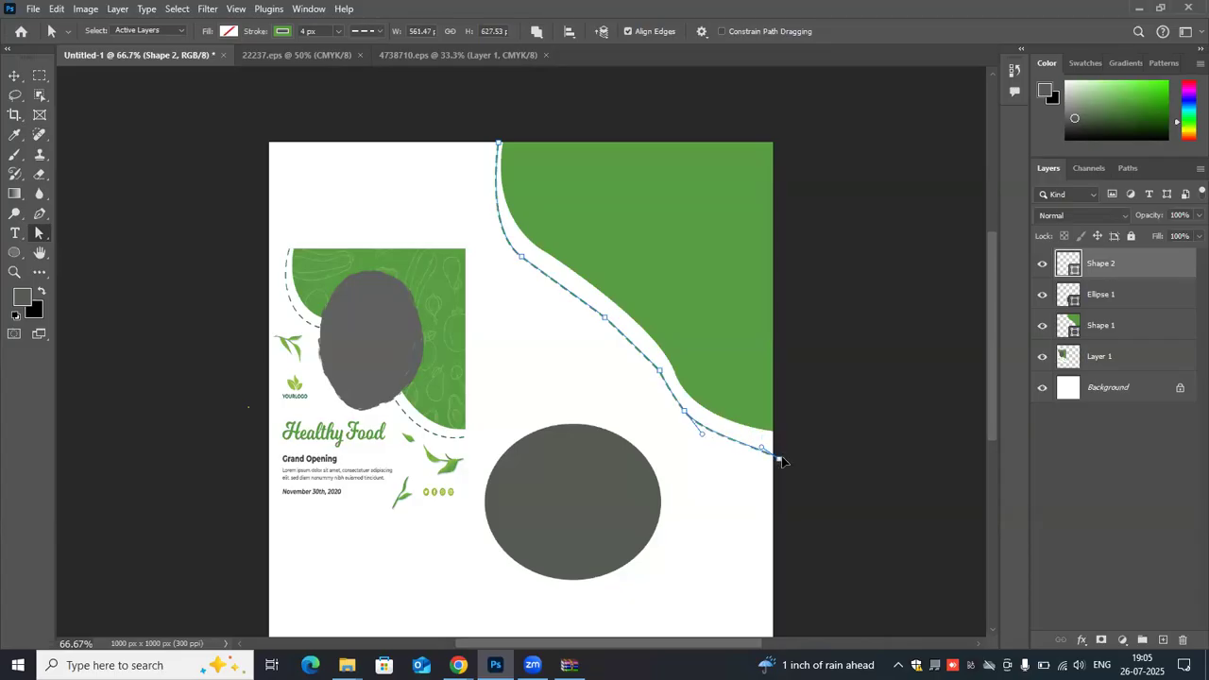
drag(781, 447, 746, 450)
- Move the dashed line's upper bend point slightly up to follow the green shape's curve
click(521, 256)
drag(521, 245, 520, 242)
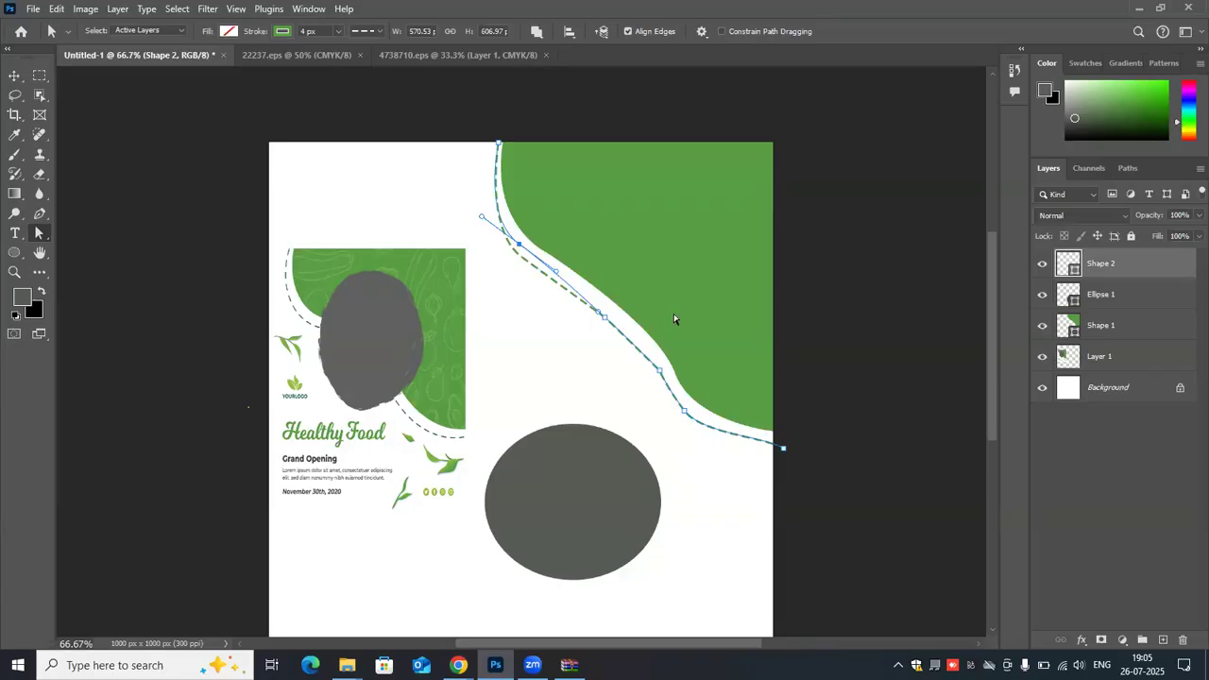
click(869, 360)
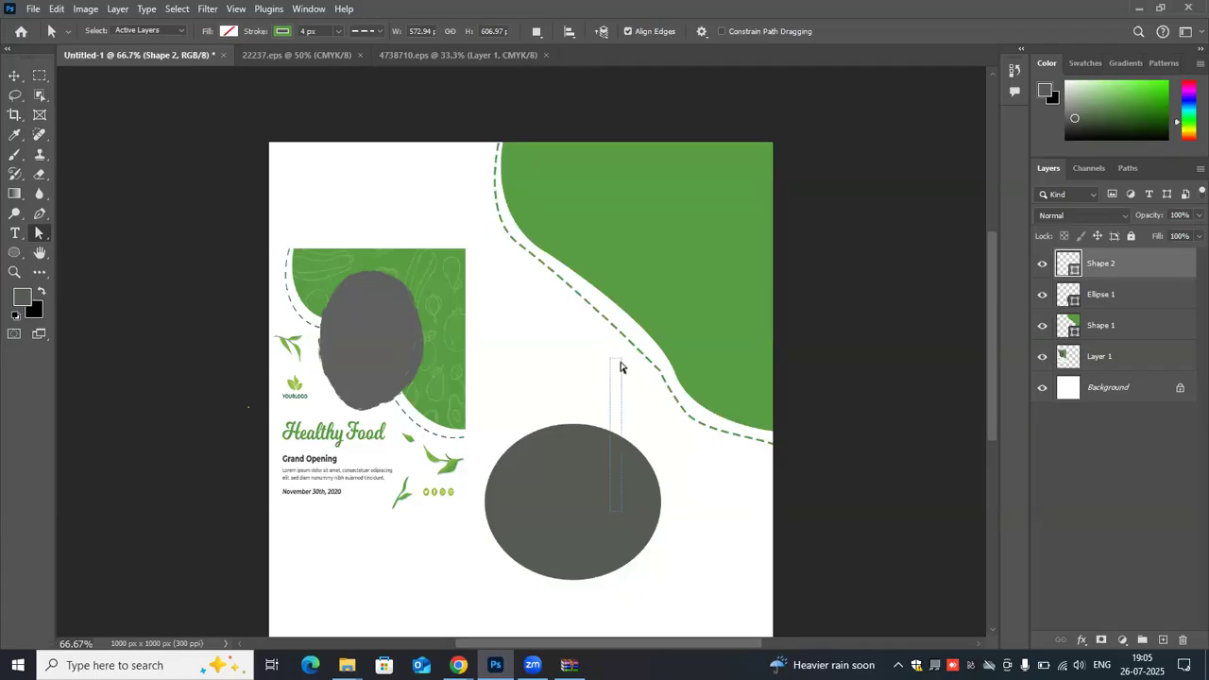
- Move the gray ellipse back over the green shape's curved edge and bring its layer above the dashed line
click(14, 75)
click(405, 478)
click(603, 502)
drag(602, 501, 642, 320)
drag(1126, 297, 1129, 263)
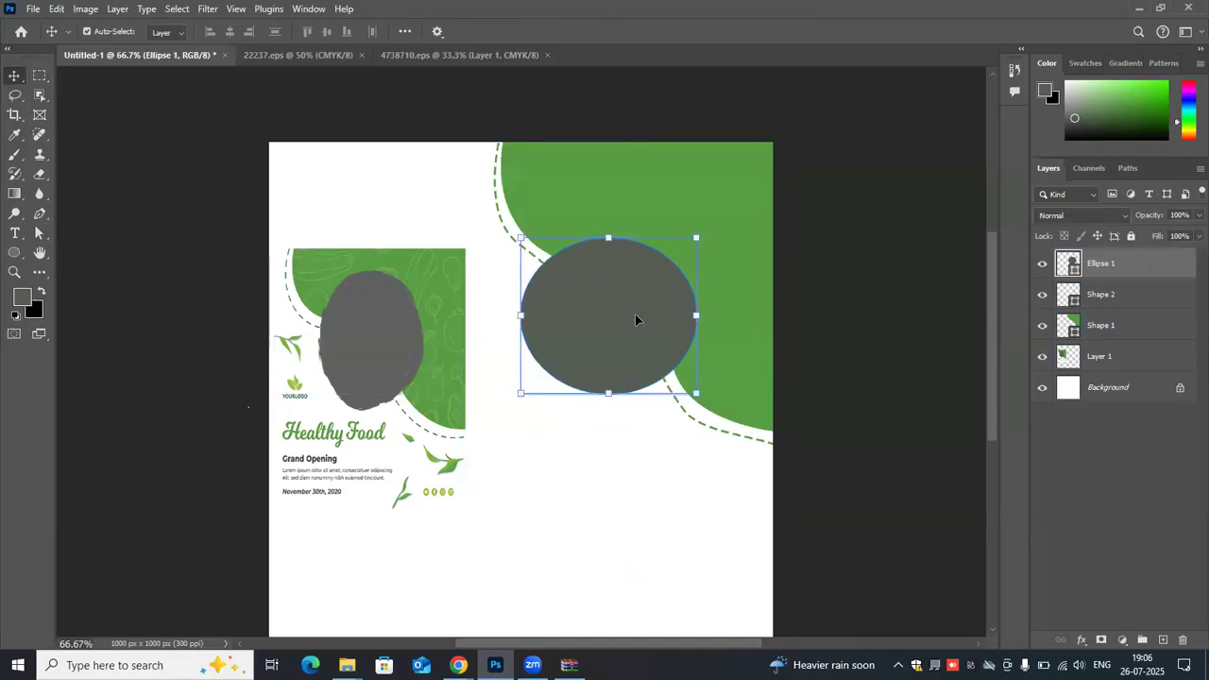
drag(636, 321, 651, 306)
click(894, 374)
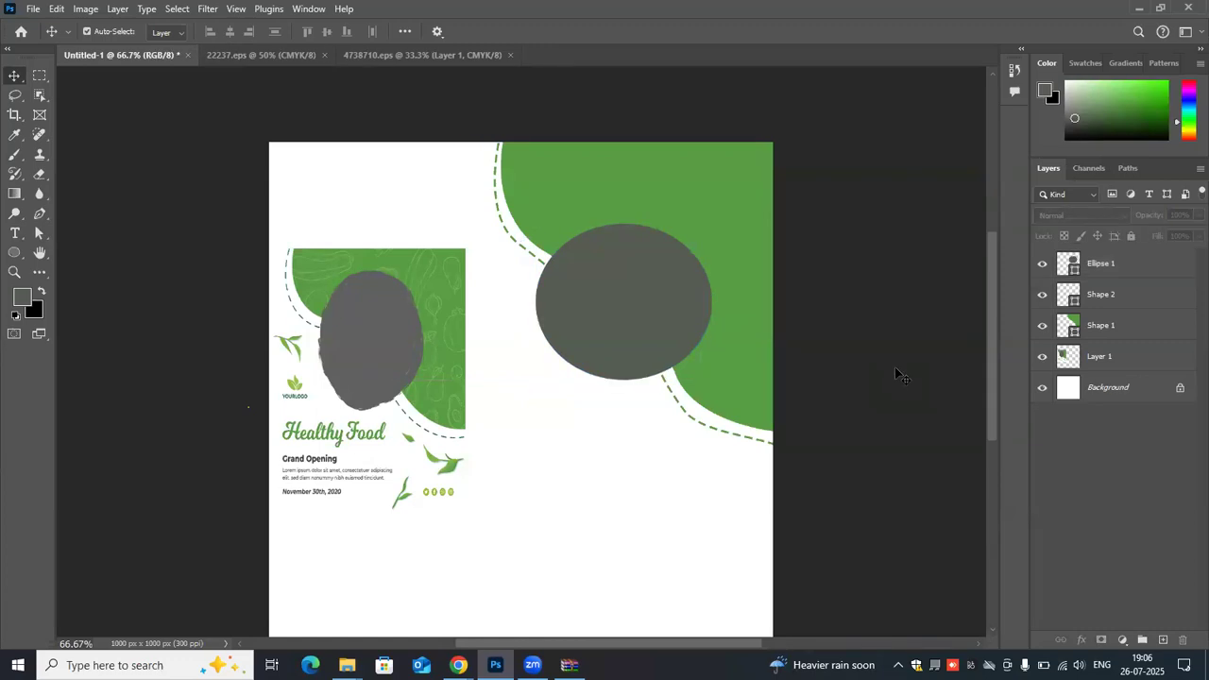
click(333, 278)
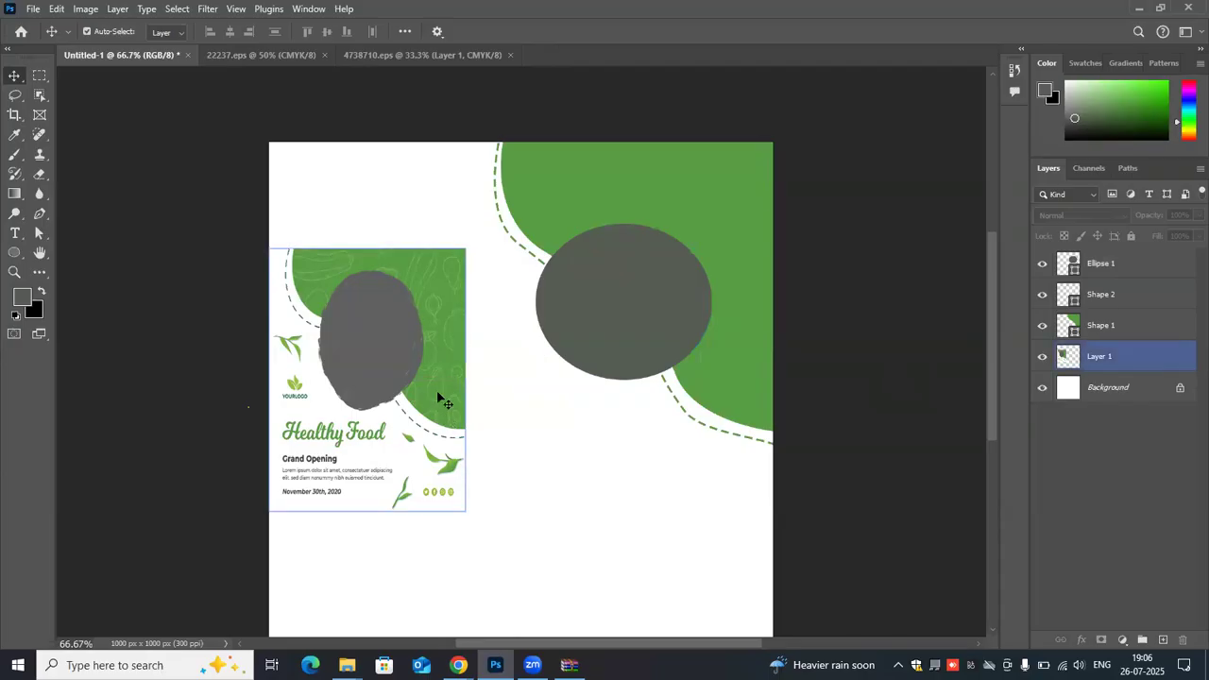
- Activate the Custom Shape tool and open the Shapes library
click(30, 256)
click(23, 258)
right_click(23, 262)
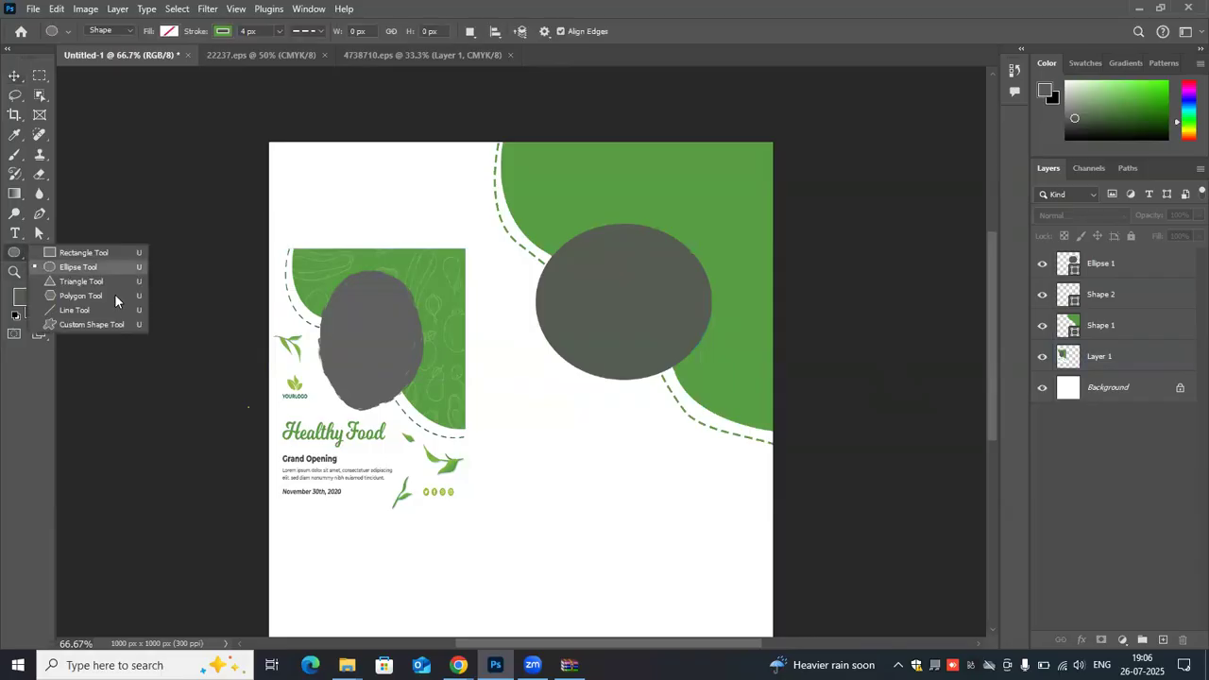
click(99, 324)
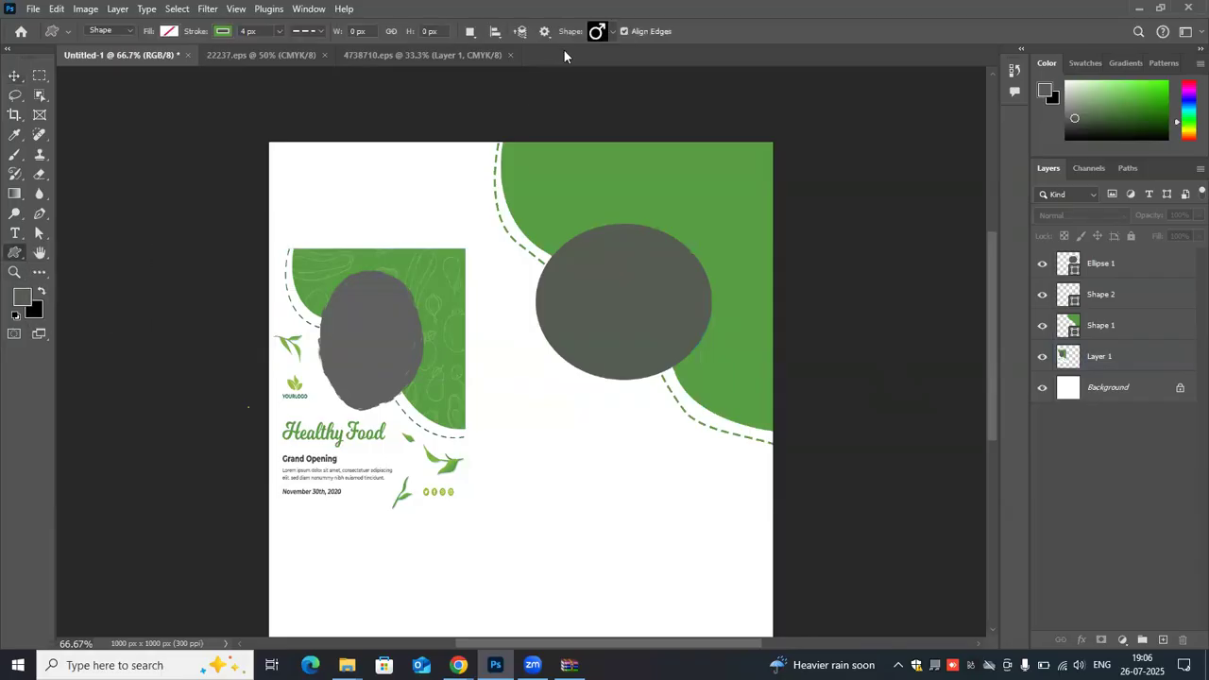
click(300, 12)
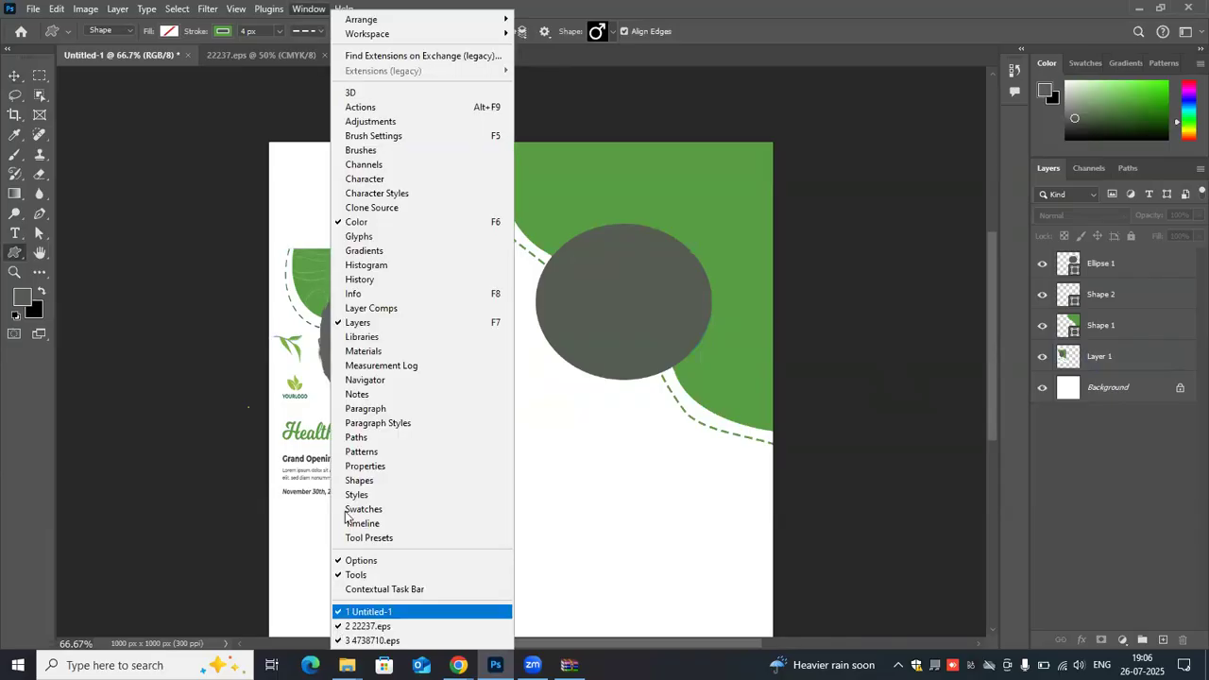
click(359, 479)
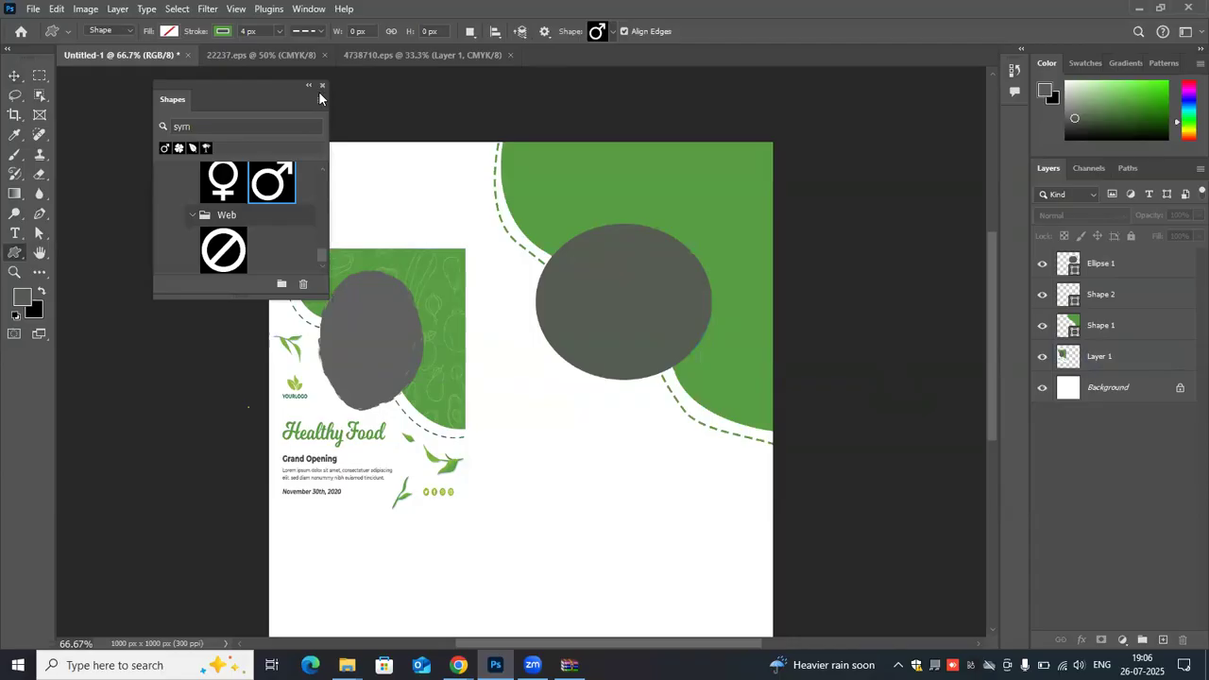
click(322, 100)
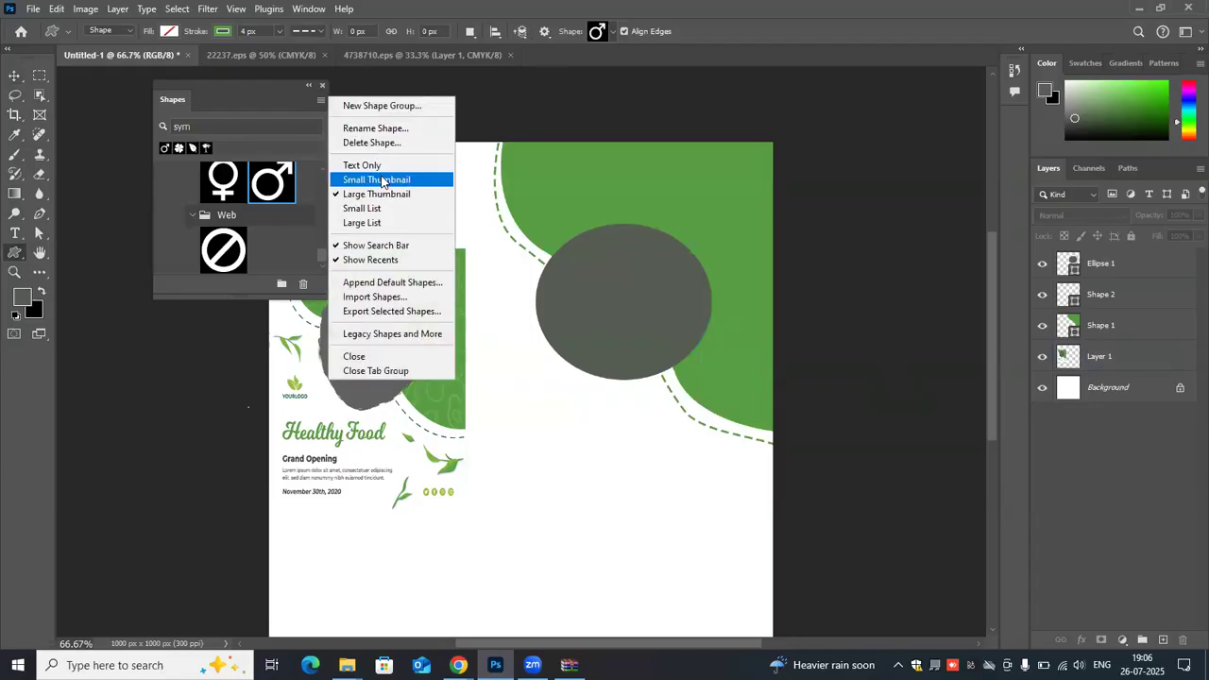
click(387, 108)
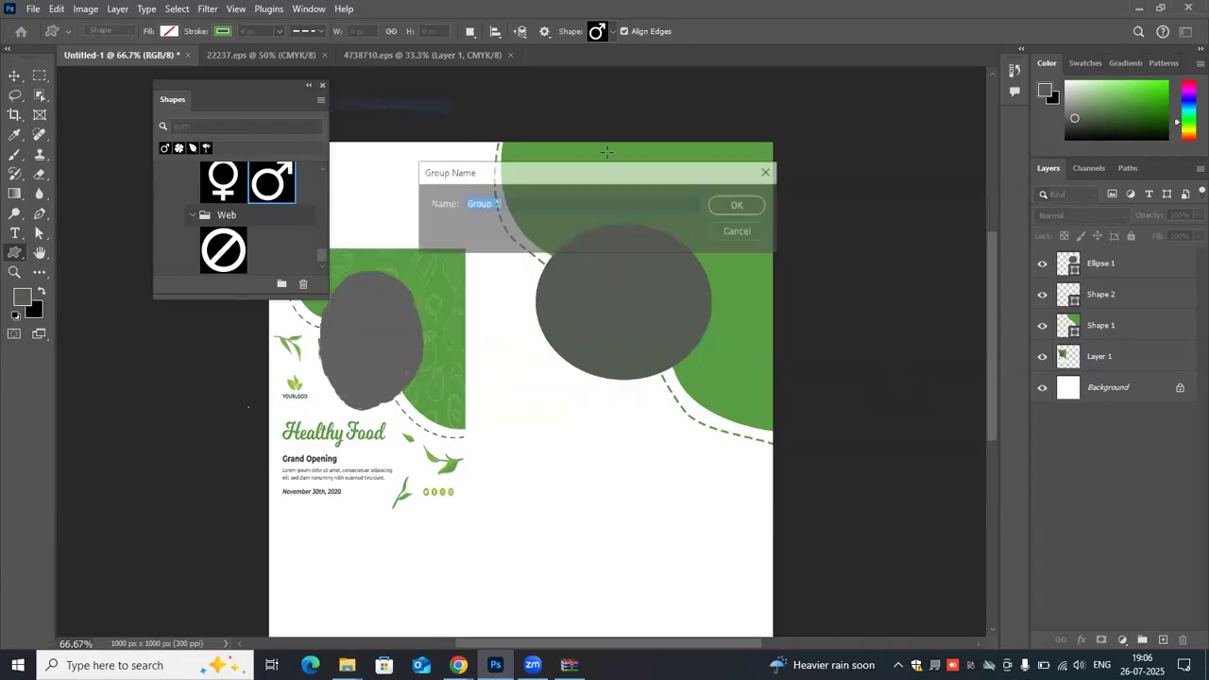
click(716, 231)
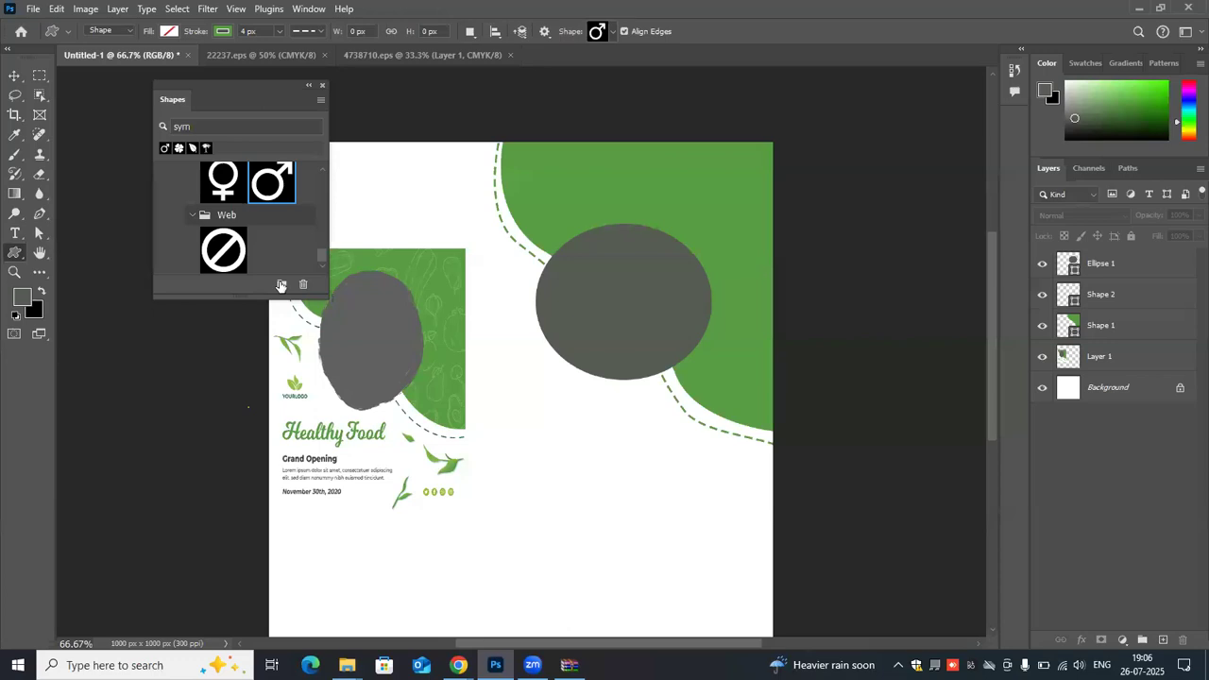
- Create a new shape group in the Shapes library, keeping the default name
click(281, 285)
click(733, 202)
- Load the Legacy Shapes and More collection into the Shapes library and clear the shape search text
click(322, 97)
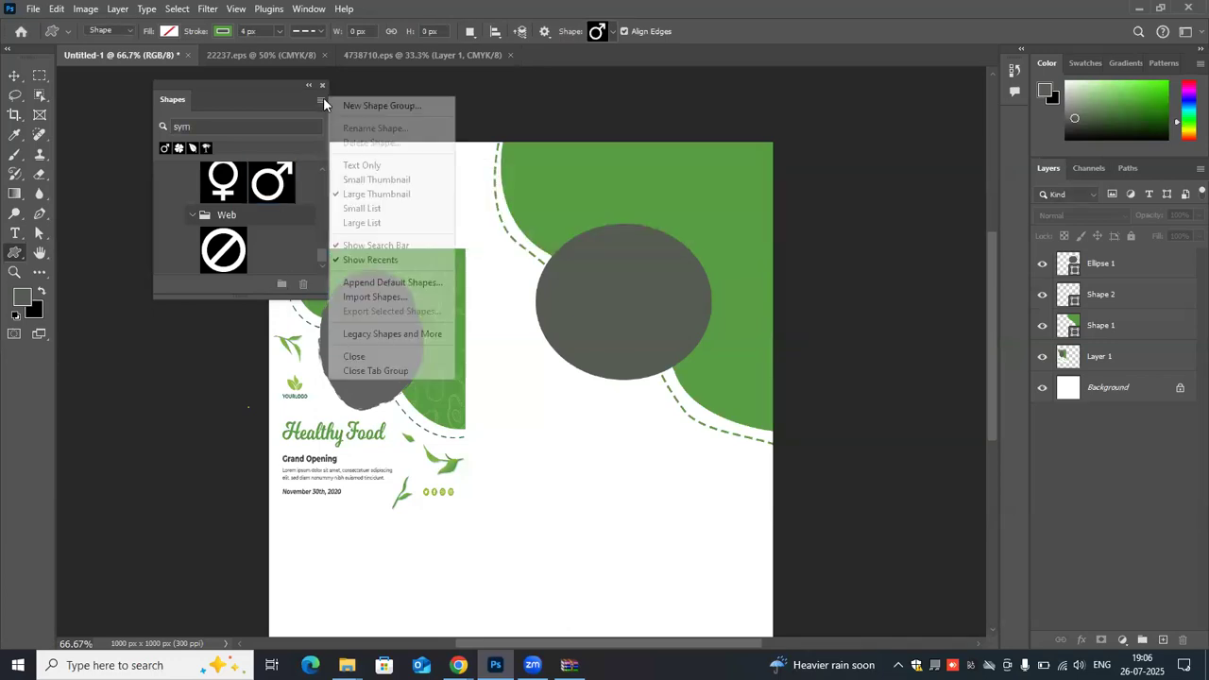
click(357, 335)
scroll(244, 170, up, 2)
key(BackSpace)
key(BackSpace)
key(BackSpace)
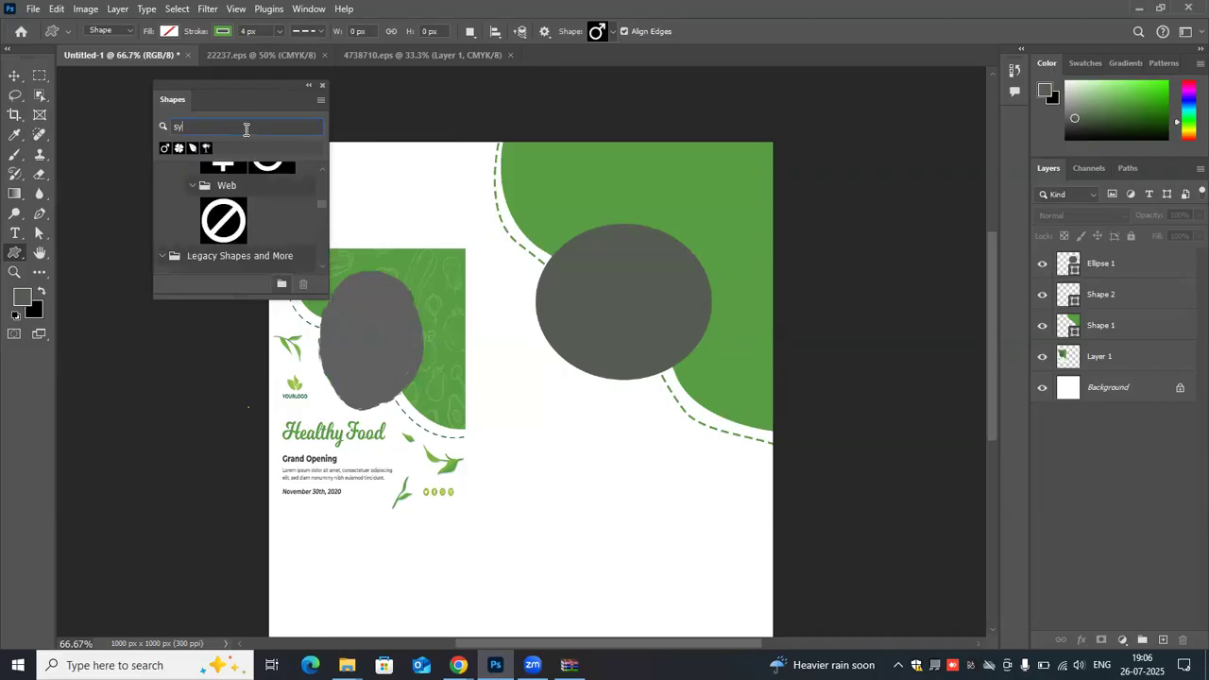
- Browse the custom shape groups, examining the plants, people, buildings, vehicles, animals, games, flags, objects and arrows on offer
scroll(258, 224, up, 5)
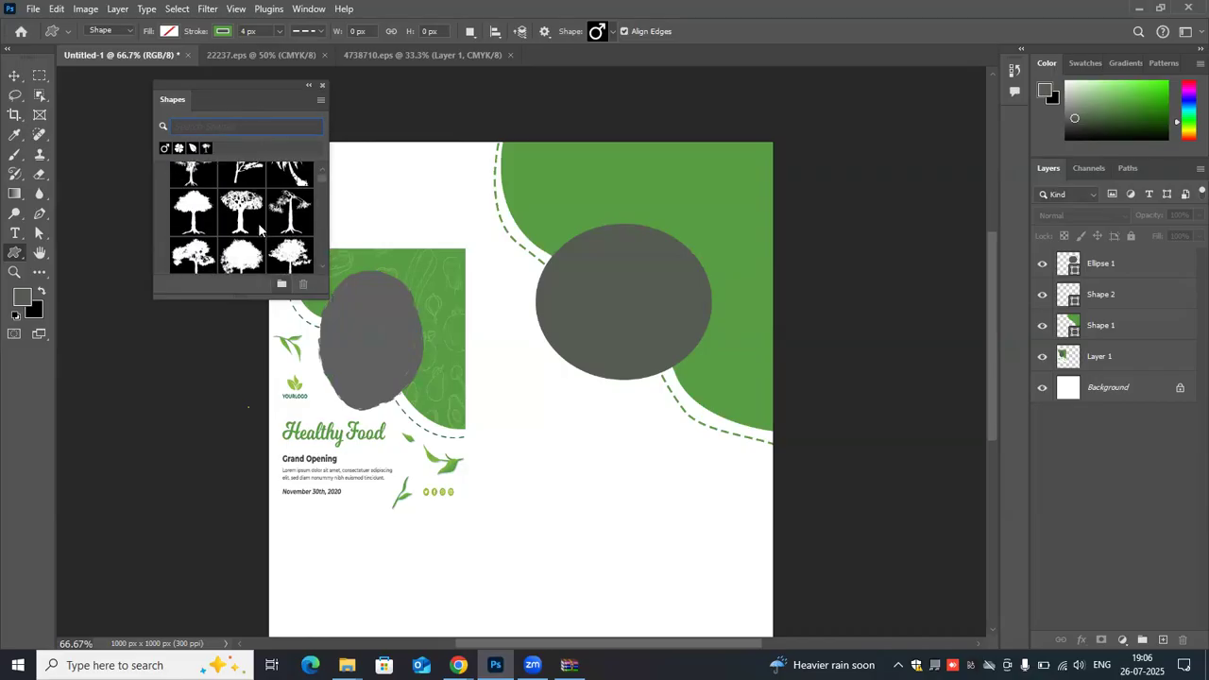
scroll(258, 223, down, 6)
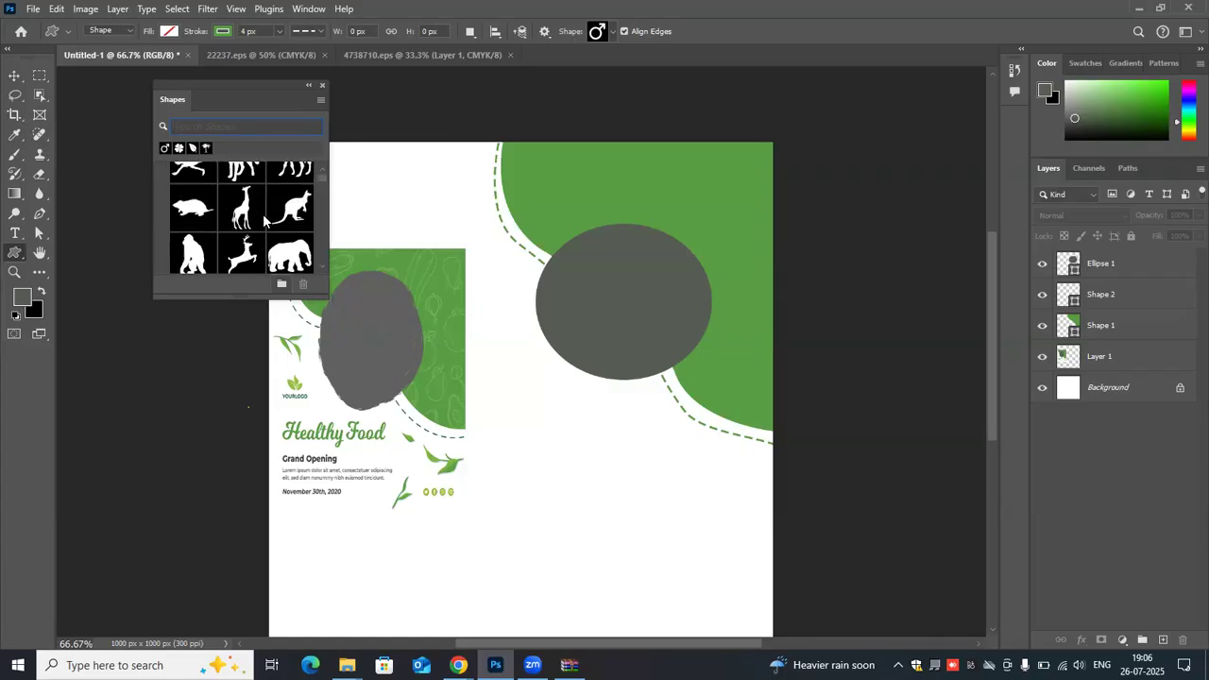
scroll(257, 208, down, 6)
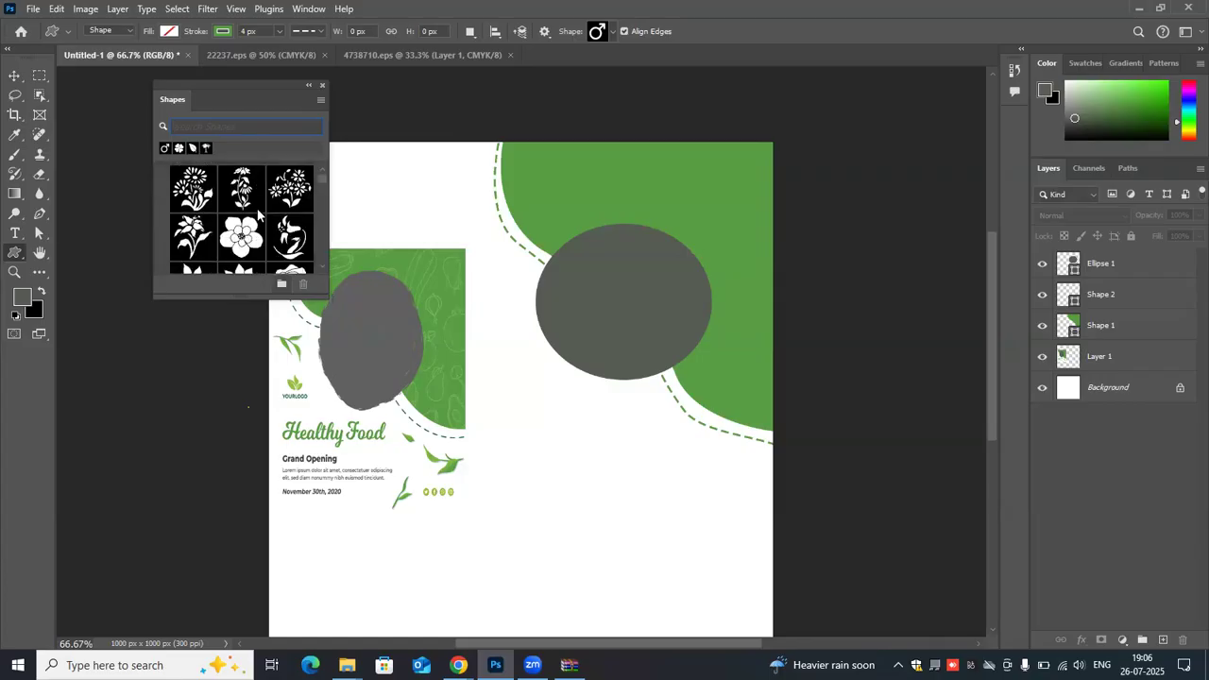
scroll(266, 210, down, 6)
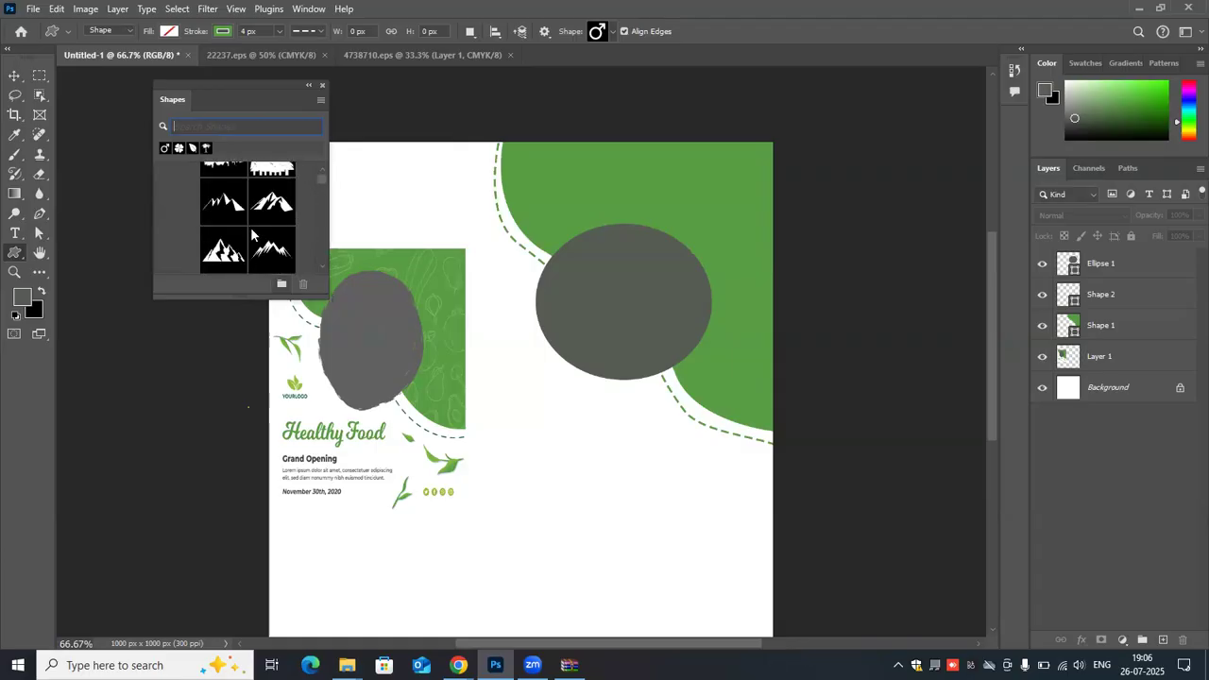
scroll(252, 238, down, 4)
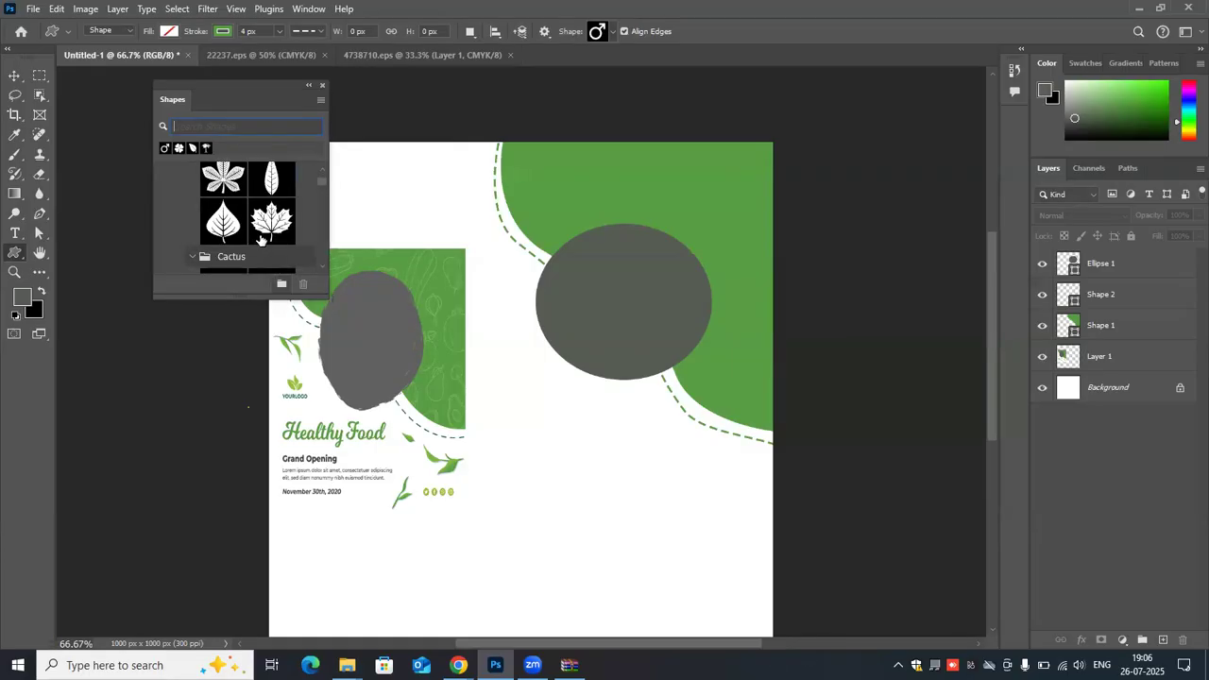
scroll(255, 246, down, 8)
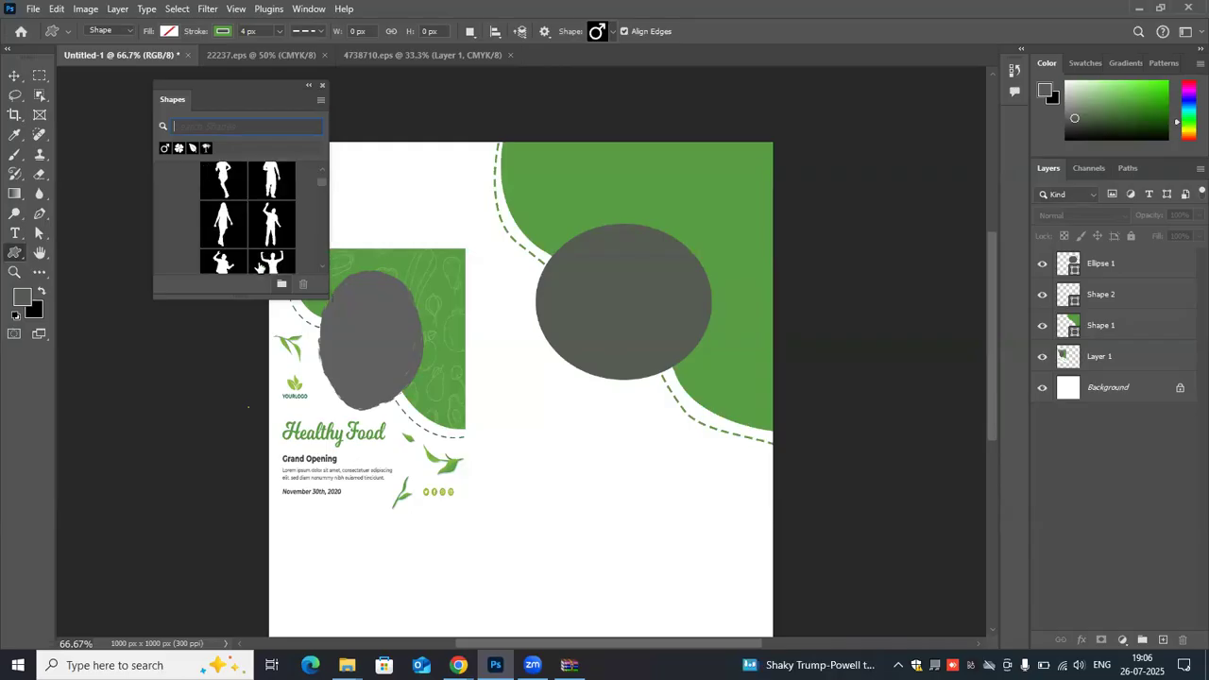
scroll(257, 255, down, 4)
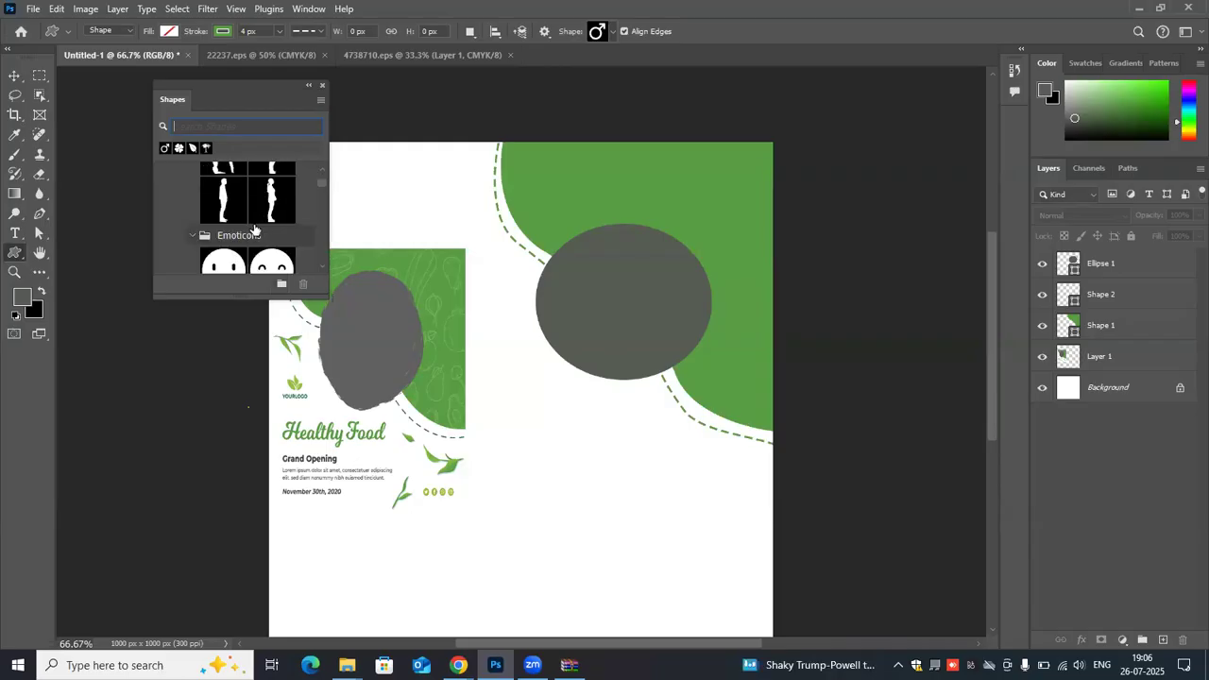
scroll(251, 231, down, 6)
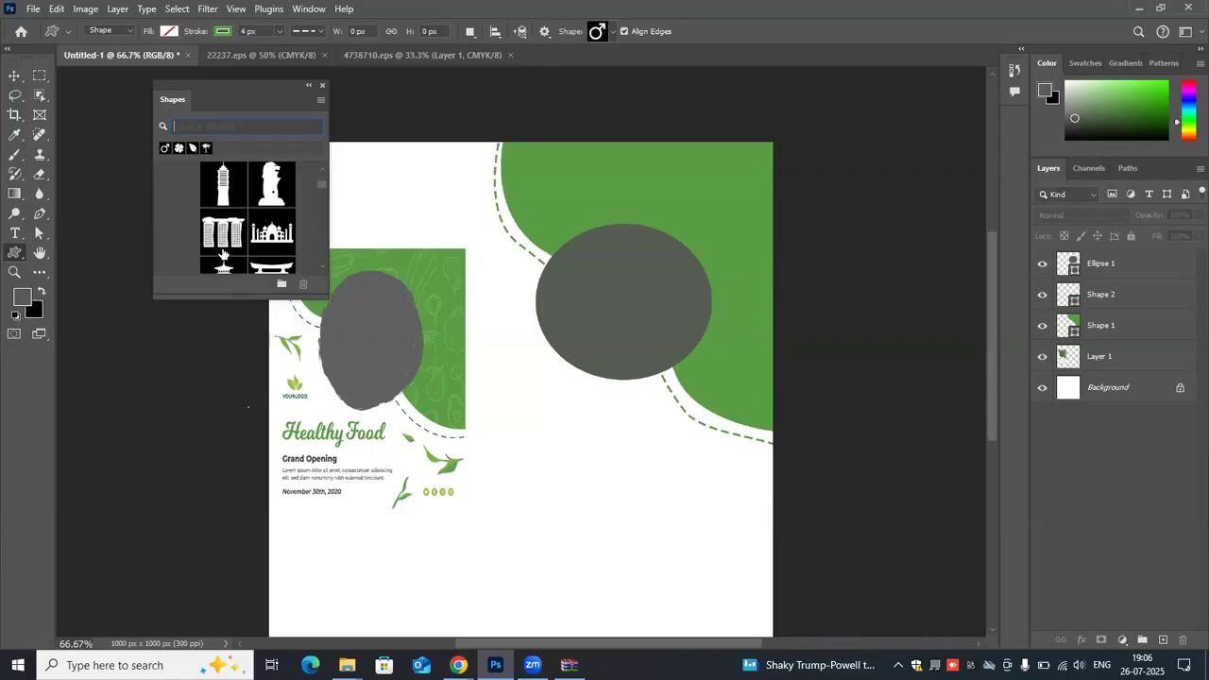
scroll(230, 250, down, 3)
scroll(227, 255, down, 2)
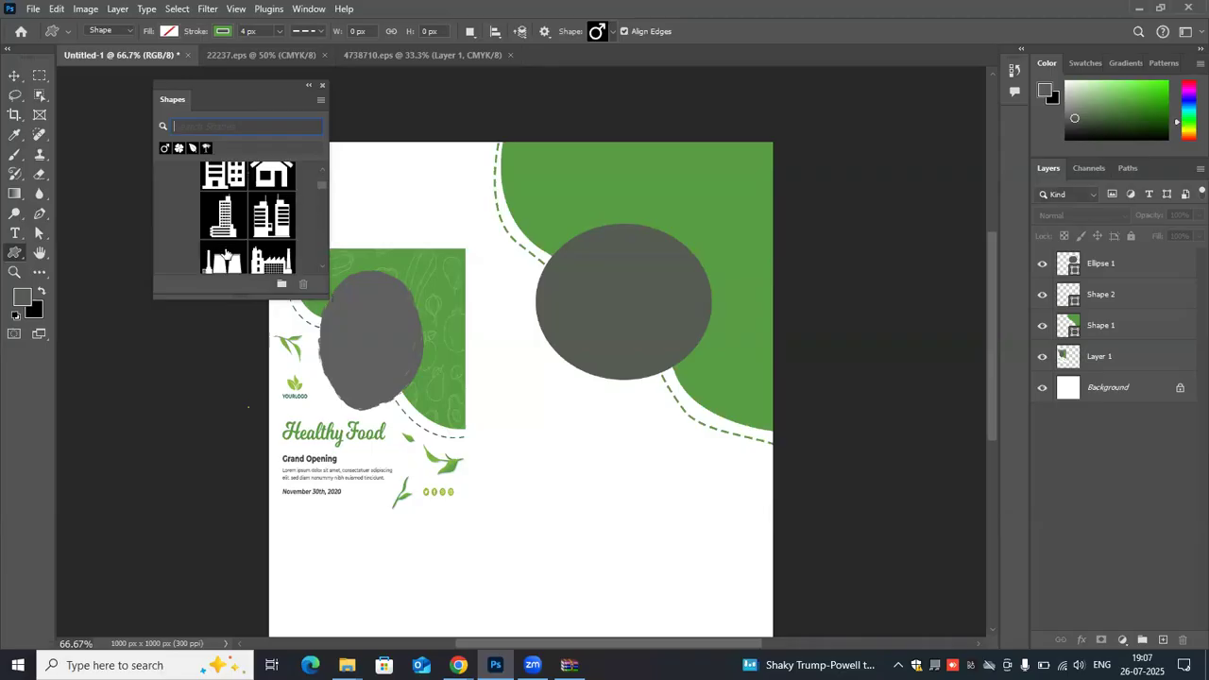
scroll(226, 254, down, 3)
scroll(227, 251, up, 1)
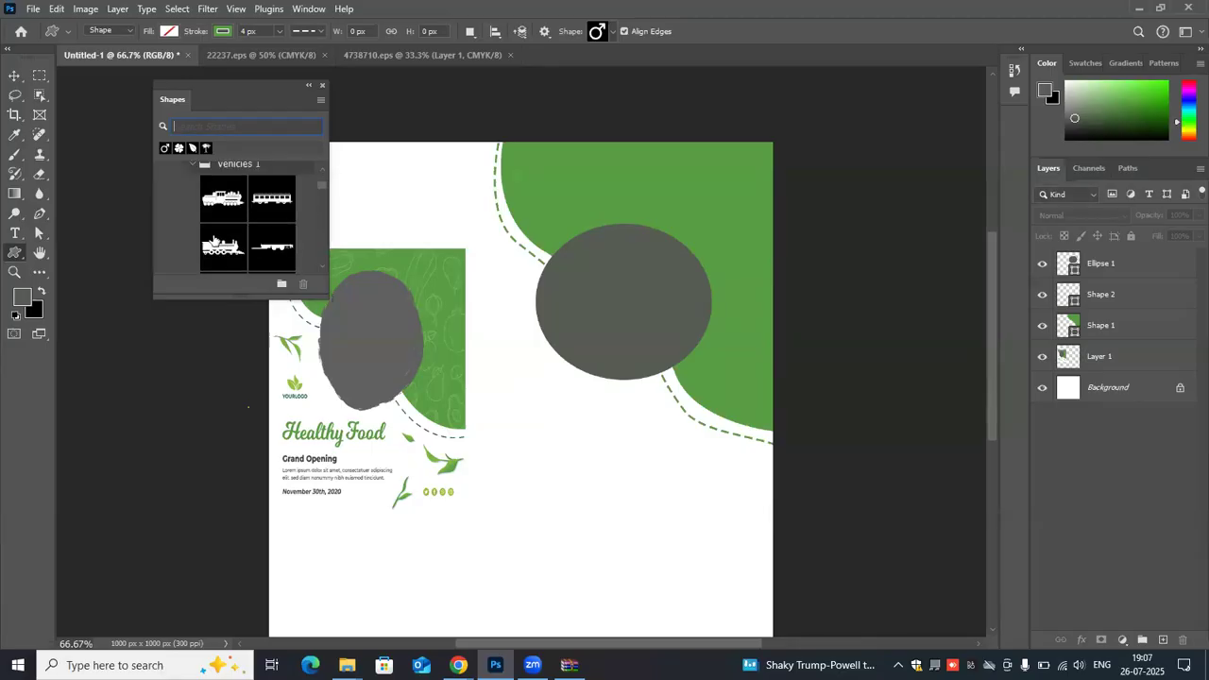
scroll(214, 240, up, 2)
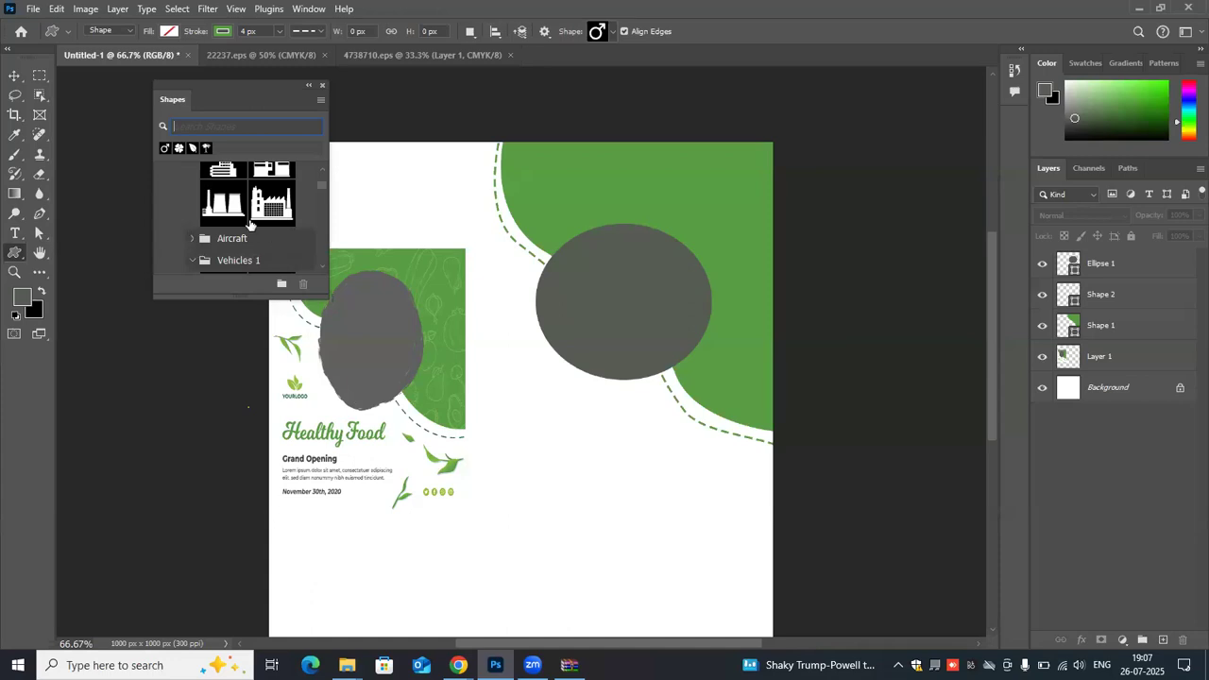
scroll(250, 223, down, 3)
scroll(249, 223, down, 2)
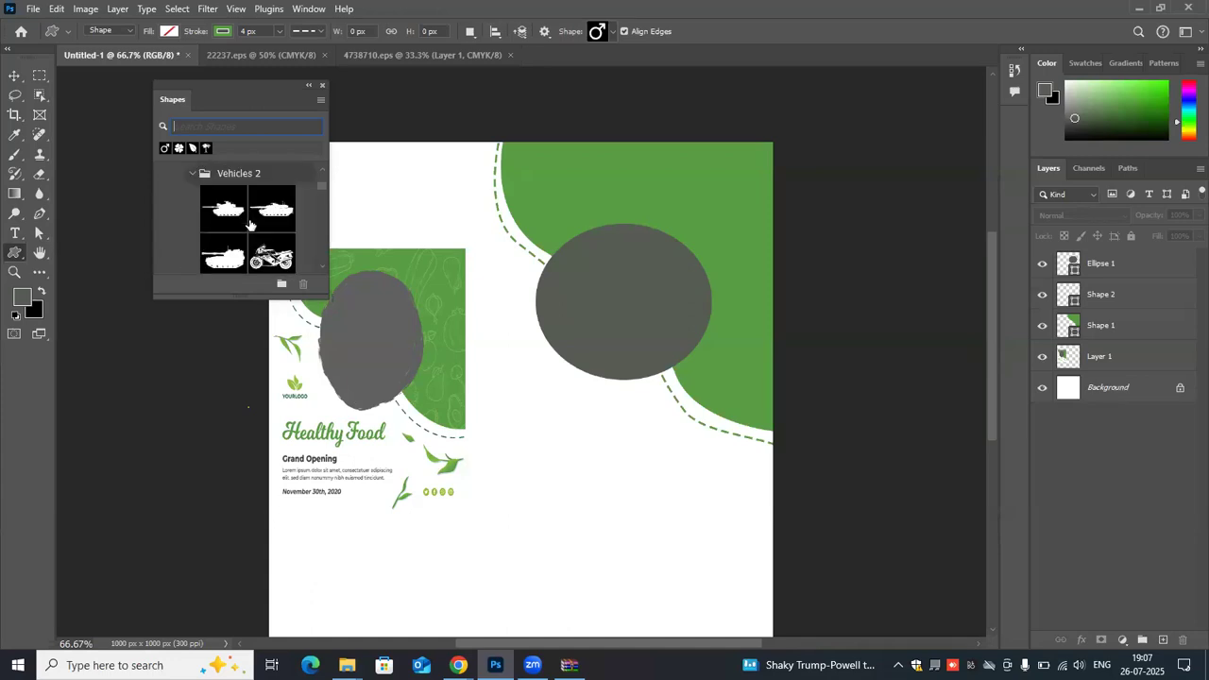
scroll(250, 223, up, 1)
scroll(250, 224, down, 2)
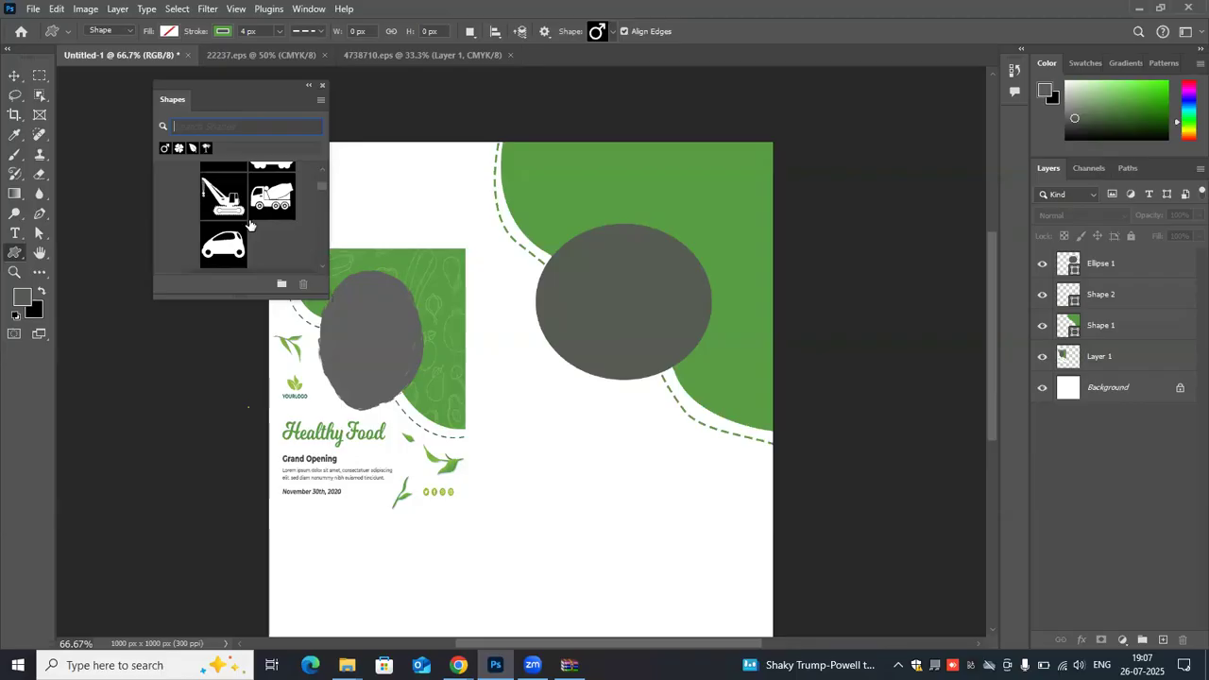
scroll(251, 225, down, 2)
scroll(250, 224, down, 1)
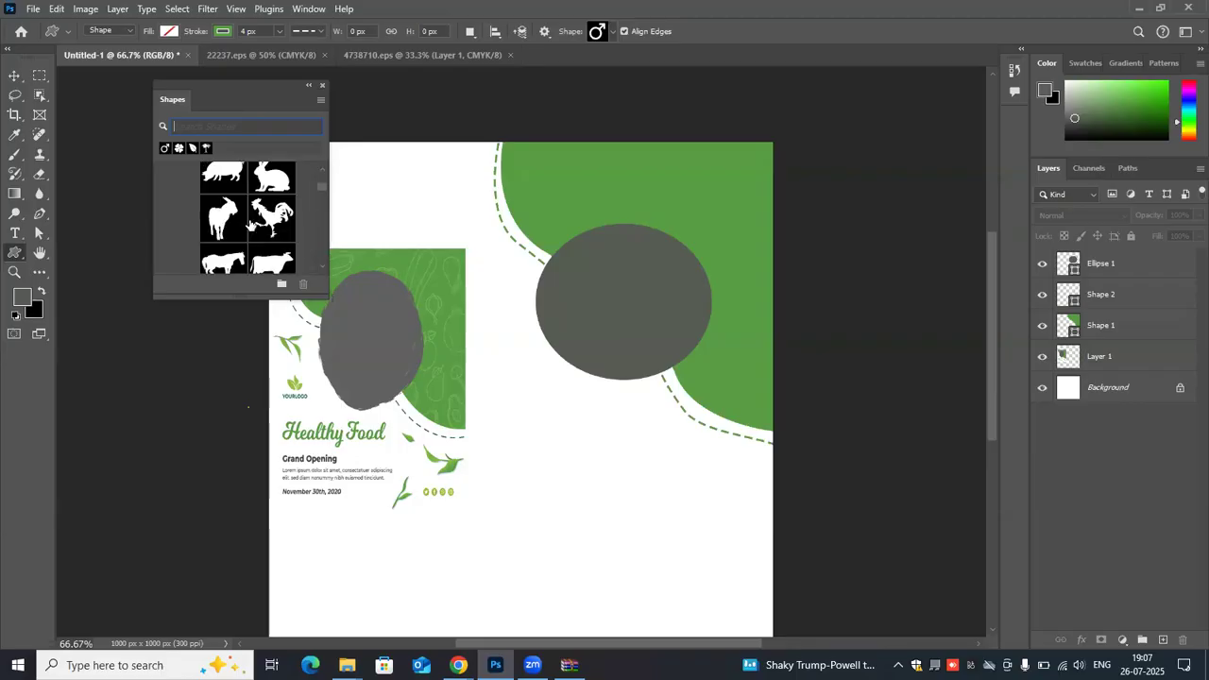
scroll(250, 223, down, 2)
scroll(250, 224, down, 1)
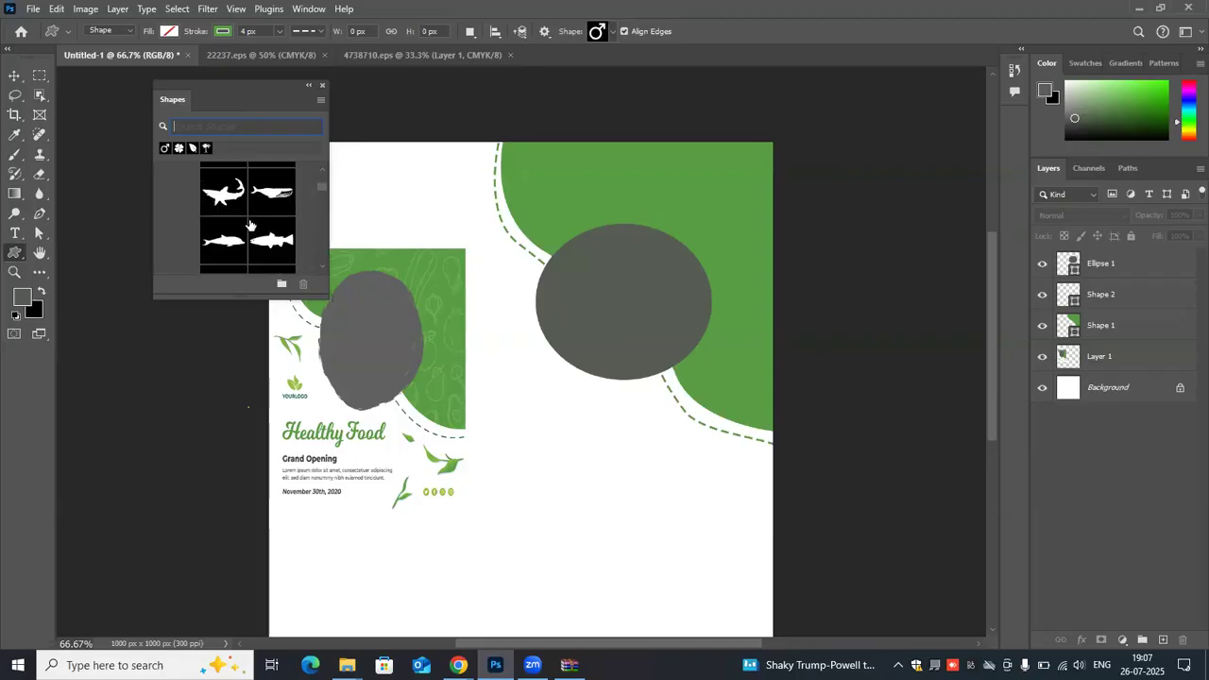
scroll(250, 223, down, 2)
scroll(250, 224, down, 1)
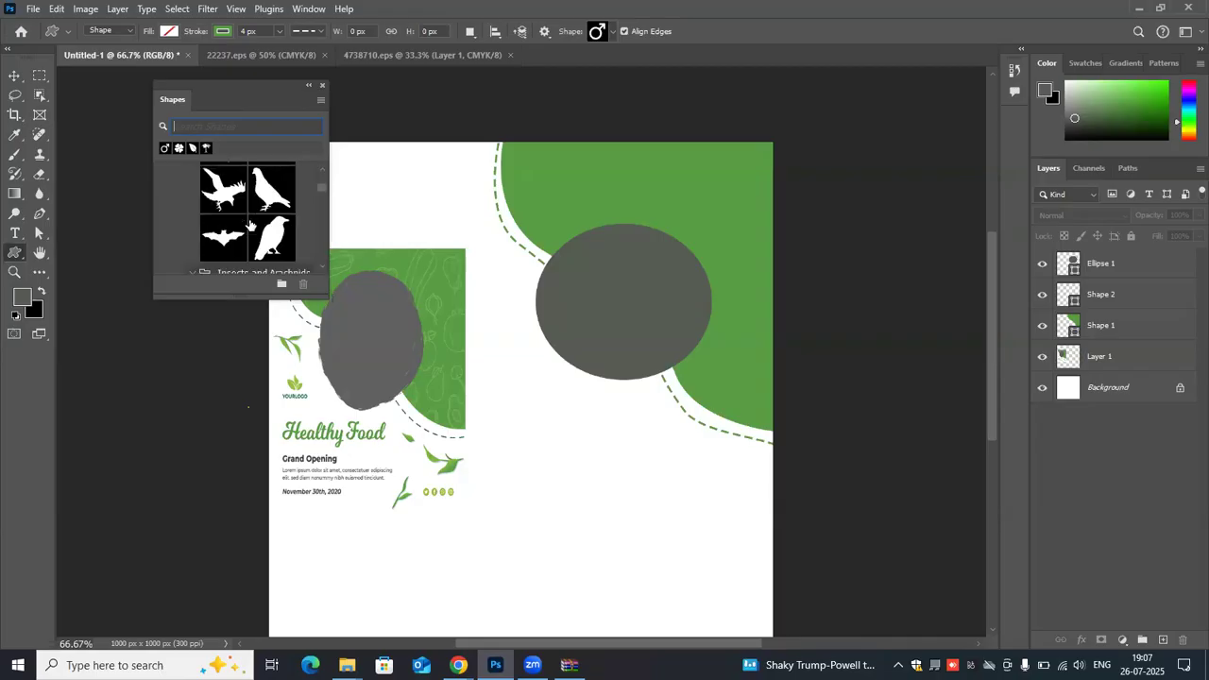
scroll(251, 224, down, 1)
scroll(250, 224, down, 1)
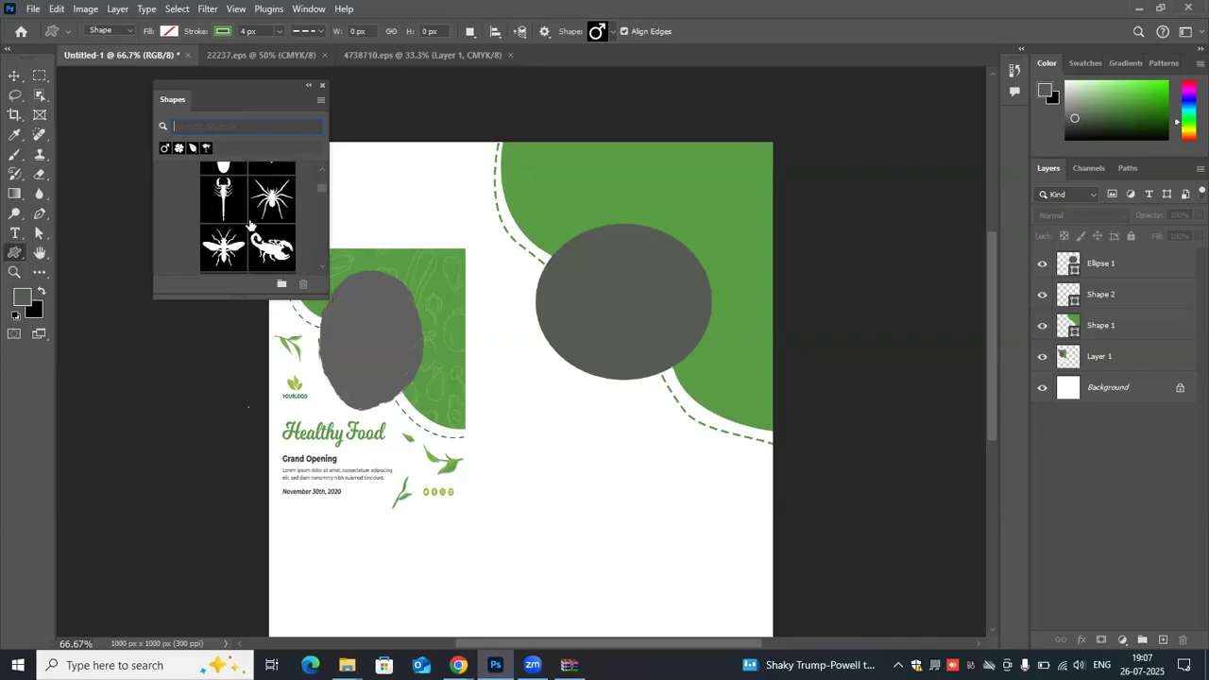
scroll(250, 224, down, 1)
scroll(250, 224, down, 1)
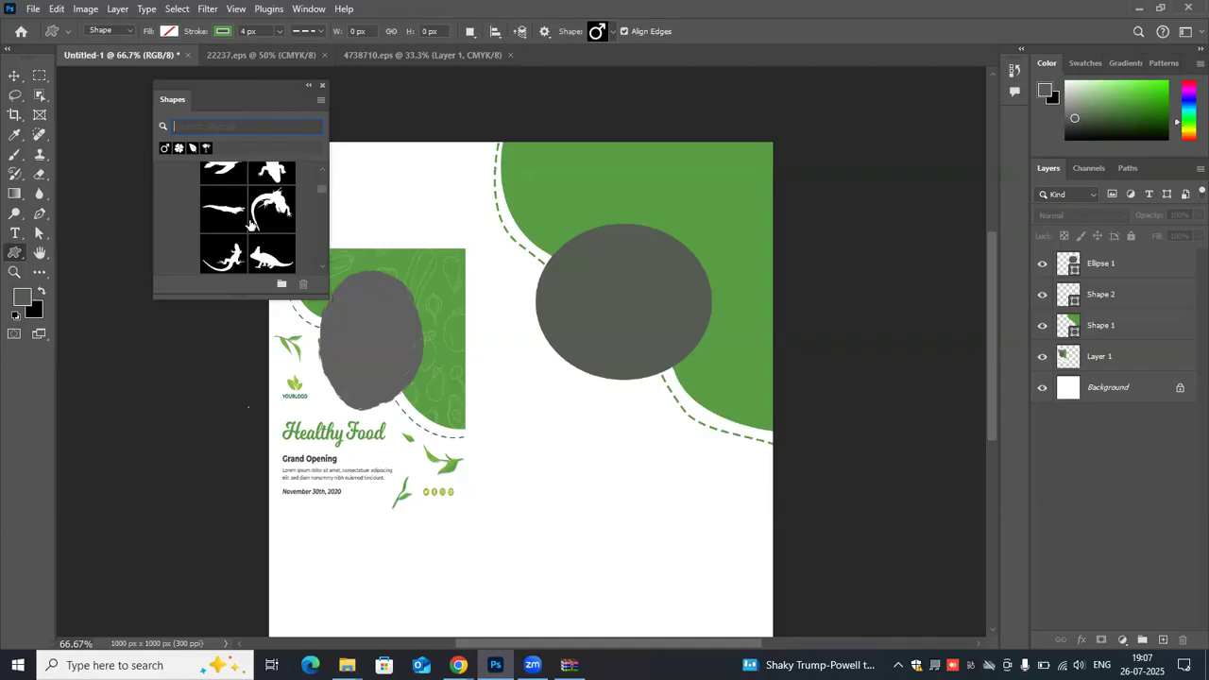
scroll(251, 224, down, 1)
scroll(250, 224, down, 1)
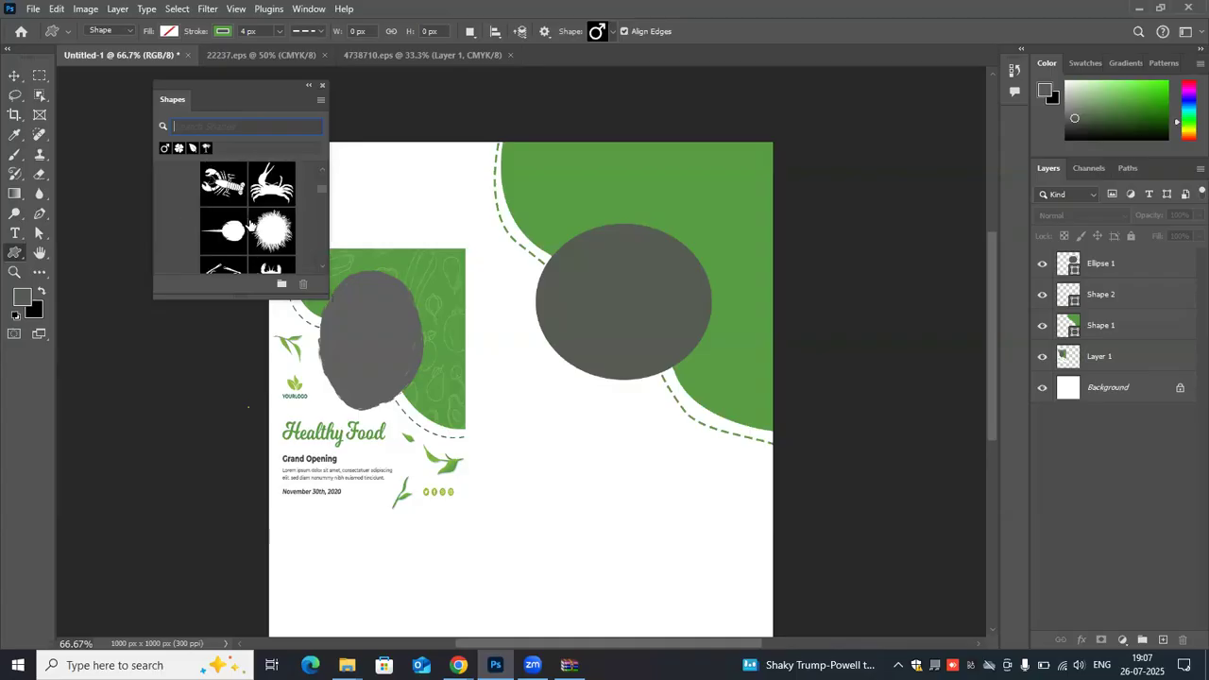
scroll(250, 224, down, 1)
scroll(250, 224, down, 1)
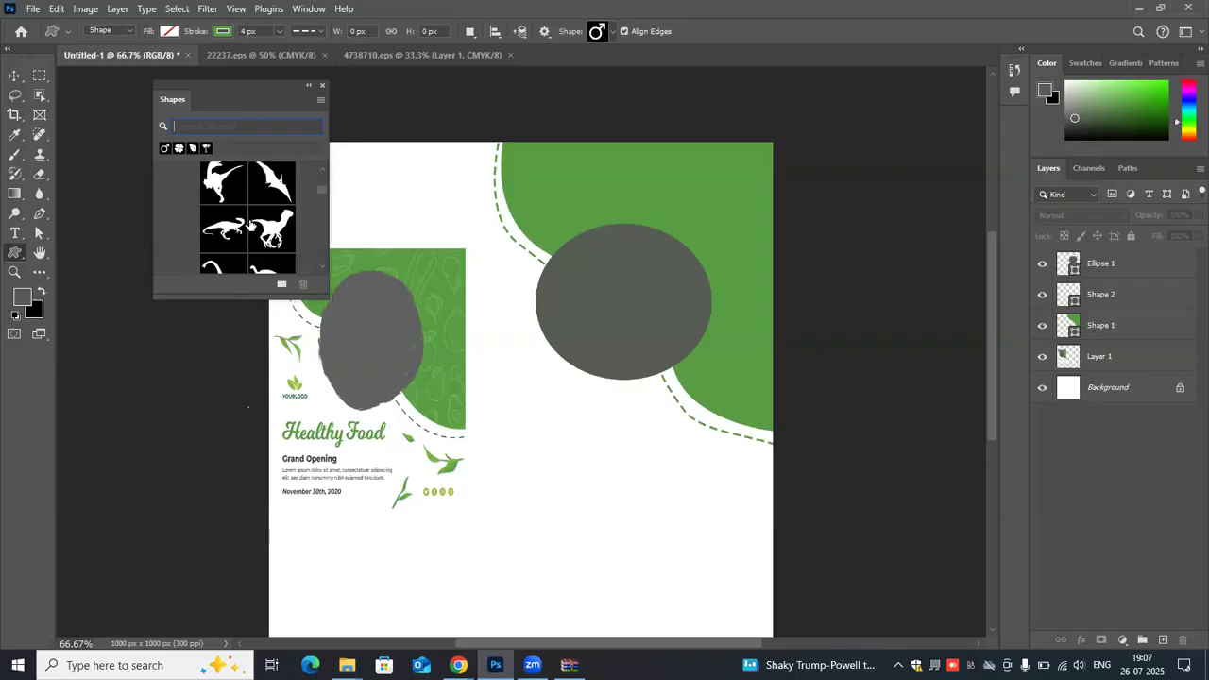
scroll(250, 224, down, 2)
scroll(250, 224, down, 1)
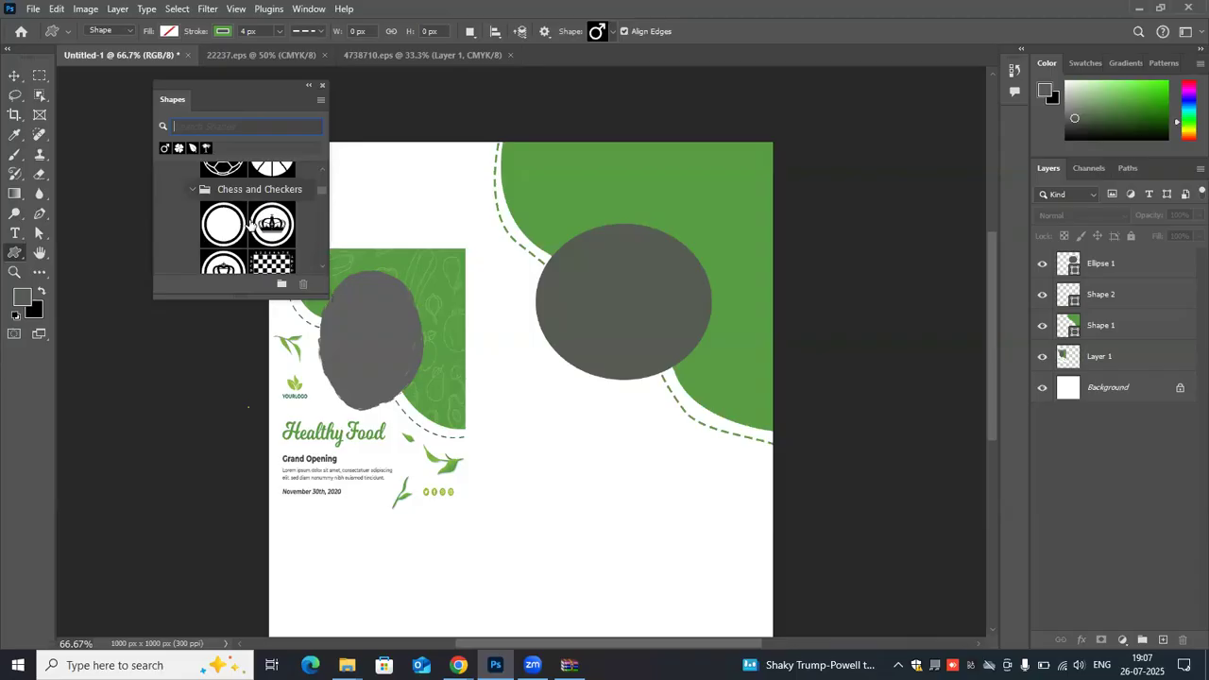
scroll(250, 224, down, 2)
scroll(250, 223, down, 2)
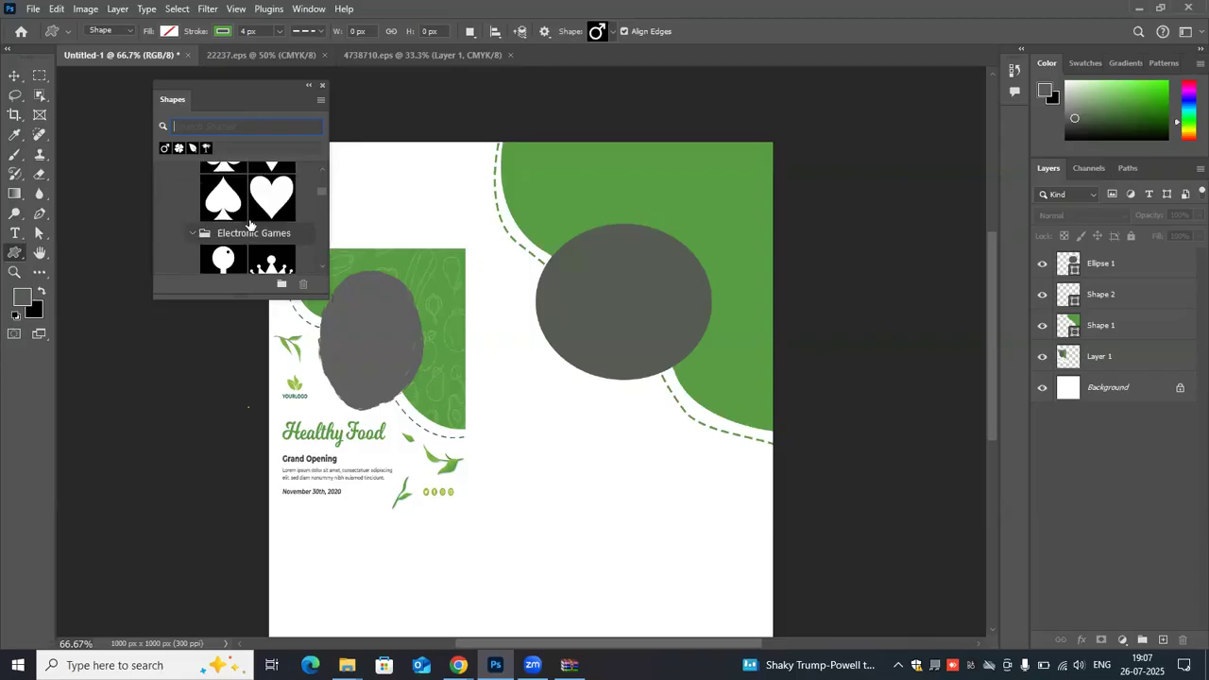
scroll(251, 224, down, 2)
scroll(250, 224, down, 3)
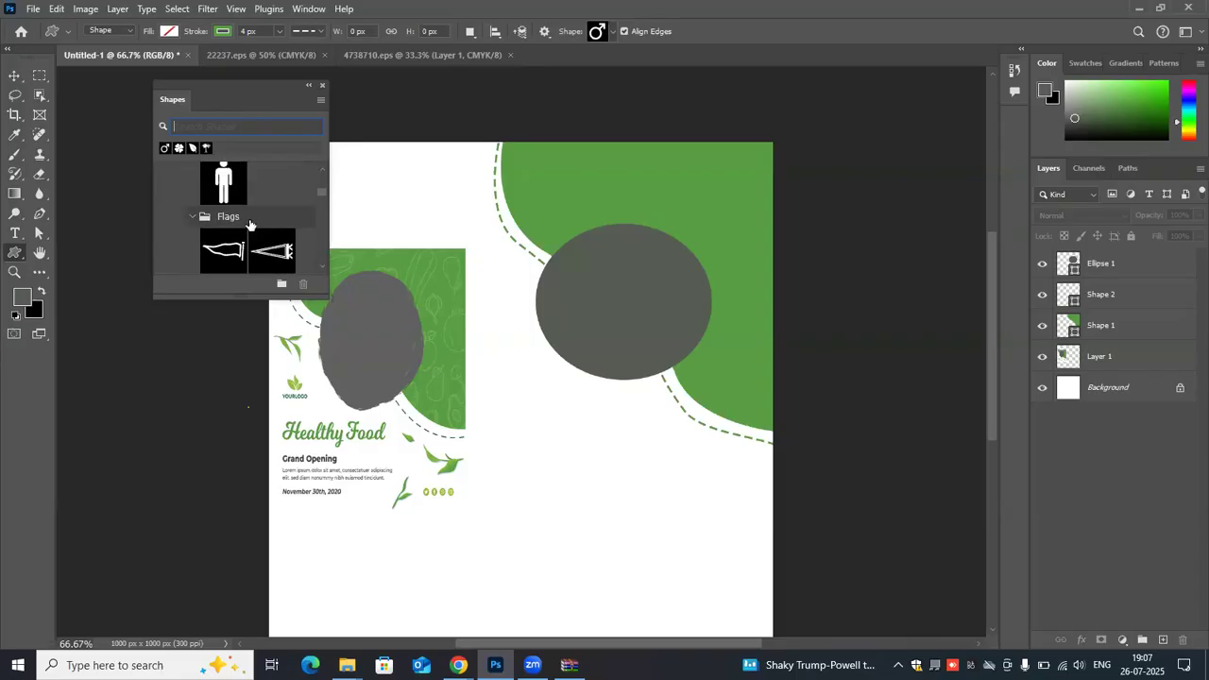
scroll(250, 224, down, 2)
scroll(250, 224, down, 2)
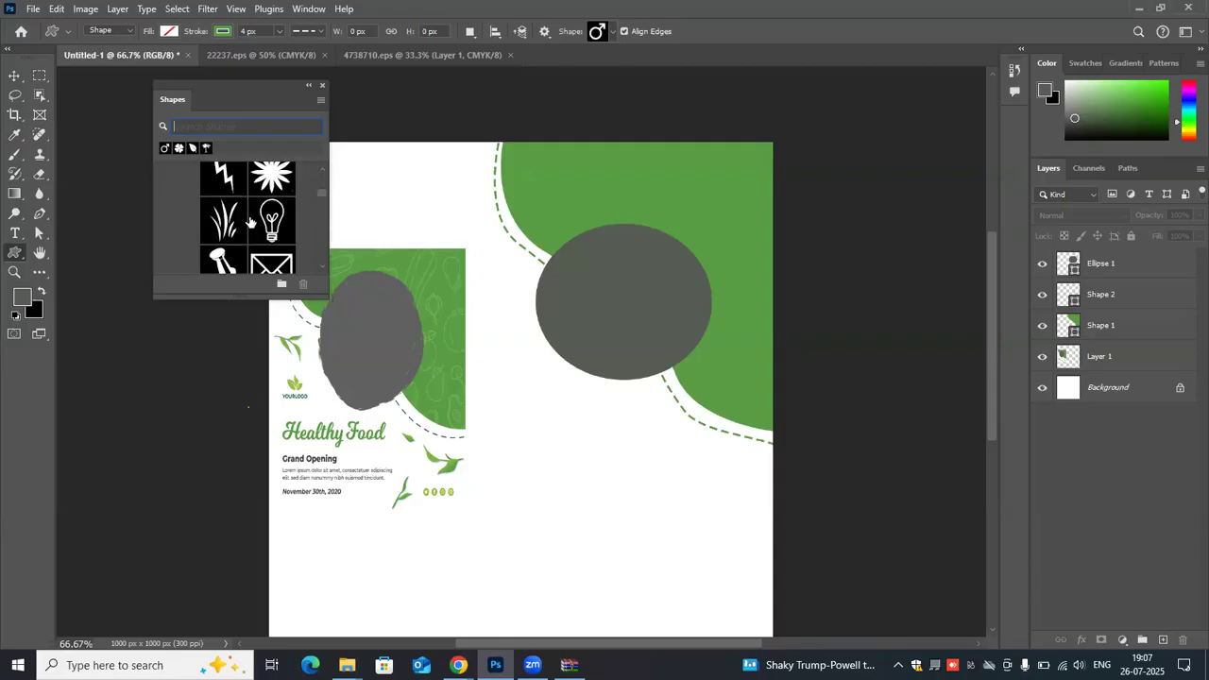
scroll(251, 222, down, 2)
scroll(250, 222, down, 4)
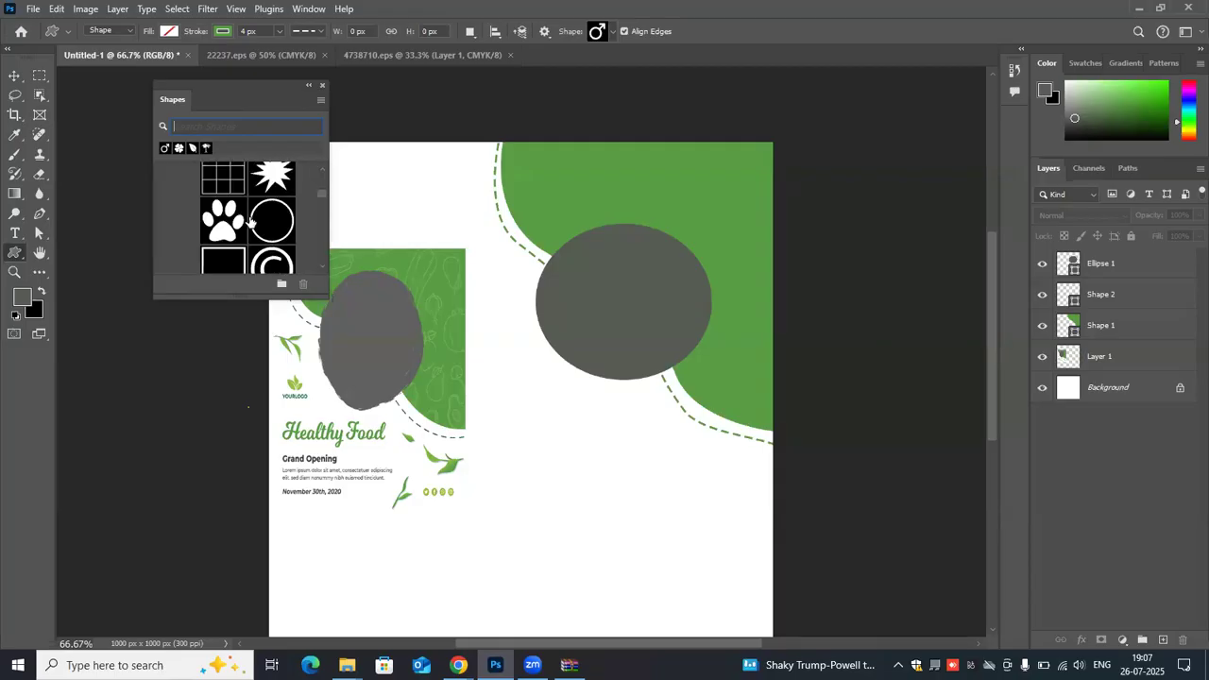
scroll(250, 224, down, 2)
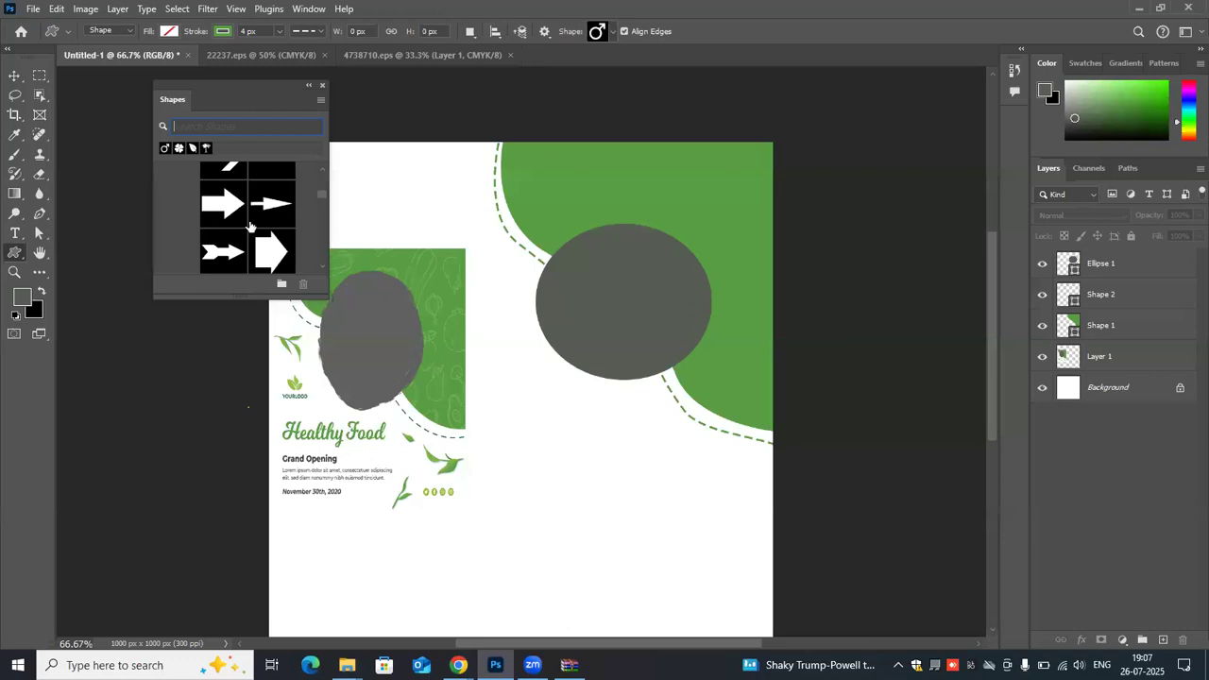
- Look through the further legacy shape groups, examining the arrows, artistic textures, frames, music symbols, leaves, puzzle pieces, crowns, stamps and floral ornaments
scroll(250, 226, down, 2)
scroll(251, 225, down, 2)
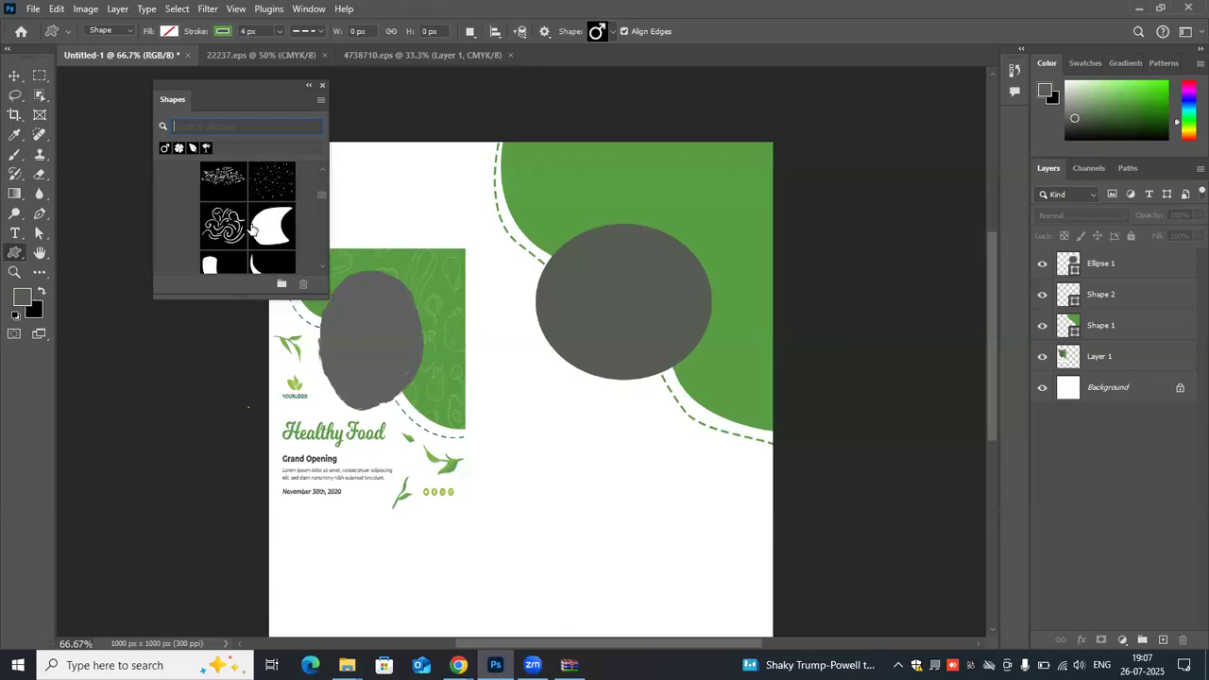
scroll(250, 230, down, 2)
scroll(250, 232, down, 2)
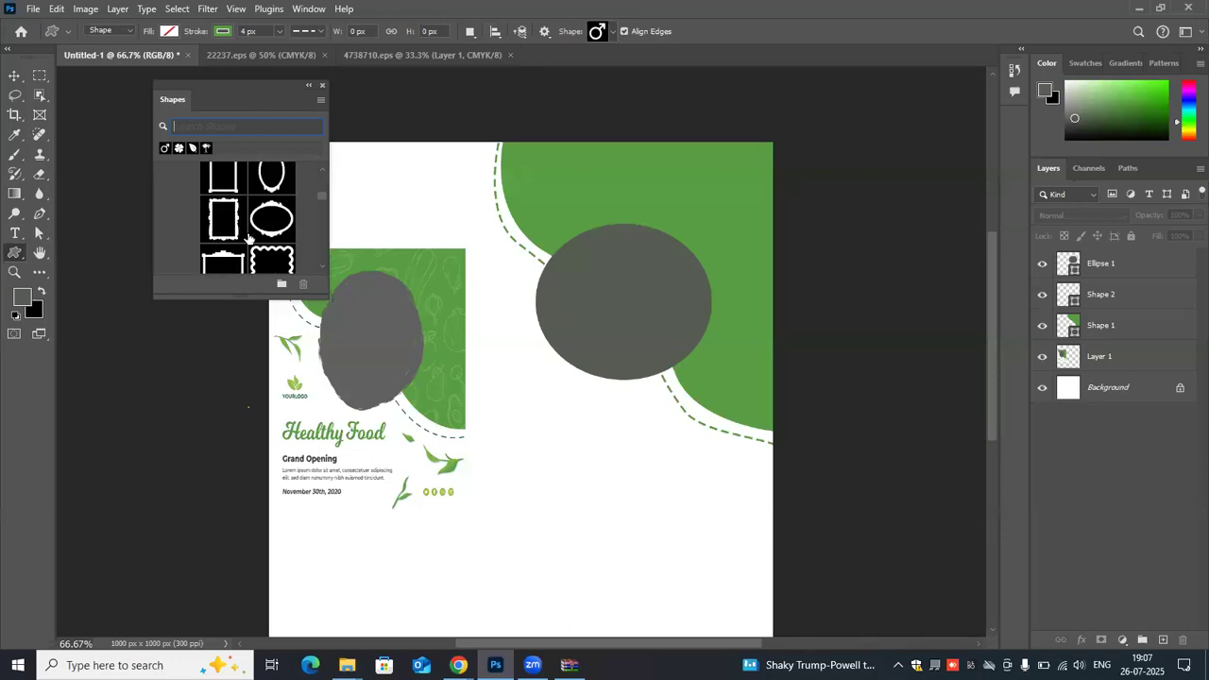
scroll(248, 236, down, 2)
scroll(247, 243, down, 2)
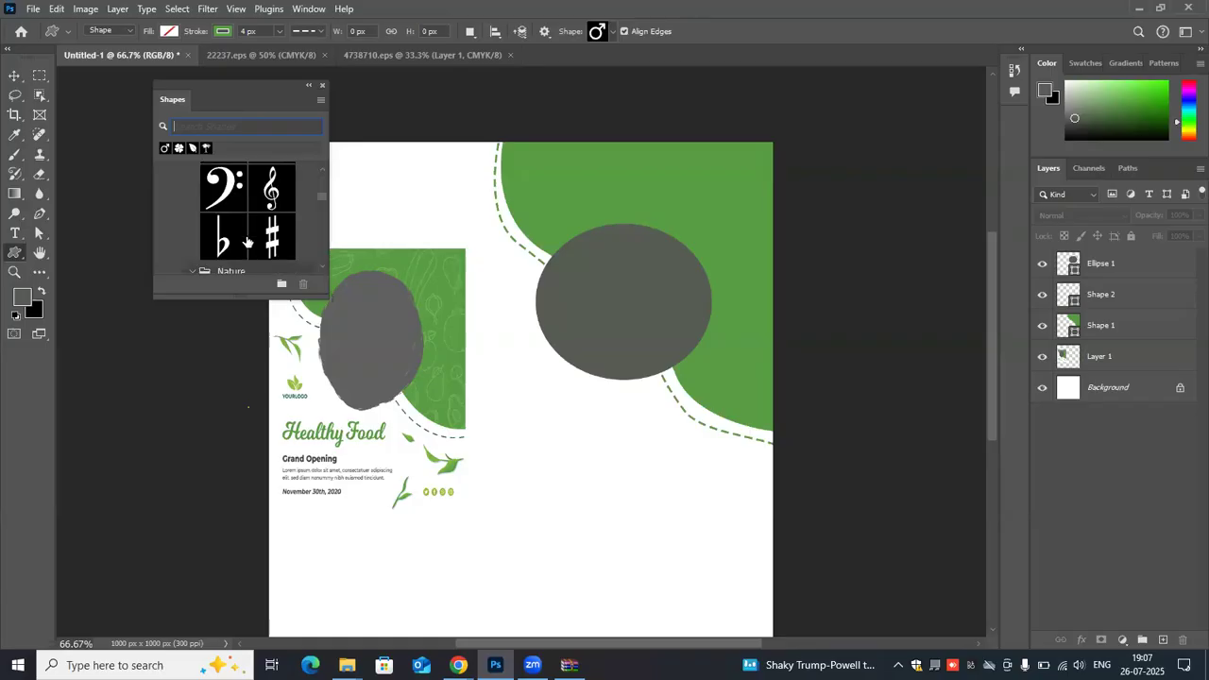
scroll(247, 243, down, 2)
scroll(246, 246, down, 2)
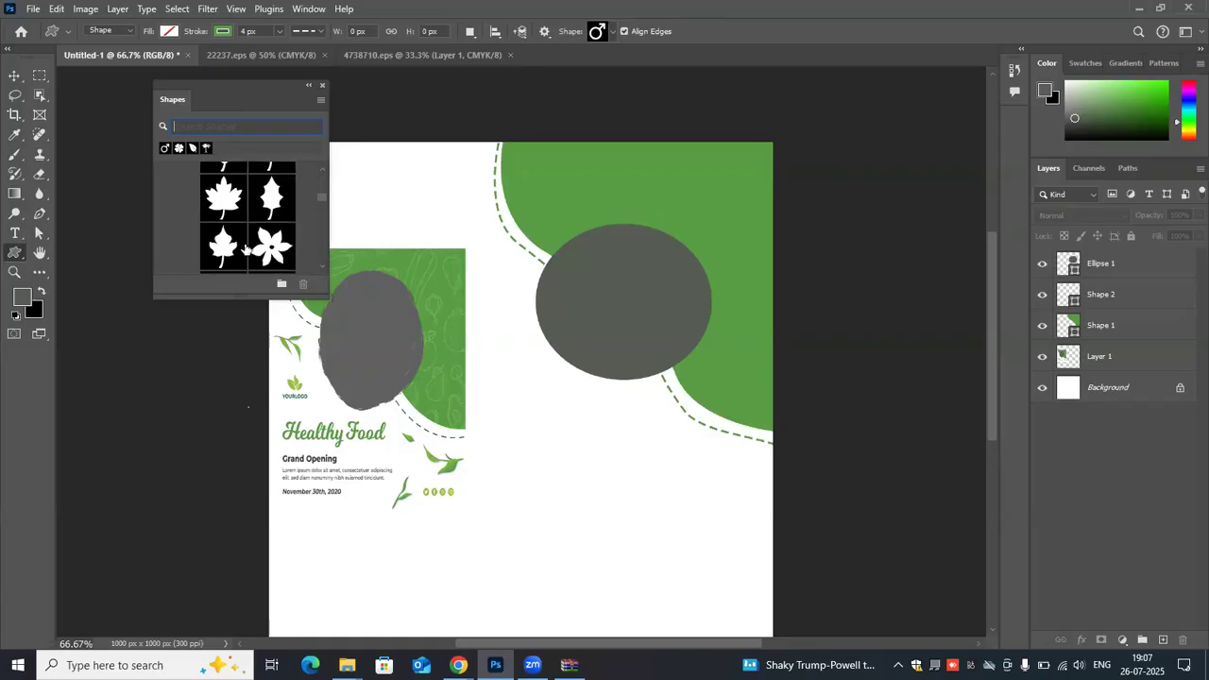
scroll(246, 249, down, 2)
scroll(244, 250, down, 2)
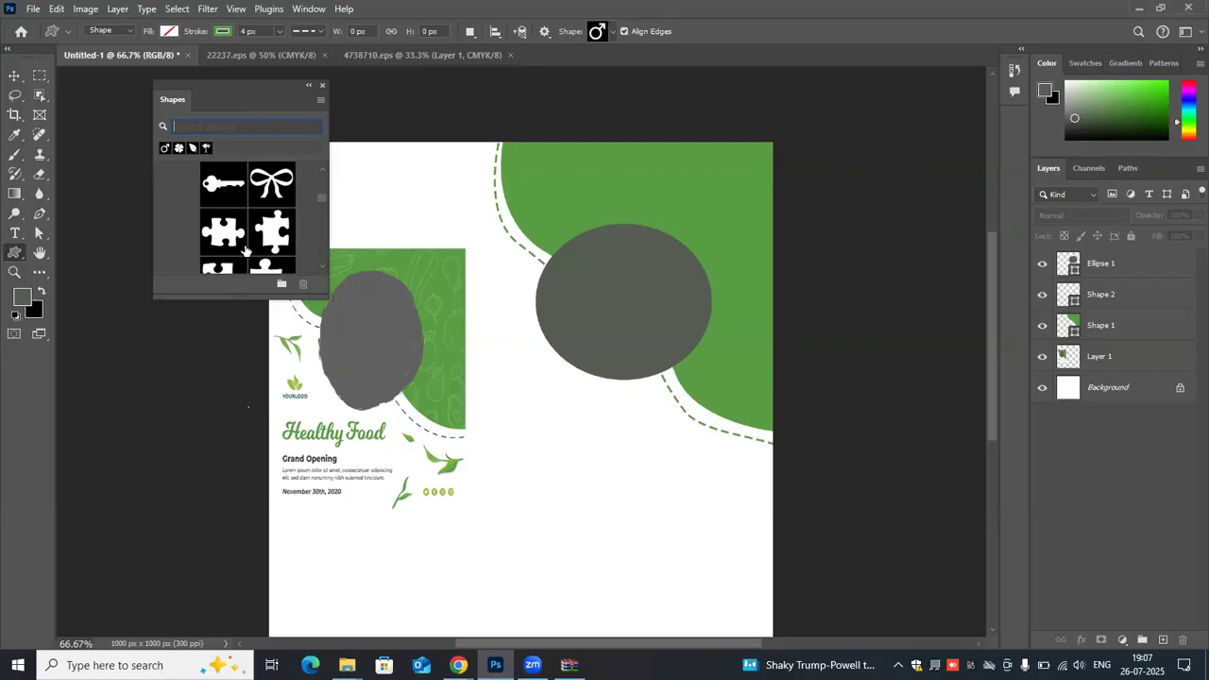
scroll(245, 250, down, 2)
scroll(244, 250, down, 2)
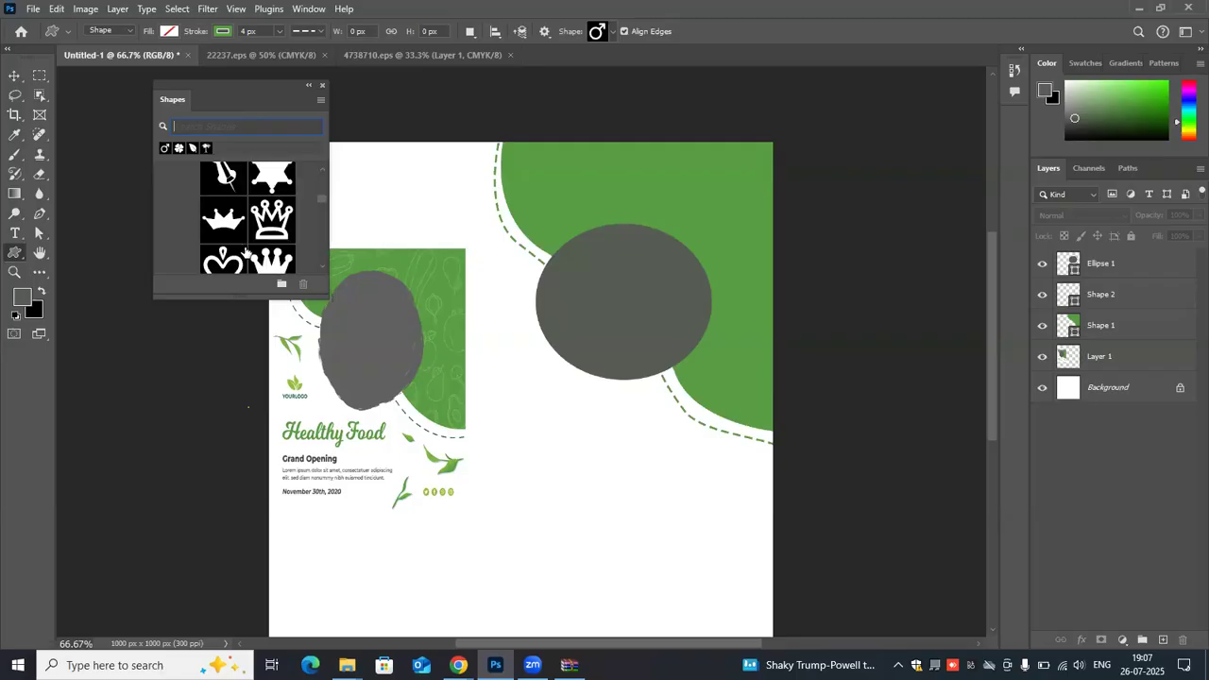
scroll(245, 251, up, 2)
scroll(248, 252, up, 5)
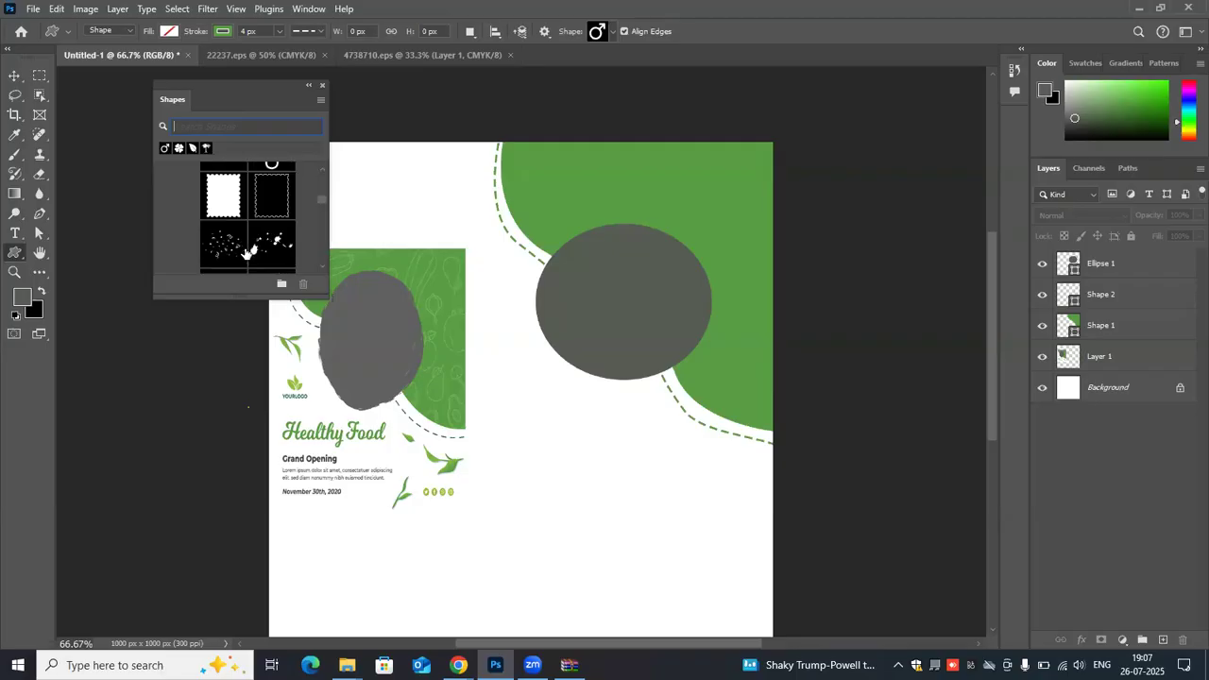
scroll(246, 253, down, 4)
scroll(244, 253, down, 3)
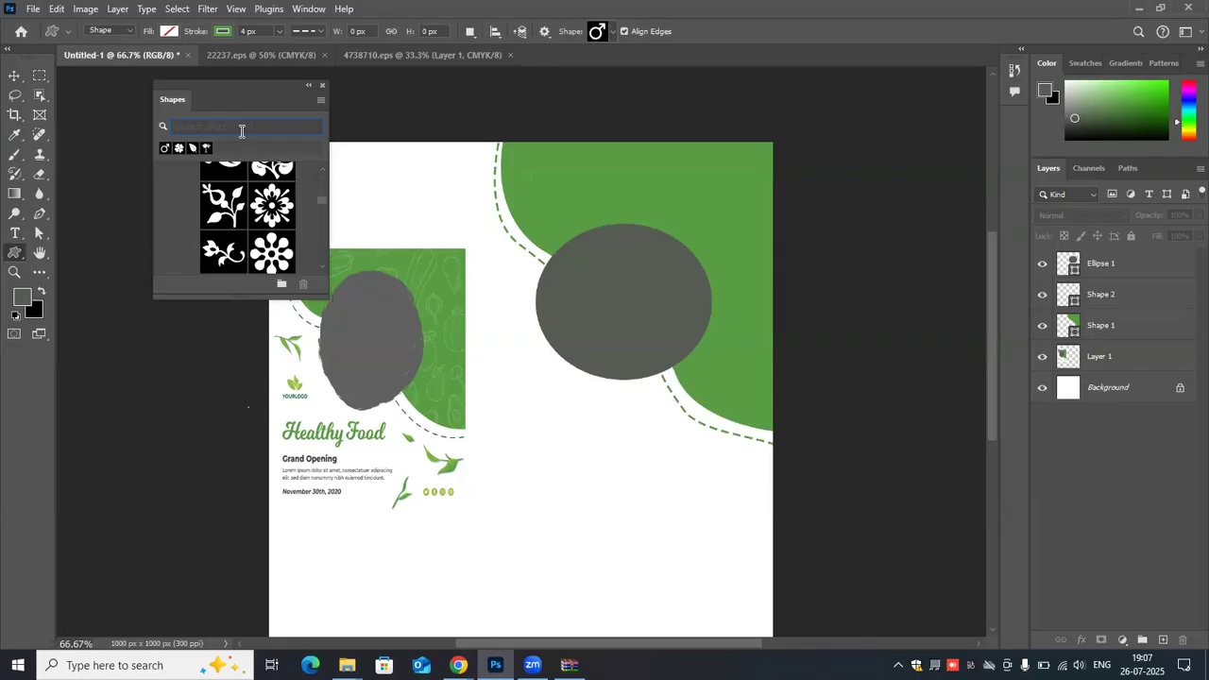
- Search the Shapes library for "fruits"
text(fruits)
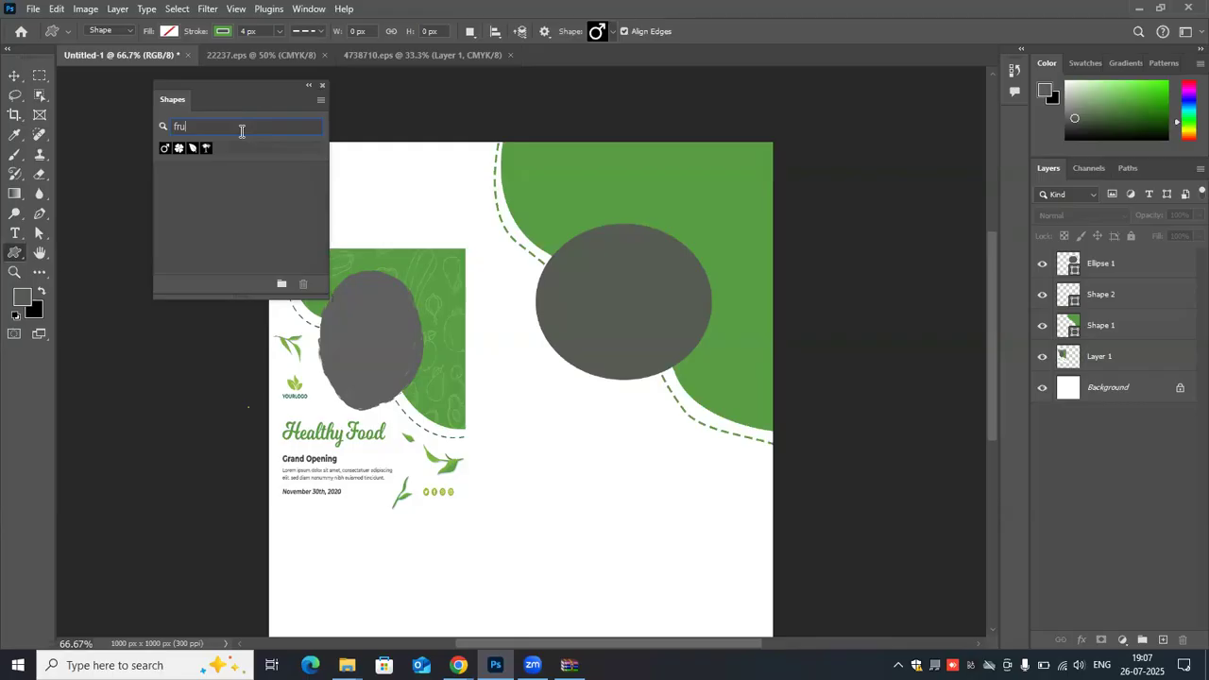
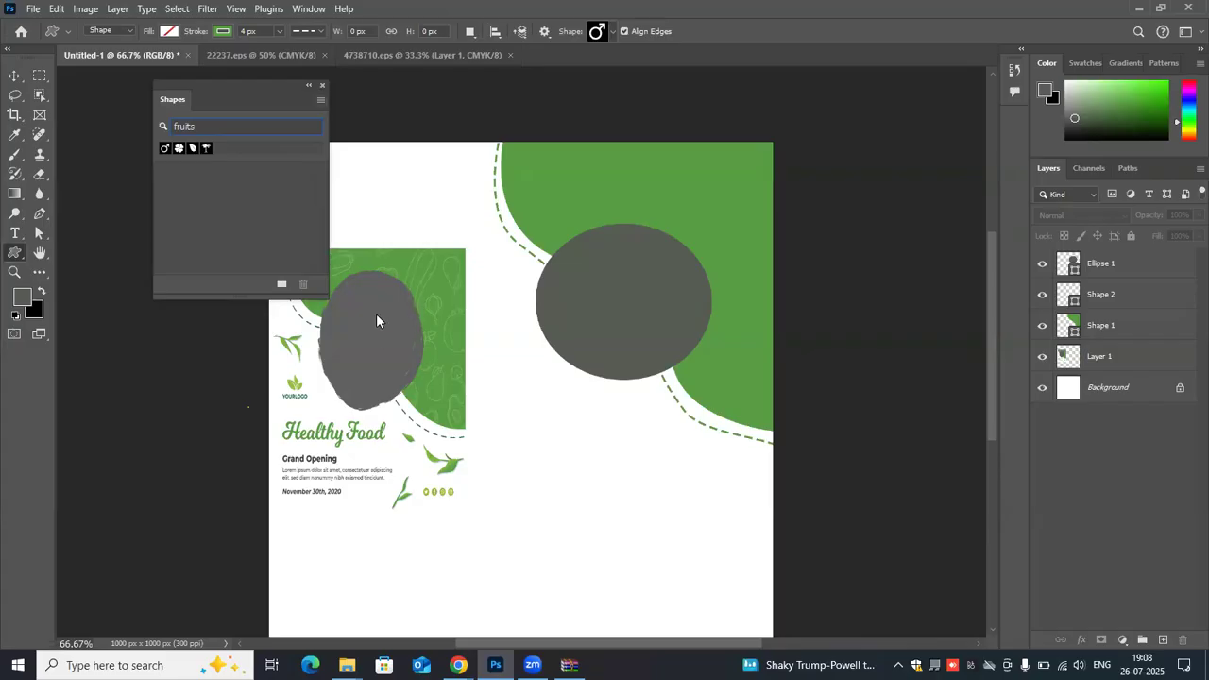
- Clear the shape search text and reposition the floating Shapes panel clear of the flyer artwork
click(235, 194)
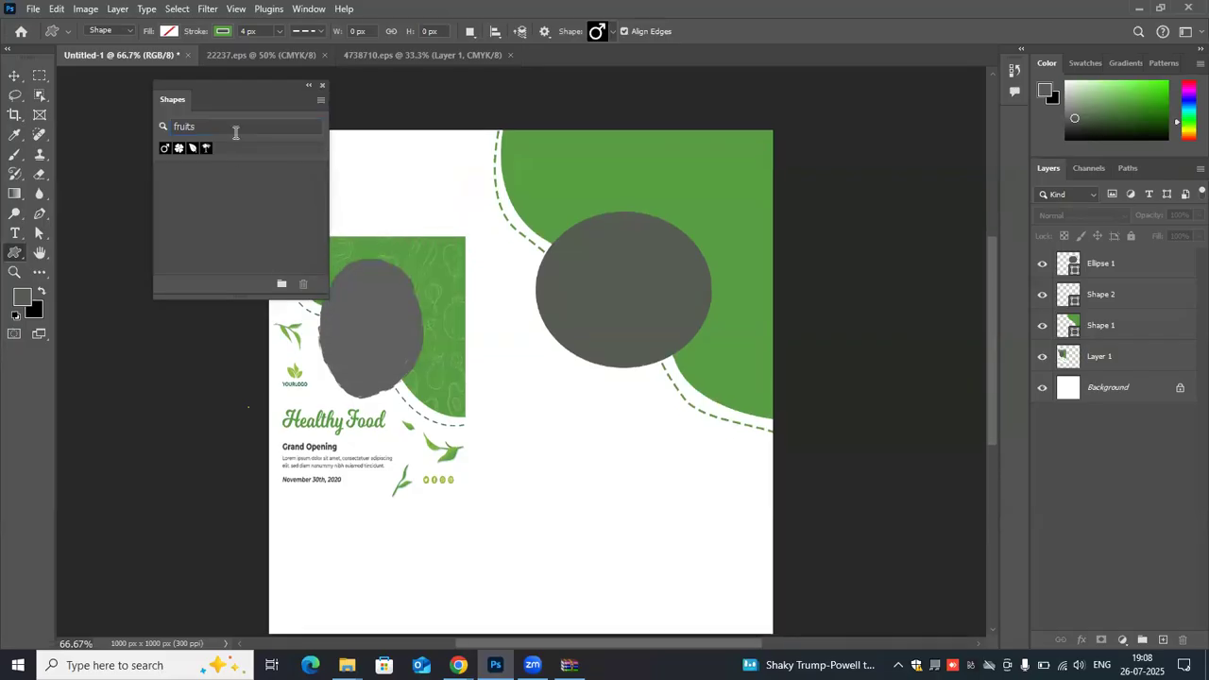
key(BackSpace)
key(BackSpace)
key(BackSpace)
key(BackSpace)
key(BackSpace)
key(BackSpace)
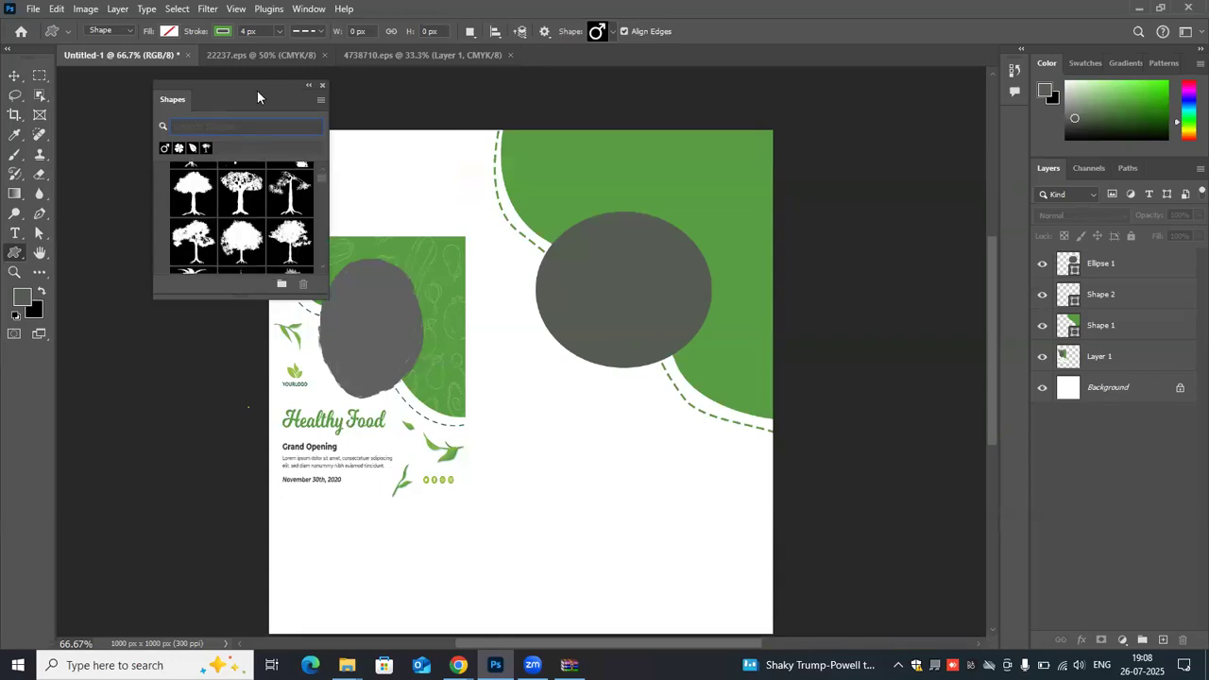
drag(172, 81, 67, 70)
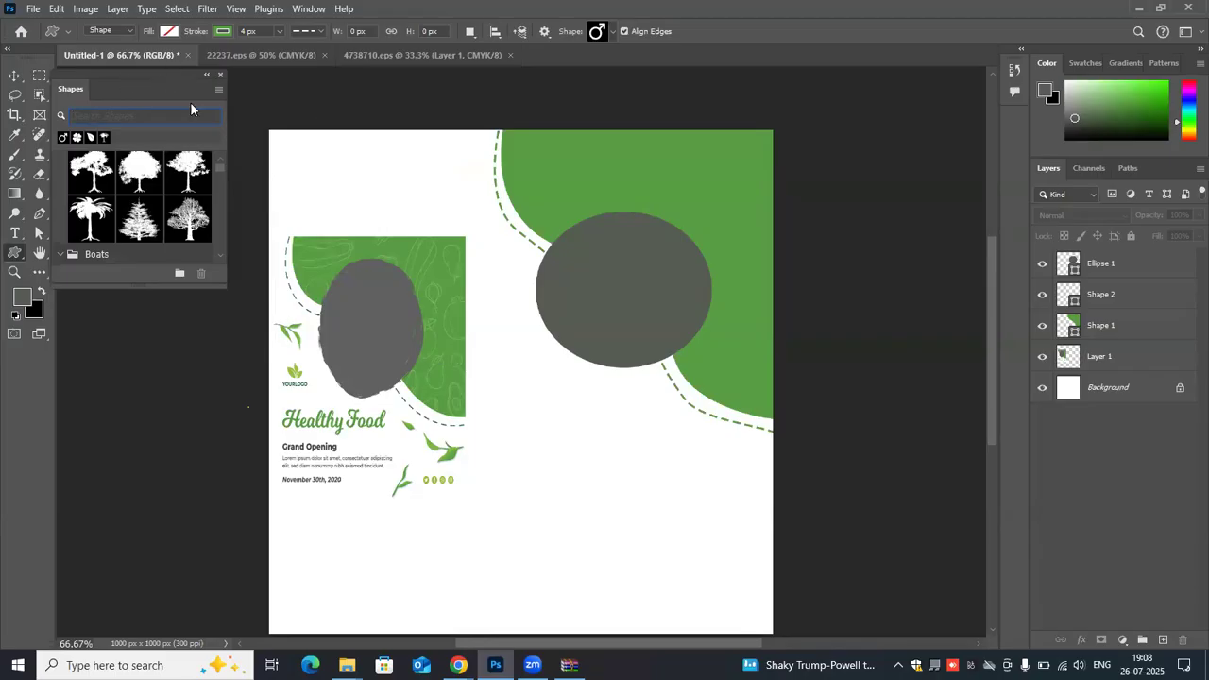
drag(122, 74, 165, 77)
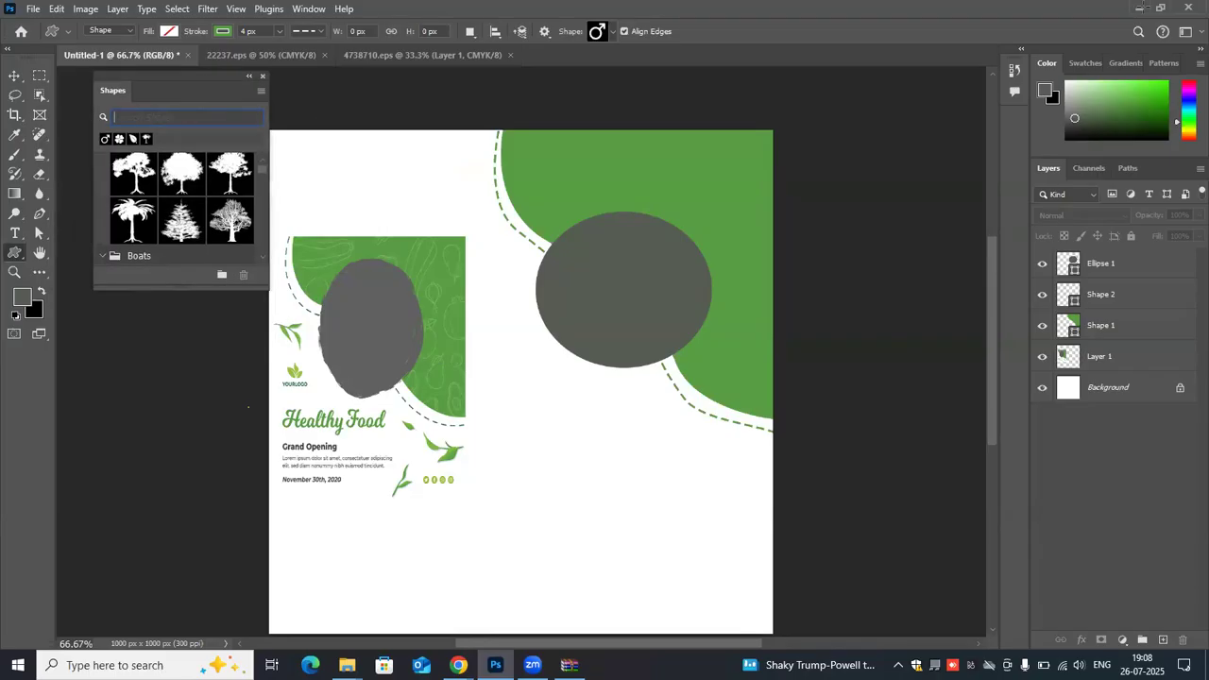
- Switch to the Freepik page in Chrome and clear its previous search query
click(1141, 8)
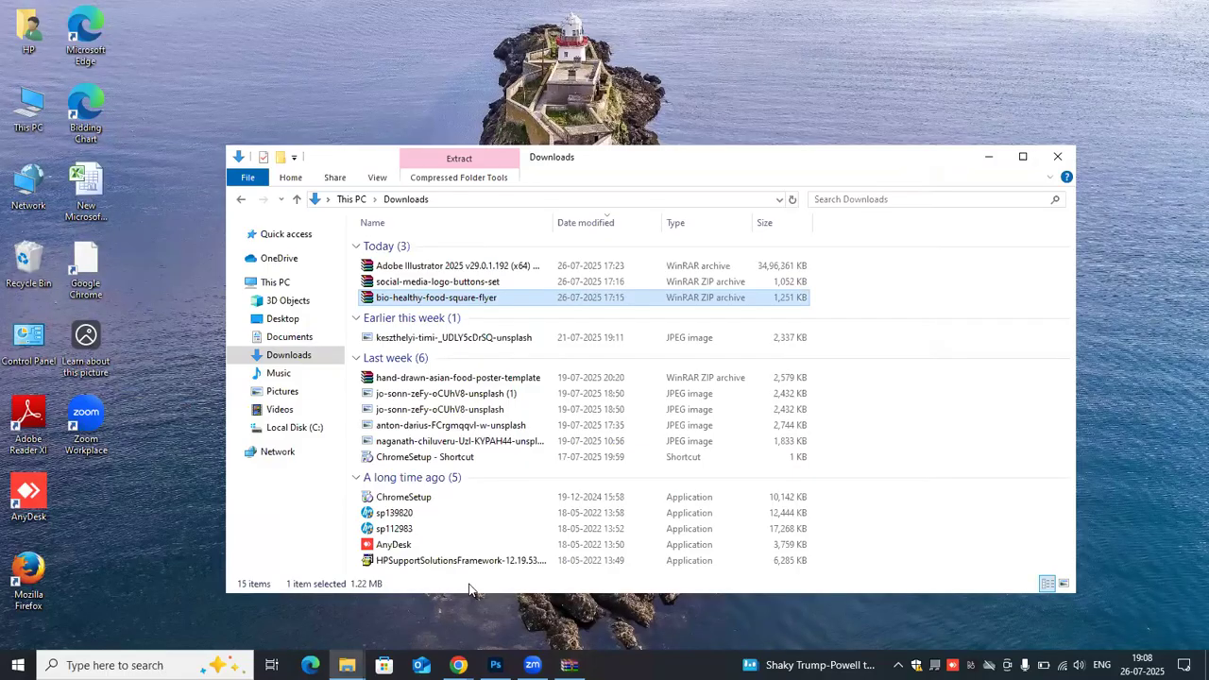
click(459, 665)
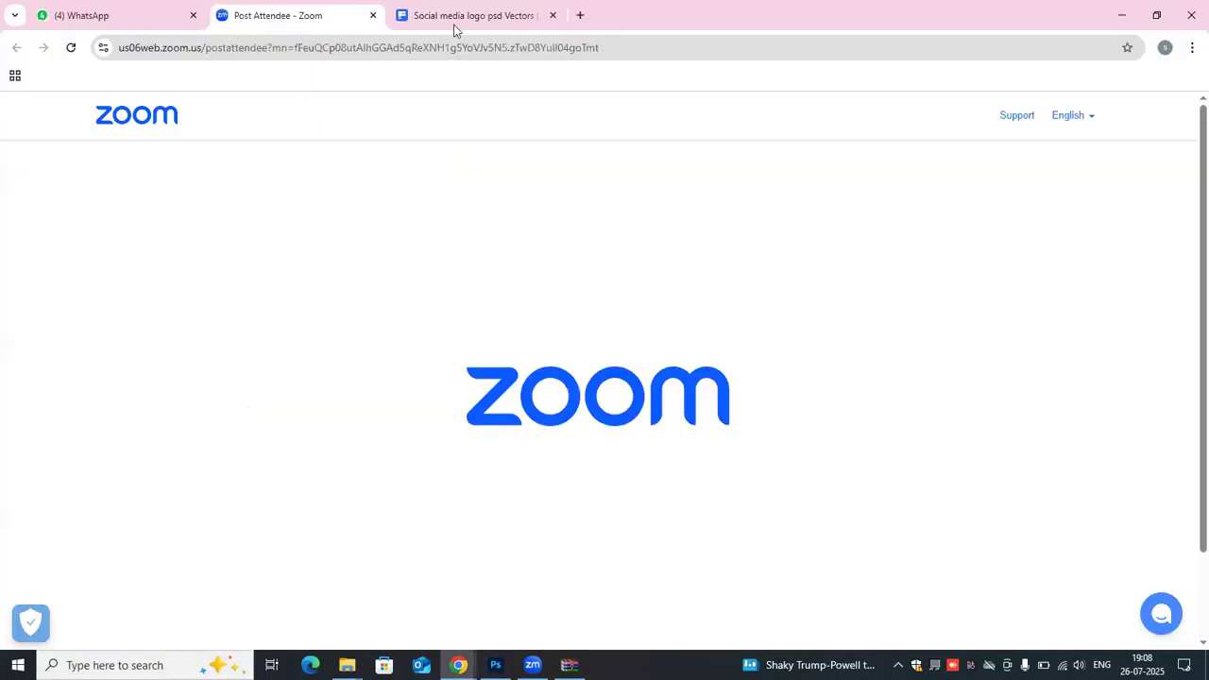
click(454, 17)
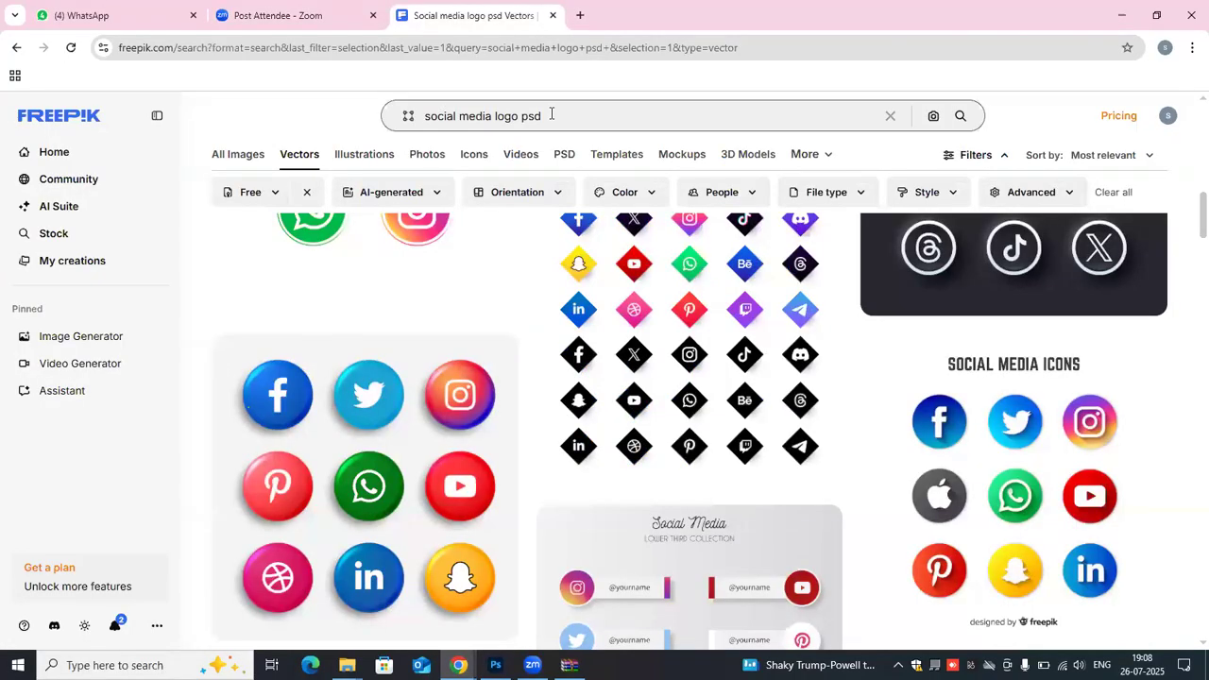
click(552, 114)
key(BackSpace)
key(BackSpace)
key(BackSpace)
key(BackSpace)
key(BackSpace)
key(BackSpace)
key(BackSpace)
key(BackSpace)
key(BackSpace)
key(BackSpace)
key(BackSpace)
key(BackSpace)
key(BackSpace)
key(BackSpace)
key(BackSpace)
key(BackSpace)
key(BackSpace)
key(BackSpace)
key(BackSpace)
key(BackSpace)
key(BackSpace)
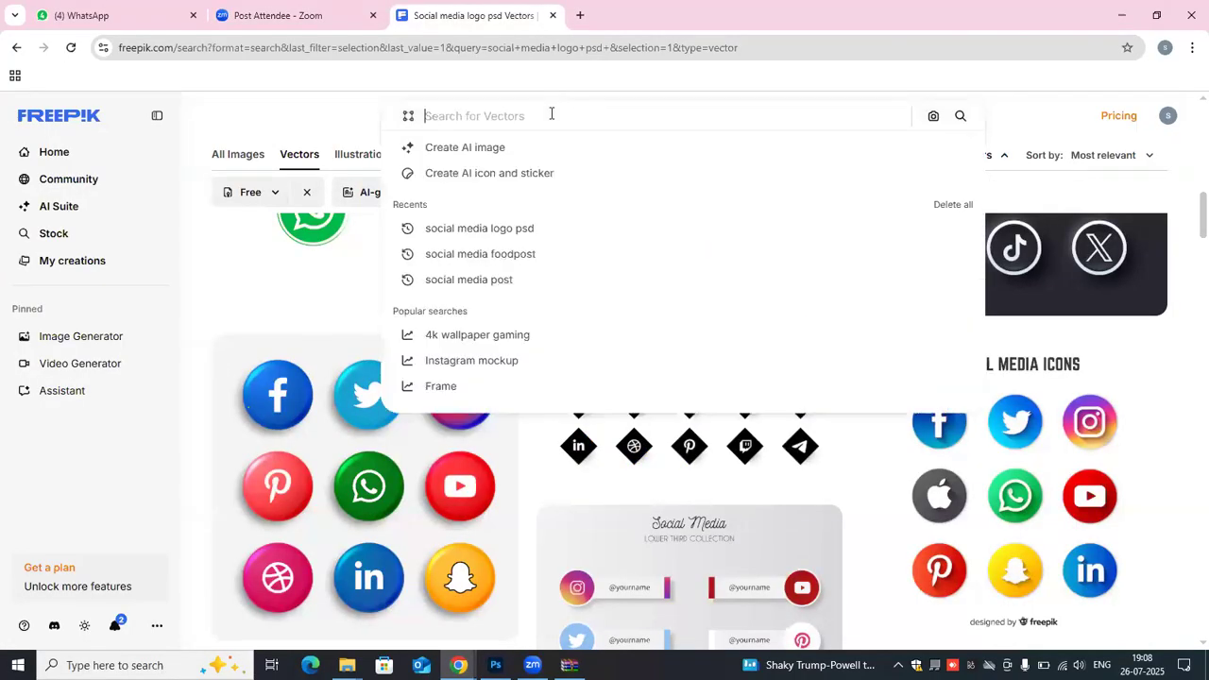
- Search Freepik's vectors for "fruits outline psd file"
text(fr)
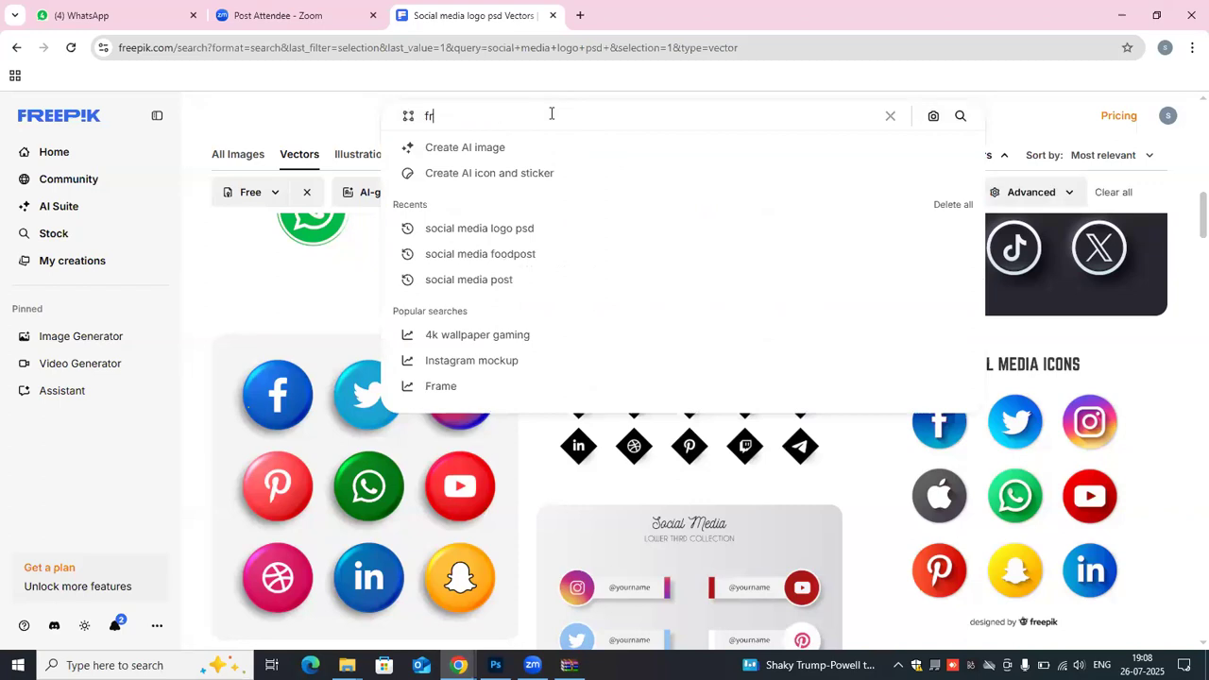
text(uits psd file)
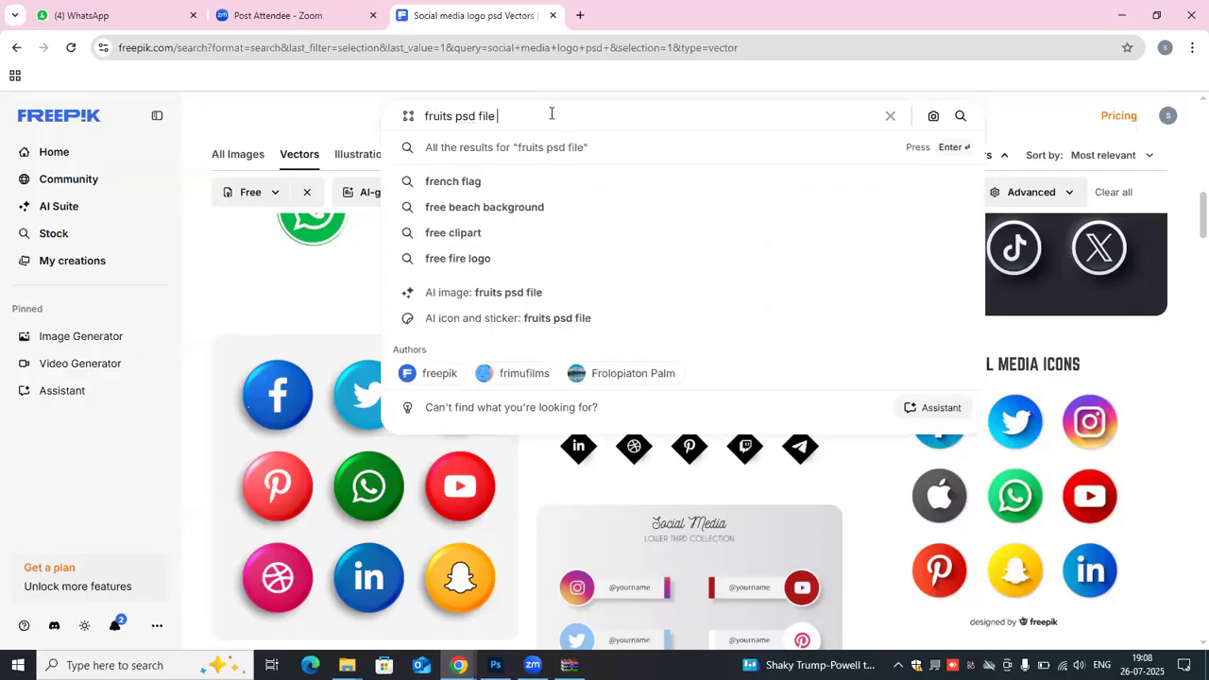
click(453, 116)
text(outline)
key(Return)
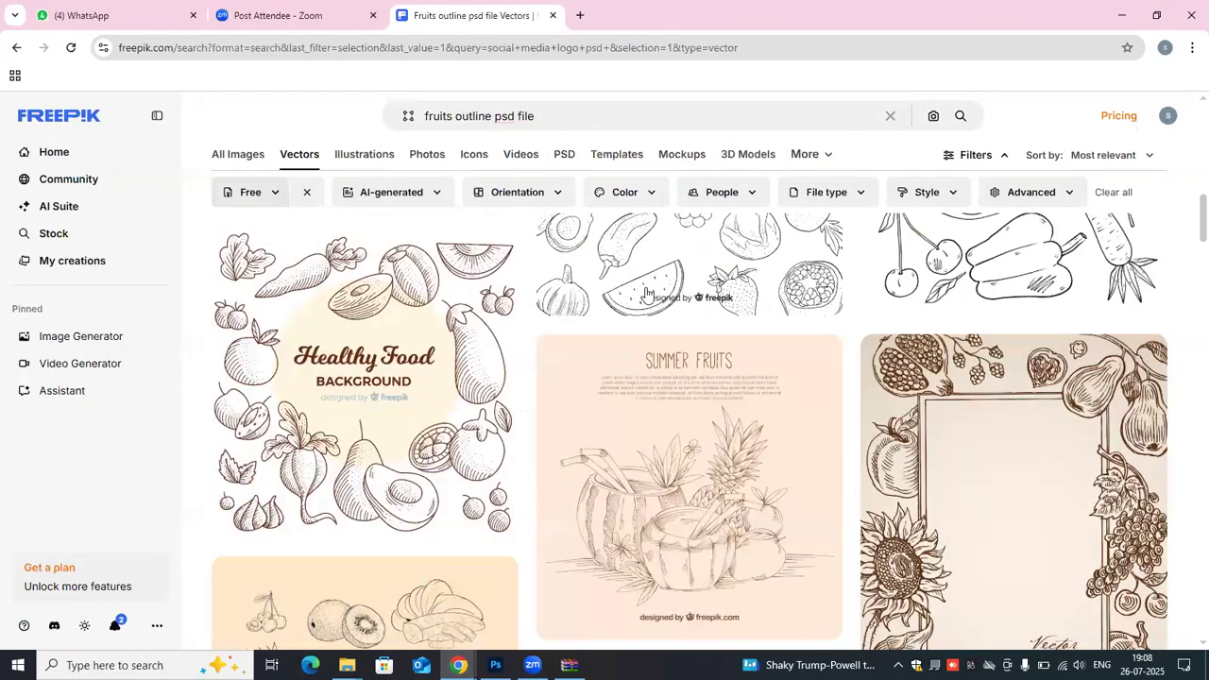
- Look through the fruit outline vectors, previewing the "Engraving hand drawn fruit collection" for suitable line drawings
scroll(699, 344, up, 2)
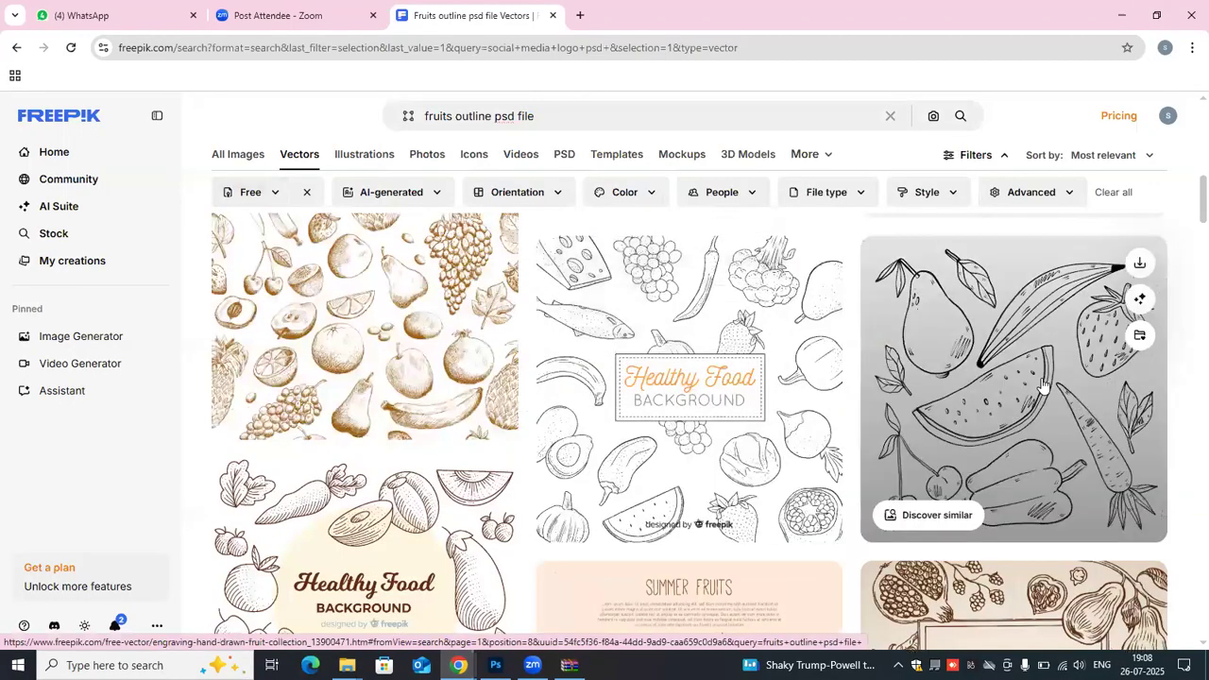
scroll(1043, 385, down, 4)
scroll(1044, 385, down, 4)
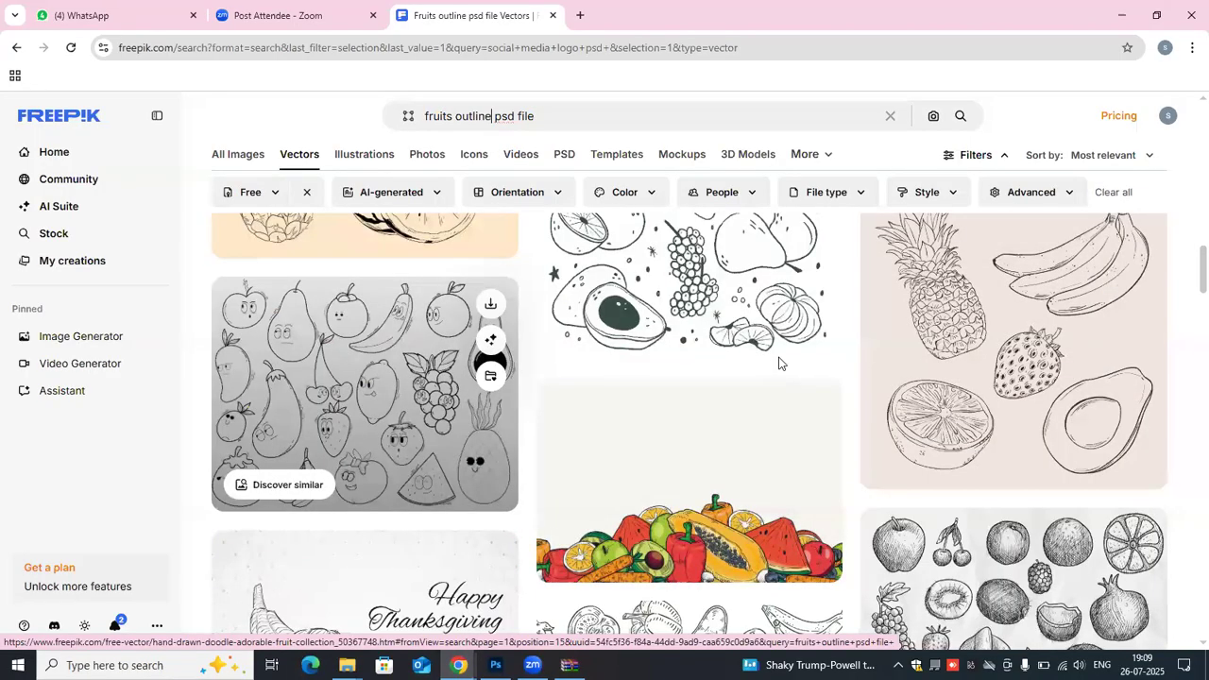
scroll(933, 387, up, 4)
scroll(1018, 378, up, 4)
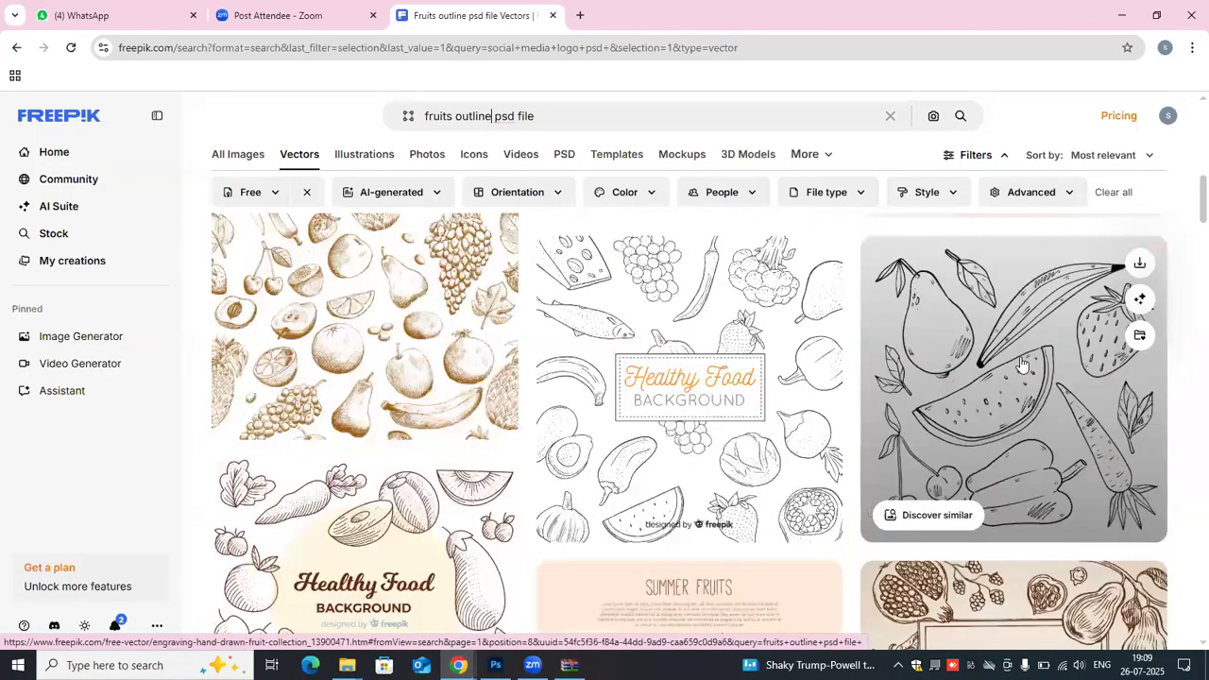
scroll(1020, 363, down, 6)
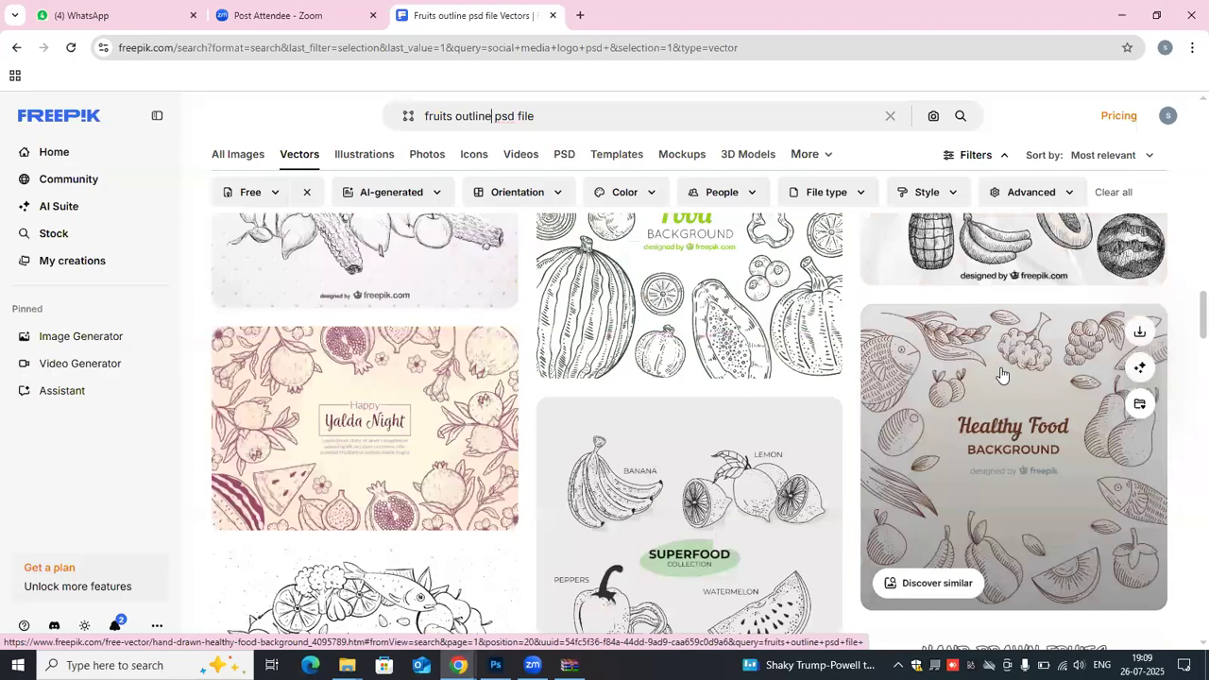
scroll(1002, 375, up, 5)
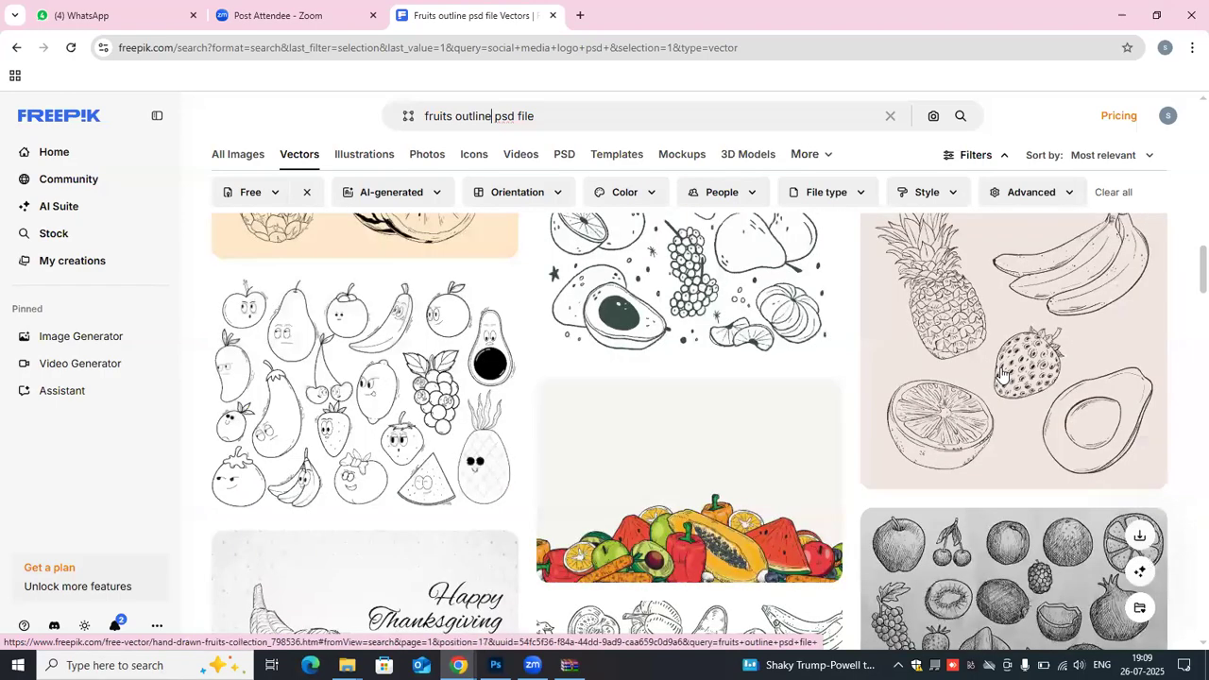
scroll(992, 363, down, 3)
scroll(982, 349, up, 5)
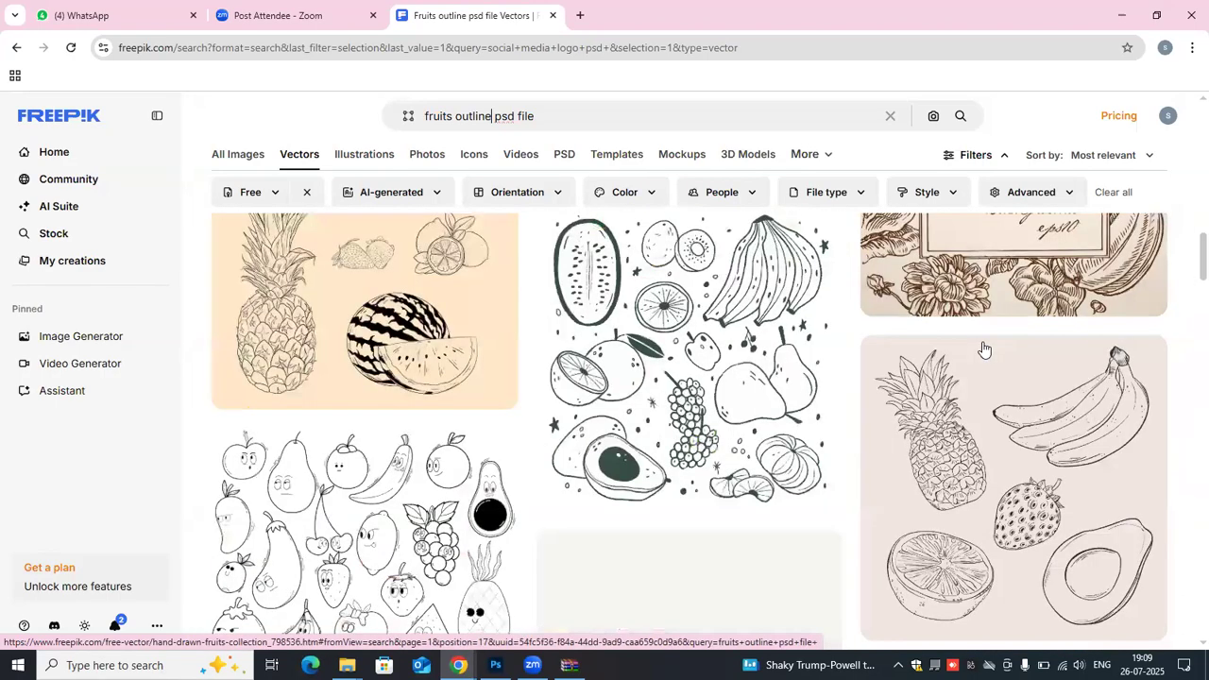
scroll(983, 350, up, 3)
scroll(988, 340, up, 3)
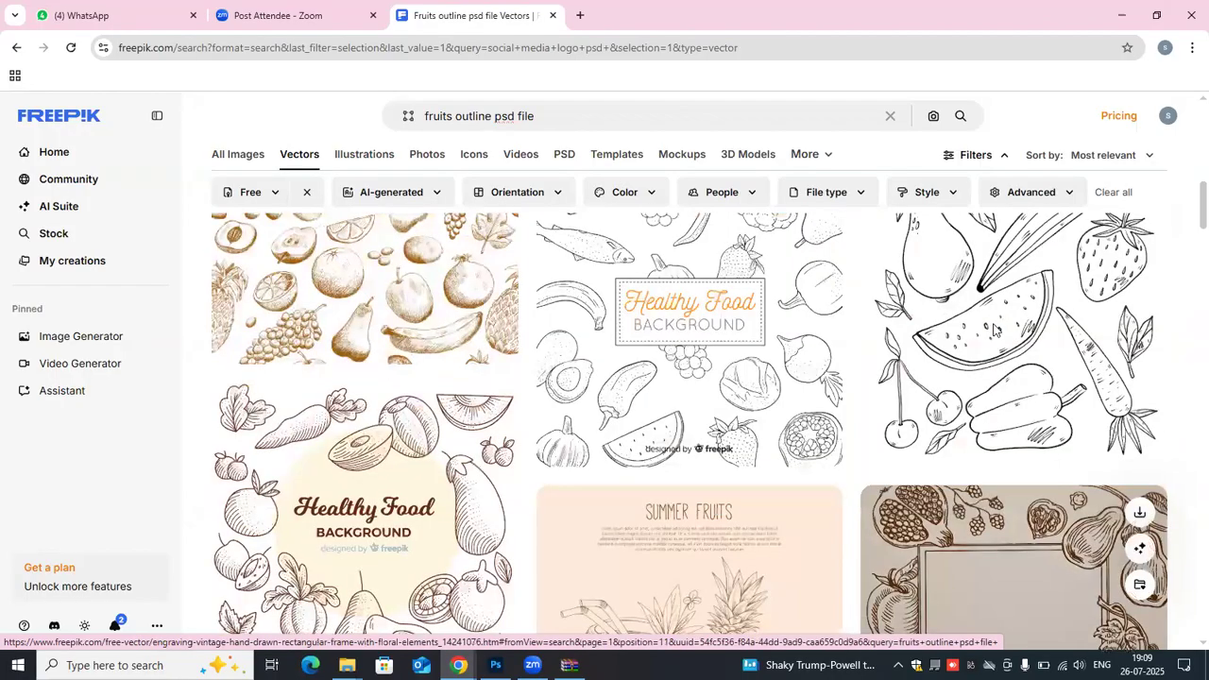
click(993, 325)
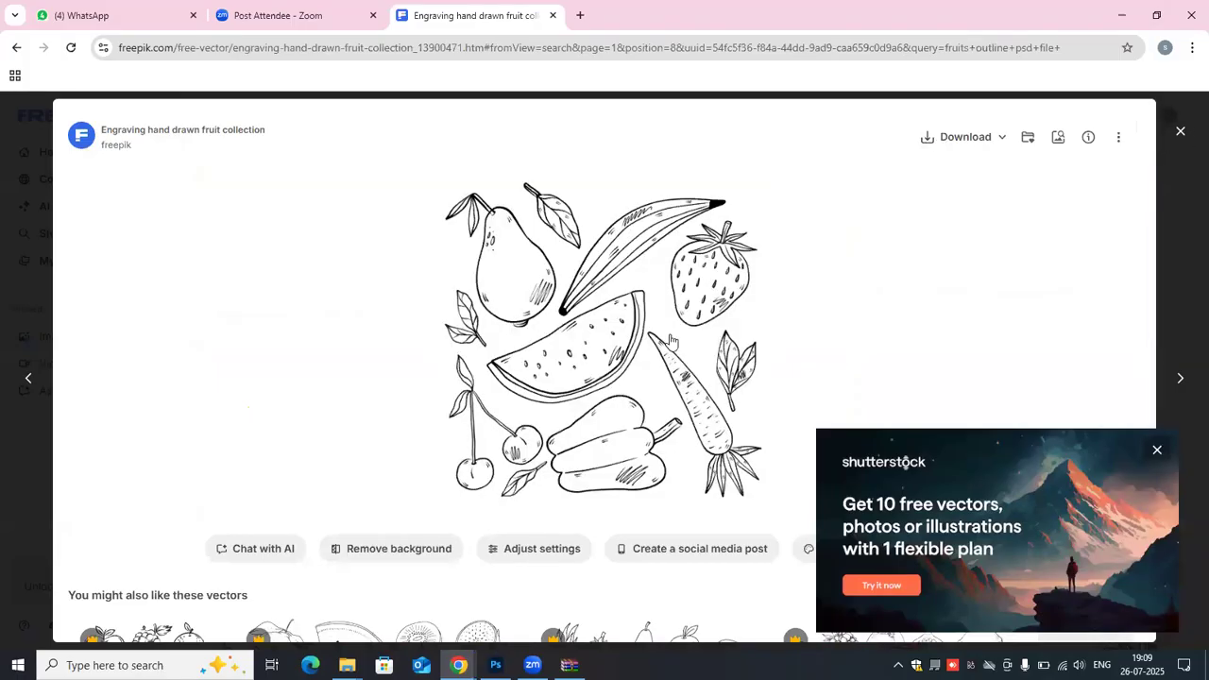
key(Escape)
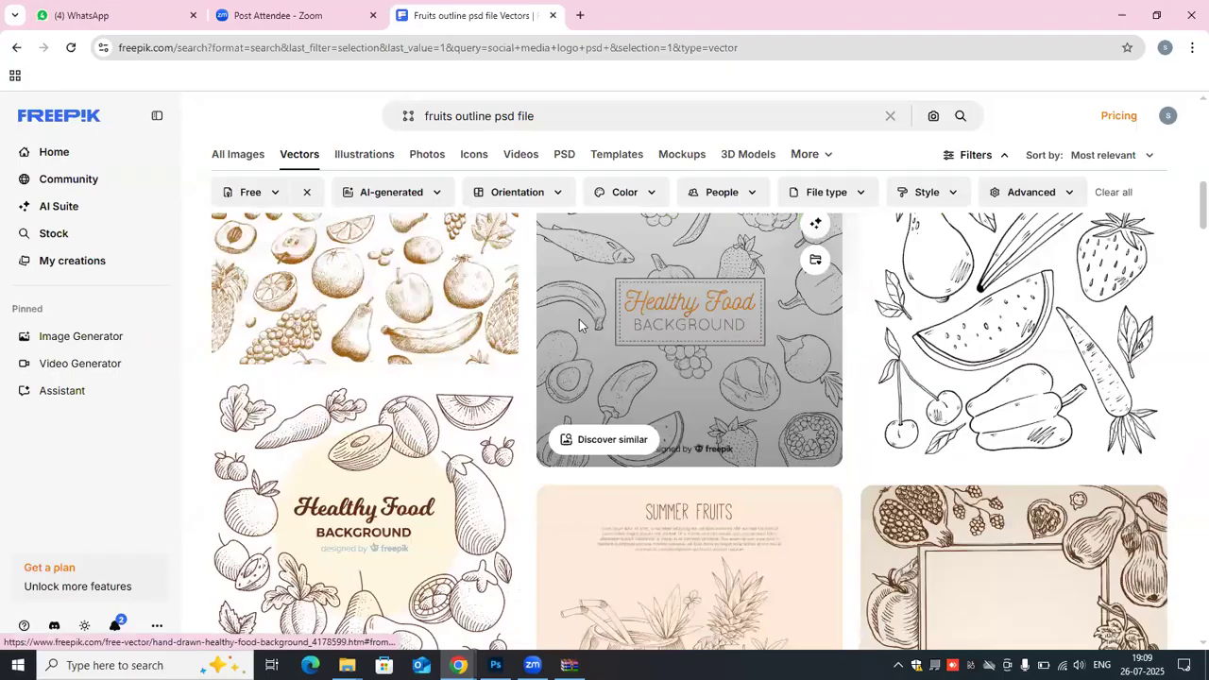
- Open the "Hand drawn healthy food background" vector and download it as a ZIP
click(579, 319)
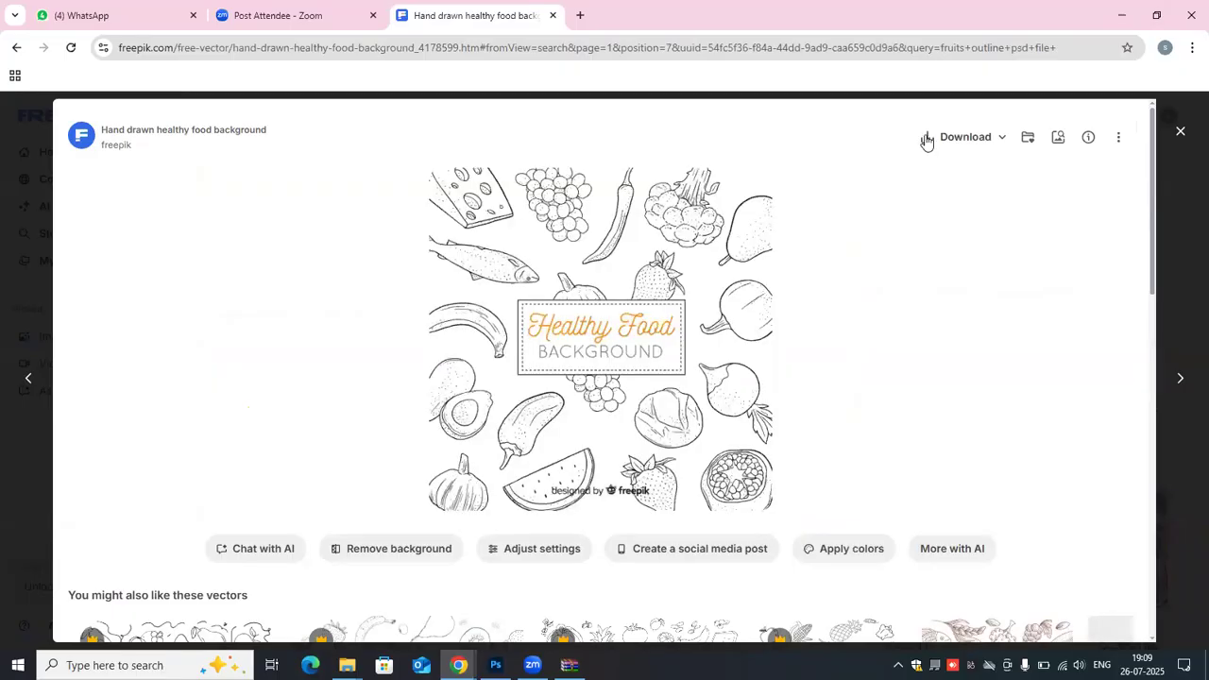
click(927, 141)
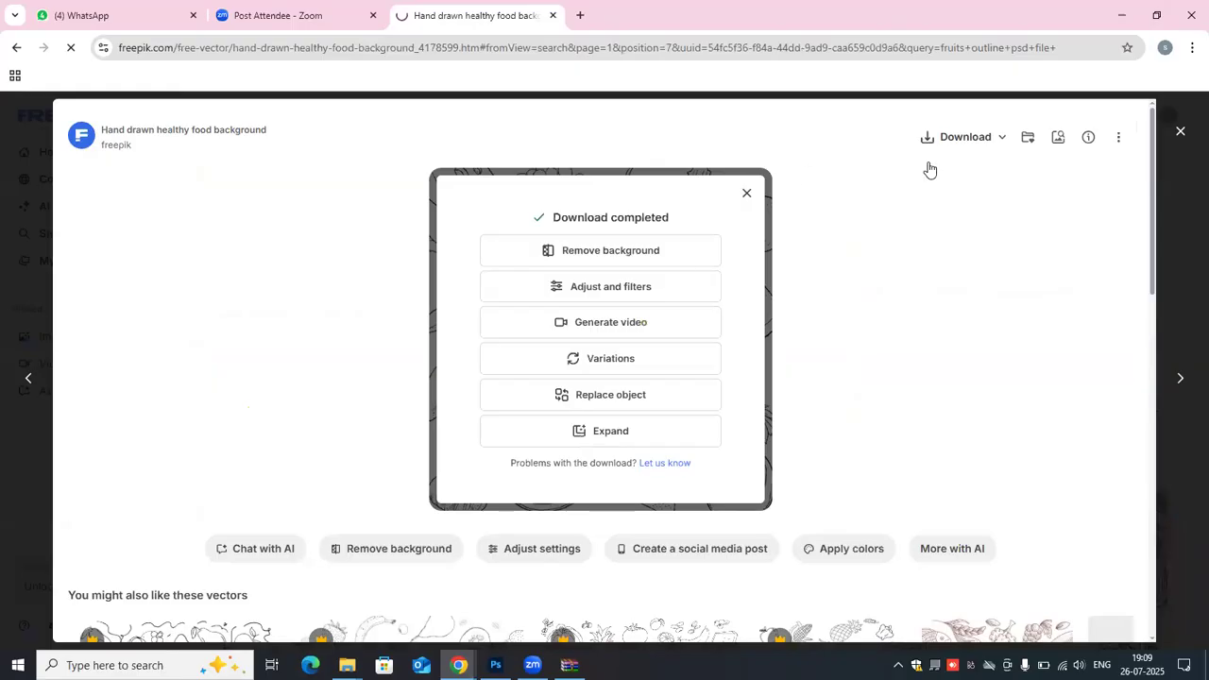
click(1002, 140)
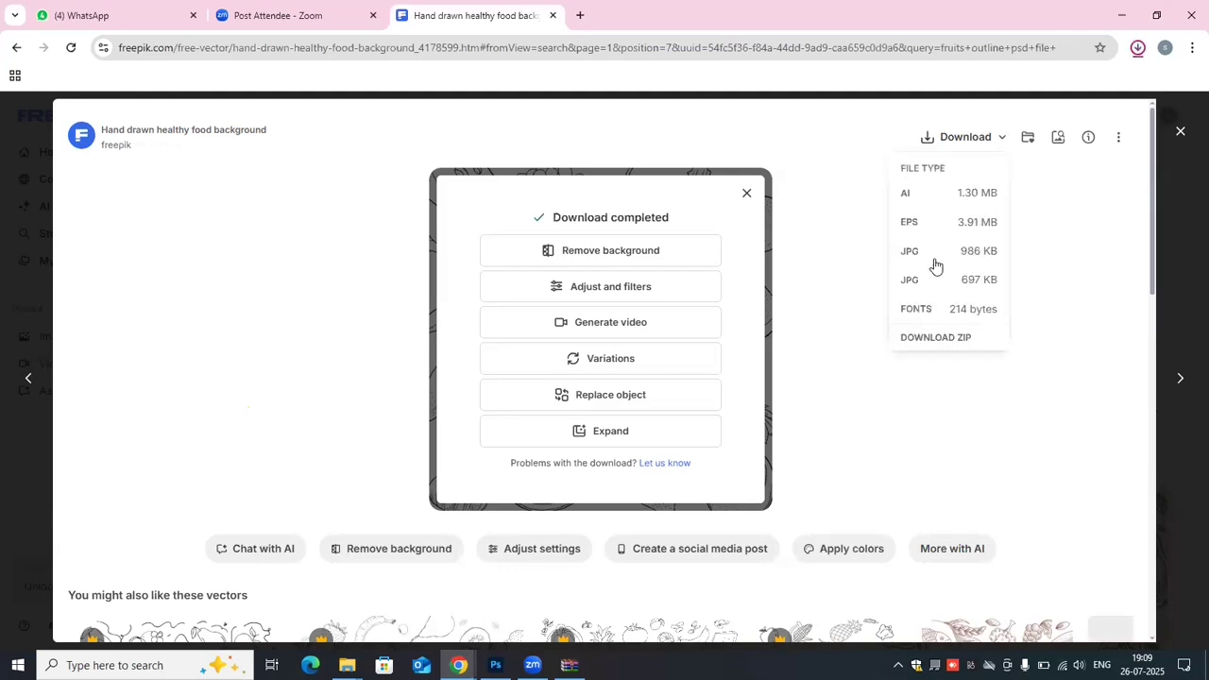
click(937, 338)
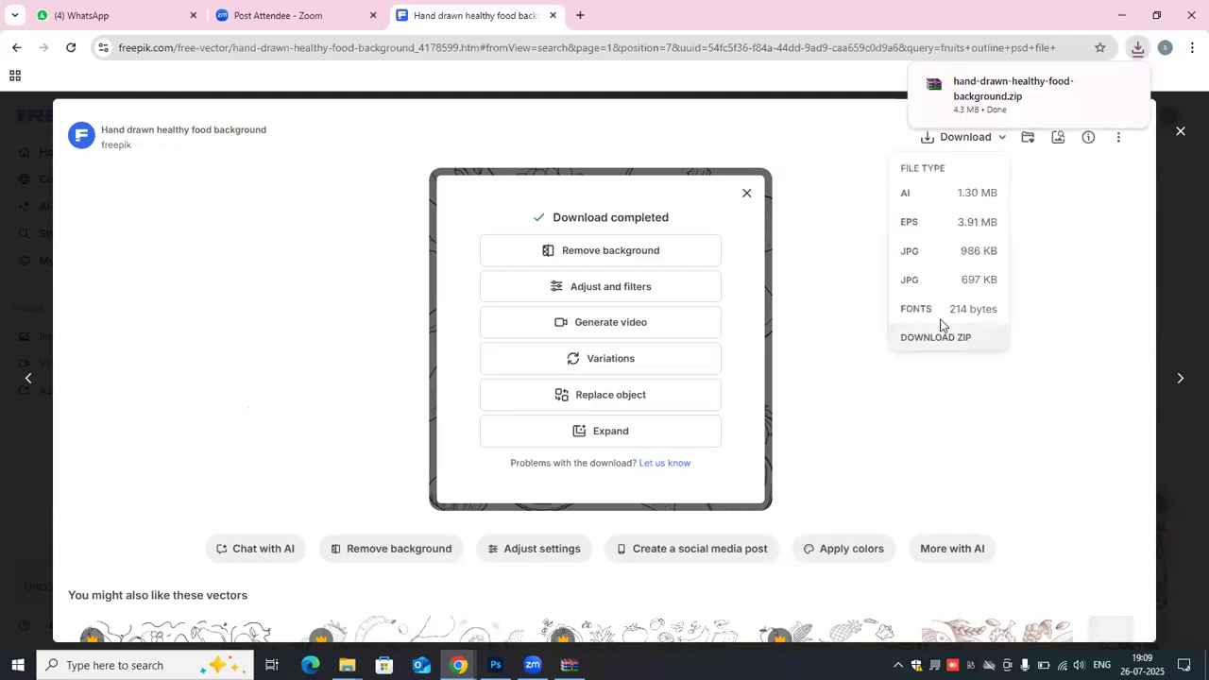
click(1065, 219)
- Open the downloaded hand-drawn-healthy-food-background archive from the Downloads folder and reposition its window
click(1121, 15)
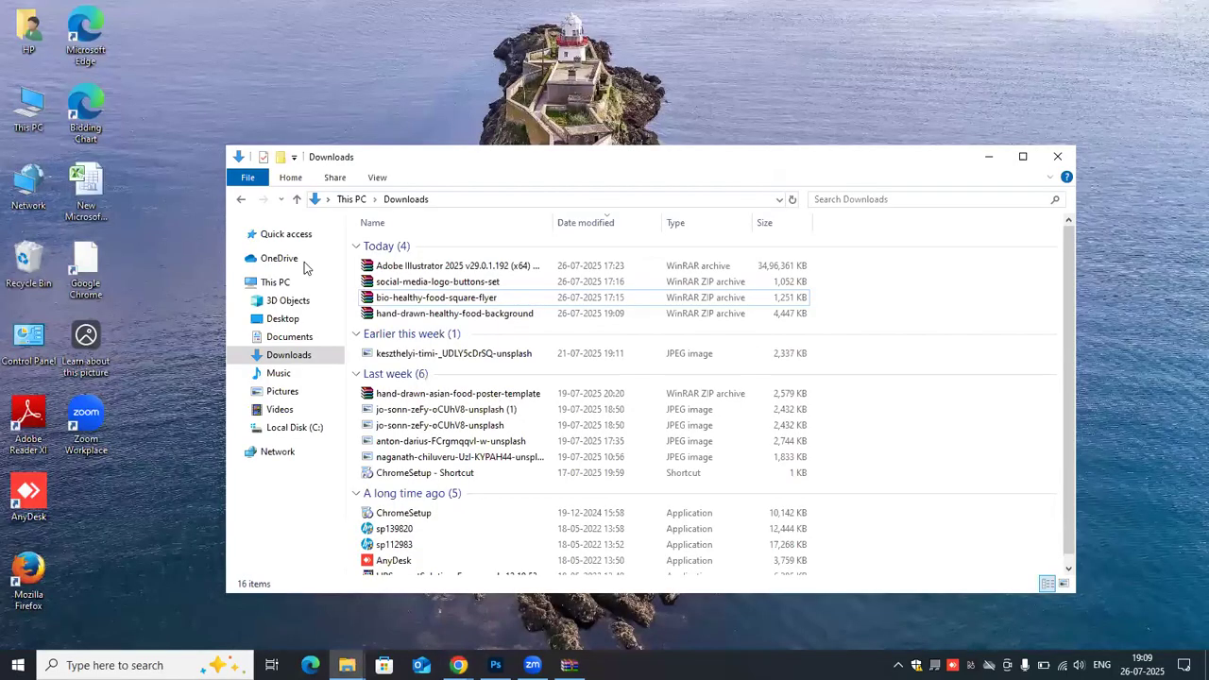
click(288, 355)
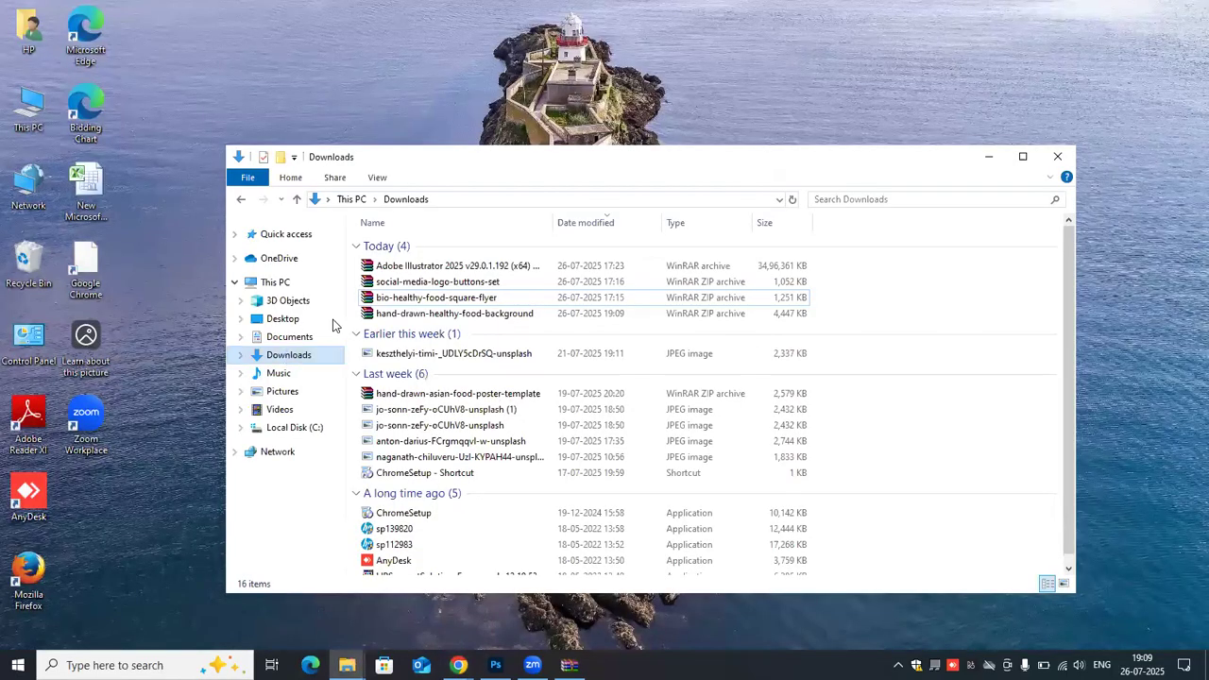
double_click(426, 268)
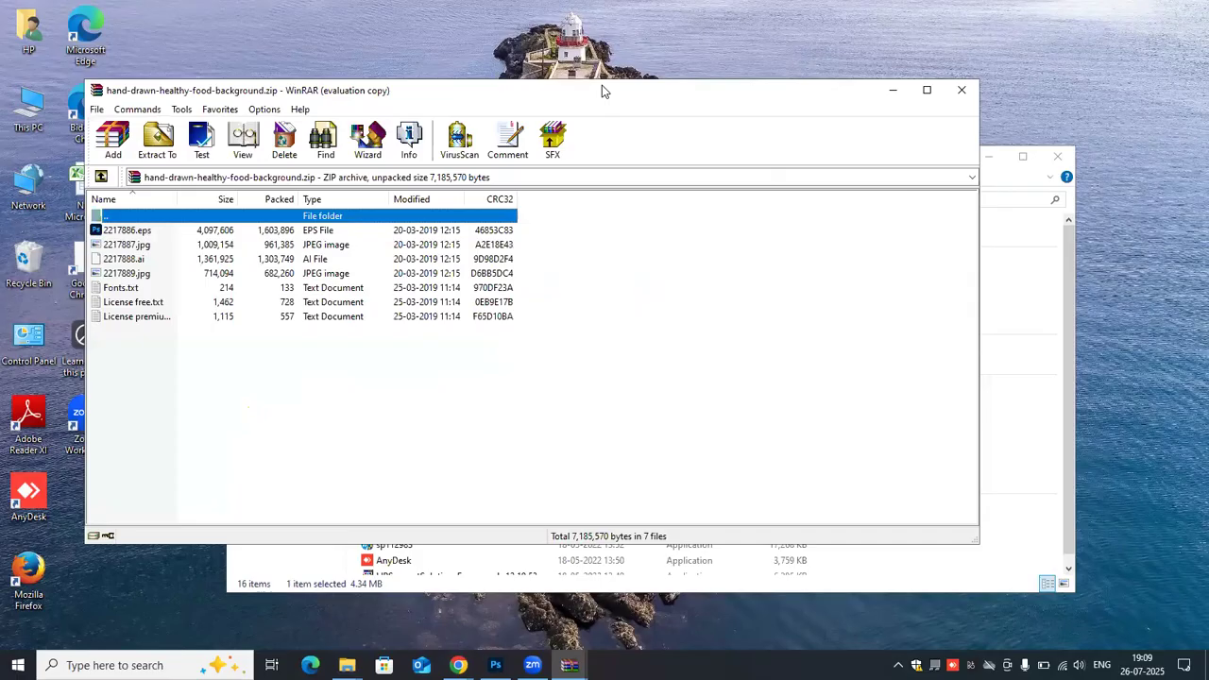
drag(604, 92, 757, 71)
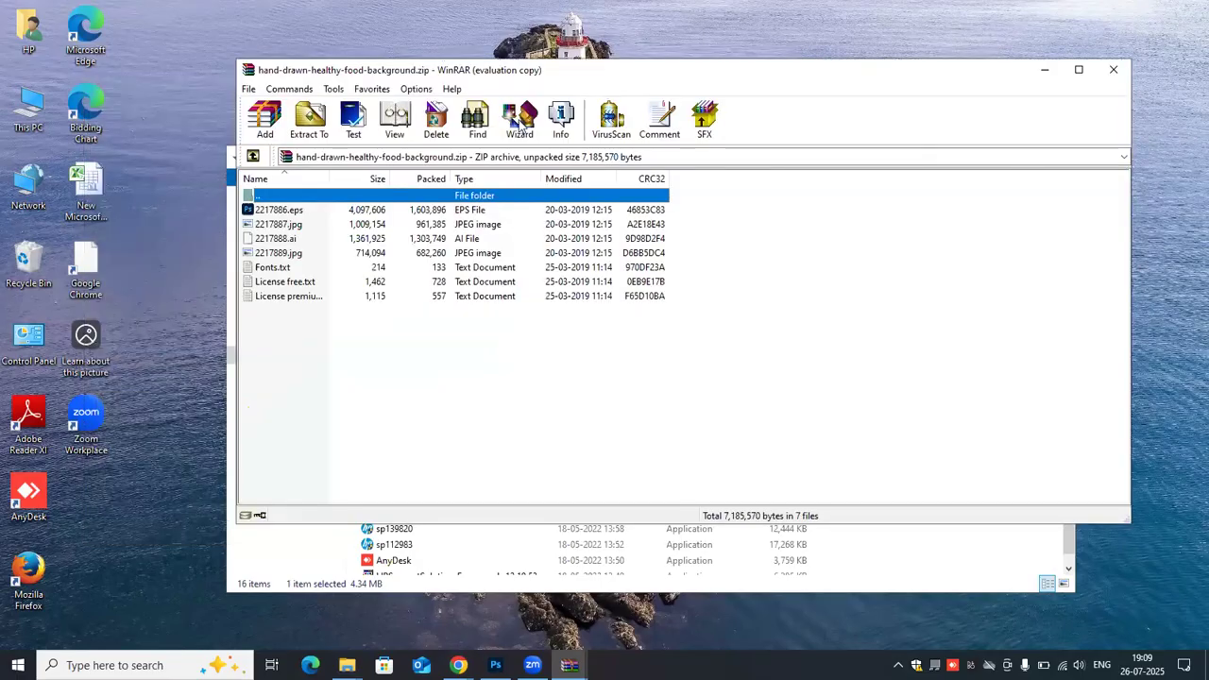
- Open 2217886.eps in Photoshop, rasterized at 5335 by 2083 pixels, 300 pixels/inch, CMYK Color, and move the Shapes panel aside
click(283, 210)
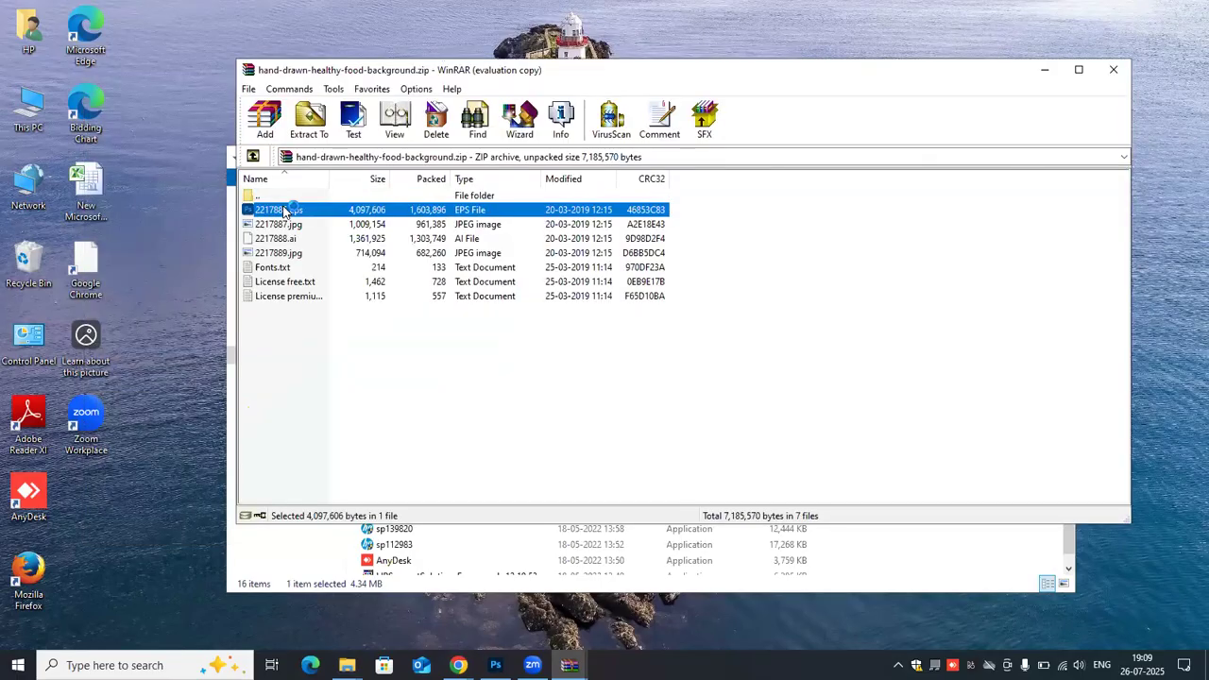
double_click(283, 210)
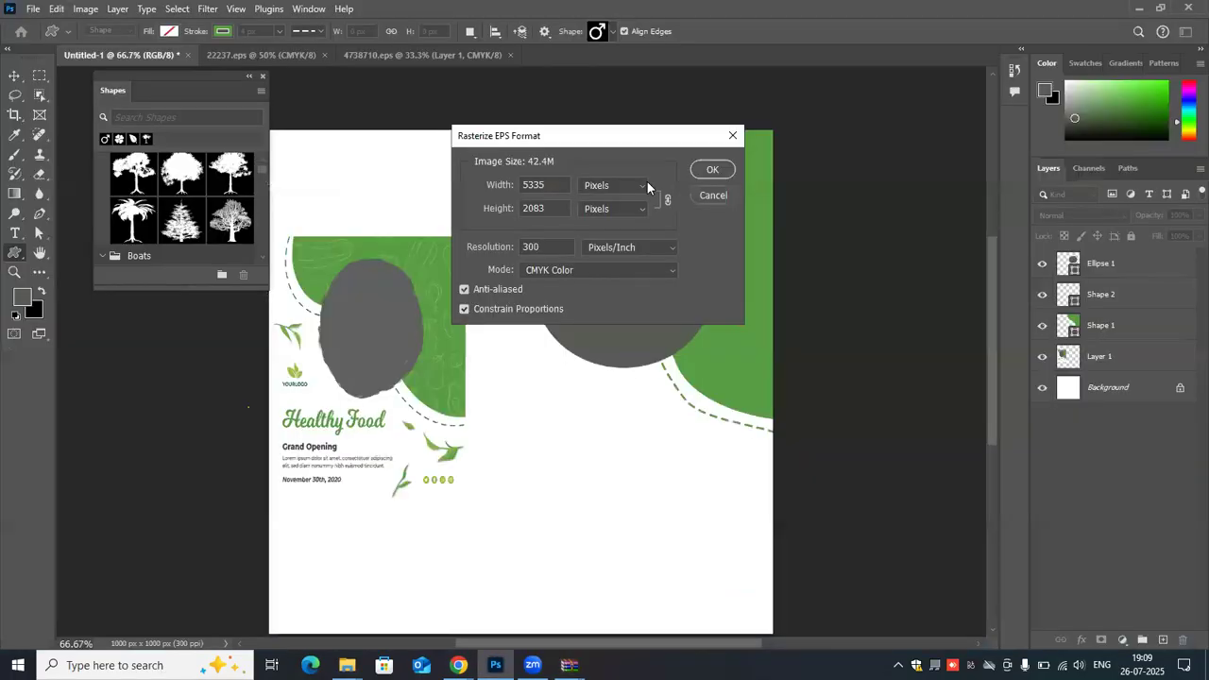
click(697, 170)
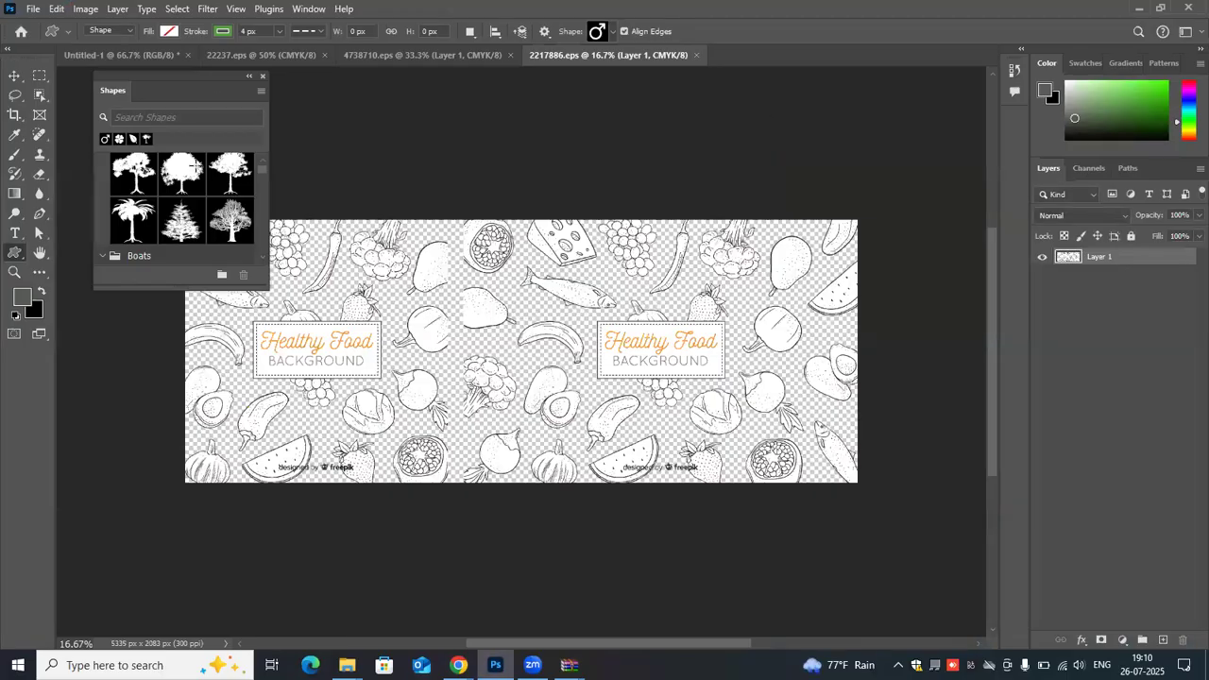
drag(770, 115, 771, 115)
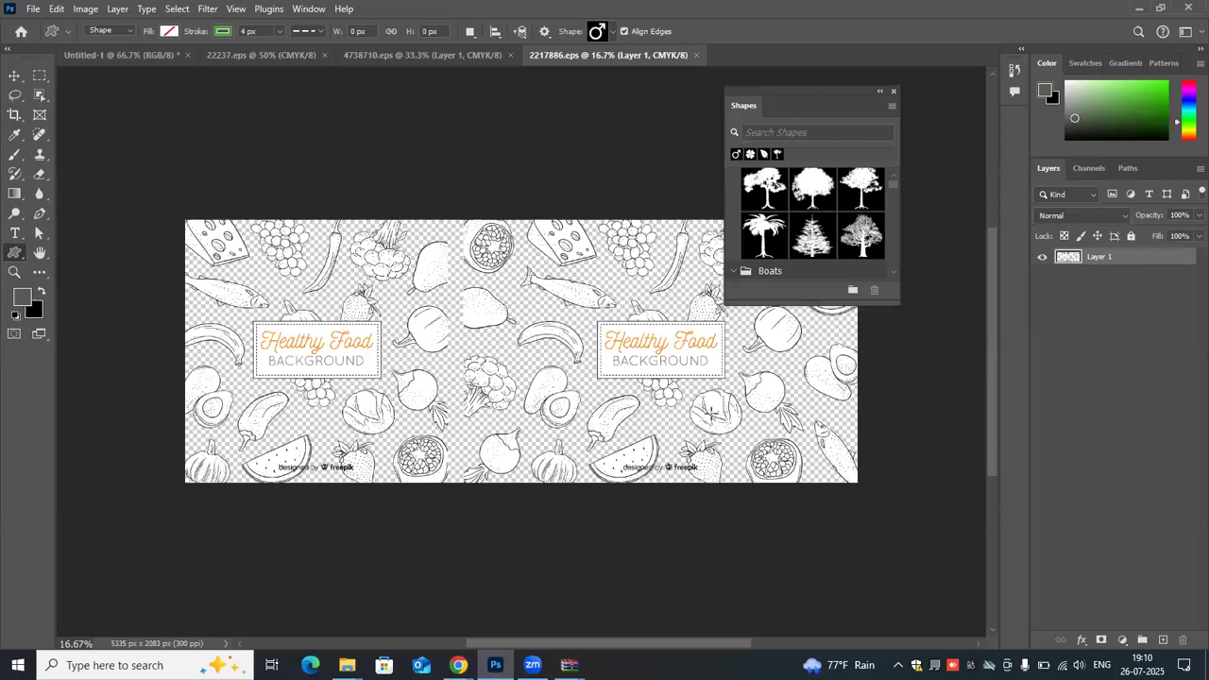
- Select the leftmost banana drawing using the Quick Selection tool with a much smaller brush, and switch to the Move tool
click(39, 96)
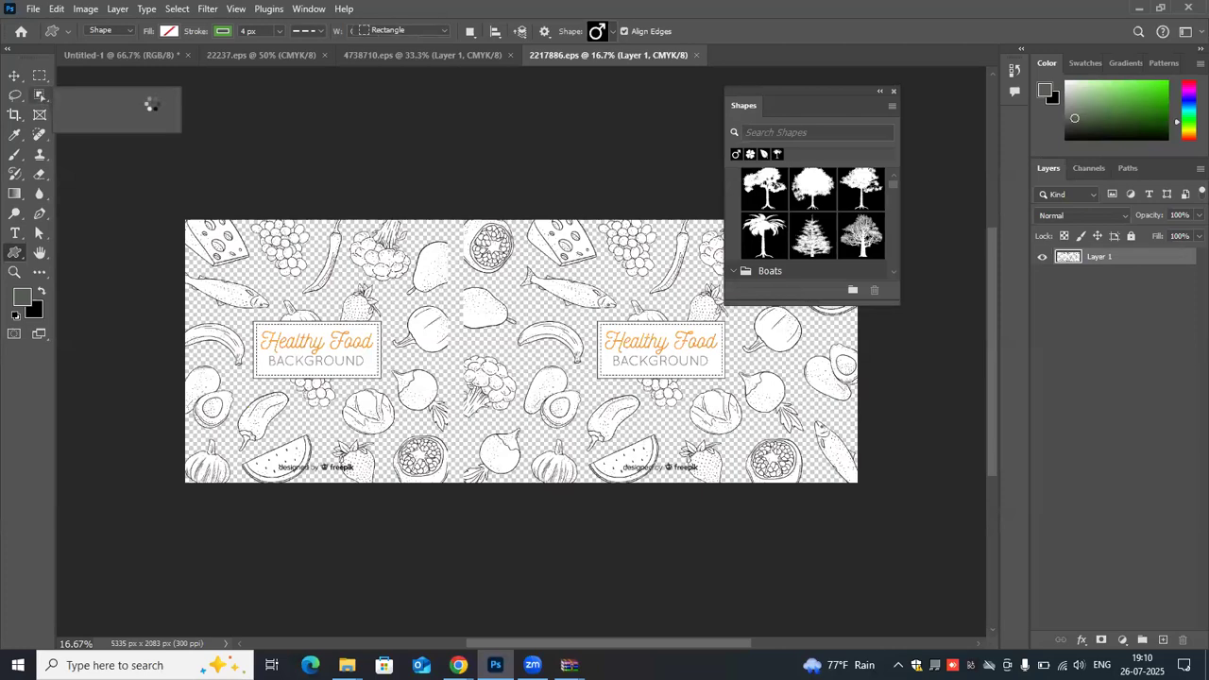
click(101, 111)
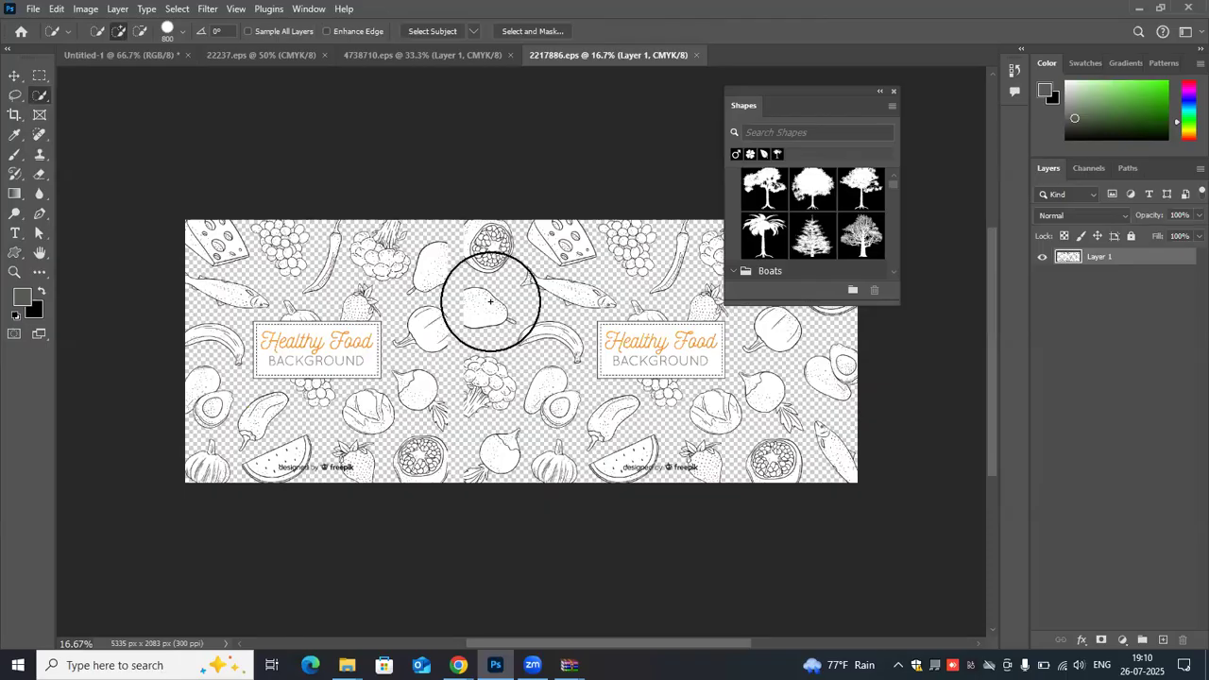
key(bracketleft)
key(bracketleft)
key(bracketleft)
key(bracketleft)
key(bracketleft)
key(bracketleft)
key(bracketleft)
key(bracketleft)
key(bracketleft)
key(bracketleft)
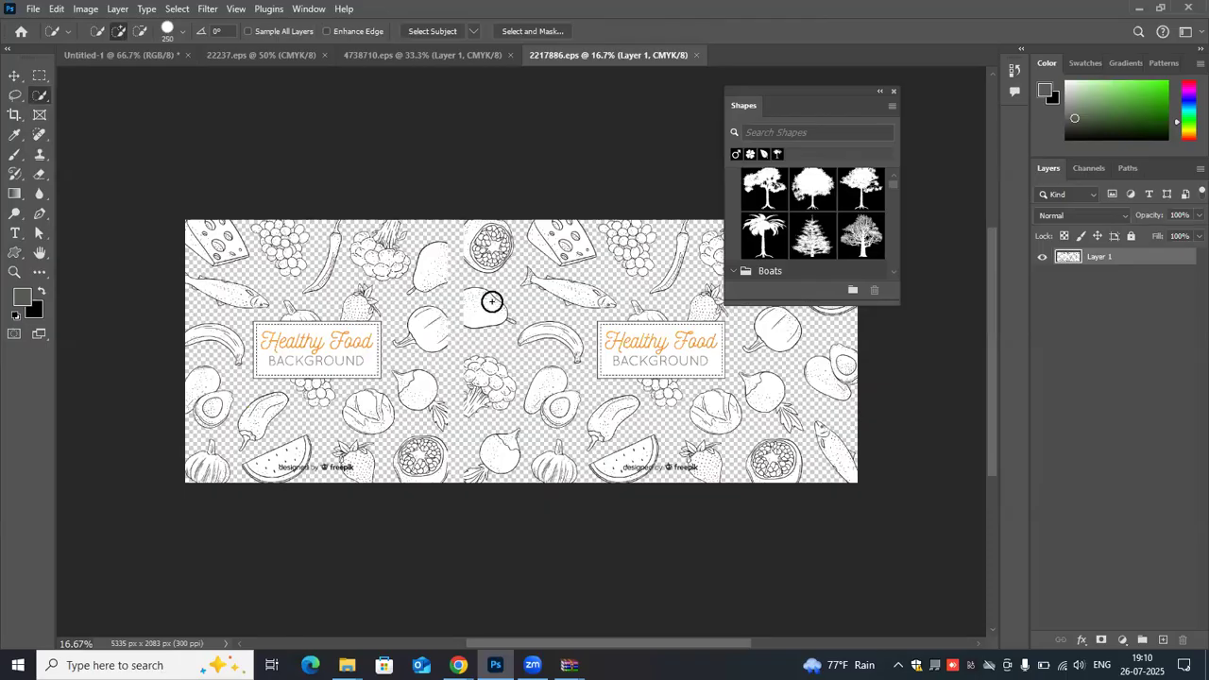
key(bracketleft)
key(bracketleft)
key(bracketleft)
key(bracketleft)
key(bracketleft)
key(bracketleft)
key(bracketleft)
key(bracketleft)
click(198, 315)
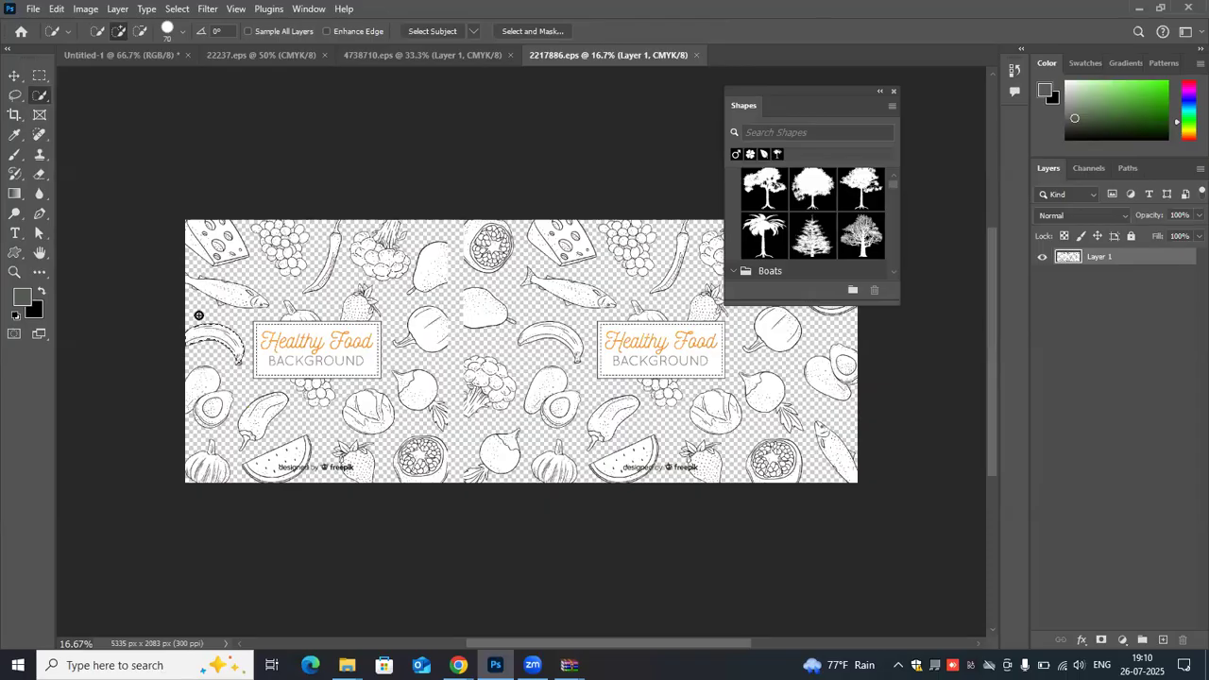
click(15, 80)
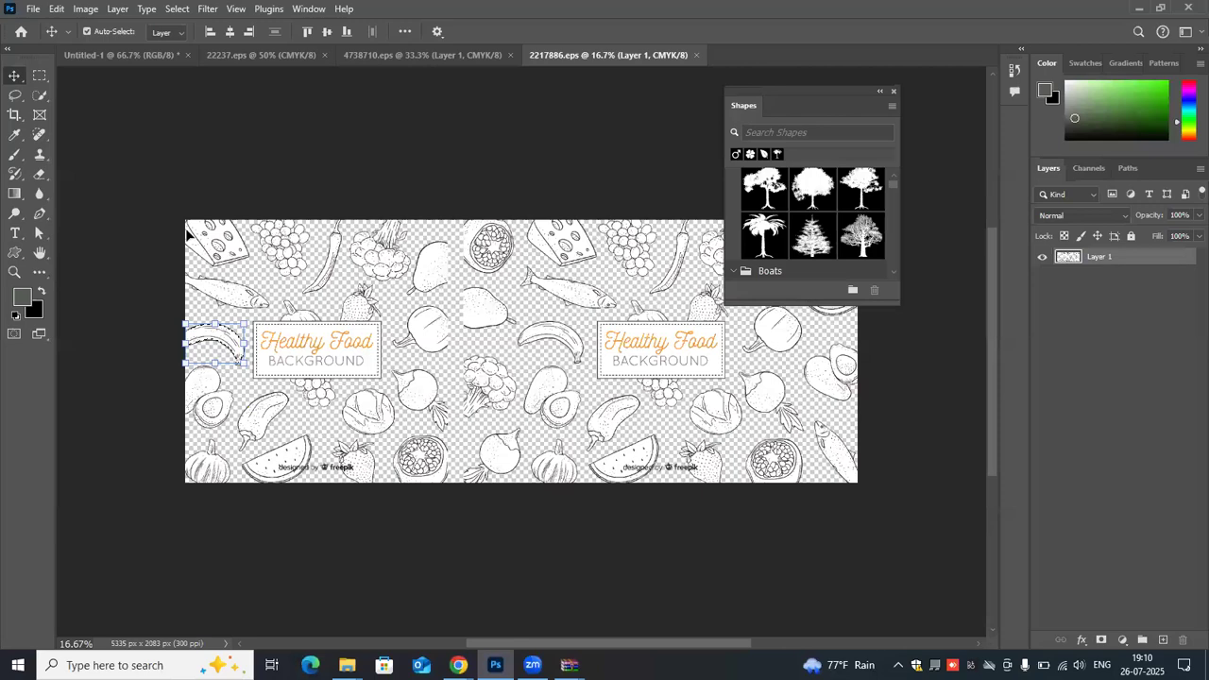
- Copy the selected banana drawing into the Untitled-1 document and reposition it on the white area below the gray ellipse
drag(160, 64, 556, 172)
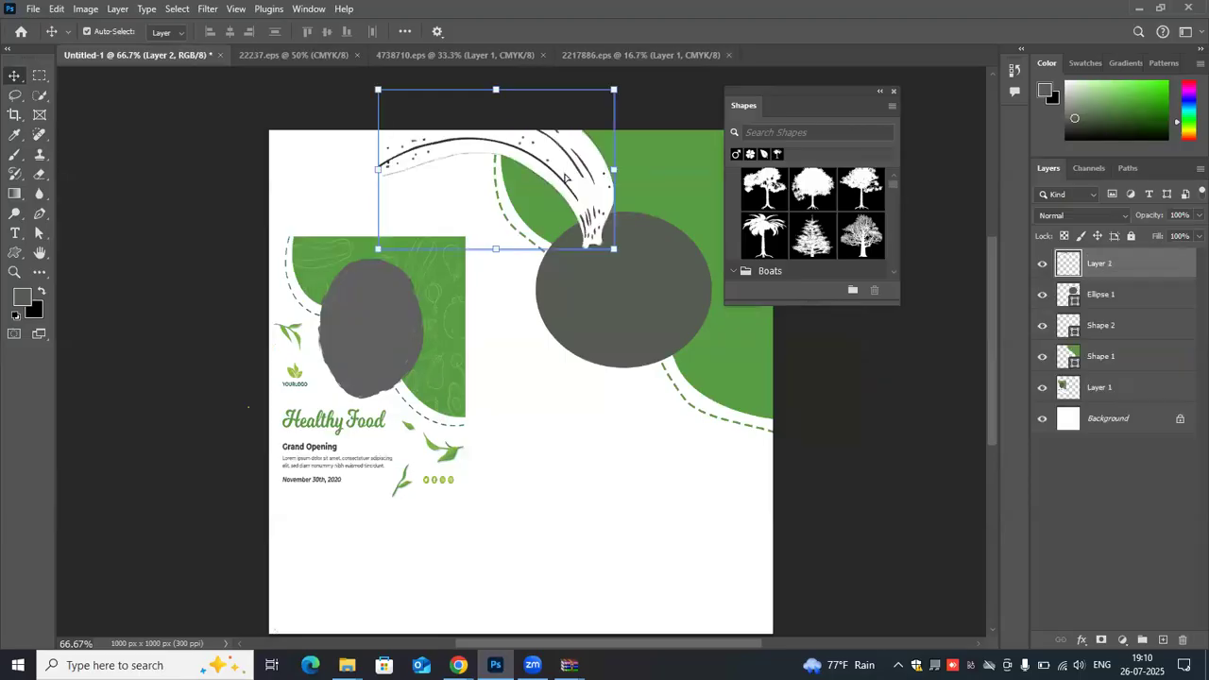
drag(591, 229, 591, 231)
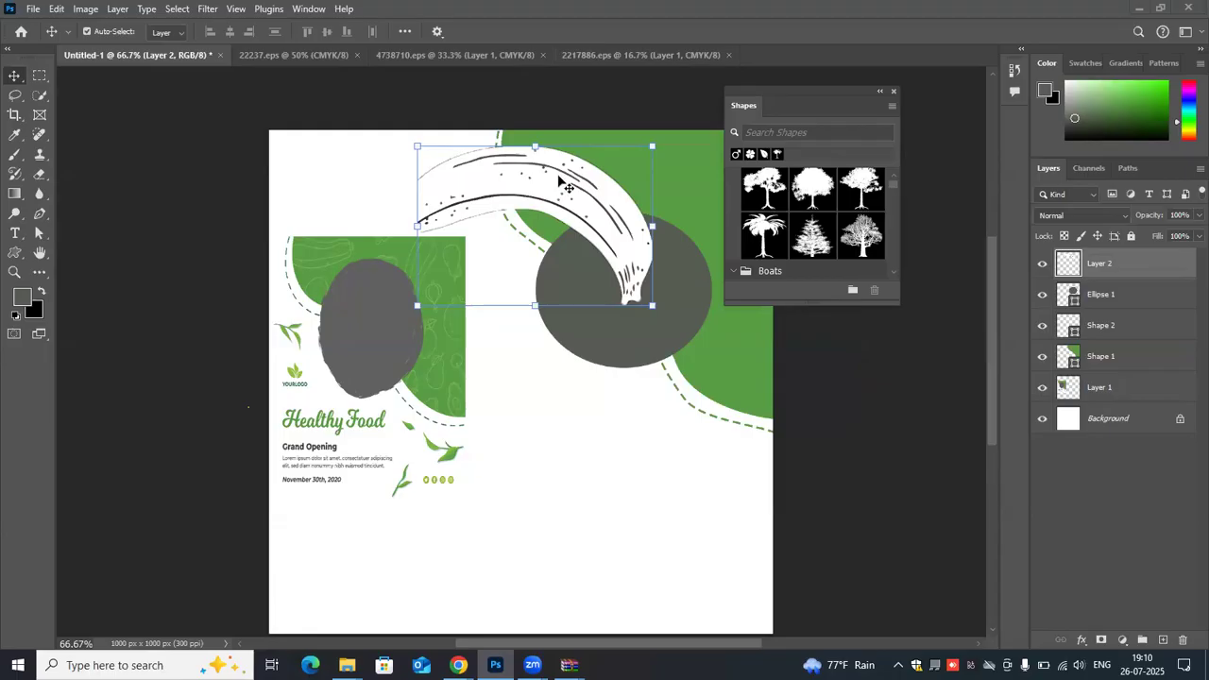
mouse_move(543, 207)
mouse_down()
mouse_move(641, 204)
mouse_move(644, 184)
mouse_up()
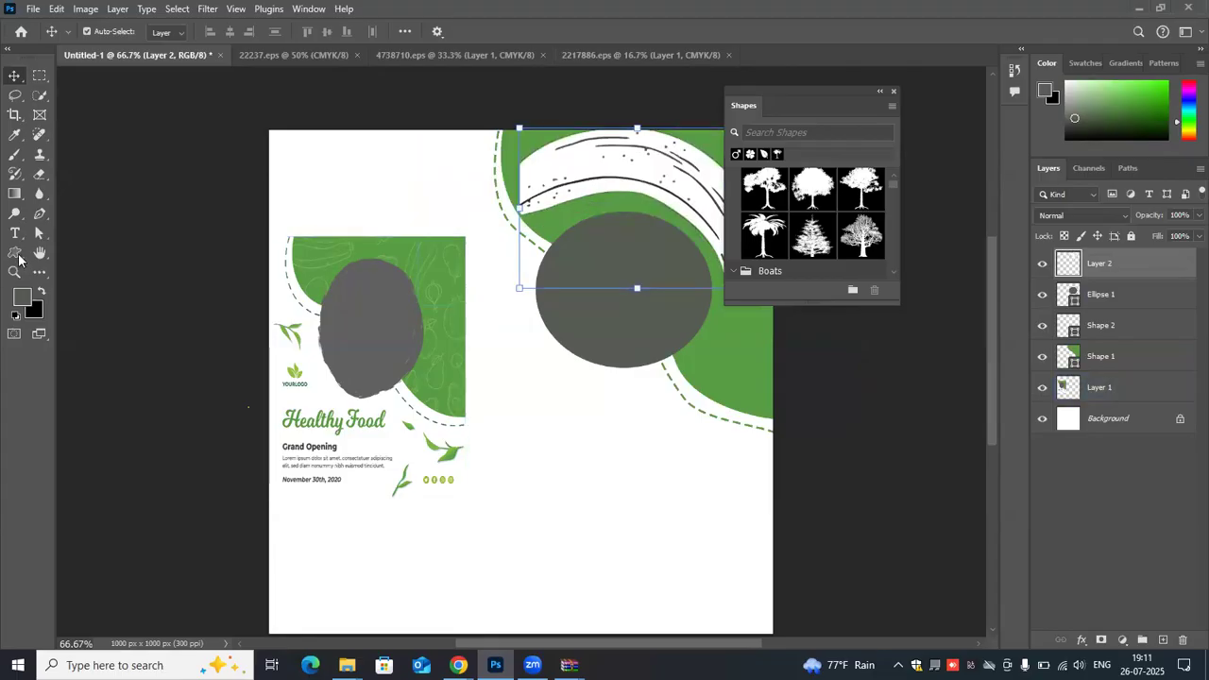
click(15, 252)
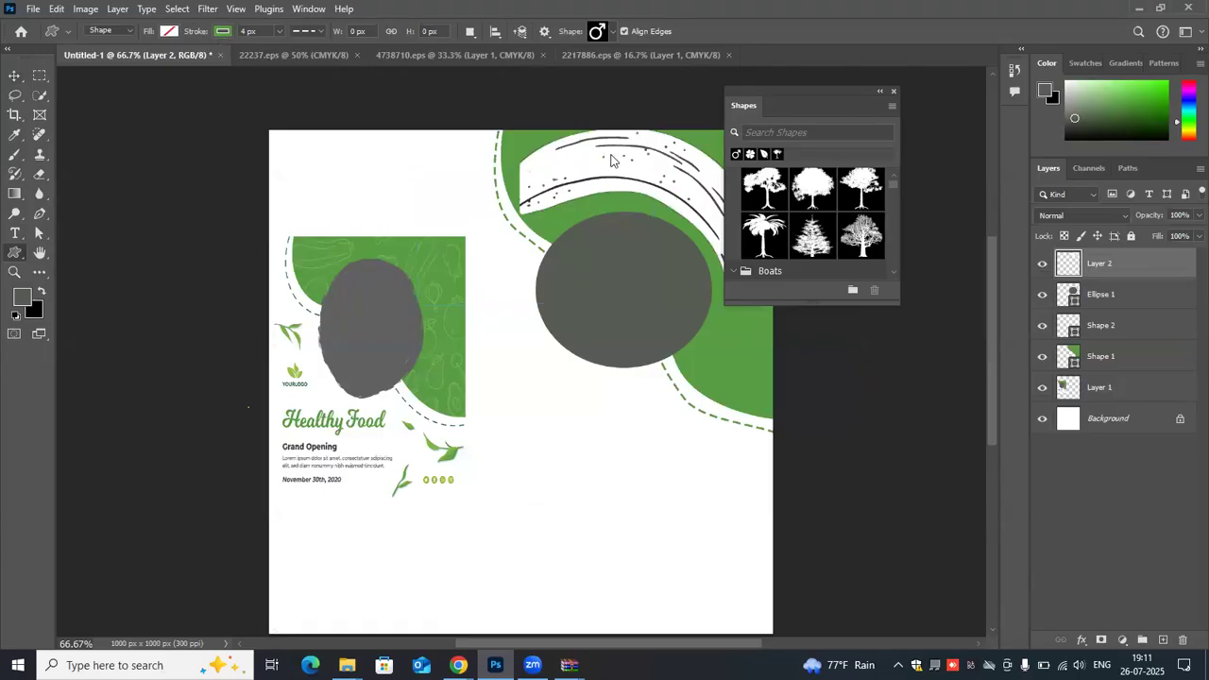
click(12, 77)
drag(586, 165, 588, 430)
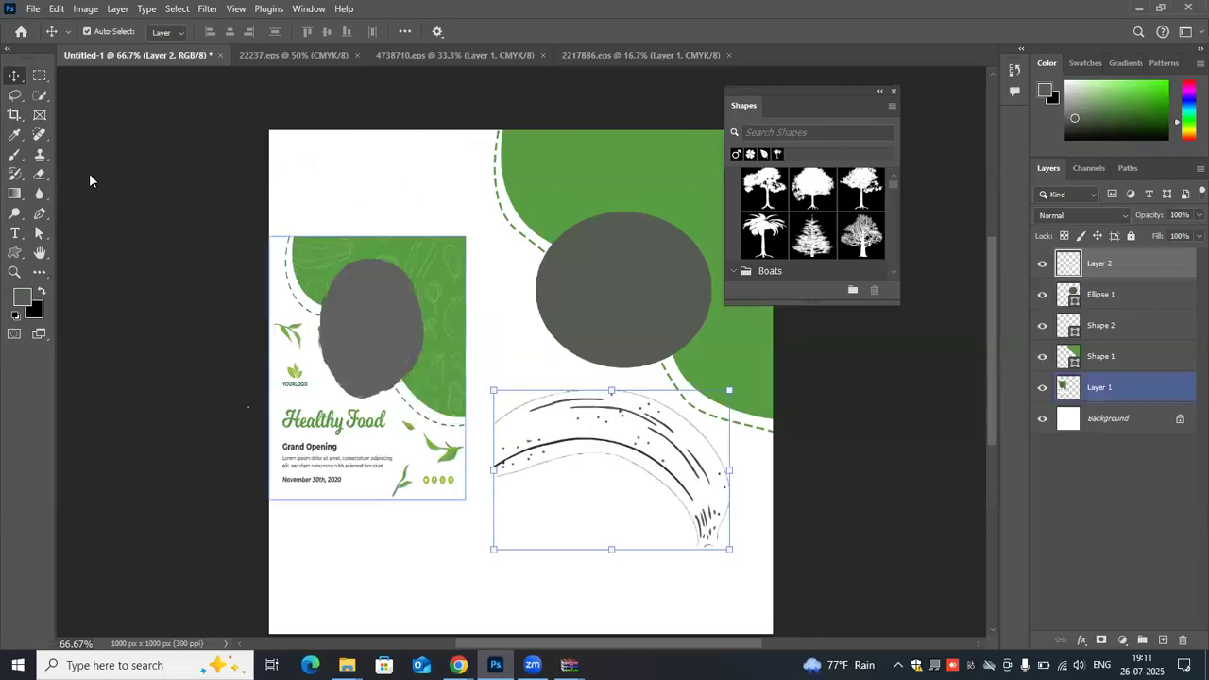
- Set the foreground color to light green #d0f0c8
click(26, 295)
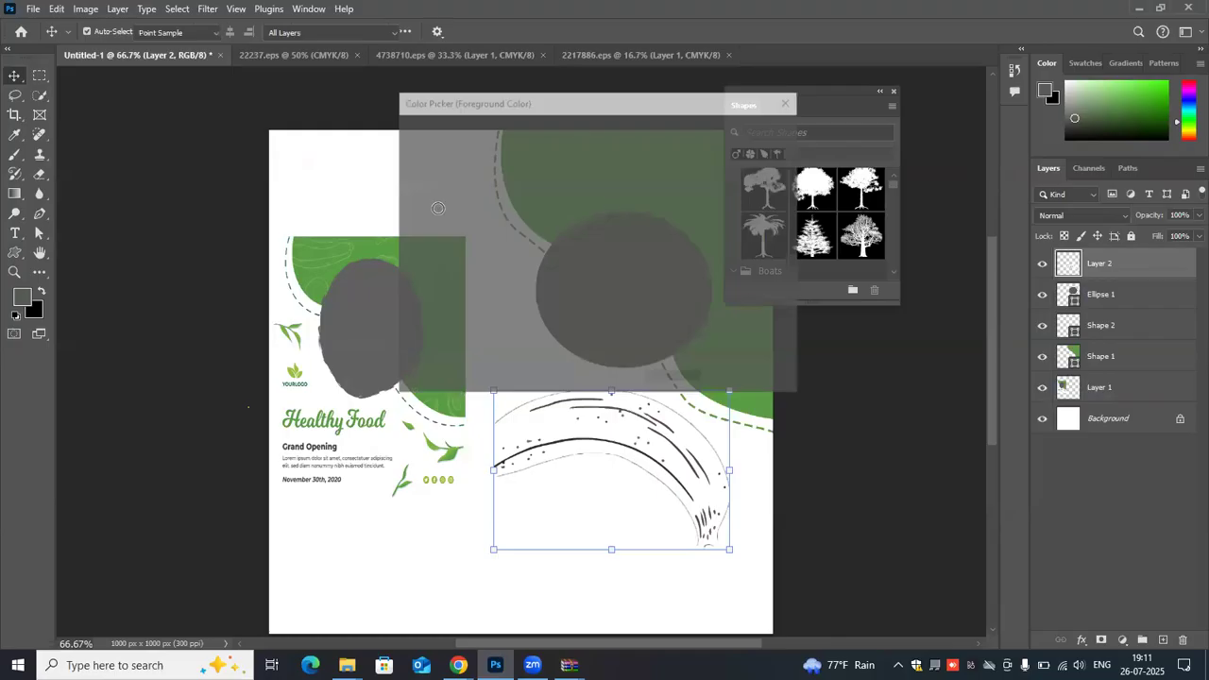
click(437, 148)
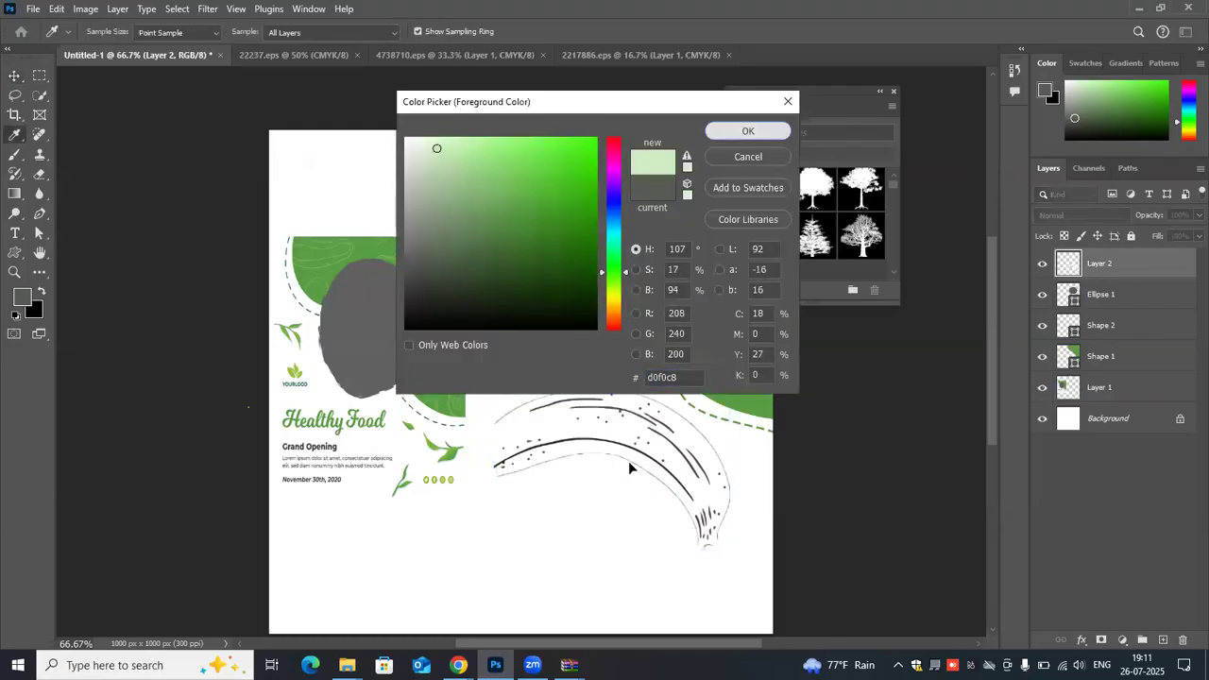
key(Return)
key(v)
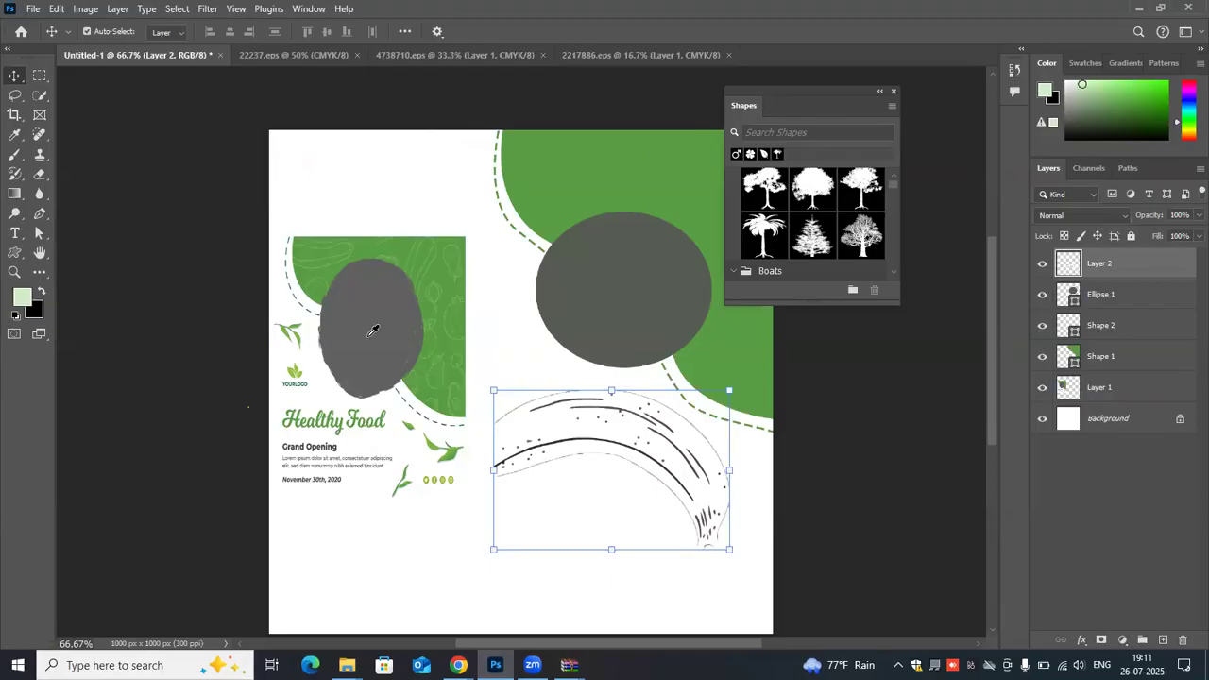
click(23, 297)
click(637, 118)
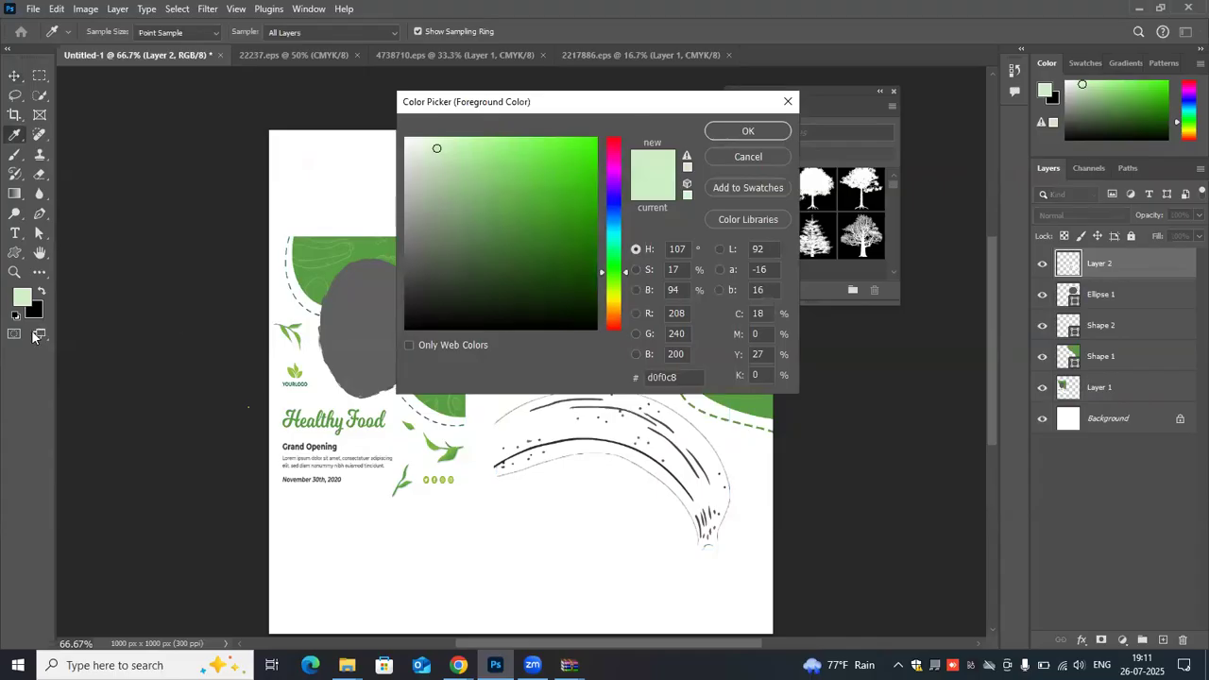
key(Return)
key(v)
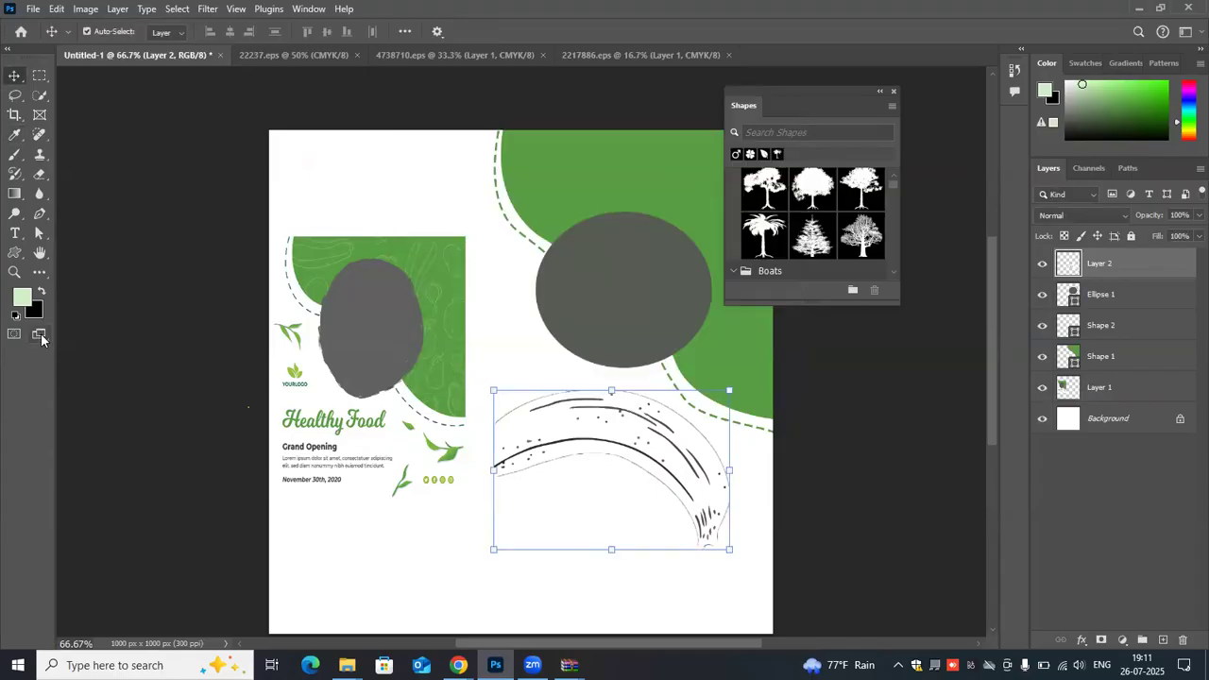
right_click(42, 339)
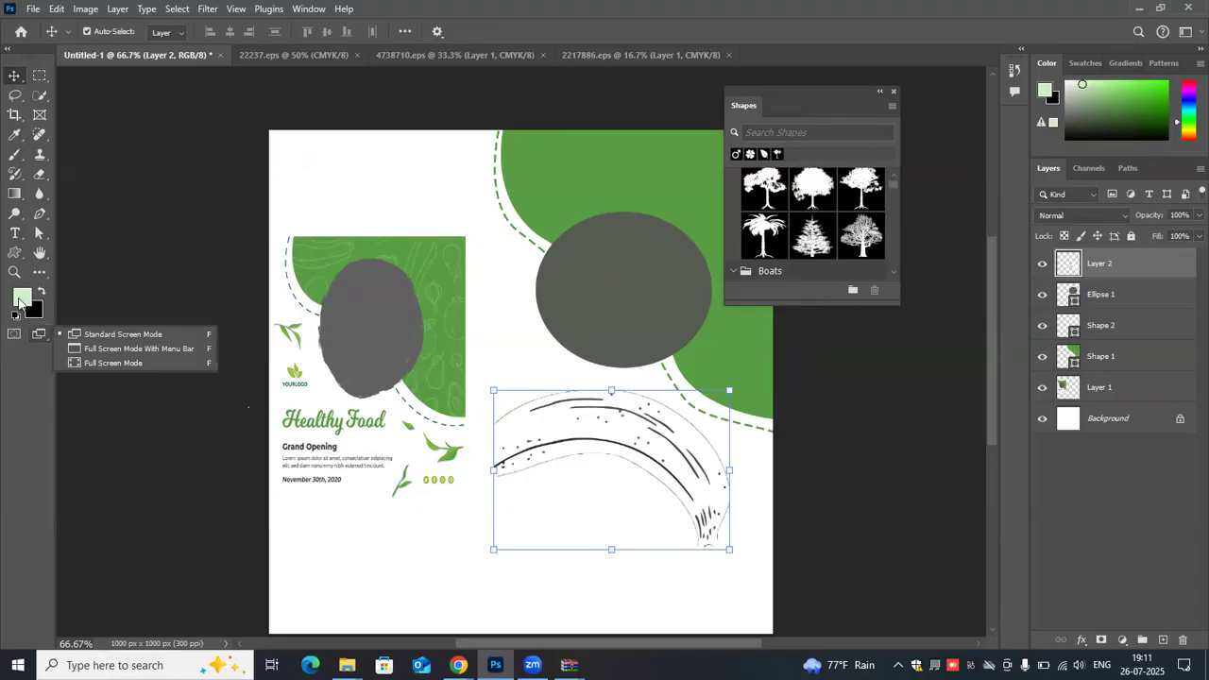
click(20, 299)
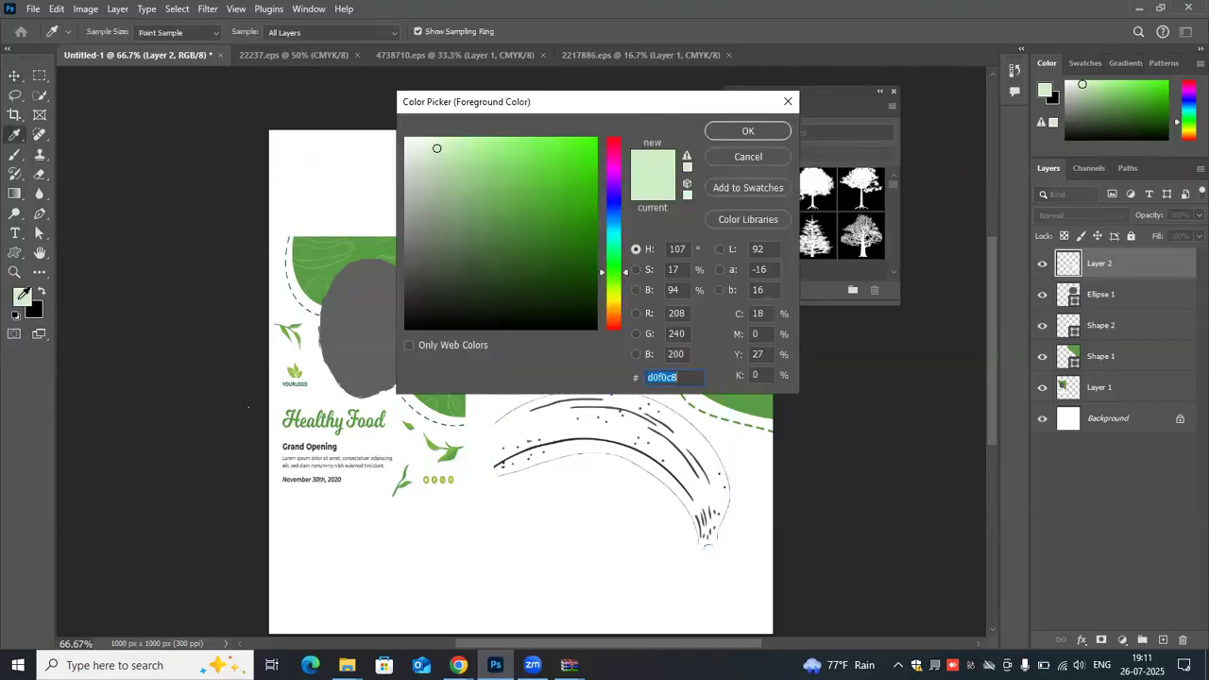
click(735, 158)
- Set the Custom Shape fill to a recently used green and move the banana drawing over the reference flyer
drag(542, 412, 723, 153)
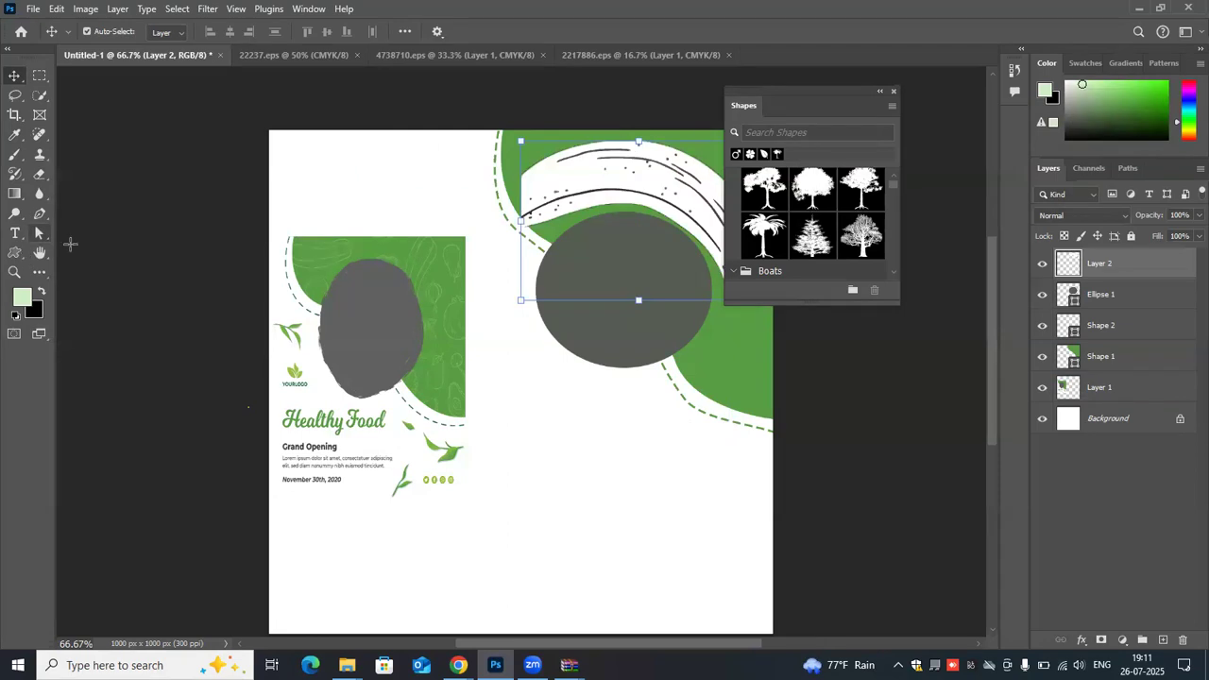
key(u)
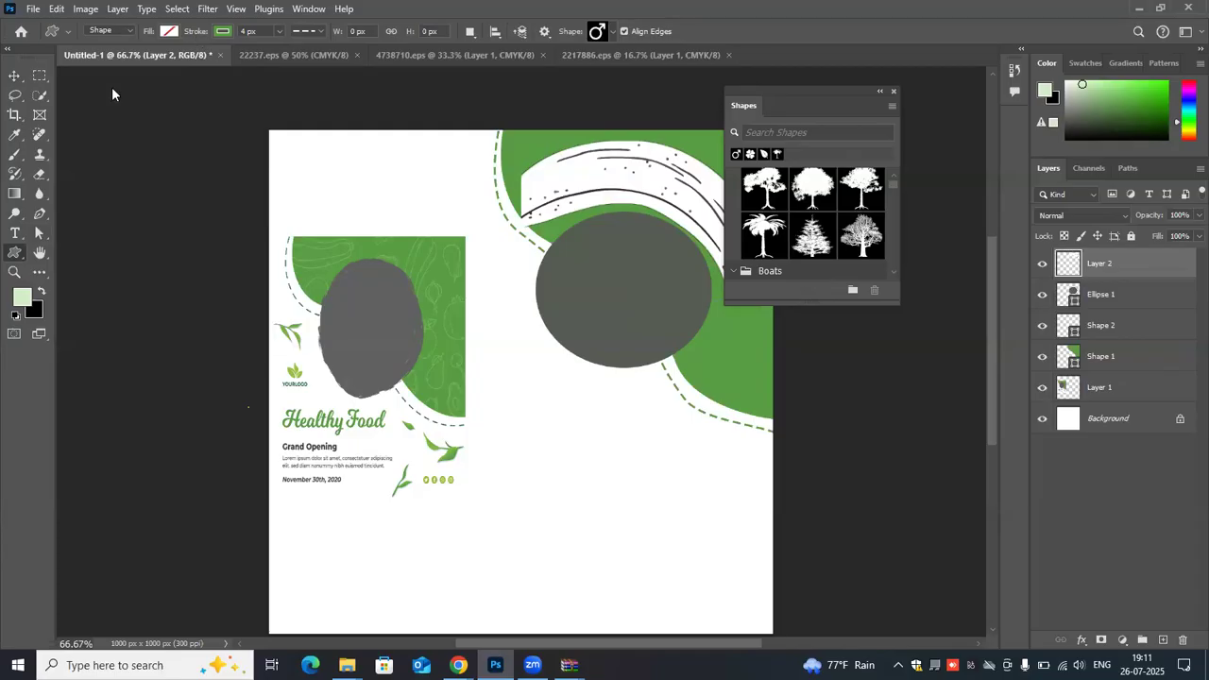
click(169, 31)
click(87, 110)
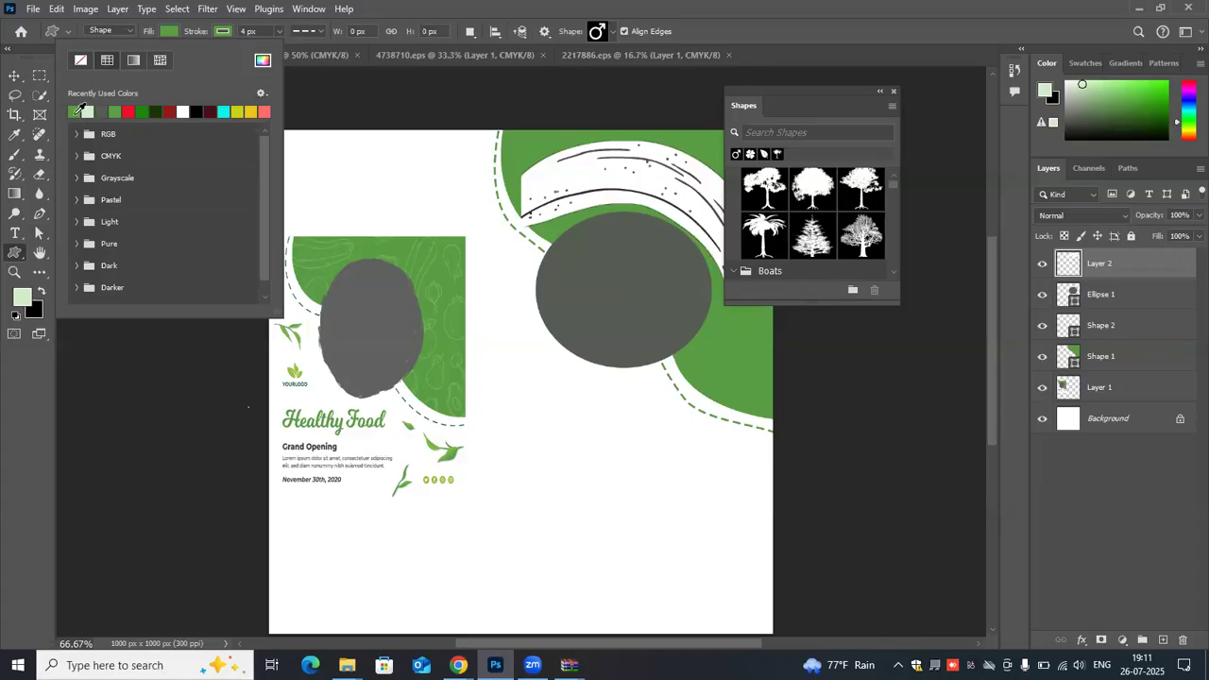
click(12, 77)
drag(544, 185, 416, 351)
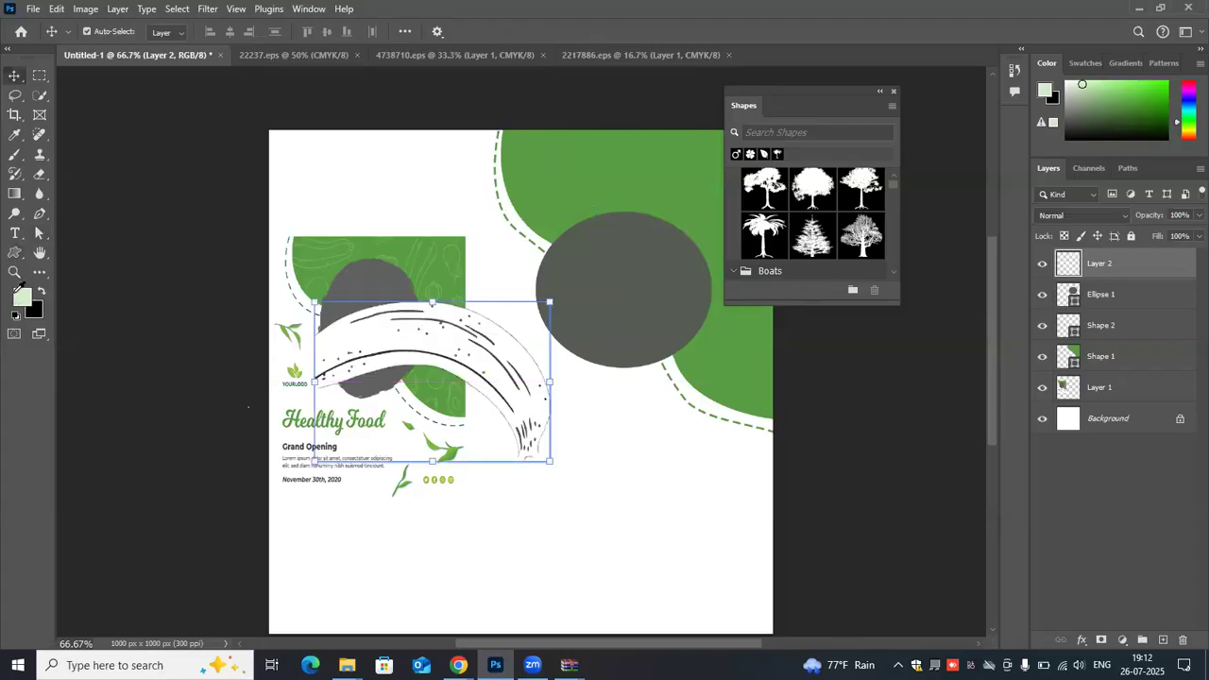
- Set the foreground color to a bright saturated green and briefly hide the banana layer
click(22, 298)
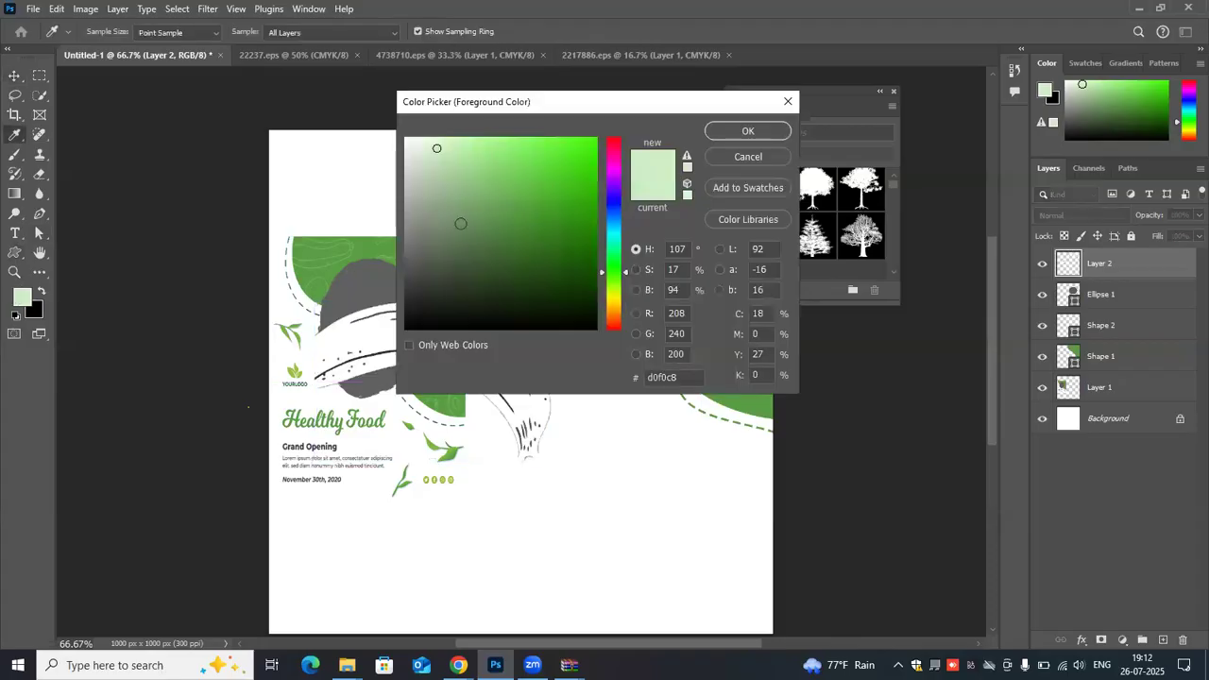
click(576, 144)
key(Return)
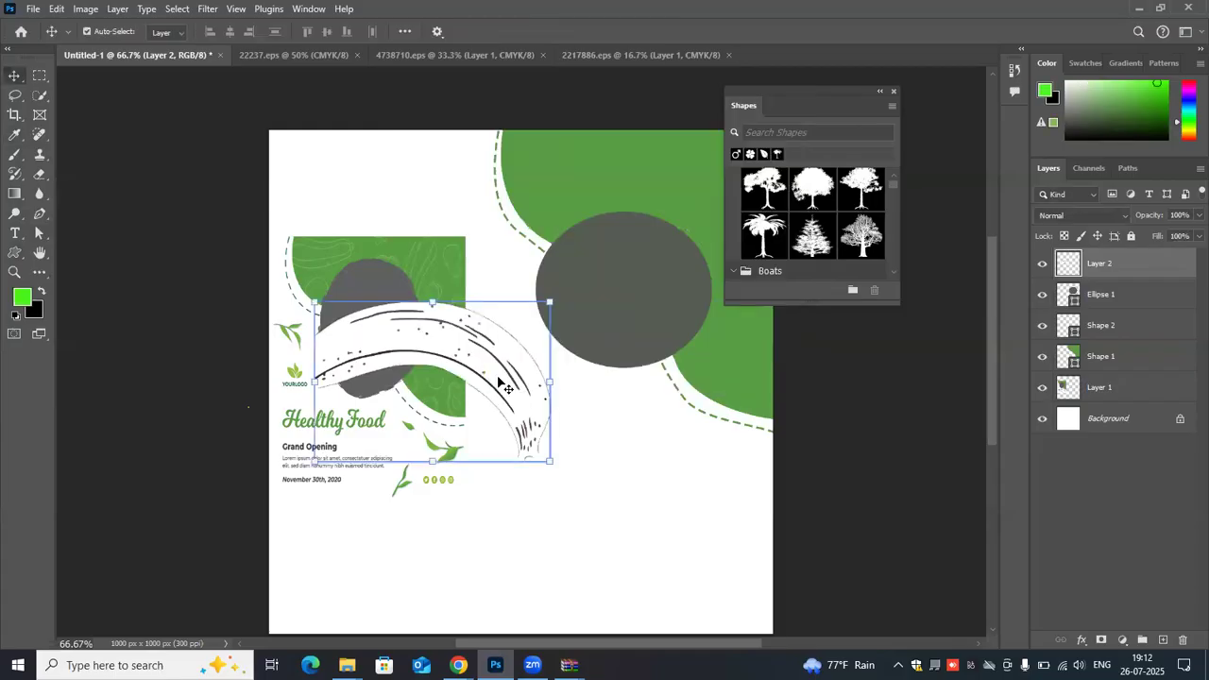
click(1042, 265)
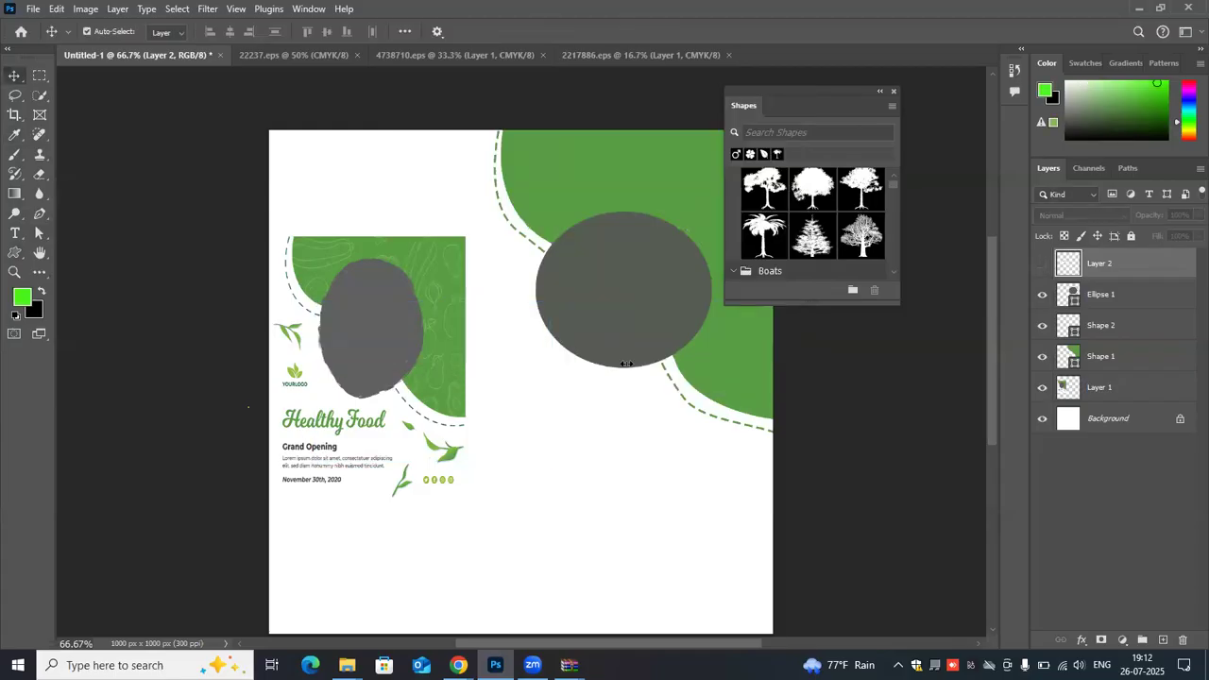
key(ctrl+z)
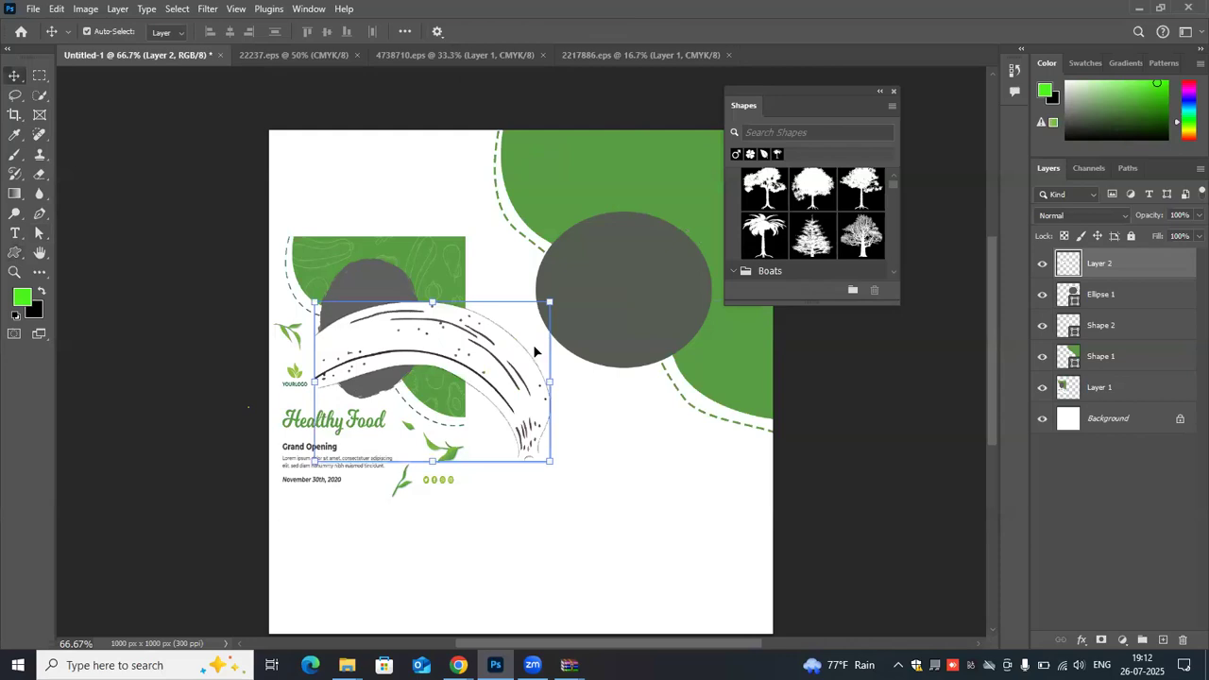
- In 2217886.eps, shift the artwork layer inward and try to select the left chili pepper drawing with the Lasso tool
click(618, 52)
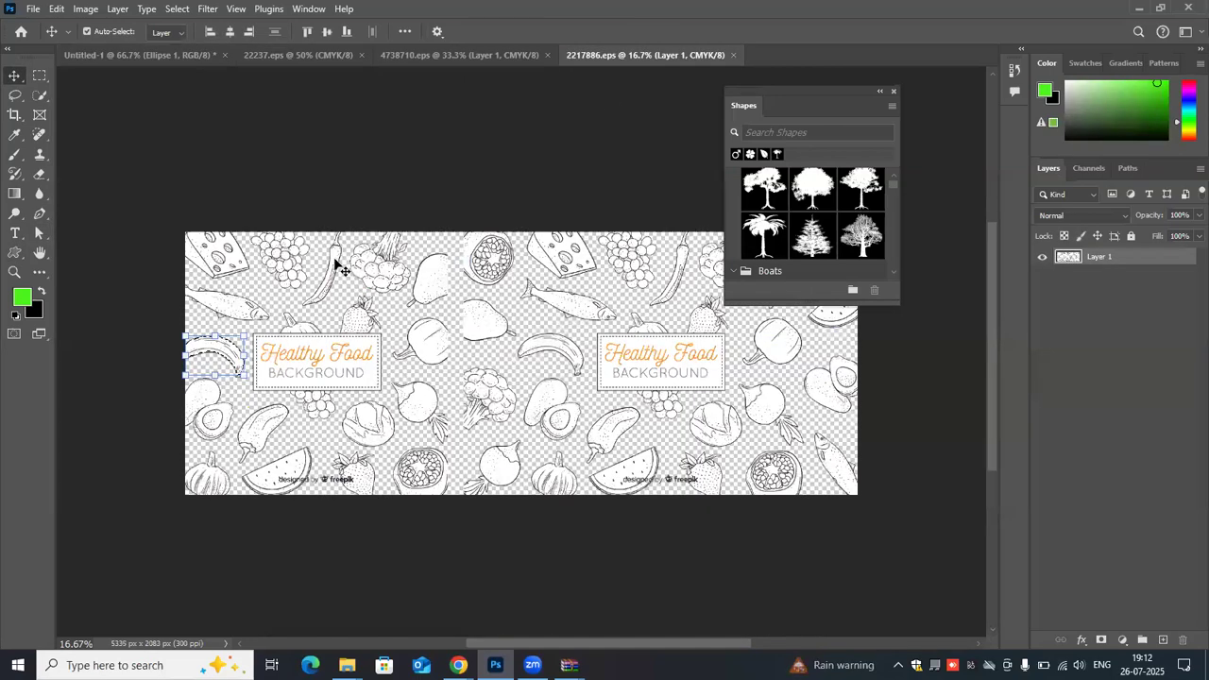
drag(412, 321, 391, 291)
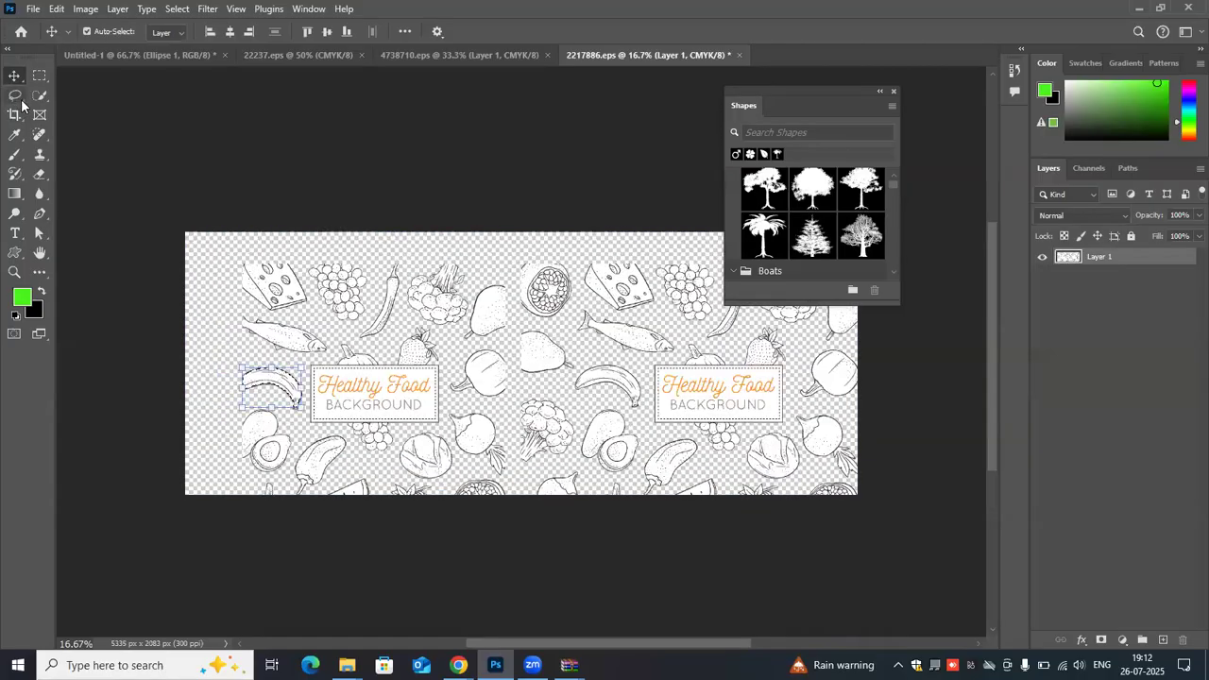
click(21, 100)
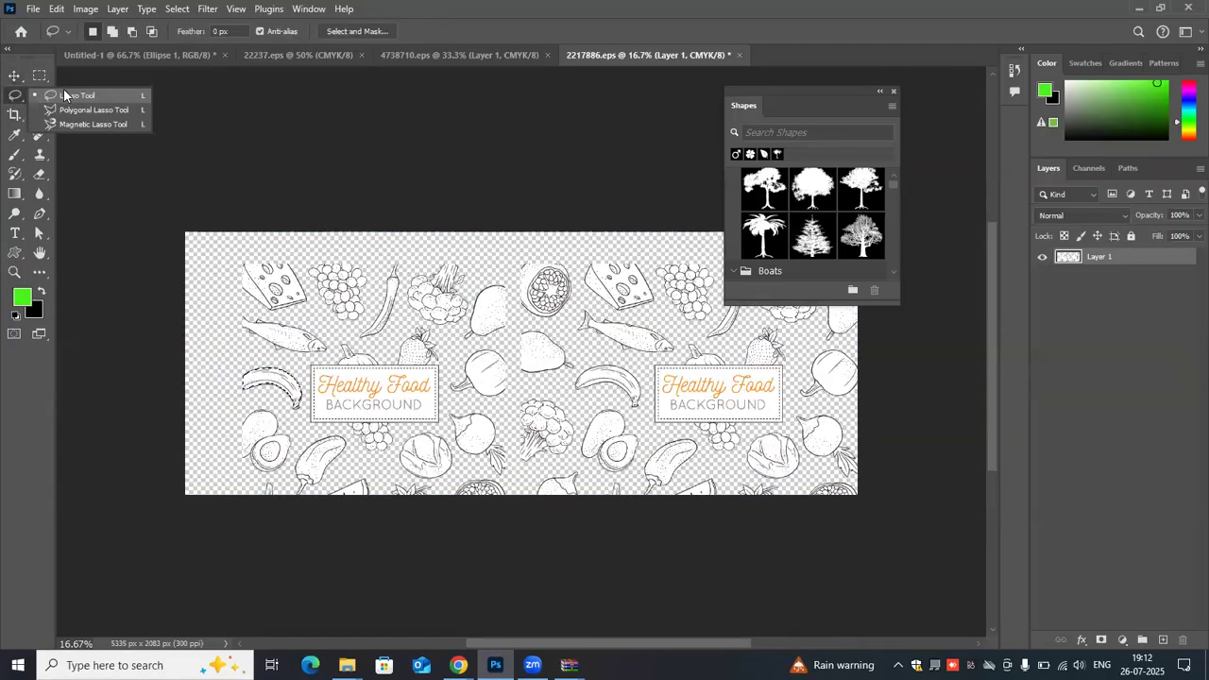
click(391, 261)
mouse_move(395, 257)
mouse_down()
mouse_move(356, 344)
mouse_move(386, 327)
mouse_move(401, 255)
mouse_move(395, 303)
mouse_move(387, 280)
mouse_move(238, 162)
mouse_move(180, 55)
mouse_move(515, 221)
mouse_move(556, 183)
mouse_up()
key(ctrl+d)
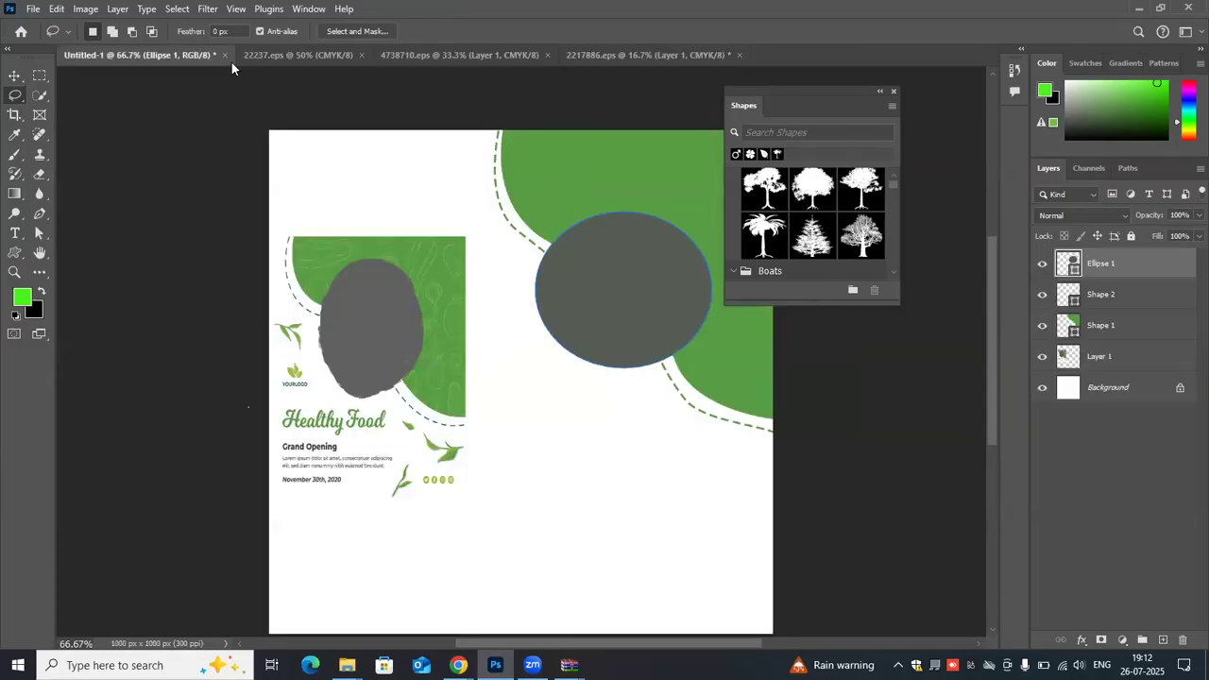
click(586, 54)
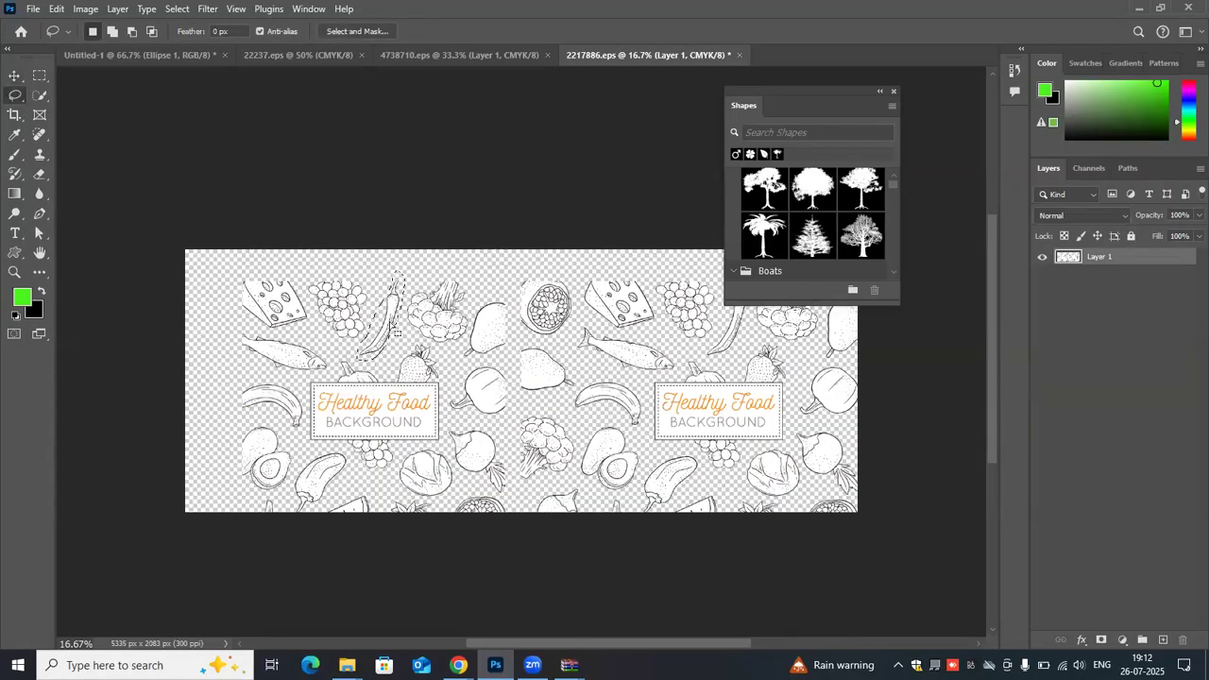
mouse_move(394, 321)
mouse_down()
mouse_move(415, 286)
mouse_move(394, 322)
mouse_up()
key(ctrl+z)
key(ctrl+z)
- Add the left chili pepper to the banana selection with the Quick Selection tool and bring both drawings into Untitled-1
click(39, 95)
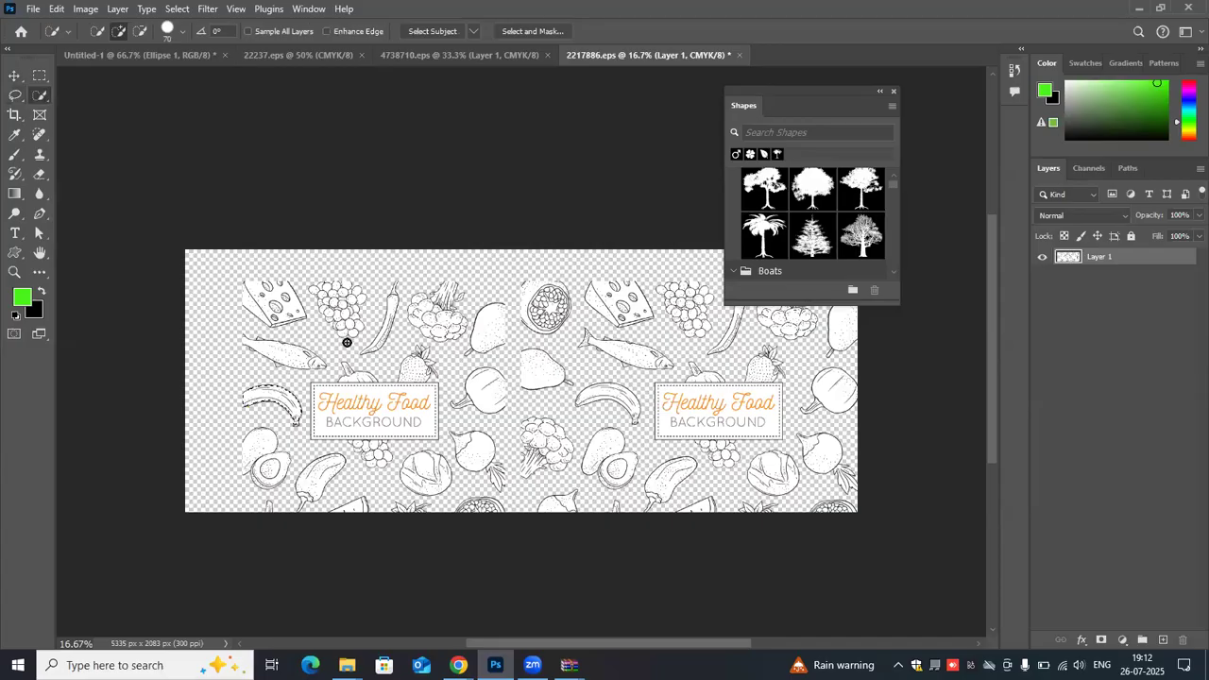
mouse_move(386, 315)
mouse_down()
mouse_move(378, 337)
mouse_move(251, 235)
mouse_move(189, 61)
mouse_move(142, 55)
mouse_move(527, 200)
mouse_move(639, 488)
mouse_move(572, 510)
mouse_move(648, 351)
mouse_move(546, 297)
mouse_move(490, 329)
mouse_up()
key(v)
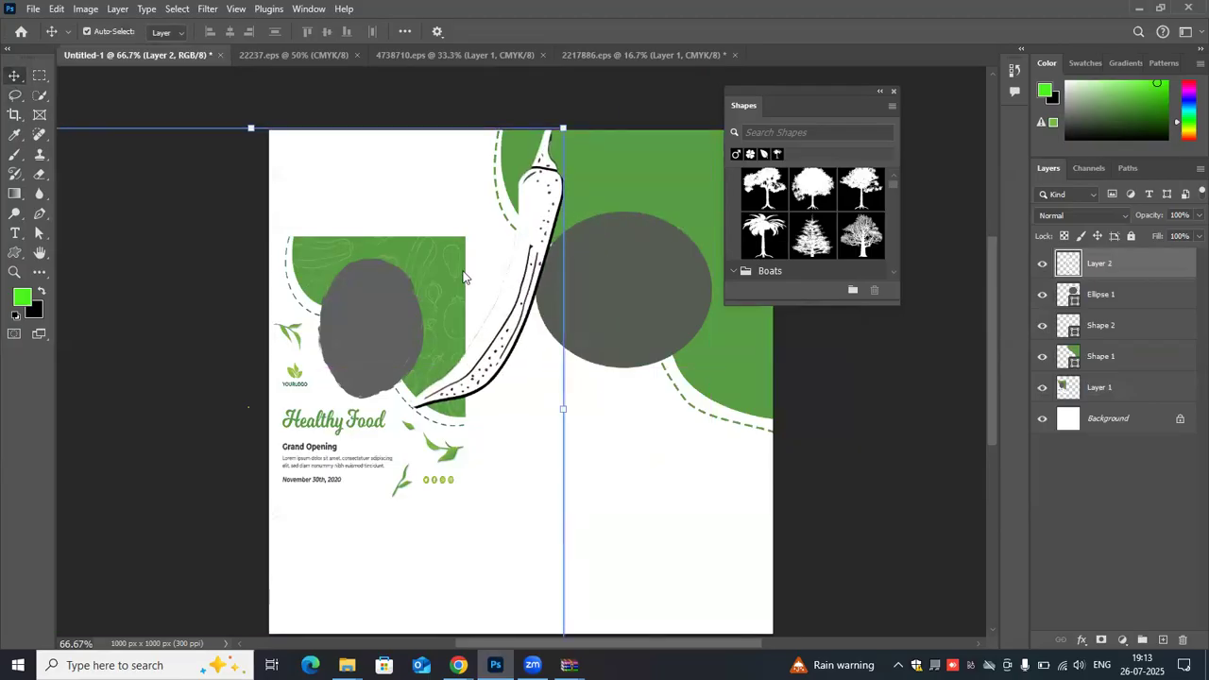
- Scale the pasted banana and chili drawings to about 20.49% and place them on the white area below the gray ellipse
scroll(566, 536, down, 3)
drag(564, 542, 321, 327)
drag(290, 77, 605, 307)
drag(255, 557, 508, 328)
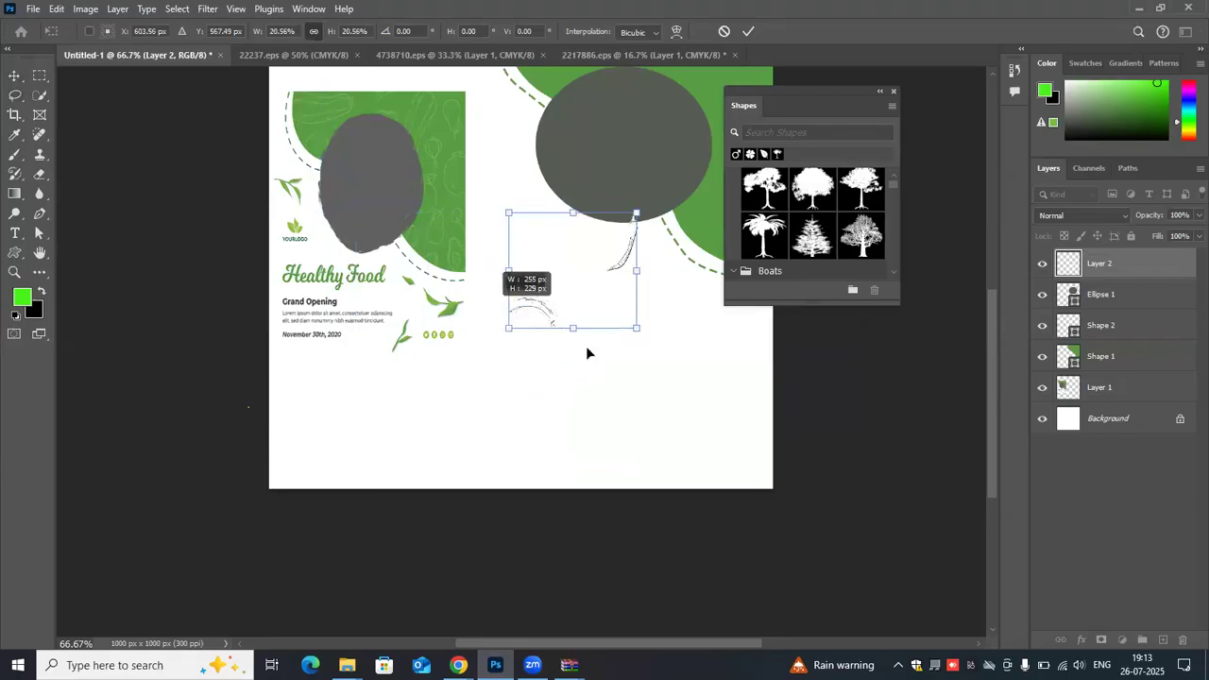
click(747, 31)
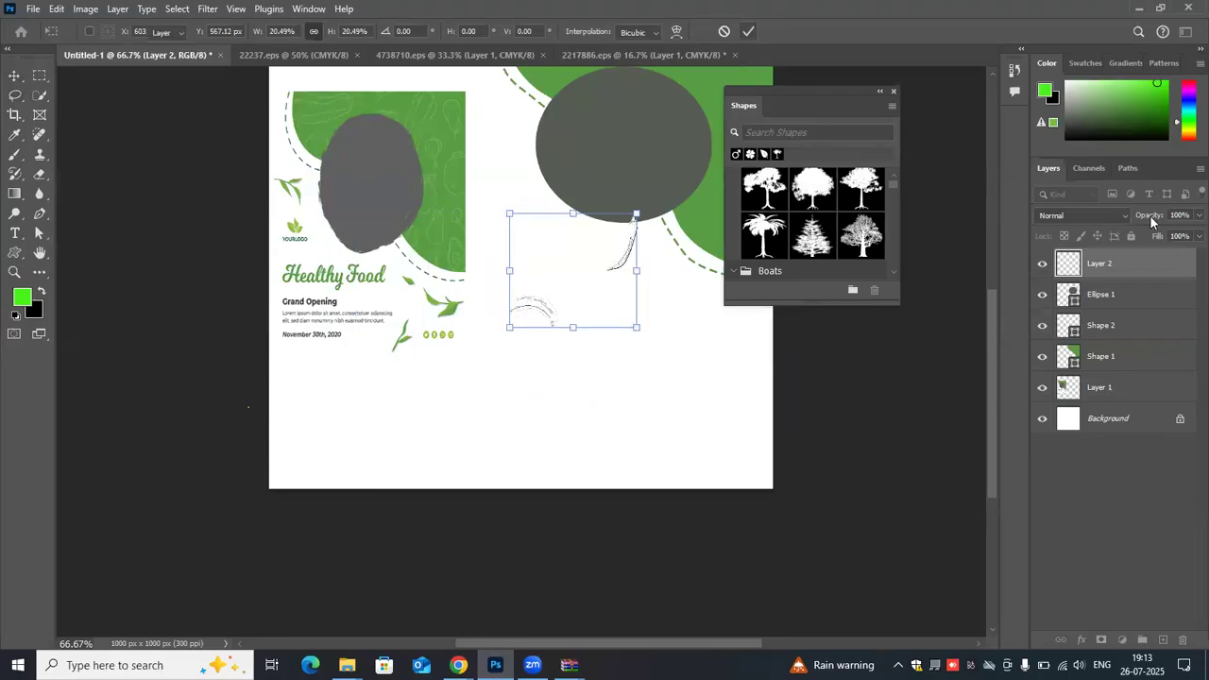
- Open the Layer Style settings for the banana and chili layer and turn on Color Overlay
click(1044, 264)
click(1043, 264)
double_click(1089, 264)
click(1131, 275)
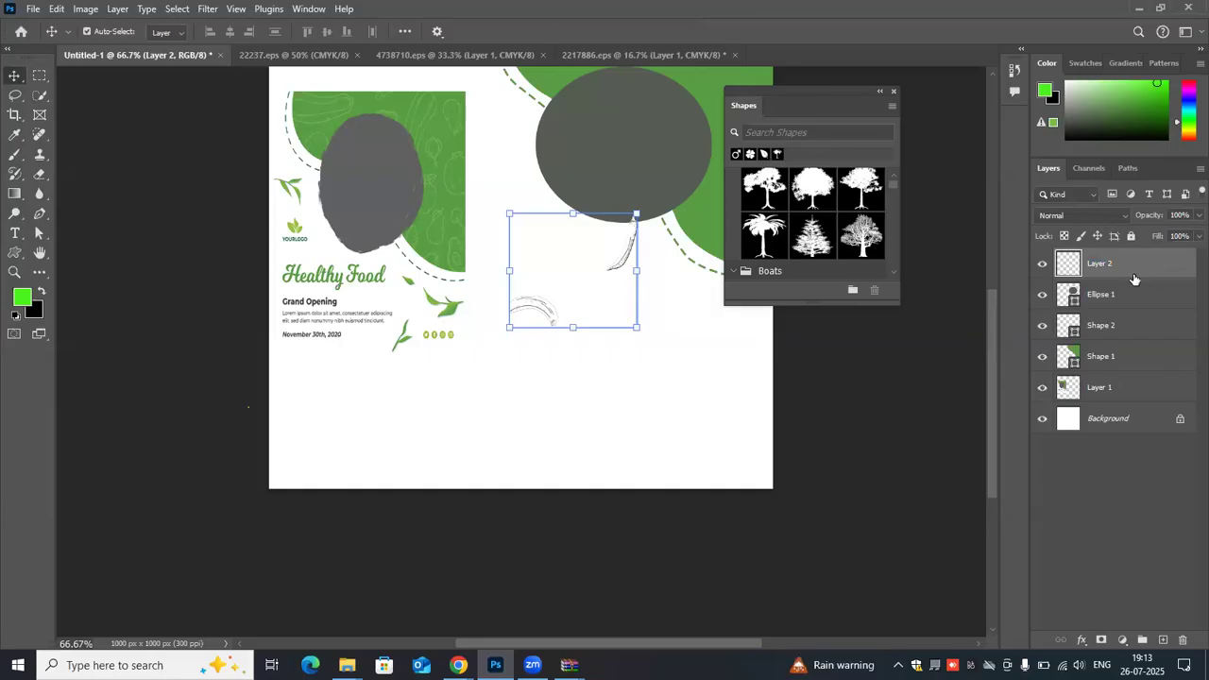
double_click(1133, 275)
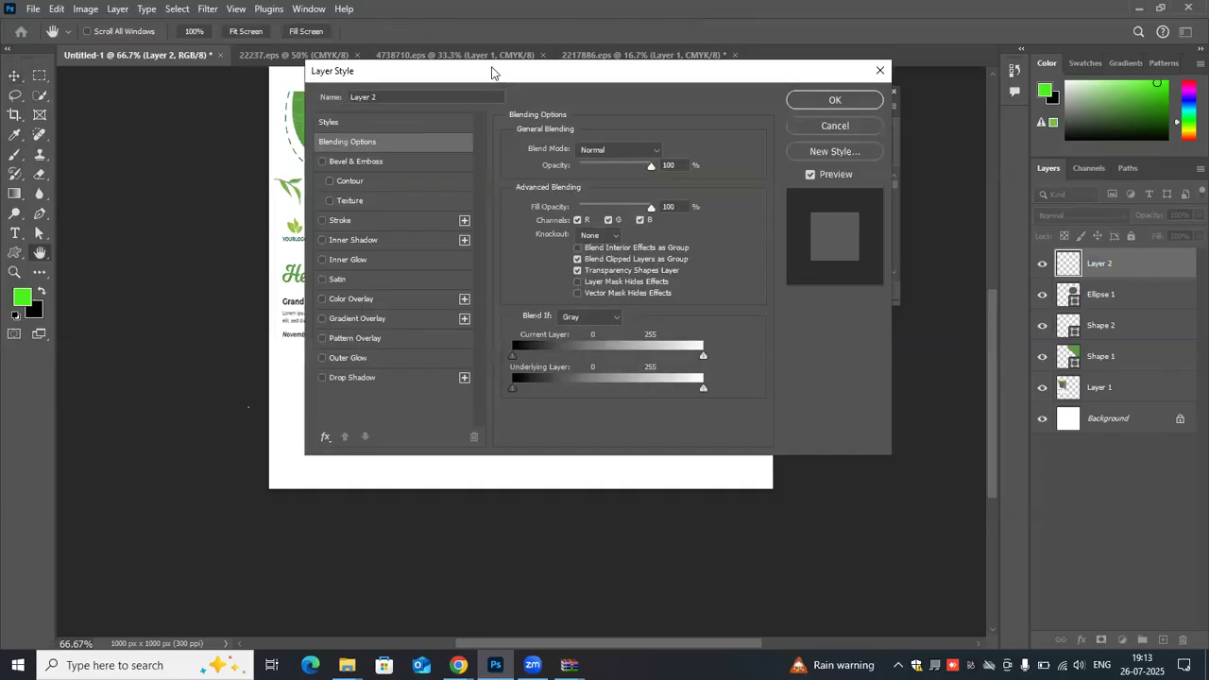
drag(491, 73, 744, 48)
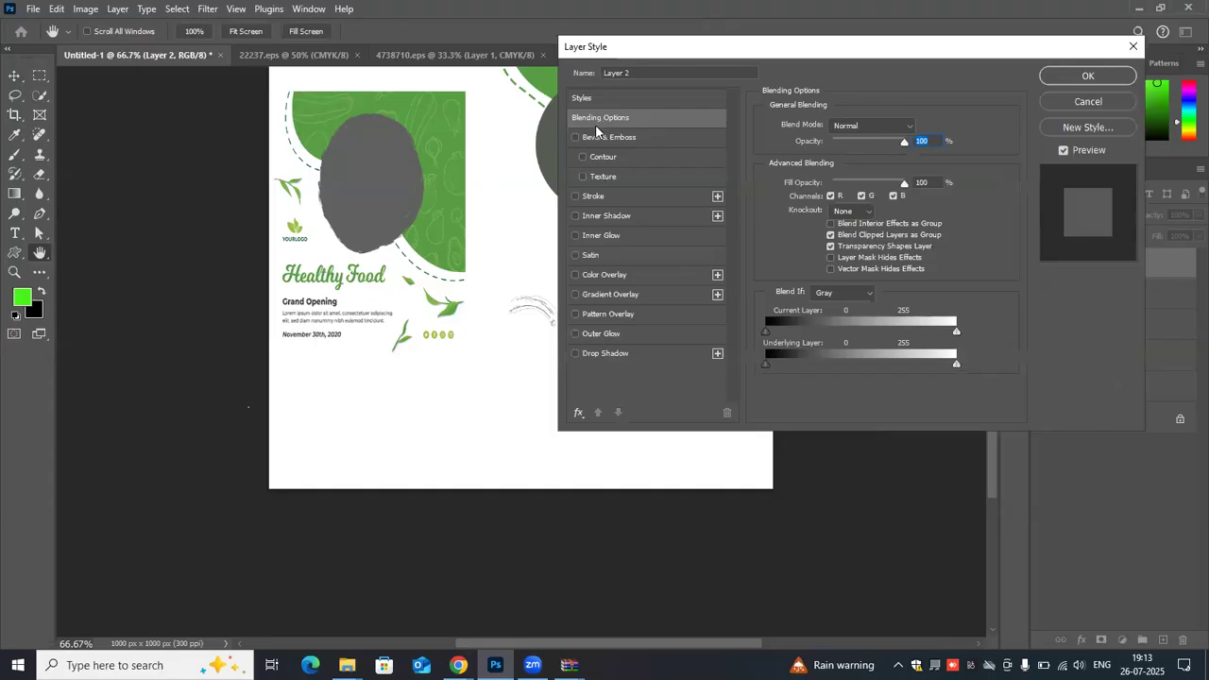
click(575, 275)
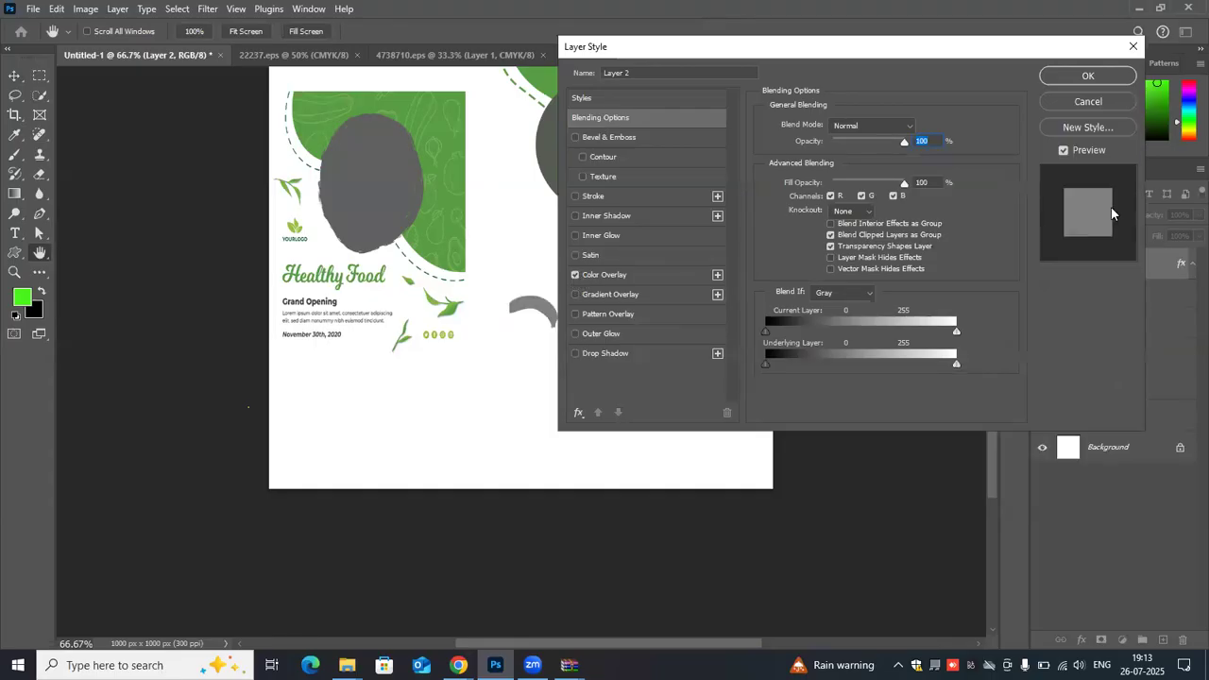
- Set the layer's blending options to 95% opacity, Shallow knockout and Blend If Green, with Stroke turned on
click(900, 142)
click(854, 210)
click(842, 223)
click(867, 297)
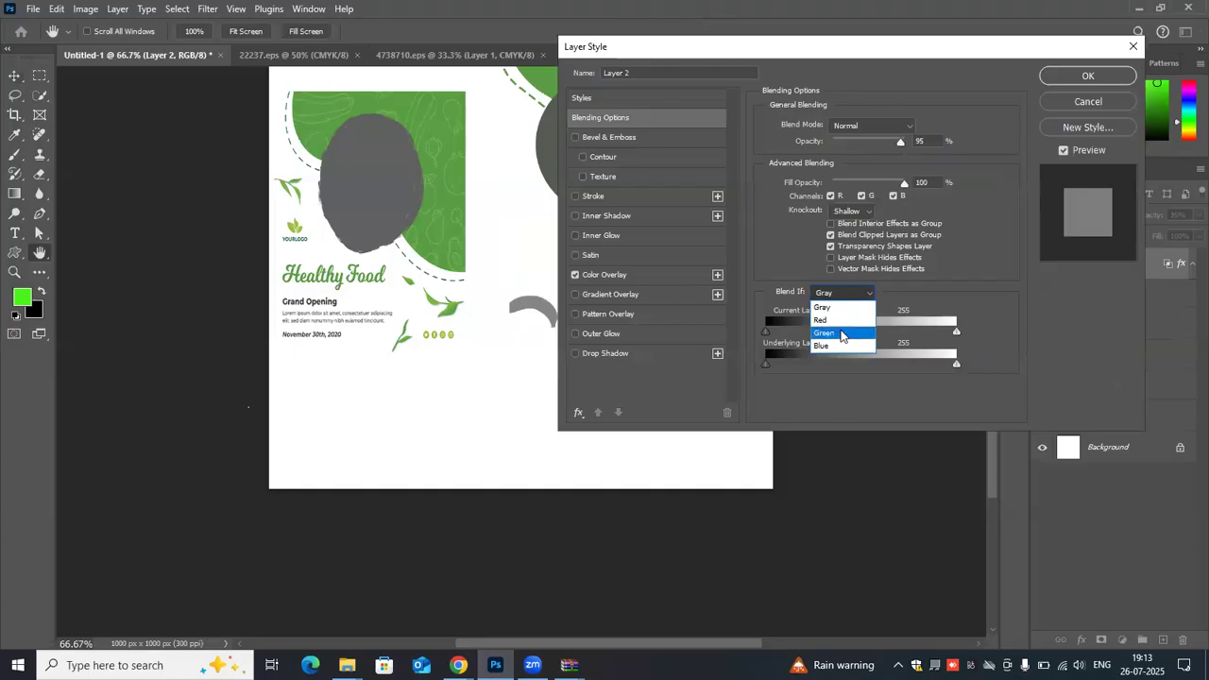
click(840, 335)
drag(836, 56, 994, 53)
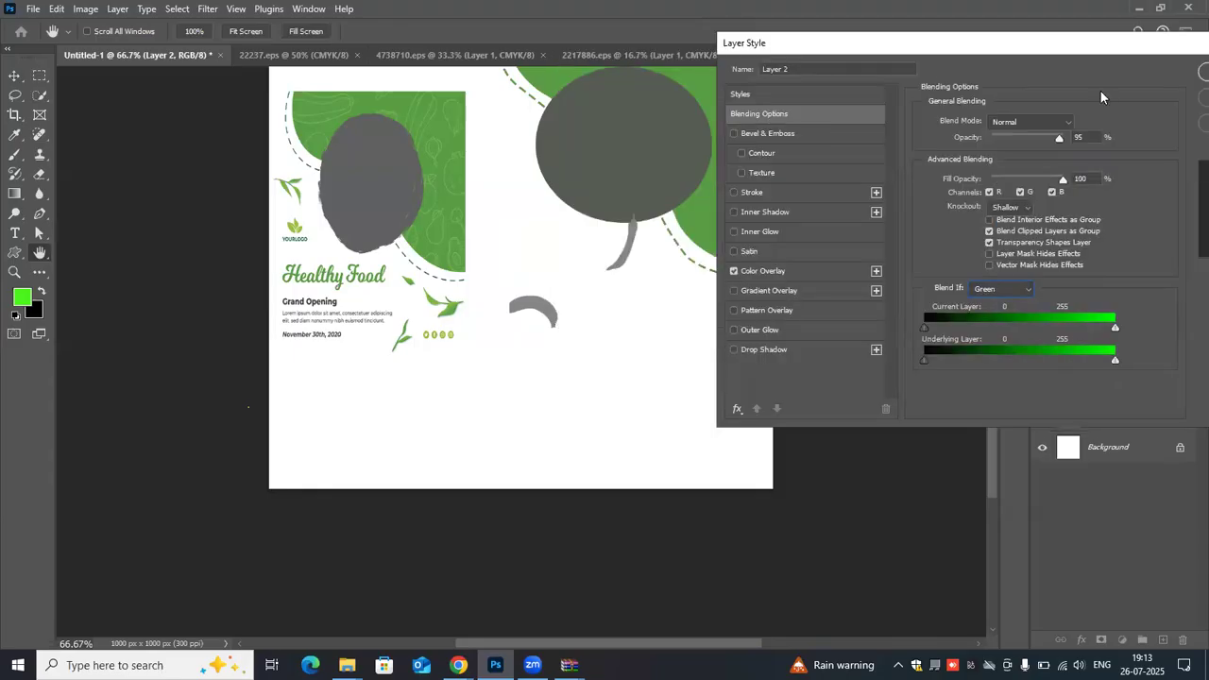
drag(1021, 52, 953, 57)
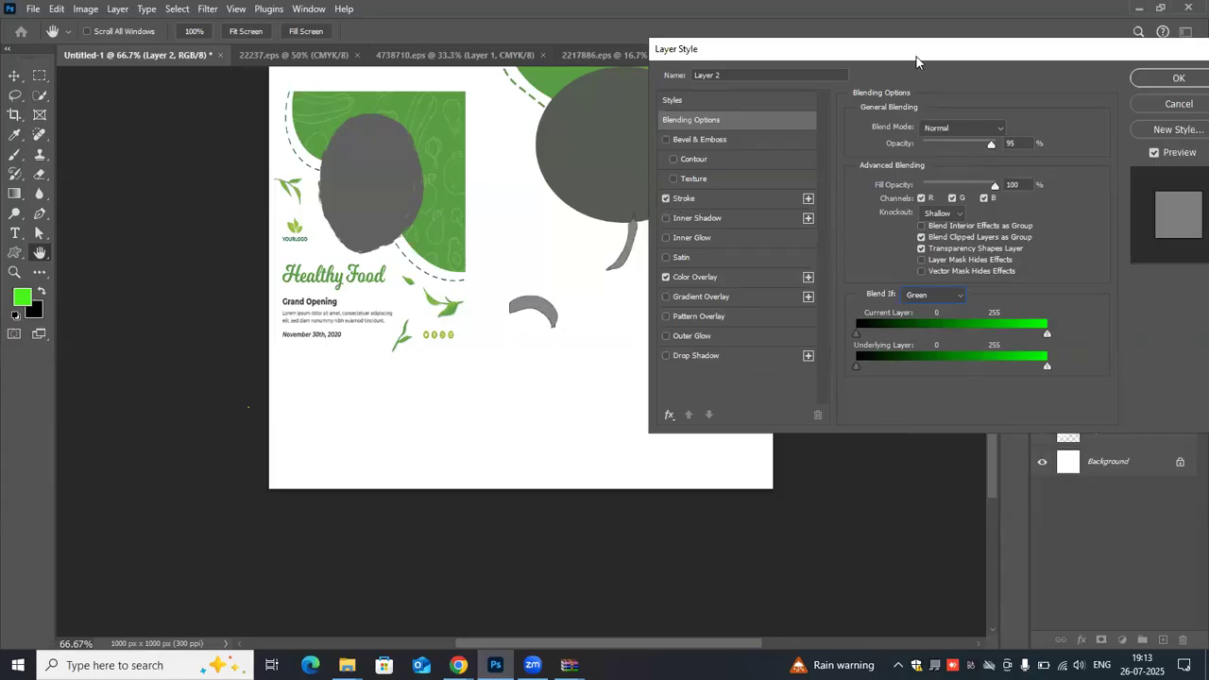
- Turn off Color Overlay for the banana and chili layer and apply the layer style
drag(822, 49, 899, 58)
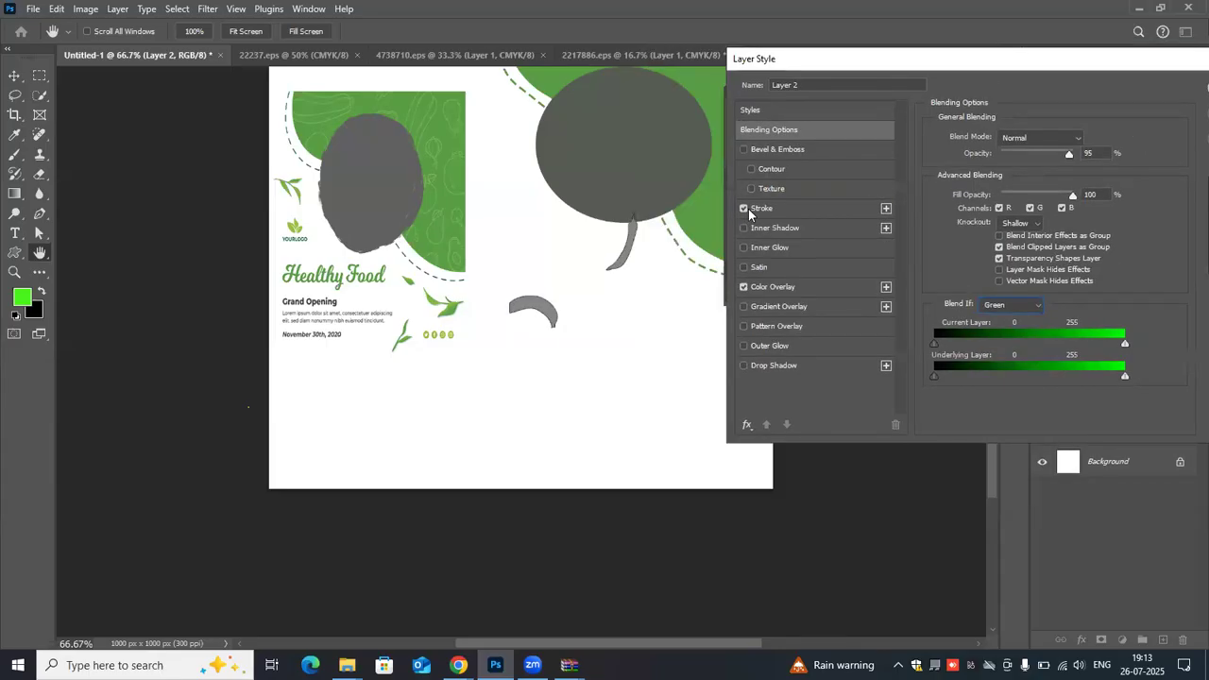
click(743, 288)
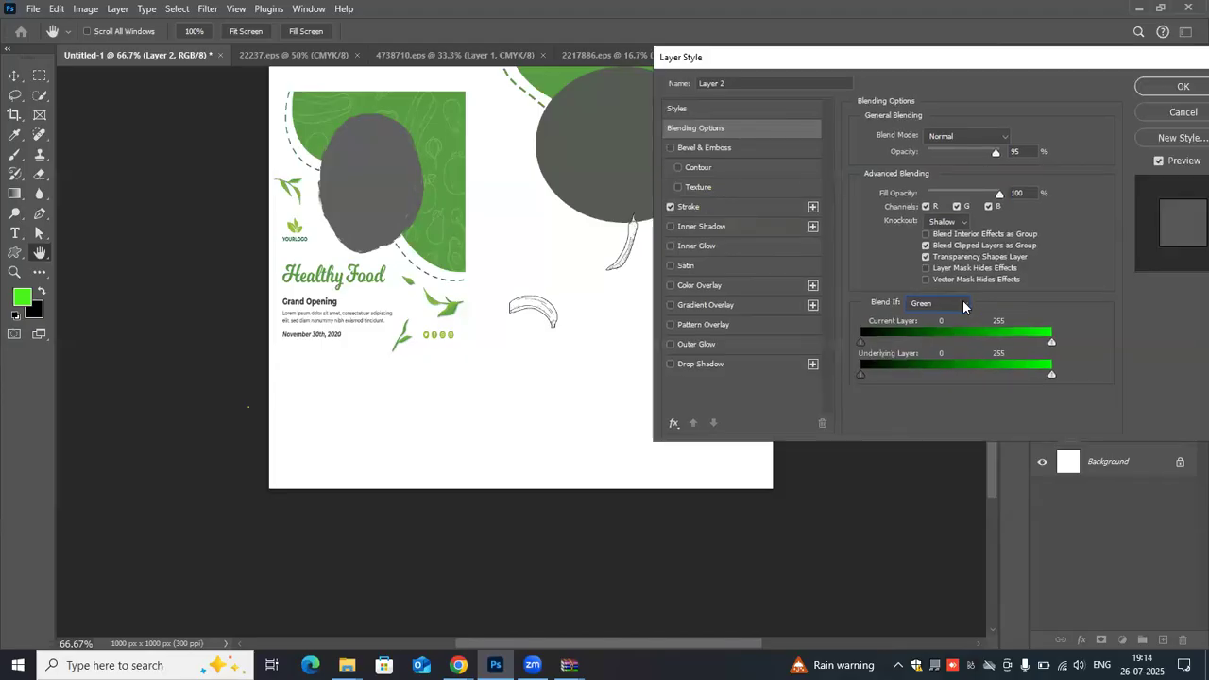
click(1184, 88)
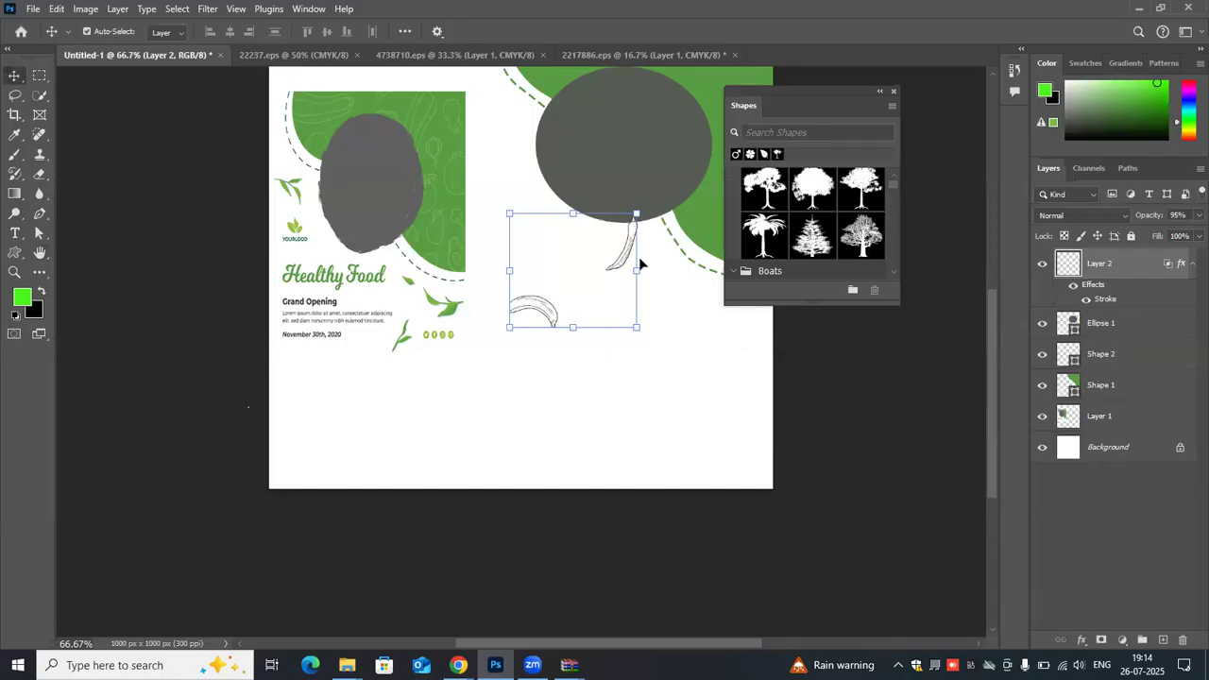
drag(638, 257, 663, 123)
scroll(548, 380, up, 3)
drag(547, 387, 563, 293)
mouse_move(508, 483)
mouse_down()
mouse_move(512, 467)
mouse_move(515, 479)
mouse_up()
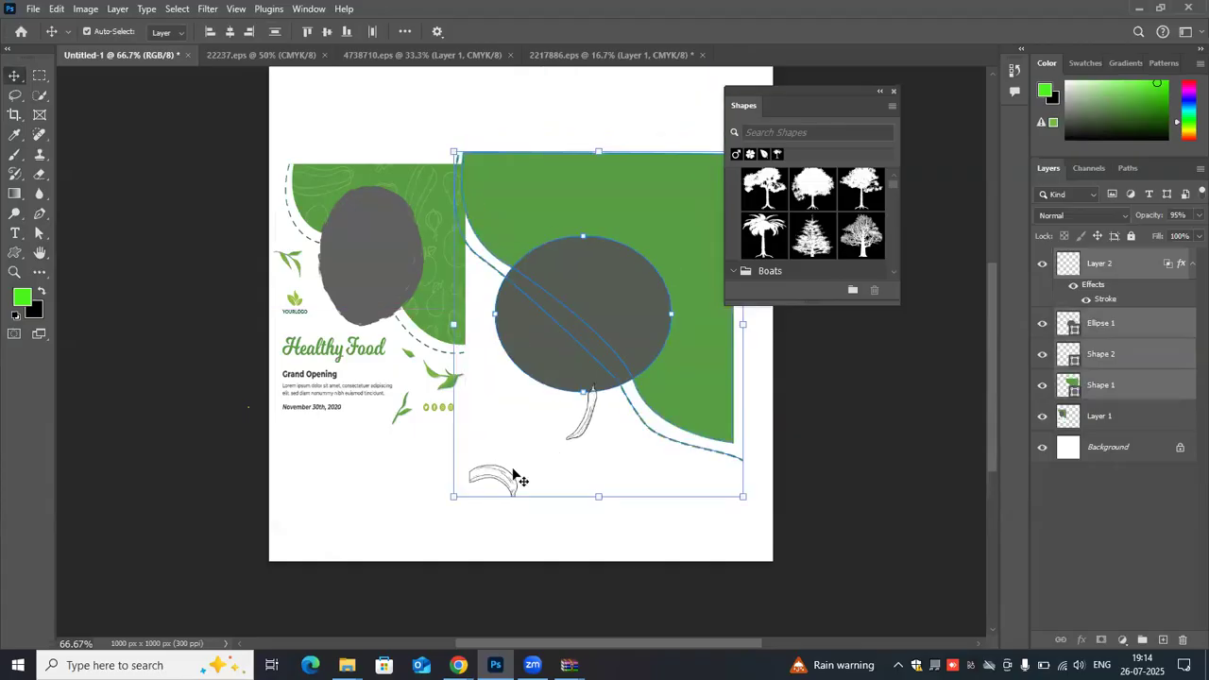
key(ctrl+z)
scroll(852, 415, up, 2)
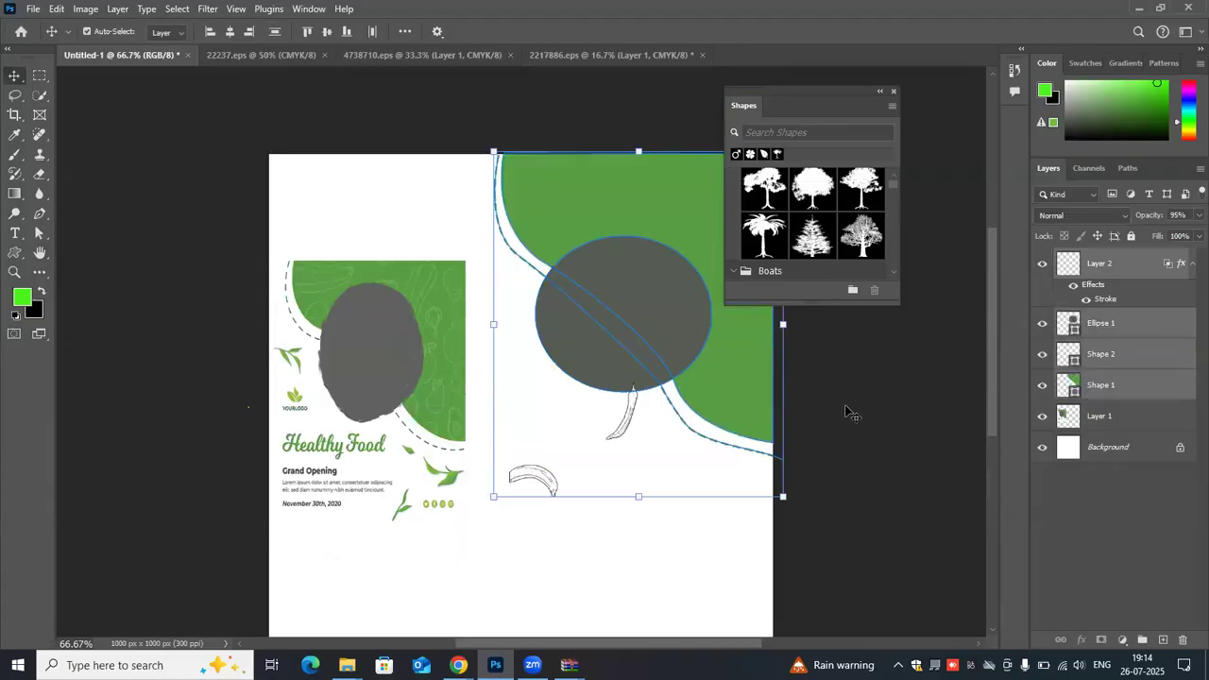
- Test the banana and chili layer over the upper part of the green shape and delete that layer
click(1095, 265)
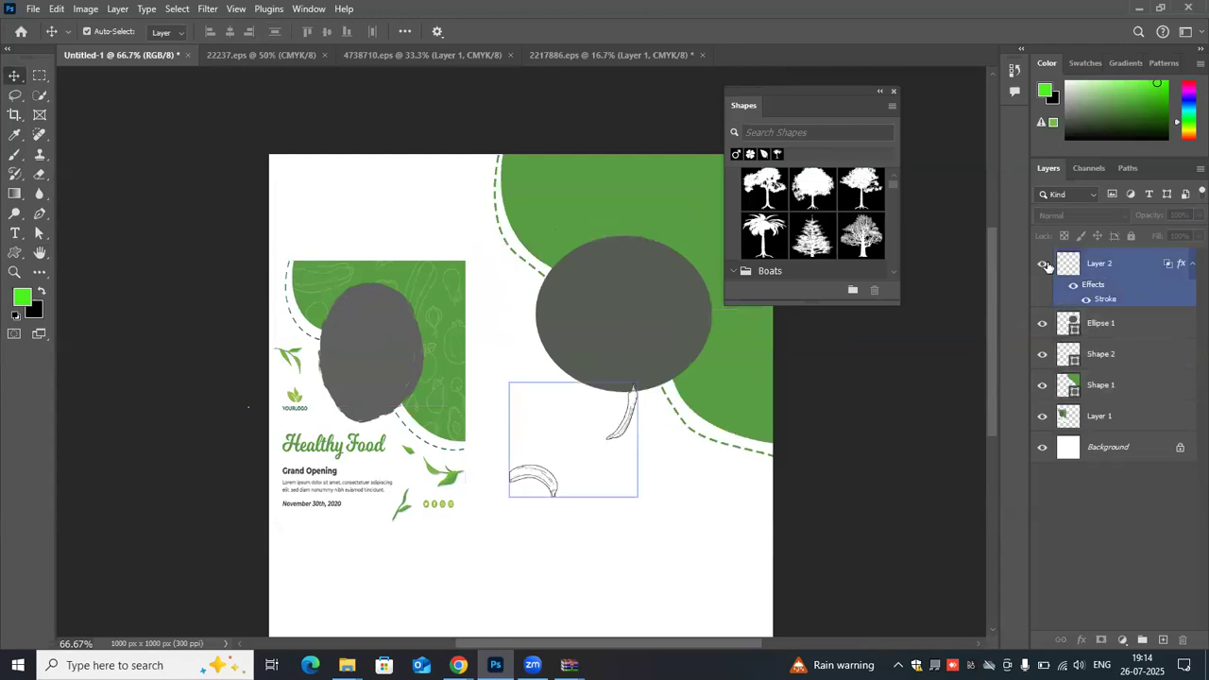
click(1045, 265)
key(ctrl+z)
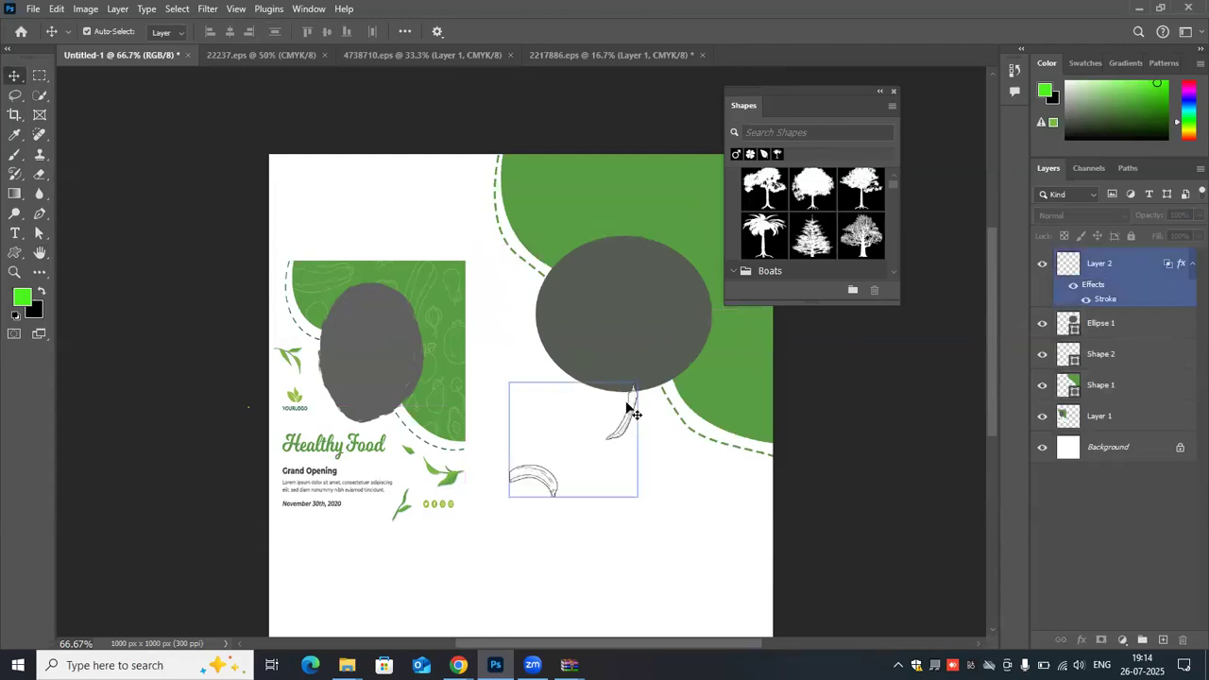
mouse_move(580, 403)
mouse_down()
mouse_move(645, 167)
mouse_move(638, 180)
mouse_up()
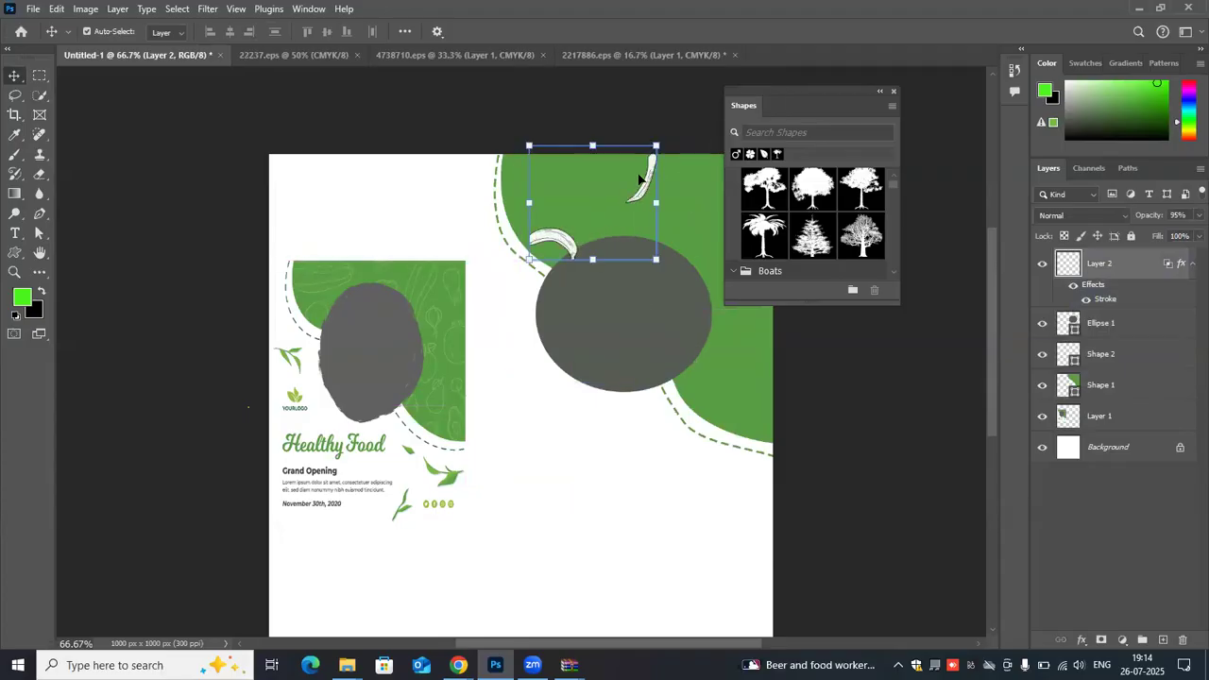
key(Delete)
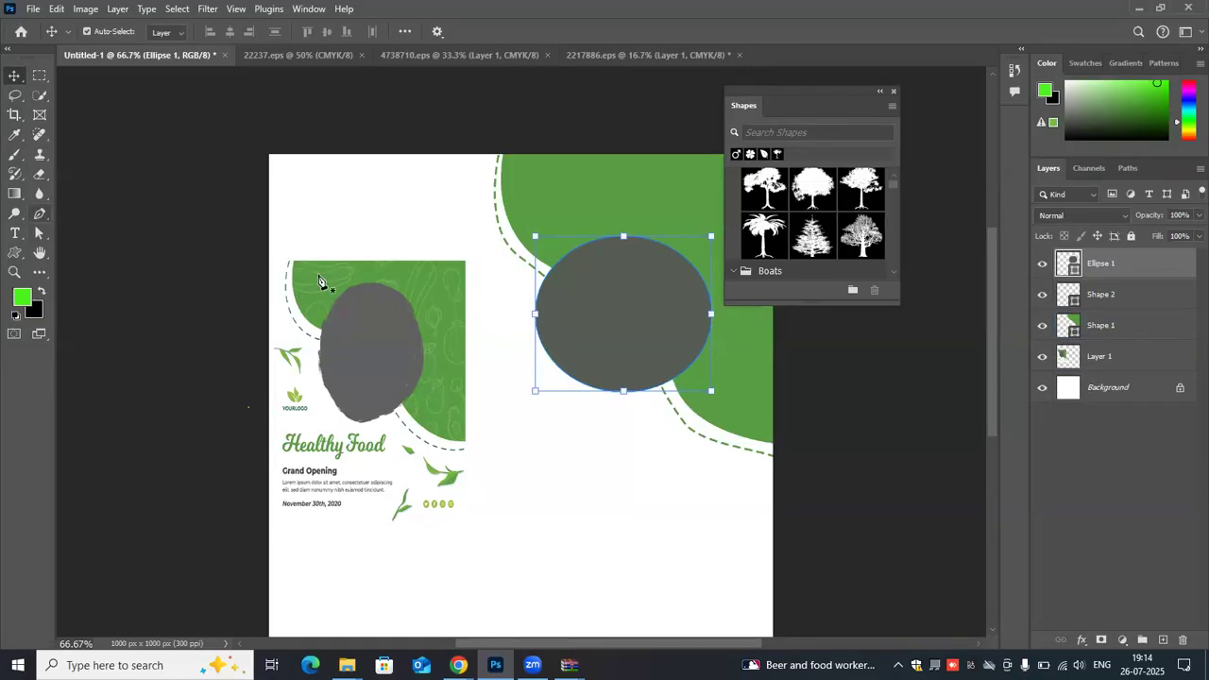
- Set the Pen tool's shape options to no fill and a dark gray stroke, undoing their effect on the gray ellipse
key(p)
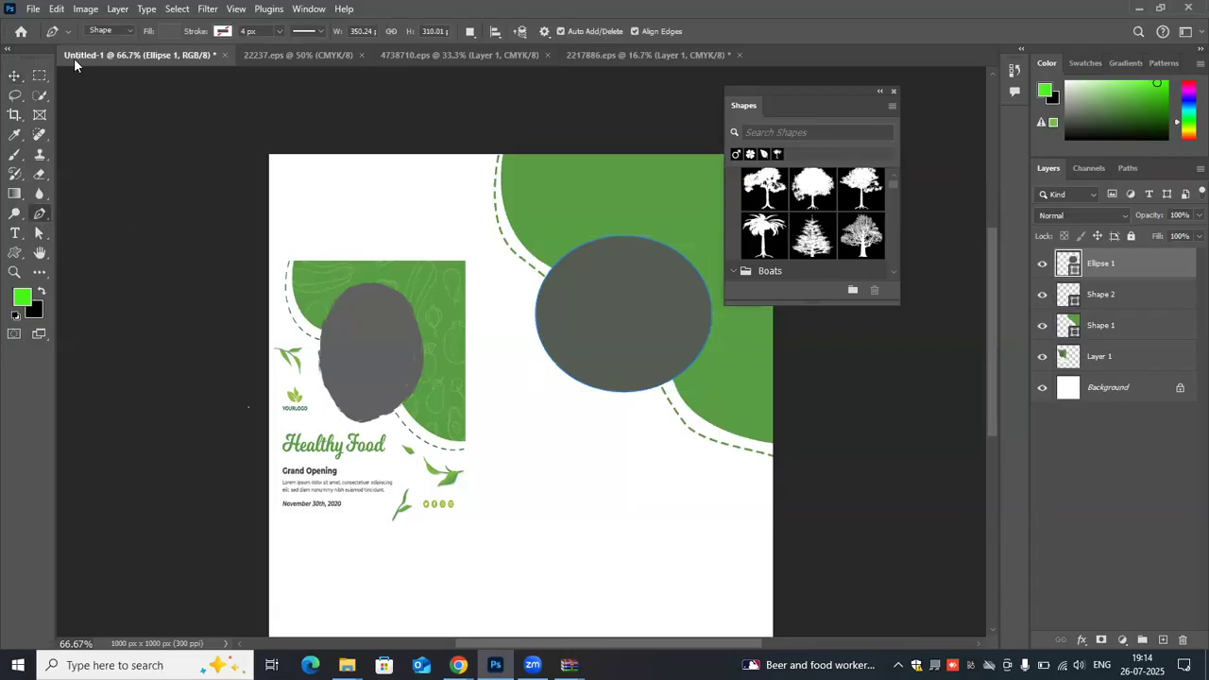
click(172, 31)
click(82, 61)
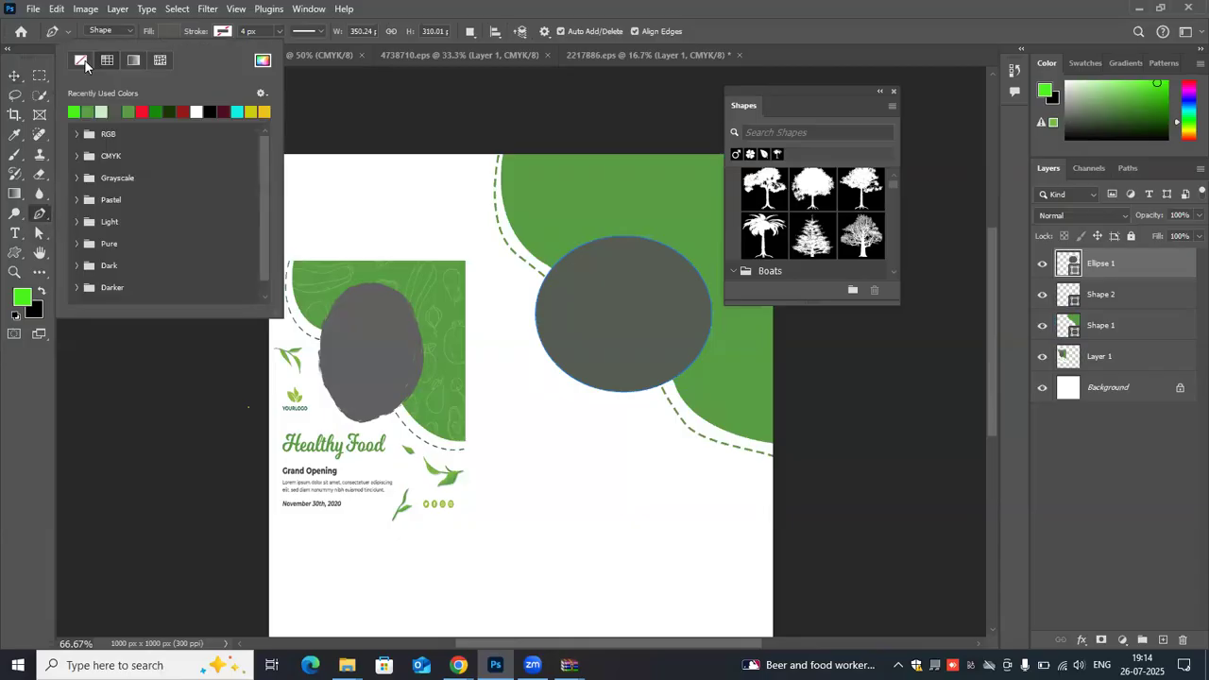
click(222, 31)
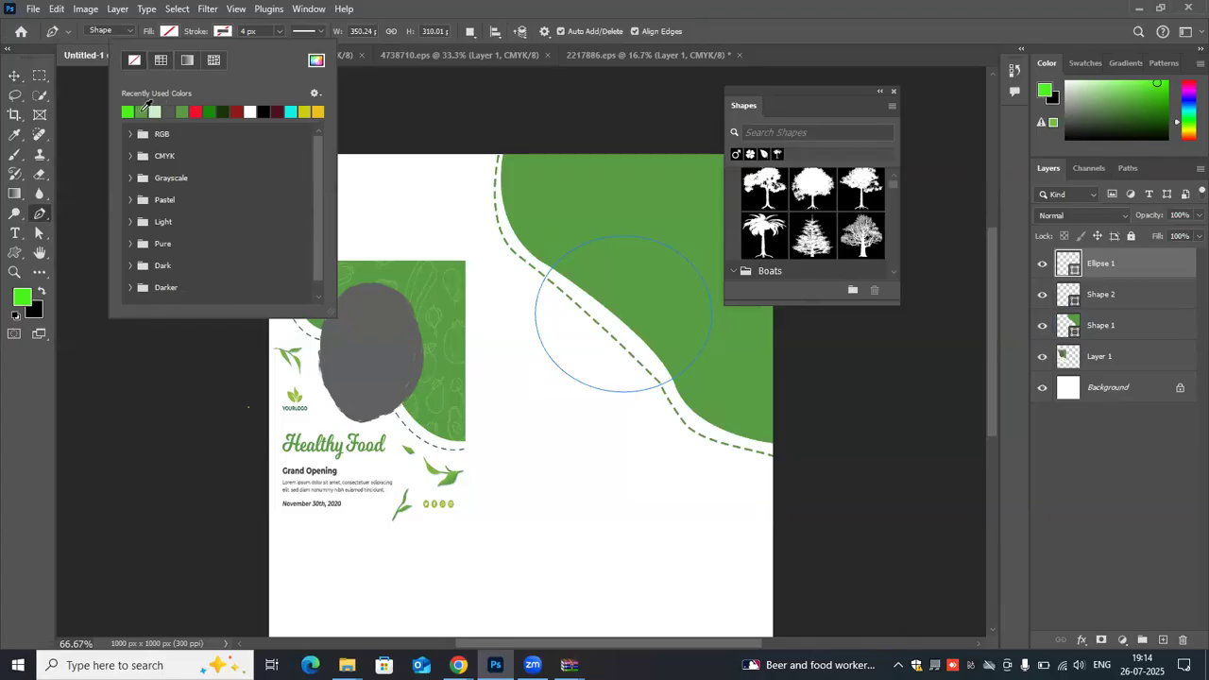
click(147, 108)
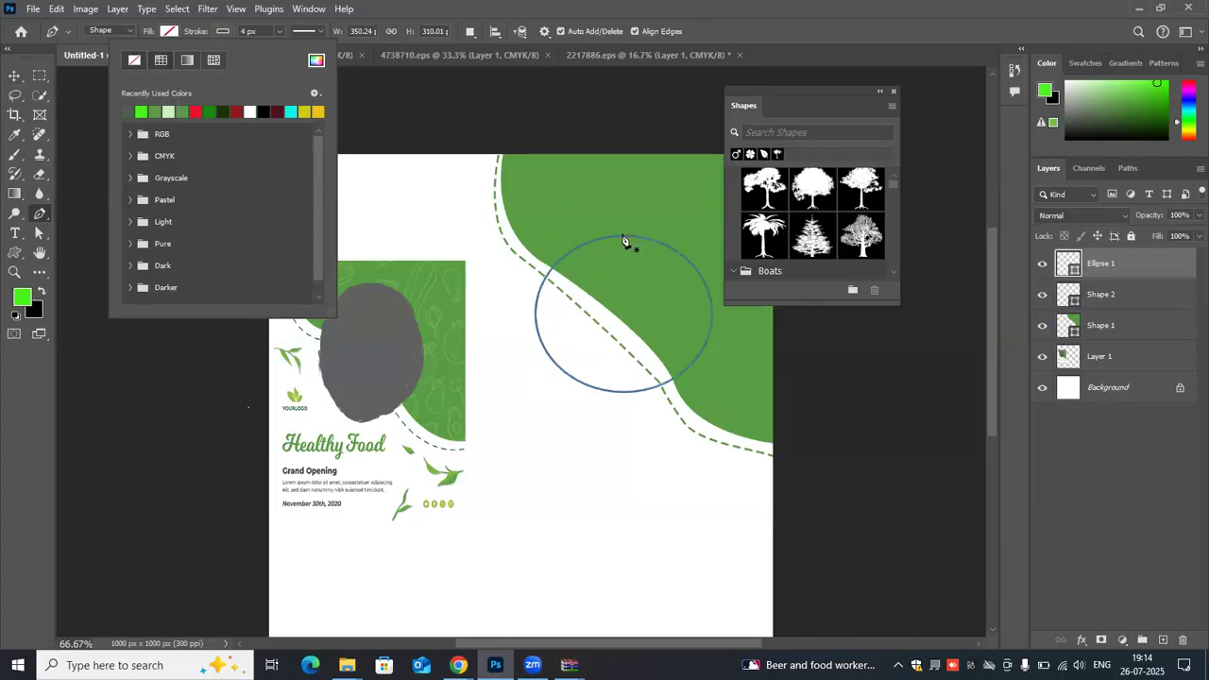
scroll(559, 288, up, 2)
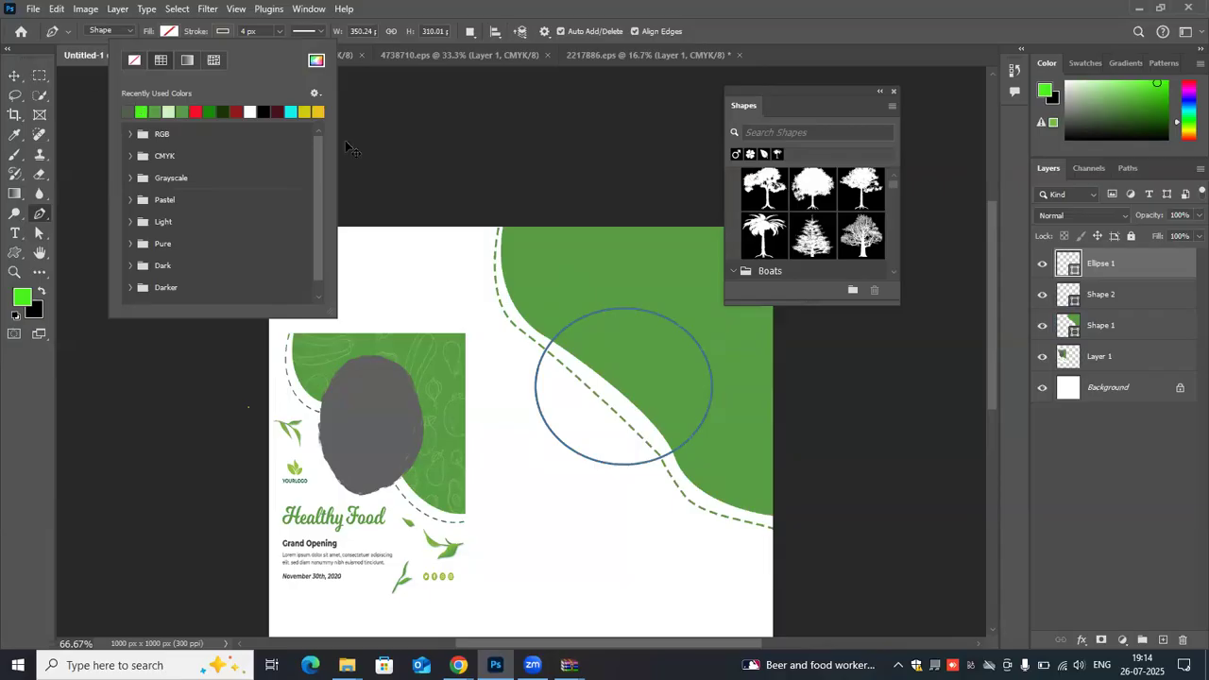
key(v)
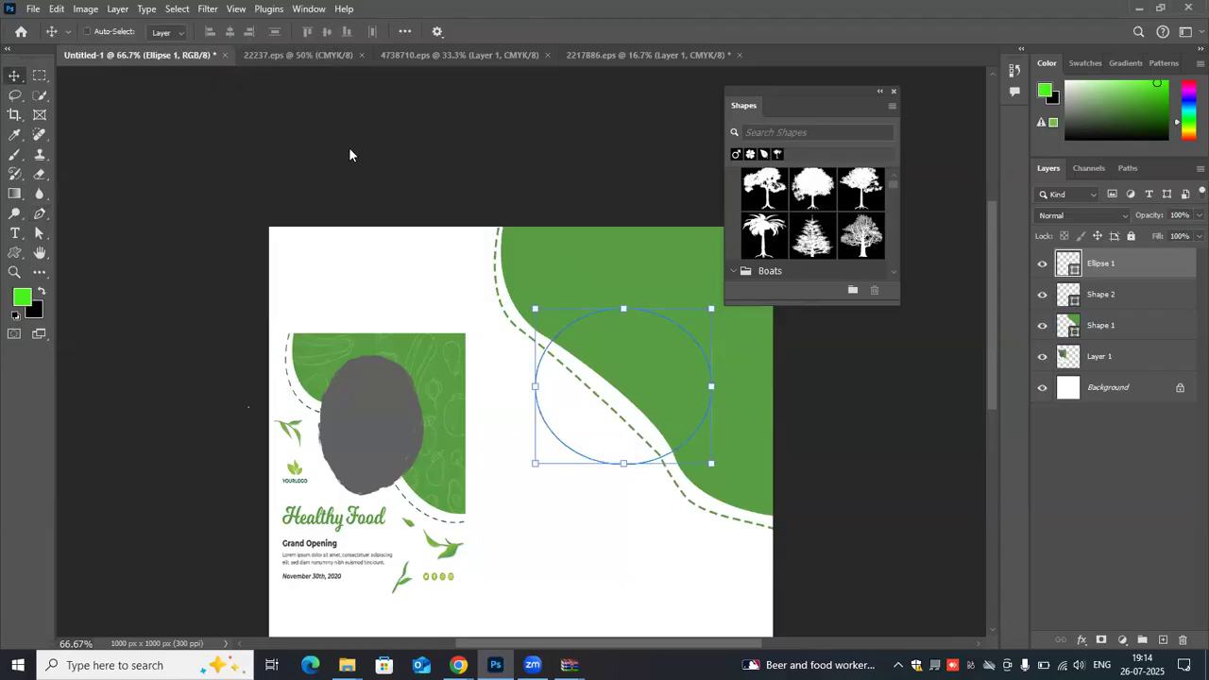
key(ctrl+z)
- On a new layer, trace the pear-shaped vegetable in the reference flyer's upper-right corner as a closed Pen shape about 33 by 65 px
click(1163, 640)
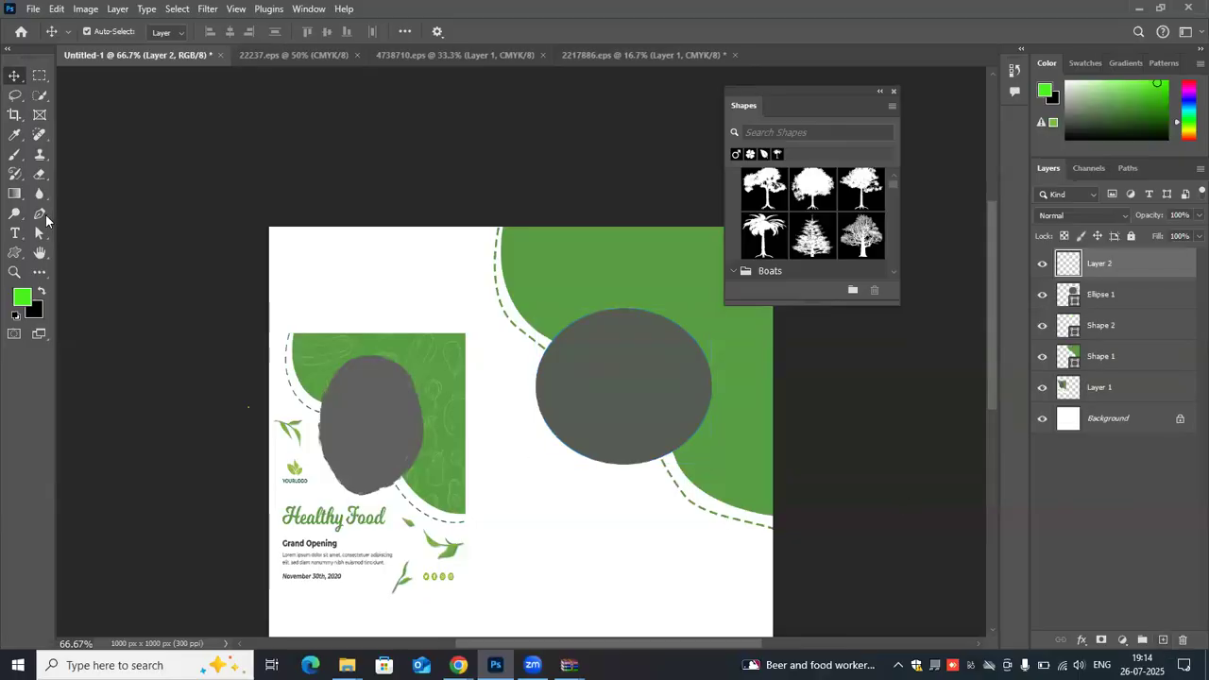
click(43, 215)
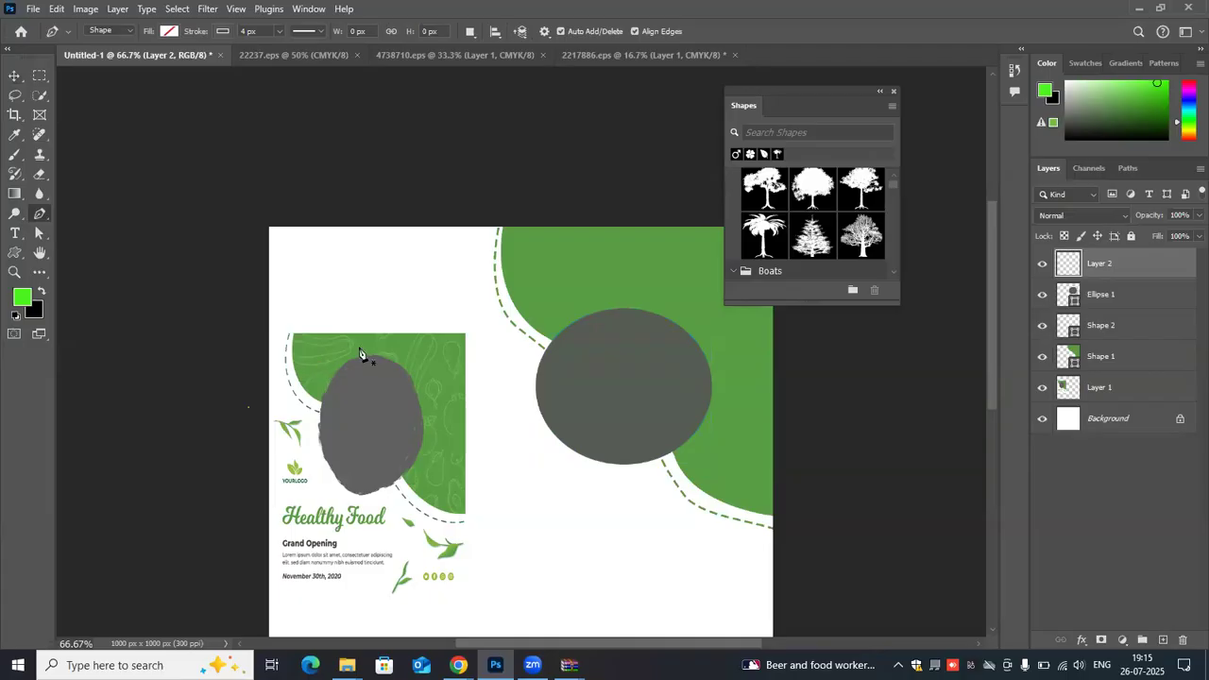
key(ctrl+plus)
key(ctrl+plus)
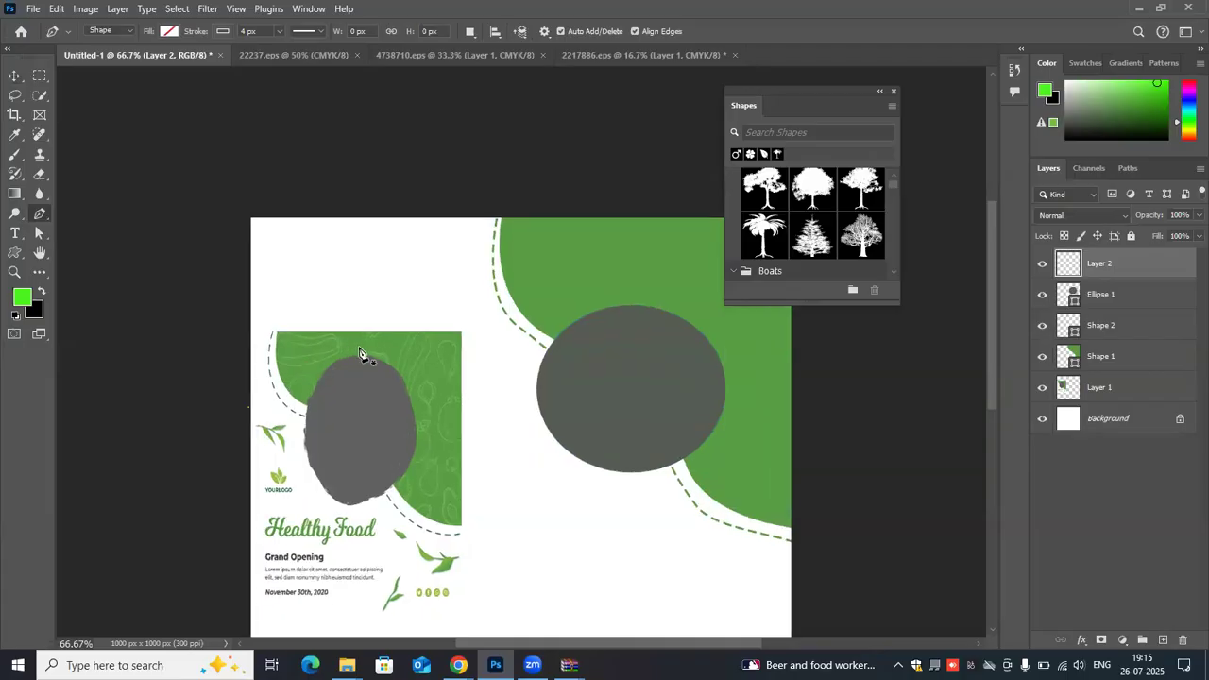
click(308, 323)
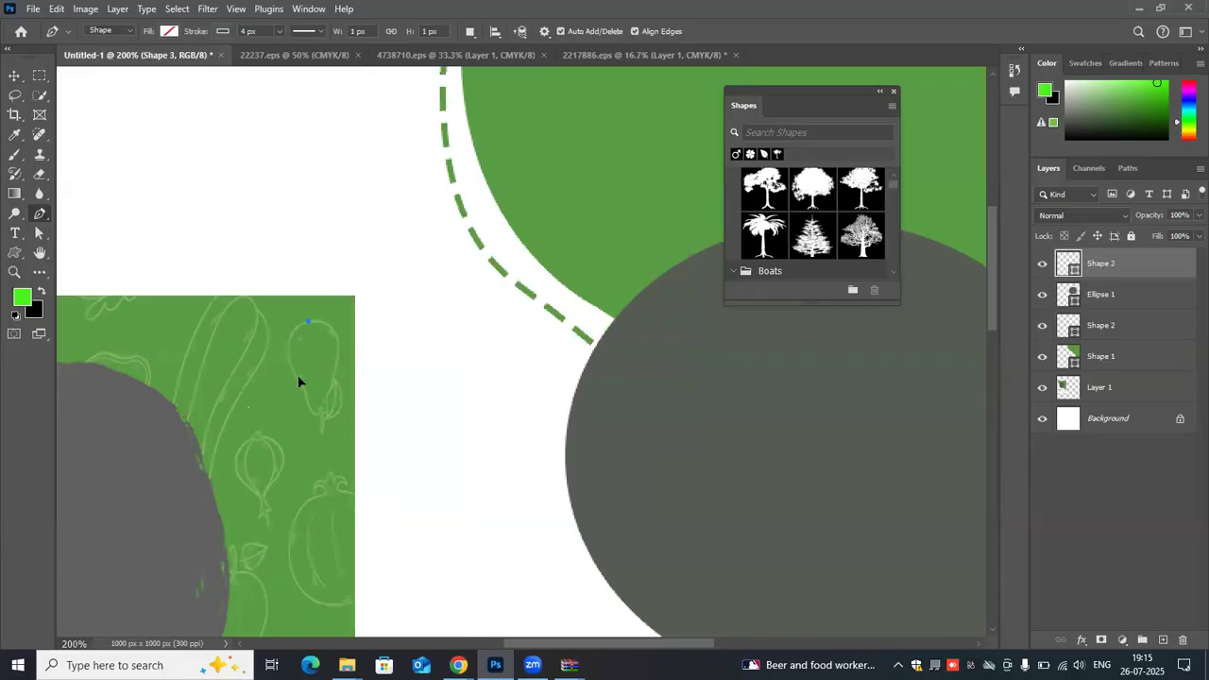
drag(290, 360, 312, 415)
click(310, 408)
drag(318, 420, 338, 346)
click(337, 339)
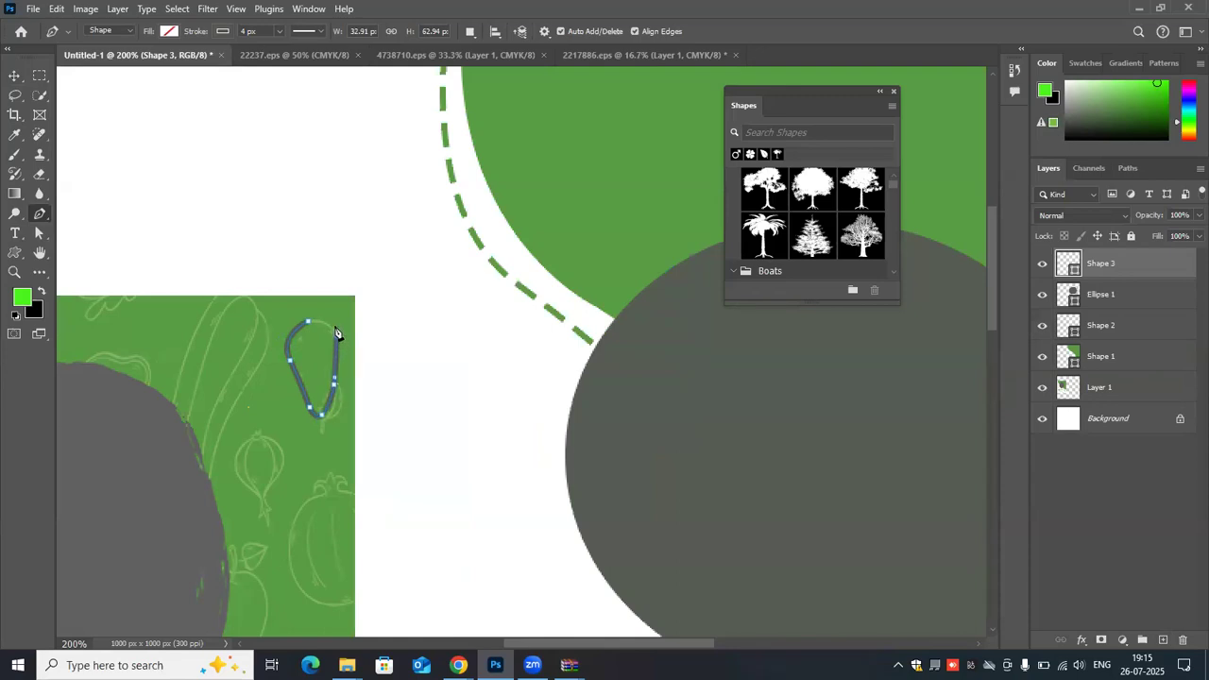
click(319, 319)
click(308, 321)
- Set the traced vegetable outline's stroke width to 1 px
click(279, 32)
click(247, 32)
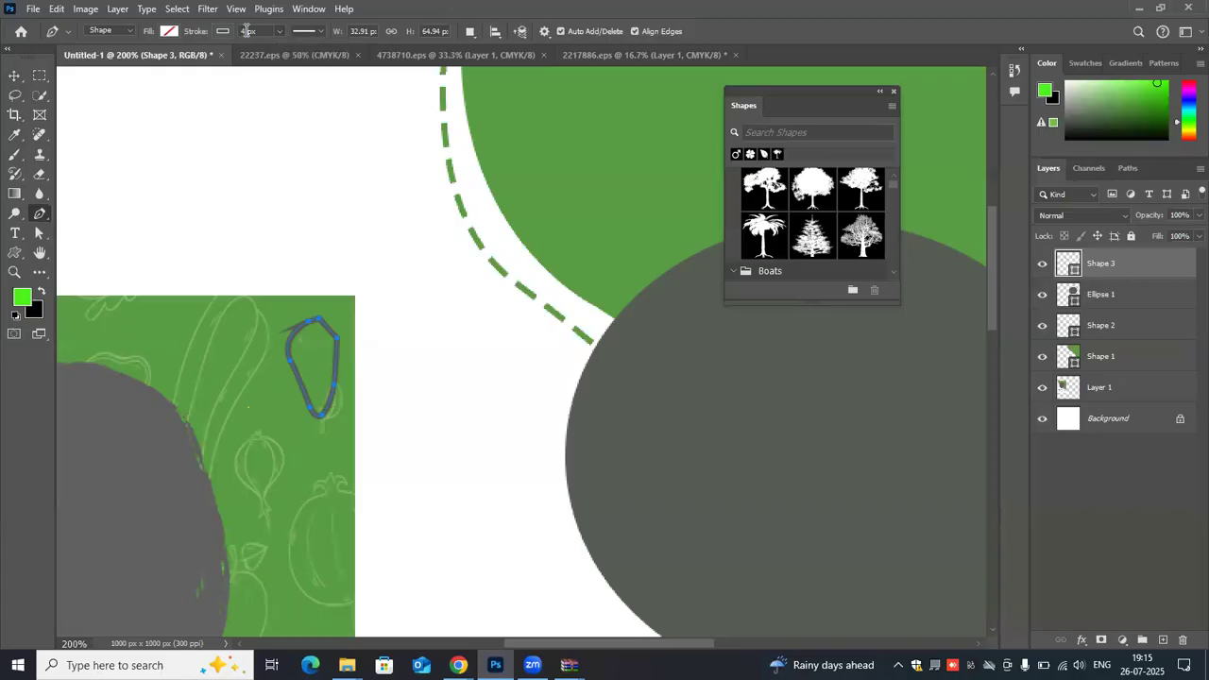
text(1)
key(Return)
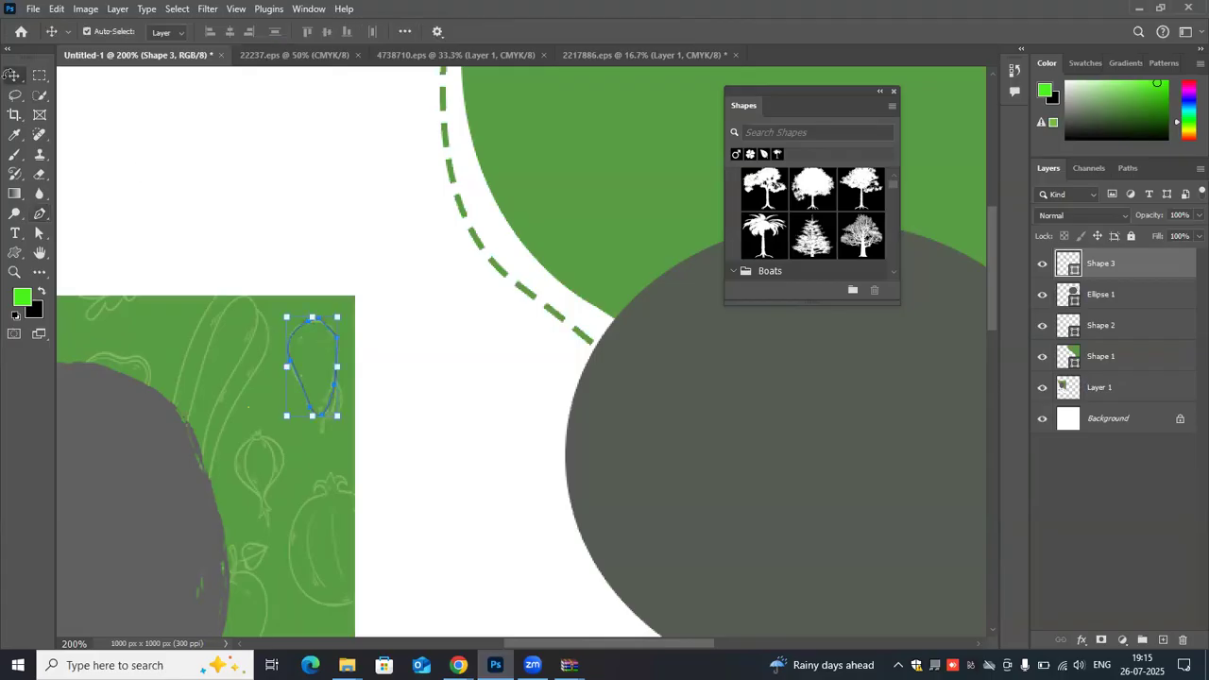
- Move the traced outline onto the large green shape and reposition the reference flyer beside that shape's dashed curve
click(296, 377)
drag(295, 377, 395, 288)
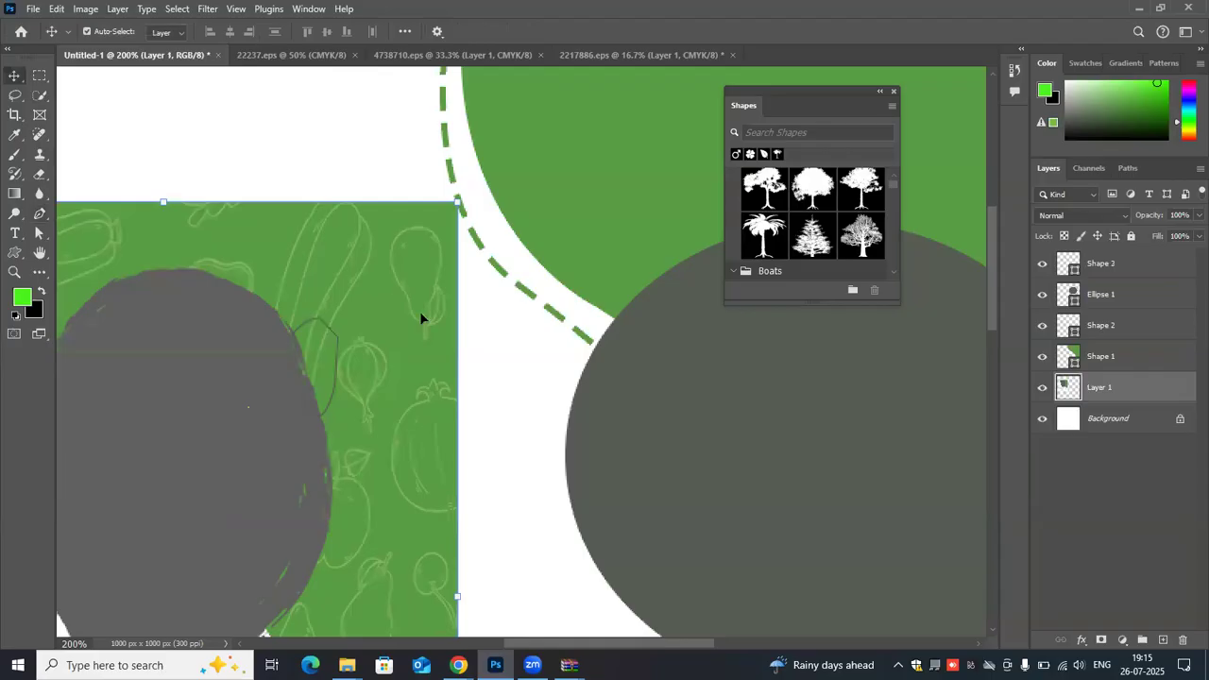
click(1071, 265)
click(297, 355)
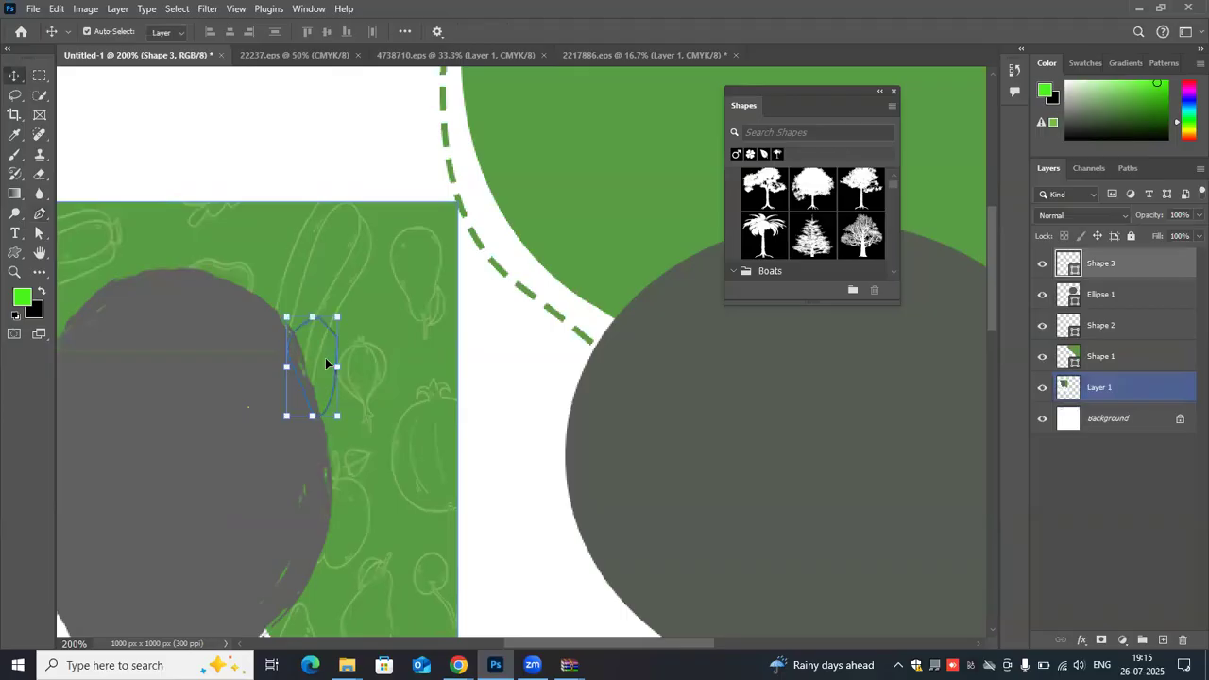
drag(163, 414, 110, 451)
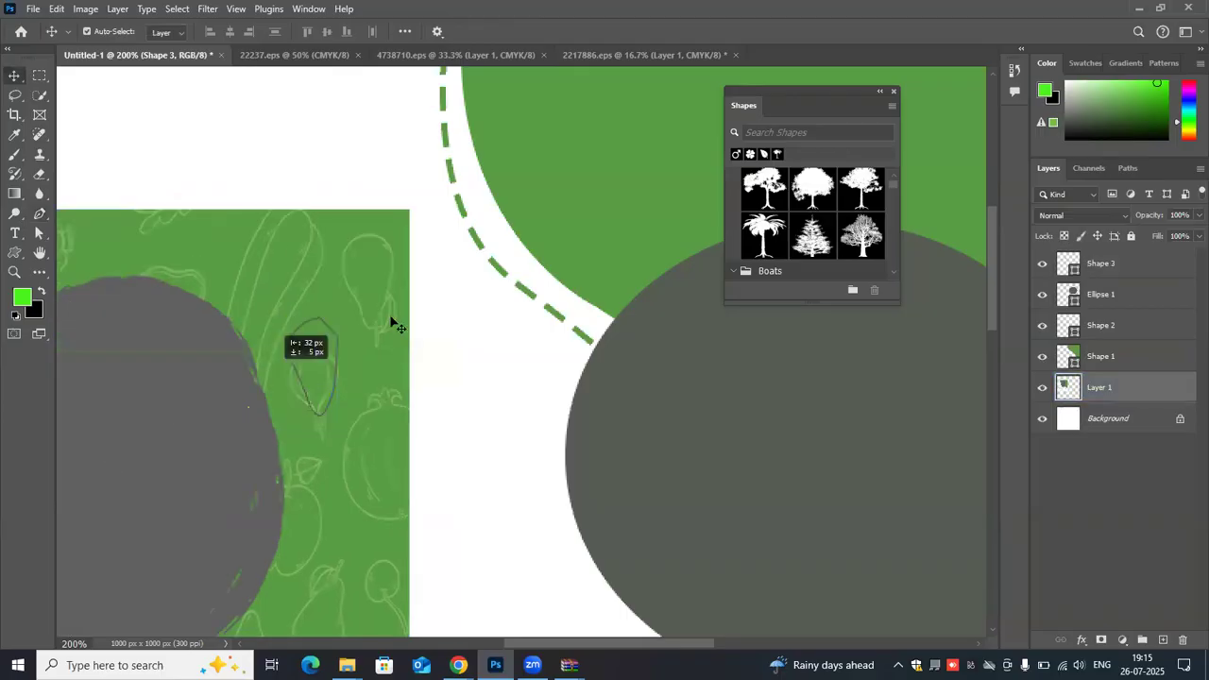
click(334, 346)
drag(335, 326, 607, 147)
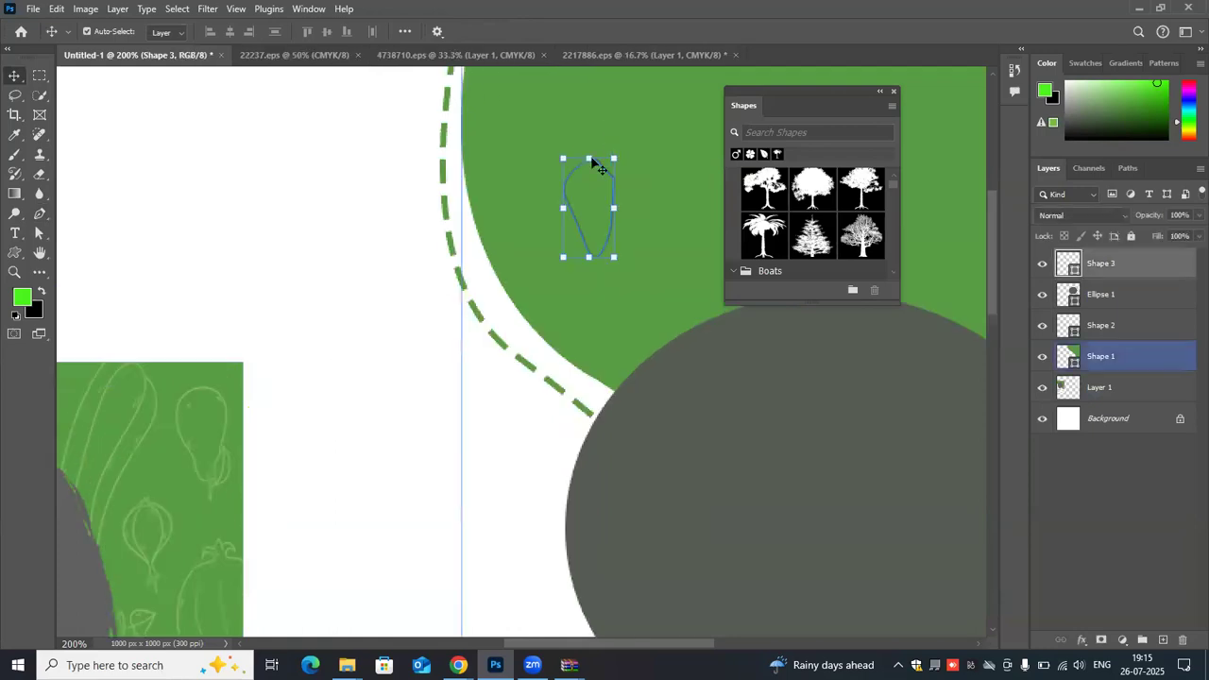
scroll(595, 165, up, 3)
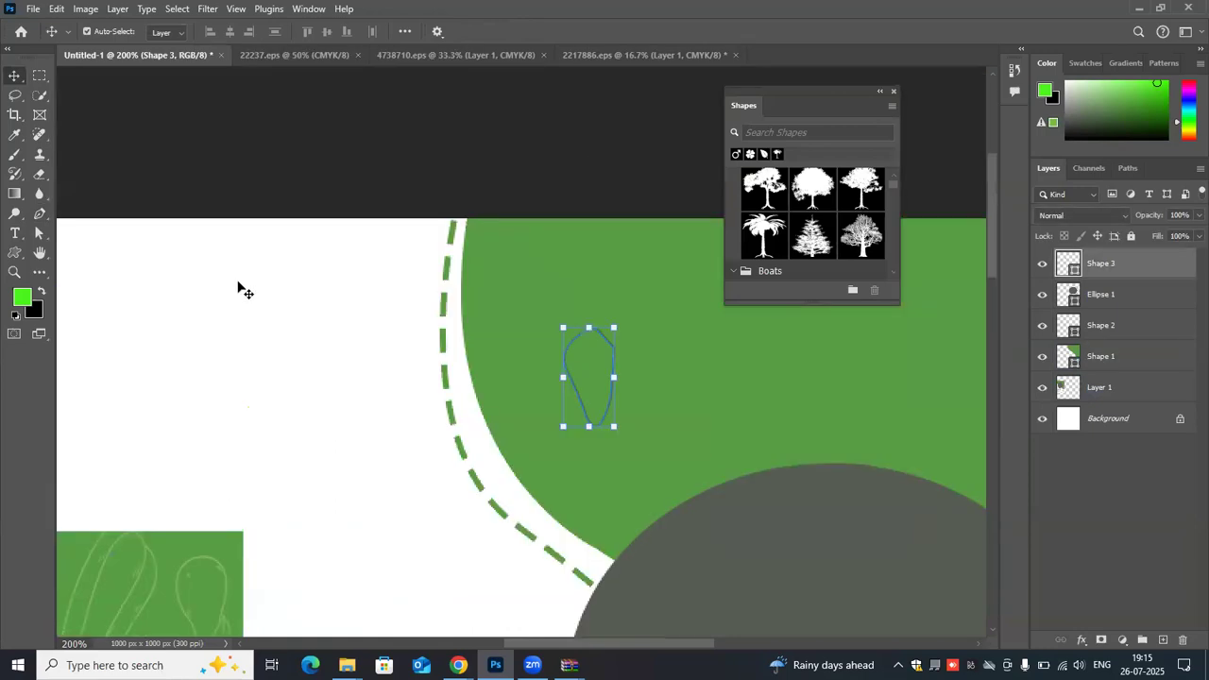
drag(161, 536, 238, 300)
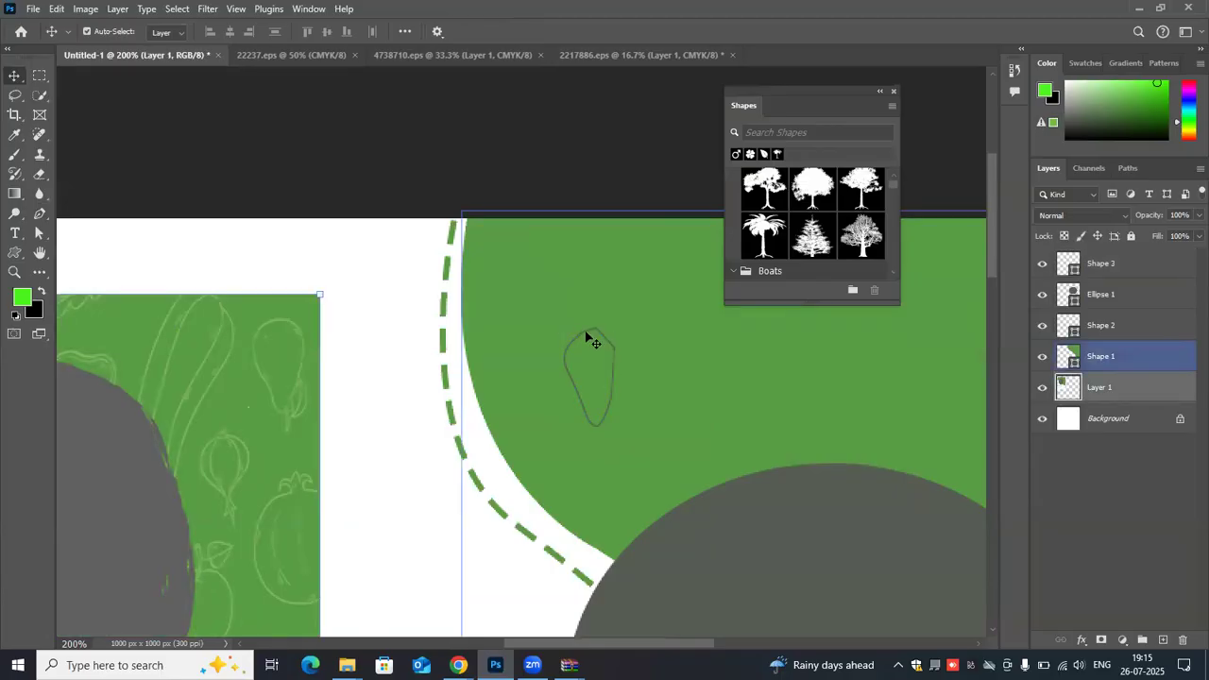
- Lower the opacity of the traced outline's layer to 35%
click(588, 338)
click(1197, 215)
click(1151, 232)
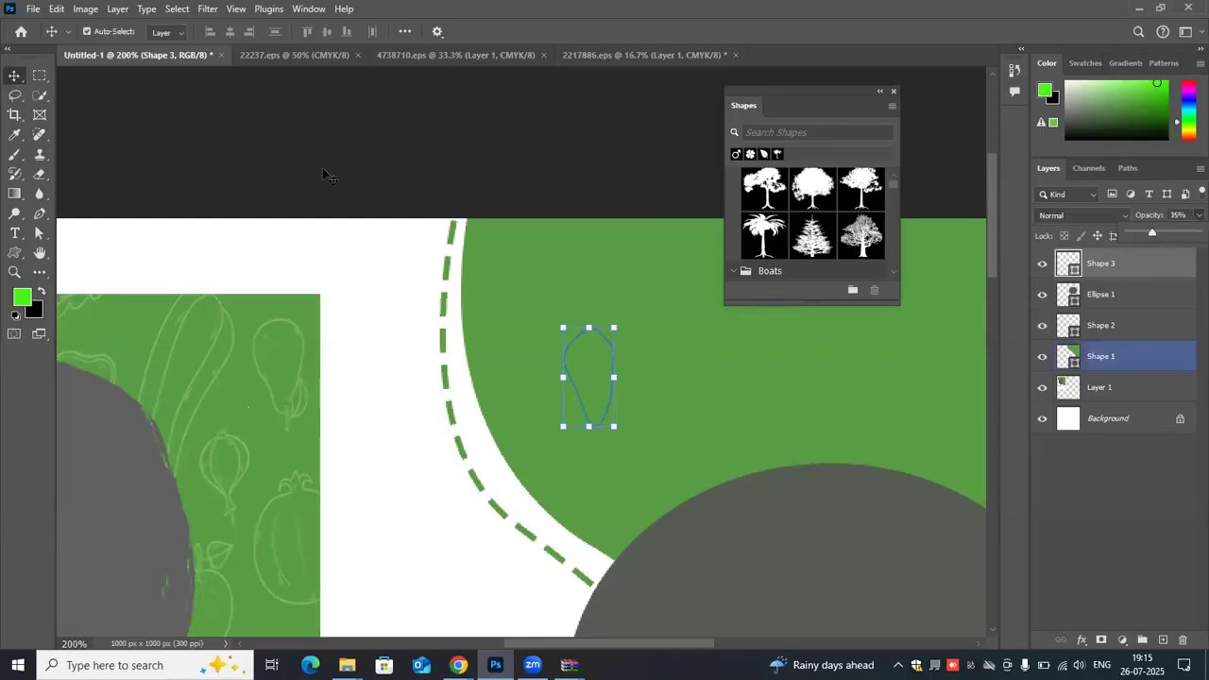
click(191, 122)
- Move the traced outline to the green shape's upper-left area and rotate it by -38.54°
drag(598, 338, 532, 261)
drag(553, 307, 591, 265)
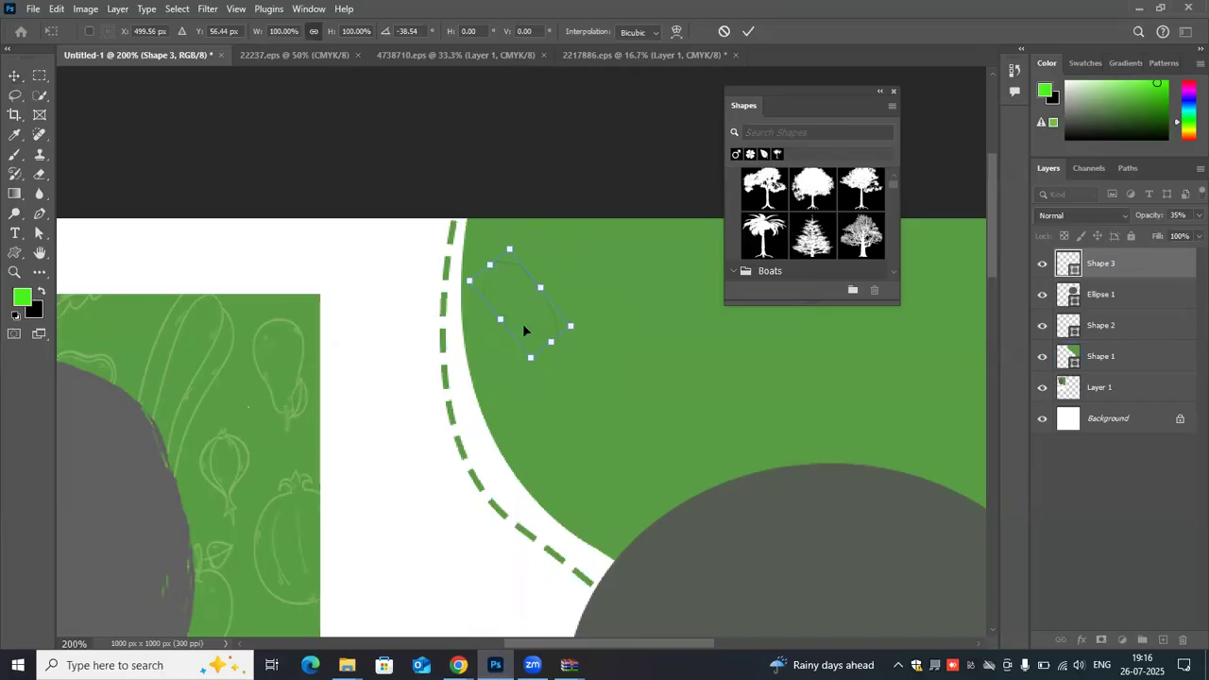
alt+click(585, 336)
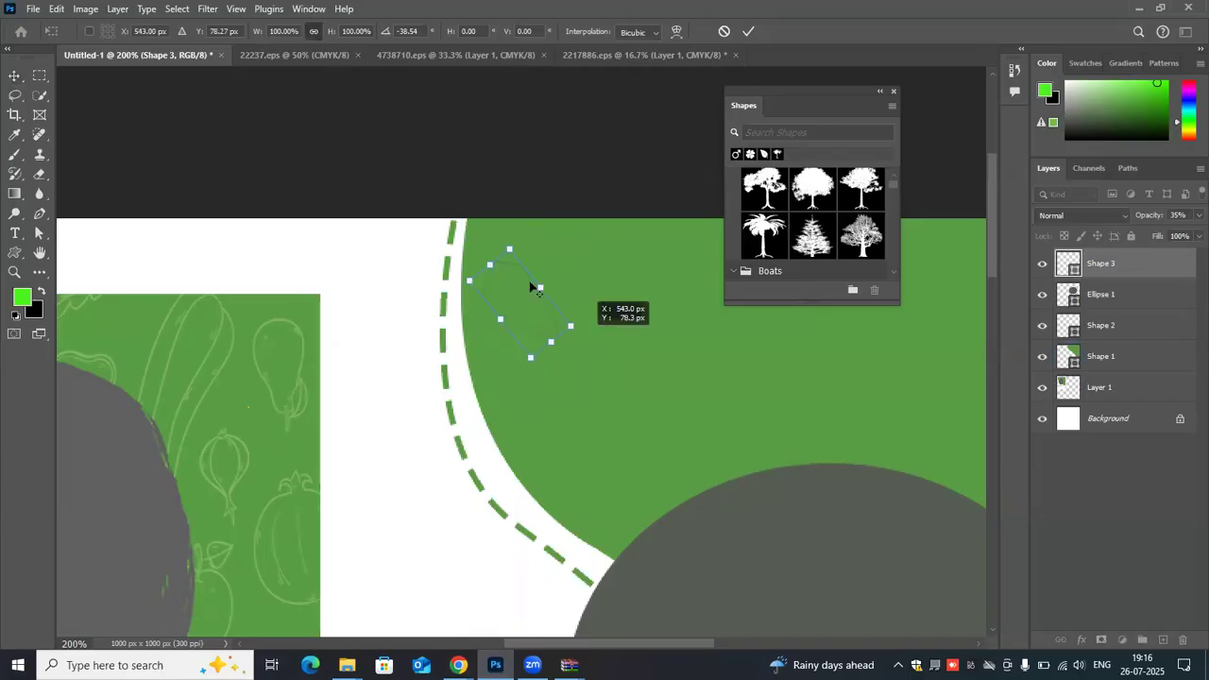
alt+click(559, 296)
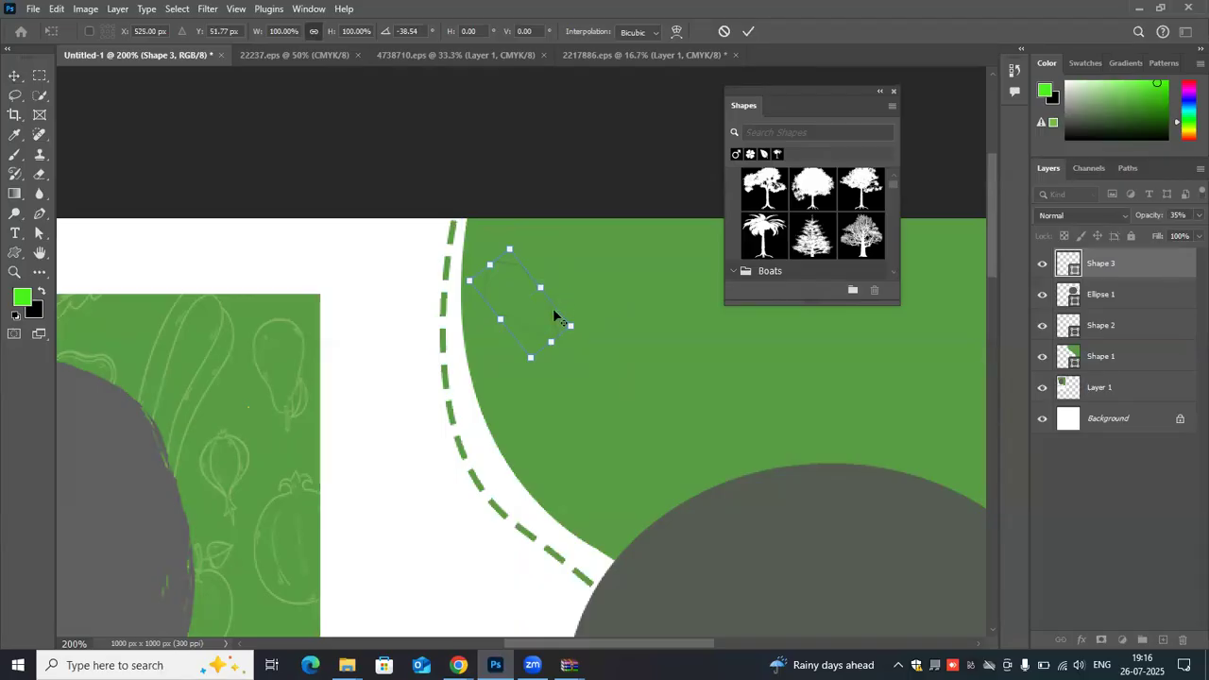
alt+click(593, 320)
key(Return)
- Duplicate the rotated outline's layer within the Untitled-1 document
drag(1148, 272, 1164, 643)
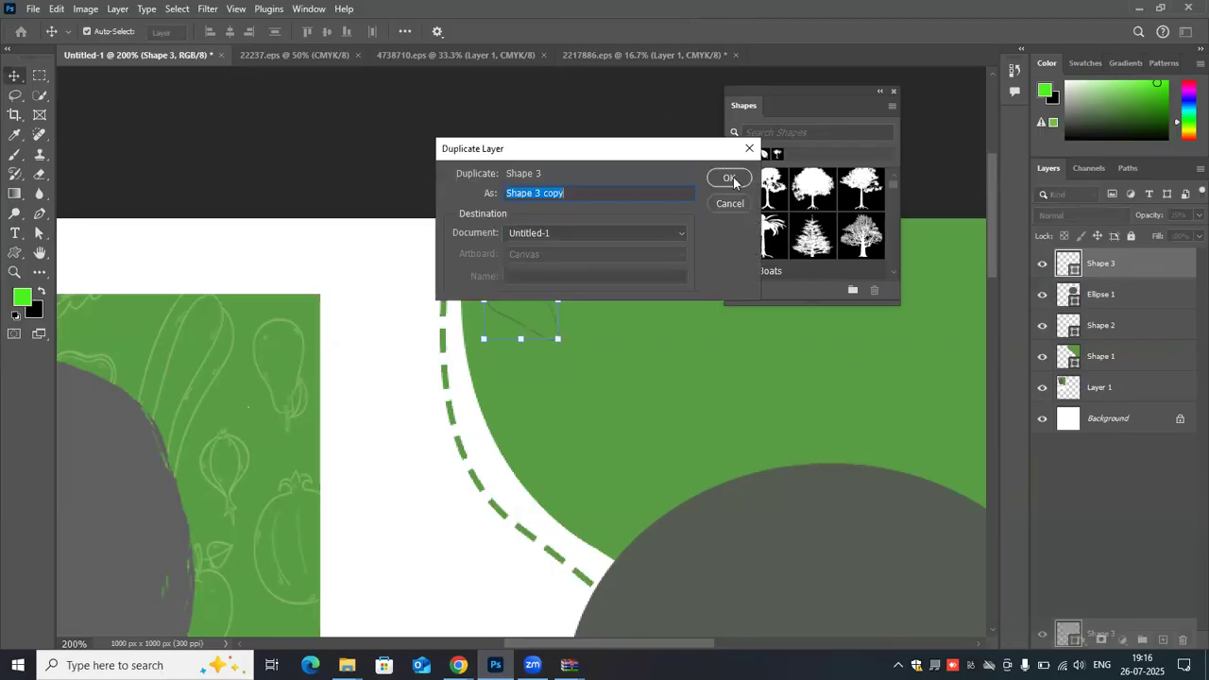
key(Escape)
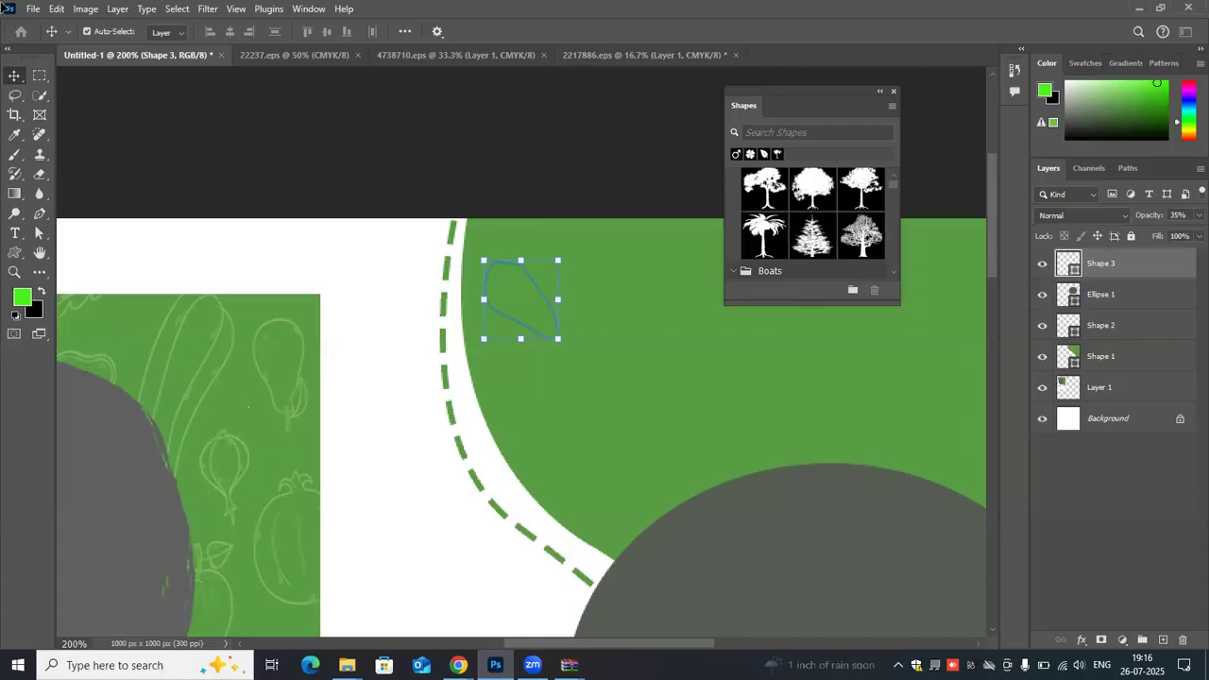
scroll(516, 273, up, 8)
click(516, 276)
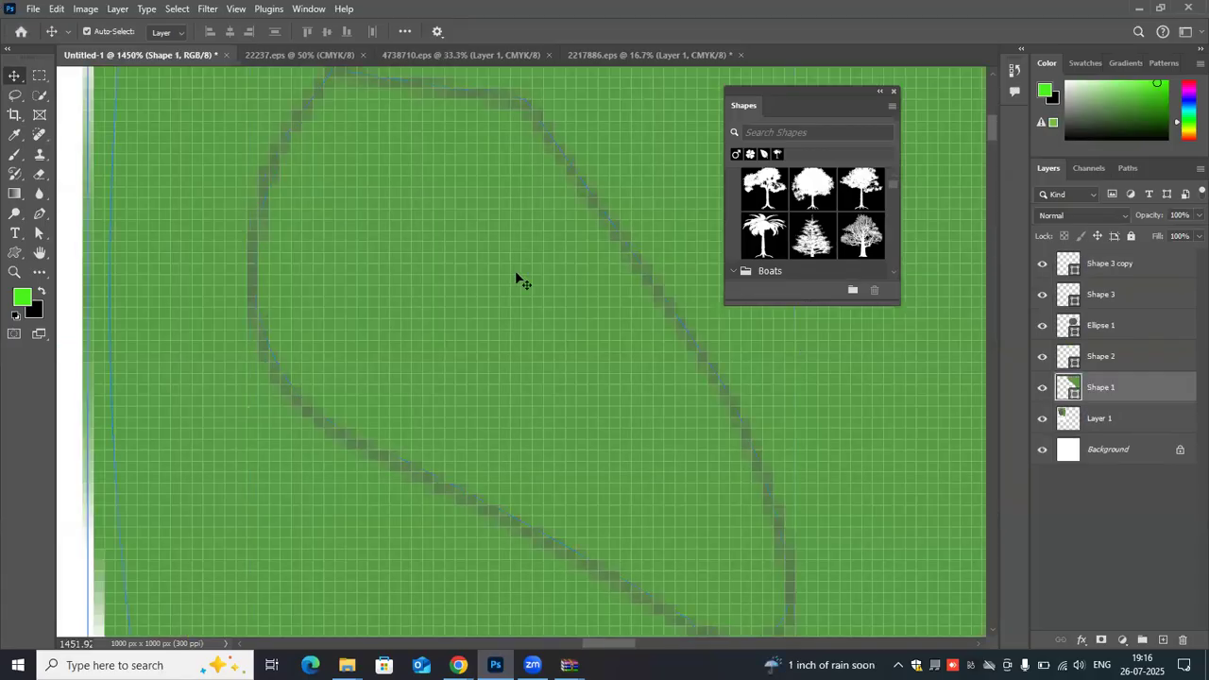
- Select the duplicated outline's layer, Shape 3 copy, and compare the outline with its layer hidden and shown
key(ctrl+minus)
key(ctrl+minus)
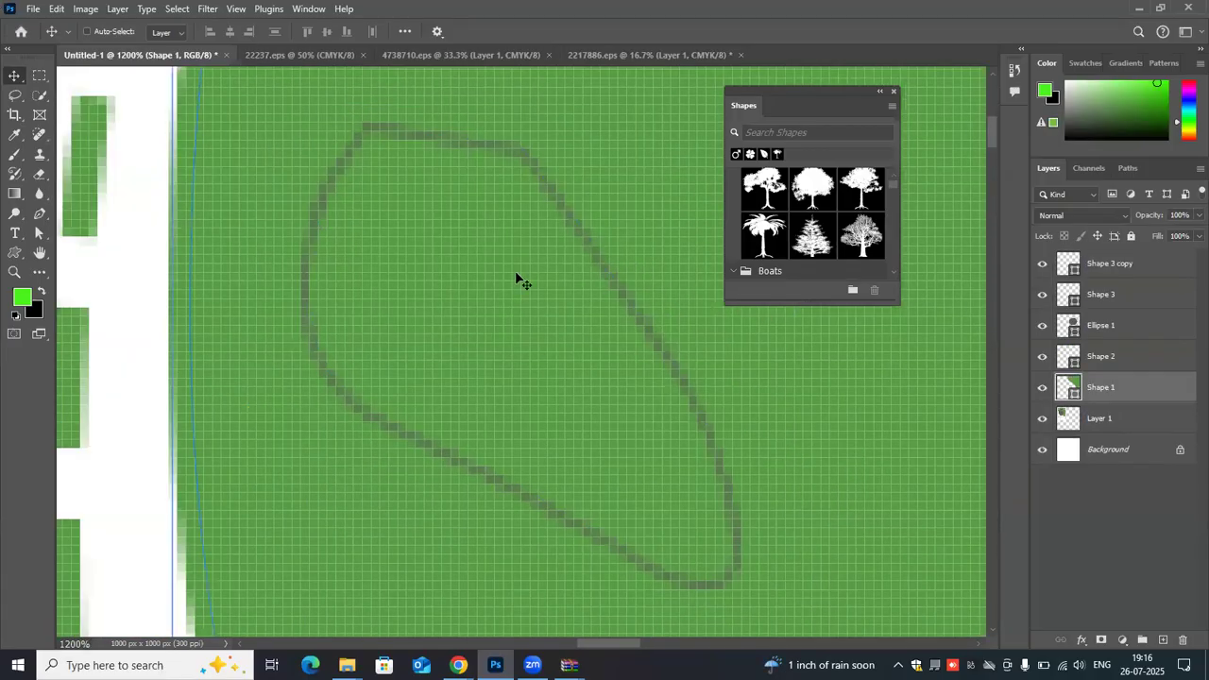
key(ctrl+minus)
key(ctrl+minus)
key(ctrl+minus)
key(ctrl+minus)
key(ctrl+minus)
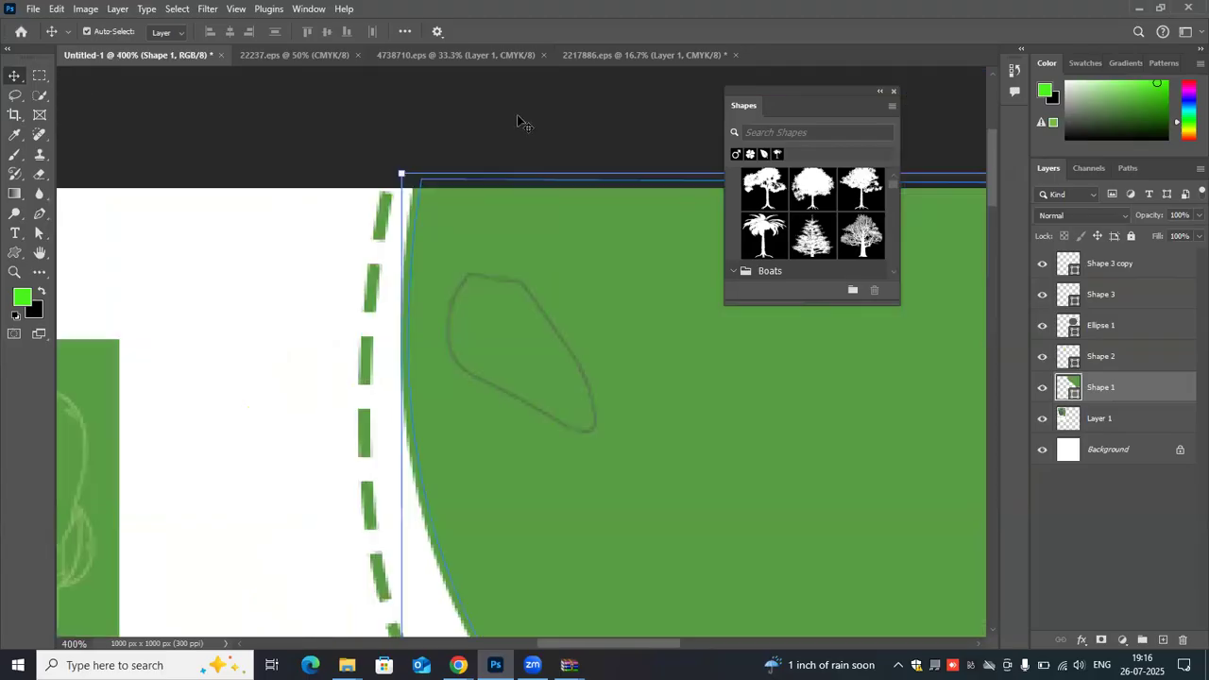
scroll(327, 242, down, 2)
scroll(651, 274, down, 2)
drag(1140, 275, 1180, 650)
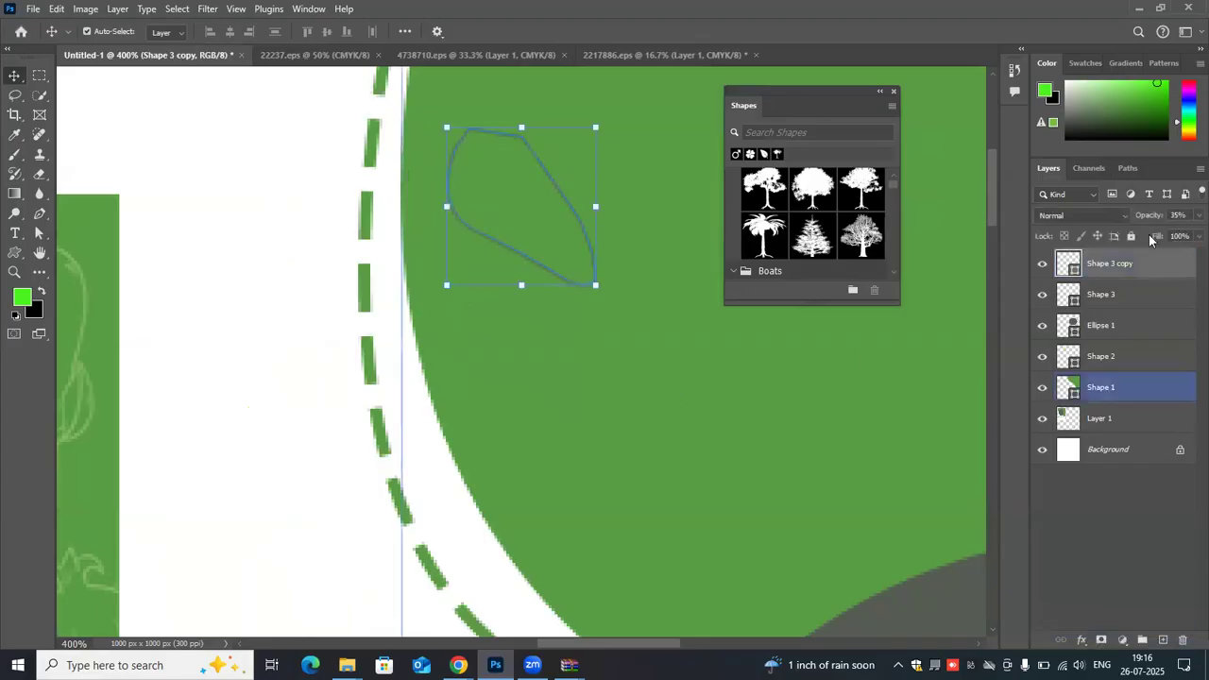
scroll(1150, 248, up, 2)
click(1043, 264)
click(1042, 267)
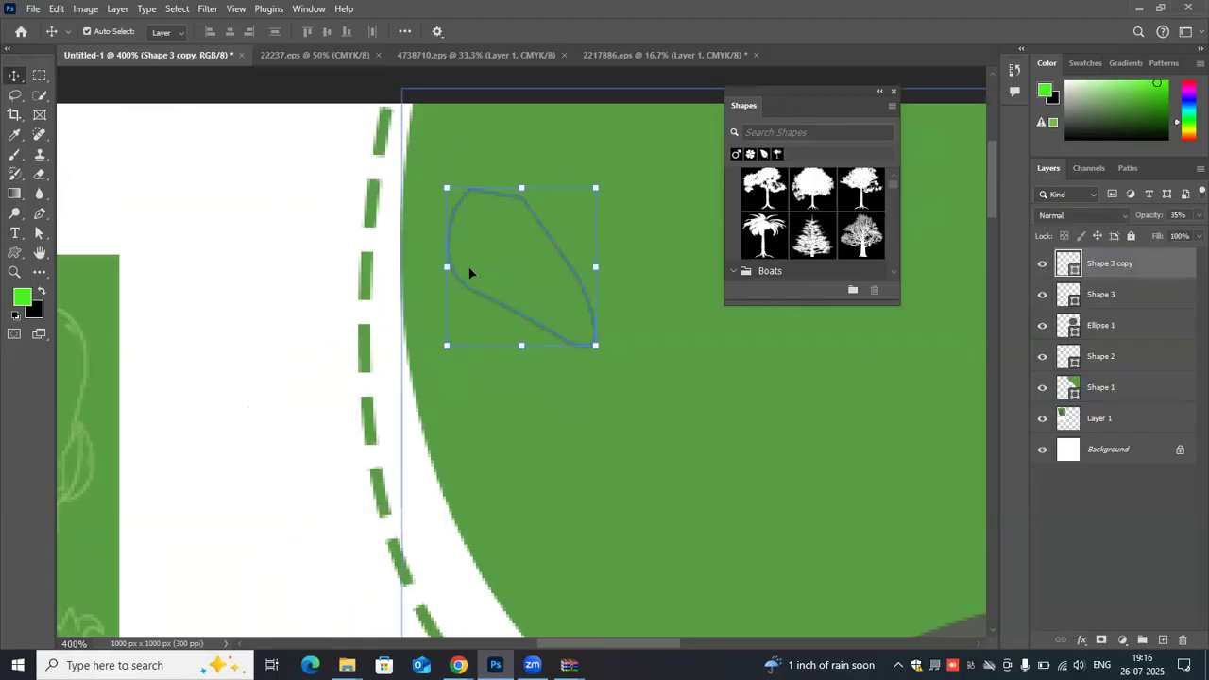
- Delete the duplicated outline layer, Shape 3 copy
click(40, 213)
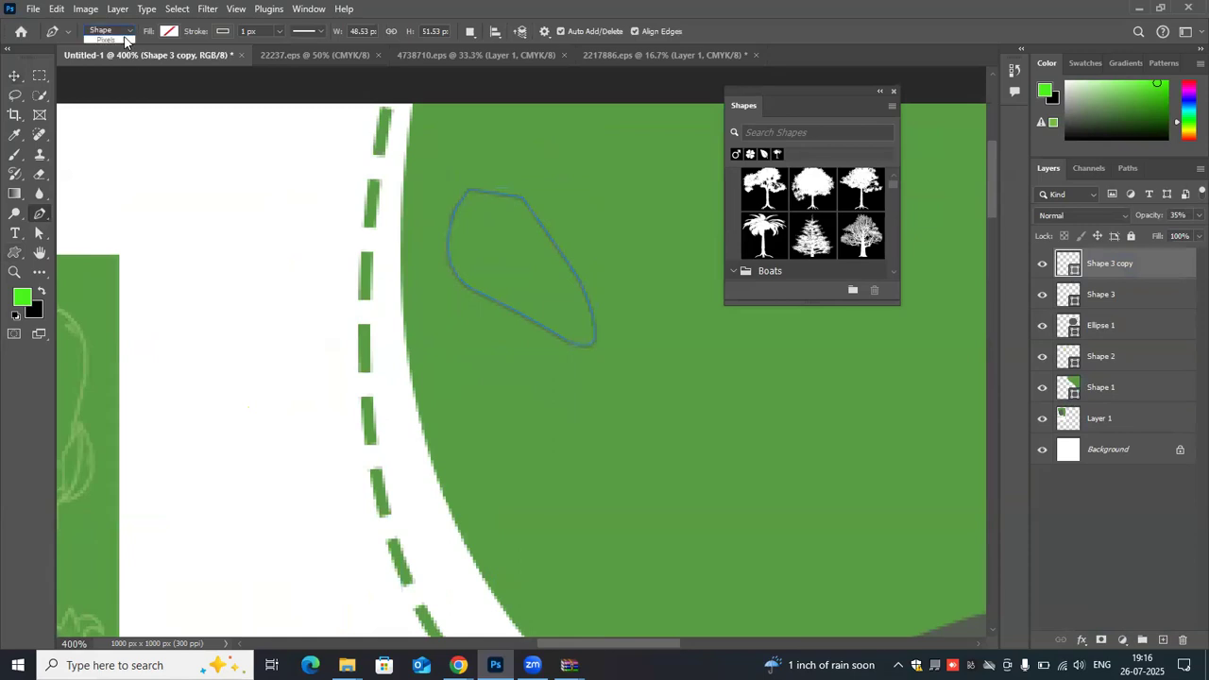
click(130, 30)
click(521, 214)
drag(1160, 266, 615, 485)
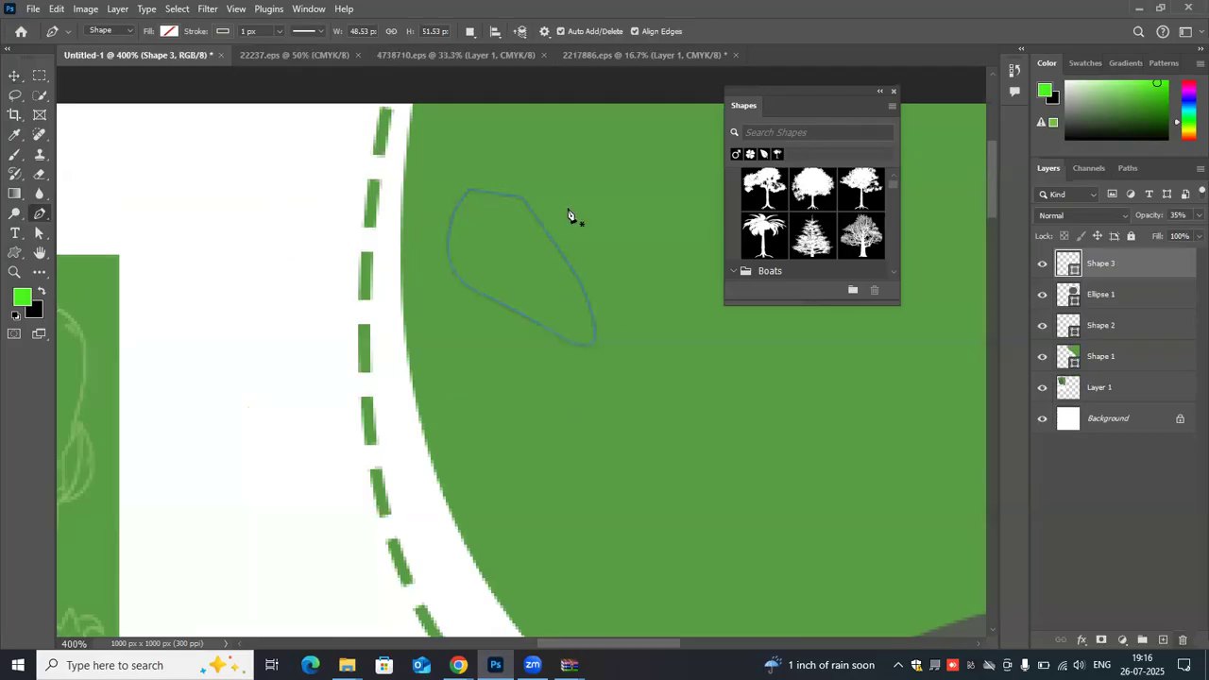
- Try to duplicate the traced outline beside itself on the large green shape at 100% zoom, and undo the attempt
click(12, 77)
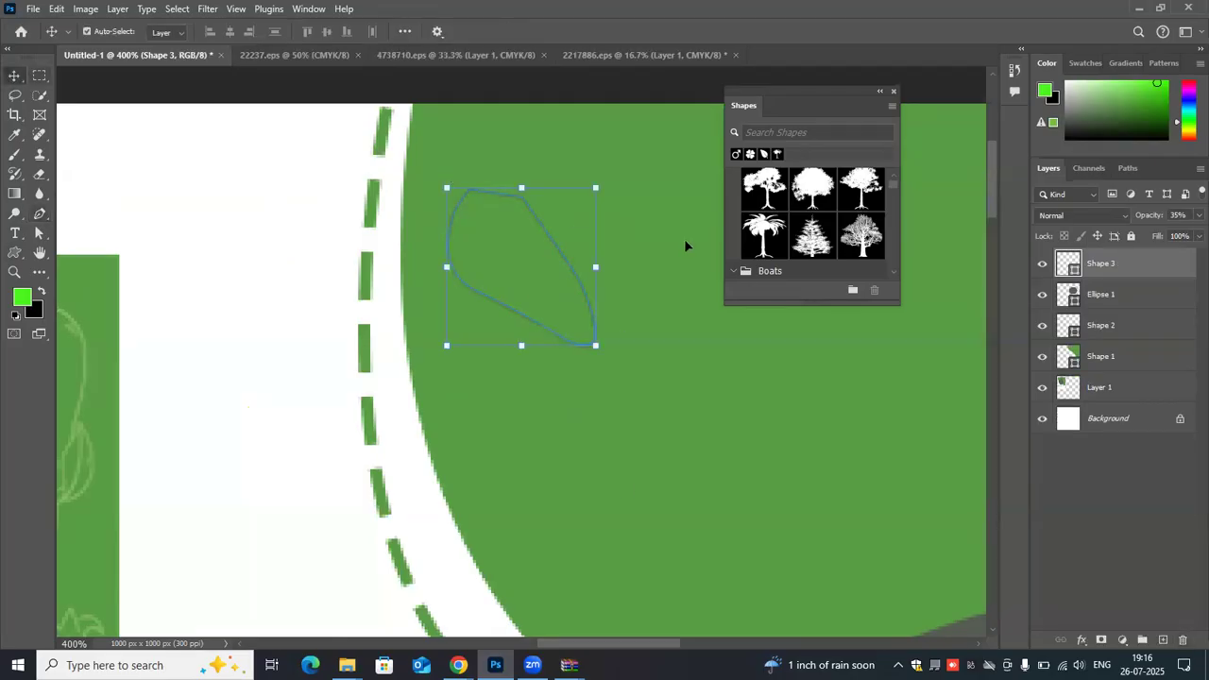
key(ctrl)
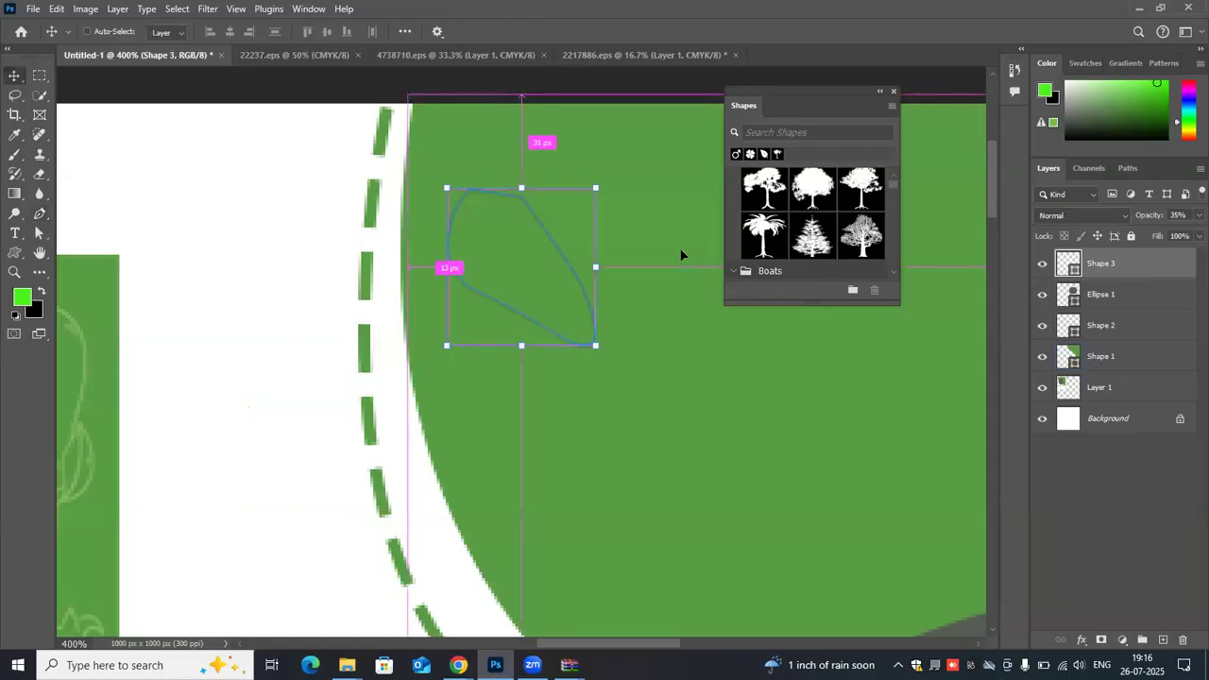
key(ctrl+1)
click(557, 276)
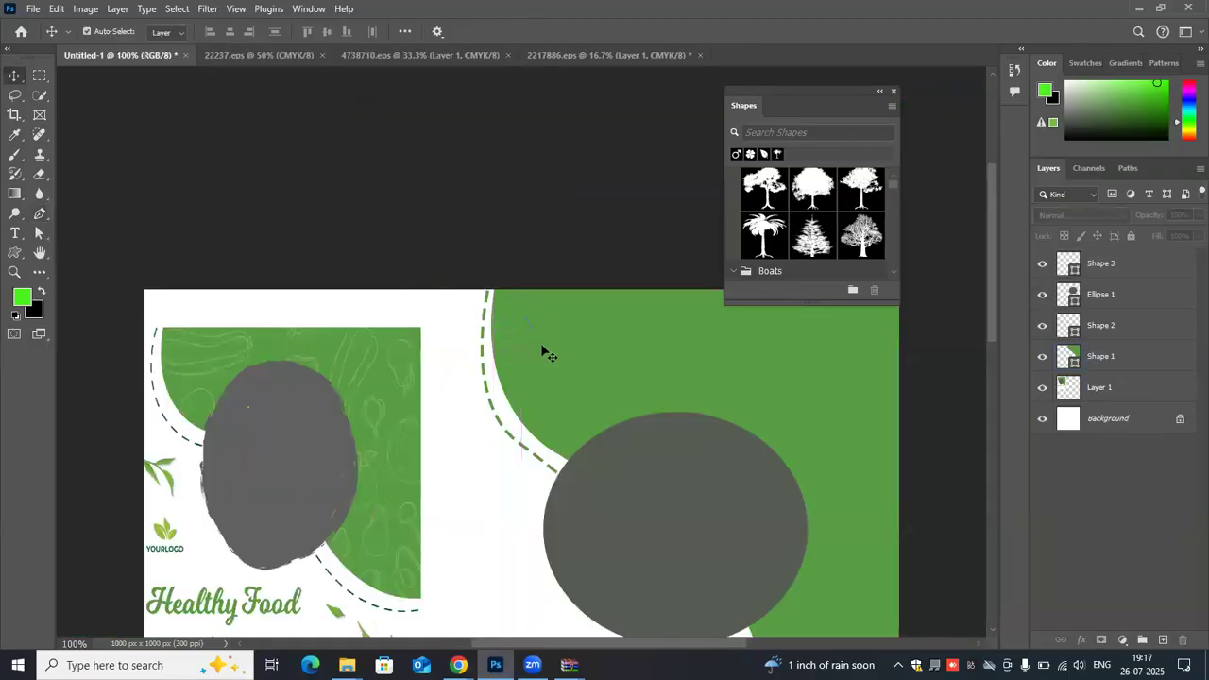
click(540, 355)
click(533, 334)
drag(573, 344, 540, 346)
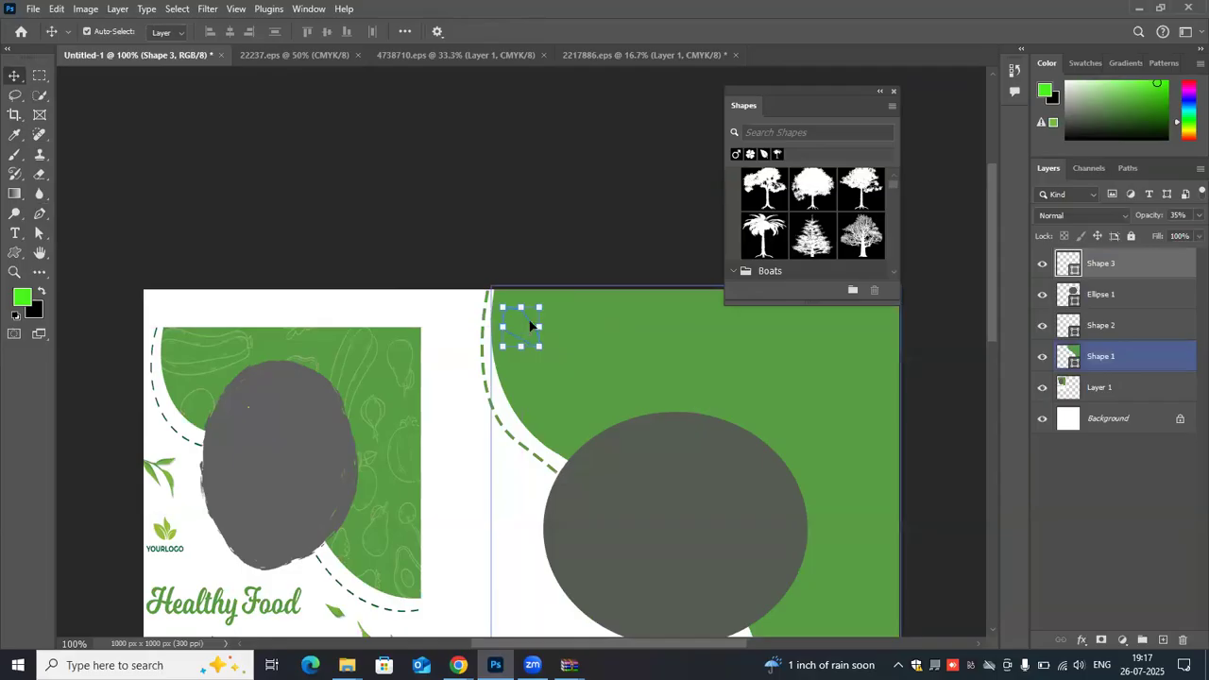
drag(592, 322, 587, 320)
key(ctrl+z)
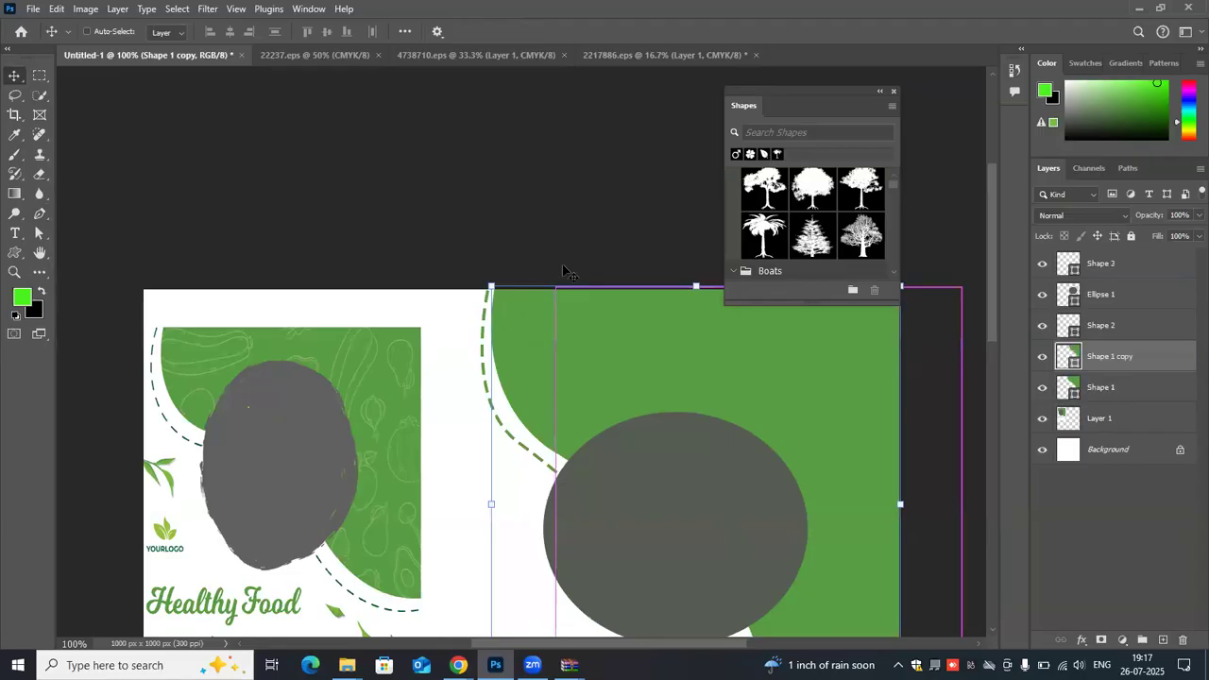
key(ctrl+z)
- Browse the Leaf Trees group of presets for the Custom Shape tool
scroll(586, 316, down, 2)
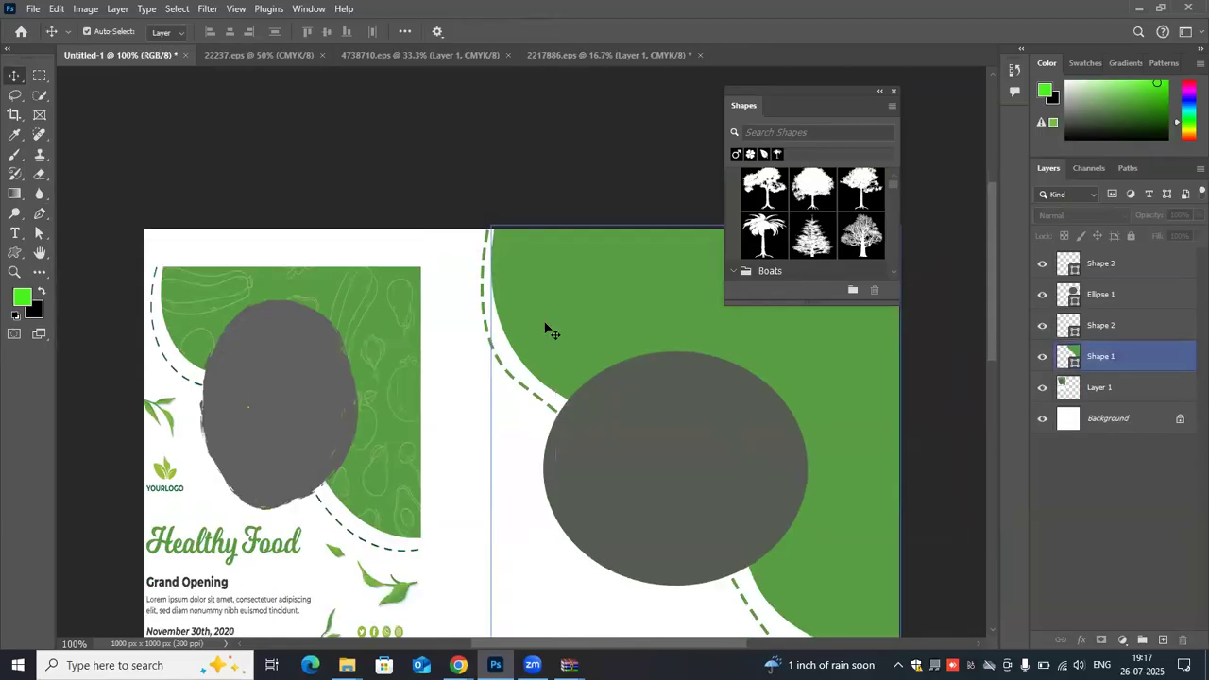
scroll(543, 326, down, 2)
scroll(317, 378, down, 3)
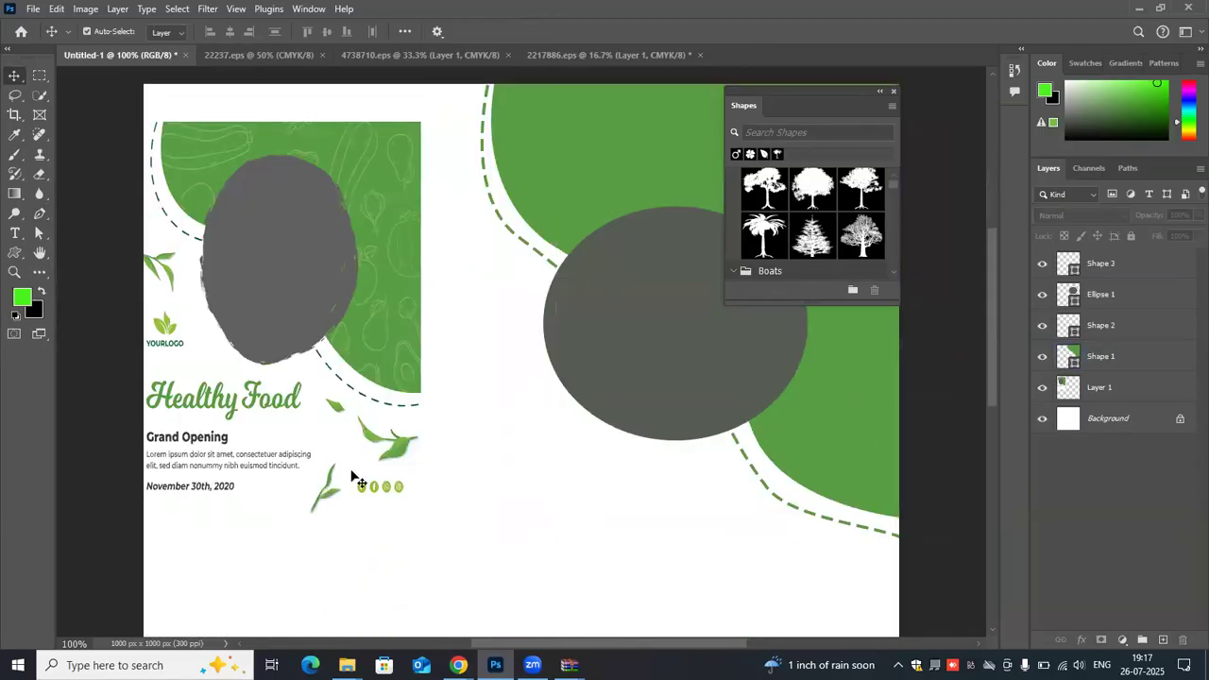
click(207, 430)
click(268, 87)
click(15, 253)
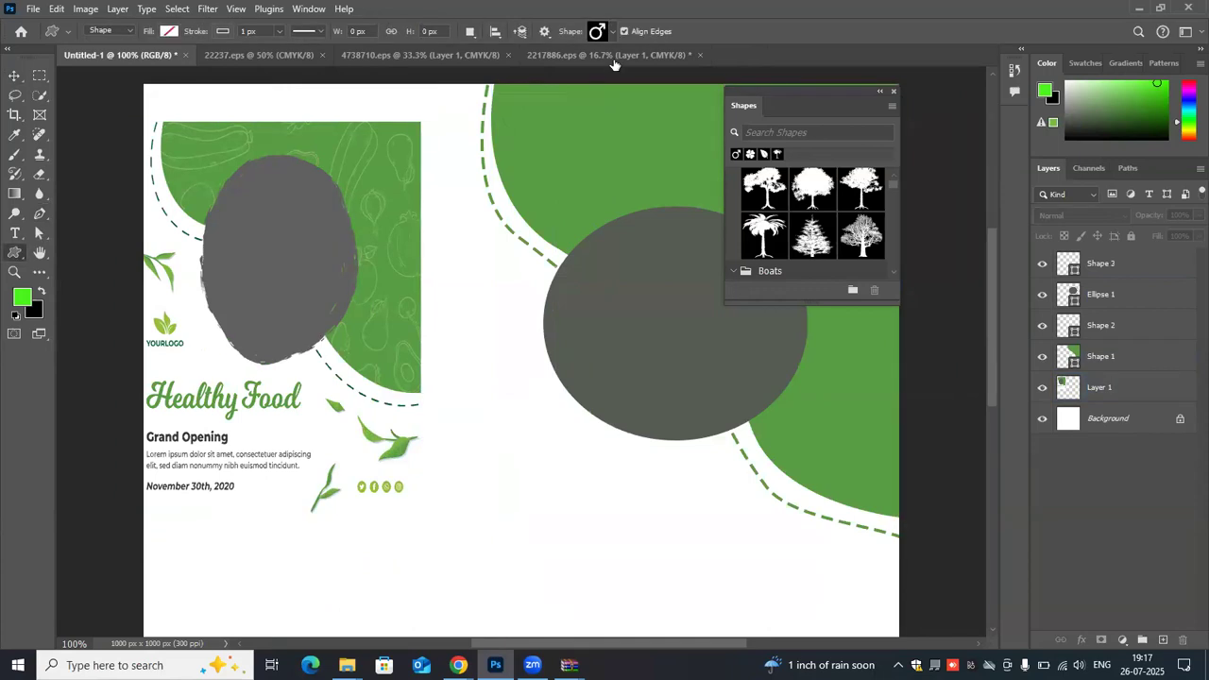
click(612, 34)
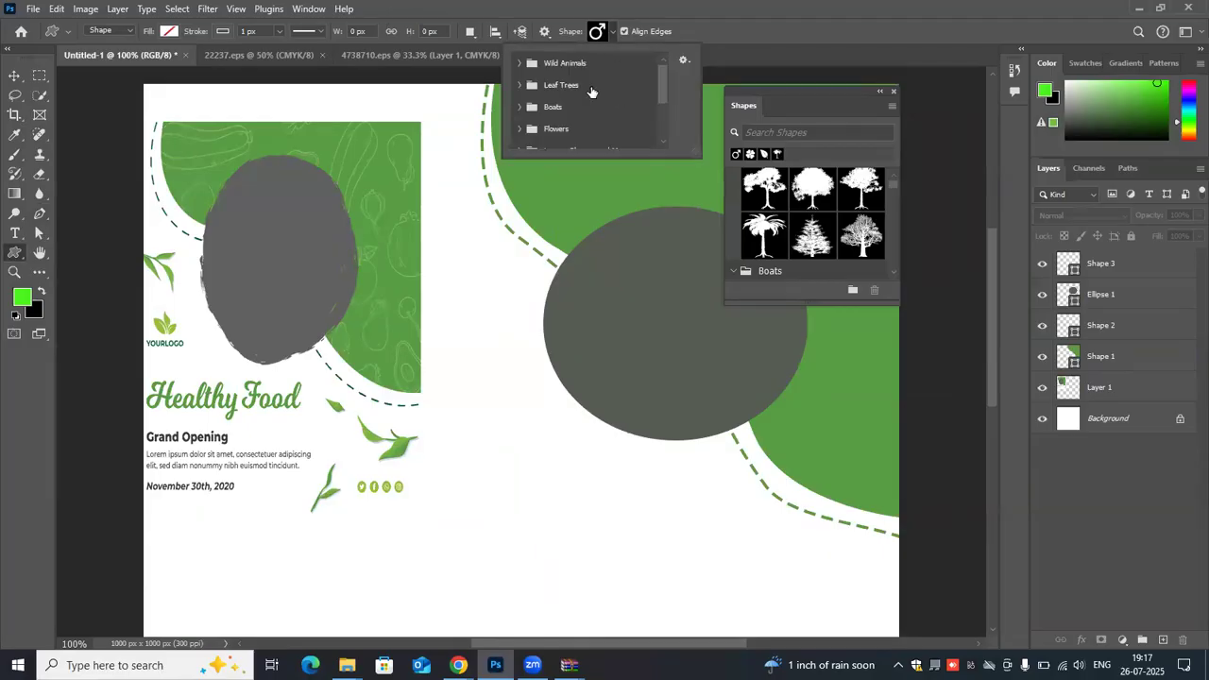
click(514, 85)
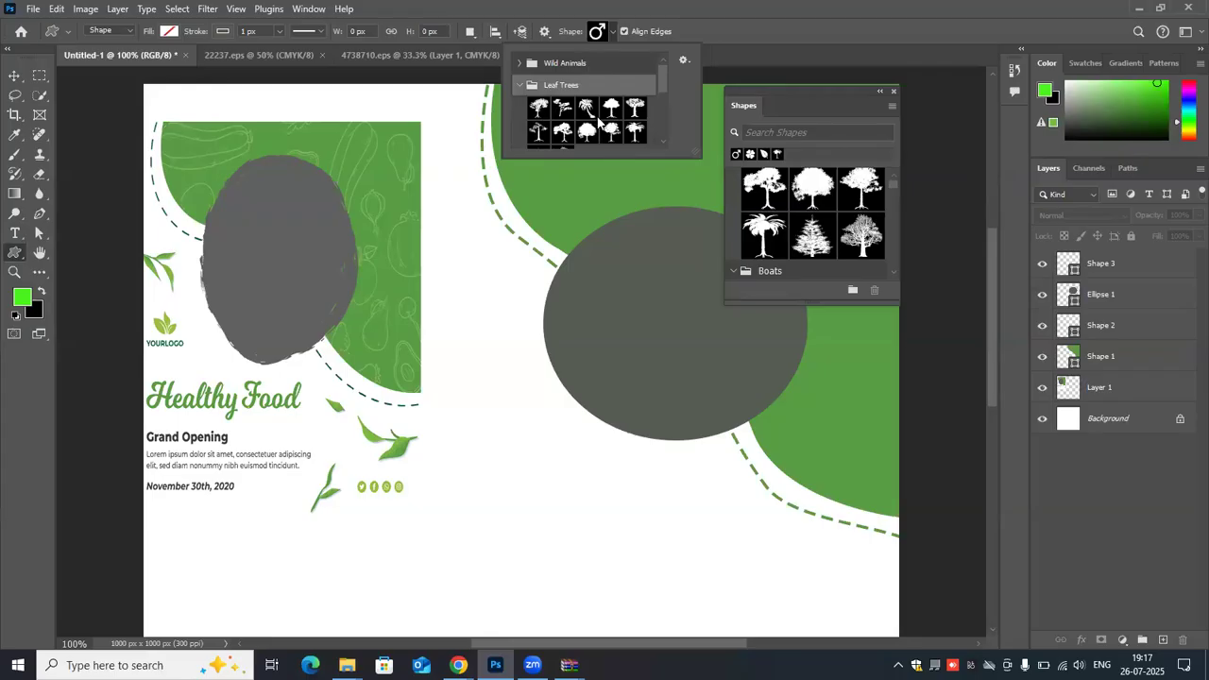
scroll(595, 111, down, 1)
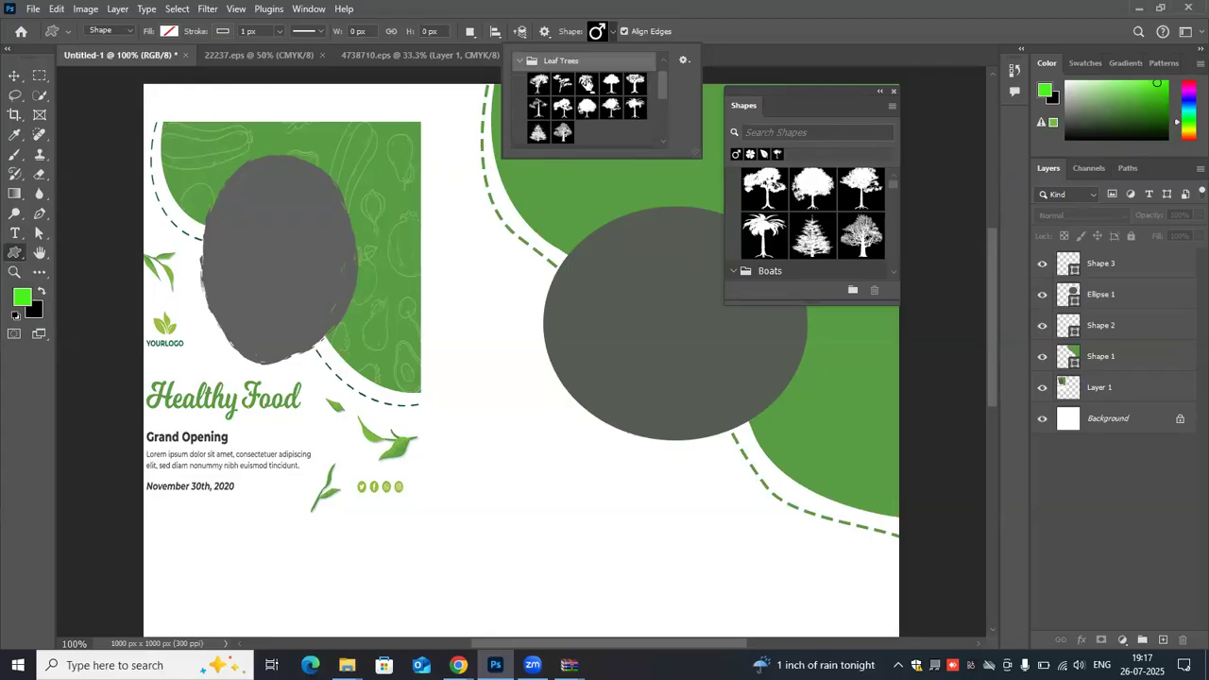
scroll(586, 95, up, 1)
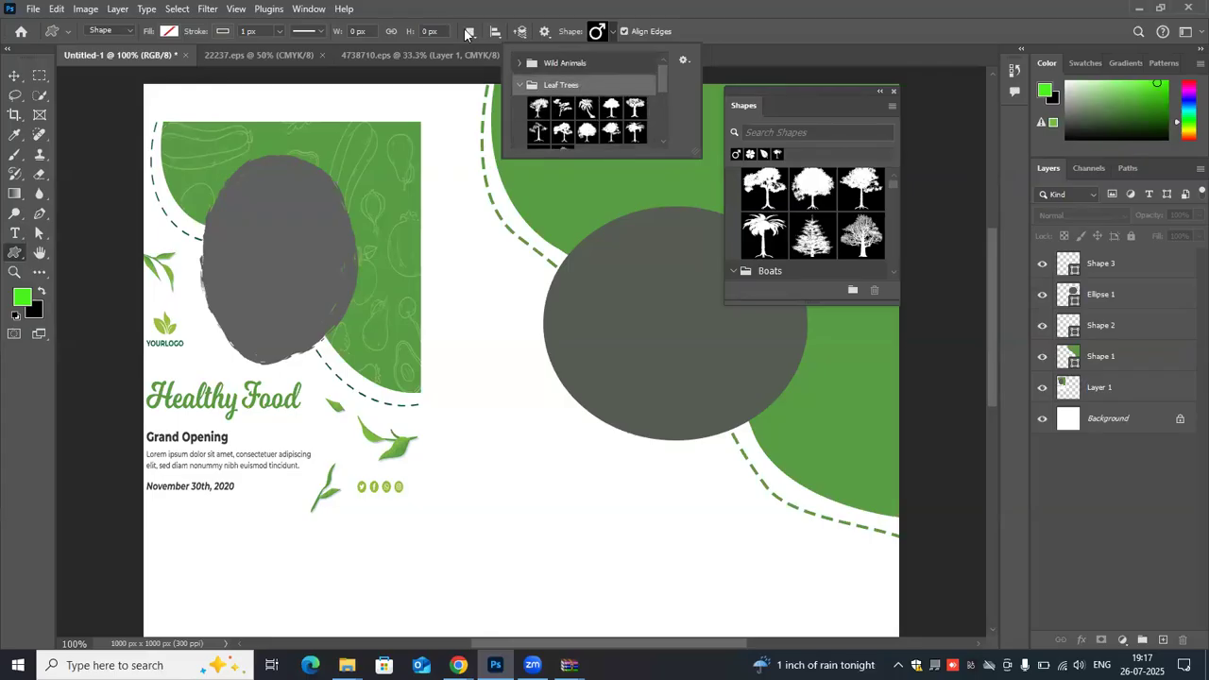
- Draw a Fig Leaf custom shape about 62 by 78 px in the white area between the reference flyer and the dark ellipse
click(295, 9)
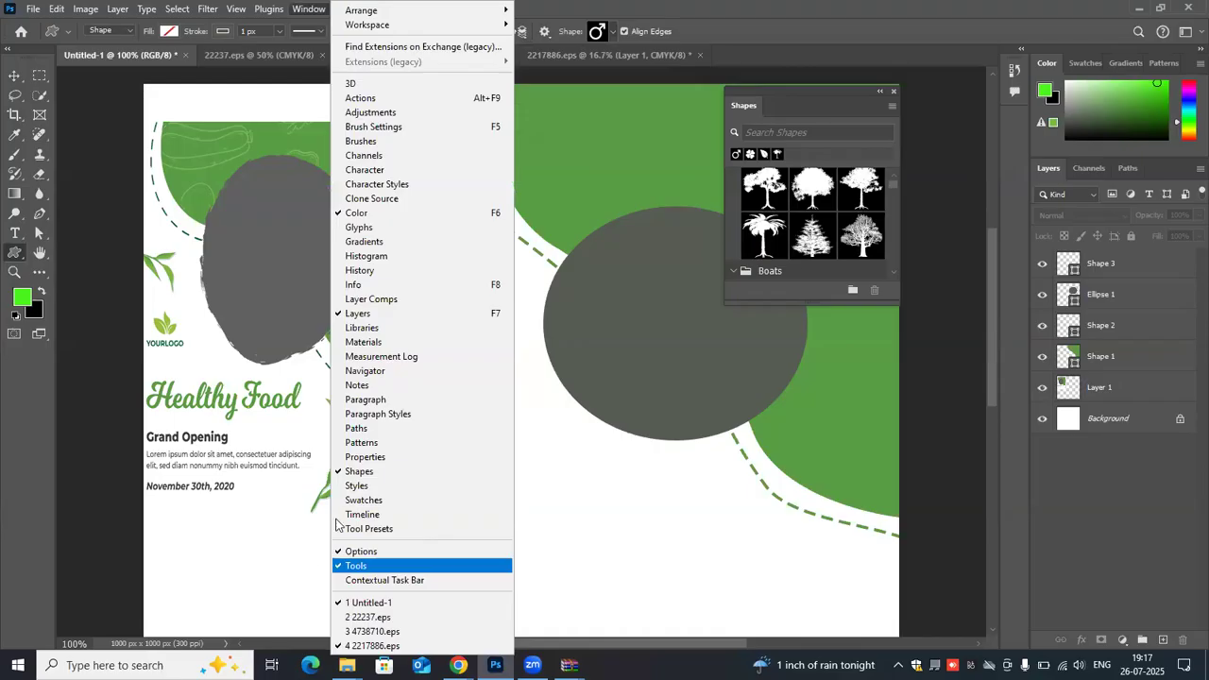
click(365, 468)
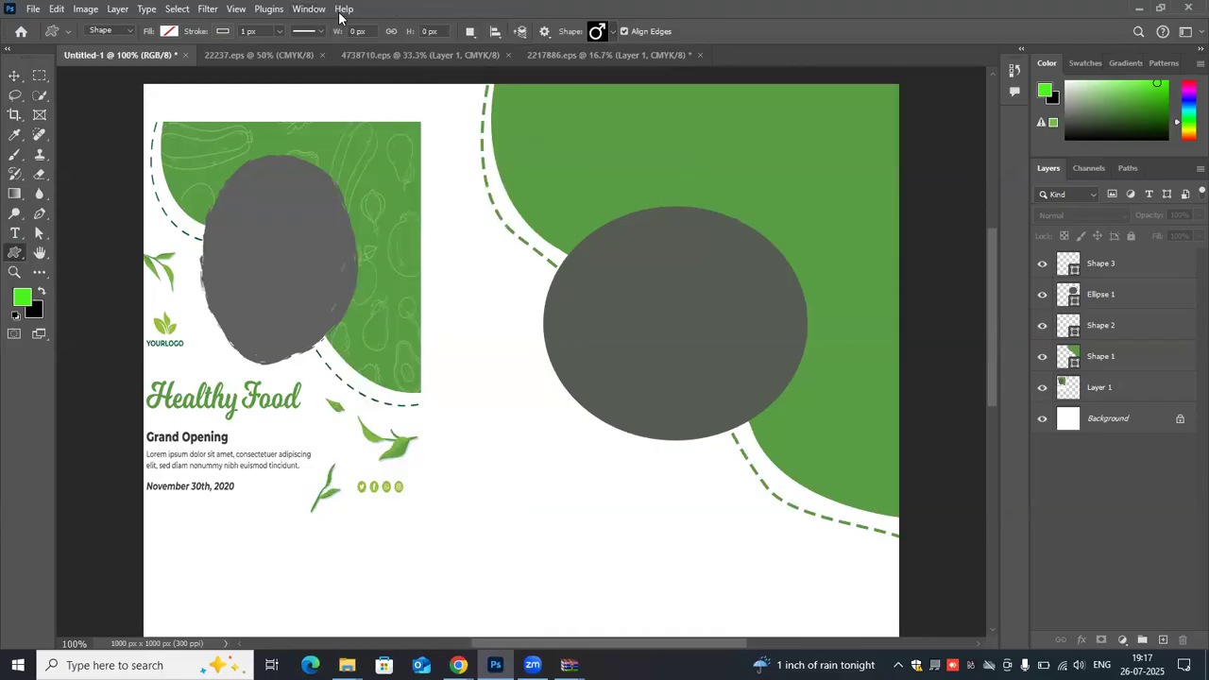
click(309, 9)
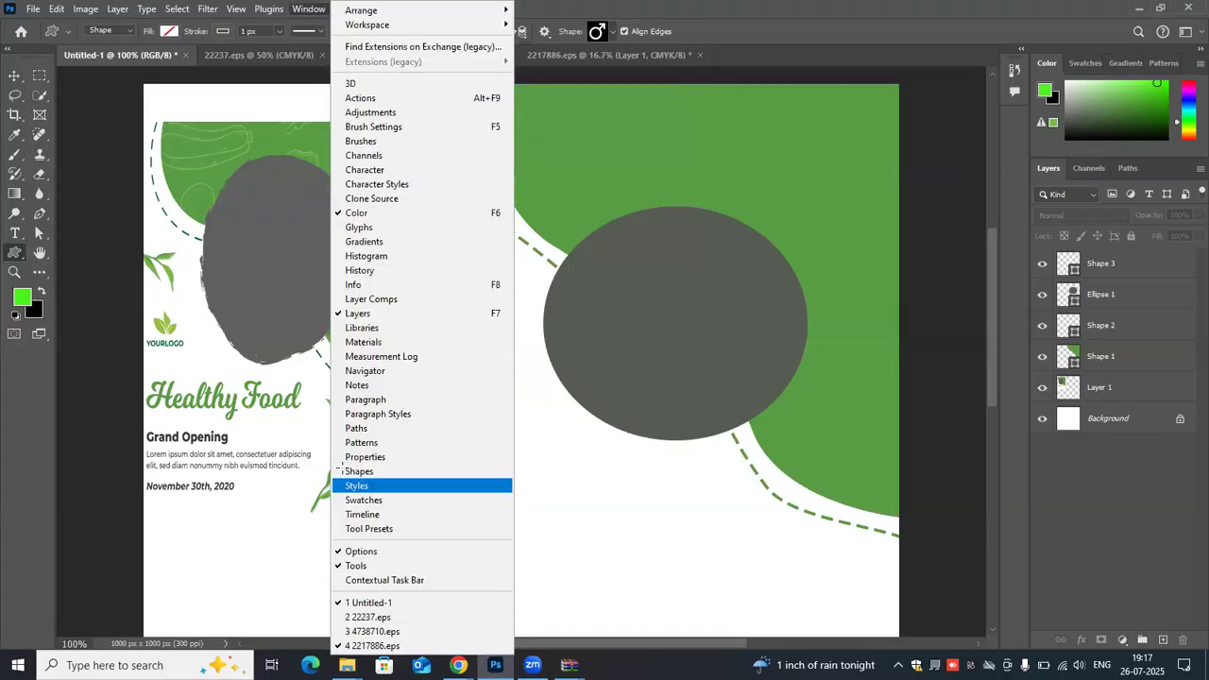
click(359, 471)
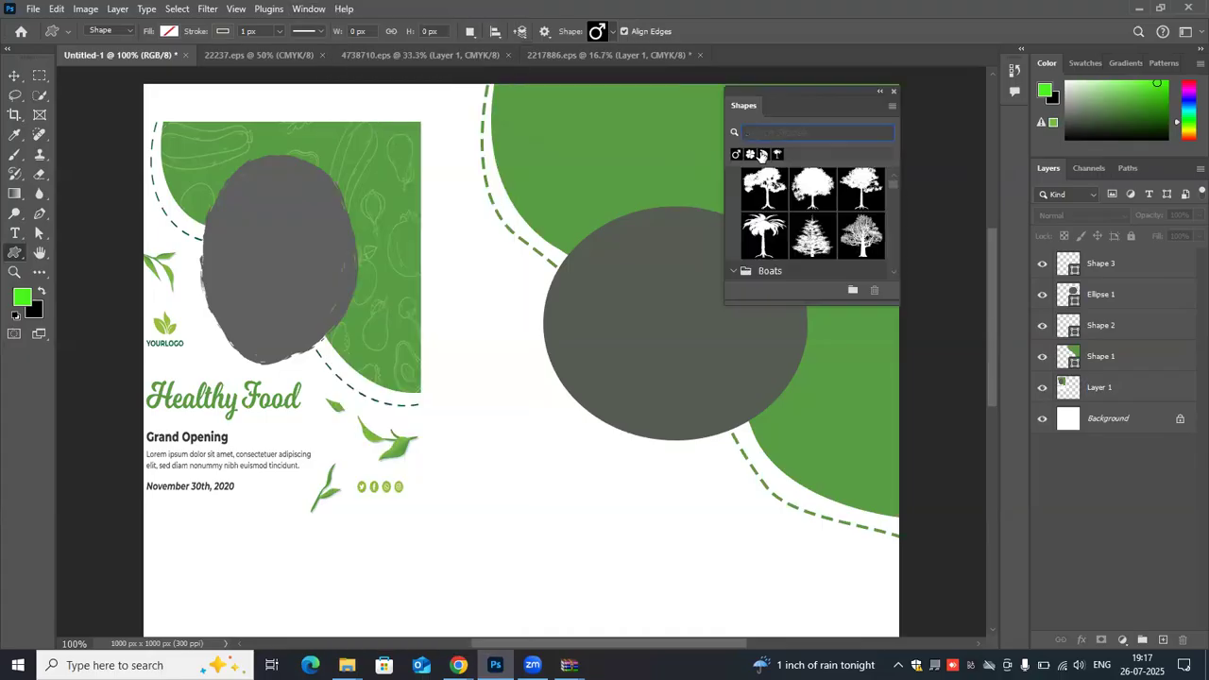
click(763, 155)
drag(452, 267, 497, 325)
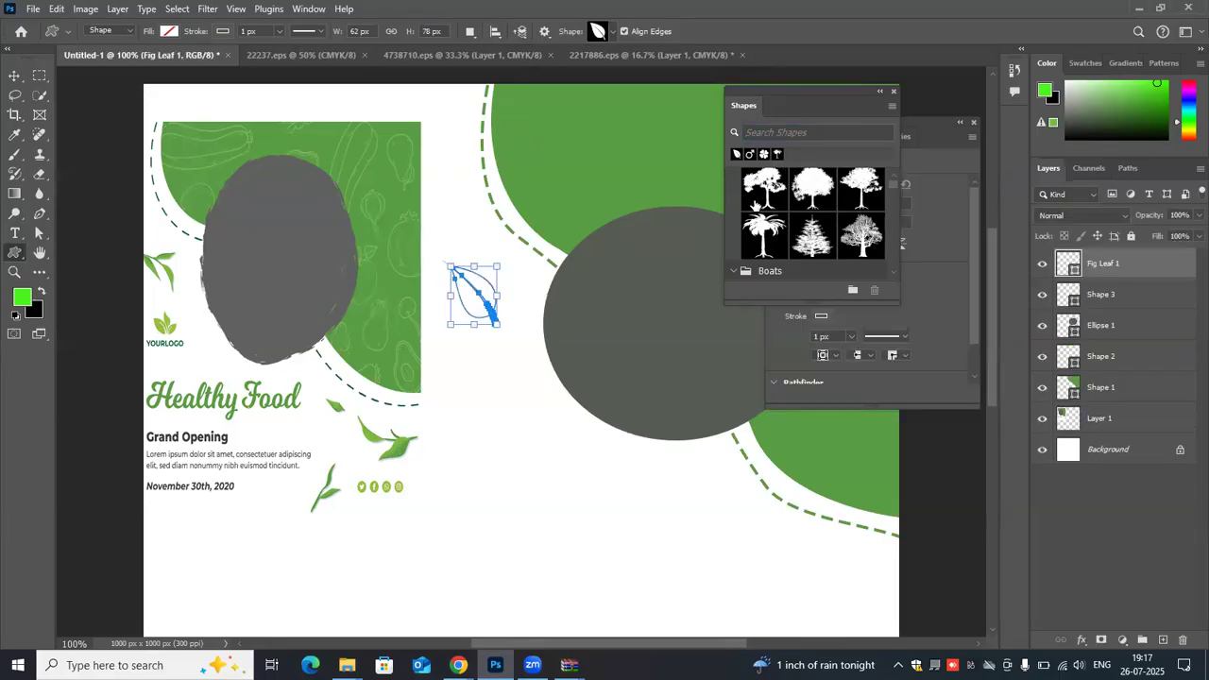
- Look through the Boats, Wild Animals and Leaf Trees shape groups, collapsing the Wild Animals and Leaf Trees groups
scroll(755, 203, down, 1)
scroll(763, 204, down, 1)
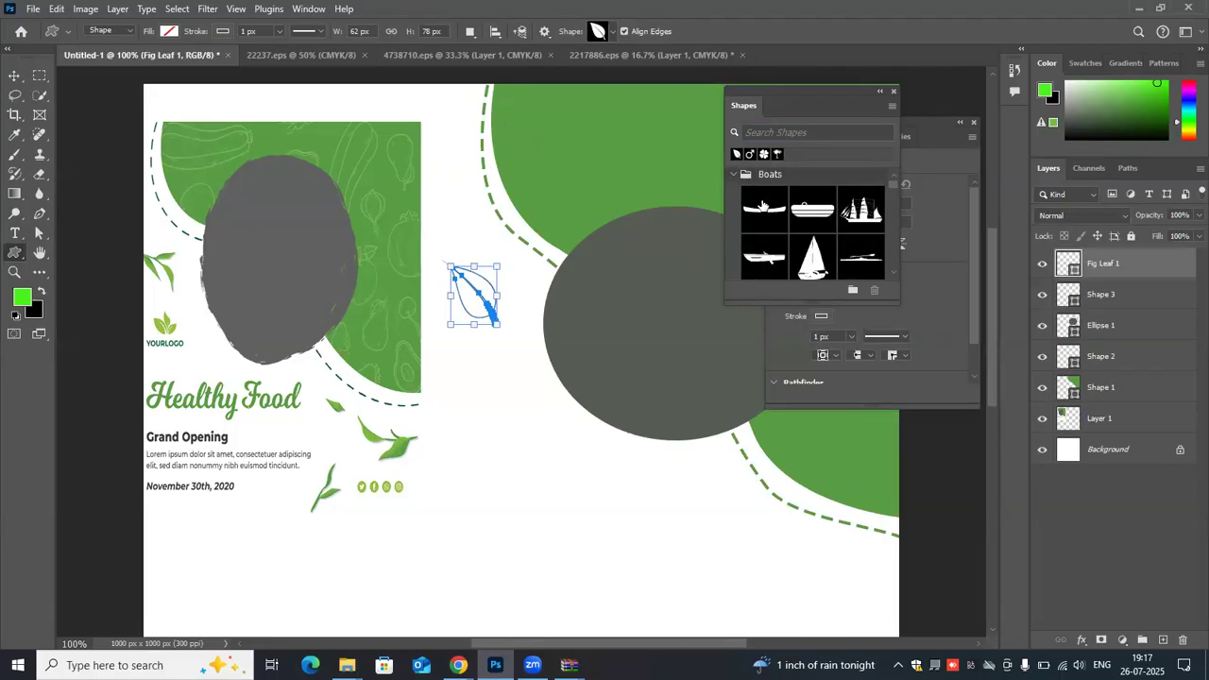
scroll(763, 204, down, 3)
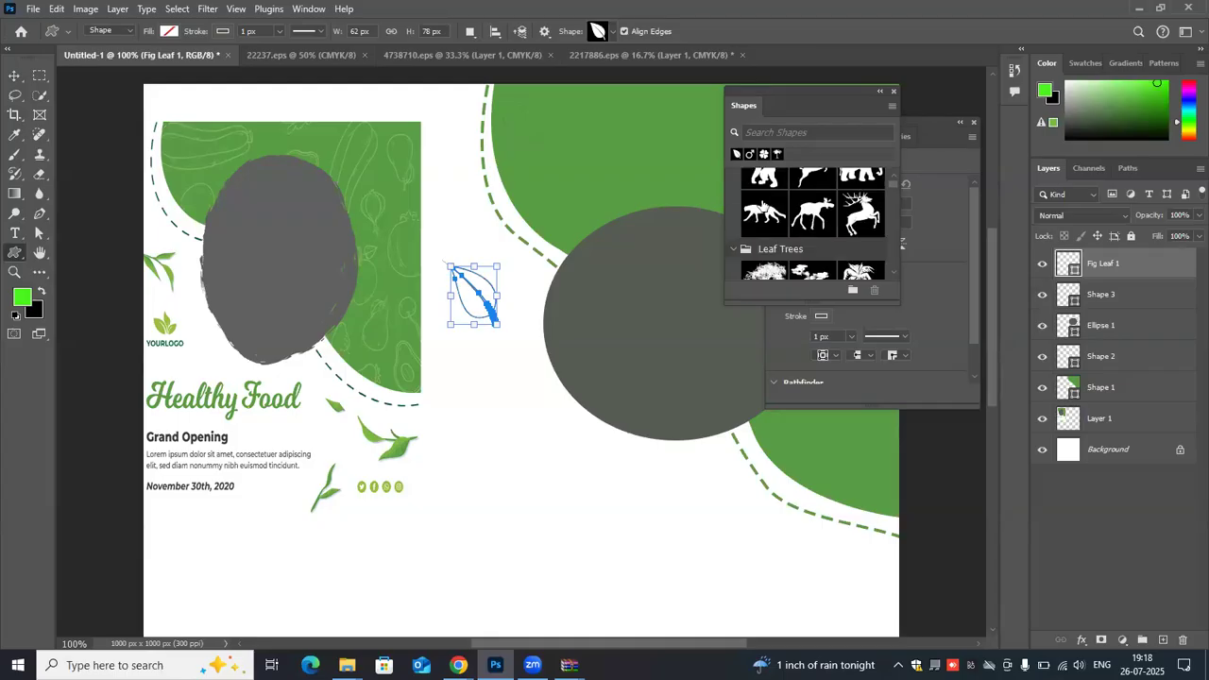
scroll(763, 204, down, 2)
scroll(763, 204, up, 1)
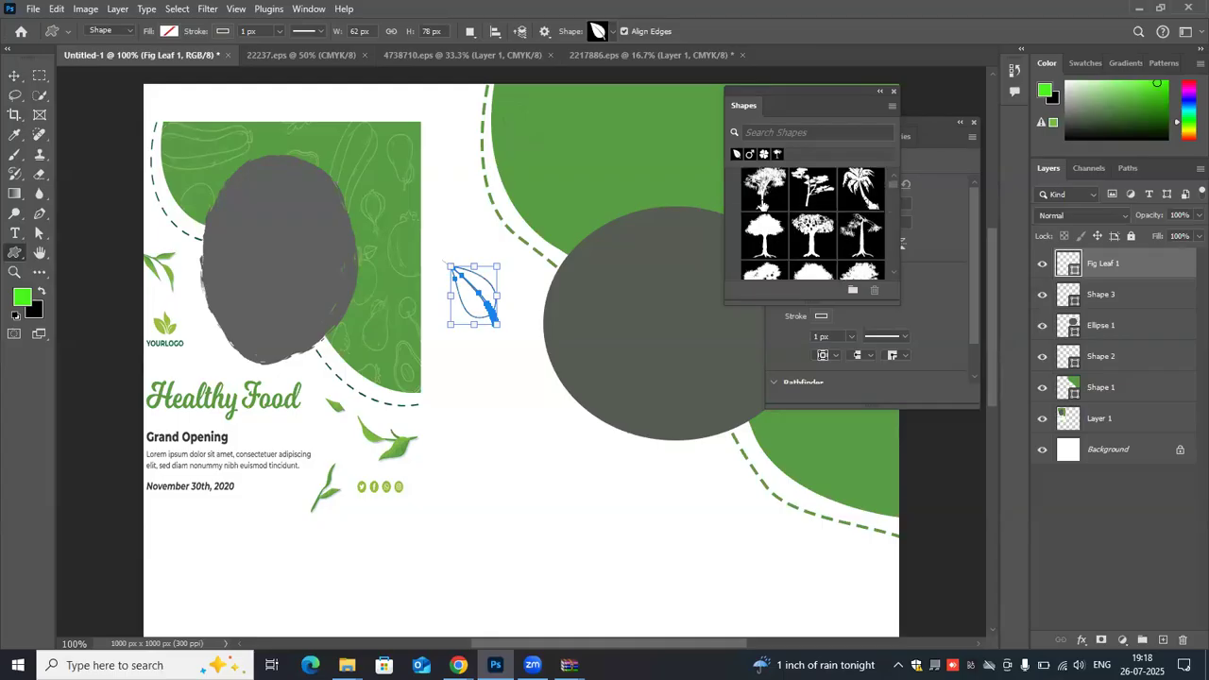
scroll(761, 203, up, 3)
scroll(763, 203, up, 1)
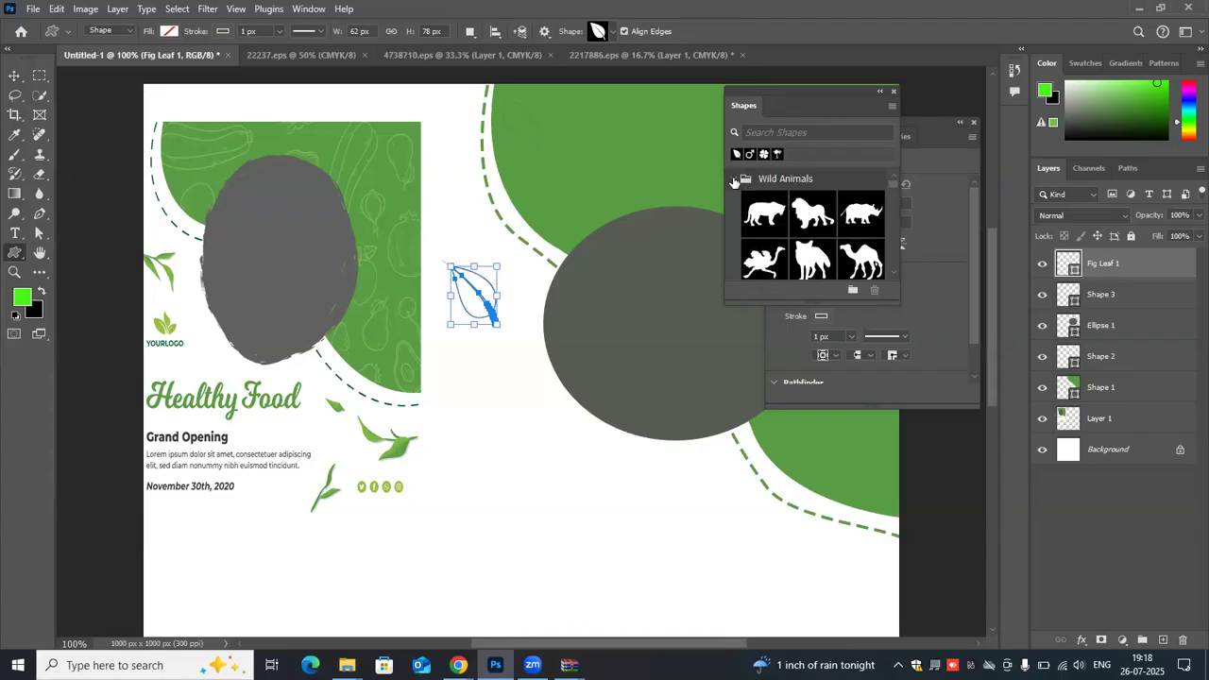
click(734, 179)
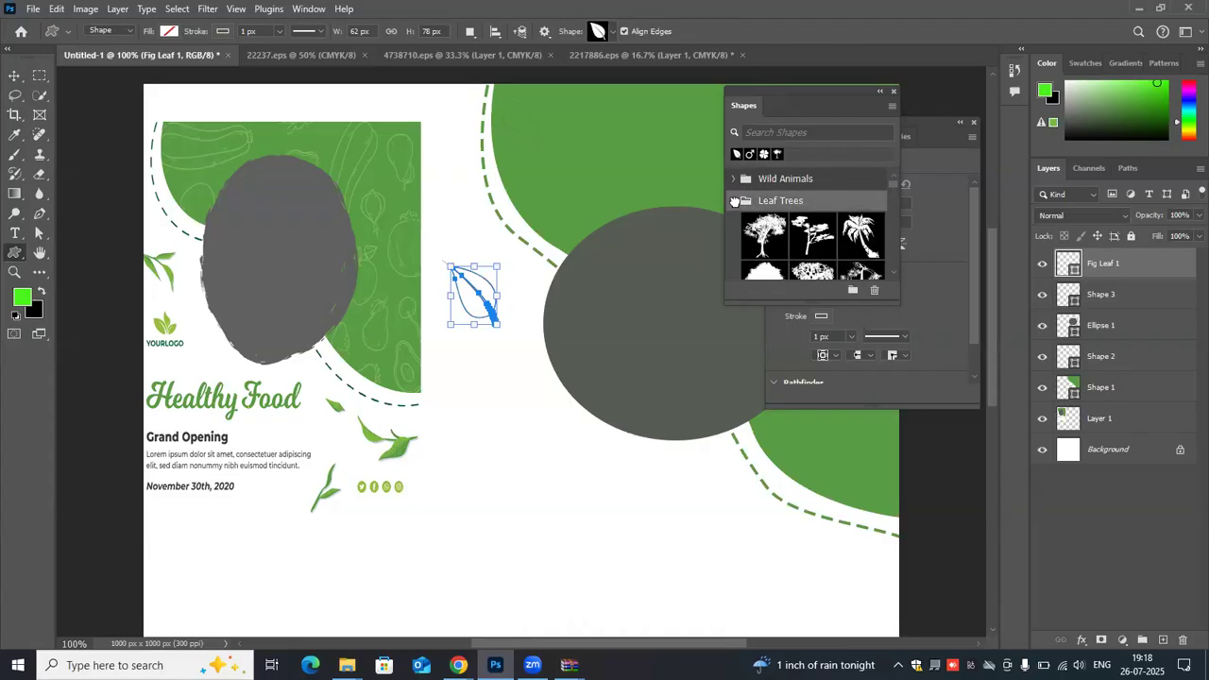
click(734, 201)
click(772, 212)
- Look through the Flowers, Conifer Trees and Leaves groups of preset shapes for suitable leaf designs
scroll(812, 236, down, 3)
scroll(812, 235, down, 2)
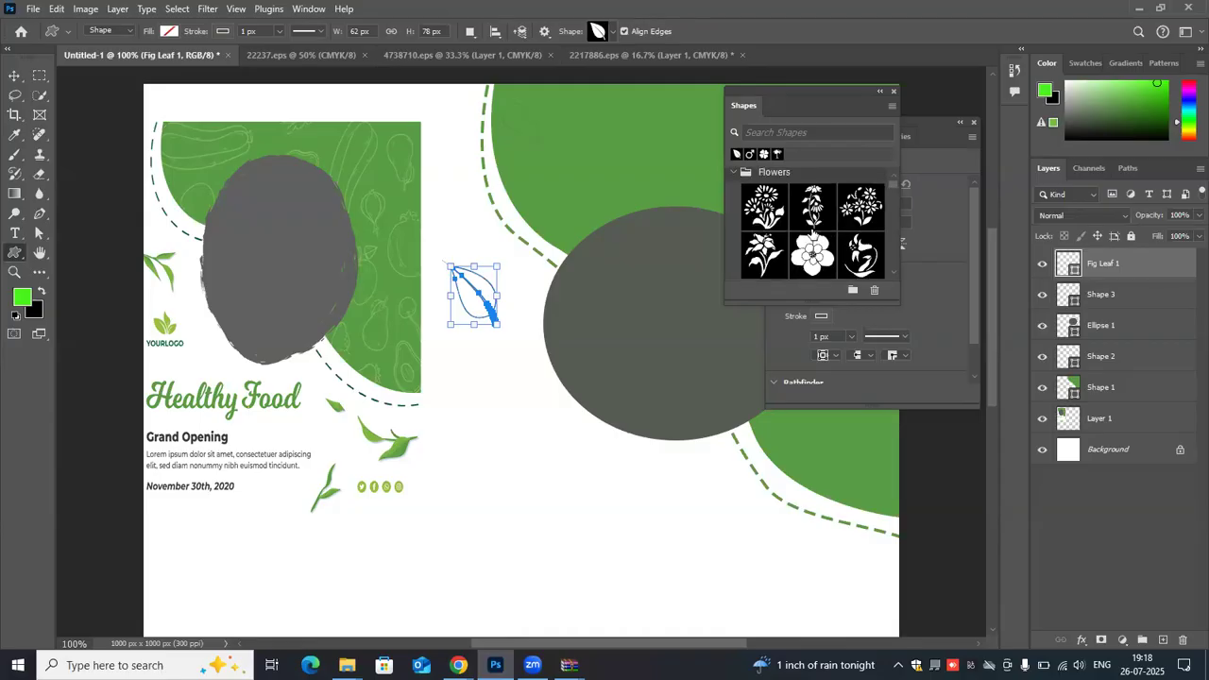
scroll(812, 233, down, 2)
scroll(812, 234, down, 2)
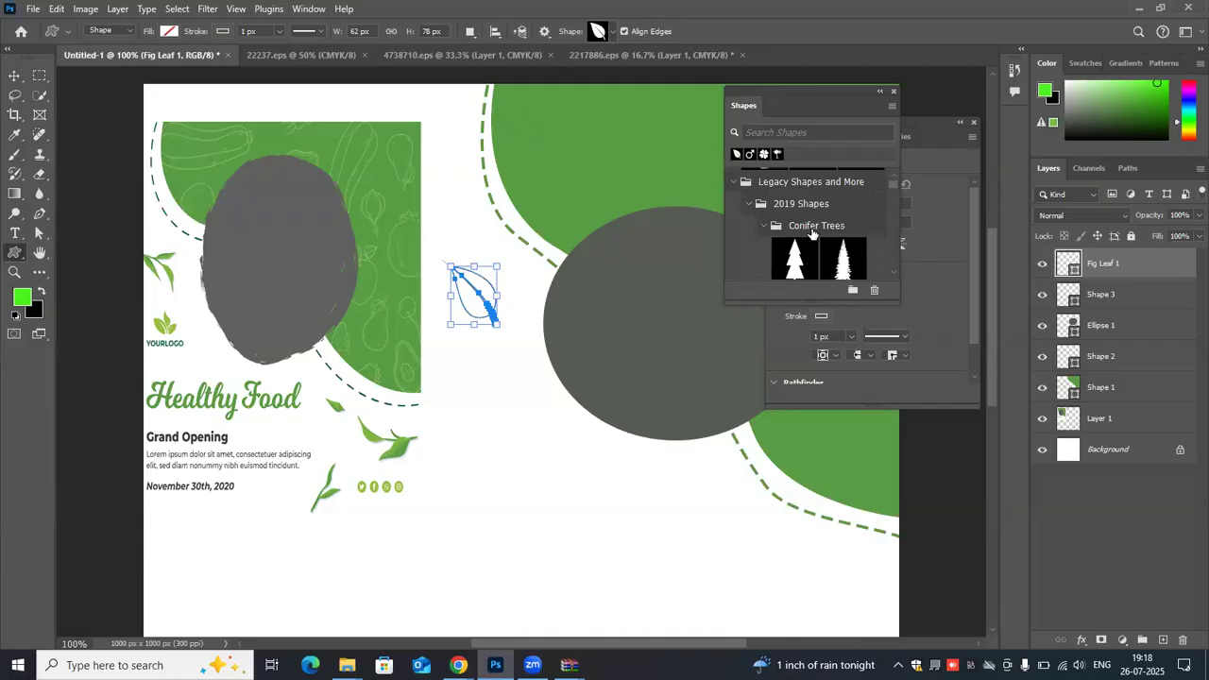
scroll(812, 233, down, 2)
scroll(818, 223, down, 2)
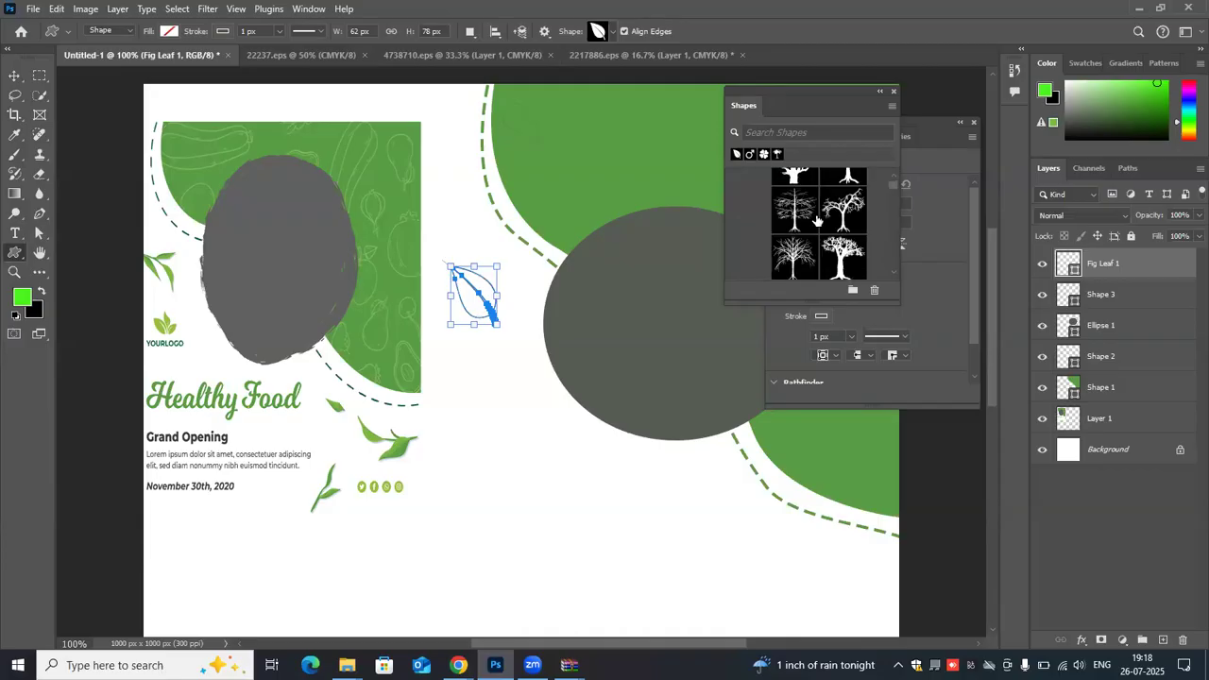
scroll(818, 221, down, 2)
scroll(818, 221, down, 2)
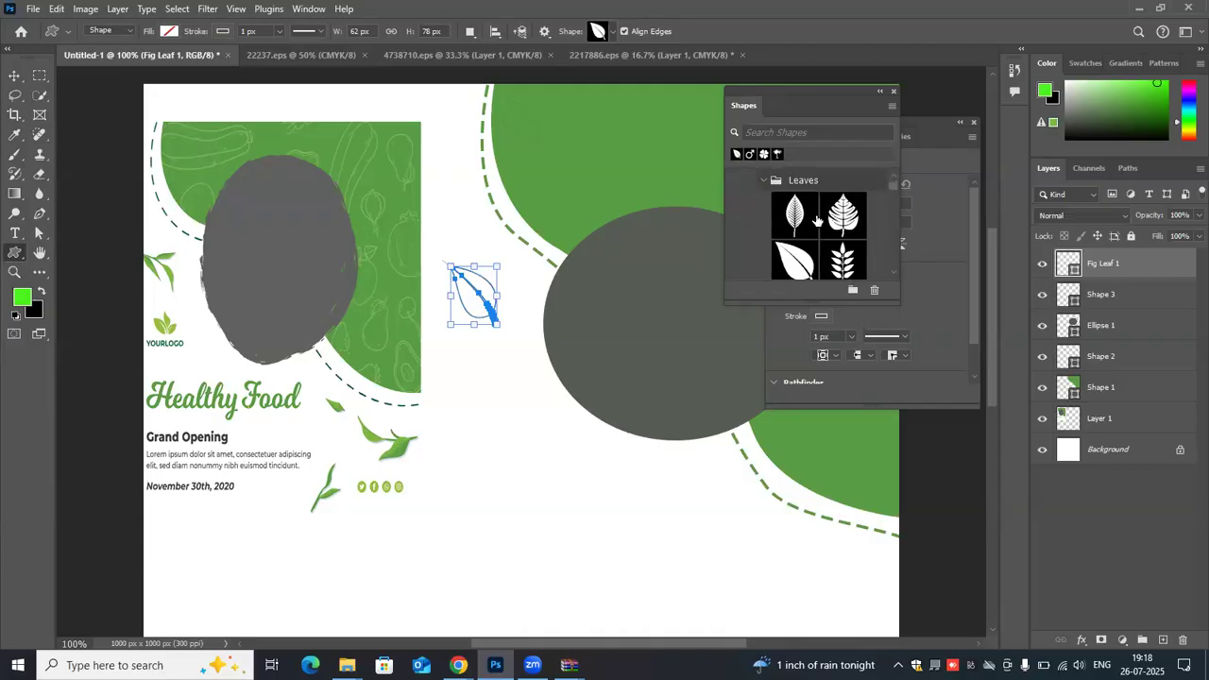
scroll(817, 221, down, 1)
scroll(817, 221, down, 1)
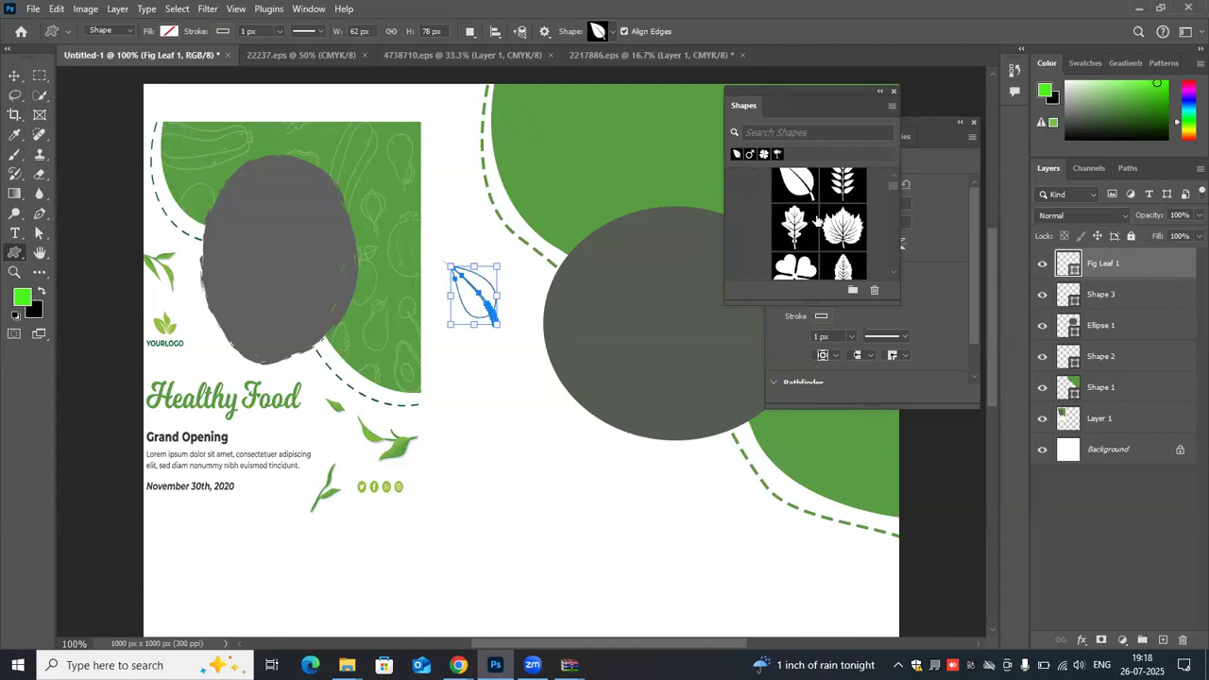
scroll(818, 220, up, 1)
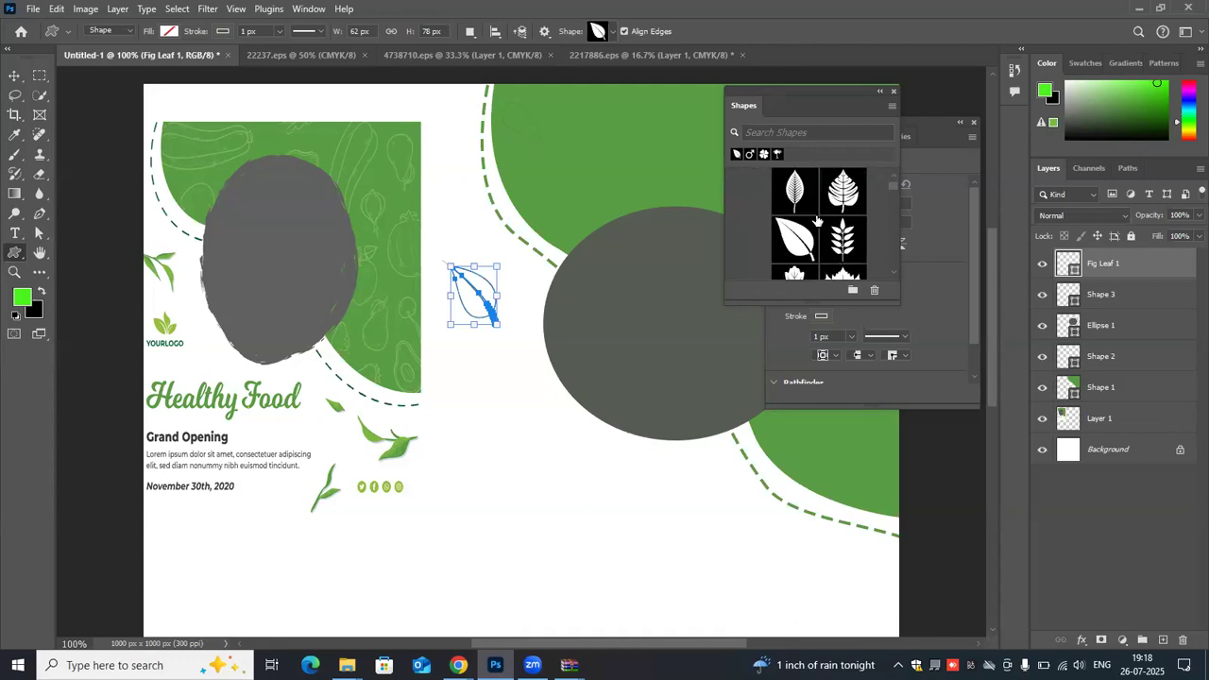
scroll(817, 221, down, 1)
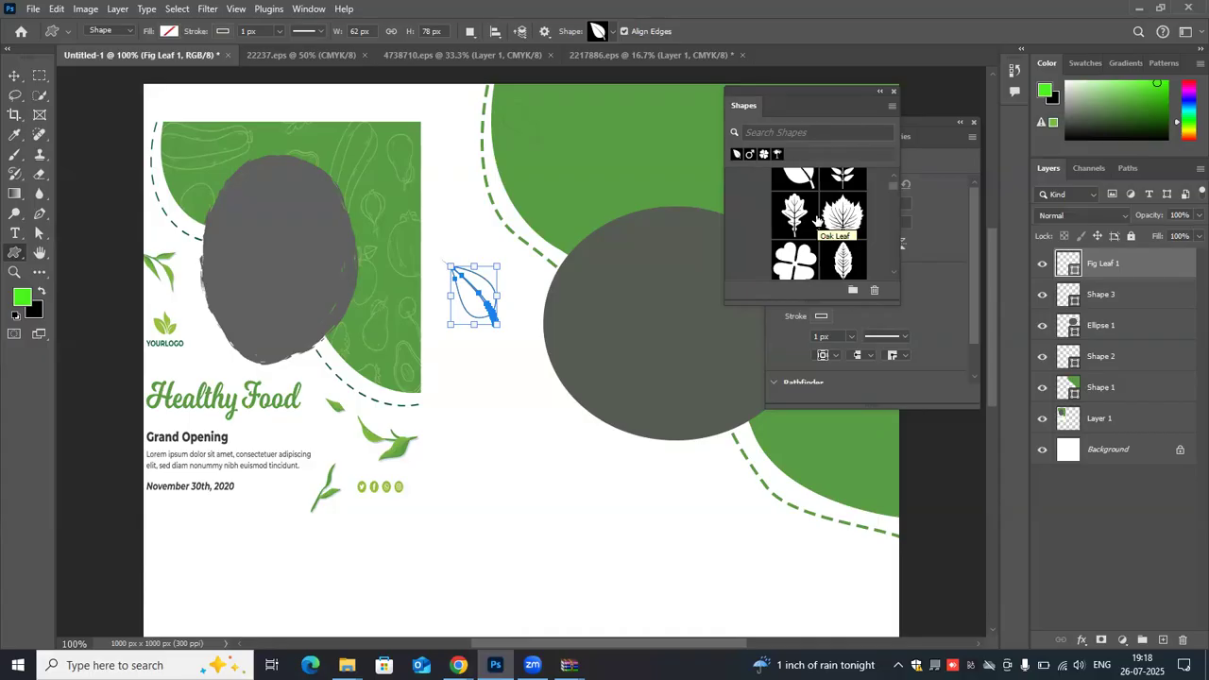
scroll(818, 220, down, 1)
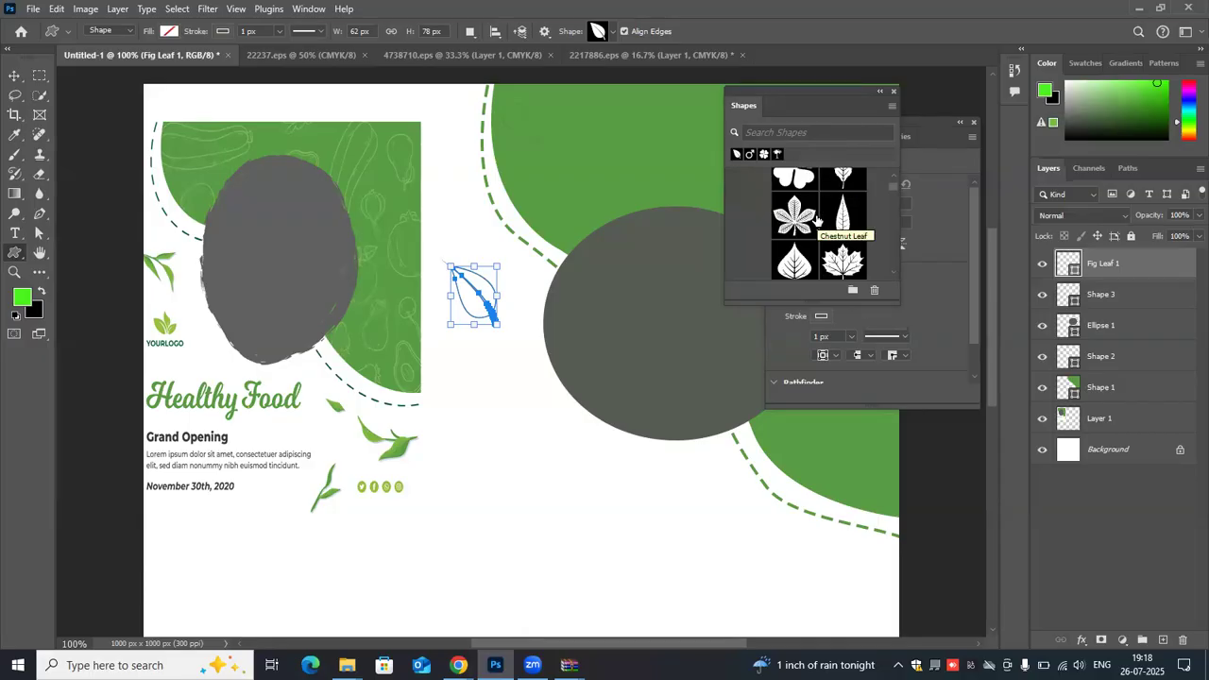
scroll(818, 220, down, 1)
scroll(807, 219, down, 1)
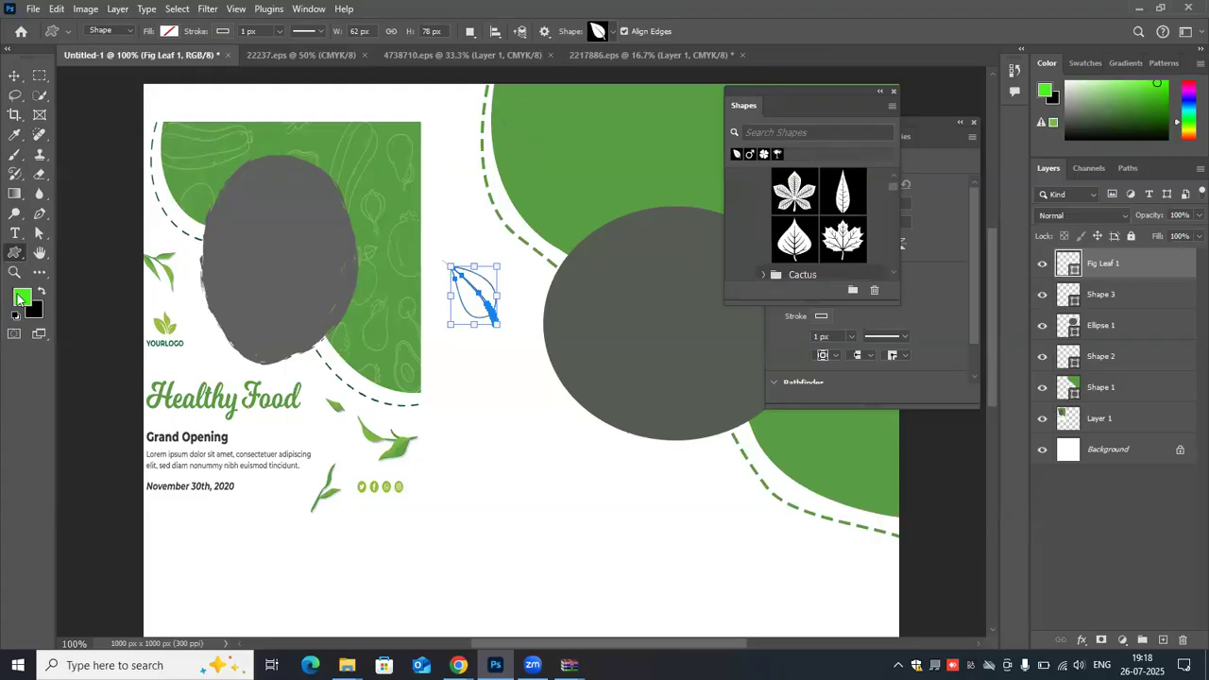
- Sample the light green of the logo's leaves in the reference flyer as the foreground color
click(15, 136)
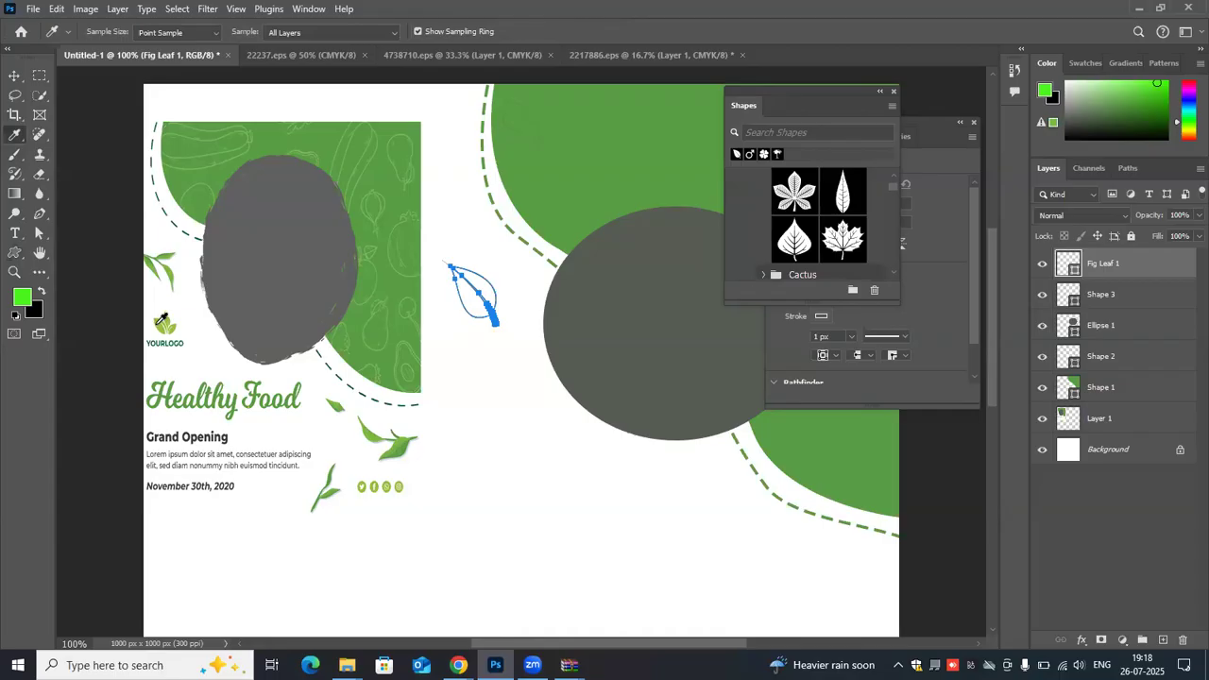
click(163, 324)
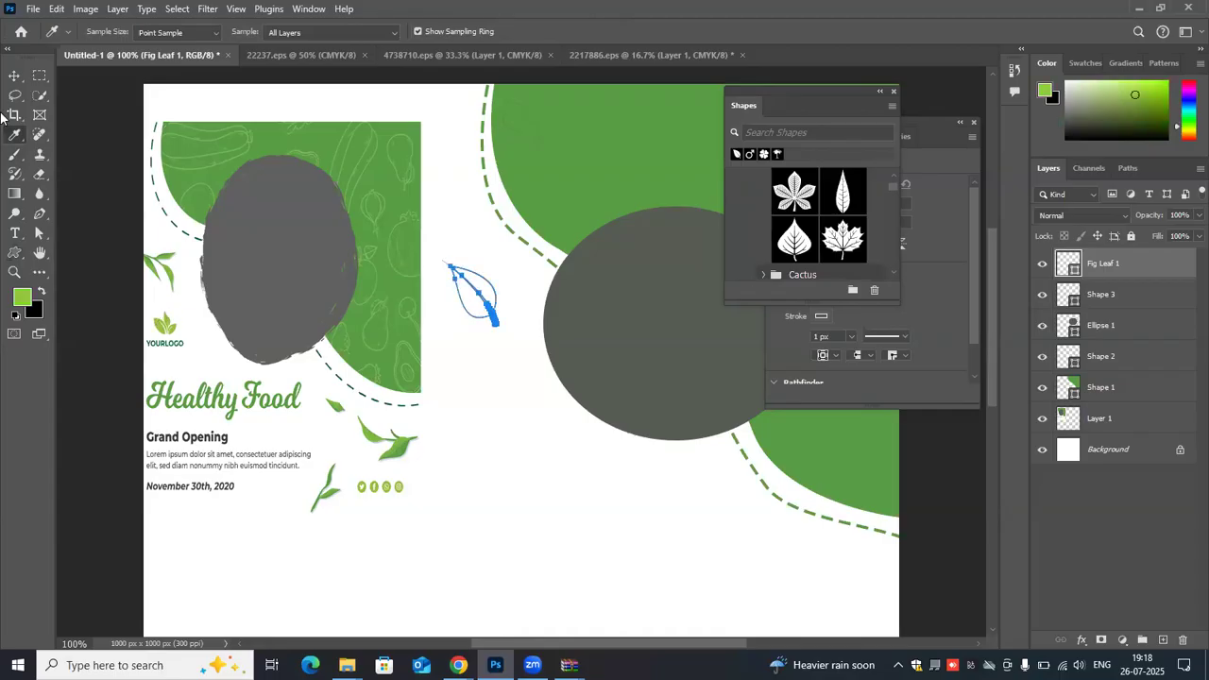
click(14, 75)
click(494, 305)
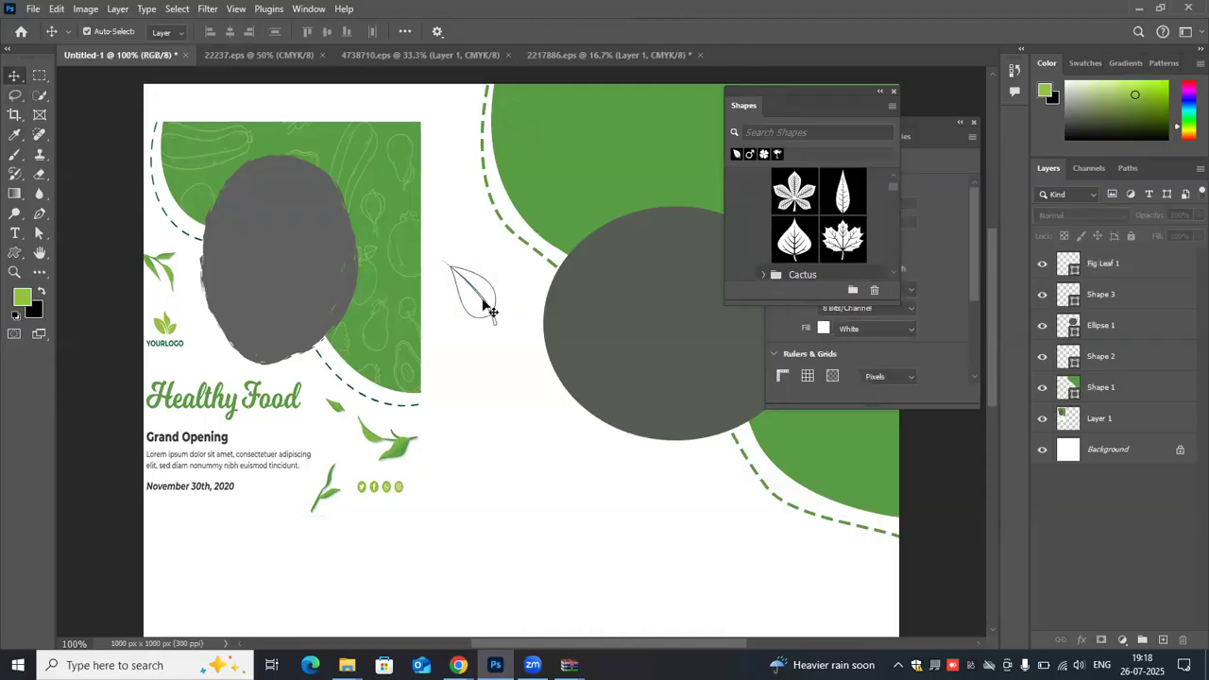
click(490, 308)
click(145, 280)
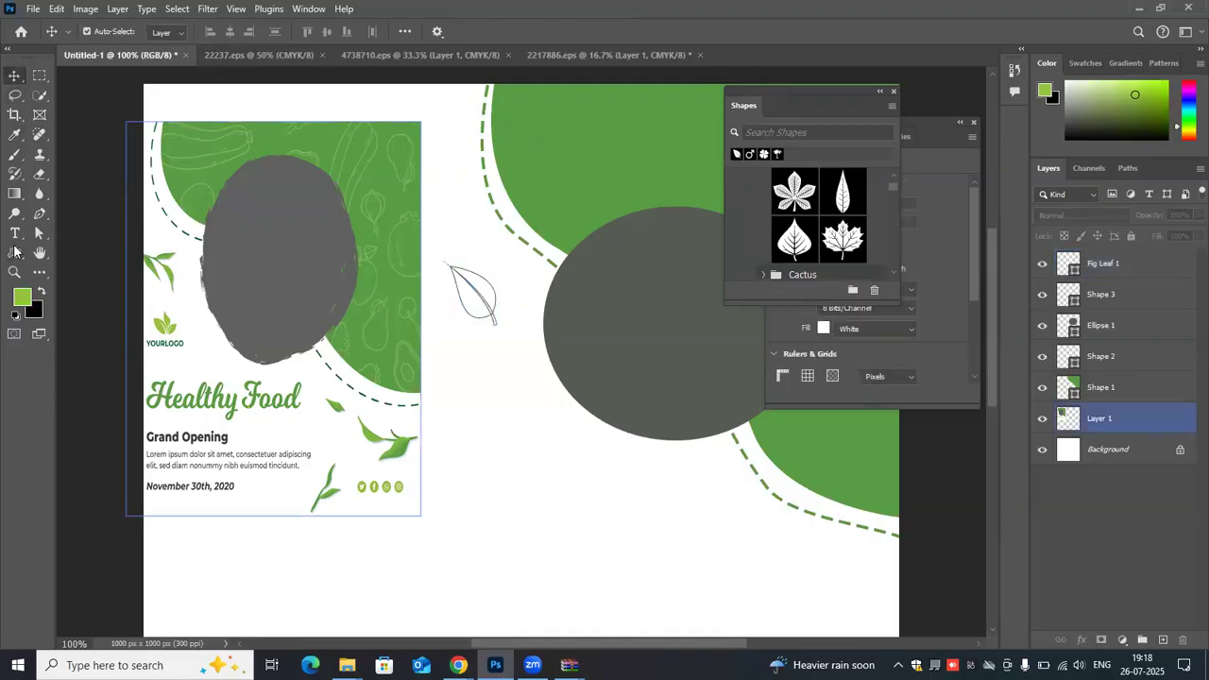
- Set the Custom Shape tool's fill to the light green among the recently used colors
click(14, 252)
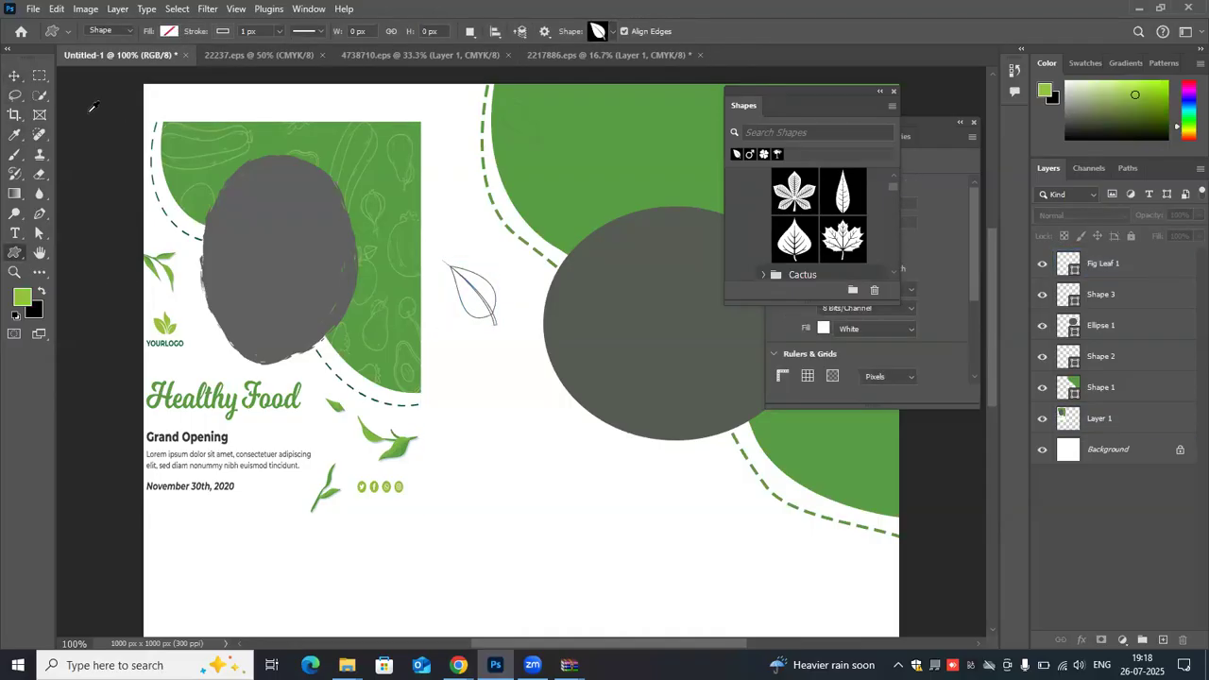
click(169, 31)
click(75, 111)
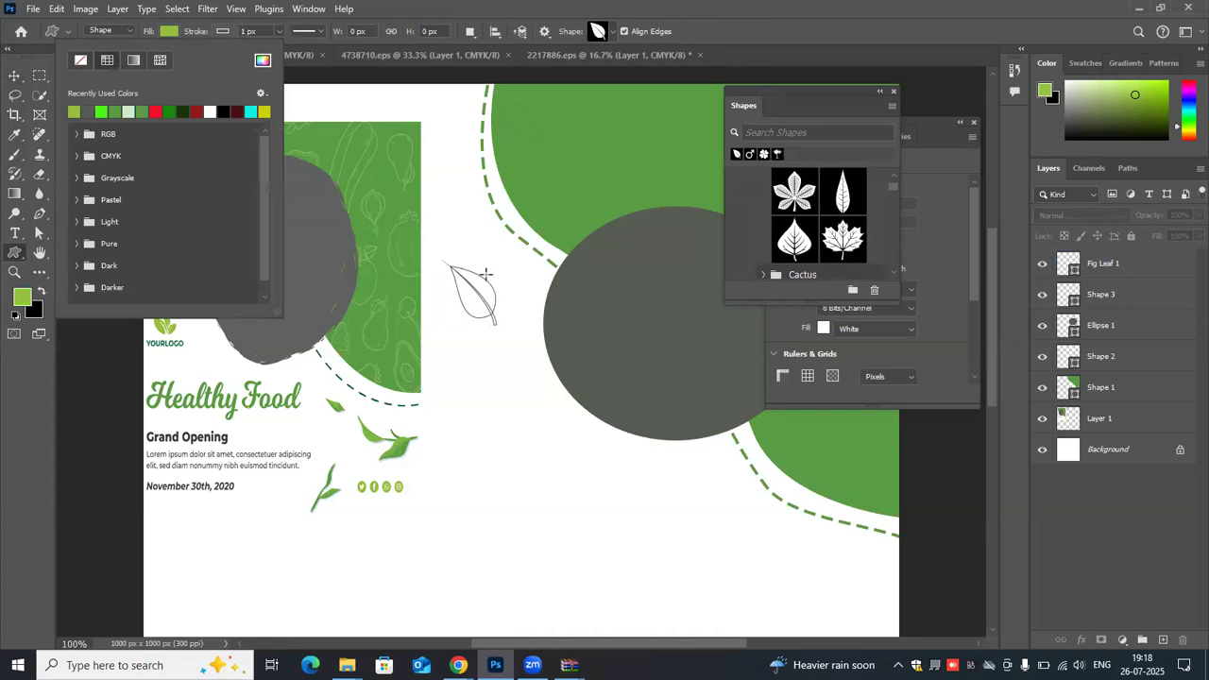
- Try to delete the unfilled fig leaf beside the reference flyer
click(13, 77)
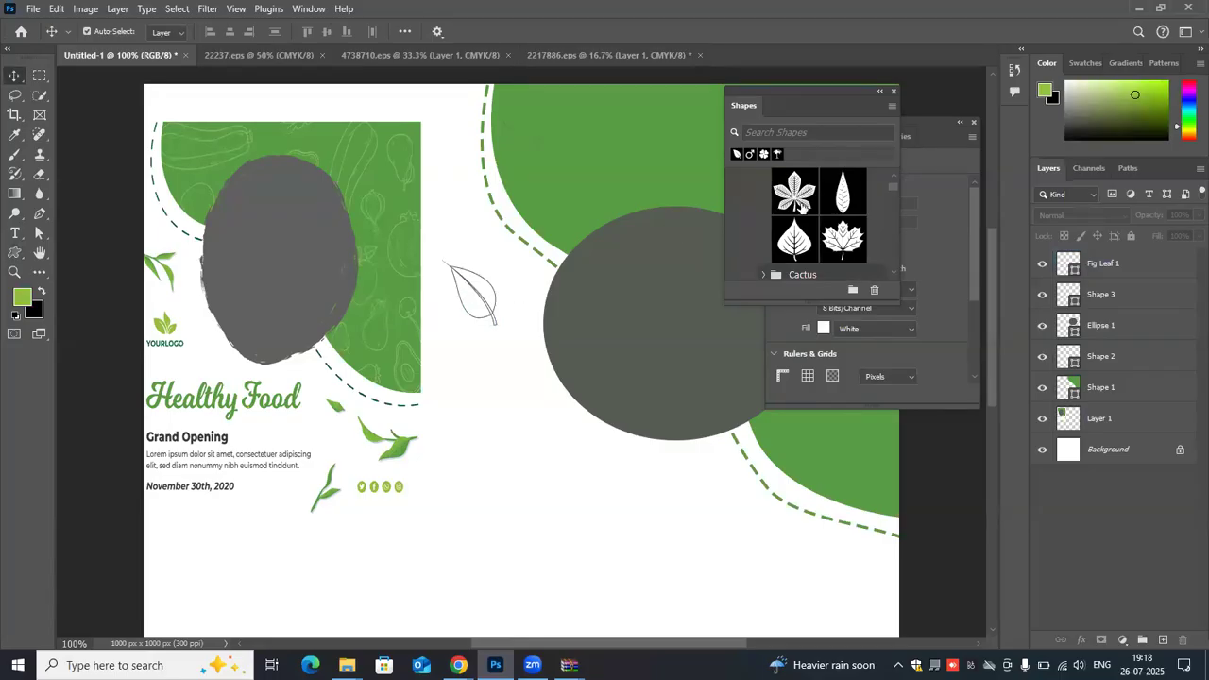
scroll(799, 206, up, 1)
scroll(799, 205, down, 2)
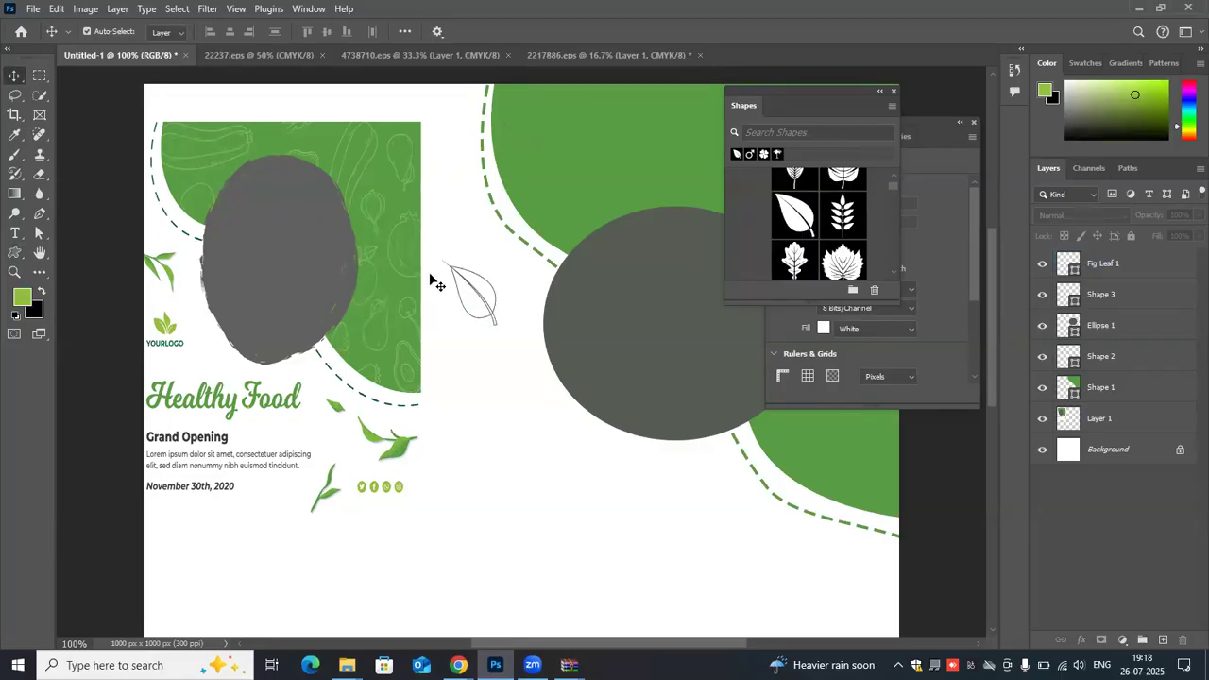
click(432, 277)
drag(429, 236, 513, 390)
click(488, 326)
click(1099, 264)
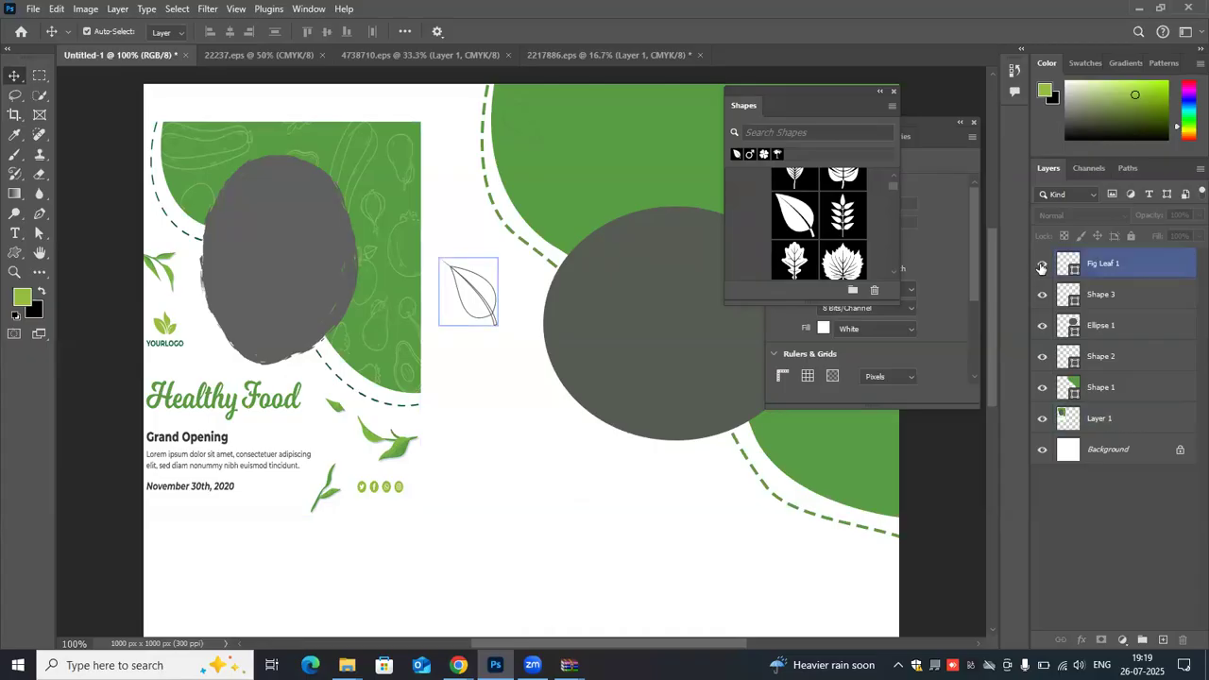
click(1041, 268)
key(ctrl+z)
click(1143, 274)
key(Delete)
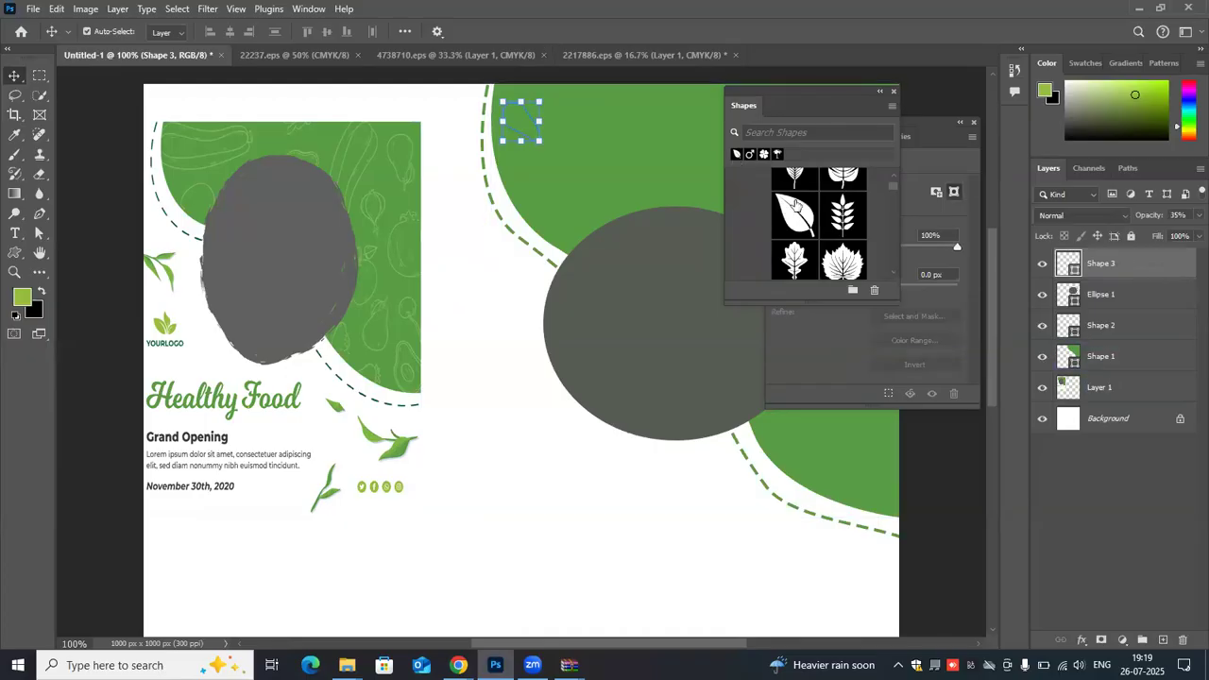
- Delete the unfilled Fig Leaf 1 shape layer
drag(469, 305, 513, 355)
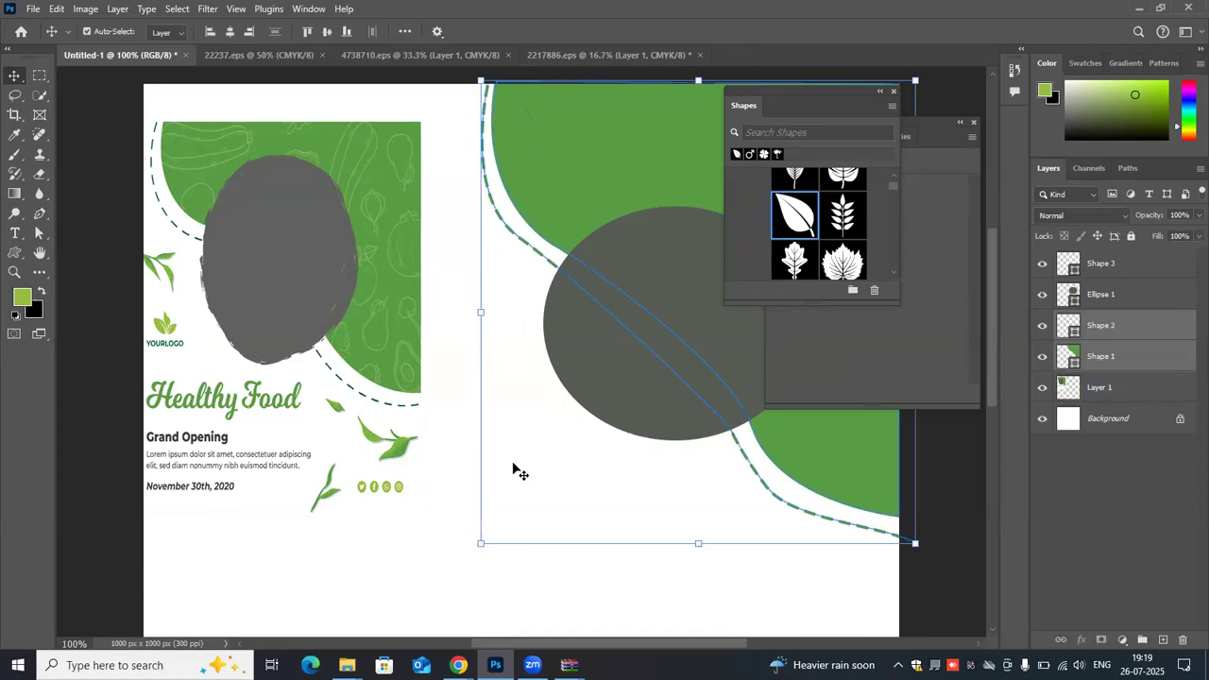
drag(519, 473, 463, 272)
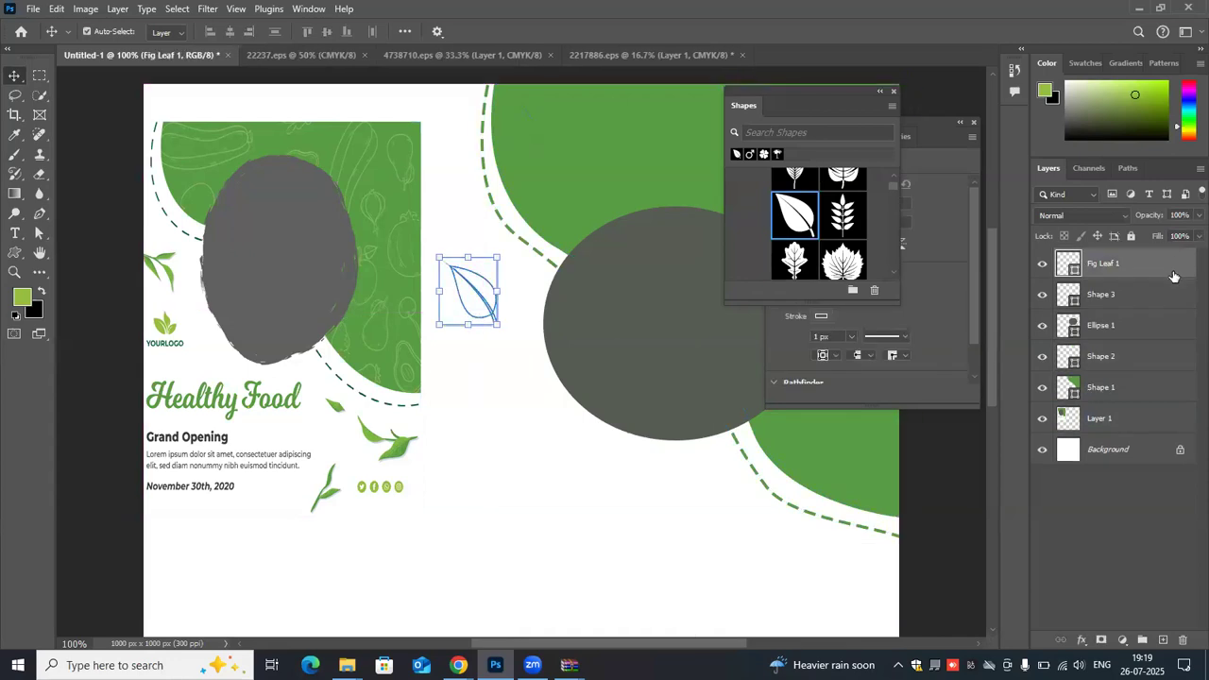
key(Delete)
- Draw a light green Fig Leaf about 67 by 79 px on a new layer between the reference flyer and the dark ellipse
click(1150, 642)
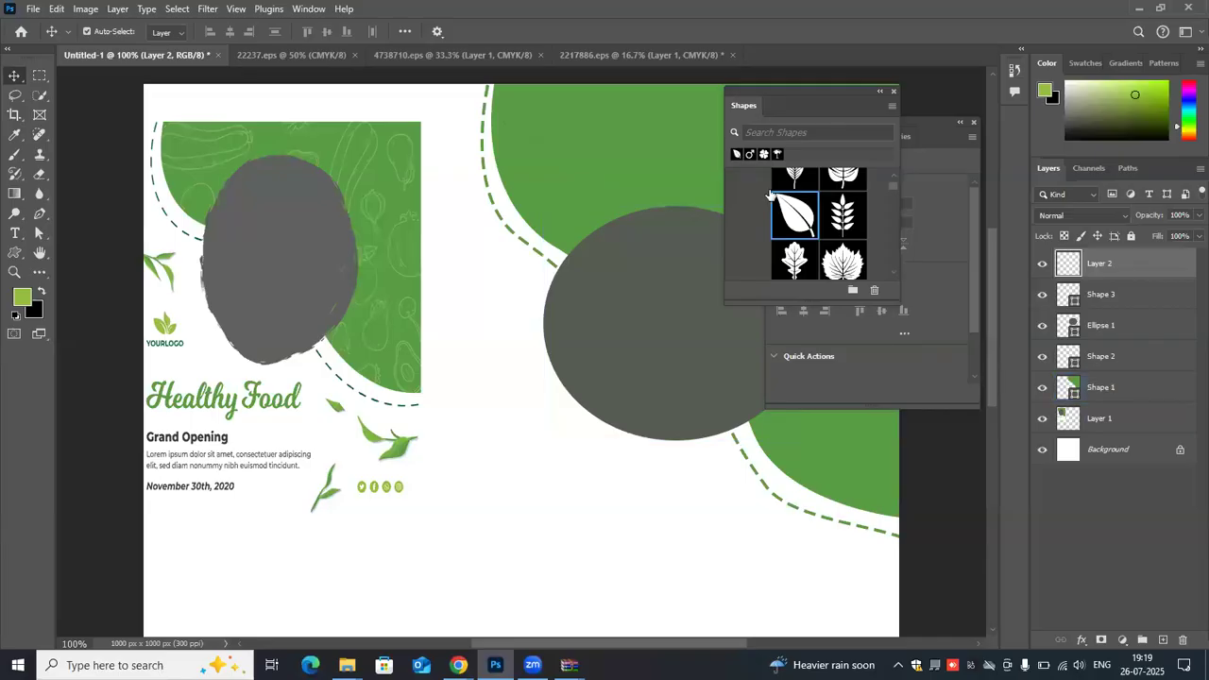
click(15, 252)
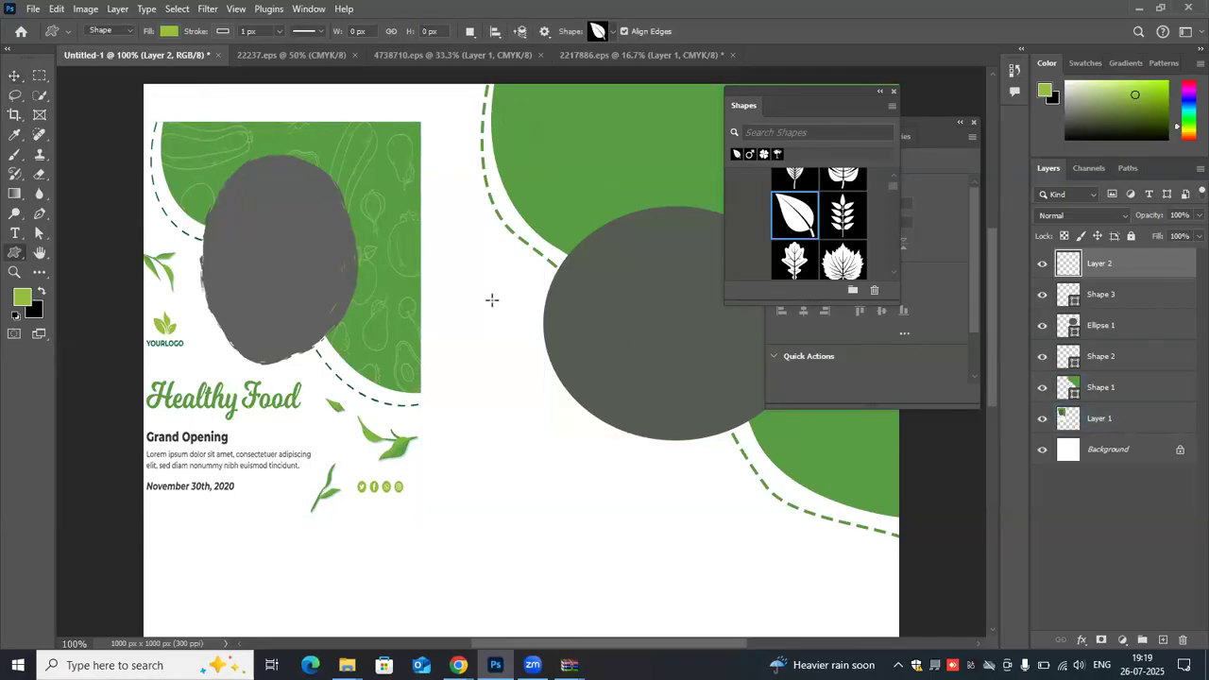
drag(433, 242, 483, 301)
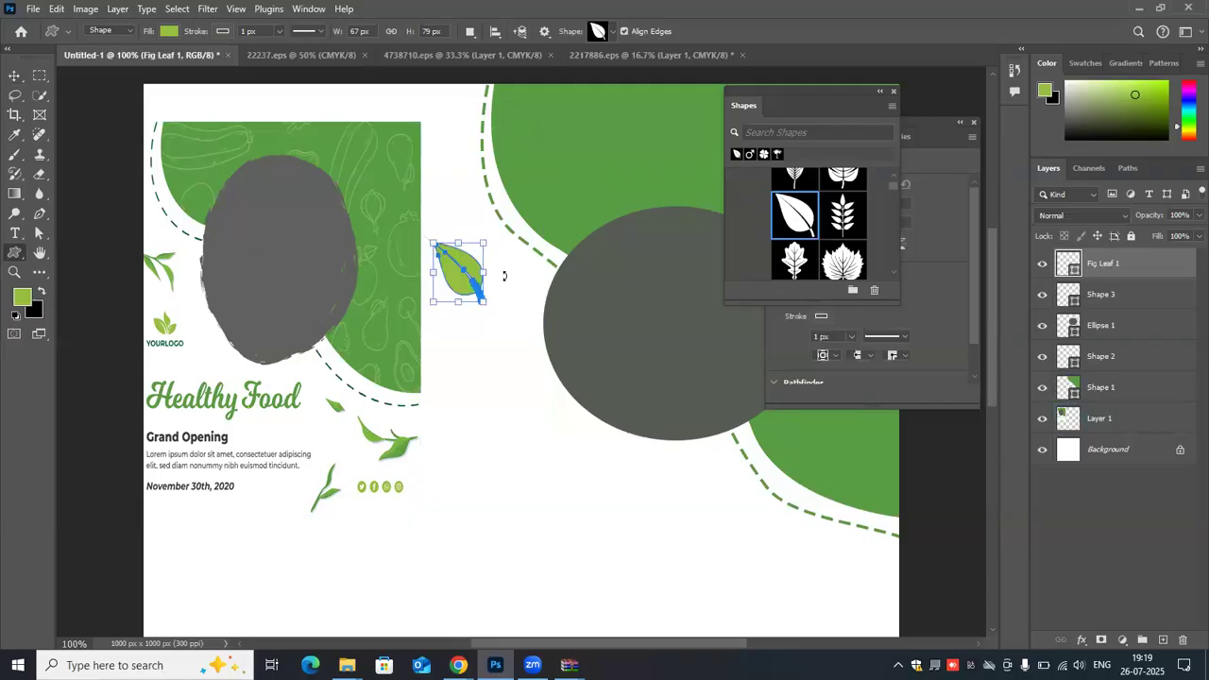
- Add a smaller, tilted Fig Leaf about 43 by 49 px and move it against the first leaf's stem
drag(504, 265, 478, 254)
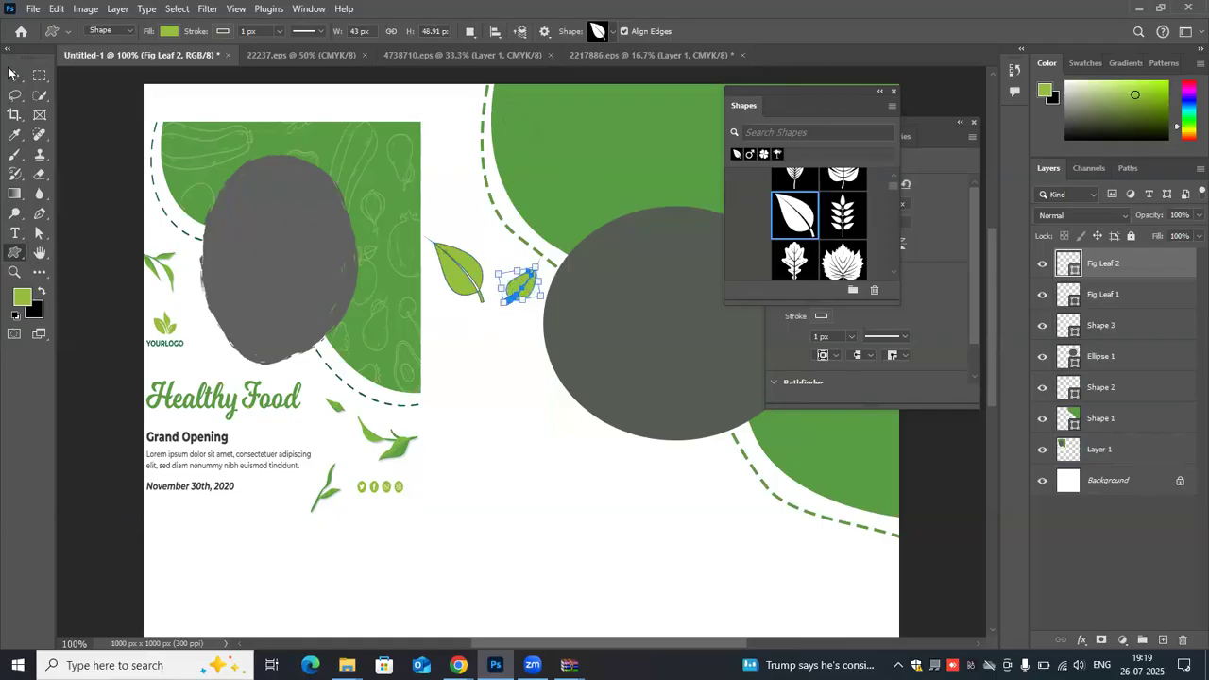
click(12, 75)
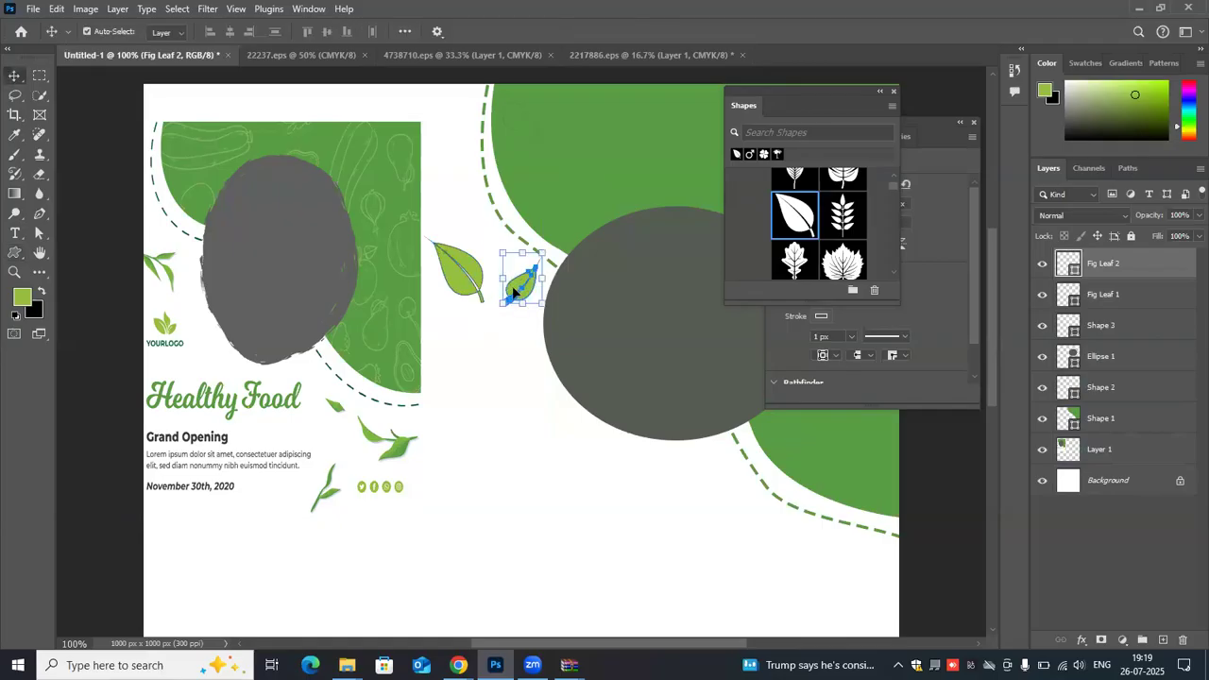
drag(519, 286, 493, 289)
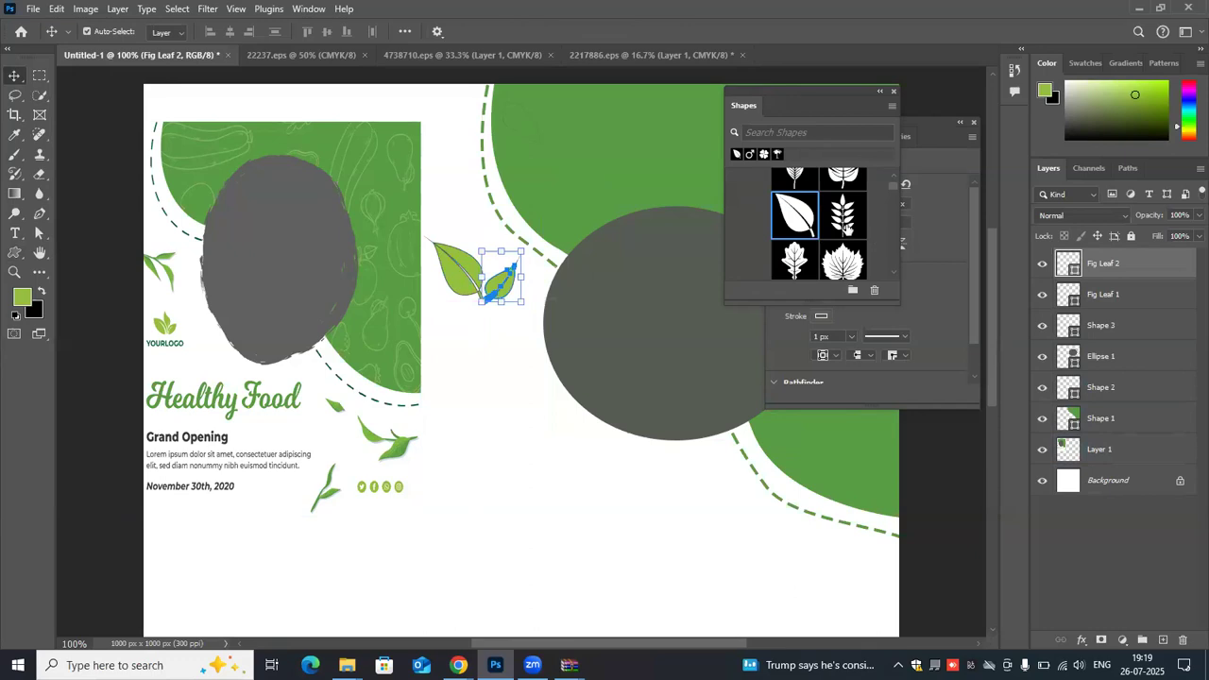
- Choose the Willow Leaf preset from the Leaves shape group
scroll(847, 227, up, 2)
scroll(853, 223, down, 3)
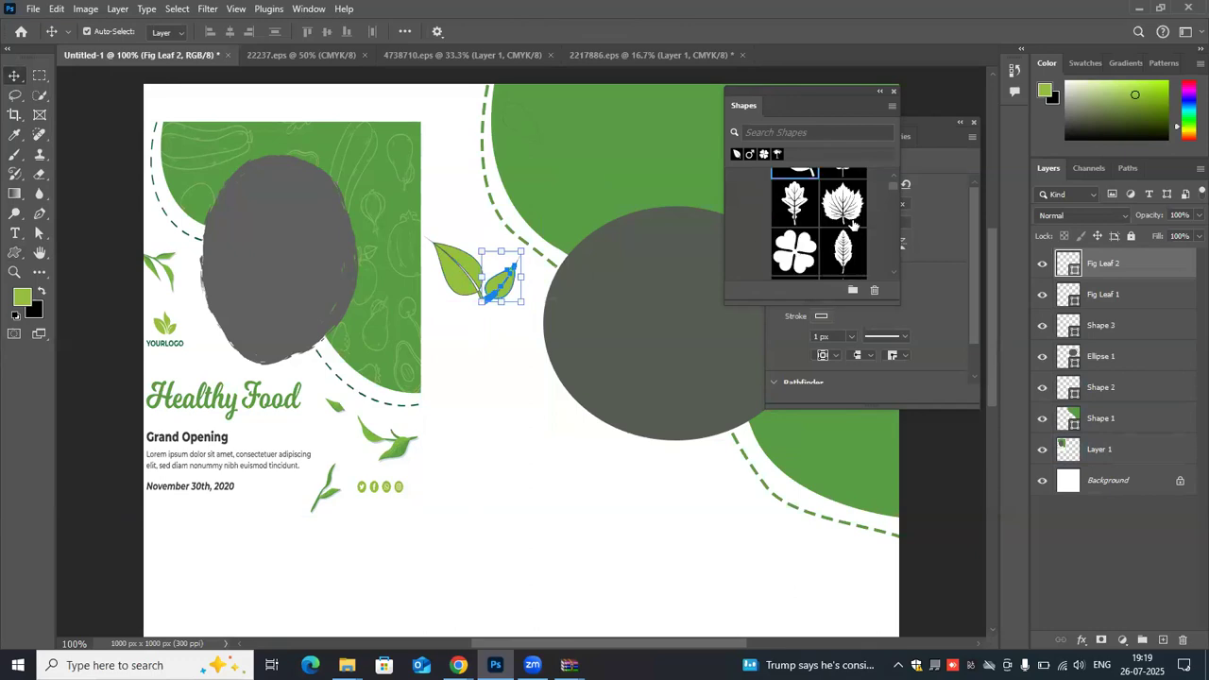
scroll(853, 223, down, 3)
scroll(850, 221, up, 3)
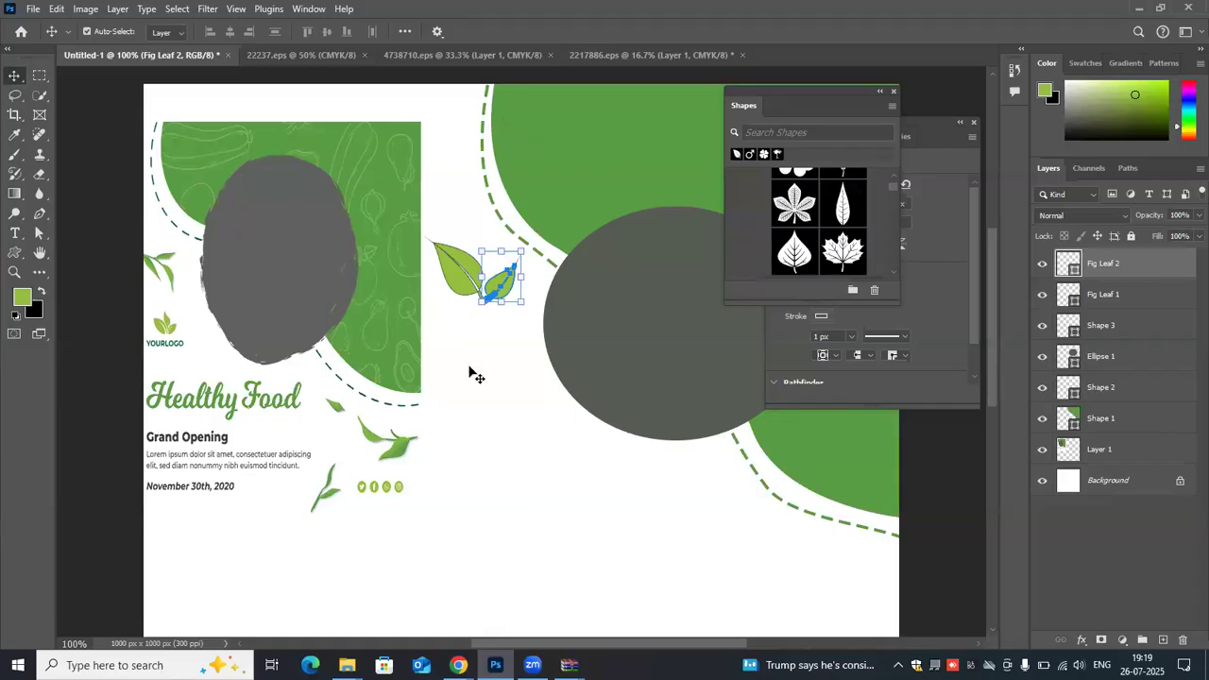
click(458, 340)
click(473, 338)
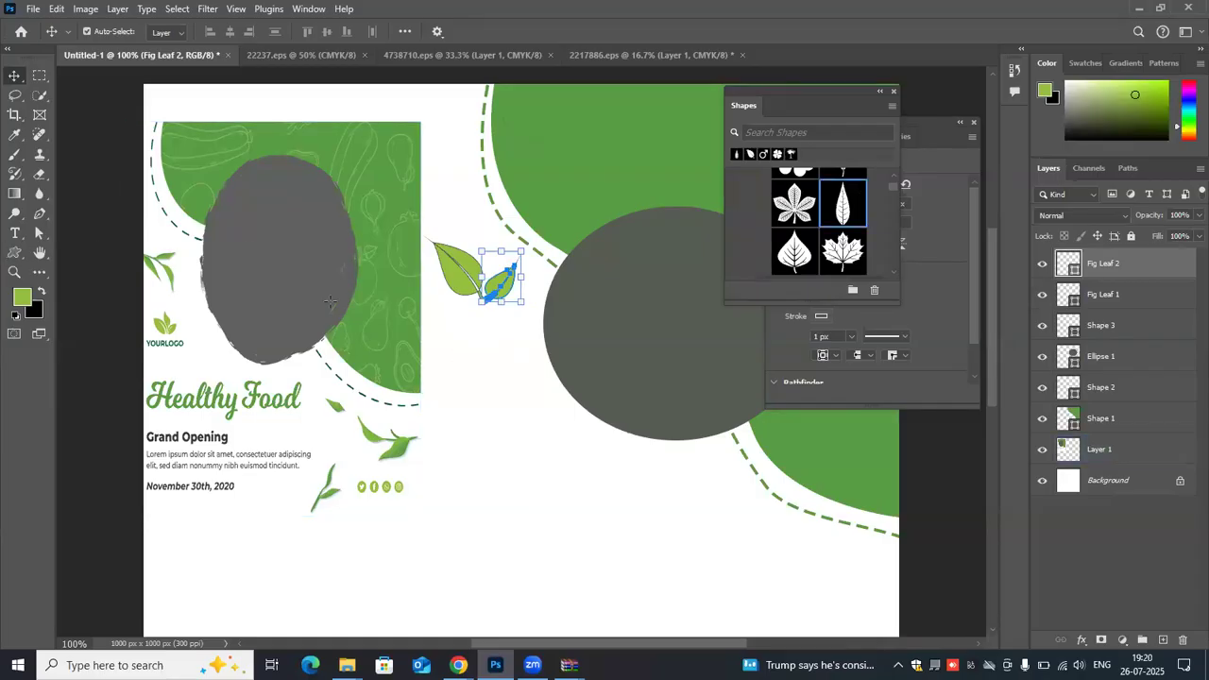
- Rotate the smaller fig leaf to a slightly more upright angle beside the larger leaf
click(12, 253)
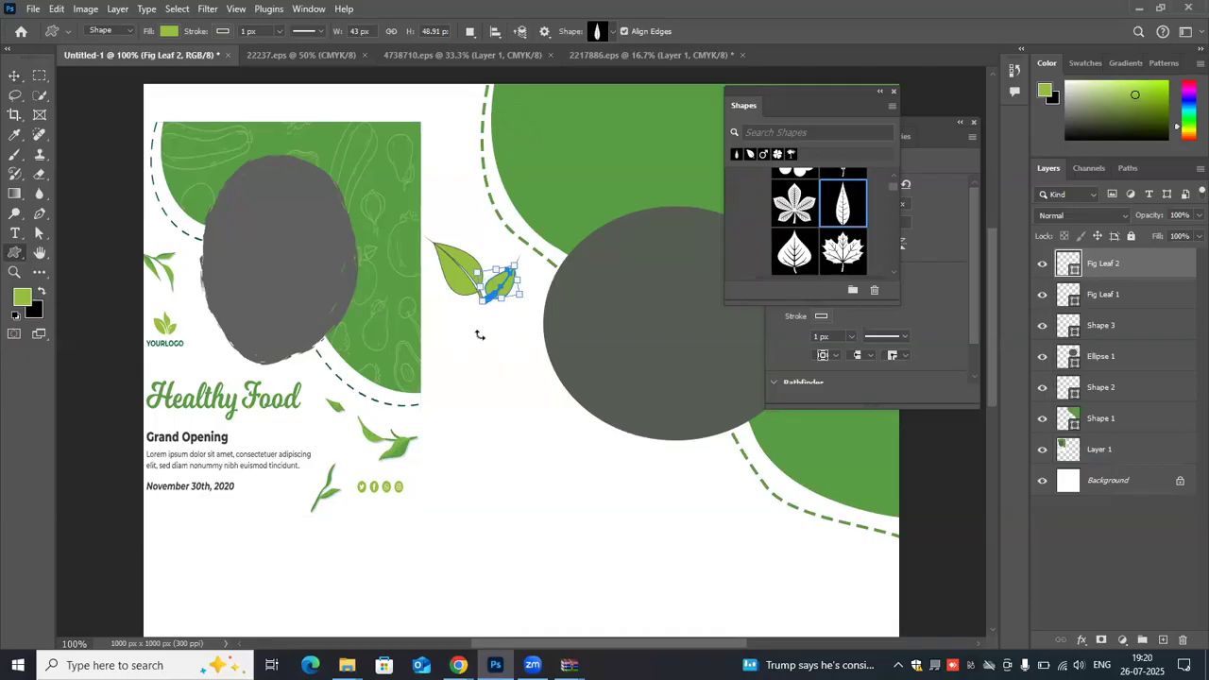
drag(480, 334, 480, 335)
drag(515, 297, 510, 272)
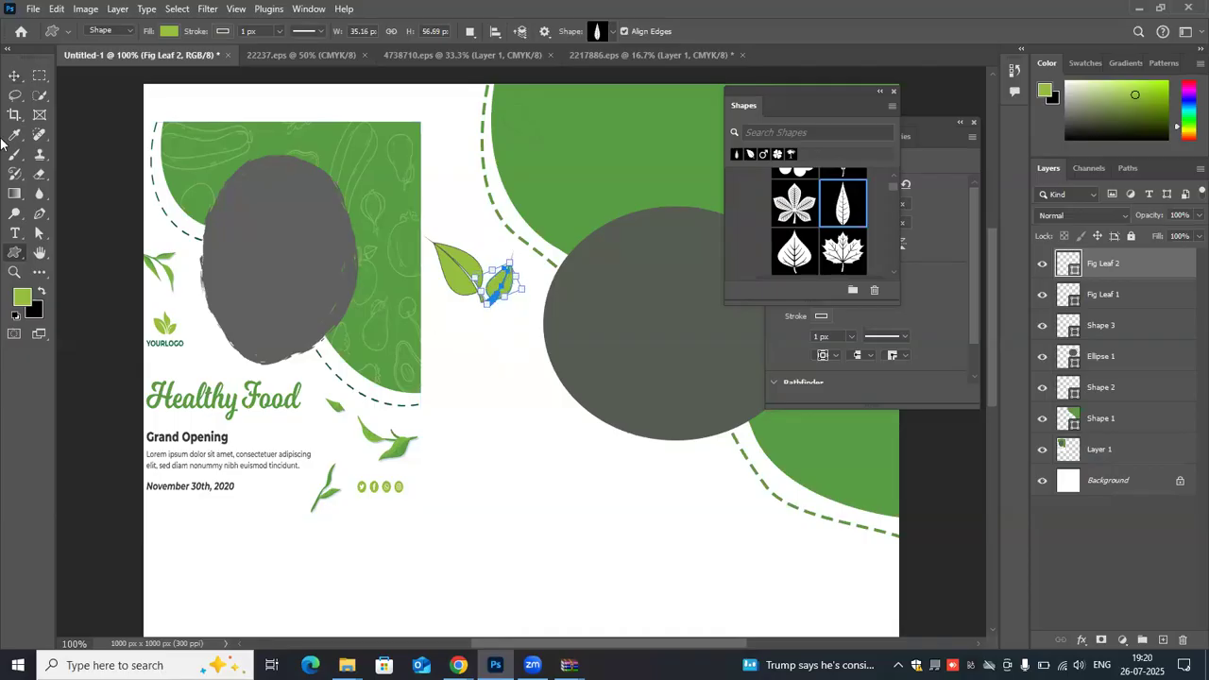
click(14, 75)
- Draw a Willow Leaf shape below the two fig leaves and move it up between them
click(15, 253)
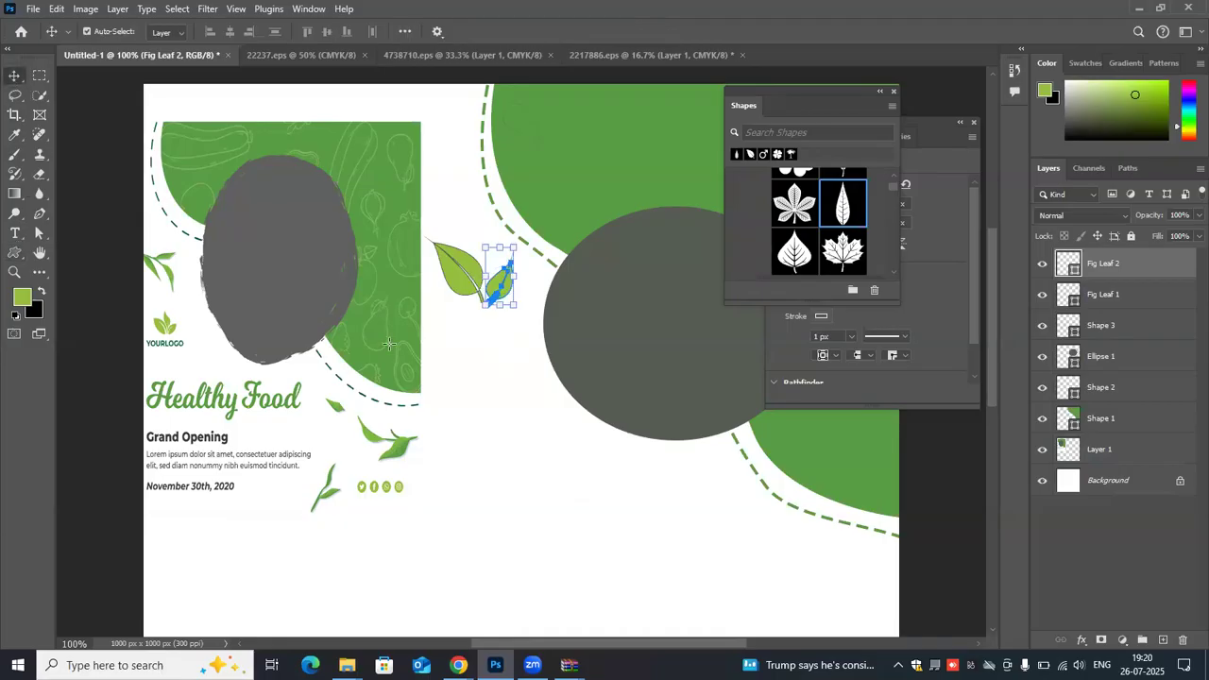
drag(455, 334, 483, 380)
click(12, 75)
mouse_move(469, 364)
mouse_down()
mouse_move(478, 242)
mouse_move(500, 270)
mouse_up()
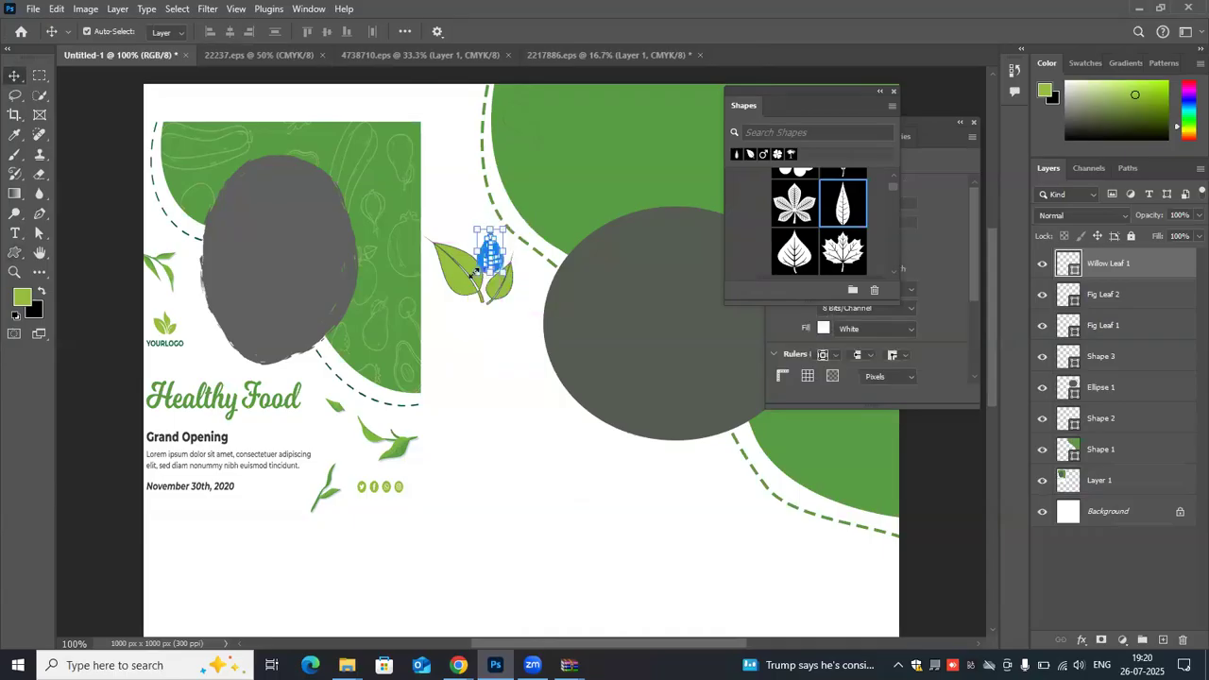
- Scale the Willow Leaf to about 21 by 36 px and move it down between the two fig leaves
click(480, 268)
click(484, 256)
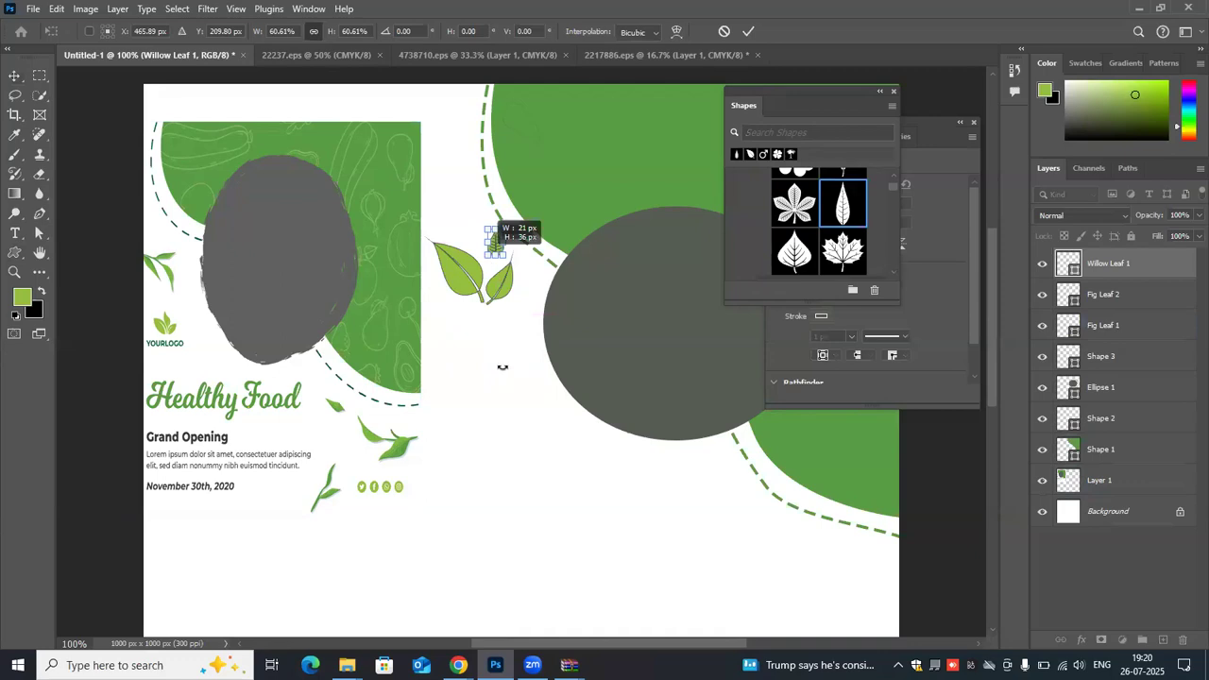
key(ctrl+t)
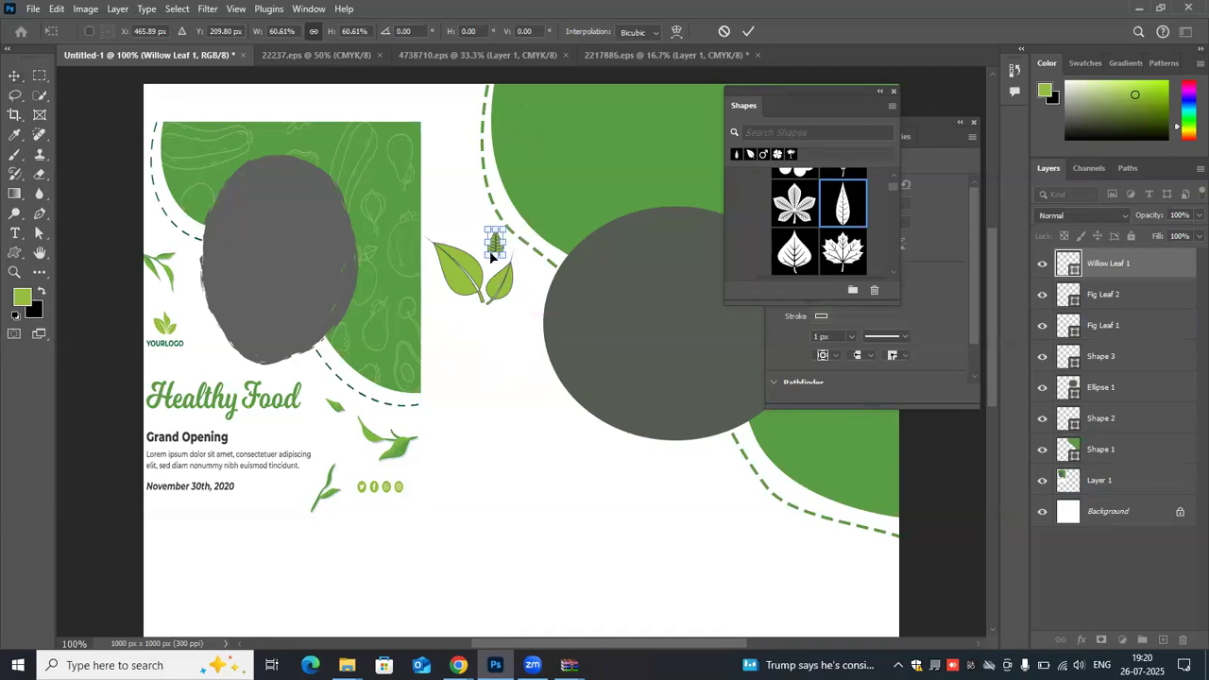
drag(490, 265, 485, 281)
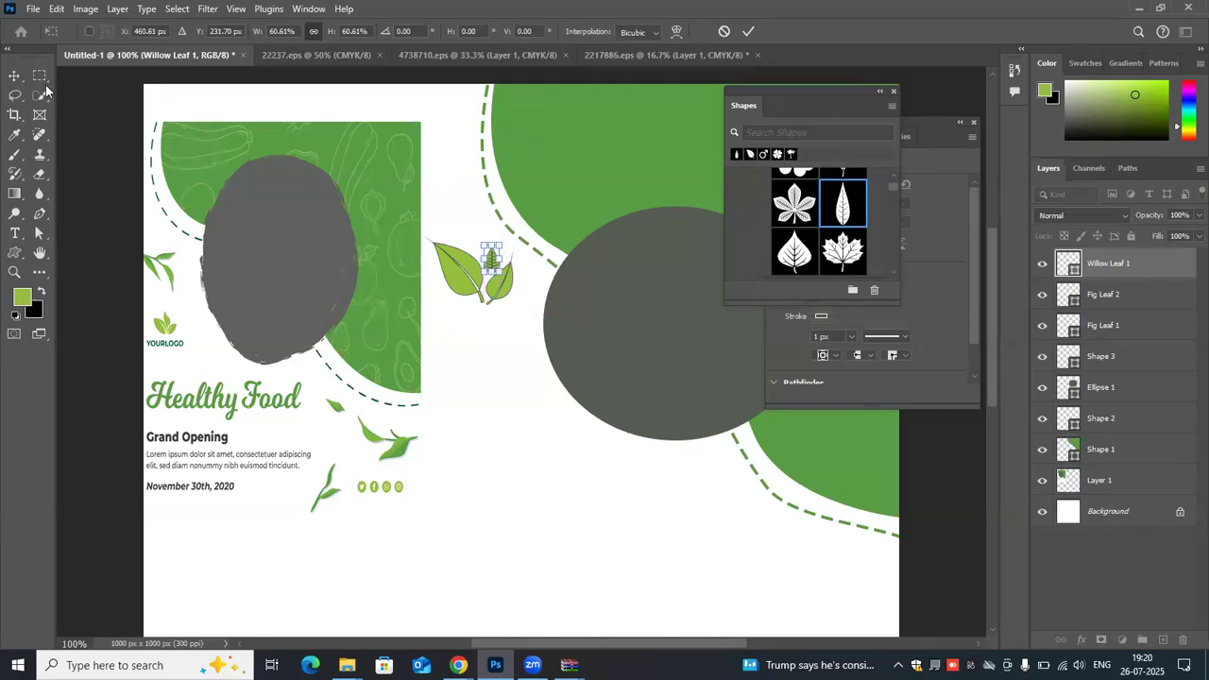
click(11, 77)
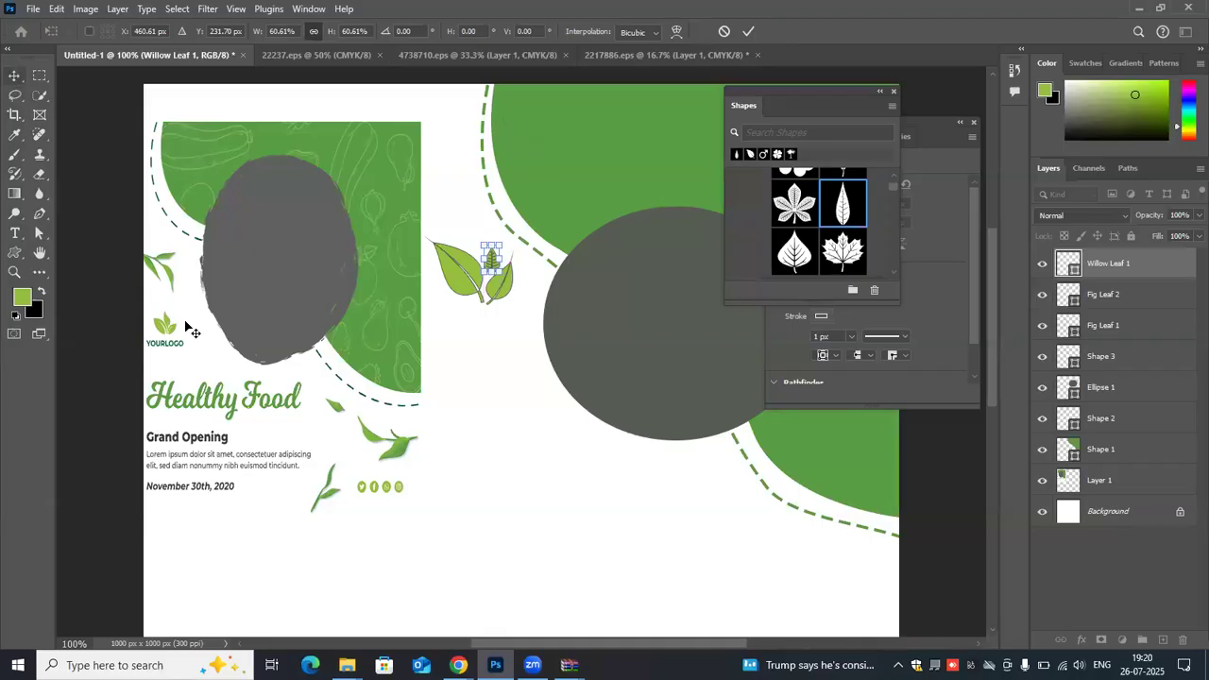
click(457, 359)
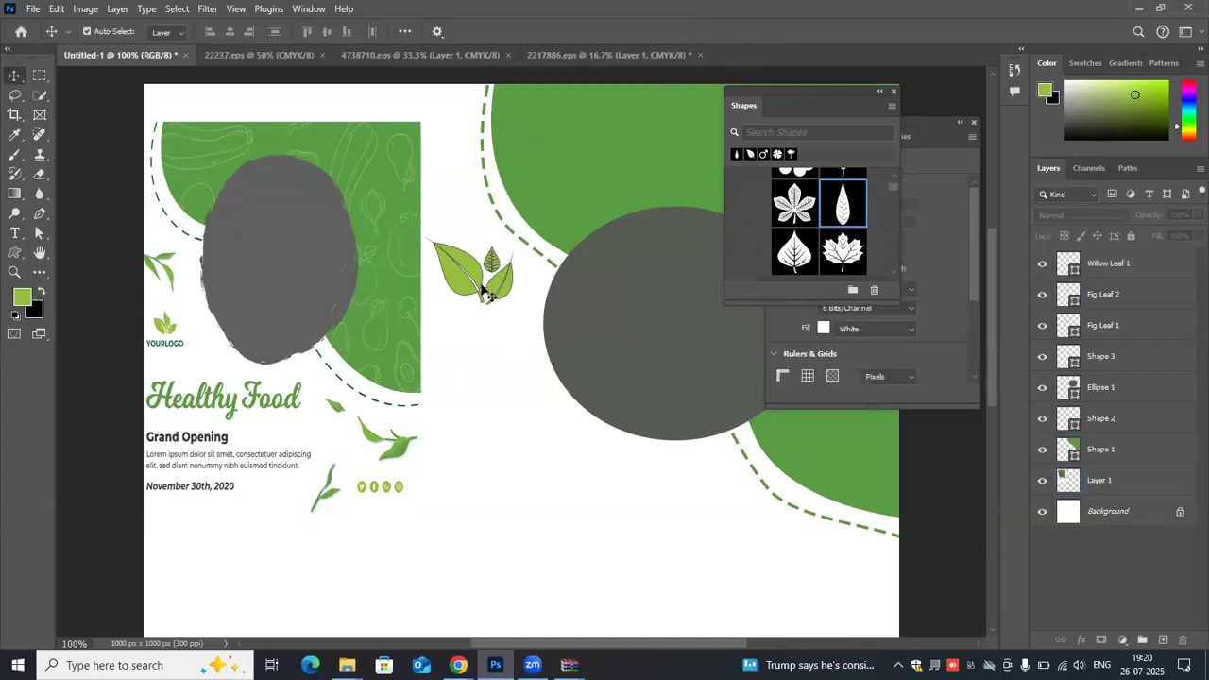
- Group the Willow Leaf 1, Fig Leaf 2 and Fig Leaf 1 layers
click(1140, 268)
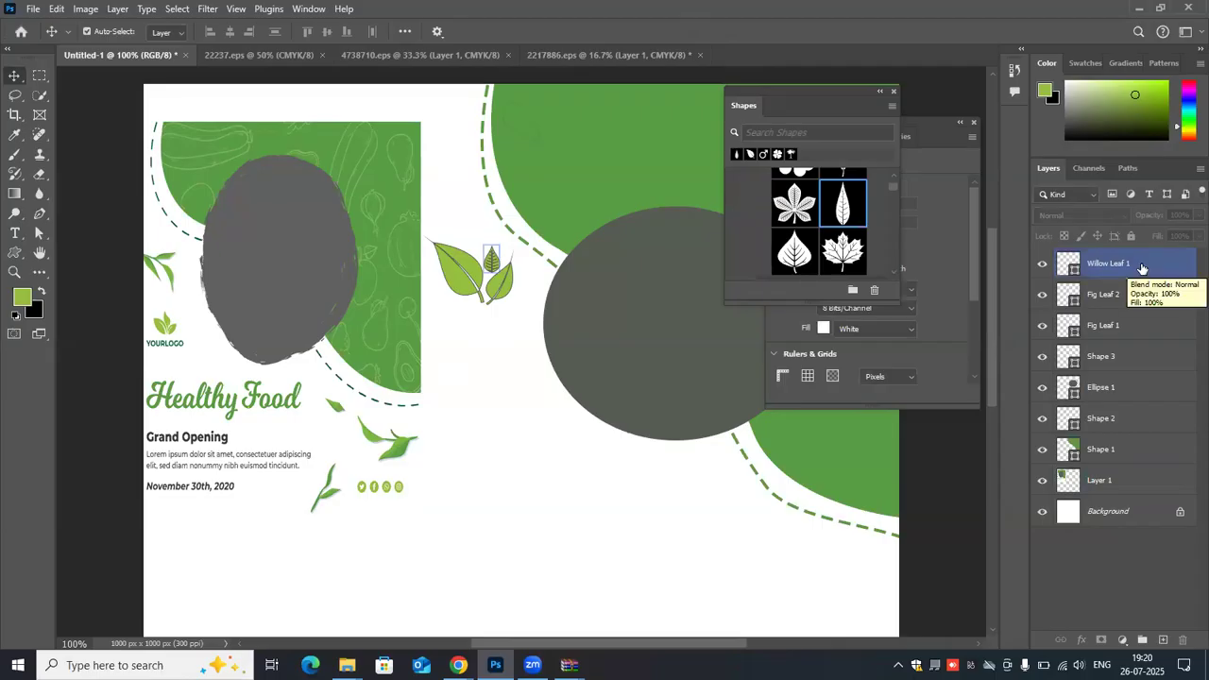
click(1142, 269)
ctrl+click(1149, 298)
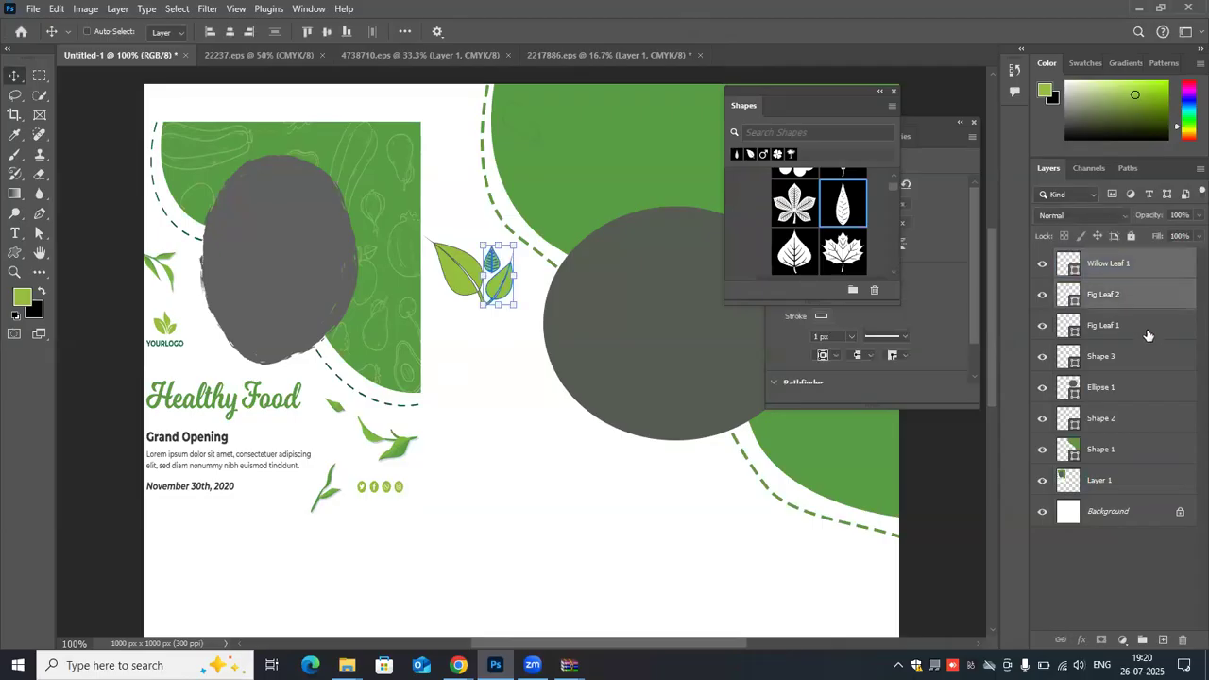
ctrl+click(1148, 335)
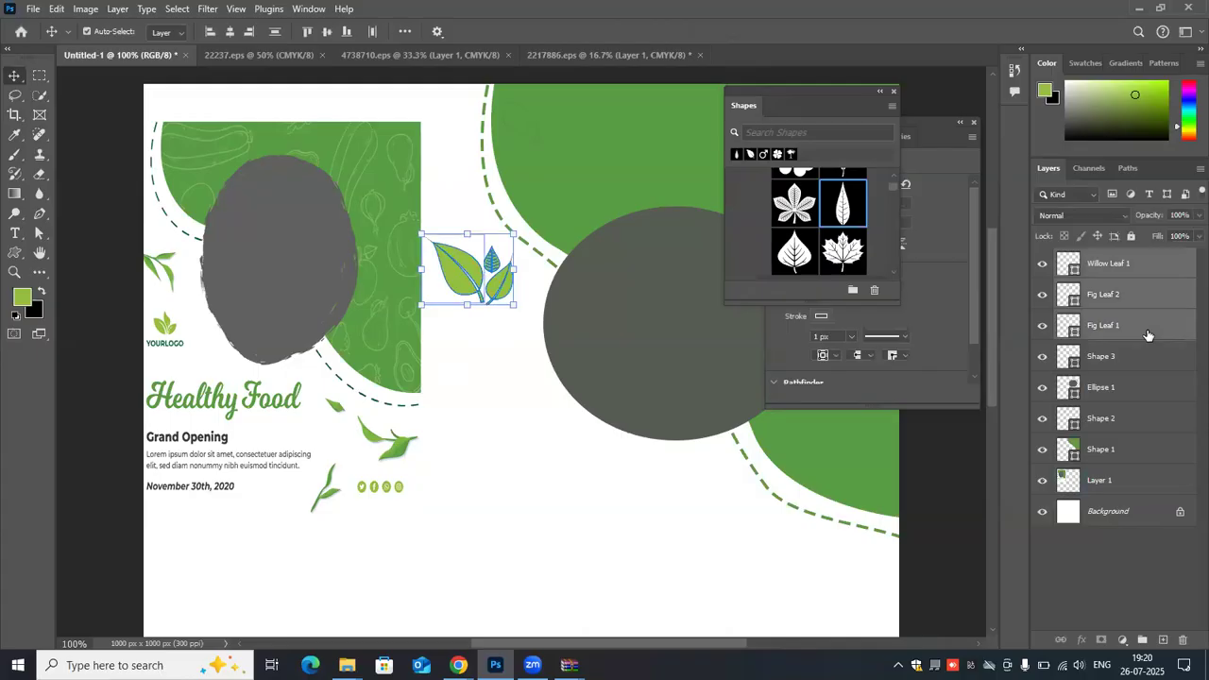
key(ctrl+g)
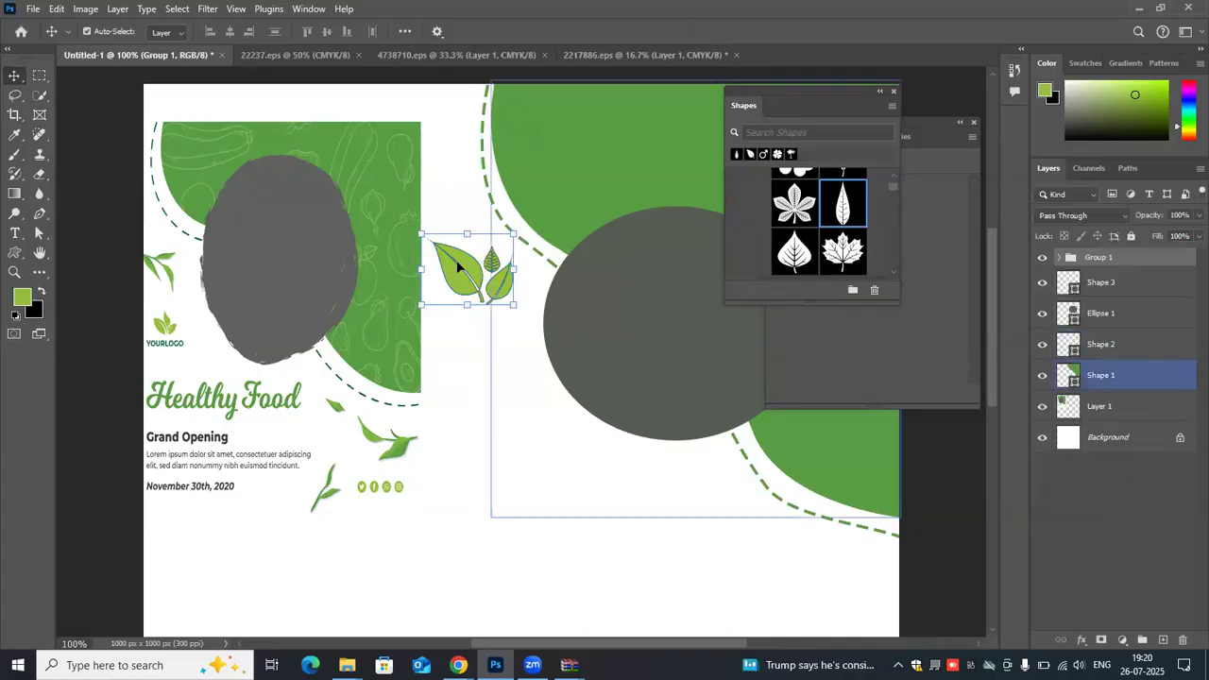
- Try to move the leaf logo slightly from the larger fig leaf, and undo the shift
click(458, 266)
drag(456, 261, 461, 274)
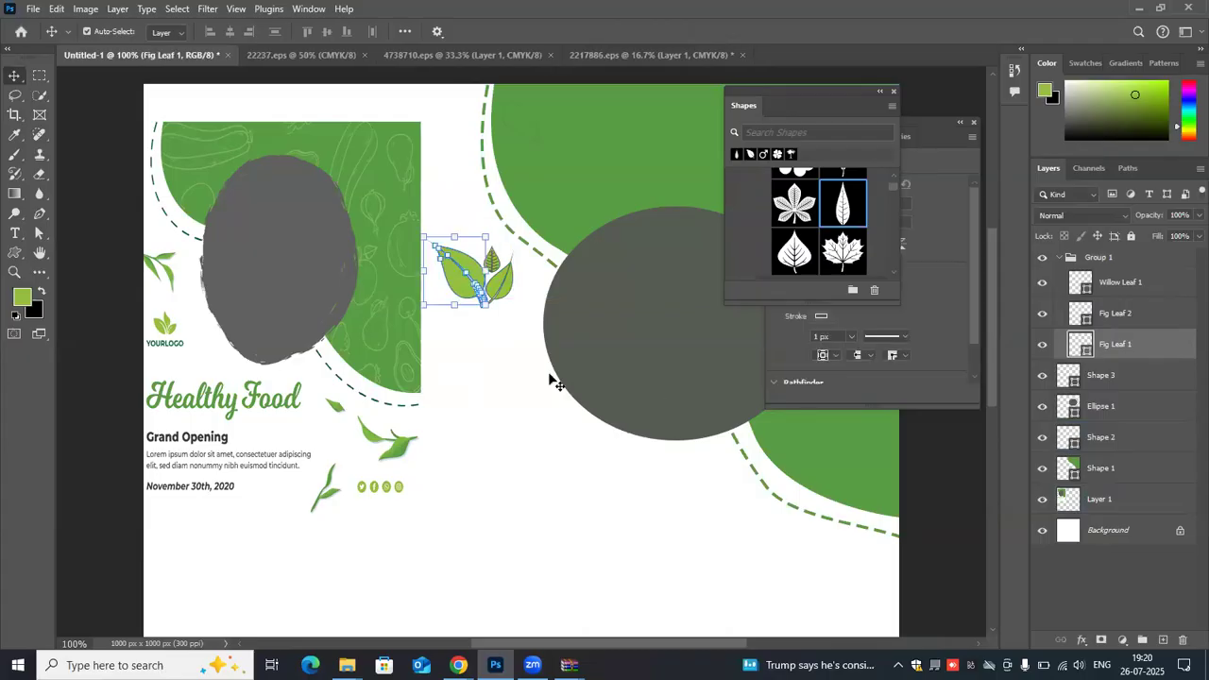
click(512, 363)
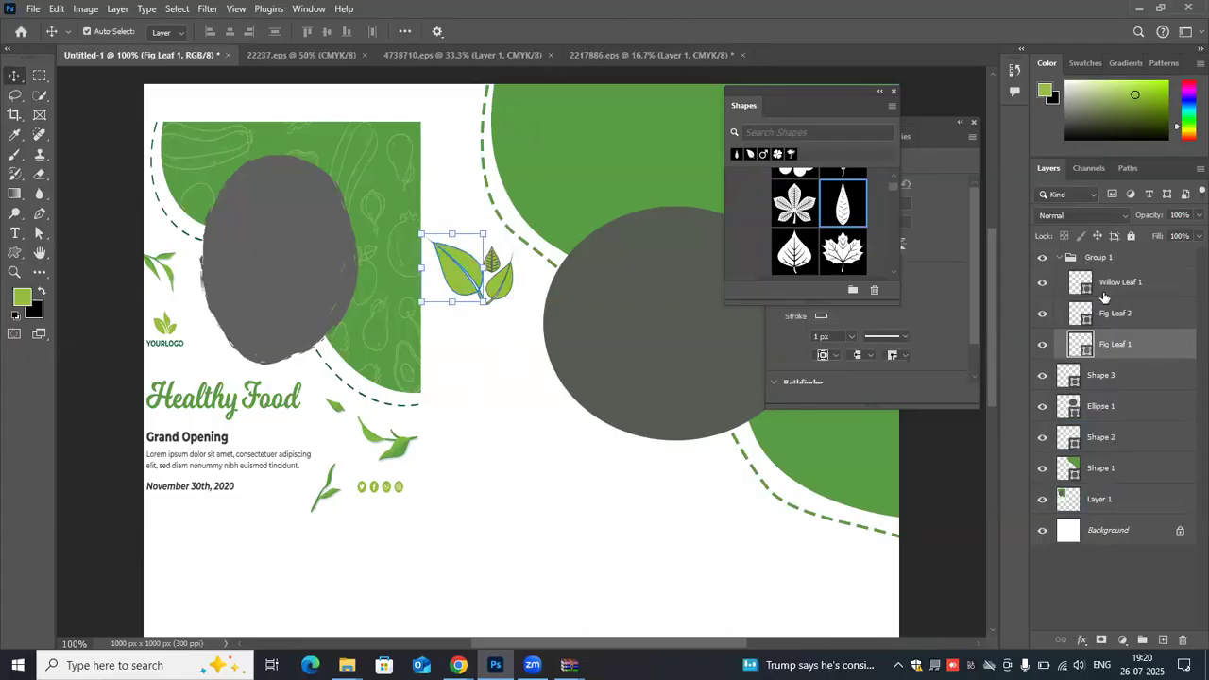
click(1132, 282)
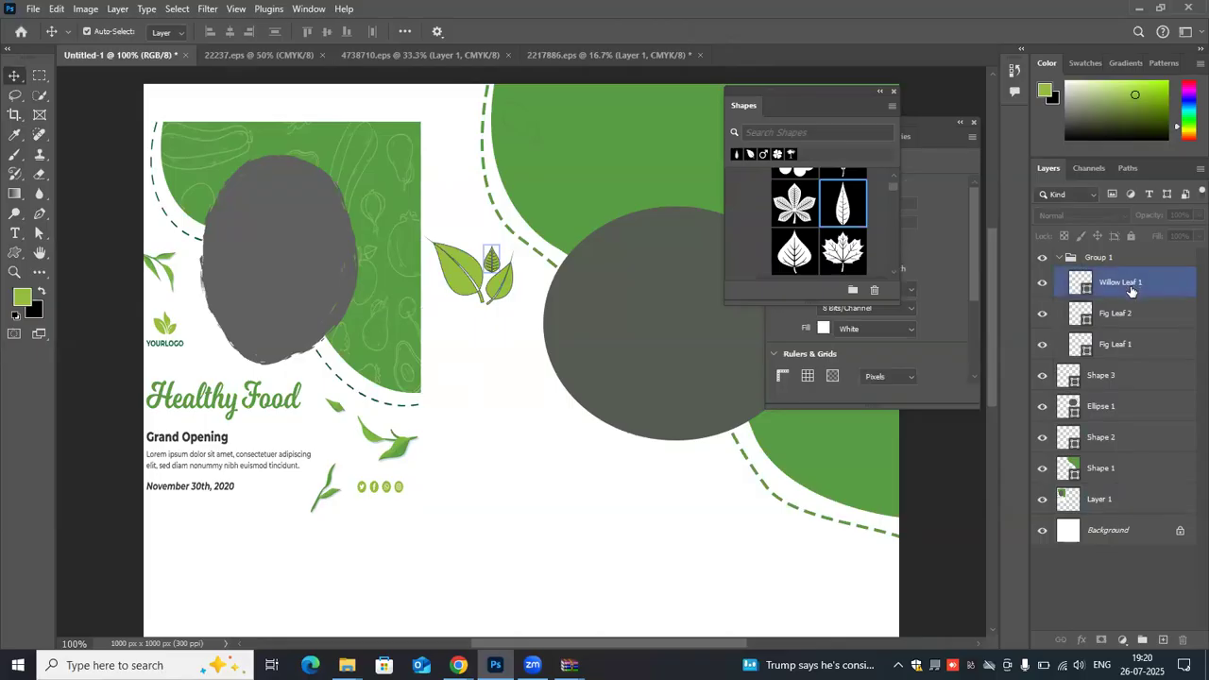
click(1133, 314)
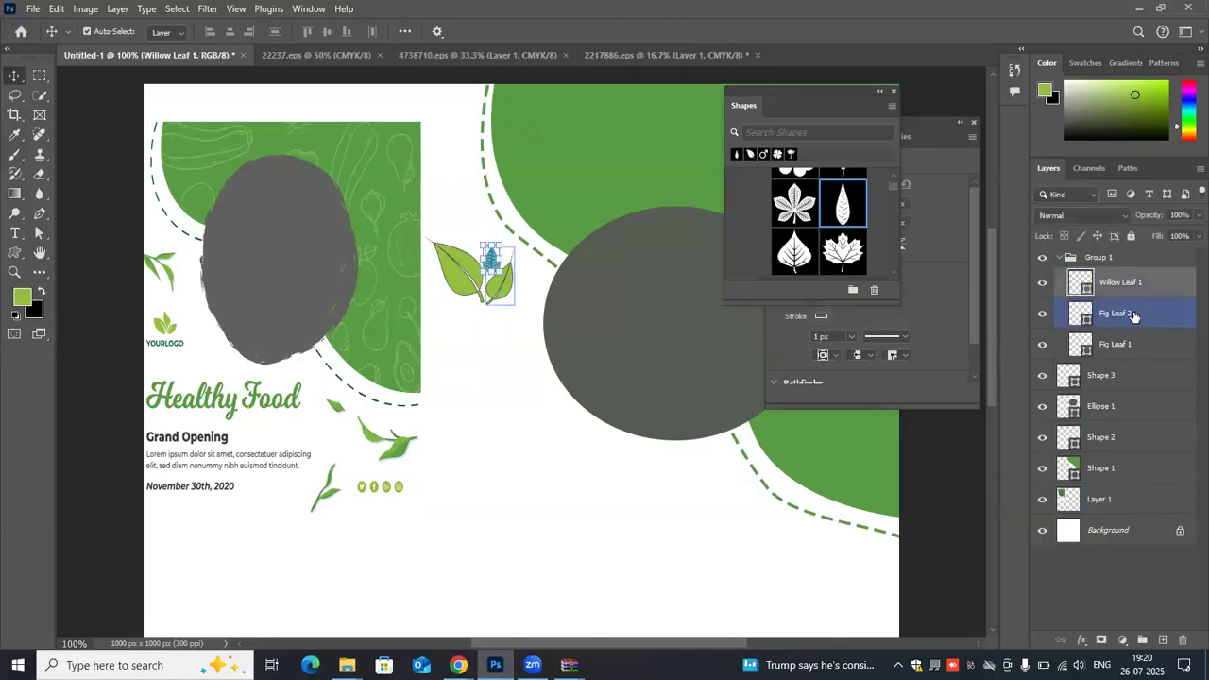
shift+click(1139, 347)
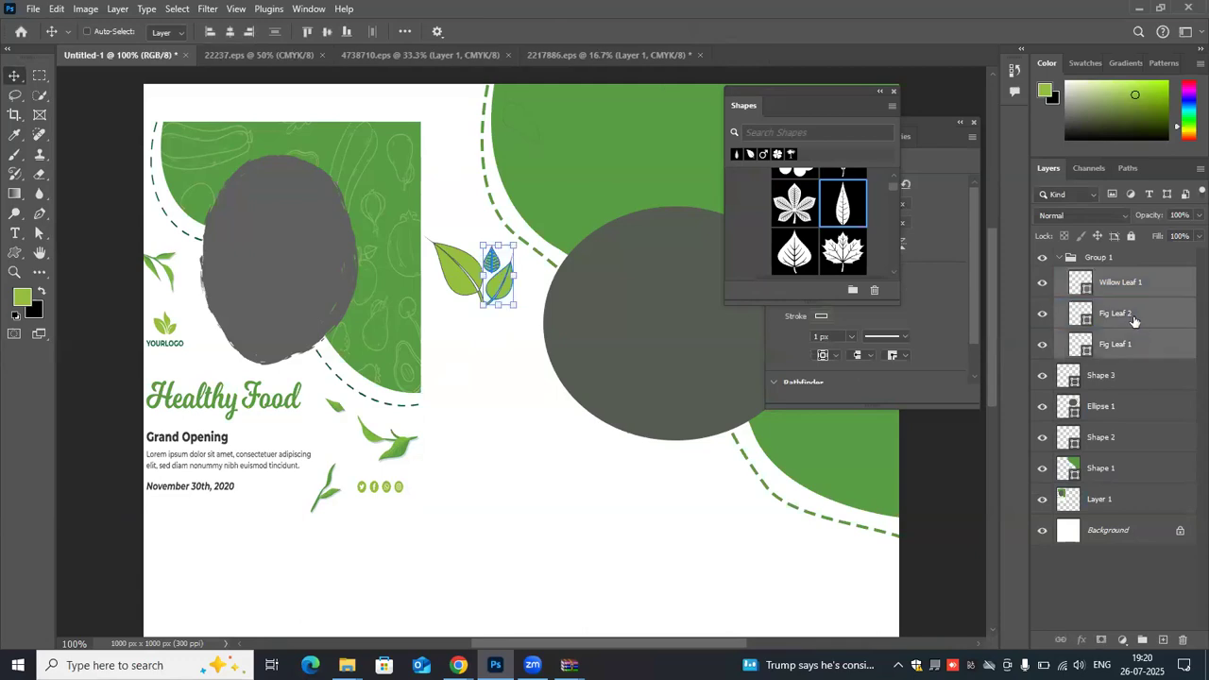
right_click(474, 207)
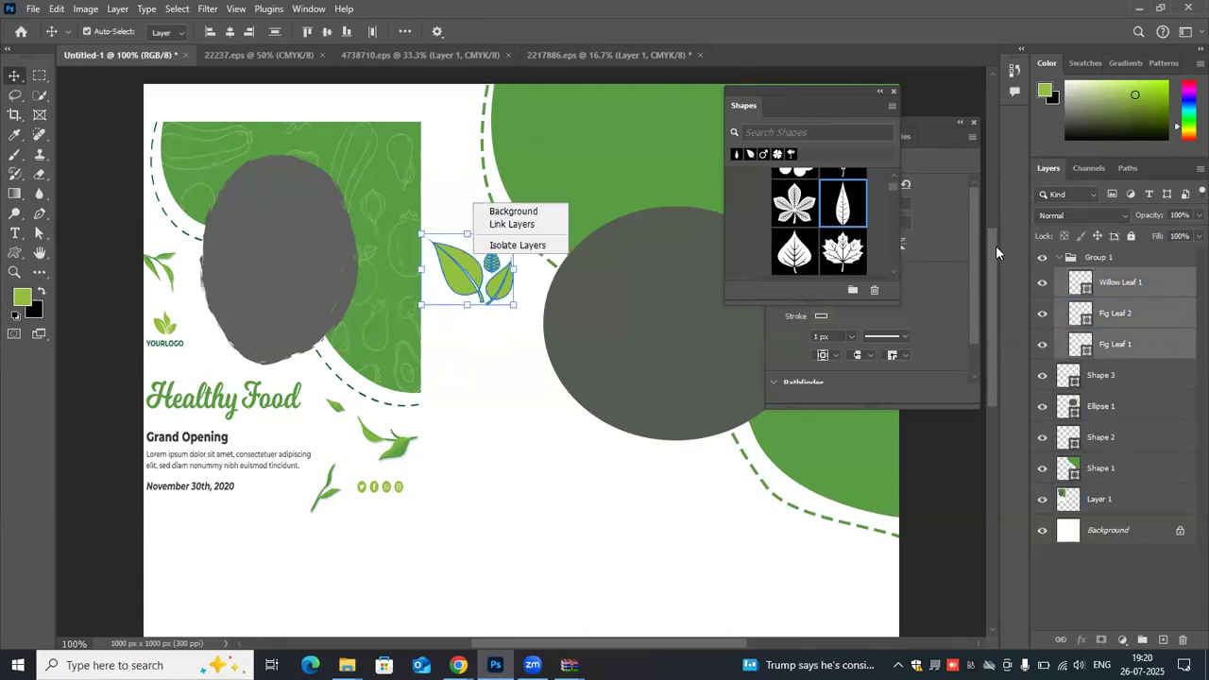
right_click(1162, 280)
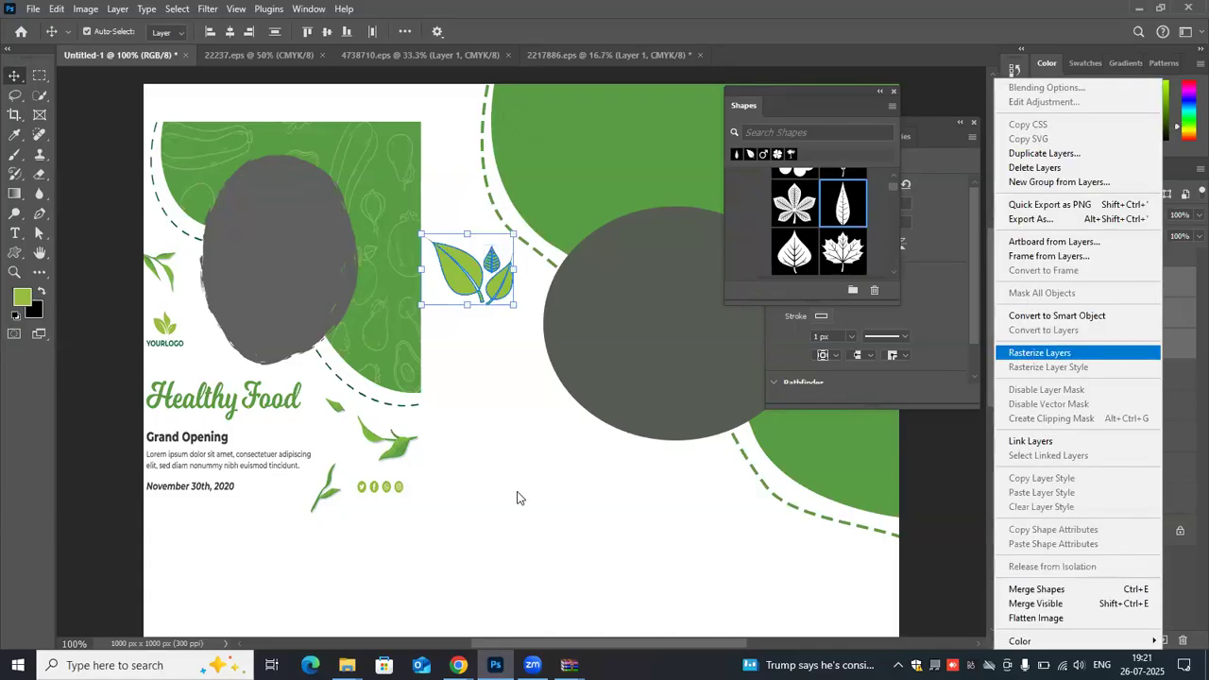
click(504, 315)
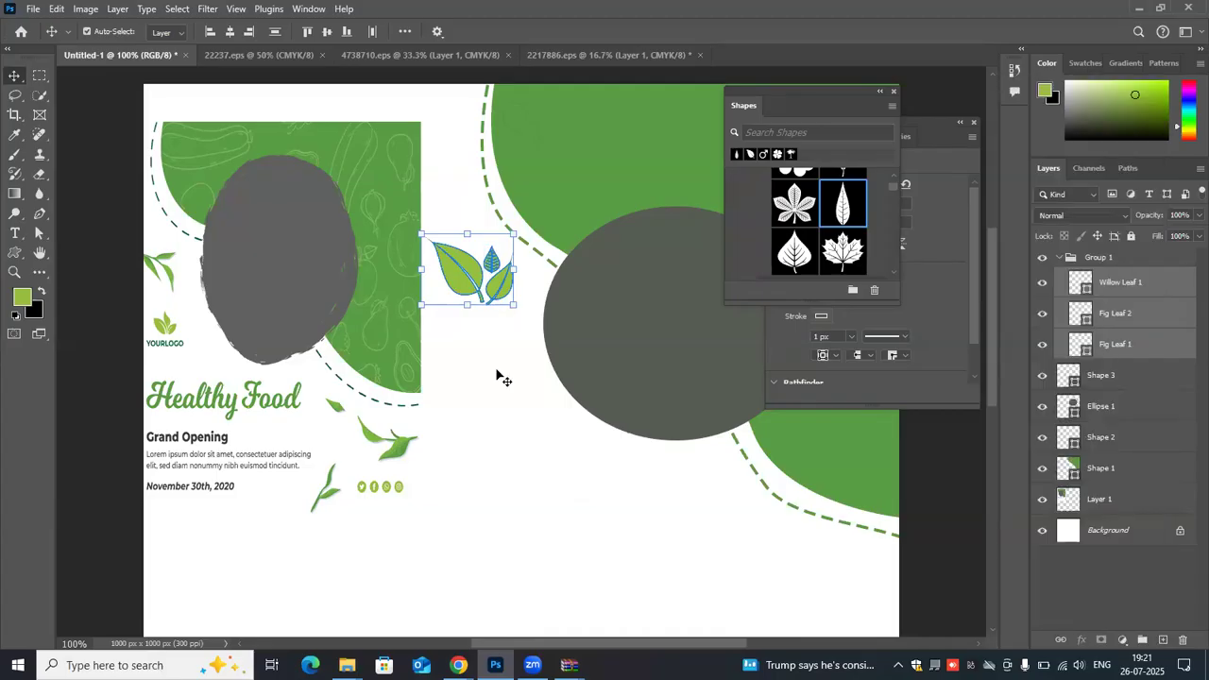
- Close the floating Shapes and Properties panels to clear the canvas
scroll(501, 367, up, 2)
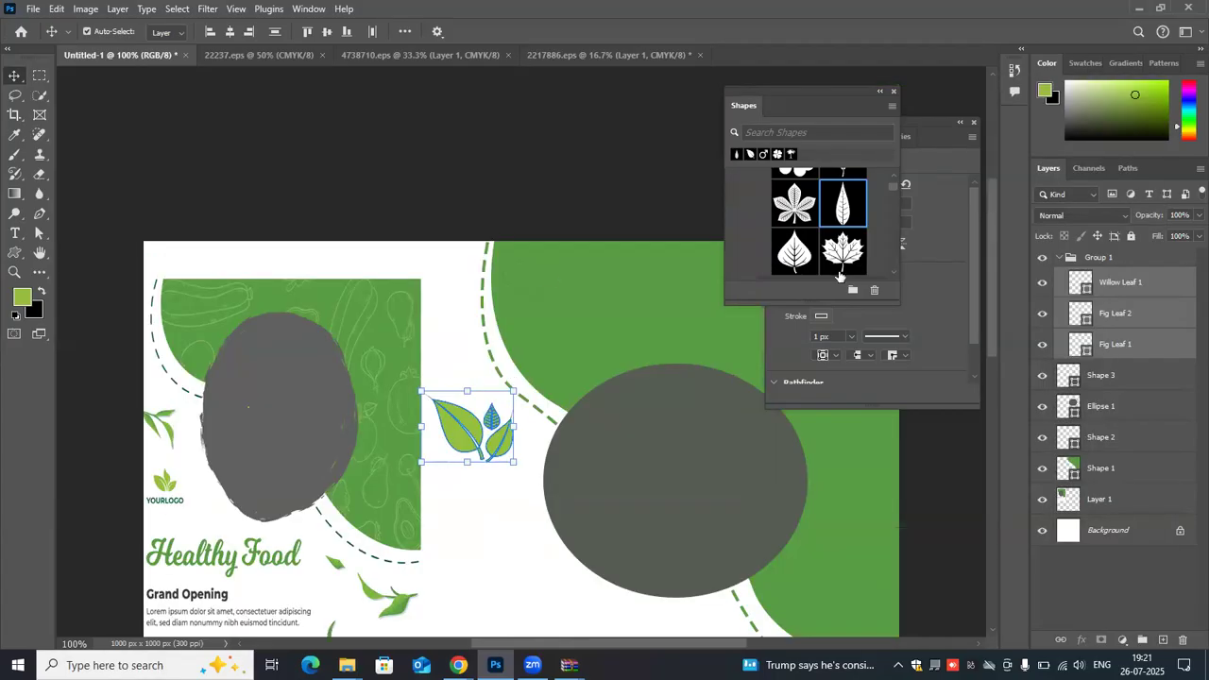
click(893, 90)
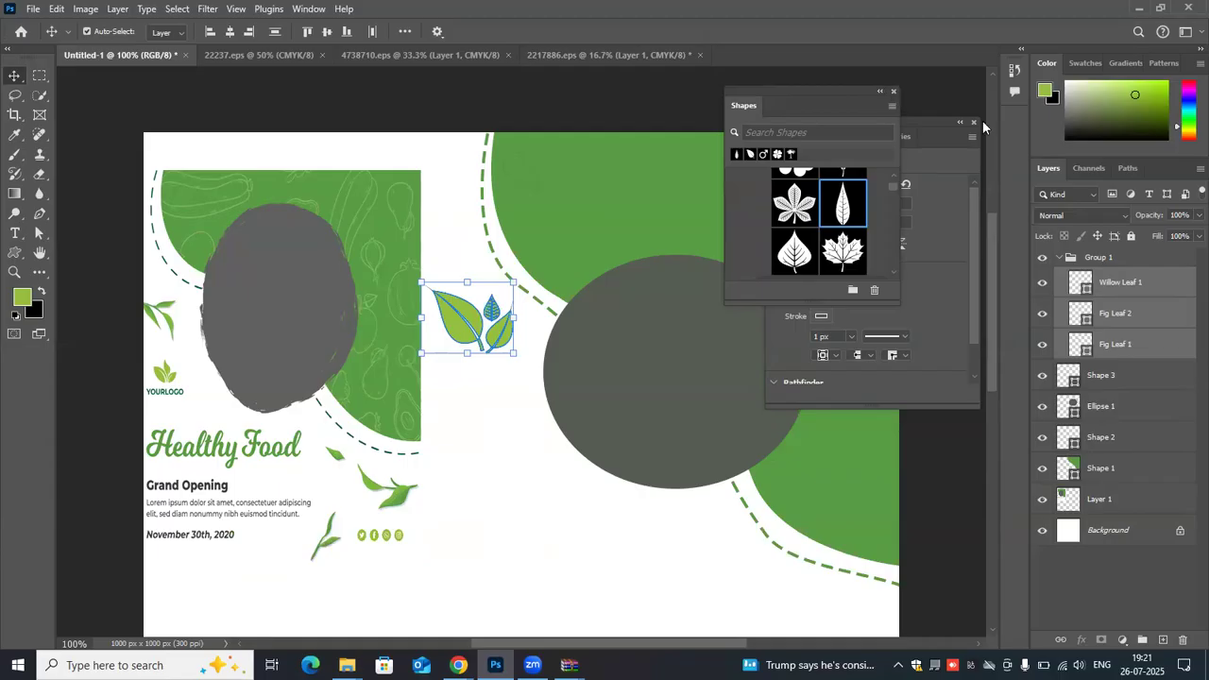
click(975, 123)
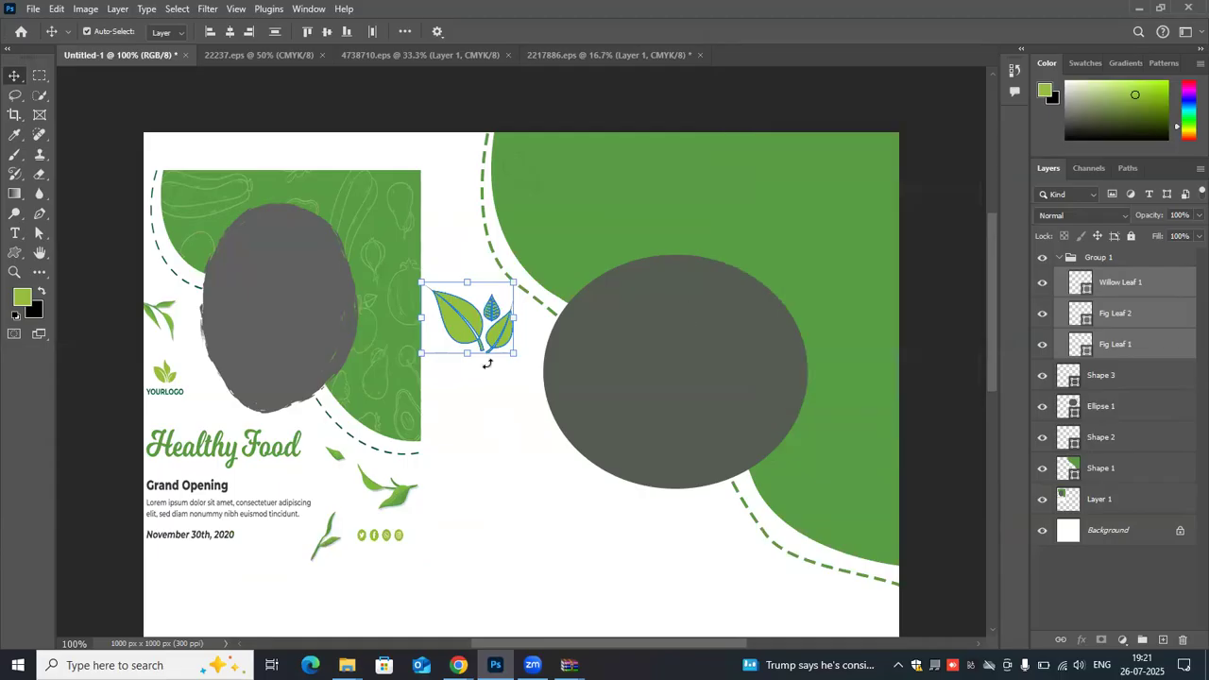
- Scale the reference flyer on Layer 1 to about 51.88% and place it near the canvas's upper-left corner
key(ctrl+minus)
drag(423, 332, 767, 278)
drag(520, 438, 452, 250)
drag(555, 225, 355, 401)
drag(404, 306, 369, 257)
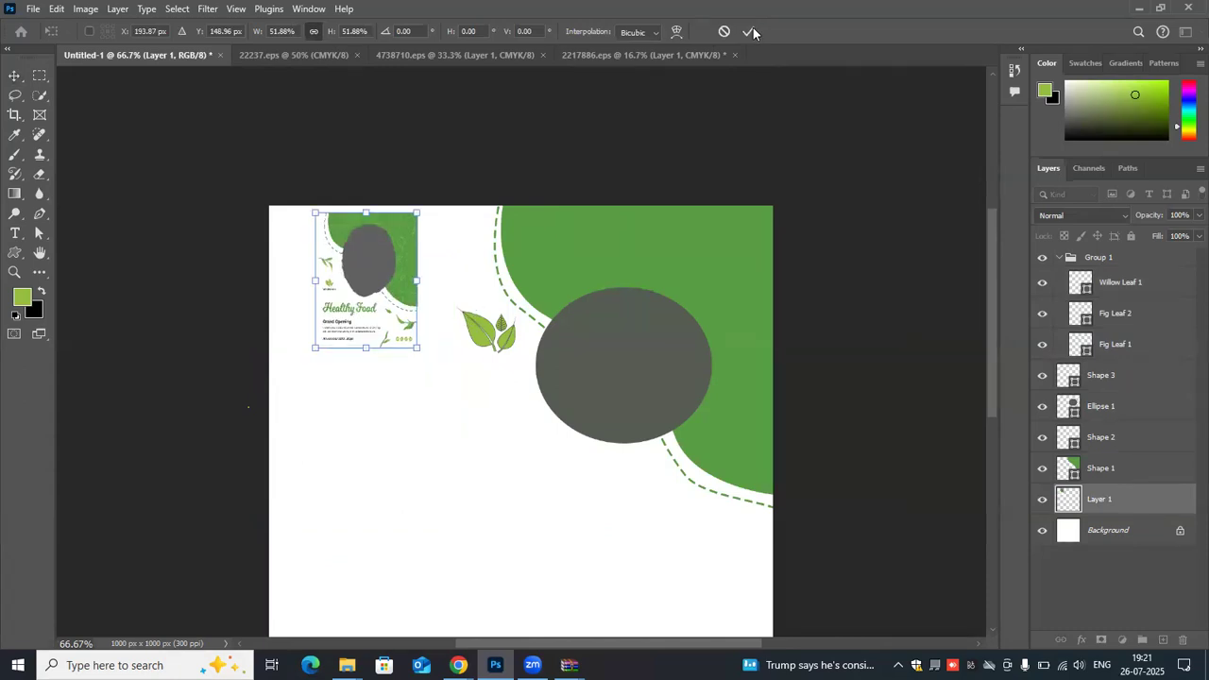
click(753, 32)
- Move the three leaves one by one below the small reference flyer, reassembling the logo, and shift the flyer slightly to the right
click(483, 339)
drag(483, 339, 358, 404)
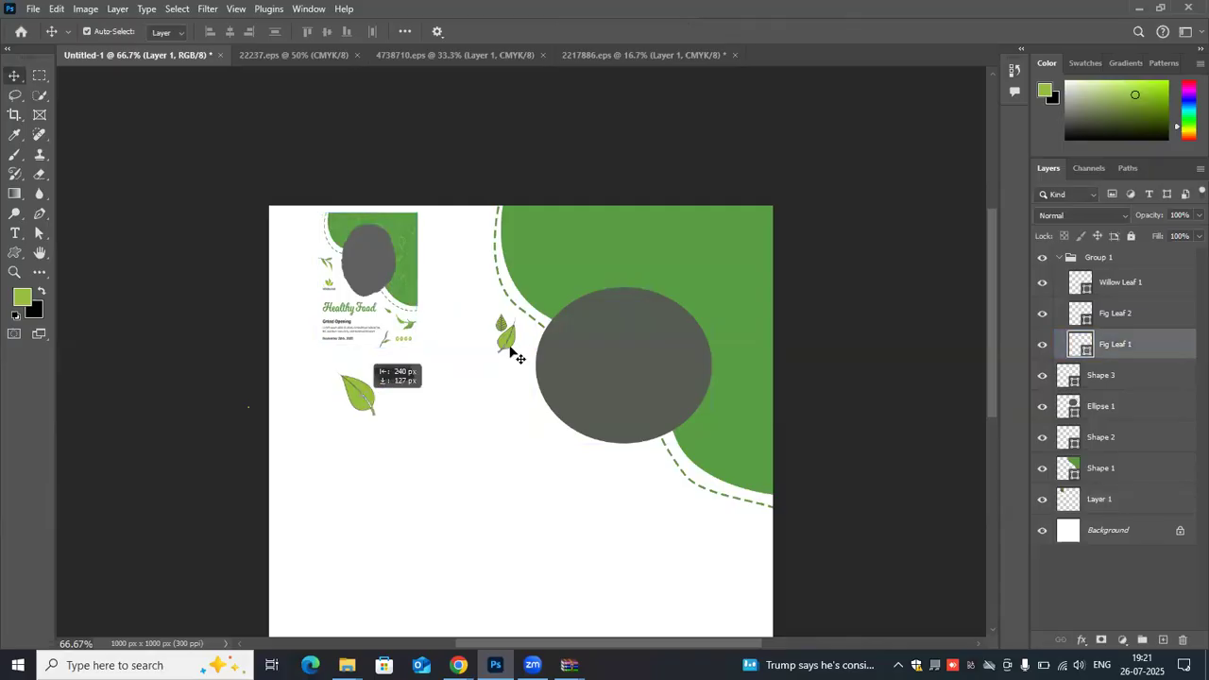
drag(507, 345, 369, 421)
drag(386, 371, 379, 378)
drag(395, 259, 404, 259)
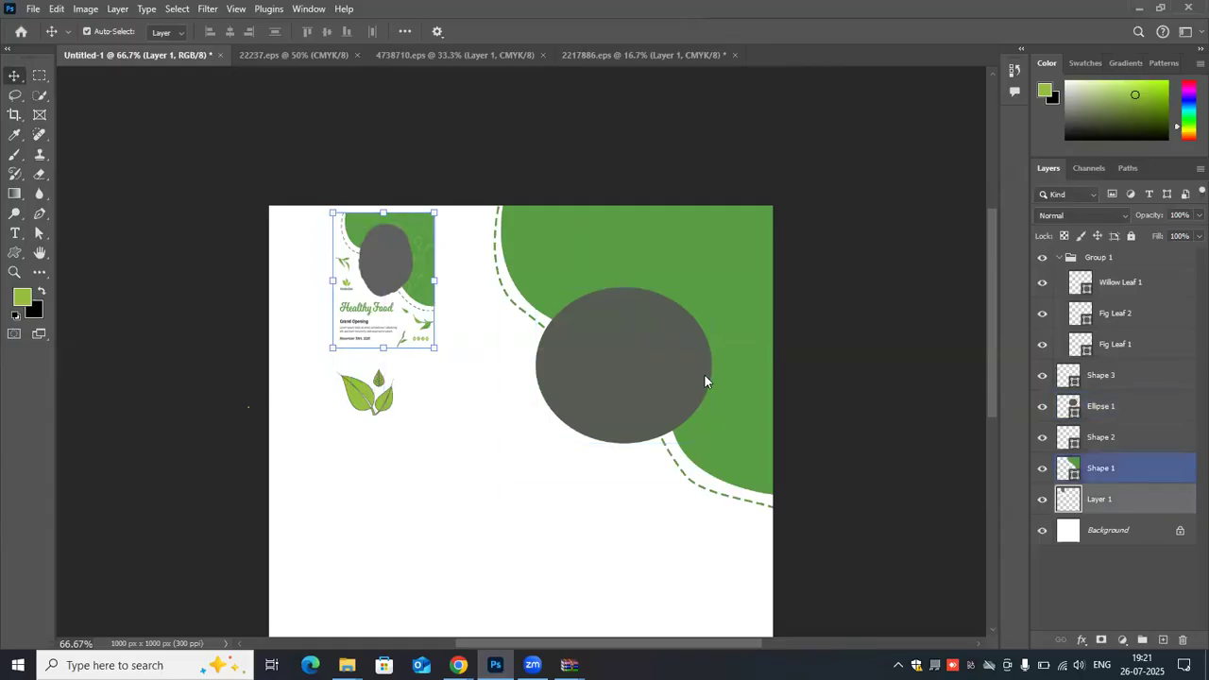
- Switch to Chrome and bring up the Freepik vector search page
click(1139, 8)
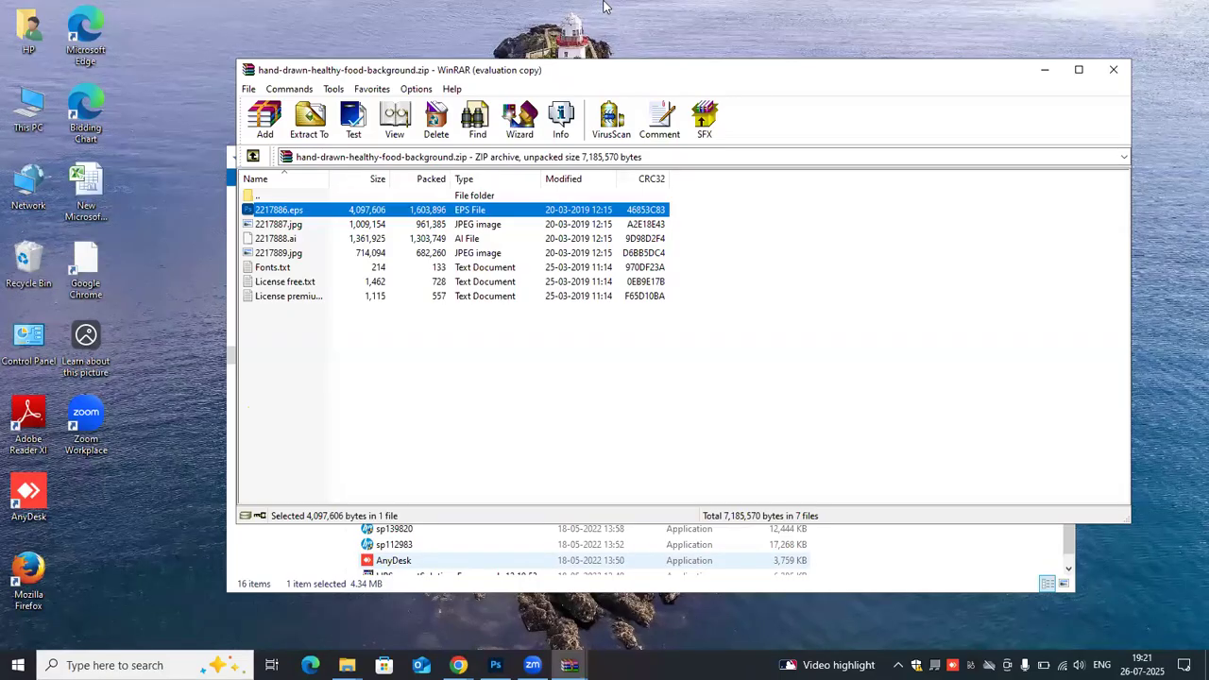
key(alt+Tab)
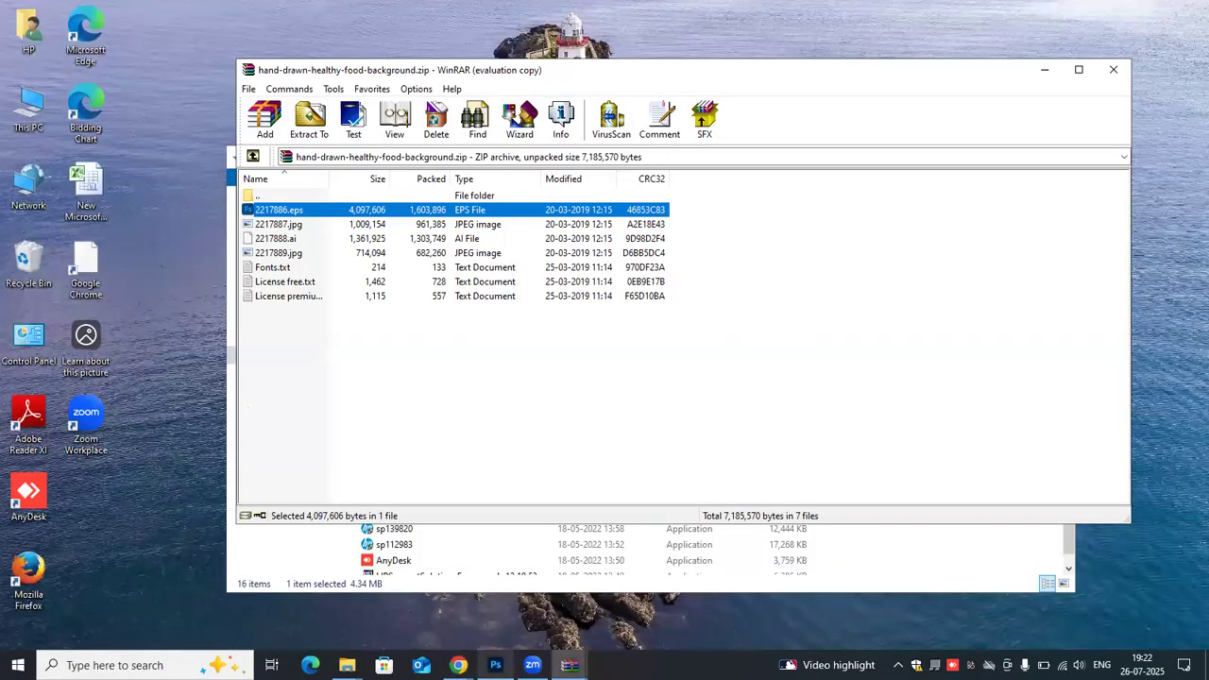
mouse_move(457, 665)
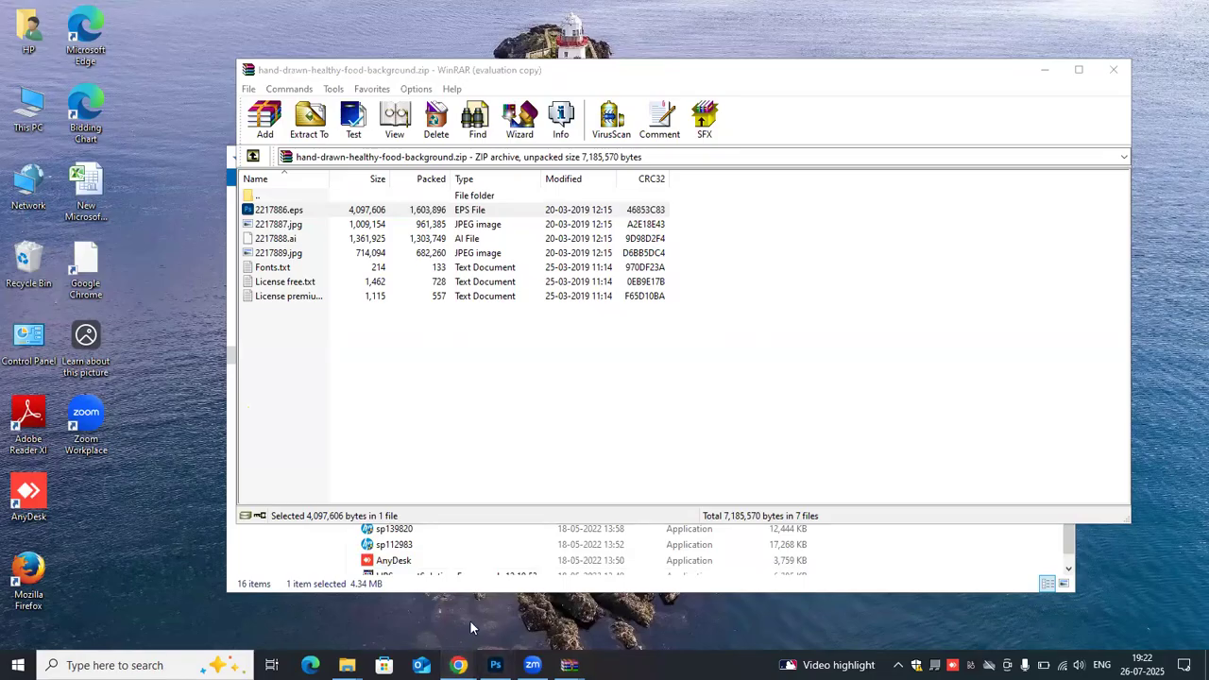
mouse_move(458, 665)
click(458, 664)
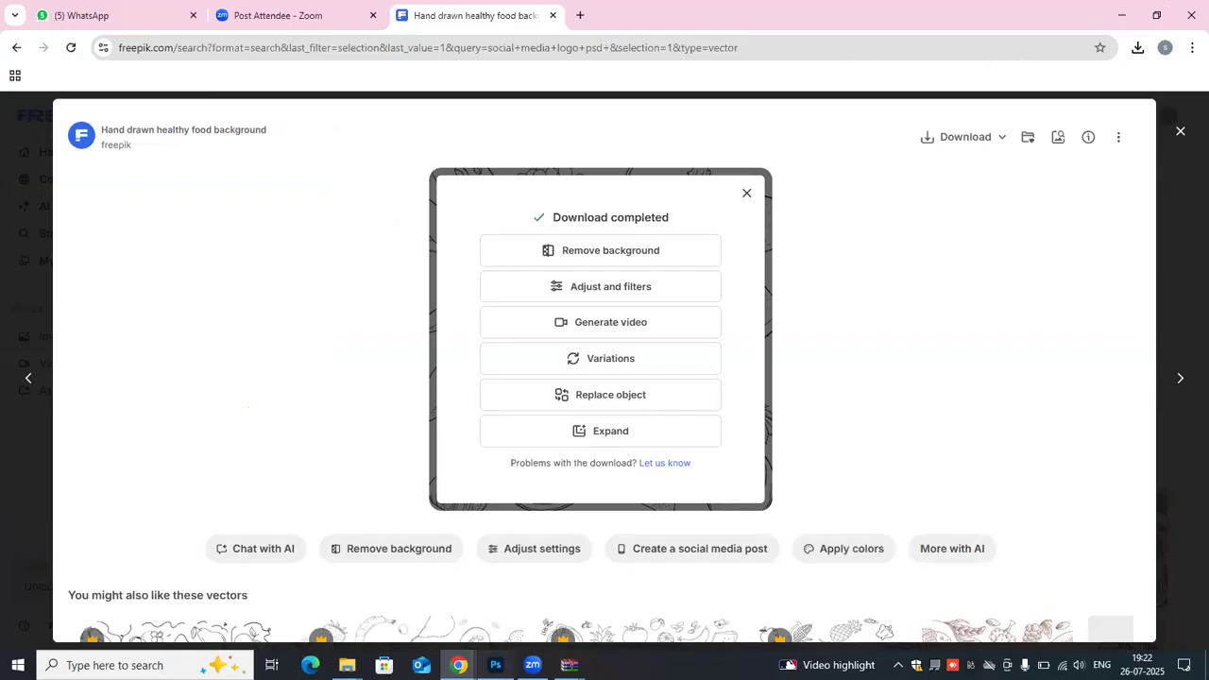
key(ctrl+t)
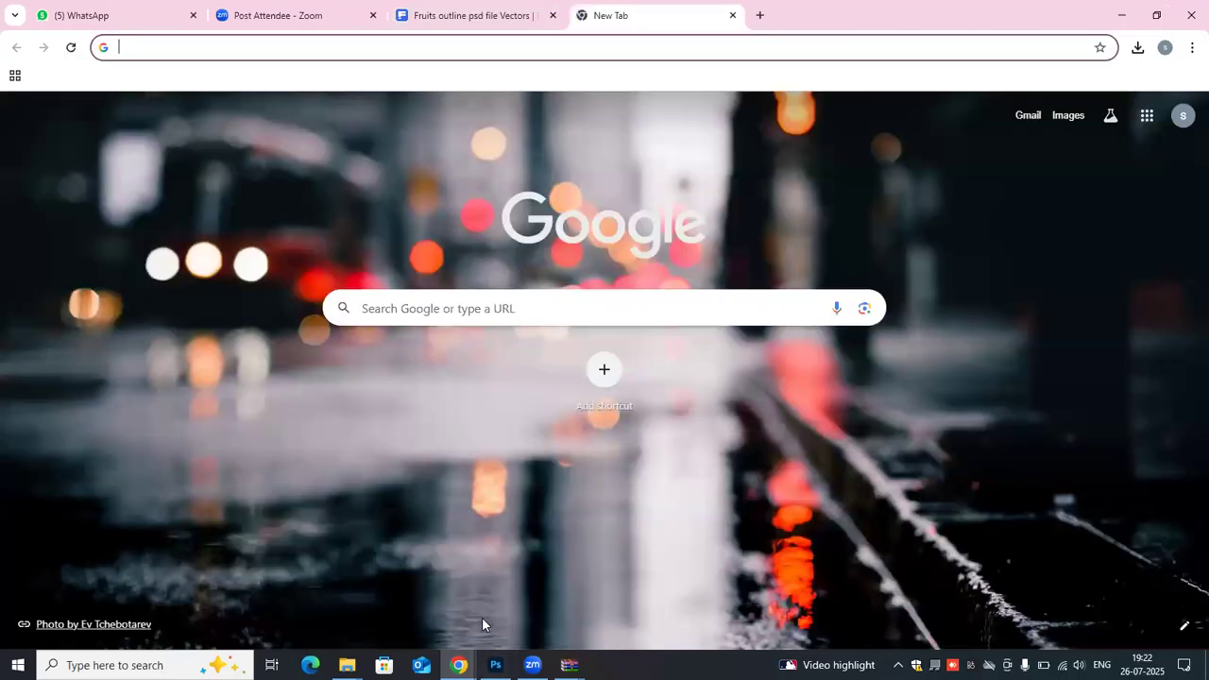
click(457, 16)
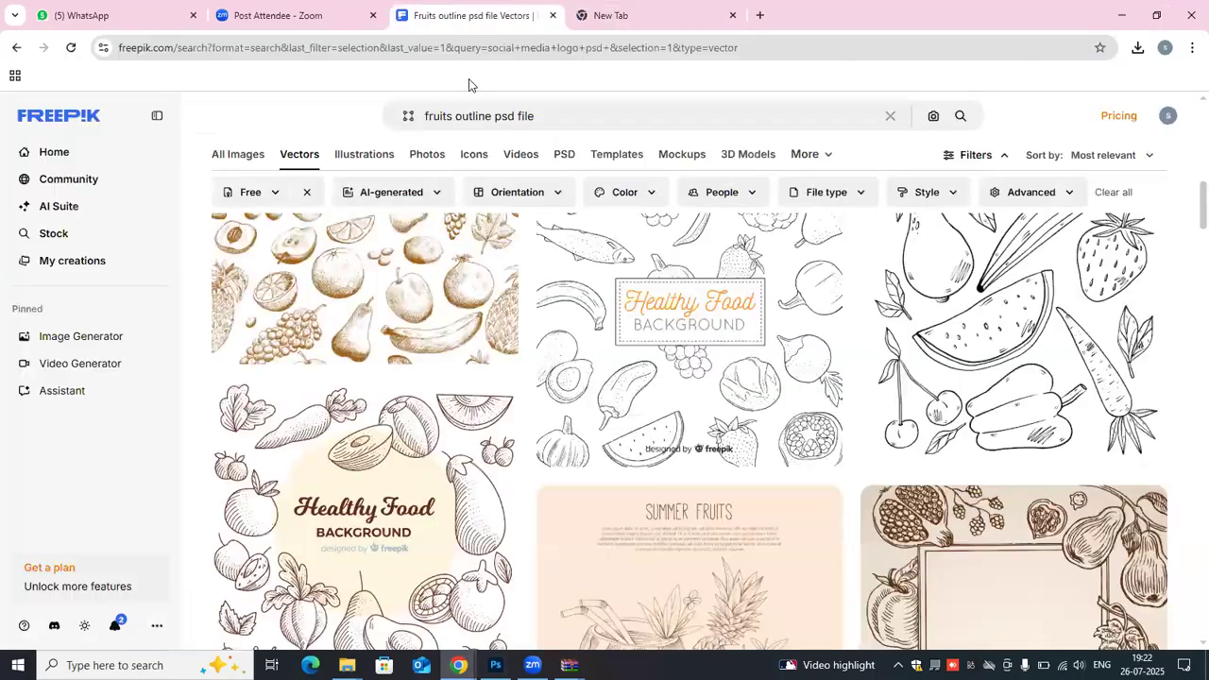
- Clear the "fruits outline psd file" text from the Freepik search
click(538, 115)
key(BackSpace)
key(BackSpace)
key(BackSpace)
key(BackSpace)
key(BackSpace)
key(BackSpace)
key(BackSpace)
key(BackSpace)
key(BackSpace)
key(BackSpace)
key(BackSpace)
key(BackSpace)
key(BackSpace)
key(BackSpace)
key(BackSpace)
key(BackSpace)
key(BackSpace)
key(BackSpace)
key(BackSpace)
key(BackSpace)
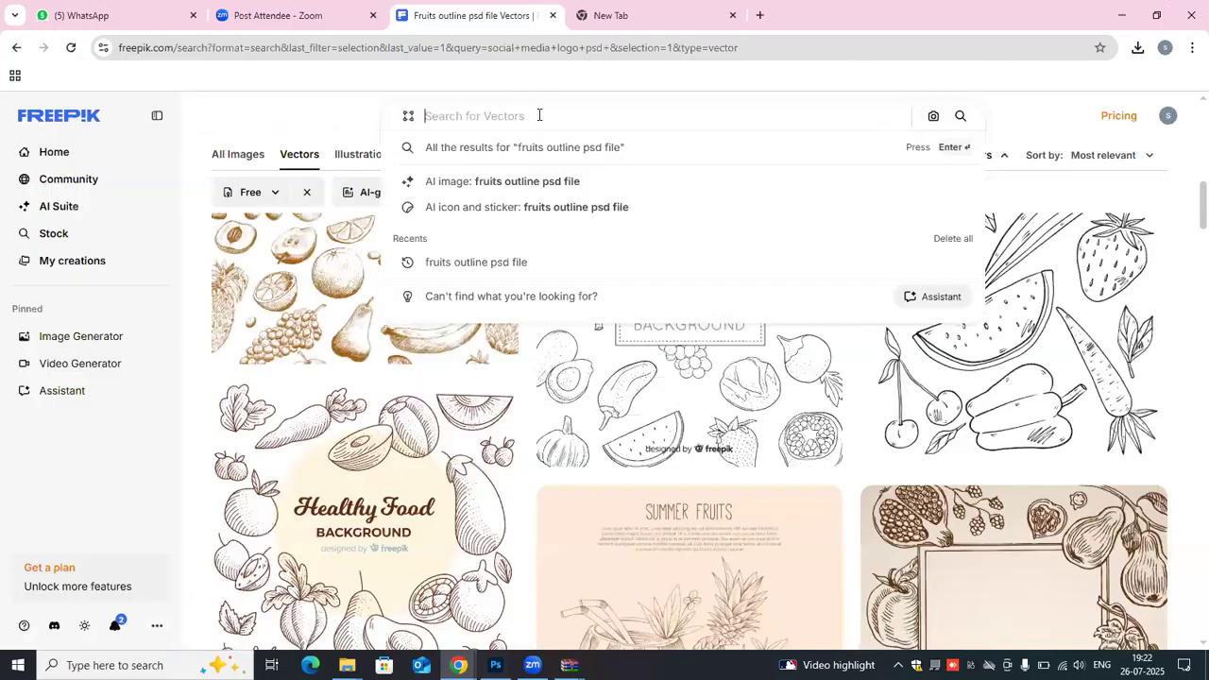
- Switch back to a maximized Photoshop and open jo-sonn-zeFy-oCUhV8-unsplash (1).jpg from the Downloads folder
click(1121, 16)
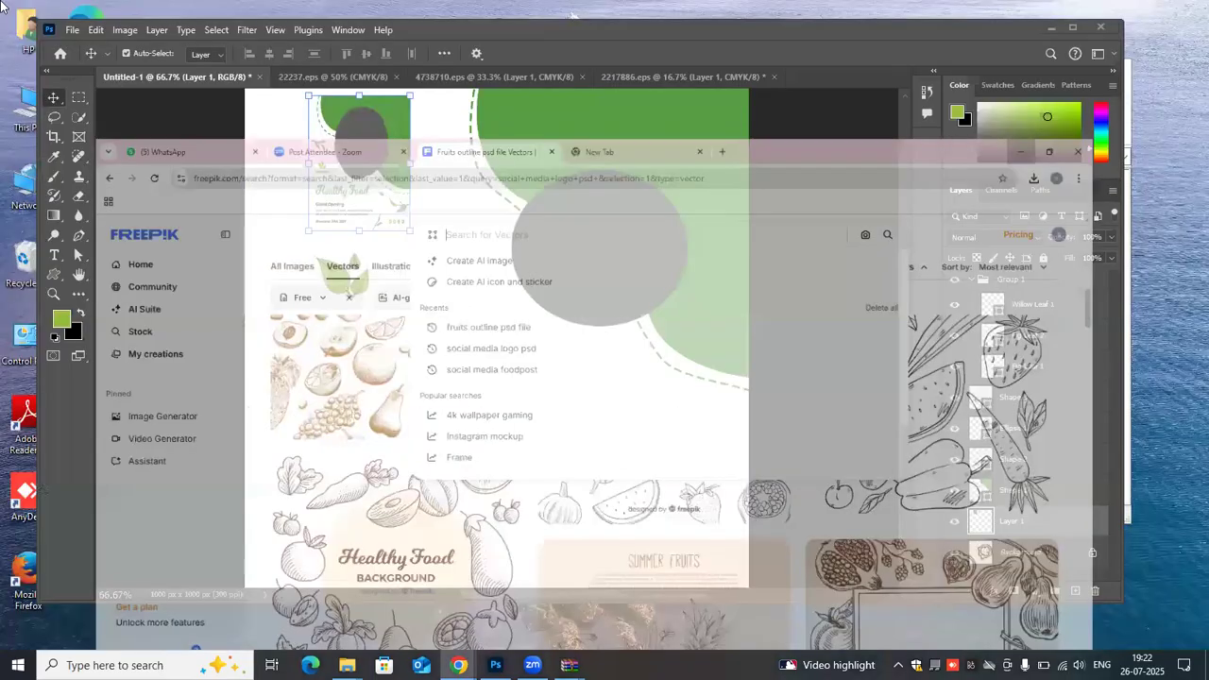
click(1073, 27)
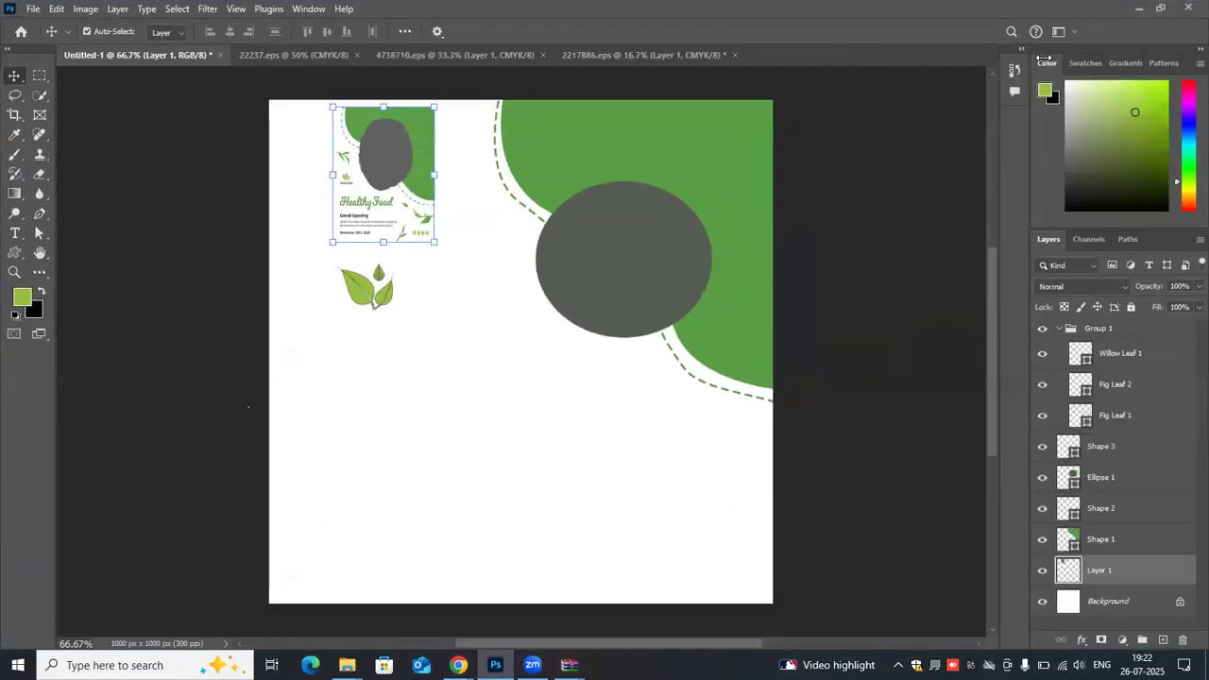
click(36, 7)
click(42, 38)
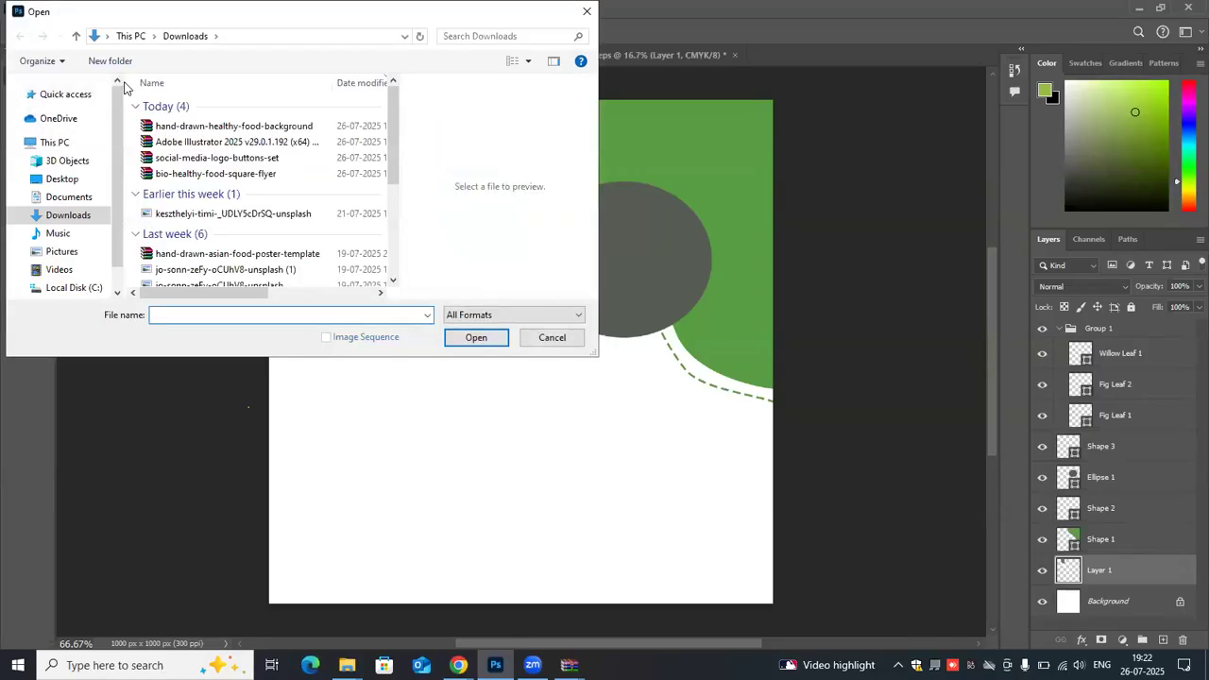
scroll(202, 217, down, 3)
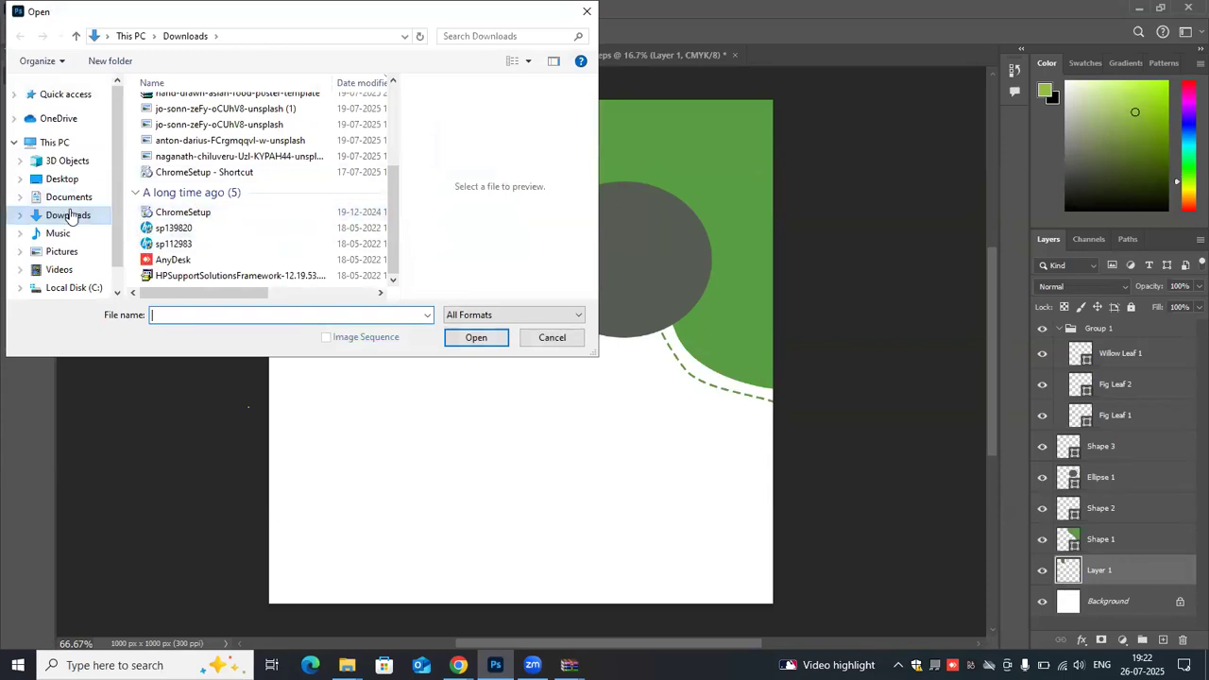
double_click(239, 110)
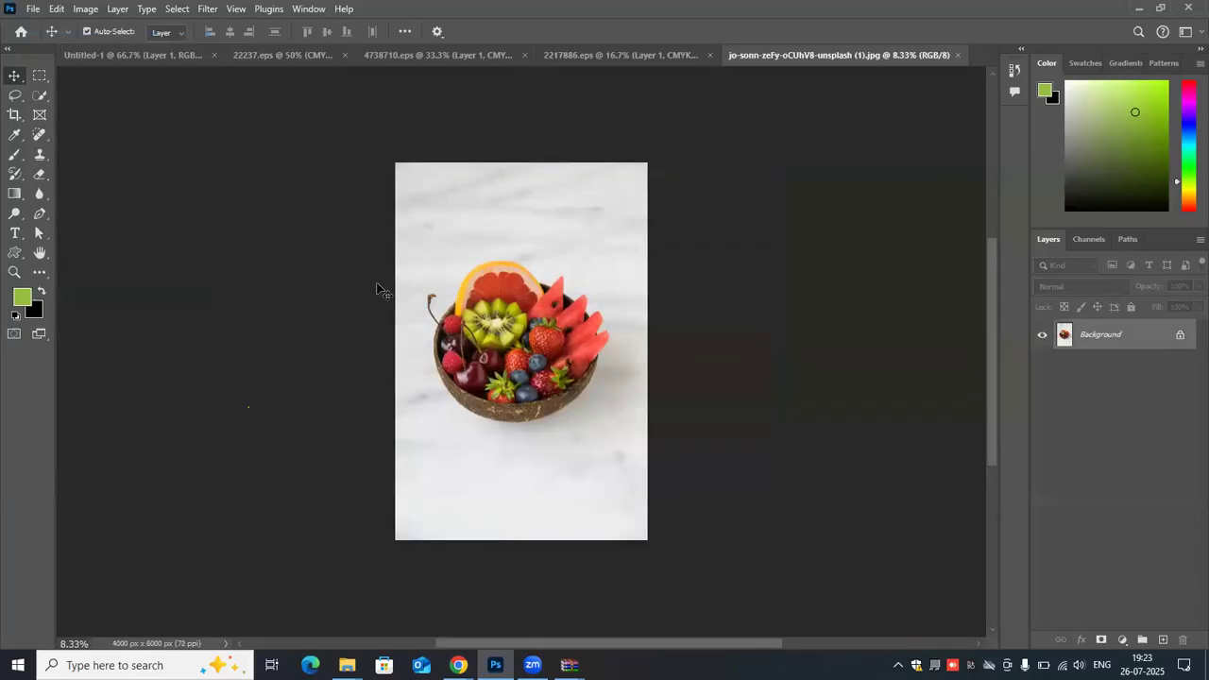
- Select the fruit bowl in the photo with the Quick Selection tool, using a brush size of 1000
click(45, 99)
click(108, 106)
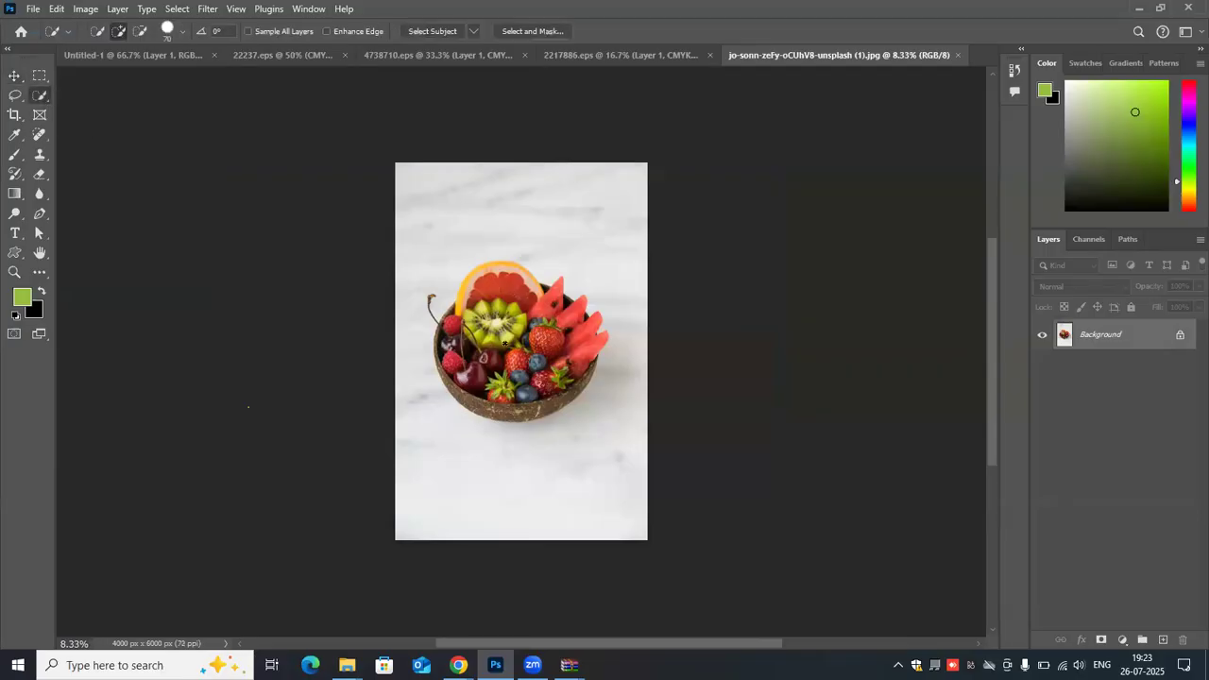
key(bracketright)
key(bracketright)
key(bracketright)
key(bracketright)
key(bracketright)
key(bracketright)
key(bracketright)
key(bracketright)
key(bracketright)
key(bracketright)
key(bracketright)
key(bracketright)
key(bracketright)
key(bracketright)
mouse_move(501, 334)
mouse_down()
mouse_move(494, 297)
mouse_move(514, 288)
mouse_move(562, 326)
mouse_move(529, 349)
mouse_move(457, 365)
mouse_move(466, 336)
mouse_move(492, 375)
mouse_up()
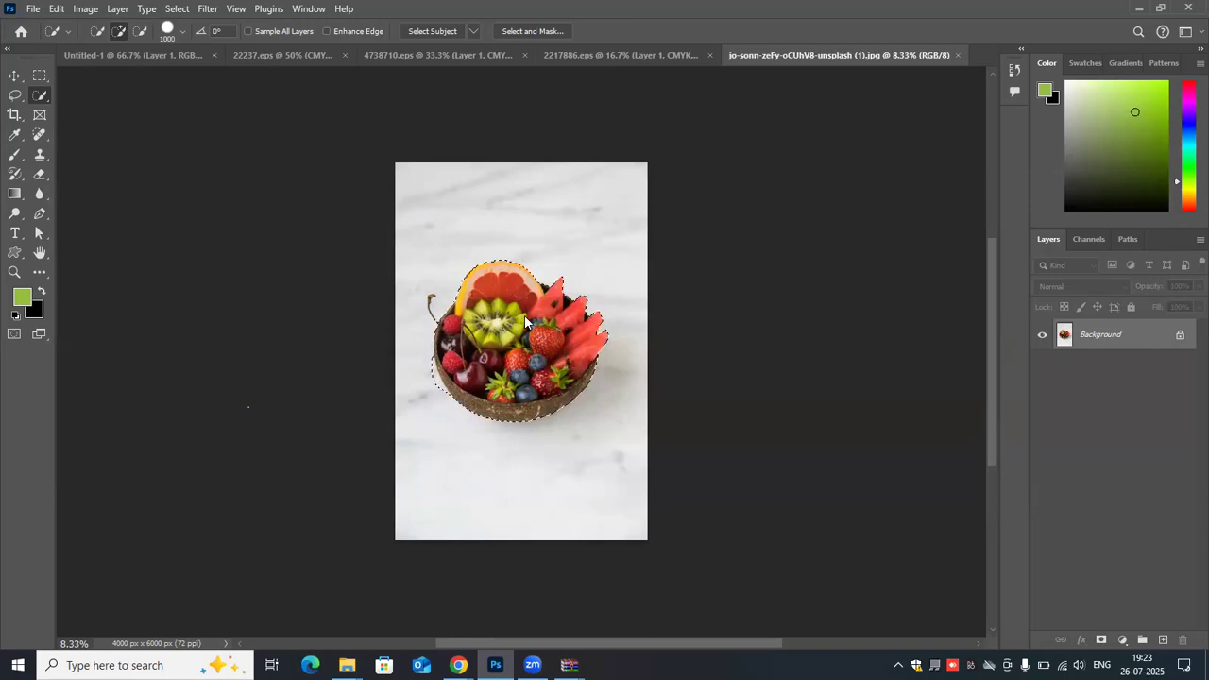
- Bring the selected fruit bowl into the Untitled-1 document and place its layer directly below Ellipse 1
click(14, 75)
drag(517, 332, 587, 253)
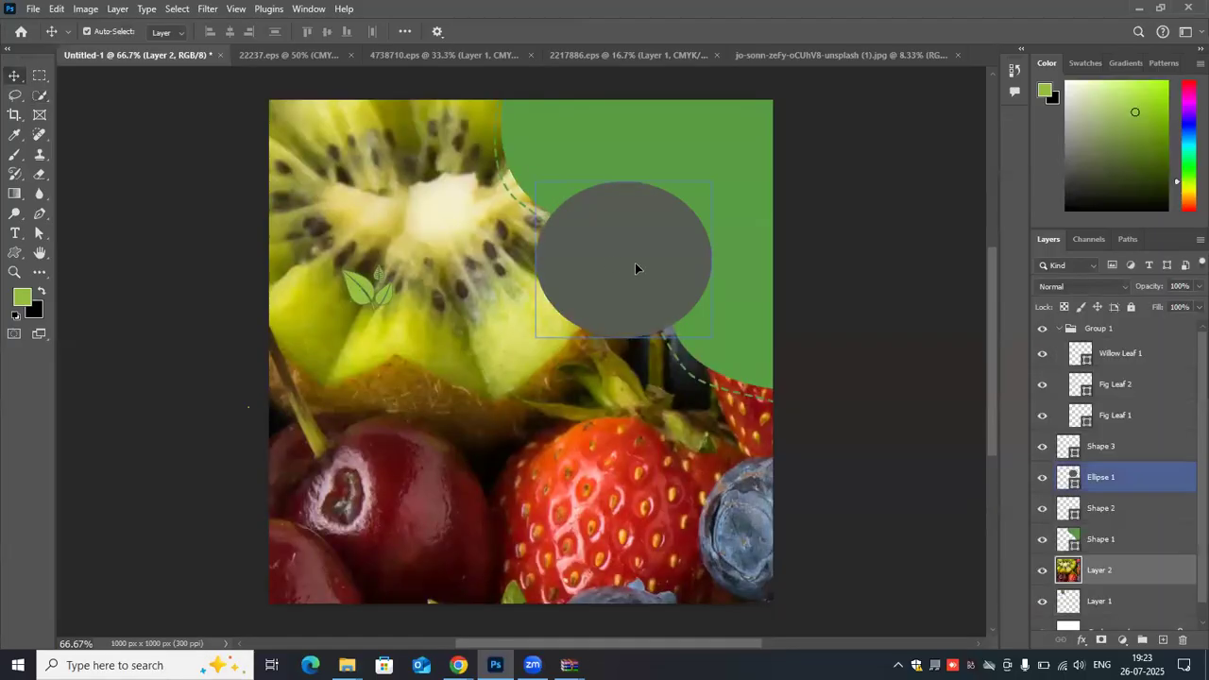
click(1167, 565)
drag(1167, 571, 1147, 493)
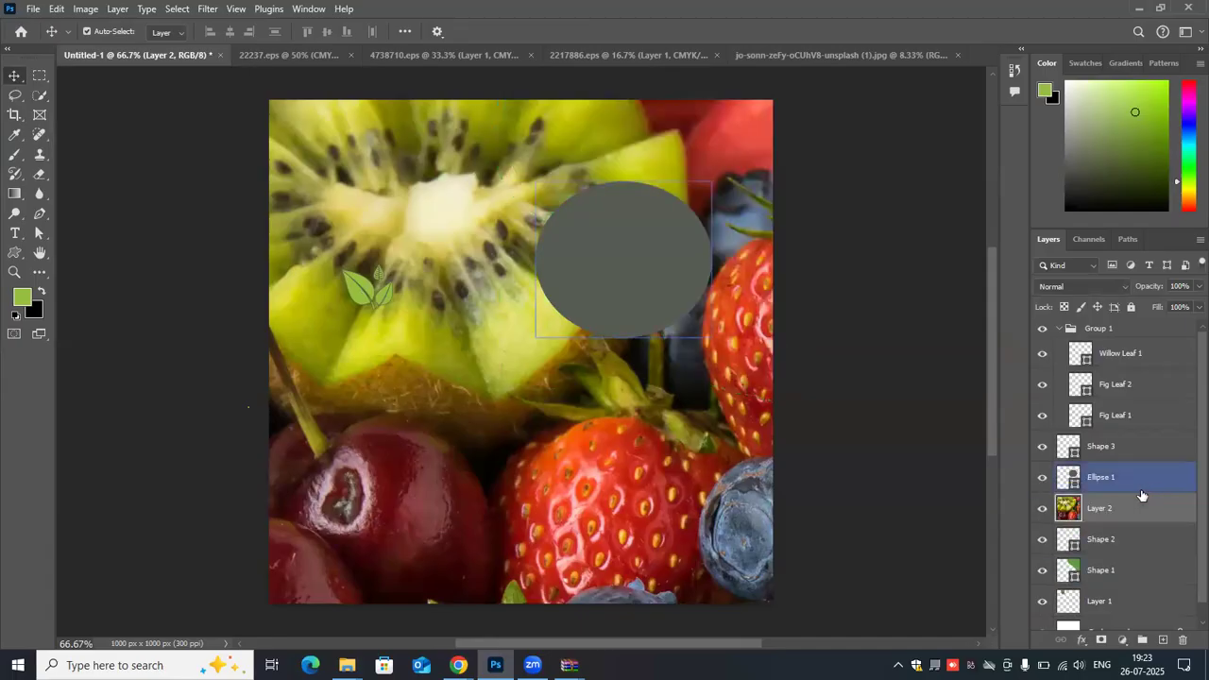
- Scale the oversized fruit bowl down proportionally to about 34% and reposition it over the upper part of the flyer
scroll(426, 415, down, 2)
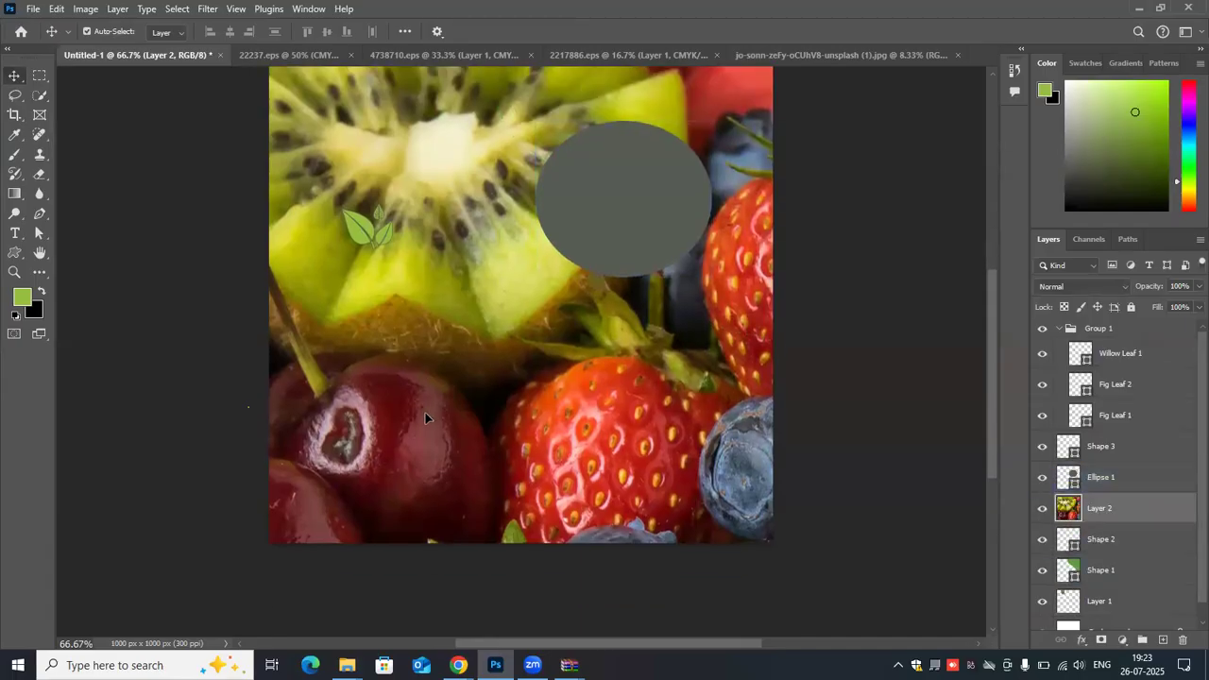
key(ctrl+t)
scroll(423, 414, up, 6)
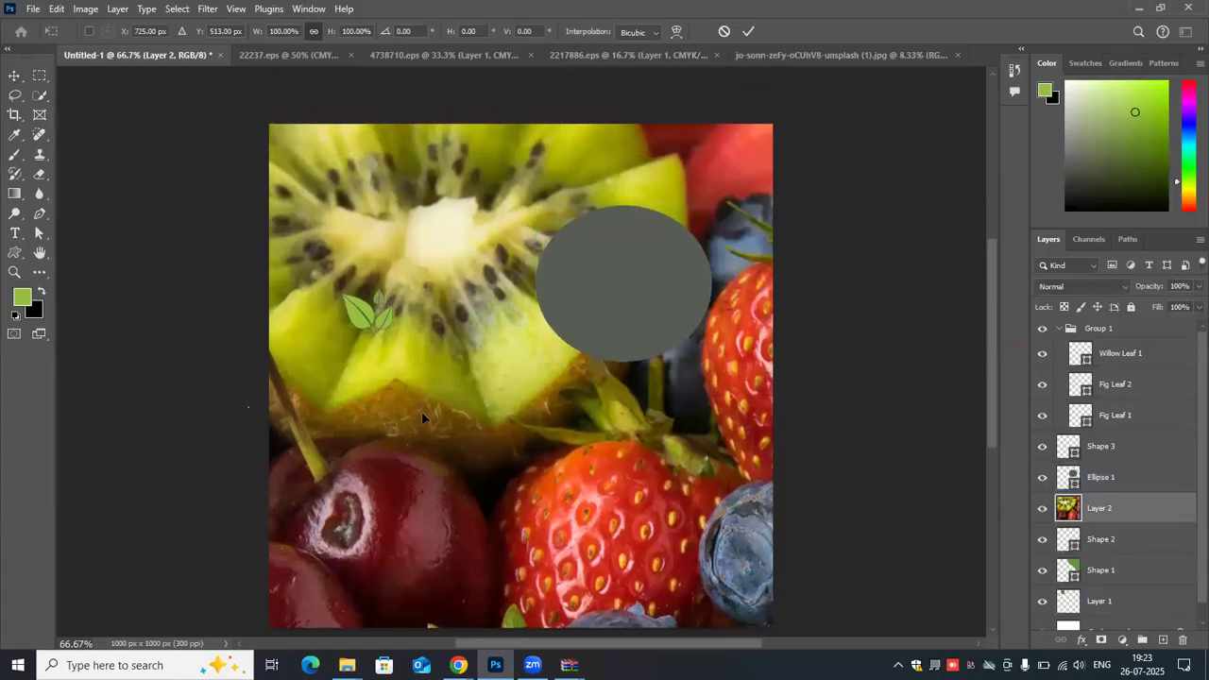
scroll(424, 411, down, 8)
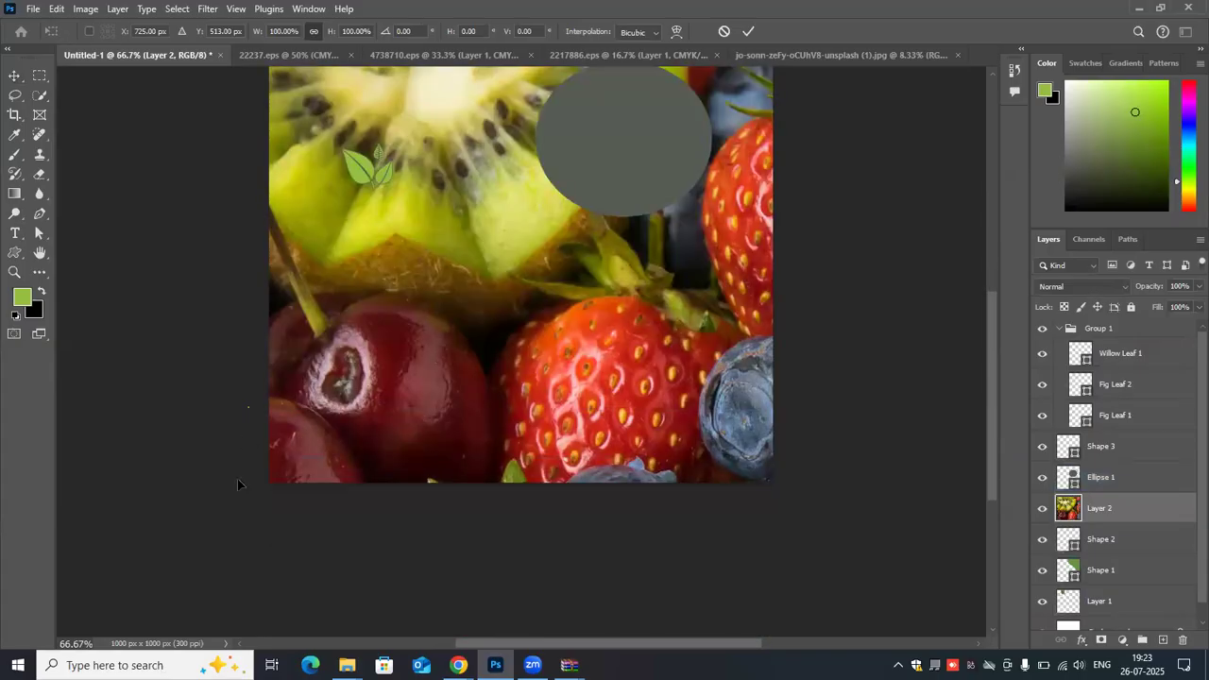
drag(410, 454, 620, 89)
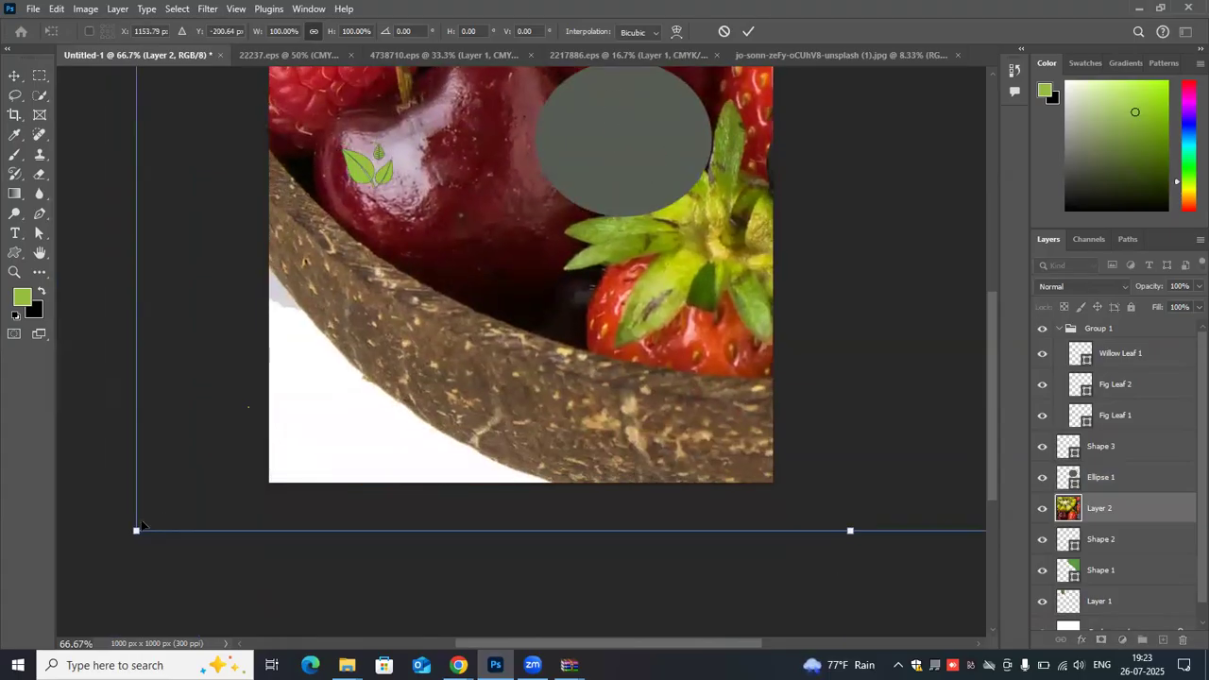
drag(135, 532, 505, 274)
drag(725, 158, 111, 144)
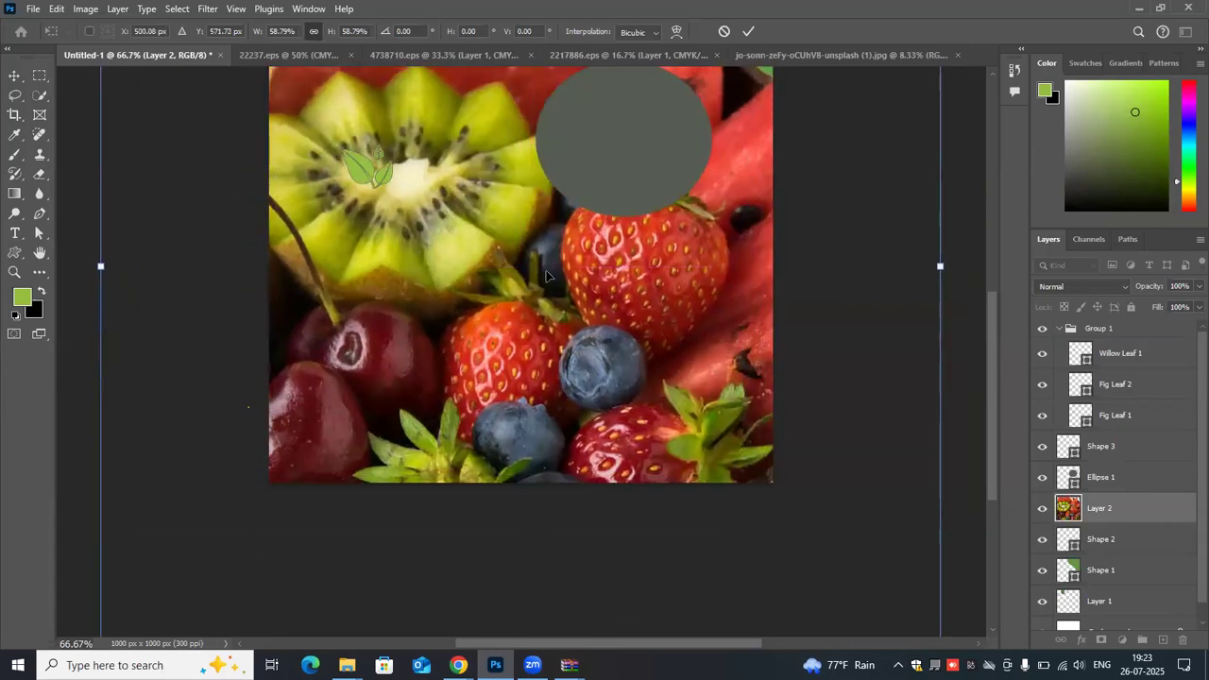
scroll(113, 151, up, 3)
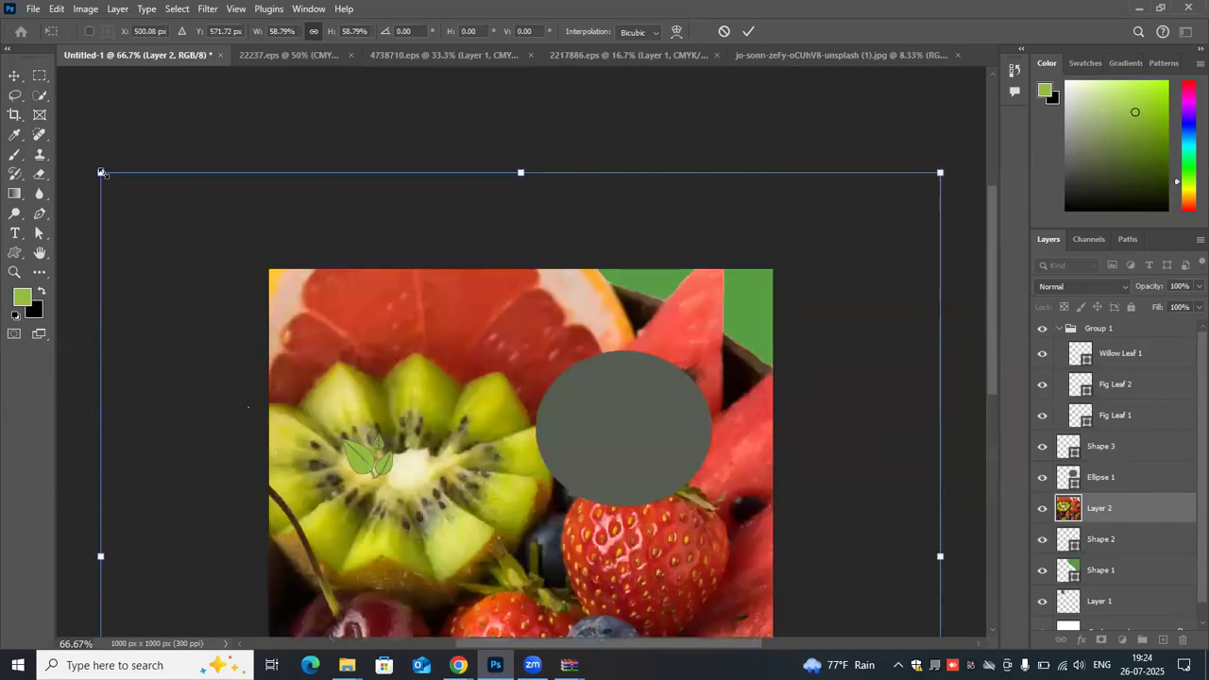
drag(104, 175, 470, 494)
drag(605, 567, 320, 104)
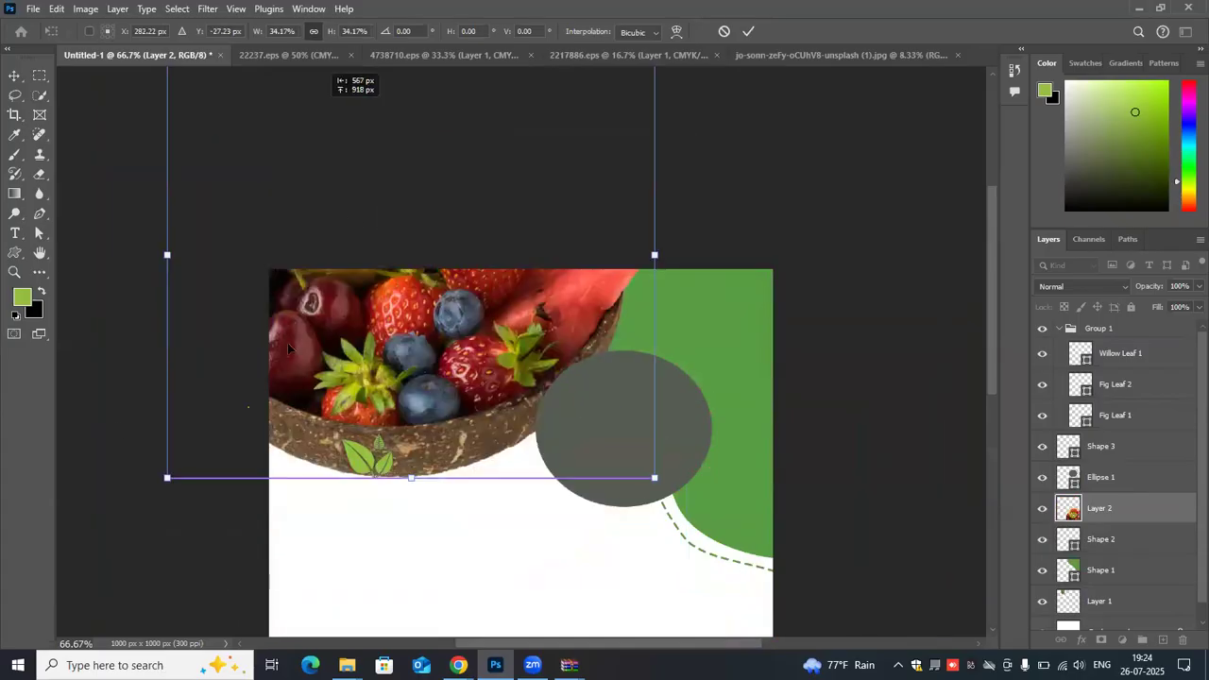
- Scale the fruit bowl down further to about 12%, stack its layer above Ellipse 1, and place it over the grey ellipse
drag(167, 477, 619, 457)
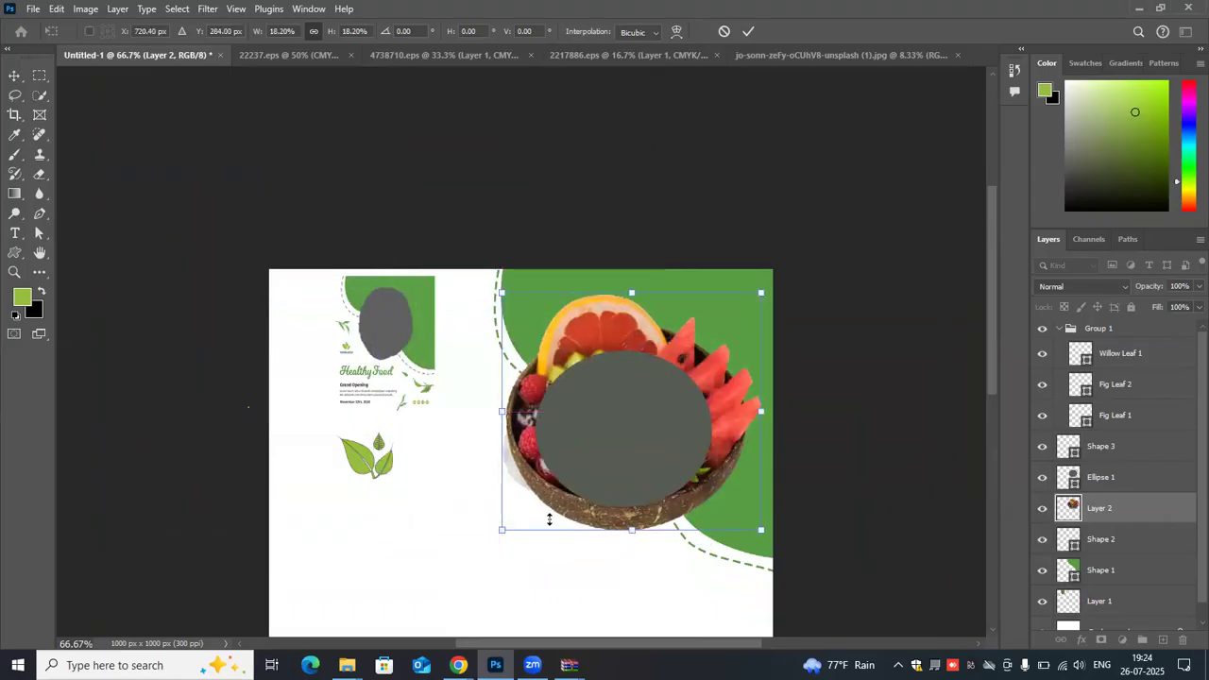
drag(501, 530, 511, 422)
drag(420, 501, 432, 540)
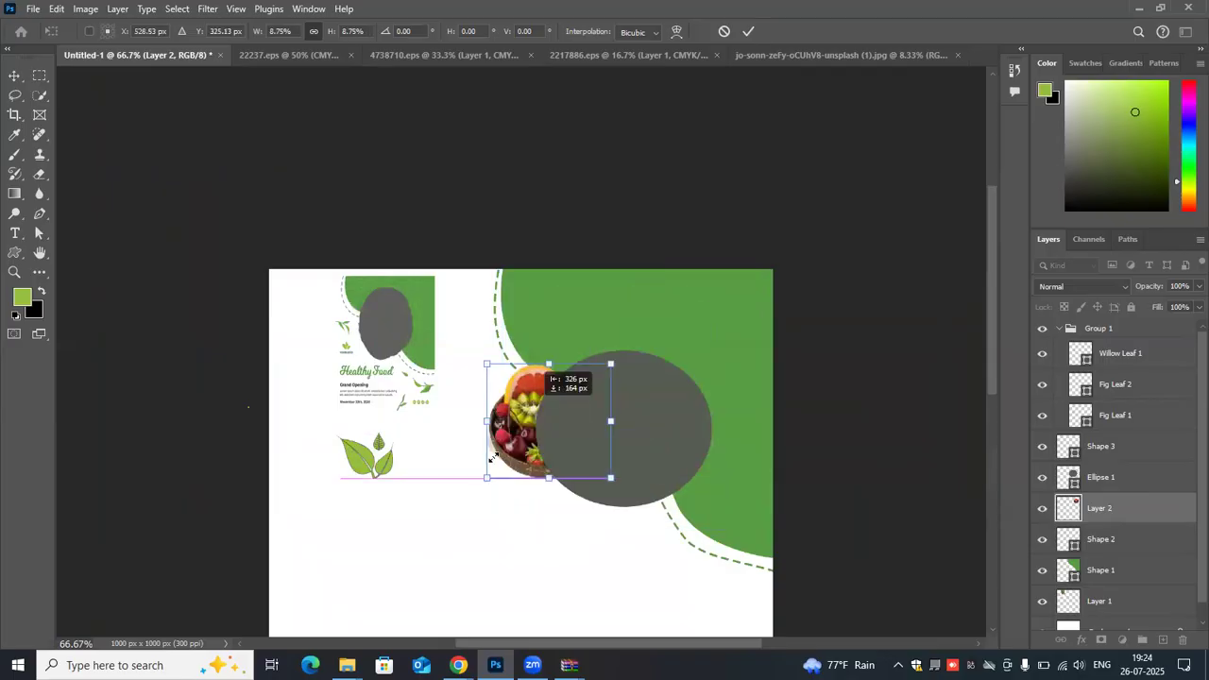
drag(510, 433, 540, 404)
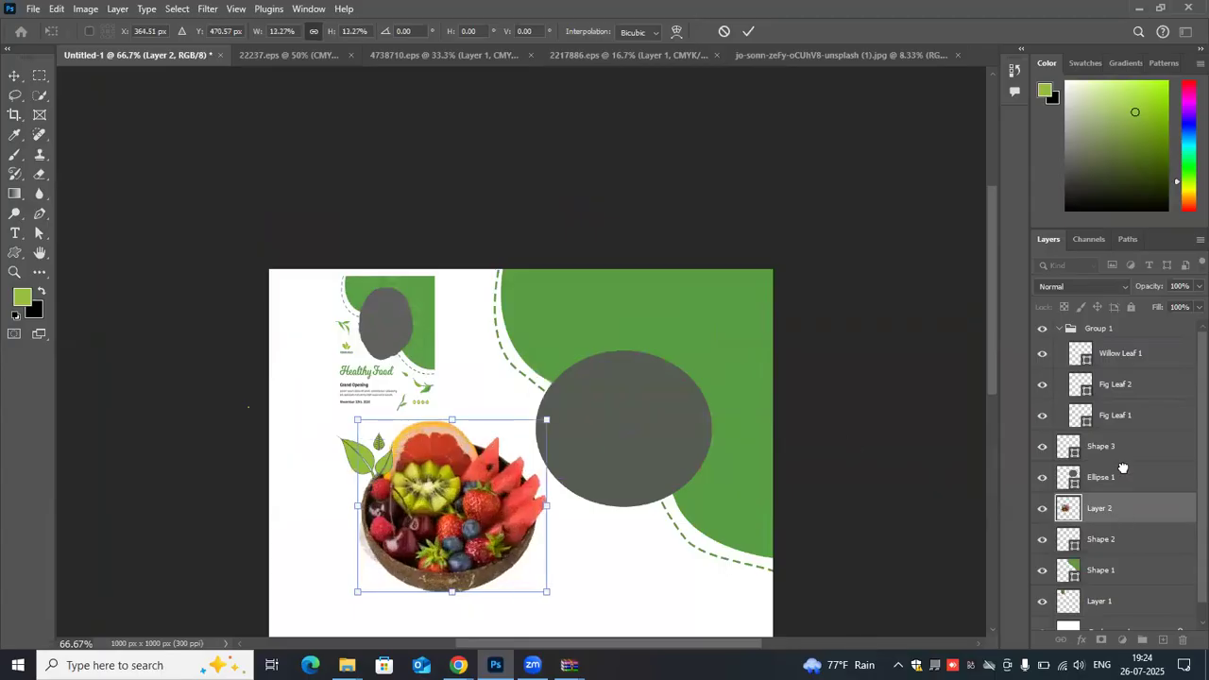
drag(1122, 469, 1124, 472)
drag(498, 488, 661, 413)
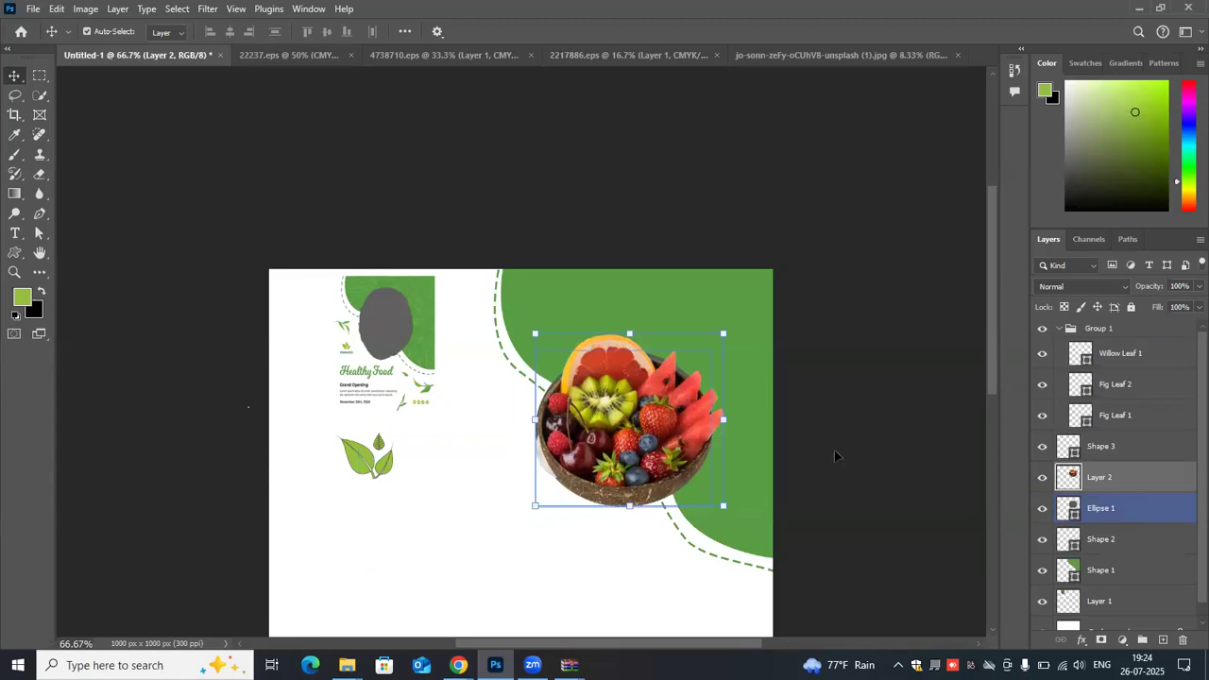
- Try merging the fruit bowl layer with Ellipse 1 stacked above it, and undo the merge
drag(1149, 510, 1153, 465)
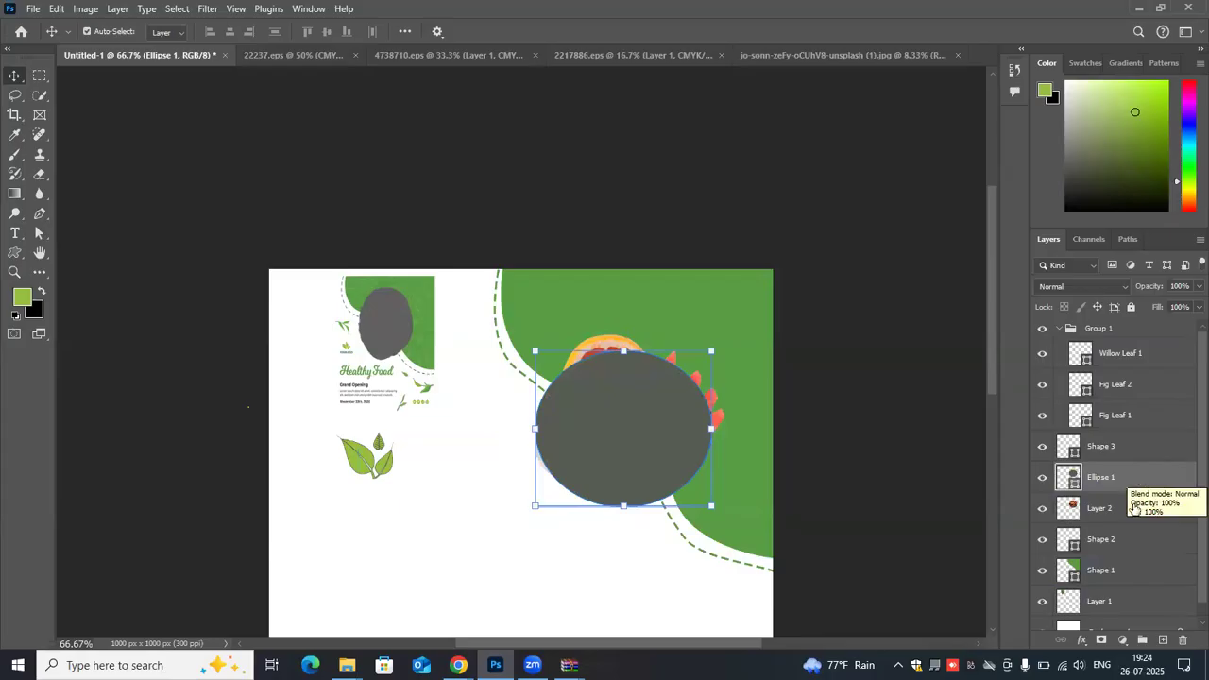
ctrl+click(1134, 510)
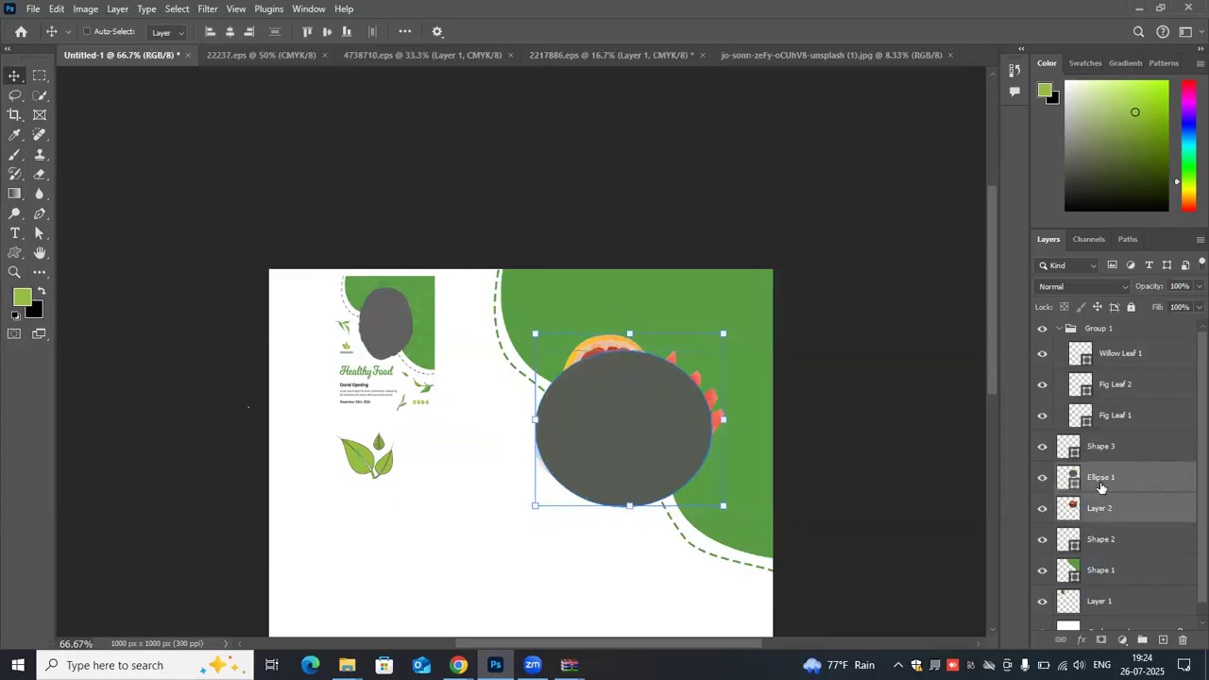
right_click(1158, 498)
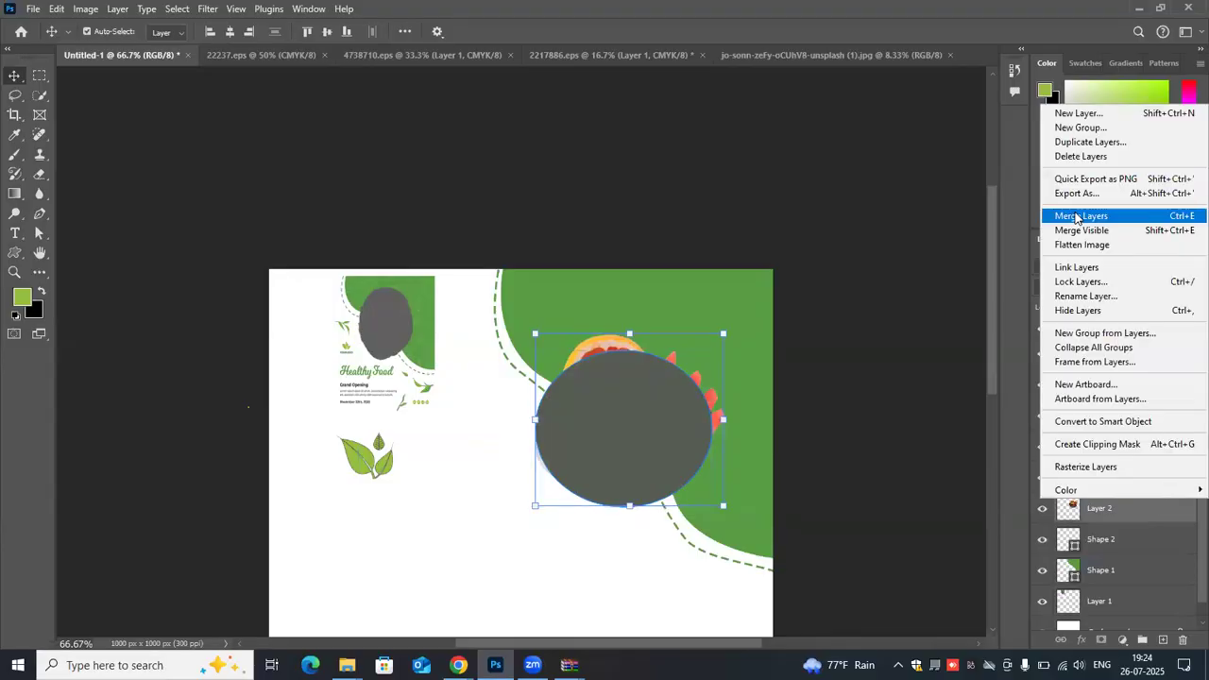
click(1077, 217)
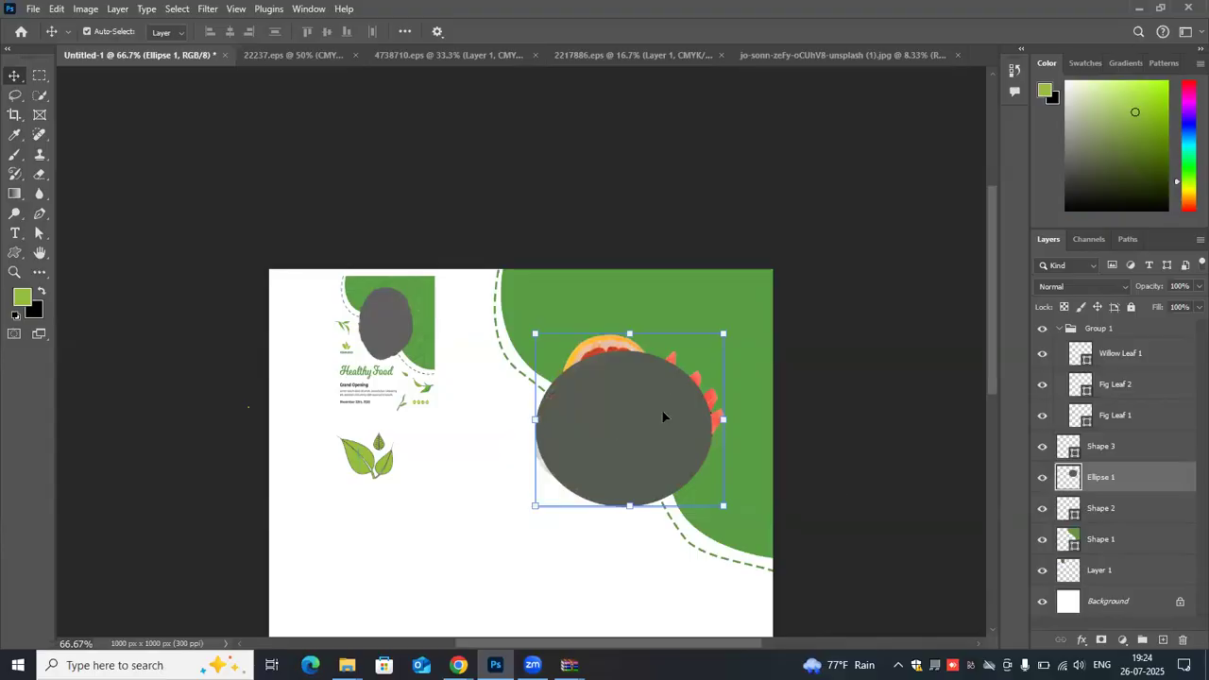
drag(603, 418, 662, 412)
key(ctrl+z)
key(ctrl+z)
- Stack the fruit bowl layer above Ellipse 1 and merge the two layers
drag(1132, 519, 1139, 474)
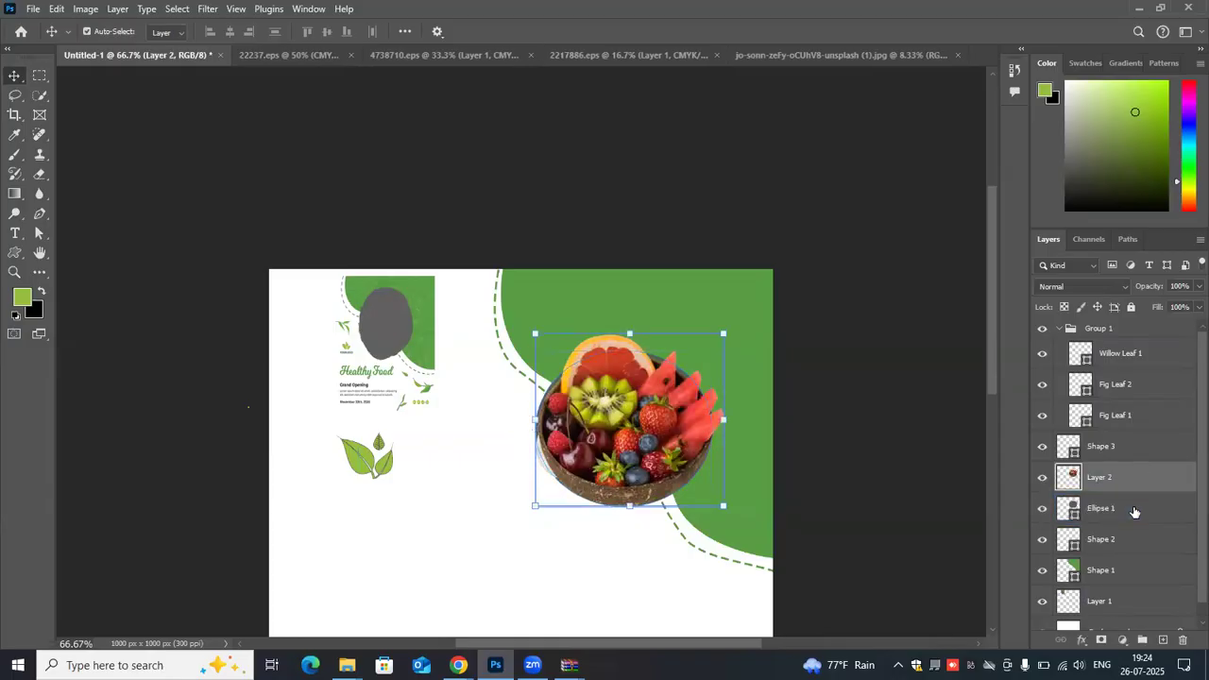
click(1134, 510)
ctrl+click(1134, 511)
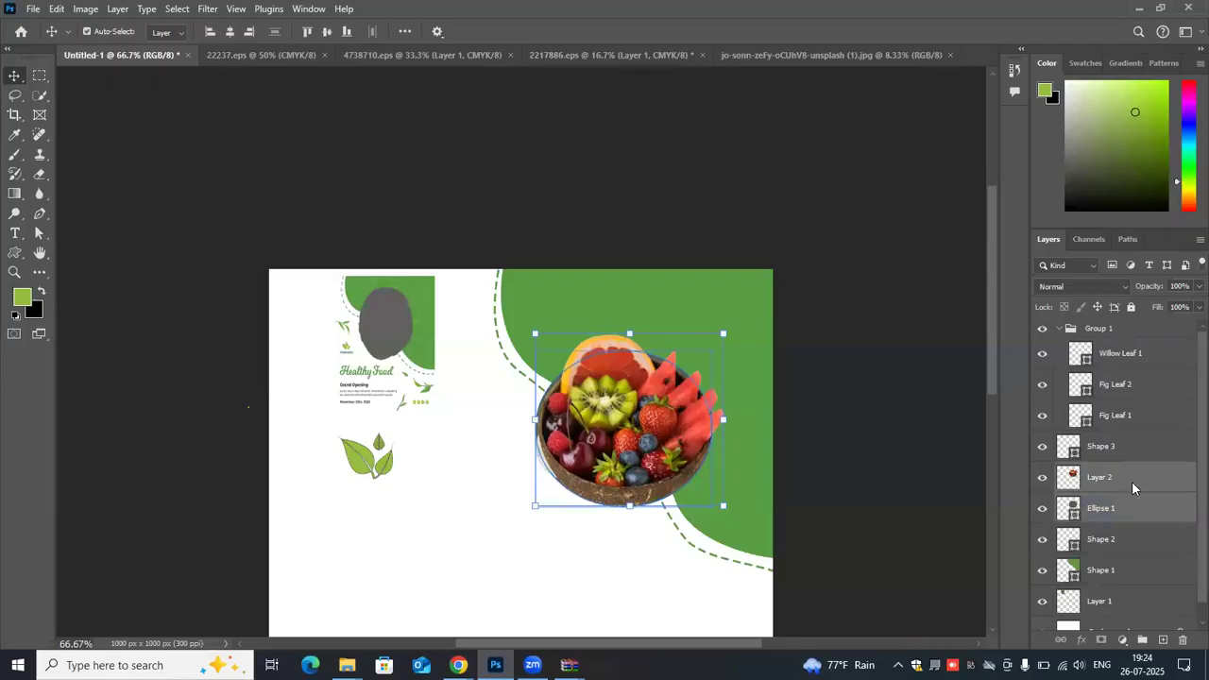
right_click(1132, 482)
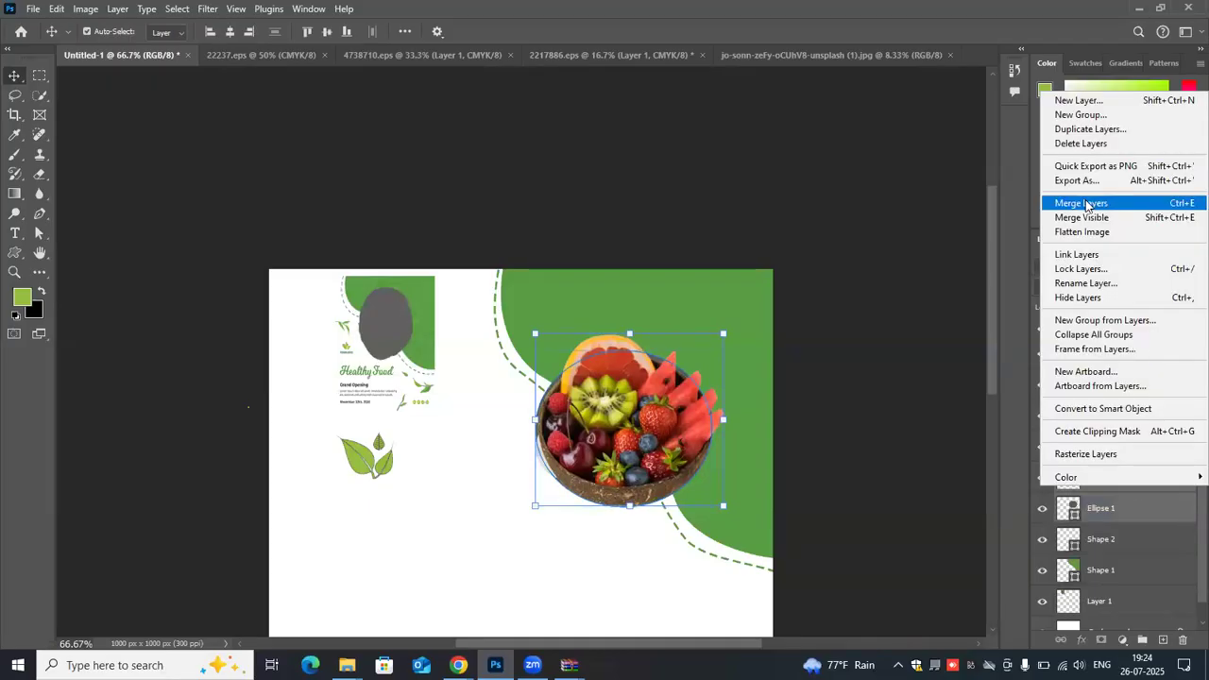
click(1085, 205)
- Shrink the merged fruit bowl slightly and position it across the edge of the green curved shape
drag(627, 477, 647, 432)
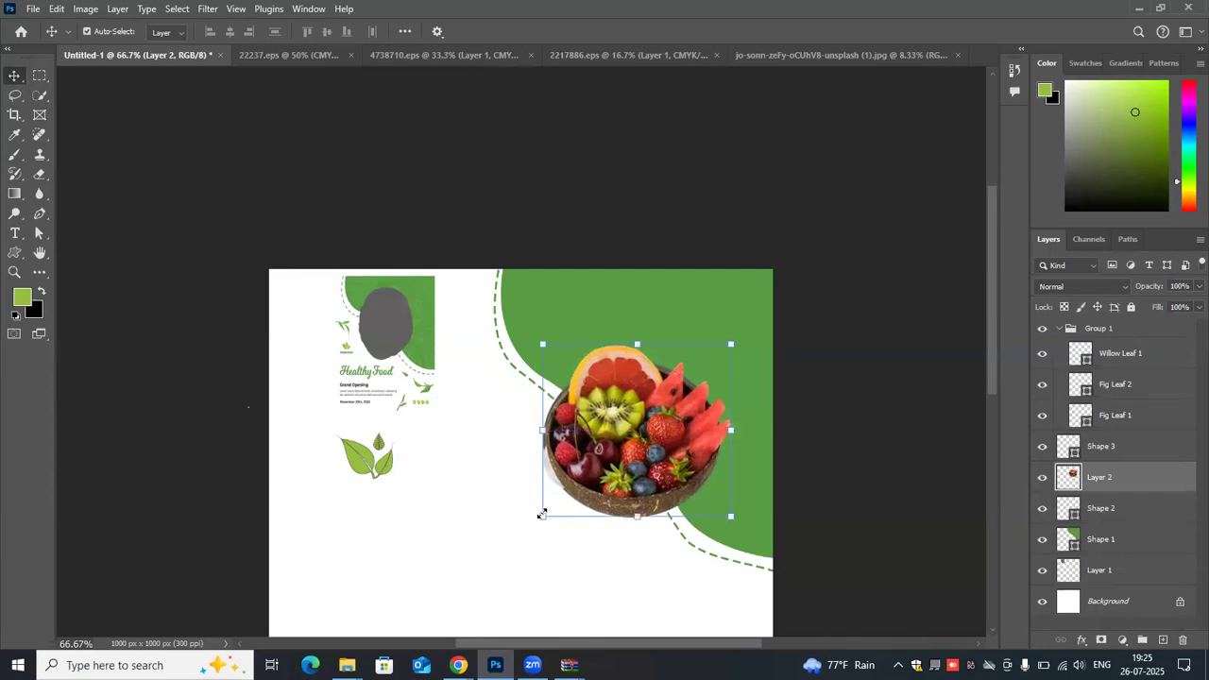
drag(543, 517, 576, 487)
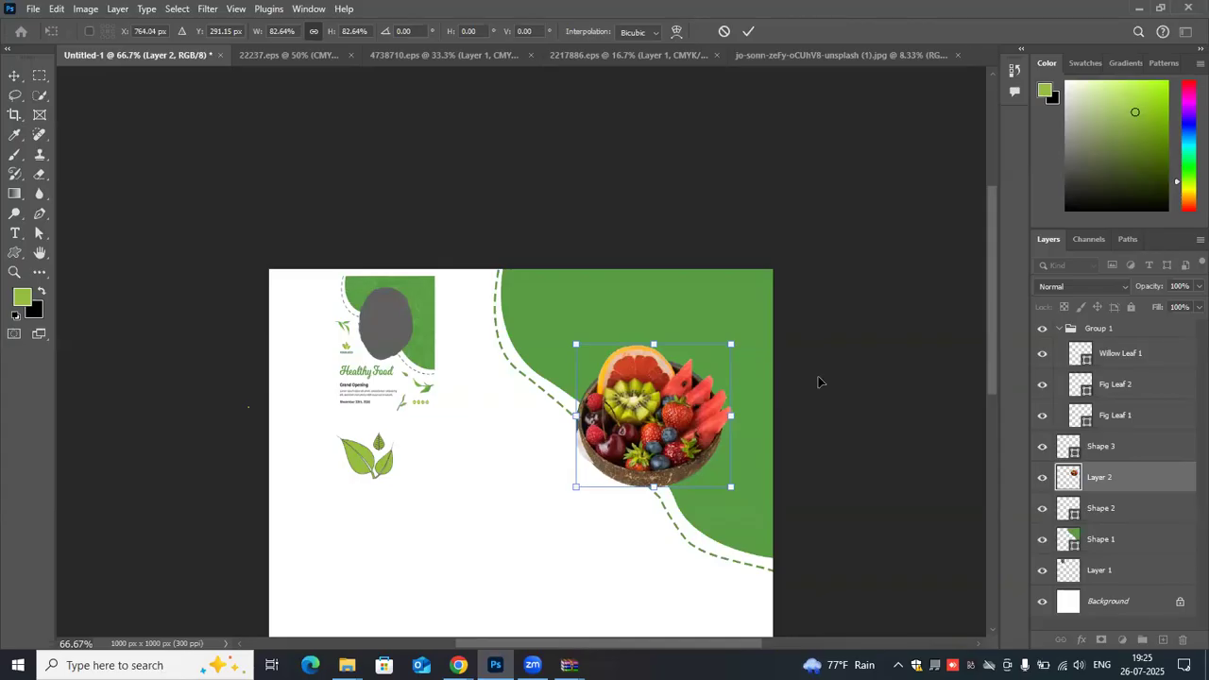
drag(575, 487, 560, 488)
drag(620, 432, 615, 419)
click(894, 258)
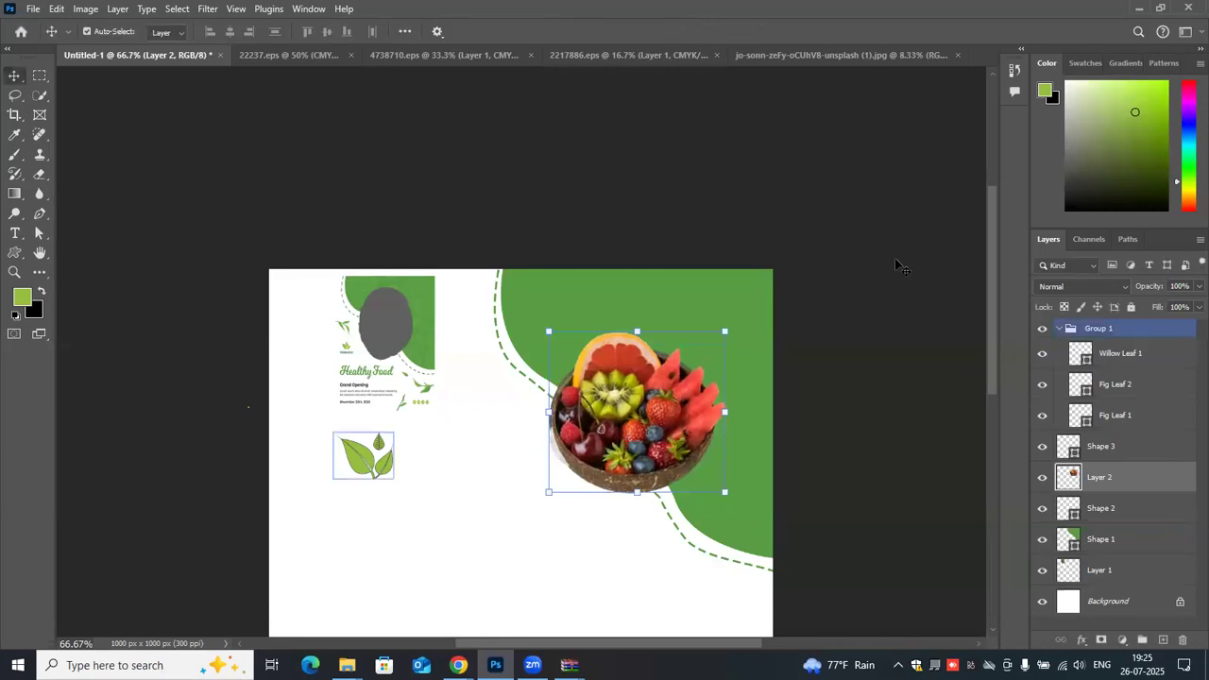
click(895, 258)
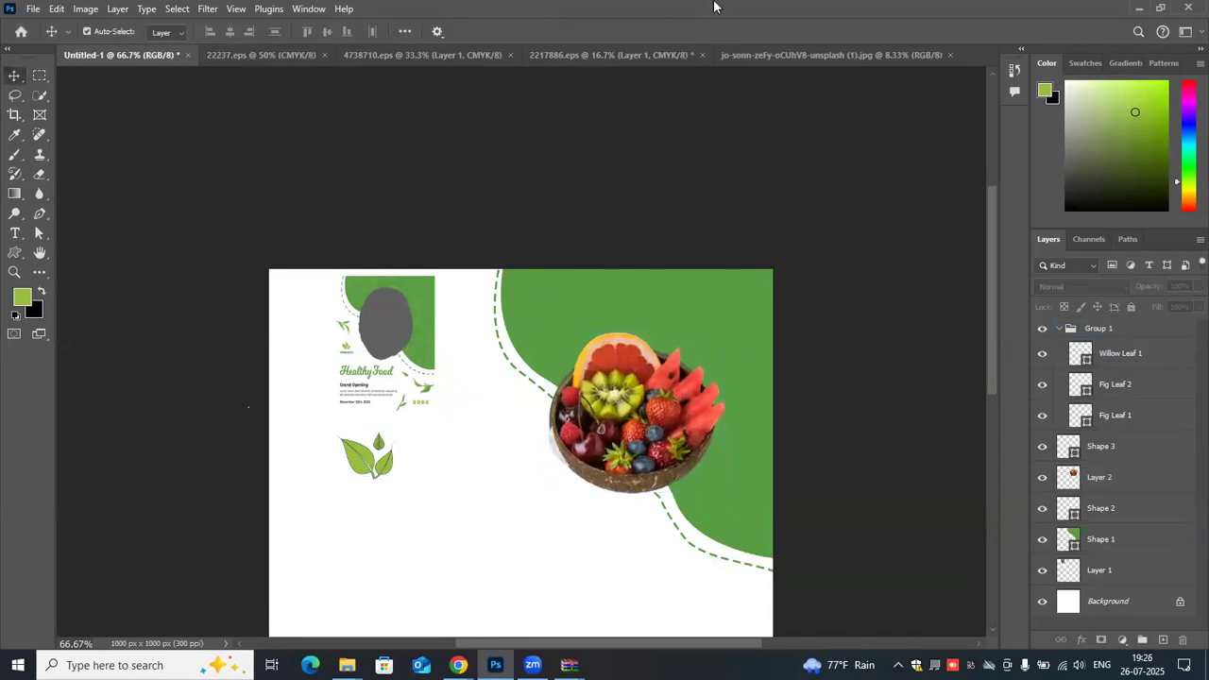
scroll(518, 403, down, 2)
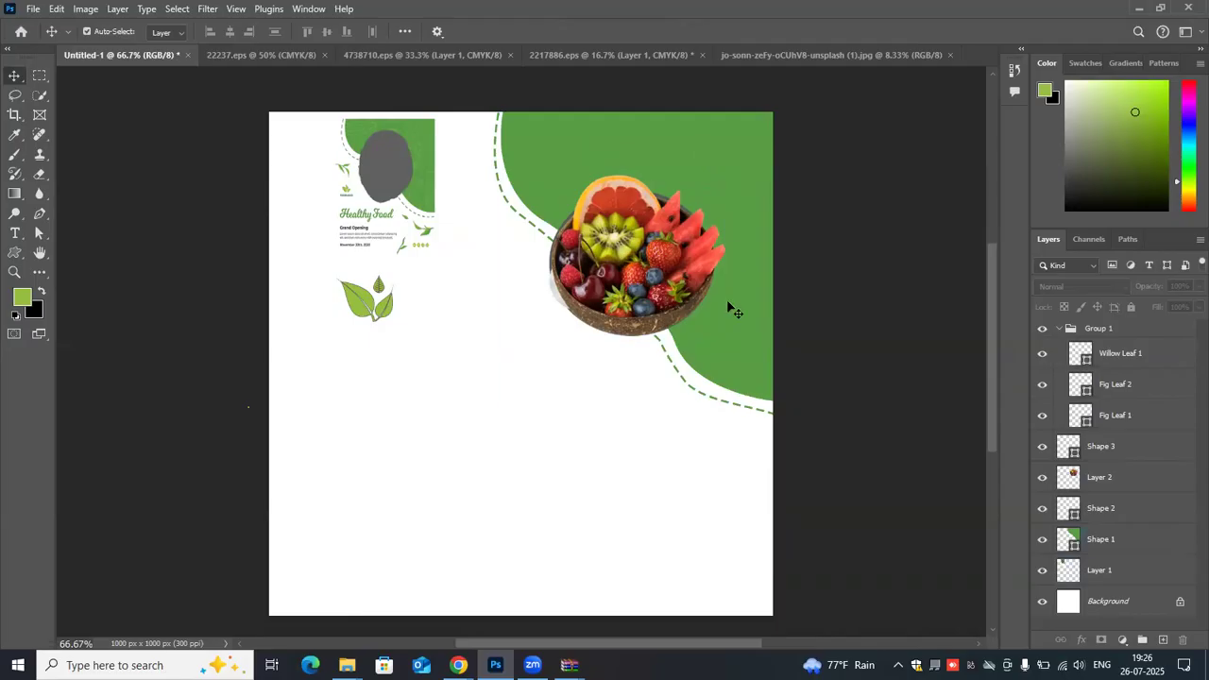
click(546, 203)
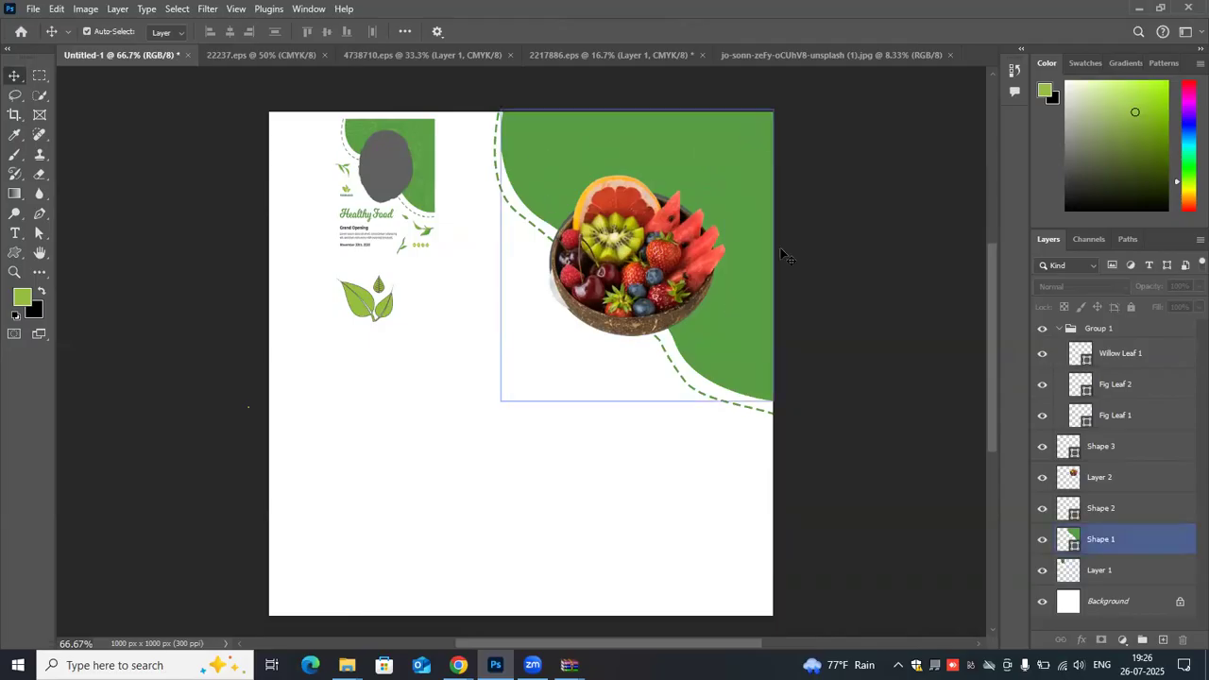
click(282, 398)
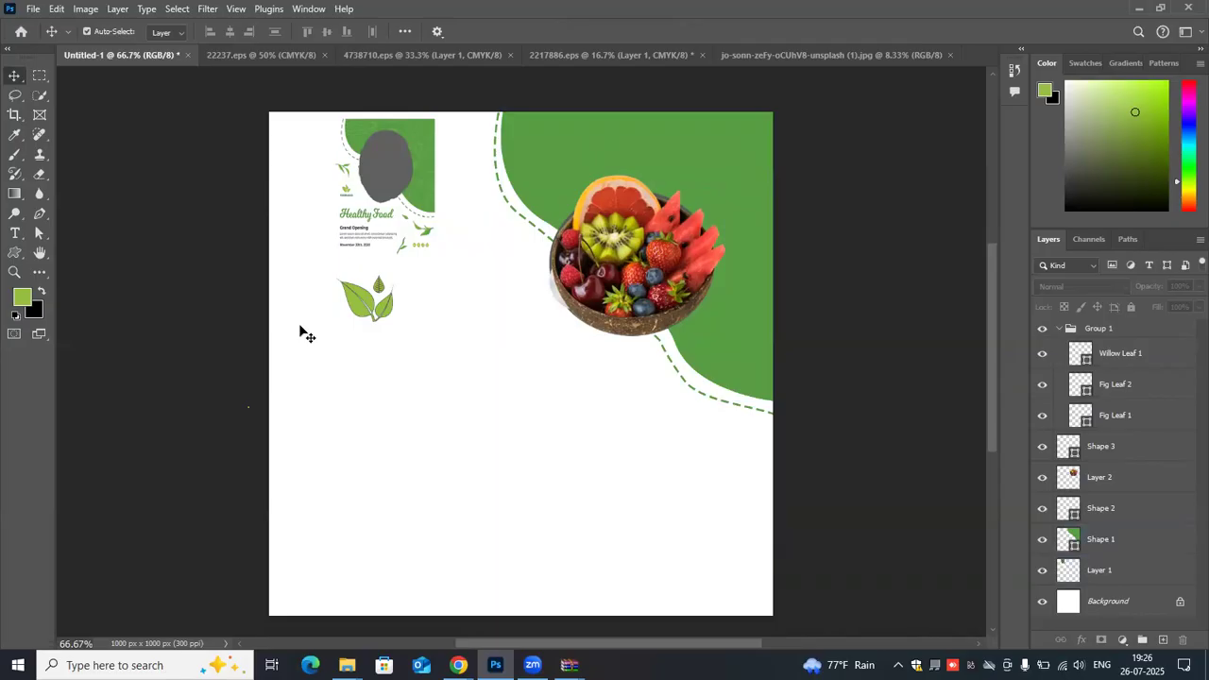
click(689, 151)
click(401, 433)
key(u)
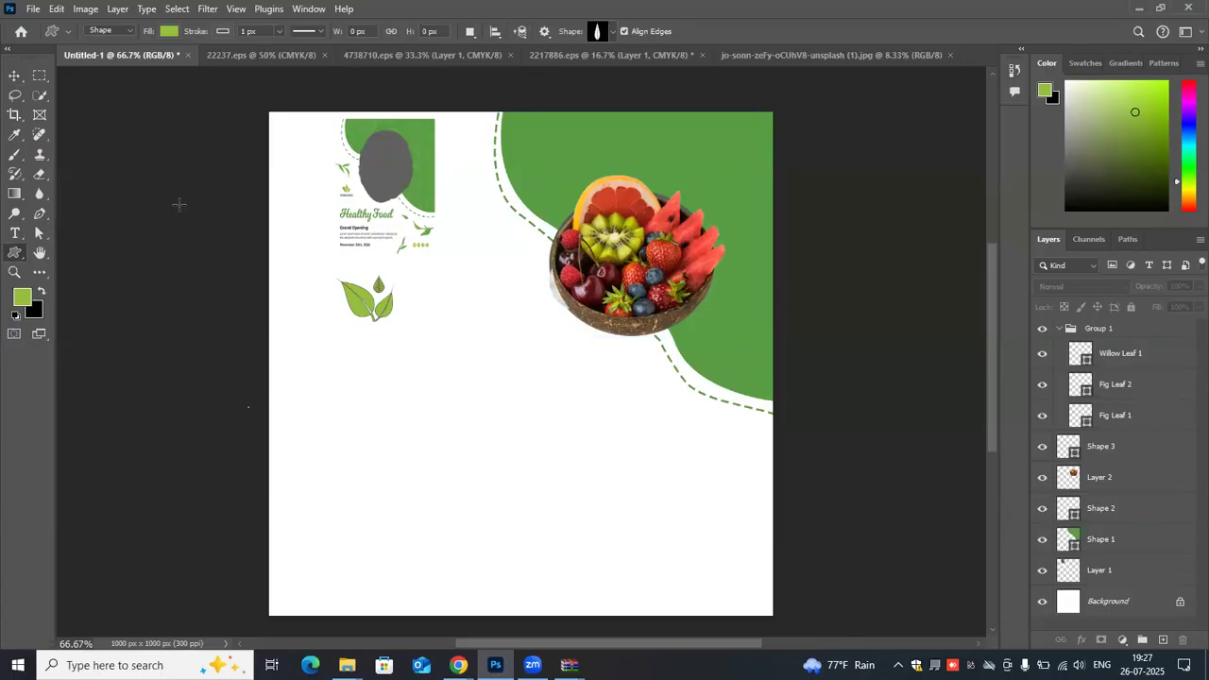
key(alt+Tab)
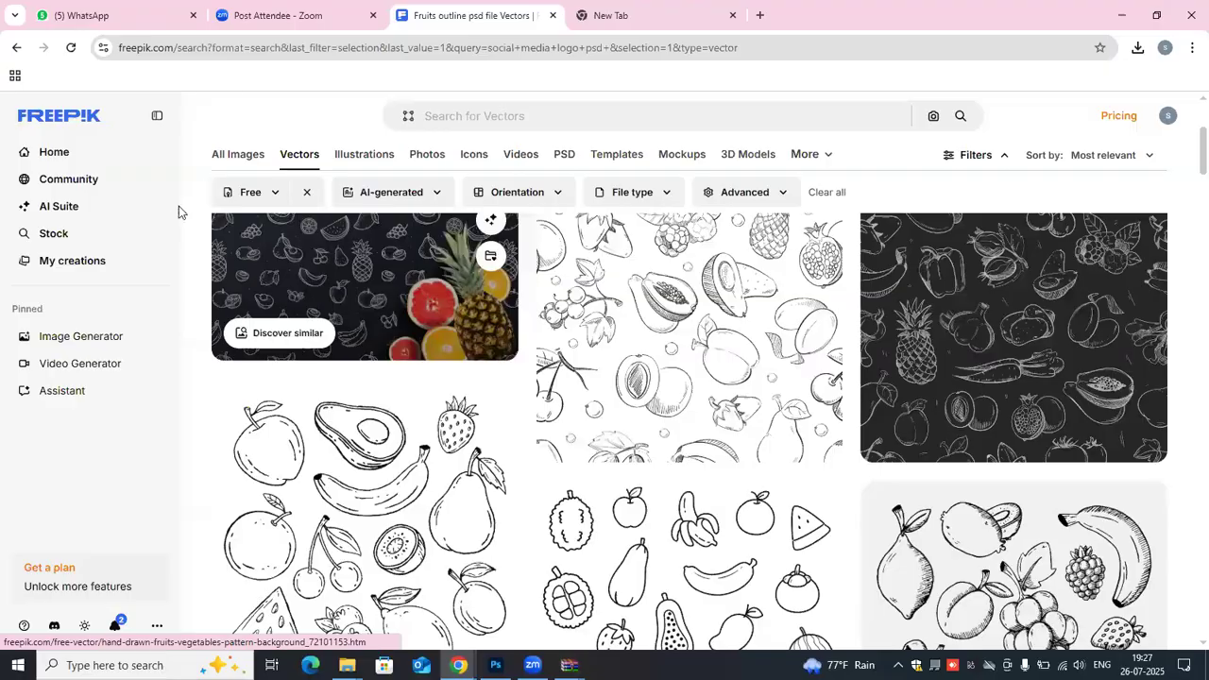
key(alt+Tab)
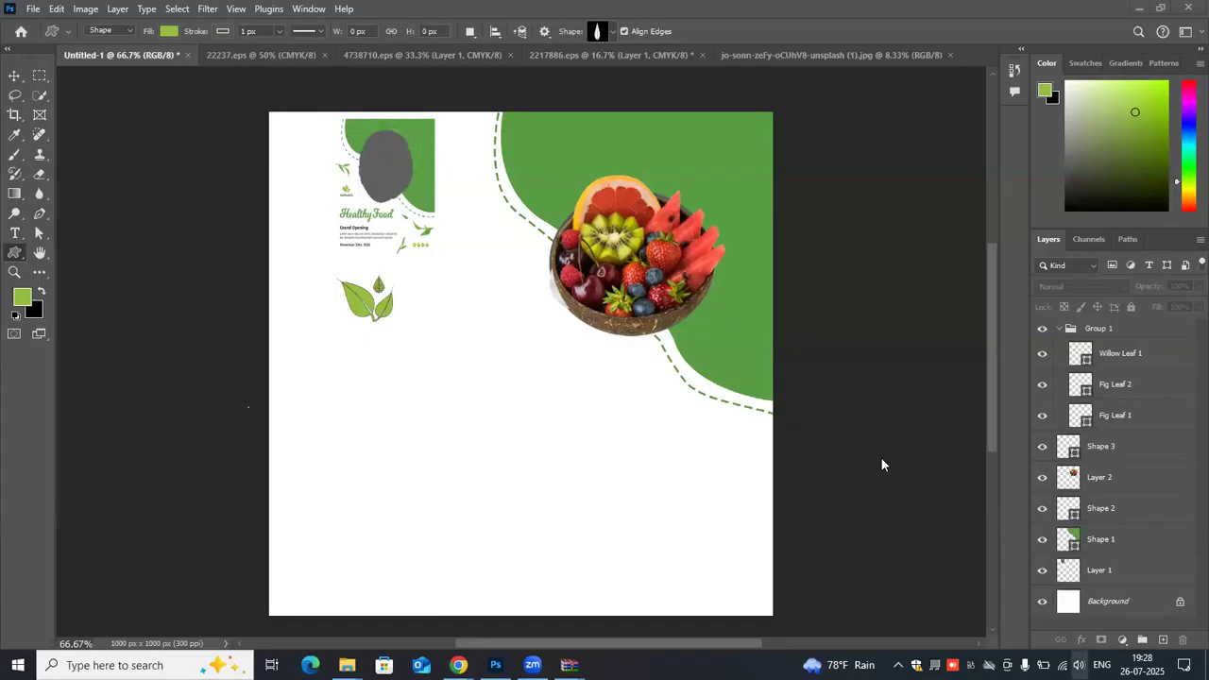
click(1078, 665)
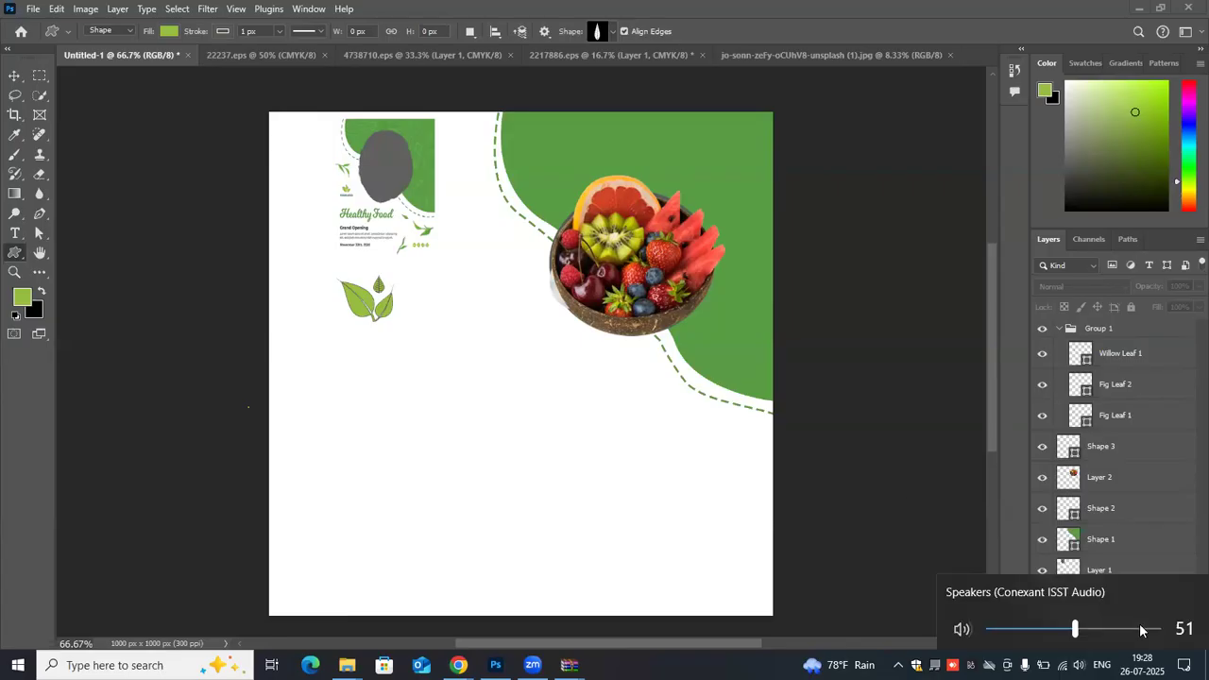
click(1138, 633)
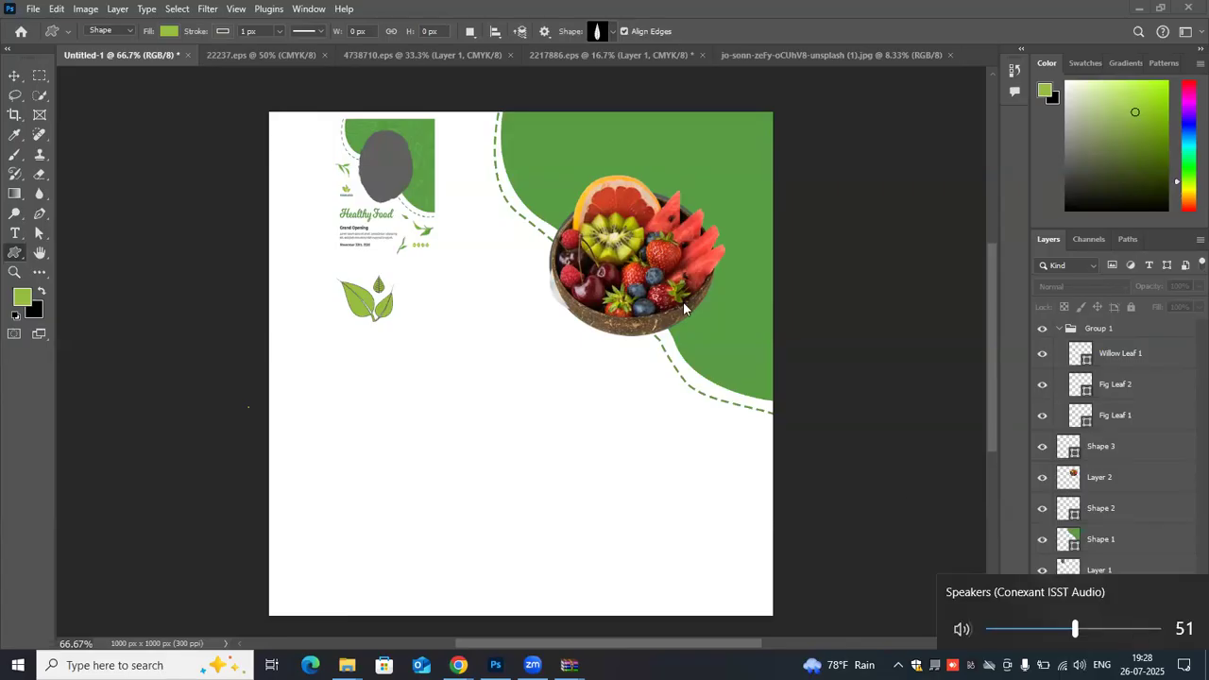
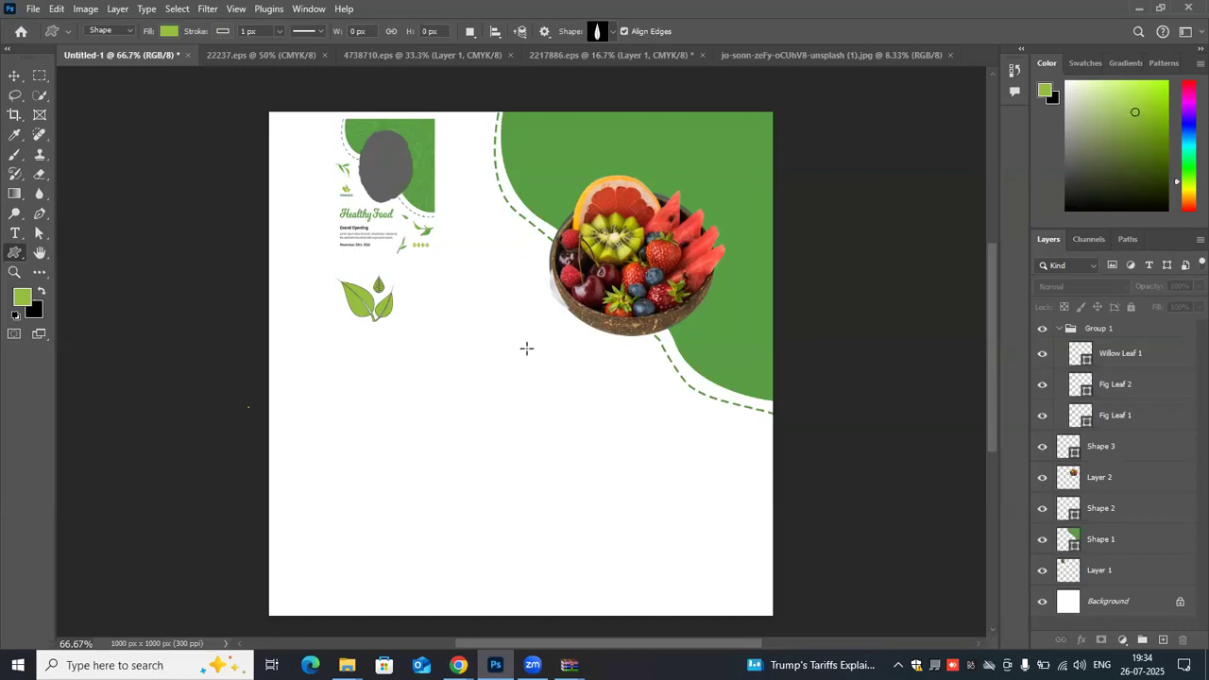
click(13, 76)
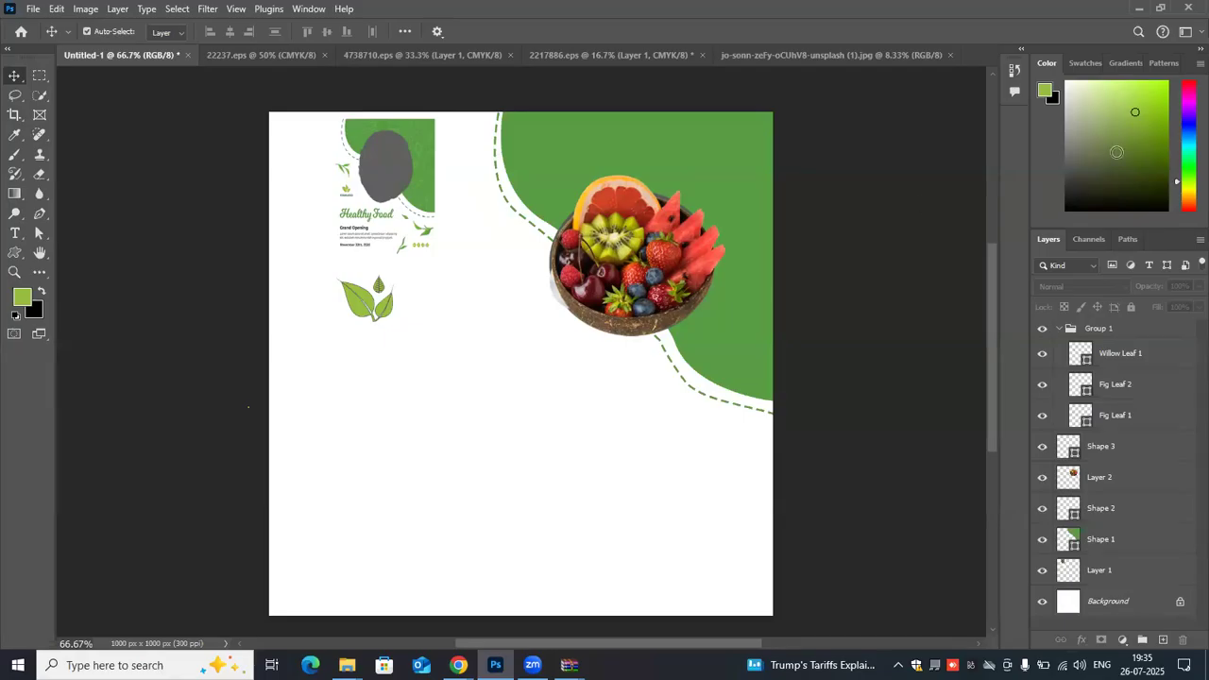
click(384, 170)
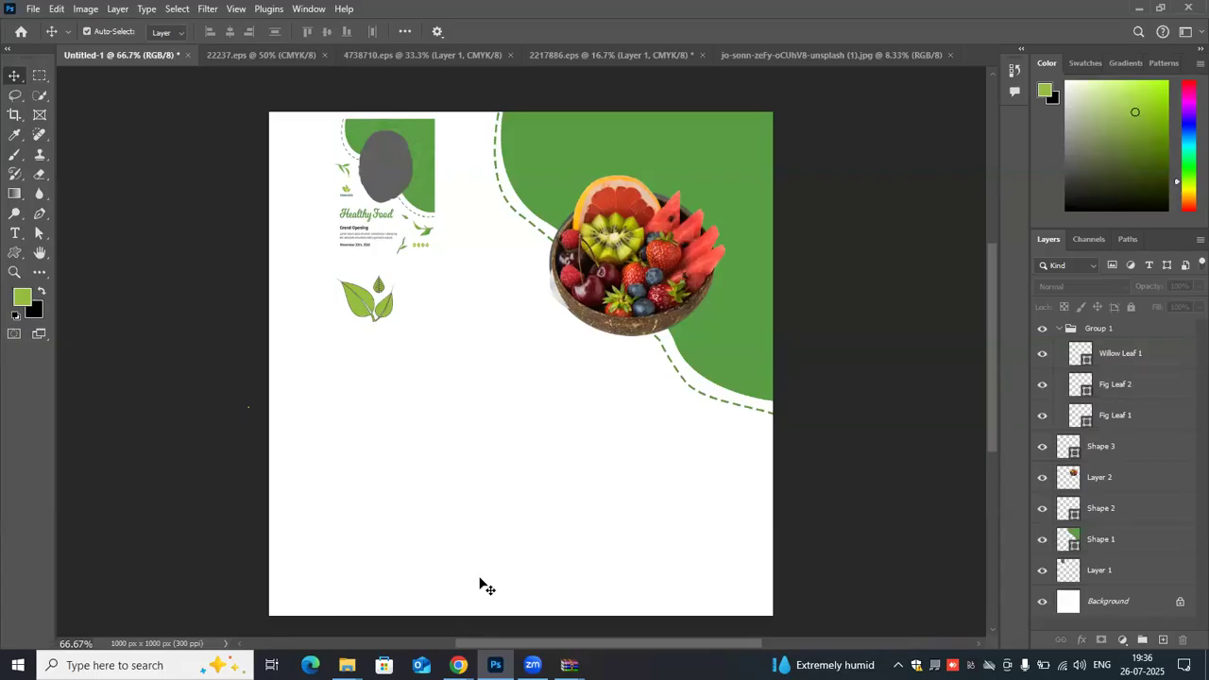
- Save the document as a Photoshop file named "poster 1" in the Downloads folder, with Maximize Compatibility on
click(33, 9)
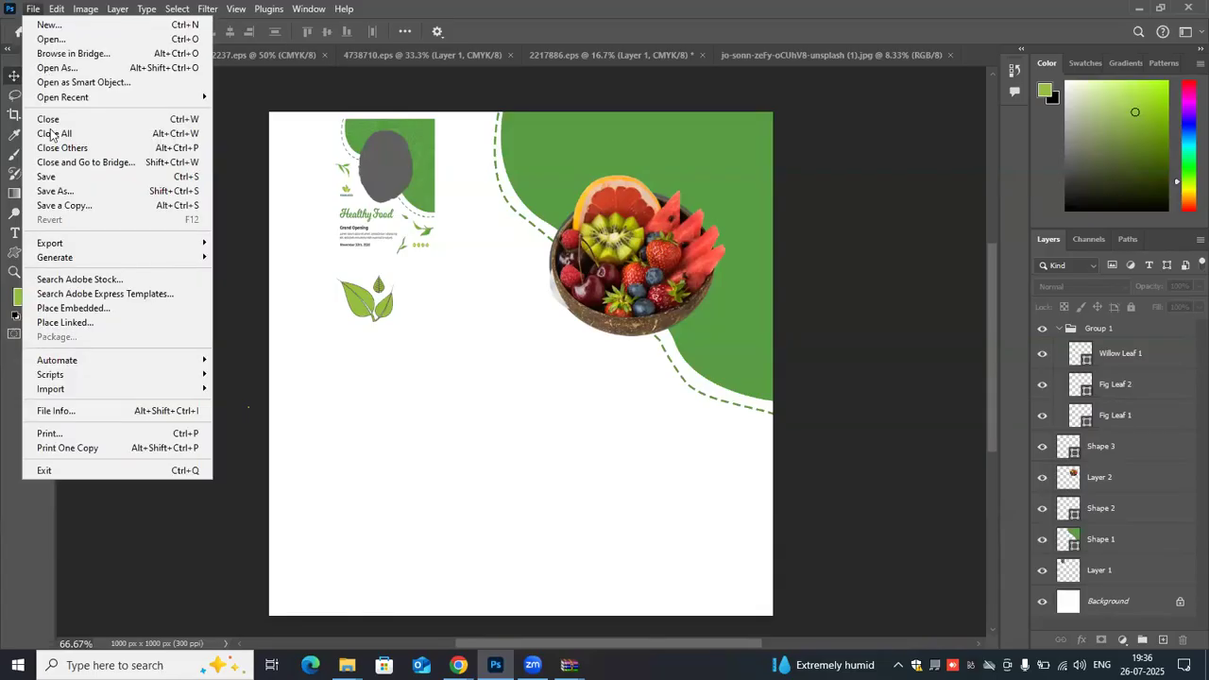
click(68, 194)
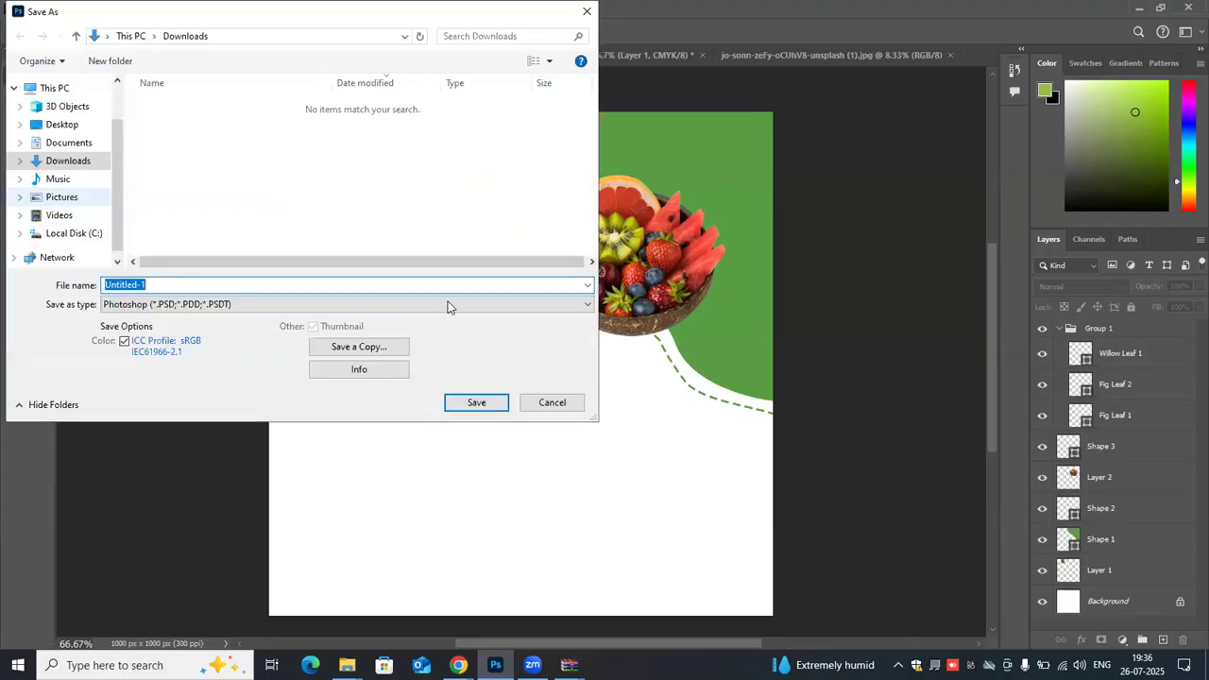
click(169, 284)
key(BackSpace)
key(BackSpace)
key(BackSpace)
key(BackSpace)
key(BackSpace)
key(BackSpace)
key(BackSpace)
key(BackSpace)
key(BackSpace)
key(BackSpace)
text(poster 1)
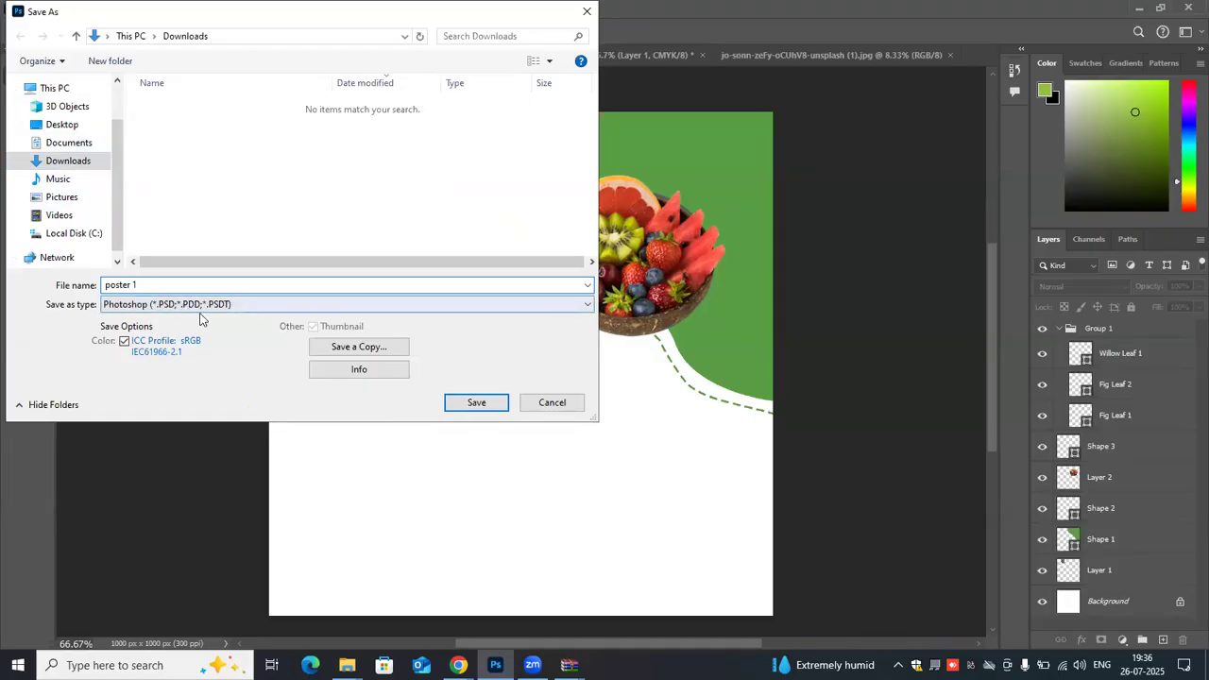
click(473, 405)
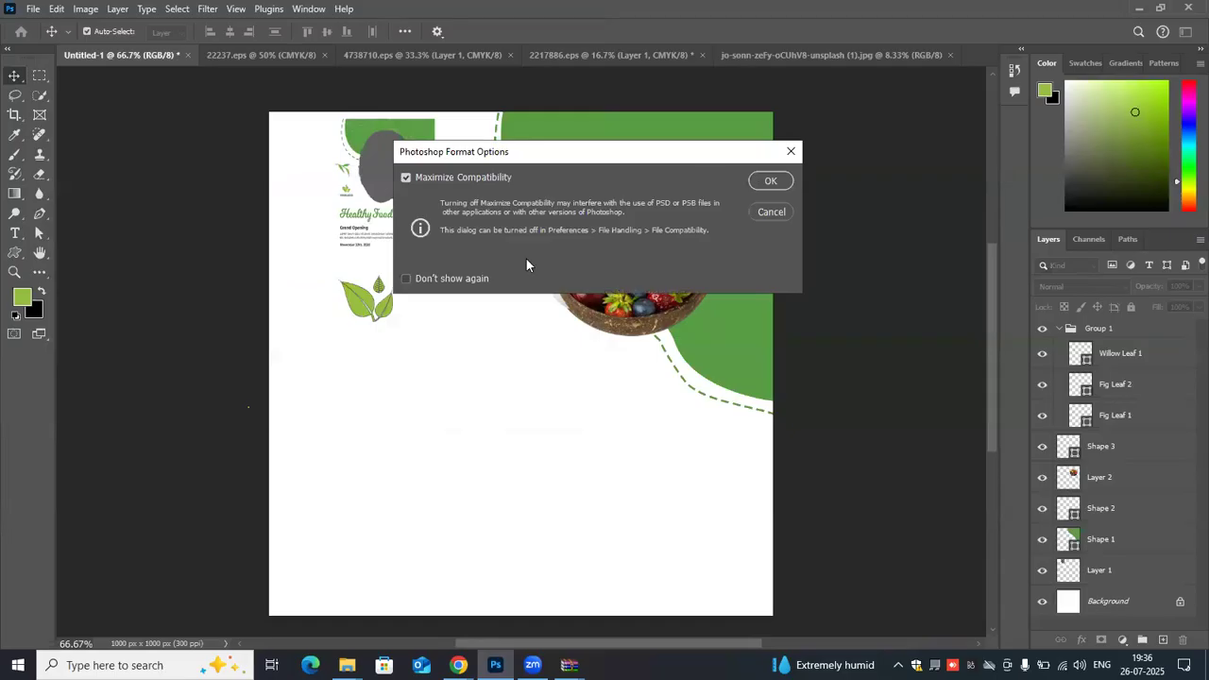
click(776, 181)
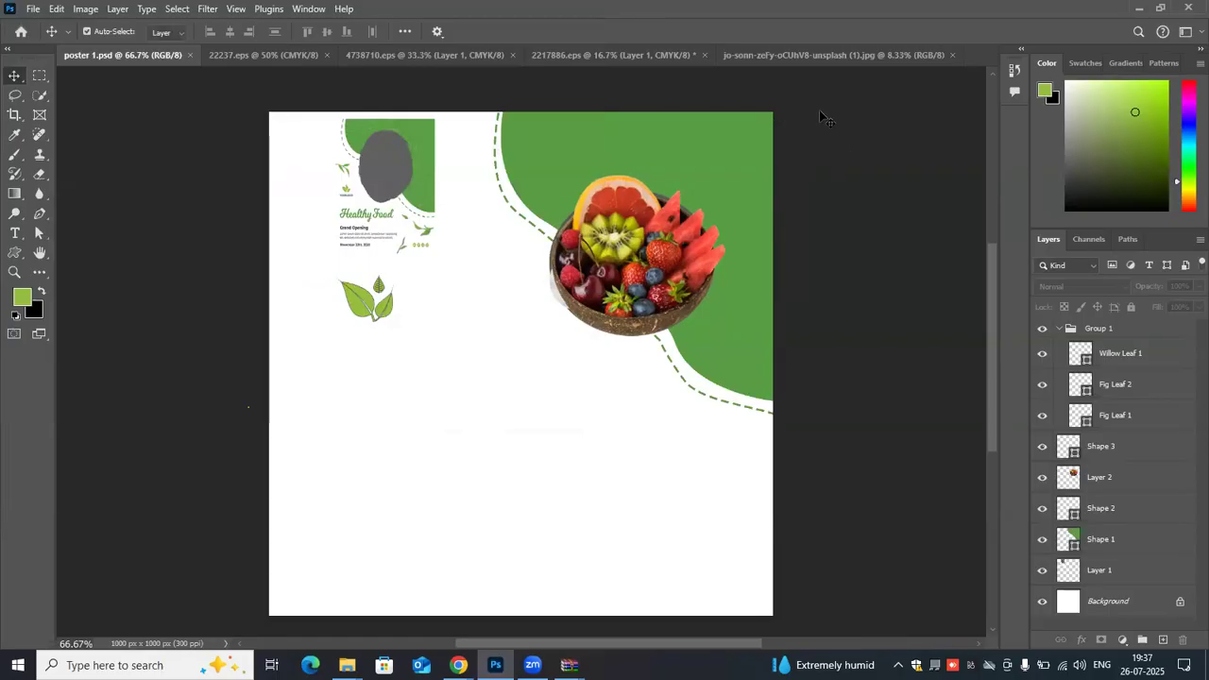
click(728, 379)
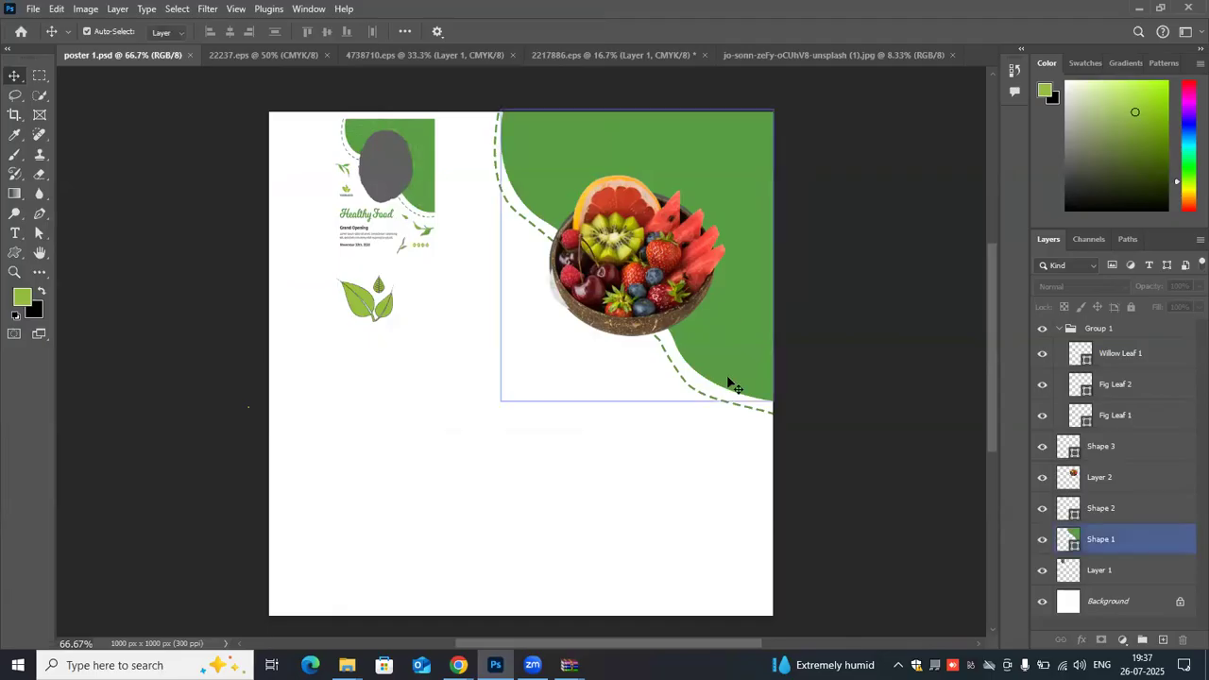
click(682, 273)
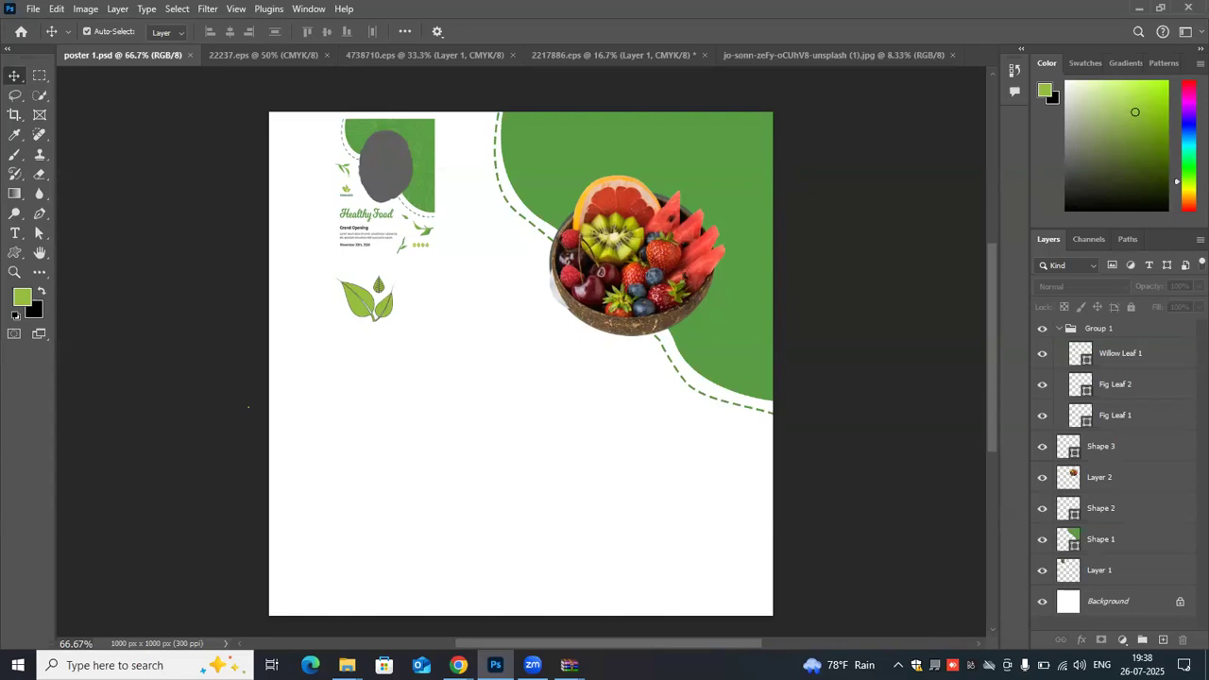
- Set the computer's speaker volume to 100
click(1079, 665)
click(1157, 629)
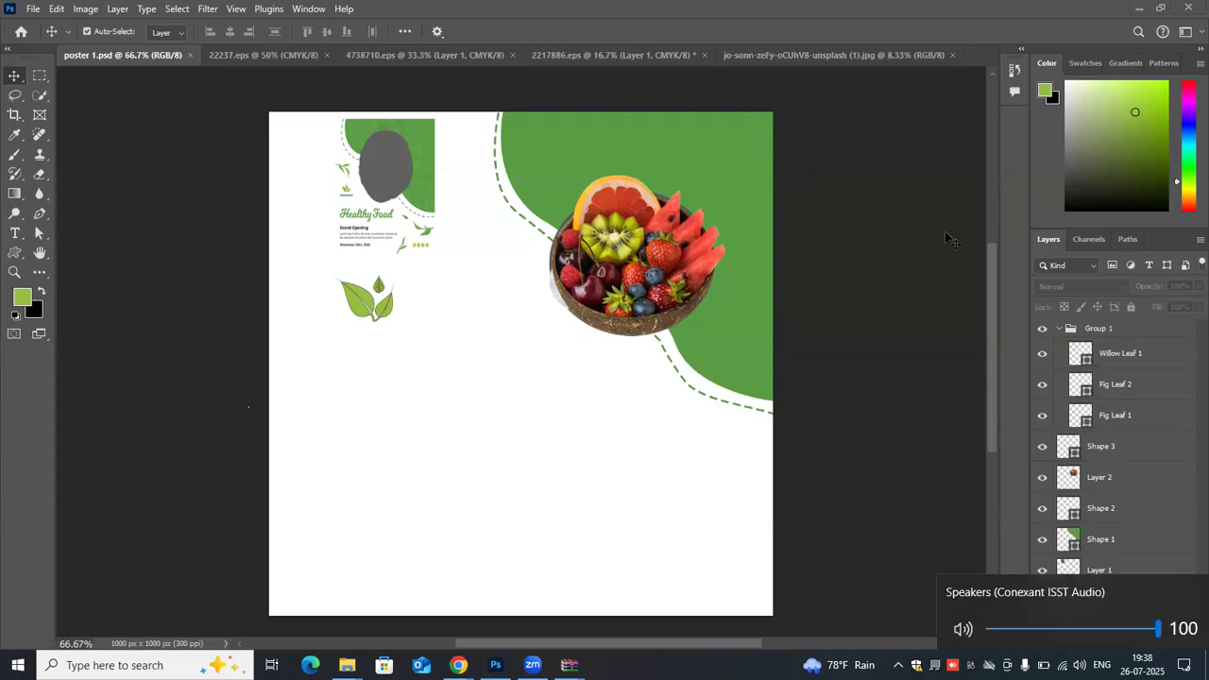
click(968, 501)
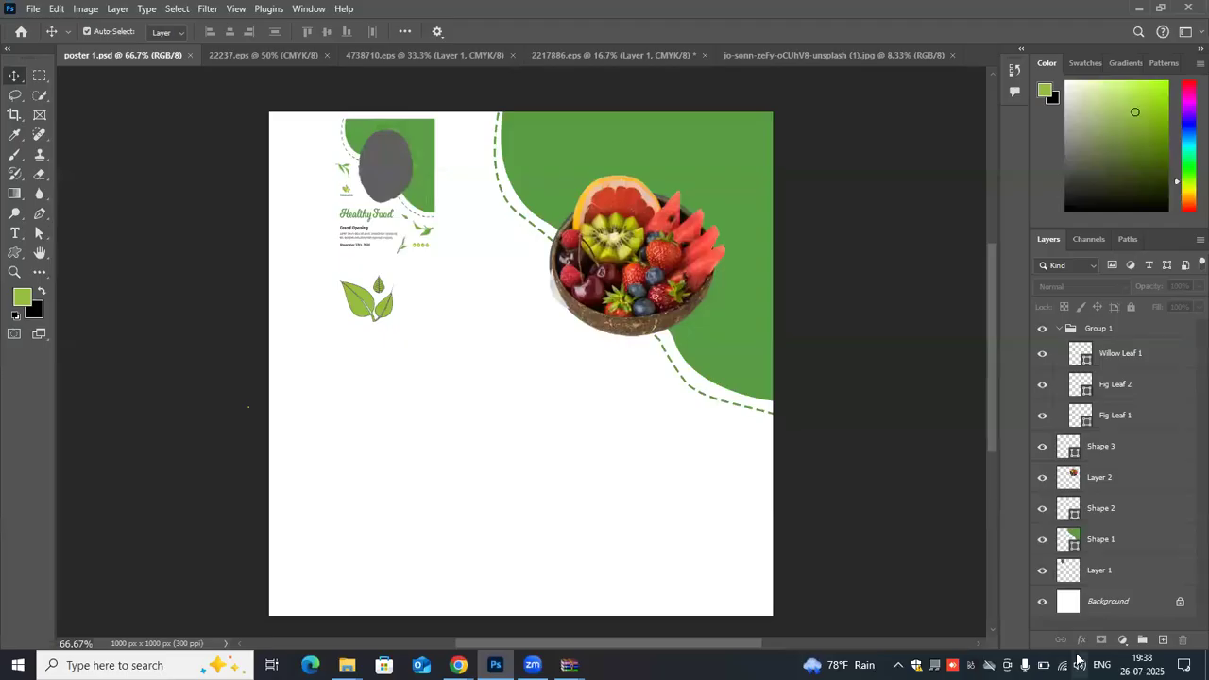